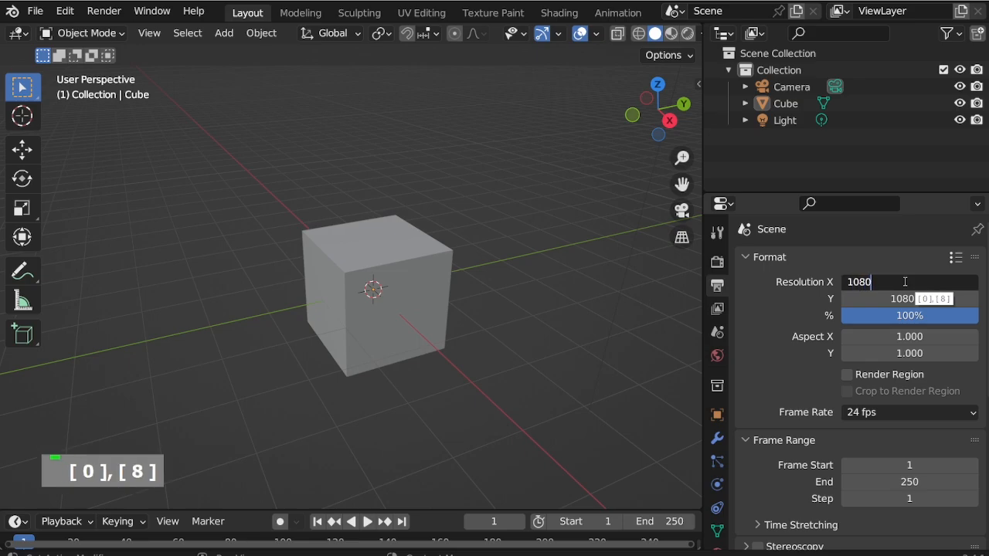
Step: Set the horizontal render resolution to 1080 px and look through the camera
{"action": "key", "text": "Return"}
{"action": "middle_click", "coordinate": [386, 280]}
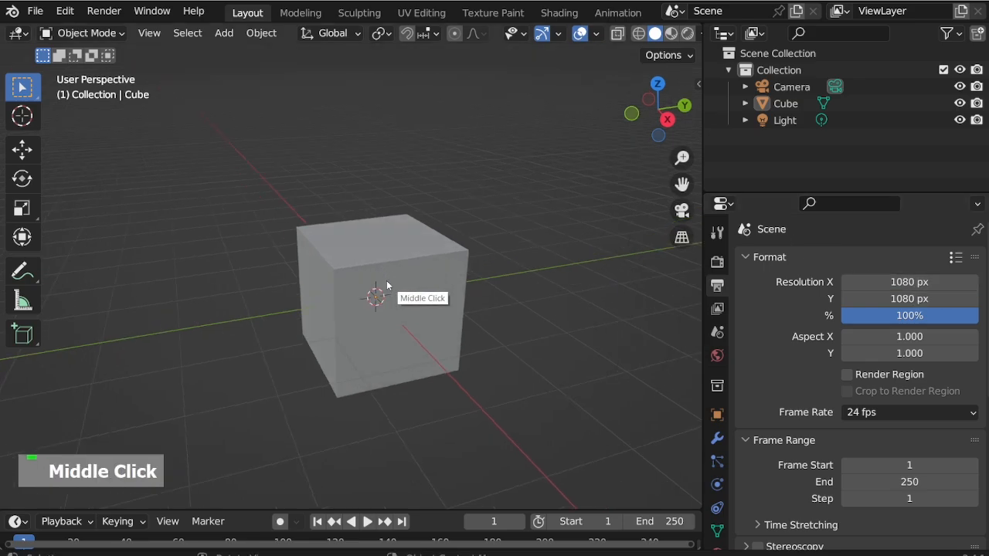
{"action": "key", "text": "KP_0"}
Step: Move the camera closer to the cube, then shift it mostly upward by about 1.1 m
{"action": "left_click", "coordinate": [526, 357]}
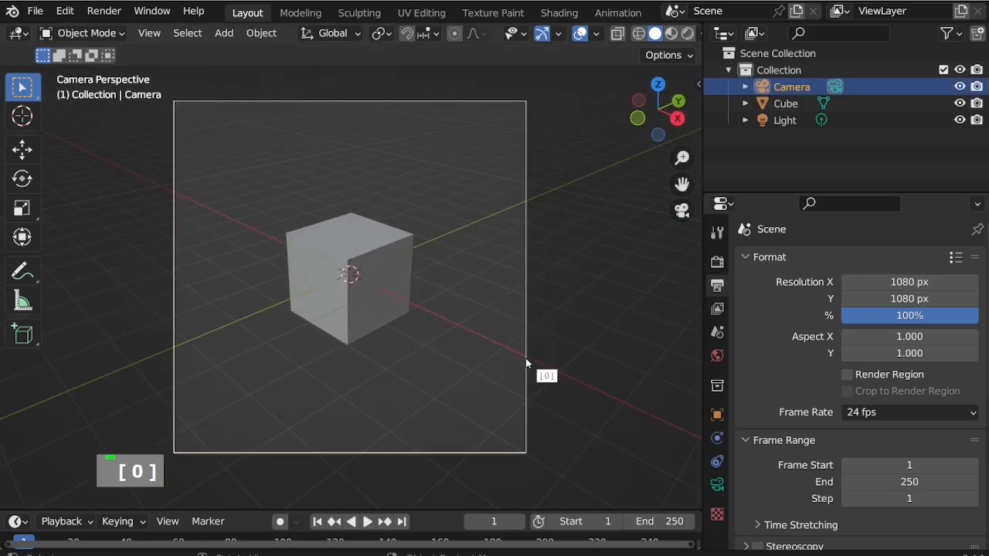
{"action": "key", "text": "g"}
{"action": "middle_click", "coordinate": [508, 323]}
{"action": "key", "text": "g"}
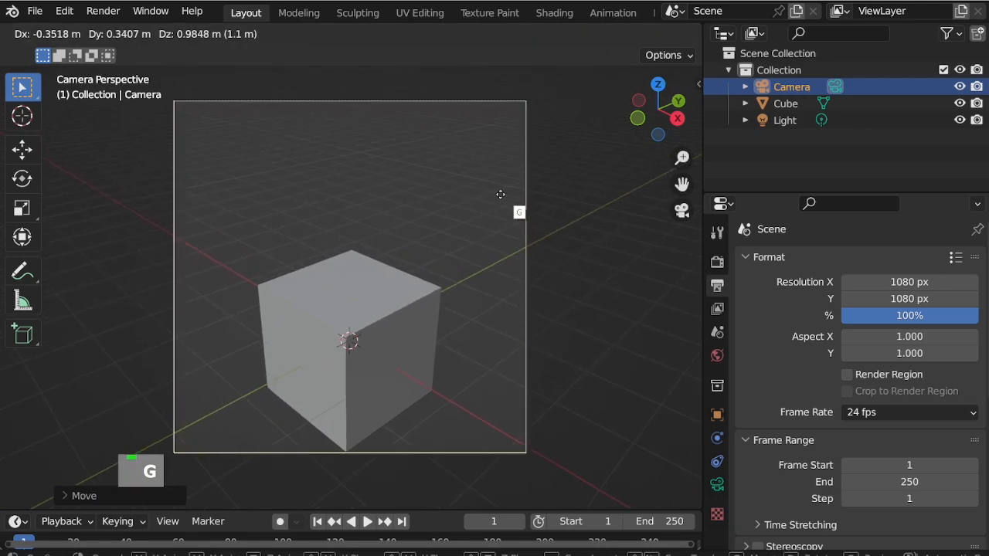
{"action": "left_click", "coordinate": [499, 194]}
Step: Raise the cube along the global Z axis until its base rests on the ground grid
{"action": "middle_click_drag", "start_coordinate": [596, 320], "coordinate": [376, 393]}
{"action": "left_click", "coordinate": [376, 391]}
{"action": "scroll", "coordinate": [376, 392], "scroll_direction": "up", "scroll_amount": 3}
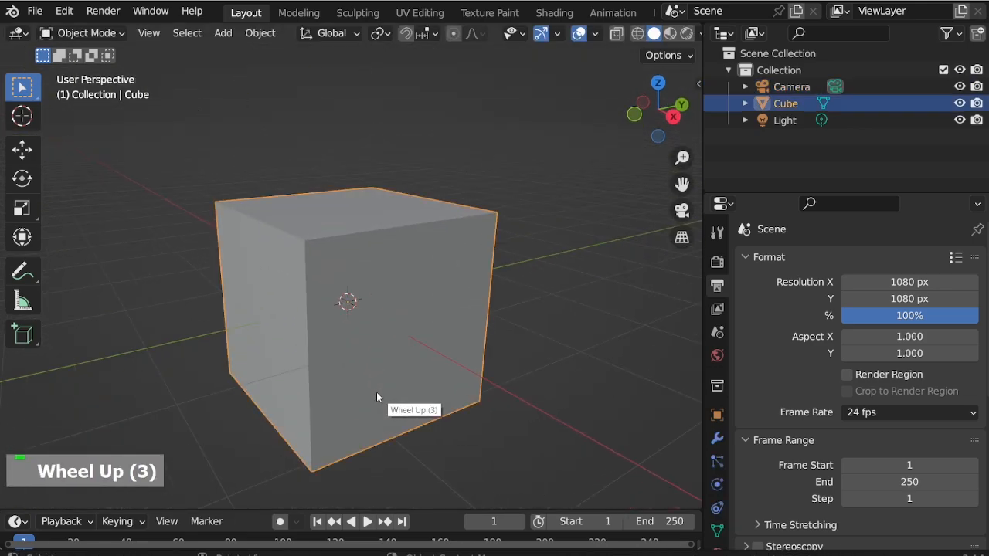
{"action": "scroll", "coordinate": [376, 393], "scroll_direction": "down", "scroll_amount": 3}
{"action": "key", "text": "h"}
{"action": "key", "text": "ctrl+z"}
{"action": "key", "text": "g"}
{"action": "key", "text": "z"}
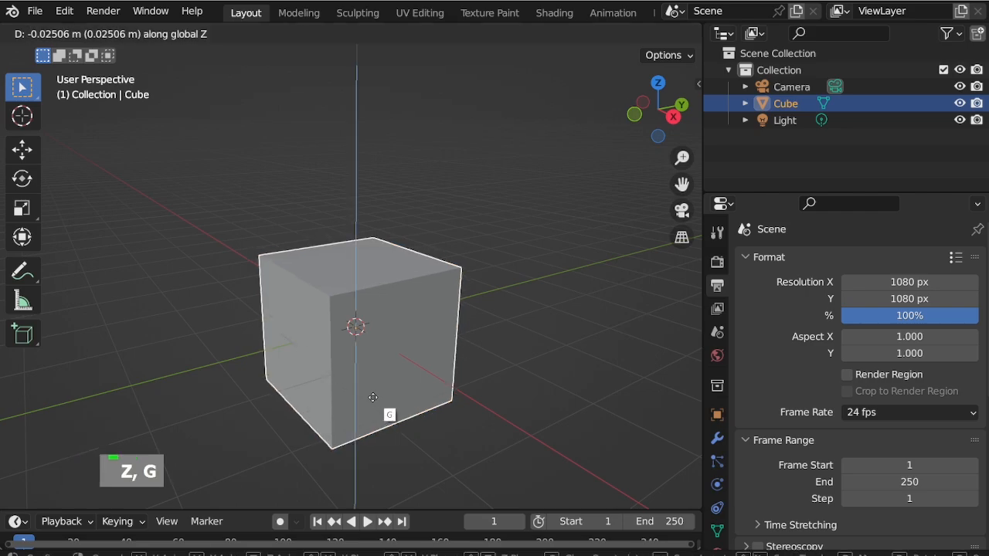
{"action": "left_click", "coordinate": [390, 290]}
{"action": "scroll", "coordinate": [353, 185], "scroll_direction": "down", "scroll_amount": 3}
{"action": "scroll", "coordinate": [379, 287], "scroll_direction": "up", "scroll_amount": 3}
{"action": "middle_click_drag", "start_coordinate": [379, 287], "coordinate": [397, 299]}
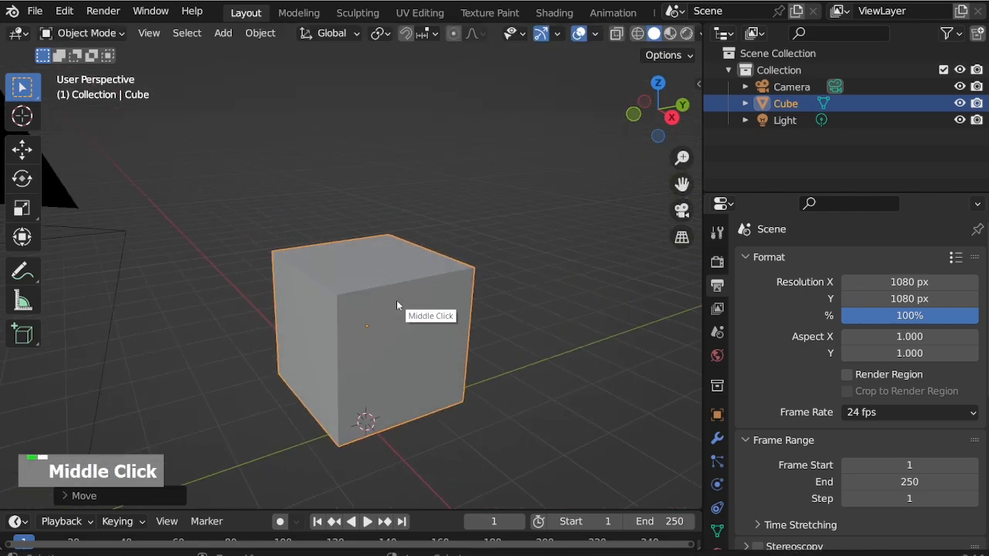
Step: Stretch the cube's mesh along the global Y axis to about twice its width
{"action": "scroll", "coordinate": [396, 305], "scroll_direction": "up", "scroll_amount": 1}
{"action": "key", "text": "Tab"}
{"action": "key", "text": "s"}
{"action": "key", "text": "y"}
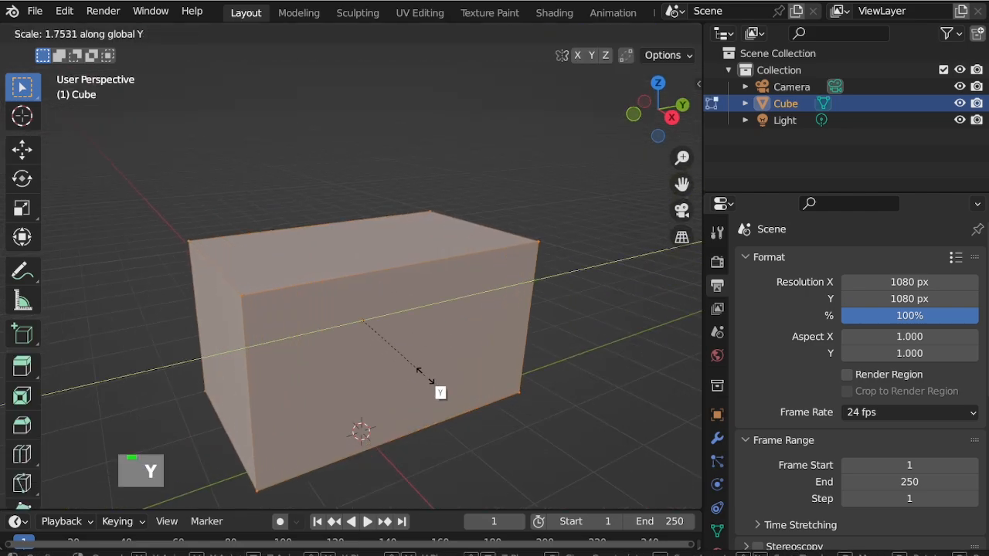
{"action": "key", "text": "Return"}
Step: Delete the box's two large opposite faces, front and back along the X axis, leaving an open frame
{"action": "key", "text": "3"}
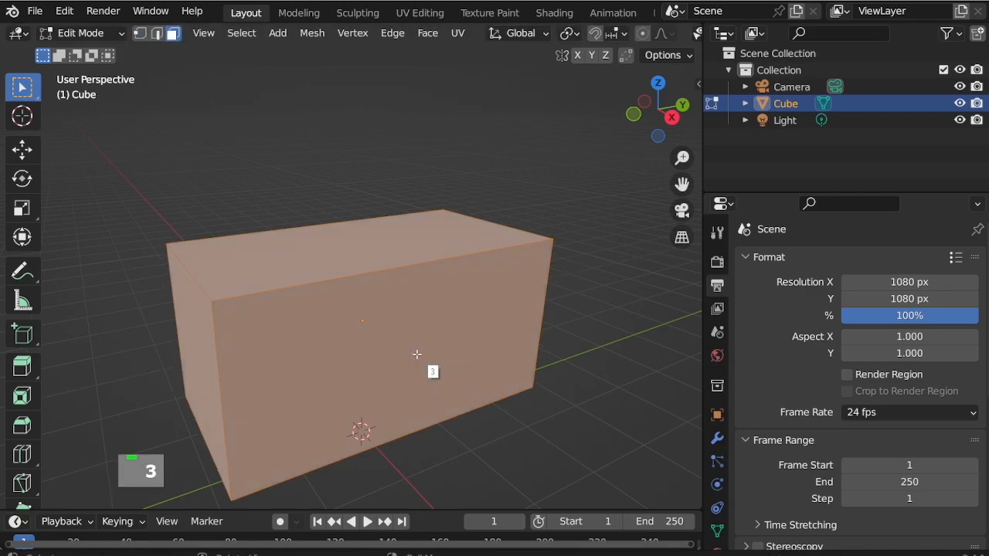
{"action": "middle_click_drag", "start_coordinate": [415, 353], "coordinate": [502, 343]}
{"action": "scroll", "coordinate": [363, 382], "scroll_direction": "down", "scroll_amount": 4}
{"action": "left_click", "coordinate": [375, 387], "text": "shift"}
{"action": "middle_click_drag", "start_coordinate": [363, 382], "coordinate": [414, 295]}
{"action": "scroll", "coordinate": [415, 295], "scroll_direction": "up", "scroll_amount": 1}
{"action": "key", "text": "x"}
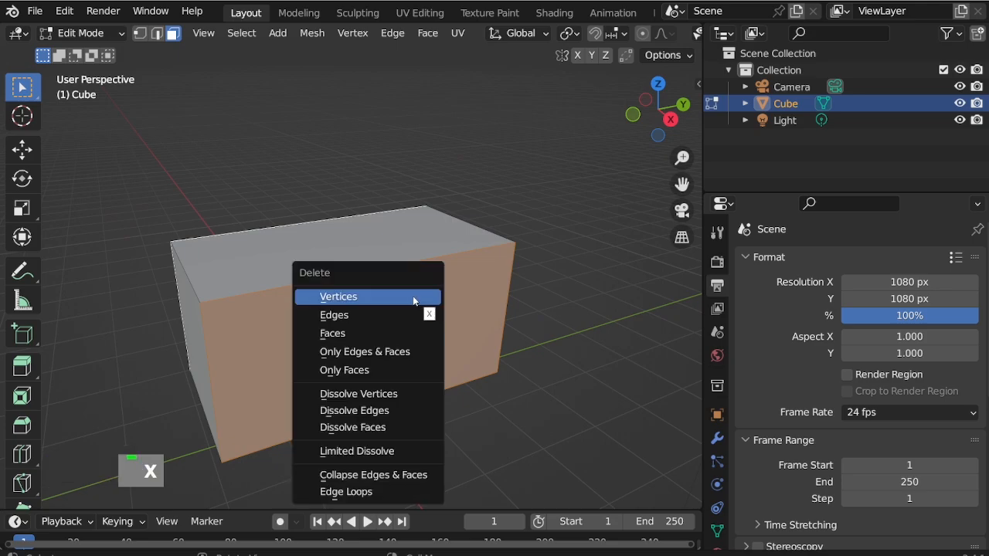
{"action": "left_click", "coordinate": [390, 332]}
{"action": "scroll", "coordinate": [523, 223], "scroll_direction": "down", "scroll_amount": 1}
{"action": "scroll", "coordinate": [314, 390], "scroll_direction": "up", "scroll_amount": 1}
{"action": "middle_click_drag", "start_coordinate": [314, 390], "coordinate": [300, 382]}
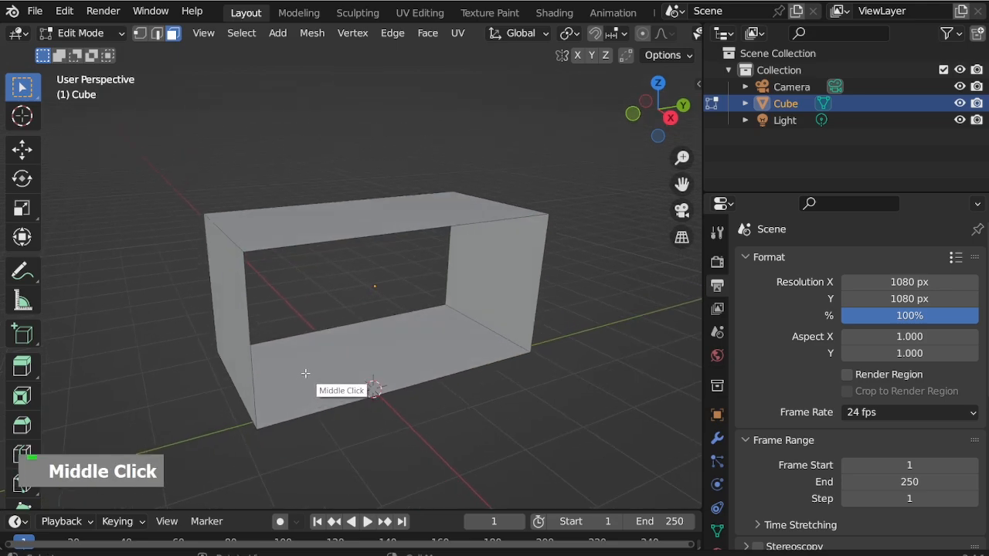
Step: Scale the entire open box along the global X axis to about 0.18 to make a shallow frame
{"action": "key", "text": "a"}
{"action": "key", "text": "s"}
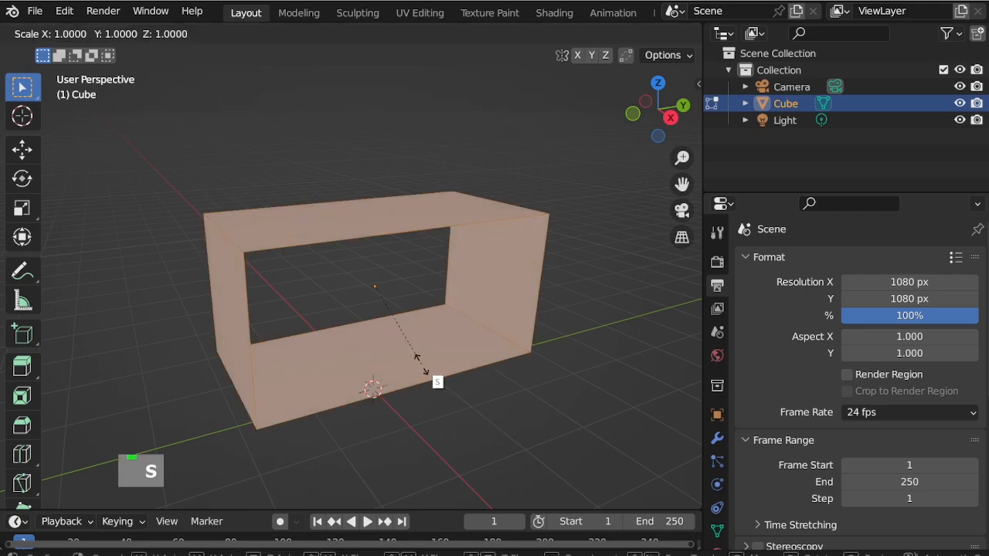
{"action": "key", "text": "x"}
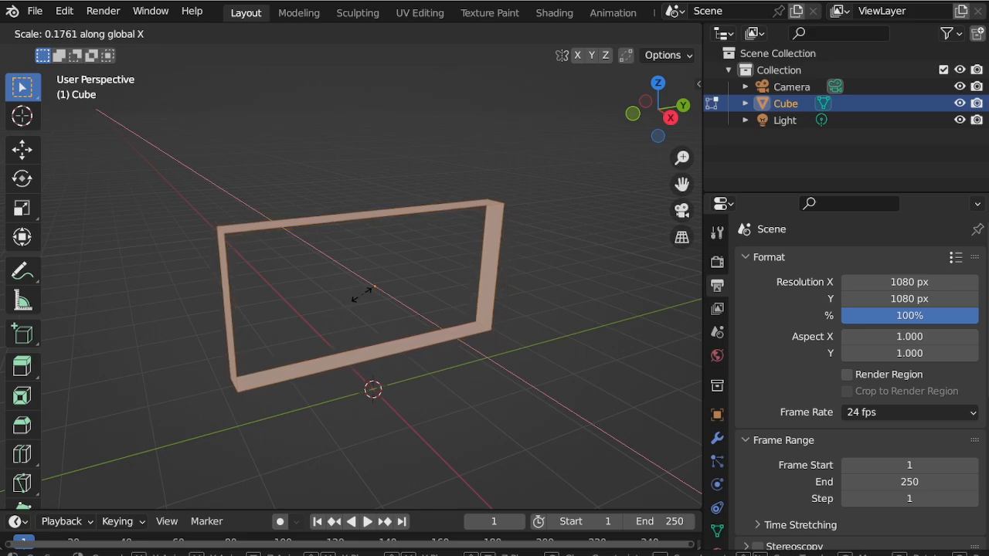
{"action": "left_click", "coordinate": [351, 294]}
{"action": "middle_click_drag", "start_coordinate": [350, 294], "coordinate": [187, 337]}
{"action": "scroll", "coordinate": [396, 305], "scroll_direction": "down", "scroll_amount": 2}
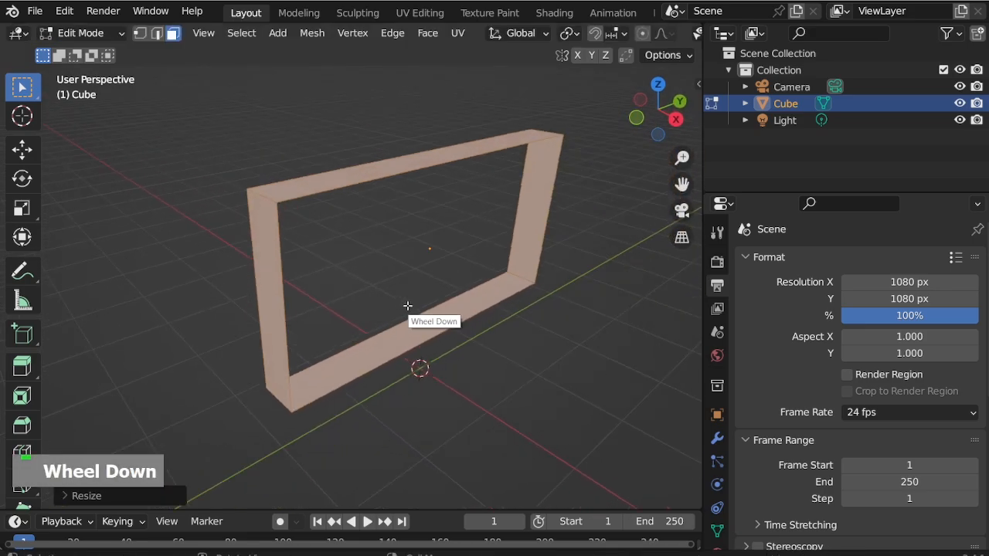
Step: Reduce the frame's depth slightly further by scaling it along the X axis
{"action": "key", "text": "s"}
{"action": "key", "text": "y"}
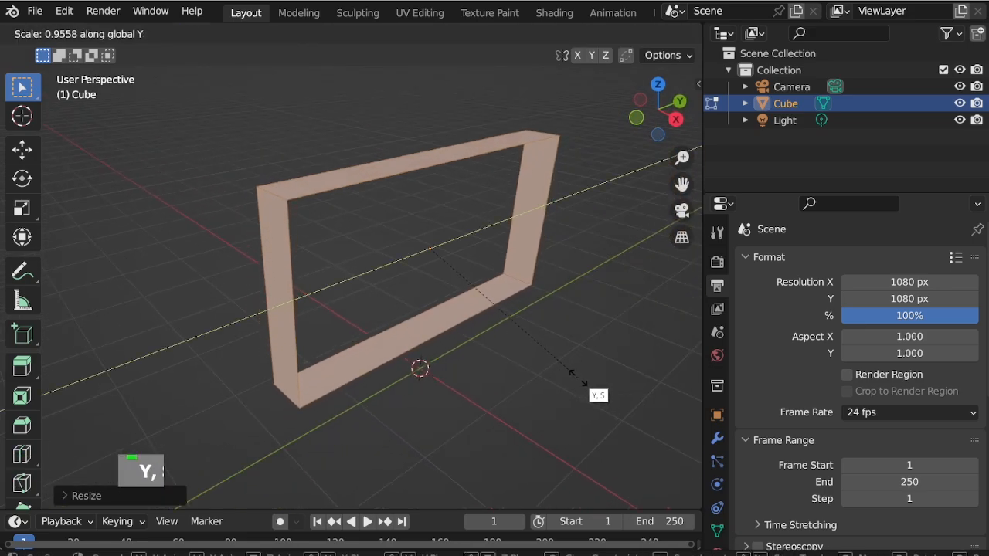
{"action": "key", "text": "x"}
{"action": "left_click", "coordinate": [533, 363]}
{"action": "scroll", "coordinate": [410, 335], "scroll_direction": "up", "scroll_amount": 2}
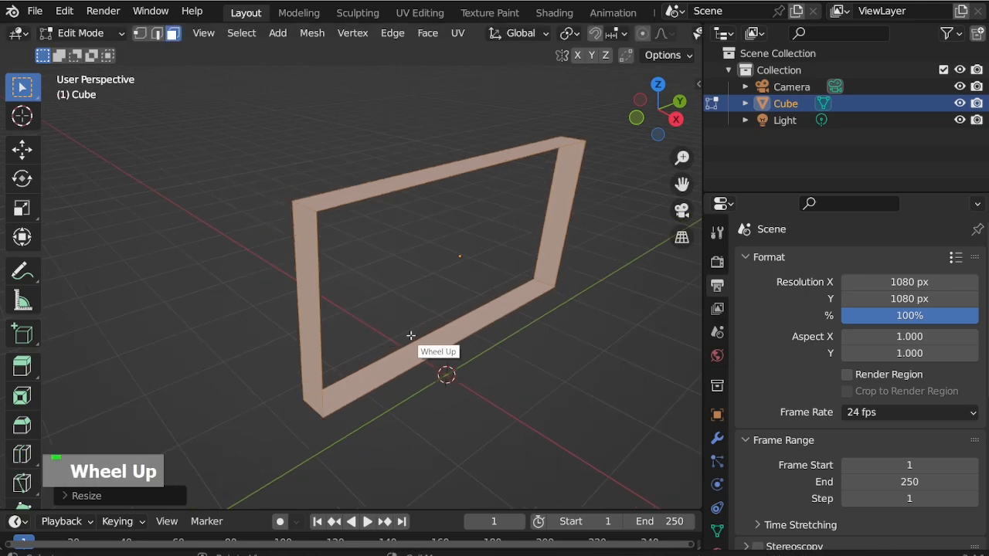
{"action": "middle_click_drag", "start_coordinate": [410, 335], "coordinate": [423, 316]}
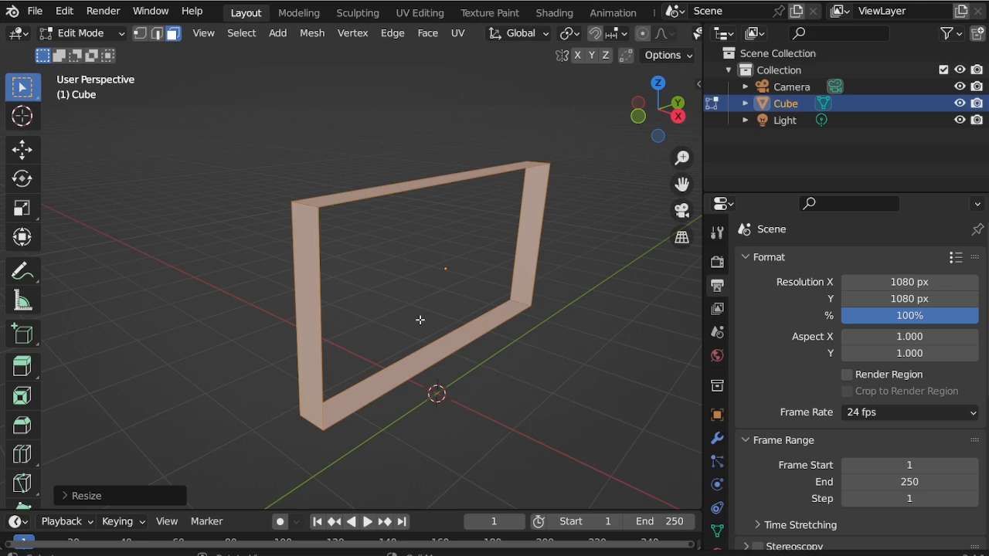
{"action": "key", "text": "ctrl+r"}
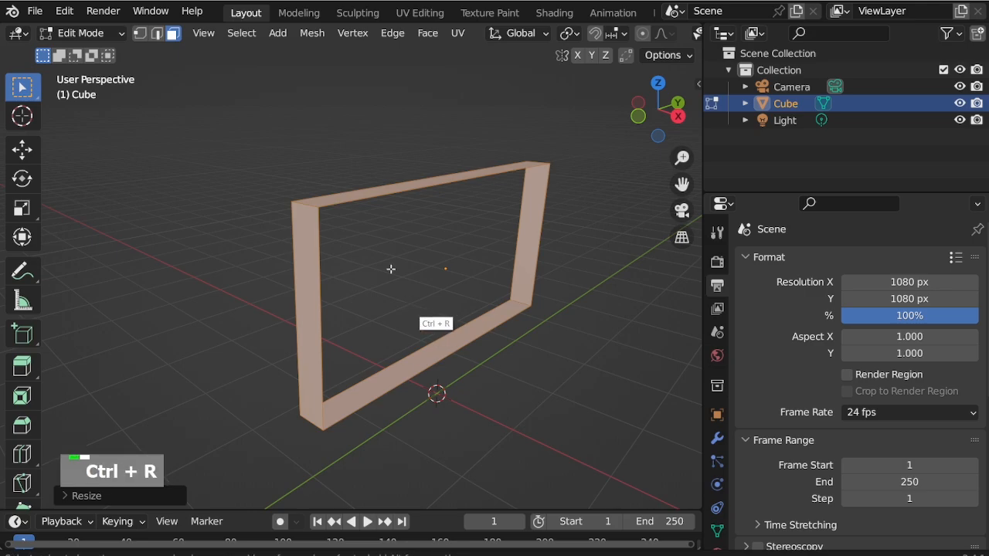
{"action": "left_click", "coordinate": [411, 187]}
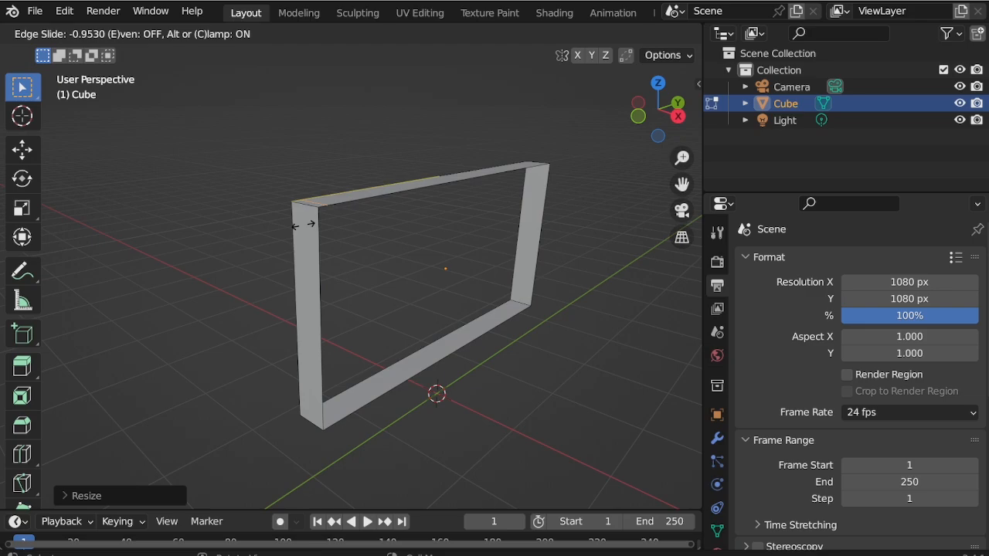
{"action": "key", "text": "Escape"}
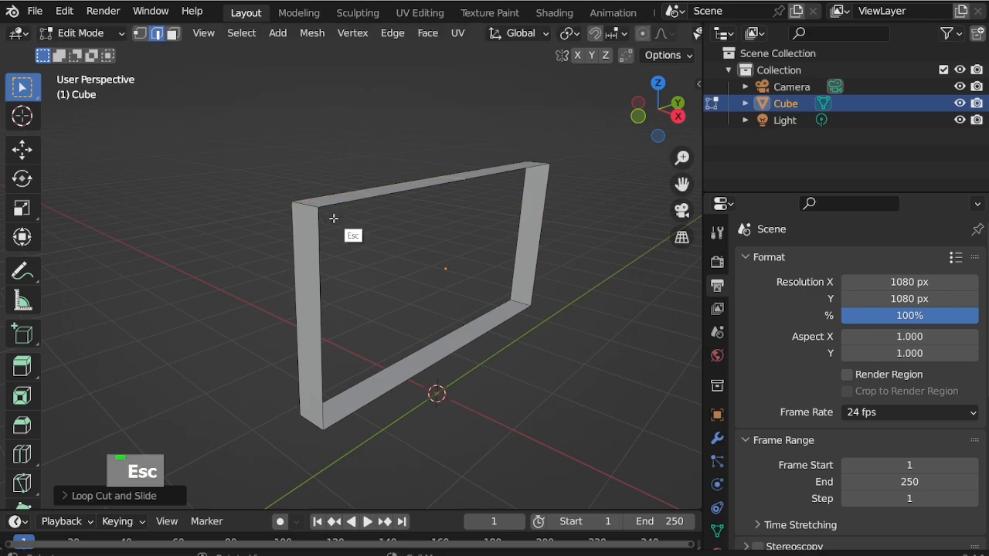
{"action": "key", "text": "ctrl+z"}
Step: Add two centred loop cuts across the frame's upper side and spread them along Y by about 1.9
{"action": "middle_click_drag", "start_coordinate": [443, 220], "coordinate": [390, 271]}
{"action": "scroll", "coordinate": [454, 234], "scroll_direction": "down", "scroll_amount": 3}
{"action": "scroll", "coordinate": [313, 328], "scroll_direction": "up", "scroll_amount": 2}
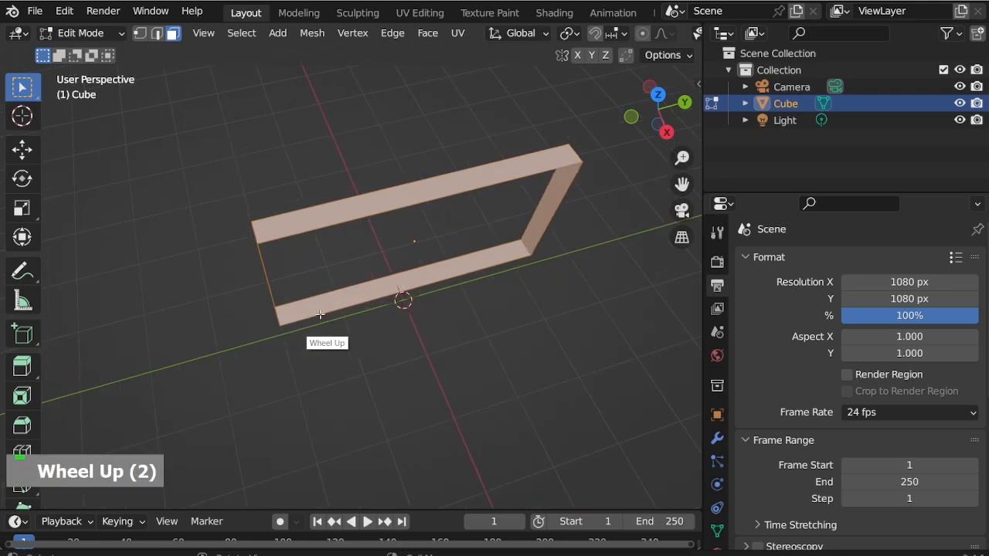
{"action": "middle_click_drag", "start_coordinate": [313, 328], "coordinate": [441, 183]}
{"action": "key", "text": "ctrl+r"}
{"action": "scroll", "coordinate": [425, 171], "scroll_direction": "up", "scroll_amount": 1}
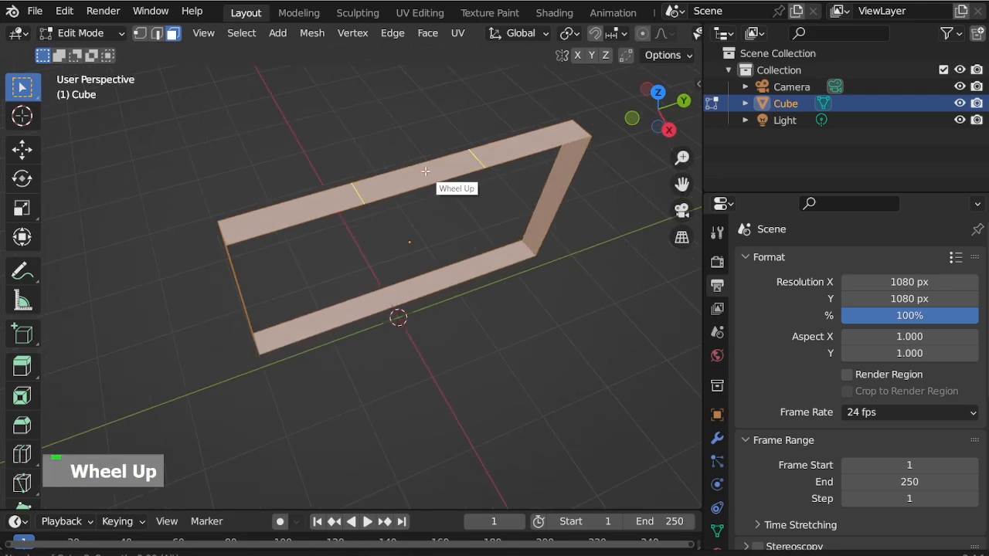
{"action": "right_click", "coordinate": [425, 171]}
{"action": "key", "text": "s"}
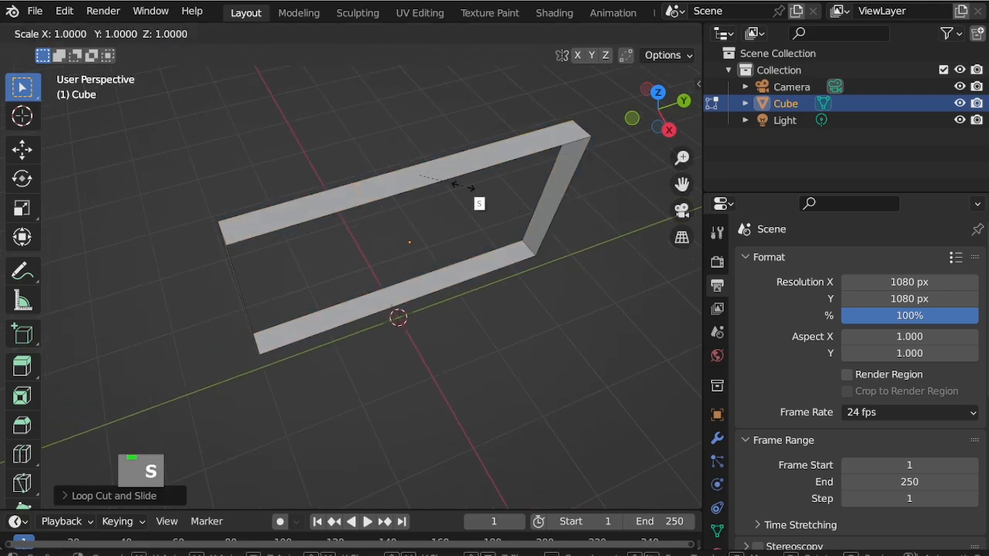
{"action": "key", "text": "y"}
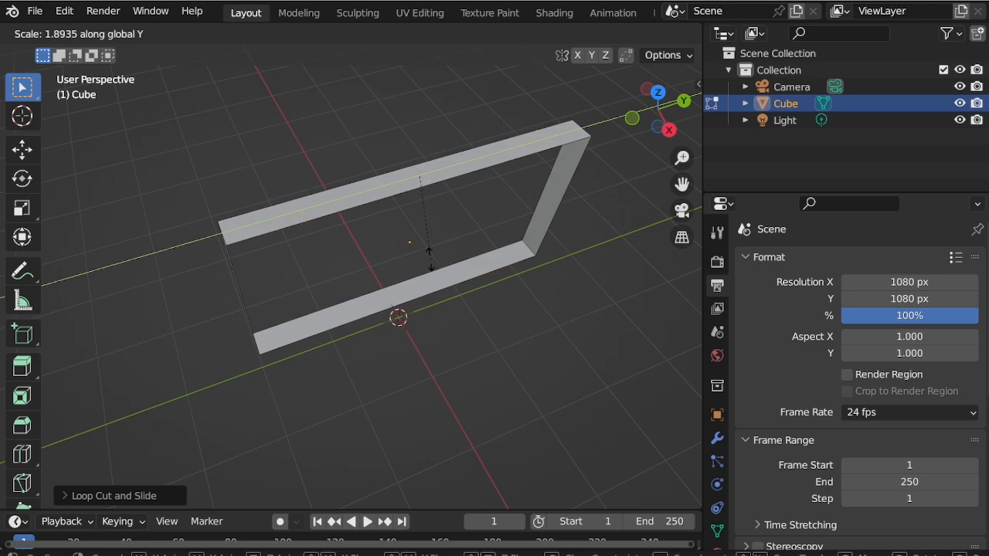
{"action": "left_click", "coordinate": [429, 259]}
Step: Add two centred loop cuts across the frame's lower side and spread them along Y by about 2.65
{"action": "scroll", "coordinate": [342, 335], "scroll_direction": "up", "scroll_amount": 2}
{"action": "key", "text": "ctrl+r"}
{"action": "scroll", "coordinate": [364, 317], "scroll_direction": "up", "scroll_amount": 1}
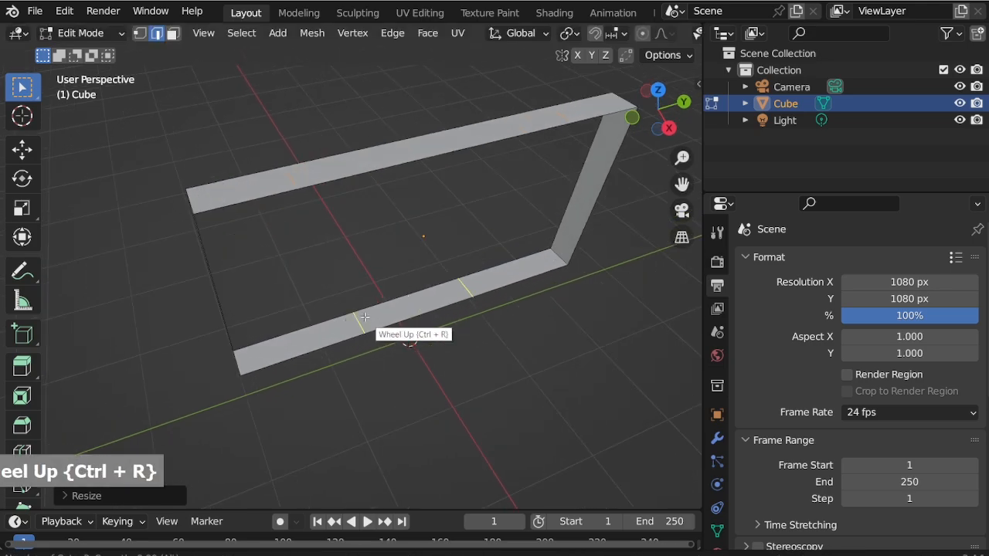
{"action": "left_click", "coordinate": [363, 317]}
{"action": "right_click", "coordinate": [442, 387]}
{"action": "key", "text": "s"}
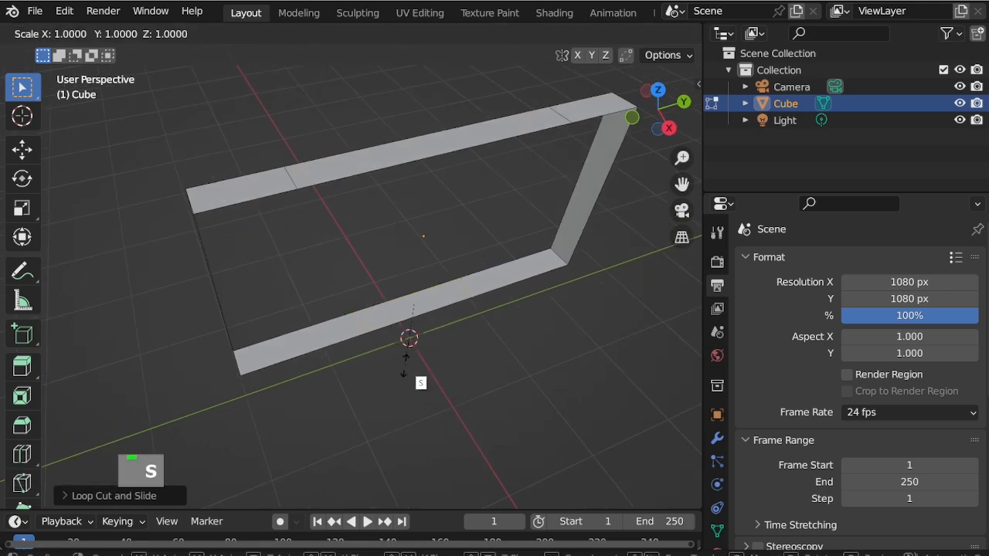
{"action": "key", "text": "y"}
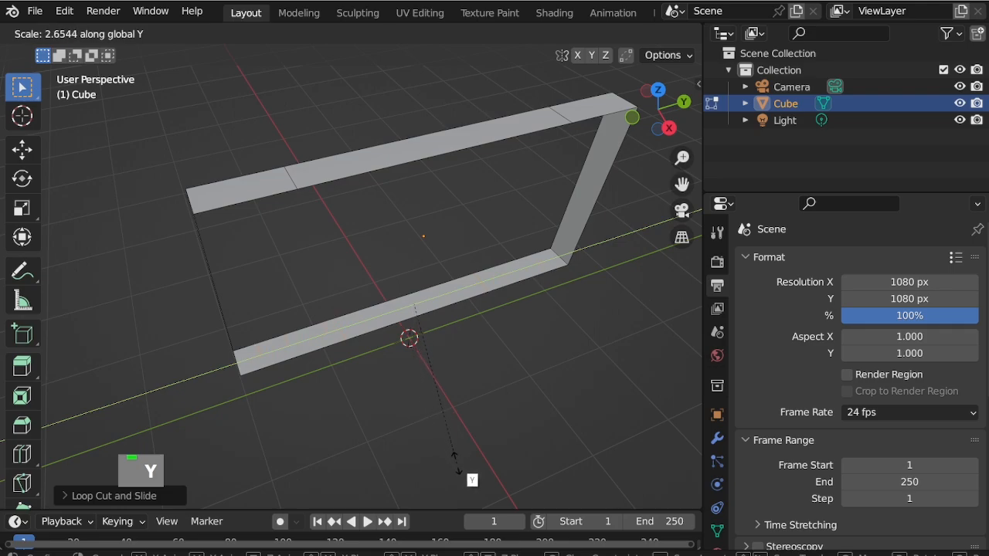
{"action": "left_click", "coordinate": [460, 471]}
Step: Add two evenly spaced, unslid loop cuts to each of the frame's two vertical sides
{"action": "scroll", "coordinate": [536, 371], "scroll_direction": "up", "scroll_amount": 2}
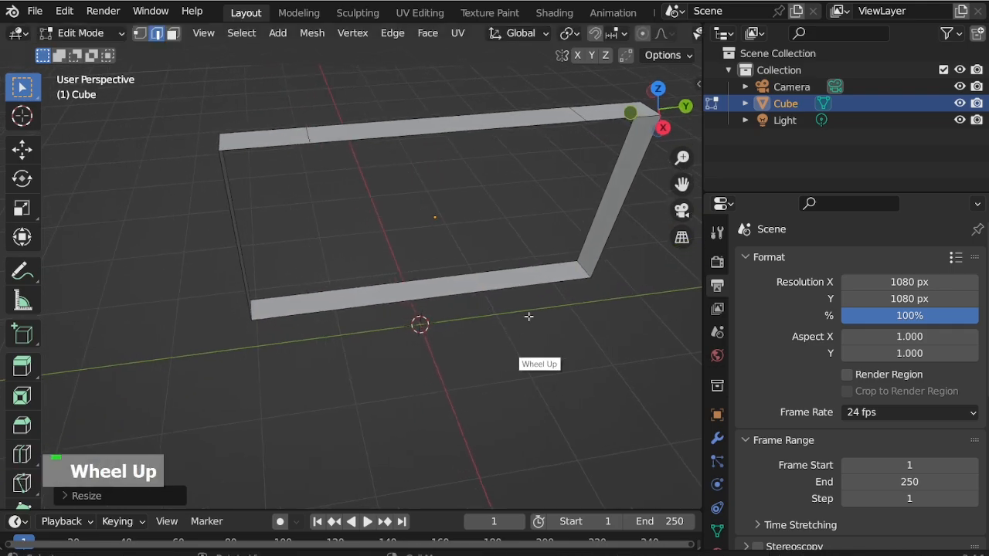
{"action": "middle_click_drag", "start_coordinate": [512, 316], "coordinate": [480, 286]}
{"action": "scroll", "coordinate": [379, 293], "scroll_direction": "down", "scroll_amount": 4}
{"action": "scroll", "coordinate": [353, 364], "scroll_direction": "up", "scroll_amount": 2}
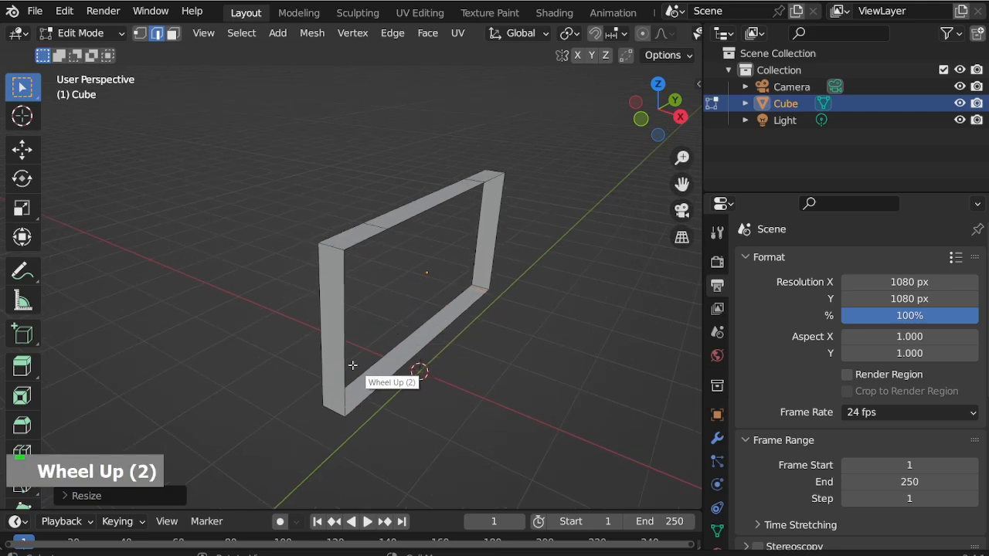
{"action": "key", "text": "ctrl+r"}
{"action": "scroll", "coordinate": [324, 354], "scroll_direction": "up", "scroll_amount": 1}
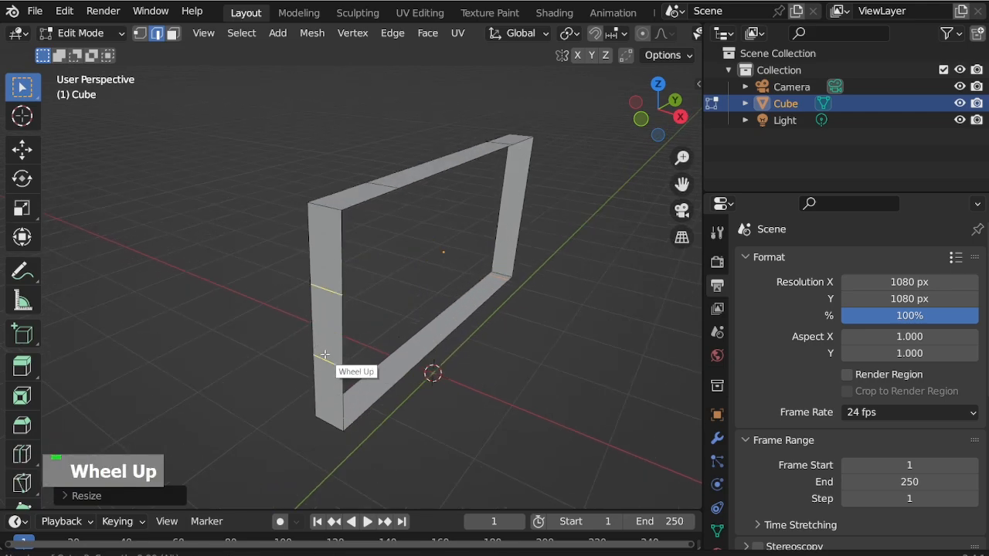
{"action": "left_click", "coordinate": [325, 354]}
{"action": "right_click", "coordinate": [326, 354]}
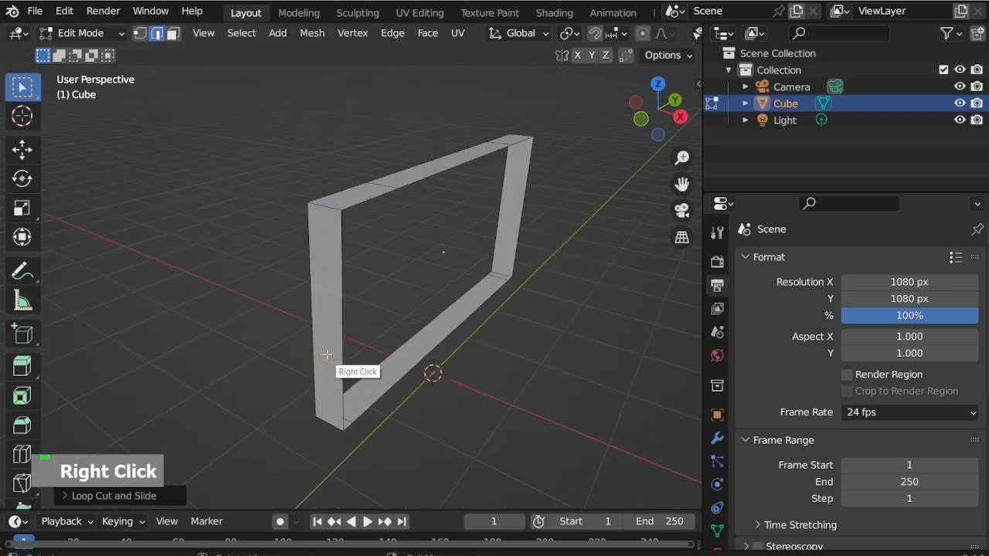
{"action": "key", "text": "ctrl+r"}
{"action": "scroll", "coordinate": [513, 219], "scroll_direction": "up", "scroll_amount": 1}
{"action": "left_click", "coordinate": [513, 219]}
{"action": "right_click", "coordinate": [513, 220]}
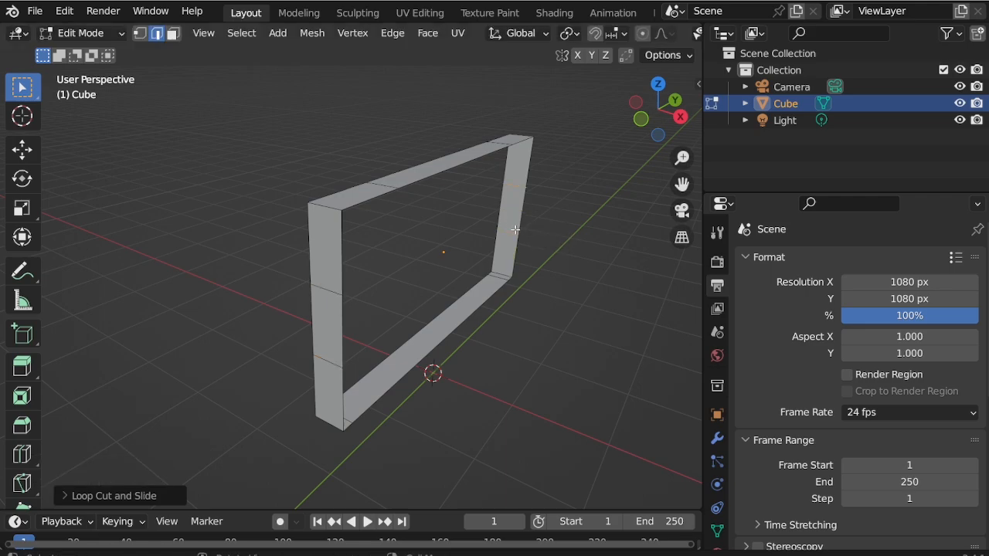
Step: Add a level 2 Subdivision Surface to the frame in Object Mode and re-enter Edit Mode
{"action": "key", "text": "ctrl+Tab"}
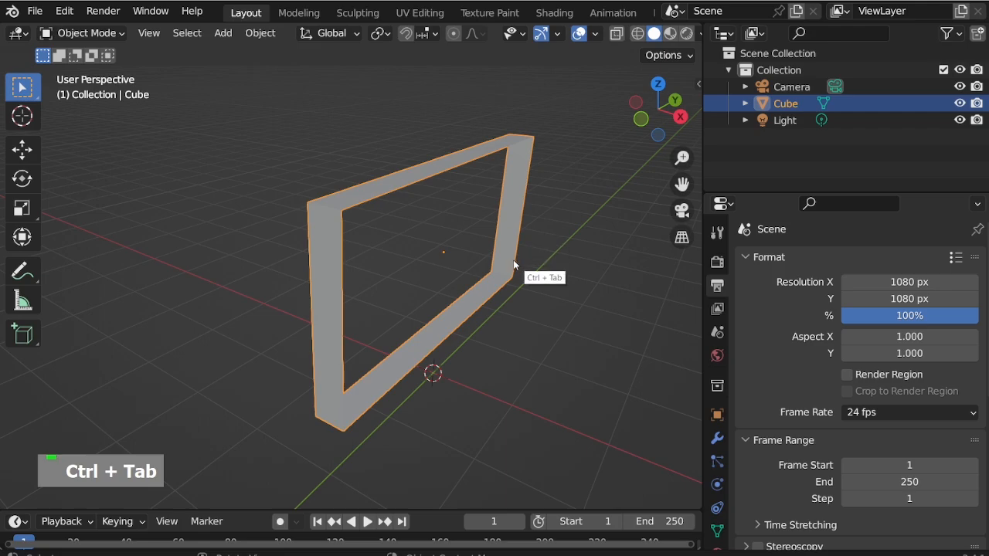
{"action": "key", "text": "ctrl+2"}
{"action": "middle_click_drag", "start_coordinate": [513, 259], "coordinate": [463, 246]}
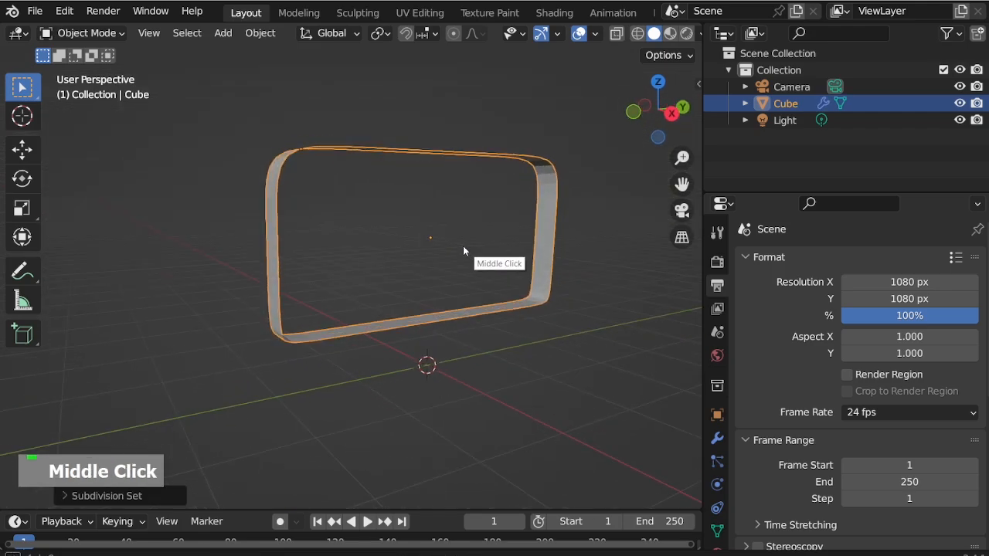
{"action": "scroll", "coordinate": [465, 157], "scroll_direction": "up", "scroll_amount": 2}
{"action": "middle_click_drag", "start_coordinate": [465, 158], "coordinate": [475, 192]}
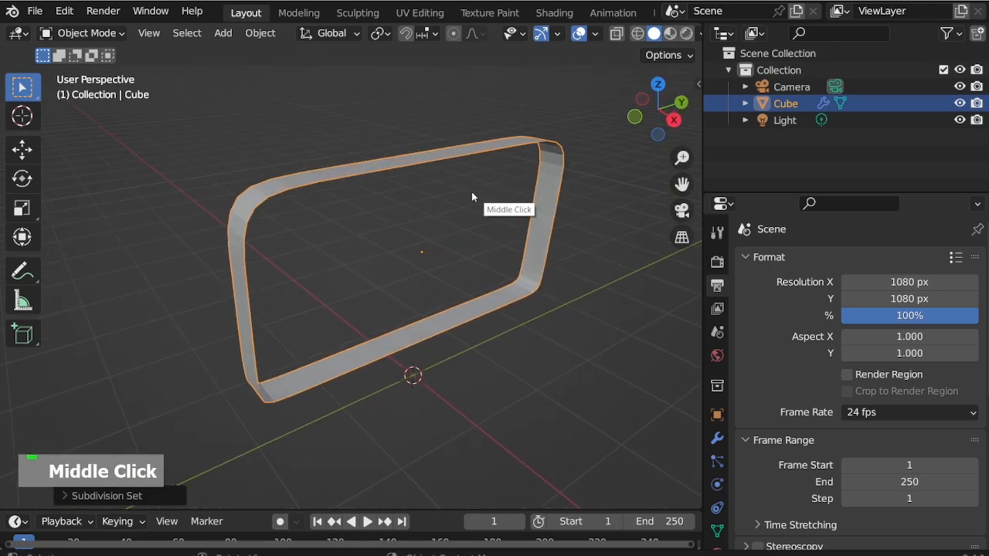
{"action": "key", "text": "ctrl+Tab"}
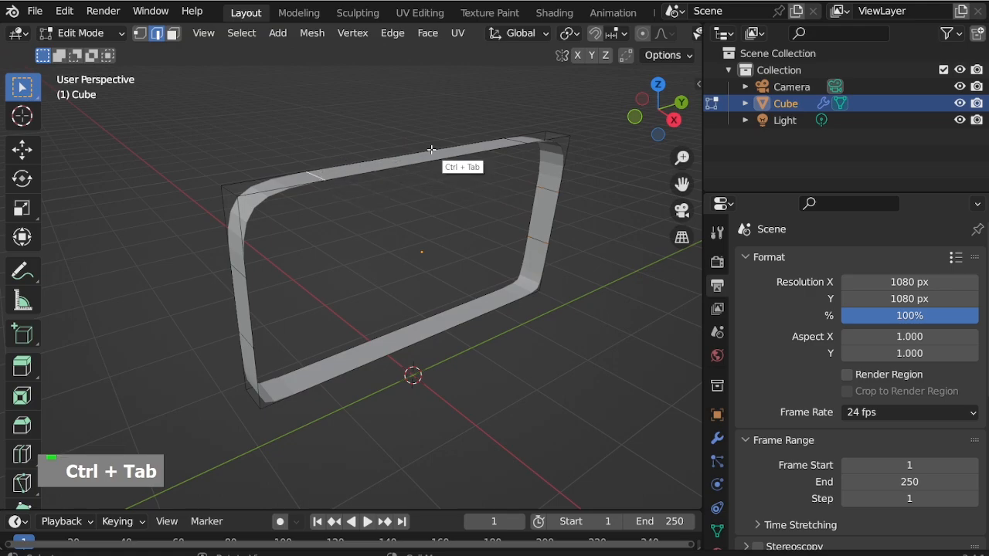
Step: Select the two crosswise edges on the frame's upper side and scale them together along Y by about 0.49
{"action": "middle_click_drag", "start_coordinate": [431, 149], "coordinate": [514, 139]}
{"action": "left_click", "coordinate": [518, 136], "text": "shift"}
{"action": "key", "text": "s"}
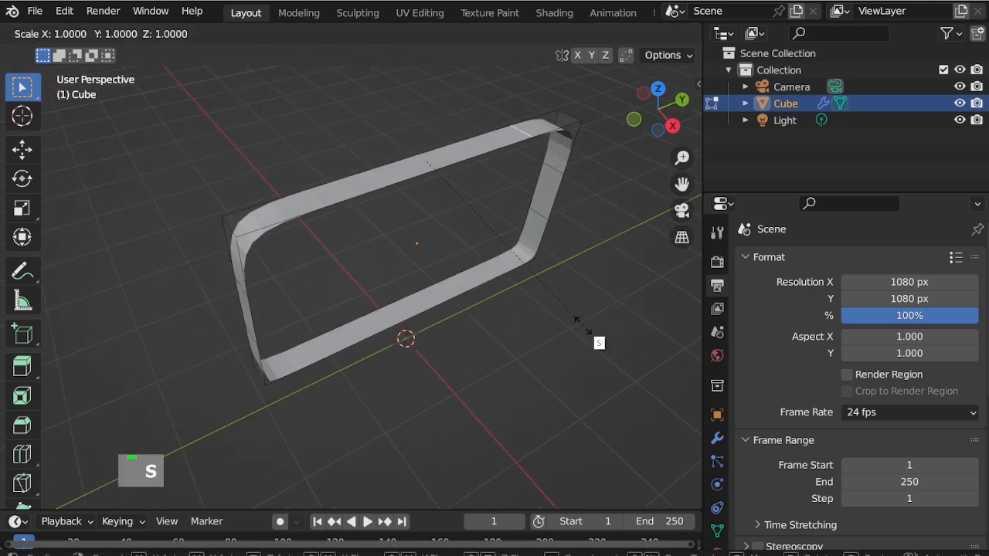
{"action": "key", "text": "y"}
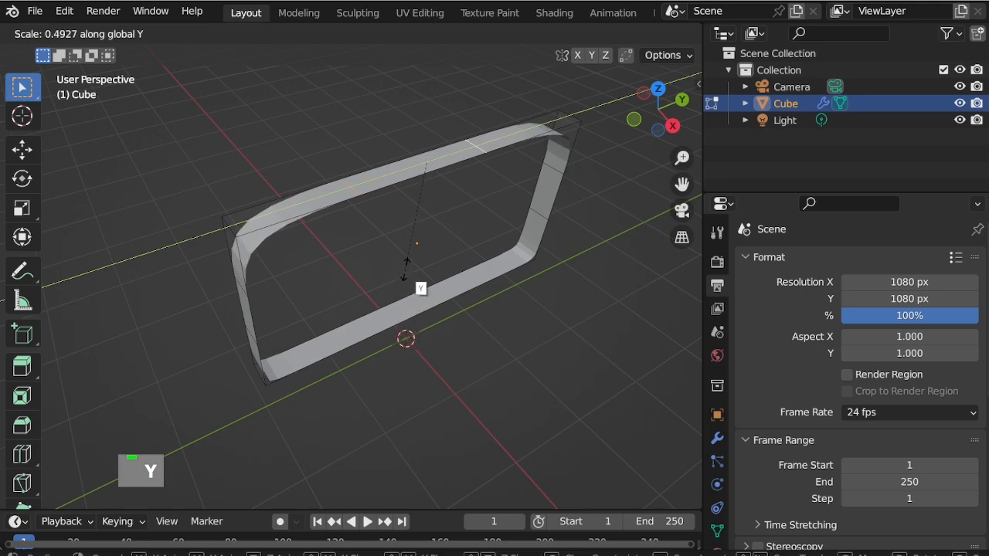
{"action": "left_click", "coordinate": [405, 262]}
{"action": "middle_click_drag", "start_coordinate": [405, 263], "coordinate": [456, 225]}
{"action": "scroll", "coordinate": [489, 161], "scroll_direction": "down", "scroll_amount": 2}
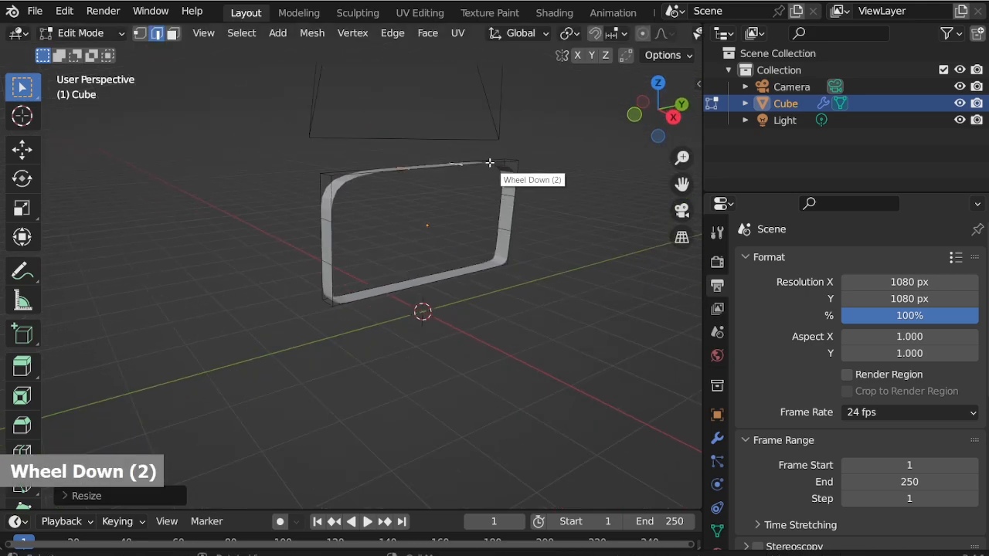
{"action": "scroll", "coordinate": [489, 162], "scroll_direction": "up", "scroll_amount": 3}
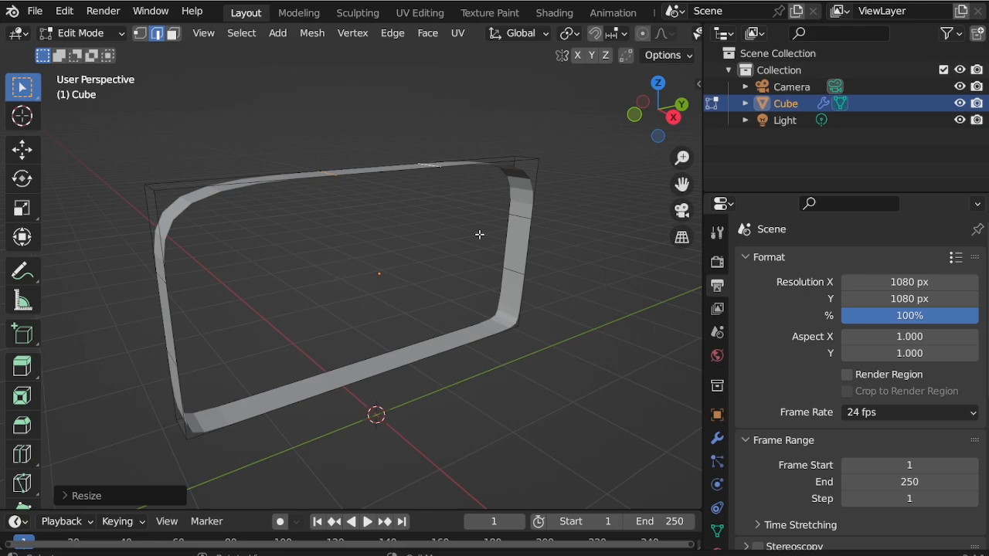
Step: Select the upper crosswise edge on each of the frame's vertical sides and move them down about 0.29 m along Z
{"action": "middle_click_drag", "start_coordinate": [204, 352], "coordinate": [230, 353]}
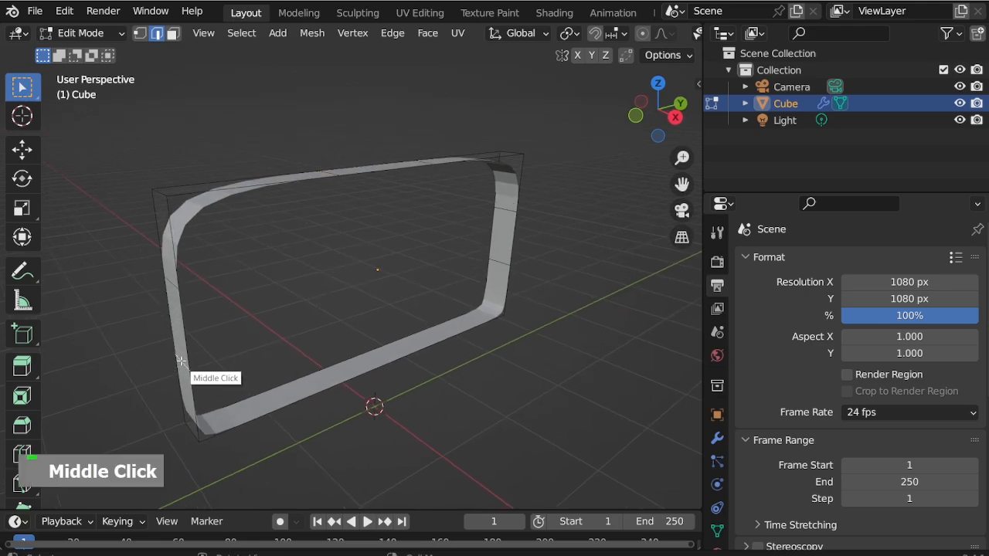
{"action": "key", "text": "shift"}
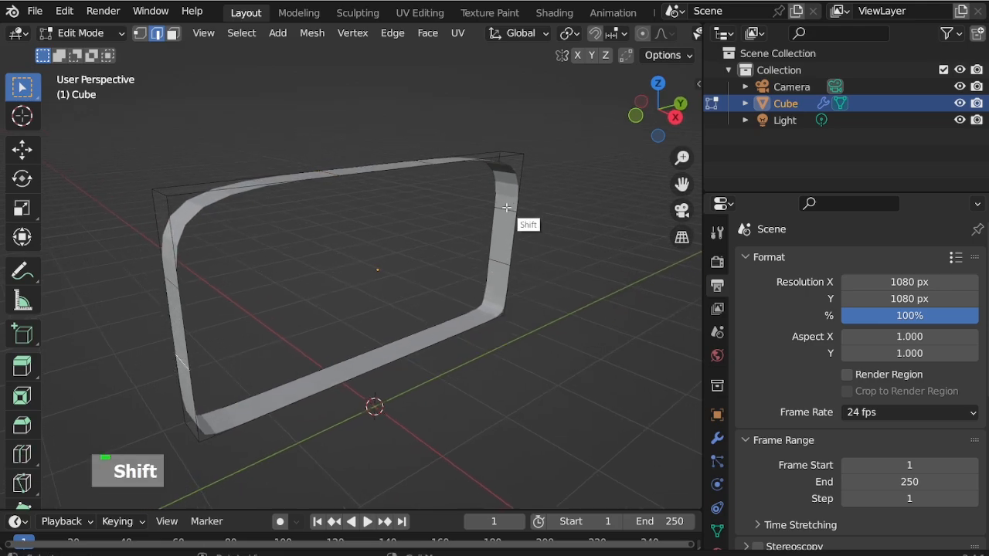
{"action": "left_click", "coordinate": [171, 284], "text": "shift"}
{"action": "key", "text": "g"}
{"action": "key", "text": "z"}
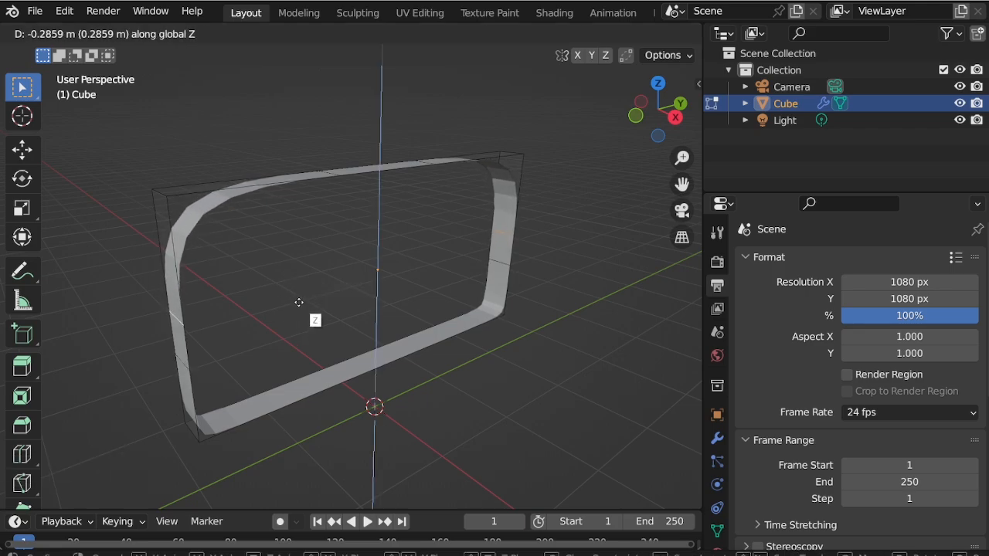
{"action": "left_click", "coordinate": [309, 303]}
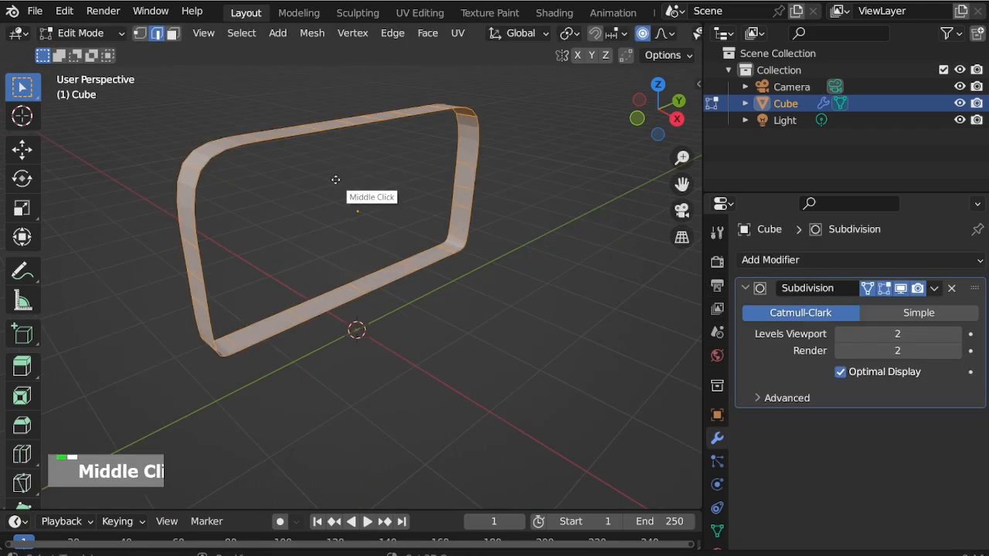
Step: Duplicate the whole frame twice in Edit Mode, offsetting each copy 0.4 m along X from the previous one
{"action": "key", "text": "shift+d"}
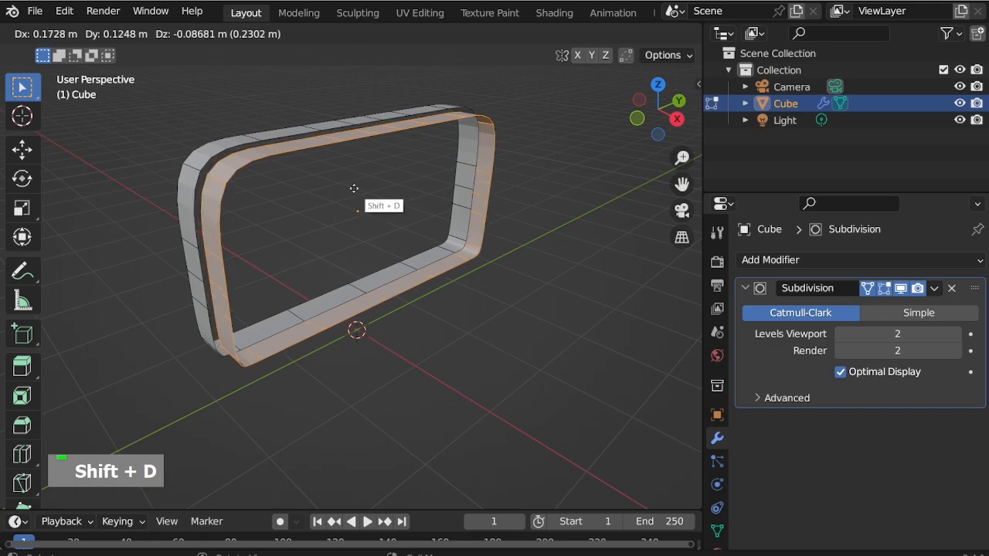
{"action": "type", "text": "x"}
{"action": "type", "text": "0."}
{"action": "key", "text": "Return"}
{"action": "key", "text": "4"}
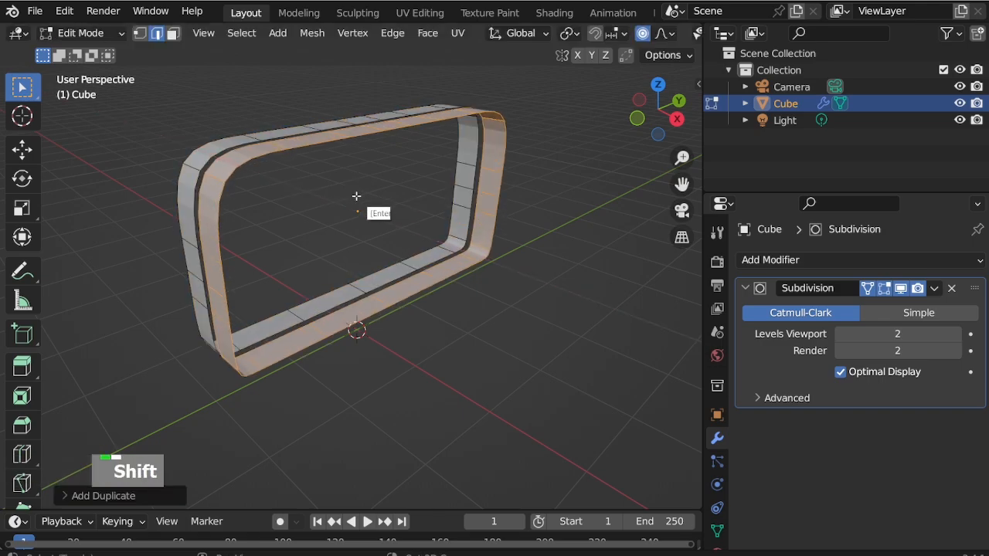
{"action": "key", "text": "shift+d"}
{"action": "type", "text": "x0.4"}
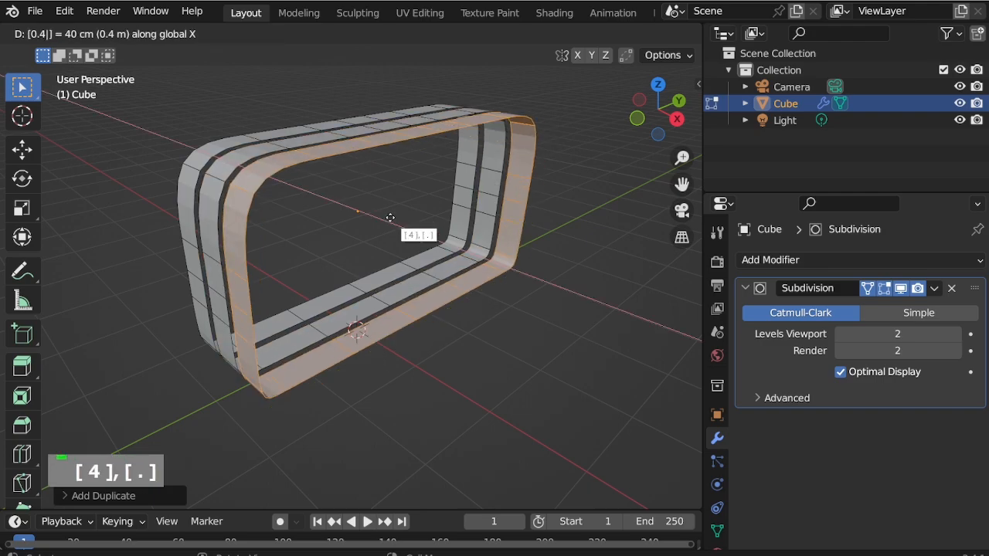
{"action": "key", "text": "Return"}
Step: Add a third and a fourth copy of the frame, each 0.4 m further along X
{"action": "key", "text": "shift+d"}
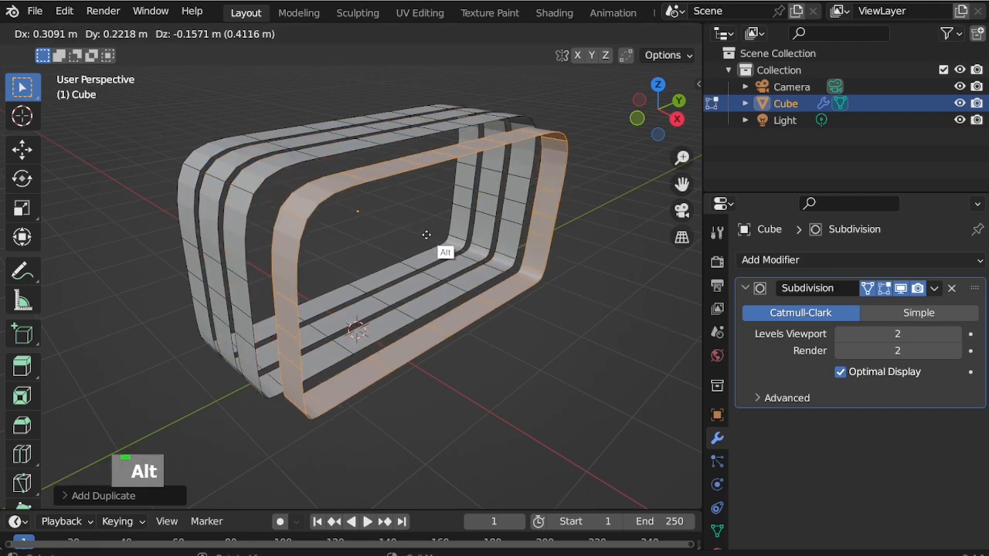
{"action": "type", "text": "x"}
{"action": "type", "text": "0.4"}
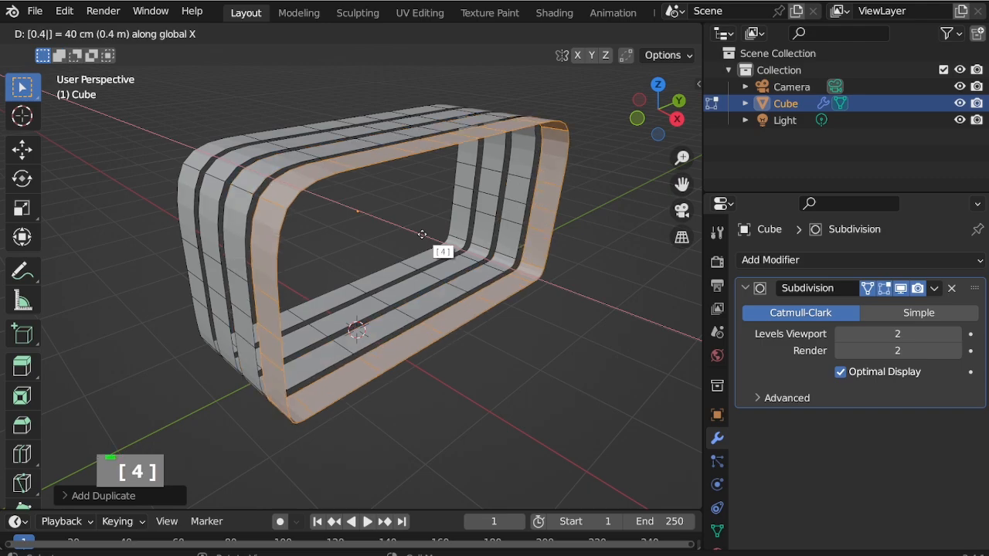
{"action": "key", "text": "Return"}
{"action": "key", "text": "shift+d"}
{"action": "key", "text": "alt"}
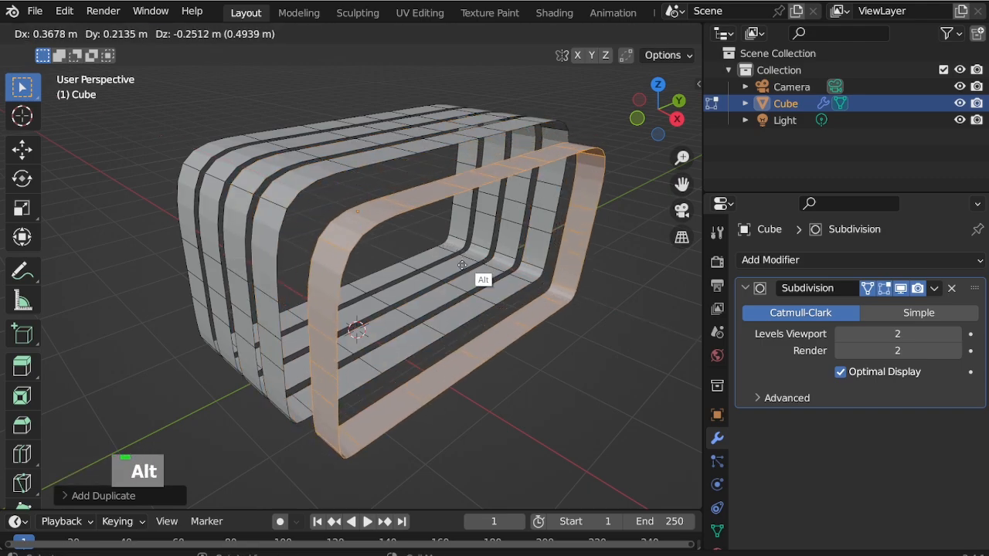
{"action": "key", "text": "alt"}
{"action": "type", "text": "x0.4"}
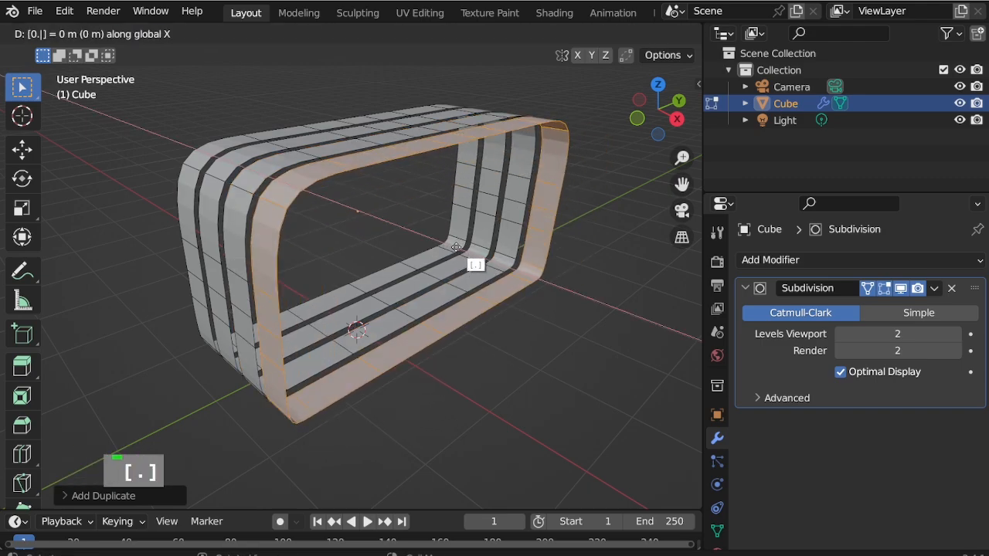
{"action": "key", "text": "Return"}
Step: Add a fifth and a sixth frame copy, each 0.4 m further along X, to complete the row of seven ribs
{"action": "scroll", "coordinate": [371, 203], "scroll_direction": "down", "scroll_amount": 2}
{"action": "middle_click_drag", "start_coordinate": [371, 202], "coordinate": [453, 192]}
{"action": "key", "text": "shift+d"}
{"action": "key", "text": "alt"}
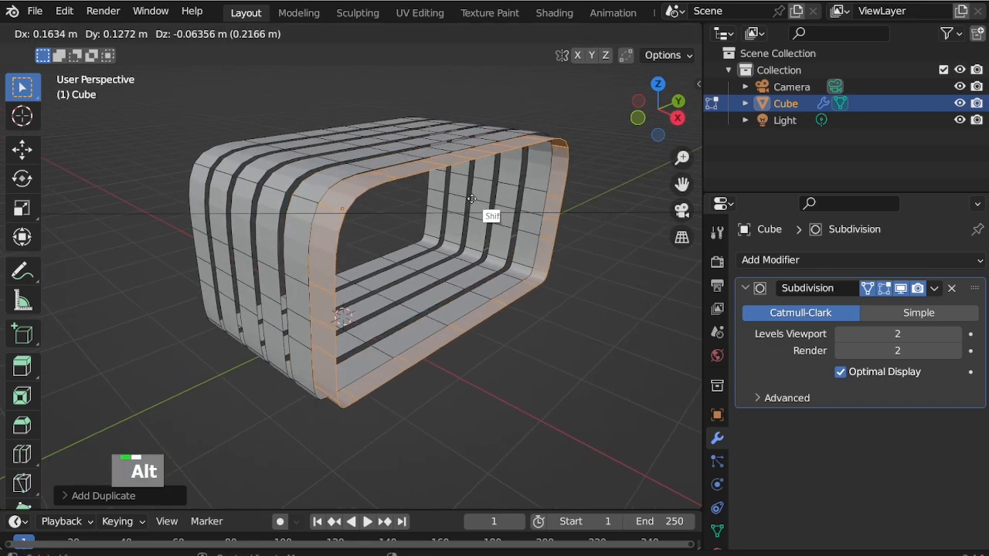
{"action": "type", "text": "x"}
{"action": "type", "text": ".4"}
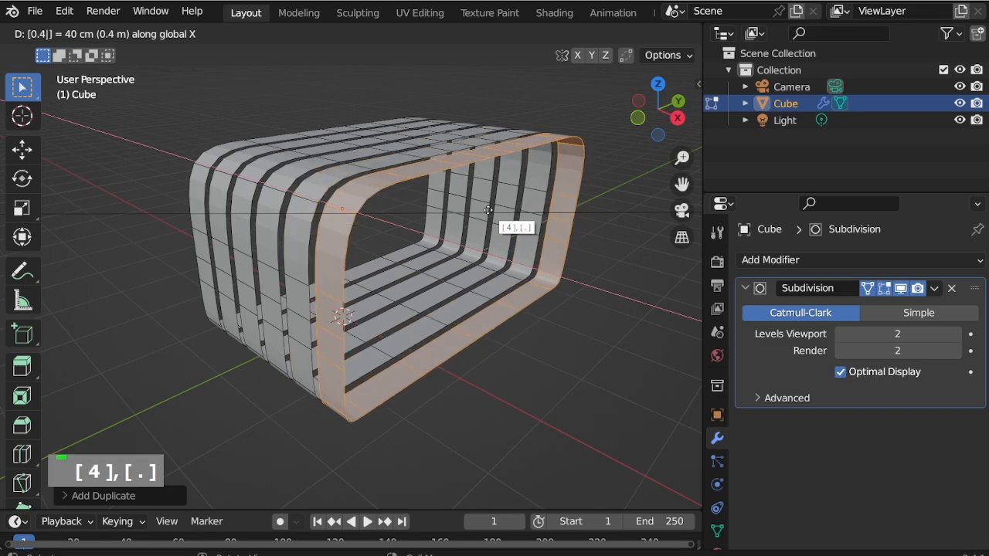
{"action": "key", "text": "Return"}
{"action": "middle_click_drag", "start_coordinate": [486, 209], "coordinate": [345, 232]}
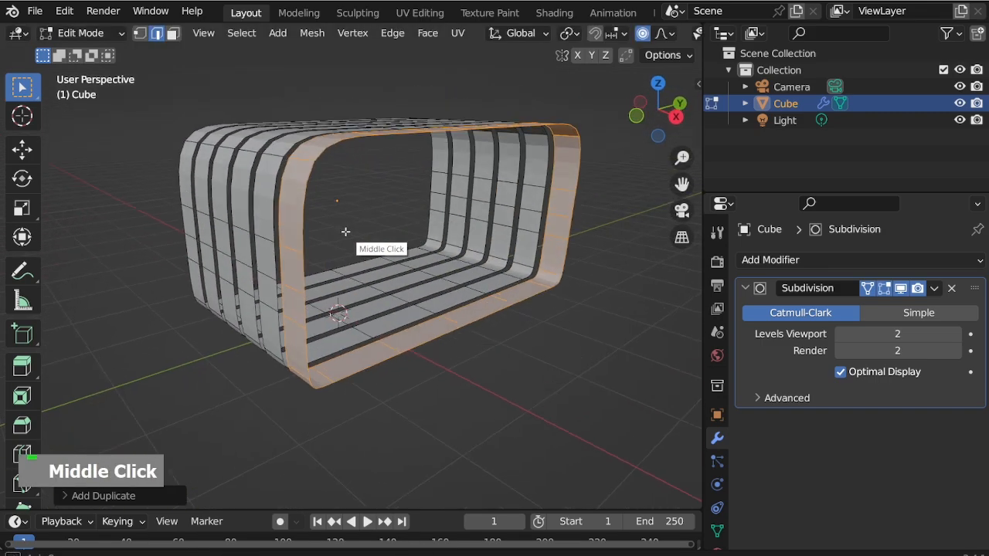
{"action": "key", "text": "shift+d"}
{"action": "type", "text": "x.4"}
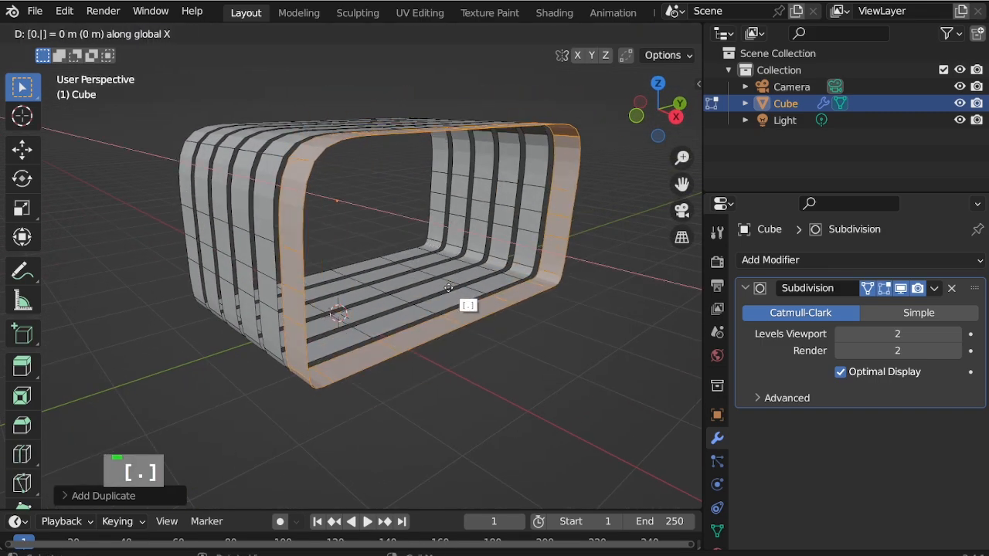
{"action": "key", "text": "Return"}
Step: Push a side edge of the rearmost rib inward about 0.5 m along Y, using smooth proportional editing with a radius of about 2.1 m
{"action": "middle_click_drag", "start_coordinate": [449, 287], "coordinate": [193, 261]}
{"action": "double_click", "coordinate": [655, 34]}
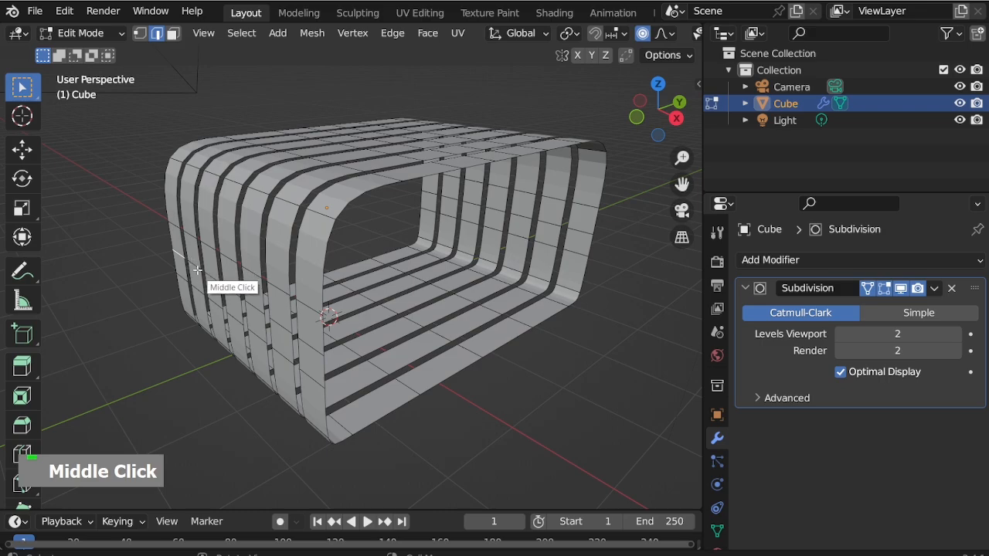
{"action": "key", "text": "g"}
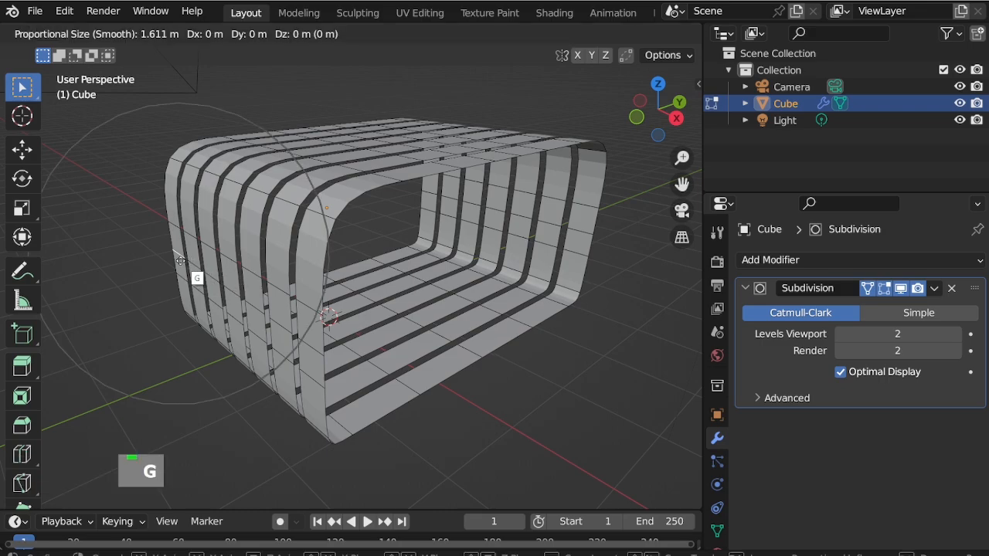
{"action": "key", "text": "y"}
{"action": "scroll", "coordinate": [218, 255], "scroll_direction": "down", "scroll_amount": 2}
{"action": "scroll", "coordinate": [220, 257], "scroll_direction": "down", "scroll_amount": 2}
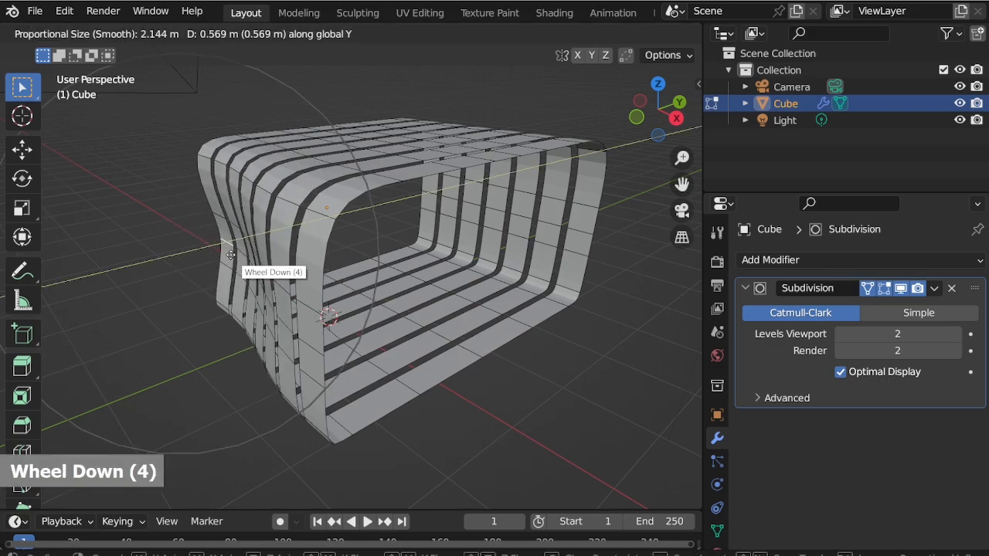
{"action": "left_click", "coordinate": [230, 258]}
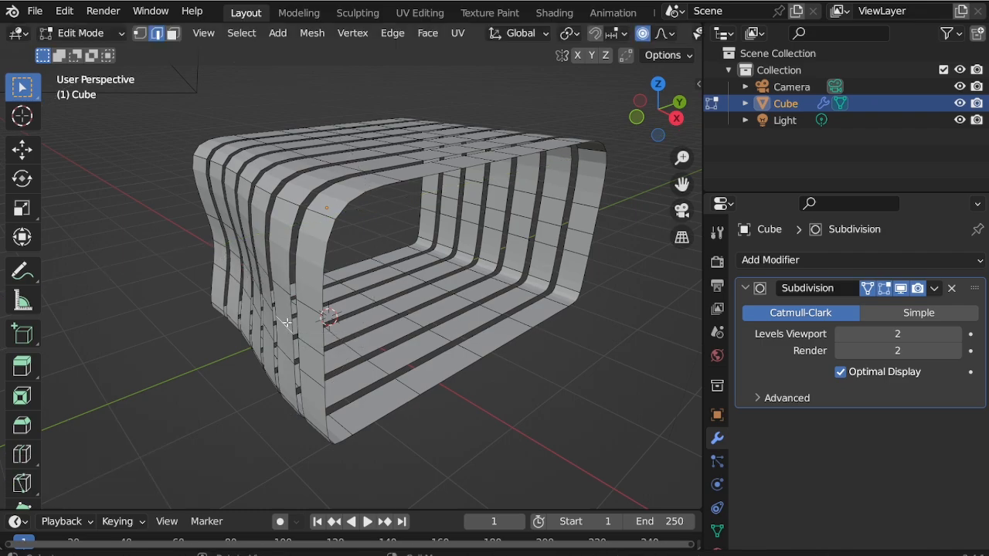
Step: Pull a lower side edge near the front ribs outward about 0.2 m along Y, with a proportional radius of about 2.36 m
{"action": "key", "text": "g"}
{"action": "key", "text": "y"}
{"action": "scroll", "coordinate": [251, 341], "scroll_direction": "down", "scroll_amount": 1}
{"action": "scroll", "coordinate": [262, 344], "scroll_direction": "down", "scroll_amount": 1}
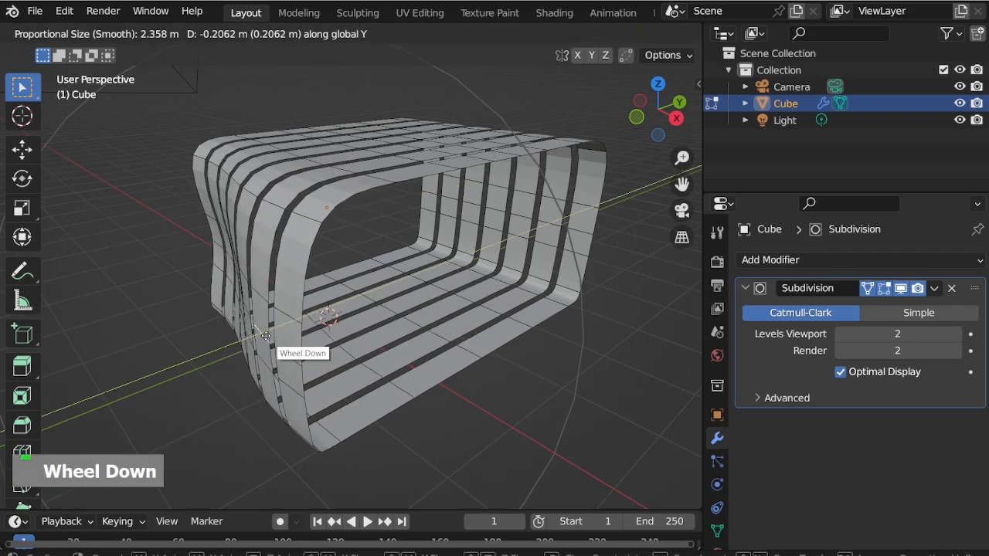
{"action": "left_click", "coordinate": [263, 338]}
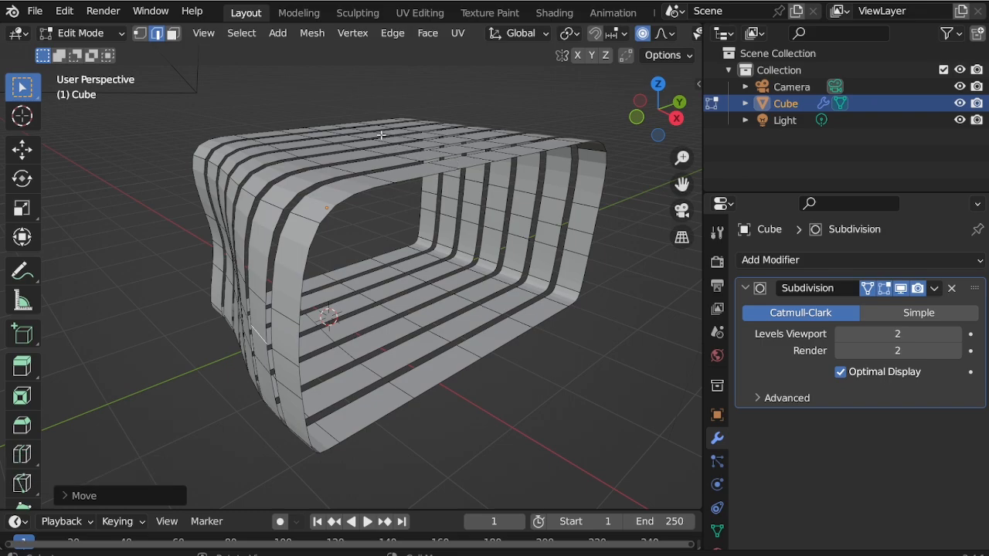
{"action": "key", "text": "g"}
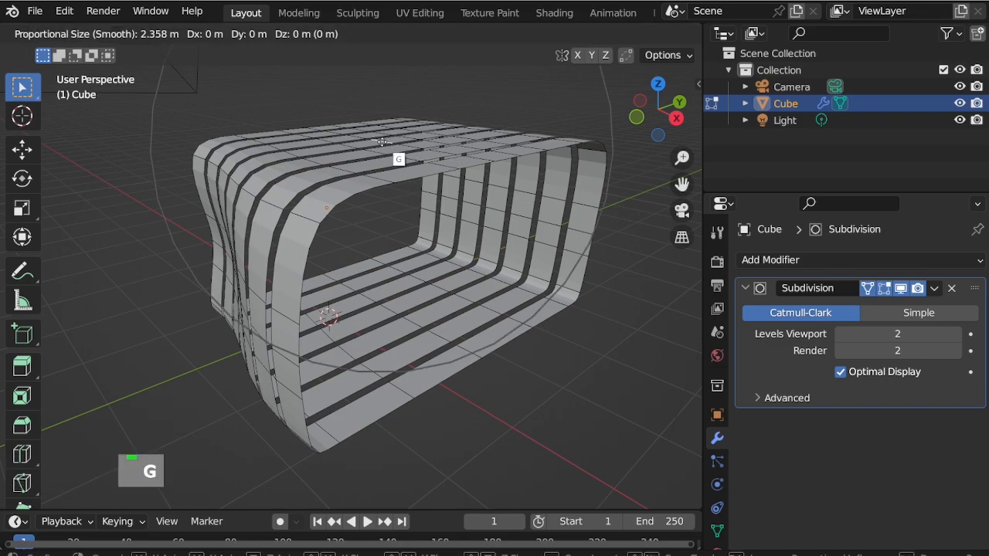
{"action": "key", "text": "z"}
{"action": "key", "text": "Escape"}
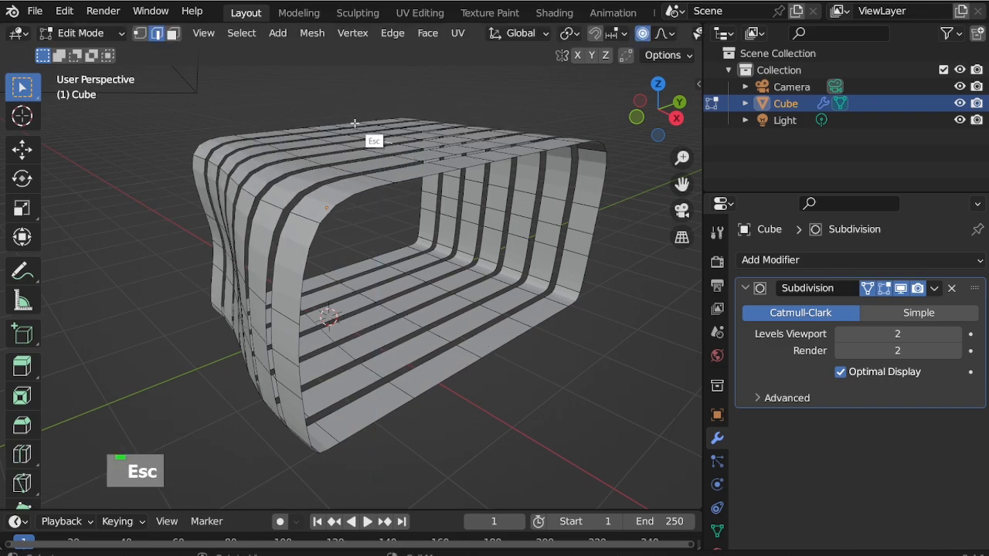
Step: Raise an edge on top of the rear ribs about 0.5 m along Z with a proportional radius of about 2.36 m
{"action": "key", "text": "g"}
{"action": "key", "text": "z"}
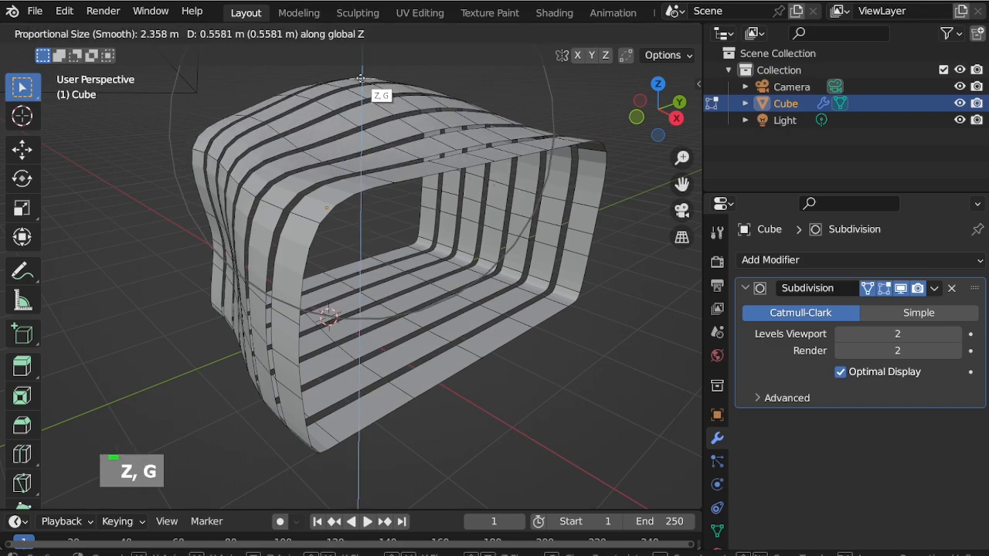
{"action": "left_click", "coordinate": [362, 85]}
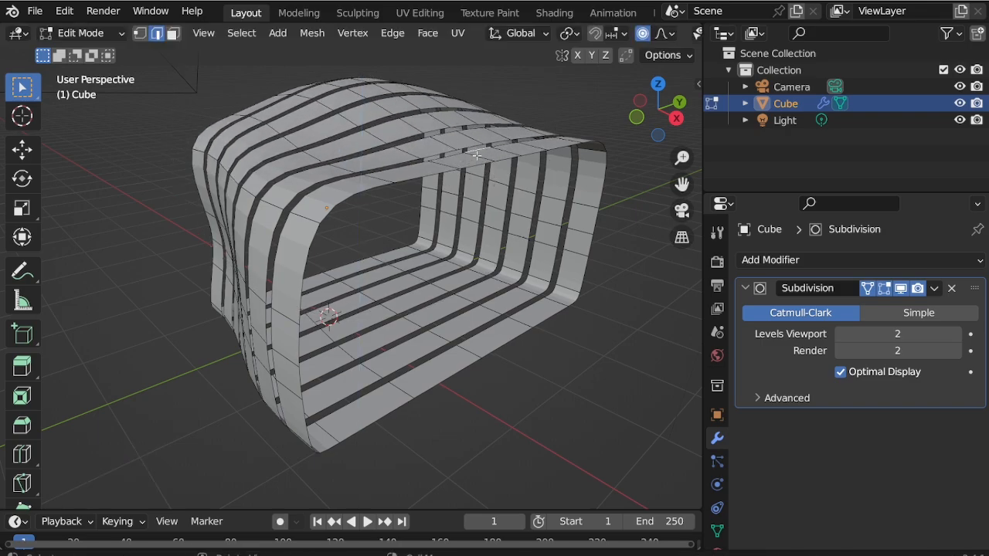
Step: Lower an edge on top of the front rib about 0.18 m along Z with a proportional radius of about 1.46 m
{"action": "key", "text": "g"}
{"action": "key", "text": "z"}
{"action": "scroll", "coordinate": [473, 213], "scroll_direction": "up", "scroll_amount": 4}
{"action": "scroll", "coordinate": [470, 209], "scroll_direction": "down", "scroll_amount": 2}
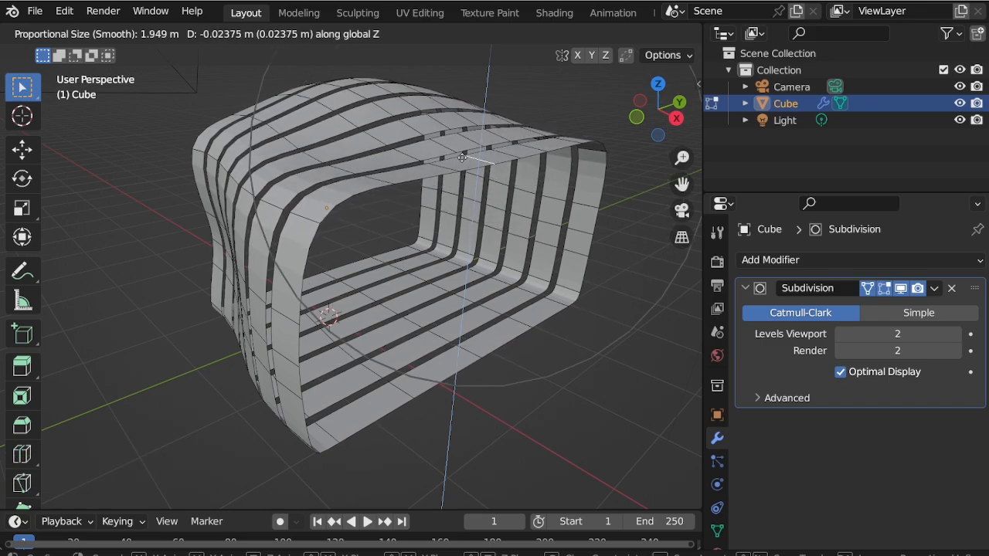
{"action": "scroll", "coordinate": [462, 163], "scroll_direction": "up", "scroll_amount": 6}
{"action": "scroll", "coordinate": [456, 184], "scroll_direction": "up", "scroll_amount": 5}
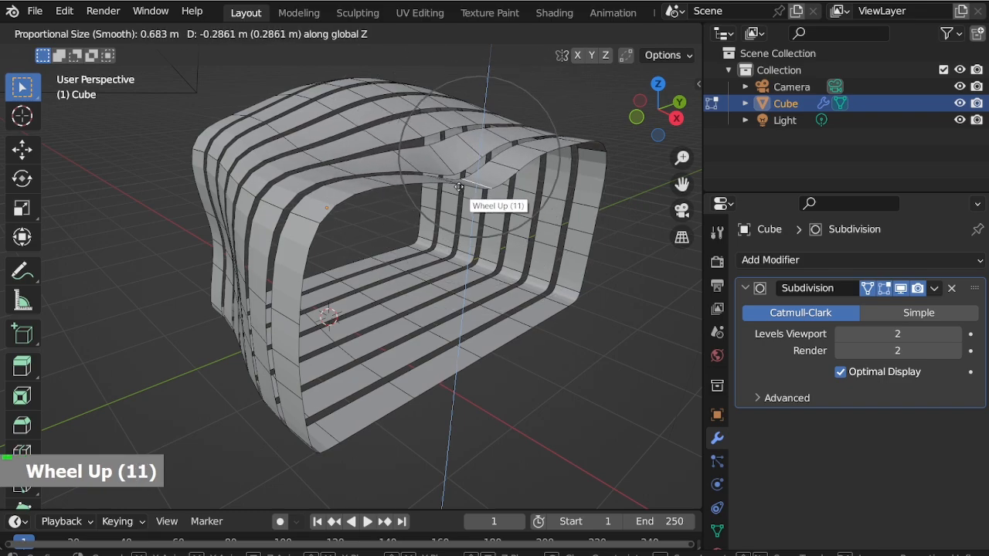
{"action": "scroll", "coordinate": [456, 174], "scroll_direction": "down", "scroll_amount": 6}
{"action": "scroll", "coordinate": [455, 170], "scroll_direction": "down", "scroll_amount": 2}
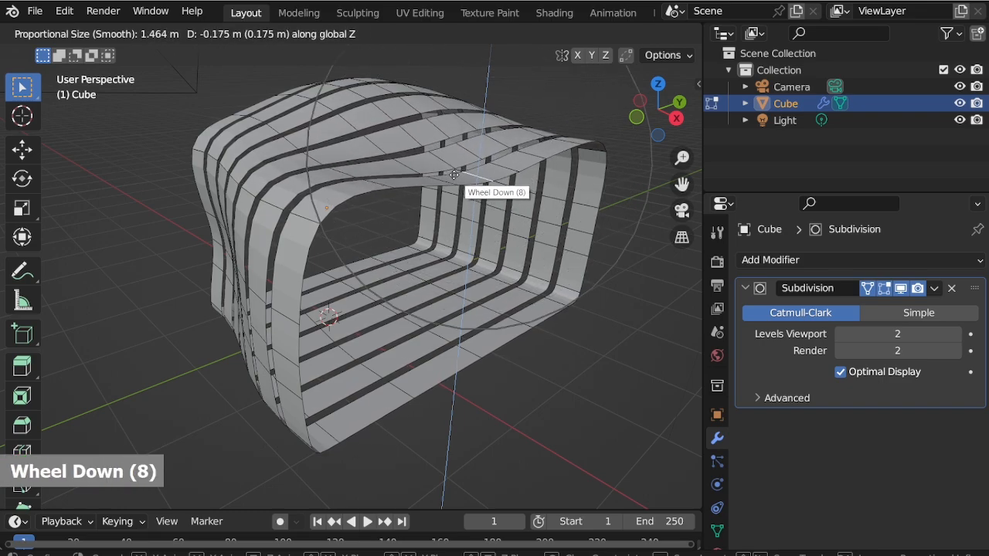
{"action": "left_click", "coordinate": [493, 186]}
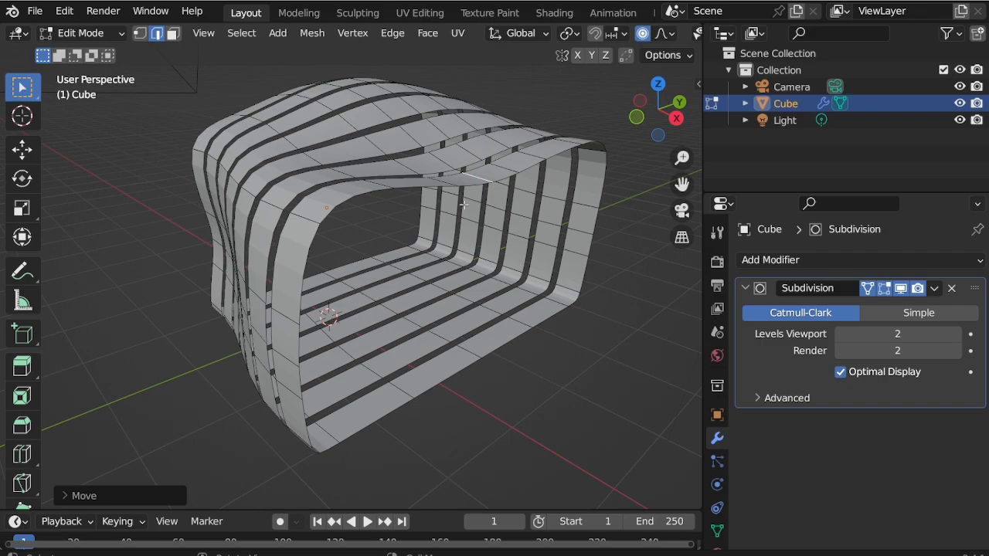
Step: Push an edge on the far side wall of the middle ribs outward about 0.9 m along Y with smooth proportional editing
{"action": "key", "text": "g"}
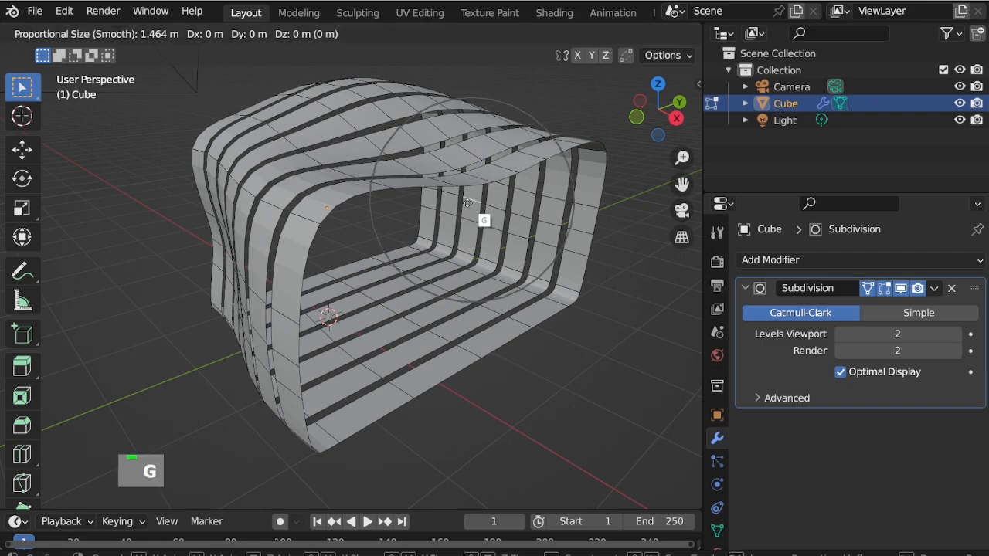
{"action": "key", "text": "y"}
{"action": "scroll", "coordinate": [483, 197], "scroll_direction": "up", "scroll_amount": 3}
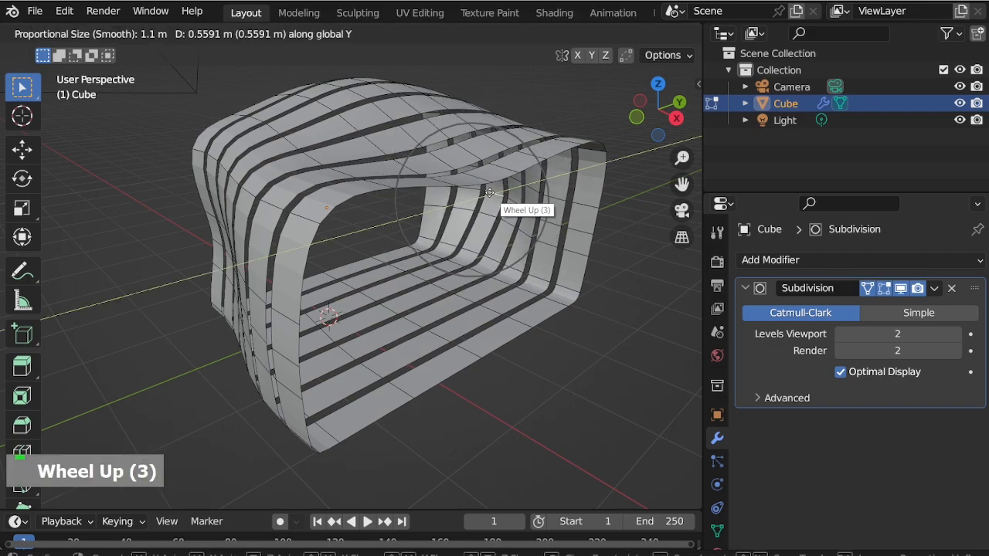
{"action": "scroll", "coordinate": [488, 192], "scroll_direction": "down", "scroll_amount": 7}
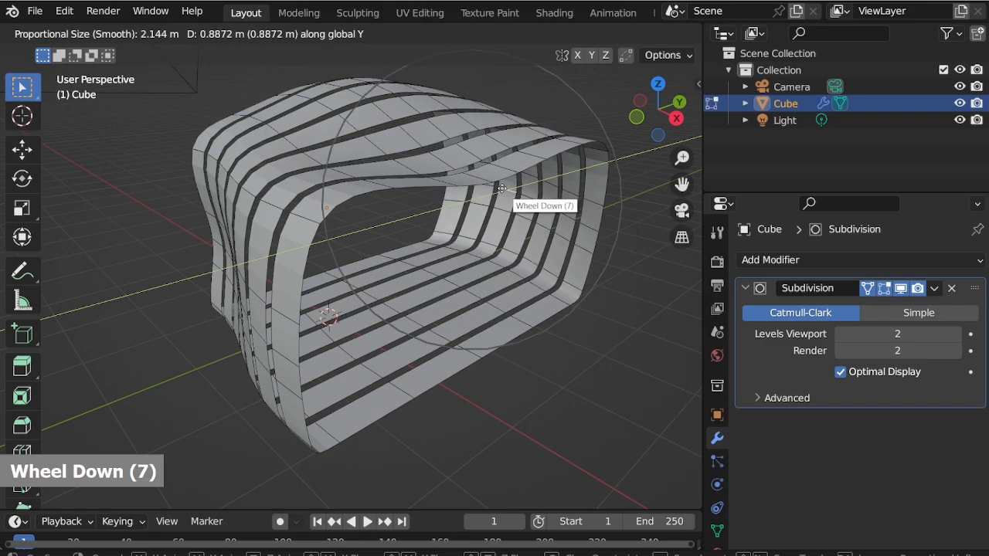
{"action": "scroll", "coordinate": [509, 197], "scroll_direction": "up", "scroll_amount": 2}
{"action": "left_click", "coordinate": [533, 213]}
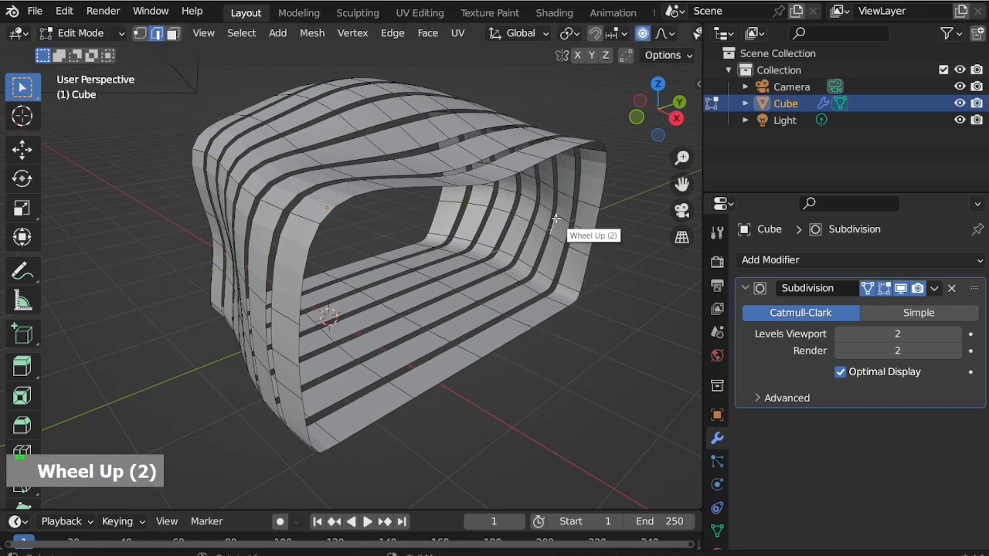
Step: Pull an edge on the far side wall near the front ribs inward along Y with proportional editing
{"action": "key", "text": "g"}
{"action": "key", "text": "y"}
{"action": "left_click", "coordinate": [529, 247]}
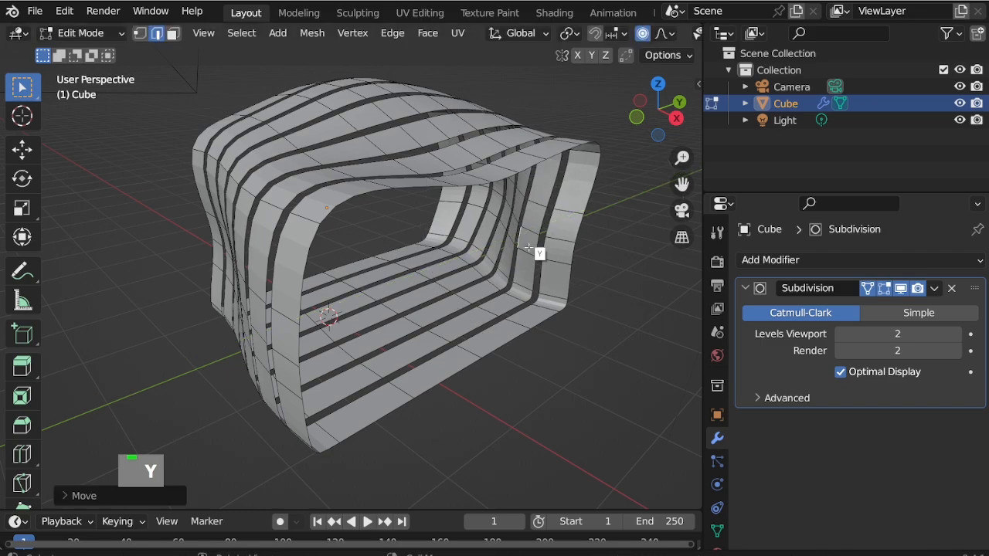
Step: Pull a lower edge on the near side of the front ribs outward along Y with a reduced proportional radius
{"action": "middle_click_drag", "start_coordinate": [529, 247], "coordinate": [366, 322]}
{"action": "scroll", "coordinate": [370, 323], "scroll_direction": "up", "scroll_amount": 2}
{"action": "scroll", "coordinate": [287, 309], "scroll_direction": "down", "scroll_amount": 1}
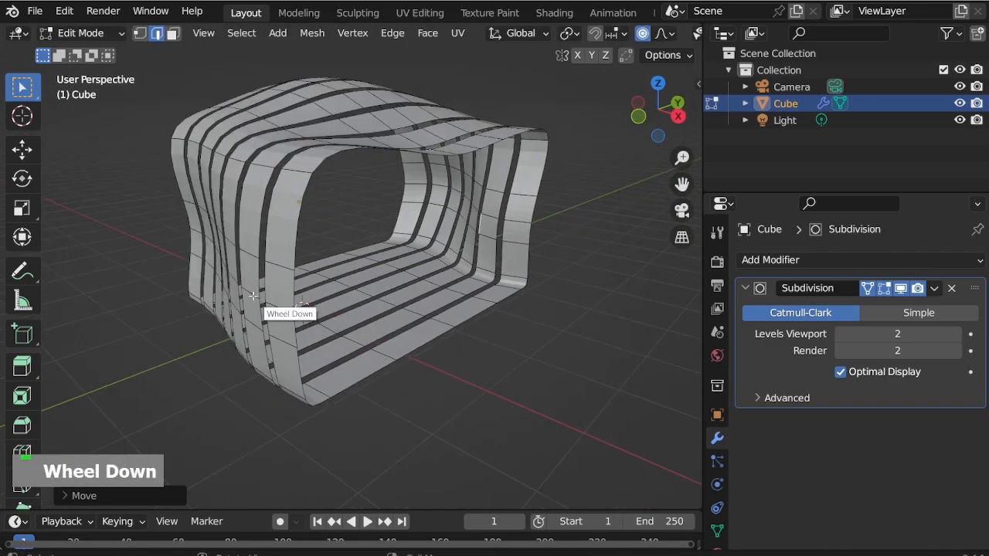
{"action": "left_click", "coordinate": [252, 295]}
{"action": "key", "text": "g"}
{"action": "key", "text": "y"}
{"action": "scroll", "coordinate": [254, 309], "scroll_direction": "up", "scroll_amount": 6}
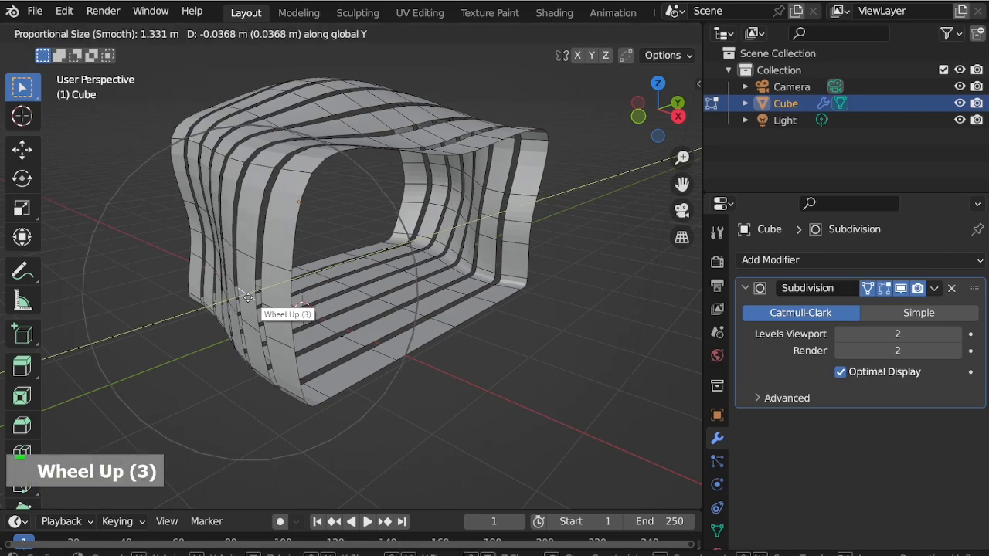
{"action": "left_click", "coordinate": [242, 303]}
Step: Push two adjoining edges at the ribs' upper corner on the +Y side inward along Y with a proportional radius of about 1.6 m
{"action": "middle_click_drag", "start_coordinate": [242, 304], "coordinate": [372, 293]}
{"action": "scroll", "coordinate": [353, 221], "scroll_direction": "down", "scroll_amount": 2}
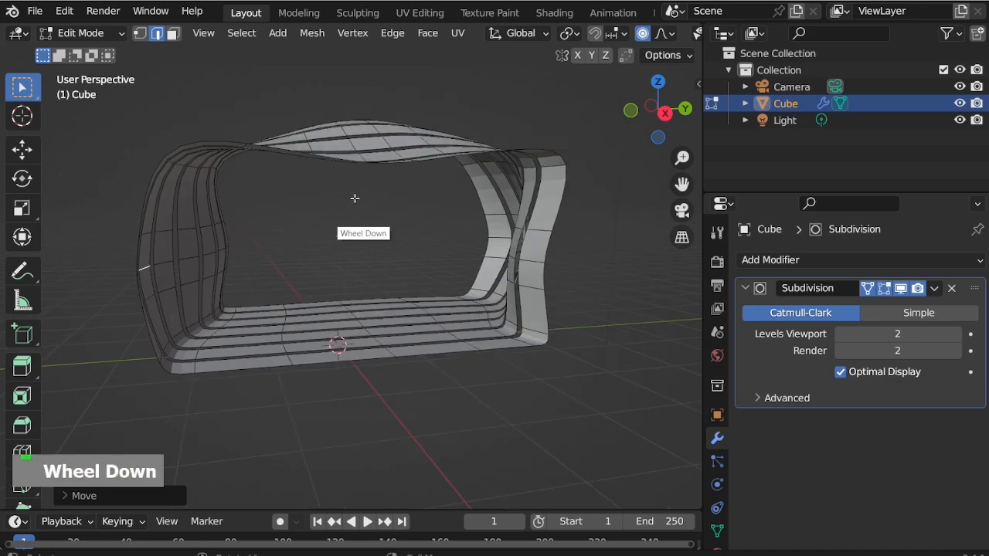
{"action": "middle_click_drag", "start_coordinate": [353, 221], "coordinate": [362, 242]}
{"action": "scroll", "coordinate": [369, 188], "scroll_direction": "down", "scroll_amount": 2}
{"action": "scroll", "coordinate": [478, 159], "scroll_direction": "up", "scroll_amount": 3}
{"action": "middle_click_drag", "start_coordinate": [478, 159], "coordinate": [527, 162]}
{"action": "scroll", "coordinate": [527, 161], "scroll_direction": "up", "scroll_amount": 1}
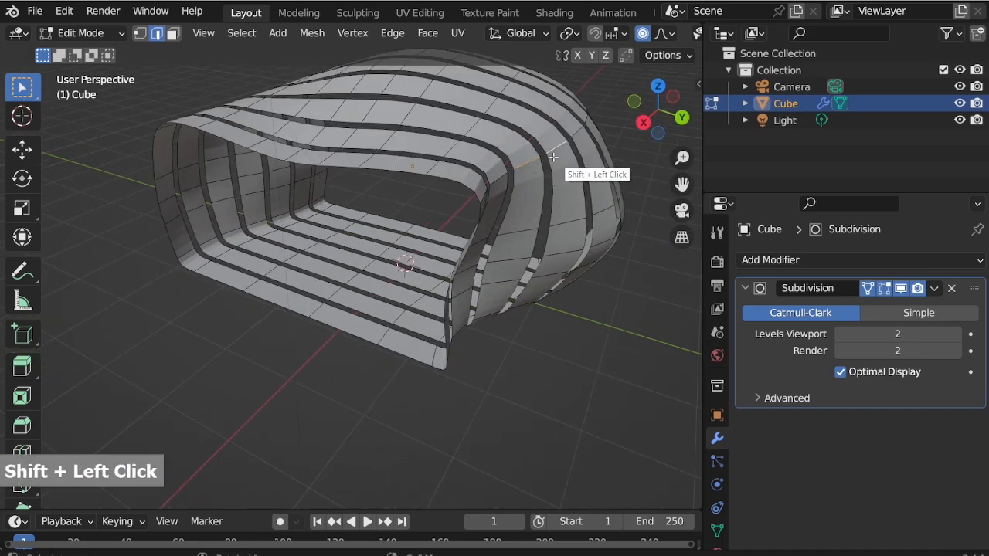
{"action": "key", "text": "g"}
{"action": "scroll", "coordinate": [486, 158], "scroll_direction": "down", "scroll_amount": 6}
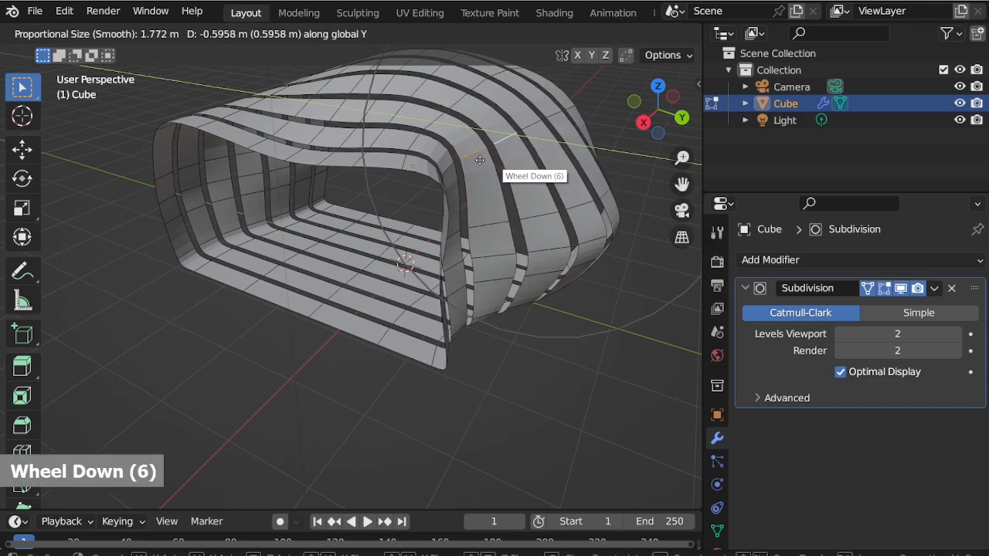
{"action": "scroll", "coordinate": [471, 161], "scroll_direction": "up", "scroll_amount": 2}
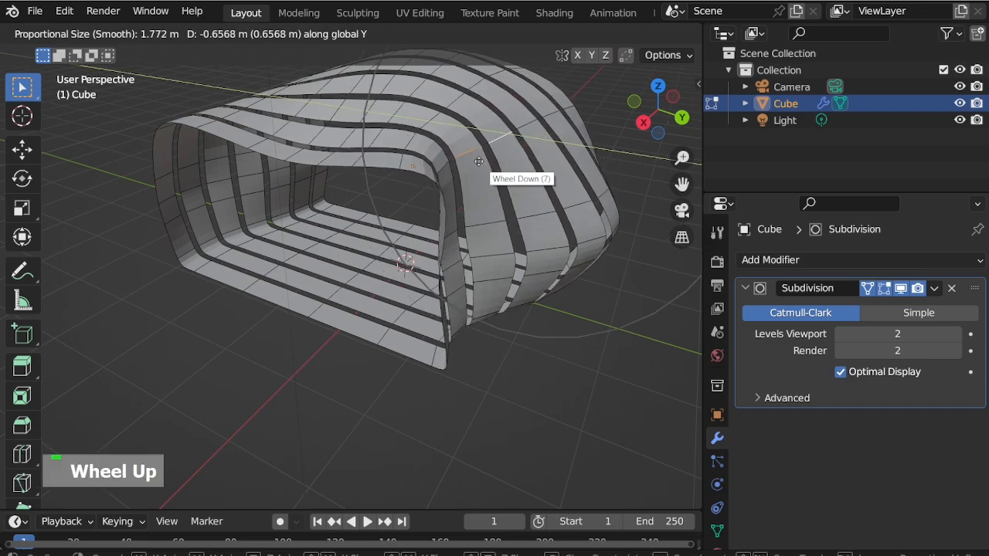
{"action": "left_click", "coordinate": [518, 172]}
Step: Lower an edge on top of the rear ribs about 0.56 m along Z with a proportional radius of about 1.21 m
{"action": "middle_click_drag", "start_coordinate": [523, 183], "coordinate": [439, 223]}
{"action": "scroll", "coordinate": [470, 283], "scroll_direction": "down", "scroll_amount": 4}
{"action": "scroll", "coordinate": [534, 222], "scroll_direction": "up", "scroll_amount": 3}
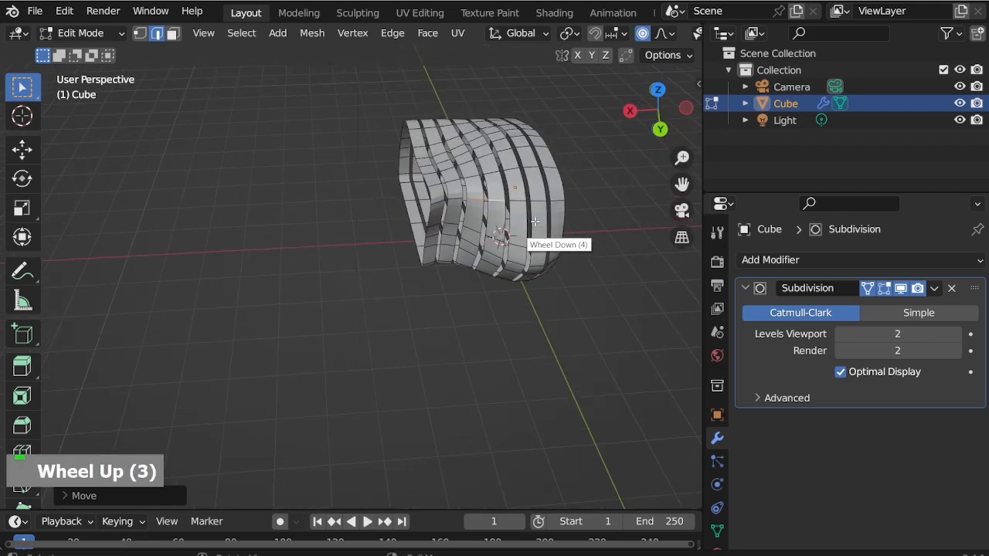
{"action": "scroll", "coordinate": [549, 115], "scroll_direction": "up", "scroll_amount": 2}
{"action": "key", "text": "g"}
{"action": "key", "text": "z"}
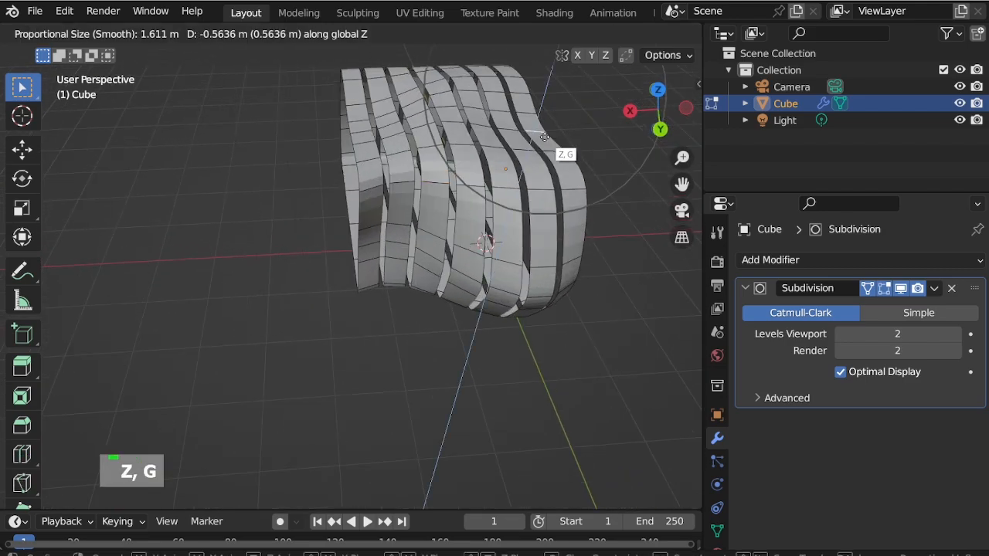
{"action": "scroll", "coordinate": [544, 135], "scroll_direction": "up", "scroll_amount": 3}
{"action": "left_click", "coordinate": [542, 136]}
Step: Select the whole mesh and scale it by 1.5 along Y
{"action": "middle_click_drag", "start_coordinate": [542, 136], "coordinate": [521, 170]}
{"action": "scroll", "coordinate": [499, 214], "scroll_direction": "down", "scroll_amount": 4}
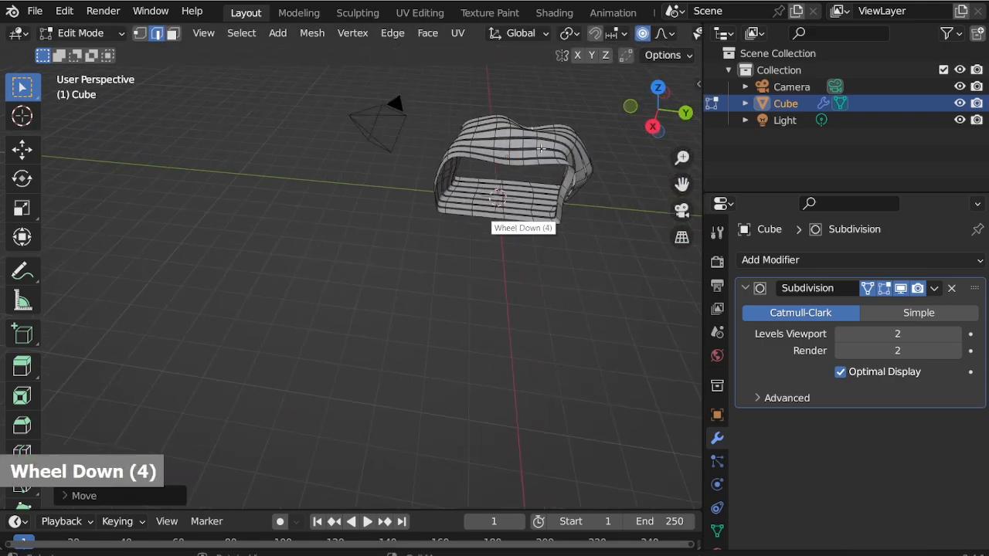
{"action": "scroll", "coordinate": [468, 203], "scroll_direction": "up", "scroll_amount": 3}
{"action": "middle_click_drag", "start_coordinate": [468, 203], "coordinate": [567, 187]}
{"action": "scroll", "coordinate": [502, 207], "scroll_direction": "up", "scroll_amount": 2}
{"action": "middle_click_drag", "start_coordinate": [502, 207], "coordinate": [401, 236]}
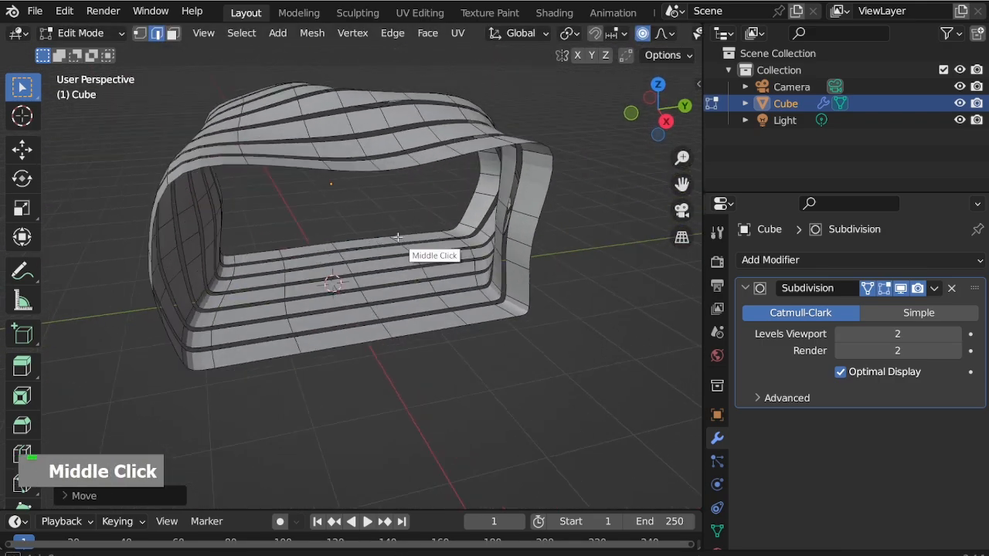
{"action": "scroll", "coordinate": [394, 260], "scroll_direction": "down", "scroll_amount": 2}
{"action": "key", "text": "a"}
{"action": "key", "text": "s"}
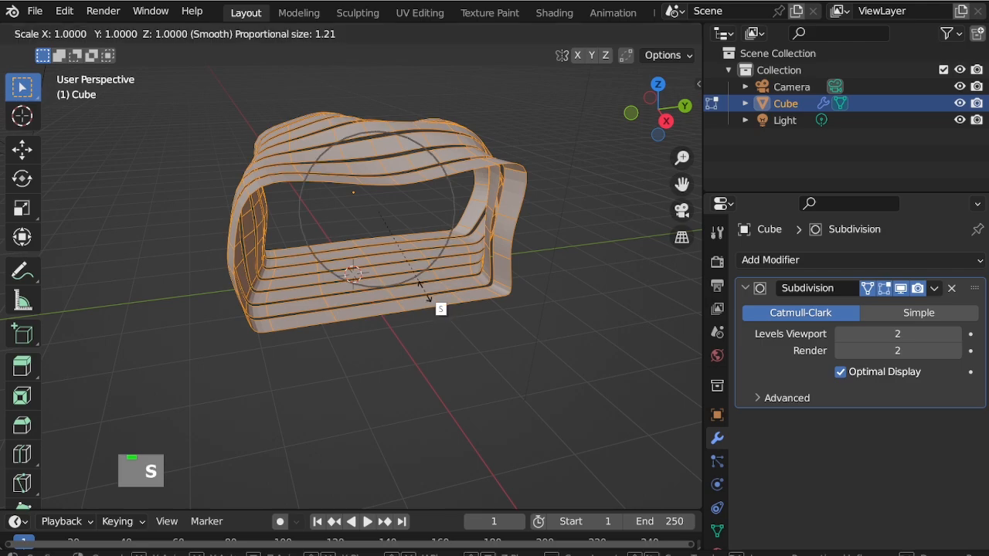
{"action": "key", "text": "y"}
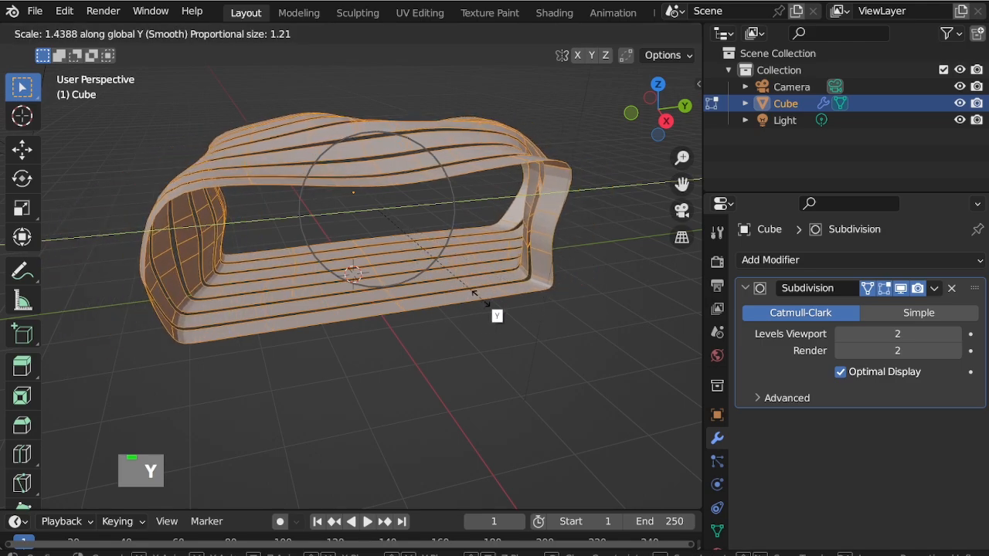
{"action": "type", "text": "1.5"}
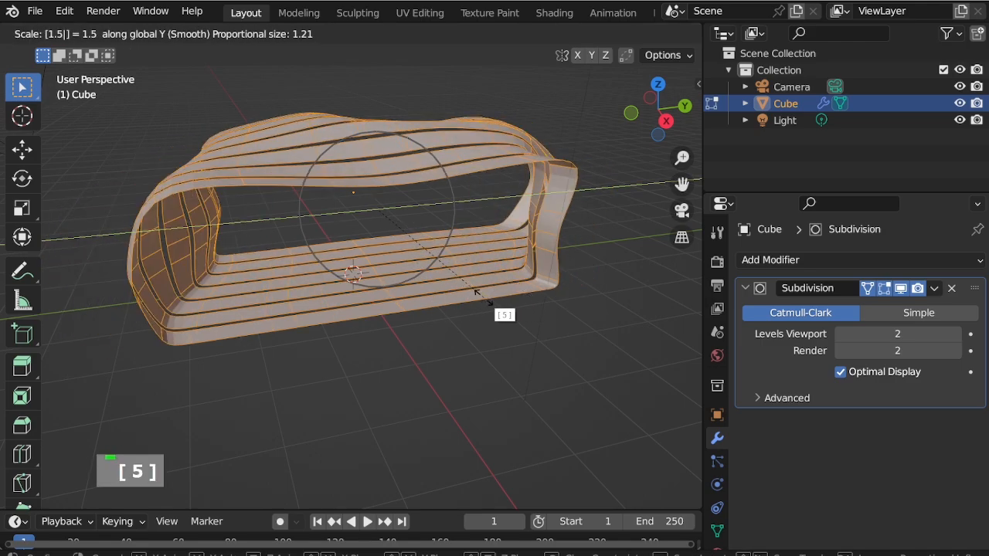
{"action": "key", "text": "Return"}
Step: Subdivide all the selected edges of the ribs
{"action": "scroll", "coordinate": [307, 187], "scroll_direction": "down", "scroll_amount": 2}
{"action": "middle_click_drag", "start_coordinate": [307, 187], "coordinate": [345, 202]}
{"action": "right_click", "coordinate": [351, 184]}
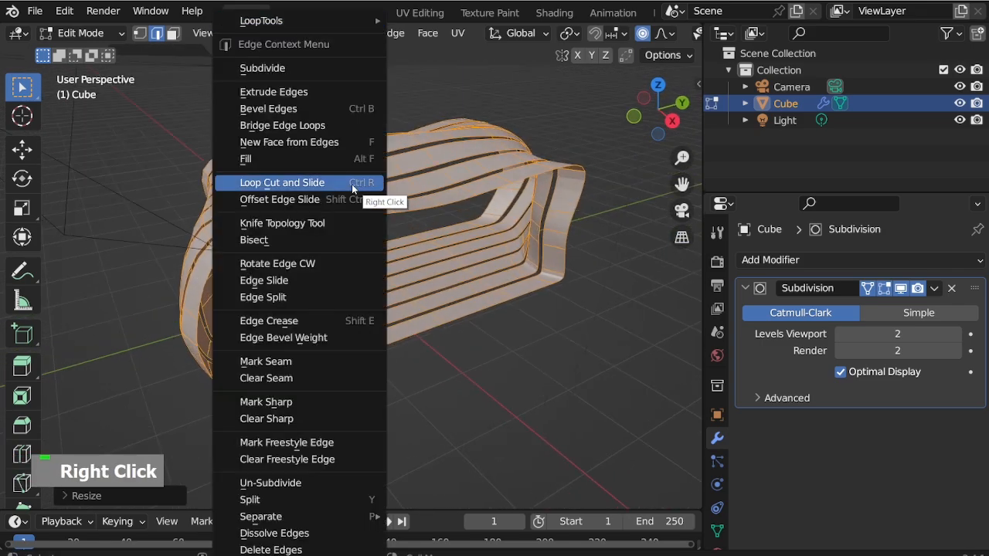
{"action": "left_click", "coordinate": [348, 72]}
Step: Lower the middle top edge of the front rib along Z with a proportional radius of about 1.95 m and readjust its height
{"action": "middle_click_drag", "start_coordinate": [363, 155], "coordinate": [401, 198]}
{"action": "left_click", "coordinate": [424, 207]}
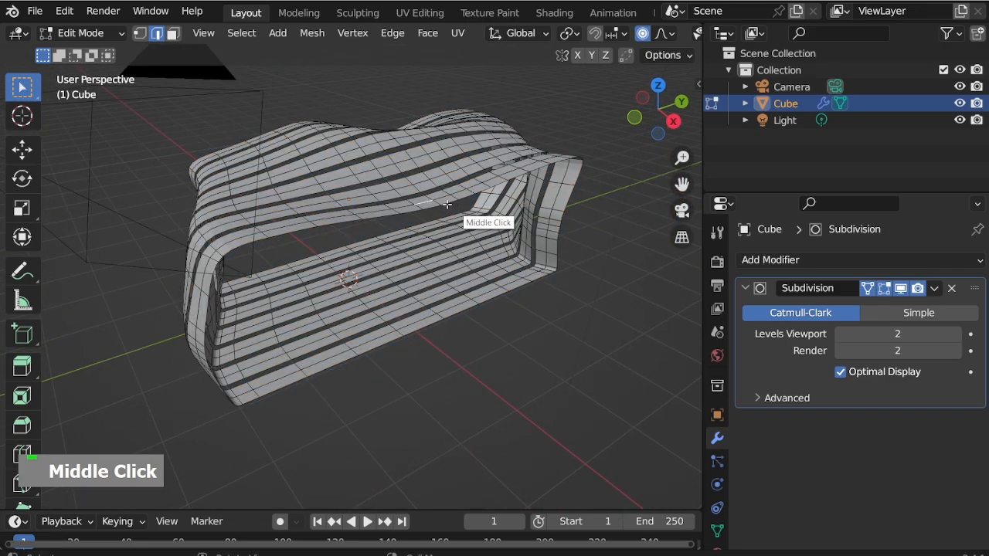
{"action": "key", "text": "g"}
{"action": "scroll", "coordinate": [417, 216], "scroll_direction": "down", "scroll_amount": 3}
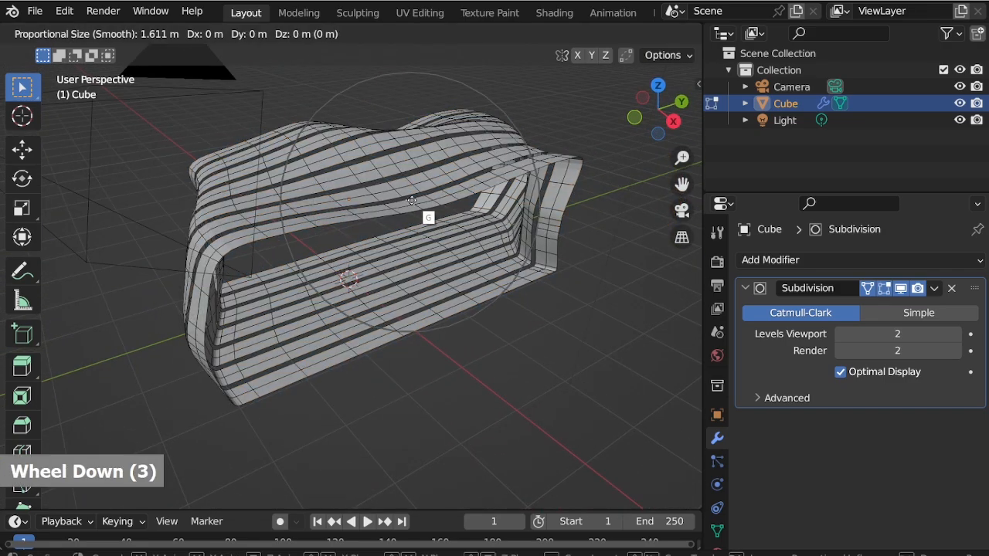
{"action": "key", "text": "z"}
{"action": "scroll", "coordinate": [410, 227], "scroll_direction": "down", "scroll_amount": 2}
{"action": "left_click", "coordinate": [417, 236]}
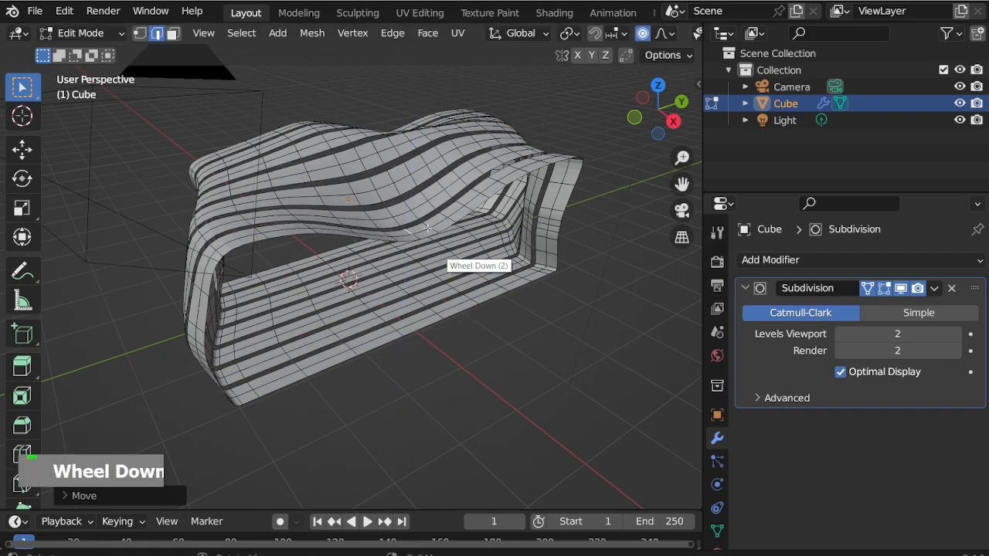
{"action": "middle_click_drag", "start_coordinate": [434, 247], "coordinate": [427, 188]}
{"action": "key", "text": "g"}
{"action": "key", "text": "z"}
{"action": "left_click", "coordinate": [441, 217]}
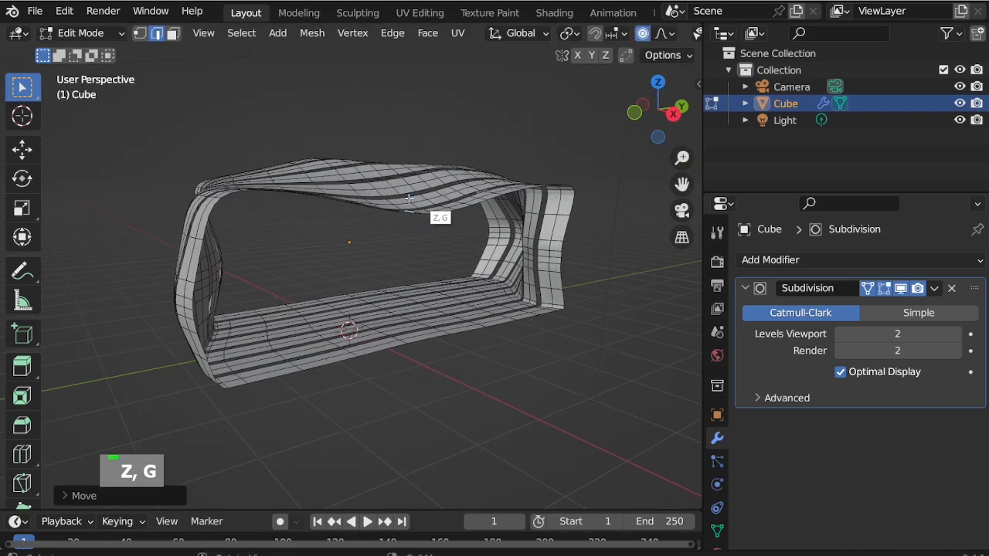
Step: Lower an edge on top of the ribs toward the -Y side about 0.38 m along Z with a proportional radius of about 1.95 m
{"action": "scroll", "coordinate": [576, 254], "scroll_direction": "up", "scroll_amount": 3}
{"action": "middle_click_drag", "start_coordinate": [576, 254], "coordinate": [583, 256]}
{"action": "scroll", "coordinate": [452, 276], "scroll_direction": "down", "scroll_amount": 2}
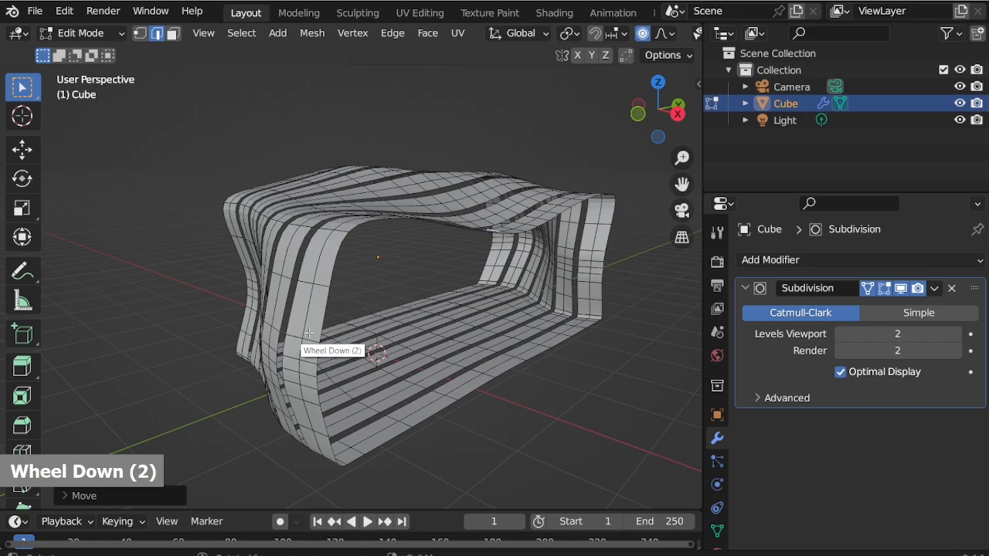
{"action": "middle_click_drag", "start_coordinate": [308, 333], "coordinate": [265, 364]}
{"action": "scroll", "coordinate": [452, 230], "scroll_direction": "down", "scroll_amount": 2}
{"action": "middle_click_drag", "start_coordinate": [453, 230], "coordinate": [389, 196]}
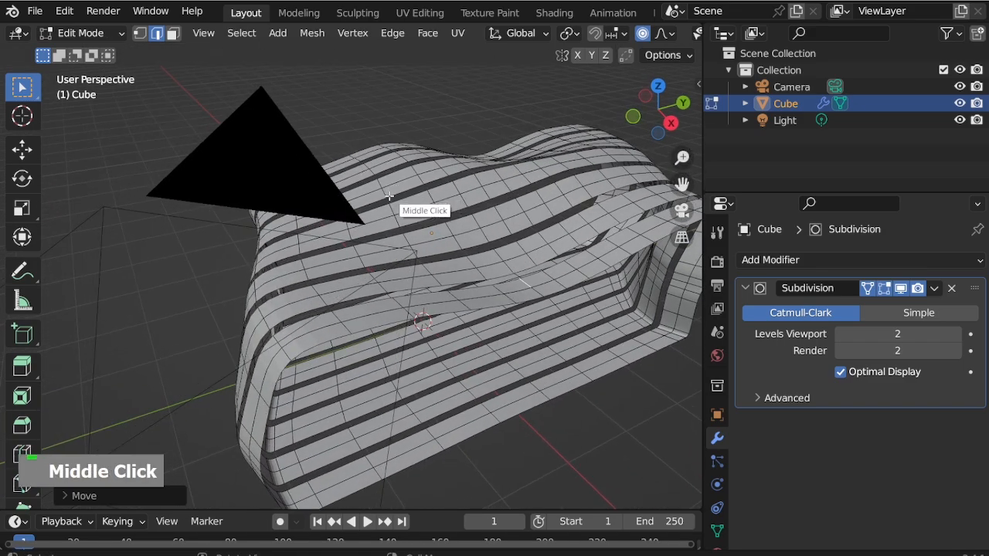
{"action": "key", "text": "g"}
{"action": "key", "text": "z"}
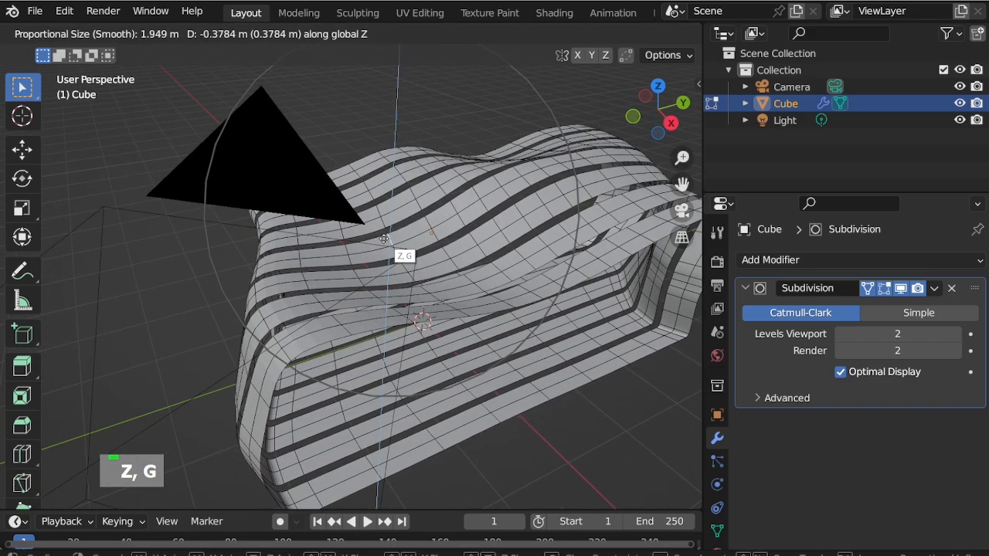
{"action": "left_click", "coordinate": [381, 226]}
Step: Raise a top edge at the +Y end of the ribs about 0.37 m along local Z with a proportional radius of about 2.14 m
{"action": "scroll", "coordinate": [335, 167], "scroll_direction": "down", "scroll_amount": 3}
{"action": "middle_click_drag", "start_coordinate": [335, 167], "coordinate": [464, 216]}
{"action": "scroll", "coordinate": [494, 163], "scroll_direction": "up", "scroll_amount": 1}
{"action": "key", "text": "g"}
{"action": "key", "text": "z"}
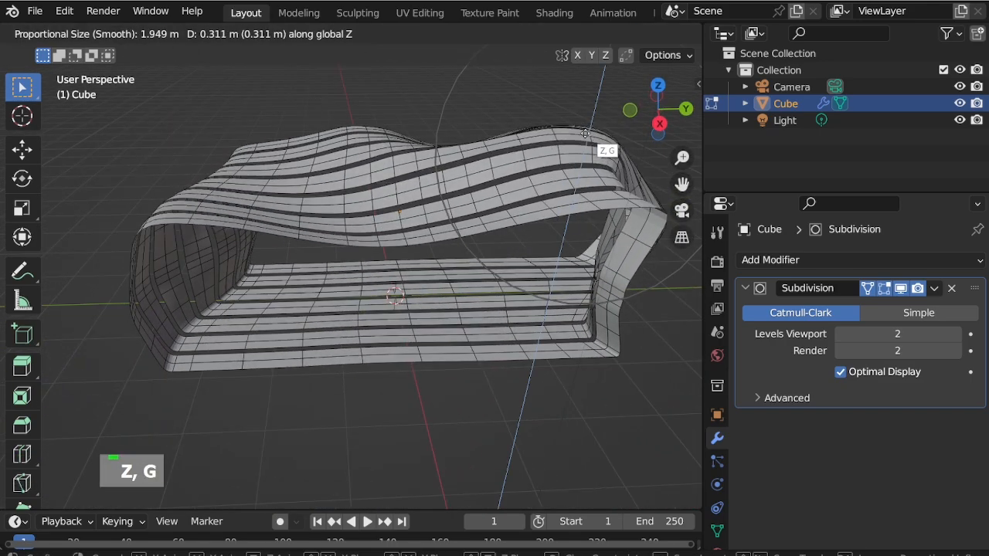
{"action": "scroll", "coordinate": [592, 138], "scroll_direction": "down", "scroll_amount": 1}
{"action": "key", "text": "z"}
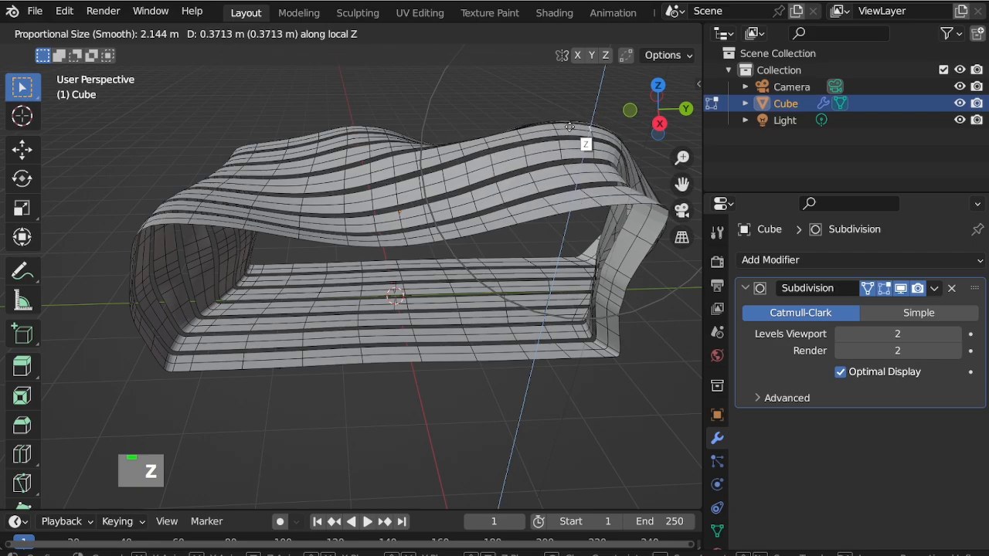
{"action": "left_click", "coordinate": [585, 146]}
Step: Raise a top edge at the -Y end of the ribs about 0.67 m along Z with a proportional radius of about 2.14 m
{"action": "middle_click_drag", "start_coordinate": [522, 245], "coordinate": [560, 264]}
{"action": "scroll", "coordinate": [430, 210], "scroll_direction": "down", "scroll_amount": 3}
{"action": "middle_click_drag", "start_coordinate": [430, 210], "coordinate": [378, 199]}
{"action": "key", "text": "g"}
{"action": "key", "text": "z"}
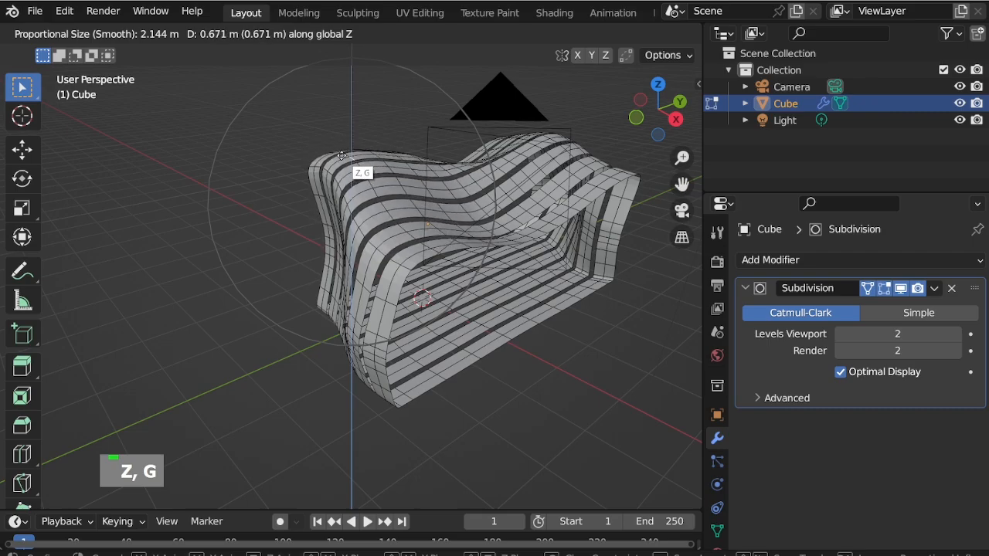
{"action": "left_click", "coordinate": [352, 166]}
Step: Turn off proportional editing and select an edge along the floor section of the front rib
{"action": "middle_click_drag", "start_coordinate": [352, 166], "coordinate": [304, 274]}
{"action": "scroll", "coordinate": [305, 274], "scroll_direction": "down", "scroll_amount": 4}
{"action": "scroll", "coordinate": [393, 347], "scroll_direction": "up", "scroll_amount": 4}
{"action": "scroll", "coordinate": [291, 379], "scroll_direction": "down", "scroll_amount": 1}
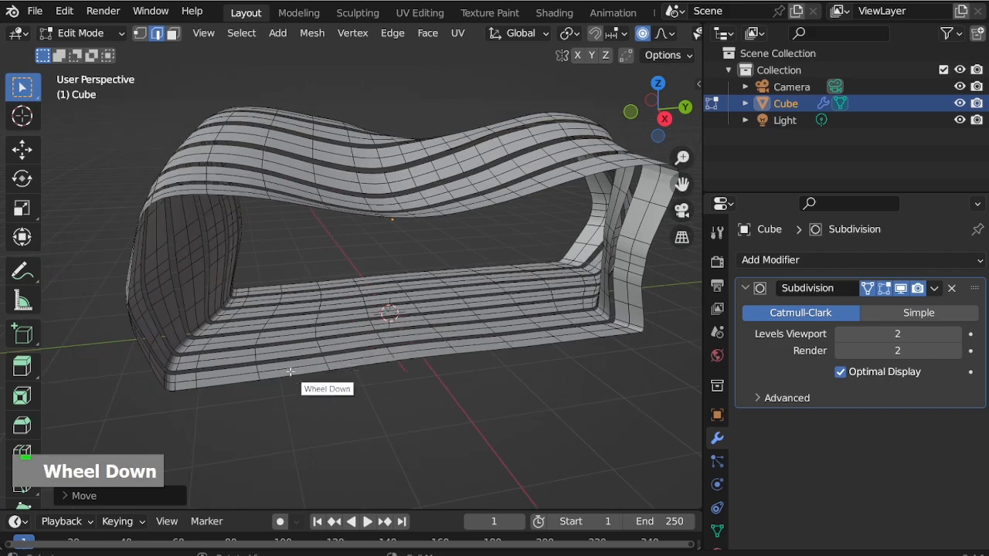
{"action": "middle_click_drag", "start_coordinate": [292, 379], "coordinate": [323, 362]}
{"action": "scroll", "coordinate": [235, 384], "scroll_direction": "up", "scroll_amount": 1}
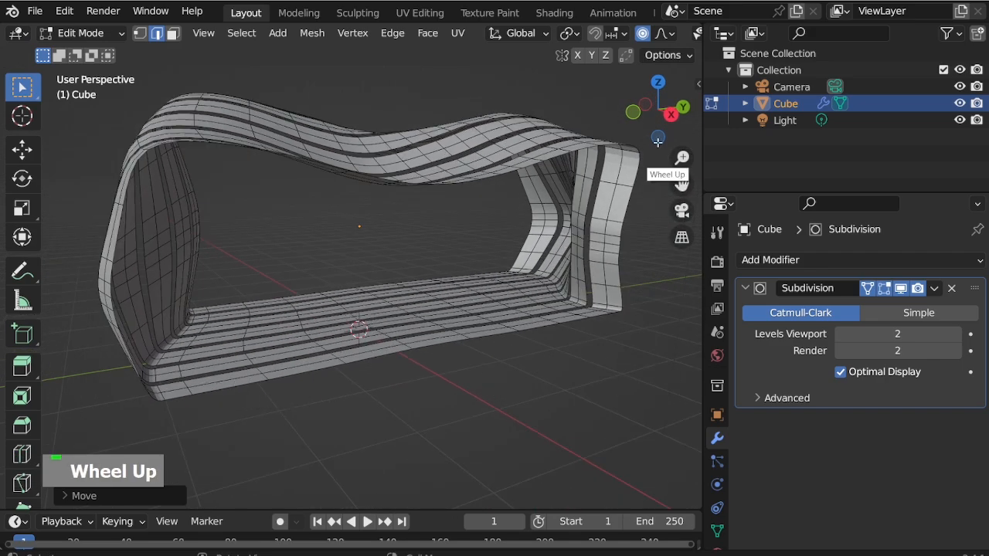
{"action": "left_click", "coordinate": [259, 376]}
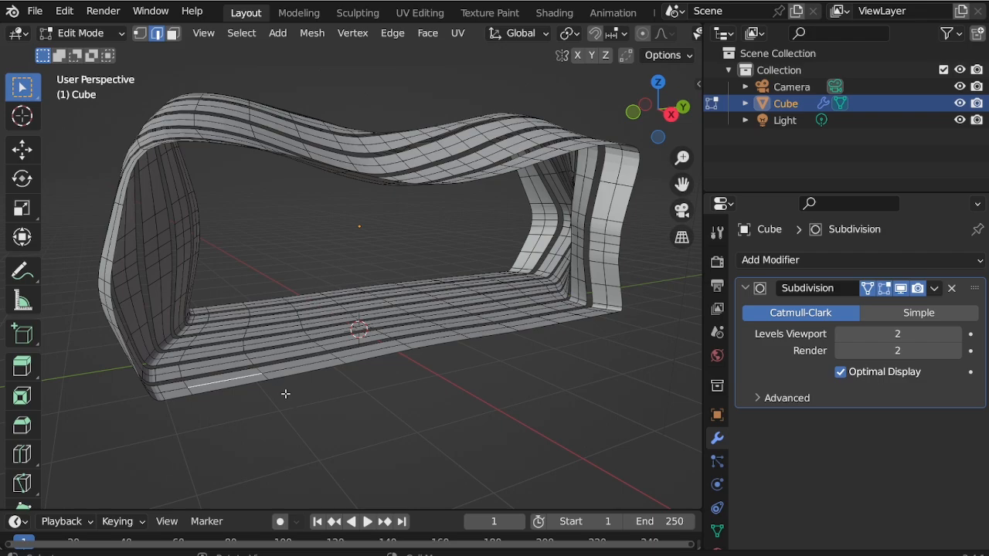
Step: Select the front rib's floor faces from the -Y corner toward its middle and raise them 0.5 m along Z
{"action": "middle_click_drag", "start_coordinate": [156, 393], "coordinate": [134, 392]}
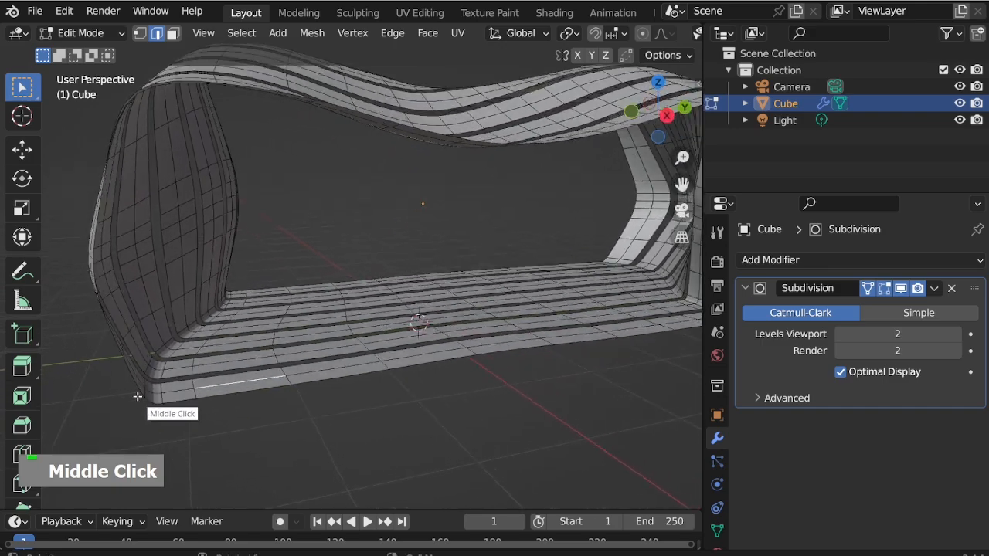
{"action": "scroll", "coordinate": [143, 389], "scroll_direction": "up", "scroll_amount": 3}
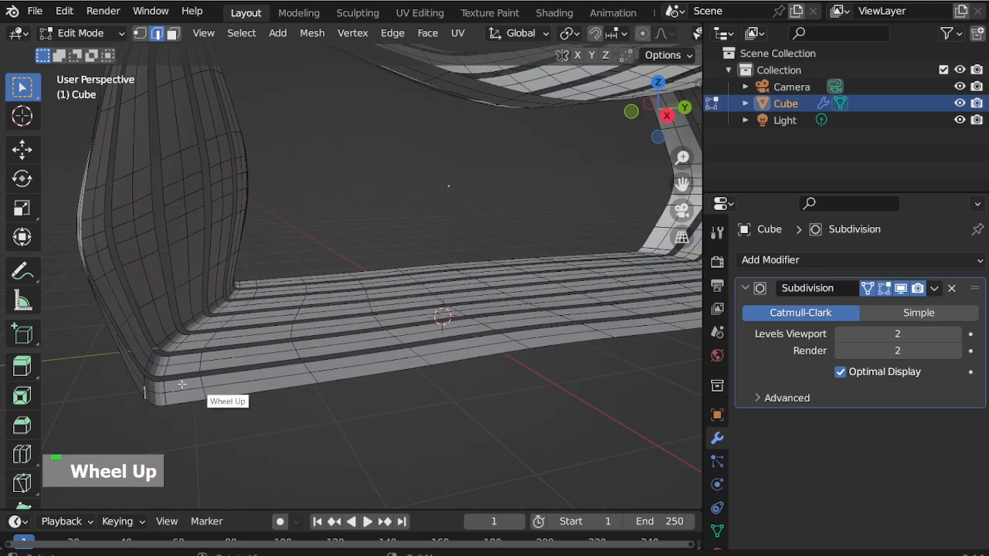
{"action": "left_click", "coordinate": [161, 390], "text": "shift"}
{"action": "left_click", "coordinate": [160, 390], "text": "shift"}
{"action": "middle_click_drag", "start_coordinate": [366, 354], "coordinate": [332, 440]}
{"action": "left_click_drag", "start_coordinate": [263, 407], "coordinate": [177, 367]}
{"action": "key", "text": "3"}
{"action": "left_click_drag", "start_coordinate": [585, 407], "coordinate": [293, 375]}
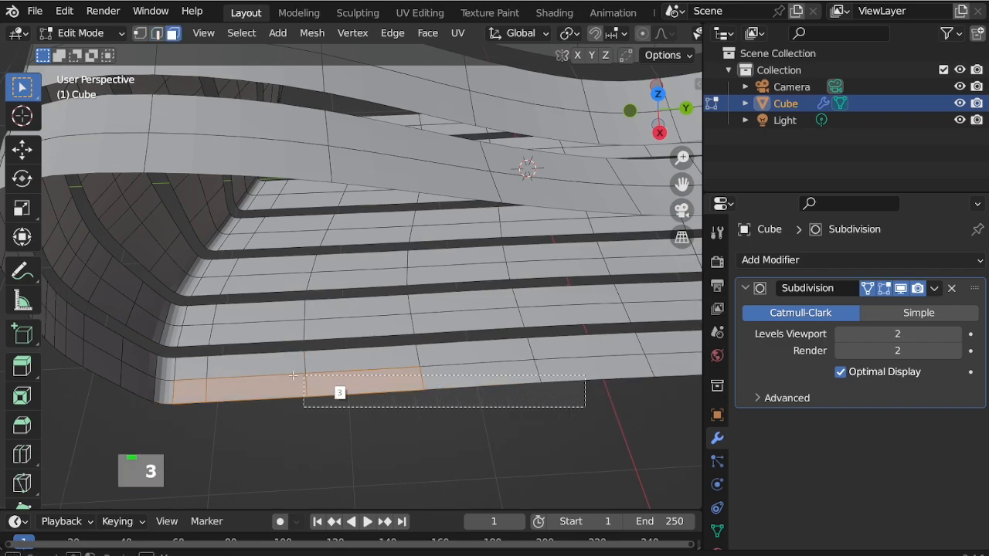
{"action": "left_click_drag", "start_coordinate": [167, 357], "coordinate": [167, 358]}
{"action": "middle_click_drag", "start_coordinate": [402, 428], "coordinate": [386, 349]}
{"action": "scroll", "coordinate": [424, 356], "scroll_direction": "down", "scroll_amount": 2}
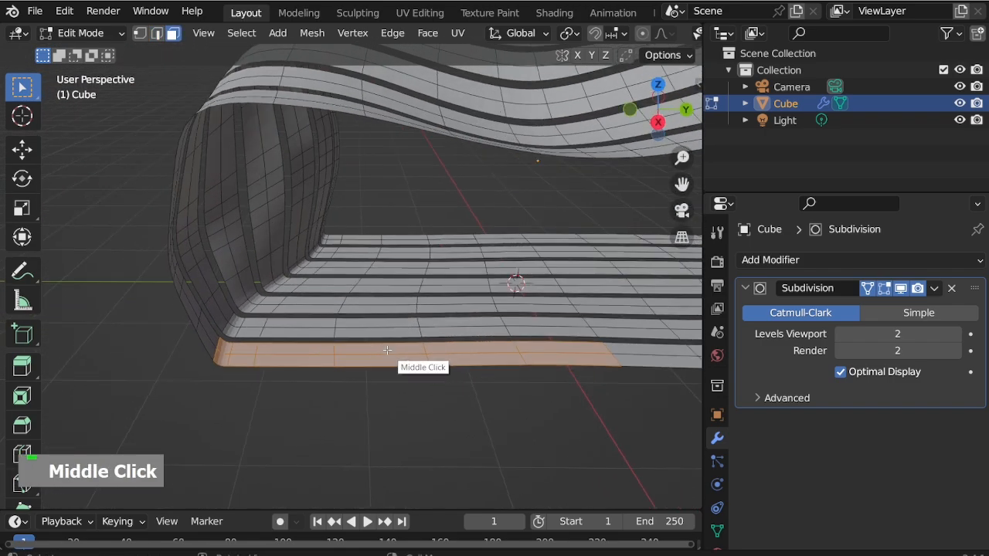
{"action": "key", "text": "g"}
{"action": "key", "text": "z"}
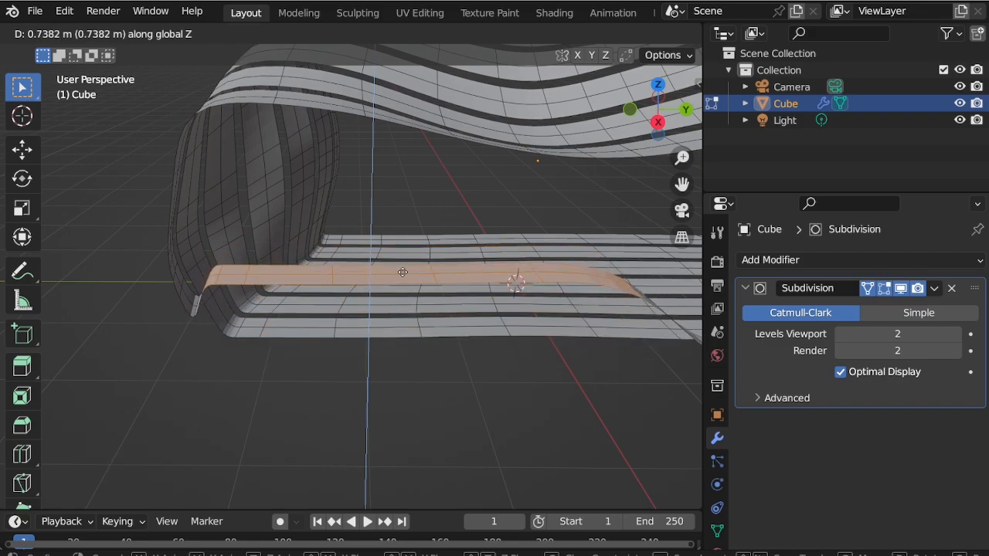
{"action": "key", "text": "period"}
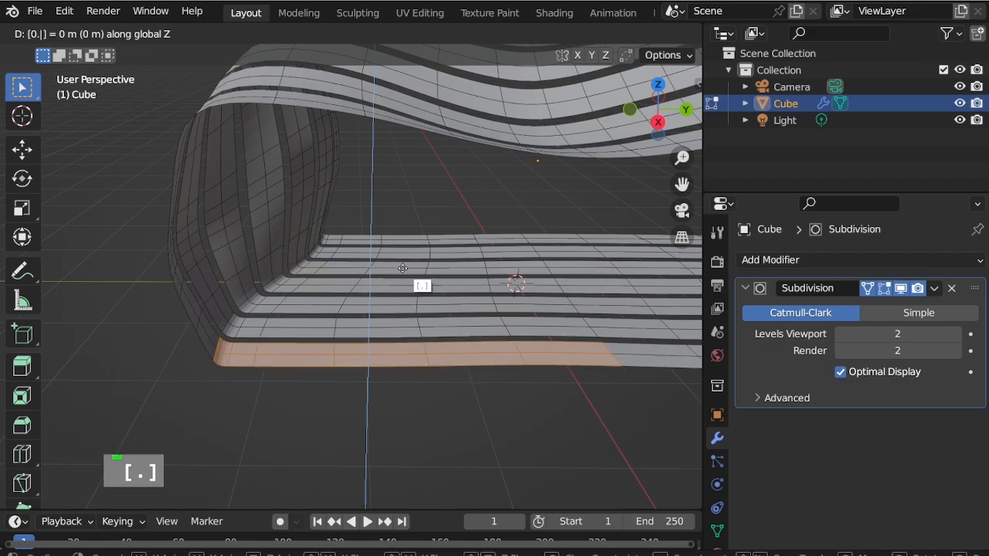
{"action": "key", "text": "5"}
{"action": "key", "text": "Return"}
Step: Raise the edge at the front rib's lower -Y corner, beside the lifted floor faces, about 0.25 m along Z
{"action": "middle_click_drag", "start_coordinate": [417, 325], "coordinate": [464, 303]}
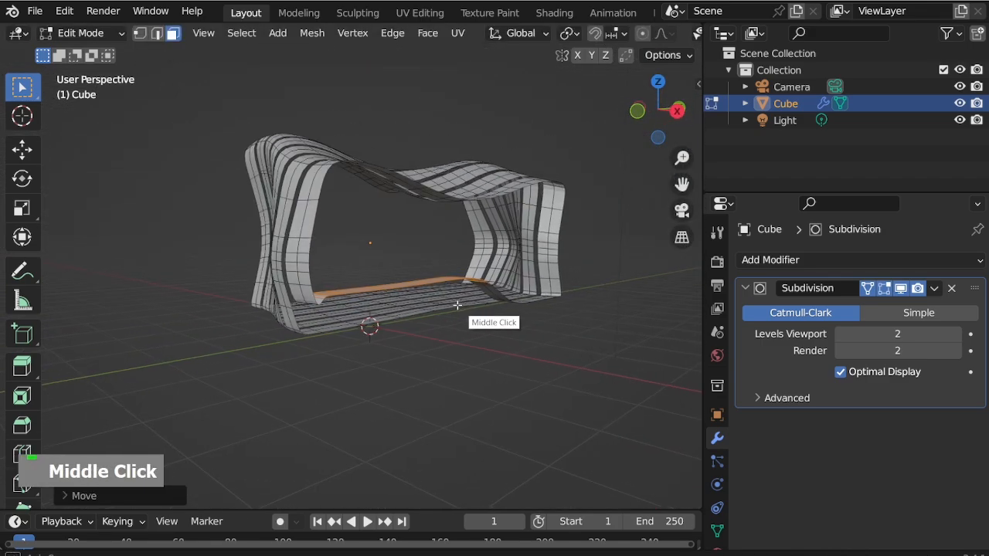
{"action": "scroll", "coordinate": [383, 294], "scroll_direction": "up", "scroll_amount": 3}
{"action": "middle_click_drag", "start_coordinate": [289, 308], "coordinate": [239, 335]}
{"action": "scroll", "coordinate": [154, 383], "scroll_direction": "up", "scroll_amount": 2}
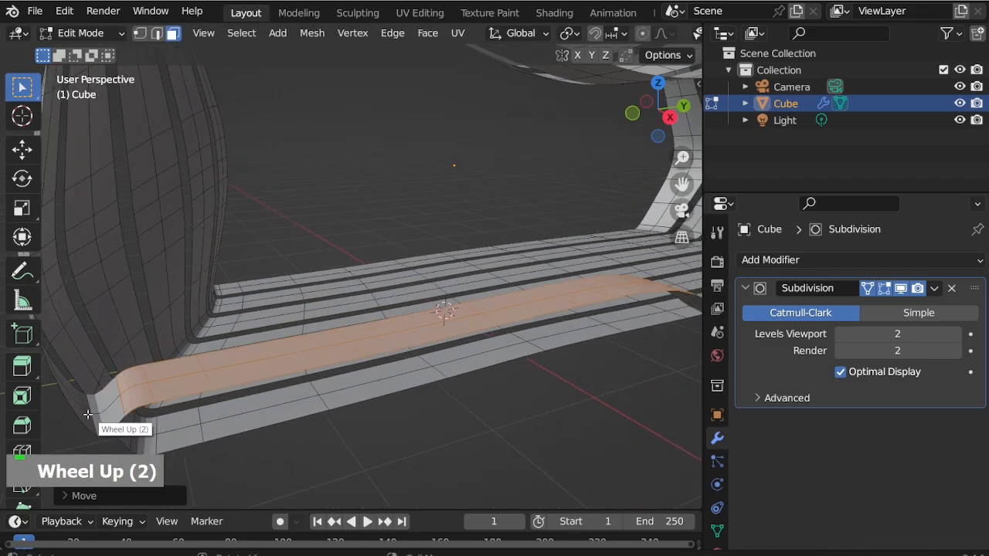
{"action": "left_click", "coordinate": [93, 414]}
{"action": "scroll", "coordinate": [251, 348], "scroll_direction": "down", "scroll_amount": 2}
{"action": "scroll", "coordinate": [163, 381], "scroll_direction": "up", "scroll_amount": 2}
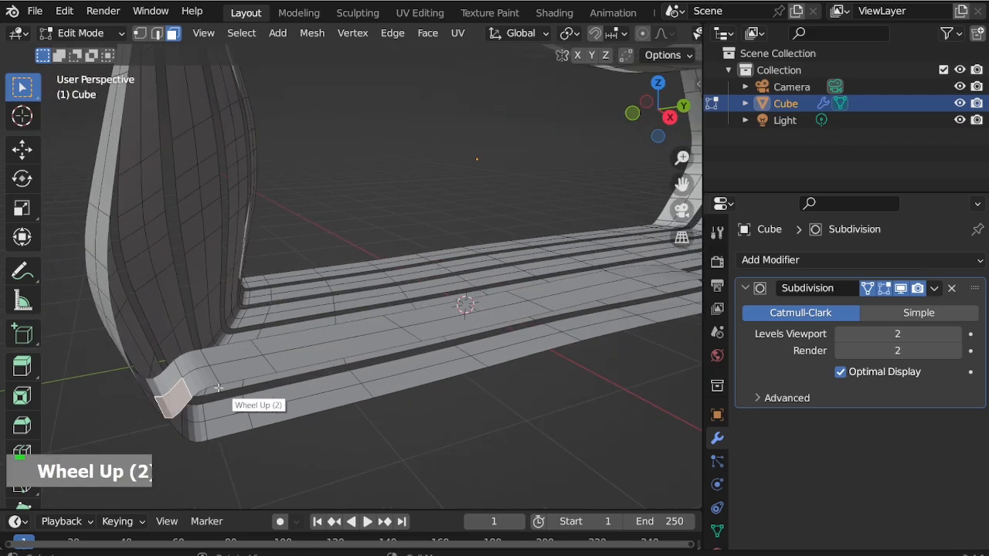
{"action": "middle_click_drag", "start_coordinate": [218, 387], "coordinate": [165, 399]}
{"action": "key", "text": "2"}
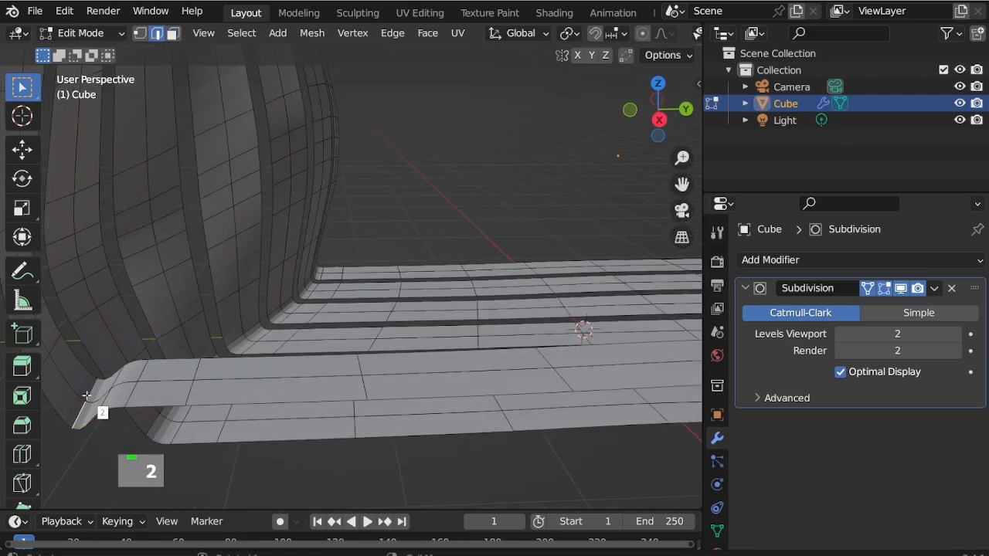
{"action": "left_click", "coordinate": [87, 395], "text": "shift"}
{"action": "key", "text": "g"}
{"action": "key", "text": "z"}
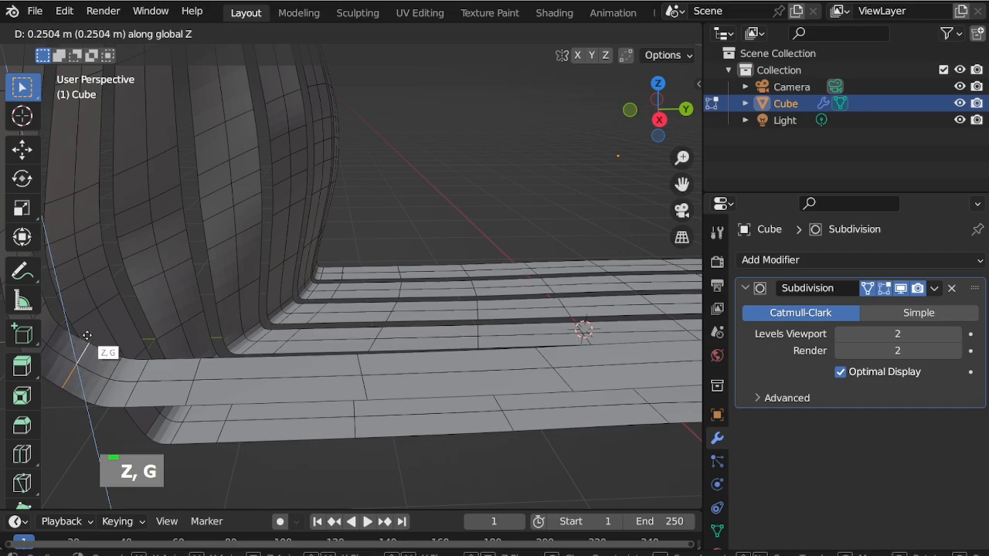
{"action": "left_click", "coordinate": [75, 344]}
Step: Lower the same -Y corner edge about 0.04 m along Z to smooth the bend
{"action": "middle_click_drag", "start_coordinate": [332, 340], "coordinate": [269, 348]}
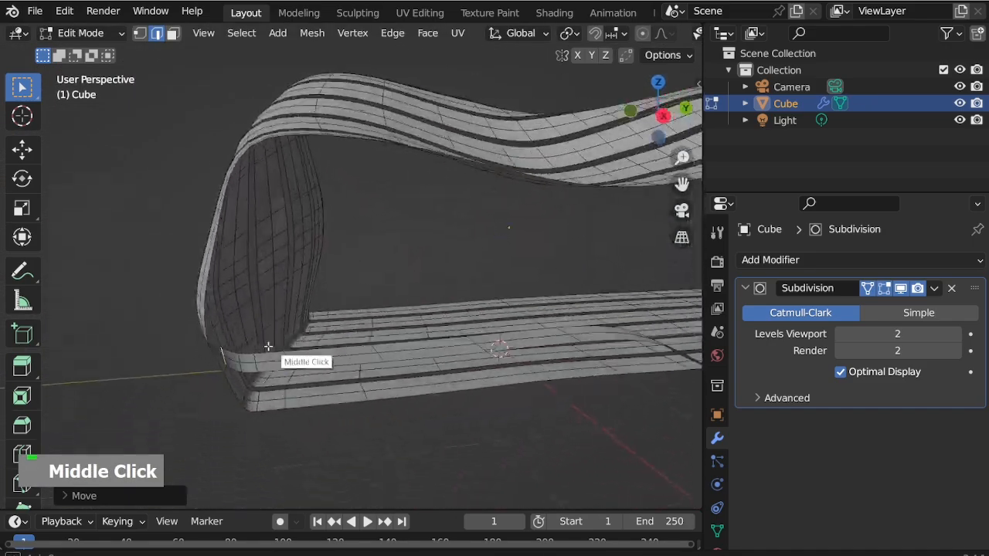
{"action": "scroll", "coordinate": [239, 364], "scroll_direction": "up", "scroll_amount": 3}
{"action": "key", "text": "g"}
{"action": "key", "text": "z"}
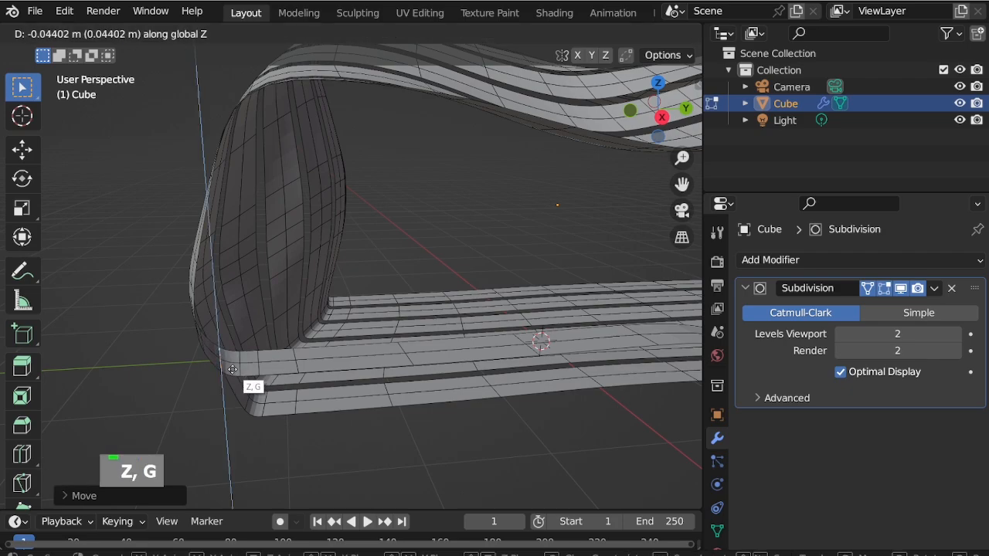
{"action": "left_click", "coordinate": [232, 370]}
Step: Lower the cross edge on the slope between the raised and flat floor sections about 0.57 m along Z
{"action": "scroll", "coordinate": [239, 371], "scroll_direction": "down", "scroll_amount": 2}
{"action": "middle_click_drag", "start_coordinate": [243, 370], "coordinate": [471, 413]}
{"action": "scroll", "coordinate": [561, 282], "scroll_direction": "up", "scroll_amount": 3}
{"action": "middle_click_drag", "start_coordinate": [561, 283], "coordinate": [554, 309]}
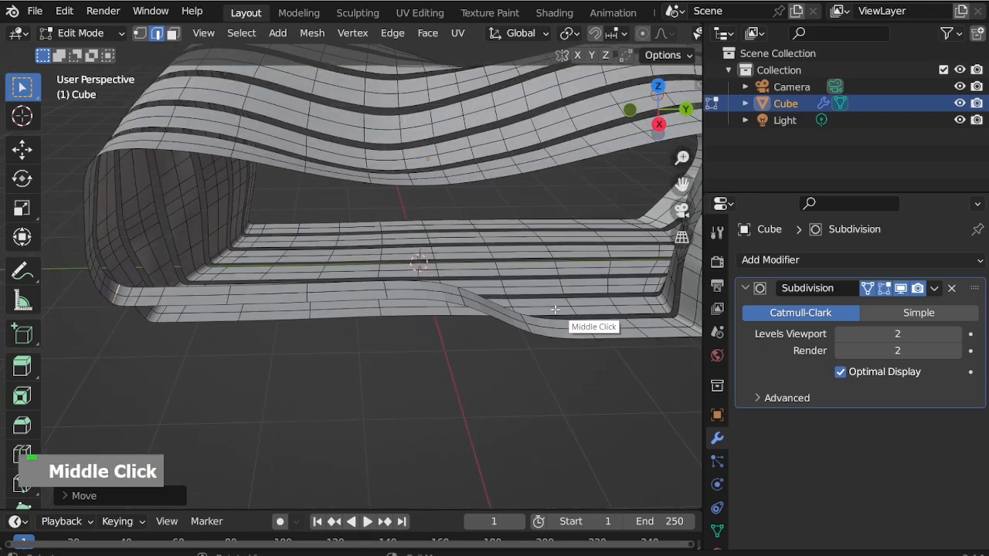
{"action": "left_click", "coordinate": [471, 307]}
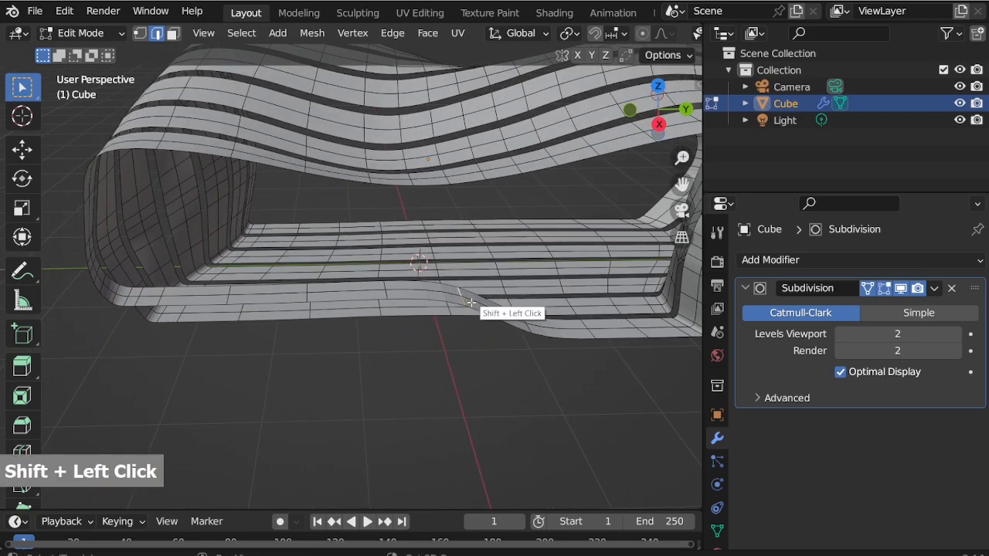
{"action": "key", "text": "g"}
{"action": "key", "text": "z"}
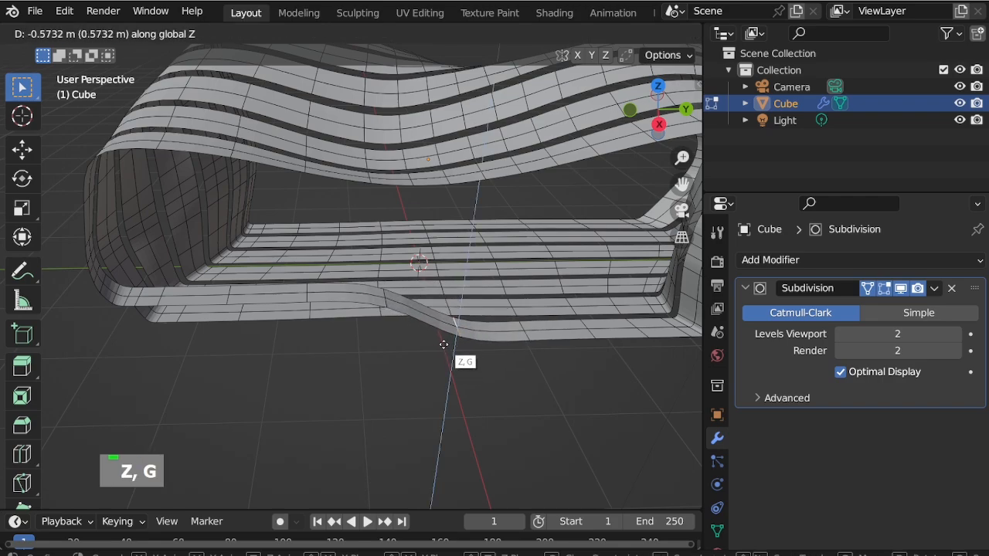
{"action": "left_click", "coordinate": [443, 344]}
Step: In the right orthographic view, raise the slope's lower edge about 0.02 m along Z to align it with the floor
{"action": "key", "text": "KP_3"}
{"action": "scroll", "coordinate": [477, 278], "scroll_direction": "up", "scroll_amount": 3}
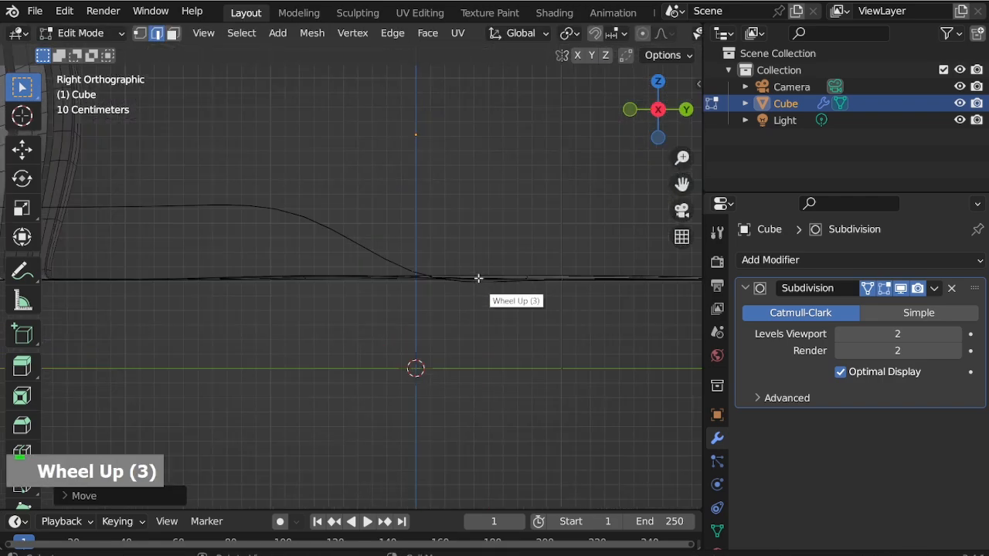
{"action": "key", "text": "g"}
{"action": "key", "text": "z"}
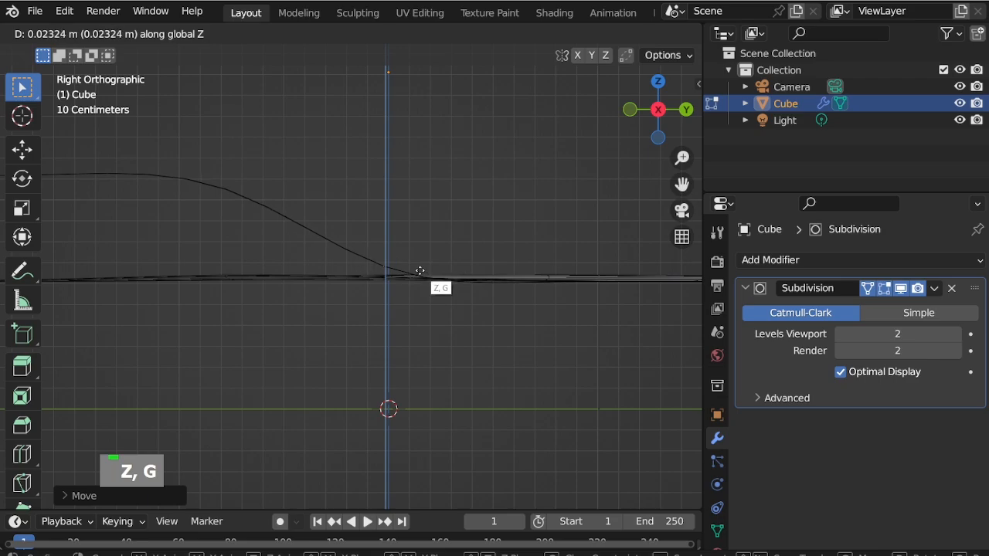
{"action": "left_click", "coordinate": [422, 269]}
Step: Add a loop cut across the front rib's slope and slide it close to the slope's lower end
{"action": "middle_click_drag", "start_coordinate": [423, 269], "coordinate": [410, 374]}
{"action": "scroll", "coordinate": [453, 287], "scroll_direction": "down", "scroll_amount": 5}
{"action": "key", "text": "ctrl+r"}
{"action": "left_click", "coordinate": [403, 357]}
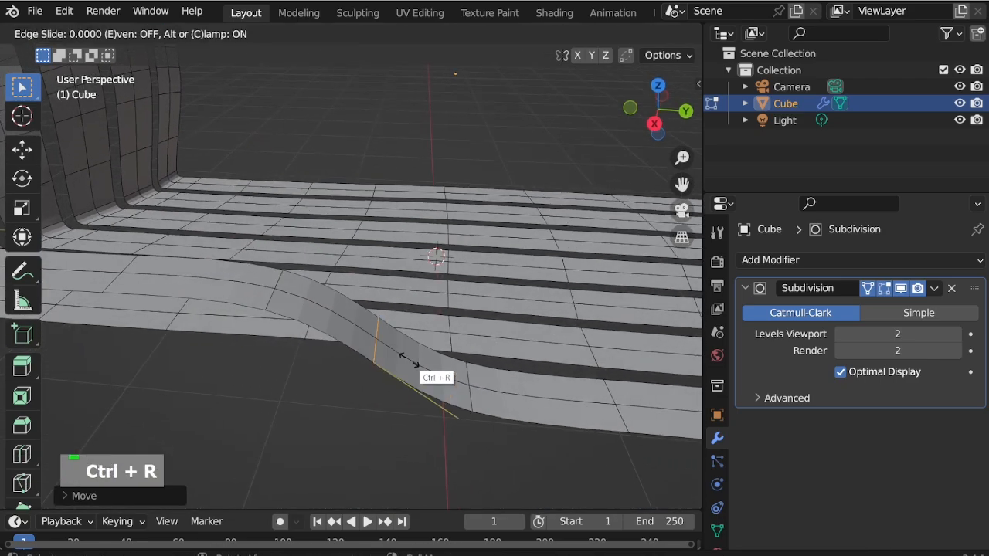
{"action": "left_click", "coordinate": [541, 450]}
Step: Move the slope's upper edge along Y toward its lower end to steepen the drop
{"action": "scroll", "coordinate": [401, 363], "scroll_direction": "down", "scroll_amount": 3}
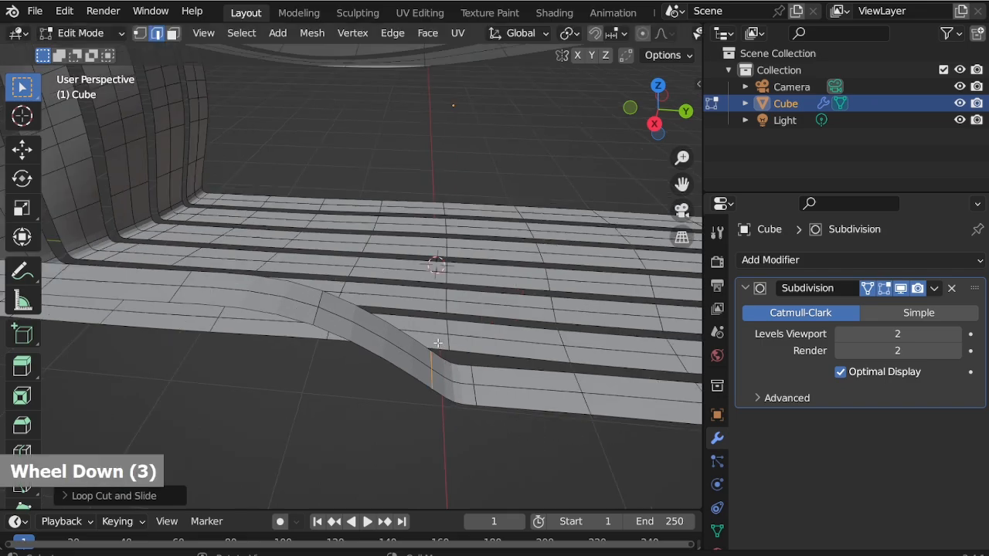
{"action": "left_click", "coordinate": [363, 312], "text": "shift"}
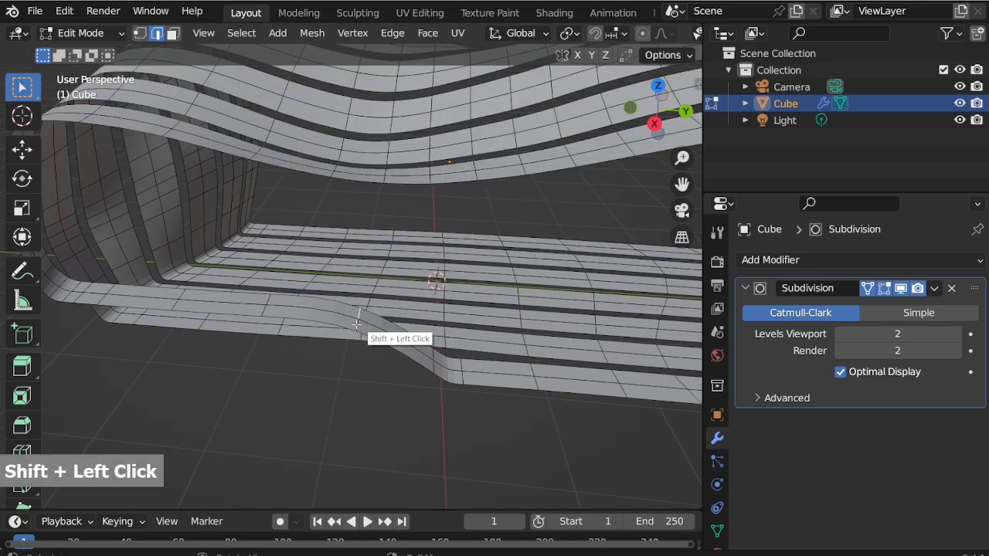
{"action": "left_click", "coordinate": [358, 321], "text": "shift"}
{"action": "key", "text": "g"}
{"action": "key", "text": "y"}
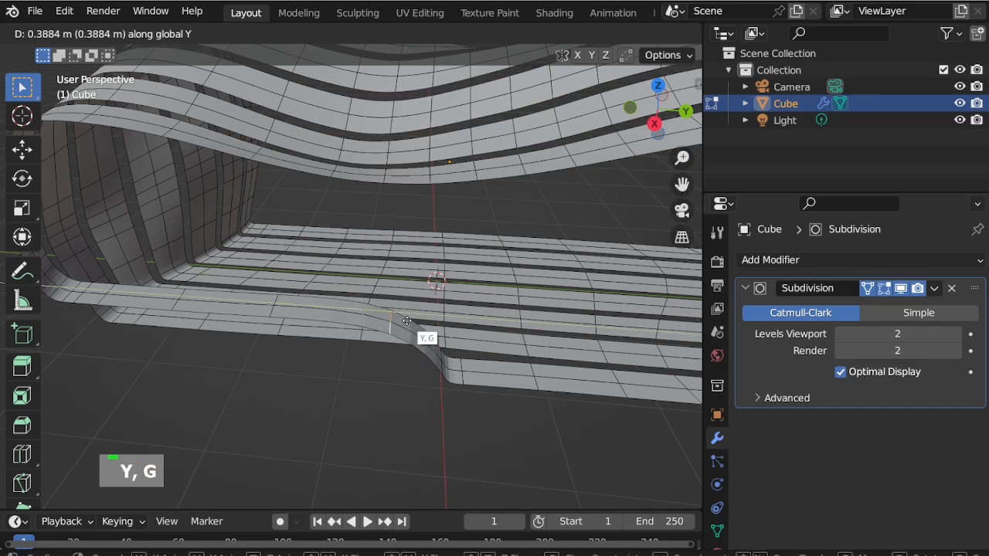
{"action": "left_click", "coordinate": [429, 319]}
Step: Move the cut edge near the bottom of the drop slightly toward -Y to make the drop more vertical
{"action": "middle_click_drag", "start_coordinate": [431, 340], "coordinate": [422, 360]}
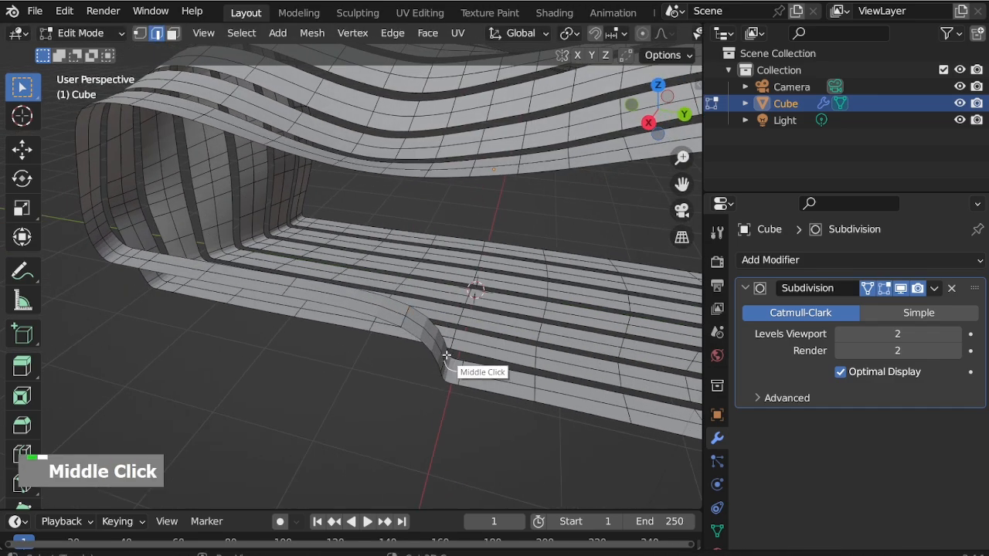
{"action": "left_click", "coordinate": [444, 360], "text": "shift"}
{"action": "left_click", "coordinate": [443, 369], "text": "shift"}
{"action": "key", "text": "g"}
{"action": "key", "text": "y"}
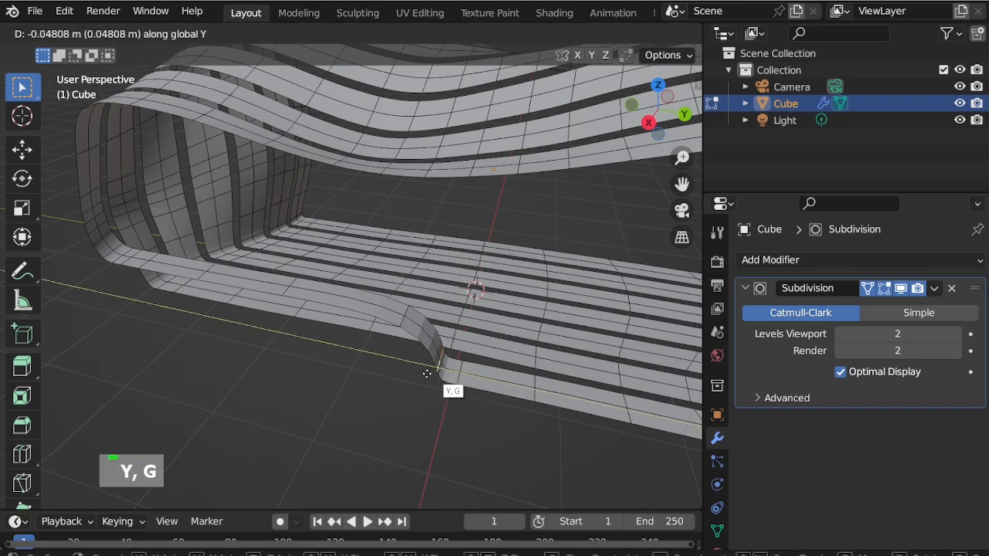
{"action": "left_click", "coordinate": [394, 368]}
Step: Select the cross edge at the top of the front rib's drop
{"action": "middle_click_drag", "start_coordinate": [394, 367], "coordinate": [391, 311]}
{"action": "scroll", "coordinate": [388, 326], "scroll_direction": "up", "scroll_amount": 3}
{"action": "left_click", "coordinate": [395, 314], "text": "shift"}
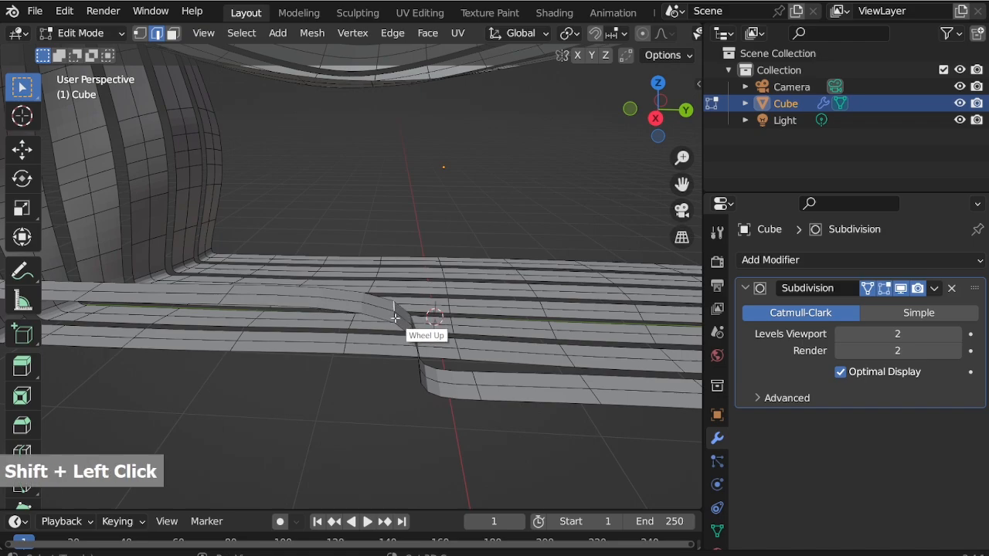
{"action": "key", "text": "KP_2"}
{"action": "key", "text": "g"}
{"action": "key", "text": "z"}
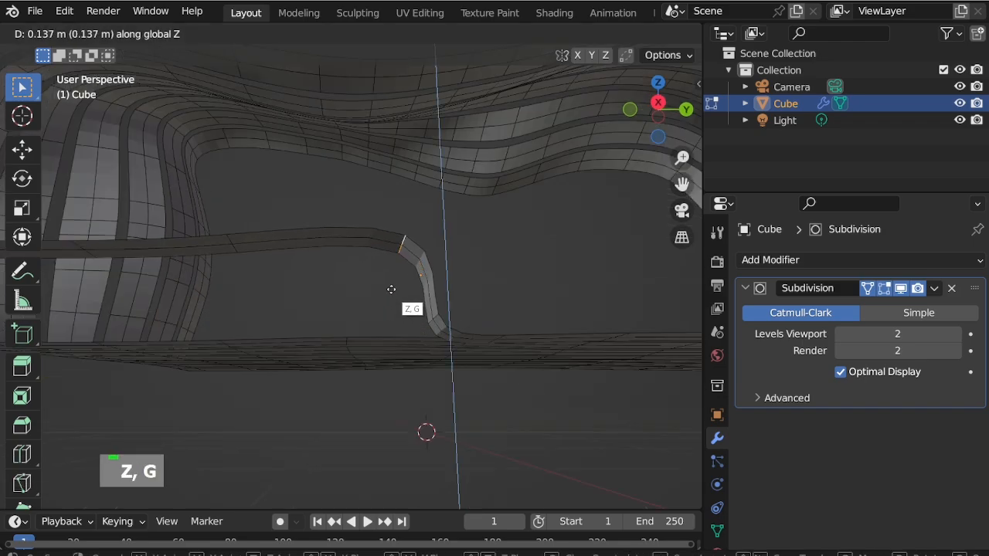
{"action": "key", "text": "3"}
{"action": "key", "text": "Escape"}
Step: In the right orthographic view, raise the drop's selected upper edge about 0.1 m along Z
{"action": "middle_click_drag", "start_coordinate": [397, 293], "coordinate": [393, 306]}
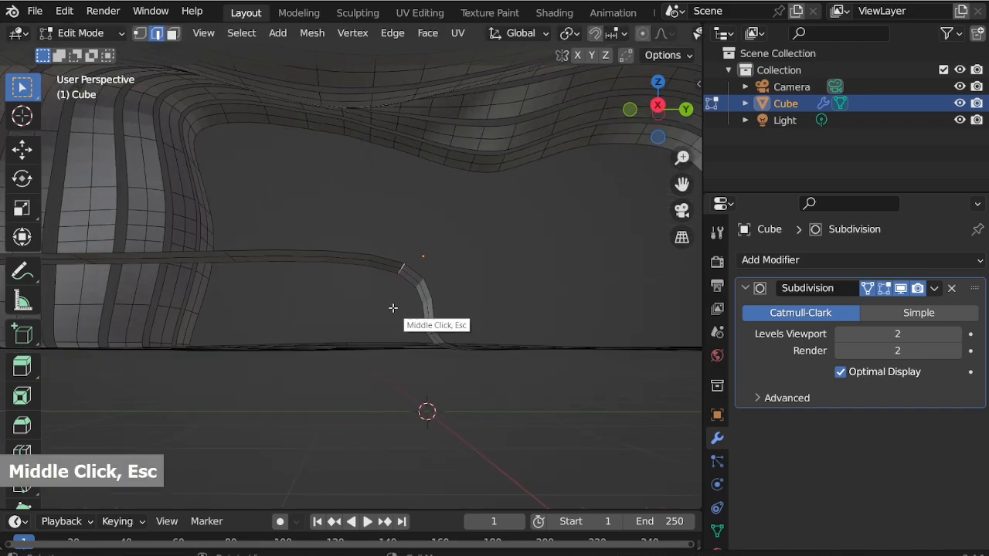
{"action": "key", "text": "KP_3"}
{"action": "scroll", "coordinate": [393, 307], "scroll_direction": "up", "scroll_amount": 2}
{"action": "key", "text": "g"}
{"action": "key", "text": "z"}
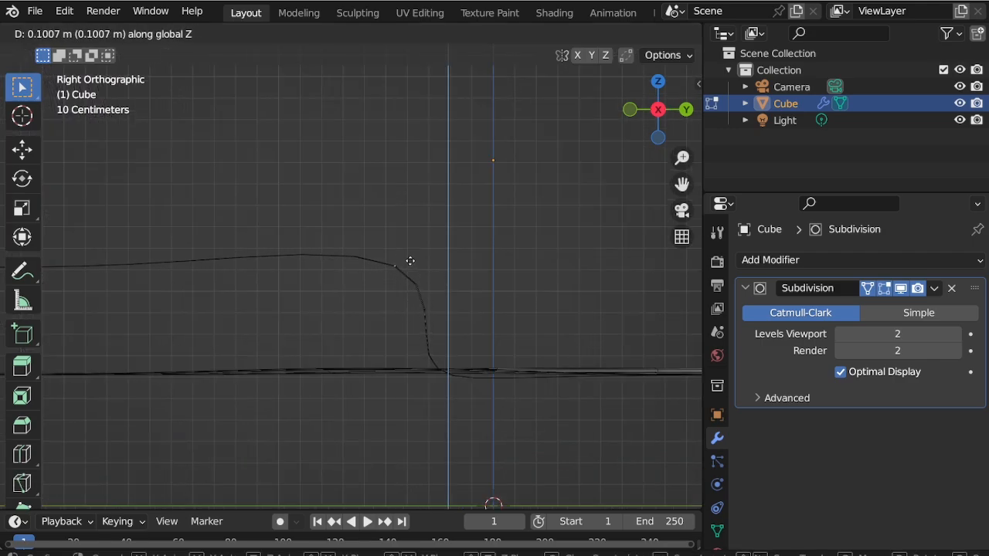
{"action": "left_click", "coordinate": [410, 258]}
Step: Add a loop cut across the raised floor section and slide it toward the top of the drop
{"action": "middle_click_drag", "start_coordinate": [410, 258], "coordinate": [390, 300]}
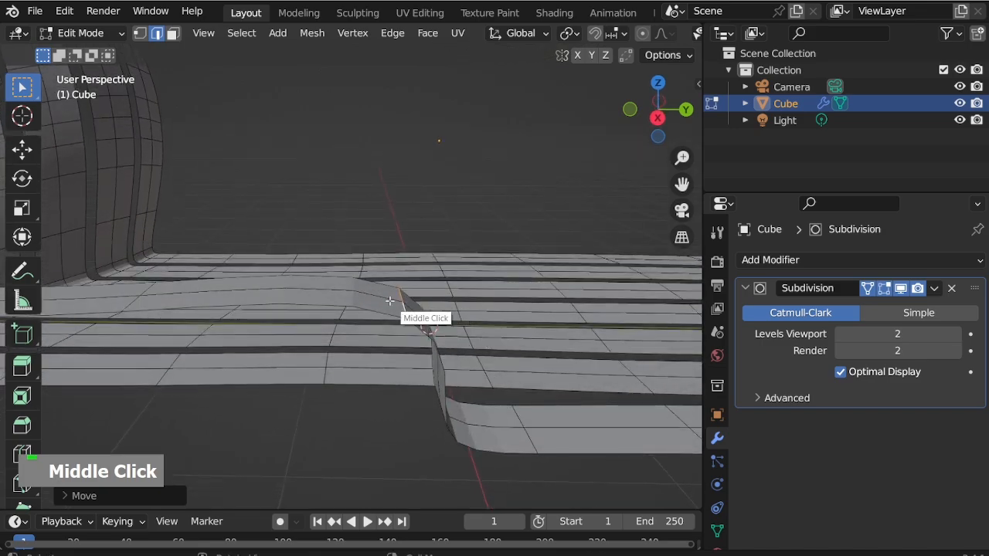
{"action": "left_click", "coordinate": [358, 289], "text": "alt"}
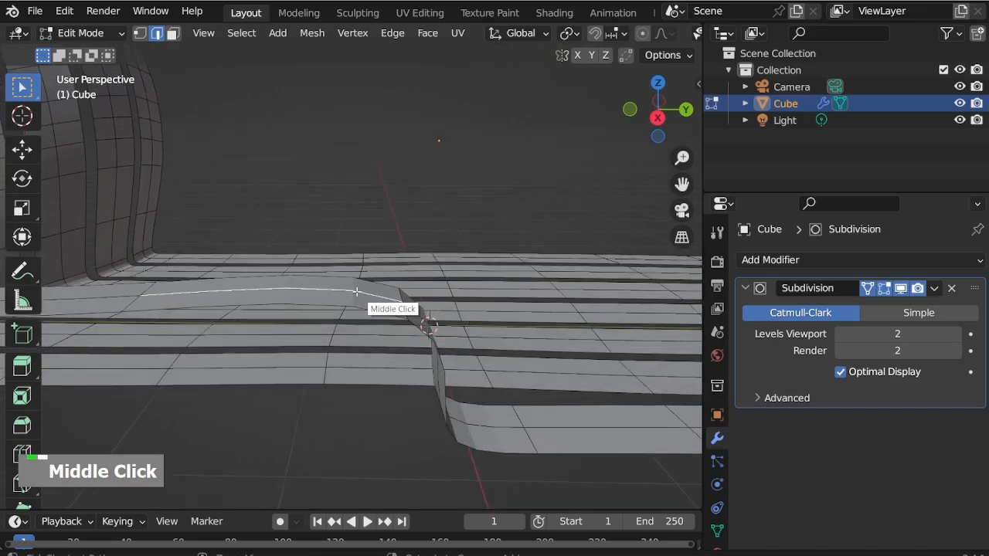
{"action": "key", "text": "ctrl+r"}
{"action": "left_click", "coordinate": [375, 294]}
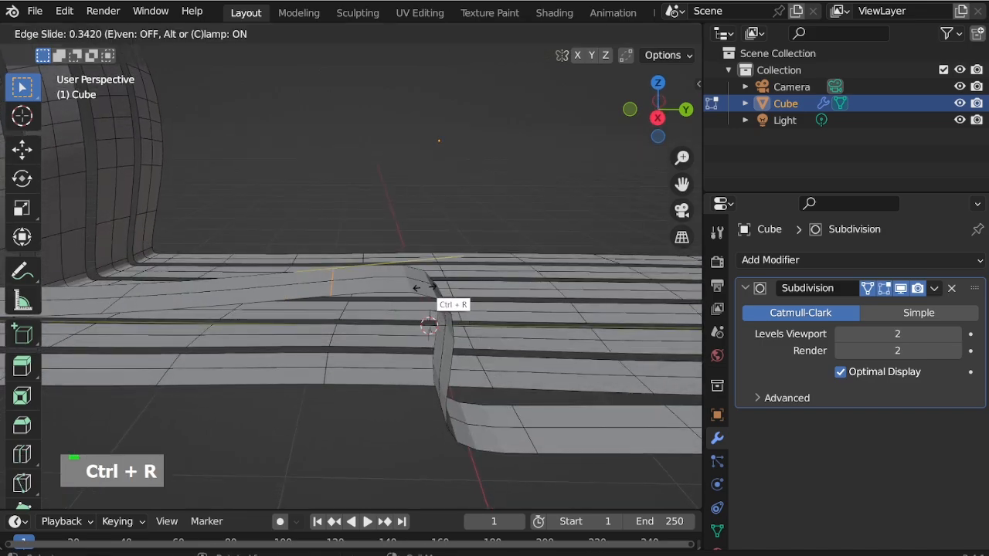
{"action": "left_click", "coordinate": [532, 288]}
Step: In the right orthographic view, lower the new loop cut near the drop about 0.14 m along Z
{"action": "key", "text": "KP_3"}
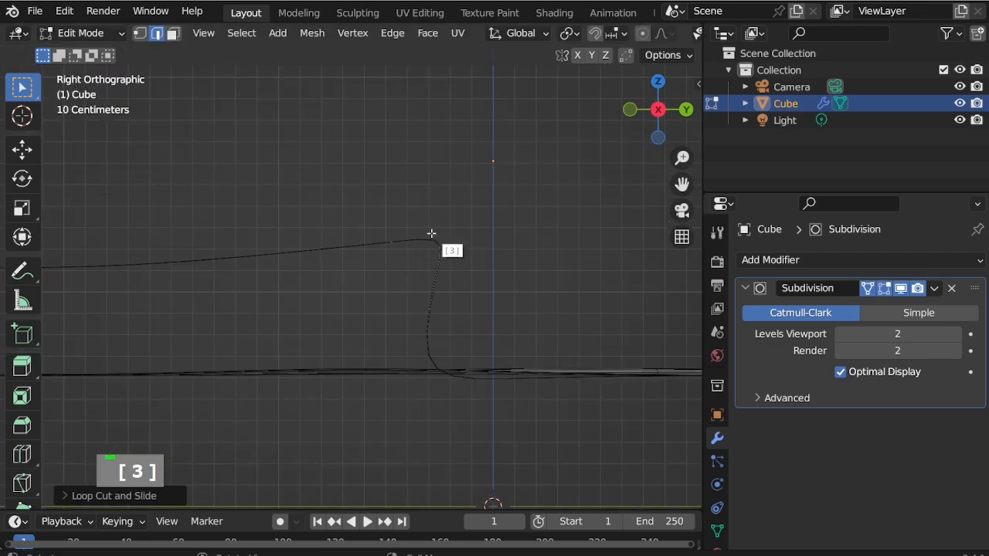
{"action": "key", "text": "g"}
{"action": "key", "text": "z"}
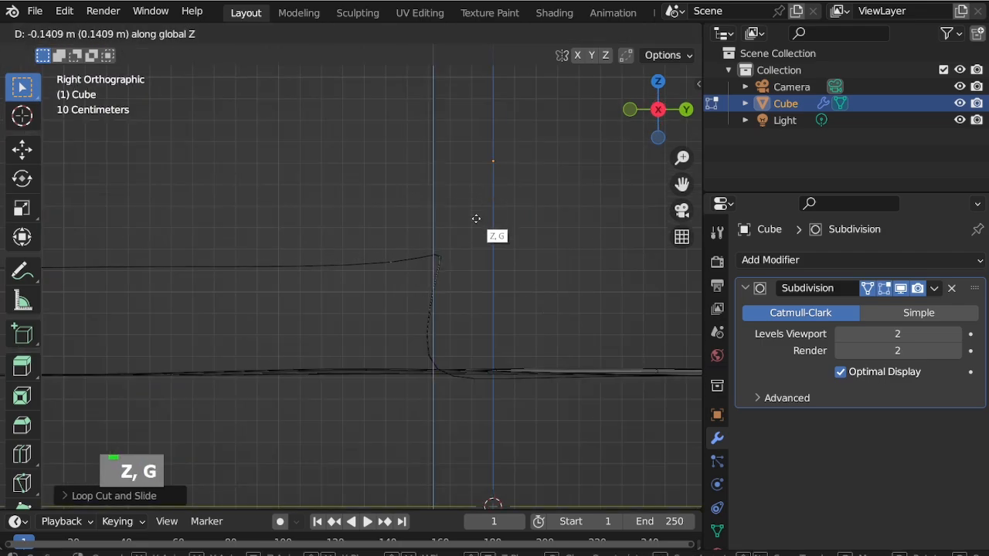
{"action": "left_click", "coordinate": [475, 218]}
Step: In the right orthographic view, lower the edge just below the drop's top corner about 0.2 m along Z
{"action": "left_click_drag", "start_coordinate": [454, 257], "coordinate": [454, 264]}
{"action": "key", "text": "alt+z"}
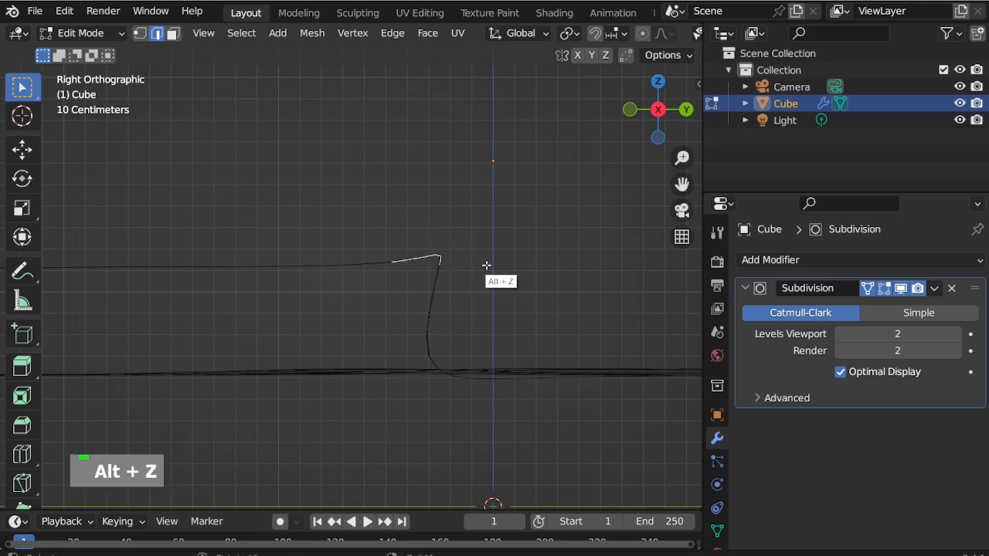
{"action": "middle_click_drag", "start_coordinate": [454, 261], "coordinate": [410, 312]}
{"action": "key", "text": "alt+z"}
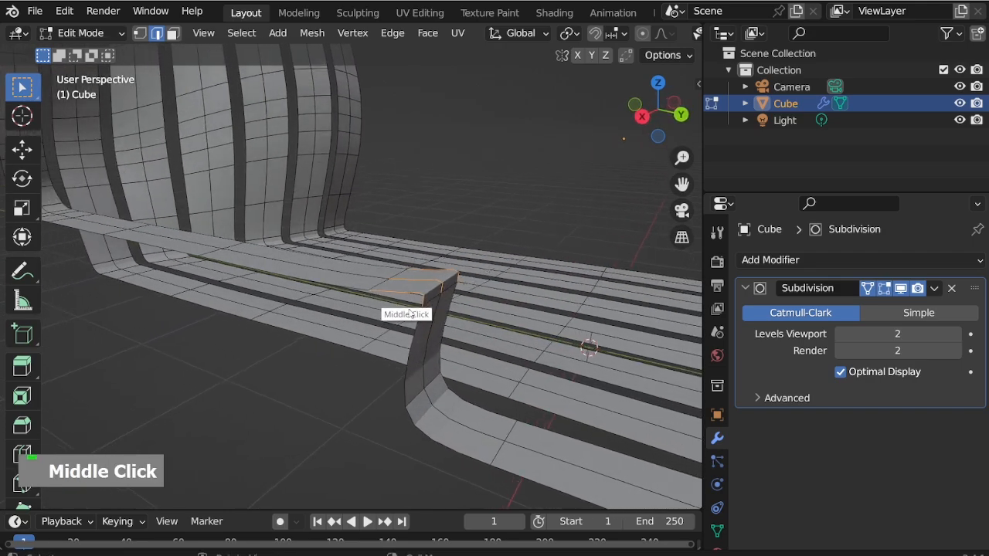
{"action": "left_click", "coordinate": [445, 292], "text": "shift"}
{"action": "key", "text": "KP_3"}
{"action": "key", "text": "g"}
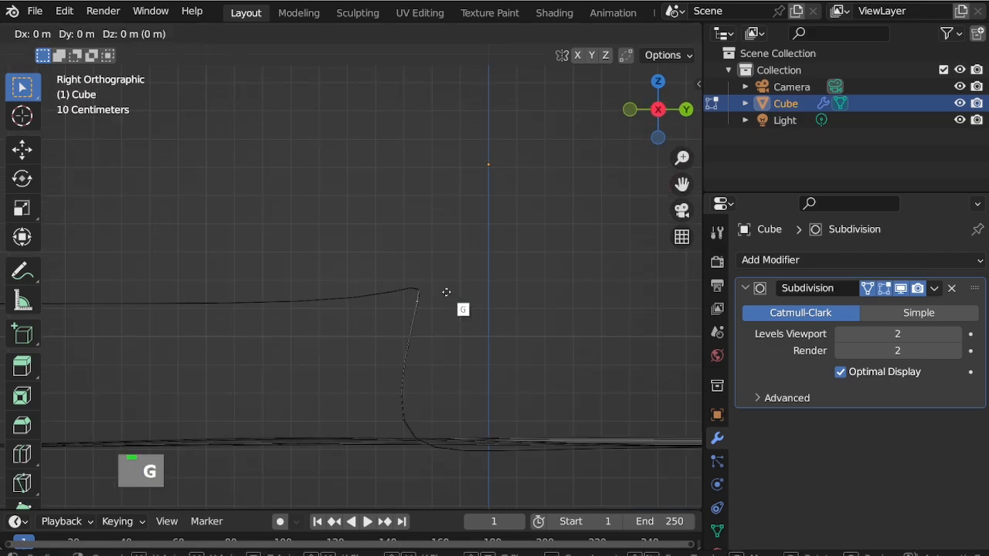
{"action": "key", "text": "z"}
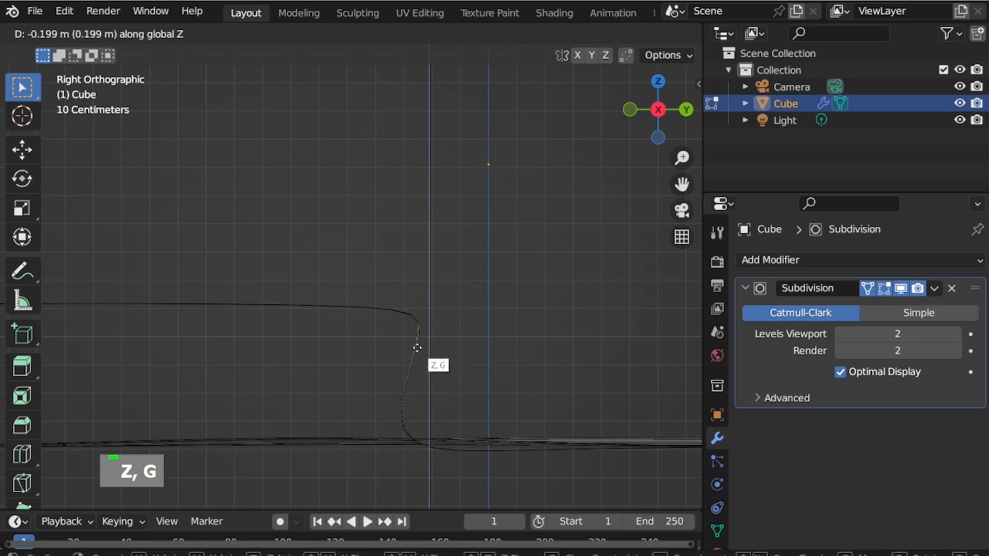
{"action": "scroll", "coordinate": [417, 347], "scroll_direction": "up", "scroll_amount": 3}
{"action": "left_click", "coordinate": [420, 349]}
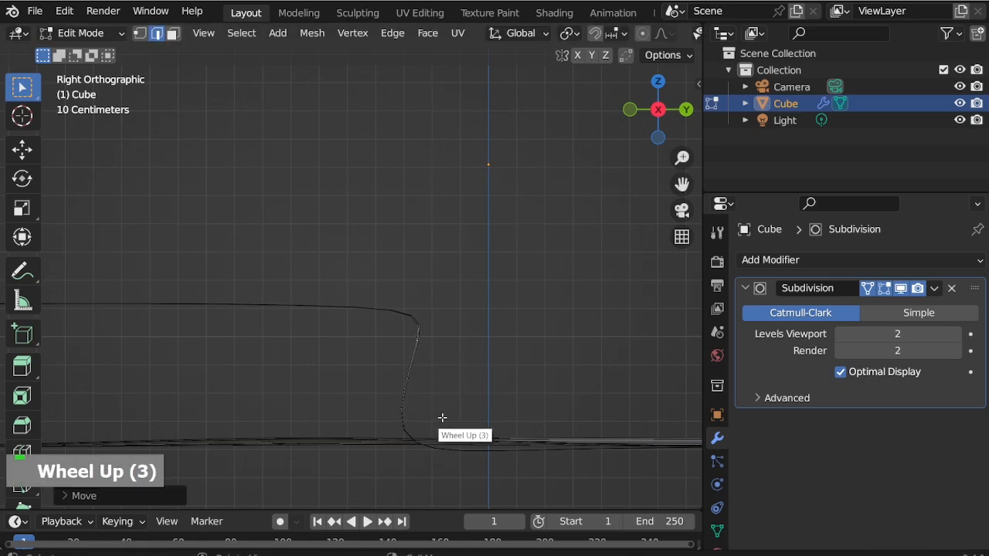
Step: Select the cross edge at the base of the front rib's drop and move it about 0.15 m along Y
{"action": "middle_click_drag", "start_coordinate": [442, 417], "coordinate": [419, 401]}
{"action": "left_click", "coordinate": [437, 390], "text": "shift"}
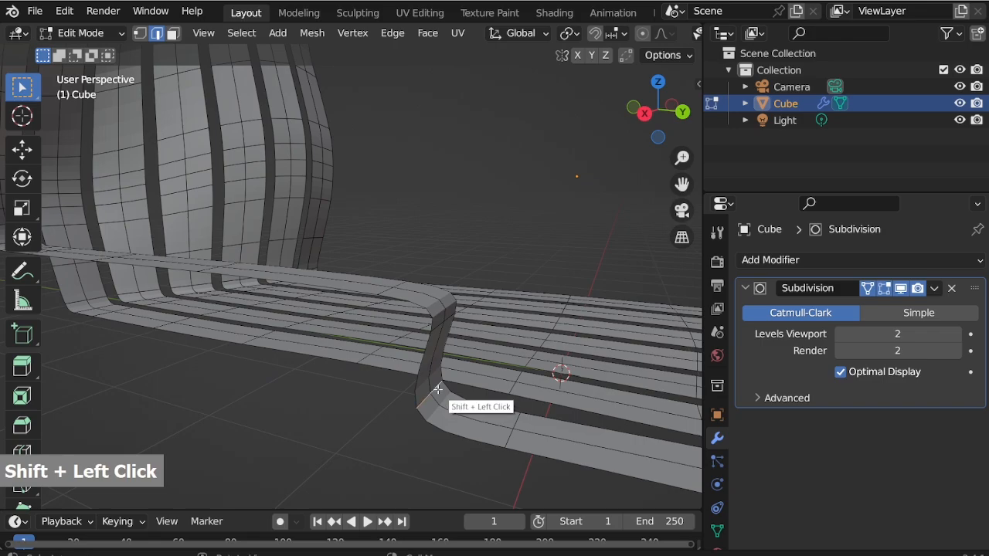
{"action": "key", "text": "KP_3"}
{"action": "key", "text": "g"}
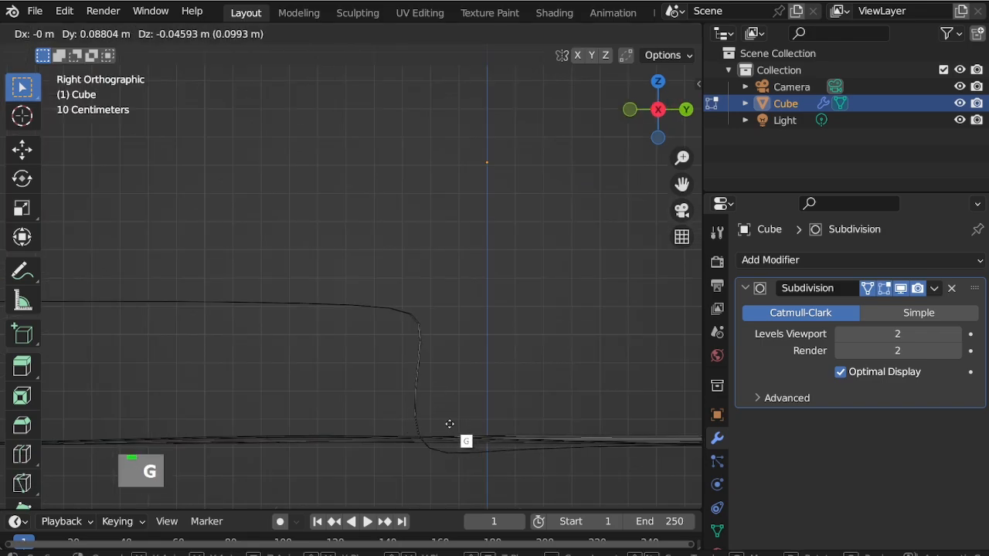
{"action": "key", "text": "y"}
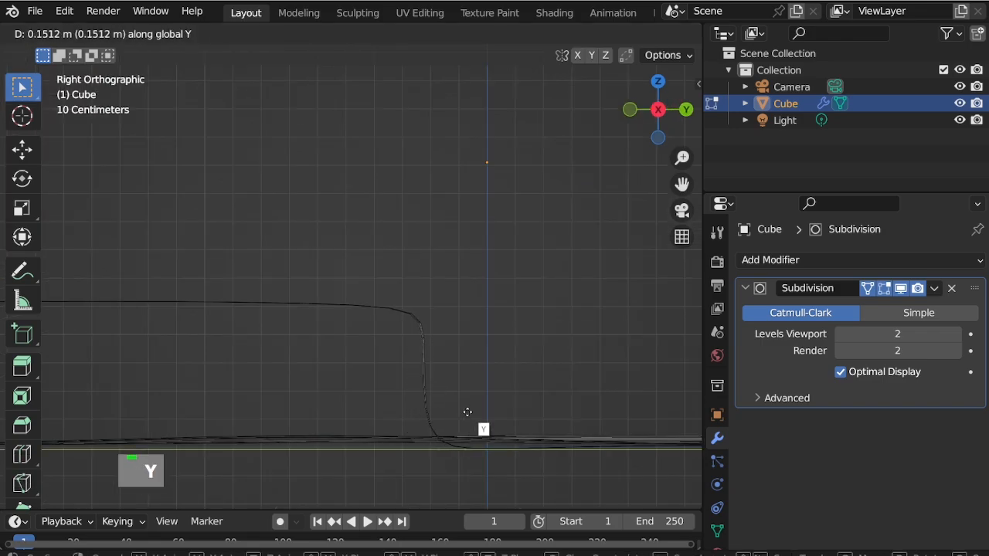
{"action": "left_click", "coordinate": [460, 413]}
Step: Examine the front rib's reshaped step and the whole row of ribs from several sides
{"action": "scroll", "coordinate": [457, 404], "scroll_direction": "down", "scroll_amount": 2}
{"action": "middle_click_drag", "start_coordinate": [457, 404], "coordinate": [436, 397]}
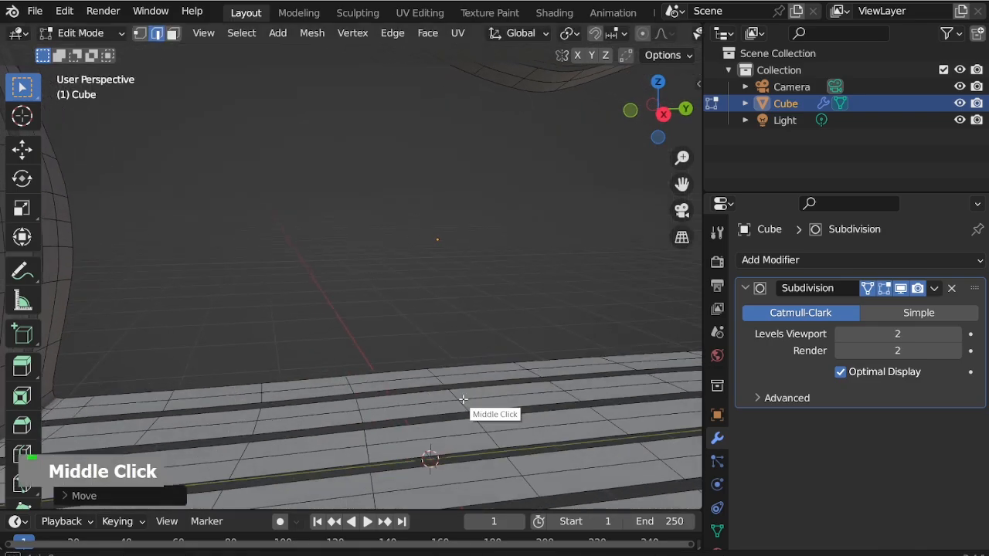
{"action": "scroll", "coordinate": [419, 326], "scroll_direction": "down", "scroll_amount": 5}
{"action": "middle_click_drag", "start_coordinate": [419, 326], "coordinate": [515, 382]}
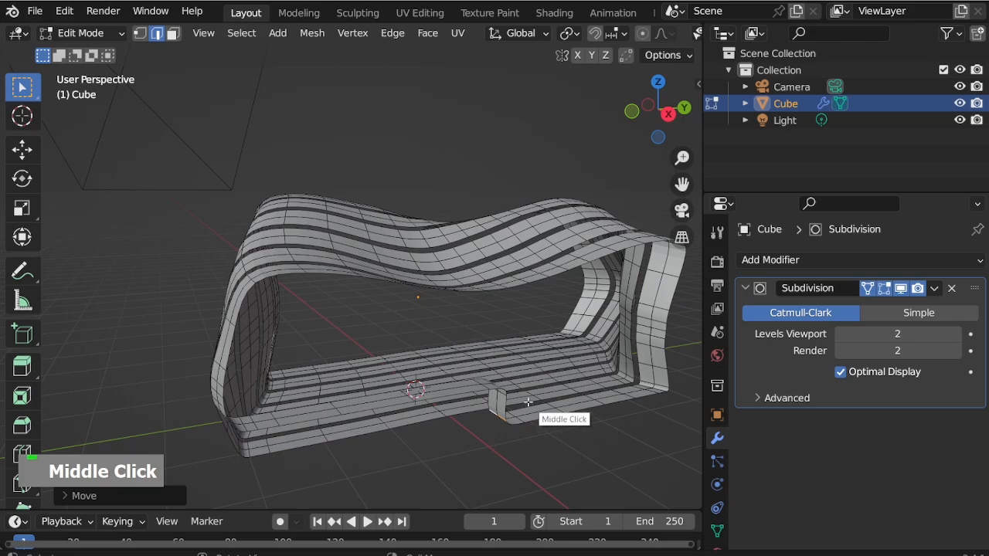
{"action": "scroll", "coordinate": [509, 418], "scroll_direction": "up", "scroll_amount": 1}
{"action": "middle_click_drag", "start_coordinate": [508, 418], "coordinate": [308, 436]}
{"action": "scroll", "coordinate": [603, 353], "scroll_direction": "up", "scroll_amount": 3}
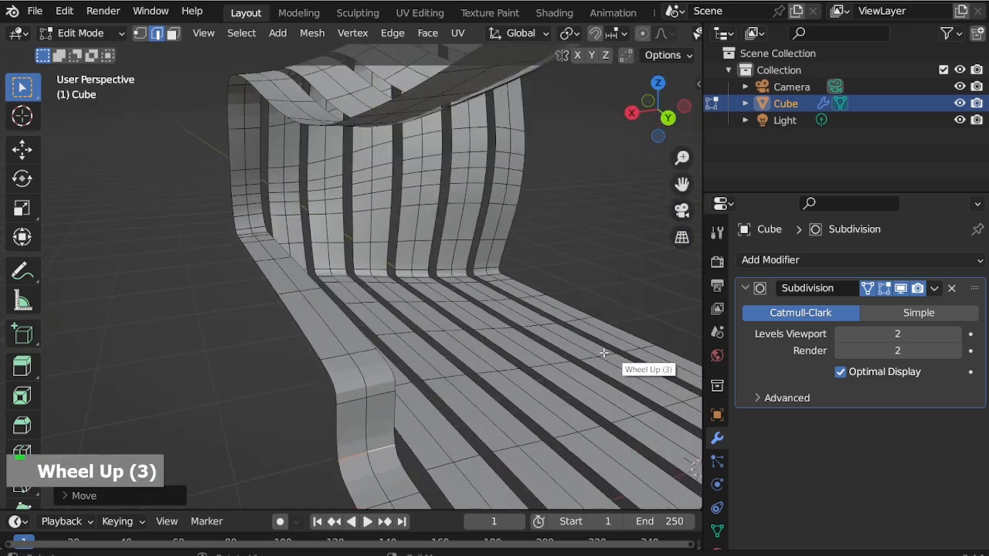
{"action": "middle_click_drag", "start_coordinate": [604, 352], "coordinate": [338, 357]}
{"action": "scroll", "coordinate": [222, 282], "scroll_direction": "down", "scroll_amount": 1}
{"action": "scroll", "coordinate": [222, 282], "scroll_direction": "down", "scroll_amount": 2}
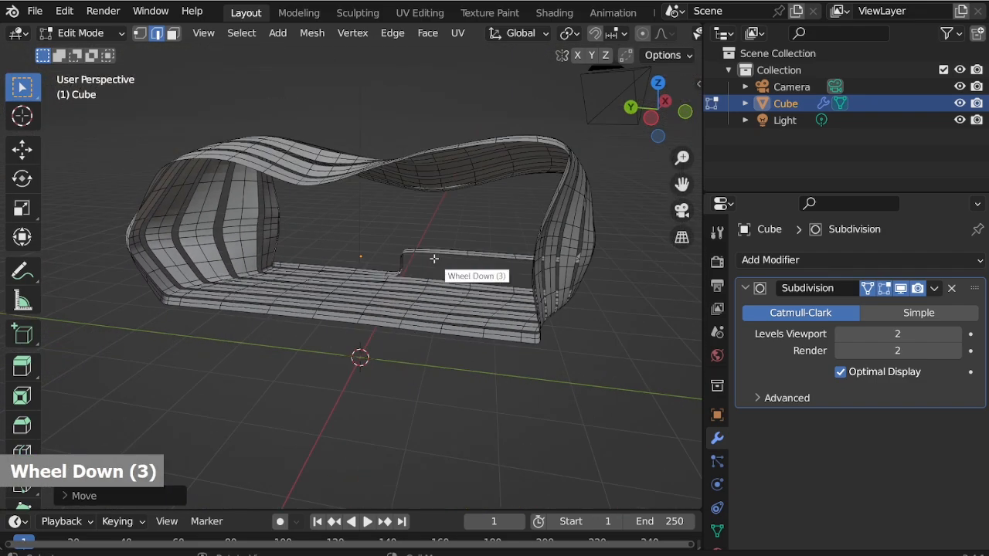
{"action": "middle_click_drag", "start_coordinate": [435, 258], "coordinate": [424, 310]}
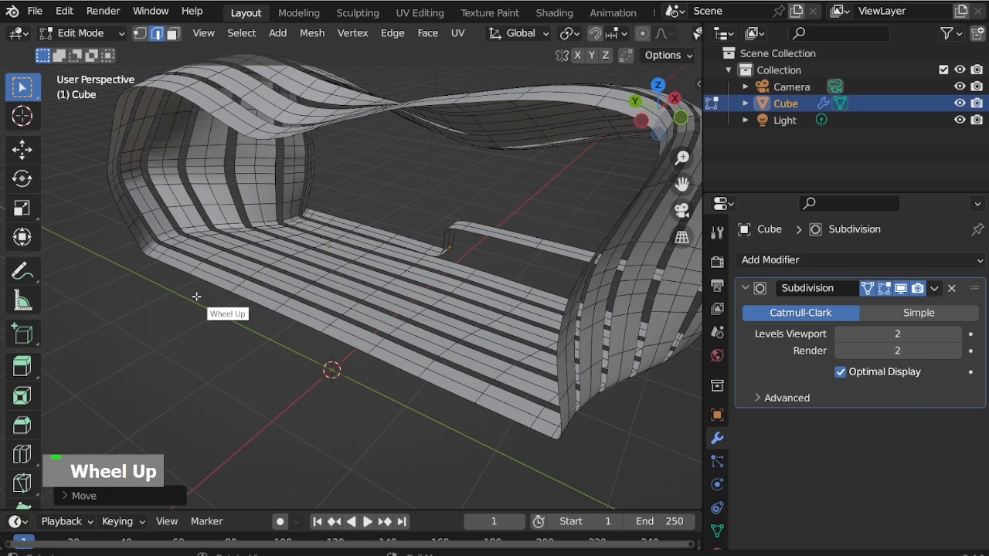
{"action": "scroll", "coordinate": [196, 296], "scroll_direction": "up", "scroll_amount": 4}
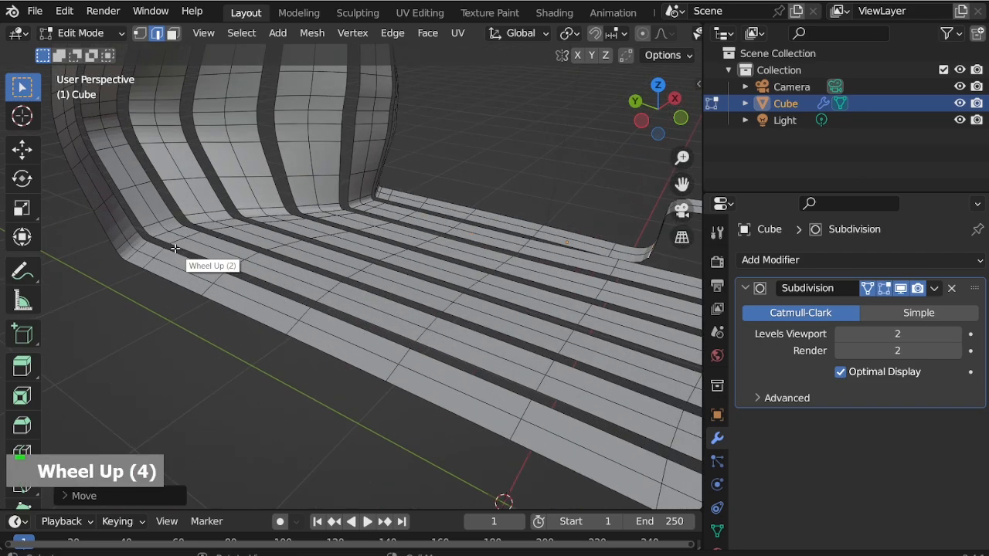
Step: Raise two rows of floor cross edges near one end of the three ribs opposite the stepped rib by 0.8 m along Z
{"action": "mouse_move", "coordinate": [175, 240]}
{"action": "middle_mouse_down"}
{"action": "mouse_move", "coordinate": [251, 249]}
{"action": "mouse_move", "coordinate": [160, 249]}
{"action": "middle_mouse_up"}
{"action": "left_click", "coordinate": [168, 254], "text": "shift"}
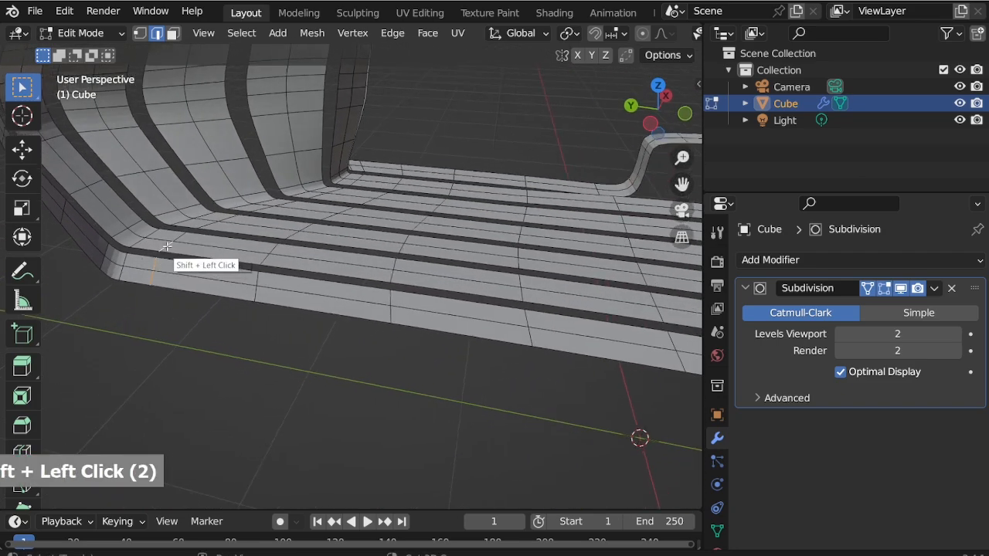
{"action": "double_click", "coordinate": [266, 264], "text": "shift"}
{"action": "left_click", "coordinate": [264, 291], "text": "shift"}
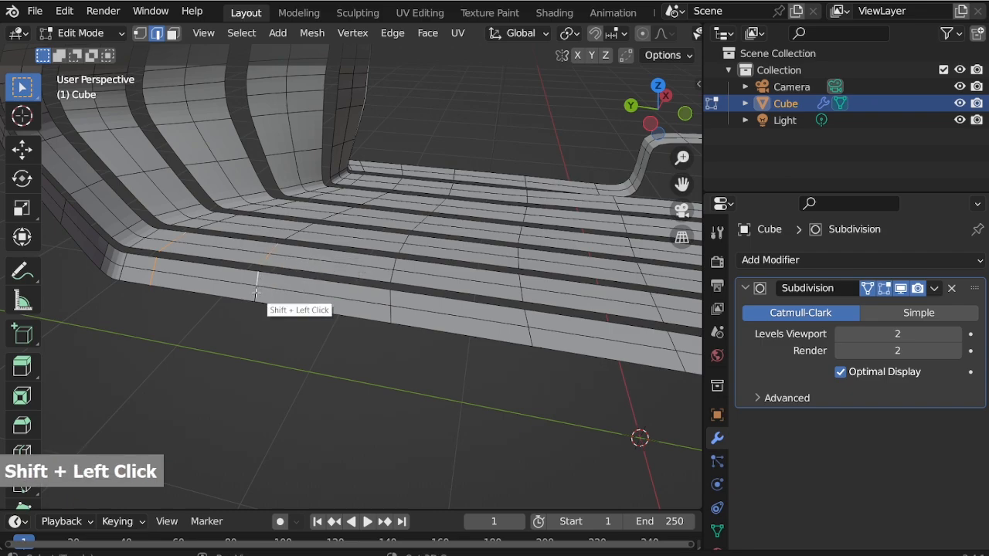
{"action": "left_click", "coordinate": [231, 300], "text": "shift"}
{"action": "middle_click_drag", "start_coordinate": [231, 299], "coordinate": [230, 202]}
{"action": "left_click", "coordinate": [363, 294], "text": "shift"}
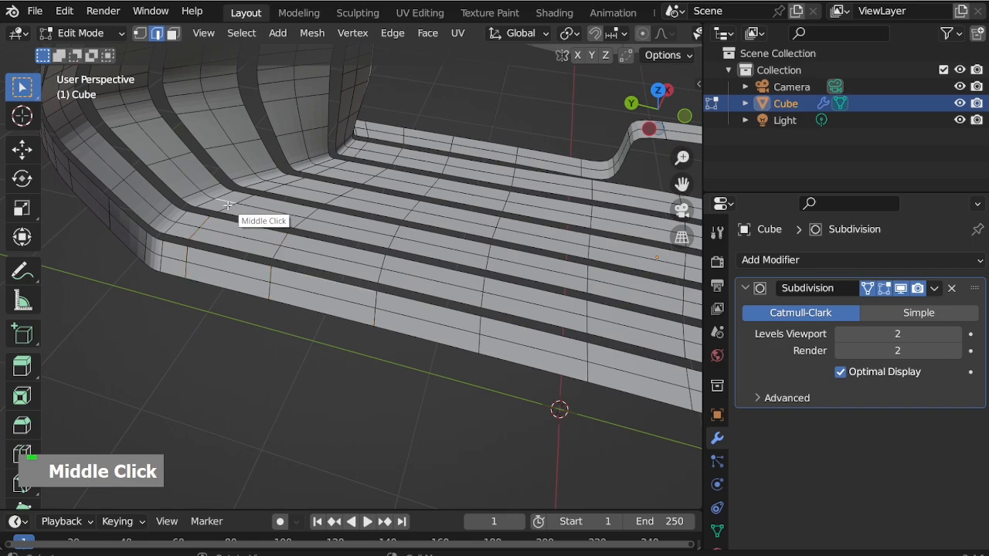
{"action": "left_click", "coordinate": [204, 232], "text": "shift"}
{"action": "left_click", "coordinate": [196, 232], "text": "shift"}
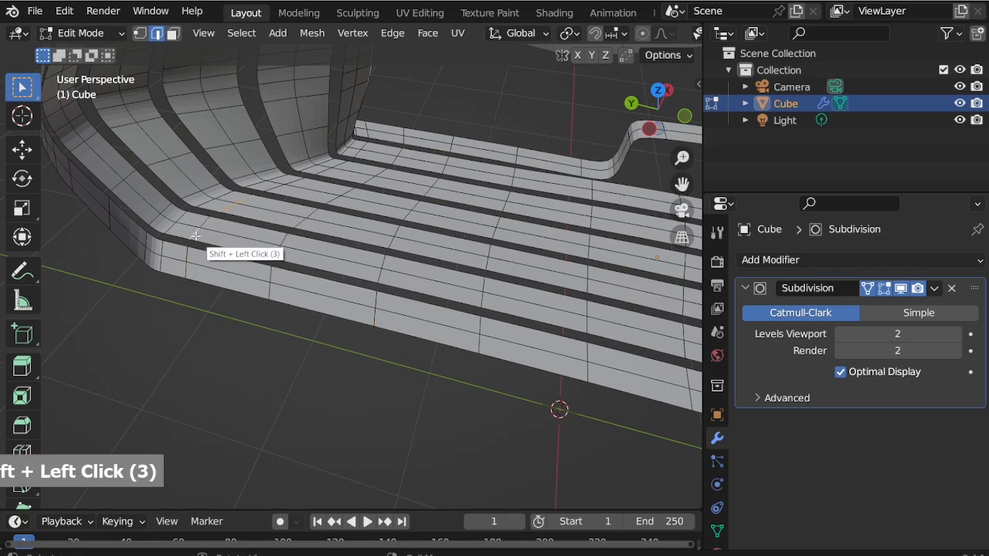
{"action": "left_click", "coordinate": [269, 286], "text": "shift"}
{"action": "left_click", "coordinate": [278, 255], "text": "shift"}
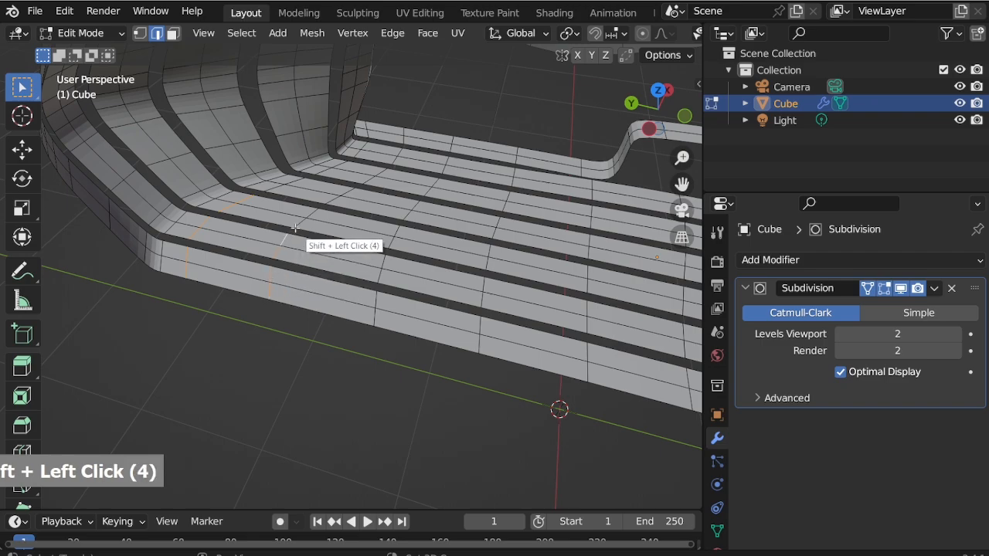
{"action": "key", "text": "g"}
{"action": "key", "text": "z"}
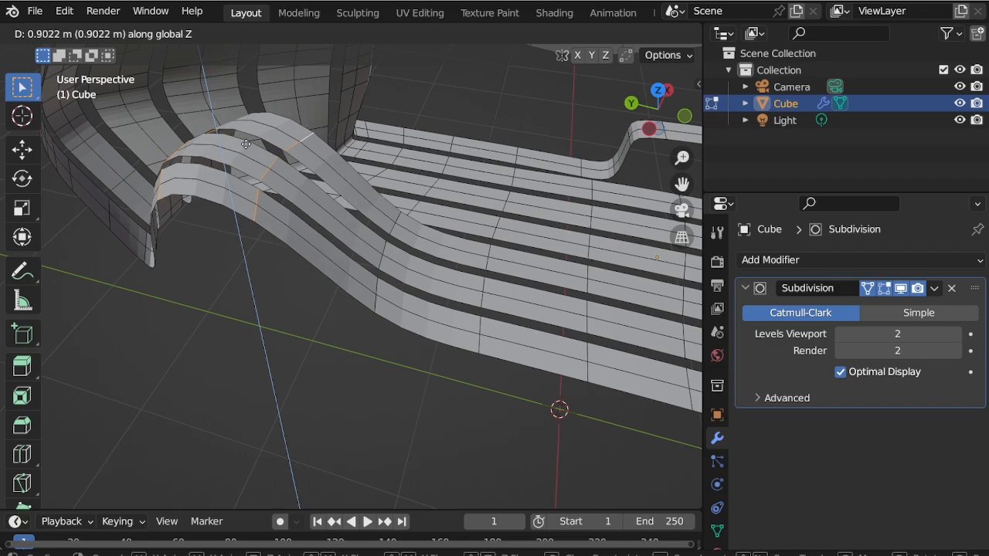
{"action": "type", "text": ".8"}
{"action": "key", "text": "Return"}
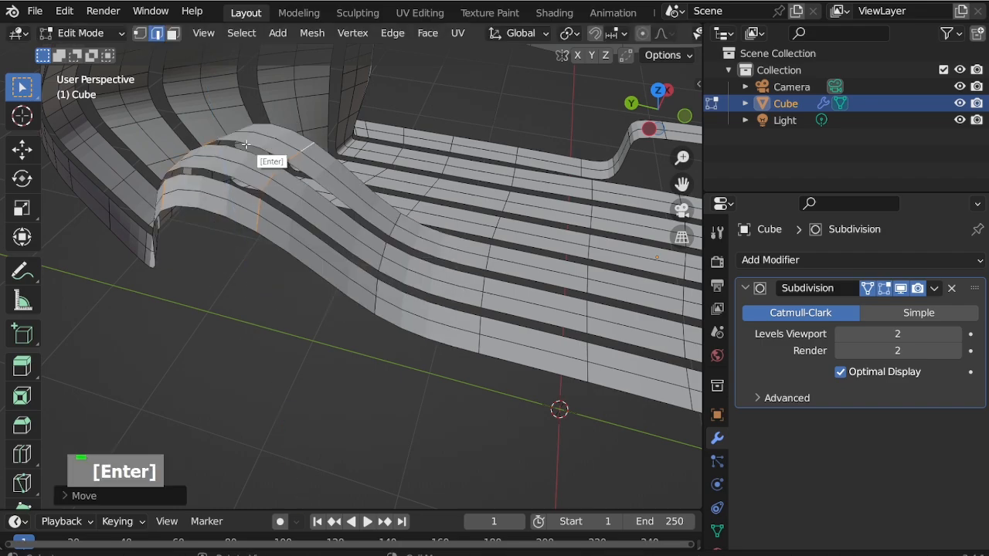
Step: Select the paired corner edges where the three raised ribs meet their side wall and raise them about 0.7 m along Z
{"action": "right_click", "coordinate": [298, 358]}
{"action": "scroll", "coordinate": [298, 359], "scroll_direction": "down", "scroll_amount": 2}
{"action": "left_click", "coordinate": [298, 359]}
{"action": "scroll", "coordinate": [386, 378], "scroll_direction": "down", "scroll_amount": 2}
{"action": "scroll", "coordinate": [293, 309], "scroll_direction": "up", "scroll_amount": 5}
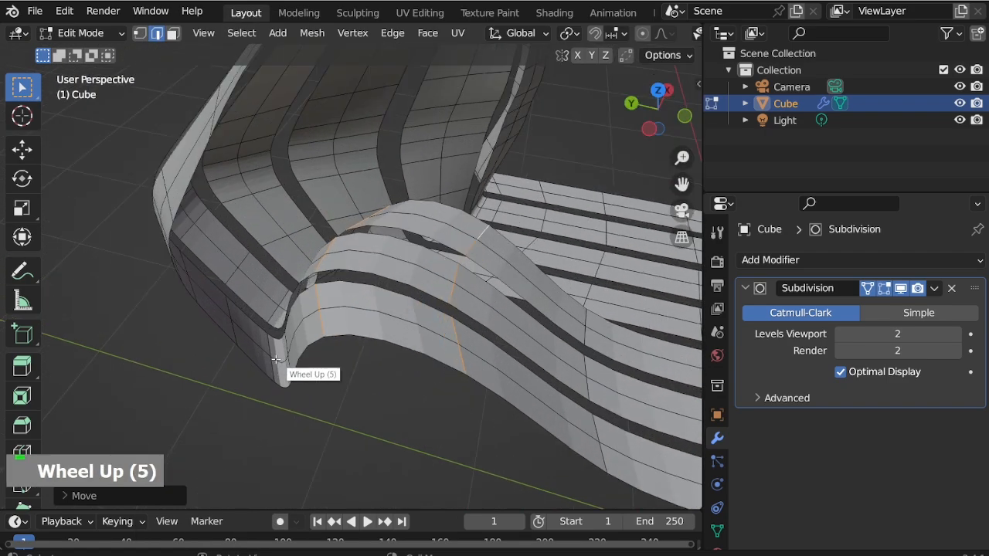
{"action": "middle_click_drag", "start_coordinate": [287, 309], "coordinate": [300, 366]}
{"action": "left_click", "coordinate": [294, 371]}
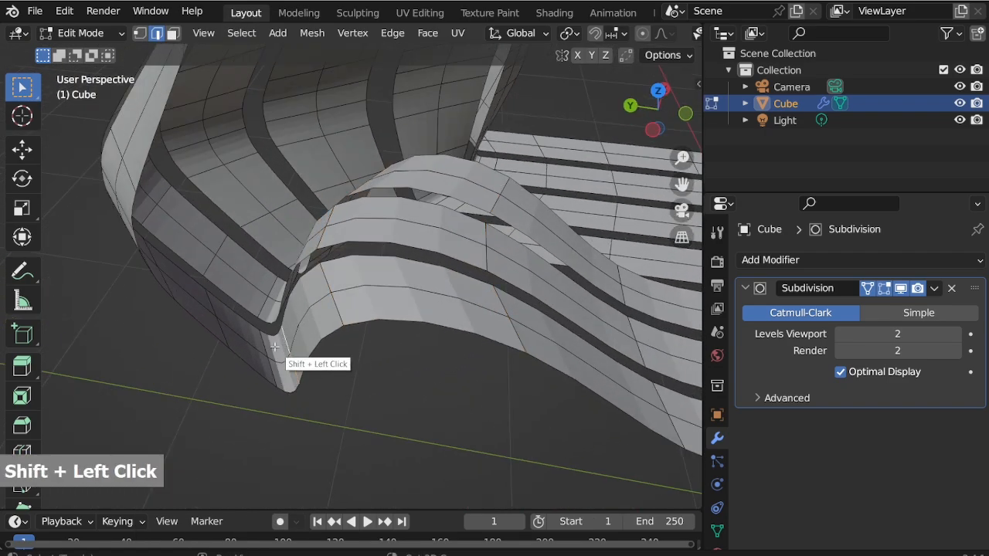
{"action": "left_click", "coordinate": [276, 378], "text": "shift"}
{"action": "left_click", "coordinate": [275, 377], "text": "shift"}
{"action": "scroll", "coordinate": [273, 289], "scroll_direction": "up", "scroll_amount": 3}
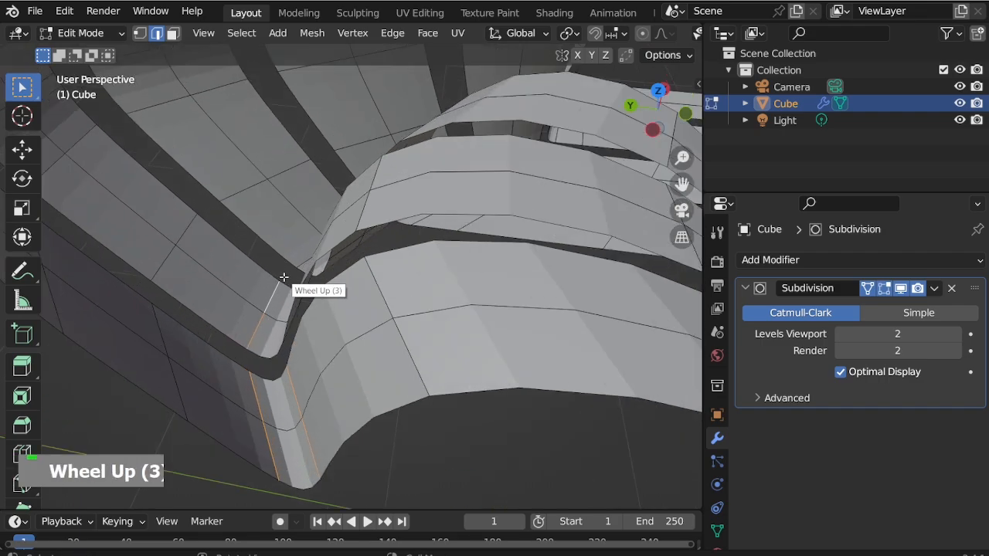
{"action": "mouse_move", "coordinate": [283, 280]}
{"action": "middle_mouse_down"}
{"action": "mouse_move", "coordinate": [321, 315]}
{"action": "mouse_move", "coordinate": [322, 293]}
{"action": "mouse_move", "coordinate": [300, 284]}
{"action": "middle_mouse_up"}
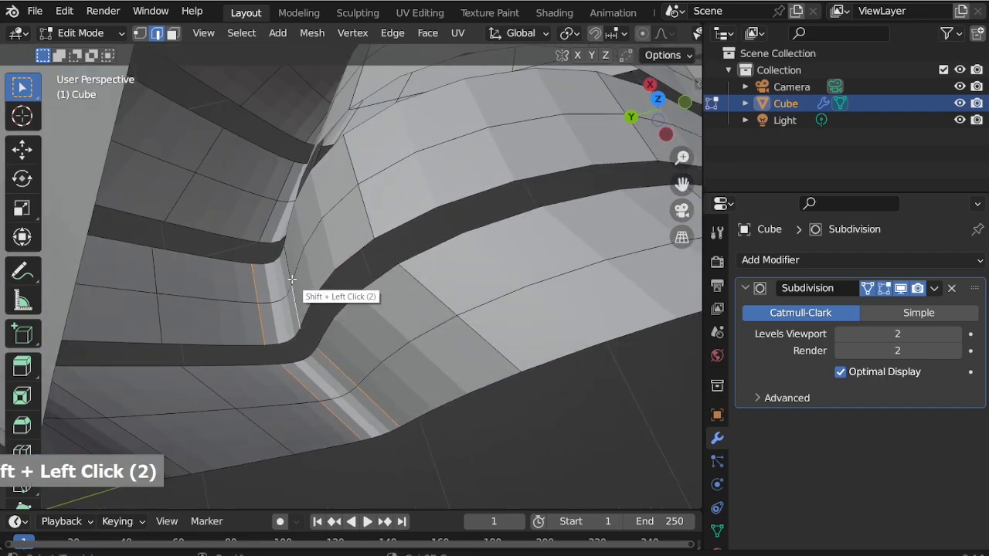
{"action": "middle_click_drag", "start_coordinate": [284, 201], "coordinate": [317, 196]}
{"action": "scroll", "coordinate": [317, 195], "scroll_direction": "up", "scroll_amount": 1}
{"action": "scroll", "coordinate": [265, 316], "scroll_direction": "down", "scroll_amount": 6}
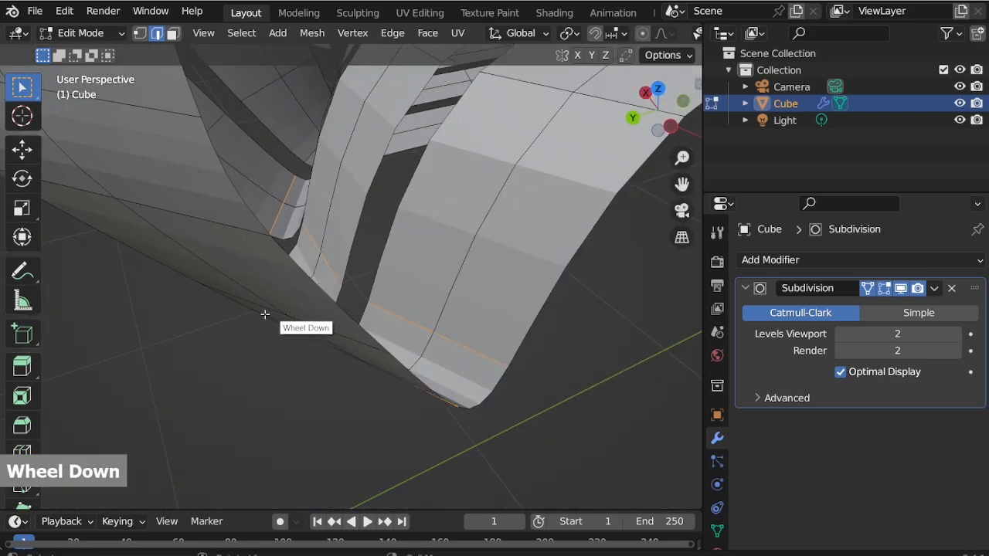
{"action": "scroll", "coordinate": [353, 203], "scroll_direction": "up", "scroll_amount": 6}
{"action": "middle_click_drag", "start_coordinate": [278, 242], "coordinate": [238, 266]}
{"action": "scroll", "coordinate": [338, 265], "scroll_direction": "down", "scroll_amount": 3}
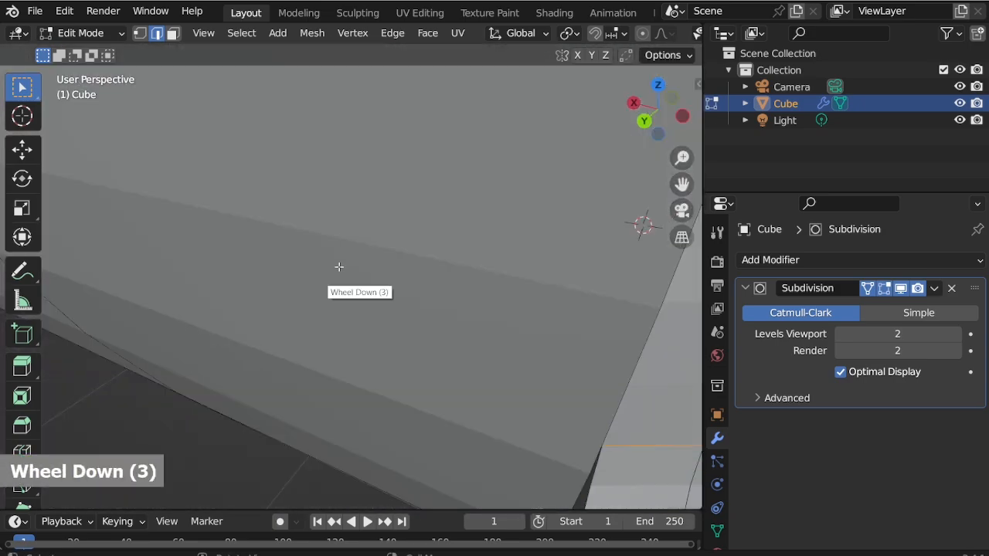
{"action": "scroll", "coordinate": [432, 265], "scroll_direction": "up", "scroll_amount": 7}
{"action": "middle_click_drag", "start_coordinate": [432, 265], "coordinate": [453, 258]}
{"action": "scroll", "coordinate": [217, 295], "scroll_direction": "down", "scroll_amount": 7}
{"action": "middle_click_drag", "start_coordinate": [217, 295], "coordinate": [293, 273]}
{"action": "key", "text": "g"}
{"action": "key", "text": "z"}
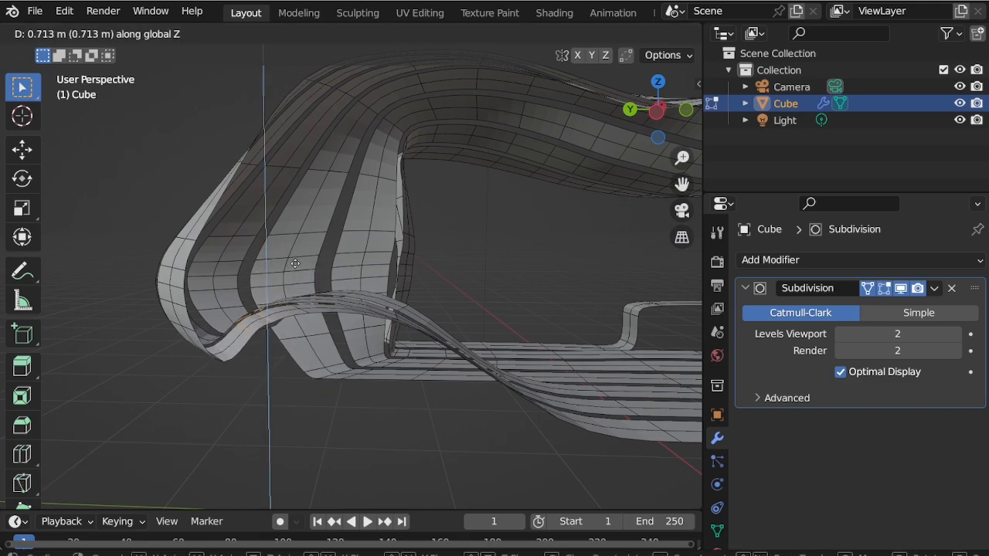
{"action": "left_click", "coordinate": [298, 256]}
Step: Add a loop cut across the slope of each of the three raised ribs and slide it to the slope's upper end
{"action": "middle_click_drag", "start_coordinate": [297, 255], "coordinate": [309, 353]}
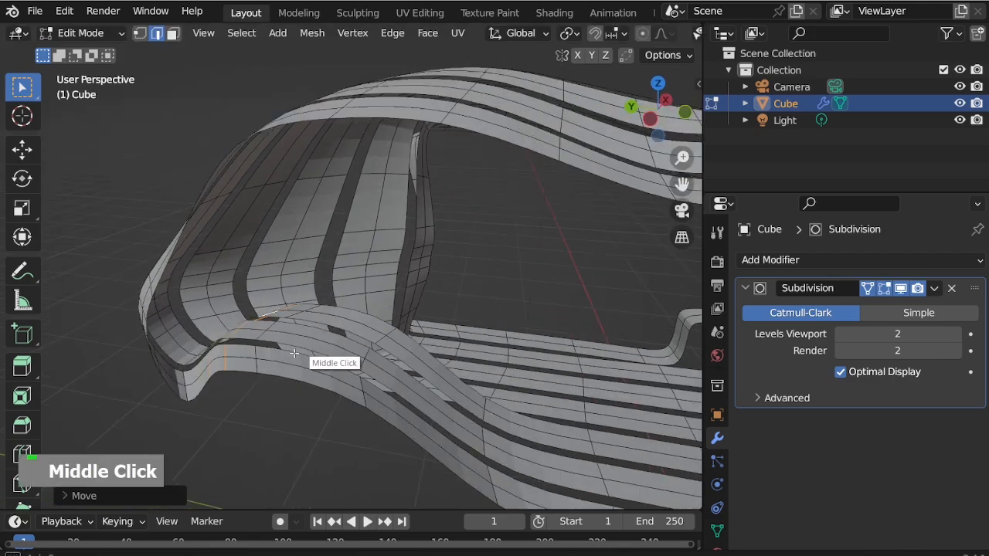
{"action": "scroll", "coordinate": [283, 320], "scroll_direction": "down", "scroll_amount": 2}
{"action": "middle_click_drag", "start_coordinate": [283, 319], "coordinate": [357, 397]}
{"action": "scroll", "coordinate": [320, 405], "scroll_direction": "up", "scroll_amount": 2}
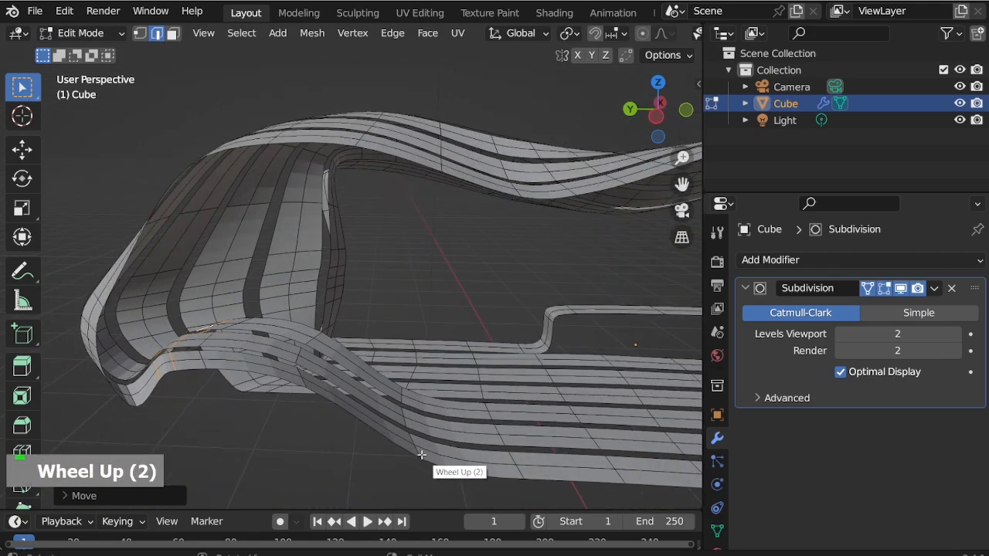
{"action": "key", "text": "ctrl+r"}
{"action": "left_click", "coordinate": [379, 446]}
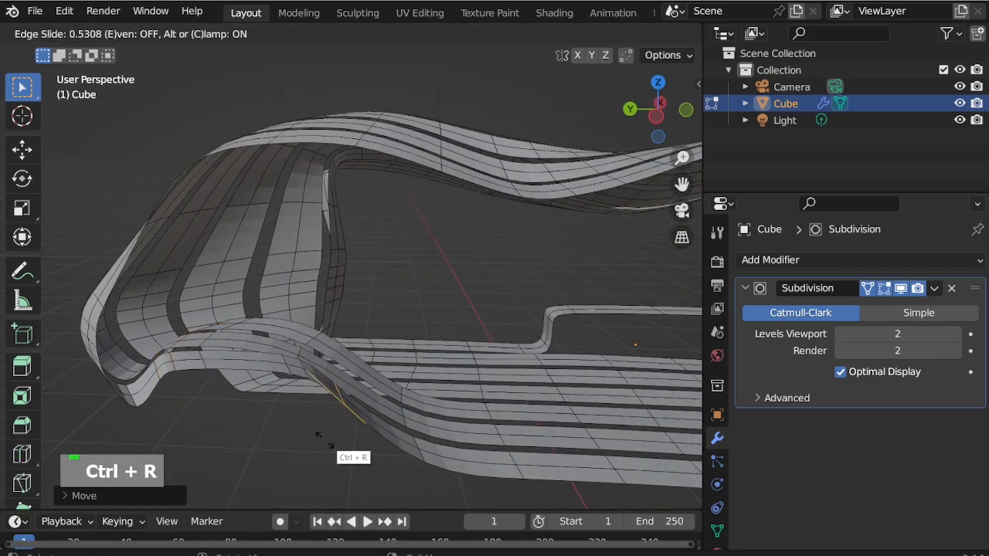
{"action": "left_click", "coordinate": [272, 433]}
{"action": "key", "text": "ctrl+r"}
{"action": "left_click", "coordinate": [340, 382]}
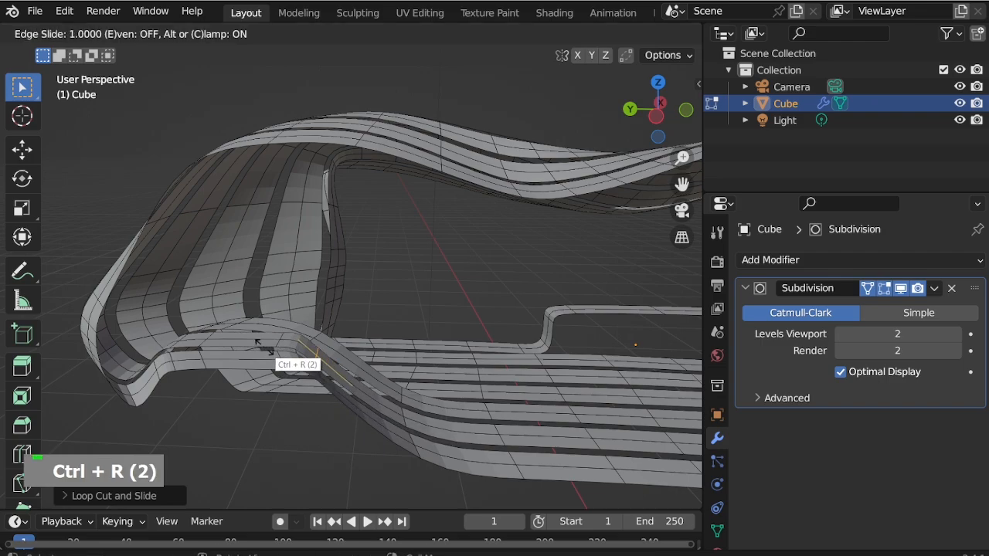
{"action": "left_click", "coordinate": [259, 342]}
{"action": "key", "text": "ctrl+r"}
{"action": "left_click", "coordinate": [326, 347]}
{"action": "left_click", "coordinate": [292, 325]}
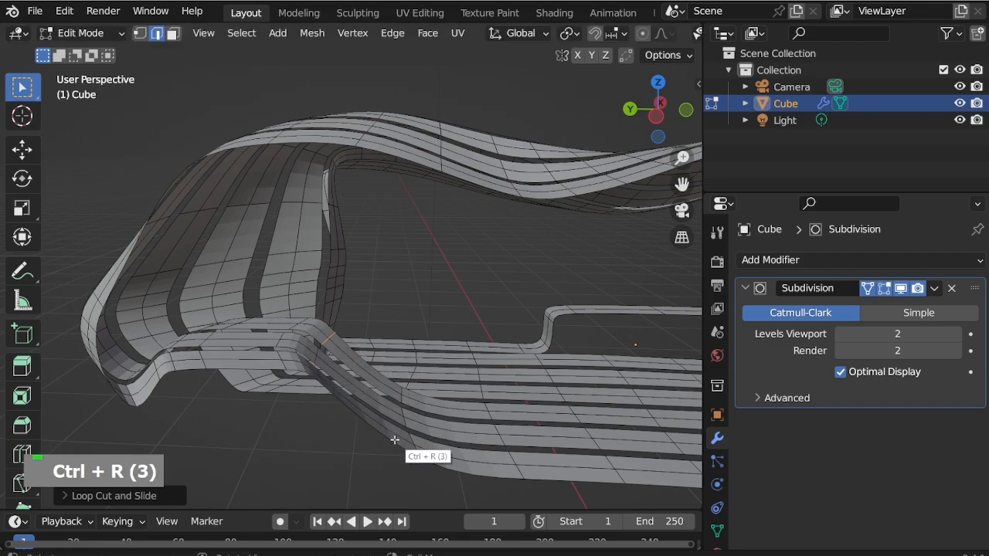
Step: Add a loop cut across the slope of each of the three raised ribs and slide it to the slope's lower end
{"action": "left_click", "coordinate": [376, 431]}
{"action": "left_click", "coordinate": [449, 498]}
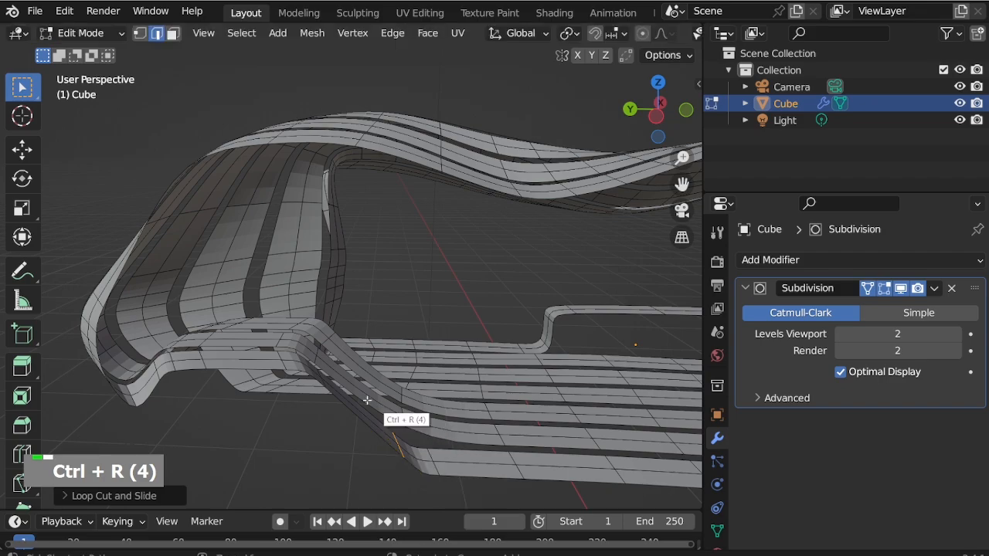
{"action": "key", "text": "ctrl+r"}
{"action": "left_click", "coordinate": [364, 412]}
{"action": "left_click", "coordinate": [435, 488]}
{"action": "key", "text": "ctrl+r"}
{"action": "left_click", "coordinate": [355, 372]}
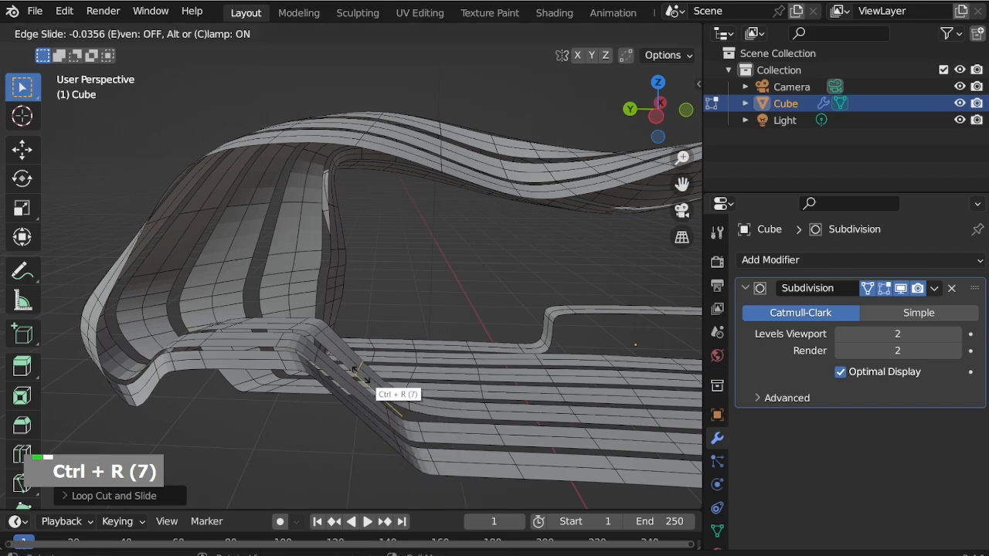
{"action": "left_click", "coordinate": [416, 452]}
Step: Select the cross edges at the lower end of the three ribs' slopes and move them about 1 m along Y toward the side wall
{"action": "left_click", "coordinate": [392, 421], "text": "shift"}
{"action": "left_click", "coordinate": [402, 459], "text": "shift"}
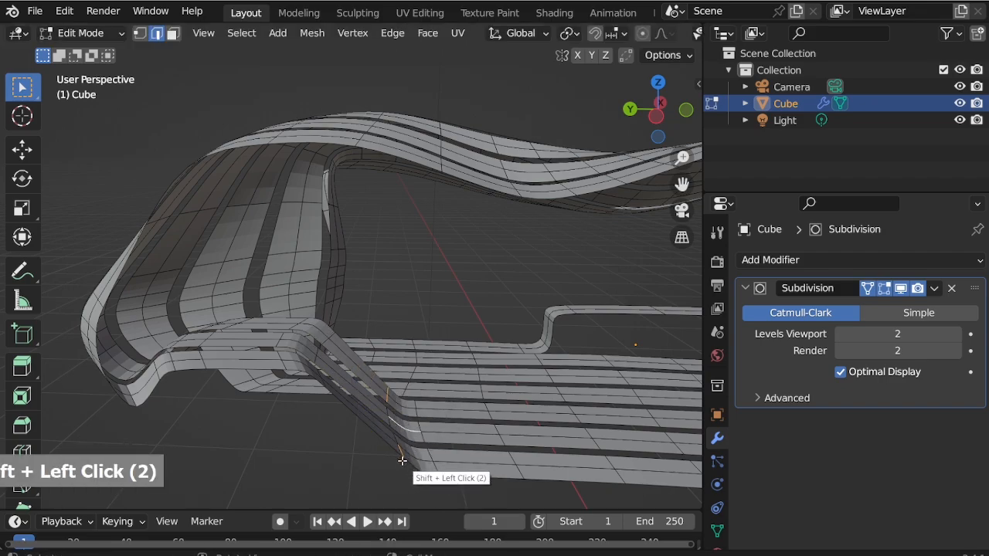
{"action": "scroll", "coordinate": [391, 417], "scroll_direction": "up", "scroll_amount": 2}
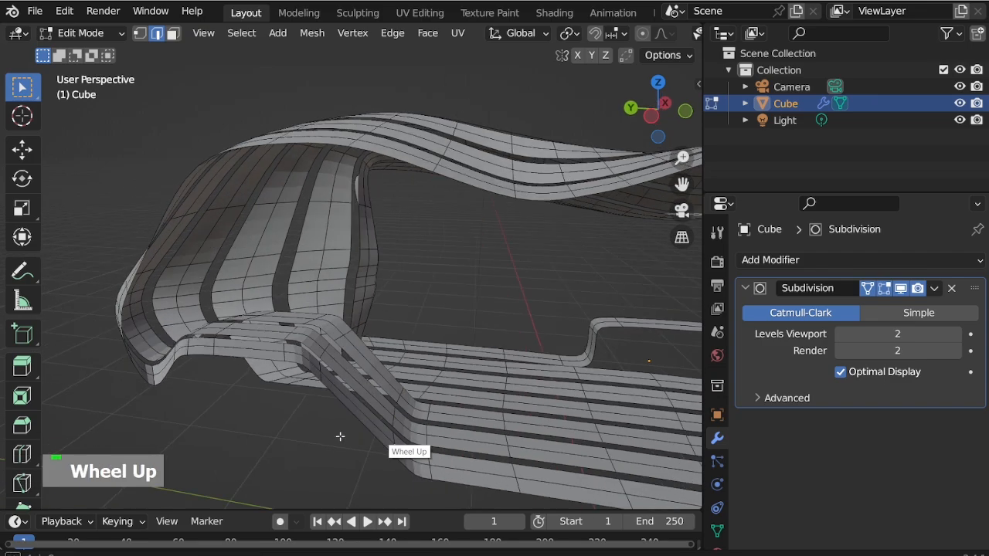
{"action": "middle_click_drag", "start_coordinate": [393, 441], "coordinate": [392, 471]}
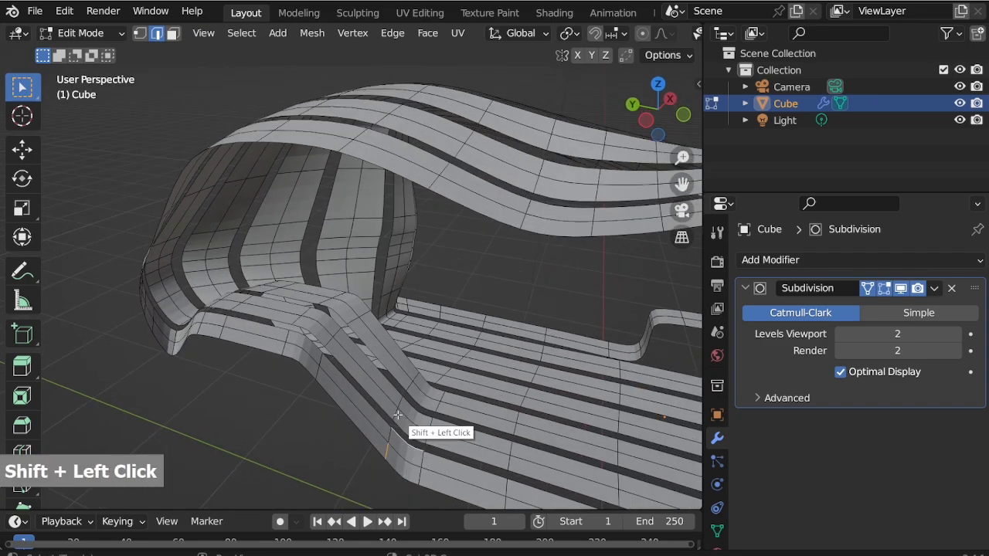
{"action": "left_click", "coordinate": [387, 453], "text": "shift"}
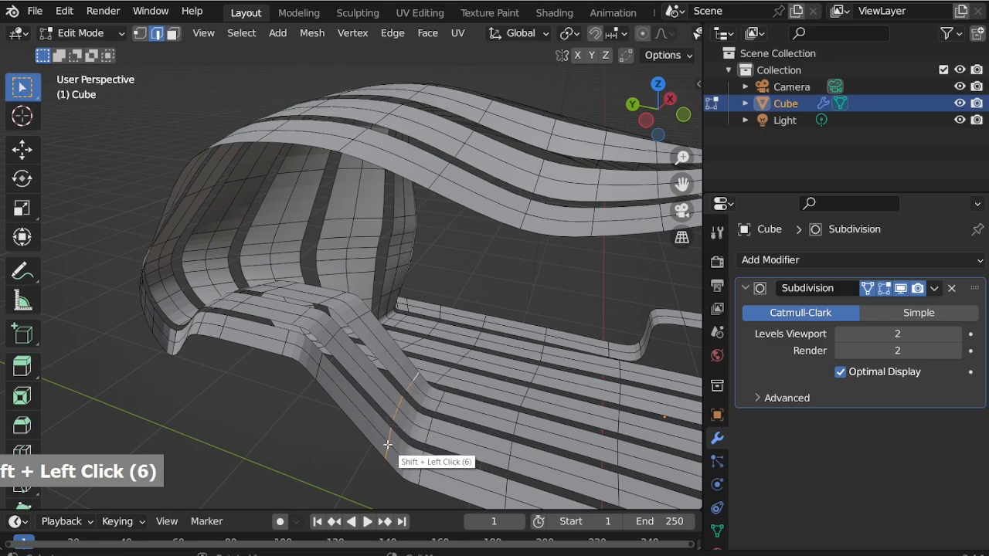
{"action": "key", "text": "g"}
{"action": "key", "text": "y"}
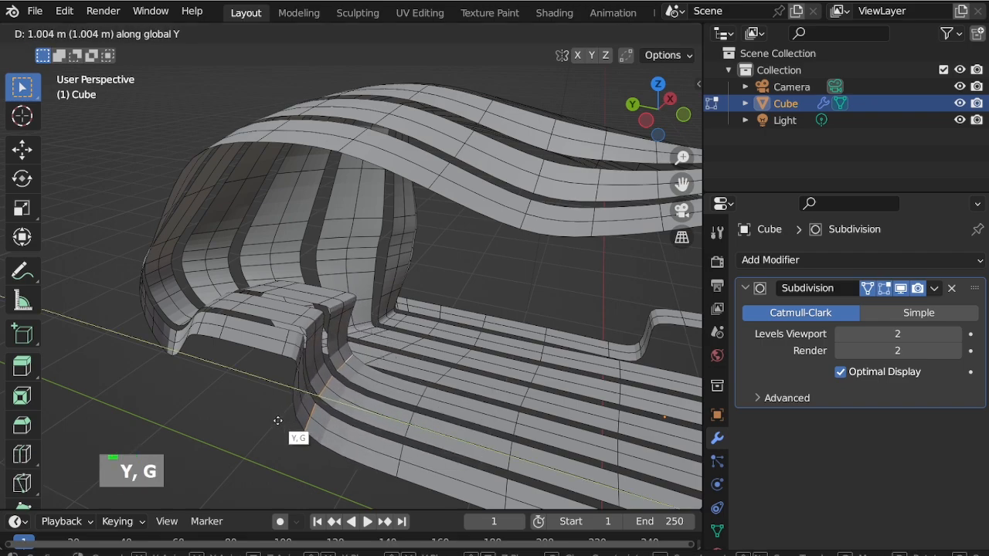
{"action": "left_click", "coordinate": [277, 422]}
Step: Lower the selected slope-foot edges by about 0.06 m along Z in the left orthographic view
{"action": "key", "text": "KP_3"}
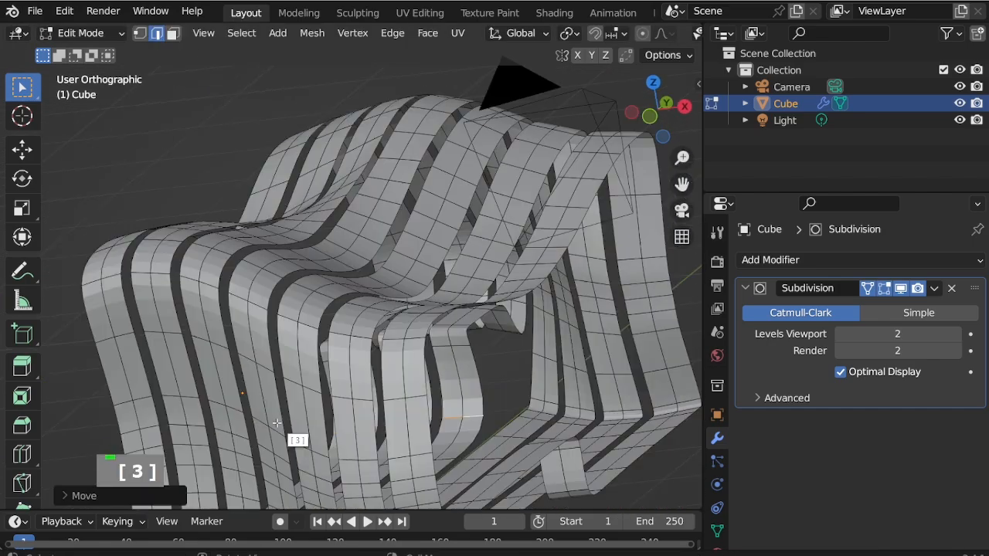
{"action": "key", "text": "ctrl+KP_3"}
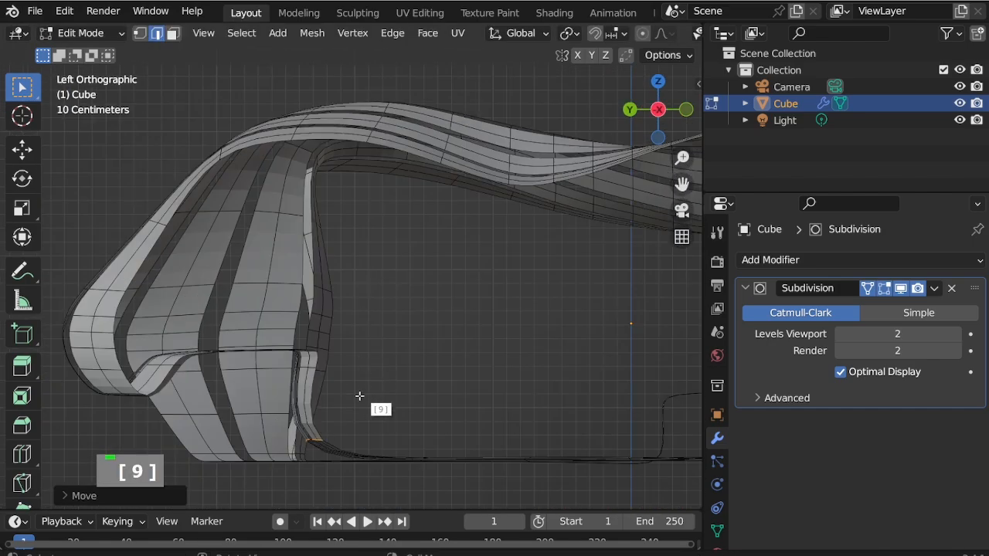
{"action": "key", "text": "g"}
{"action": "key", "text": "z"}
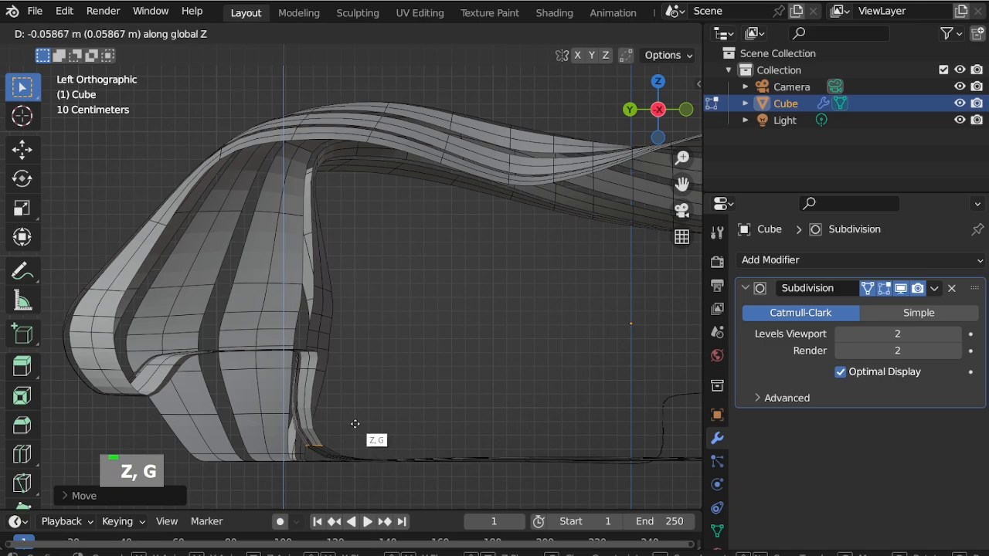
{"action": "left_click", "coordinate": [355, 424]}
Step: Select the dipped corner edges where the three raised ribs meet their side wall and raise them along Z toward the step's level
{"action": "scroll", "coordinate": [355, 417], "scroll_direction": "down", "scroll_amount": 1}
{"action": "middle_click_drag", "start_coordinate": [356, 417], "coordinate": [302, 314]}
{"action": "scroll", "coordinate": [246, 336], "scroll_direction": "up", "scroll_amount": 5}
{"action": "scroll", "coordinate": [284, 359], "scroll_direction": "up", "scroll_amount": 2}
{"action": "scroll", "coordinate": [274, 370], "scroll_direction": "up", "scroll_amount": 1}
{"action": "left_click", "coordinate": [270, 351], "text": "shift"}
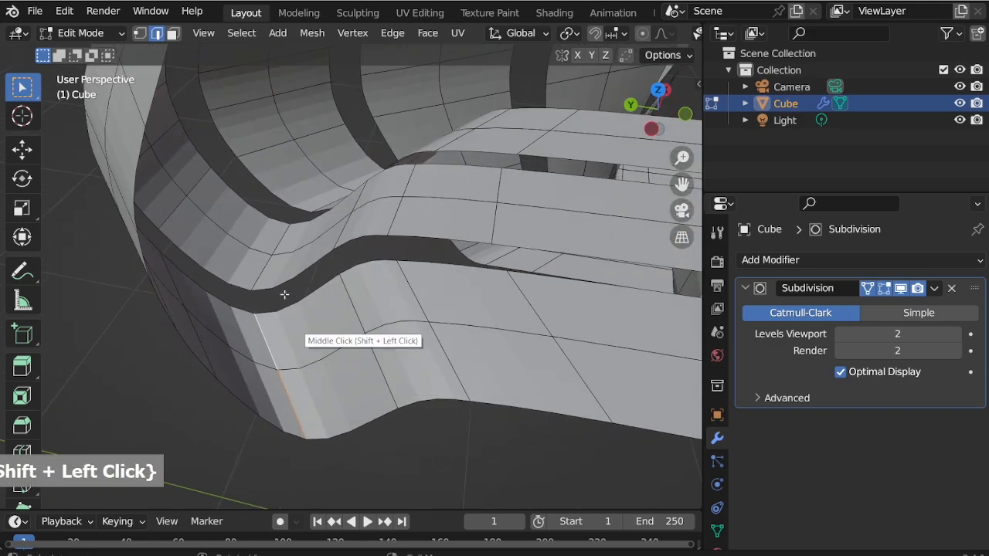
{"action": "left_click", "coordinate": [270, 259], "text": "shift"}
{"action": "left_click", "coordinate": [351, 184], "text": "shift"}
{"action": "middle_click_drag", "start_coordinate": [351, 184], "coordinate": [367, 187]}
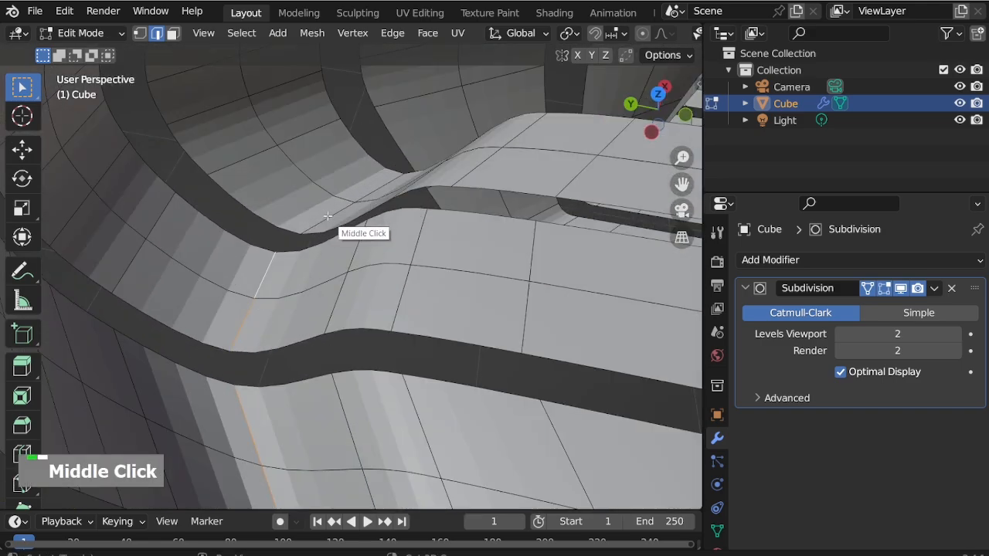
{"action": "key", "text": "KP_9"}
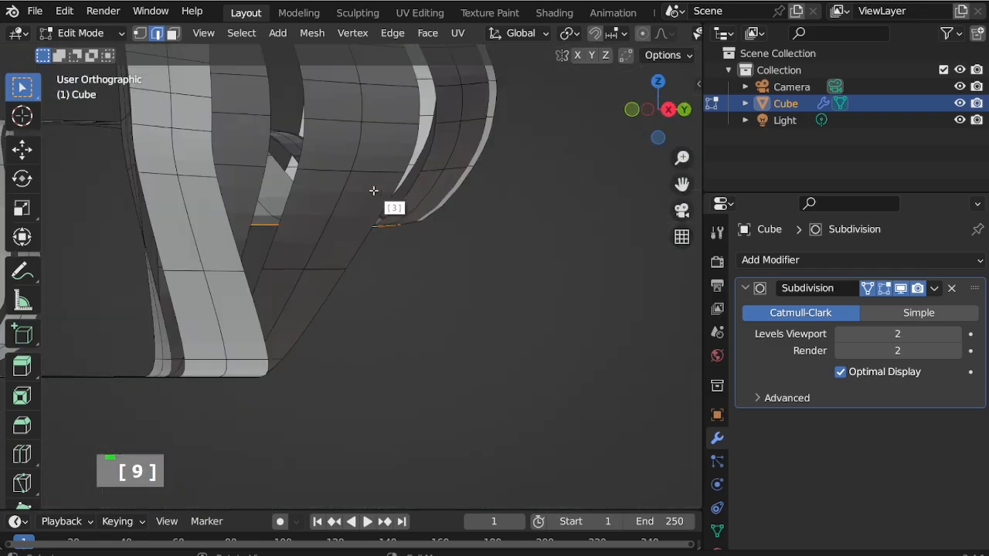
{"action": "key", "text": "g"}
{"action": "key", "text": "z"}
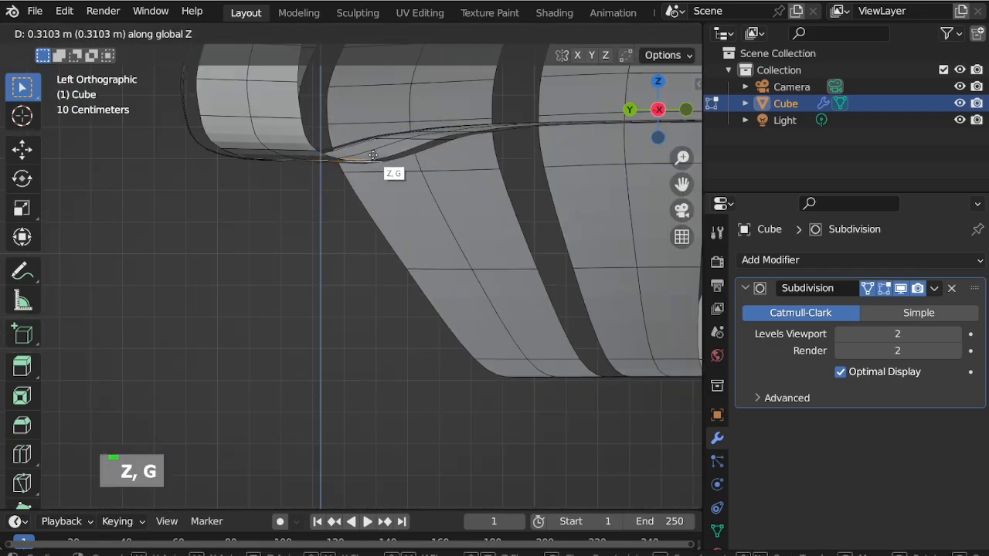
{"action": "left_click", "coordinate": [370, 123]}
Step: Lower the three ribs' selected wall-corner edges by about 0.3 m along Z
{"action": "scroll", "coordinate": [298, 224], "scroll_direction": "down", "scroll_amount": 3}
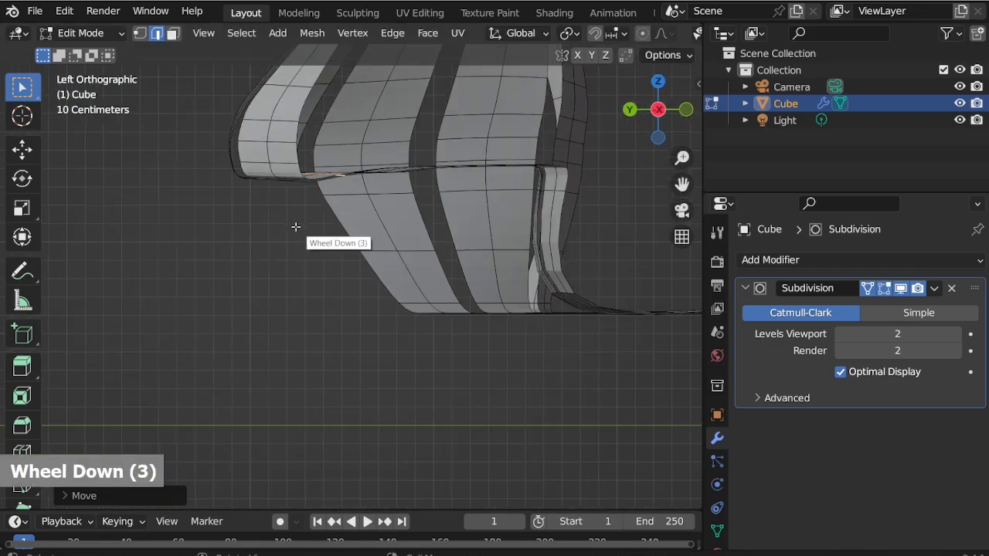
{"action": "middle_click_drag", "start_coordinate": [299, 225], "coordinate": [368, 300]}
{"action": "scroll", "coordinate": [315, 251], "scroll_direction": "up", "scroll_amount": 2}
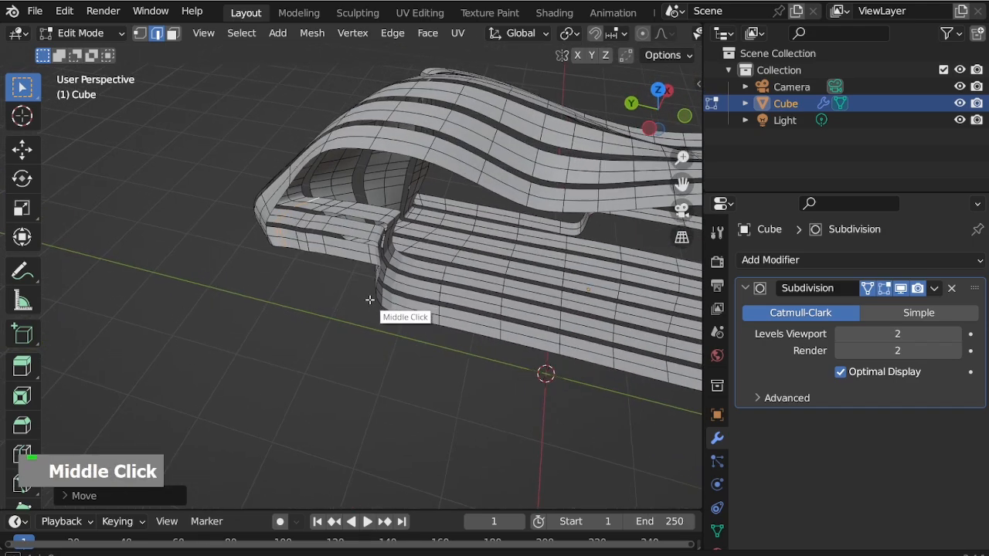
{"action": "scroll", "coordinate": [276, 239], "scroll_direction": "up", "scroll_amount": 3}
{"action": "middle_click_drag", "start_coordinate": [276, 239], "coordinate": [369, 161]}
{"action": "key", "text": "g"}
{"action": "key", "text": "z"}
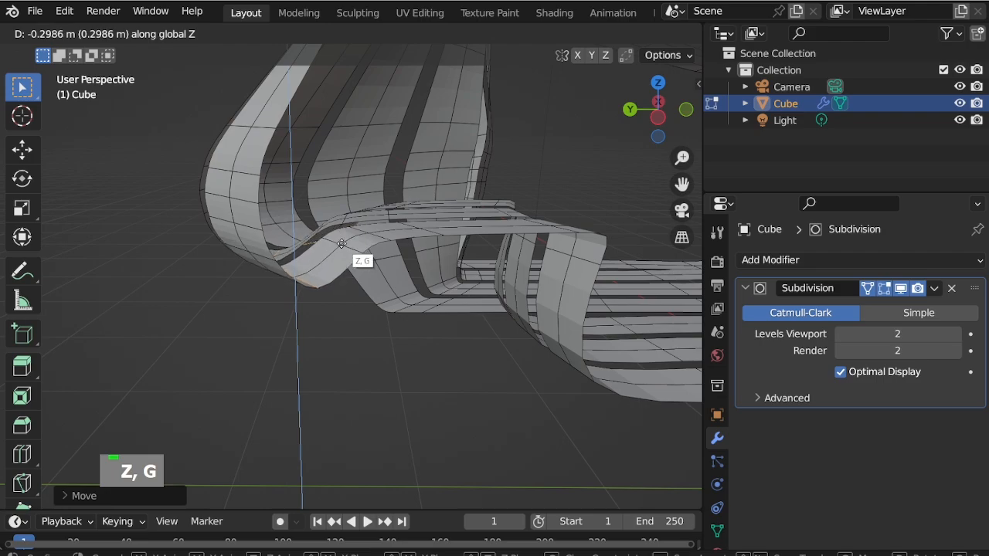
{"action": "left_click", "coordinate": [341, 244]}
Step: Examine the three ribs' steepened step and the whole row of ribs from several sides
{"action": "scroll", "coordinate": [231, 285], "scroll_direction": "down", "scroll_amount": 8}
{"action": "middle_click_drag", "start_coordinate": [343, 309], "coordinate": [316, 282]}
{"action": "scroll", "coordinate": [317, 282], "scroll_direction": "up", "scroll_amount": 3}
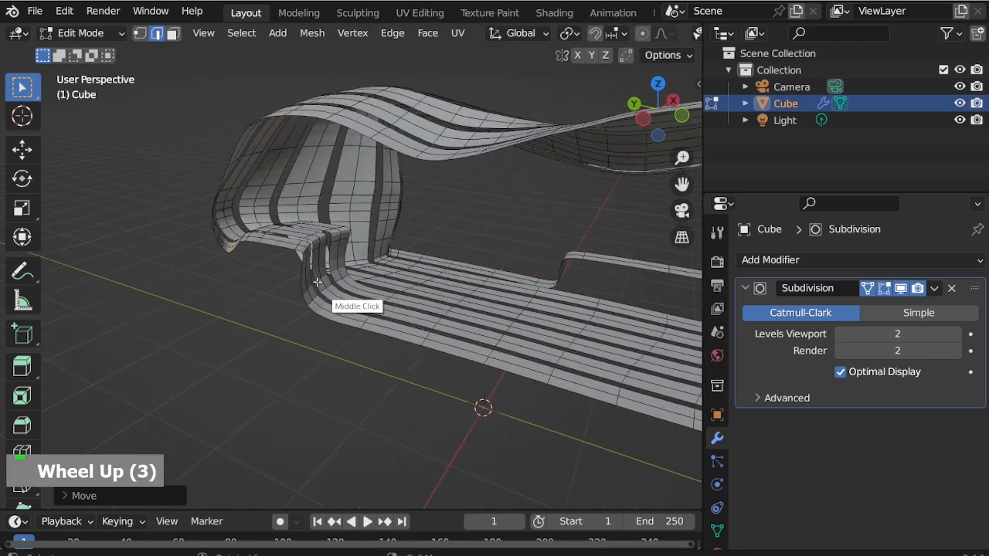
{"action": "scroll", "coordinate": [317, 282], "scroll_direction": "up", "scroll_amount": 3}
{"action": "middle_click_drag", "start_coordinate": [390, 251], "coordinate": [288, 245]}
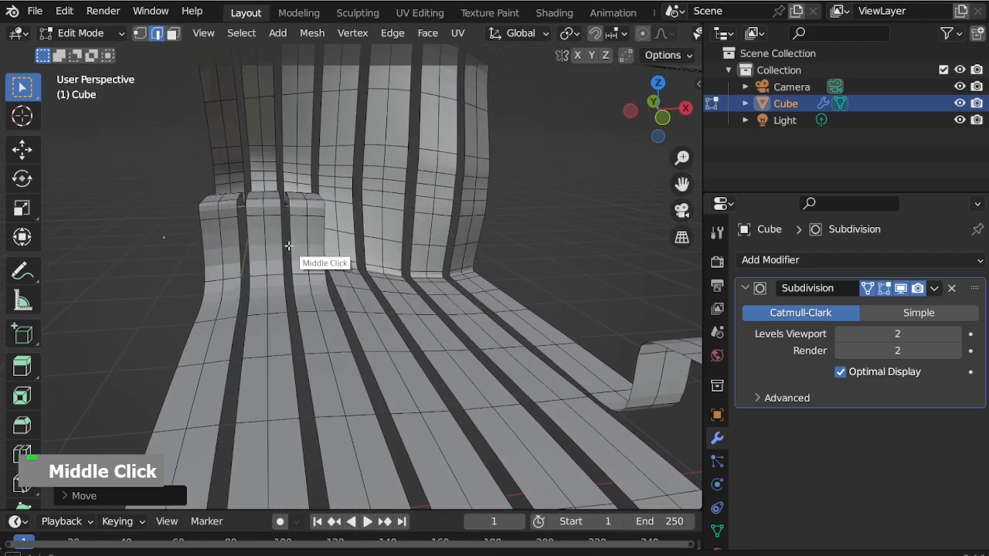
{"action": "middle_click_drag", "start_coordinate": [446, 271], "coordinate": [296, 269]}
{"action": "scroll", "coordinate": [481, 325], "scroll_direction": "down", "scroll_amount": 7}
{"action": "scroll", "coordinate": [275, 301], "scroll_direction": "up", "scroll_amount": 2}
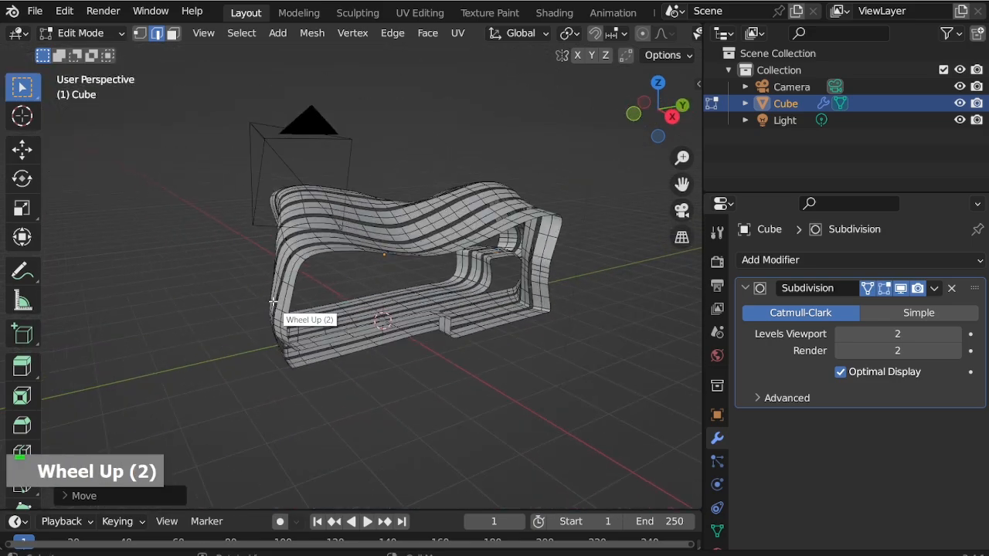
Step: Select the floor edges at the wall foot of alternate ribs at the opposite end and move them outward about -0.76 m along Y
{"action": "middle_click_drag", "start_coordinate": [275, 301], "coordinate": [353, 291]}
{"action": "scroll", "coordinate": [319, 322], "scroll_direction": "up", "scroll_amount": 1}
{"action": "scroll", "coordinate": [319, 322], "scroll_direction": "up", "scroll_amount": 4}
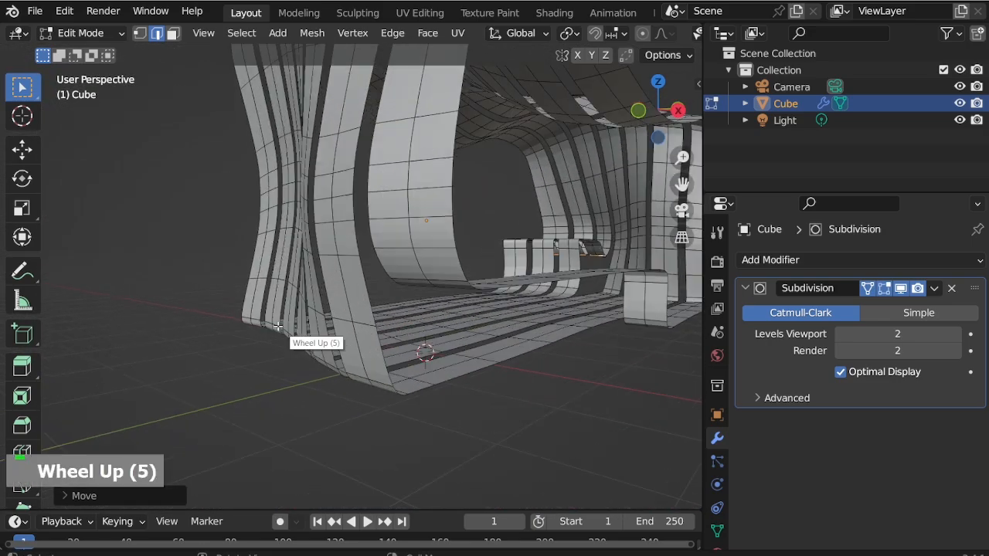
{"action": "middle_click_drag", "start_coordinate": [294, 336], "coordinate": [252, 373]}
{"action": "scroll", "coordinate": [254, 331], "scroll_direction": "up", "scroll_amount": 2}
{"action": "scroll", "coordinate": [232, 332], "scroll_direction": "up", "scroll_amount": 1}
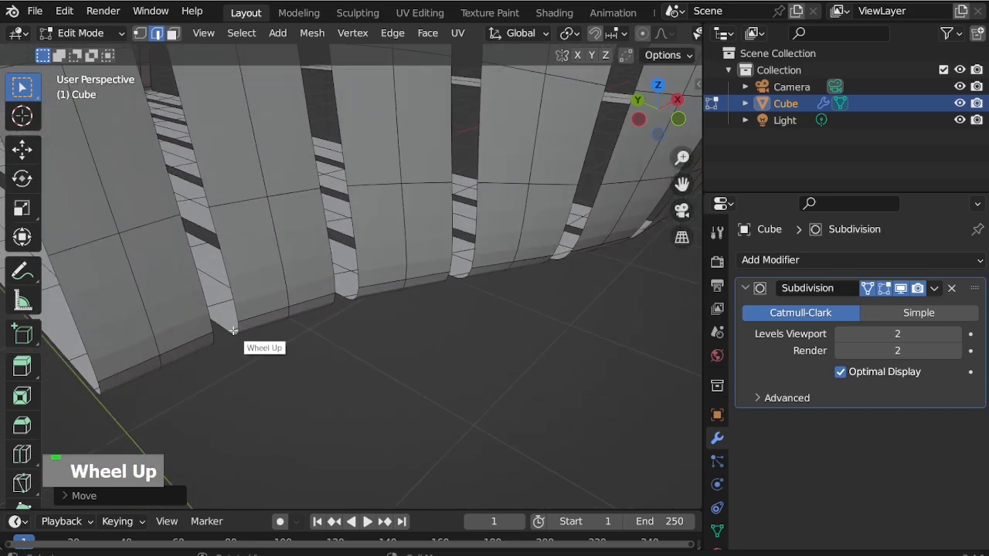
{"action": "middle_click_drag", "start_coordinate": [232, 332], "coordinate": [478, 329]}
{"action": "scroll", "coordinate": [176, 315], "scroll_direction": "down", "scroll_amount": 2}
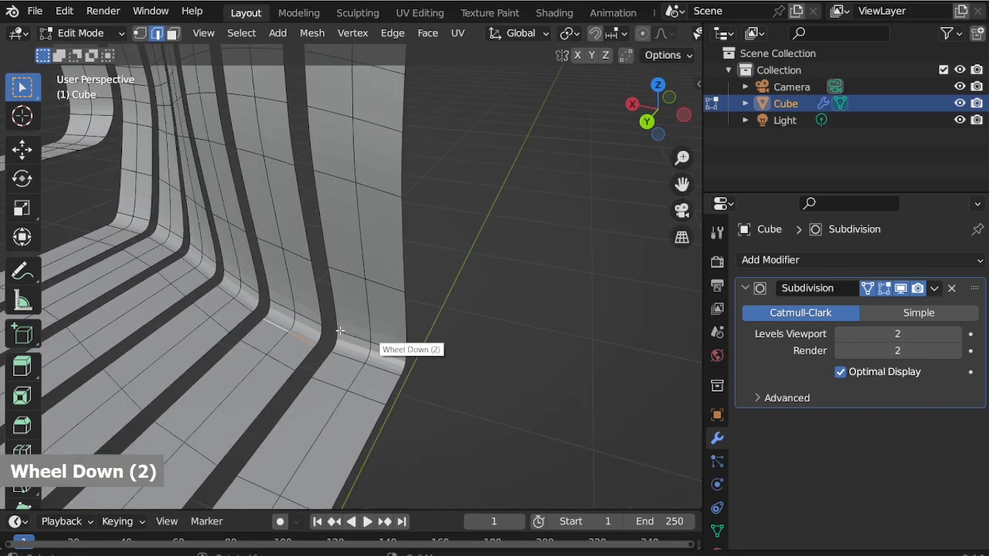
{"action": "middle_click_drag", "start_coordinate": [371, 333], "coordinate": [292, 366]}
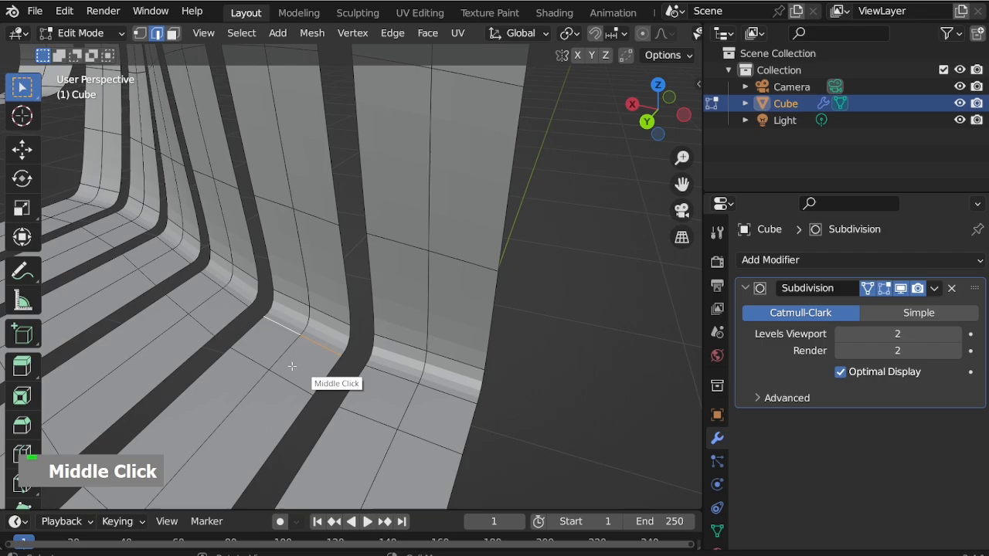
{"action": "left_click", "coordinate": [163, 238], "text": "shift"}
{"action": "left_click", "coordinate": [194, 282], "text": "shift"}
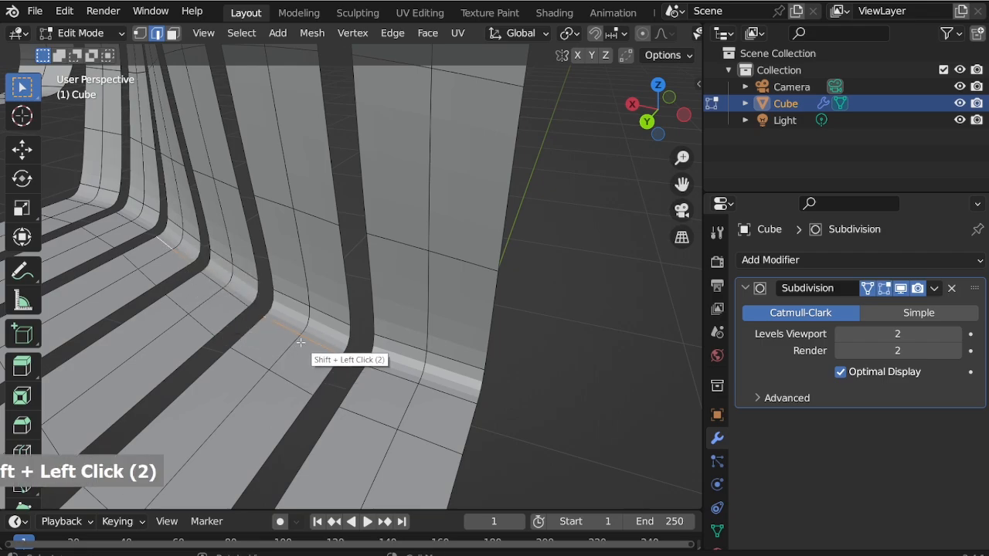
{"action": "key", "text": "g"}
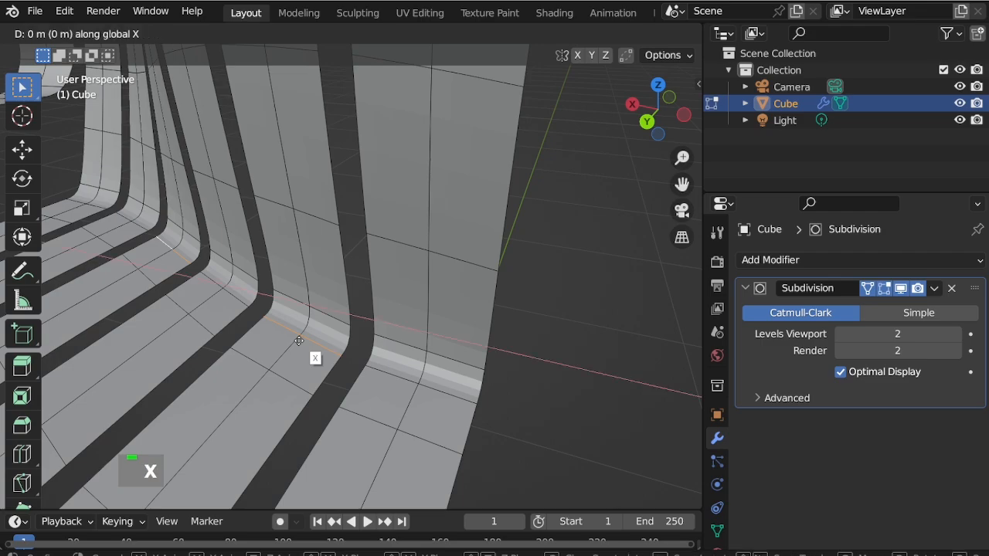
{"action": "key", "text": "y"}
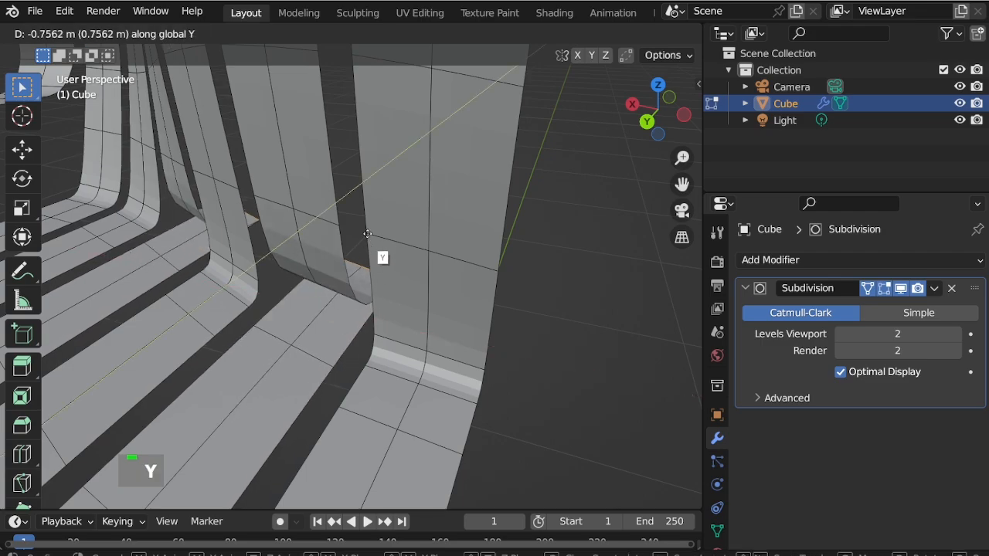
{"action": "left_click", "coordinate": [369, 228]}
Step: Select the floor edges at the wall foot of the outermost rib and move them outward about -0.63 m along Y
{"action": "middle_click_drag", "start_coordinate": [367, 230], "coordinate": [273, 336]}
{"action": "scroll", "coordinate": [249, 282], "scroll_direction": "down", "scroll_amount": 6}
{"action": "middle_click_drag", "start_coordinate": [249, 282], "coordinate": [341, 262]}
{"action": "scroll", "coordinate": [364, 360], "scroll_direction": "down", "scroll_amount": 2}
{"action": "scroll", "coordinate": [463, 318], "scroll_direction": "up", "scroll_amount": 2}
{"action": "scroll", "coordinate": [509, 335], "scroll_direction": "up", "scroll_amount": 3}
{"action": "middle_click_drag", "start_coordinate": [510, 335], "coordinate": [520, 342]}
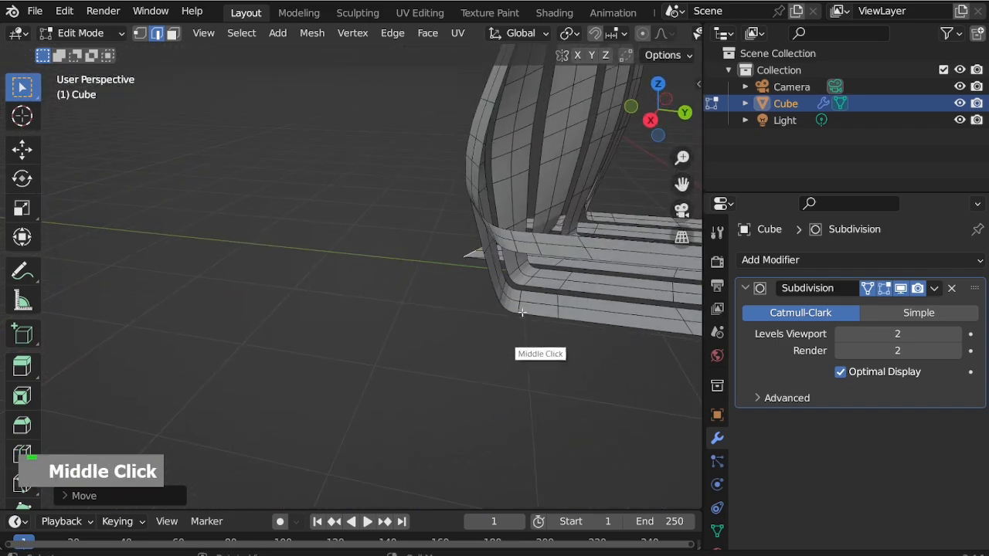
{"action": "scroll", "coordinate": [484, 305], "scroll_direction": "up", "scroll_amount": 2}
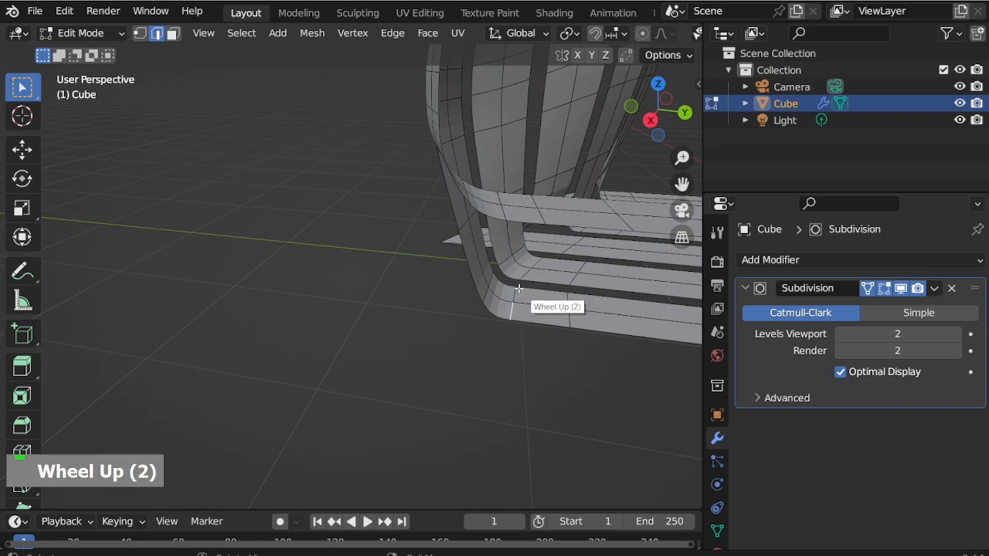
{"action": "left_click", "coordinate": [515, 312], "text": "shift"}
{"action": "left_click", "coordinate": [511, 325], "text": "shift"}
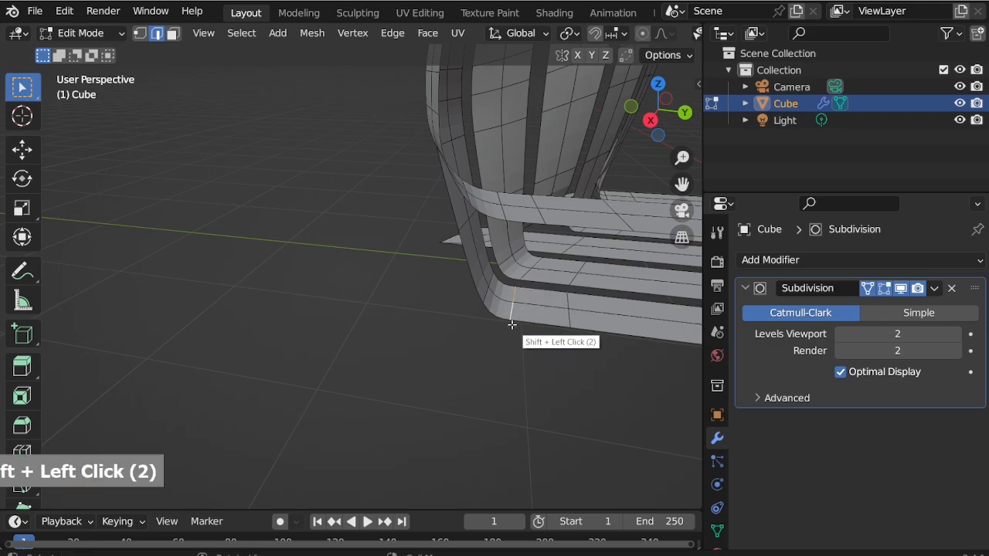
{"action": "key", "text": "g"}
{"action": "key", "text": "y"}
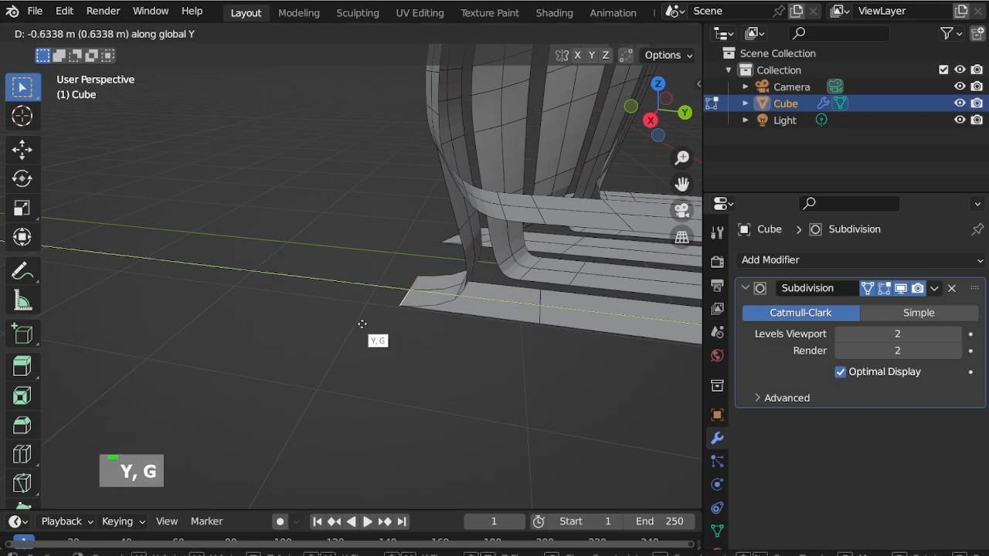
{"action": "left_click", "coordinate": [361, 324]}
Step: Move the outermost rib's extended foot edges farther outward along Y to line up with the other extended ribs
{"action": "middle_click_drag", "start_coordinate": [362, 323], "coordinate": [592, 320]}
{"action": "scroll", "coordinate": [525, 342], "scroll_direction": "down", "scroll_amount": 6}
{"action": "middle_click_drag", "start_coordinate": [525, 342], "coordinate": [503, 325]}
{"action": "scroll", "coordinate": [503, 325], "scroll_direction": "down", "scroll_amount": 2}
{"action": "scroll", "coordinate": [415, 326], "scroll_direction": "up", "scroll_amount": 3}
{"action": "key", "text": "g"}
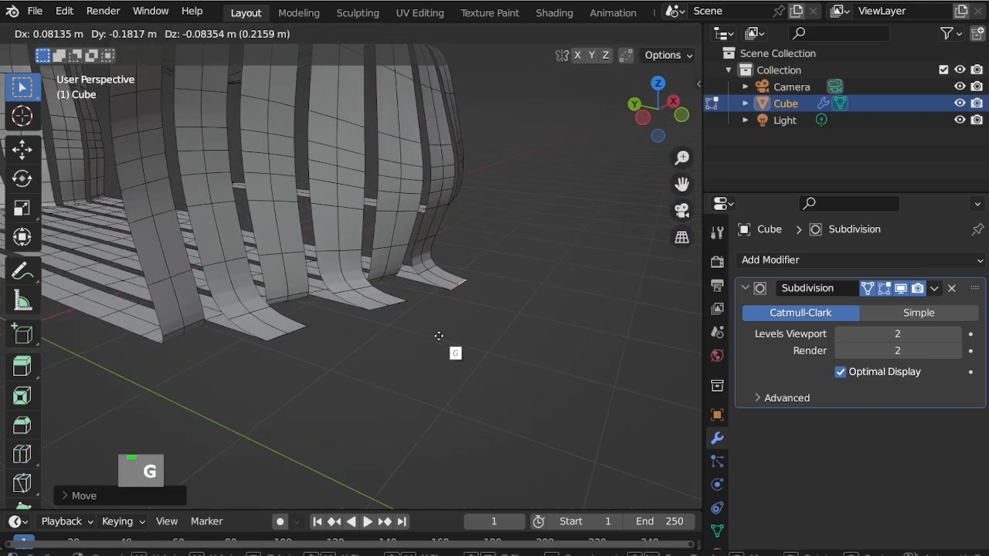
{"action": "key", "text": "y"}
{"action": "left_click", "coordinate": [482, 348]}
Step: Select the lower corner edges where the wall meets the floor on alternate ribs at the positive Y end
{"action": "middle_click_drag", "start_coordinate": [483, 348], "coordinate": [525, 327]}
{"action": "scroll", "coordinate": [452, 323], "scroll_direction": "up", "scroll_amount": 5}
{"action": "scroll", "coordinate": [452, 322], "scroll_direction": "up", "scroll_amount": 1}
{"action": "scroll", "coordinate": [348, 347], "scroll_direction": "down", "scroll_amount": 3}
{"action": "middle_click_drag", "start_coordinate": [348, 347], "coordinate": [611, 314]}
{"action": "scroll", "coordinate": [552, 316], "scroll_direction": "up", "scroll_amount": 5}
{"action": "scroll", "coordinate": [605, 317], "scroll_direction": "down", "scroll_amount": 3}
{"action": "scroll", "coordinate": [611, 314], "scroll_direction": "up", "scroll_amount": 3}
{"action": "scroll", "coordinate": [463, 317], "scroll_direction": "up", "scroll_amount": 1}
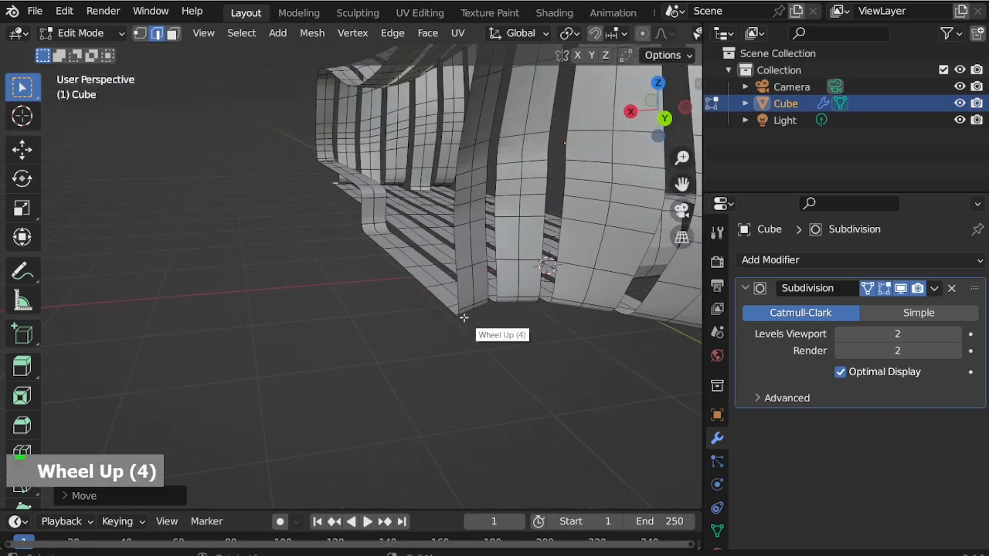
{"action": "middle_click_drag", "start_coordinate": [475, 313], "coordinate": [508, 242]}
{"action": "scroll", "coordinate": [467, 334], "scroll_direction": "up", "scroll_amount": 2}
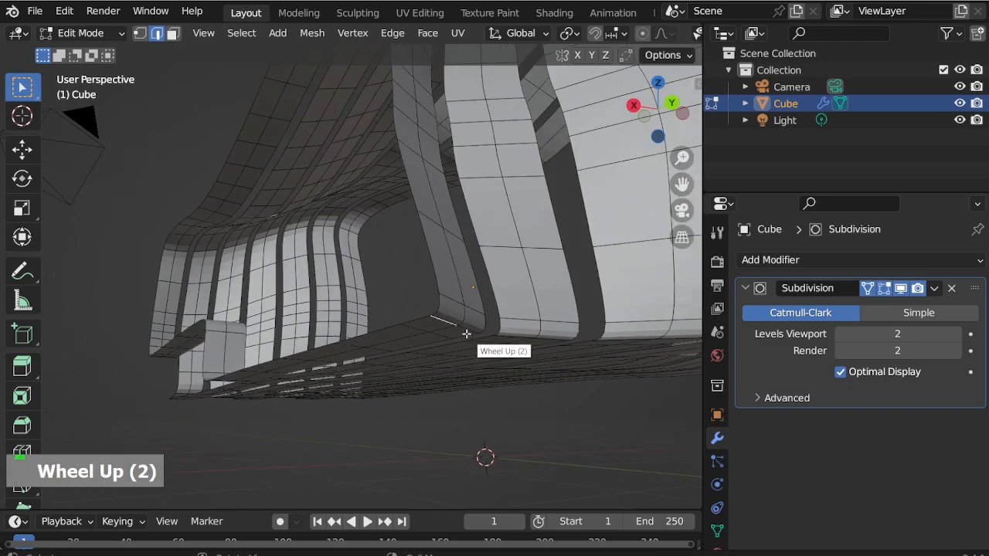
{"action": "left_click", "coordinate": [452, 331], "text": "shift"}
{"action": "middle_click_drag", "start_coordinate": [452, 331], "coordinate": [606, 313]}
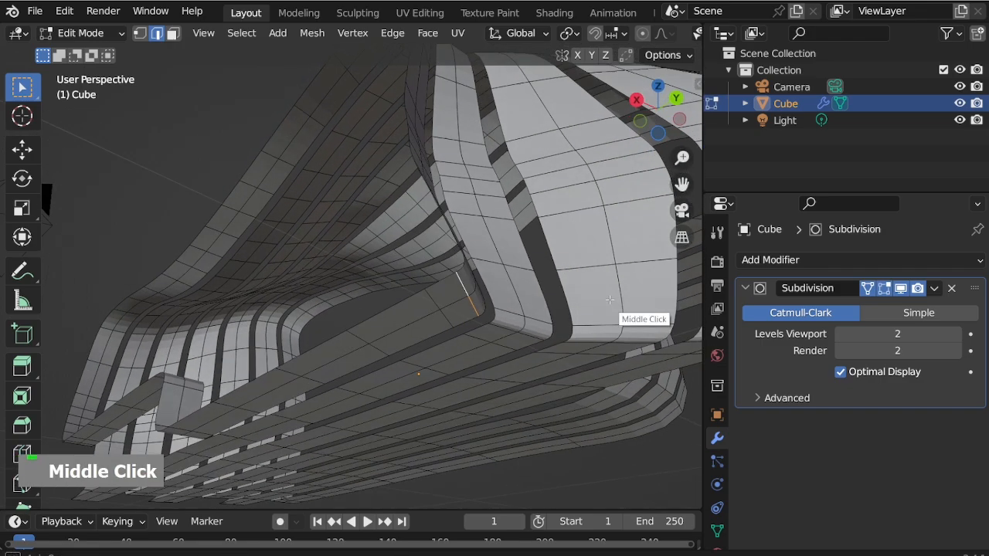
{"action": "scroll", "coordinate": [581, 352], "scroll_direction": "up", "scroll_amount": 2}
{"action": "left_click", "coordinate": [579, 345], "text": "shift"}
{"action": "scroll", "coordinate": [453, 370], "scroll_direction": "down", "scroll_amount": 4}
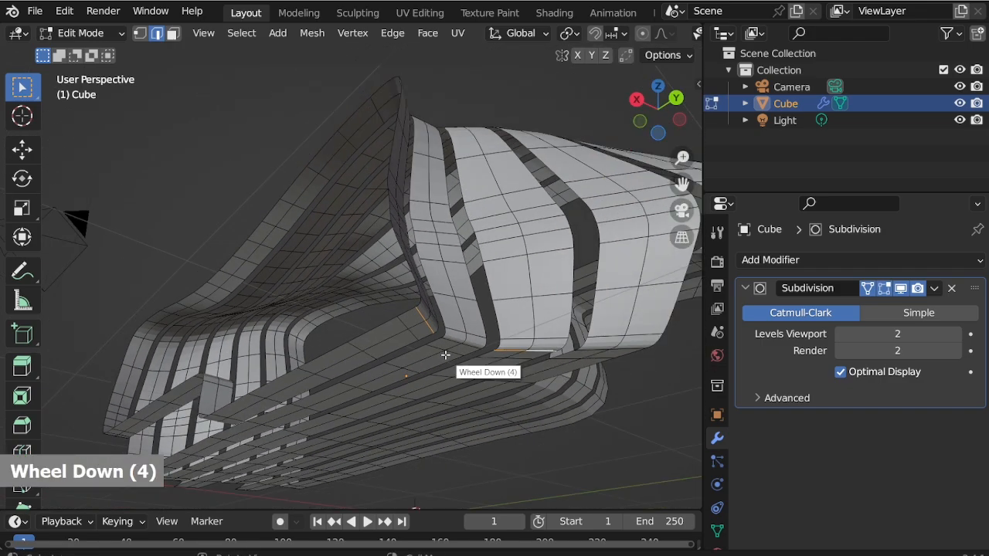
{"action": "scroll", "coordinate": [609, 375], "scroll_direction": "up", "scroll_amount": 1}
{"action": "middle_click_drag", "start_coordinate": [609, 375], "coordinate": [556, 369]}
{"action": "scroll", "coordinate": [654, 382], "scroll_direction": "up", "scroll_amount": 3}
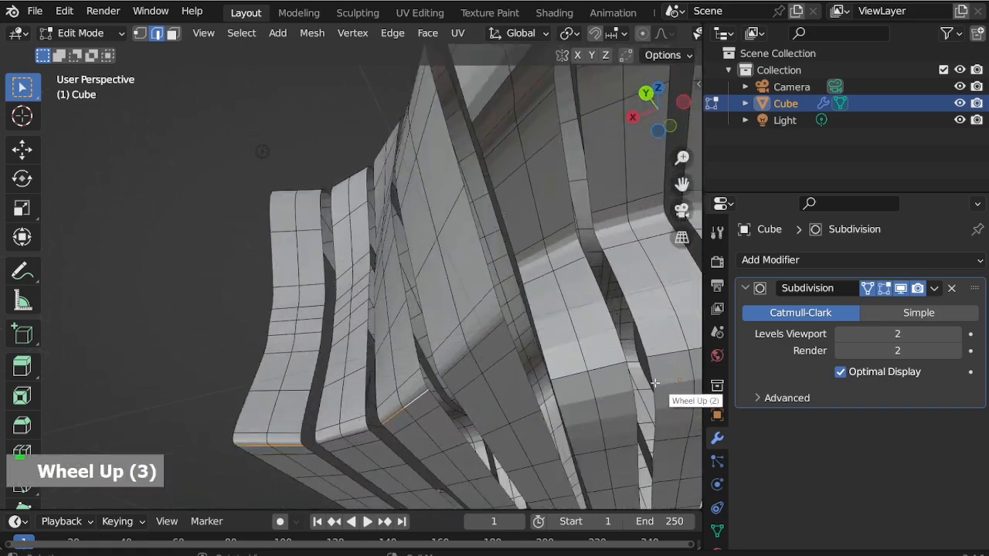
Step: Add a loop cut close to the lower wall bend on each of the three raised-step ribs at the positive Y end
{"action": "left_click", "coordinate": [575, 399]}
{"action": "left_click", "coordinate": [503, 404]}
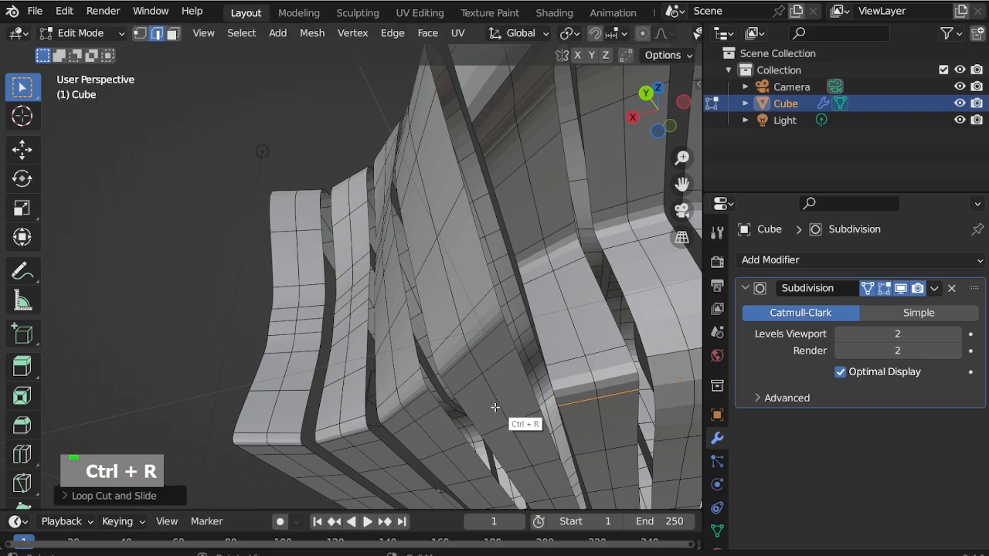
{"action": "scroll", "coordinate": [622, 400], "scroll_direction": "down", "scroll_amount": 3}
{"action": "key", "text": "ctrl+r"}
{"action": "left_click", "coordinate": [620, 401]}
{"action": "left_click", "coordinate": [680, 405]}
{"action": "key", "text": "ctrl+r"}
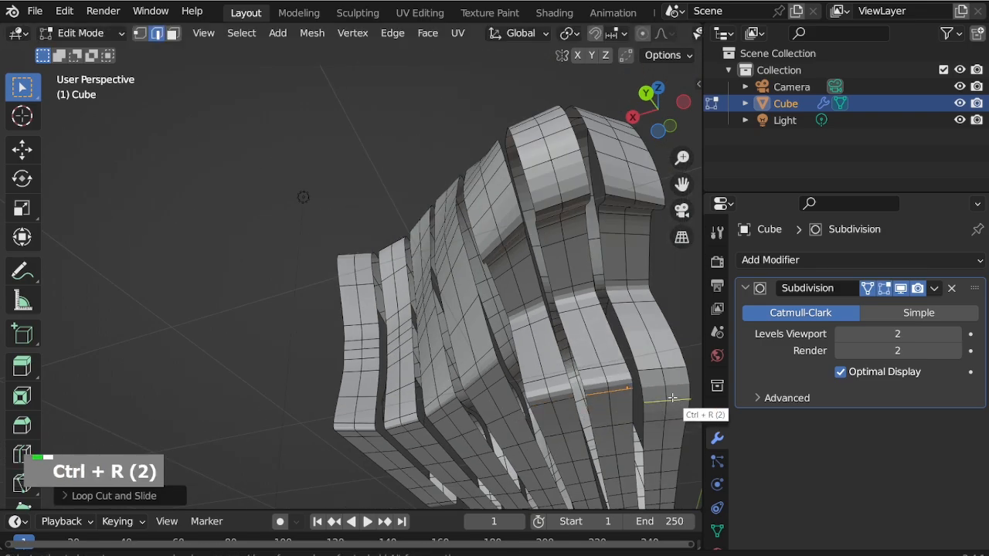
{"action": "left_click", "coordinate": [671, 378]}
{"action": "left_click", "coordinate": [670, 371]}
Step: Select the floor edges at the wall foot of every other rib along the positive Y end
{"action": "scroll", "coordinate": [608, 388], "scroll_direction": "up", "scroll_amount": 2}
{"action": "left_click", "coordinate": [568, 403], "text": "shift"}
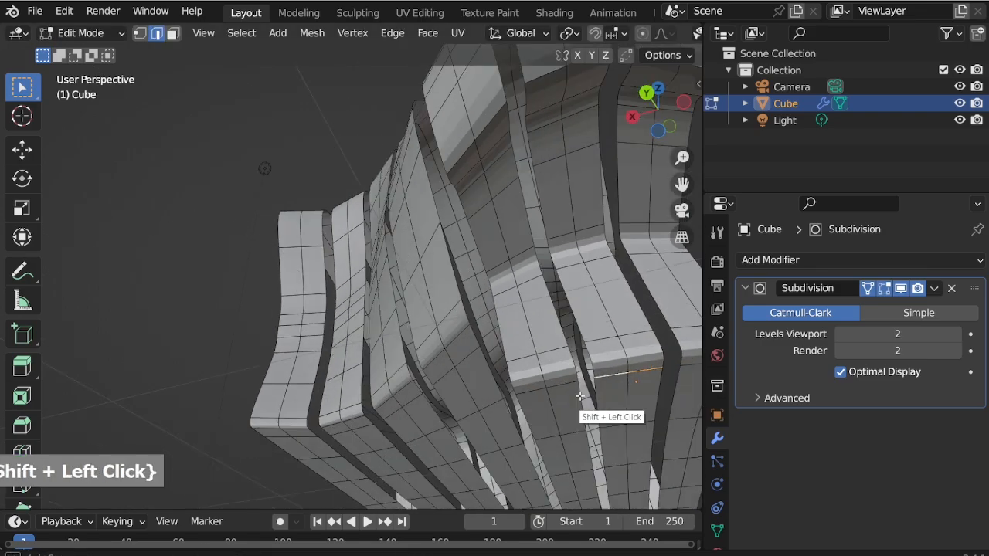
{"action": "scroll", "coordinate": [556, 432], "scroll_direction": "down", "scroll_amount": 7}
{"action": "scroll", "coordinate": [572, 390], "scroll_direction": "up", "scroll_amount": 7}
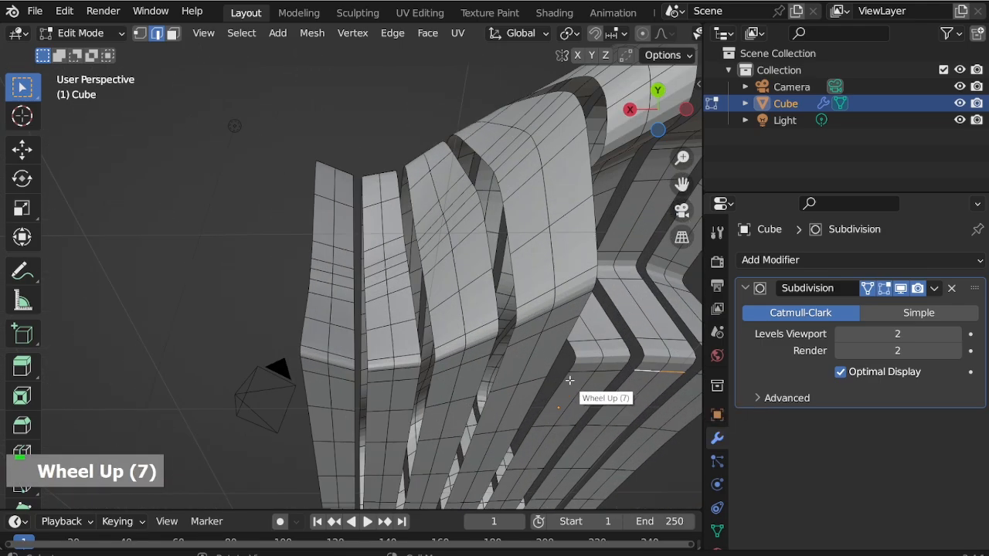
{"action": "left_click", "coordinate": [541, 313], "text": "shift"}
{"action": "left_click", "coordinate": [516, 324], "text": "shift"}
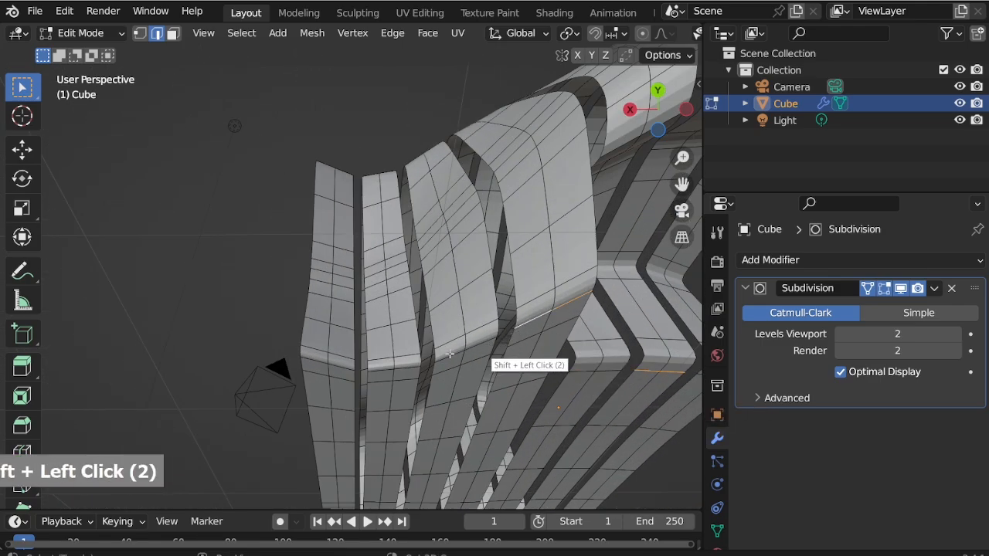
{"action": "middle_click_drag", "start_coordinate": [378, 379], "coordinate": [407, 405]}
{"action": "left_click", "coordinate": [477, 365], "text": "shift"}
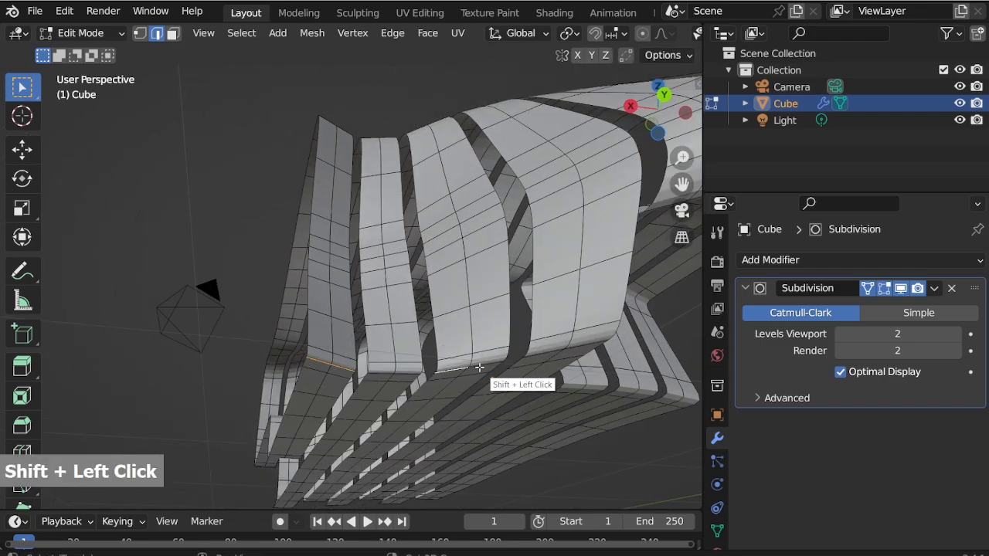
{"action": "scroll", "coordinate": [463, 375], "scroll_direction": "up", "scroll_amount": 2}
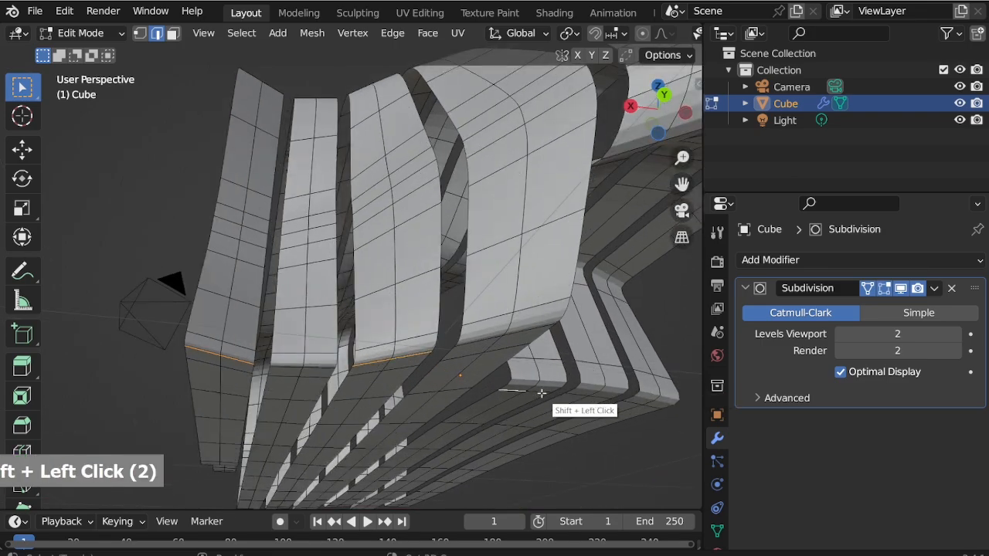
{"action": "scroll", "coordinate": [541, 393], "scroll_direction": "down", "scroll_amount": 1}
{"action": "scroll", "coordinate": [579, 398], "scroll_direction": "up", "scroll_amount": 2}
{"action": "left_click", "coordinate": [610, 393], "text": "shift"}
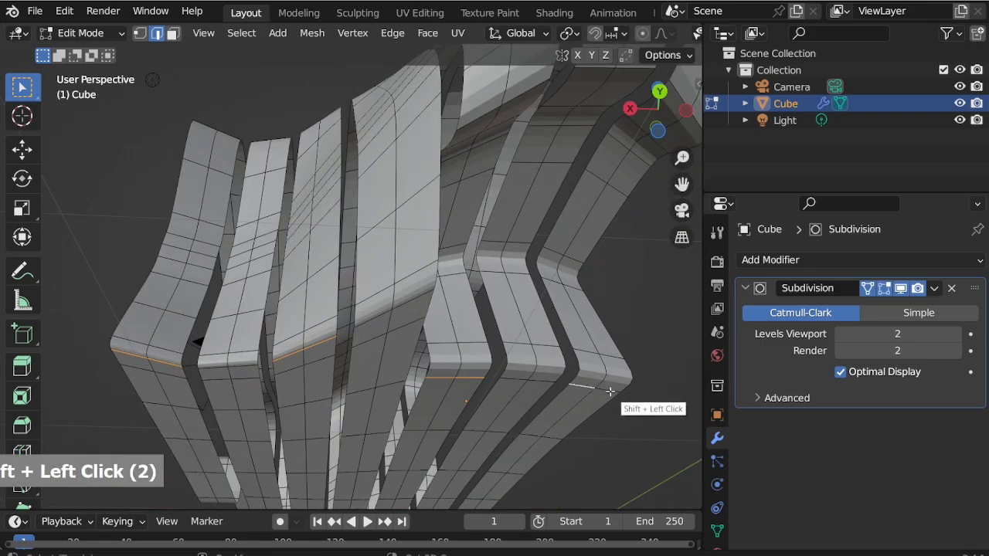
Step: Move the selected foot edges outward about 0.62 m along the global Y axis
{"action": "middle_click_drag", "start_coordinate": [609, 393], "coordinate": [503, 388]}
{"action": "scroll", "coordinate": [546, 419], "scroll_direction": "down", "scroll_amount": 2}
{"action": "middle_click_drag", "start_coordinate": [545, 420], "coordinate": [474, 412]}
{"action": "key", "text": "g"}
{"action": "key", "text": "y"}
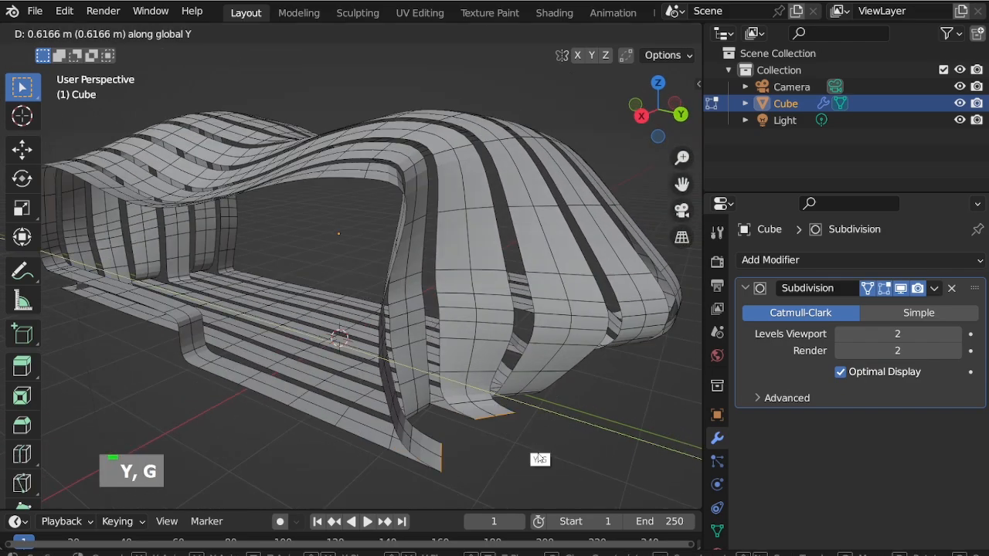
{"action": "left_click", "coordinate": [536, 466]}
{"action": "middle_click_drag", "start_coordinate": [537, 466], "coordinate": [525, 404]}
{"action": "scroll", "coordinate": [545, 373], "scroll_direction": "down", "scroll_amount": 2}
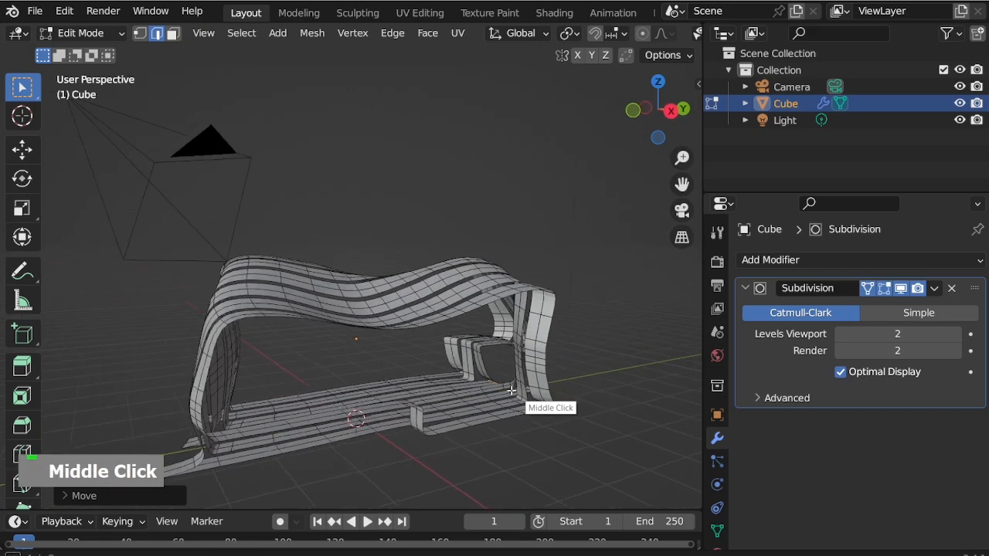
Step: Return to Object Mode, clear the selection and view the ribs through the scene camera
{"action": "scroll", "coordinate": [578, 360], "scroll_direction": "down", "scroll_amount": 3}
{"action": "scroll", "coordinate": [448, 422], "scroll_direction": "up", "scroll_amount": 2}
{"action": "middle_click_drag", "start_coordinate": [448, 422], "coordinate": [443, 413]}
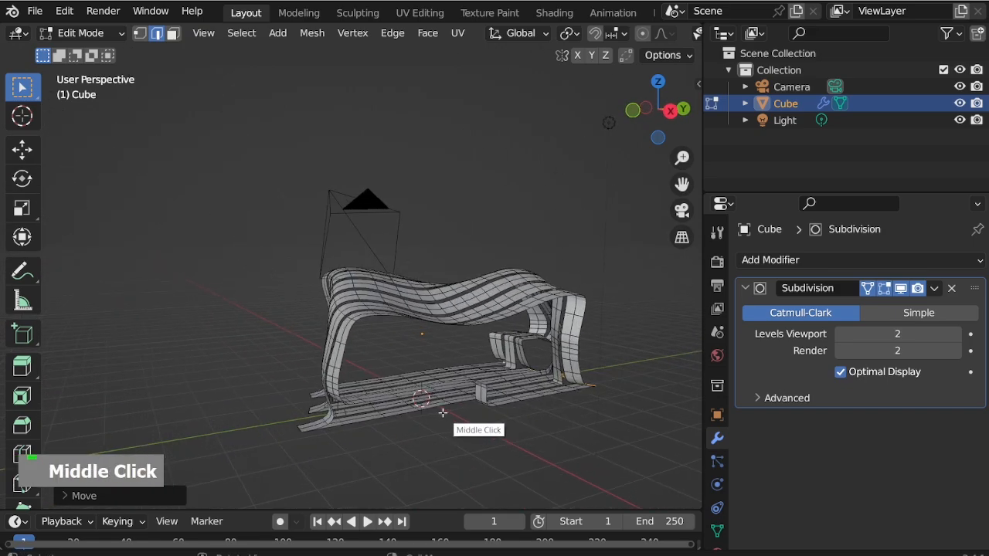
{"action": "key", "text": "ctrl+Tab"}
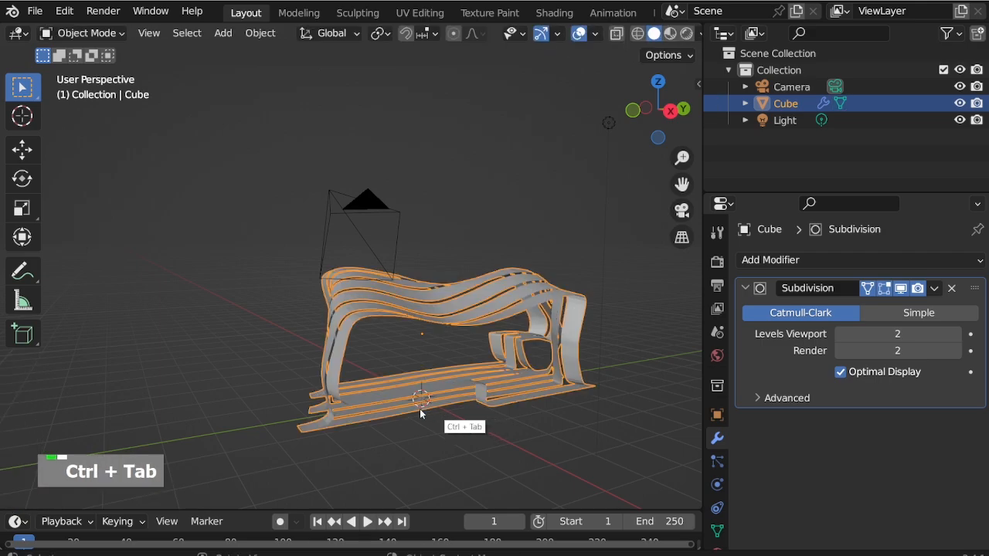
{"action": "scroll", "coordinate": [414, 410], "scroll_direction": "up", "scroll_amount": 2}
{"action": "middle_click_drag", "start_coordinate": [414, 410], "coordinate": [464, 429]}
{"action": "left_click", "coordinate": [436, 436]}
{"action": "key", "text": "KP_0"}
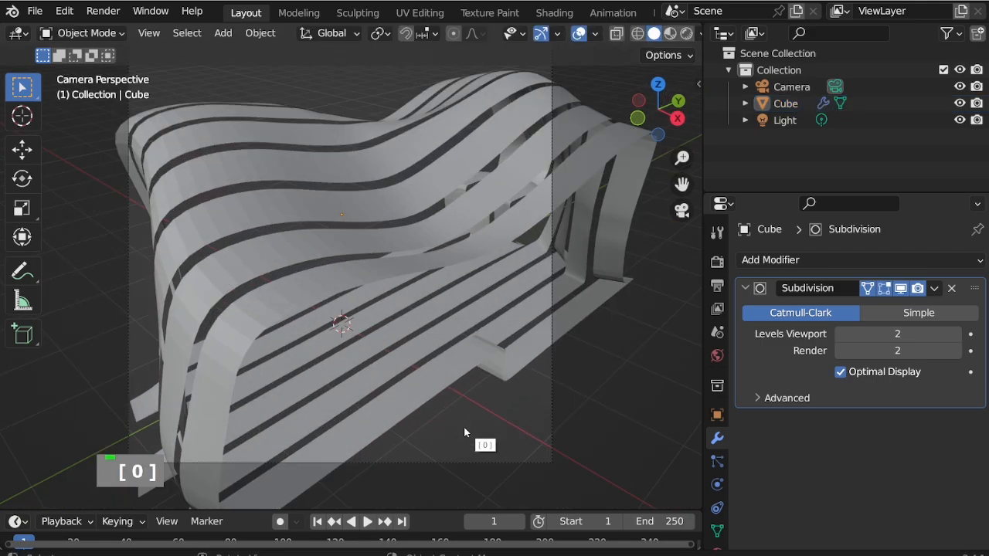
Step: Select the camera and pull it back along its local Z axis until the whole structure fits the frame
{"action": "left_click", "coordinate": [551, 446]}
{"action": "key", "text": "g"}
{"action": "middle_click", "coordinate": [549, 442]}
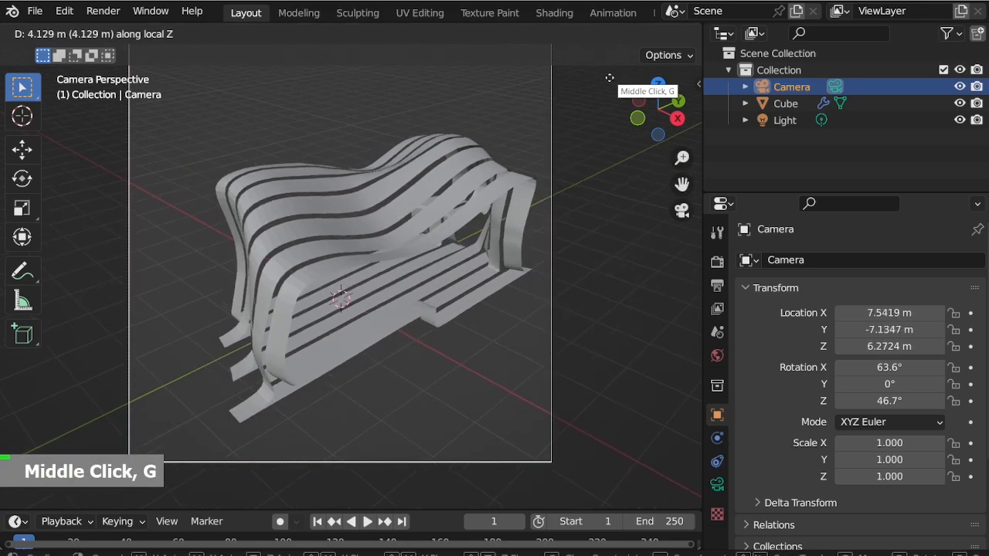
{"action": "left_click", "coordinate": [586, 91]}
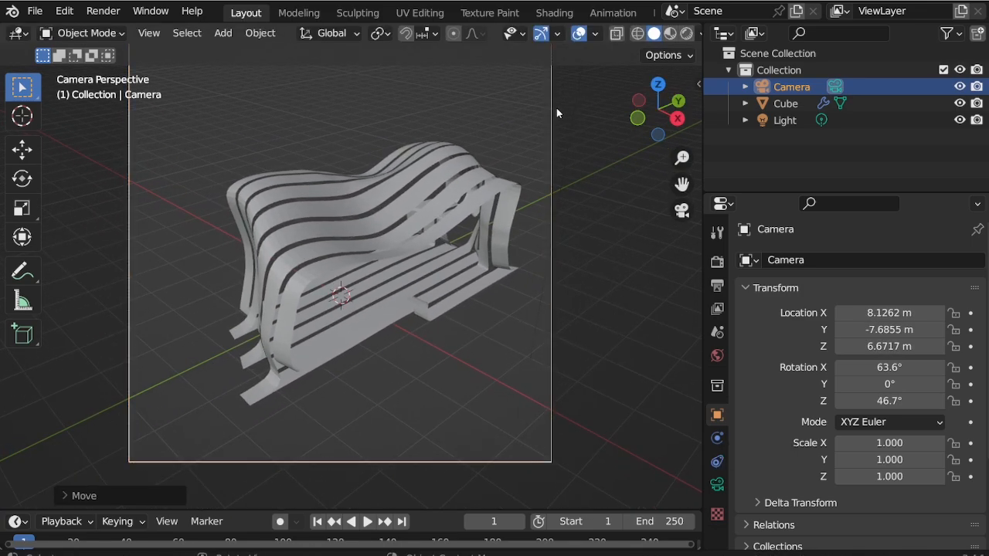
Step: Align the camera to a lower perspective view facing the open side of the rib structure
{"action": "middle_click_drag", "start_coordinate": [347, 323], "coordinate": [353, 325]}
{"action": "scroll", "coordinate": [352, 313], "scroll_direction": "up", "scroll_amount": 2}
{"action": "middle_click_drag", "start_coordinate": [285, 368], "coordinate": [289, 391]}
{"action": "scroll", "coordinate": [322, 389], "scroll_direction": "up", "scroll_amount": 1}
{"action": "scroll", "coordinate": [335, 380], "scroll_direction": "down", "scroll_amount": 1}
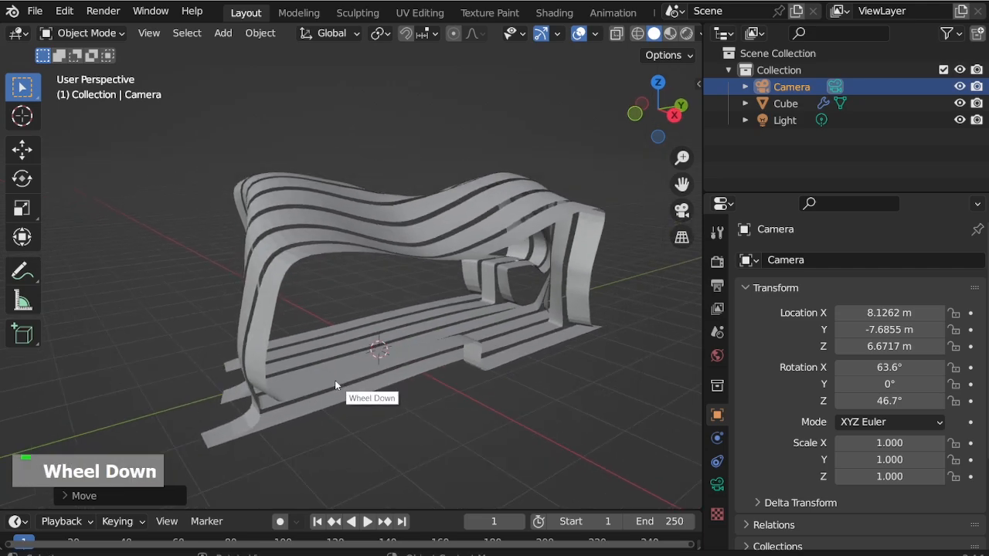
{"action": "key", "text": "ctrl+alt+KP_0"}
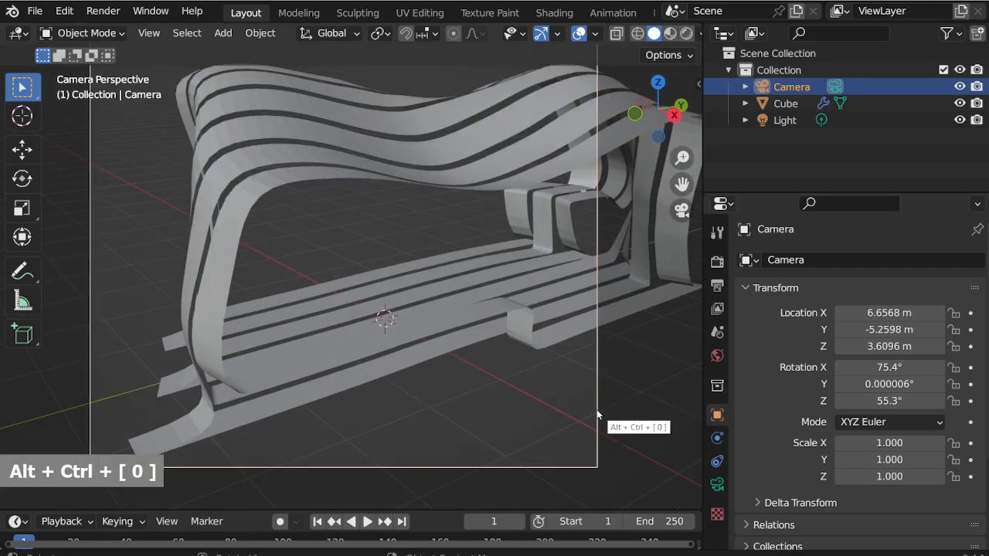
Step: Pull the camera back along its local Z and shift it to about X 8.69, Y -5.73, Z 4.32 m, centring the structure
{"action": "key", "text": "g"}
{"action": "middle_click", "coordinate": [568, 404]}
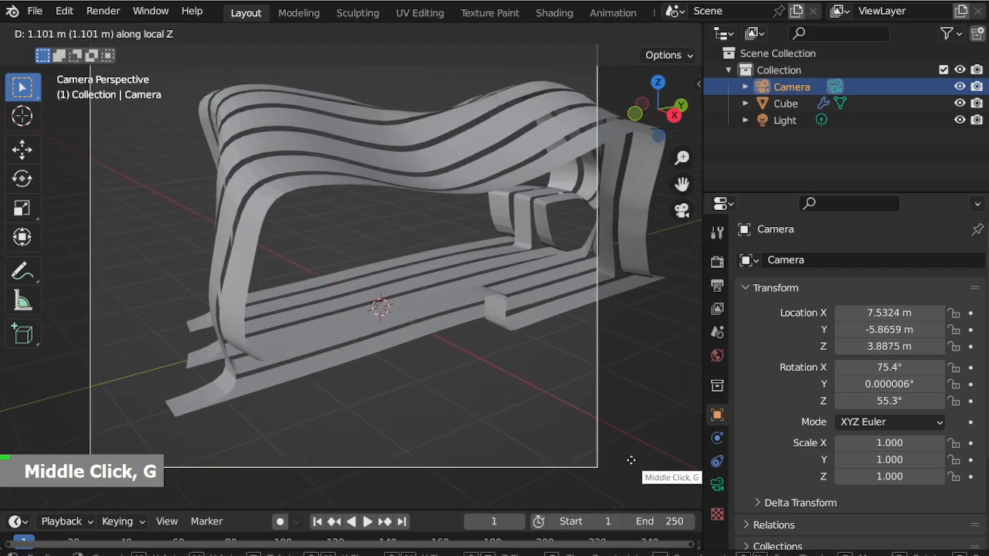
{"action": "left_click", "coordinate": [631, 461]}
{"action": "key", "text": "g"}
{"action": "left_click", "coordinate": [599, 420]}
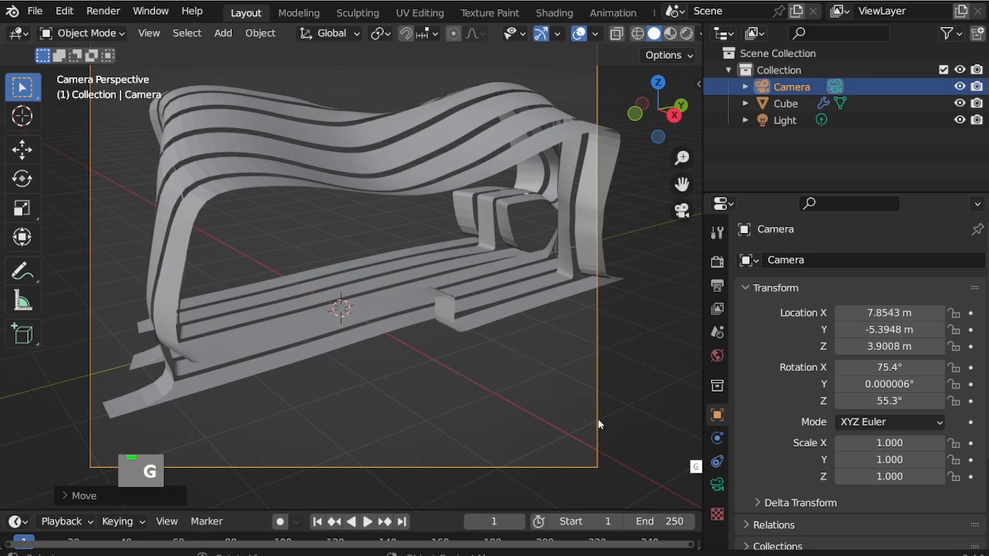
{"action": "key", "text": "g"}
{"action": "middle_click", "coordinate": [470, 339]}
{"action": "left_click", "coordinate": [512, 390]}
{"action": "key", "text": "g"}
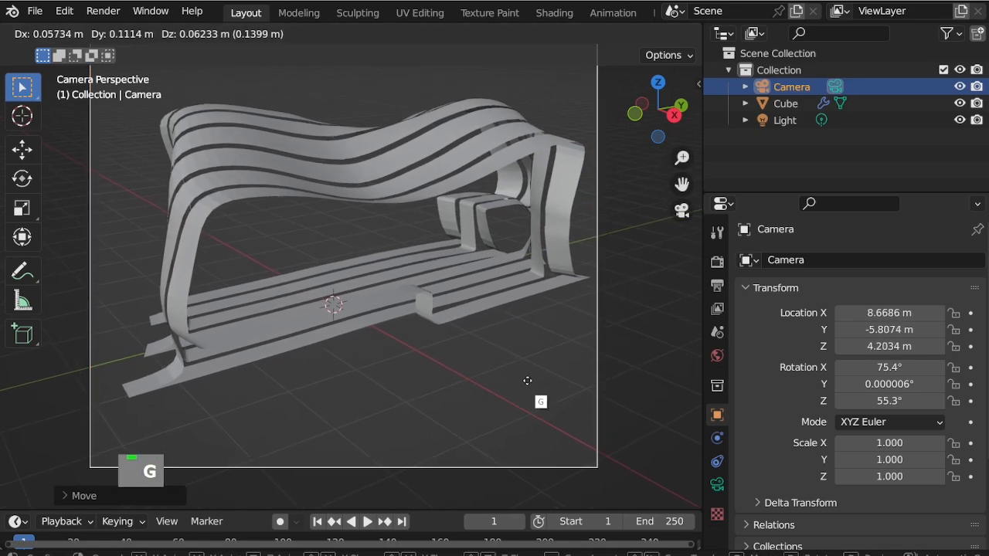
{"action": "scroll", "coordinate": [363, 247], "scroll_direction": "down", "scroll_amount": 1}
{"action": "scroll", "coordinate": [314, 238], "scroll_direction": "up", "scroll_amount": 1}
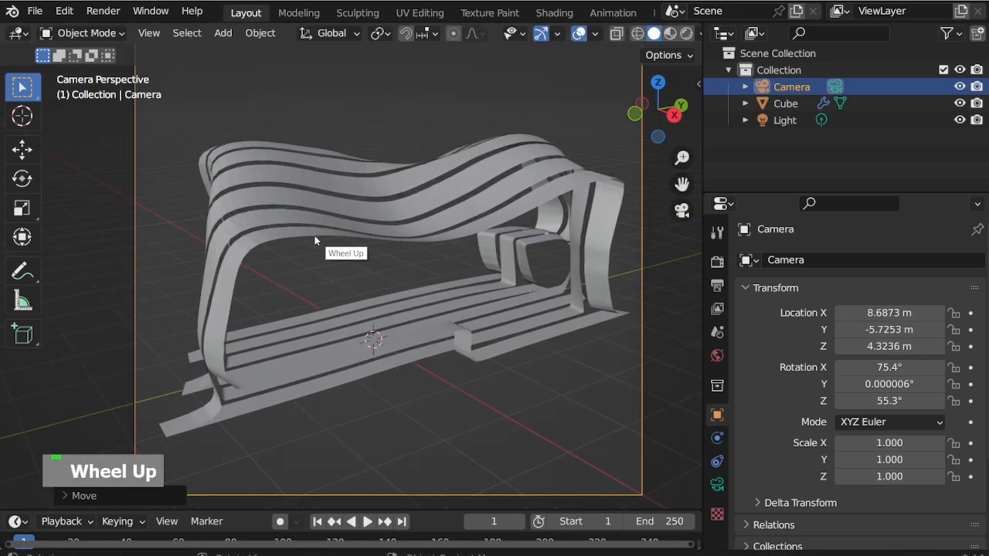
Step: Select the rib structure and apply Shade Smooth to it
{"action": "middle_click_drag", "start_coordinate": [353, 319], "coordinate": [467, 385]}
{"action": "scroll", "coordinate": [284, 346], "scroll_direction": "up", "scroll_amount": 3}
{"action": "right_click", "coordinate": [230, 203]}
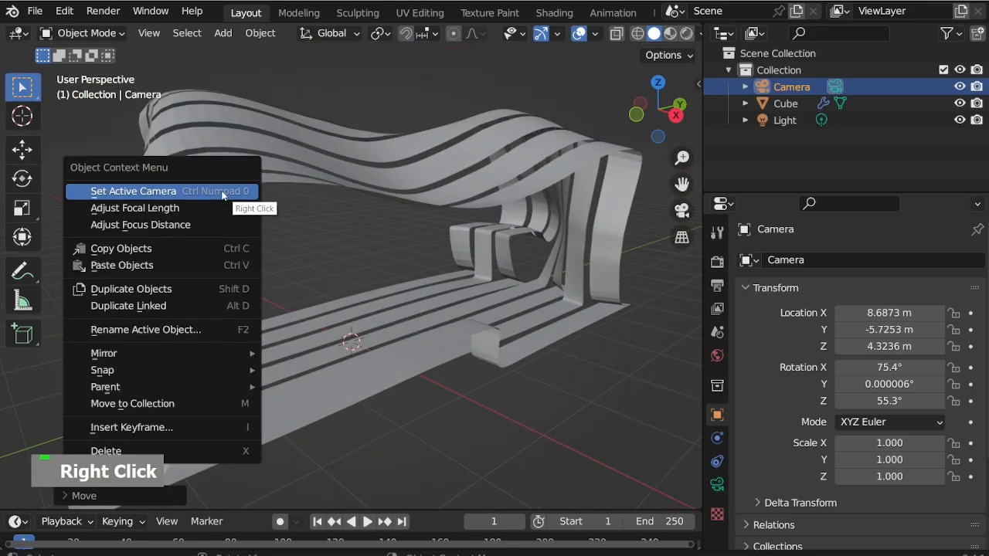
{"action": "right_click", "coordinate": [307, 162]}
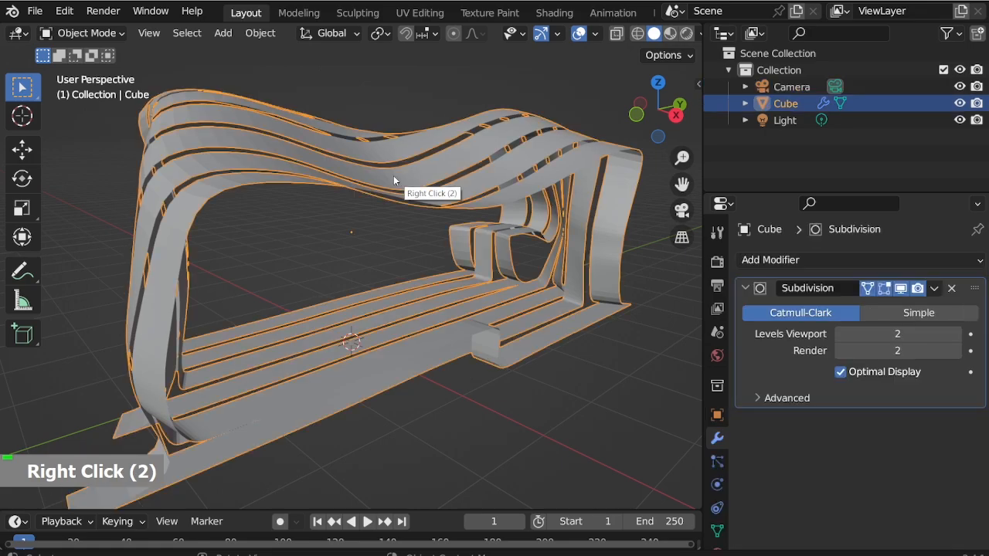
{"action": "right_click", "coordinate": [393, 175]}
{"action": "mouse_move", "coordinate": [360, 235]}
{"action": "left_click", "coordinate": [310, 176]}
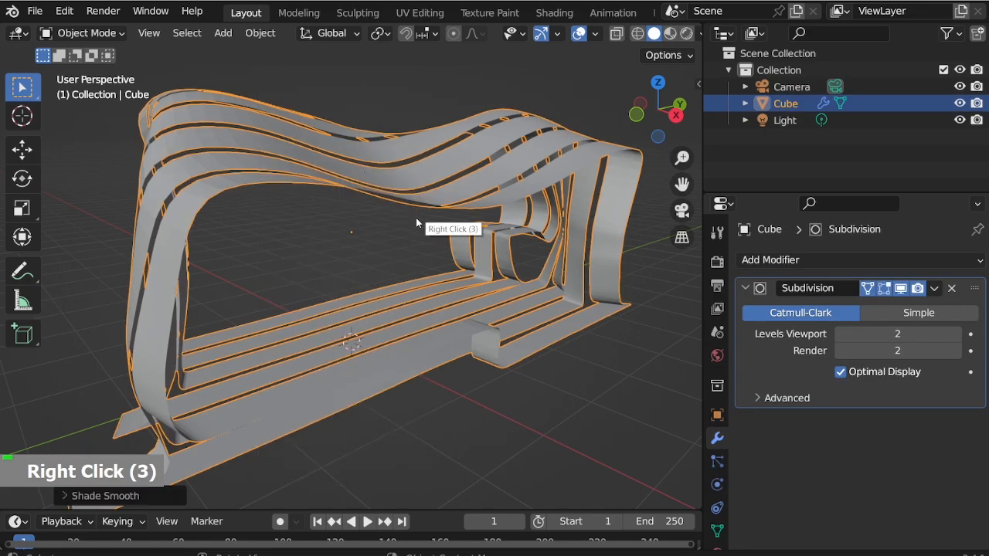
Step: Enter Edit Mode on the rib structure and switch to face selection at its outward-extended foot
{"action": "mouse_move", "coordinate": [415, 217]}
{"action": "middle_mouse_down"}
{"action": "mouse_move", "coordinate": [669, 409]}
{"action": "mouse_move", "coordinate": [70, 38]}
{"action": "middle_mouse_up"}
{"action": "left_click", "coordinate": [73, 33]}
{"action": "left_click", "coordinate": [85, 68]}
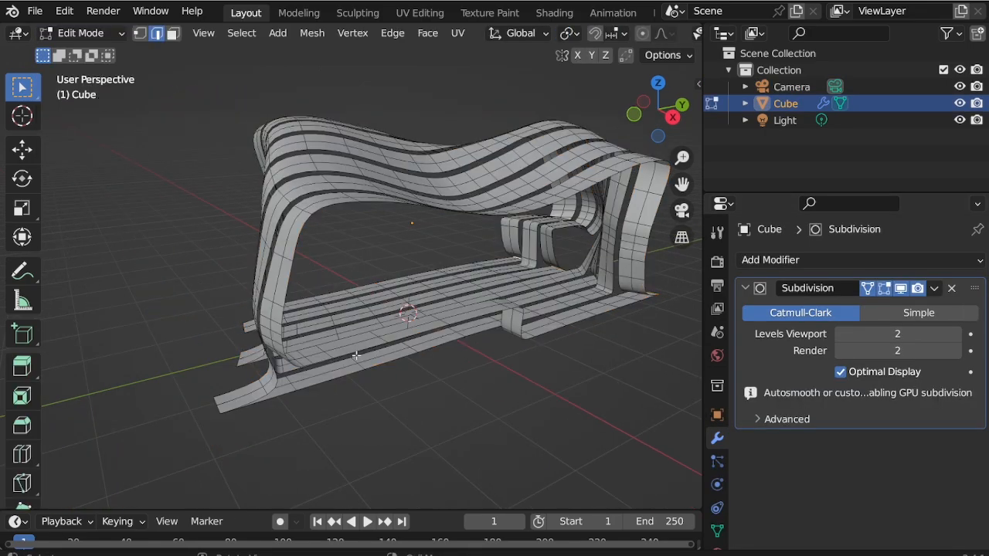
{"action": "scroll", "coordinate": [273, 412], "scroll_direction": "up", "scroll_amount": 3}
{"action": "middle_click_drag", "start_coordinate": [250, 409], "coordinate": [185, 397]}
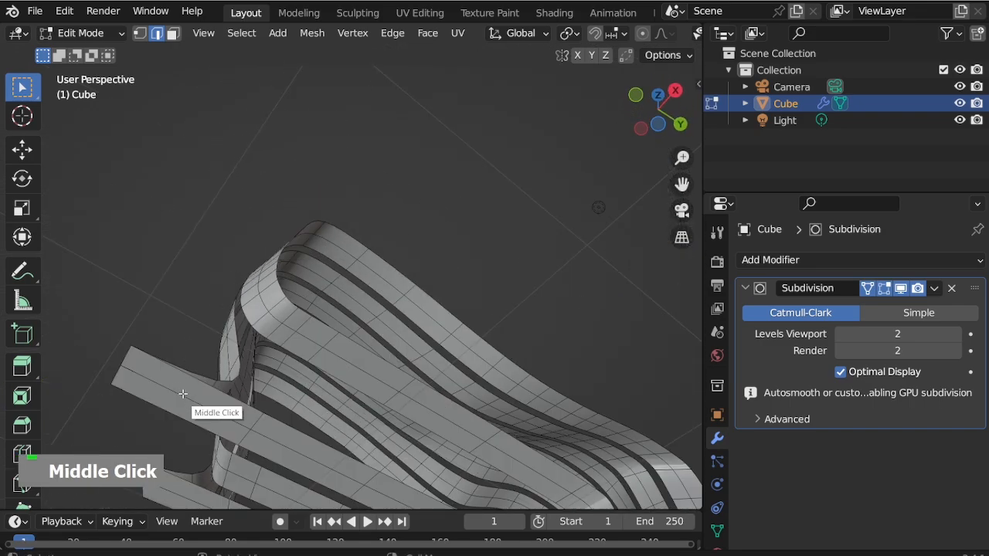
{"action": "key", "text": "3"}
Step: Select the run of floor faces from the outward foot along the strip just inside the front one and delete them
{"action": "left_click", "coordinate": [179, 406], "text": "shift"}
{"action": "scroll", "coordinate": [166, 355], "scroll_direction": "down", "scroll_amount": 3}
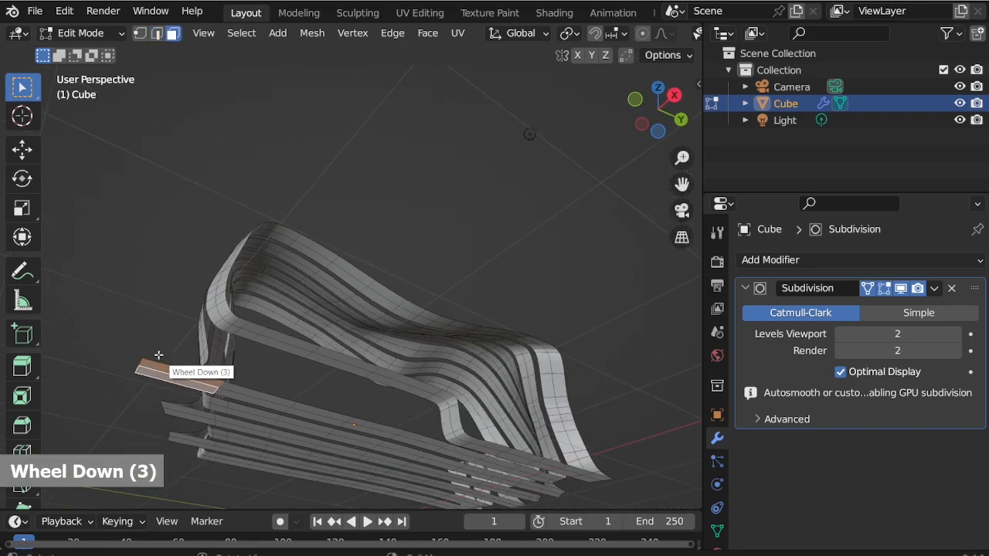
{"action": "scroll", "coordinate": [493, 446], "scroll_direction": "up", "scroll_amount": 4}
{"action": "middle_click_drag", "start_coordinate": [487, 448], "coordinate": [495, 454]}
{"action": "scroll", "coordinate": [498, 418], "scroll_direction": "up", "scroll_amount": 4}
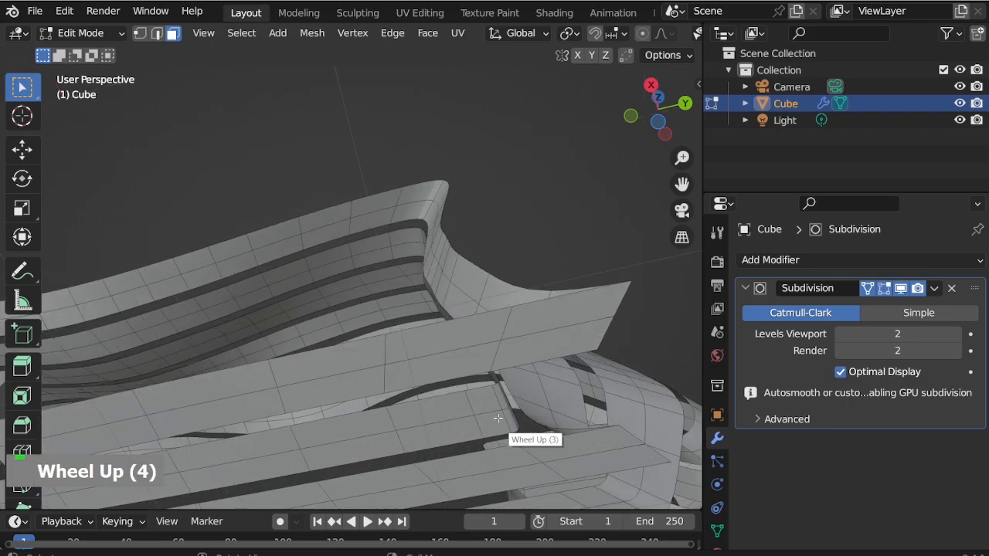
{"action": "middle_click_drag", "start_coordinate": [491, 403], "coordinate": [475, 408]}
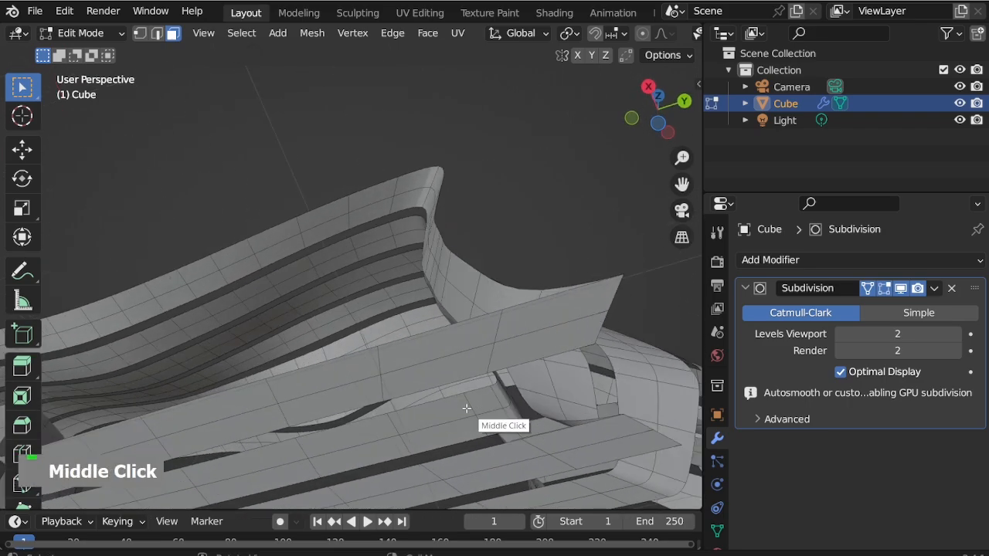
{"action": "scroll", "coordinate": [402, 426], "scroll_direction": "down", "scroll_amount": 3}
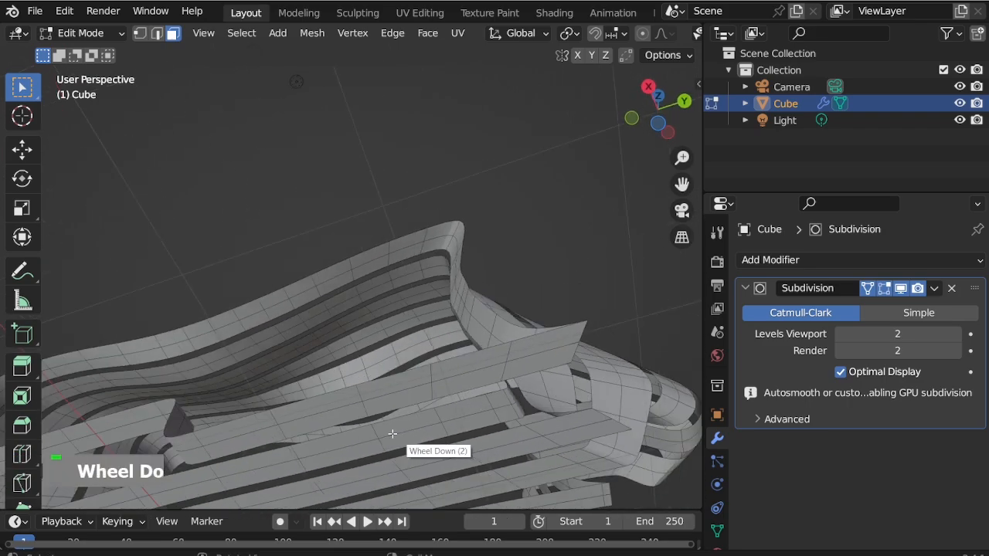
{"action": "scroll", "coordinate": [401, 426], "scroll_direction": "up", "scroll_amount": 2}
{"action": "left_click", "coordinate": [409, 435], "text": "ctrl"}
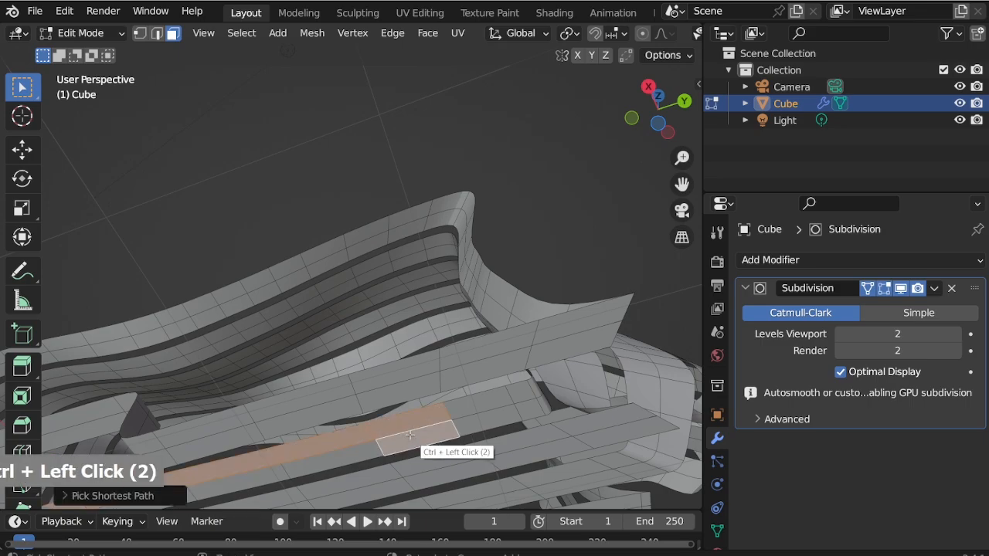
{"action": "scroll", "coordinate": [579, 394], "scroll_direction": "down", "scroll_amount": 3}
{"action": "scroll", "coordinate": [430, 450], "scroll_direction": "up", "scroll_amount": 3}
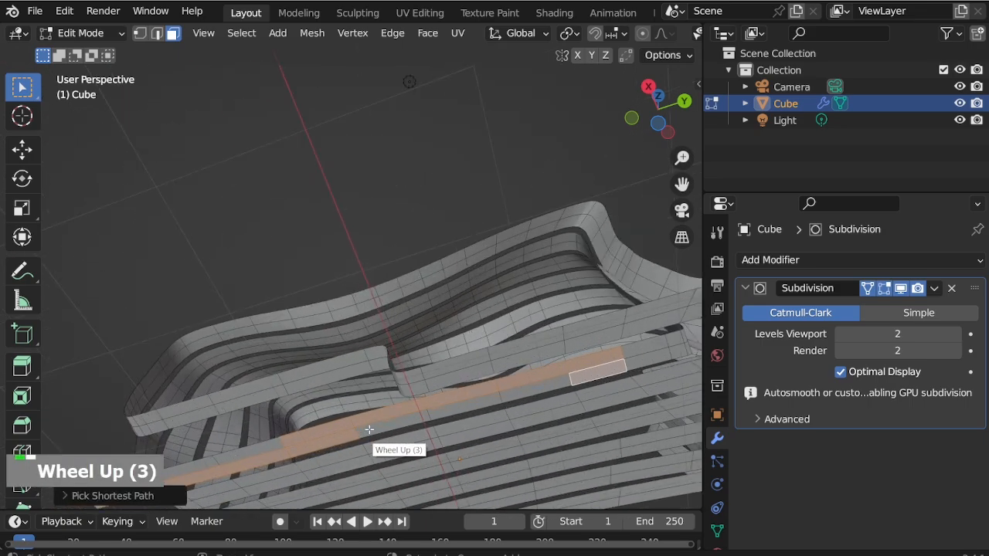
{"action": "scroll", "coordinate": [347, 434], "scroll_direction": "down", "scroll_amount": 2}
{"action": "scroll", "coordinate": [263, 456], "scroll_direction": "up", "scroll_amount": 2}
{"action": "left_click", "coordinate": [286, 435], "text": "shift"}
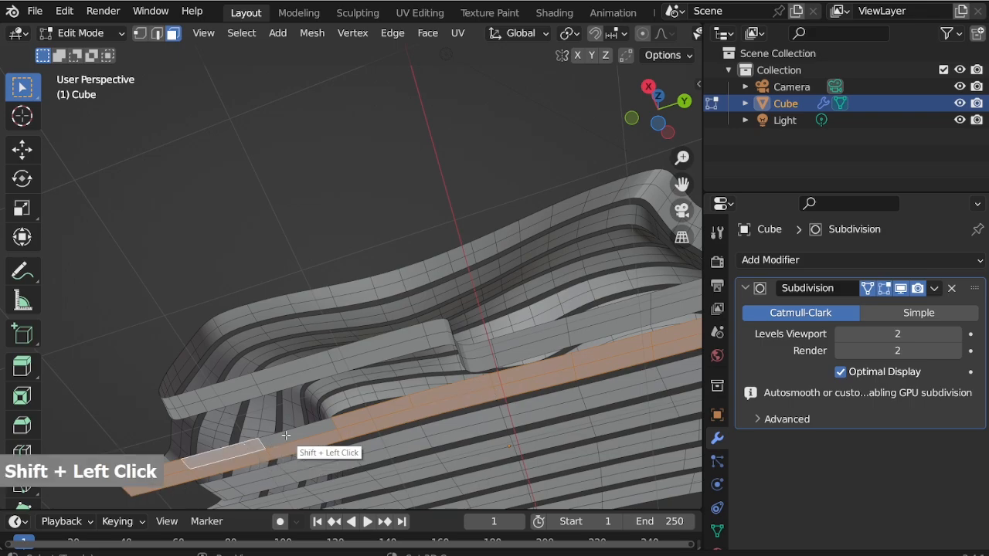
{"action": "left_click", "coordinate": [286, 435], "text": "shift"}
{"action": "key", "text": "x"}
{"action": "left_click", "coordinate": [299, 393]}
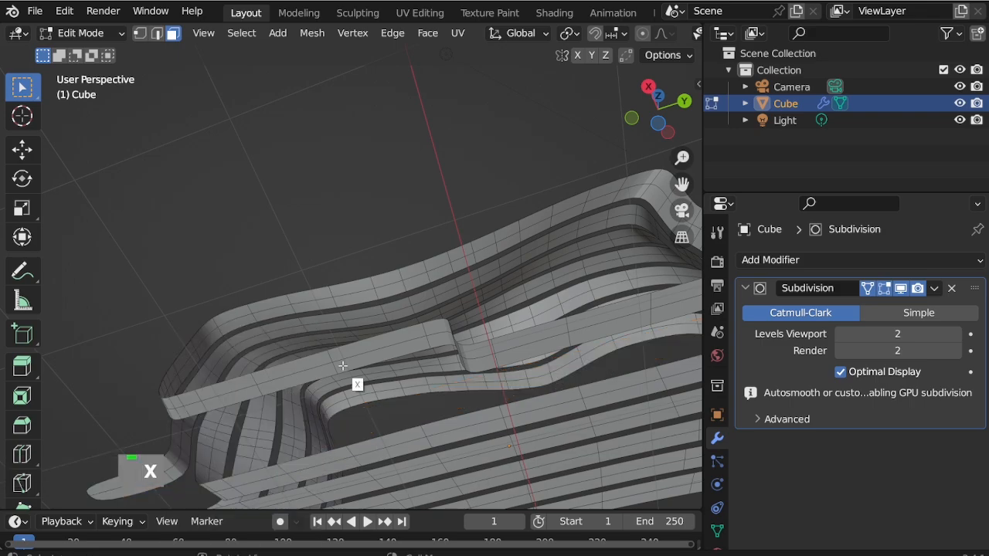
Step: Add a loop cut across the detached outward foot and slide it close to the foot's outer end
{"action": "middle_click_drag", "start_coordinate": [342, 365], "coordinate": [388, 335]}
{"action": "scroll", "coordinate": [505, 327], "scroll_direction": "down", "scroll_amount": 3}
{"action": "middle_click_drag", "start_coordinate": [505, 327], "coordinate": [408, 468]}
{"action": "scroll", "coordinate": [286, 422], "scroll_direction": "up", "scroll_amount": 3}
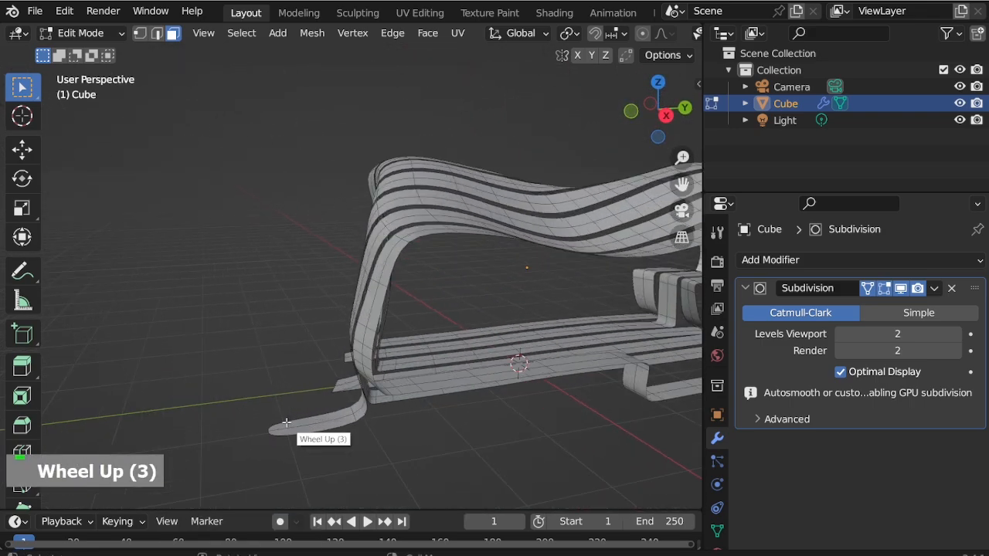
{"action": "scroll", "coordinate": [286, 423], "scroll_direction": "up", "scroll_amount": 1, "text": "ctrl"}
{"action": "key", "text": "ctrl+r"}
{"action": "left_click", "coordinate": [313, 439]}
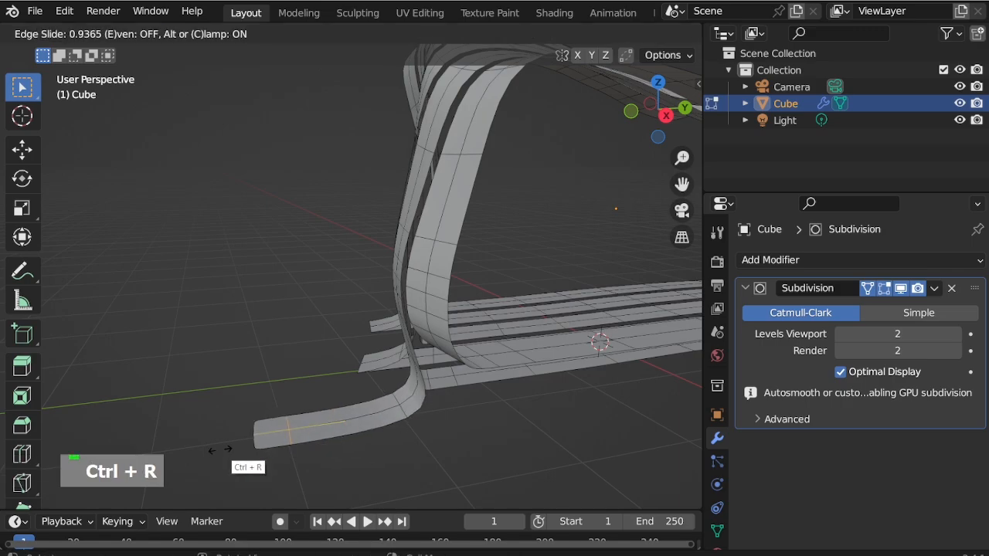
{"action": "left_click", "coordinate": [170, 448]}
Step: Move the edges at the foot's outer end along the global Y axis
{"action": "scroll", "coordinate": [185, 393], "scroll_direction": "down", "scroll_amount": 3}
{"action": "middle_click_drag", "start_coordinate": [185, 393], "coordinate": [265, 457]}
{"action": "scroll", "coordinate": [204, 434], "scroll_direction": "up", "scroll_amount": 4}
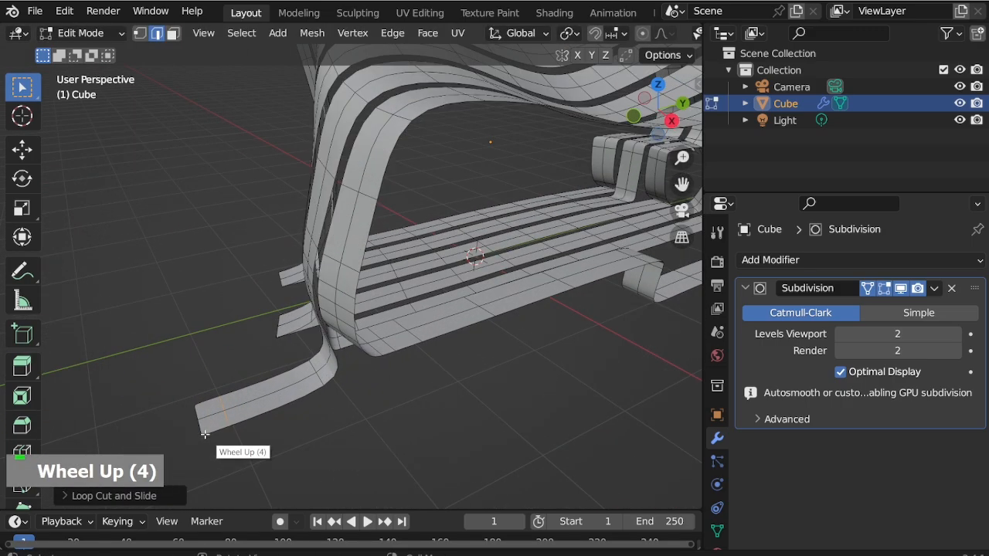
{"action": "left_click", "coordinate": [196, 410], "text": "shift"}
{"action": "key", "text": "g"}
{"action": "key", "text": "y"}
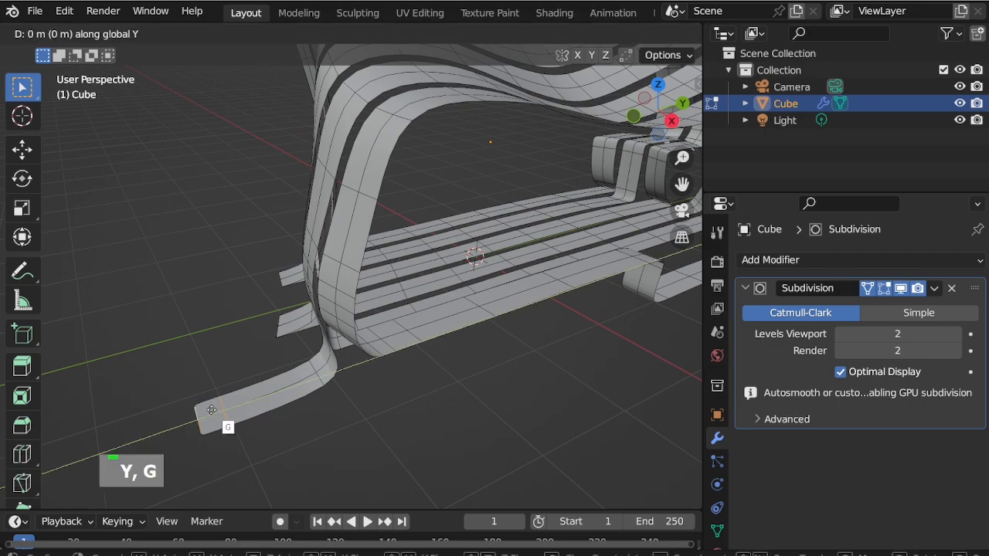
{"action": "left_click", "coordinate": [214, 391]}
Step: Try to delete the edges at the bend of the short floor stub on the opposite leg, and undo the deletion
{"action": "scroll", "coordinate": [578, 283], "scroll_direction": "down", "scroll_amount": 3}
{"action": "scroll", "coordinate": [587, 274], "scroll_direction": "up", "scroll_amount": 5}
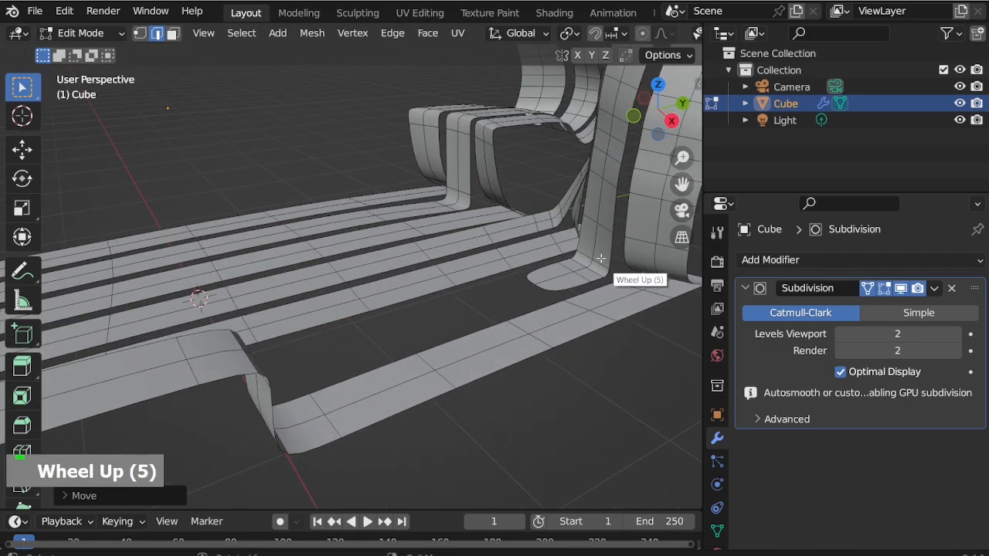
{"action": "middle_click_drag", "start_coordinate": [600, 268], "coordinate": [639, 263]}
{"action": "scroll", "coordinate": [574, 257], "scroll_direction": "up", "scroll_amount": 4}
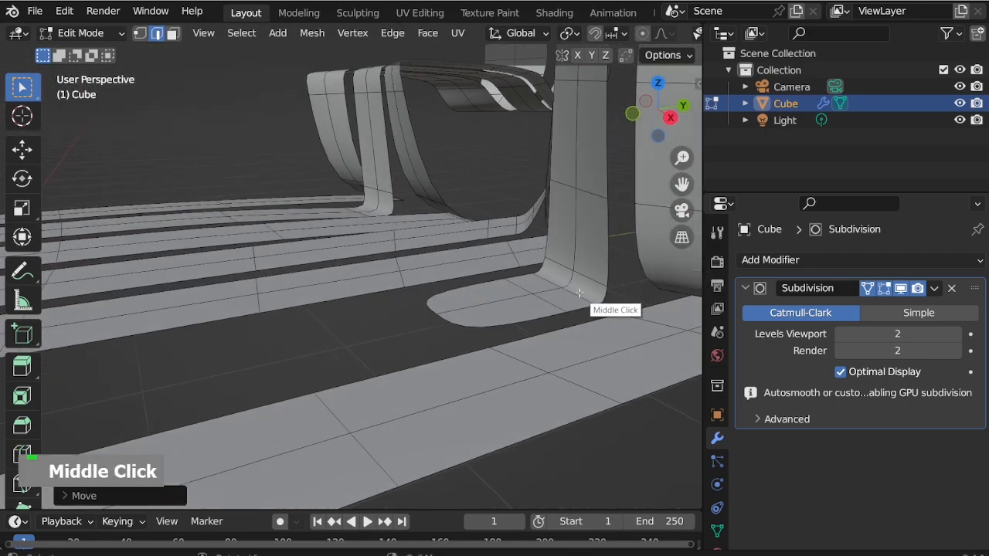
{"action": "left_click", "coordinate": [546, 279], "text": "shift"}
{"action": "key", "text": "shift"}
{"action": "key", "text": "shift"}
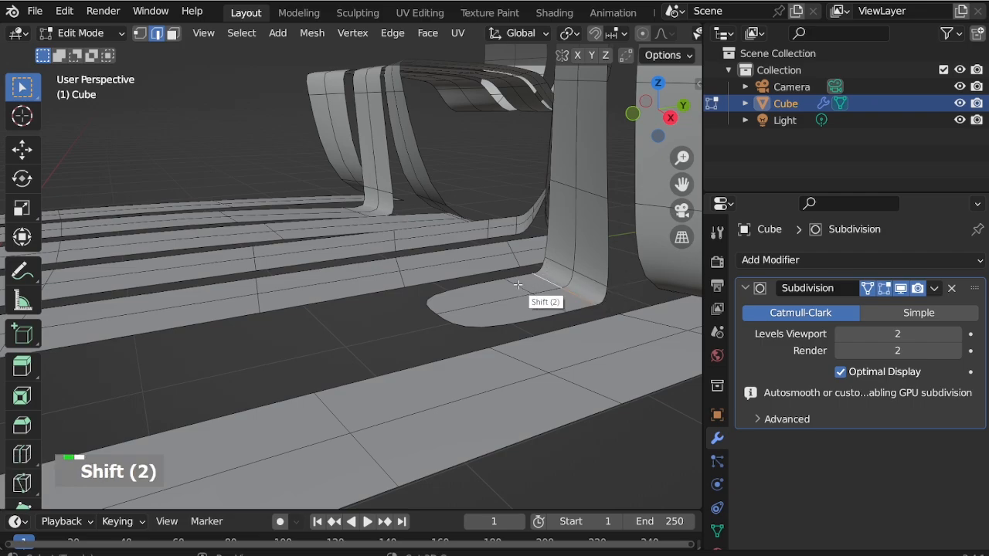
{"action": "key", "text": "x"}
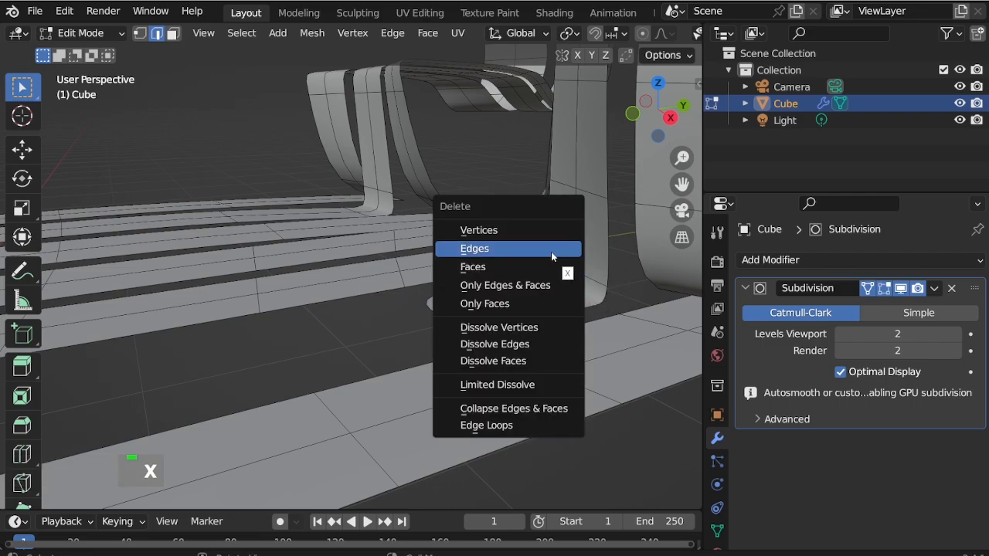
{"action": "left_click", "coordinate": [552, 248]}
{"action": "key", "text": "ctrl+z"}
{"action": "mouse_move", "coordinate": [583, 300]}
{"action": "middle_mouse_down"}
{"action": "mouse_move", "coordinate": [536, 282]}
{"action": "mouse_move", "coordinate": [575, 309]}
{"action": "middle_mouse_up"}
{"action": "scroll", "coordinate": [573, 300], "scroll_direction": "down", "scroll_amount": 2}
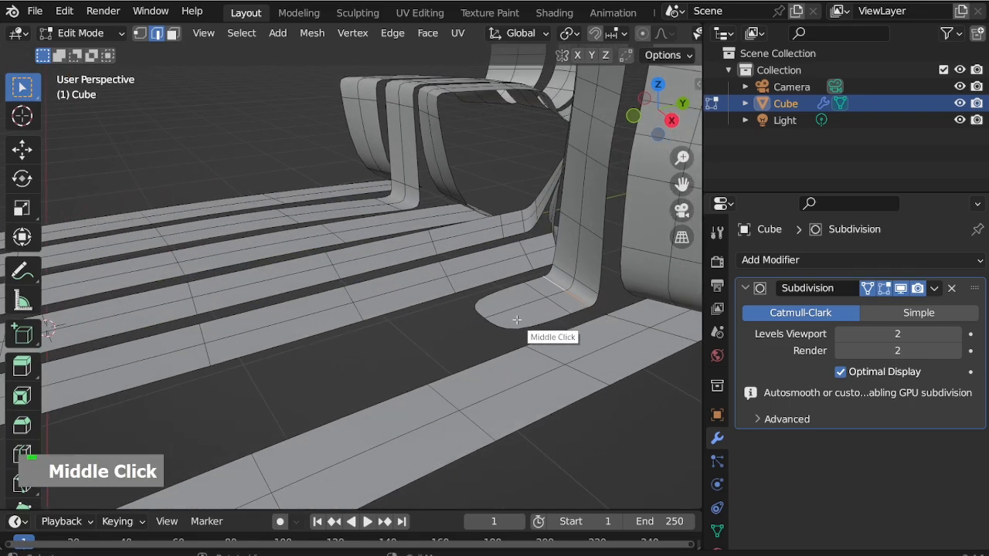
{"action": "key", "text": "Escape"}
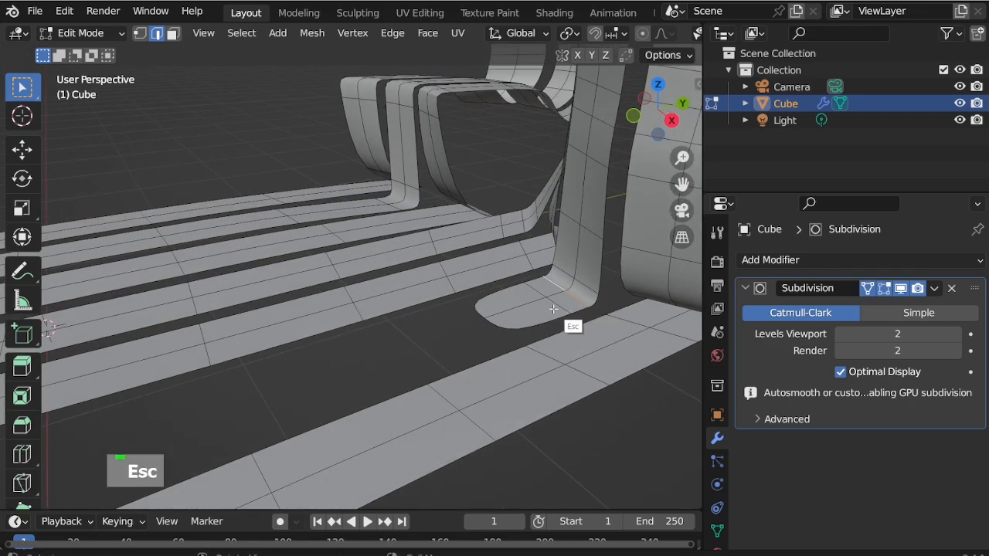
Step: Move the cross edges of the short floor stub about 0.45 m in the negative Y direction to square its end
{"action": "left_click", "coordinate": [545, 306], "text": "shift"}
{"action": "key", "text": "g"}
{"action": "key", "text": "y"}
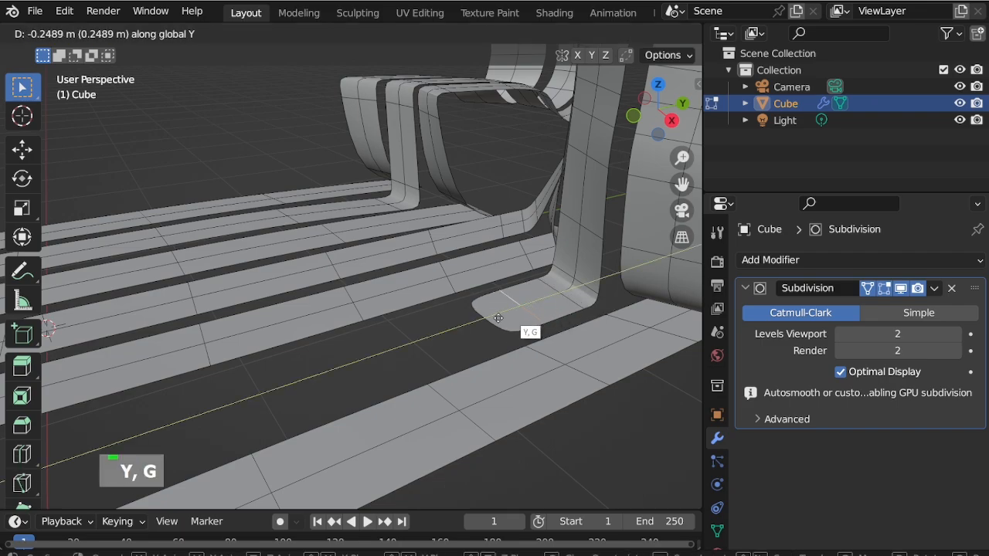
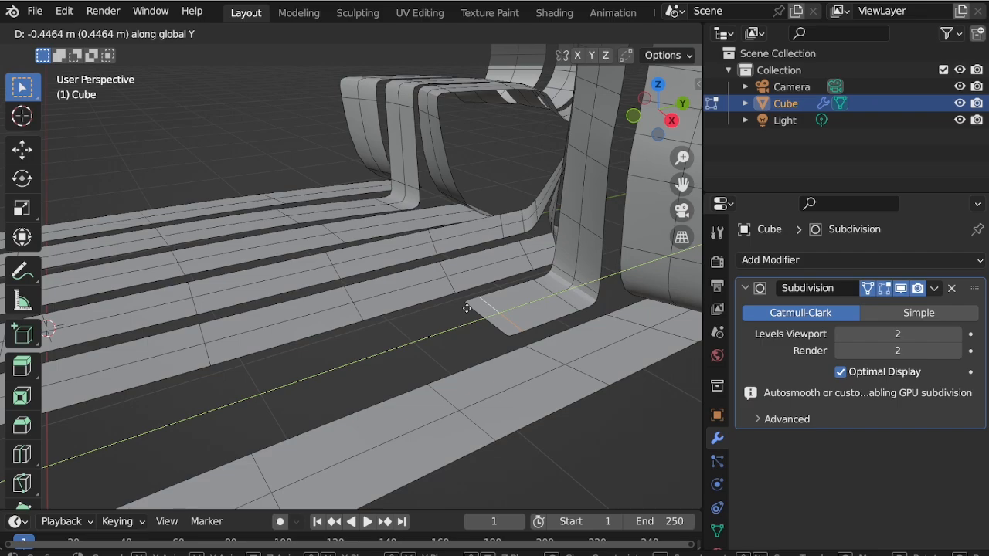
{"action": "left_click", "coordinate": [467, 308]}
Step: Select the cross edges at the bend where the upright leg meets the short floor stub
{"action": "mouse_move", "coordinate": [585, 297]}
{"action": "middle_mouse_down"}
{"action": "mouse_move", "coordinate": [583, 280]}
{"action": "mouse_move", "coordinate": [566, 296]}
{"action": "middle_mouse_up"}
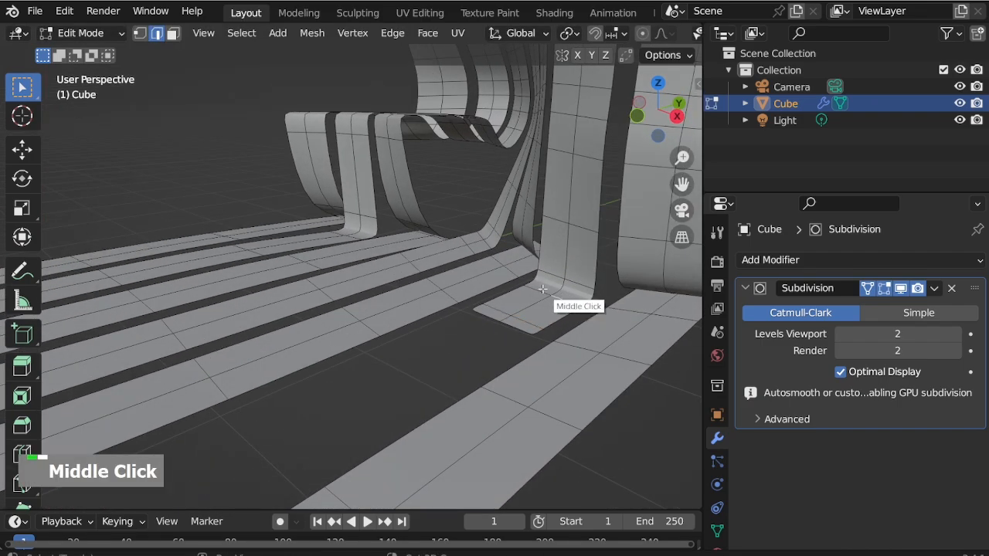
{"action": "left_click", "coordinate": [576, 285], "text": "shift"}
{"action": "left_click", "coordinate": [586, 289], "text": "shift"}
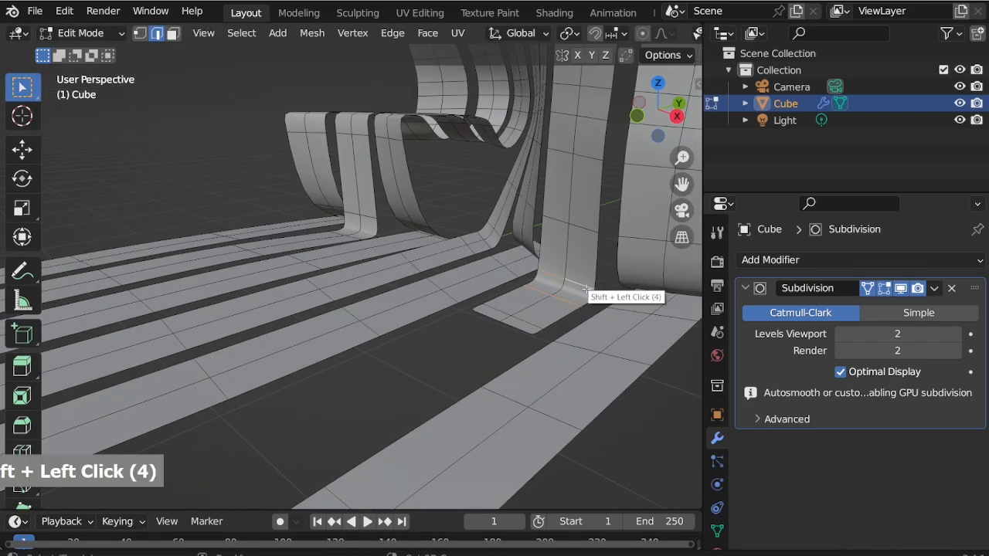
{"action": "left_click", "coordinate": [563, 222], "text": "shift"}
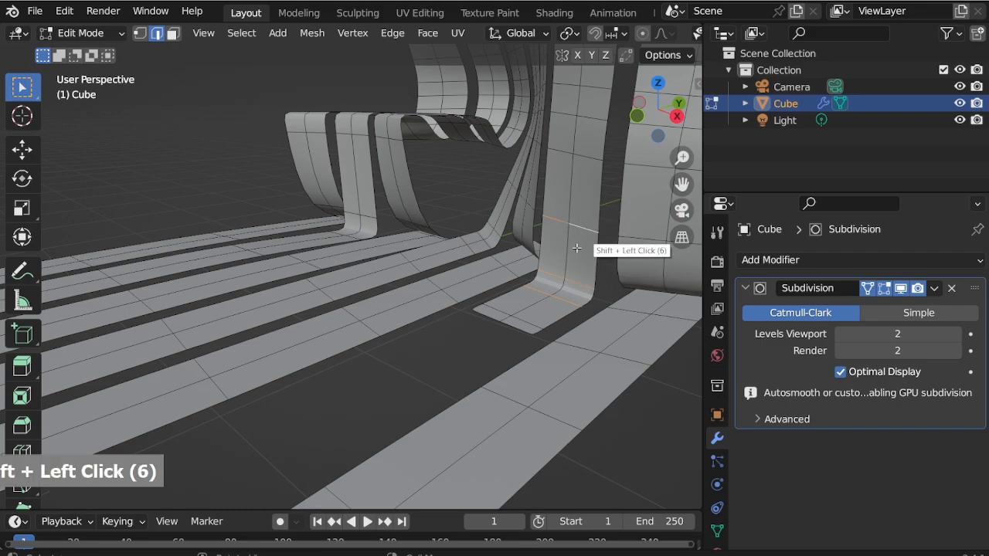
{"action": "key", "text": "g"}
{"action": "key", "text": "z"}
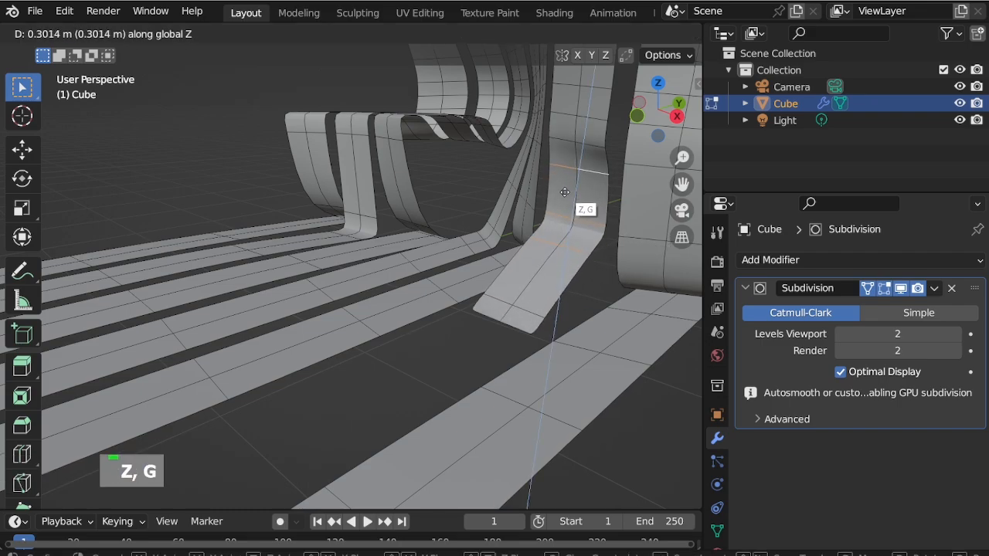
{"action": "key", "text": "Escape"}
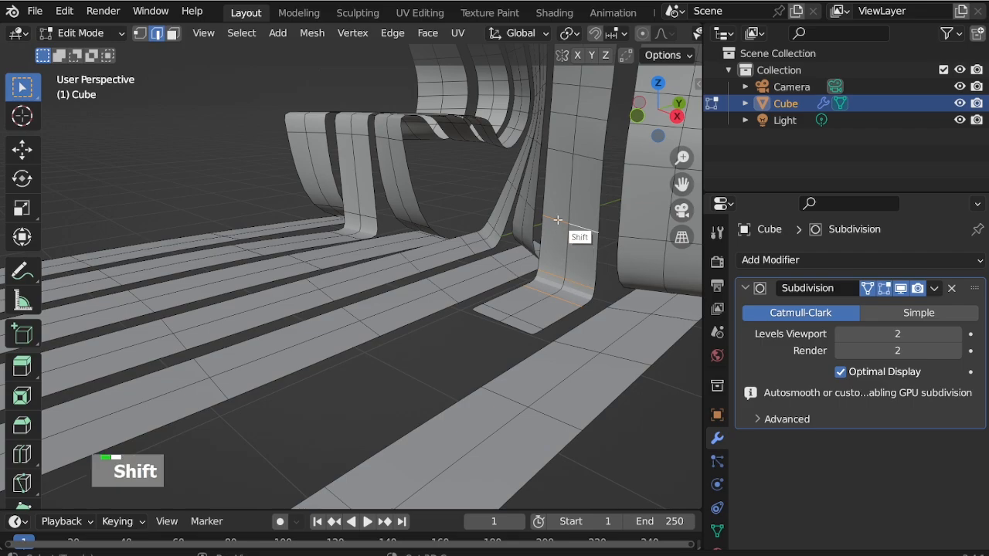
{"action": "left_click", "coordinate": [560, 222], "text": "shift"}
{"action": "left_click", "coordinate": [559, 222], "text": "shift"}
Step: Raise the selected bend edges about 0.24 m along the global Z axis
{"action": "key", "text": "g"}
{"action": "key", "text": "z"}
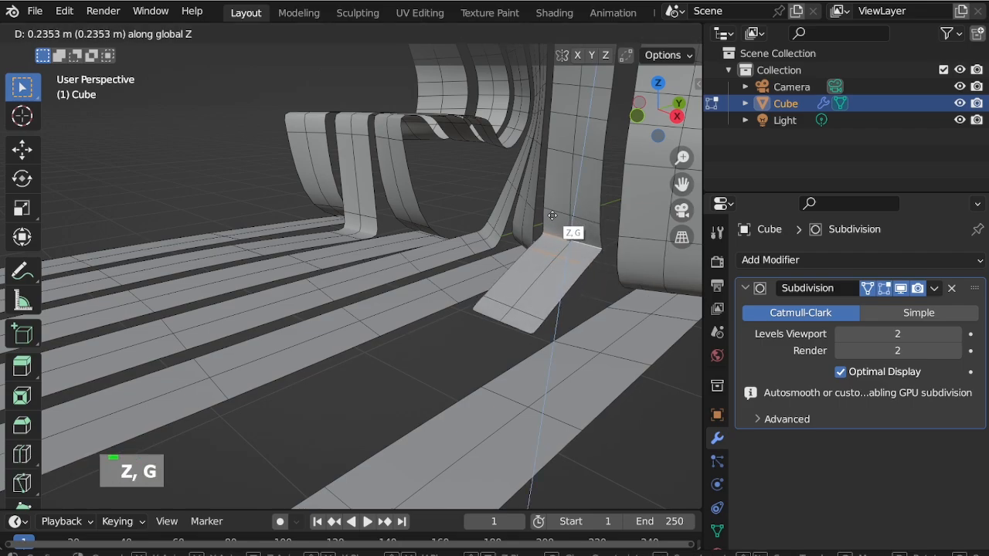
{"action": "left_click", "coordinate": [552, 215]}
Step: Dissolve the cross edges that form the sharp crease at the leg's bend
{"action": "middle_click_drag", "start_coordinate": [574, 248], "coordinate": [552, 303]}
{"action": "scroll", "coordinate": [545, 287], "scroll_direction": "down", "scroll_amount": 4}
{"action": "scroll", "coordinate": [551, 258], "scroll_direction": "up", "scroll_amount": 3}
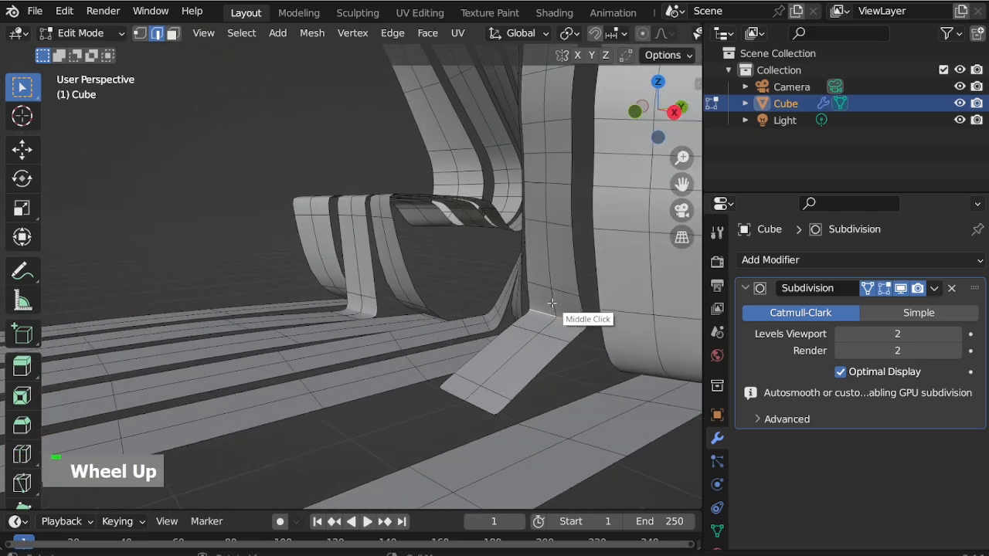
{"action": "scroll", "coordinate": [549, 298], "scroll_direction": "up", "scroll_amount": 1}
{"action": "key", "text": "z"}
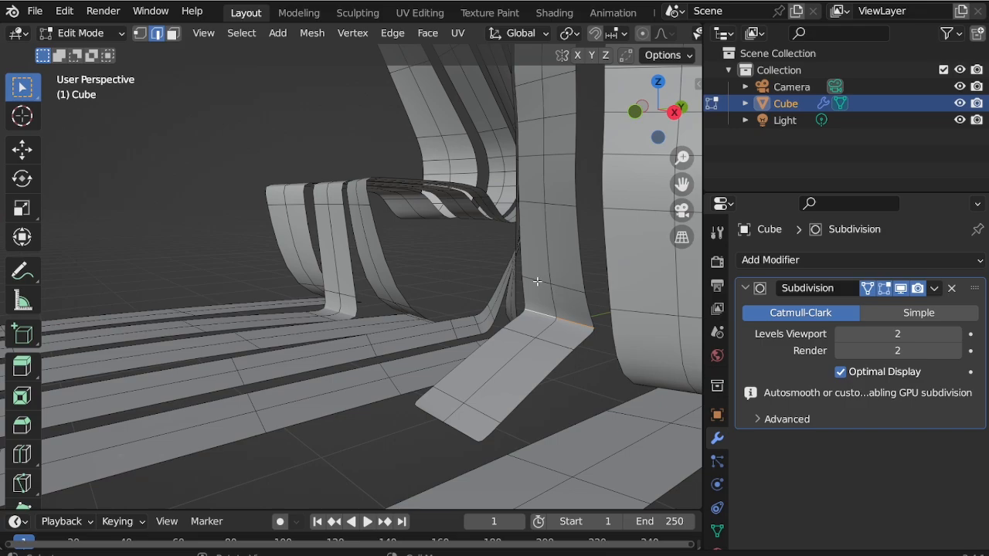
{"action": "key", "text": "x"}
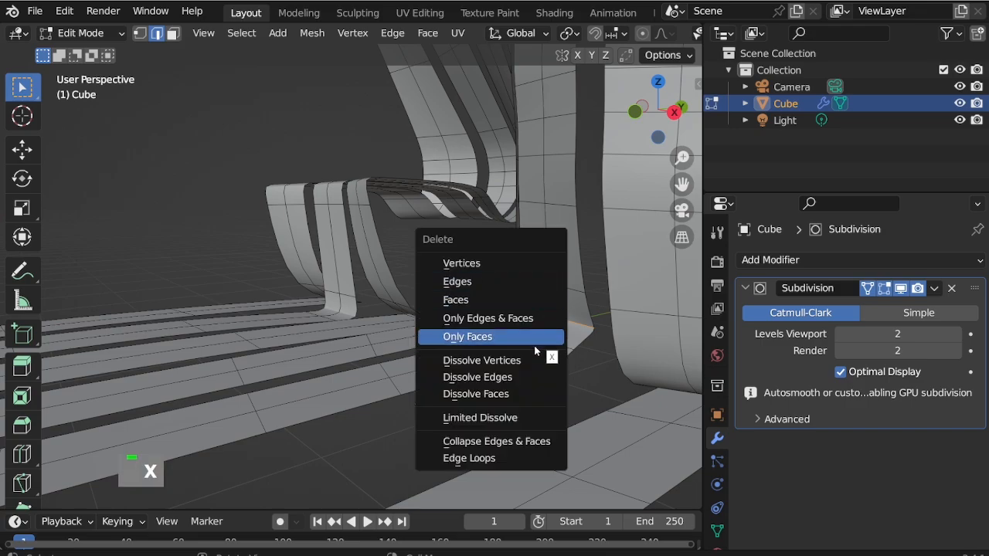
{"action": "left_click", "coordinate": [533, 372]}
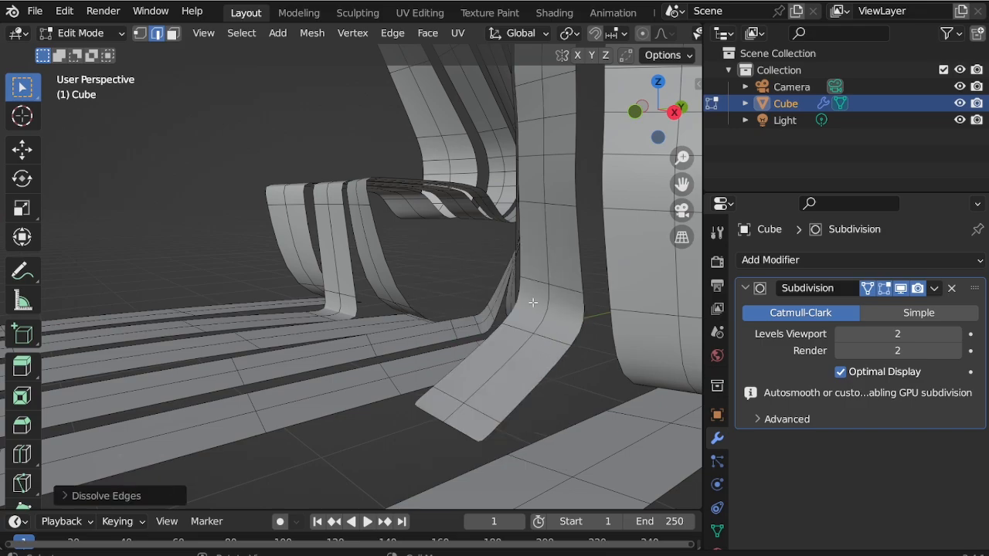
Step: Lower the cross edges at the bend above the short foot stub about 0.21 m along the global Z axis
{"action": "middle_click_drag", "start_coordinate": [532, 302], "coordinate": [522, 330]}
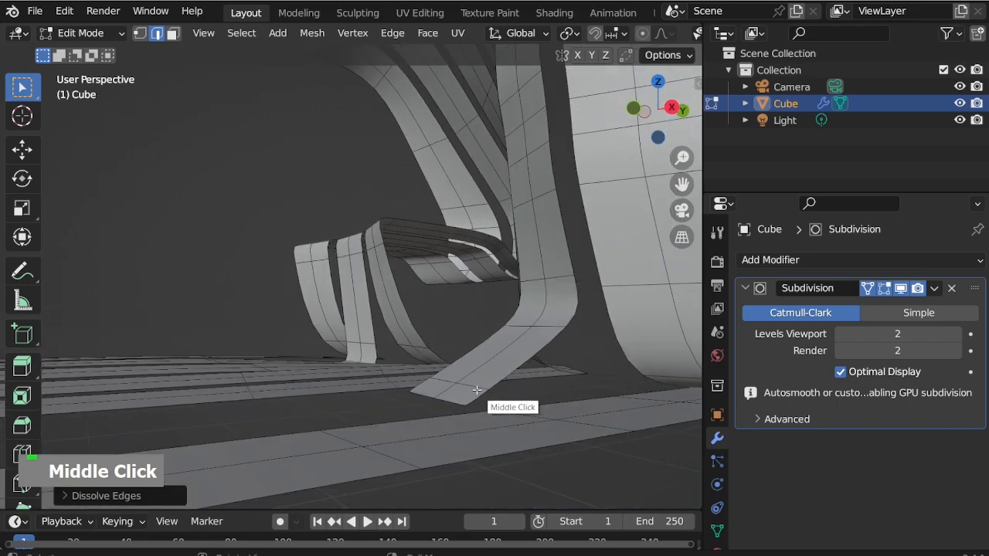
{"action": "left_click", "coordinate": [515, 328]}
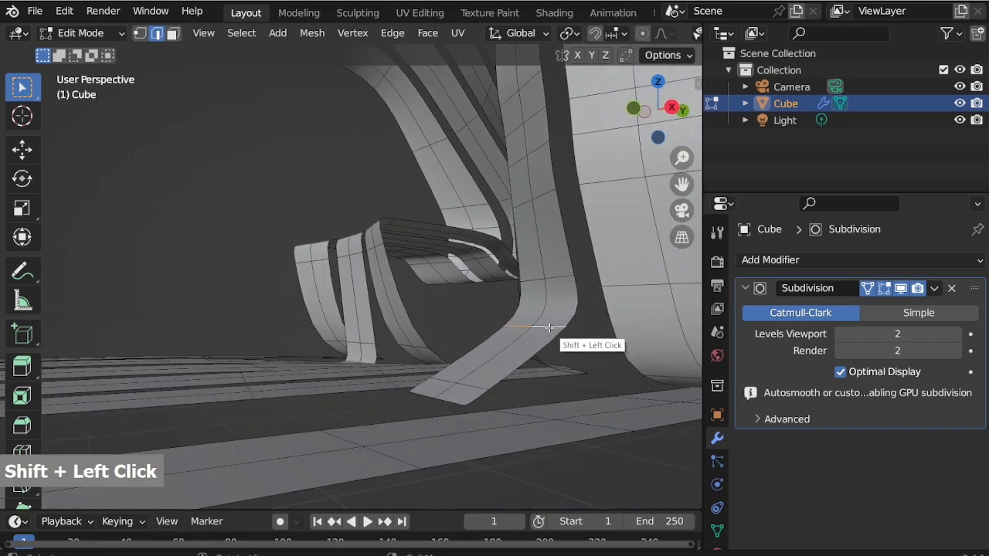
{"action": "key", "text": "g"}
{"action": "key", "text": "z"}
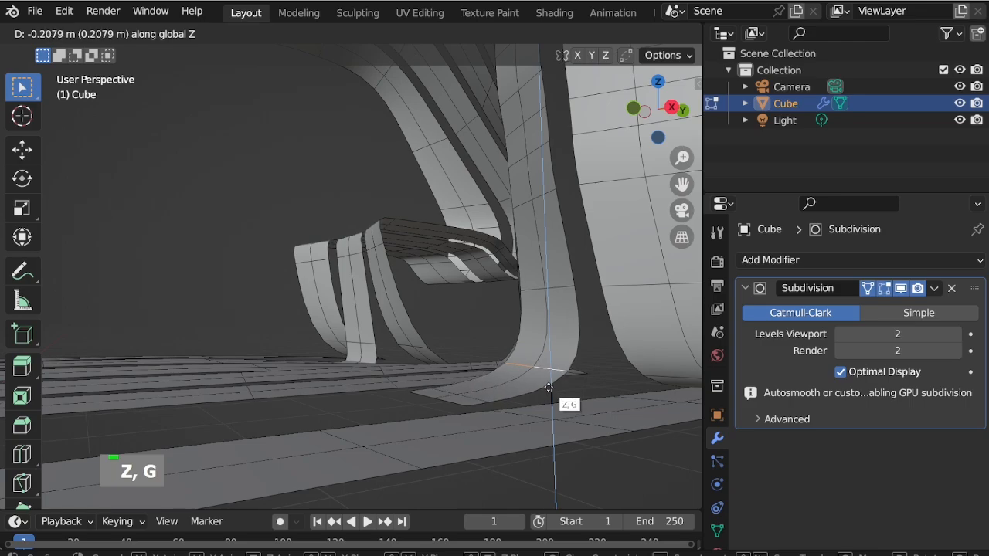
{"action": "left_click", "coordinate": [548, 387]}
Step: Dissolve the two closely spaced rows of cross edges partway up the reshaped leg
{"action": "middle_click_drag", "start_coordinate": [548, 387], "coordinate": [455, 324]}
{"action": "scroll", "coordinate": [548, 349], "scroll_direction": "down", "scroll_amount": 2}
{"action": "scroll", "coordinate": [538, 253], "scroll_direction": "up", "scroll_amount": 3}
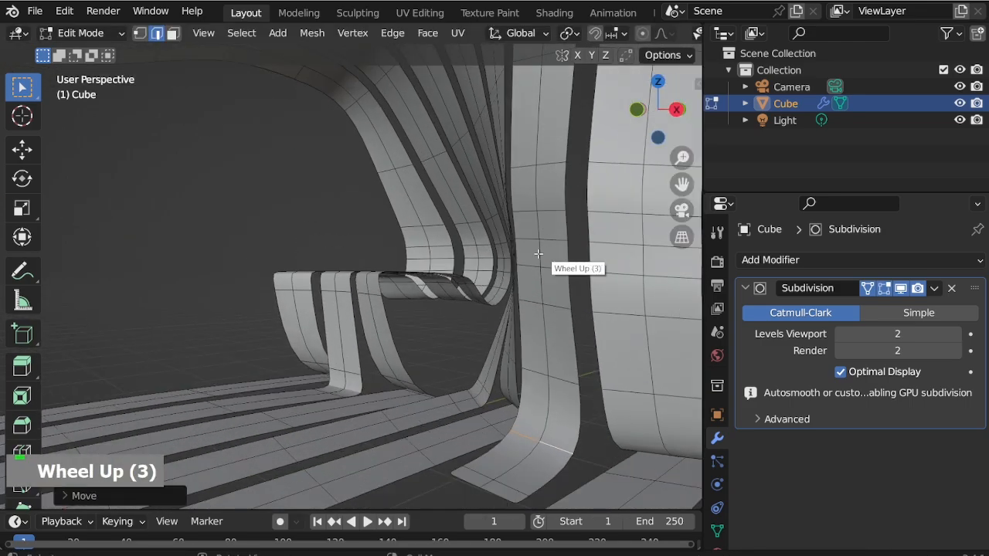
{"action": "left_click", "coordinate": [551, 268]}
{"action": "left_click", "coordinate": [532, 266], "text": "shift"}
{"action": "left_click", "coordinate": [526, 241], "text": "shift"}
{"action": "left_click", "coordinate": [552, 241], "text": "shift"}
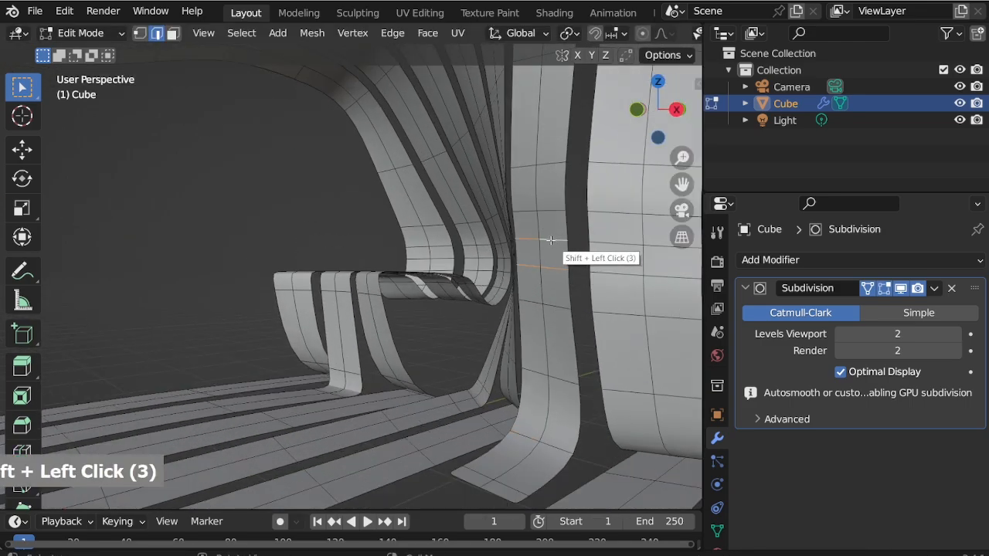
{"action": "key", "text": "x"}
{"action": "left_click", "coordinate": [546, 239]}
Step: Move the remaining mid-height cross edges of the leg about 0.11 m in the negative Y direction
{"action": "middle_click_drag", "start_coordinate": [571, 267], "coordinate": [549, 284]}
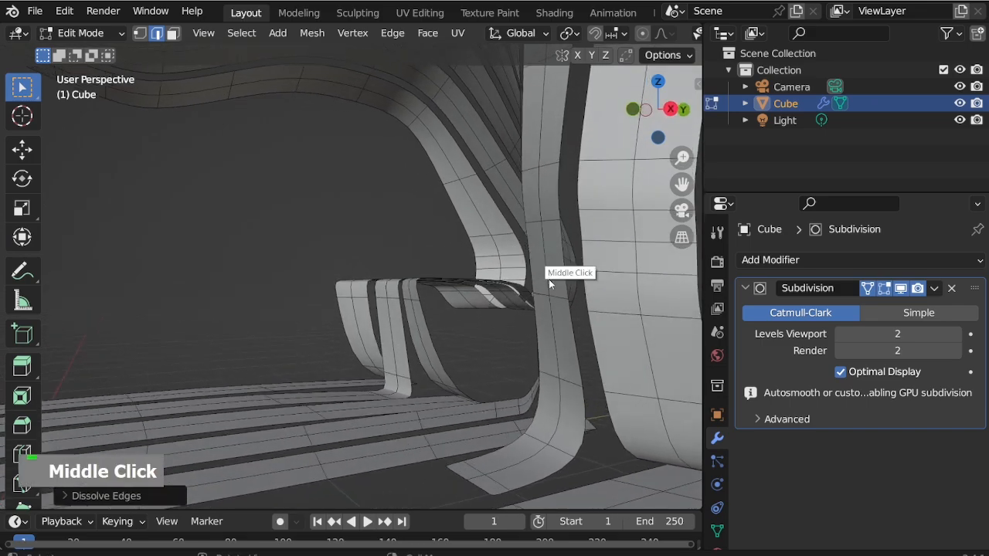
{"action": "key", "text": "k"}
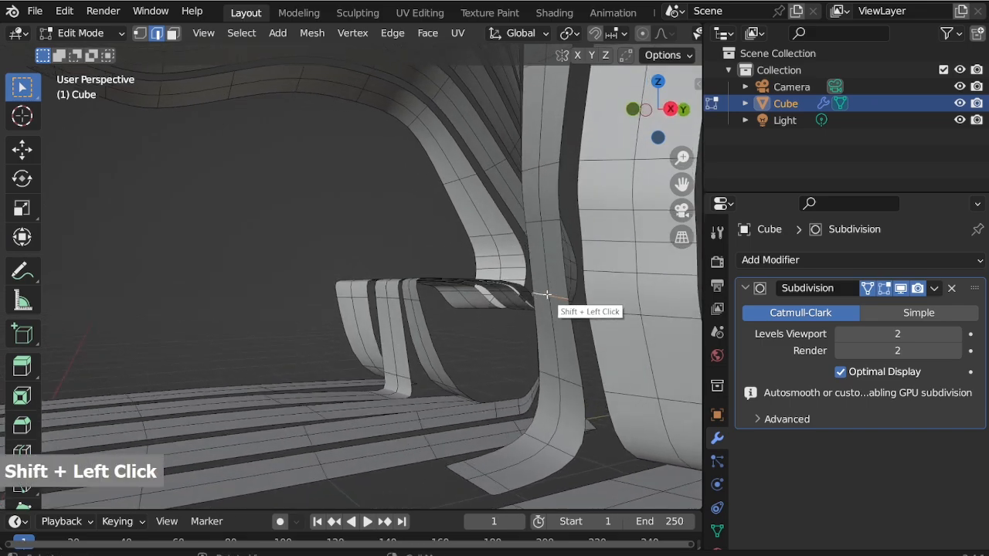
{"action": "key", "text": "g"}
{"action": "key", "text": "y"}
{"action": "scroll", "coordinate": [539, 301], "scroll_direction": "down", "scroll_amount": 2}
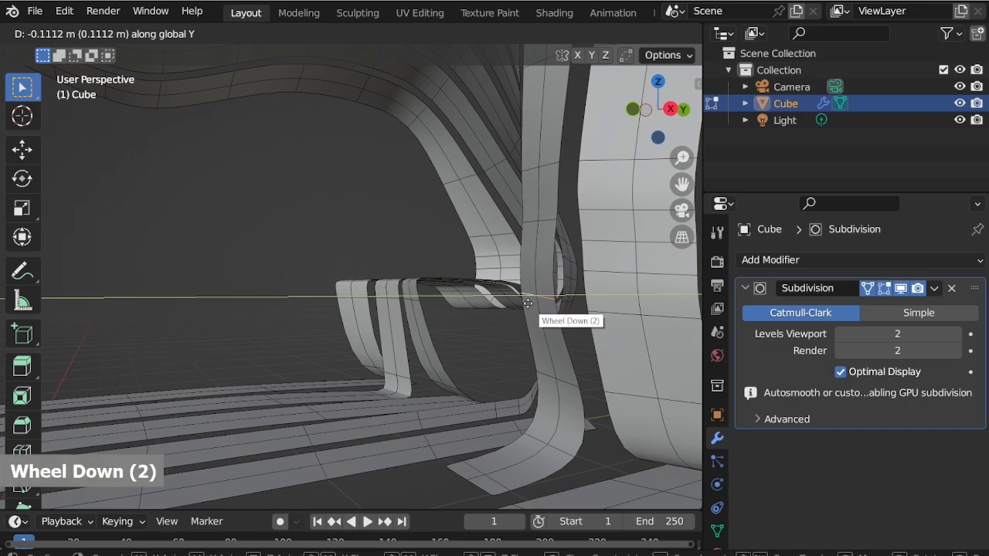
{"action": "left_click", "coordinate": [539, 301]}
Step: Shift the next cross edges higher up the same leg along the global Y axis
{"action": "left_click", "coordinate": [531, 224], "text": "shift"}
{"action": "key", "text": "g"}
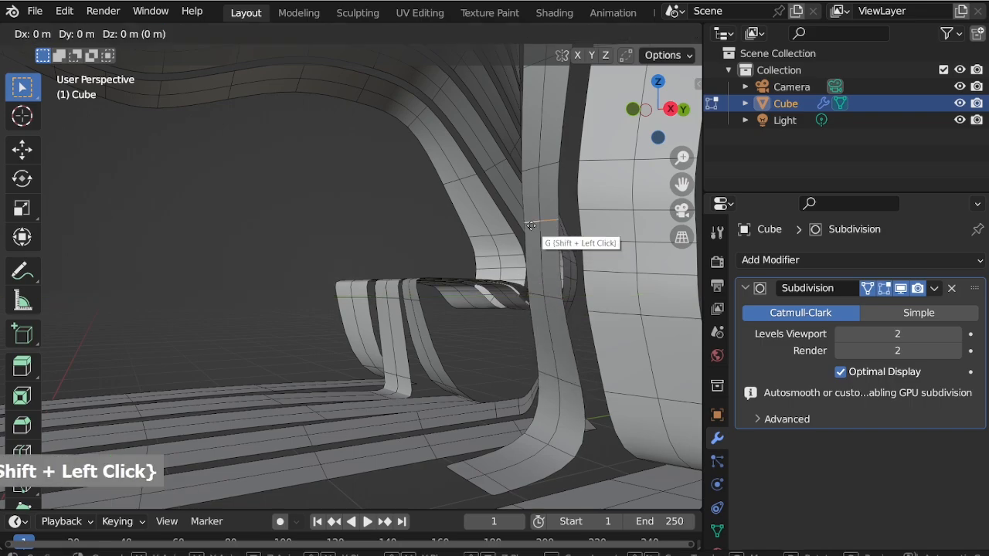
{"action": "key", "text": "y"}
{"action": "left_click", "coordinate": [550, 163]}
Step: Select two rows of cross edges on the leg's middle section and move them about 0.06 m along the Y axis
{"action": "middle_click_drag", "start_coordinate": [551, 163], "coordinate": [528, 322]}
{"action": "scroll", "coordinate": [532, 280], "scroll_direction": "up", "scroll_amount": 2}
{"action": "left_click", "coordinate": [532, 278], "text": "shift"}
{"action": "left_click", "coordinate": [530, 251], "text": "shift"}
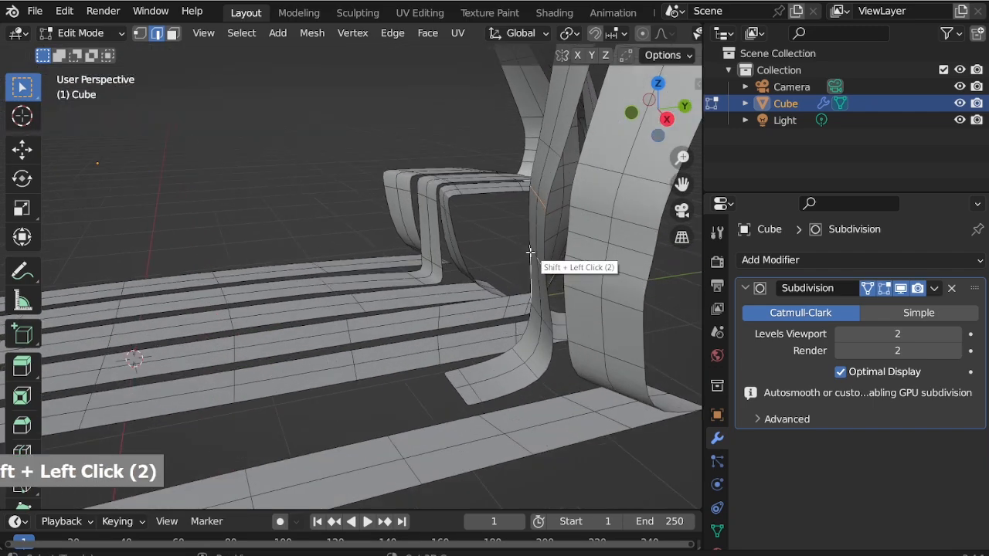
{"action": "middle_click_drag", "start_coordinate": [543, 267], "coordinate": [568, 263]}
{"action": "scroll", "coordinate": [569, 262], "scroll_direction": "up", "scroll_amount": 1}
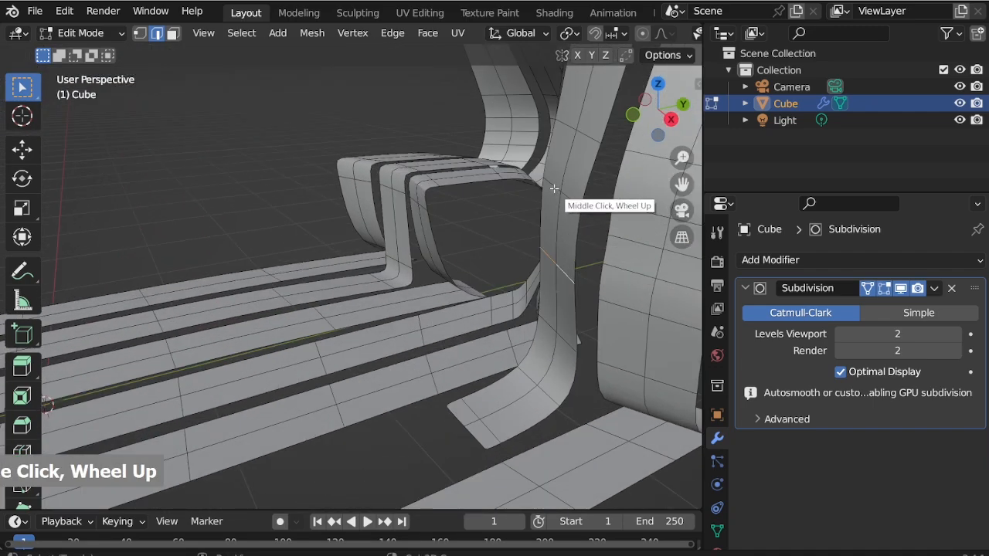
{"action": "left_click", "coordinate": [558, 192], "text": "shift"}
{"action": "left_click", "coordinate": [565, 230], "text": "shift"}
{"action": "key", "text": "g"}
{"action": "key", "text": "y"}
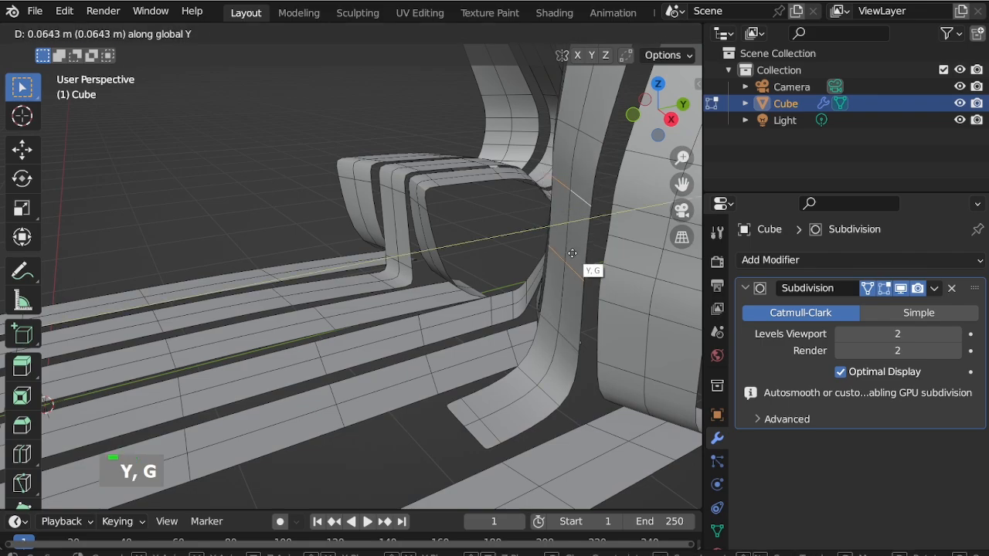
{"action": "left_click", "coordinate": [569, 253]}
Step: Select the rows of cross edges up the leg, including the foot bend, and raise them along the global Z axis
{"action": "middle_click_drag", "start_coordinate": [569, 253], "coordinate": [503, 234]}
{"action": "scroll", "coordinate": [589, 337], "scroll_direction": "down", "scroll_amount": 5}
{"action": "scroll", "coordinate": [587, 336], "scroll_direction": "down", "scroll_amount": 2}
{"action": "scroll", "coordinate": [579, 334], "scroll_direction": "up", "scroll_amount": 9}
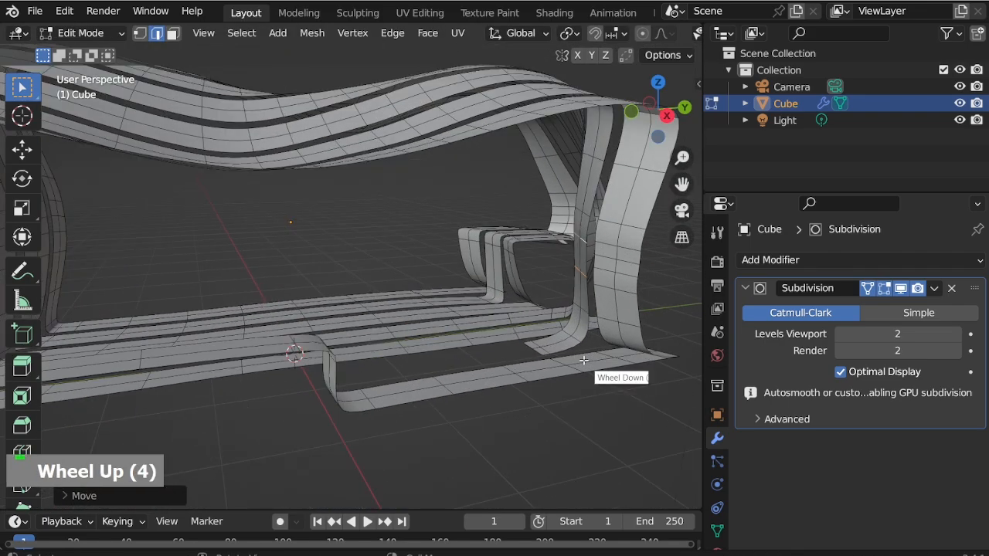
{"action": "left_click", "coordinate": [597, 262], "text": "shift"}
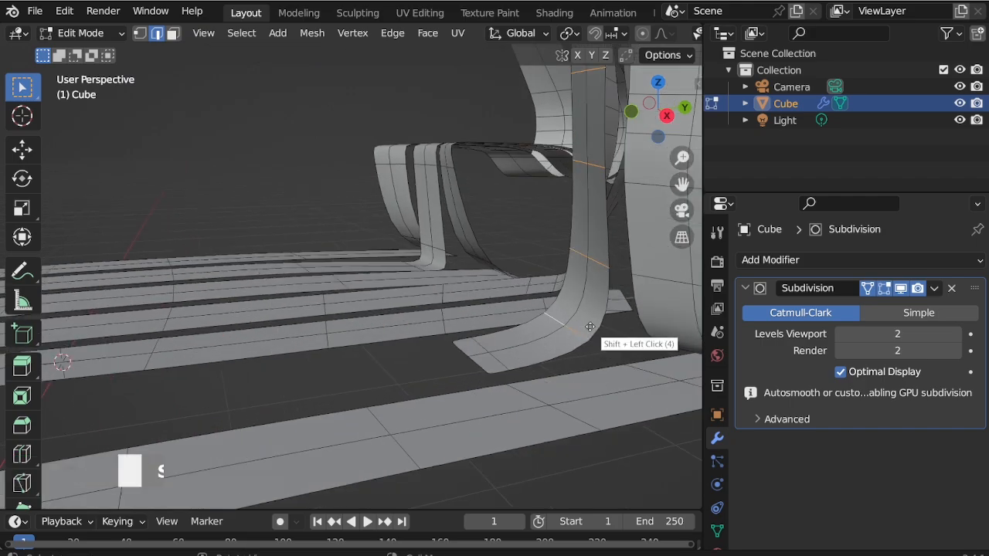
{"action": "key", "text": "g"}
{"action": "key", "text": "z"}
{"action": "left_click", "coordinate": [597, 298]}
Step: Lower the cross edges at the foot bend slightly along the global Z axis to flatten the stub
{"action": "scroll", "coordinate": [579, 324], "scroll_direction": "down", "scroll_amount": 5}
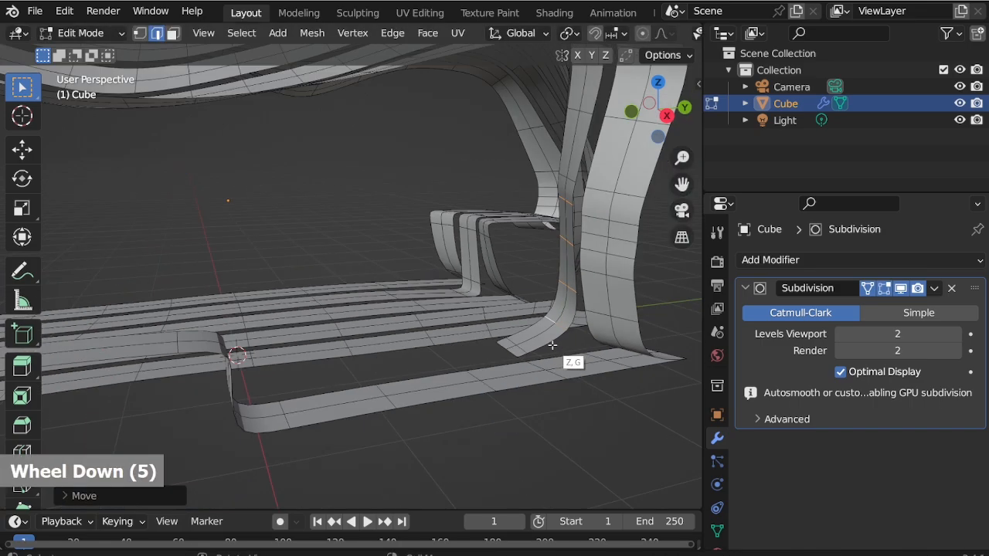
{"action": "scroll", "coordinate": [569, 265], "scroll_direction": "up", "scroll_amount": 4}
{"action": "left_click", "coordinate": [543, 396], "text": "shift"}
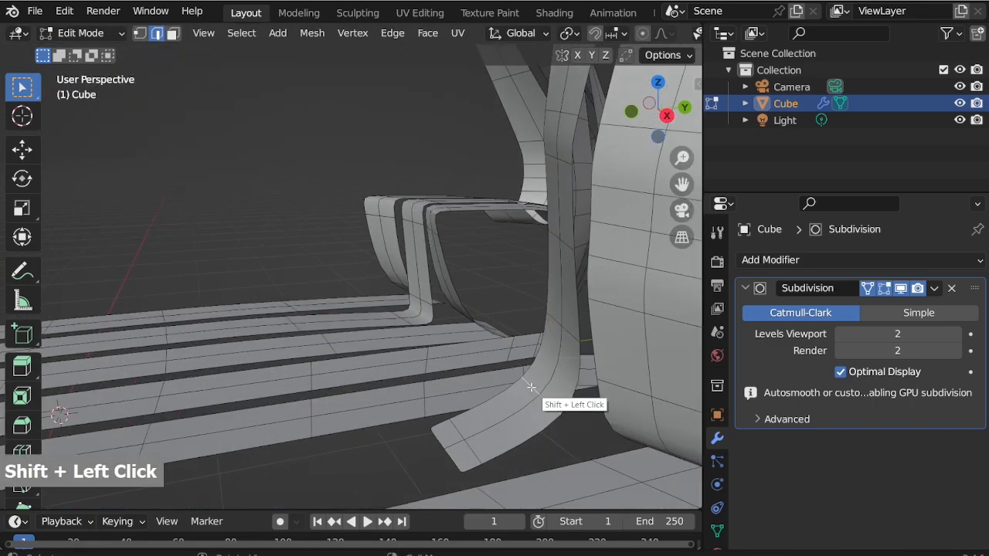
{"action": "key", "text": "g"}
{"action": "key", "text": "z"}
{"action": "left_click", "coordinate": [527, 405]}
Step: Delete the faces along the middle of the outermost floor strip, keeping a short stub at each end
{"action": "scroll", "coordinate": [547, 386], "scroll_direction": "down", "scroll_amount": 4}
{"action": "middle_click_drag", "start_coordinate": [547, 386], "coordinate": [580, 386]}
{"action": "scroll", "coordinate": [571, 290], "scroll_direction": "down", "scroll_amount": 2}
{"action": "middle_click_drag", "start_coordinate": [614, 353], "coordinate": [575, 364]}
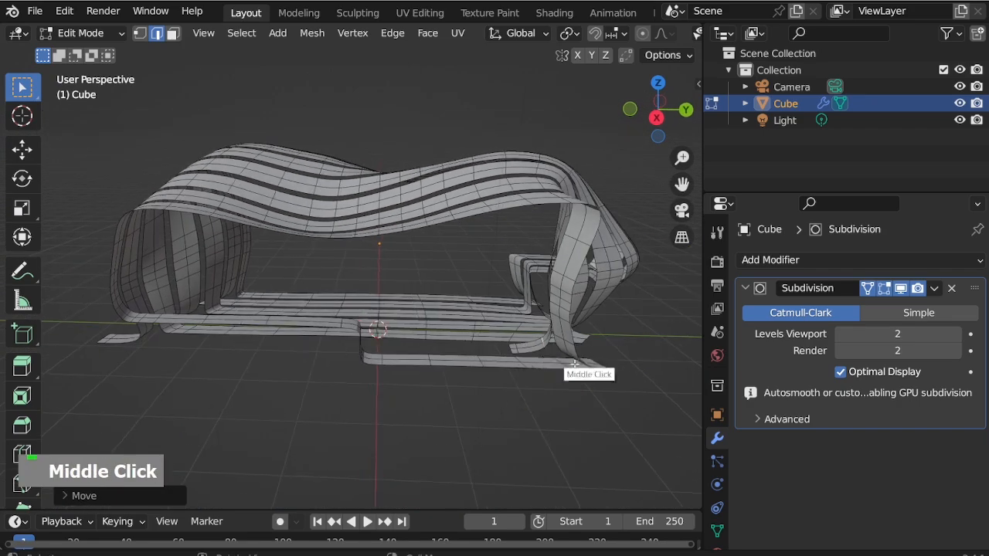
{"action": "scroll", "coordinate": [634, 386], "scroll_direction": "up", "scroll_amount": 1}
{"action": "scroll", "coordinate": [634, 386], "scroll_direction": "up", "scroll_amount": 4}
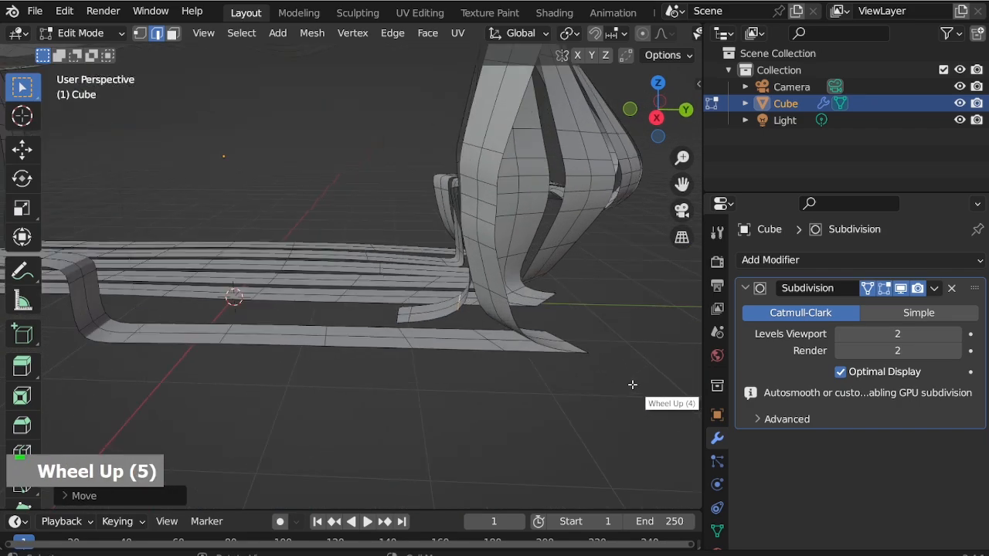
{"action": "middle_click_drag", "start_coordinate": [636, 386], "coordinate": [591, 347]}
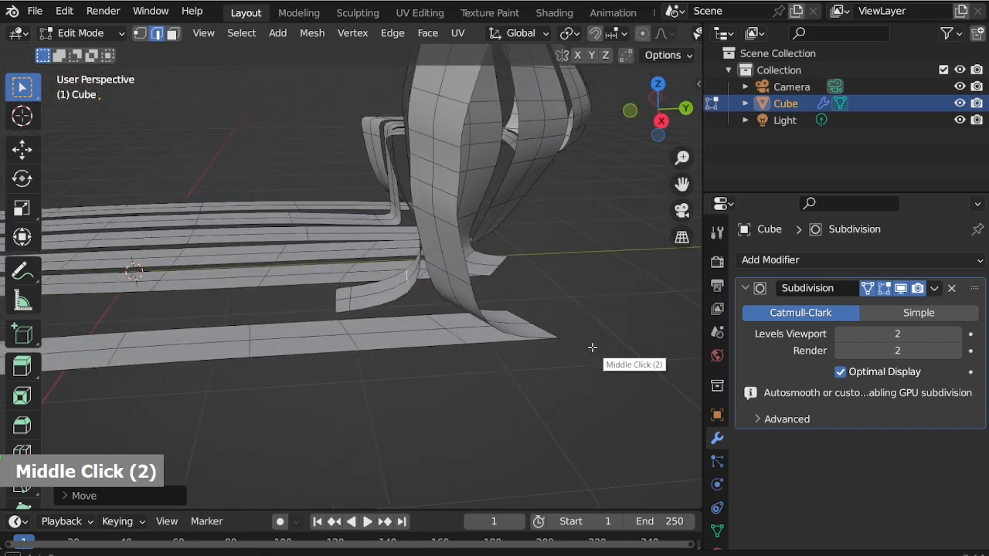
{"action": "scroll", "coordinate": [589, 344], "scroll_direction": "down", "scroll_amount": 2}
{"action": "scroll", "coordinate": [543, 360], "scroll_direction": "up", "scroll_amount": 2}
{"action": "scroll", "coordinate": [556, 335], "scroll_direction": "up", "scroll_amount": 1}
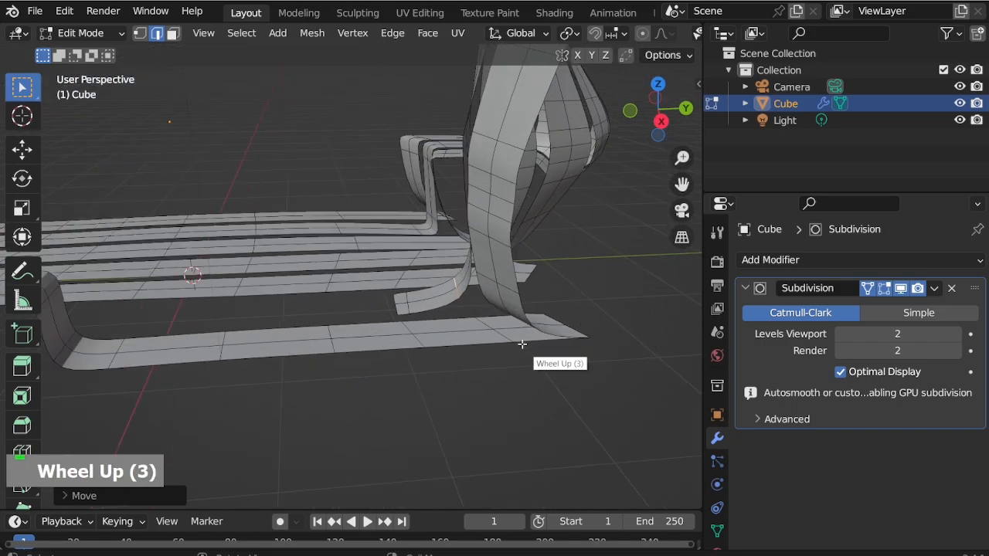
{"action": "key", "text": "3"}
{"action": "left_click", "coordinate": [506, 320], "text": "shift"}
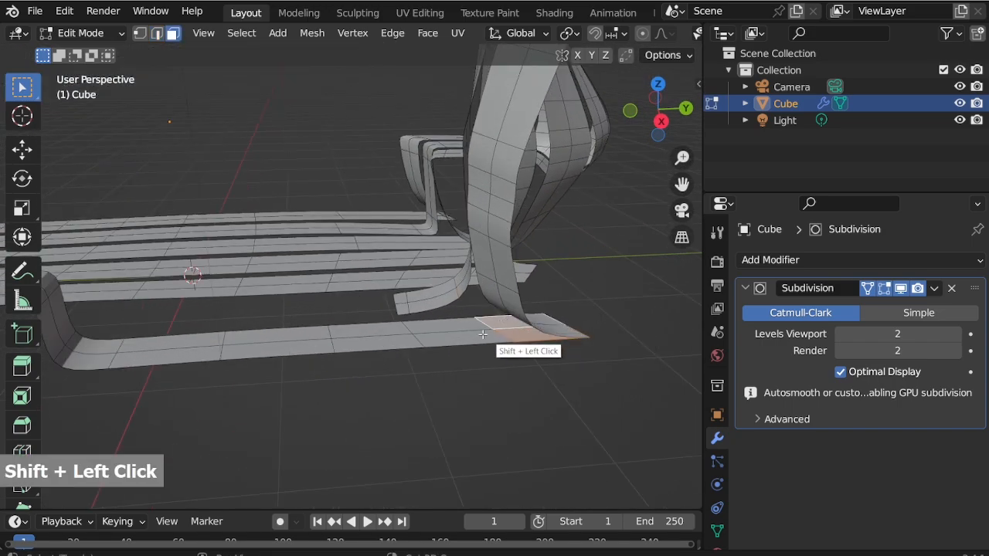
{"action": "left_click", "coordinate": [455, 328], "text": "shift"}
{"action": "left_click", "coordinate": [379, 339], "text": "shift"}
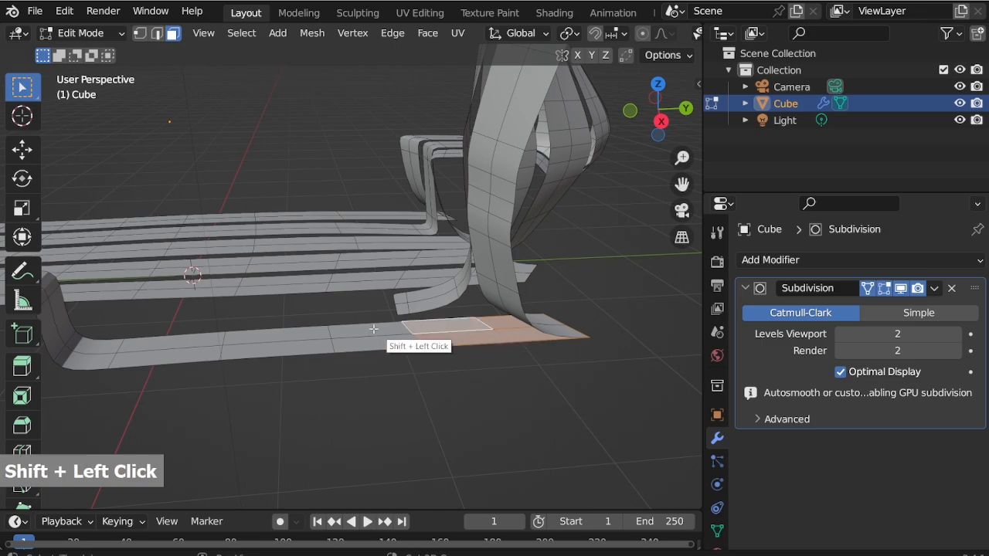
{"action": "left_click", "coordinate": [363, 342], "text": "shift"}
{"action": "left_click", "coordinate": [351, 343], "text": "shift"}
{"action": "left_click", "coordinate": [280, 340], "text": "shift"}
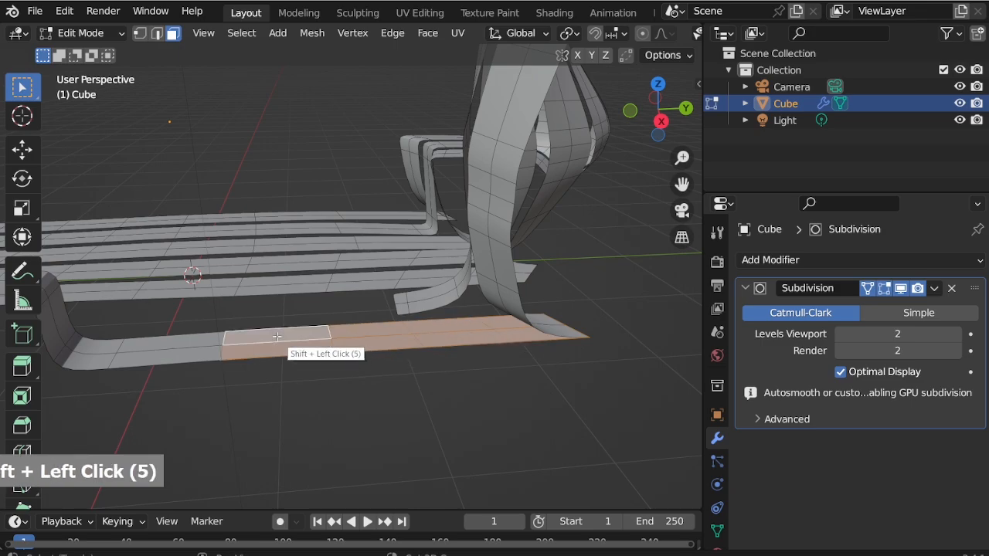
{"action": "middle_click_drag", "start_coordinate": [276, 336], "coordinate": [379, 349]}
{"action": "key", "text": "x"}
{"action": "left_click", "coordinate": [351, 274]}
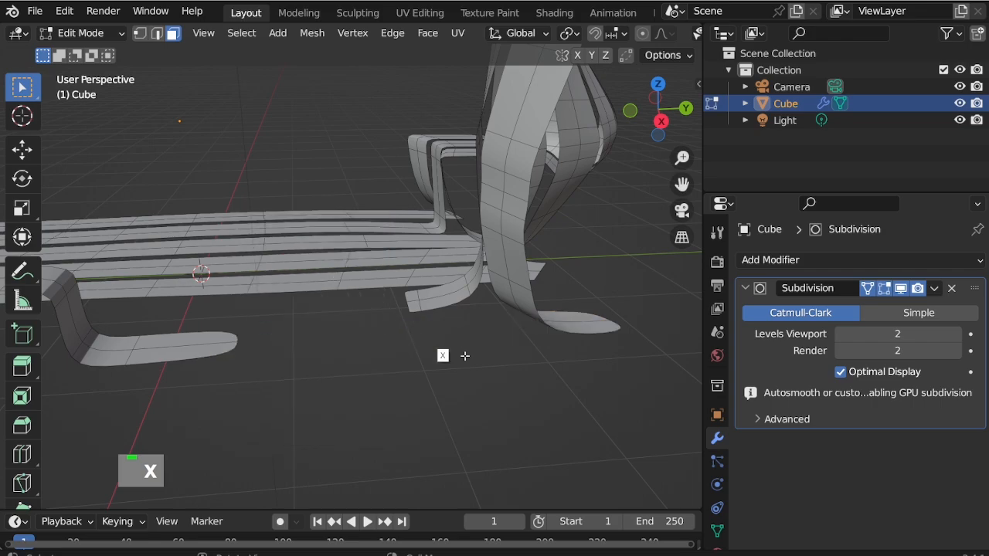
Step: Add an edge loop near the open end of each of the two remaining stubs to square their rounded tips
{"action": "middle_click_drag", "start_coordinate": [591, 322], "coordinate": [576, 334]}
{"action": "key", "text": "ctrl+r"}
{"action": "left_click", "coordinate": [597, 330]}
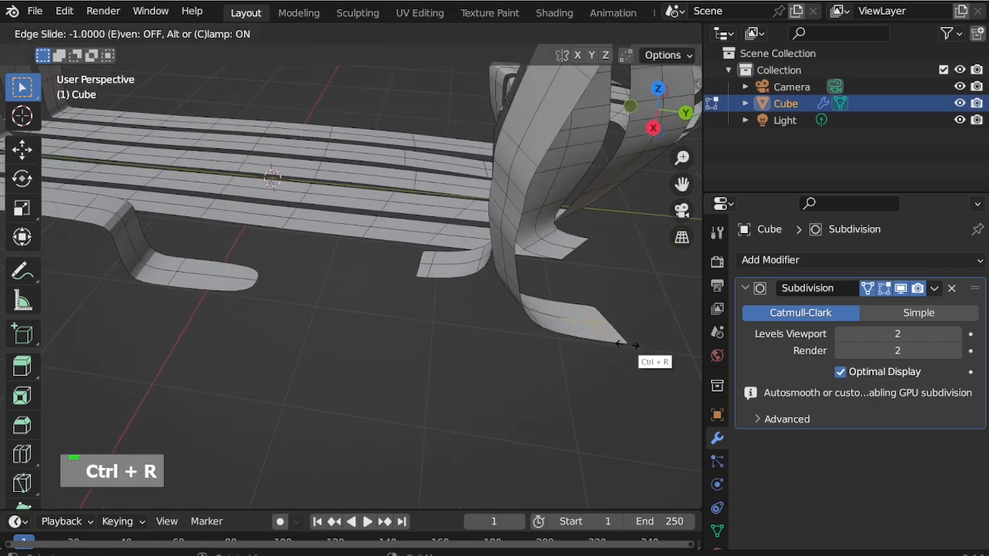
{"action": "left_click", "coordinate": [624, 345]}
{"action": "left_click", "coordinate": [205, 274]}
{"action": "left_click", "coordinate": [250, 252]}
Step: Examine the trimmed feet and the floor strips from several sides of the structure
{"action": "scroll", "coordinate": [363, 311], "scroll_direction": "down", "scroll_amount": 7}
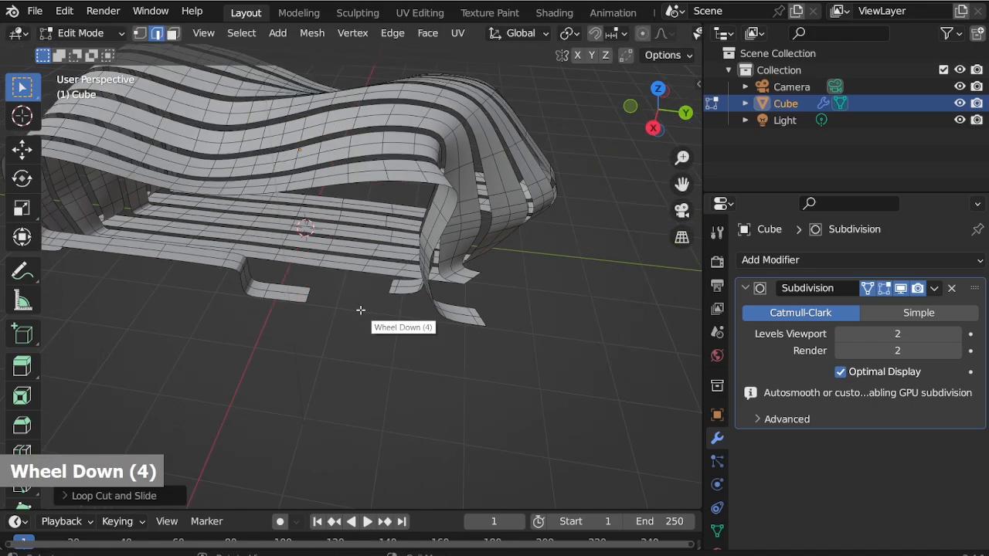
{"action": "scroll", "coordinate": [269, 270], "scroll_direction": "up", "scroll_amount": 1}
{"action": "scroll", "coordinate": [330, 270], "scroll_direction": "up", "scroll_amount": 3}
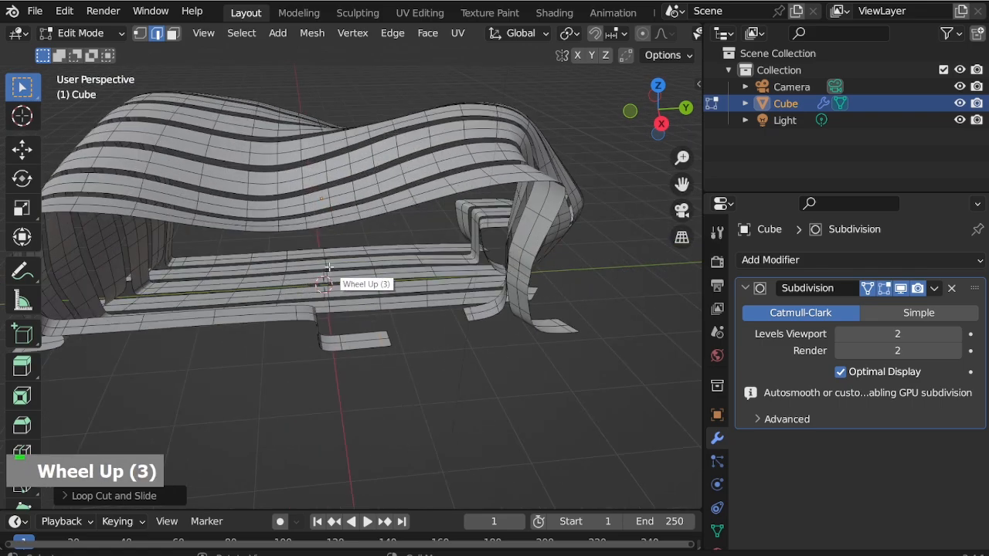
{"action": "middle_click_drag", "start_coordinate": [329, 268], "coordinate": [541, 339]}
{"action": "scroll", "coordinate": [382, 339], "scroll_direction": "up", "scroll_amount": 1}
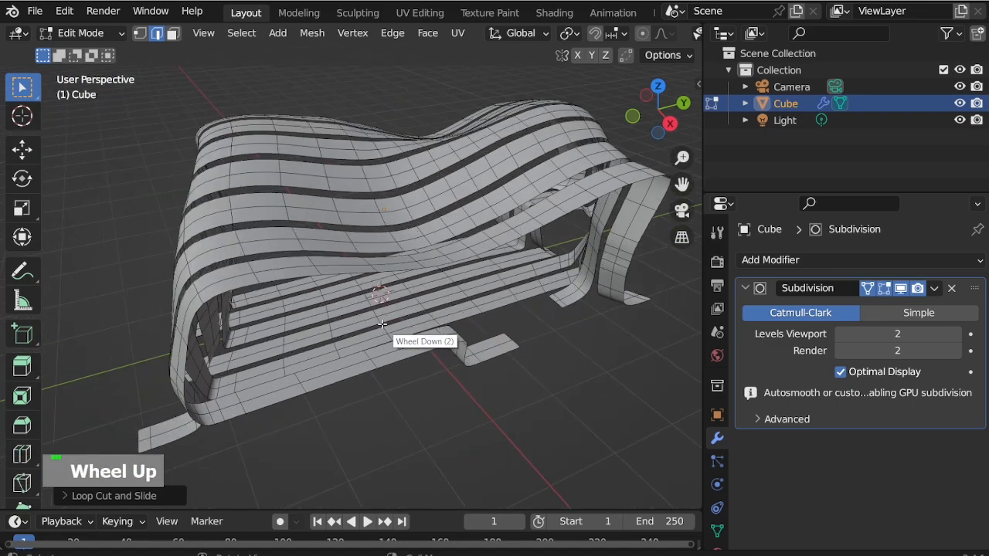
{"action": "scroll", "coordinate": [441, 334], "scroll_direction": "up", "scroll_amount": 1}
{"action": "middle_click_drag", "start_coordinate": [609, 266], "coordinate": [486, 314]}
{"action": "scroll", "coordinate": [221, 210], "scroll_direction": "up", "scroll_amount": 4}
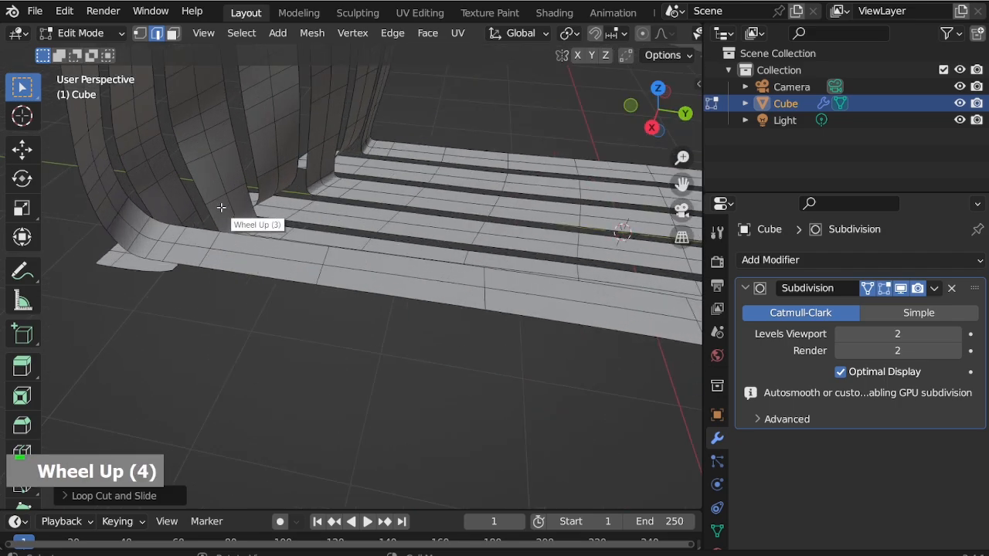
{"action": "middle_click_drag", "start_coordinate": [221, 209], "coordinate": [422, 214]}
{"action": "scroll", "coordinate": [422, 214], "scroll_direction": "down", "scroll_amount": 2}
{"action": "scroll", "coordinate": [231, 192], "scroll_direction": "up", "scroll_amount": 4}
Step: Delete the faces along the middle of two more floor strips from the underside, keeping a short stub at each end
{"action": "middle_click_drag", "start_coordinate": [232, 192], "coordinate": [412, 415]}
{"action": "key", "text": "3"}
{"action": "scroll", "coordinate": [247, 203], "scroll_direction": "down", "scroll_amount": 2}
{"action": "scroll", "coordinate": [412, 415], "scroll_direction": "up", "scroll_amount": 1}
{"action": "scroll", "coordinate": [287, 221], "scroll_direction": "up", "scroll_amount": 1}
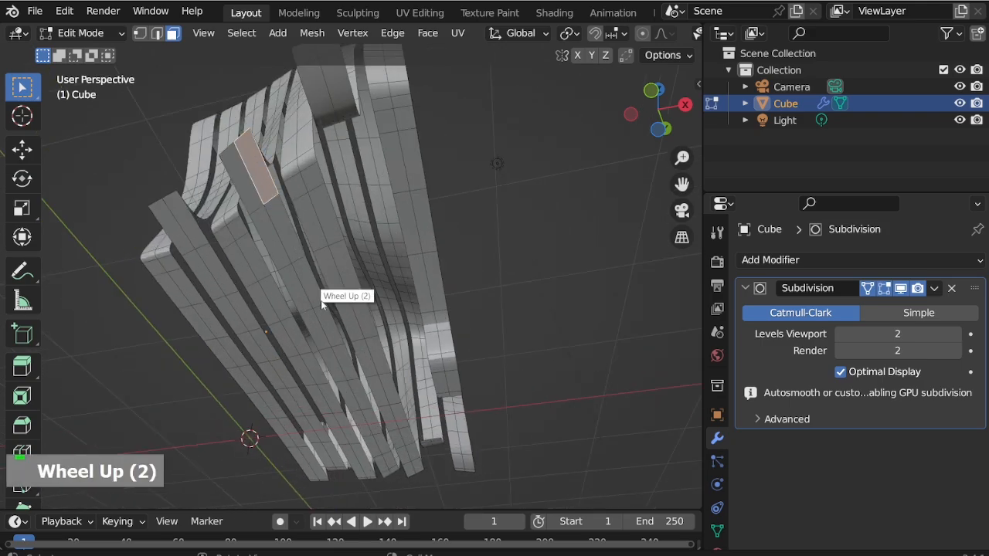
{"action": "scroll", "coordinate": [392, 446], "scroll_direction": "up", "scroll_amount": 1}
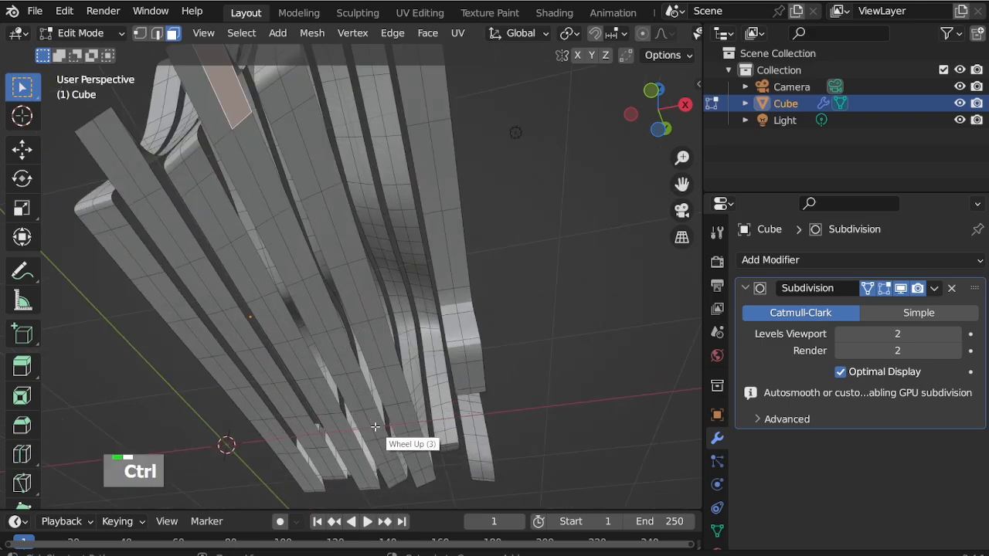
{"action": "left_click", "coordinate": [375, 430], "text": "ctrl"}
{"action": "left_click", "coordinate": [375, 433], "text": "shift"}
{"action": "scroll", "coordinate": [218, 144], "scroll_direction": "down", "scroll_amount": 1}
{"action": "left_click", "coordinate": [241, 176], "text": "ctrl"}
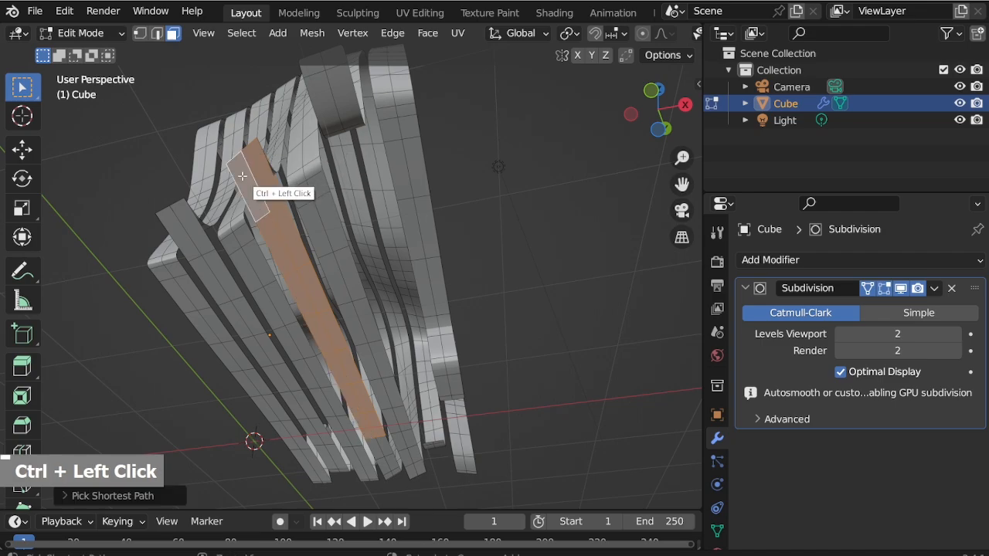
{"action": "left_click", "coordinate": [192, 222], "text": "shift"}
{"action": "left_click", "coordinate": [313, 430], "text": "ctrl"}
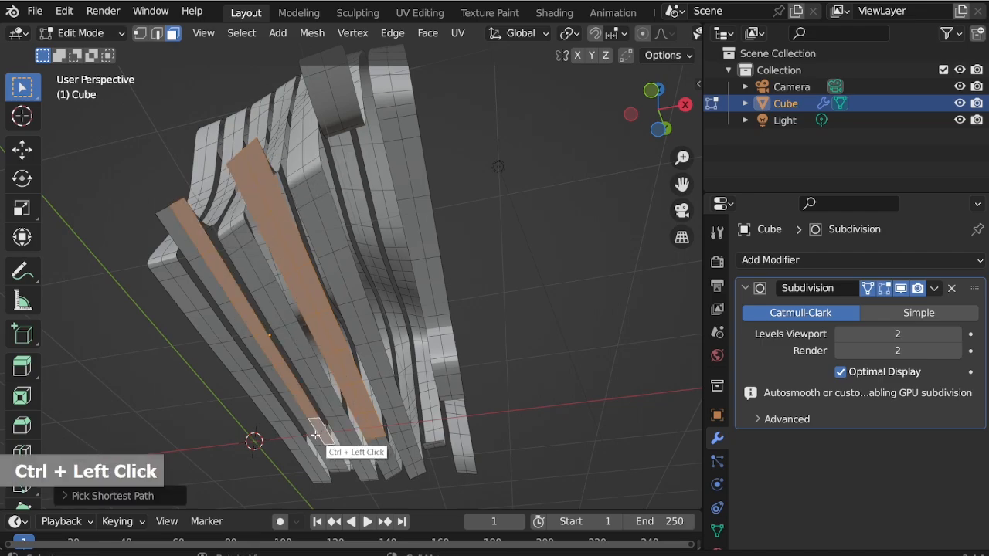
{"action": "left_click", "coordinate": [311, 427], "text": "shift"}
{"action": "left_click", "coordinate": [173, 223], "text": "ctrl"}
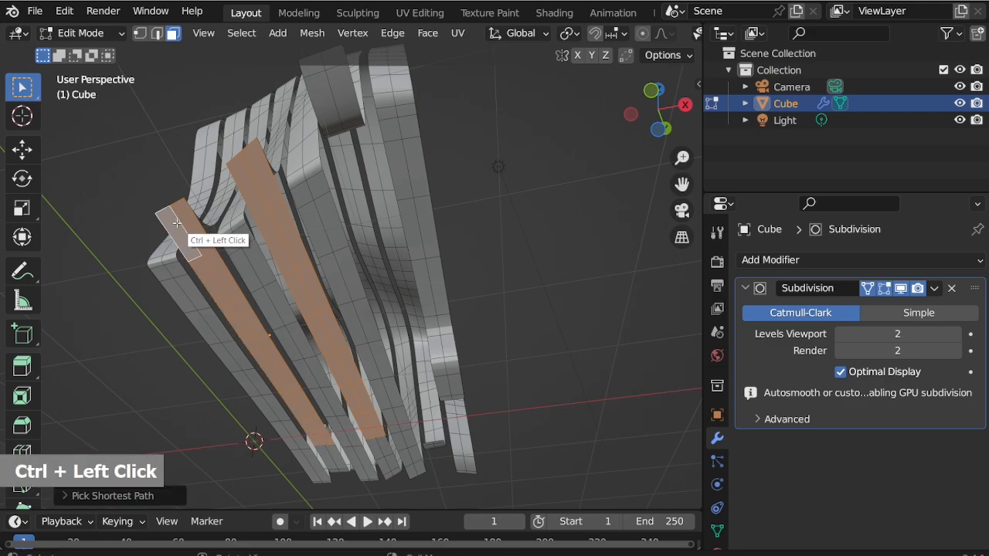
{"action": "key", "text": "x"}
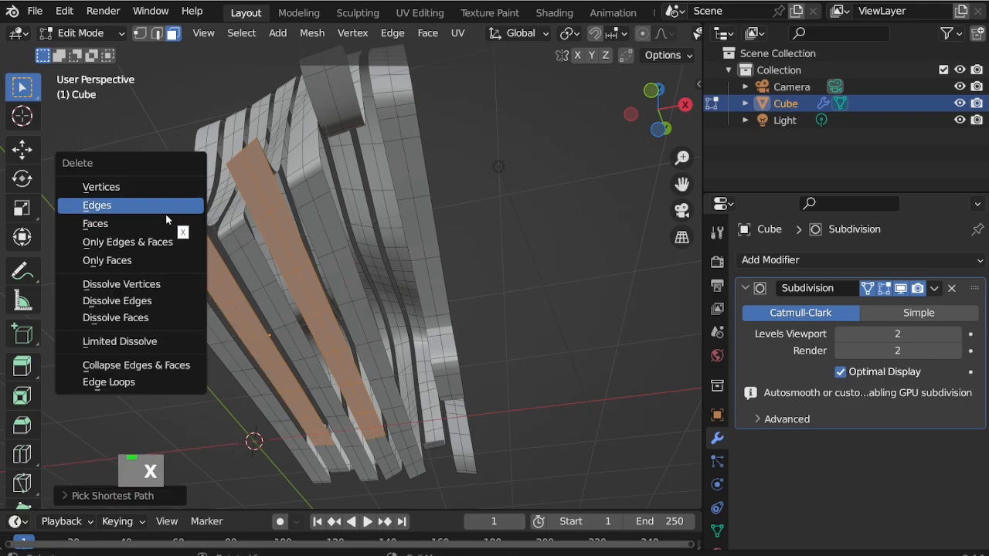
{"action": "left_click", "coordinate": [176, 224]}
Step: Add an edge loop near the rounded tips of the two new stubs at one end of the structure to square them
{"action": "middle_click_drag", "start_coordinate": [176, 223], "coordinate": [214, 395]}
{"action": "scroll", "coordinate": [262, 314], "scroll_direction": "up", "scroll_amount": 2}
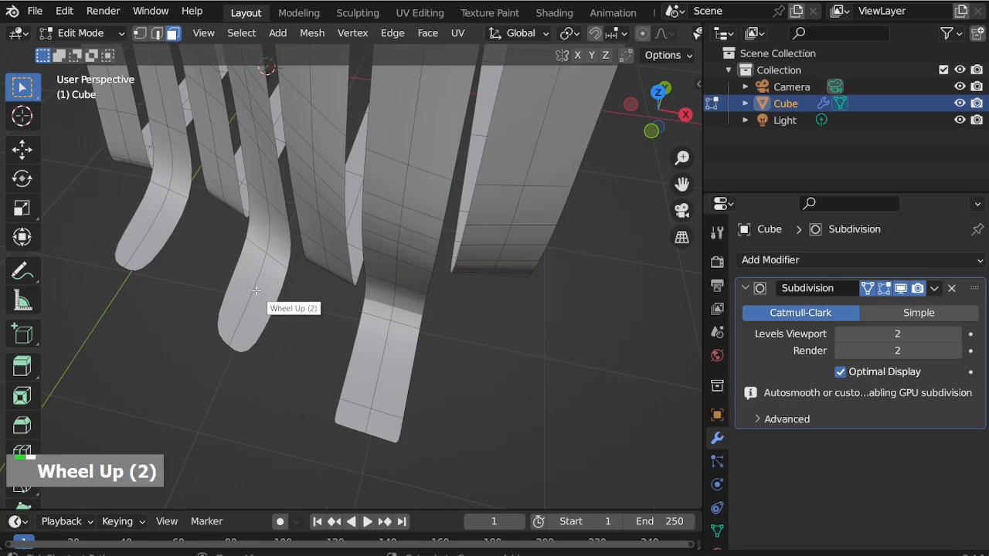
{"action": "key", "text": "ctrl+r"}
{"action": "left_click", "coordinate": [246, 316]}
{"action": "left_click", "coordinate": [236, 345]}
{"action": "key", "text": "ctrl+r"}
{"action": "left_click", "coordinate": [166, 224]}
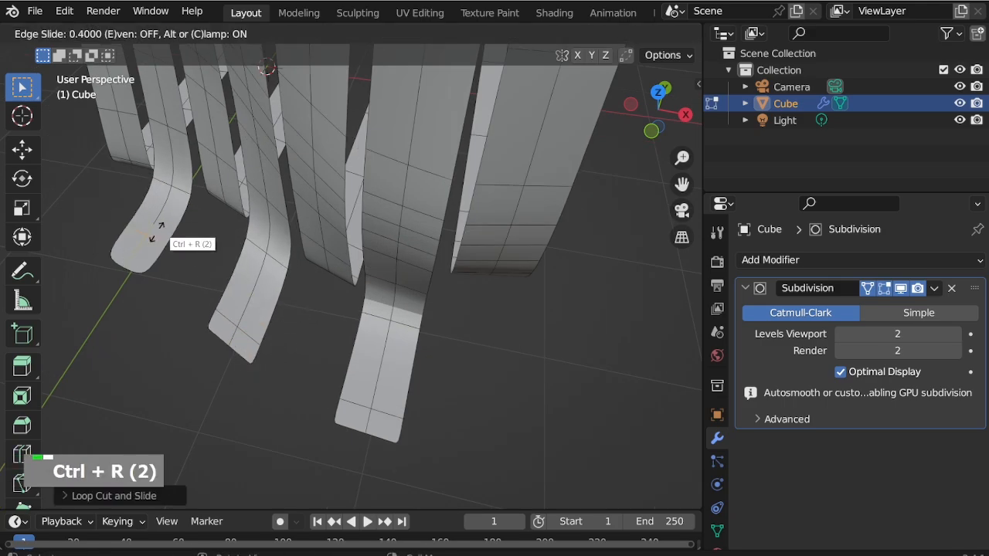
{"action": "left_click", "coordinate": [143, 263]}
Step: Square the two matching rounded stubs at the opposite end of the structure with an edge loop near each tip
{"action": "scroll", "coordinate": [165, 276], "scroll_direction": "down", "scroll_amount": 3}
{"action": "middle_click_drag", "start_coordinate": [165, 276], "coordinate": [132, 255]}
{"action": "scroll", "coordinate": [422, 245], "scroll_direction": "down", "scroll_amount": 5}
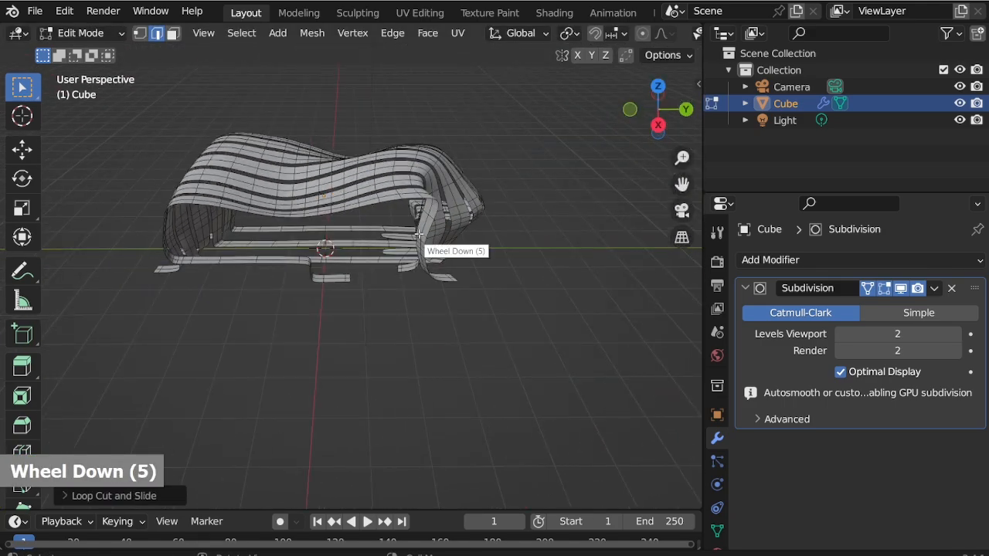
{"action": "scroll", "coordinate": [362, 226], "scroll_direction": "up", "scroll_amount": 7}
{"action": "middle_click_drag", "start_coordinate": [362, 227], "coordinate": [417, 256]}
{"action": "key", "text": "ctrl+r"}
{"action": "left_click", "coordinate": [363, 258]}
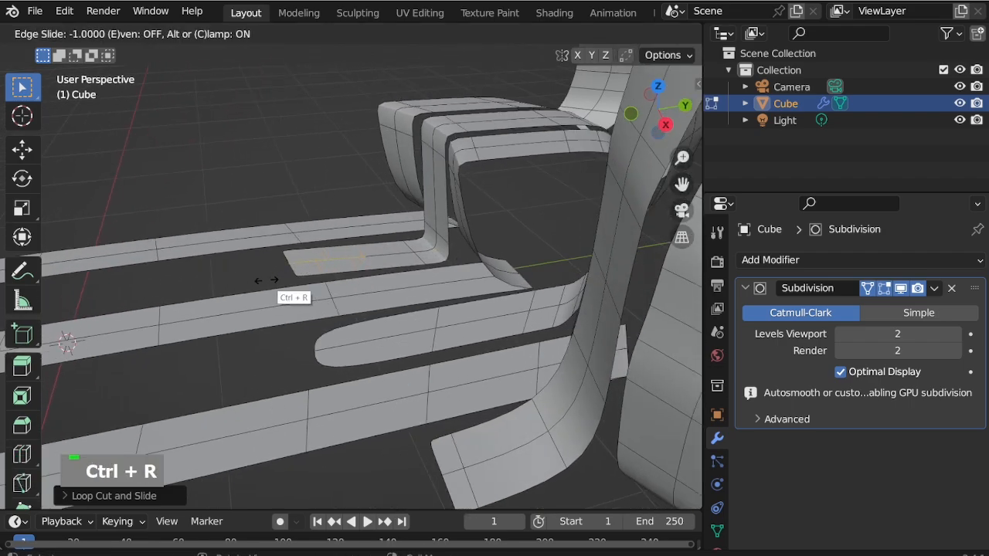
{"action": "left_click", "coordinate": [280, 283]}
{"action": "key", "text": "ctrl+r"}
{"action": "left_click", "coordinate": [382, 336]}
{"action": "left_click", "coordinate": [332, 357]}
Step: Examine the squared feet and the remaining floor strips around the twisted end of the structure
{"action": "middle_click_drag", "start_coordinate": [332, 357], "coordinate": [364, 312]}
{"action": "scroll", "coordinate": [426, 307], "scroll_direction": "down", "scroll_amount": 3}
{"action": "scroll", "coordinate": [366, 297], "scroll_direction": "down", "scroll_amount": 3}
{"action": "scroll", "coordinate": [309, 289], "scroll_direction": "down", "scroll_amount": 3}
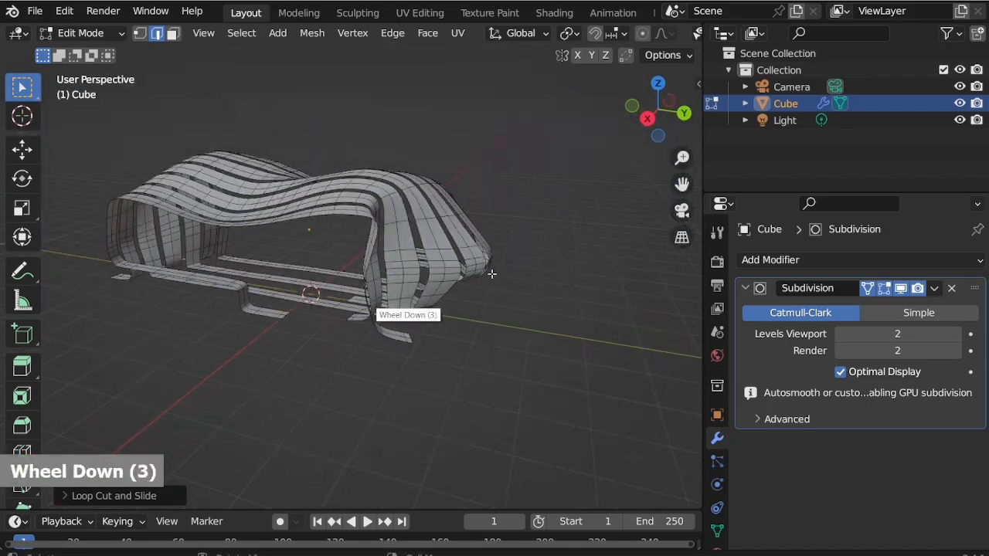
{"action": "scroll", "coordinate": [468, 293], "scroll_direction": "up", "scroll_amount": 4}
{"action": "middle_click_drag", "start_coordinate": [309, 289], "coordinate": [417, 303]}
{"action": "scroll", "coordinate": [332, 303], "scroll_direction": "up", "scroll_amount": 2}
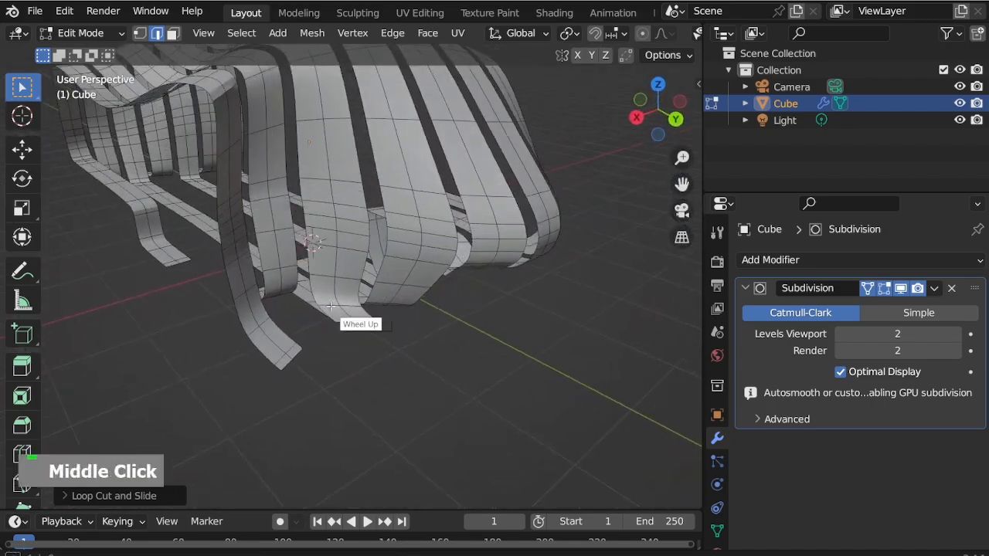
{"action": "middle_click_drag", "start_coordinate": [332, 303], "coordinate": [304, 335]}
{"action": "scroll", "coordinate": [304, 336], "scroll_direction": "down", "scroll_amount": 4}
{"action": "scroll", "coordinate": [335, 319], "scroll_direction": "up", "scroll_amount": 5}
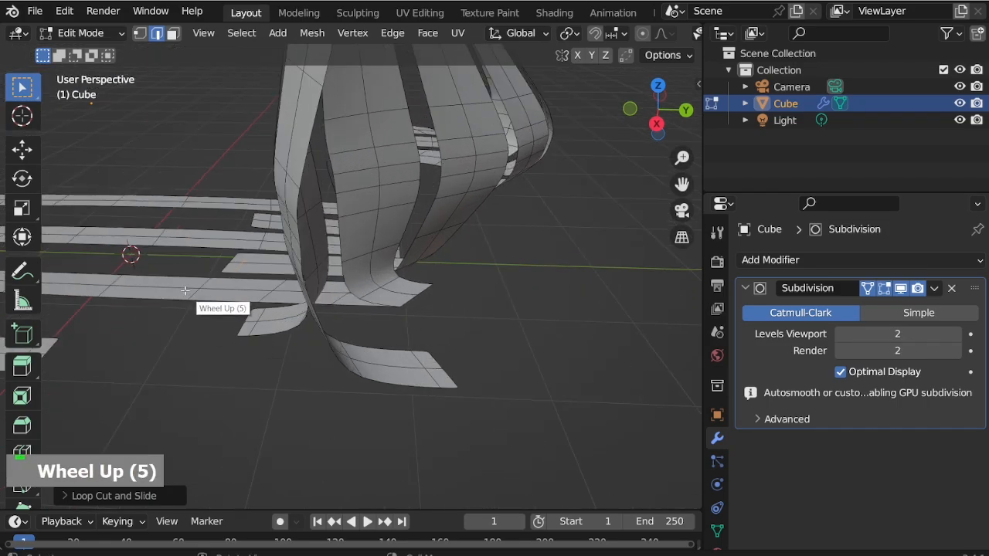
Step: Delete the floor strip faces from beside the twisted rib's foot towards the middle, keeping the far part of the strip
{"action": "middle_click_drag", "start_coordinate": [128, 256], "coordinate": [298, 221]}
{"action": "key", "text": "3"}
{"action": "left_click", "coordinate": [274, 186], "text": "shift"}
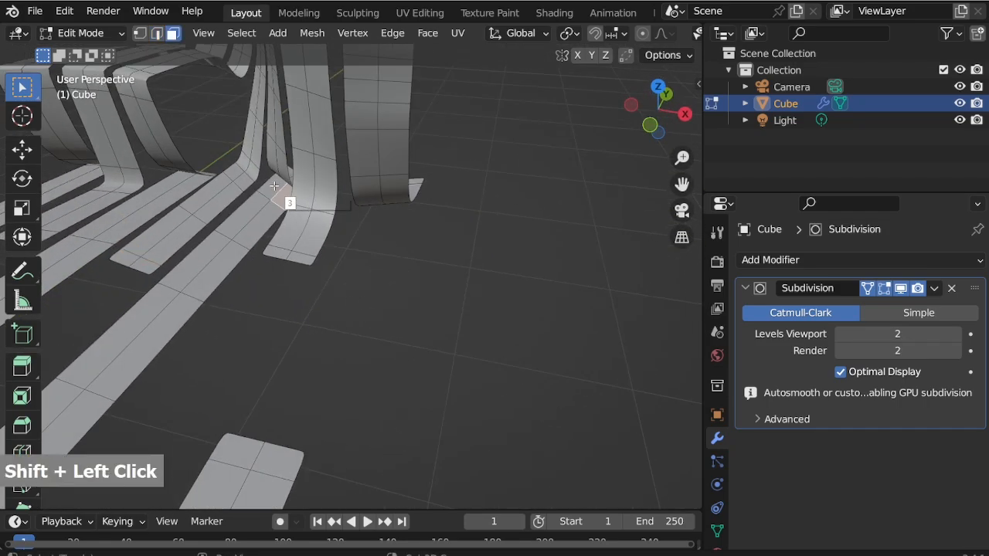
{"action": "middle_click_drag", "start_coordinate": [467, 253], "coordinate": [309, 277]}
{"action": "scroll", "coordinate": [328, 243], "scroll_direction": "up", "scroll_amount": 4}
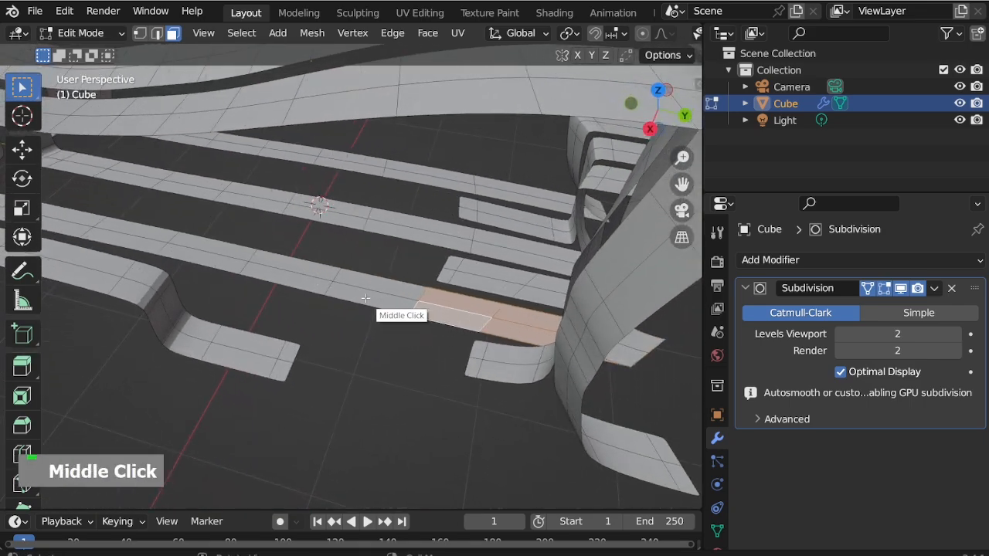
{"action": "left_click", "coordinate": [363, 281], "text": "shift"}
{"action": "left_click", "coordinate": [318, 281], "text": "shift"}
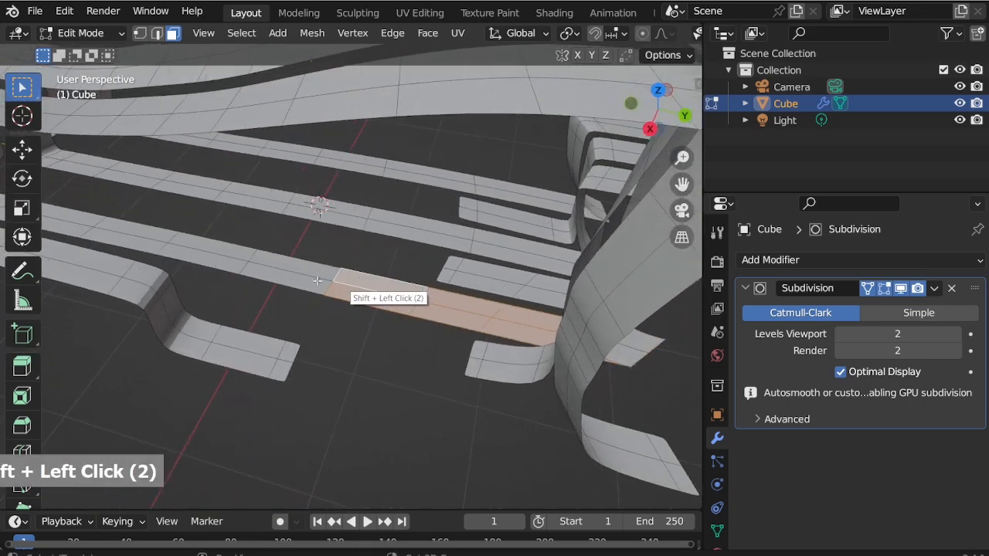
{"action": "left_click", "coordinate": [298, 271], "text": "shift"}
{"action": "key", "text": "x"}
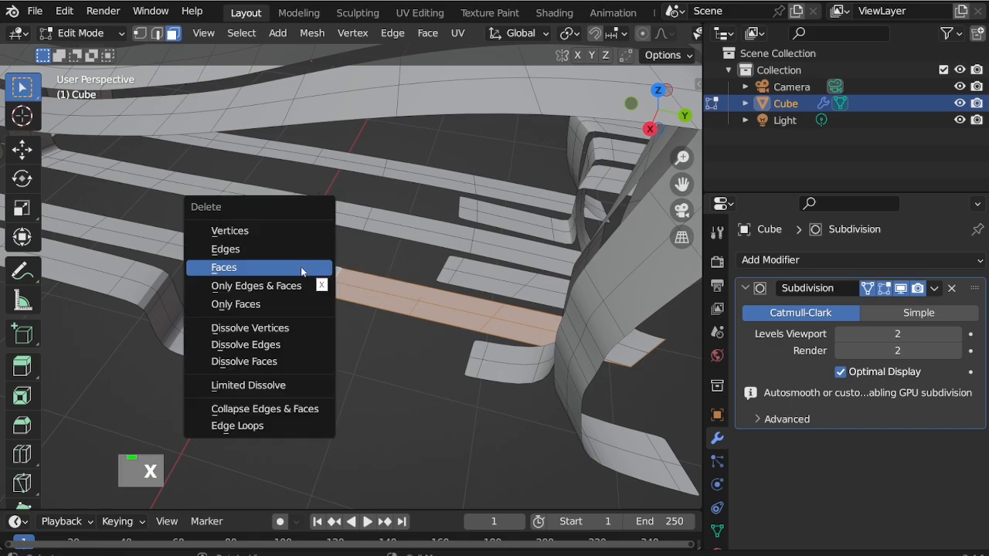
{"action": "left_click", "coordinate": [301, 267]}
Step: Add an edge loop near the rounded tip of the foot left beside the twisted rib to square it
{"action": "middle_click_drag", "start_coordinate": [301, 267], "coordinate": [307, 280]}
{"action": "key", "text": "ctrl+r"}
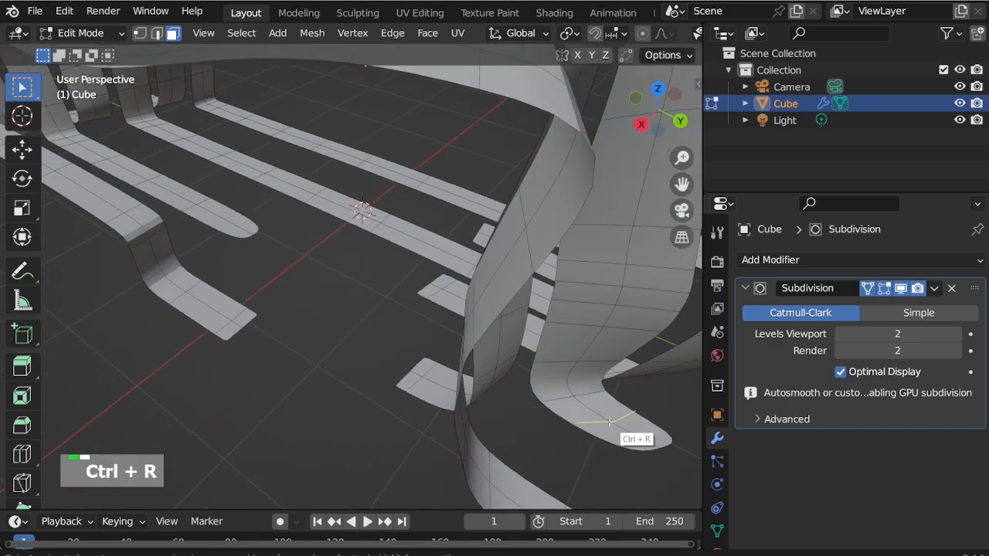
{"action": "left_click", "coordinate": [611, 422]}
{"action": "left_click", "coordinate": [653, 468]}
Step: Delete the faces of the next inner floor strip between its foot bend and the middle, keeping the far part
{"action": "scroll", "coordinate": [541, 402], "scroll_direction": "down", "scroll_amount": 4}
{"action": "middle_click_drag", "start_coordinate": [442, 358], "coordinate": [496, 330]}
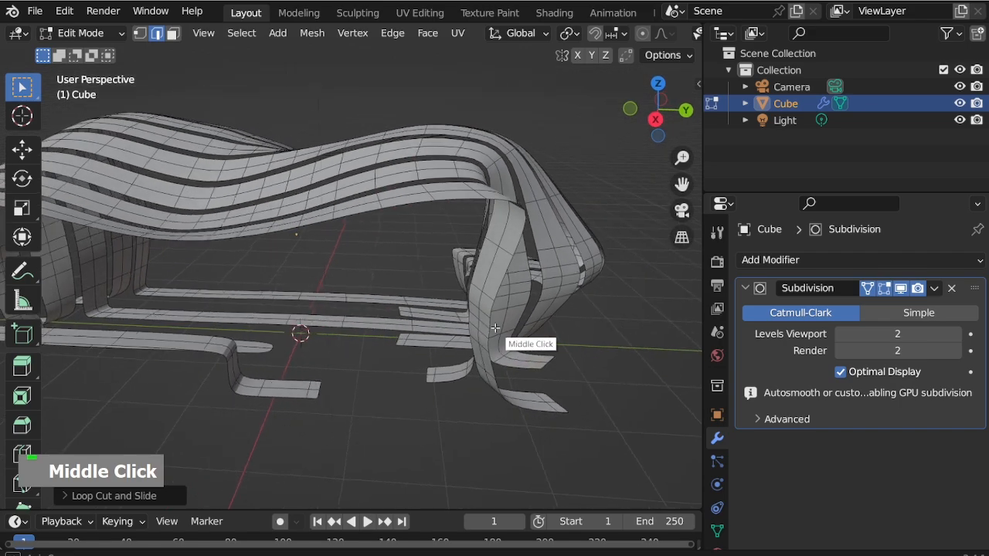
{"action": "scroll", "coordinate": [394, 305], "scroll_direction": "up", "scroll_amount": 4}
{"action": "middle_click_drag", "start_coordinate": [394, 305], "coordinate": [495, 321]}
{"action": "key", "text": "3"}
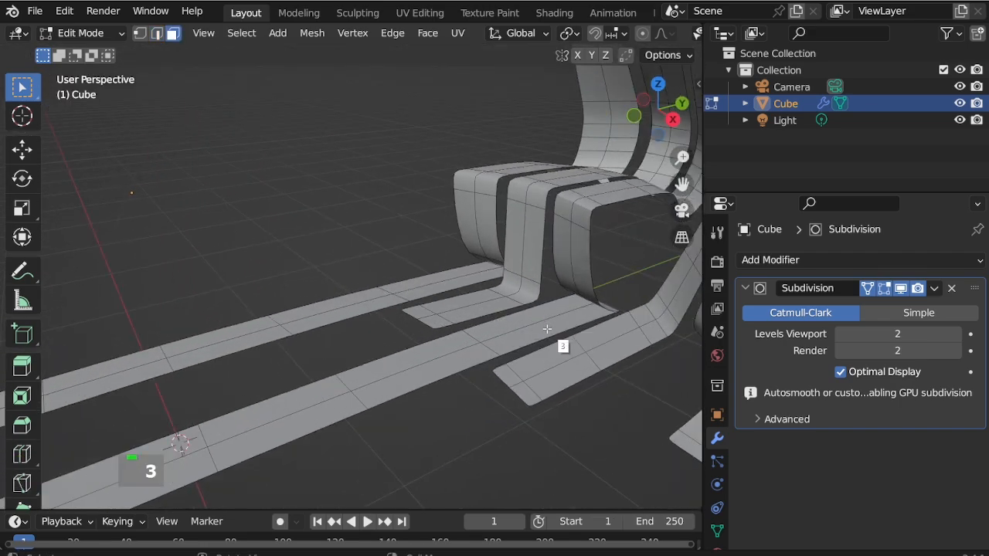
{"action": "left_click", "coordinate": [491, 329], "text": "shift"}
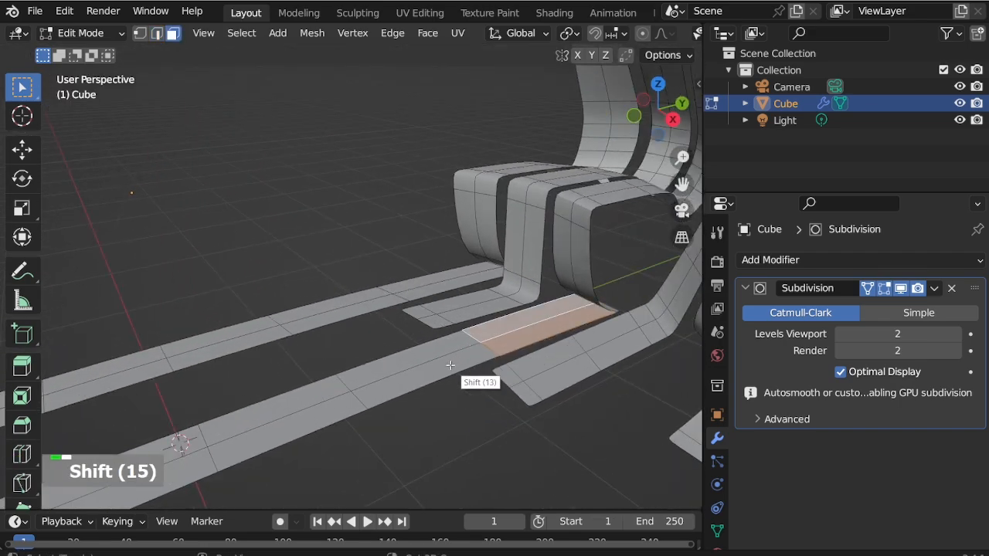
{"action": "left_click", "coordinate": [450, 365], "text": "shift"}
{"action": "scroll", "coordinate": [450, 364], "scroll_direction": "down", "scroll_amount": 2}
{"action": "middle_click_drag", "start_coordinate": [450, 365], "coordinate": [394, 367]}
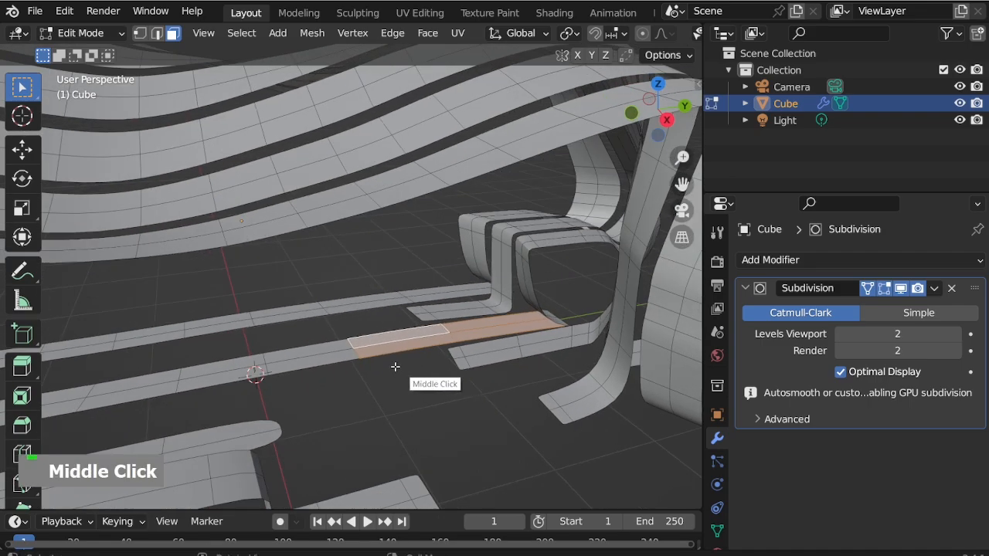
{"action": "key", "text": "x"}
{"action": "left_click", "coordinate": [375, 365]}
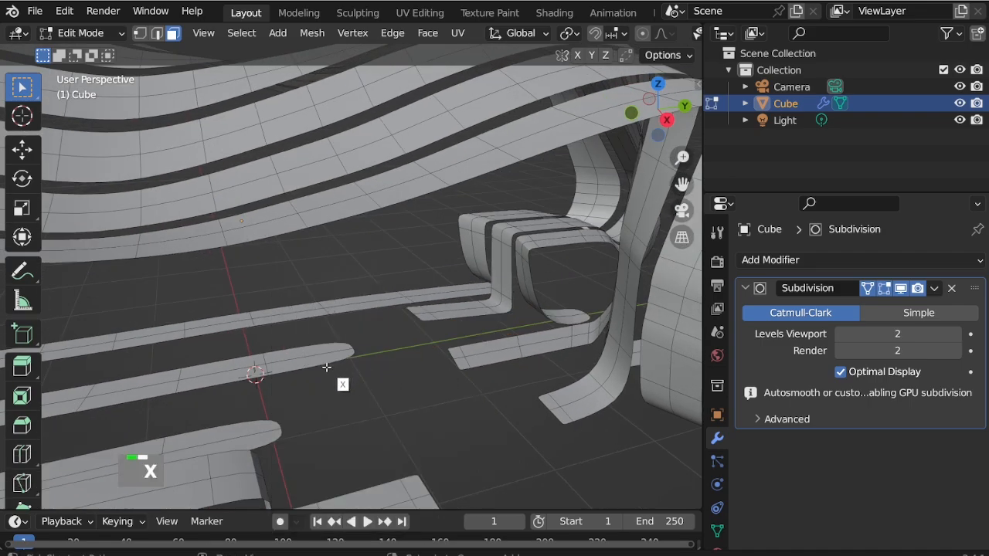
Step: Square the rounded open ends of the two shortened floor strips and the newly separated foot with edge loops
{"action": "key", "text": "ctrl+r"}
{"action": "left_click", "coordinate": [307, 360]}
{"action": "left_click", "coordinate": [390, 374]}
{"action": "key", "text": "ctrl+r"}
{"action": "left_click", "coordinate": [267, 436]}
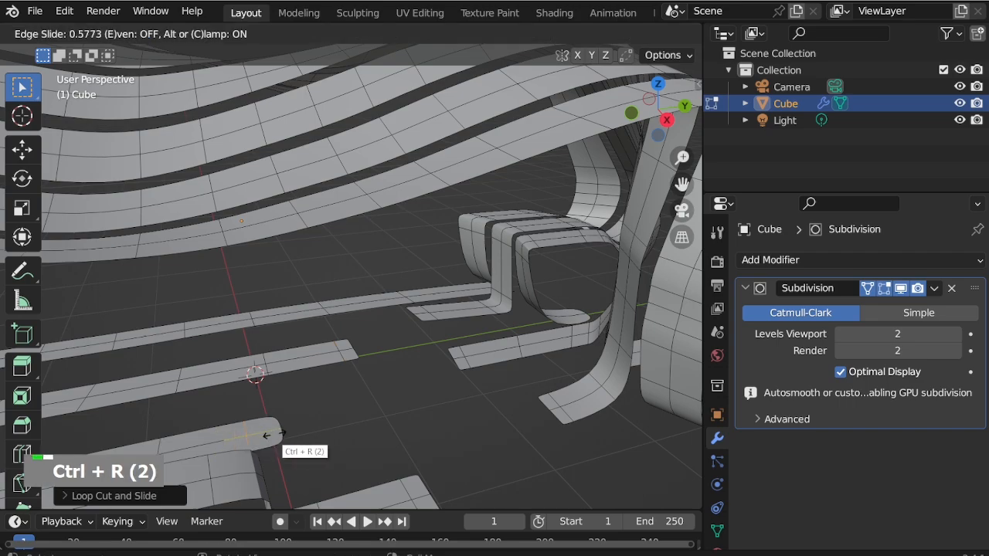
{"action": "left_click", "coordinate": [422, 410]}
{"action": "left_click", "coordinate": [570, 318]}
{"action": "left_click", "coordinate": [607, 322]}
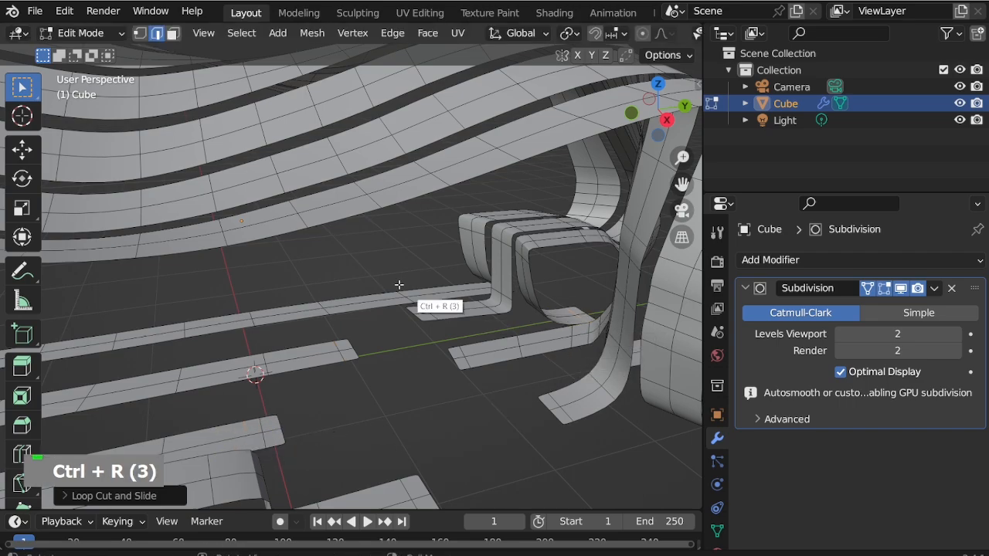
Step: Delete the faces of the rearmost full-length floor strip from its foot bend past the middle, leaving a short far section
{"action": "scroll", "coordinate": [405, 286], "scroll_direction": "up", "scroll_amount": 3}
{"action": "middle_click_drag", "start_coordinate": [417, 288], "coordinate": [471, 298]}
{"action": "middle_click_drag", "start_coordinate": [510, 338], "coordinate": [401, 144]}
{"action": "scroll", "coordinate": [448, 217], "scroll_direction": "up", "scroll_amount": 5}
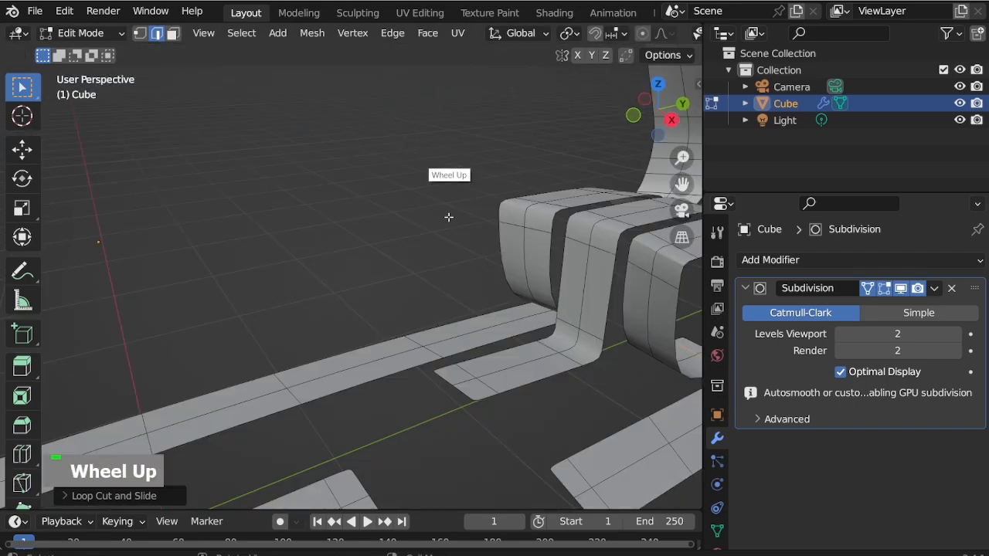
{"action": "key", "text": "3"}
{"action": "left_click", "coordinate": [492, 339], "text": "shift"}
{"action": "left_click", "coordinate": [436, 344], "text": "shift"}
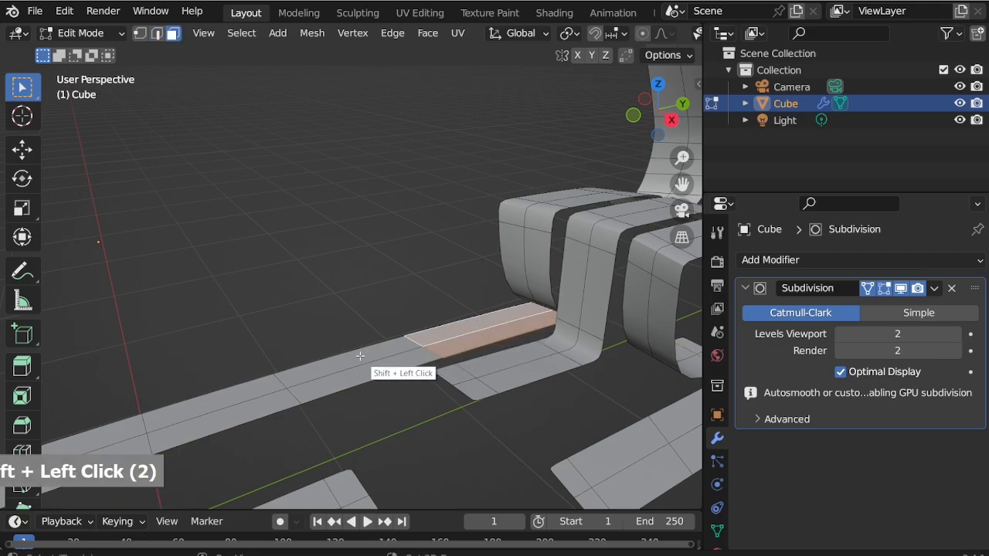
{"action": "left_click", "coordinate": [348, 367], "text": "shift"}
{"action": "left_click", "coordinate": [235, 396], "text": "shift"}
{"action": "middle_click_drag", "start_coordinate": [255, 410], "coordinate": [343, 404]}
{"action": "scroll", "coordinate": [355, 266], "scroll_direction": "down", "scroll_amount": 3}
{"action": "scroll", "coordinate": [251, 272], "scroll_direction": "up", "scroll_amount": 2}
{"action": "left_click", "coordinate": [247, 260], "text": "shift"}
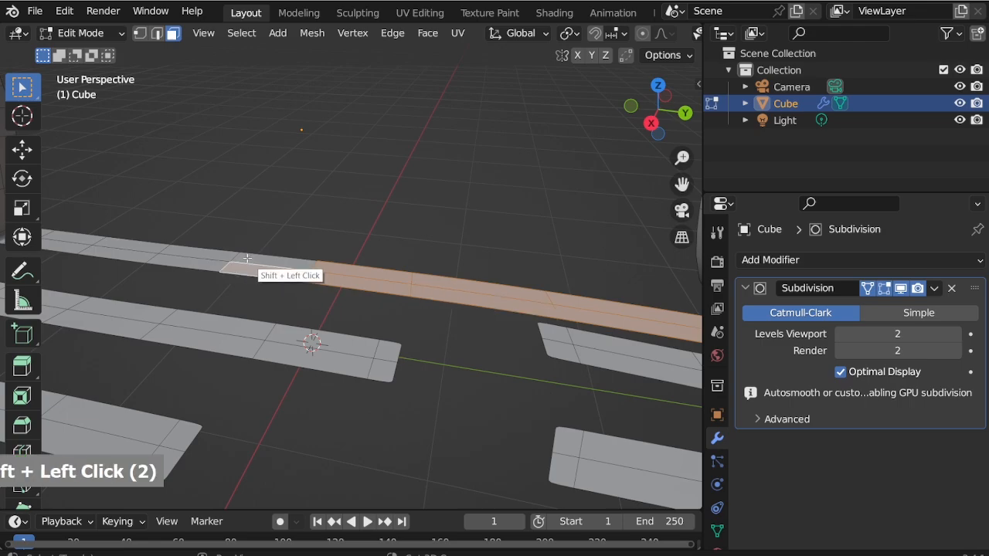
{"action": "left_click", "coordinate": [203, 266], "text": "shift"}
{"action": "left_click", "coordinate": [172, 257], "text": "shift"}
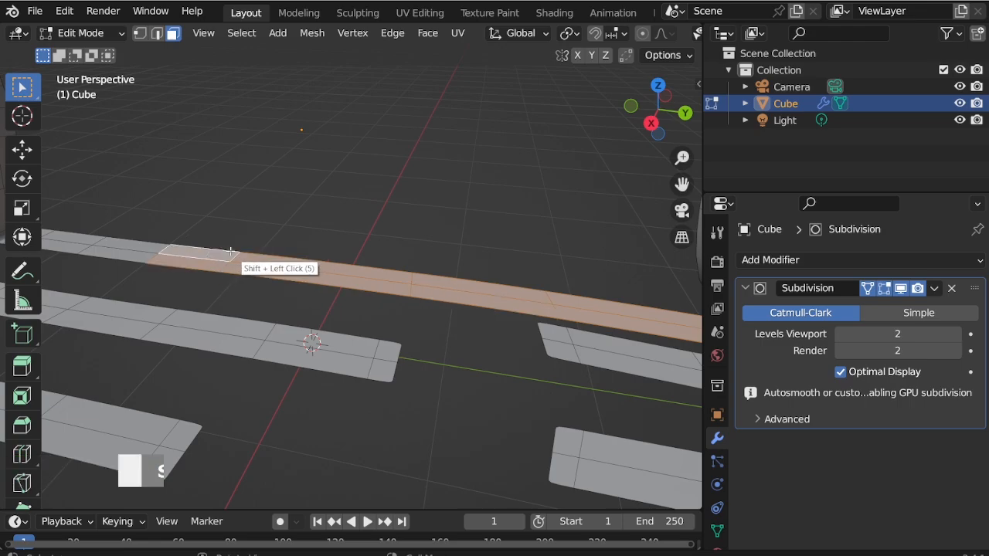
{"action": "key", "text": "x"}
{"action": "left_click", "coordinate": [224, 255]}
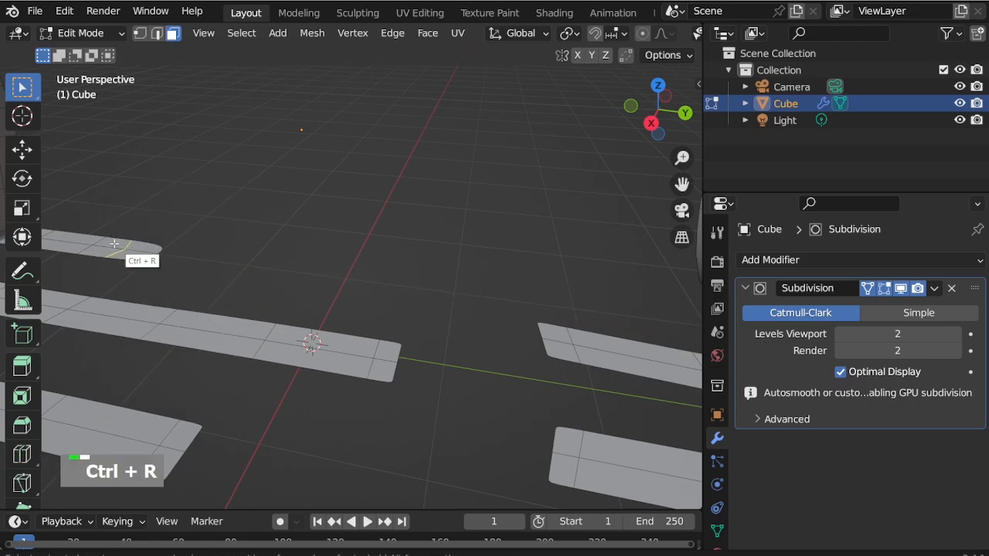
Step: Add an edge loop near each rounded open end left on the rearmost floor strip to square the tips
{"action": "left_click", "coordinate": [115, 244]}
{"action": "left_click", "coordinate": [155, 263]}
{"action": "scroll", "coordinate": [106, 264], "scroll_direction": "down", "scroll_amount": 4}
{"action": "scroll", "coordinate": [343, 270], "scroll_direction": "up", "scroll_amount": 2}
{"action": "middle_click_drag", "start_coordinate": [344, 271], "coordinate": [512, 276]}
{"action": "scroll", "coordinate": [270, 258], "scroll_direction": "up", "scroll_amount": 3}
{"action": "key", "text": "ctrl+r"}
{"action": "left_click", "coordinate": [262, 263]}
{"action": "left_click", "coordinate": [281, 297]}
Step: Delete the middle floor strip's faces from its open end back towards the ribs, keeping a short stub at the bend
{"action": "scroll", "coordinate": [512, 276], "scroll_direction": "down", "scroll_amount": 2}
{"action": "scroll", "coordinate": [364, 302], "scroll_direction": "up", "scroll_amount": 2}
{"action": "middle_click_drag", "start_coordinate": [364, 302], "coordinate": [285, 304]}
{"action": "scroll", "coordinate": [159, 302], "scroll_direction": "up", "scroll_amount": 2}
{"action": "middle_click_drag", "start_coordinate": [159, 302], "coordinate": [525, 286]}
{"action": "key", "text": "3"}
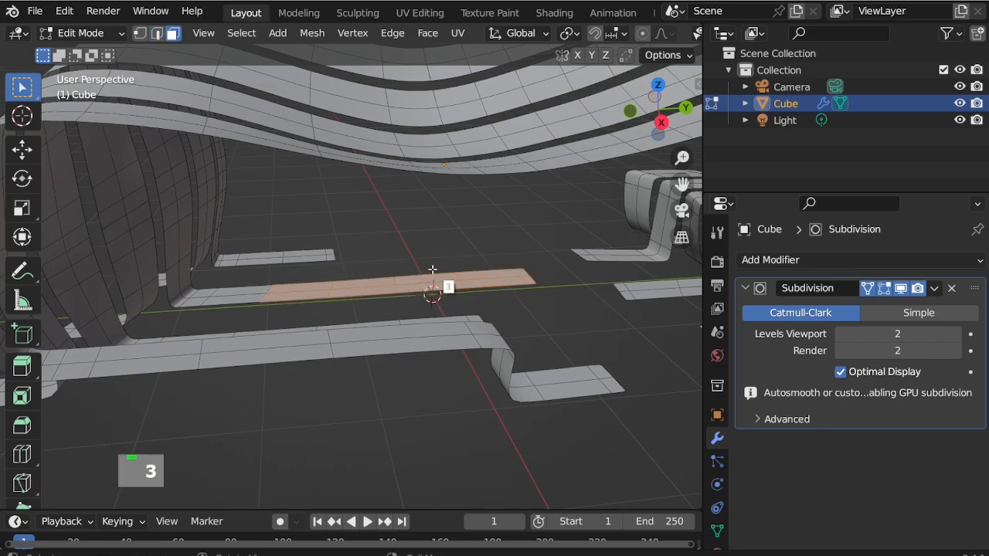
{"action": "key", "text": "x"}
{"action": "left_click", "coordinate": [363, 268]}
Step: Add an edge loop near the rounded tip of the middle floor strip's remaining stub
{"action": "scroll", "coordinate": [232, 296], "scroll_direction": "up", "scroll_amount": 3}
{"action": "key", "text": "ctrl+r"}
{"action": "left_click", "coordinate": [228, 297]}
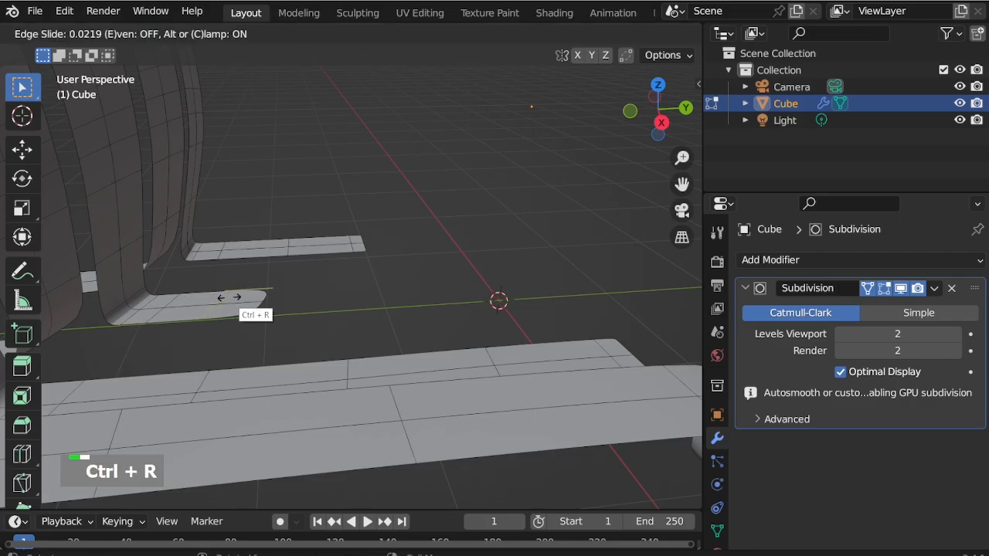
Step: Add a loop cut near the free end of the shortened foot strip
{"action": "left_click", "coordinate": [229, 297]}
{"action": "scroll", "coordinate": [367, 286], "scroll_direction": "down", "scroll_amount": 4}
{"action": "middle_click_drag", "start_coordinate": [366, 287], "coordinate": [254, 289]}
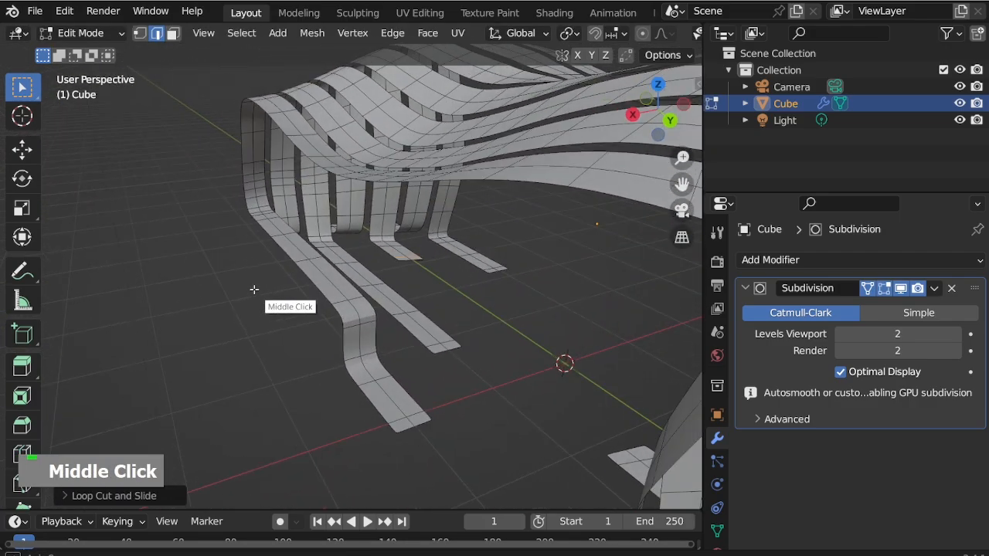
Step: Delete the outer faces of the long straight foot strip beside the stepped one, leaving a short foot
{"action": "scroll", "coordinate": [441, 329], "scroll_direction": "up", "scroll_amount": 5}
{"action": "middle_click_drag", "start_coordinate": [441, 329], "coordinate": [369, 321]}
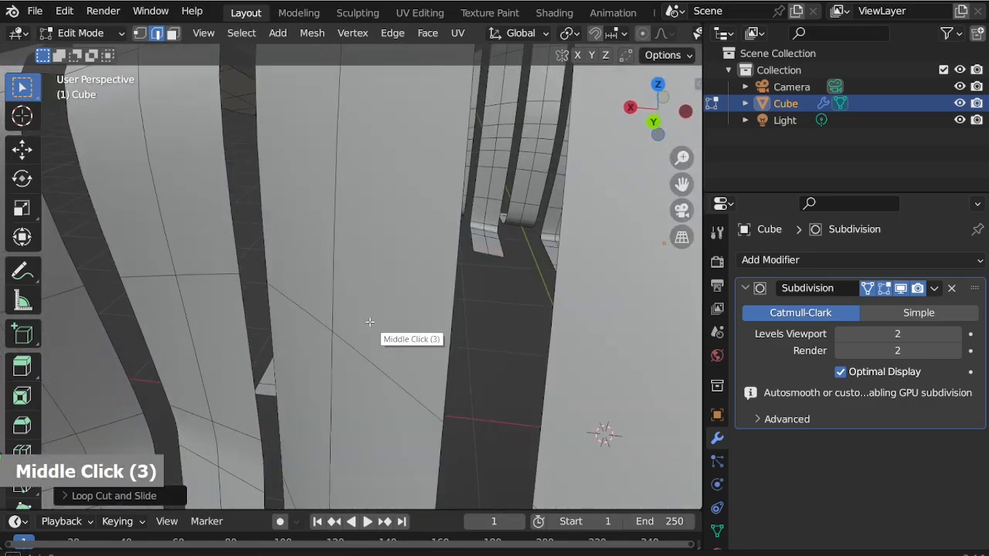
{"action": "scroll", "coordinate": [418, 309], "scroll_direction": "up", "scroll_amount": 7}
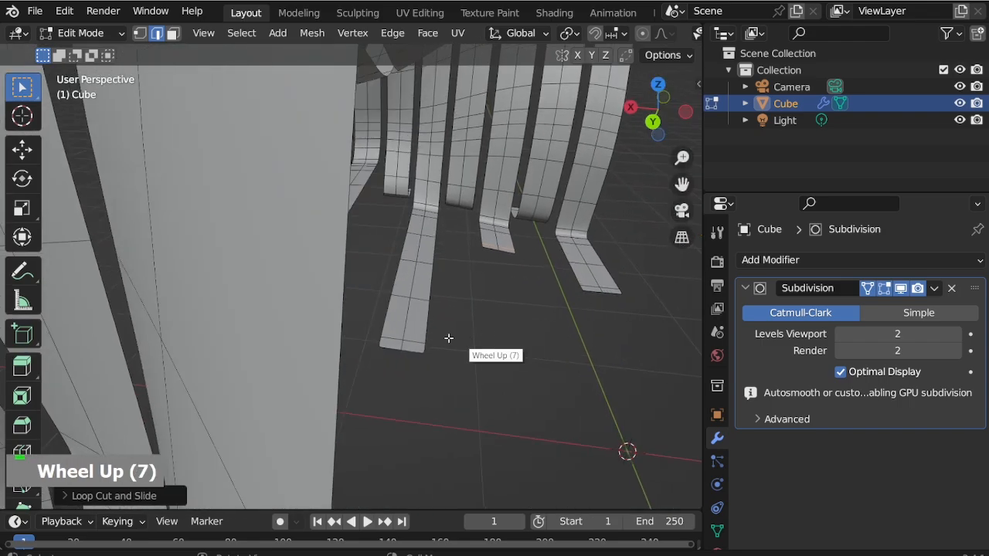
{"action": "scroll", "coordinate": [449, 338], "scroll_direction": "up", "scroll_amount": 8}
{"action": "key", "text": "3"}
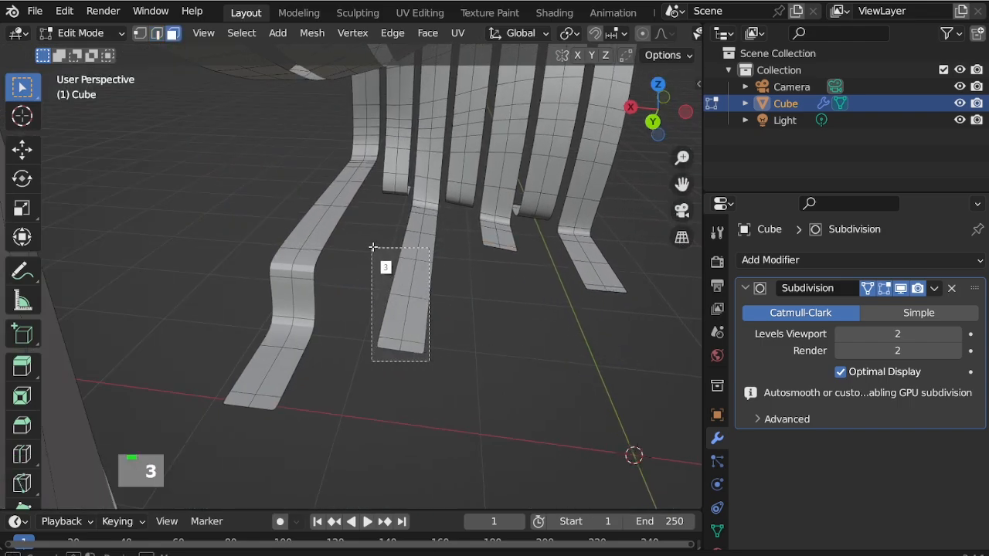
{"action": "middle_click_drag", "start_coordinate": [415, 242], "coordinate": [434, 275]}
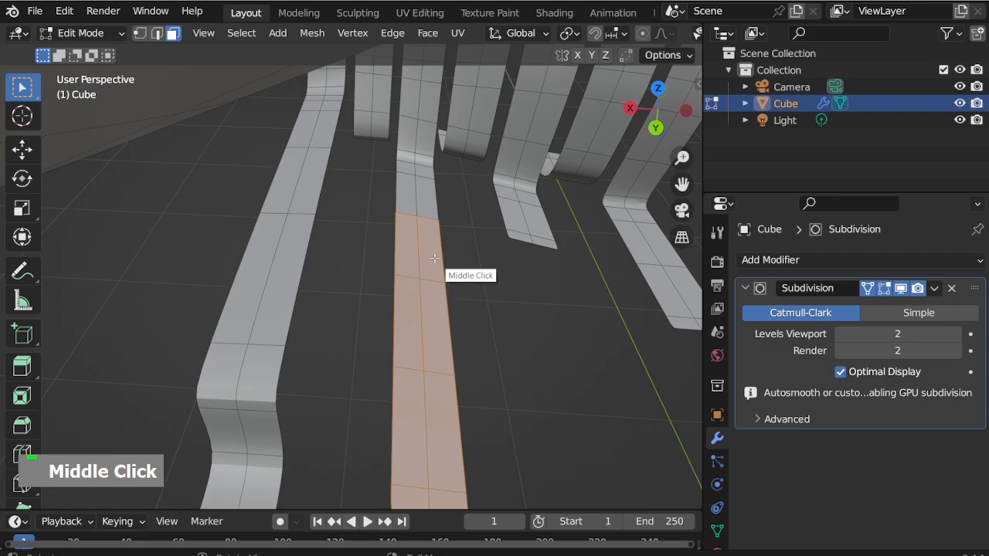
{"action": "key", "text": "x"}
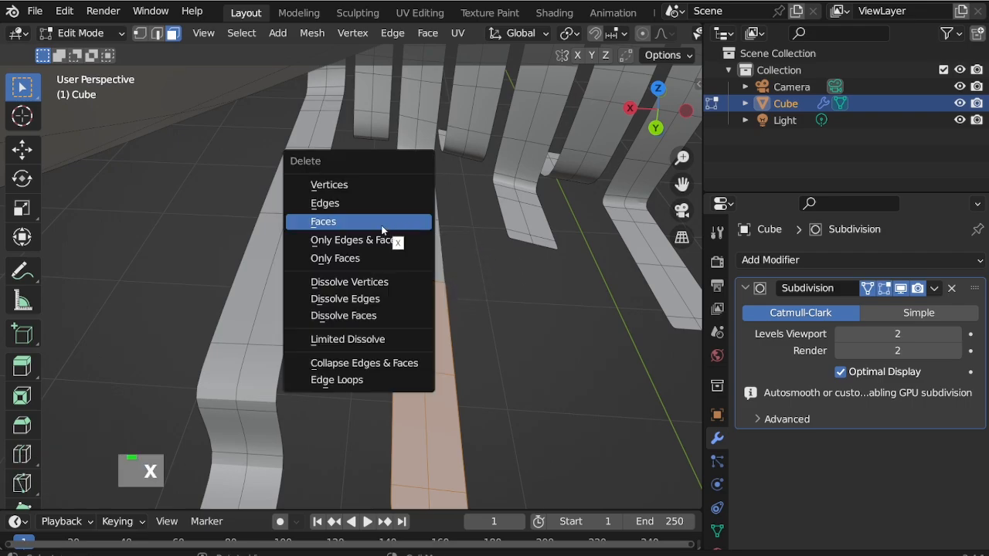
{"action": "left_click", "coordinate": [399, 225]}
Step: Add a loop cut near the cut-off end of the remaining foot strip
{"action": "key", "text": "ctrl+r"}
{"action": "left_click", "coordinate": [430, 249]}
{"action": "left_click", "coordinate": [423, 319]}
{"action": "middle_click_drag", "start_coordinate": [359, 322], "coordinate": [510, 282]}
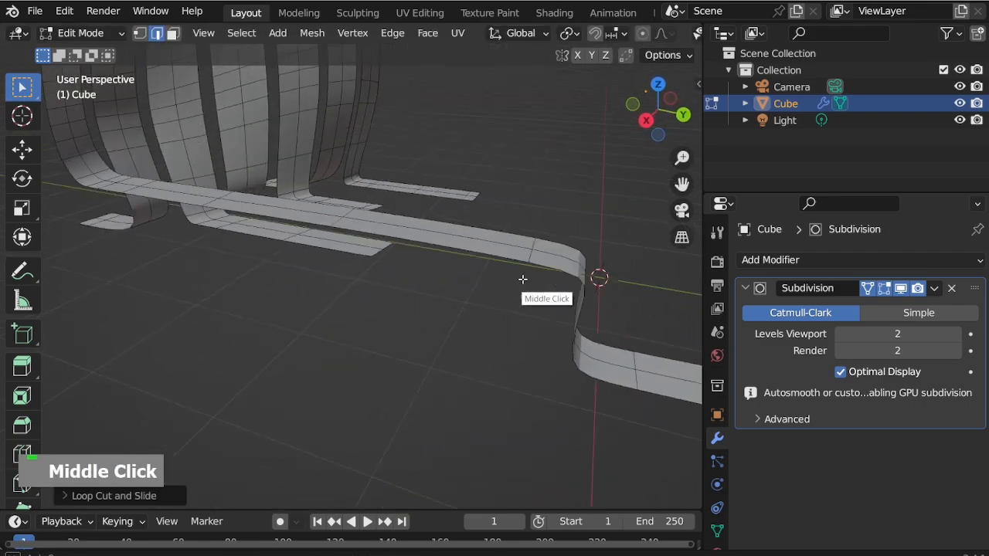
{"action": "scroll", "coordinate": [464, 309], "scroll_direction": "down", "scroll_amount": 4}
{"action": "mouse_move", "coordinate": [464, 309]}
{"action": "middle_mouse_down"}
{"action": "mouse_move", "coordinate": [417, 313]}
{"action": "mouse_move", "coordinate": [459, 310]}
{"action": "middle_mouse_up"}
{"action": "scroll", "coordinate": [461, 316], "scroll_direction": "up", "scroll_amount": 2}
Step: Return to Object Mode, add a plane mesh and scale it up into a floor extending beyond the bench
{"action": "key", "text": "ctrl+Tab"}
{"action": "key", "text": "shift+a"}
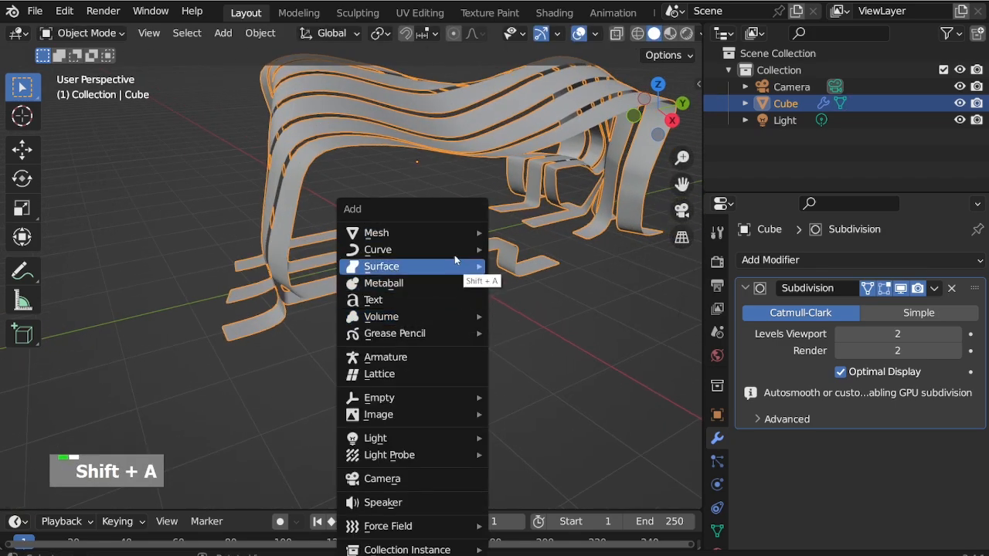
{"action": "mouse_move", "coordinate": [378, 230]}
{"action": "left_click", "coordinate": [530, 229]}
{"action": "scroll", "coordinate": [367, 278], "scroll_direction": "down", "scroll_amount": 2}
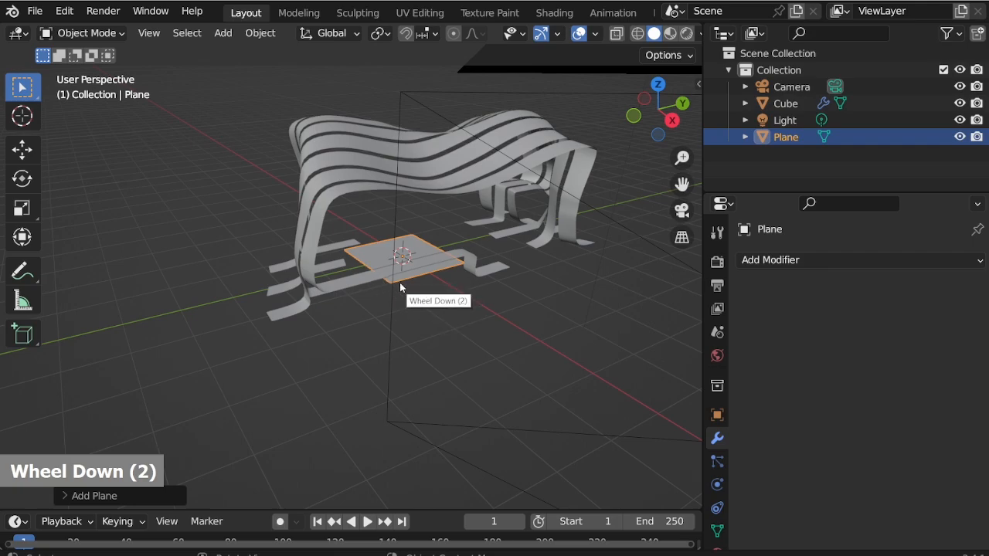
{"action": "key", "text": "s"}
{"action": "left_click", "coordinate": [440, 417]}
{"action": "scroll", "coordinate": [419, 320], "scroll_direction": "up", "scroll_amount": 5}
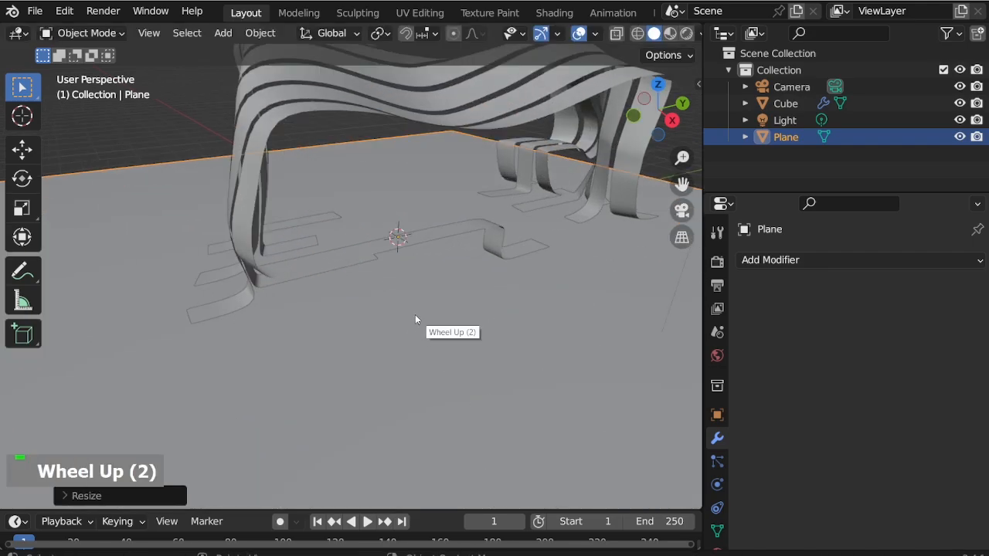
Step: Lower the bench along the global Z axis in front view until its feet reach the floor plane
{"action": "key", "text": "KP_1"}
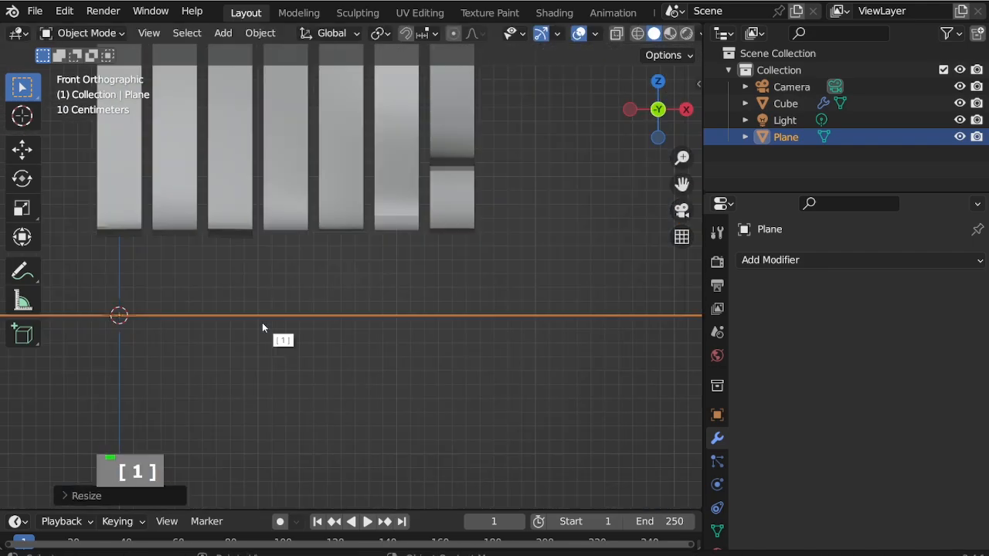
{"action": "left_click", "coordinate": [321, 213]}
{"action": "key", "text": "g"}
{"action": "key", "text": "z"}
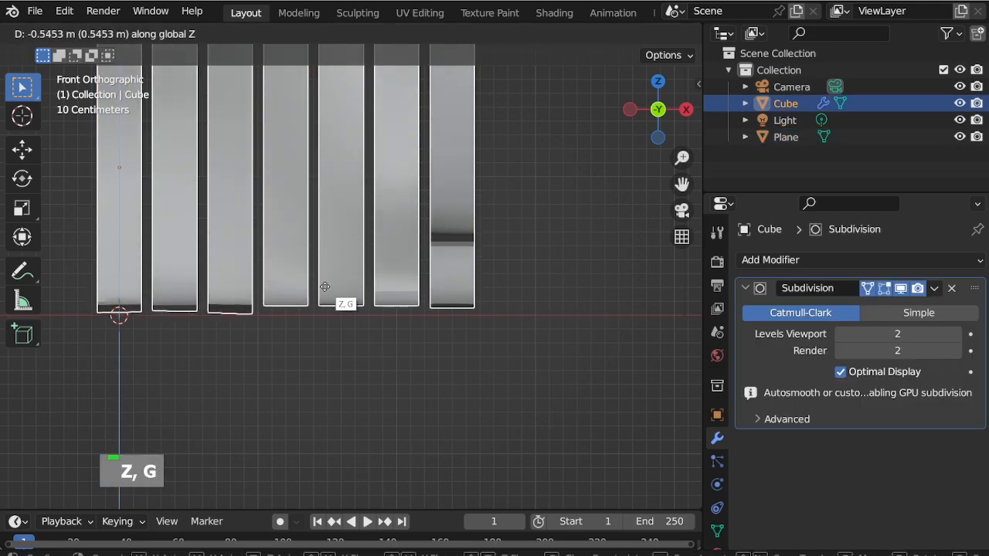
{"action": "left_click", "coordinate": [325, 294]}
{"action": "middle_click_drag", "start_coordinate": [325, 294], "coordinate": [342, 348]}
{"action": "left_click", "coordinate": [234, 166]}
Step: Inspect the feet against the floor, and raise the bench about 0.05 m along the Z axis
{"action": "scroll", "coordinate": [249, 335], "scroll_direction": "down", "scroll_amount": 2}
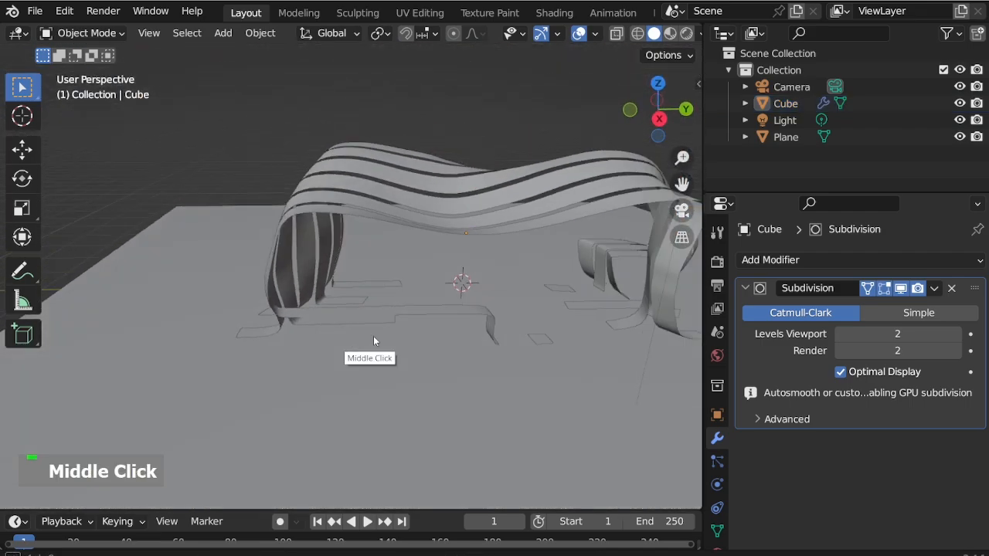
{"action": "scroll", "coordinate": [424, 342], "scroll_direction": "down", "scroll_amount": 1}
{"action": "scroll", "coordinate": [496, 301], "scroll_direction": "up", "scroll_amount": 9}
{"action": "middle_click_drag", "start_coordinate": [439, 285], "coordinate": [514, 285]}
{"action": "scroll", "coordinate": [499, 307], "scroll_direction": "down", "scroll_amount": 6}
{"action": "scroll", "coordinate": [493, 303], "scroll_direction": "down", "scroll_amount": 1}
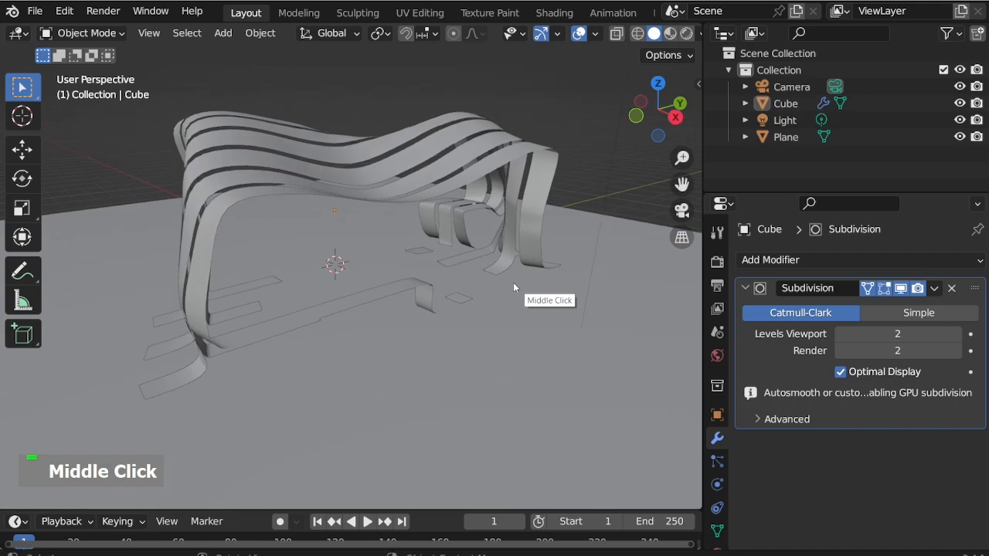
{"action": "key", "text": "KP_1"}
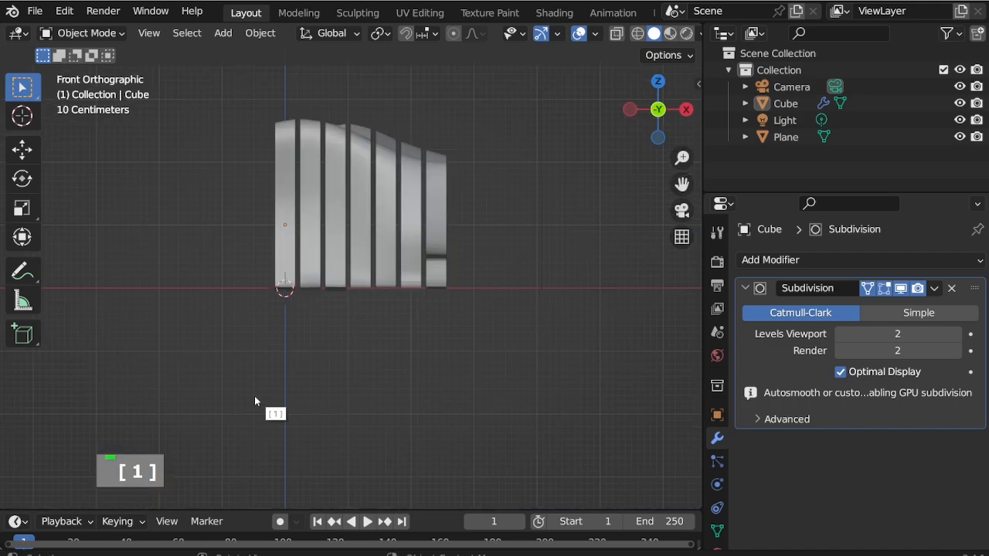
{"action": "scroll", "coordinate": [301, 288], "scroll_direction": "up", "scroll_amount": 4}
{"action": "scroll", "coordinate": [316, 279], "scroll_direction": "up", "scroll_amount": 3}
{"action": "left_click", "coordinate": [316, 279]}
{"action": "key", "text": "g"}
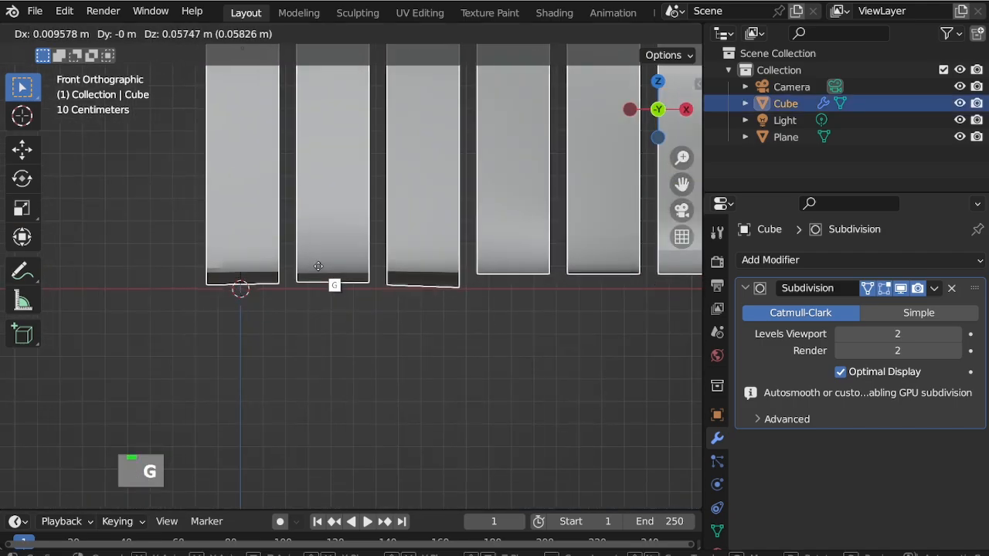
{"action": "key", "text": "z"}
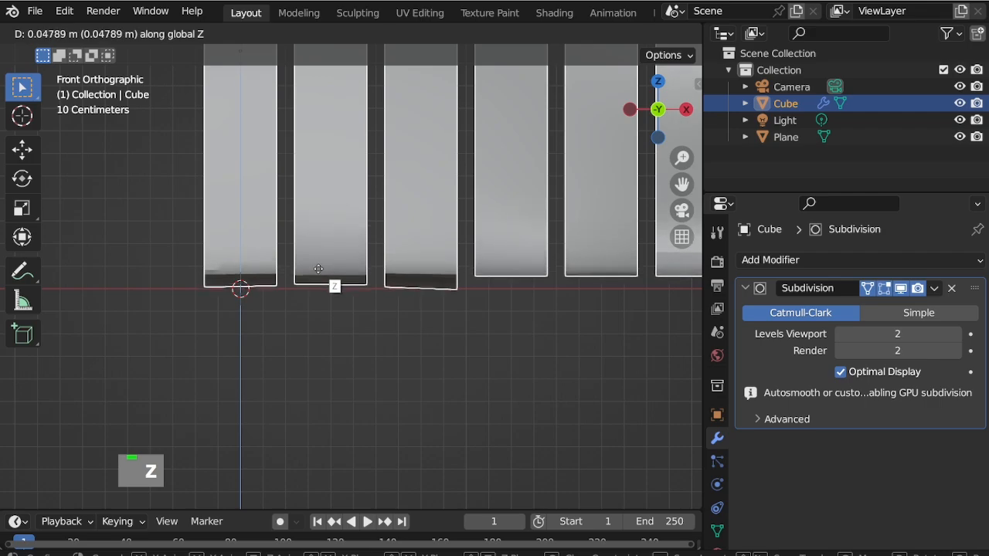
{"action": "left_click", "coordinate": [318, 268]}
{"action": "scroll", "coordinate": [309, 270], "scroll_direction": "down", "scroll_amount": 4}
{"action": "scroll", "coordinate": [309, 272], "scroll_direction": "up", "scroll_amount": 4}
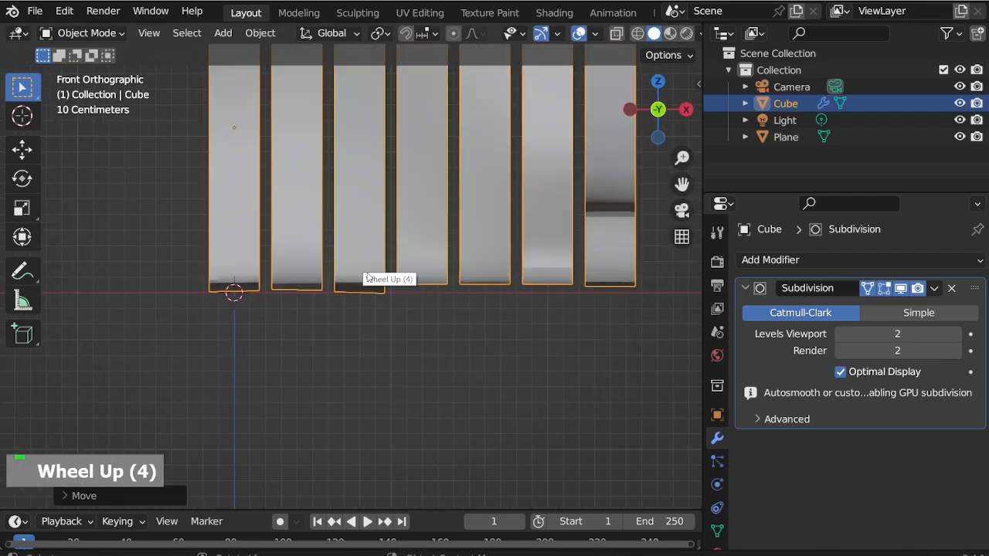
Step: Enter Edit Mode on the bench and turn on X-ray display
{"action": "key", "text": "ctrl+Tab"}
{"action": "scroll", "coordinate": [380, 300], "scroll_direction": "up", "scroll_amount": 2}
{"action": "left_click_drag", "start_coordinate": [125, 281], "coordinate": [427, 326]}
{"action": "key", "text": "alt+z"}
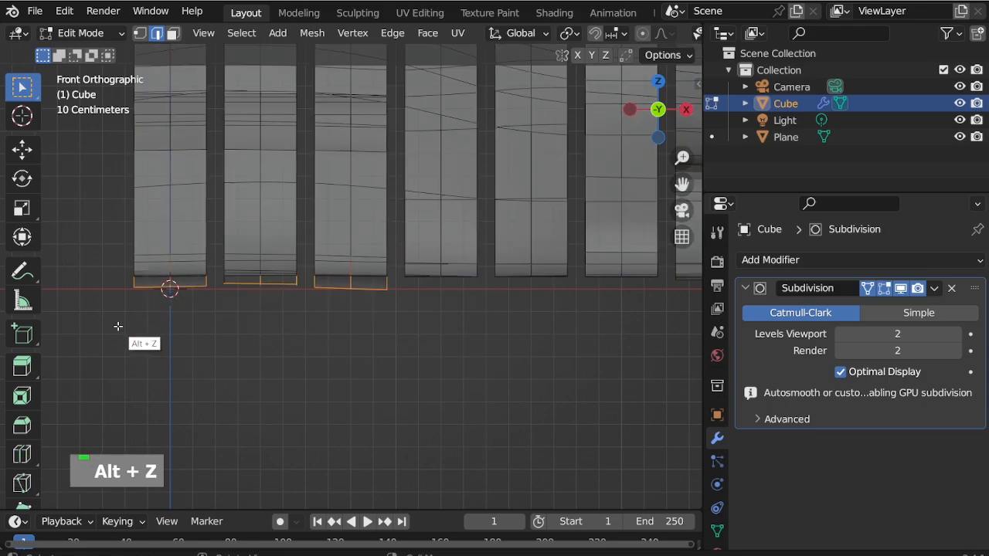
{"action": "left_click_drag", "start_coordinate": [123, 283], "coordinate": [404, 322]}
{"action": "key", "text": "g"}
{"action": "key", "text": "z"}
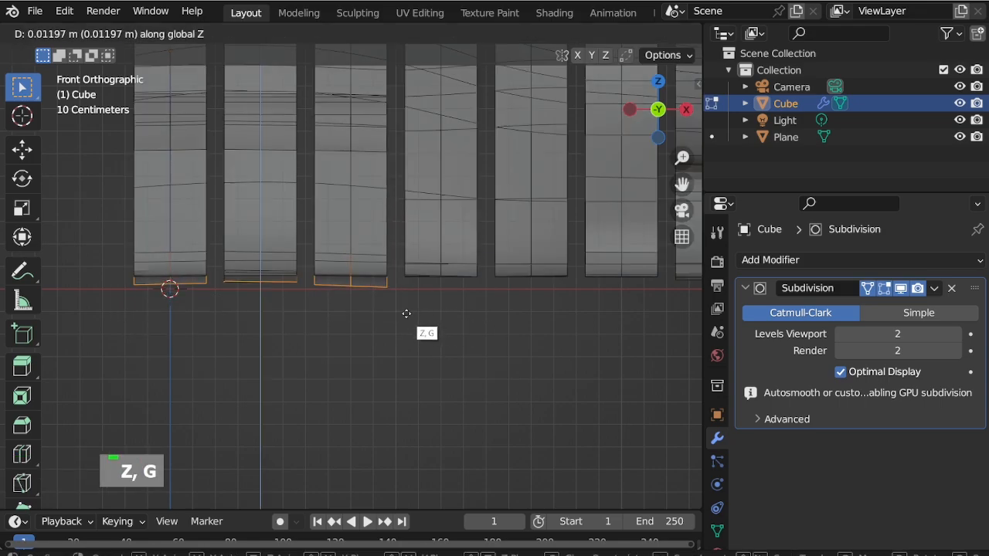
{"action": "key", "text": "Escape"}
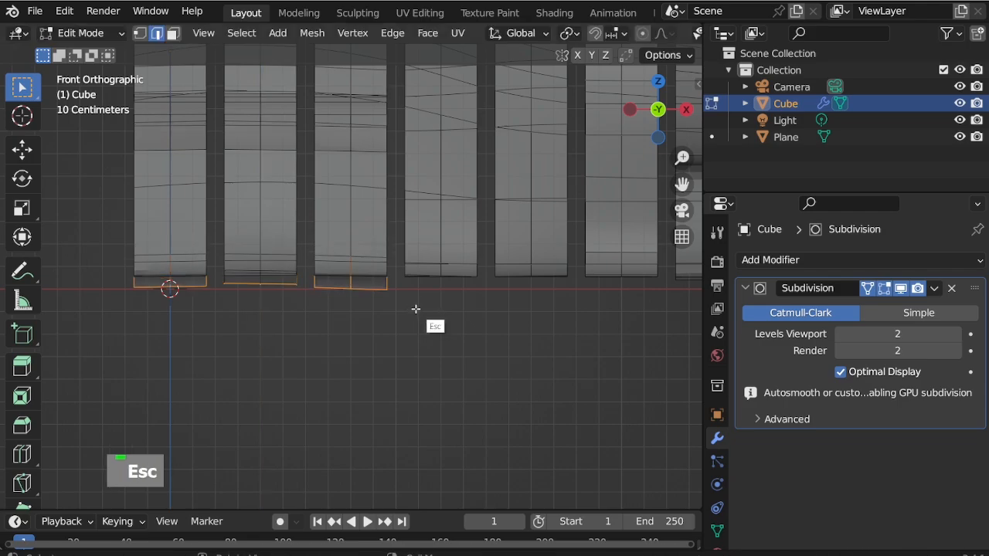
{"action": "mouse_move", "coordinate": [416, 318]}
{"action": "left_mouse_down"}
{"action": "mouse_move", "coordinate": [98, 281]}
{"action": "mouse_move", "coordinate": [433, 314]}
{"action": "left_mouse_up"}
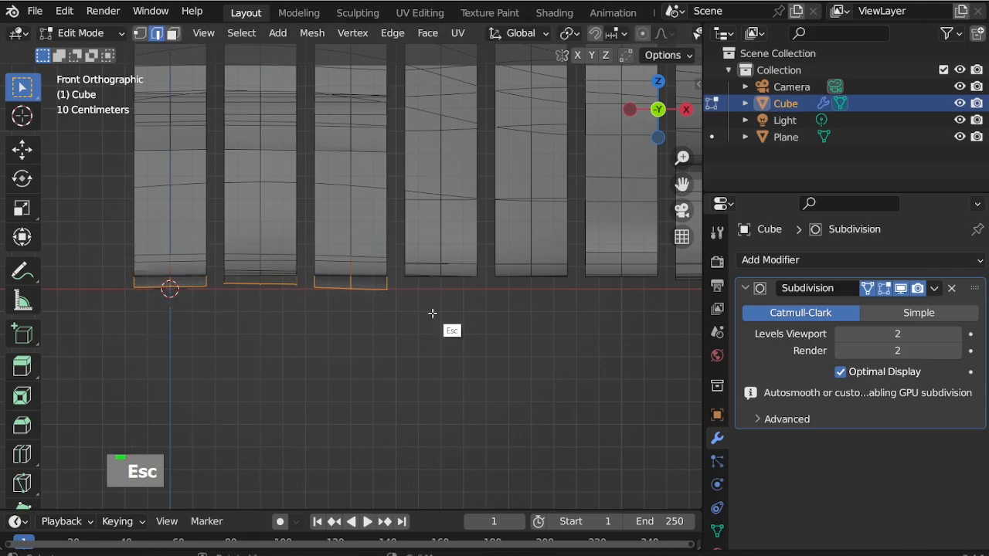
Step: Select the lowest edges of the first three legs in front view and raise them about 0.05 m along Z
{"action": "double_click", "coordinate": [344, 288]}
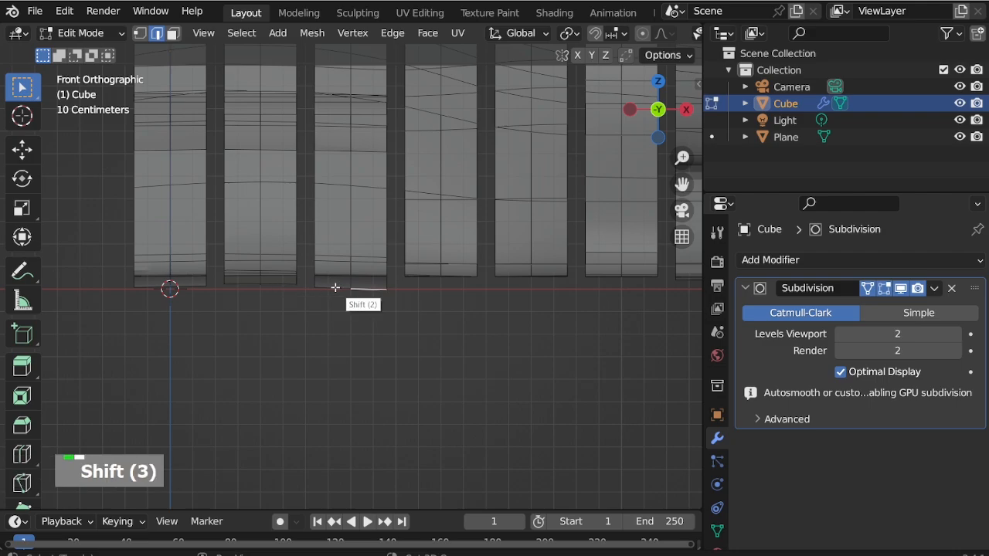
{"action": "left_click", "coordinate": [277, 285], "text": "shift"}
{"action": "left_click", "coordinate": [278, 286], "text": "shift"}
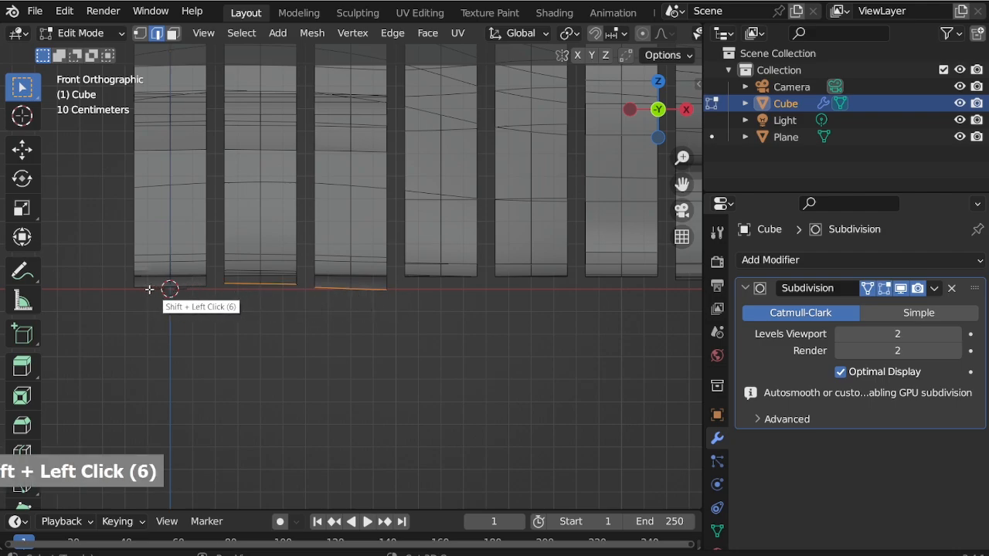
{"action": "key", "text": "g"}
{"action": "key", "text": "z"}
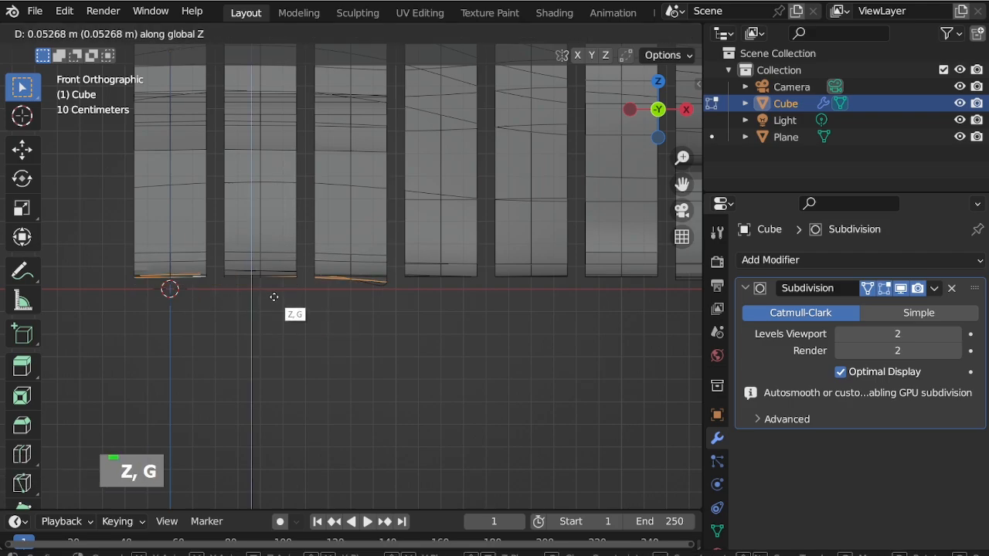
{"action": "left_click", "coordinate": [273, 297]}
Step: Rotate the sagging bottom edge of the third leg about -13° and raise it about 0.02 m along Z
{"action": "scroll", "coordinate": [390, 286], "scroll_direction": "up", "scroll_amount": 1}
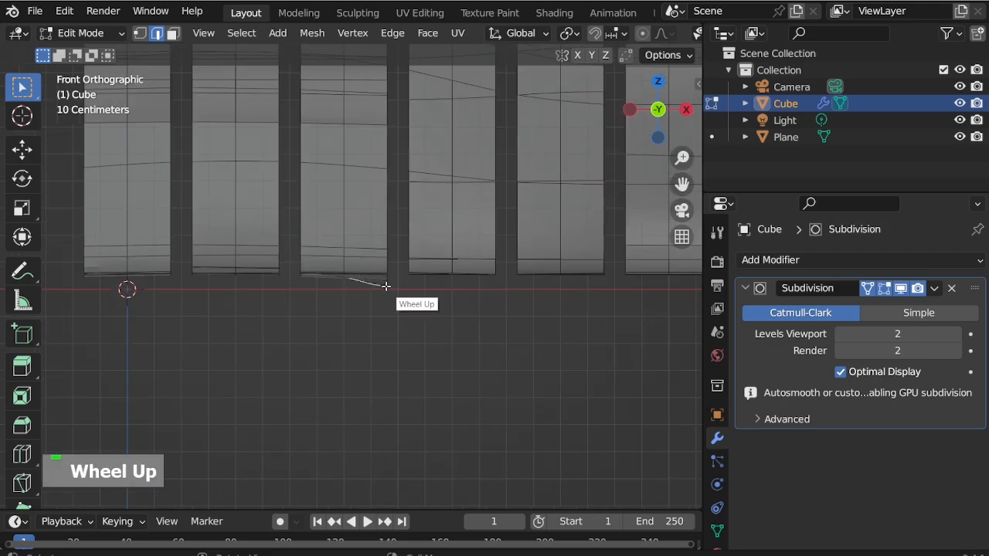
{"action": "key", "text": "r"}
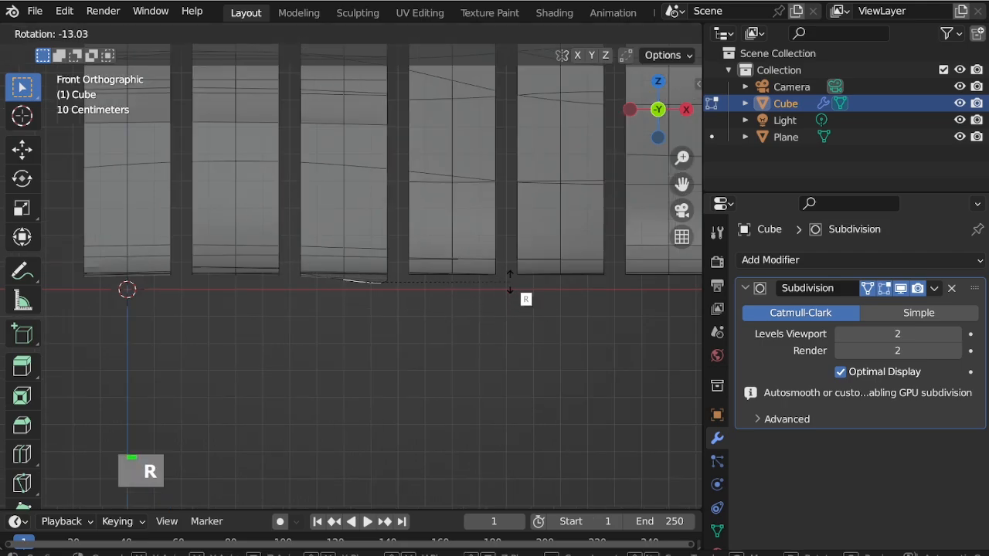
{"action": "left_click", "coordinate": [509, 281]}
{"action": "key", "text": "g"}
{"action": "key", "text": "z"}
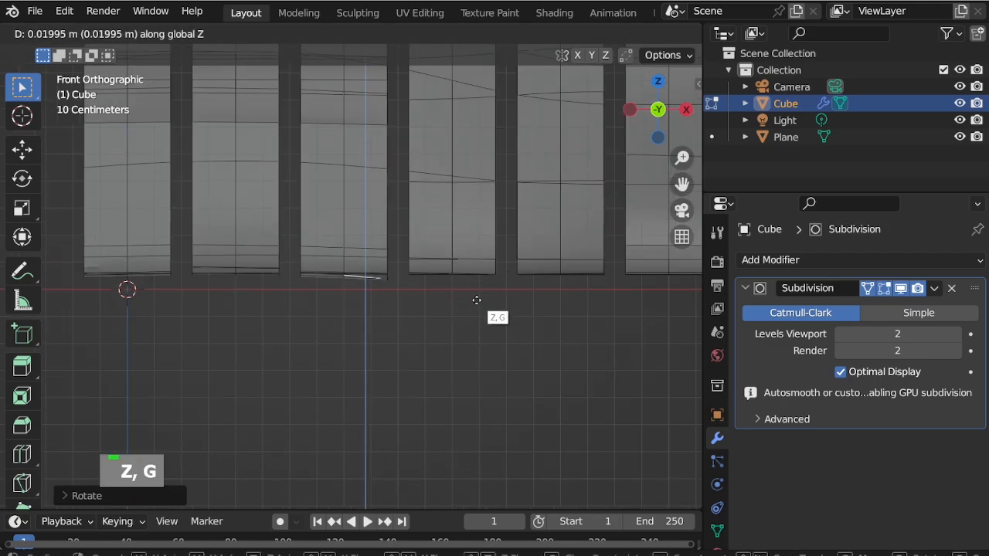
{"action": "left_click", "coordinate": [476, 299]}
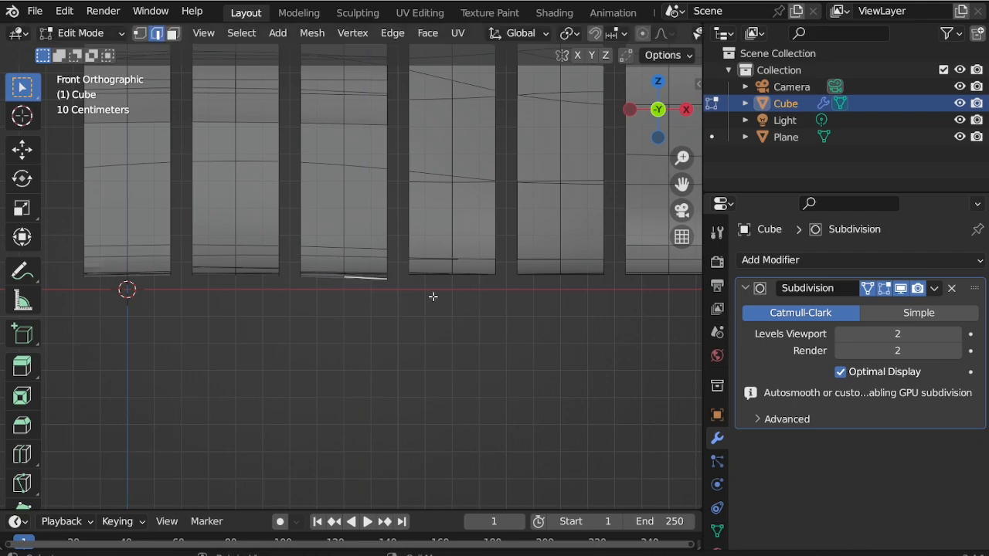
Step: Raise the third leg's bottom edge another 0.014 m or so along Z to level it with its neighbours
{"action": "key", "text": "g"}
{"action": "key", "text": "z"}
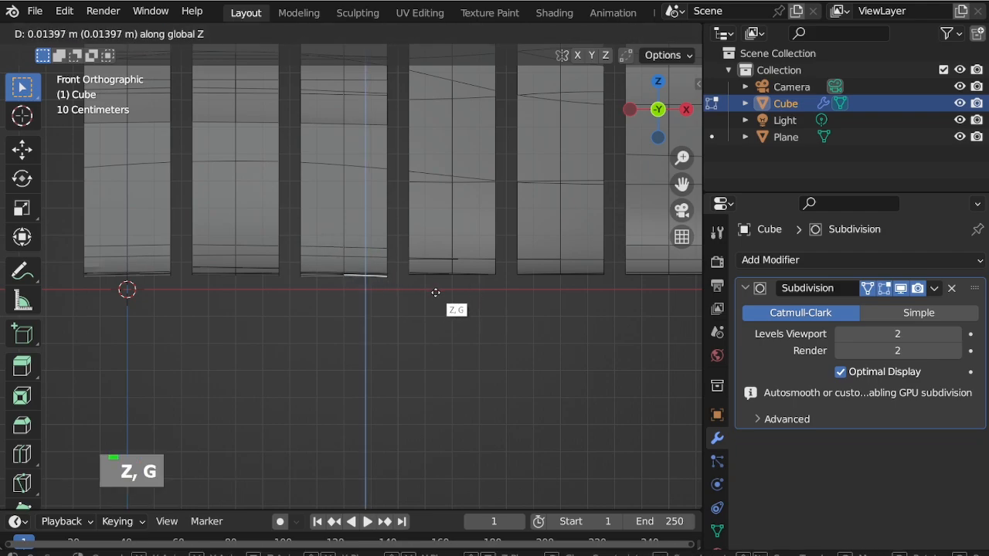
{"action": "left_click", "coordinate": [436, 292]}
{"action": "scroll", "coordinate": [378, 265], "scroll_direction": "down", "scroll_amount": 1}
{"action": "middle_click_drag", "start_coordinate": [378, 266], "coordinate": [358, 295]}
Step: Select the bottom edges of the sixth leg in front view and lower them slightly along Z to match the seventh leg
{"action": "key", "text": "KP_1"}
{"action": "scroll", "coordinate": [413, 289], "scroll_direction": "down", "scroll_amount": 3}
{"action": "scroll", "coordinate": [413, 285], "scroll_direction": "up", "scroll_amount": 3}
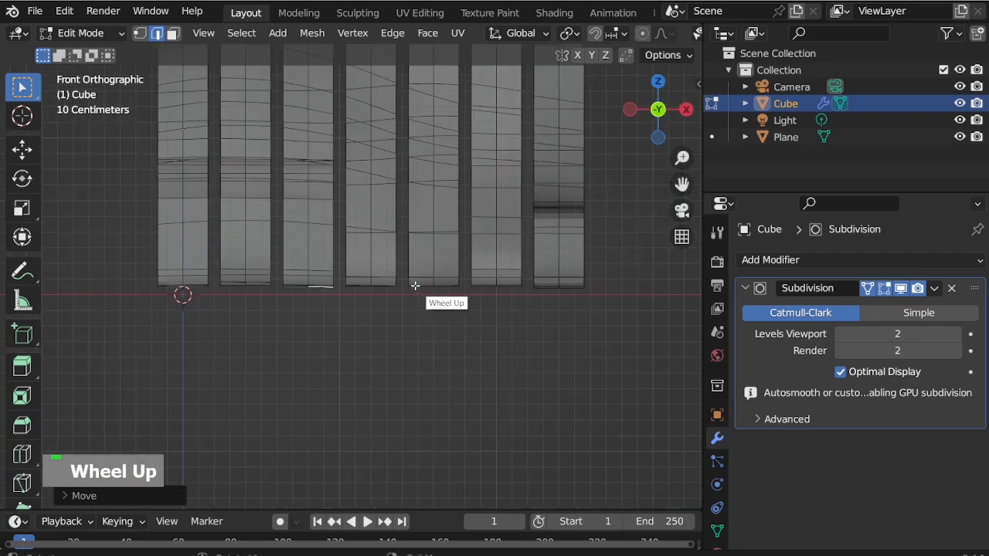
{"action": "scroll", "coordinate": [445, 271], "scroll_direction": "up", "scroll_amount": 1}
{"action": "left_click_drag", "start_coordinate": [565, 281], "coordinate": [556, 287]}
{"action": "scroll", "coordinate": [535, 279], "scroll_direction": "up", "scroll_amount": 2}
{"action": "key", "text": "g"}
{"action": "key", "text": "z"}
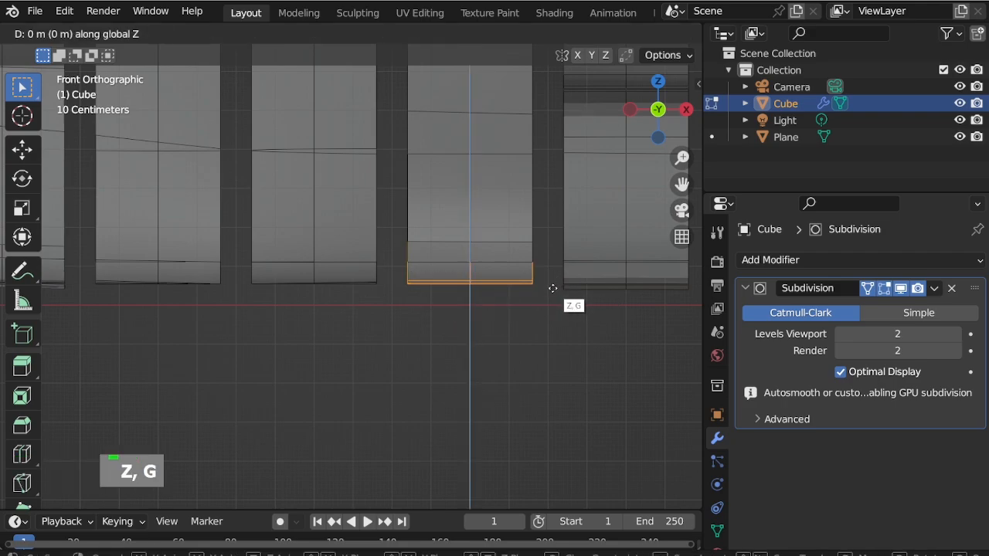
{"action": "left_click", "coordinate": [430, 296]}
{"action": "left_click_drag", "start_coordinate": [234, 280], "coordinate": [402, 286]}
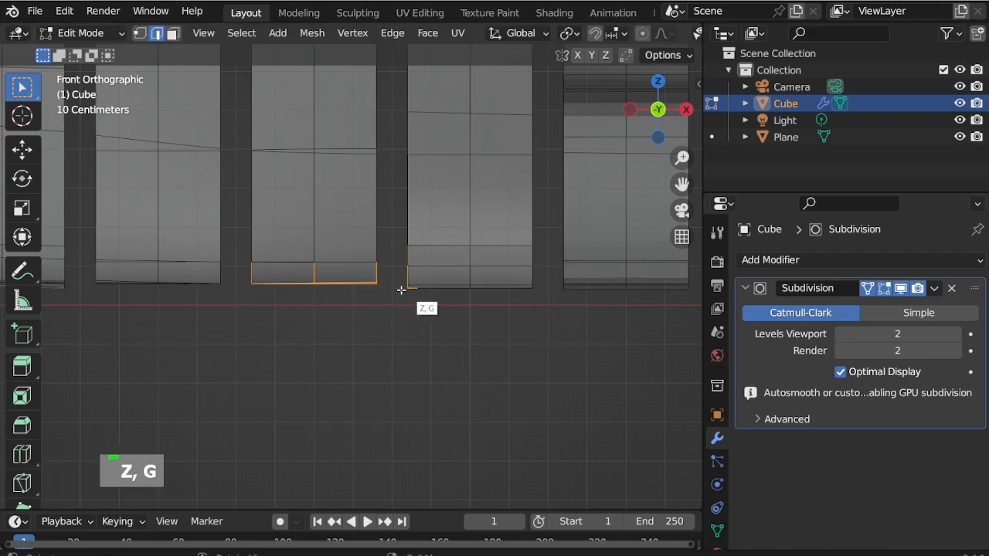
{"action": "key", "text": "g"}
{"action": "key", "text": "z"}
{"action": "key", "text": "Escape"}
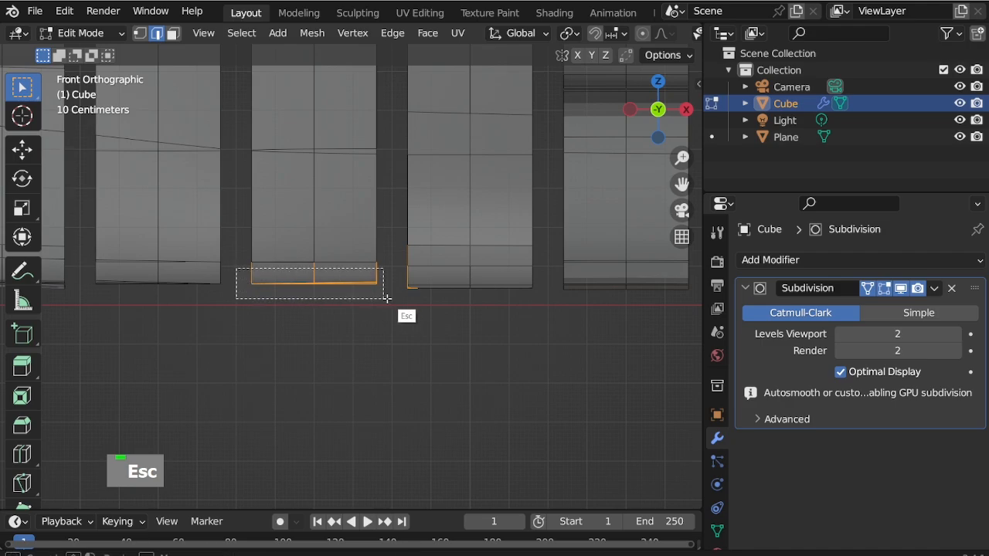
Step: Select only the fifth leg's bottom edges and lower them slightly along Z to match the sixth leg
{"action": "key", "text": "g"}
{"action": "key", "text": "z"}
{"action": "scroll", "coordinate": [383, 291], "scroll_direction": "down", "scroll_amount": 1}
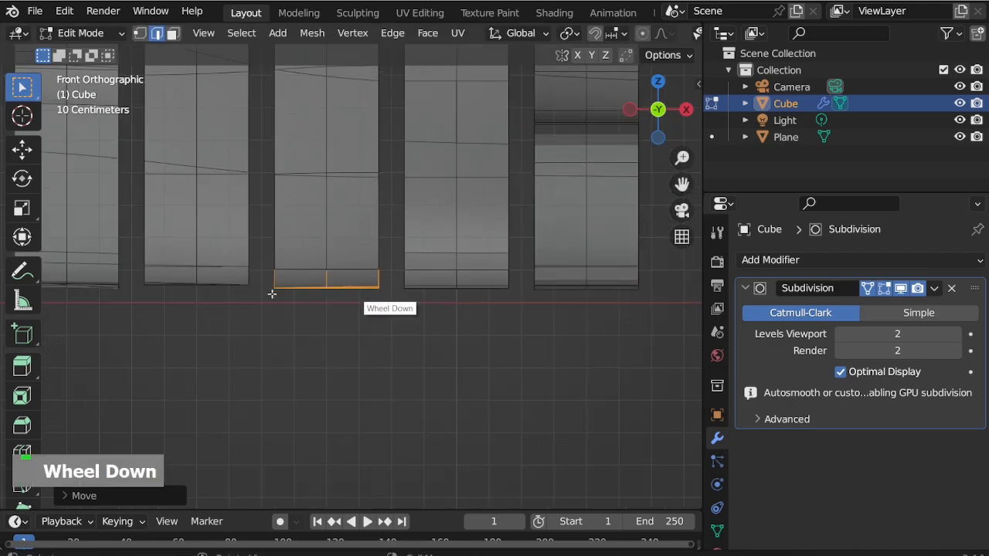
Step: Select the fourth leg's bottom edges in front view and lower them slightly along Z to match the fifth leg
{"action": "scroll", "coordinate": [131, 278], "scroll_direction": "up", "scroll_amount": 2}
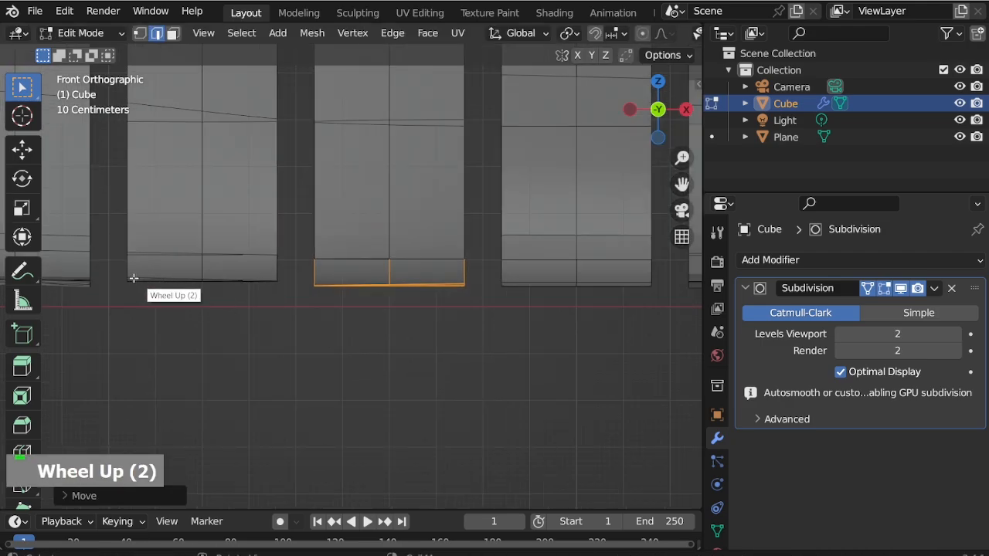
{"action": "left_click", "coordinate": [297, 293]}
{"action": "scroll", "coordinate": [183, 283], "scroll_direction": "down", "scroll_amount": 2}
{"action": "scroll", "coordinate": [268, 282], "scroll_direction": "up", "scroll_amount": 3}
{"action": "scroll", "coordinate": [232, 289], "scroll_direction": "down", "scroll_amount": 2}
{"action": "scroll", "coordinate": [146, 299], "scroll_direction": "up", "scroll_amount": 2}
Step: Select all bottom edges of the third leg and raise them slightly along Z to level with the fourth leg
{"action": "scroll", "coordinate": [146, 300], "scroll_direction": "up", "scroll_amount": 1}
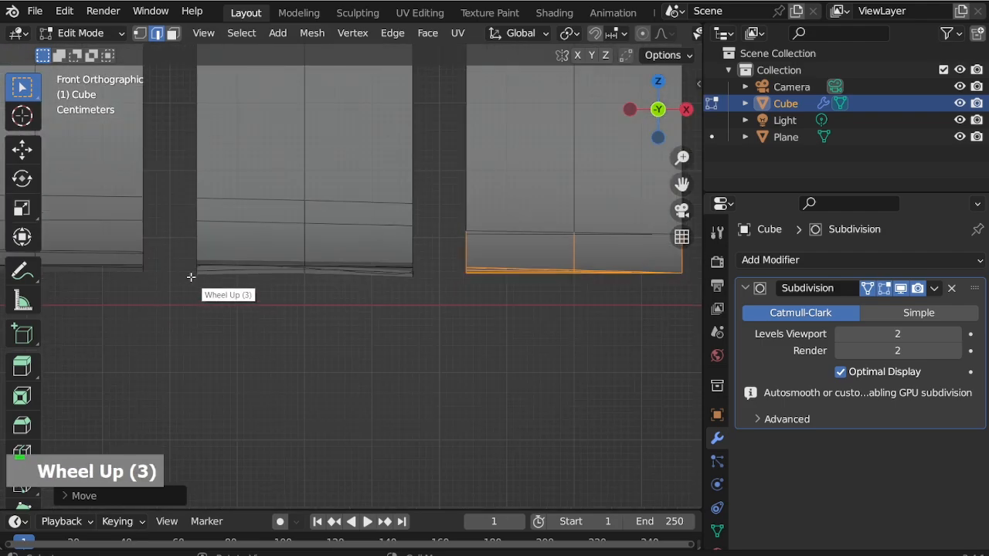
{"action": "left_click_drag", "start_coordinate": [190, 276], "coordinate": [367, 289]}
{"action": "left_click_drag", "start_coordinate": [427, 292], "coordinate": [427, 293]}
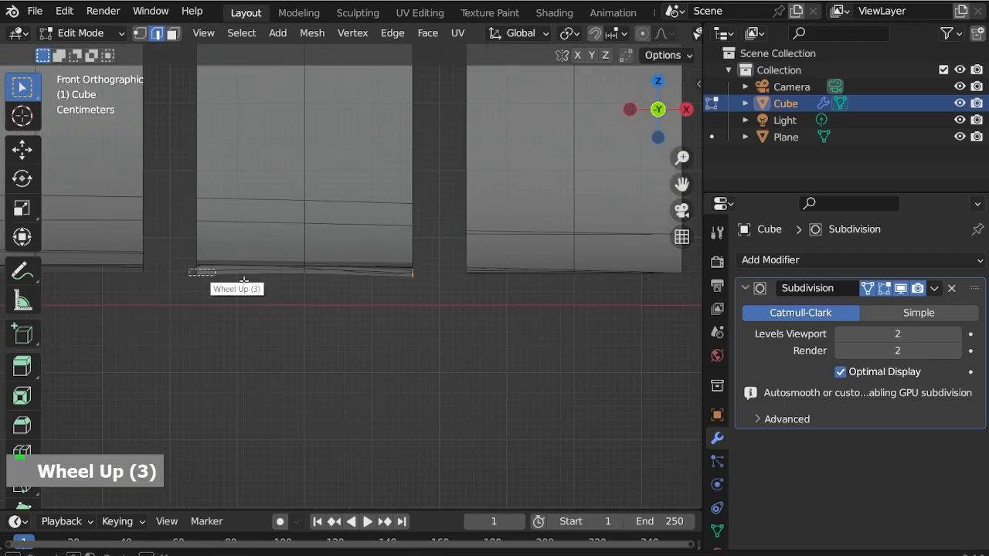
{"action": "left_click_drag", "start_coordinate": [244, 280], "coordinate": [434, 302]}
{"action": "left_click_drag", "start_coordinate": [181, 245], "coordinate": [444, 314]}
{"action": "key", "text": "g"}
{"action": "key", "text": "z"}
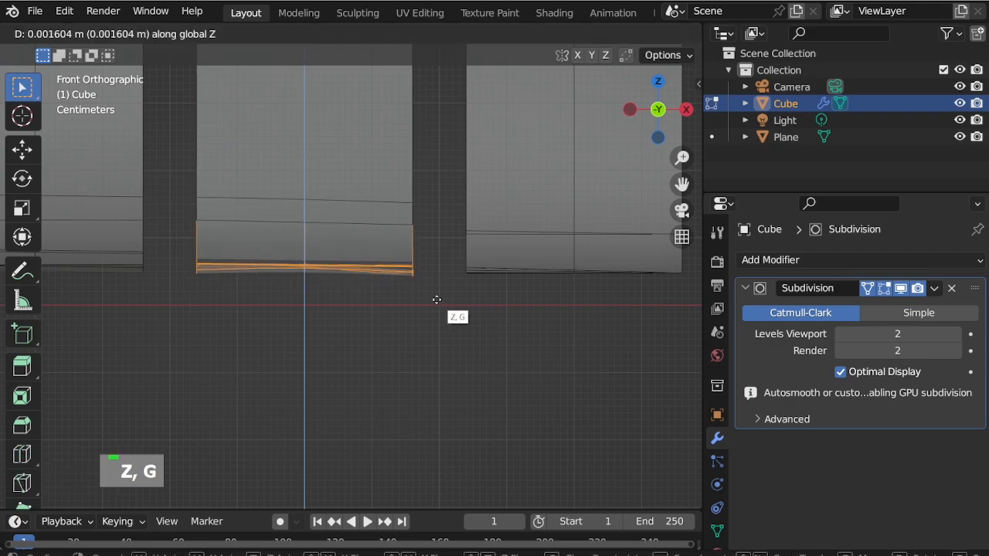
{"action": "left_click", "coordinate": [439, 295]}
Step: Select the second leg's bottom edges and lower them slightly along Z to align with its neighbours
{"action": "scroll", "coordinate": [569, 294], "scroll_direction": "down", "scroll_amount": 3}
{"action": "scroll", "coordinate": [181, 278], "scroll_direction": "up", "scroll_amount": 1}
{"action": "left_click_drag", "start_coordinate": [178, 272], "coordinate": [348, 292]}
{"action": "key", "text": "g"}
{"action": "key", "text": "z"}
{"action": "left_click", "coordinate": [357, 294]}
{"action": "scroll", "coordinate": [248, 289], "scroll_direction": "down", "scroll_amount": 2}
{"action": "scroll", "coordinate": [287, 283], "scroll_direction": "up", "scroll_amount": 3}
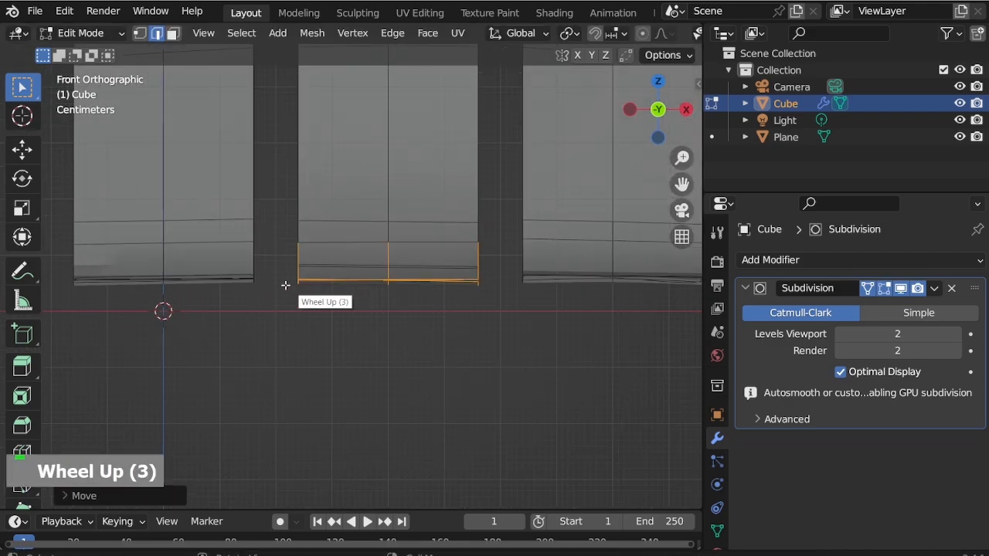
Step: Return to Object Mode and lower the whole bench along Z until the leg bottoms meet the ground line
{"action": "scroll", "coordinate": [332, 278], "scroll_direction": "down", "scroll_amount": 4}
{"action": "scroll", "coordinate": [271, 285], "scroll_direction": "up", "scroll_amount": 3}
{"action": "scroll", "coordinate": [199, 284], "scroll_direction": "down", "scroll_amount": 2}
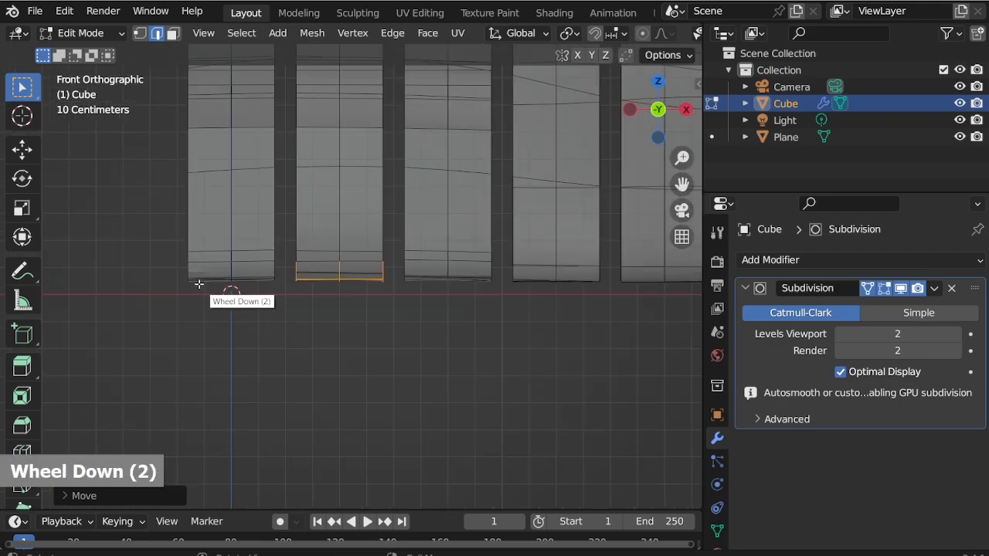
{"action": "key", "text": "ctrl+Tab"}
{"action": "scroll", "coordinate": [329, 293], "scroll_direction": "up", "scroll_amount": 1}
{"action": "key", "text": "g"}
{"action": "key", "text": "z"}
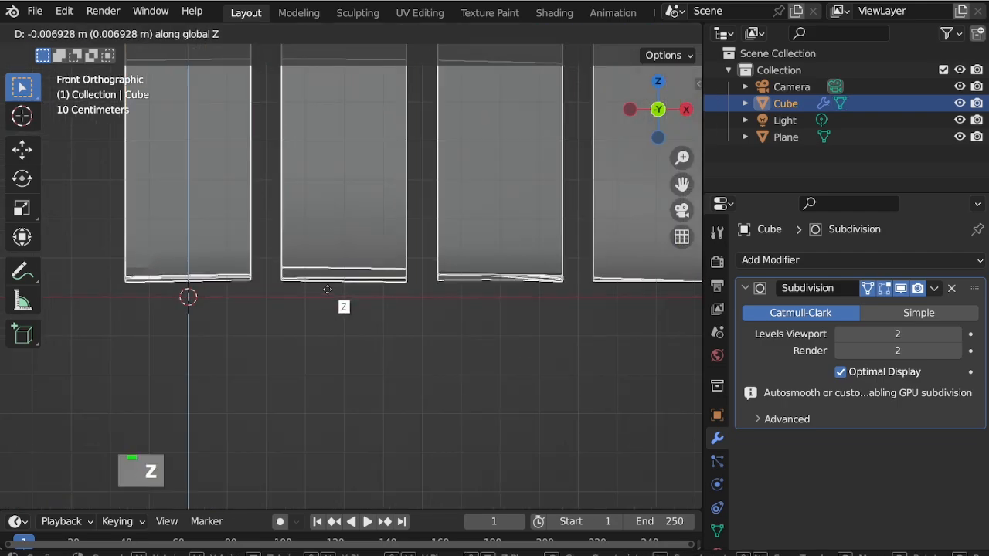
{"action": "scroll", "coordinate": [325, 301], "scroll_direction": "down", "scroll_amount": 4}
{"action": "left_click", "coordinate": [325, 301]}
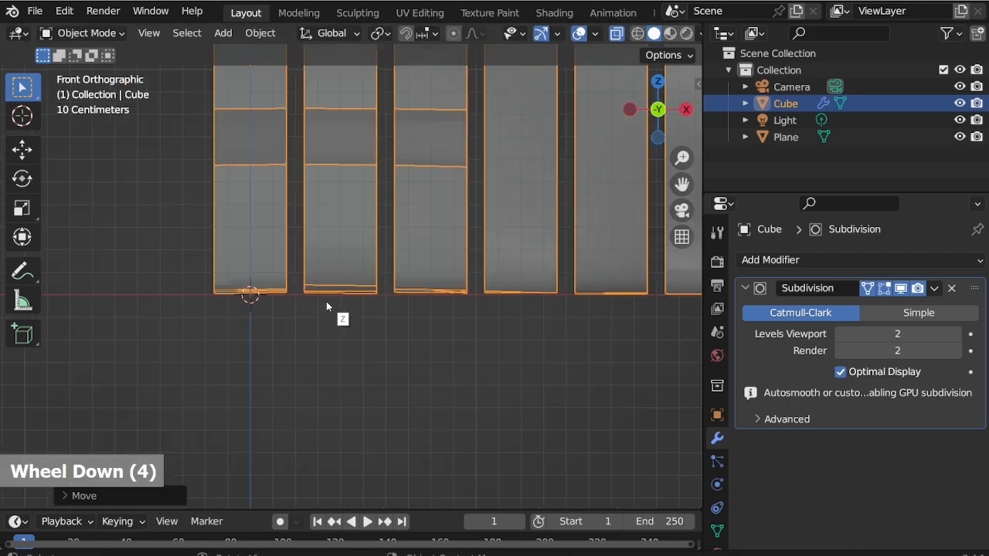
Step: Turn off X-ray shading and view the bench through the camera with its full frame in sight
{"action": "middle_click_drag", "start_coordinate": [326, 301], "coordinate": [329, 341]}
{"action": "scroll", "coordinate": [329, 342], "scroll_direction": "down", "scroll_amount": 6}
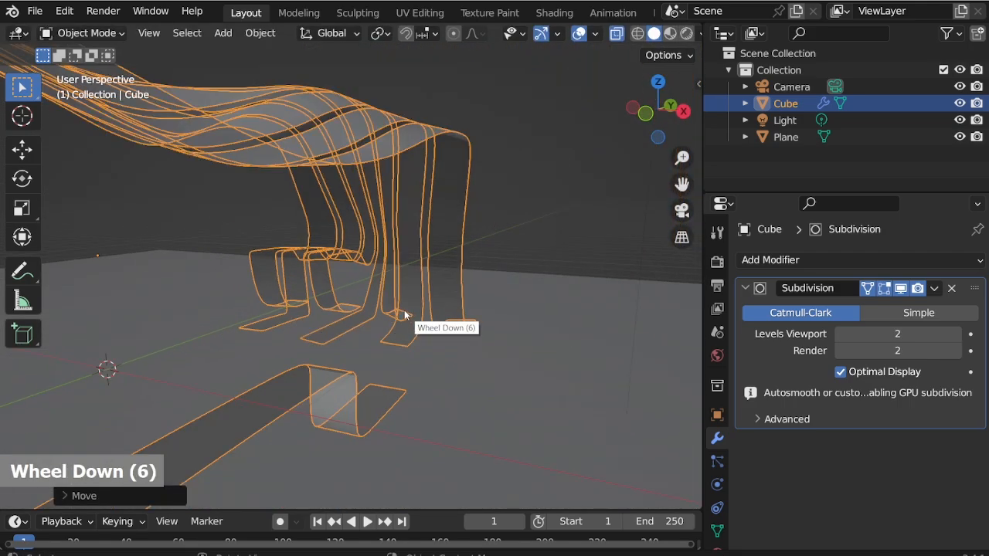
{"action": "key", "text": "alt+z"}
{"action": "scroll", "coordinate": [471, 314], "scroll_direction": "down", "scroll_amount": 3}
{"action": "middle_click_drag", "start_coordinate": [471, 314], "coordinate": [420, 317]}
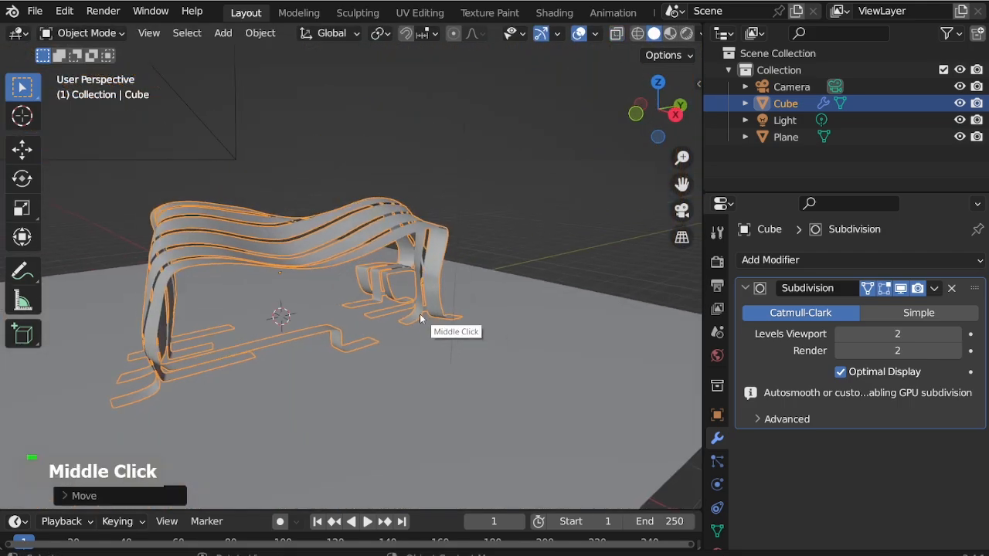
{"action": "key", "text": "KP_0"}
{"action": "scroll", "coordinate": [305, 220], "scroll_direction": "down", "scroll_amount": 1}
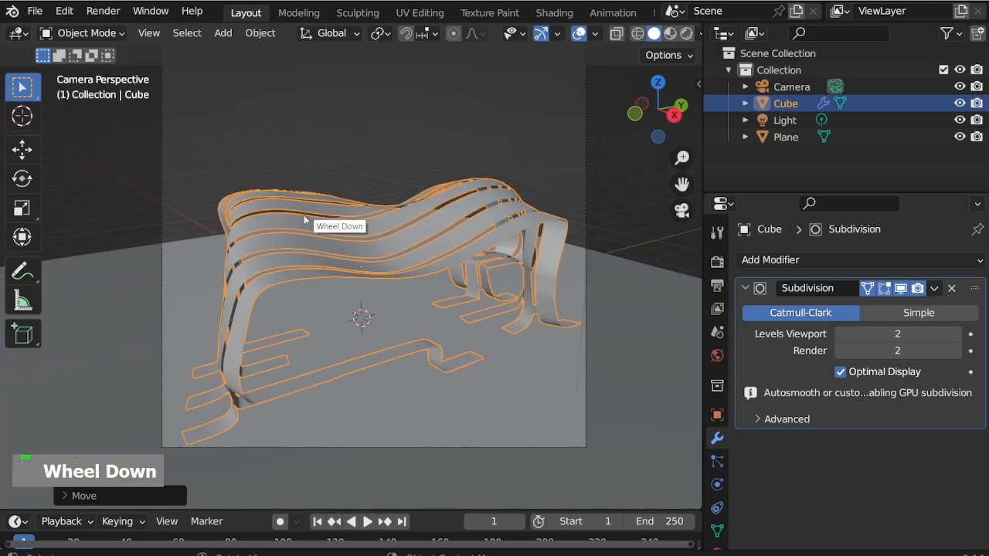
{"action": "scroll", "coordinate": [403, 261], "scroll_direction": "down", "scroll_amount": 2}
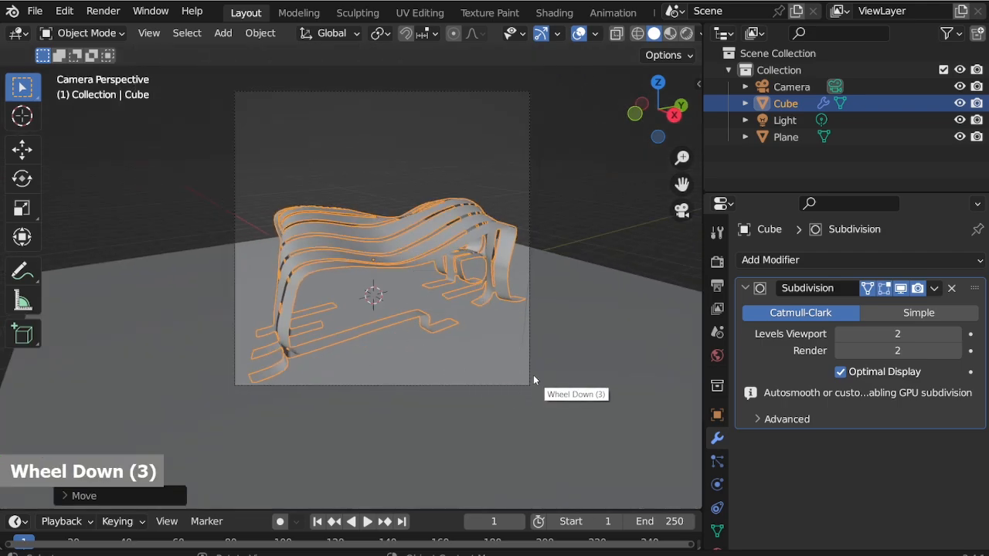
{"action": "left_click", "coordinate": [530, 372]}
{"action": "key", "text": "g"}
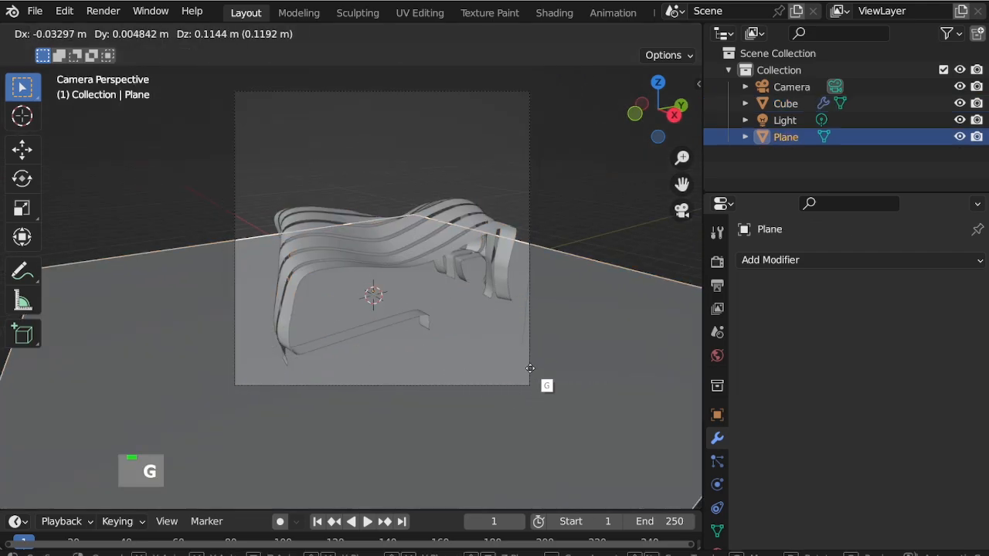
{"action": "key", "text": "Escape"}
Step: Pull the camera back along its local Z and lower it along global Z, ending near X 9.03, Y -5.96, Z 3.37 m
{"action": "left_click", "coordinate": [529, 365]}
{"action": "key", "text": "g"}
{"action": "middle_click", "coordinate": [529, 378]}
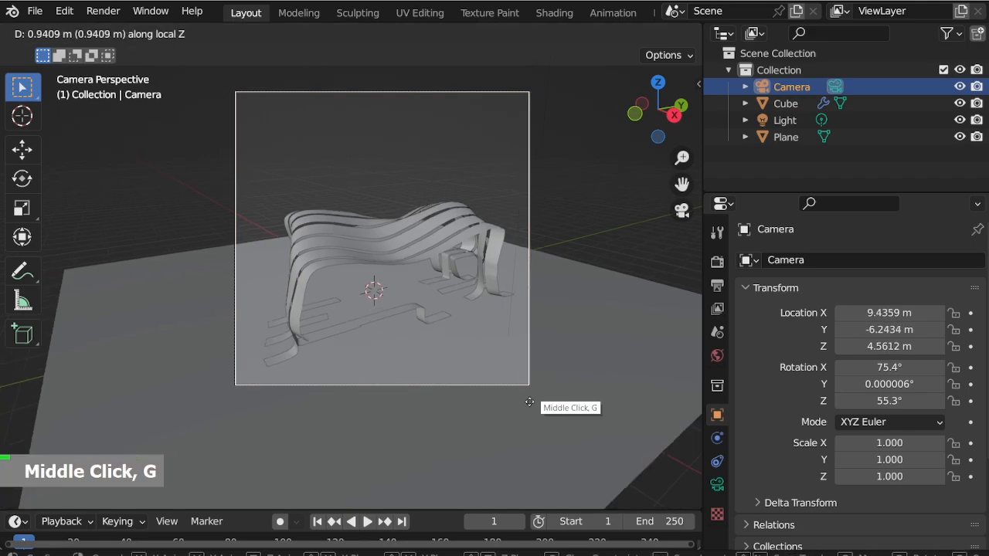
{"action": "key", "text": "g"}
{"action": "key", "text": "z"}
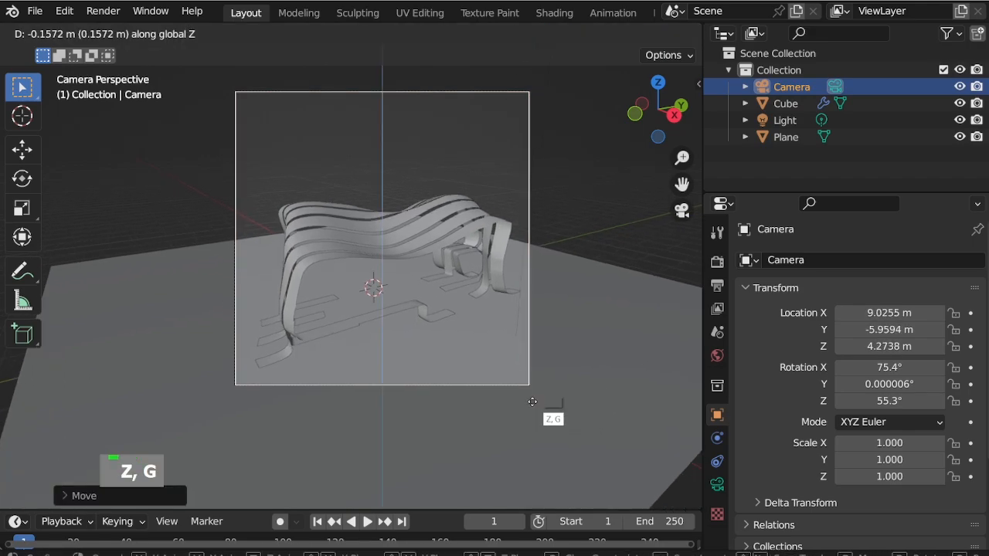
{"action": "left_click", "coordinate": [529, 449]}
Step: Select the bench and add a Solidify modifier to it
{"action": "scroll", "coordinate": [311, 270], "scroll_direction": "up", "scroll_amount": 3}
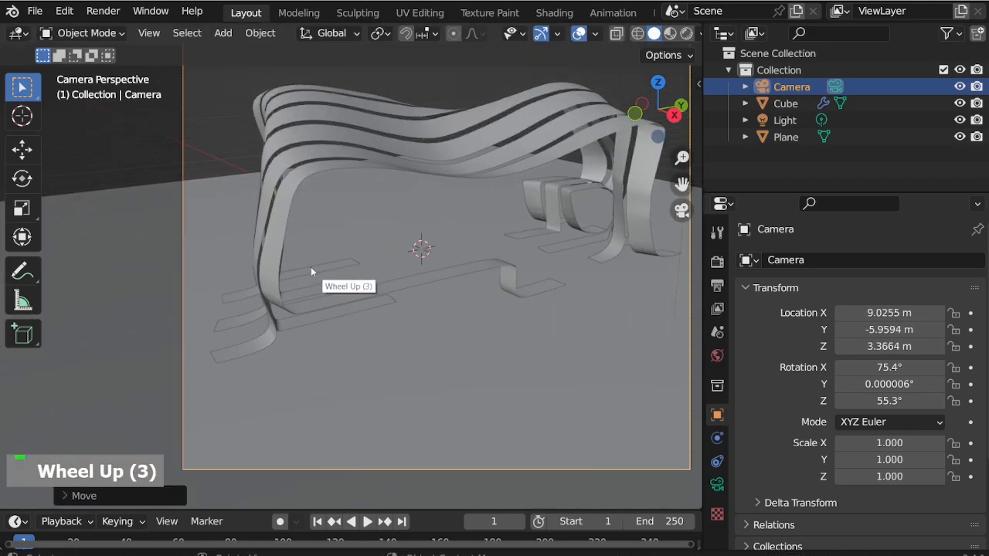
{"action": "middle_click_drag", "start_coordinate": [312, 270], "coordinate": [371, 265]}
{"action": "scroll", "coordinate": [353, 278], "scroll_direction": "up", "scroll_amount": 2}
{"action": "scroll", "coordinate": [408, 291], "scroll_direction": "down", "scroll_amount": 1}
{"action": "scroll", "coordinate": [451, 281], "scroll_direction": "down", "scroll_amount": 1}
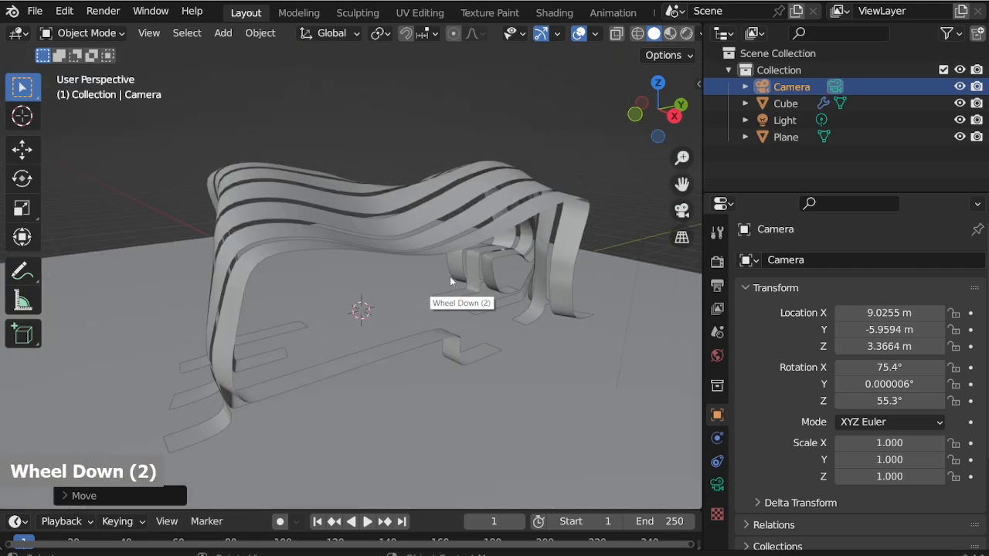
{"action": "left_click", "coordinate": [453, 240]}
{"action": "left_click", "coordinate": [716, 438]}
{"action": "left_click", "coordinate": [823, 261]}
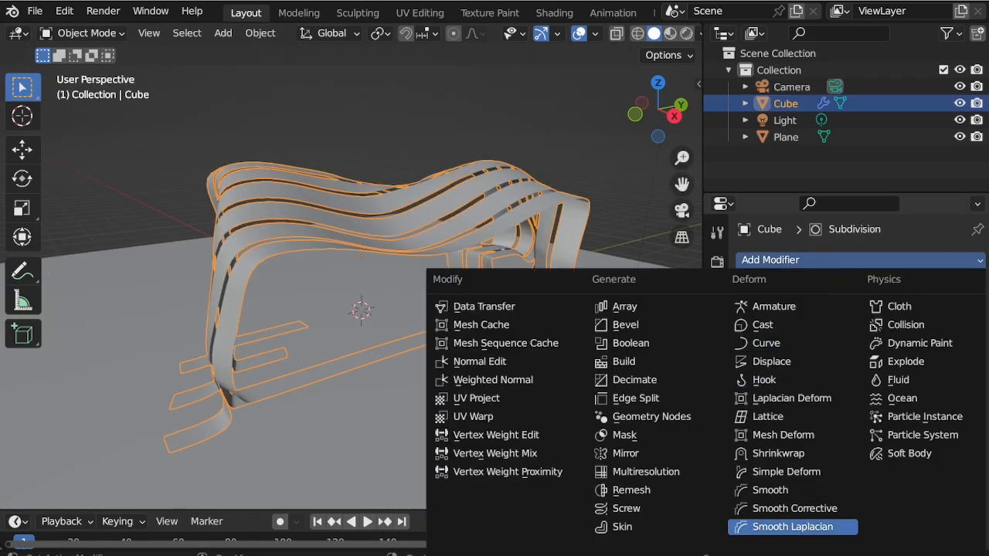
{"action": "scroll", "coordinate": [640, 507], "scroll_direction": "down", "scroll_amount": 5}
{"action": "left_click", "coordinate": [632, 451]}
Step: Set the Solidify thickness to 0.05 m
{"action": "scroll", "coordinate": [923, 437], "scroll_direction": "down", "scroll_amount": 6}
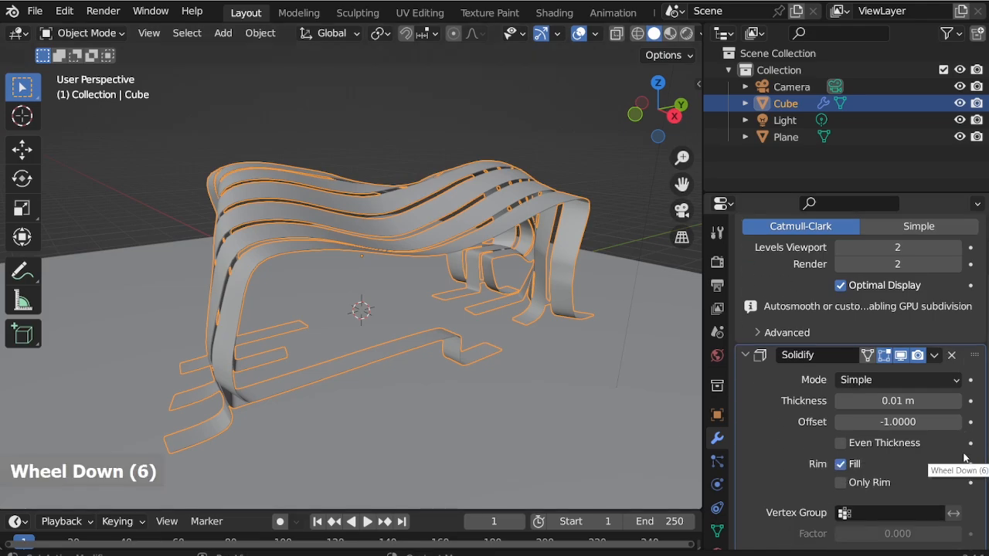
{"action": "double_click", "coordinate": [956, 400]}
{"action": "double_click", "coordinate": [956, 400]}
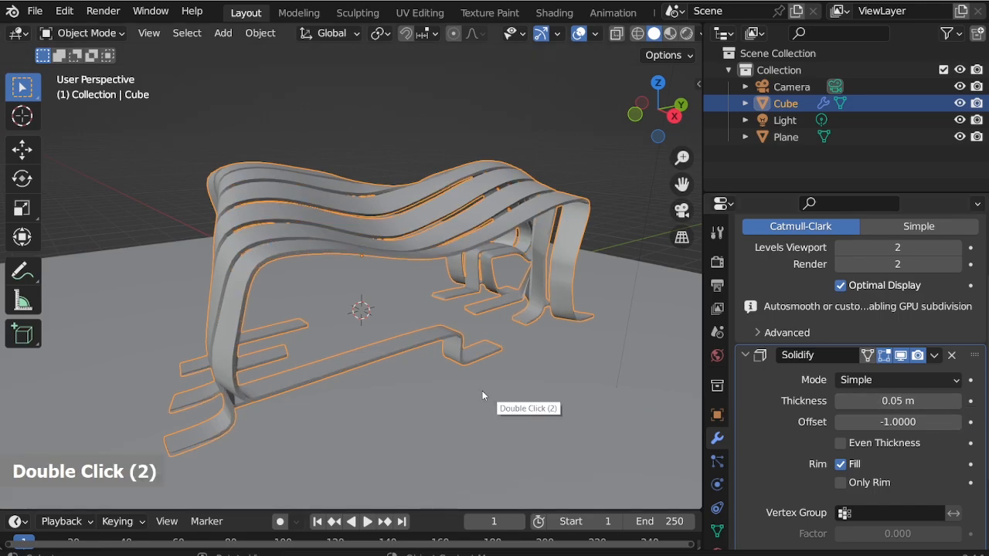
Step: Deselect everything and examine the thickened slats and foot strips from several angles up close
{"action": "middle_click_drag", "start_coordinate": [499, 393], "coordinate": [439, 382]}
{"action": "scroll", "coordinate": [525, 323], "scroll_direction": "up", "scroll_amount": 5}
{"action": "middle_click_drag", "start_coordinate": [525, 323], "coordinate": [501, 326]}
{"action": "scroll", "coordinate": [598, 338], "scroll_direction": "down", "scroll_amount": 7}
{"action": "middle_click_drag", "start_coordinate": [500, 378], "coordinate": [295, 393]}
{"action": "key", "text": "alt+a"}
{"action": "scroll", "coordinate": [365, 429], "scroll_direction": "up", "scroll_amount": 2}
{"action": "mouse_move", "coordinate": [364, 429]}
{"action": "middle_mouse_down"}
{"action": "mouse_move", "coordinate": [399, 409]}
{"action": "mouse_move", "coordinate": [378, 431]}
{"action": "middle_mouse_up"}
{"action": "scroll", "coordinate": [591, 337], "scroll_direction": "up", "scroll_amount": 6}
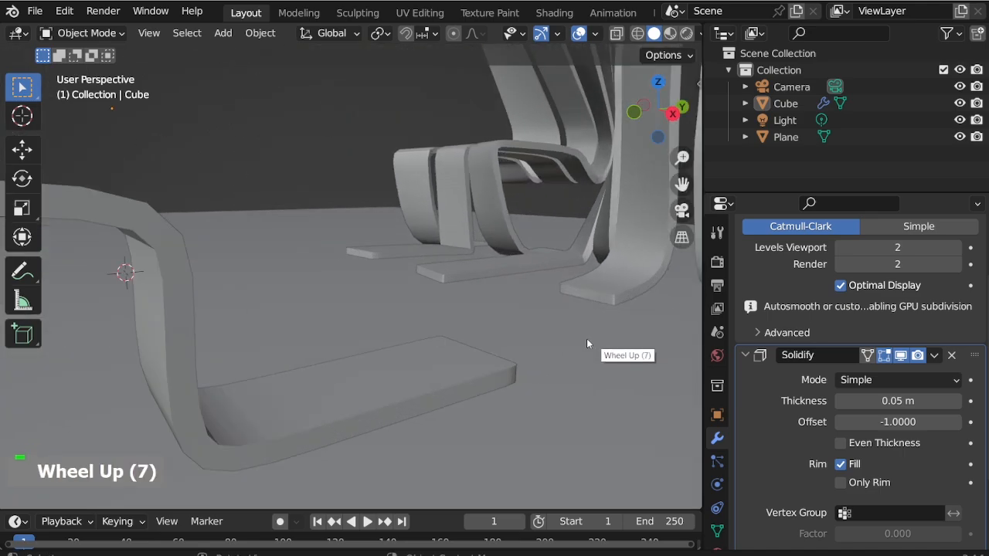
Step: Put the bench in Edit Mode at the low front foot strip and turn on X-ray shading
{"action": "middle_click_drag", "start_coordinate": [587, 342], "coordinate": [399, 312]}
{"action": "left_click", "coordinate": [400, 313]}
{"action": "key", "text": "ctrl+Tab"}
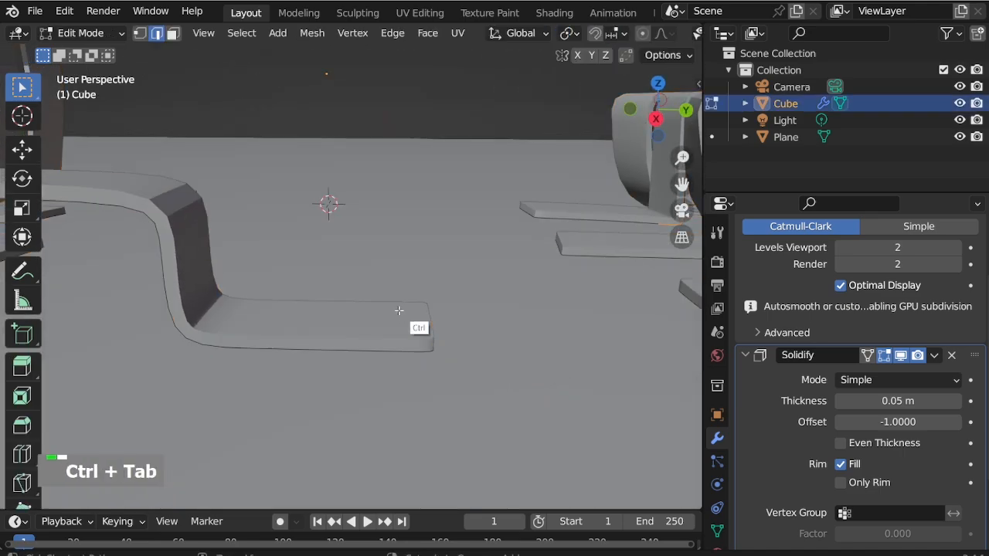
{"action": "middle_click_drag", "start_coordinate": [434, 343], "coordinate": [352, 424]}
{"action": "key", "text": "alt+z"}
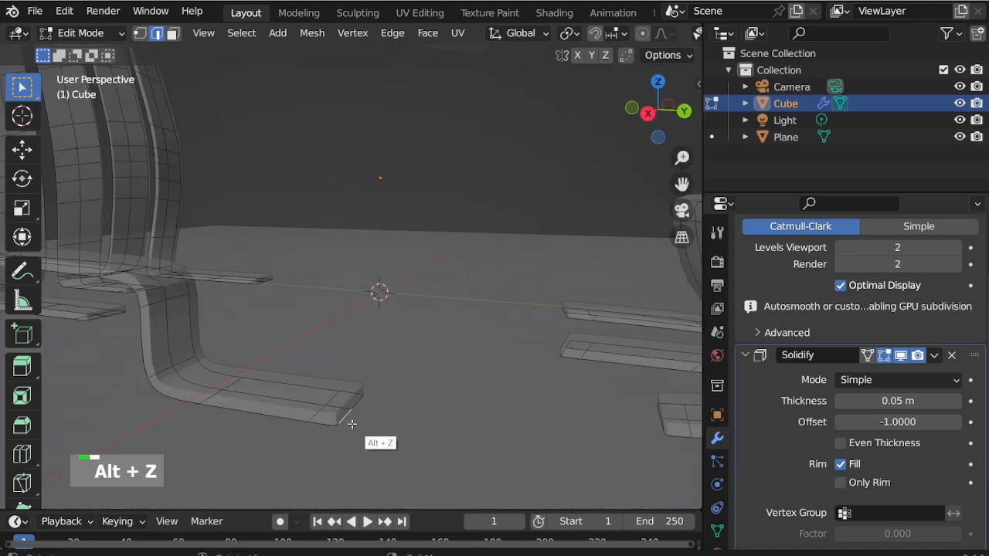
Step: Lower the low front foot's bottom end edges about 0.066 m along Z with proportional editing of about 0.51 m, with X-ray turned off
{"action": "left_click", "coordinate": [348, 414], "text": "shift"}
{"action": "left_click", "coordinate": [329, 428], "text": "shift"}
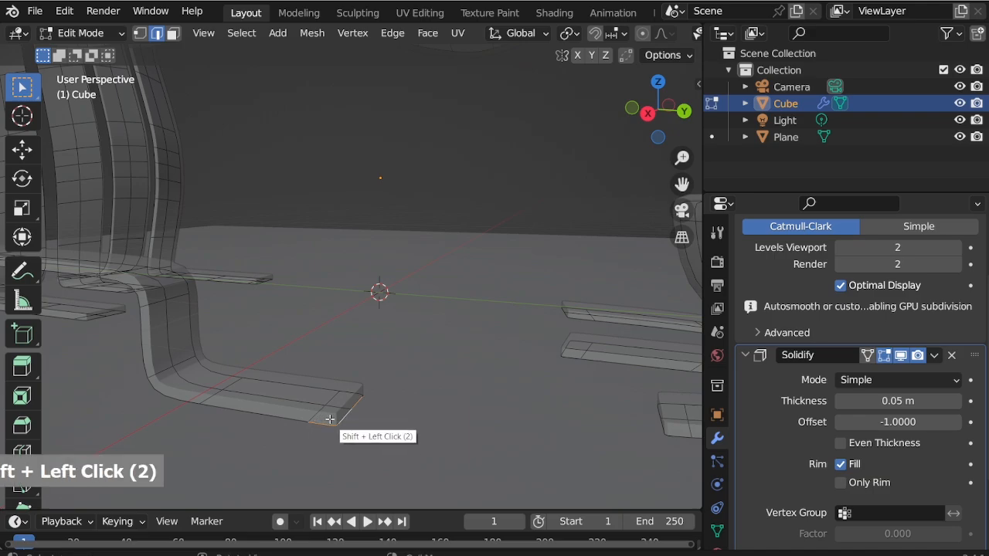
{"action": "key", "text": "g"}
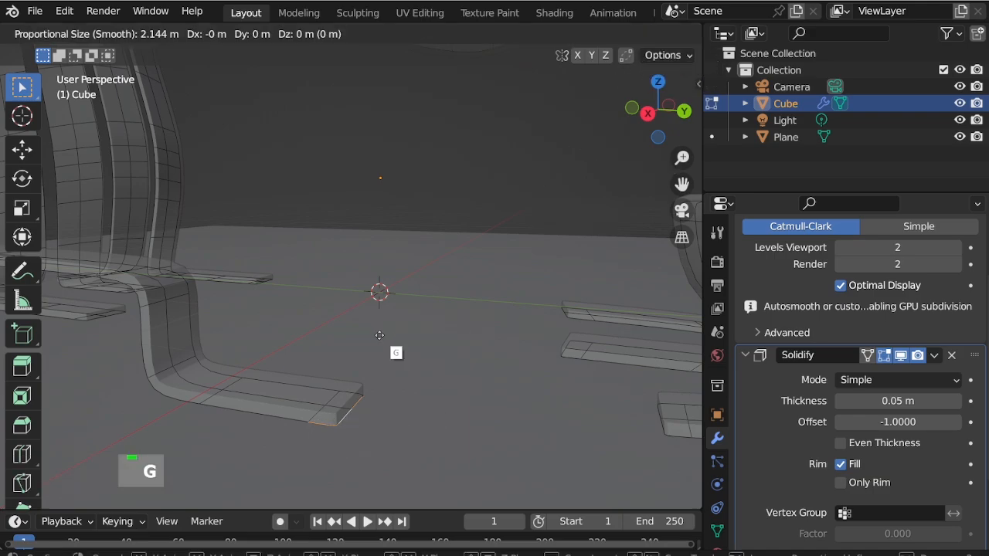
{"action": "key", "text": "z"}
{"action": "scroll", "coordinate": [380, 351], "scroll_direction": "up", "scroll_amount": 9}
{"action": "scroll", "coordinate": [380, 351], "scroll_direction": "up", "scroll_amount": 6}
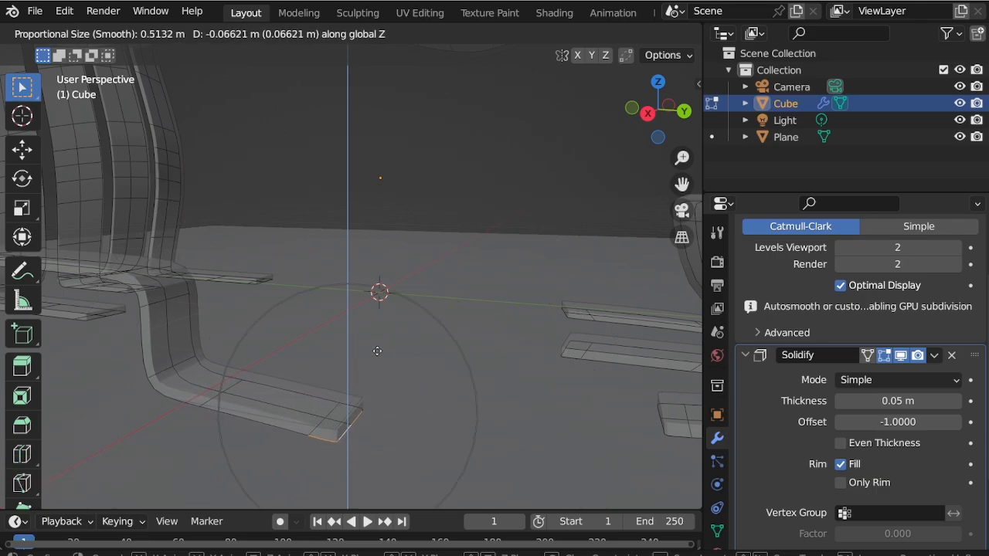
{"action": "left_click", "coordinate": [377, 351]}
{"action": "key", "text": "alt+z"}
{"action": "scroll", "coordinate": [380, 353], "scroll_direction": "down", "scroll_amount": 2}
{"action": "scroll", "coordinate": [419, 379], "scroll_direction": "down", "scroll_amount": 2}
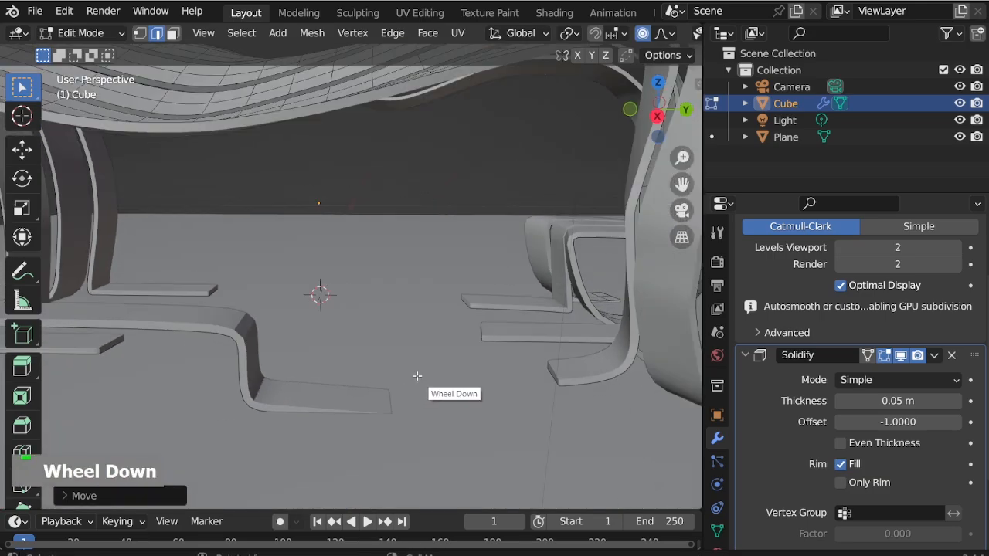
Step: Select the bottom end edges of the inward-pointing foot strips at the bench's +Y end
{"action": "scroll", "coordinate": [548, 360], "scroll_direction": "up", "scroll_amount": 3}
{"action": "middle_click_drag", "start_coordinate": [548, 359], "coordinate": [561, 386]}
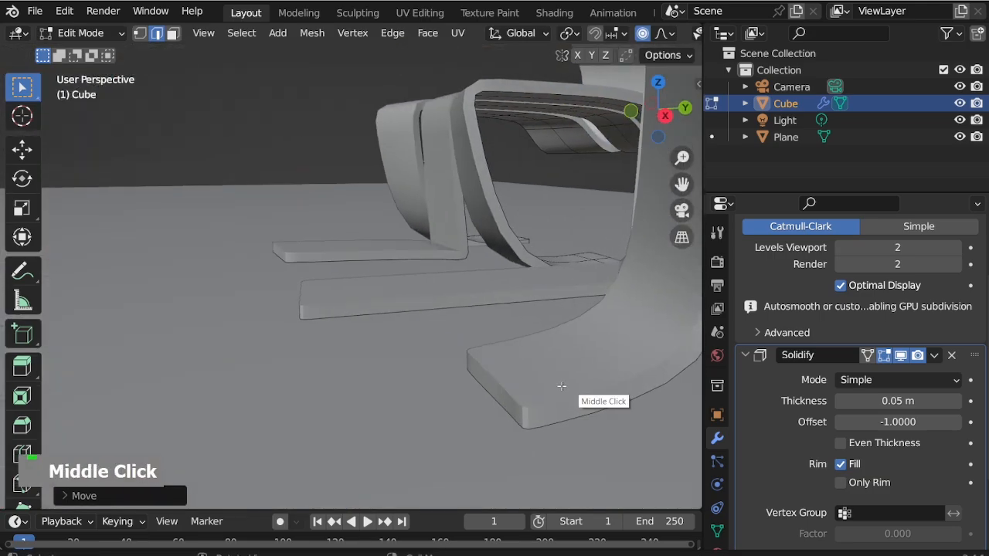
{"action": "left_click", "coordinate": [460, 394], "text": "shift"}
{"action": "scroll", "coordinate": [212, 321], "scroll_direction": "up", "scroll_amount": 2}
{"action": "left_click", "coordinate": [205, 298], "text": "shift"}
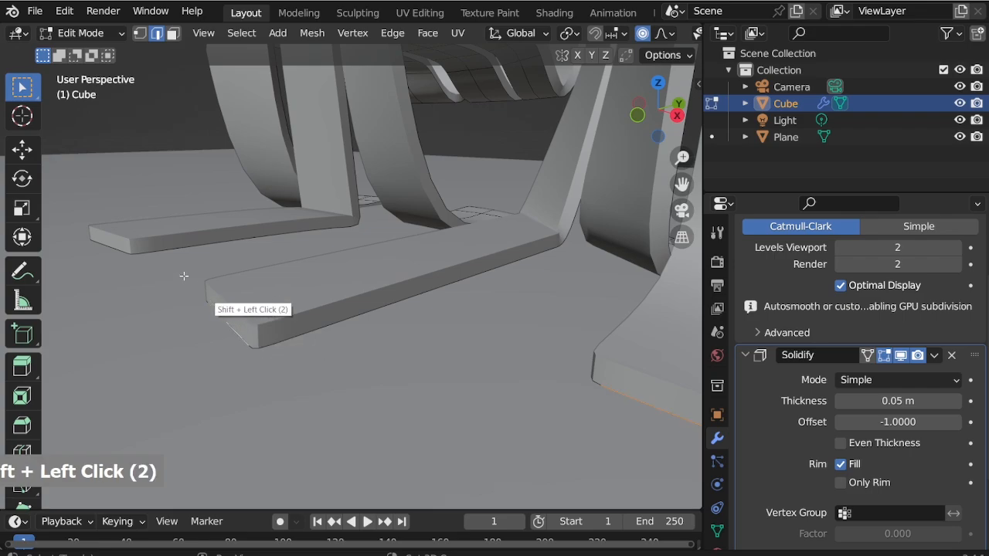
{"action": "scroll", "coordinate": [167, 272], "scroll_direction": "down", "scroll_amount": 2}
{"action": "middle_click_drag", "start_coordinate": [168, 271], "coordinate": [214, 300]}
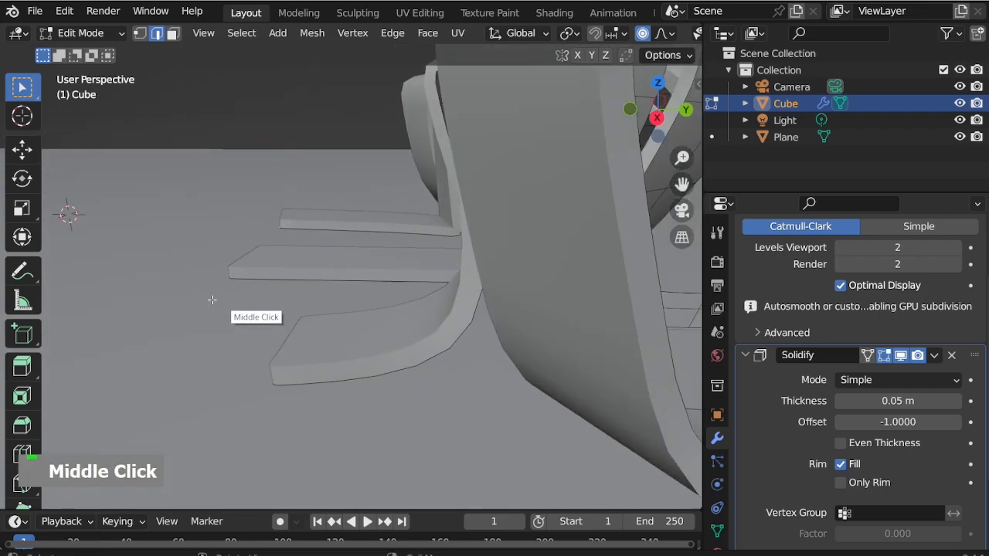
Step: Add the bottom end edges of two foot strips at the bench's opposite end to the selection
{"action": "scroll", "coordinate": [283, 332], "scroll_direction": "down", "scroll_amount": 3}
{"action": "middle_click_drag", "start_coordinate": [283, 332], "coordinate": [331, 363]}
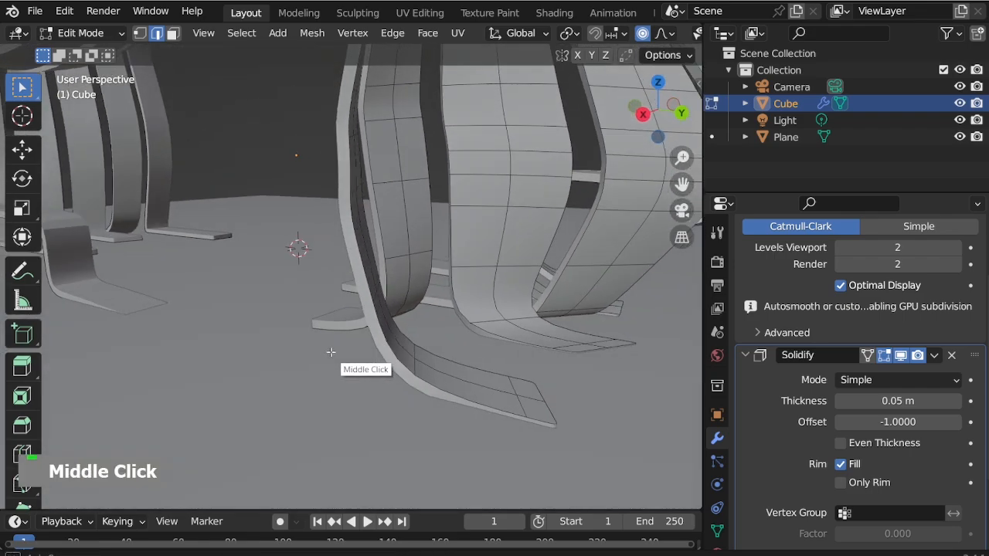
{"action": "scroll", "coordinate": [185, 239], "scroll_direction": "up", "scroll_amount": 9}
{"action": "left_click", "coordinate": [315, 259], "text": "shift"}
{"action": "left_click", "coordinate": [426, 255], "text": "shift"}
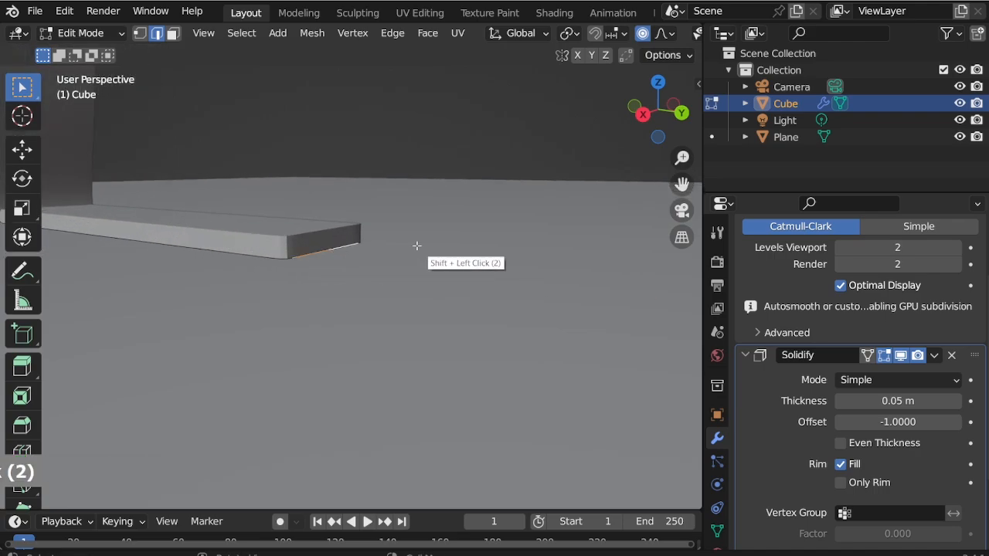
{"action": "middle_click_drag", "start_coordinate": [426, 255], "coordinate": [161, 235]}
{"action": "scroll", "coordinate": [125, 235], "scroll_direction": "up", "scroll_amount": 3}
{"action": "left_click", "coordinate": [154, 235], "text": "shift"}
{"action": "left_click", "coordinate": [186, 231], "text": "shift"}
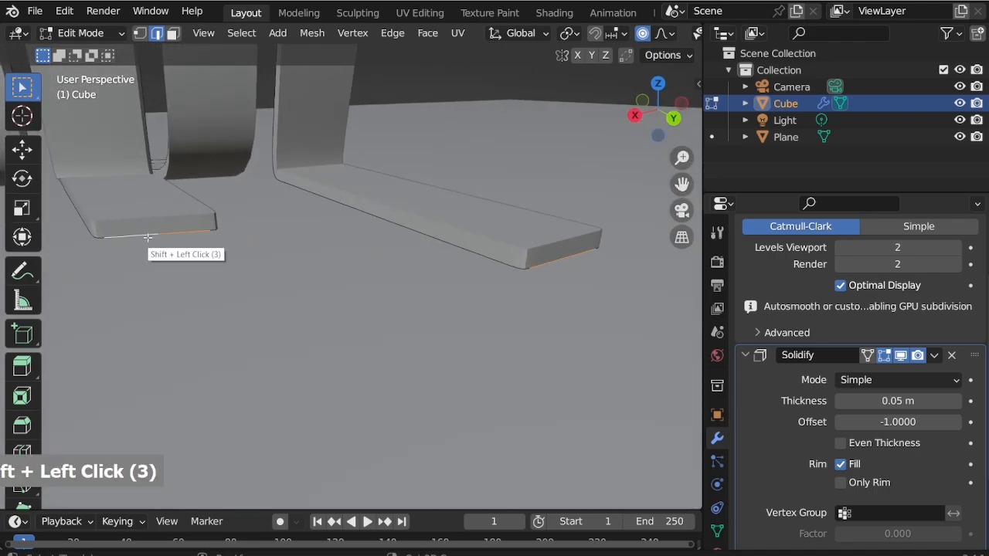
Step: Add the bottom end edges of the nearest foot strip at the bench's -Y end to the selection
{"action": "scroll", "coordinate": [441, 232], "scroll_direction": "down", "scroll_amount": 6}
{"action": "scroll", "coordinate": [347, 274], "scroll_direction": "up", "scroll_amount": 3}
{"action": "left_click", "coordinate": [308, 260], "text": "shift"}
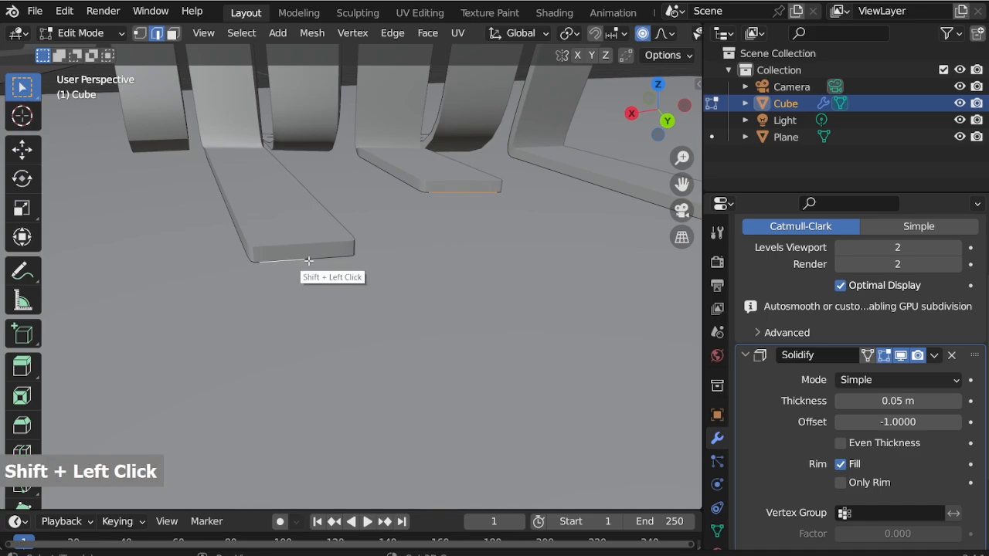
{"action": "left_click", "coordinate": [320, 260], "text": "shift"}
Step: Try lowering the selected foot end edges along Z with proportional editing of about 0.51 m, and undo that move
{"action": "key", "text": "g"}
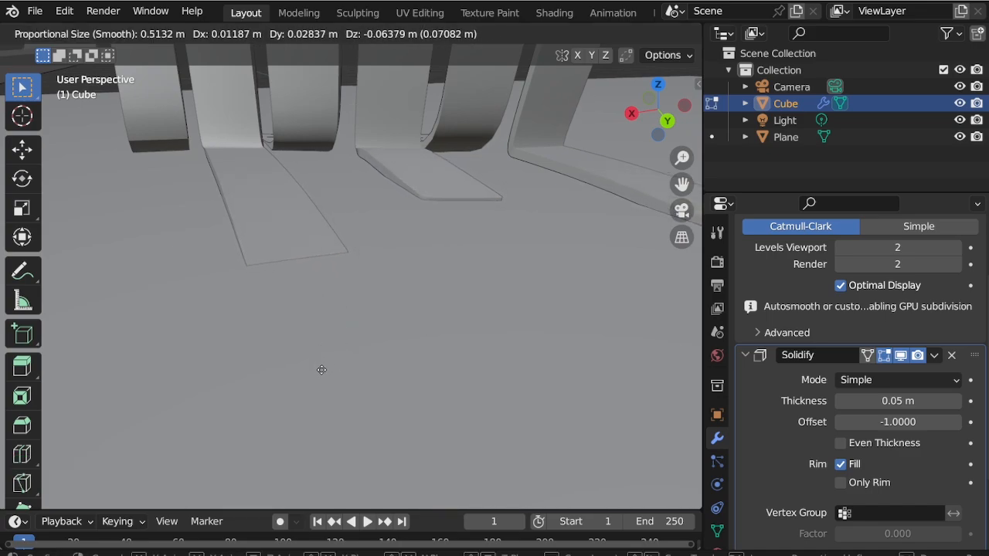
{"action": "key", "text": "z"}
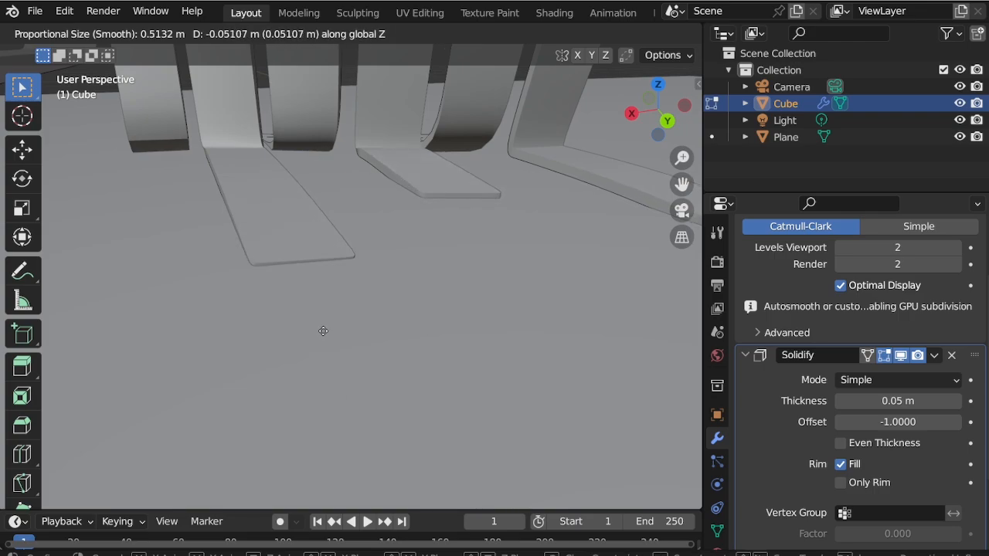
{"action": "left_click", "coordinate": [323, 350]}
{"action": "scroll", "coordinate": [316, 293], "scroll_direction": "down", "scroll_amount": 7}
{"action": "middle_click_drag", "start_coordinate": [316, 294], "coordinate": [347, 319]}
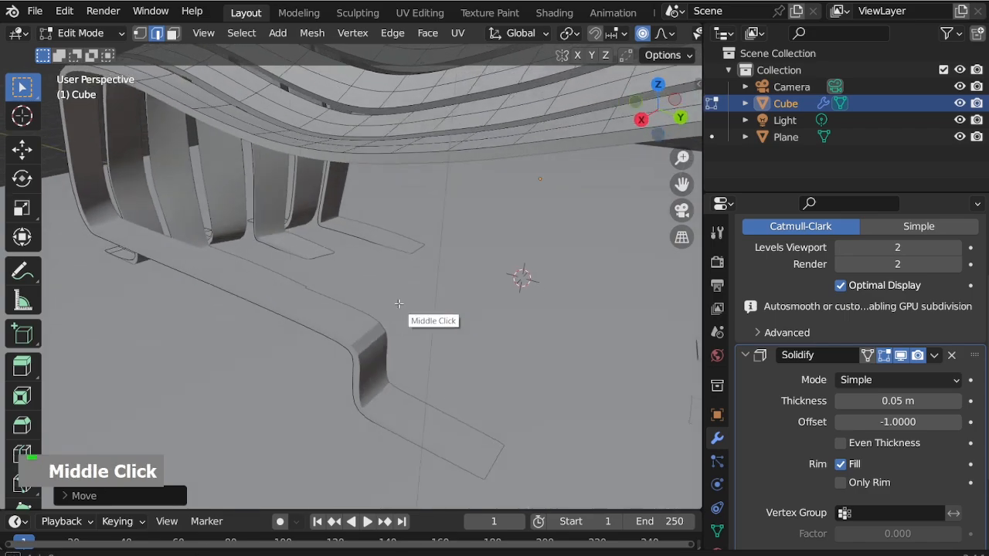
{"action": "scroll", "coordinate": [397, 208], "scroll_direction": "up", "scroll_amount": 3}
{"action": "scroll", "coordinate": [396, 208], "scroll_direction": "up", "scroll_amount": 4}
{"action": "scroll", "coordinate": [392, 203], "scroll_direction": "down", "scroll_amount": 5}
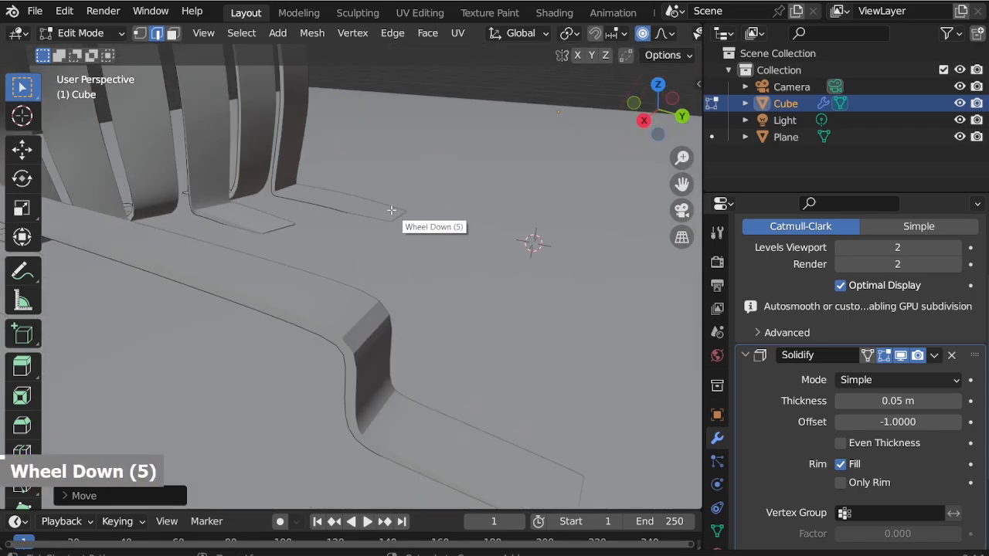
{"action": "key", "text": "ctrl"}
{"action": "key", "text": "ctrl+z"}
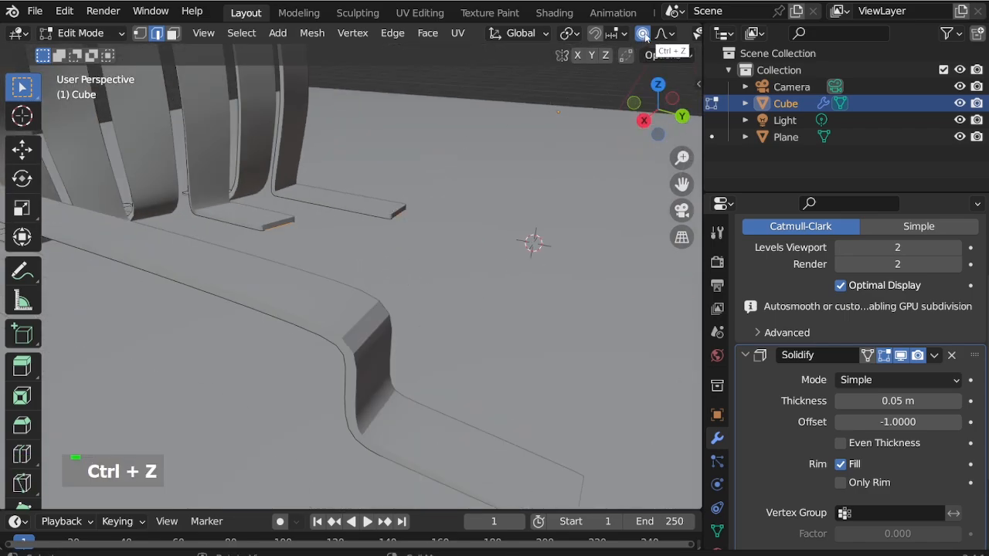
{"action": "scroll", "coordinate": [362, 221], "scroll_direction": "up", "scroll_amount": 3}
{"action": "key", "text": "g"}
{"action": "key", "text": "z"}
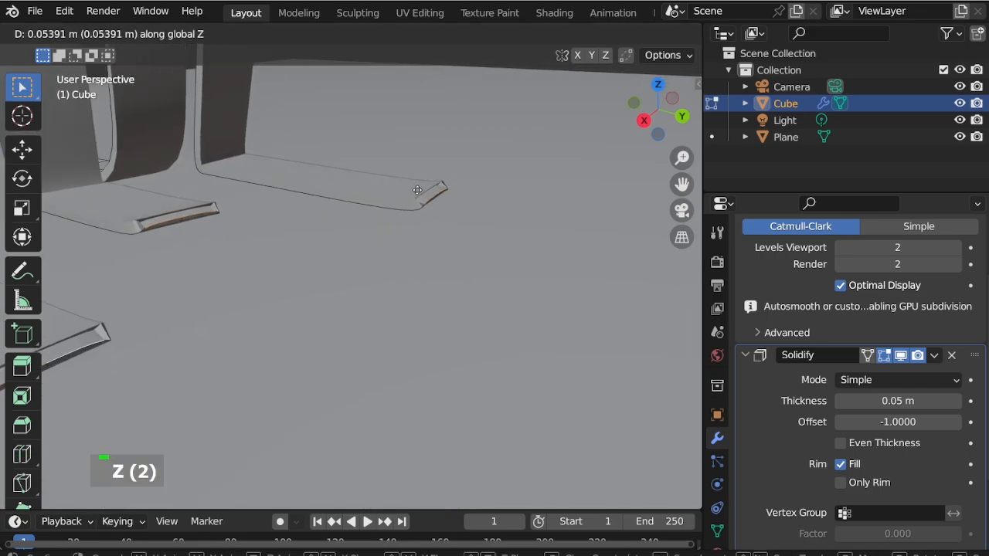
{"action": "key", "text": "Escape"}
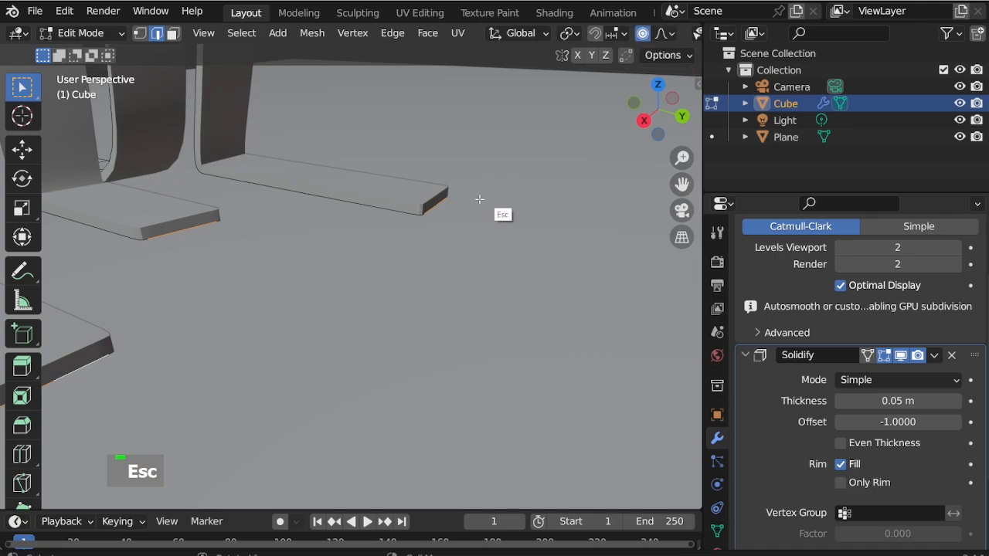
Step: Lower the selected foot end edges about 0.058 m along Z with proportional editing of about 0.51 m
{"action": "middle_click_drag", "start_coordinate": [479, 199], "coordinate": [393, 224]}
{"action": "scroll", "coordinate": [265, 254], "scroll_direction": "up", "scroll_amount": 3}
{"action": "key", "text": "g"}
{"action": "key", "text": "z"}
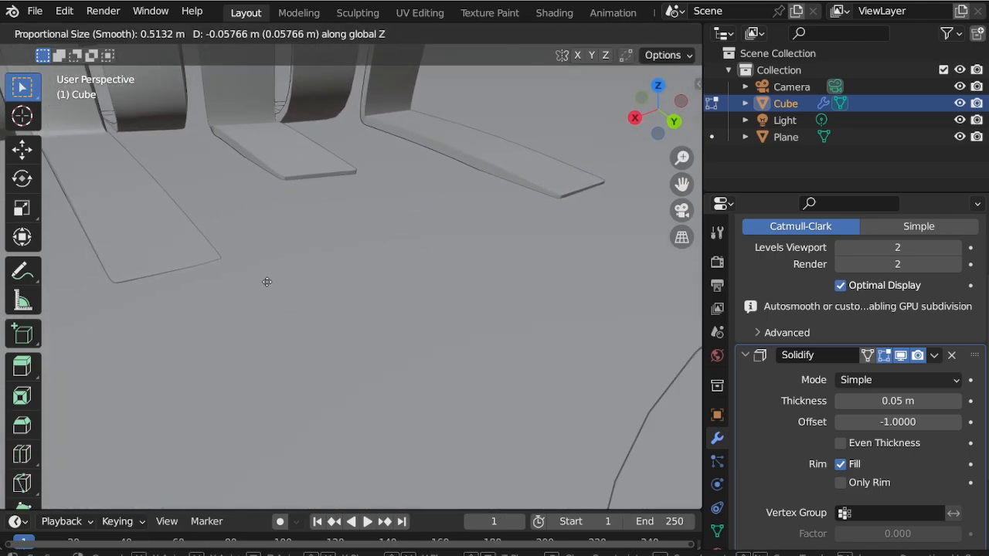
{"action": "left_click", "coordinate": [267, 282]}
Step: Select the middle foot strip's bottom end edges in X-ray and lower them about 0.021 m along Z with proportional editing of about 0.51 m
{"action": "scroll", "coordinate": [329, 179], "scroll_direction": "up", "scroll_amount": 1}
{"action": "middle_click", "coordinate": [313, 168]}
{"action": "key", "text": "alt+z"}
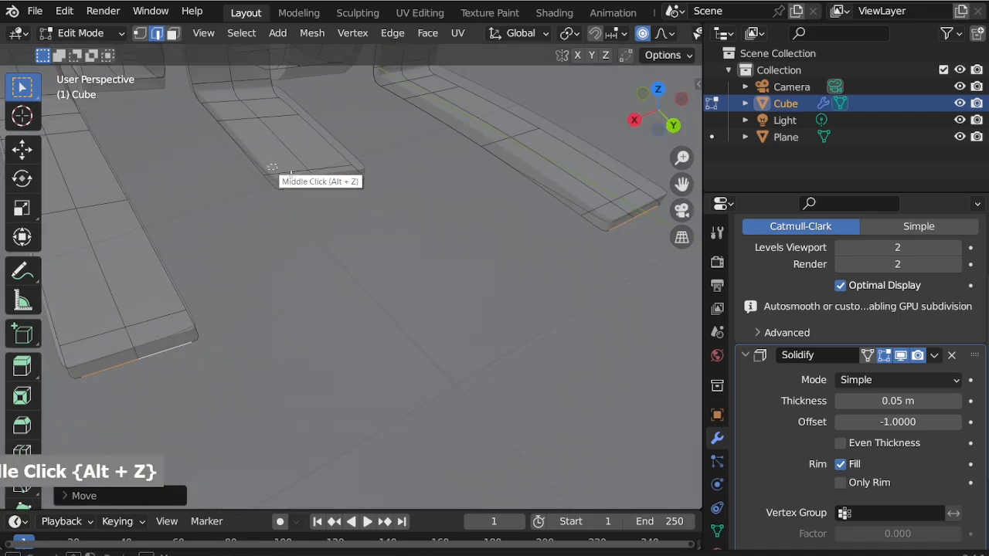
{"action": "left_click", "coordinate": [293, 174]}
{"action": "left_click", "coordinate": [339, 187], "text": "shift"}
{"action": "scroll", "coordinate": [326, 171], "scroll_direction": "up", "scroll_amount": 2}
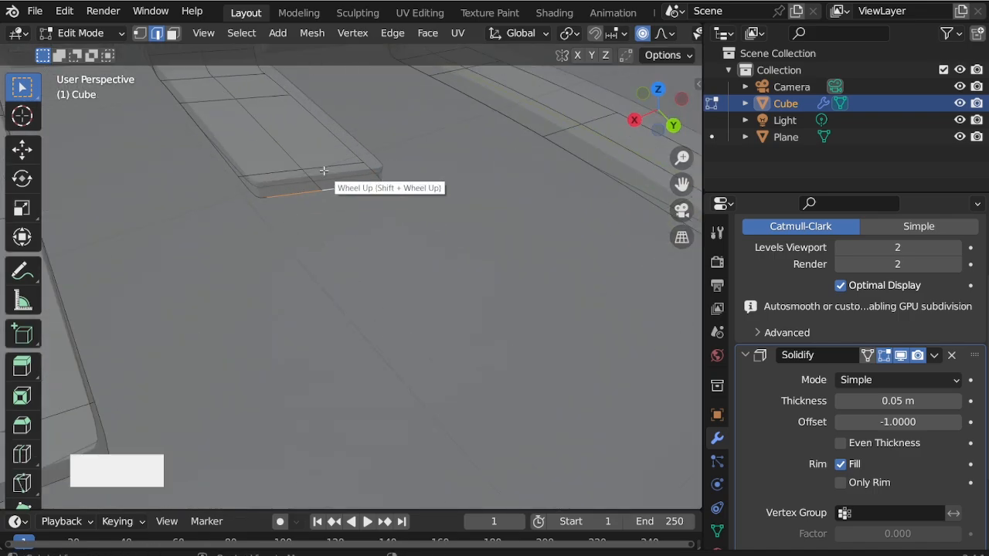
{"action": "key", "text": "alt+z"}
{"action": "scroll", "coordinate": [324, 173], "scroll_direction": "up", "scroll_amount": 1}
{"action": "middle_click_drag", "start_coordinate": [325, 174], "coordinate": [343, 184]}
{"action": "key", "text": "g"}
{"action": "key", "text": "z"}
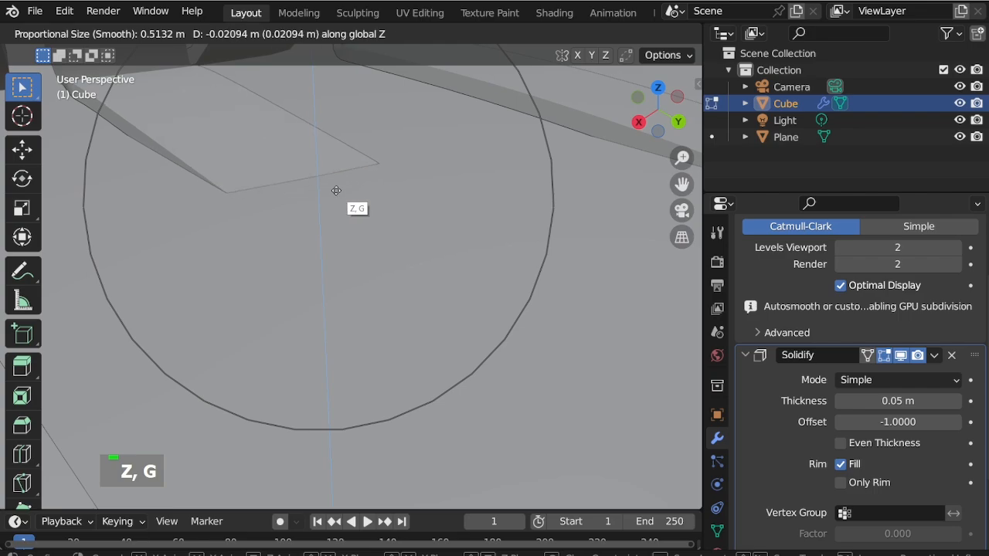
{"action": "left_click", "coordinate": [335, 189]}
Step: Select the far foot strip's bottom end edges in X-ray and lower them about 0.017 m along Z with proportional editing
{"action": "scroll", "coordinate": [340, 203], "scroll_direction": "down", "scroll_amount": 7}
{"action": "scroll", "coordinate": [378, 218], "scroll_direction": "up", "scroll_amount": 6}
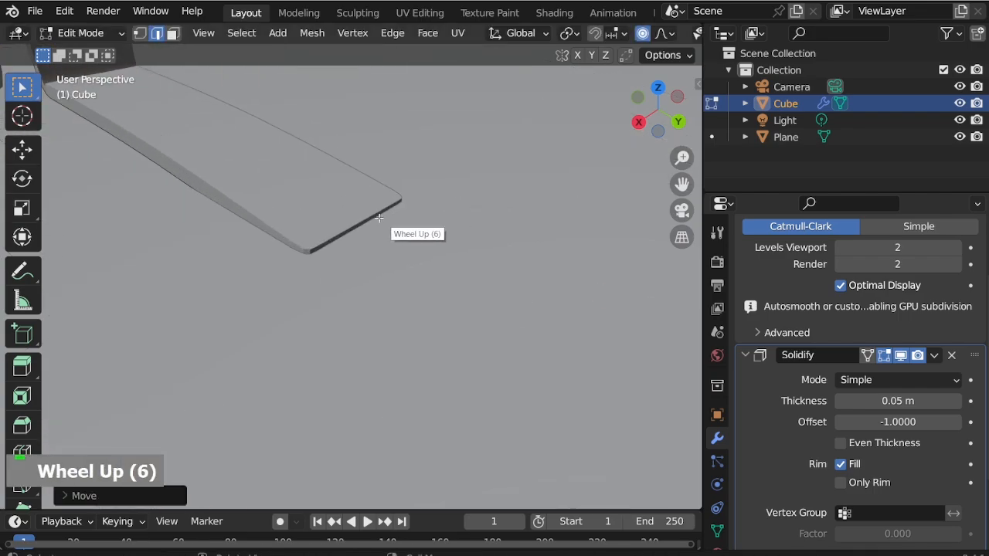
{"action": "key", "text": "alt+z"}
{"action": "left_click", "coordinate": [374, 229], "text": "shift"}
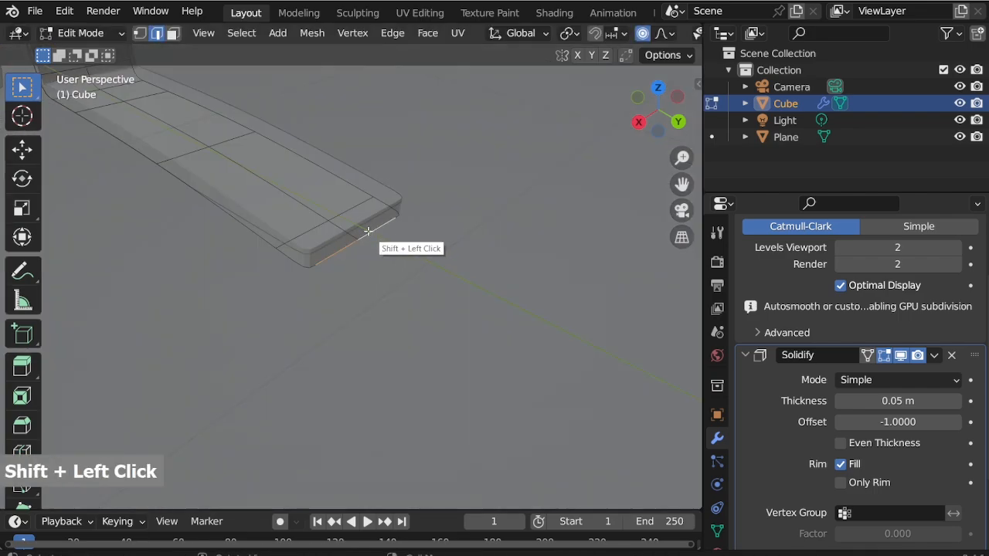
{"action": "key", "text": "alt+z"}
{"action": "key", "text": "g"}
{"action": "key", "text": "z"}
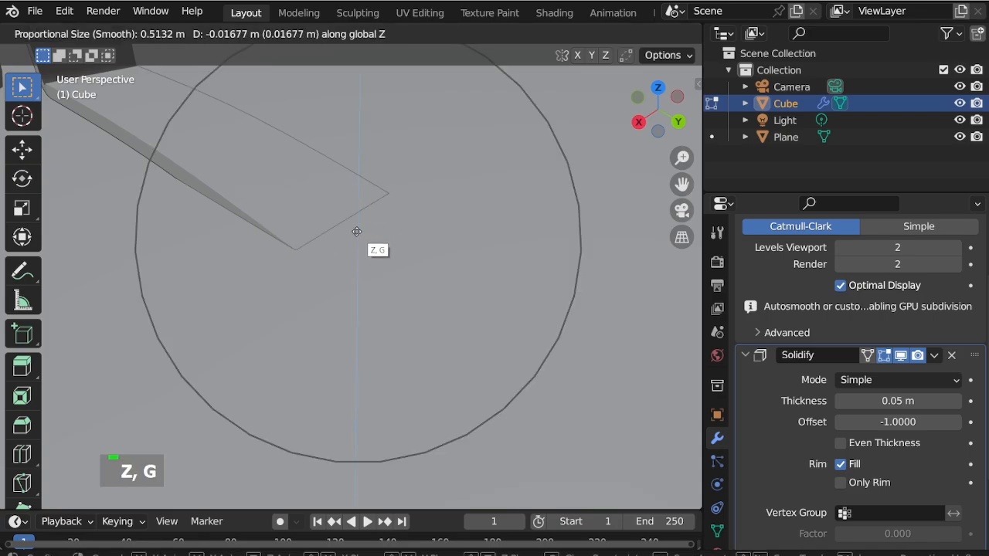
{"action": "left_click", "coordinate": [356, 230]}
Step: Turn on X-ray shading and select the cross edges partway along the same foot strip's underside
{"action": "scroll", "coordinate": [435, 247], "scroll_direction": "down", "scroll_amount": 9}
{"action": "middle_click_drag", "start_coordinate": [435, 248], "coordinate": [270, 279]}
{"action": "scroll", "coordinate": [307, 307], "scroll_direction": "down", "scroll_amount": 5}
{"action": "scroll", "coordinate": [183, 274], "scroll_direction": "up", "scroll_amount": 10}
{"action": "scroll", "coordinate": [300, 274], "scroll_direction": "down", "scroll_amount": 3}
{"action": "key", "text": "alt+z"}
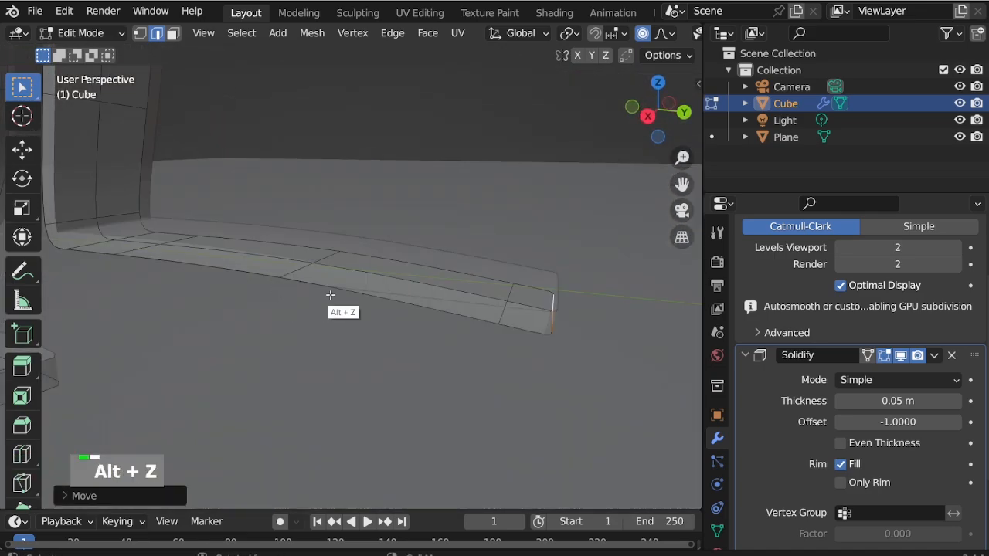
{"action": "left_click", "coordinate": [503, 301], "text": "shift"}
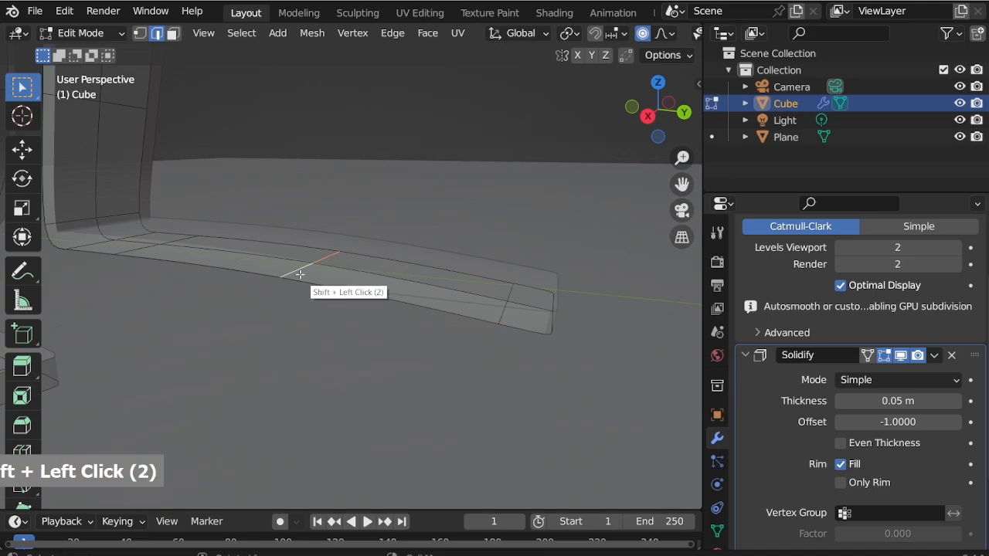
{"action": "key", "text": "alt+z"}
{"action": "key", "text": "g"}
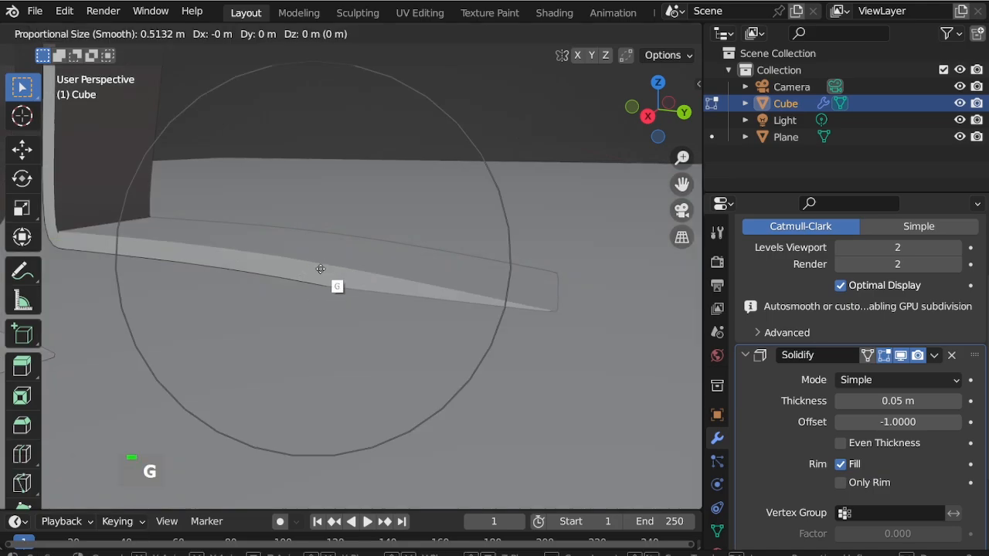
{"action": "key", "text": "Escape"}
{"action": "key", "text": "alt+z"}
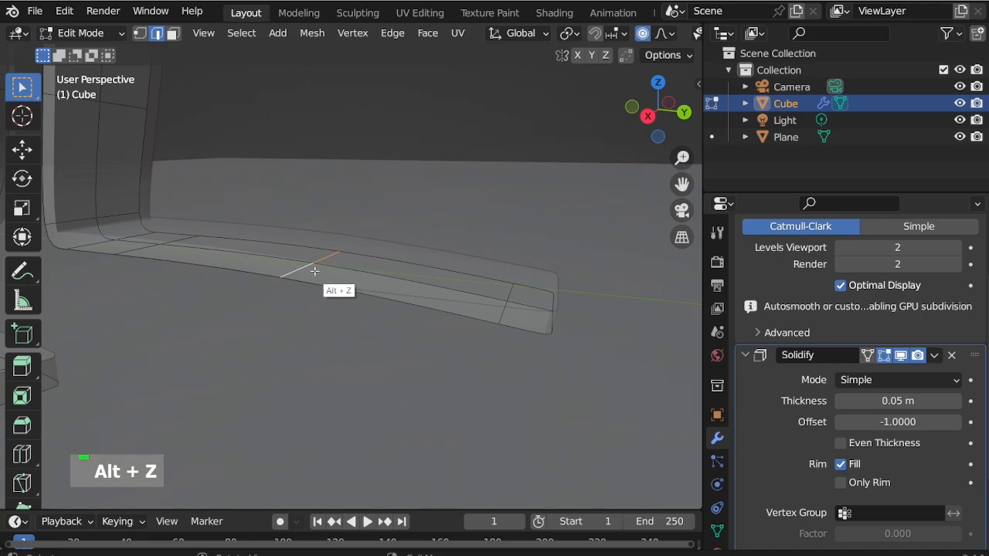
Step: Lower the selected cross edges about 0.026 m along Z with proportional editing of about 0.51 m to flatten the foot strip
{"action": "key", "text": "g"}
{"action": "key", "text": "z"}
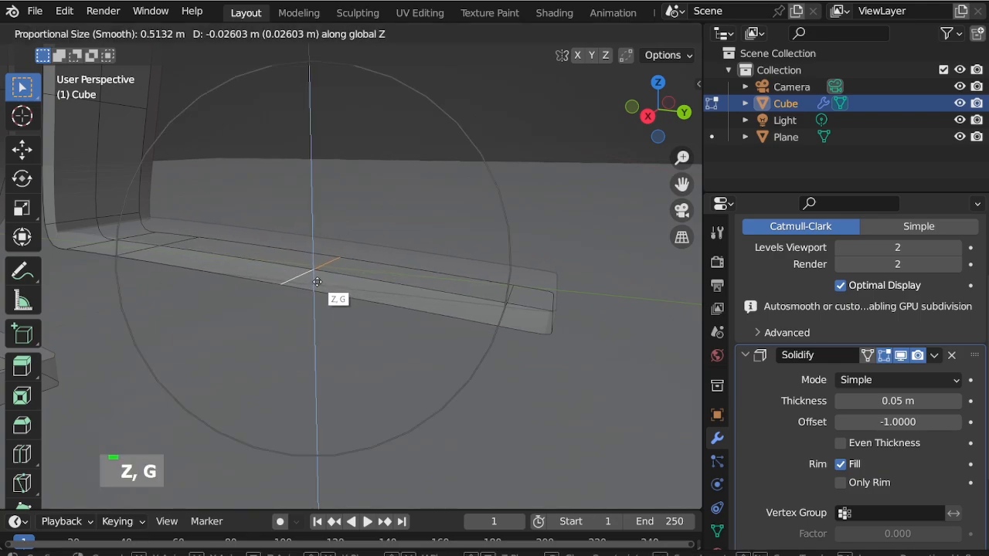
{"action": "left_click", "coordinate": [309, 281]}
{"action": "middle_click_drag", "start_coordinate": [309, 280], "coordinate": [301, 278]}
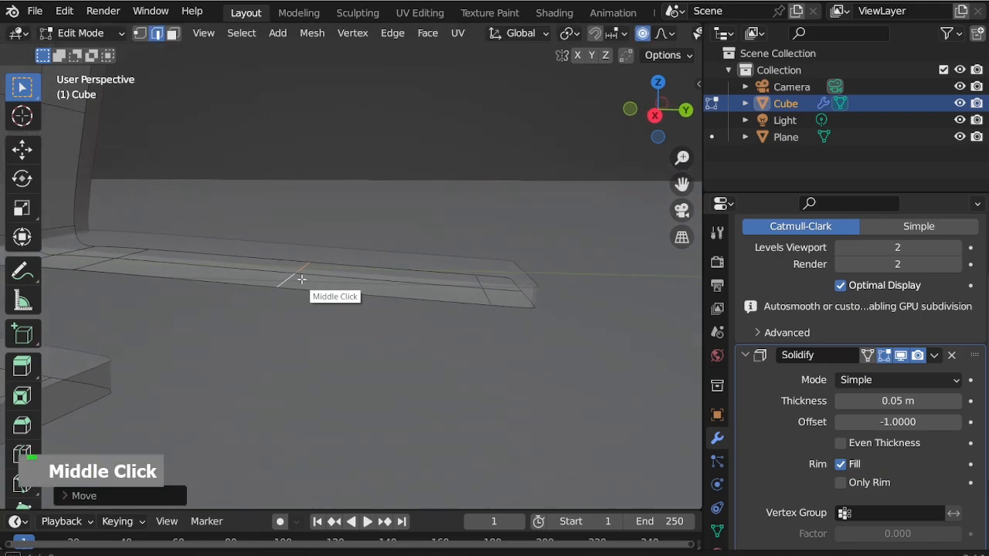
Step: Slide the nearest foot strip's cross edges toward the leg bend and add a centred loop cut between them and the foot's end
{"action": "scroll", "coordinate": [446, 305], "scroll_direction": "down", "scroll_amount": 2}
{"action": "middle_click_drag", "start_coordinate": [445, 304], "coordinate": [262, 303]}
{"action": "scroll", "coordinate": [405, 266], "scroll_direction": "down", "scroll_amount": 2}
{"action": "scroll", "coordinate": [535, 307], "scroll_direction": "up", "scroll_amount": 3}
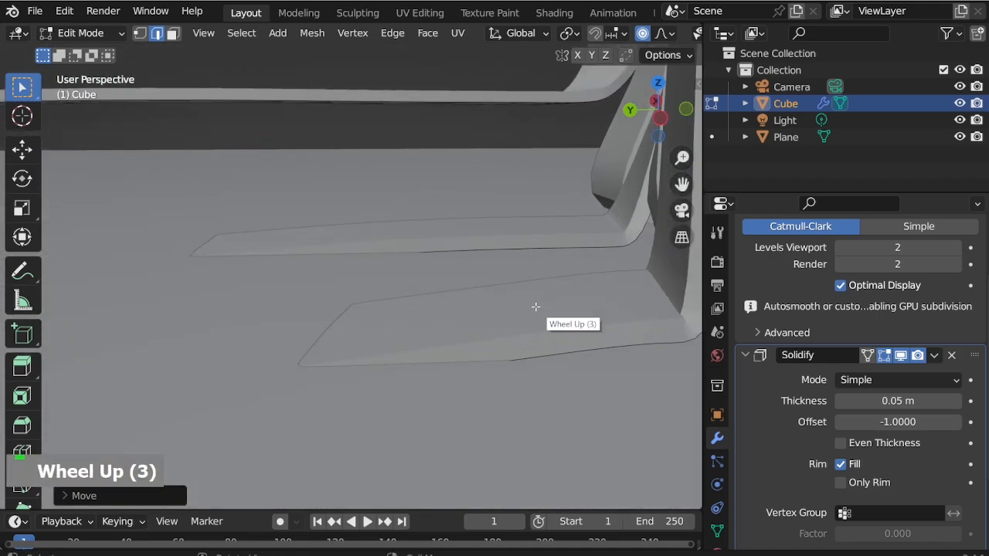
{"action": "scroll", "coordinate": [490, 326], "scroll_direction": "down", "scroll_amount": 1}
{"action": "key", "text": "alt+z"}
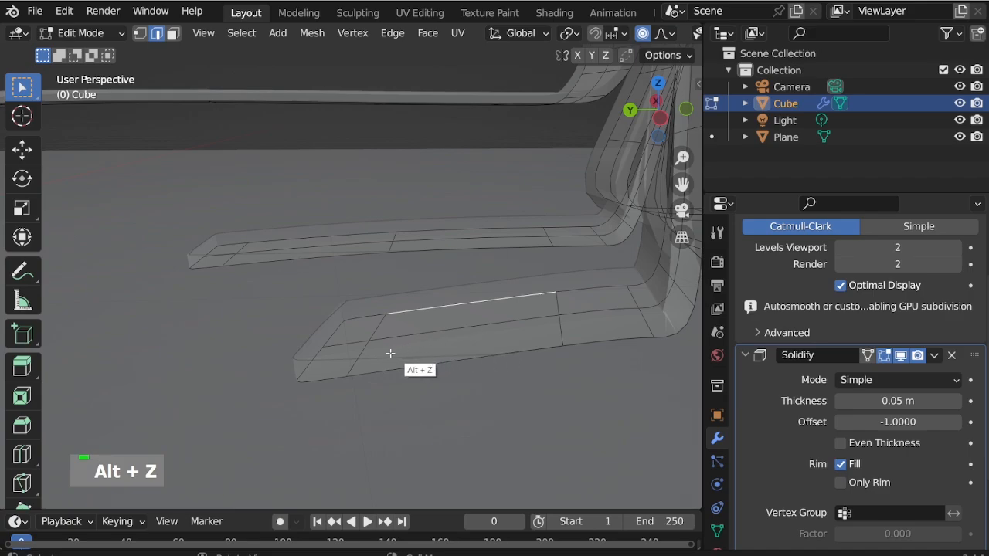
{"action": "left_click", "coordinate": [554, 312], "text": "shift"}
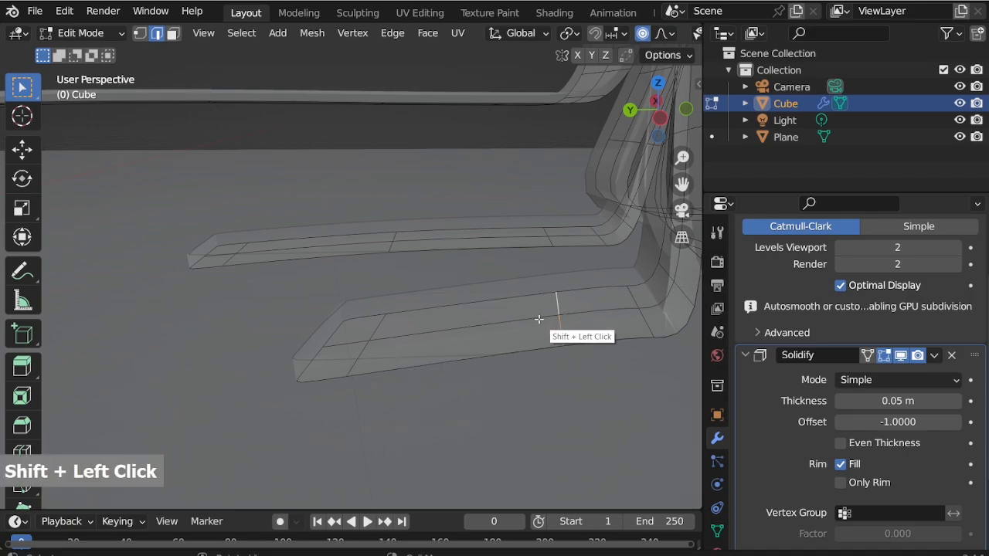
{"action": "key", "text": "ctrl+r"}
{"action": "left_click", "coordinate": [532, 321]}
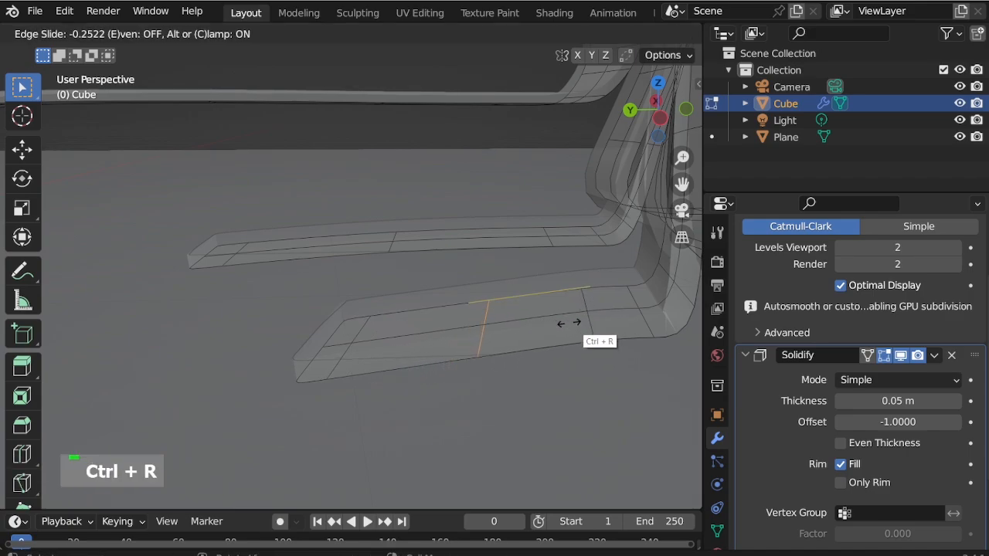
{"action": "right_click", "coordinate": [526, 325]}
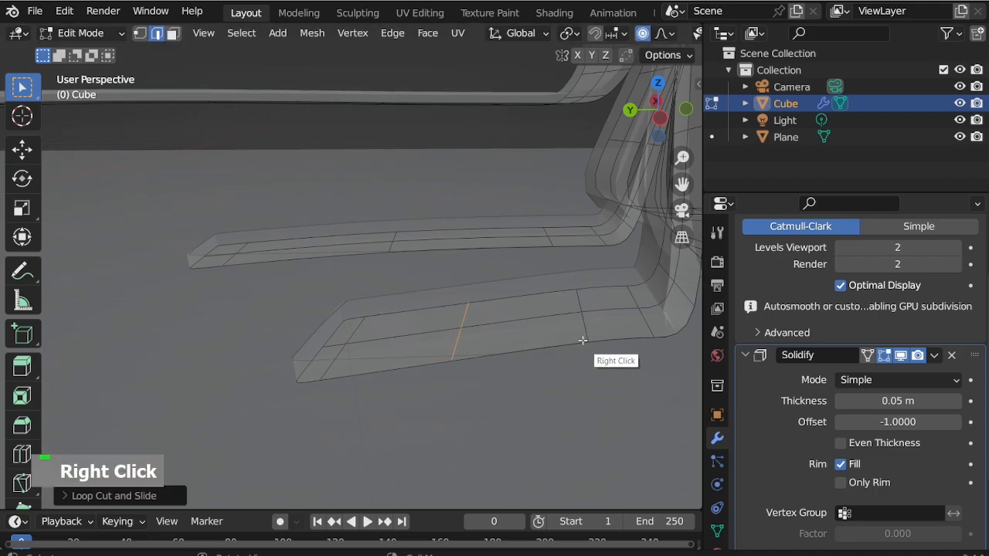
{"action": "left_click", "coordinate": [584, 313], "text": "shift"}
{"action": "left_click", "coordinate": [550, 342], "text": "shift"}
{"action": "key", "text": "alt+z"}
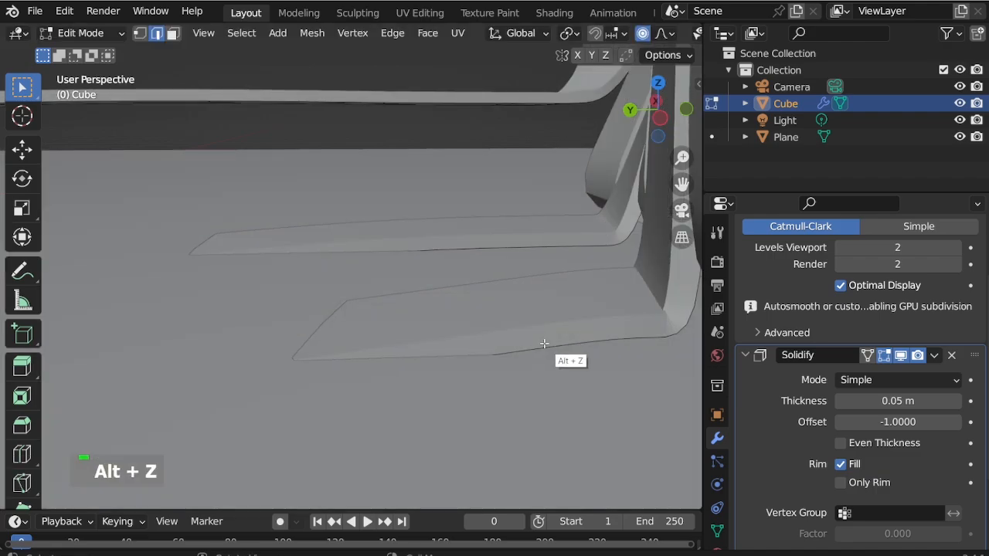
{"action": "key", "text": "g"}
{"action": "key", "text": "z"}
{"action": "scroll", "coordinate": [546, 349], "scroll_direction": "up", "scroll_amount": 7}
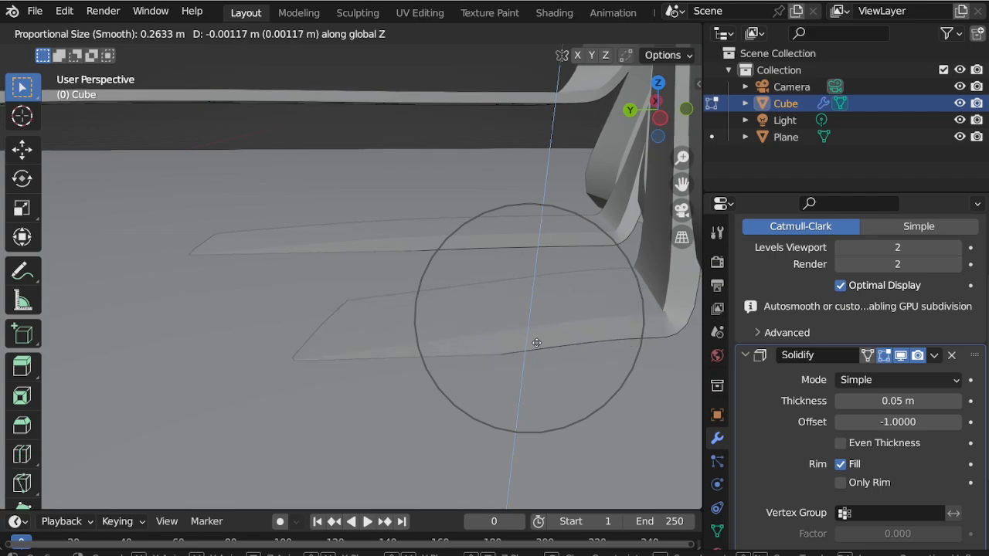
Step: Select both cross edges nearest the leg bend and lower them along Z with proportional editing reduced to about 0.18 m
{"action": "key", "text": "alt+z"}
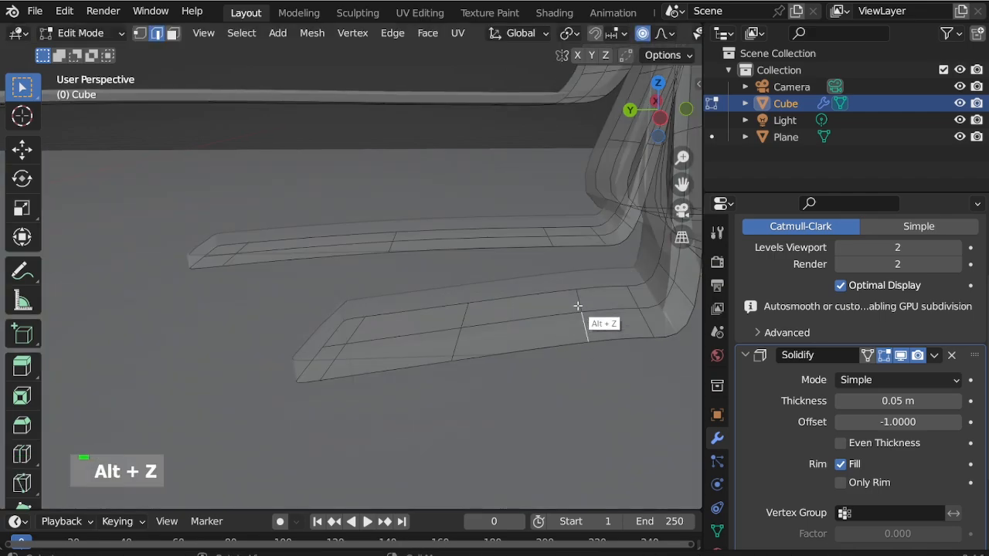
{"action": "left_click", "coordinate": [577, 300], "text": "shift"}
{"action": "key", "text": "alt+z"}
{"action": "key", "text": "g"}
{"action": "key", "text": "z"}
{"action": "scroll", "coordinate": [560, 330], "scroll_direction": "up", "scroll_amount": 3}
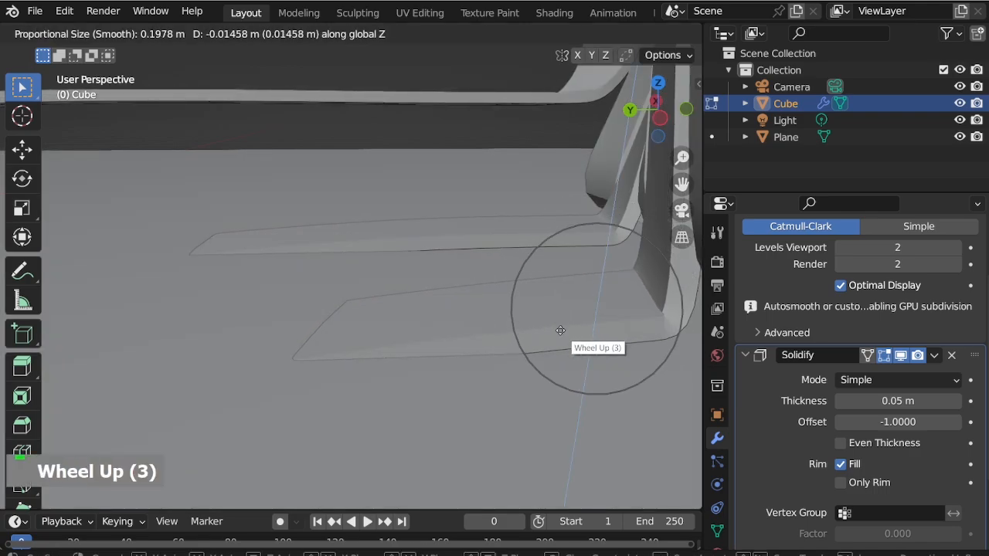
{"action": "scroll", "coordinate": [560, 340], "scroll_direction": "up", "scroll_amount": 1}
{"action": "left_click", "coordinate": [559, 343]}
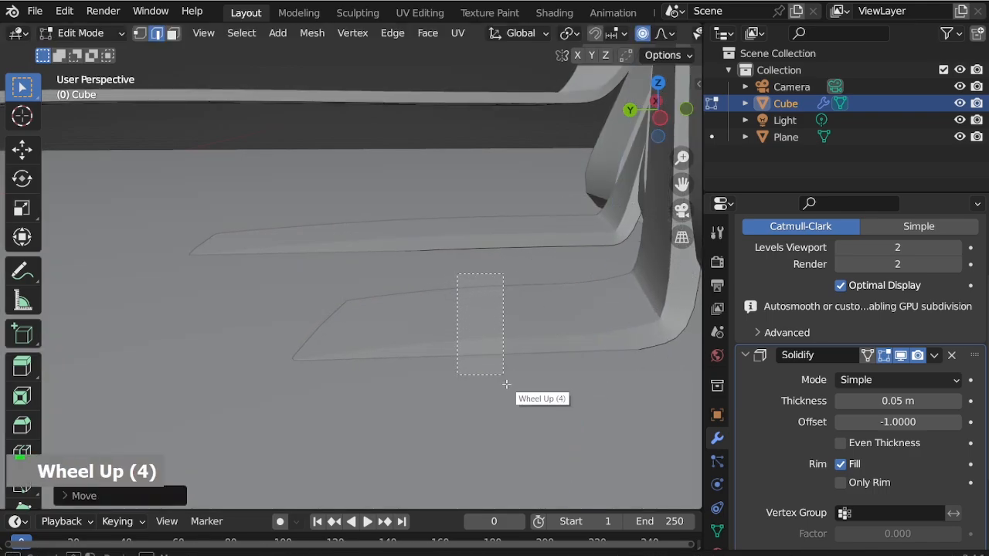
Step: Select the new loop cut's cross edges in X-ray and lower them about 0.015 m along Z with proportional editing of about 0.18 m
{"action": "left_click_drag", "start_coordinate": [506, 384], "coordinate": [507, 385]}
{"action": "key", "text": "alt+z"}
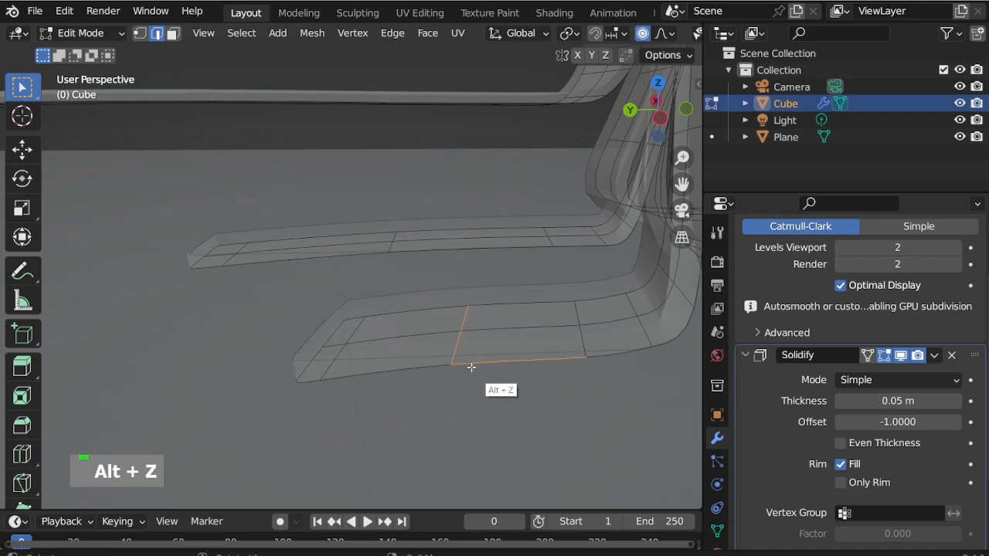
{"action": "left_click", "coordinate": [466, 319], "text": "shift"}
{"action": "key", "text": "g"}
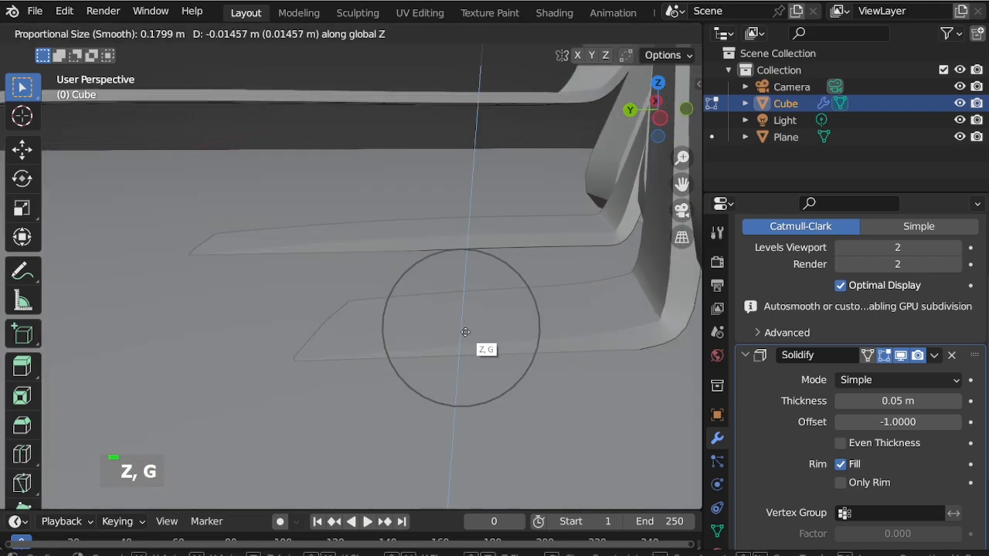
{"action": "left_click", "coordinate": [562, 323]}
Step: Select both end edges of the nearest foot strip and lower them about 0.037 m along Z with proportional editing enlarged to about 0.47 m
{"action": "scroll", "coordinate": [551, 320], "scroll_direction": "down", "scroll_amount": 9}
{"action": "middle_click_drag", "start_coordinate": [552, 320], "coordinate": [435, 335]}
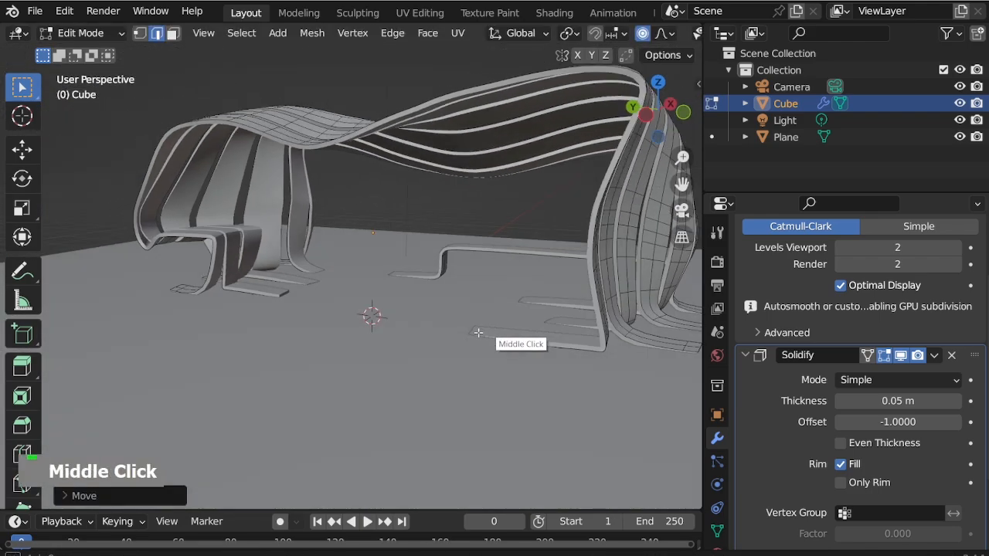
{"action": "scroll", "coordinate": [231, 263], "scroll_direction": "up", "scroll_amount": 4}
{"action": "scroll", "coordinate": [432, 329], "scroll_direction": "up", "scroll_amount": 4}
{"action": "scroll", "coordinate": [364, 325], "scroll_direction": "up", "scroll_amount": 4}
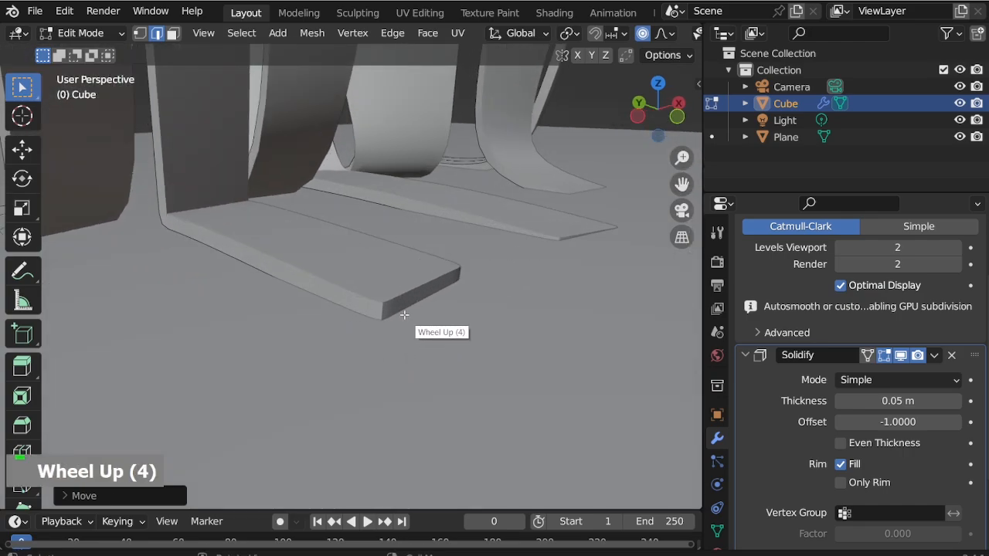
{"action": "left_click", "coordinate": [443, 295], "text": "shift"}
{"action": "key", "text": "alt+z"}
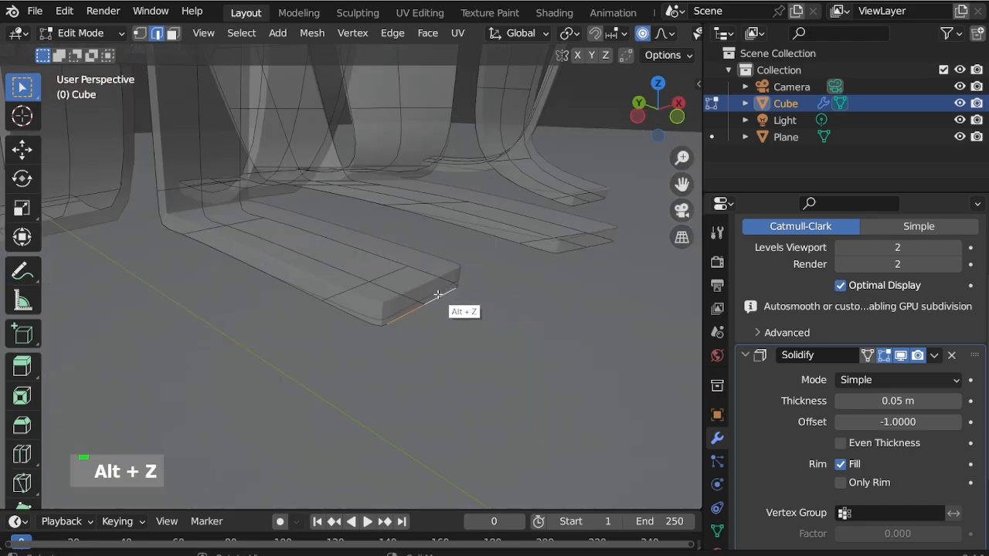
{"action": "key", "text": "alt+z"}
{"action": "key", "text": "g"}
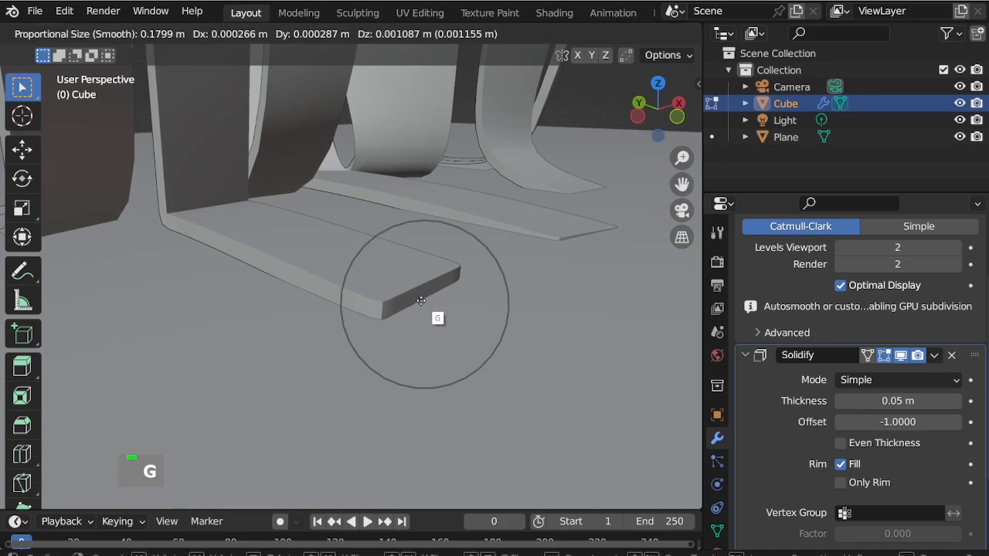
{"action": "key", "text": "z"}
{"action": "scroll", "coordinate": [422, 307], "scroll_direction": "down", "scroll_amount": 5}
{"action": "scroll", "coordinate": [421, 307], "scroll_direction": "down", "scroll_amount": 1}
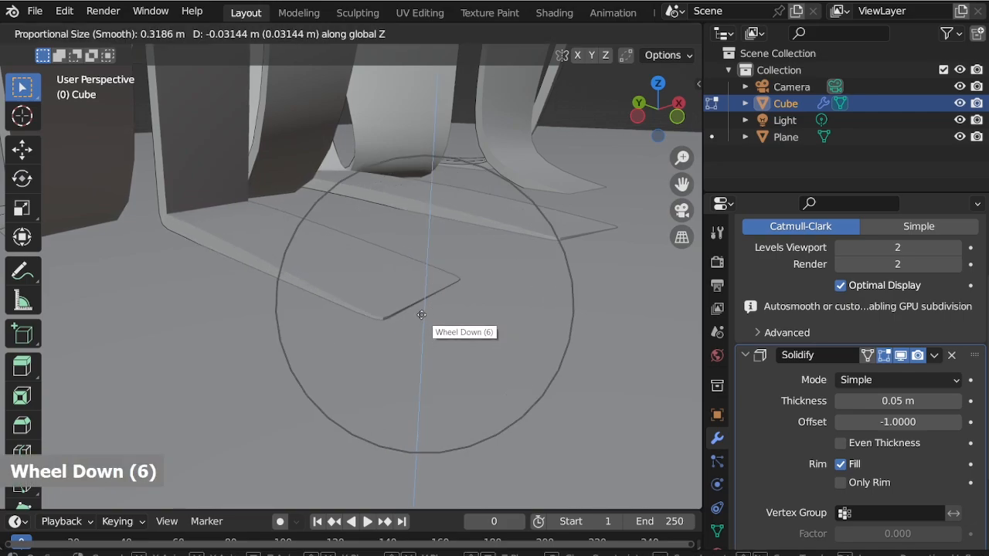
{"action": "scroll", "coordinate": [421, 317], "scroll_direction": "down", "scroll_amount": 4}
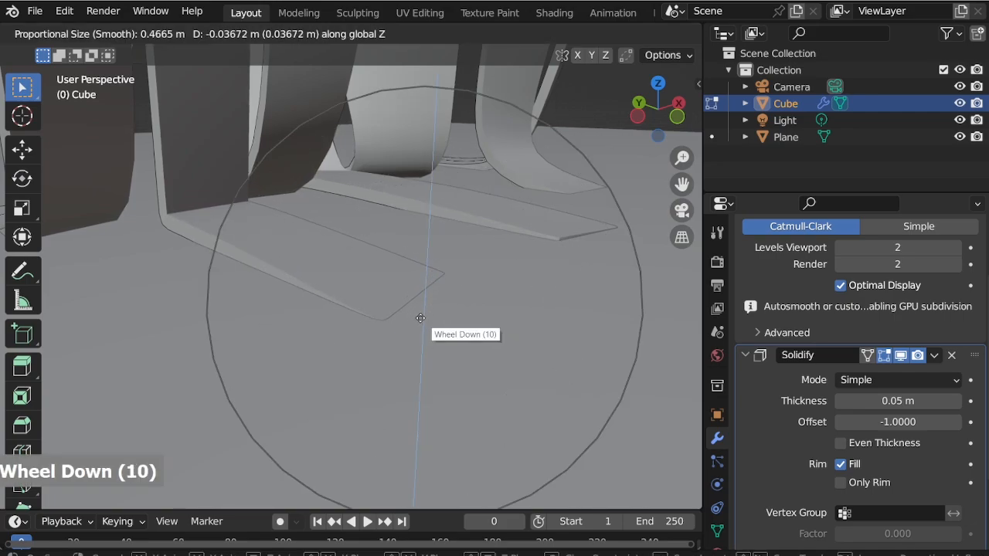
{"action": "left_click", "coordinate": [420, 317]}
Step: Select both end edges of the neighbouring foot strip in X-ray and lower them slightly along Z with proportional editing of about 0.47 m
{"action": "scroll", "coordinate": [332, 332], "scroll_direction": "down", "scroll_amount": 3}
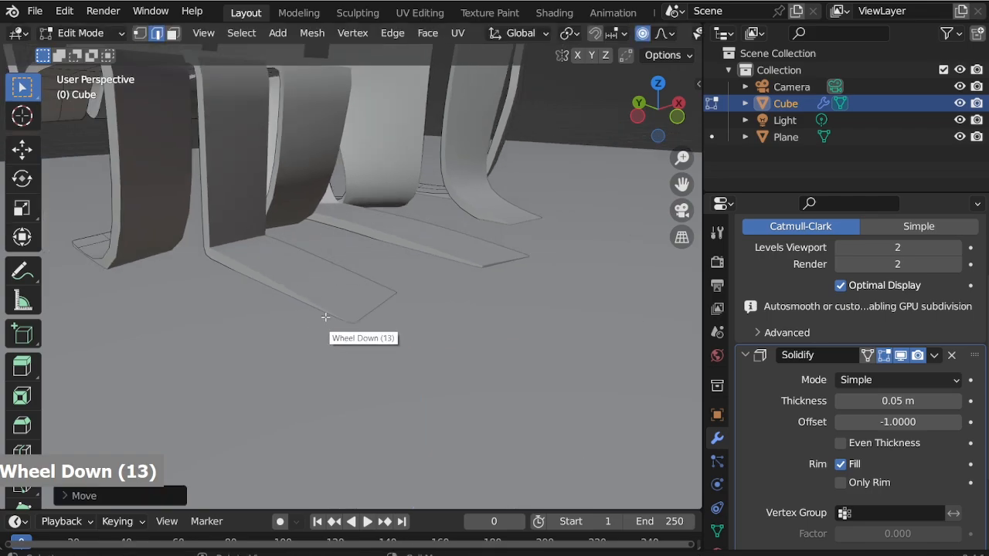
{"action": "scroll", "coordinate": [481, 277], "scroll_direction": "up", "scroll_amount": 7}
{"action": "key", "text": "alt+z"}
{"action": "left_click", "coordinate": [431, 315], "text": "shift"}
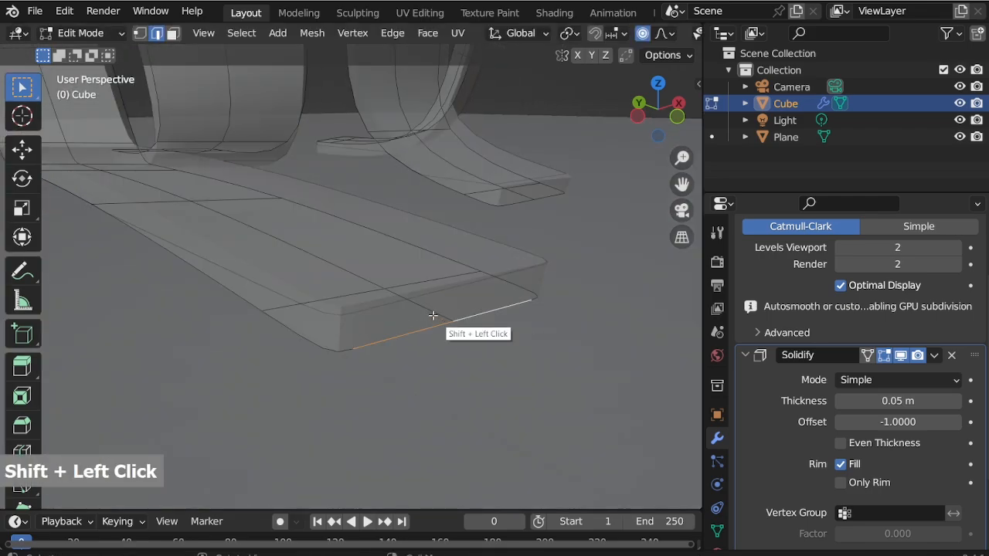
{"action": "scroll", "coordinate": [432, 315], "scroll_direction": "down", "scroll_amount": 2}
{"action": "key", "text": "alt+z"}
{"action": "key", "text": "g"}
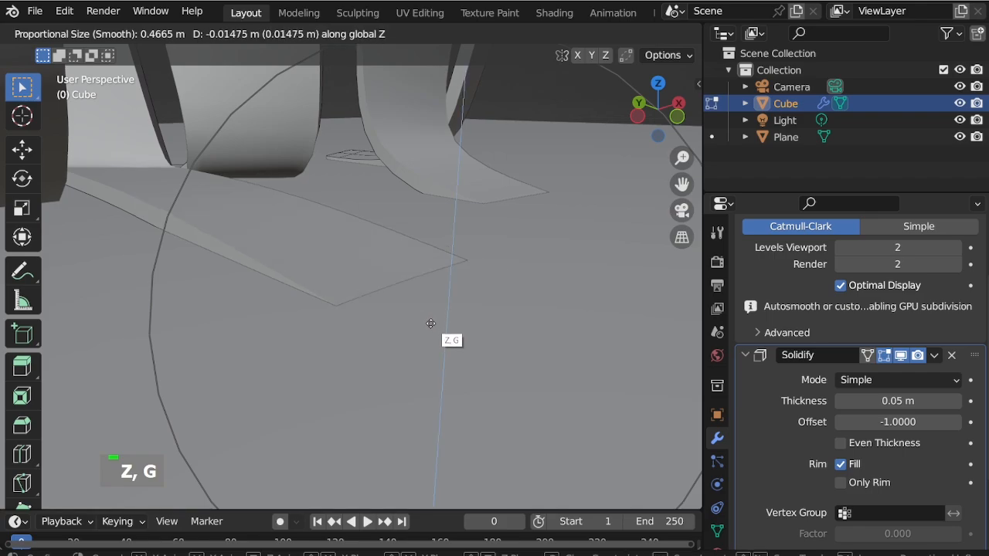
{"action": "left_click", "coordinate": [431, 317]}
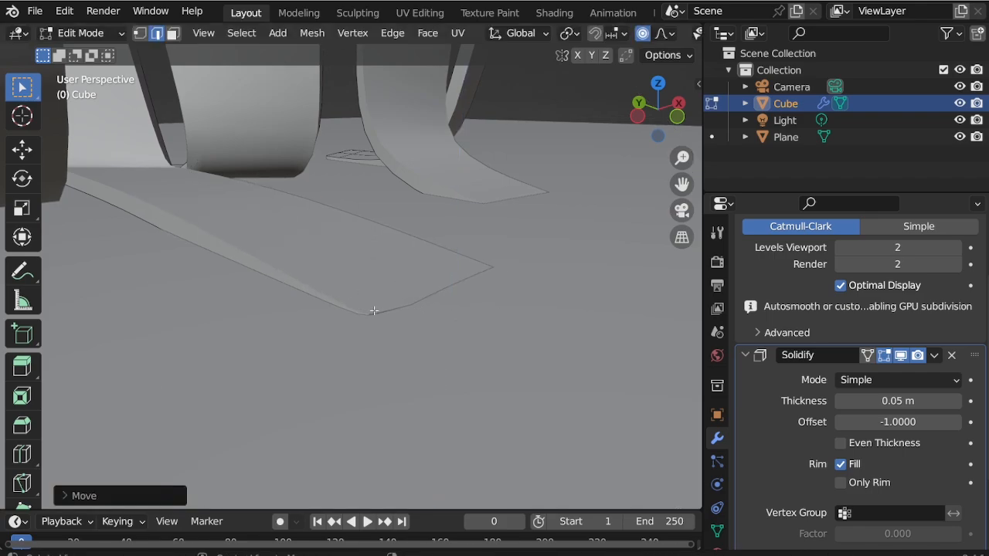
Step: Select the same foot strip's cross edges nearer the leg and lower them about 0.024 m along Z with proportional editing
{"action": "key", "text": "alt+z"}
{"action": "left_click", "coordinate": [271, 218], "text": "shift"}
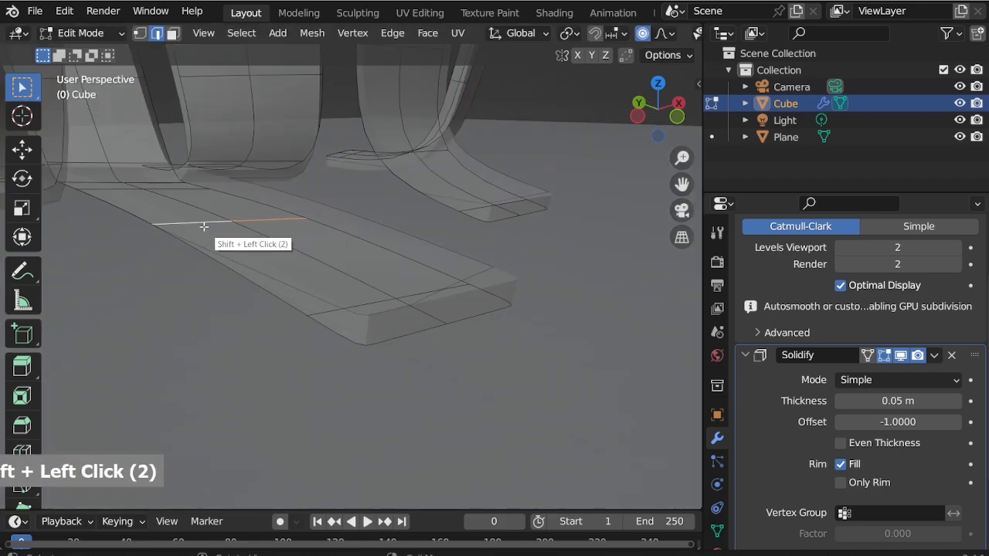
{"action": "key", "text": "alt+z"}
{"action": "key", "text": "g"}
{"action": "key", "text": "z"}
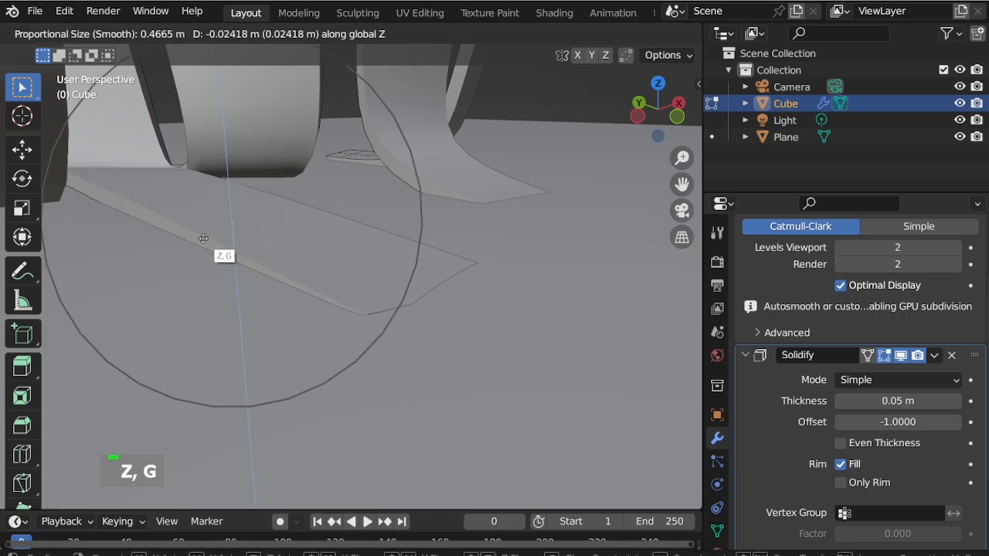
{"action": "left_click", "coordinate": [204, 239]}
Step: Select both end edges of the next, curved foot strip and shift them along Z until the tip is flush with the floor
{"action": "scroll", "coordinate": [249, 302], "scroll_direction": "down", "scroll_amount": 4}
{"action": "scroll", "coordinate": [379, 224], "scroll_direction": "up", "scroll_amount": 3}
{"action": "key", "text": "alt+z"}
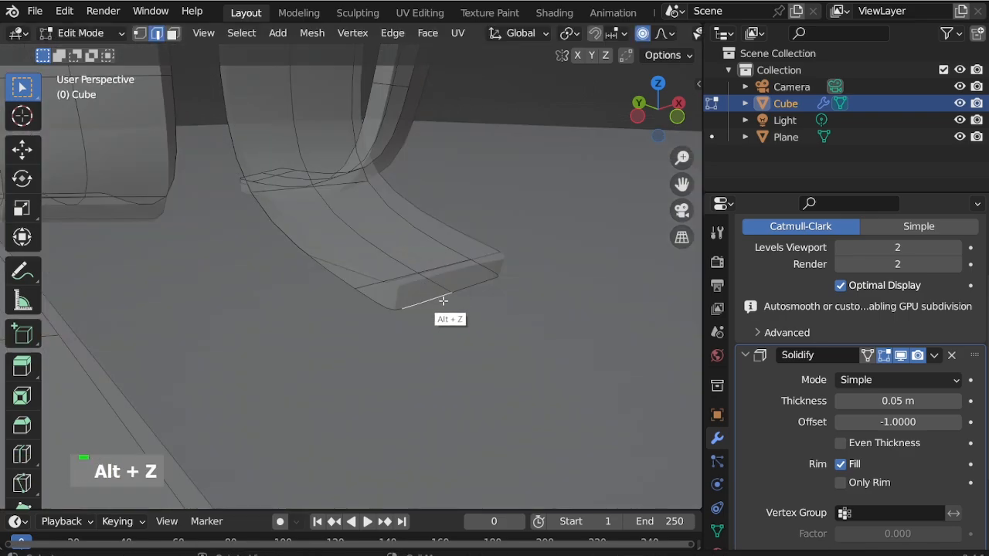
{"action": "left_click", "coordinate": [469, 289], "text": "shift"}
{"action": "key", "text": "alt+z"}
{"action": "key", "text": "g"}
{"action": "key", "text": "z"}
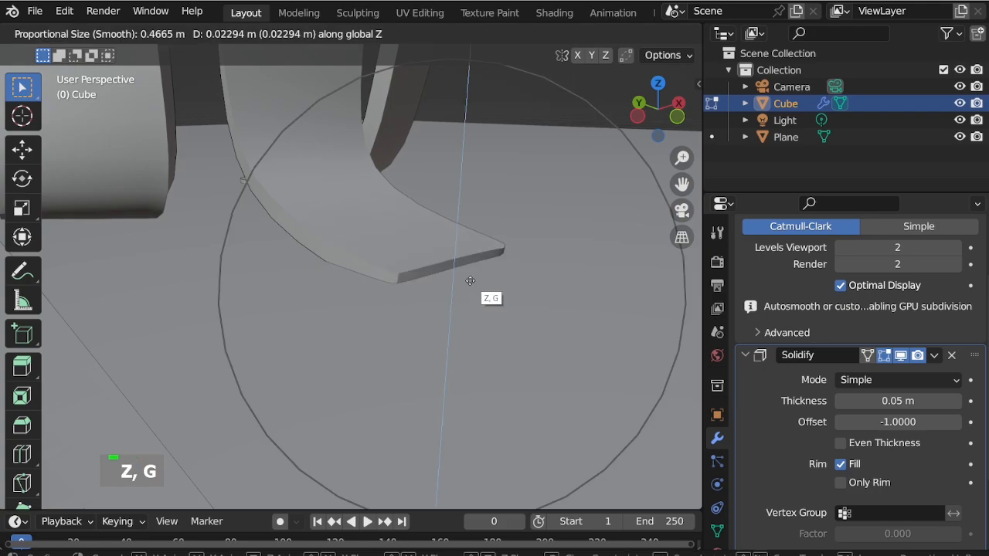
{"action": "left_click", "coordinate": [470, 290]}
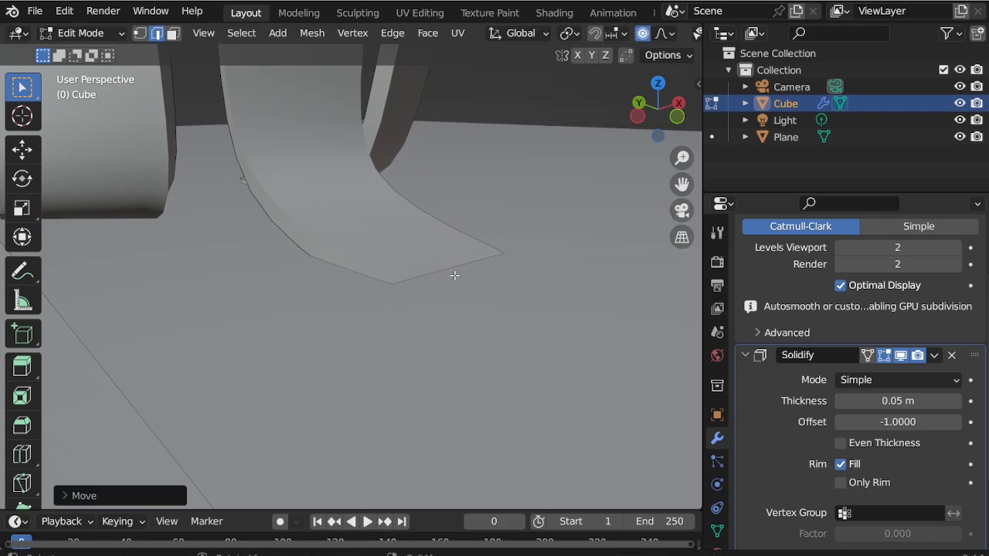
Step: Select the two cross edges set in from the end of the outward-curving foot strip
{"action": "scroll", "coordinate": [364, 287], "scroll_direction": "down", "scroll_amount": 8}
{"action": "middle_click_drag", "start_coordinate": [364, 287], "coordinate": [379, 322]}
{"action": "scroll", "coordinate": [392, 249], "scroll_direction": "down", "scroll_amount": 3}
{"action": "scroll", "coordinate": [309, 294], "scroll_direction": "up", "scroll_amount": 2}
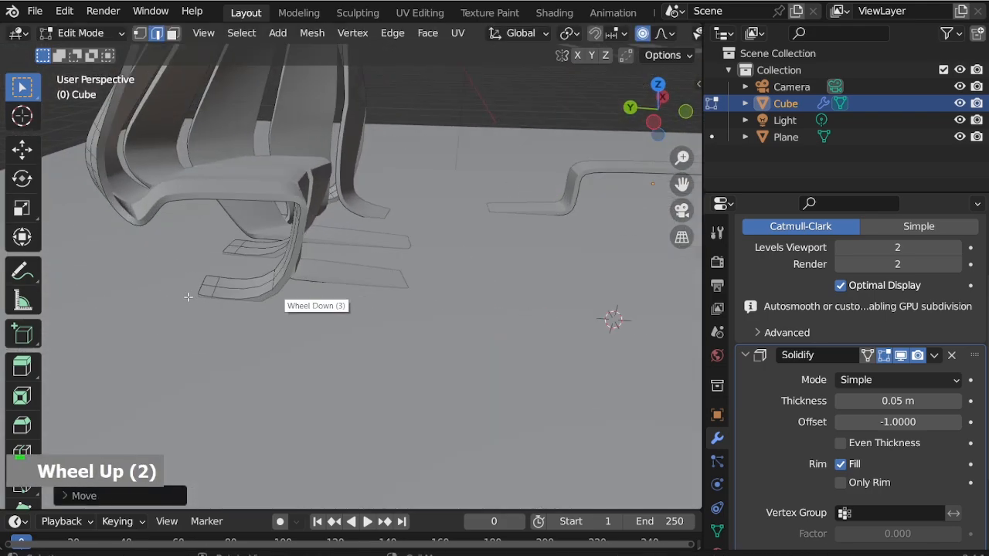
{"action": "middle_click_drag", "start_coordinate": [255, 309], "coordinate": [244, 282]}
{"action": "scroll", "coordinate": [239, 278], "scroll_direction": "up", "scroll_amount": 3}
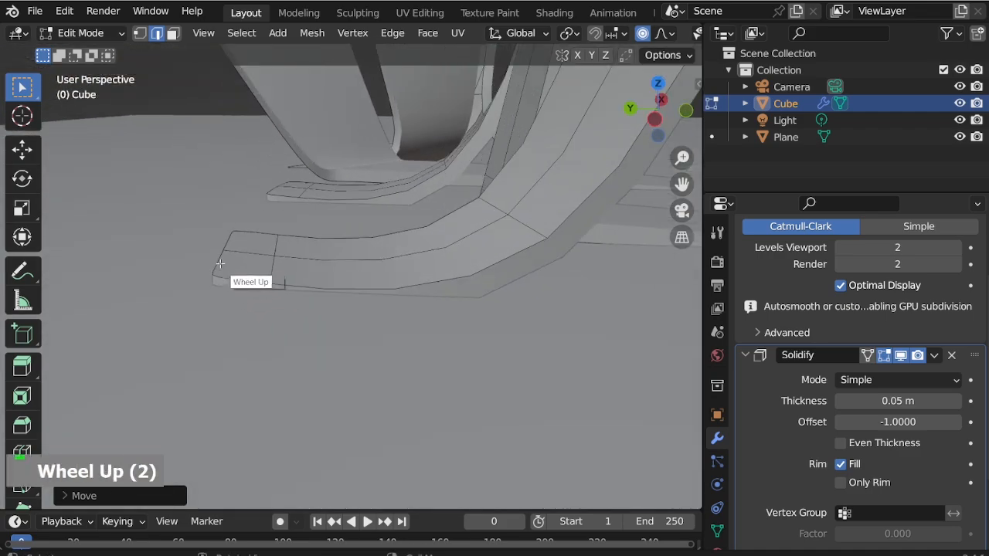
{"action": "left_click", "coordinate": [232, 240], "text": "shift"}
{"action": "scroll", "coordinate": [417, 315], "scroll_direction": "down", "scroll_amount": 4}
{"action": "scroll", "coordinate": [416, 315], "scroll_direction": "down", "scroll_amount": 2}
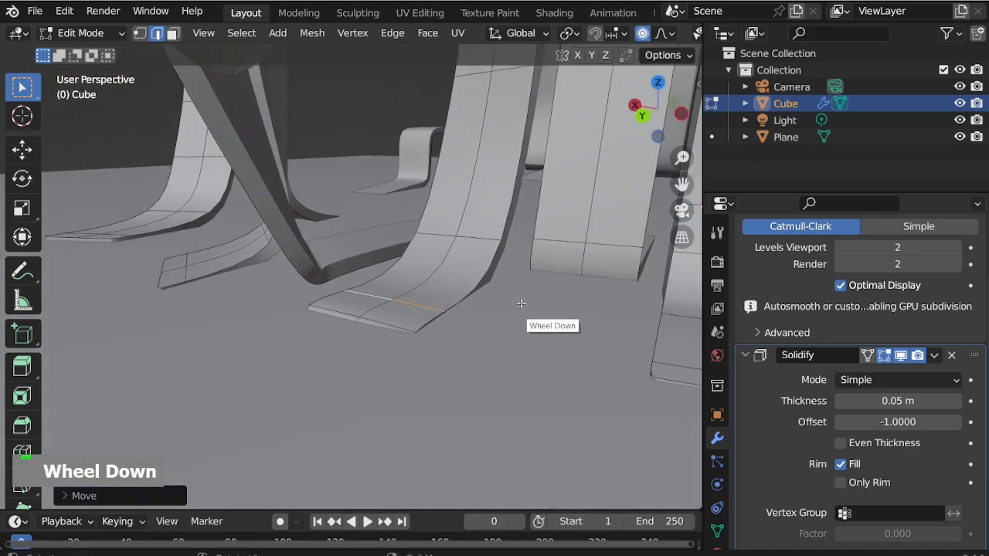
Step: Lower the adjacent outward foot strip's end edges about 0.005 m along Z with proportional editing reduced to about 0.26 m
{"action": "scroll", "coordinate": [322, 299], "scroll_direction": "up", "scroll_amount": 6}
{"action": "middle_click_drag", "start_coordinate": [322, 298], "coordinate": [392, 309]}
{"action": "scroll", "coordinate": [398, 293], "scroll_direction": "down", "scroll_amount": 2}
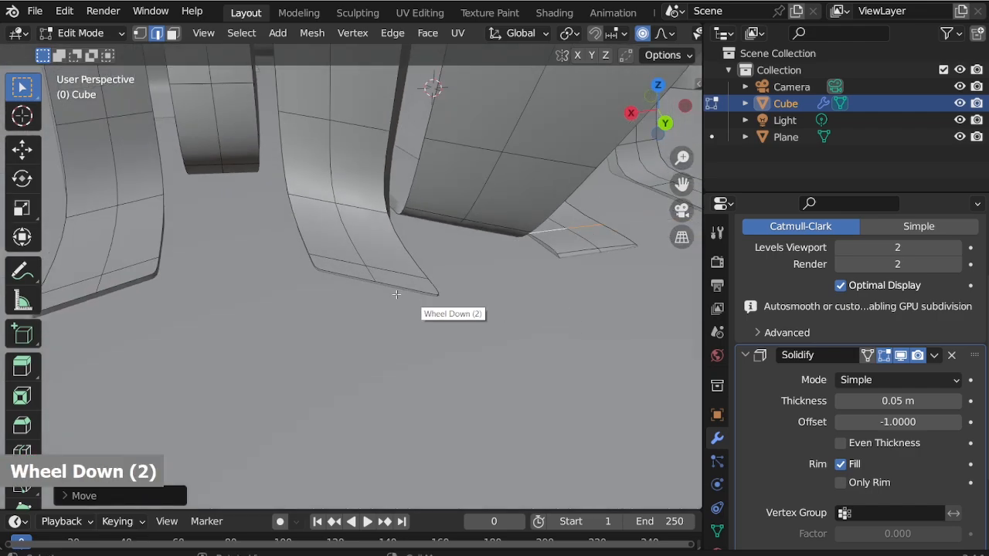
{"action": "scroll", "coordinate": [363, 278], "scroll_direction": "up", "scroll_amount": 3}
{"action": "left_click", "coordinate": [385, 279], "text": "shift"}
{"action": "key", "text": "g"}
{"action": "scroll", "coordinate": [385, 280], "scroll_direction": "up", "scroll_amount": 4}
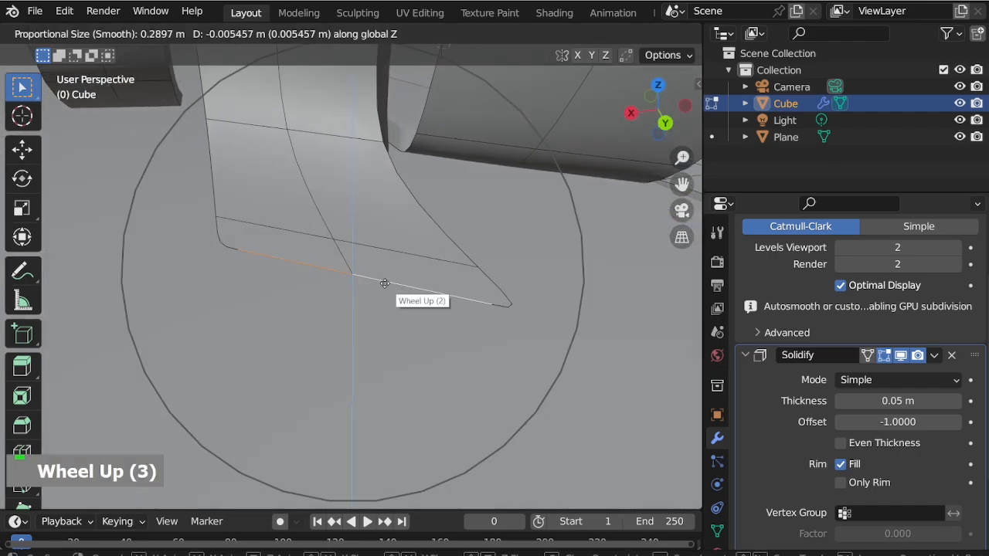
{"action": "left_click", "coordinate": [385, 280]}
Step: Select the next outward foot strip's two end edges and lower them about 0.013 m along Z with proportional editing
{"action": "scroll", "coordinate": [509, 286], "scroll_direction": "down", "scroll_amount": 6}
{"action": "scroll", "coordinate": [204, 291], "scroll_direction": "up", "scroll_amount": 4}
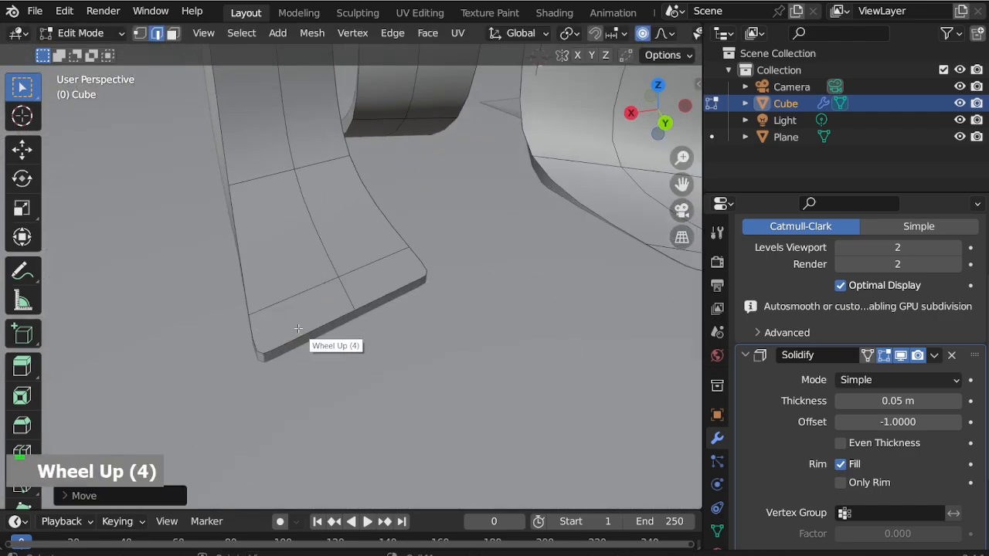
{"action": "left_click", "coordinate": [376, 306], "text": "shift"}
{"action": "key", "text": "g"}
{"action": "key", "text": "z"}
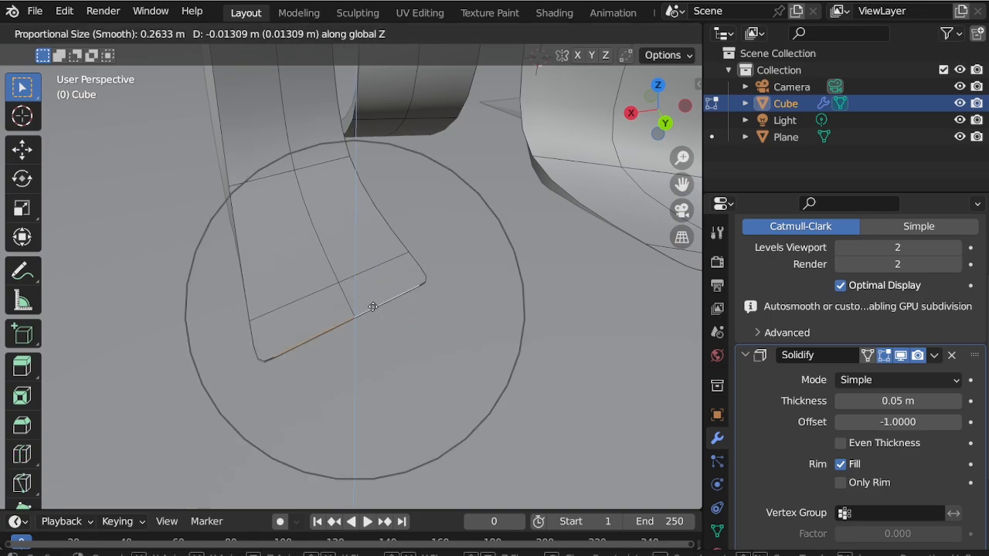
{"action": "left_click", "coordinate": [372, 307]}
Step: On the bench's opposite end, lower the first outward foot strip's end edges about 0.007 m along Z with proportional editing
{"action": "scroll", "coordinate": [372, 307], "scroll_direction": "down", "scroll_amount": 4}
{"action": "middle_click_drag", "start_coordinate": [372, 306], "coordinate": [360, 322]}
{"action": "scroll", "coordinate": [448, 307], "scroll_direction": "down", "scroll_amount": 4}
{"action": "scroll", "coordinate": [155, 233], "scroll_direction": "up", "scroll_amount": 5}
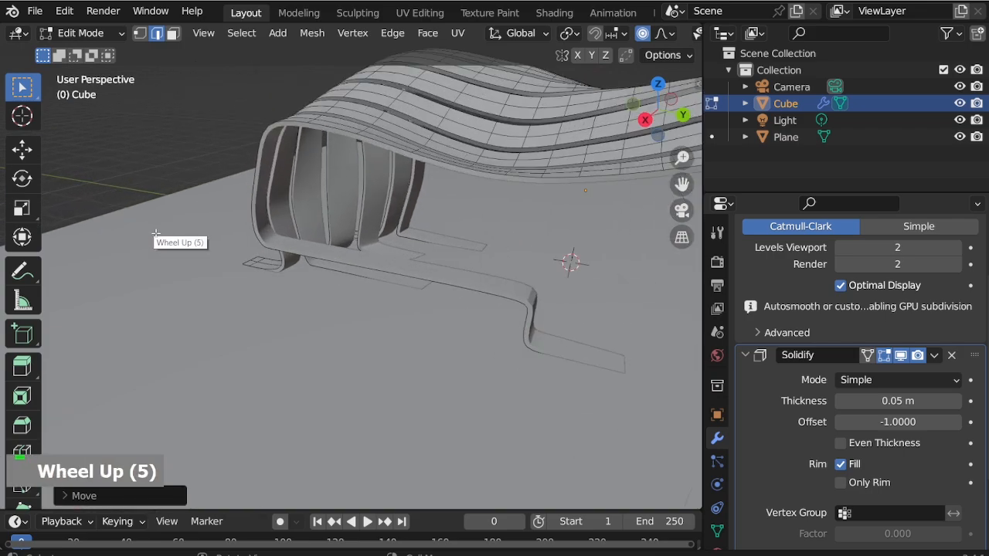
{"action": "middle_click_drag", "start_coordinate": [156, 233], "coordinate": [366, 274]}
{"action": "scroll", "coordinate": [342, 230], "scroll_direction": "up", "scroll_amount": 10}
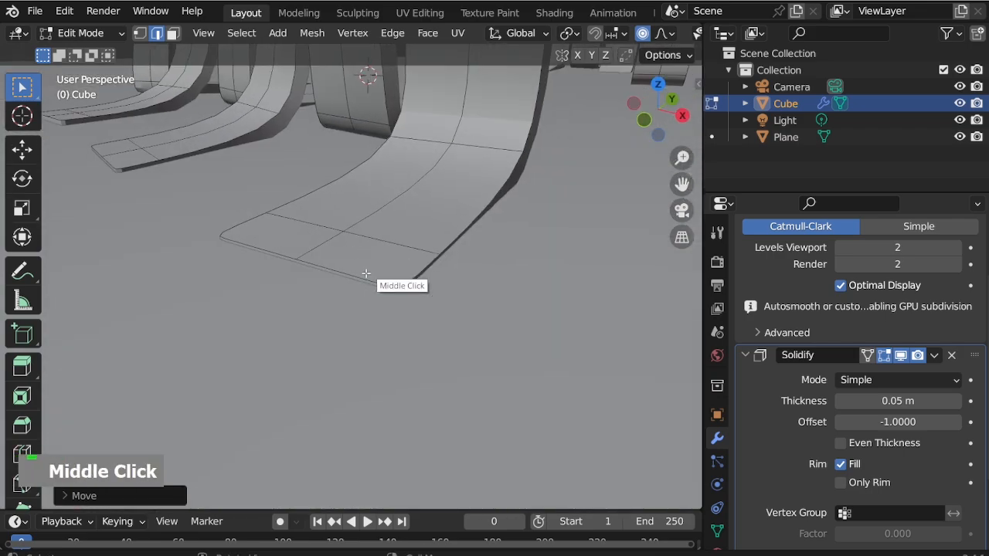
{"action": "key", "text": "g"}
{"action": "key", "text": "z"}
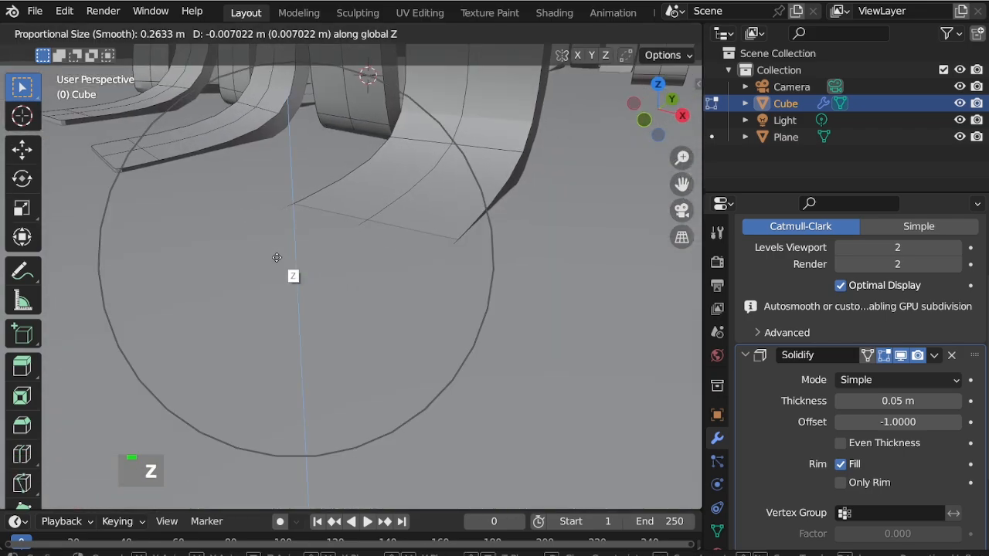
{"action": "left_click", "coordinate": [276, 256]}
Step: Select the middle outward foot strip's end edges and lower them about 0.008 m along Z with proportional editing
{"action": "scroll", "coordinate": [199, 191], "scroll_direction": "down", "scroll_amount": 4}
{"action": "scroll", "coordinate": [256, 267], "scroll_direction": "up", "scroll_amount": 5}
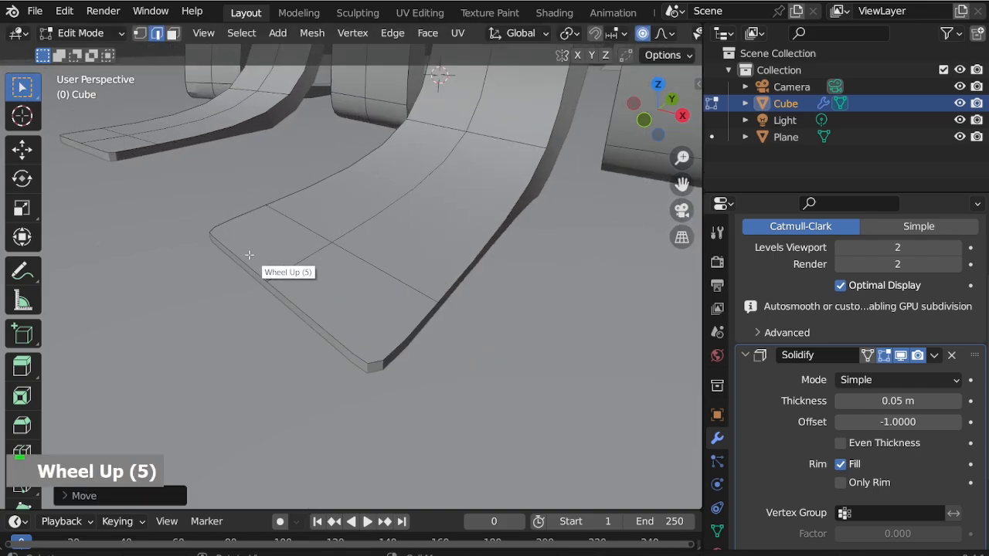
{"action": "left_click", "coordinate": [285, 293], "text": "shift"}
{"action": "key", "text": "g"}
{"action": "key", "text": "z"}
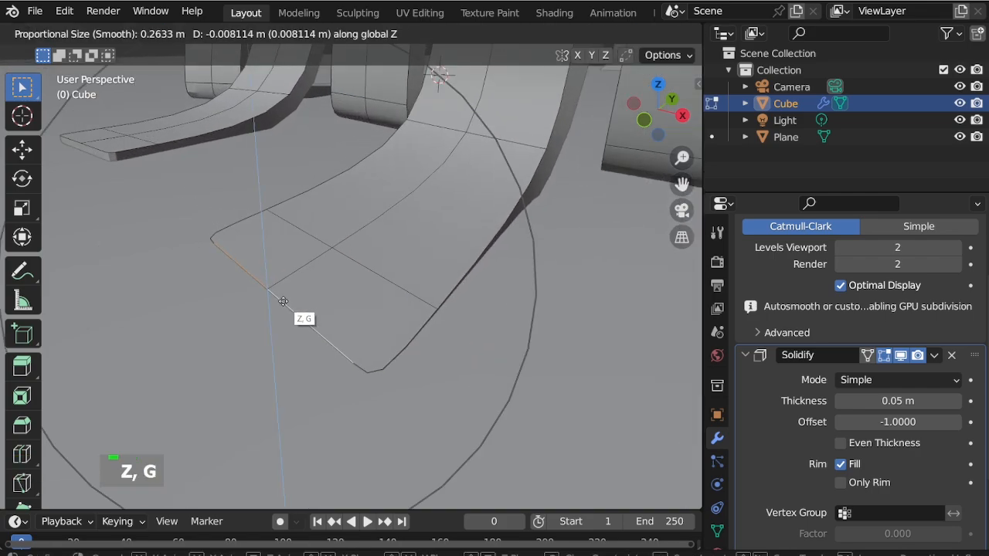
{"action": "left_click", "coordinate": [283, 302]}
Step: Select the last outward foot strip's end edges and lower them about 0.017 m along Z with proportional editing
{"action": "scroll", "coordinate": [162, 177], "scroll_direction": "up", "scroll_amount": 5}
{"action": "left_click", "coordinate": [228, 261], "text": "shift"}
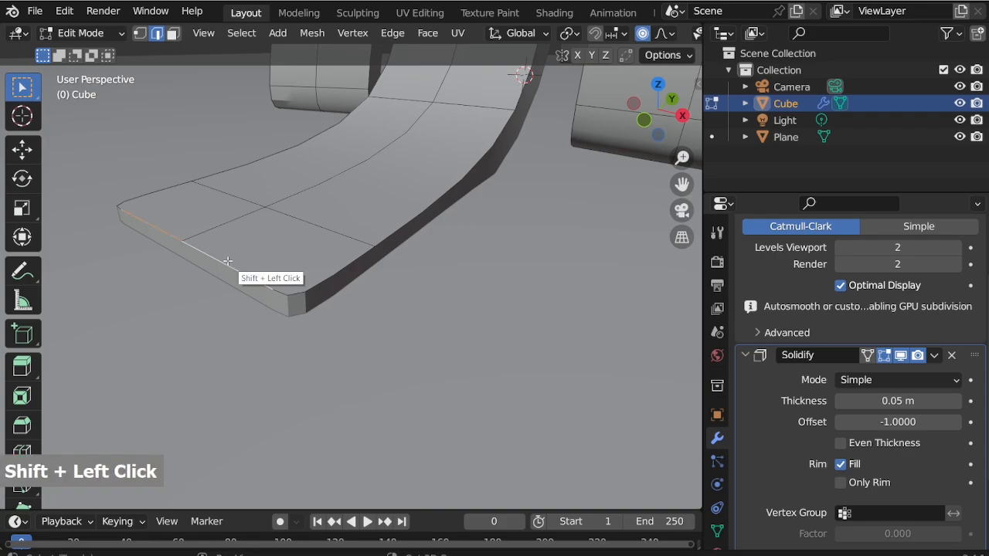
{"action": "key", "text": "g"}
{"action": "key", "text": "z"}
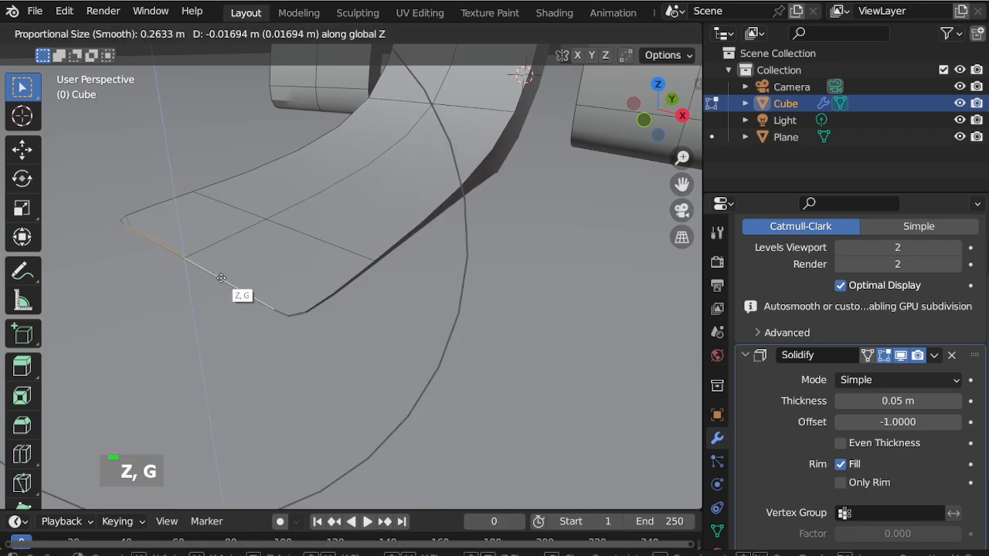
{"action": "left_click", "coordinate": [221, 278]}
Step: Examine how the foot strips all around the bench meet the floor
{"action": "middle_click_drag", "start_coordinate": [265, 285], "coordinate": [286, 289]}
{"action": "scroll", "coordinate": [407, 260], "scroll_direction": "down", "scroll_amount": 2}
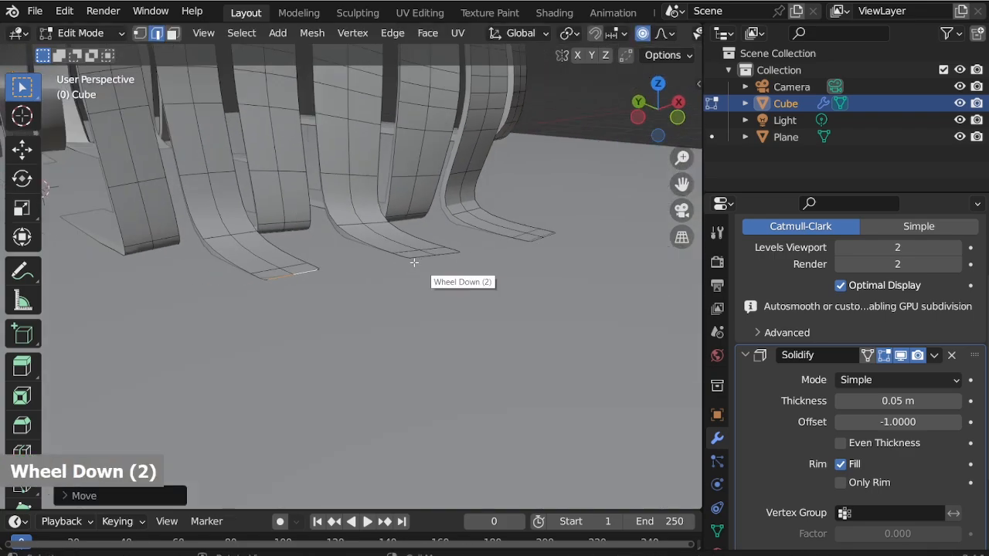
{"action": "scroll", "coordinate": [293, 255], "scroll_direction": "up", "scroll_amount": 5}
{"action": "mouse_move", "coordinate": [292, 256]}
{"action": "middle_mouse_down"}
{"action": "mouse_move", "coordinate": [411, 265]}
{"action": "mouse_move", "coordinate": [457, 287]}
{"action": "mouse_move", "coordinate": [436, 286]}
{"action": "mouse_move", "coordinate": [397, 312]}
{"action": "mouse_move", "coordinate": [383, 286]}
{"action": "mouse_move", "coordinate": [447, 268]}
{"action": "middle_mouse_up"}
{"action": "scroll", "coordinate": [231, 256], "scroll_direction": "down", "scroll_amount": 5}
{"action": "scroll", "coordinate": [206, 270], "scroll_direction": "down", "scroll_amount": 5}
{"action": "scroll", "coordinate": [393, 296], "scroll_direction": "up", "scroll_amount": 5}
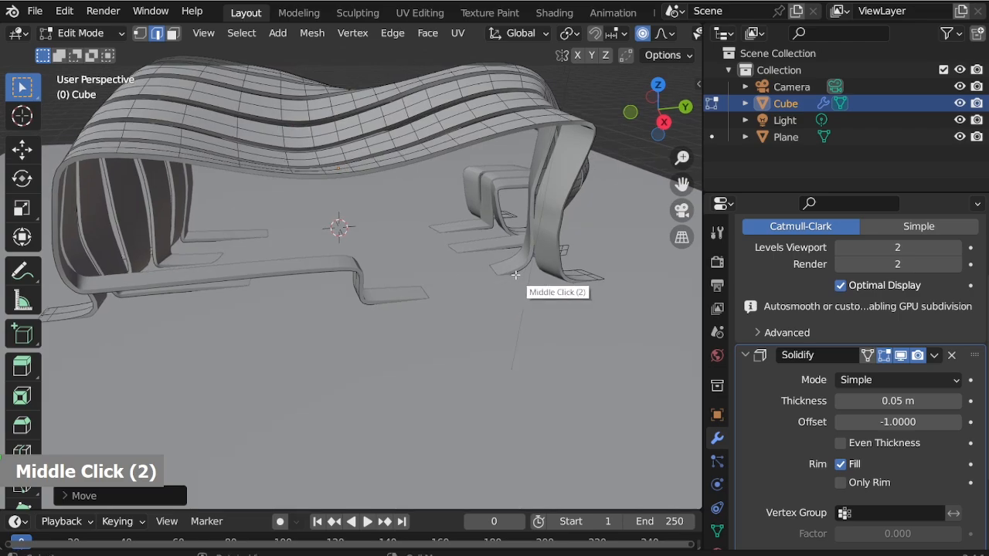
{"action": "scroll", "coordinate": [465, 298], "scroll_direction": "down", "scroll_amount": 5}
{"action": "scroll", "coordinate": [465, 298], "scroll_direction": "up", "scroll_amount": 2}
Step: Leave mesh editing and, in top view, move the bench about 0.97 m along negative X to centre it on the floor plane
{"action": "key", "text": "Tab"}
{"action": "left_click", "coordinate": [464, 287]}
{"action": "key", "text": "KP_7"}
{"action": "scroll", "coordinate": [335, 331], "scroll_direction": "down", "scroll_amount": 5}
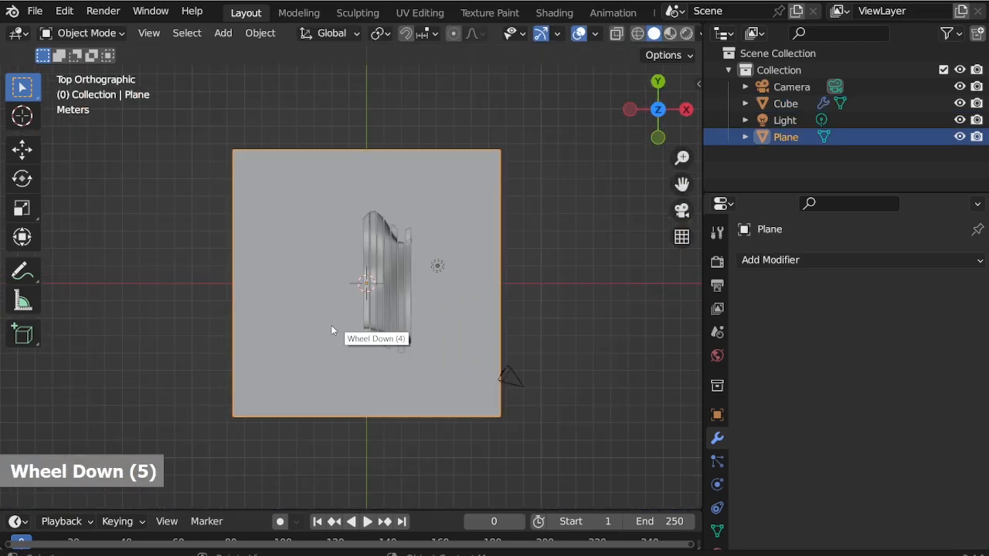
{"action": "scroll", "coordinate": [386, 278], "scroll_direction": "up", "scroll_amount": 3}
{"action": "left_click", "coordinate": [386, 278]}
{"action": "key", "text": "g"}
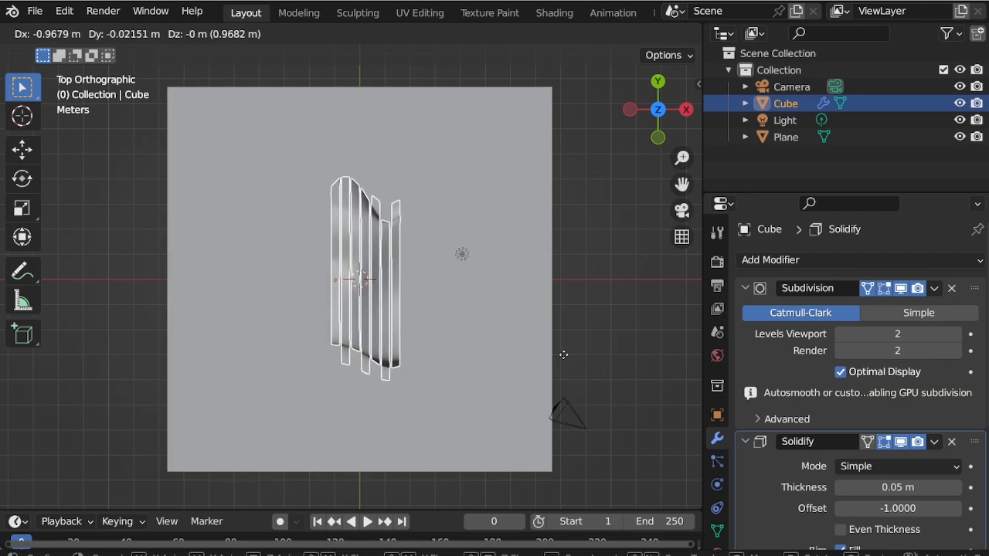
Step: Inset the floor plane's face in edit mode to form a smaller square face beneath the bench
{"action": "double_click", "coordinate": [522, 328]}
{"action": "key", "text": "ctrl+Tab"}
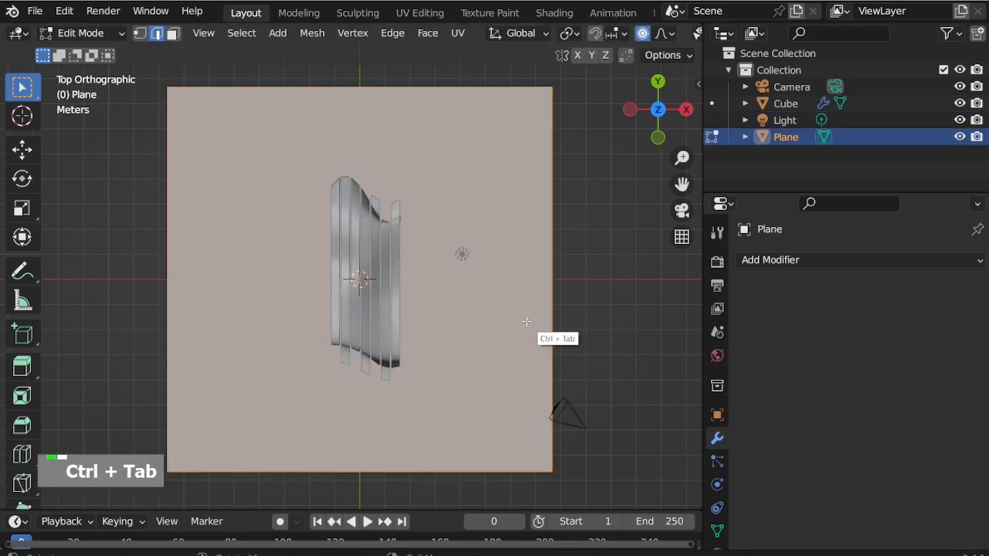
{"action": "key", "text": "i"}
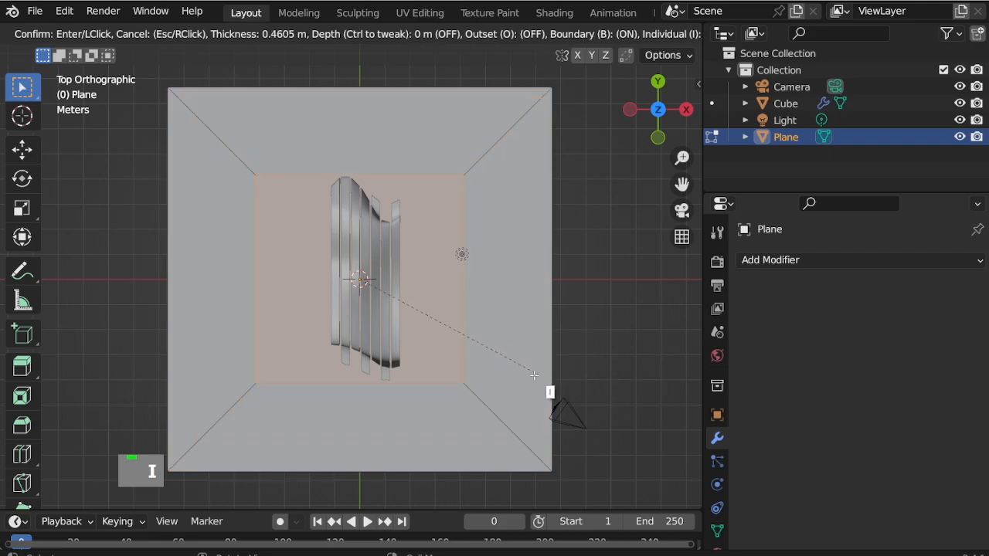
{"action": "left_click", "coordinate": [490, 381]}
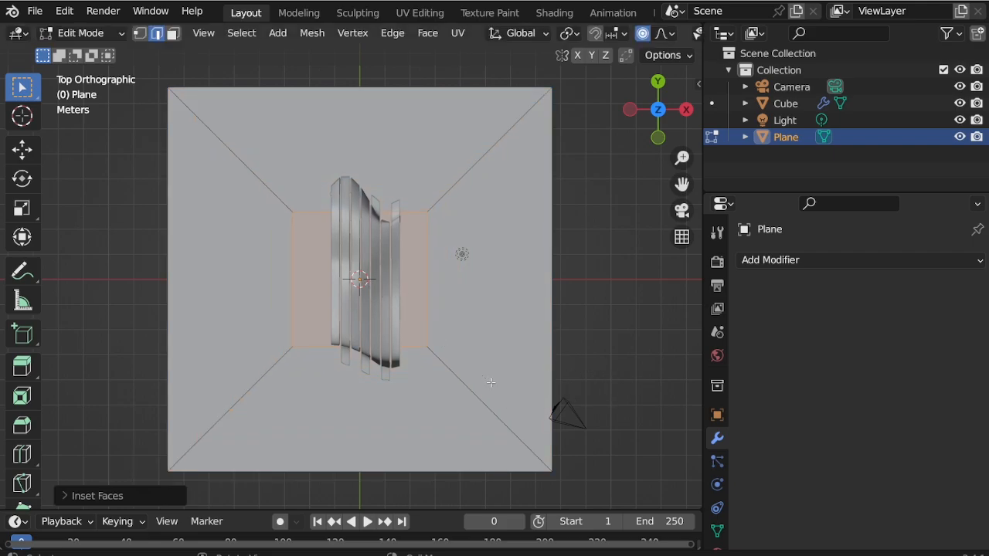
Step: Scale the inset face along Y by about 1.84, shrink it uniformly, and adjust its Y length to frame the bench
{"action": "key", "text": "s"}
{"action": "key", "text": "y"}
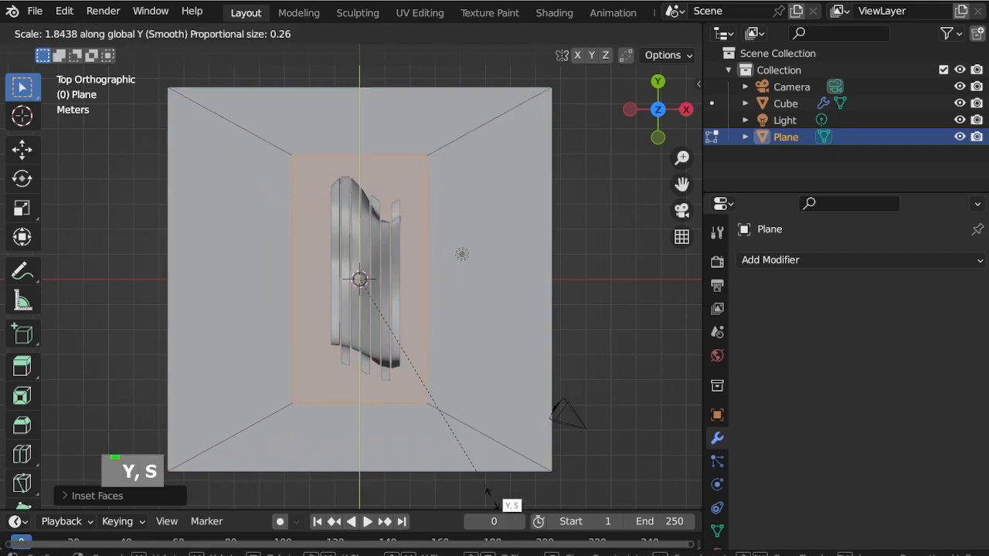
{"action": "left_click", "coordinate": [475, 471]}
{"action": "key", "text": "s"}
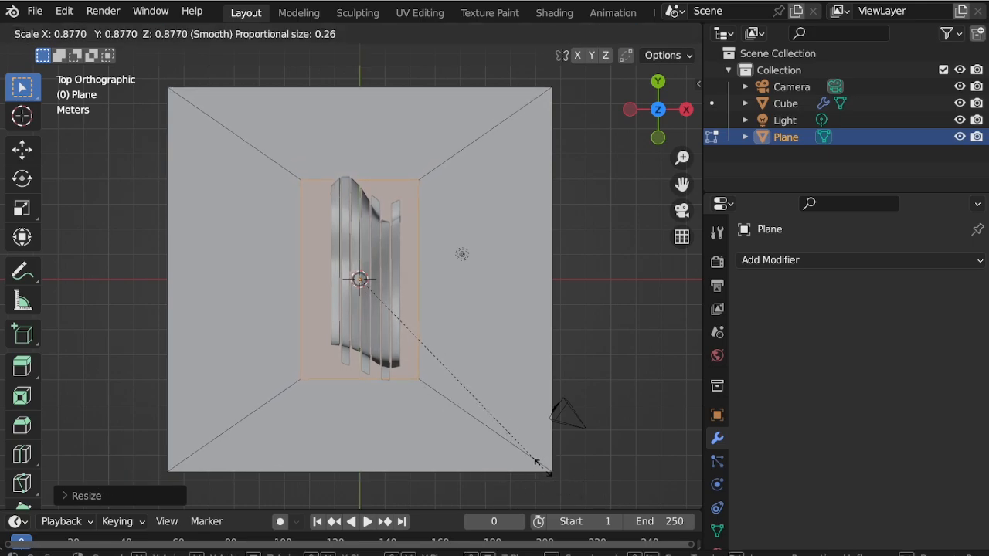
{"action": "key", "text": "s"}
{"action": "key", "text": "y"}
{"action": "left_click", "coordinate": [461, 254]}
{"action": "scroll", "coordinate": [462, 254], "scroll_direction": "up", "scroll_amount": 3}
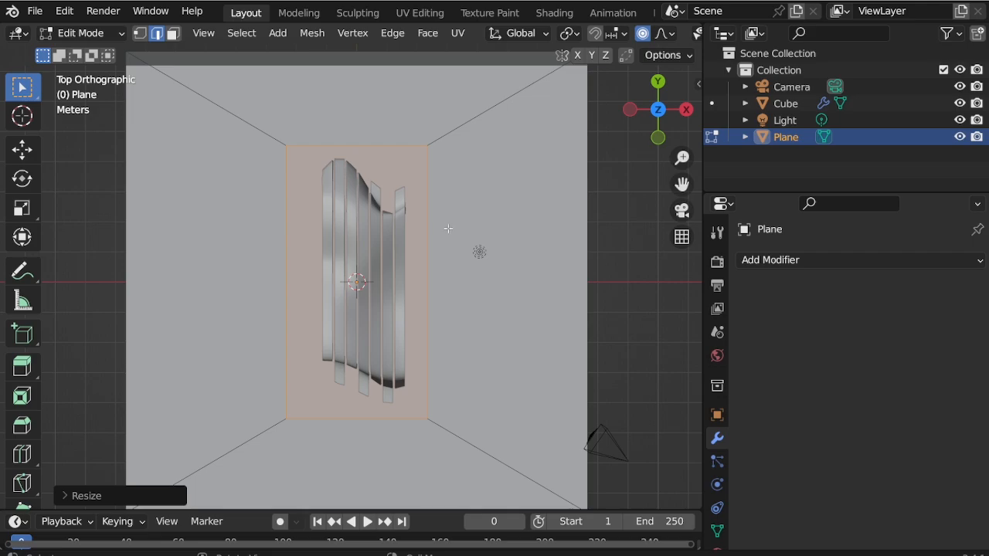
{"action": "scroll", "coordinate": [499, 380], "scroll_direction": "up", "scroll_amount": 4}
{"action": "middle_click_drag", "start_coordinate": [499, 380], "coordinate": [440, 286]}
{"action": "scroll", "coordinate": [388, 420], "scroll_direction": "up", "scroll_amount": 6}
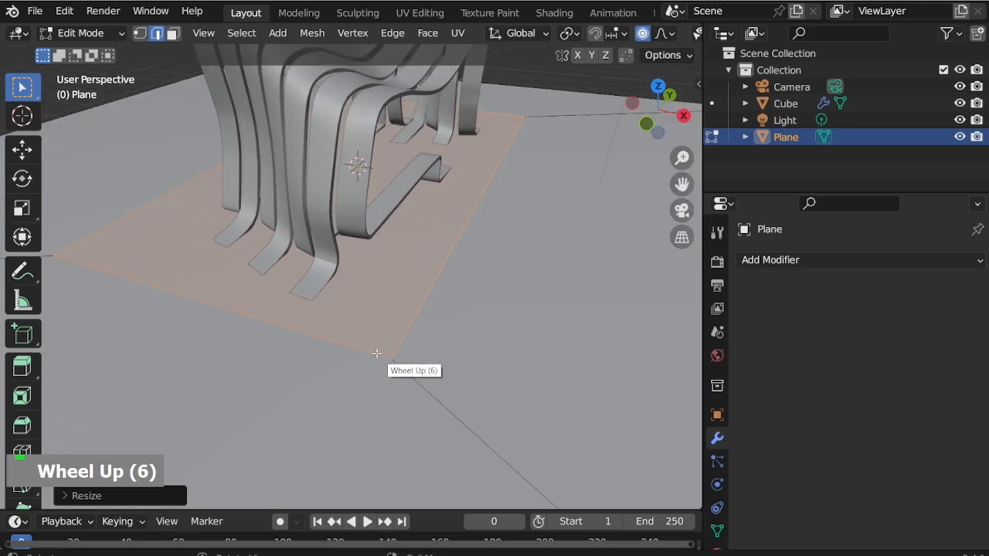
{"action": "scroll", "coordinate": [376, 353], "scroll_direction": "up", "scroll_amount": 1}
{"action": "key", "text": "r"}
{"action": "key", "text": "z"}
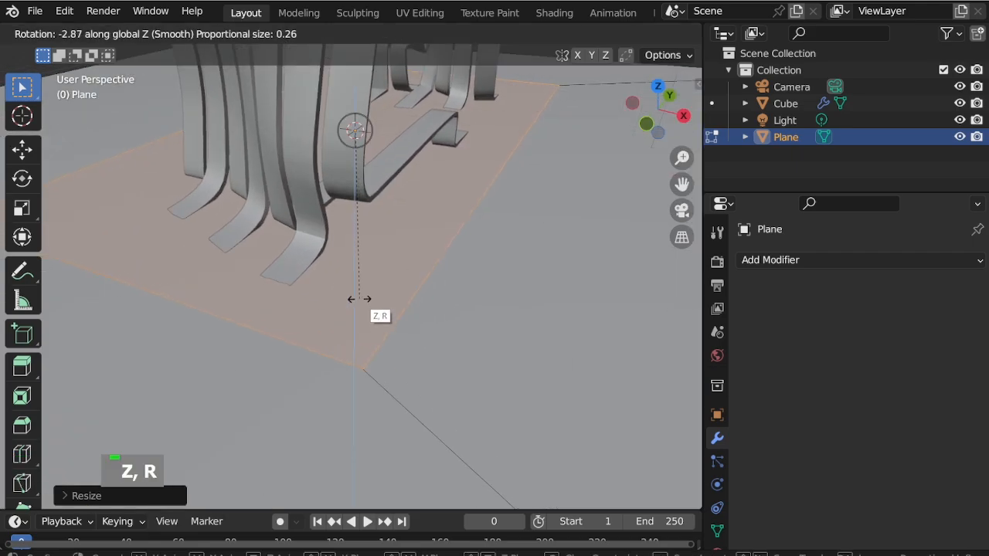
{"action": "key", "text": "Escape"}
Step: Extrude the inset face under the bench upward about 0.47 m to form a raised platform
{"action": "scroll", "coordinate": [376, 336], "scroll_direction": "up", "scroll_amount": 1}
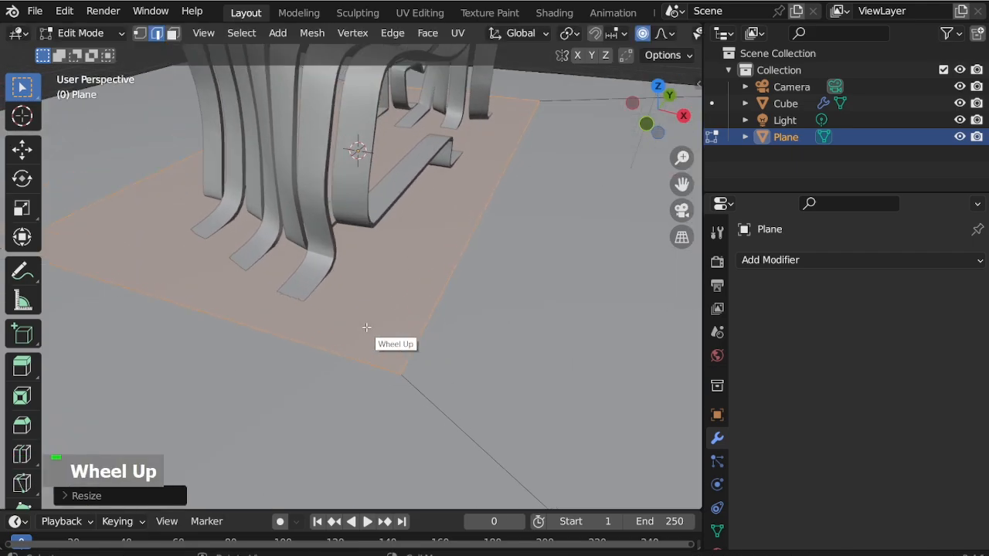
{"action": "key", "text": "e"}
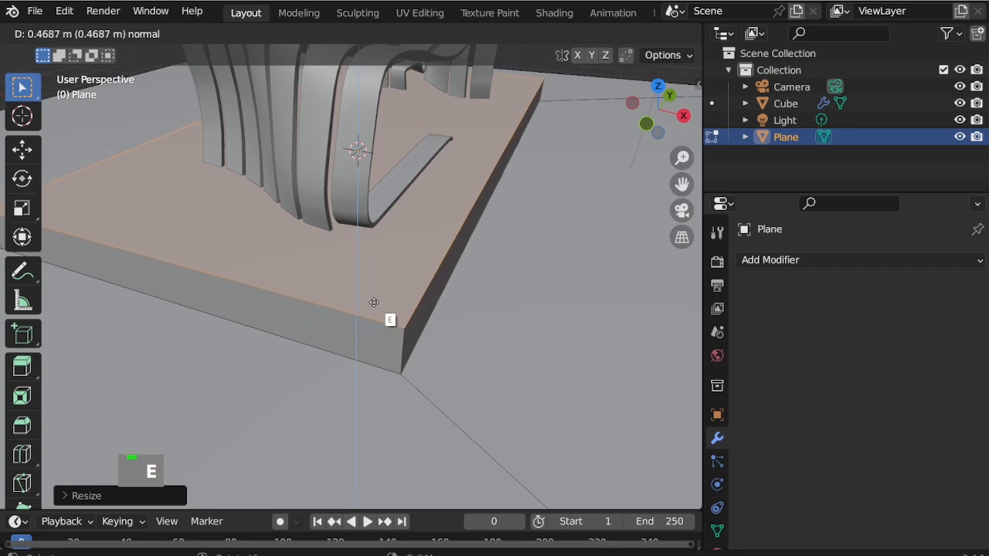
{"action": "left_click", "coordinate": [374, 302]}
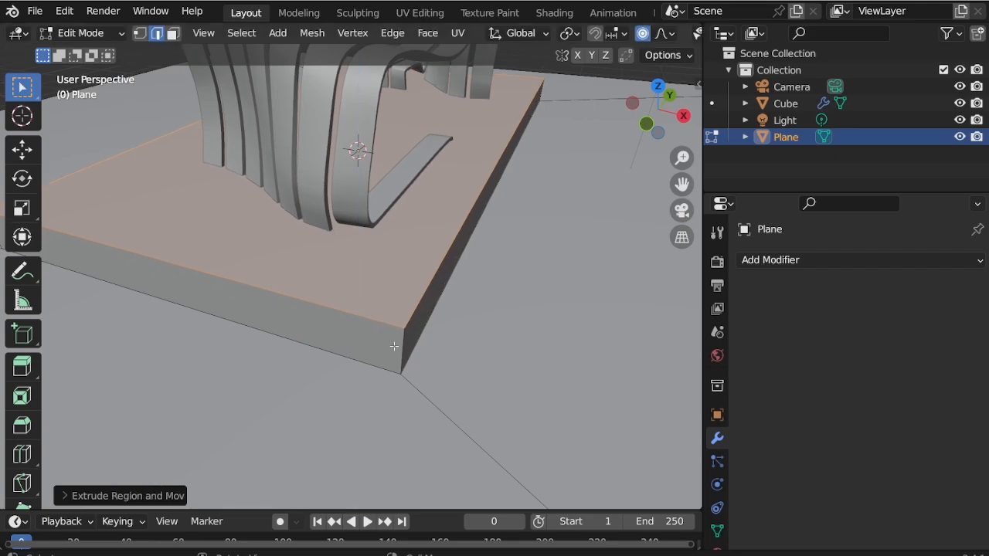
Step: Try to extrude the four floor faces around the platform downward about 0.61 m
{"action": "scroll", "coordinate": [394, 346], "scroll_direction": "down", "scroll_amount": 6}
{"action": "left_click", "coordinate": [456, 374]}
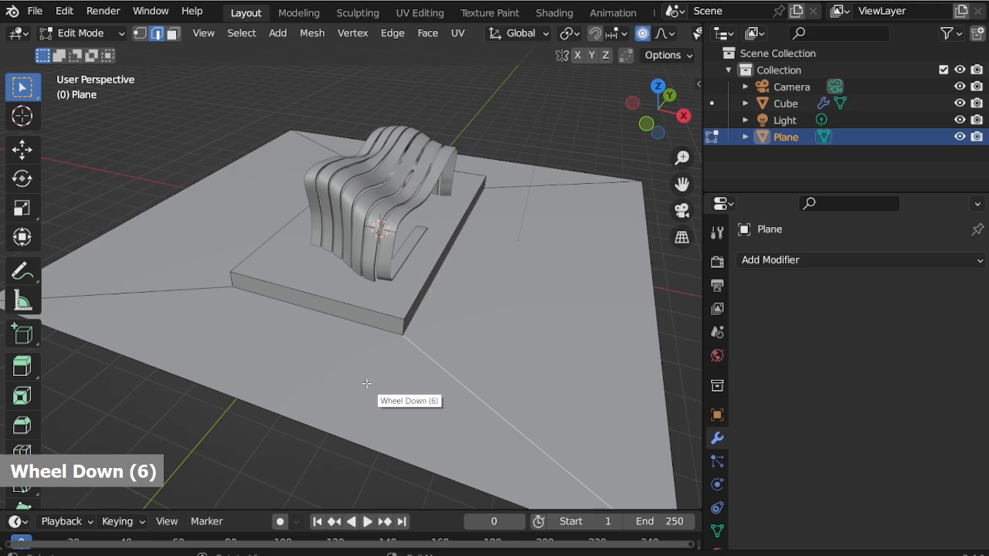
{"action": "key", "text": "3"}
{"action": "left_click", "coordinate": [457, 372]}
{"action": "left_click", "coordinate": [419, 397], "text": "shift"}
{"action": "left_click", "coordinate": [249, 265], "text": "shift"}
{"action": "left_click", "coordinate": [329, 137], "text": "shift"}
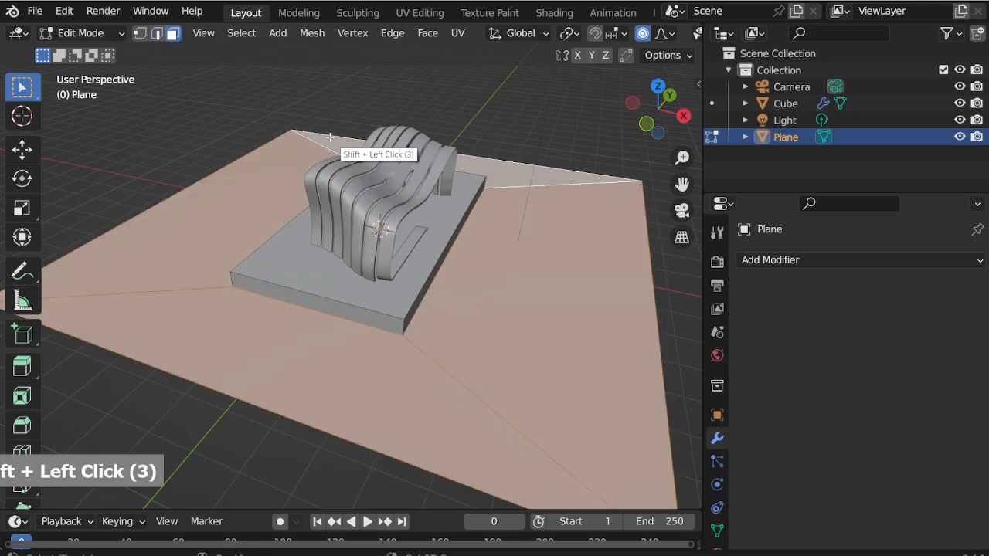
{"action": "key", "text": "e"}
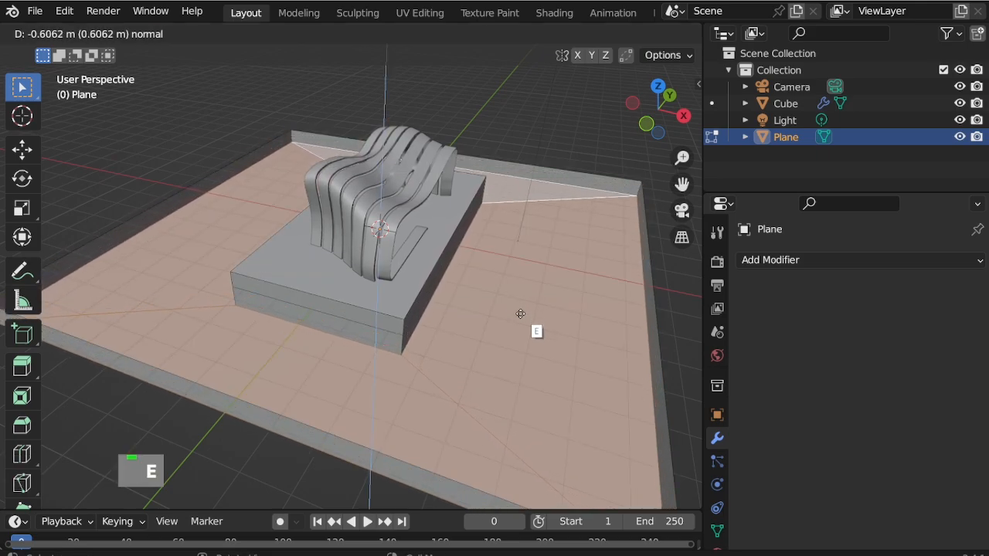
{"action": "key", "text": "Escape"}
Step: Leave mesh editing and add a level 2 Subdivision modifier to the floor plane
{"action": "middle_click_drag", "start_coordinate": [522, 313], "coordinate": [459, 302]}
{"action": "scroll", "coordinate": [424, 319], "scroll_direction": "up", "scroll_amount": 2}
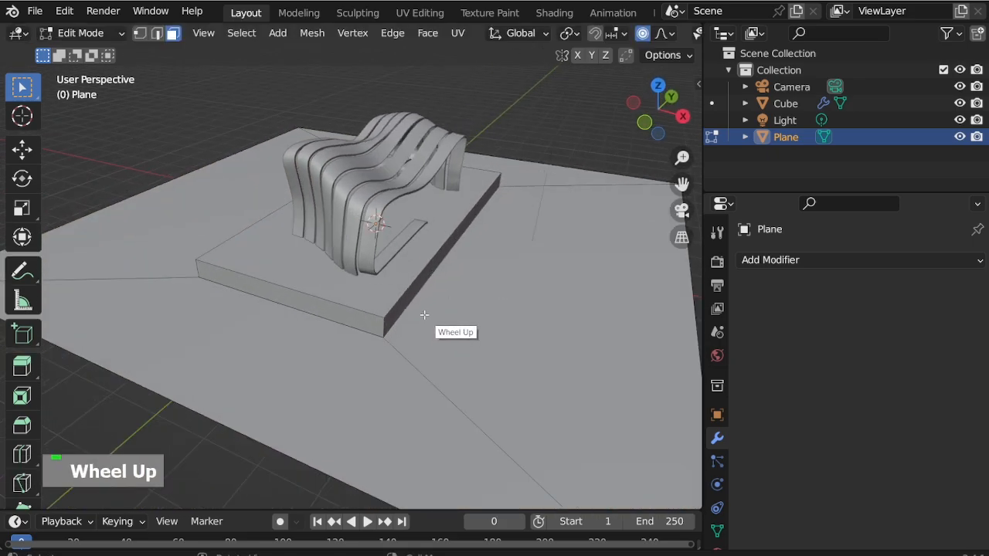
{"action": "key", "text": "ctrl+Tab"}
{"action": "key", "text": "ctrl+2"}
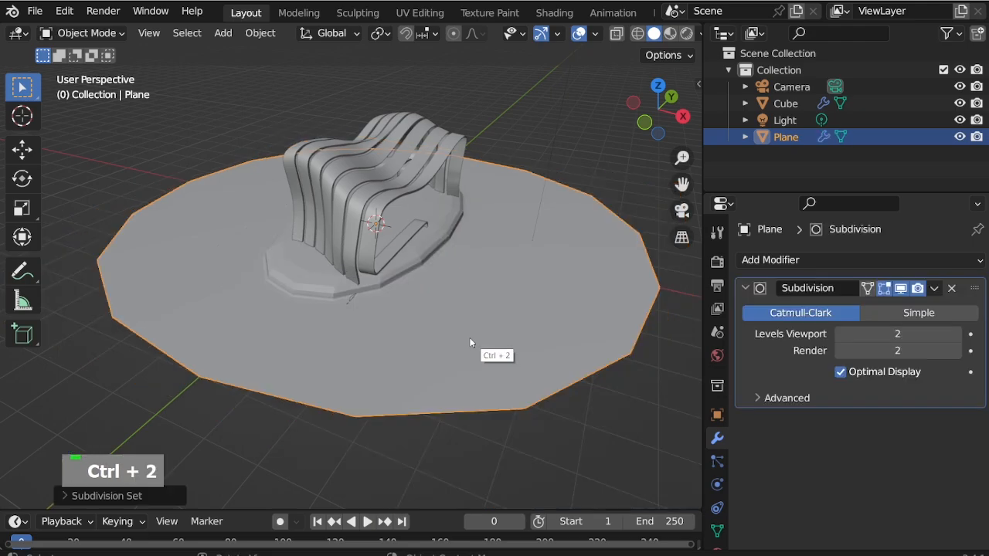
Step: Add two loop cuts across the floor mesh, slid close to the platform's two short ends
{"action": "key", "text": "ctrl+Tab"}
{"action": "scroll", "coordinate": [349, 289], "scroll_direction": "up", "scroll_amount": 3}
{"action": "key", "text": "ctrl+r"}
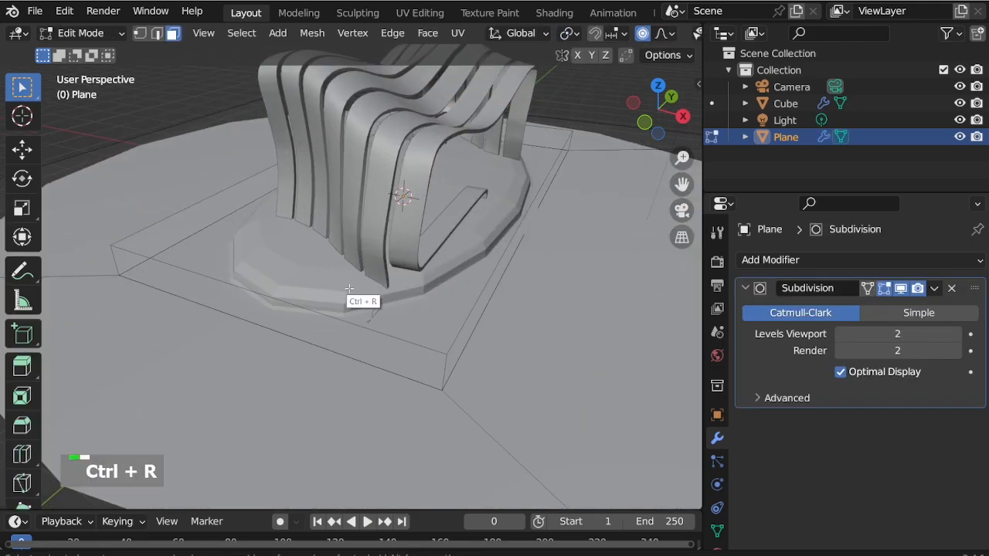
{"action": "left_click", "coordinate": [507, 312]}
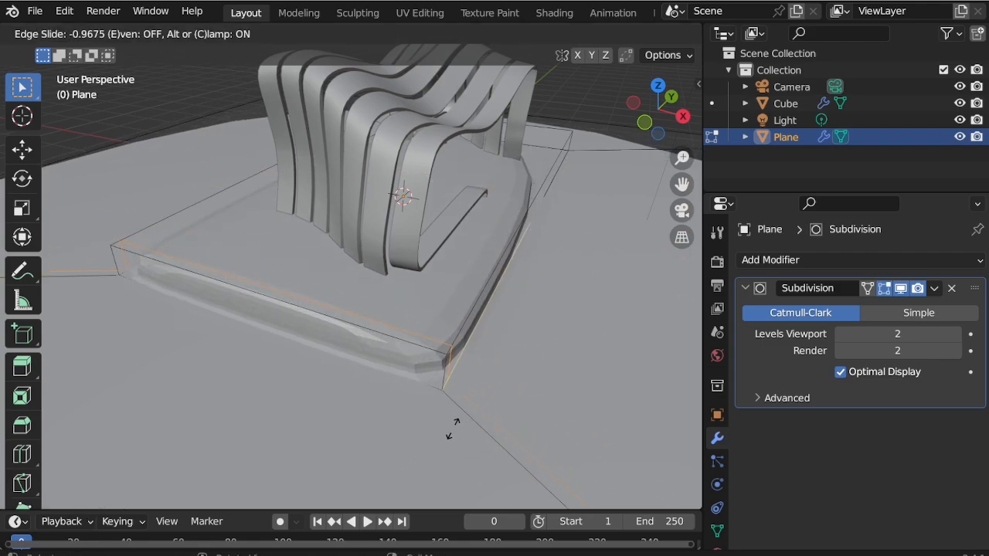
{"action": "left_click", "coordinate": [452, 429]}
{"action": "key", "text": "ctrl+r"}
{"action": "left_click", "coordinate": [570, 184]}
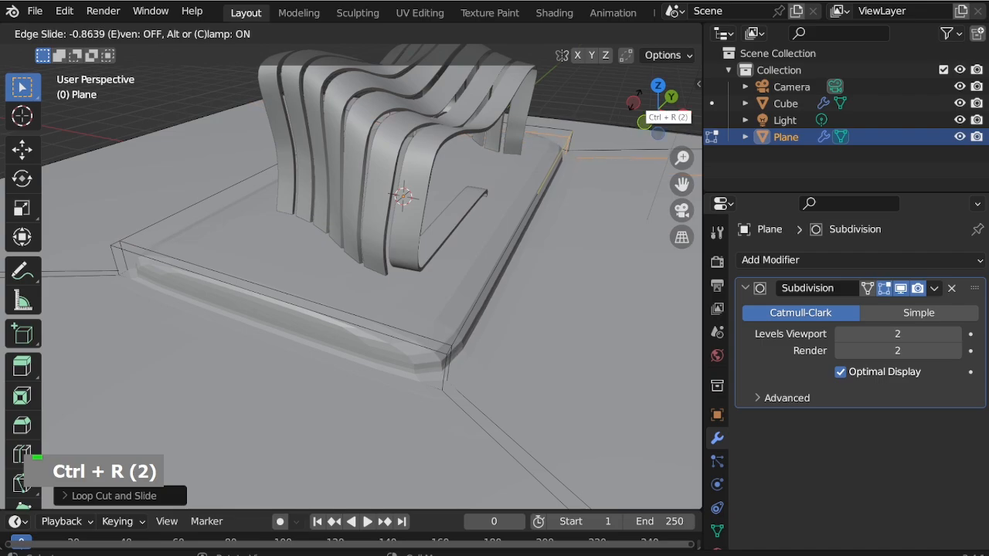
{"action": "left_click", "coordinate": [644, 85]}
Step: Add two more loop cuts running lengthwise, slid close to the platform's two long sides
{"action": "scroll", "coordinate": [491, 242], "scroll_direction": "down", "scroll_amount": 2}
{"action": "middle_click_drag", "start_coordinate": [491, 242], "coordinate": [309, 275]}
{"action": "key", "text": "ctrl+r"}
{"action": "left_click", "coordinate": [257, 275]}
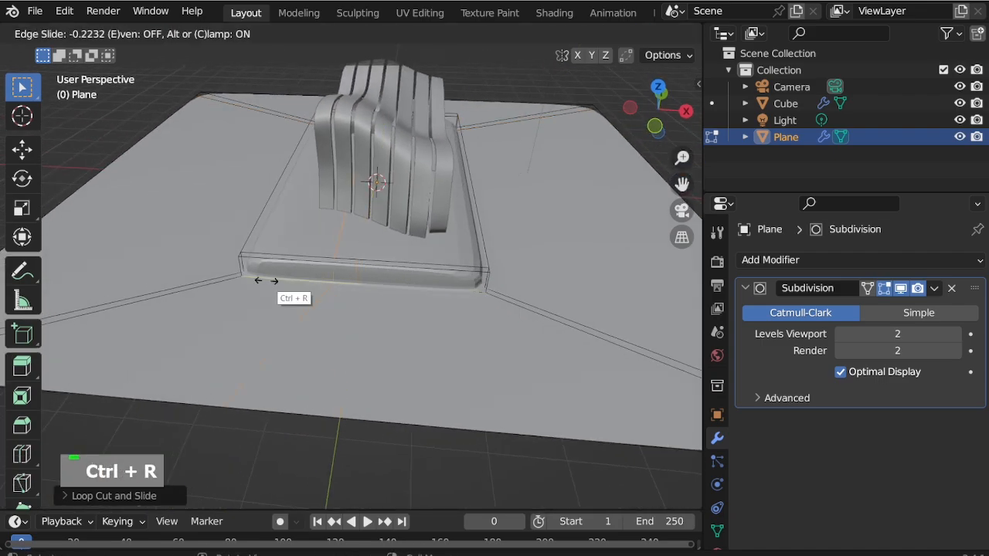
{"action": "left_click", "coordinate": [189, 280]}
{"action": "key", "text": "ctrl+r"}
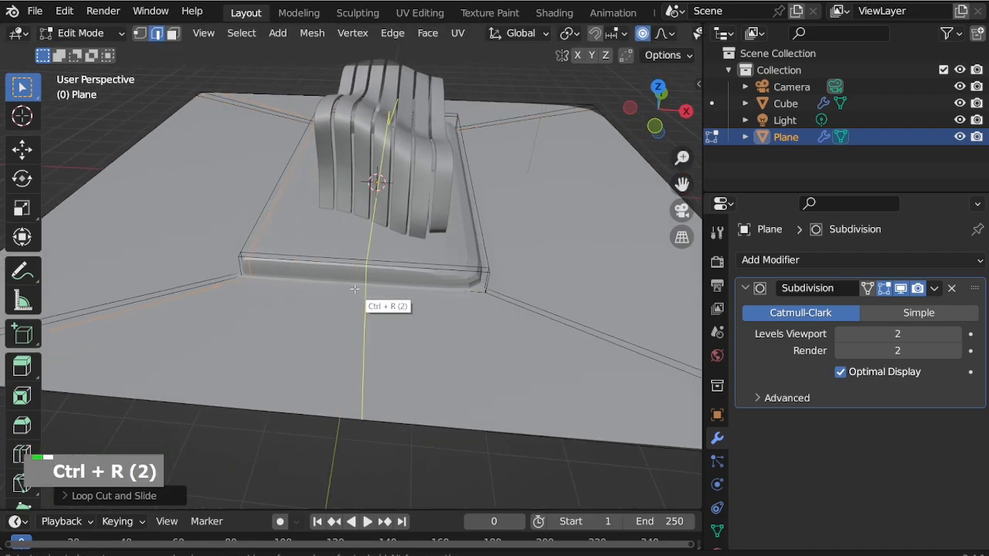
{"action": "left_click", "coordinate": [363, 295]}
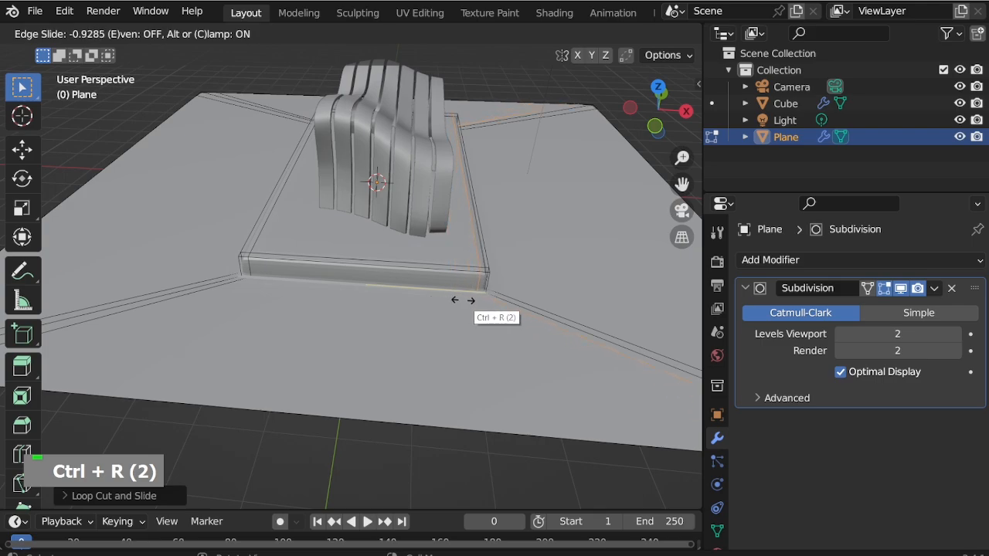
{"action": "left_click", "coordinate": [463, 300]}
Step: Show the subdivision on the edit cage and scale the platform's base edge loop outward by about 1.2 in top view
{"action": "middle_click_drag", "start_coordinate": [463, 300], "coordinate": [471, 303]}
{"action": "scroll", "coordinate": [471, 302], "scroll_direction": "up", "scroll_amount": 2}
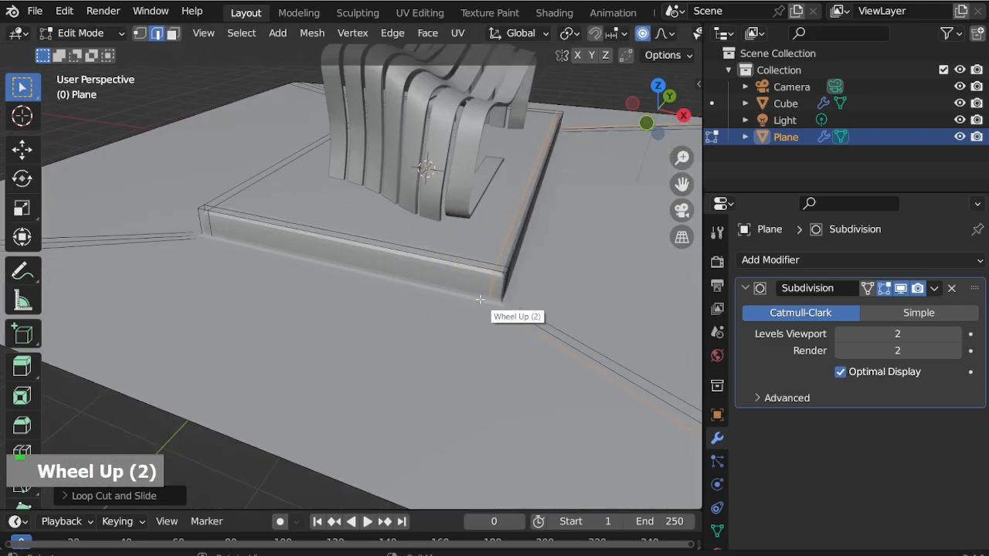
{"action": "double_click", "coordinate": [427, 286]}
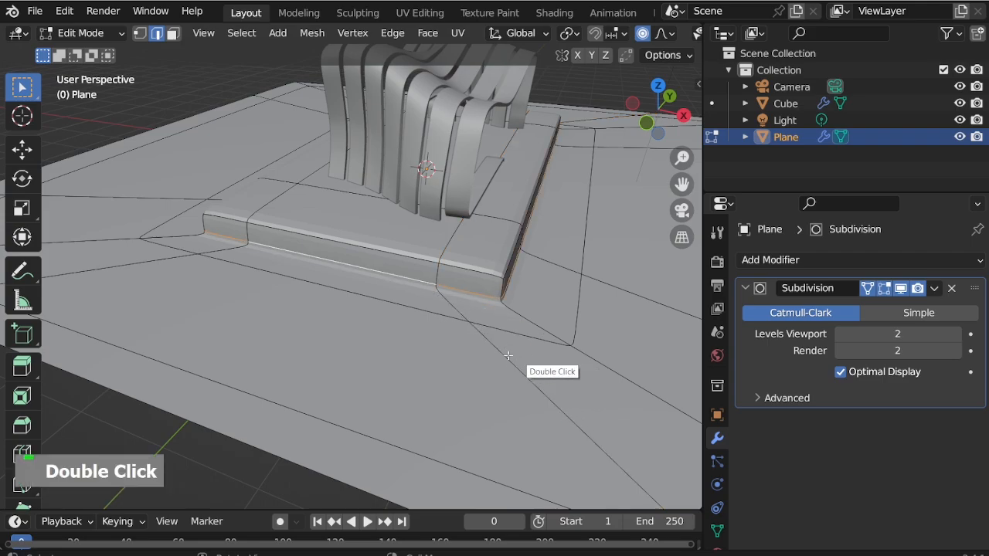
{"action": "key", "text": "s"}
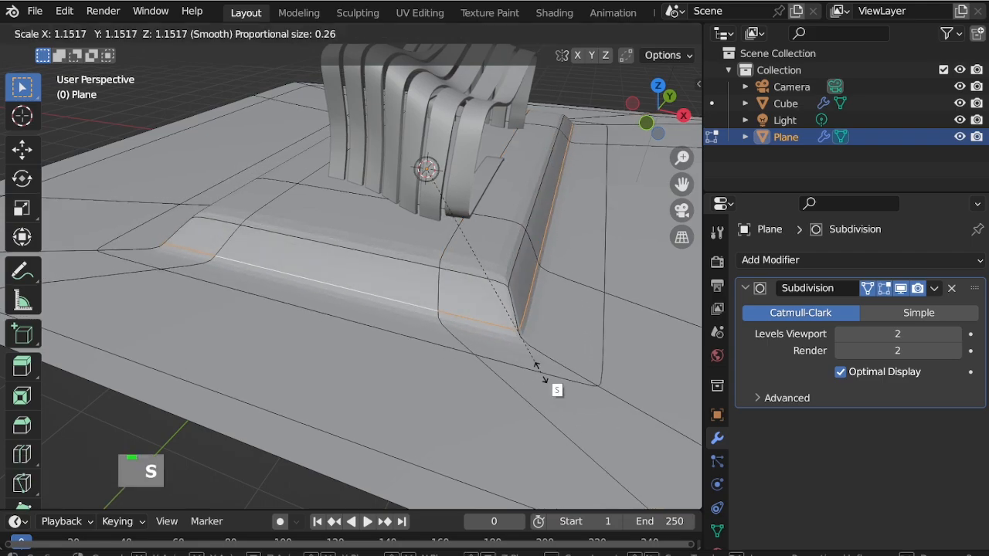
{"action": "key", "text": "z"}
{"action": "key", "text": "Escape"}
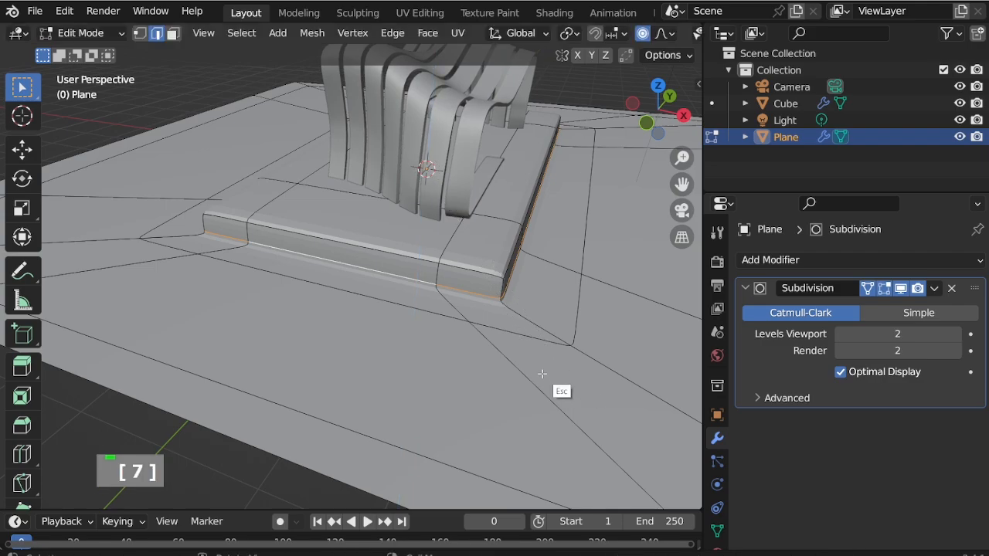
{"action": "key", "text": "s"}
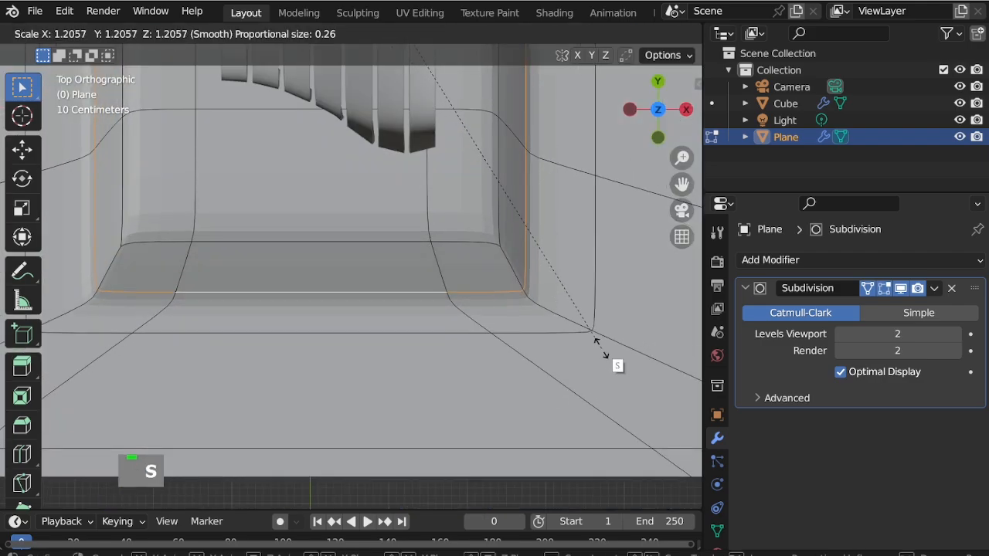
{"action": "left_click", "coordinate": [580, 378]}
Step: Leave mesh editing and lower the floor plane about 0.46 m along Z so the platform top meets the bench's foot strips
{"action": "middle_click_drag", "start_coordinate": [580, 378], "coordinate": [353, 292]}
{"action": "scroll", "coordinate": [321, 289], "scroll_direction": "up", "scroll_amount": 3}
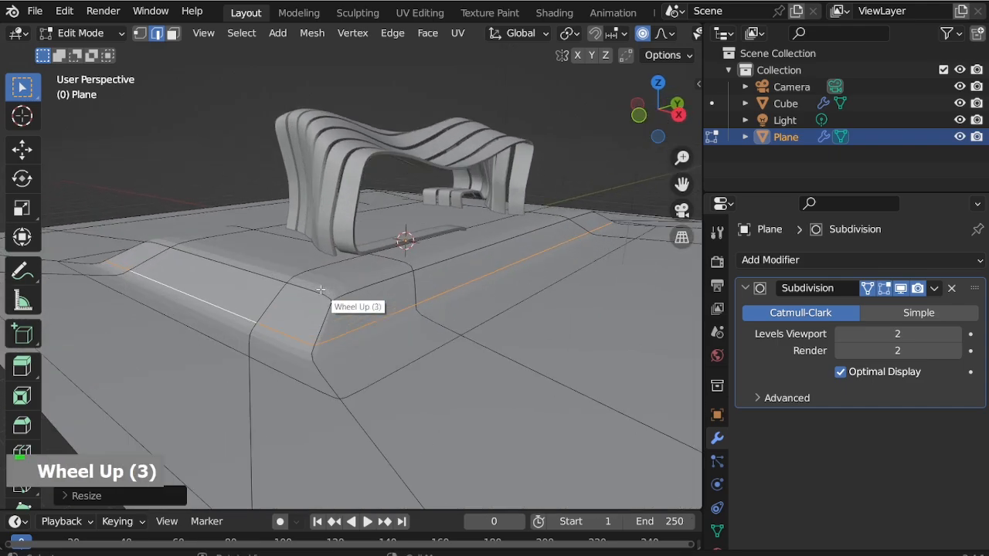
{"action": "scroll", "coordinate": [321, 290], "scroll_direction": "up", "scroll_amount": 2}
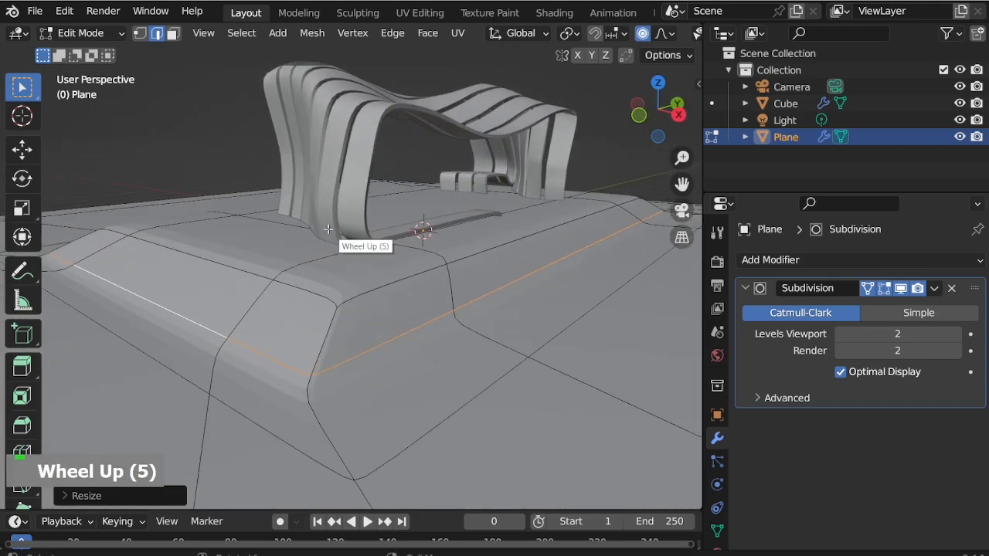
{"action": "key", "text": "ctrl+Tab"}
{"action": "scroll", "coordinate": [402, 258], "scroll_direction": "up", "scroll_amount": 6}
{"action": "key", "text": "g"}
{"action": "key", "text": "z"}
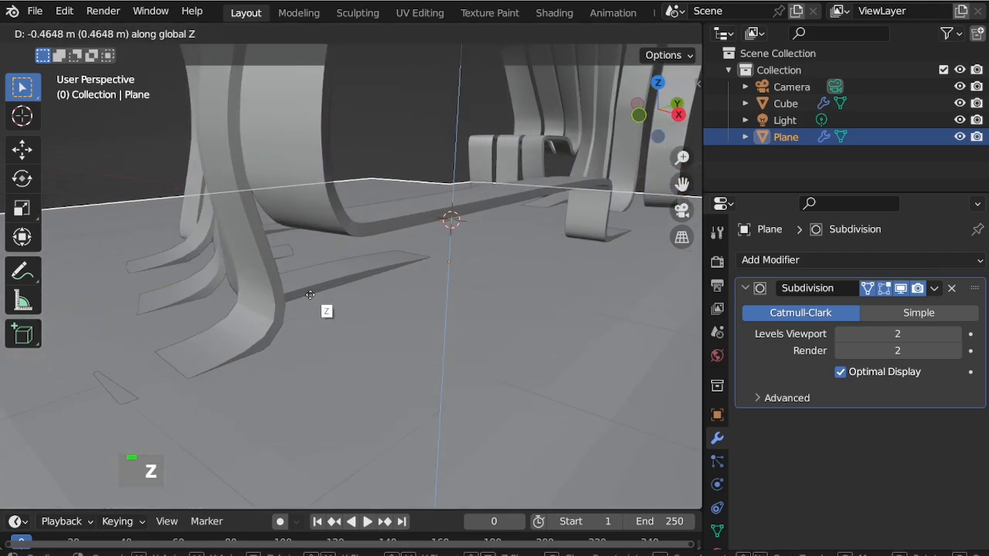
{"action": "left_click", "coordinate": [310, 294]}
Step: Return to mesh editing and edge-slide the platform's base loop down its slope toward the surrounding floor
{"action": "scroll", "coordinate": [438, 270], "scroll_direction": "down", "scroll_amount": 4}
{"action": "middle_click_drag", "start_coordinate": [438, 270], "coordinate": [431, 302]}
{"action": "scroll", "coordinate": [401, 321], "scroll_direction": "up", "scroll_amount": 2}
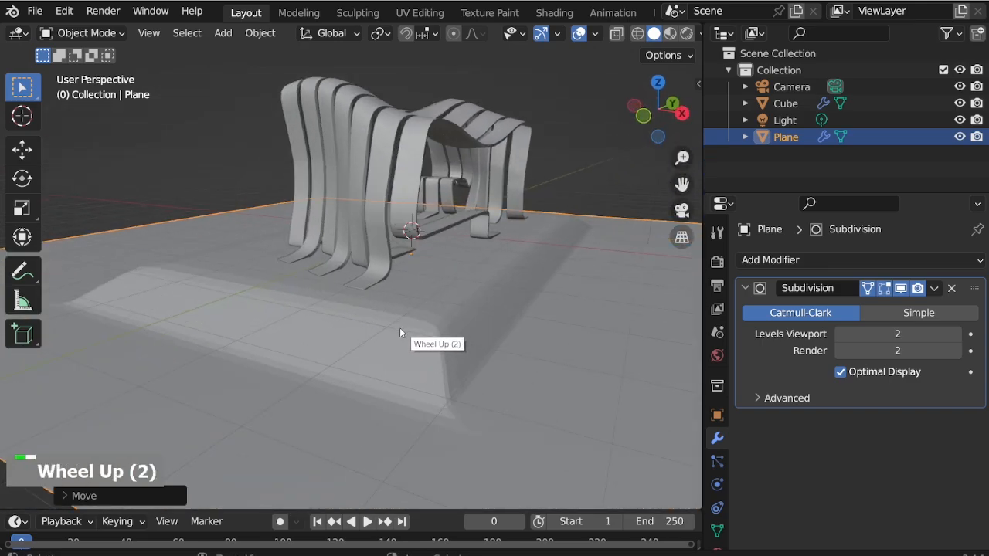
{"action": "key", "text": "ctrl+Tab"}
{"action": "key", "text": "g"}
{"action": "key", "text": "g"}
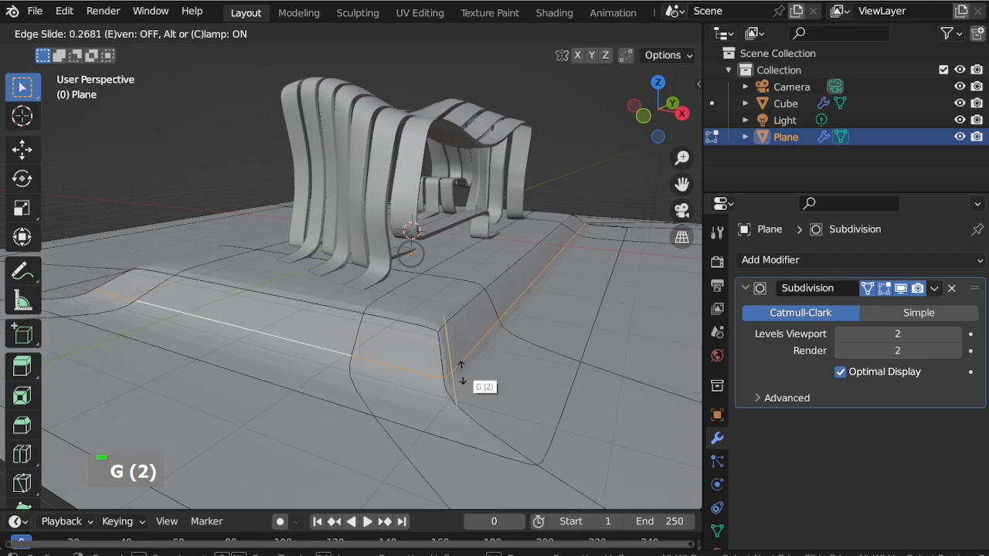
{"action": "left_click", "coordinate": [465, 389]}
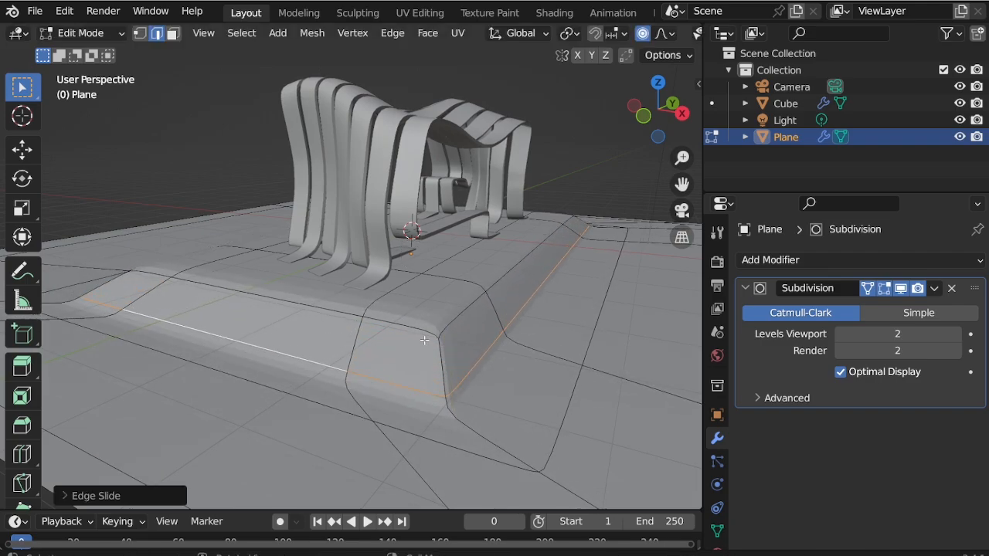
Step: Select the edges around the platform's top rim and edge-slide them slightly to adjust the slope's upper edge
{"action": "double_click", "coordinate": [418, 326]}
{"action": "double_click", "coordinate": [418, 329]}
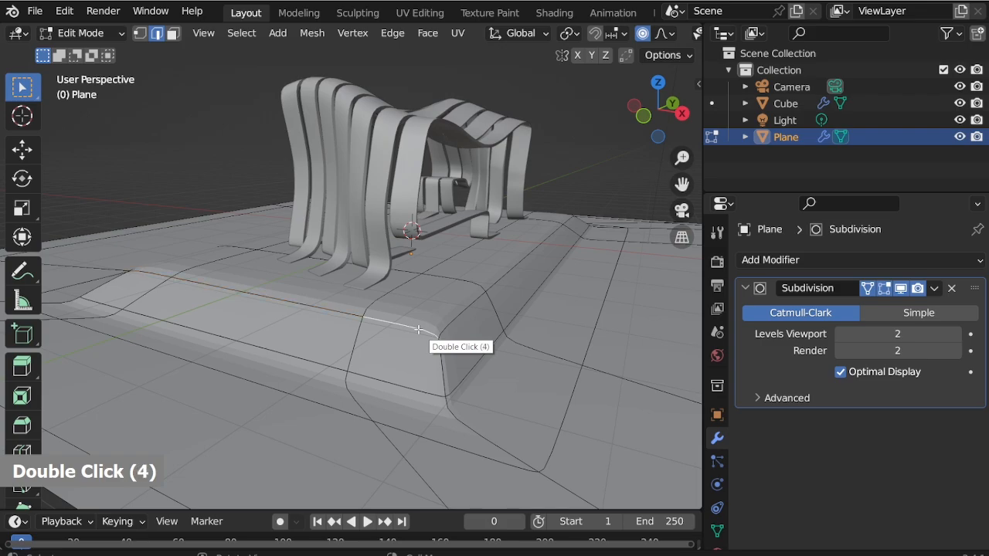
{"action": "left_click", "coordinate": [460, 329], "text": "shift"}
{"action": "left_click", "coordinate": [460, 329], "text": "shift"}
{"action": "middle_click_drag", "start_coordinate": [460, 329], "coordinate": [521, 329]}
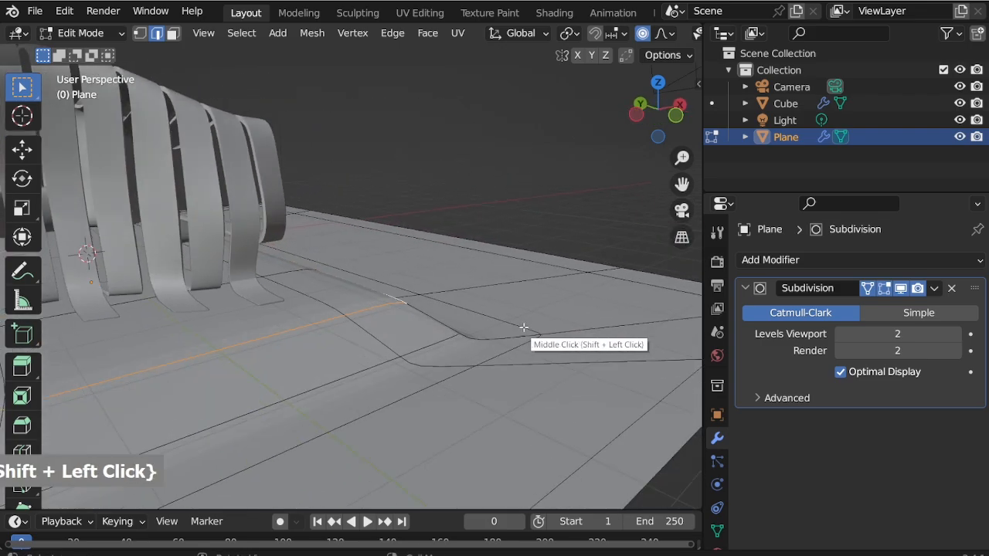
{"action": "scroll", "coordinate": [327, 360], "scroll_direction": "up", "scroll_amount": 3}
{"action": "left_click", "coordinate": [313, 354], "text": "shift"}
{"action": "double_click", "coordinate": [313, 355], "text": "shift"}
{"action": "middle_click_drag", "start_coordinate": [313, 354], "coordinate": [419, 335]}
{"action": "scroll", "coordinate": [503, 314], "scroll_direction": "down", "scroll_amount": 6}
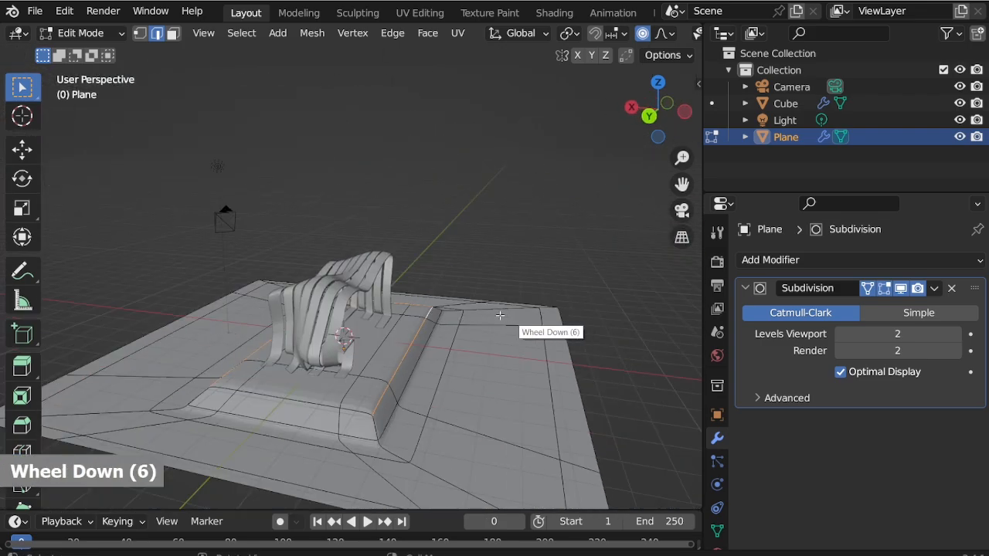
{"action": "scroll", "coordinate": [370, 419], "scroll_direction": "up", "scroll_amount": 4}
{"action": "left_click", "coordinate": [359, 402], "text": "shift"}
{"action": "scroll", "coordinate": [359, 401], "scroll_direction": "up", "scroll_amount": 2}
{"action": "key", "text": "g"}
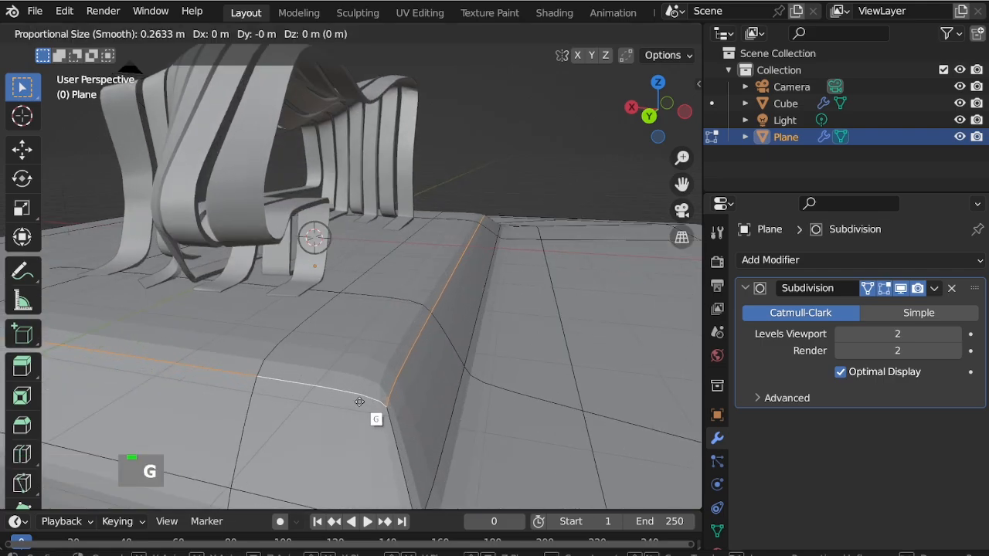
{"action": "key", "text": "g"}
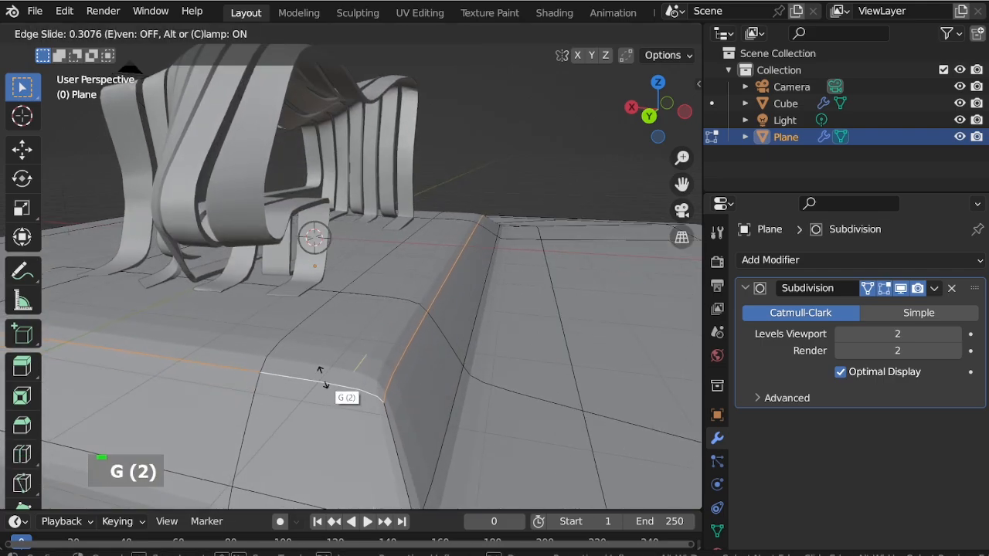
{"action": "left_click", "coordinate": [363, 415]}
Step: Select the whole floor mesh, raise it about 0.015 m along Z to the bench's feet, and leave mesh editing
{"action": "middle_click_drag", "start_coordinate": [362, 414], "coordinate": [373, 330]}
{"action": "scroll", "coordinate": [373, 330], "scroll_direction": "up", "scroll_amount": 3}
{"action": "key", "text": "a"}
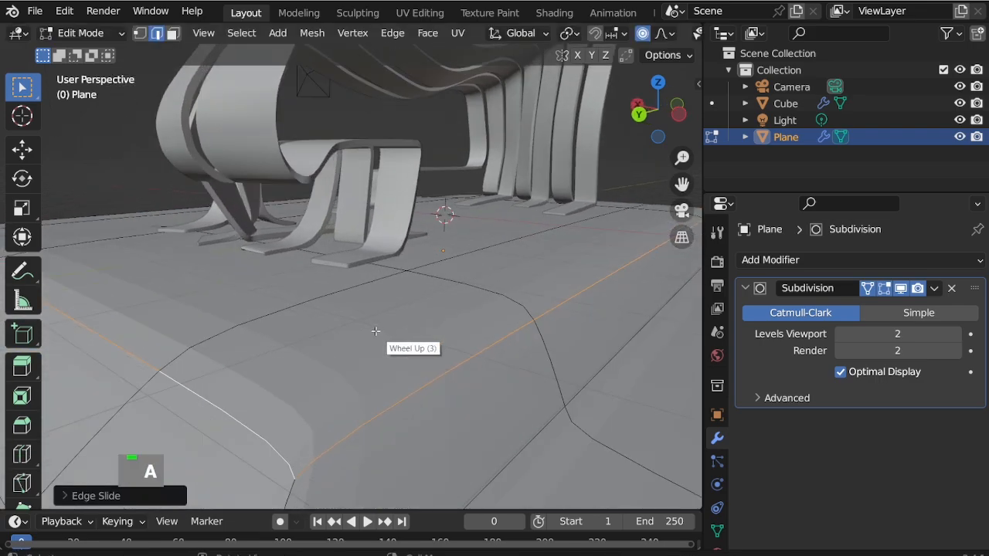
{"action": "key", "text": "g"}
{"action": "key", "text": "z"}
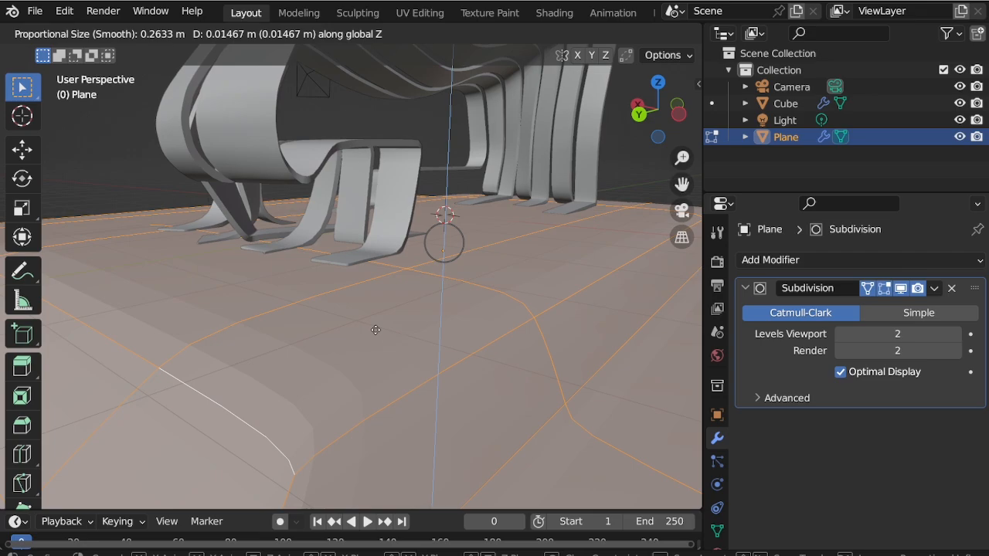
{"action": "left_click", "coordinate": [375, 329]}
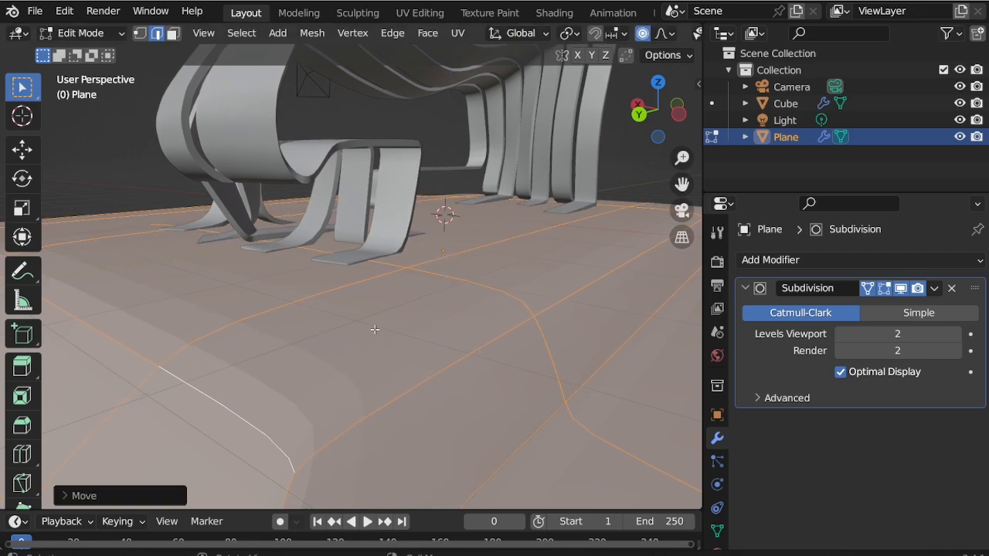
{"action": "scroll", "coordinate": [347, 330], "scroll_direction": "down", "scroll_amount": 4}
{"action": "middle_click_drag", "start_coordinate": [326, 328], "coordinate": [293, 313]}
{"action": "scroll", "coordinate": [297, 251], "scroll_direction": "down", "scroll_amount": 4}
{"action": "scroll", "coordinate": [389, 281], "scroll_direction": "up", "scroll_amount": 5}
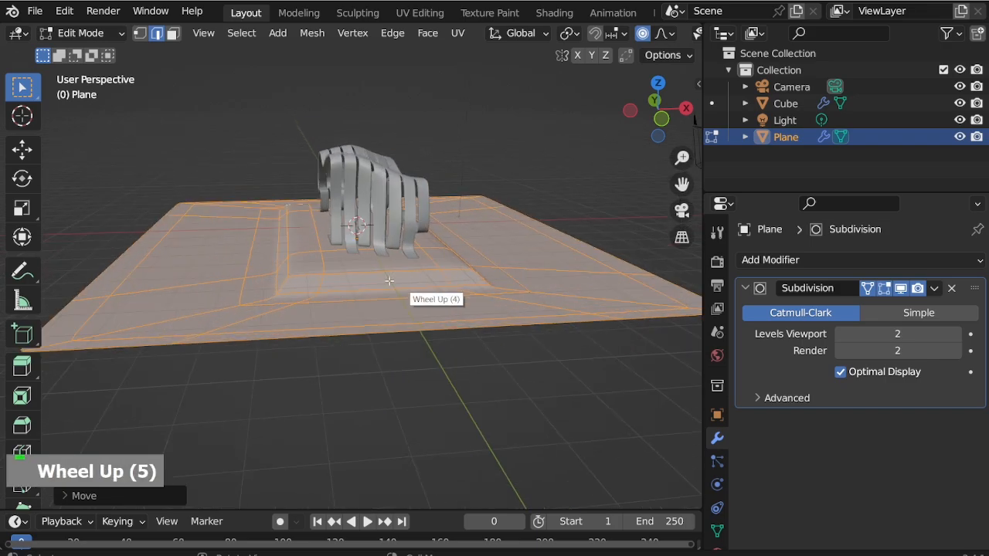
{"action": "scroll", "coordinate": [384, 278], "scroll_direction": "up", "scroll_amount": 3}
{"action": "key", "text": "ctrl+Tab"}
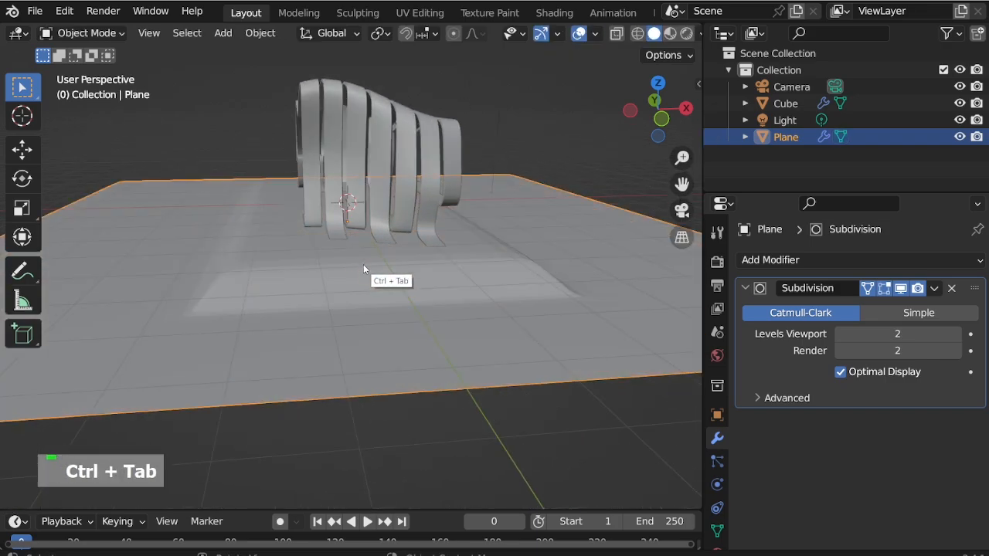
Step: Look through the camera and move it slightly back from the bench along its local Z axis
{"action": "middle_click_drag", "start_coordinate": [363, 265], "coordinate": [424, 292]}
{"action": "key", "text": "KP_0"}
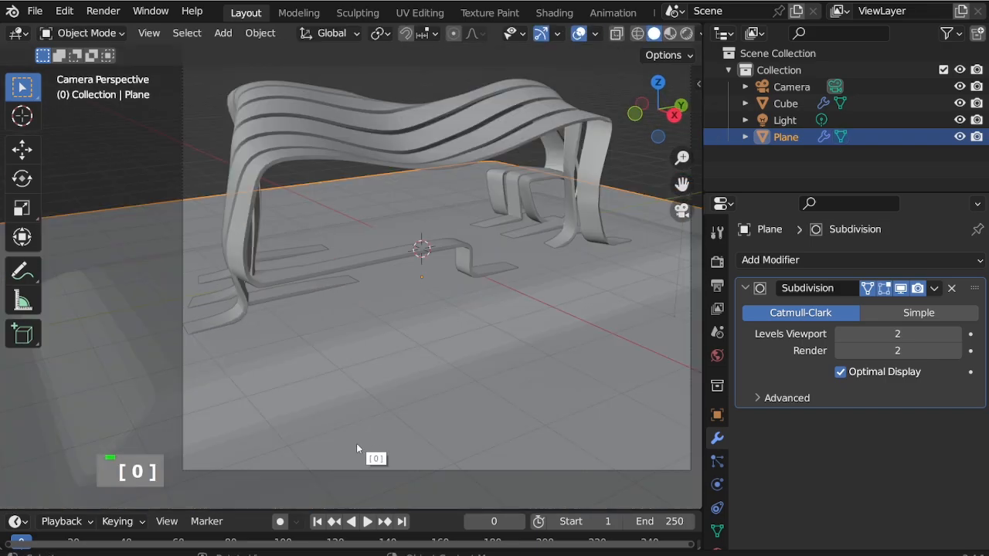
{"action": "left_click", "coordinate": [349, 467]}
{"action": "key", "text": "g"}
{"action": "middle_click", "coordinate": [391, 367]}
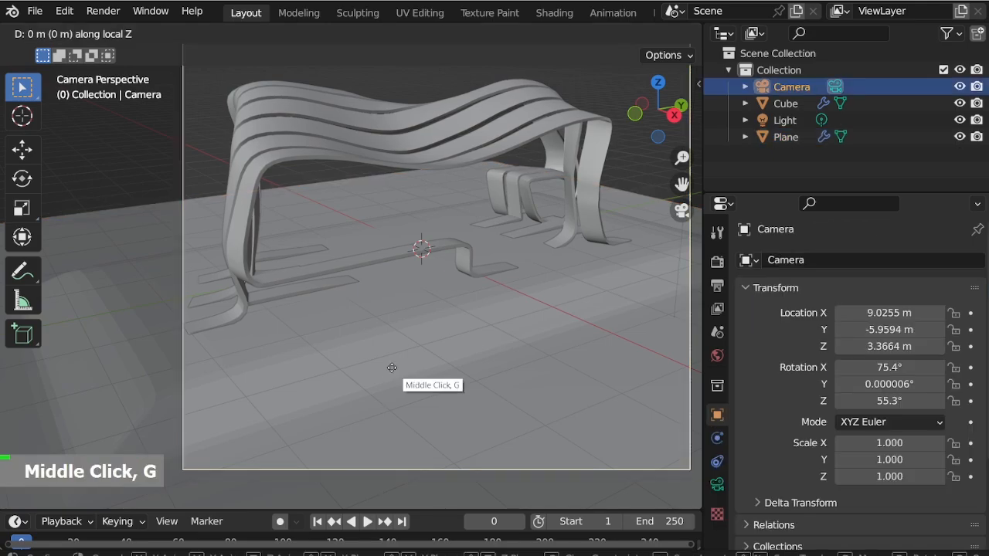
{"action": "left_click", "coordinate": [423, 411]}
Step: Set the render output's horizontal resolution to 1920 px
{"action": "left_click", "coordinate": [717, 285]}
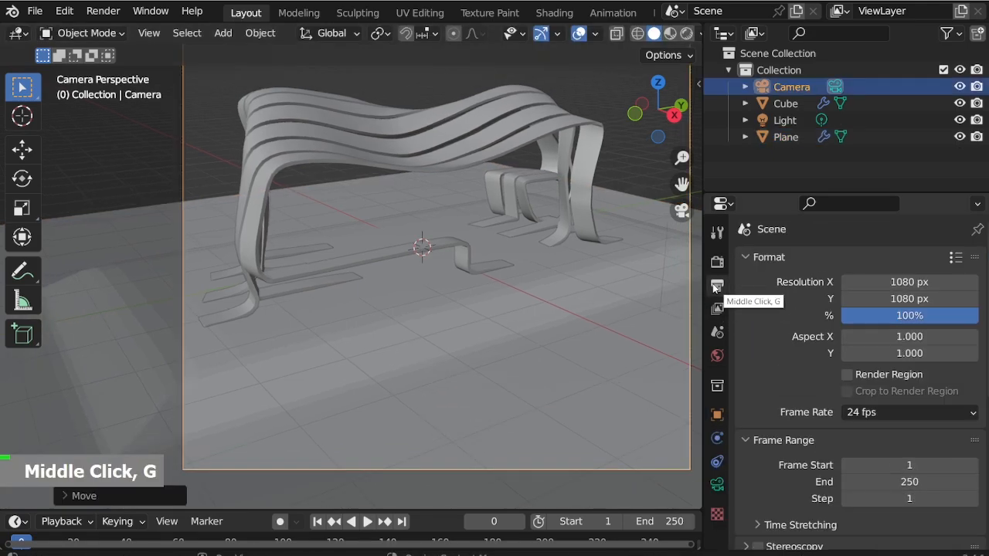
{"action": "left_click", "coordinate": [923, 284]}
{"action": "type", "text": "1920"}
{"action": "key", "text": "Return"}
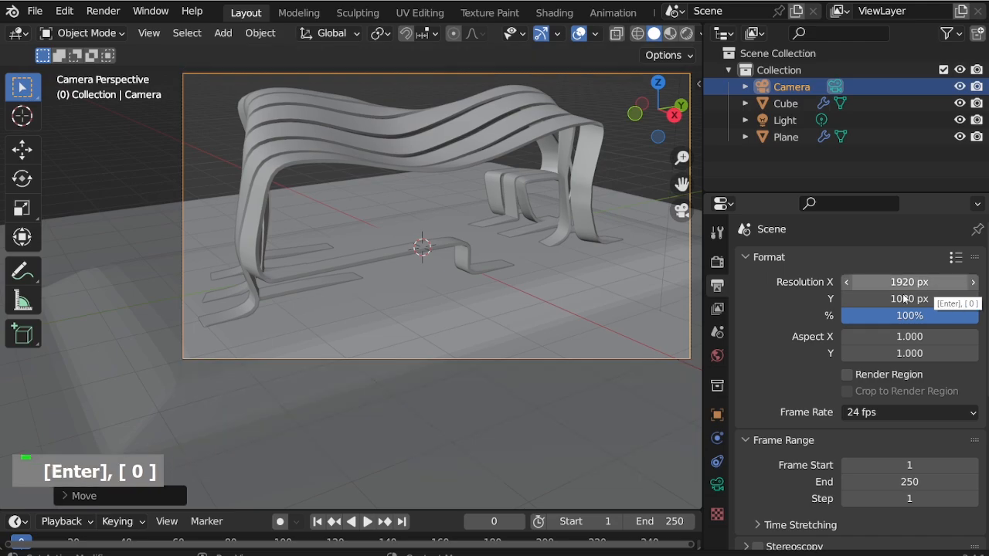
Step: Shift the camera to reframe the bench and pull it back about 3.48 m along its local Z axis
{"action": "scroll", "coordinate": [441, 309], "scroll_direction": "down", "scroll_amount": 2}
{"action": "scroll", "coordinate": [467, 400], "scroll_direction": "up", "scroll_amount": 1}
{"action": "key", "text": "g"}
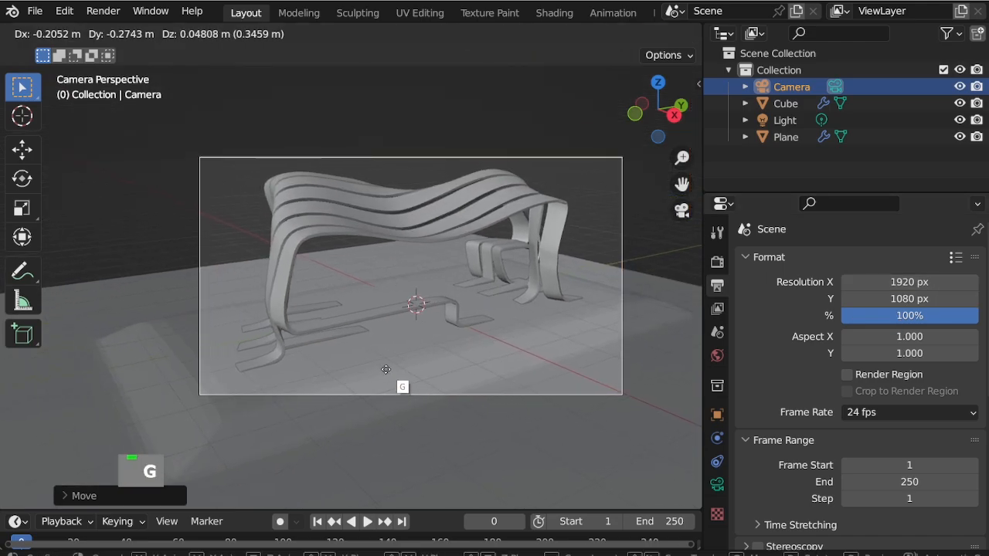
{"action": "left_click", "coordinate": [387, 366]}
{"action": "key", "text": "g"}
{"action": "scroll", "coordinate": [396, 367], "scroll_direction": "up", "scroll_amount": 1}
{"action": "middle_click", "coordinate": [396, 368]}
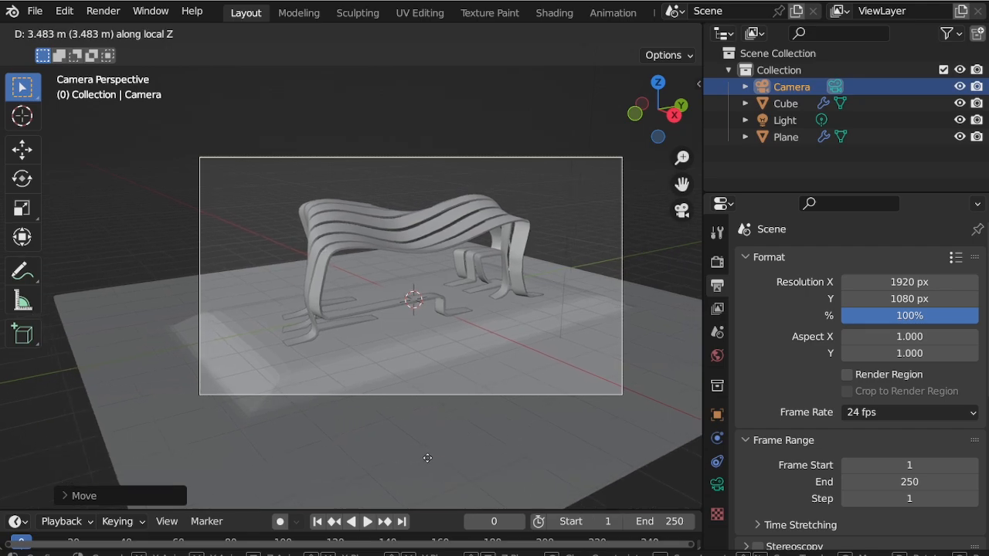
{"action": "left_click", "coordinate": [427, 457]}
Step: Scale the floor plane down uniformly to about 0.76 and fine-tune its overall size in top view
{"action": "middle_click_drag", "start_coordinate": [404, 387], "coordinate": [448, 407]}
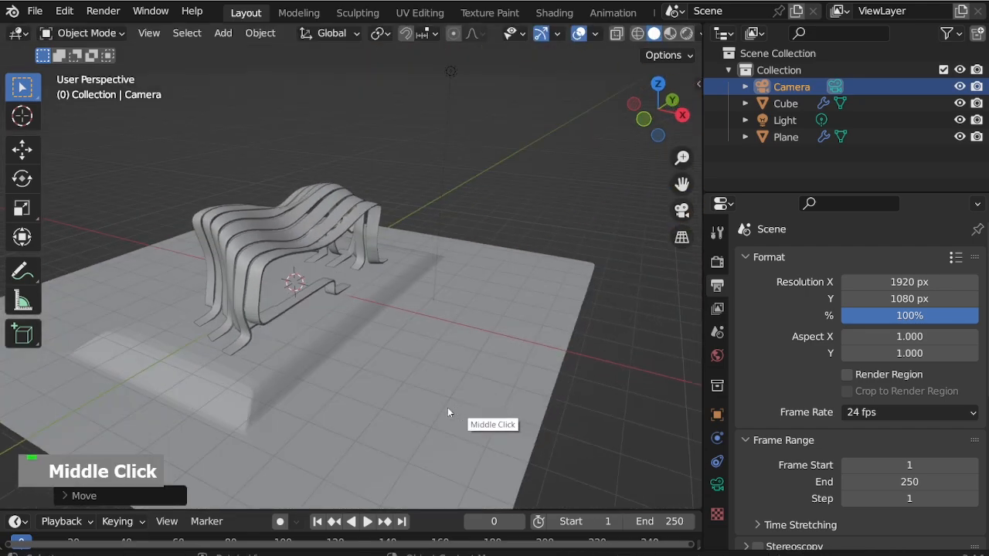
{"action": "left_click", "coordinate": [441, 384]}
{"action": "key", "text": "s"}
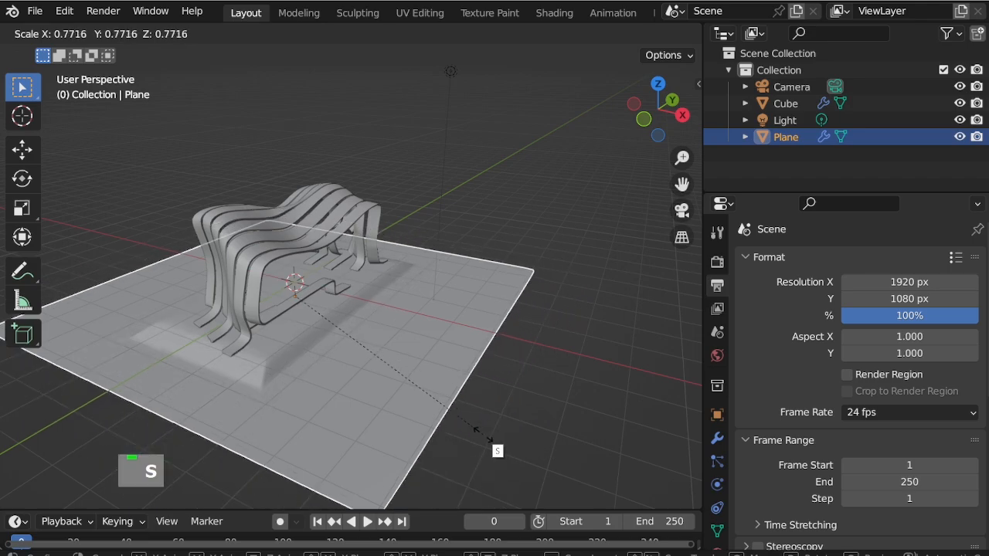
{"action": "left_click", "coordinate": [479, 432]}
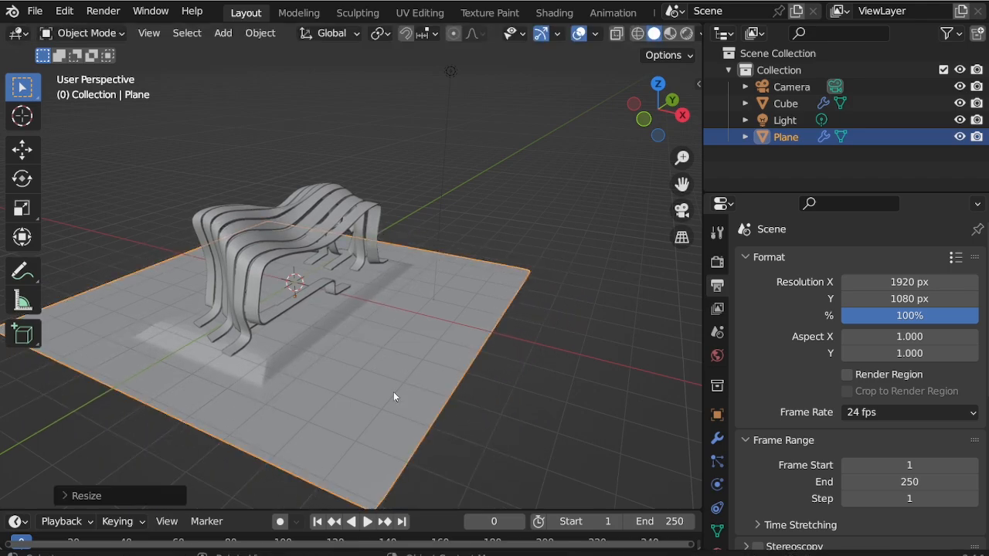
{"action": "middle_click_drag", "start_coordinate": [393, 392], "coordinate": [264, 309]}
{"action": "key", "text": "KP_7"}
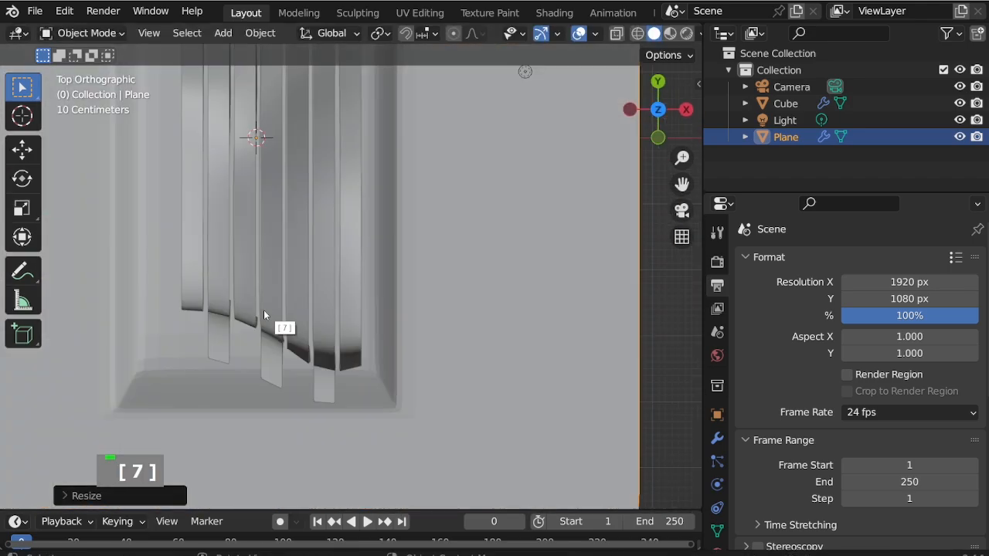
{"action": "scroll", "coordinate": [315, 265], "scroll_direction": "down", "scroll_amount": 3}
{"action": "key", "text": "s"}
{"action": "left_click", "coordinate": [404, 360]}
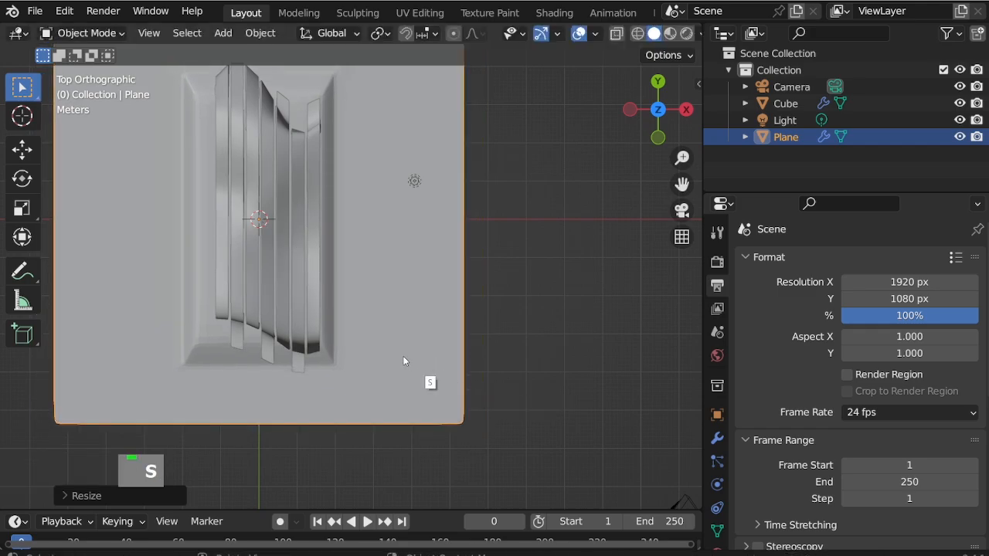
Step: Shift the floor plane slightly in the positive X direction and stretch it along Y to lengthen the platform beyond the bench's feet
{"action": "key", "text": "g"}
{"action": "key", "text": "x"}
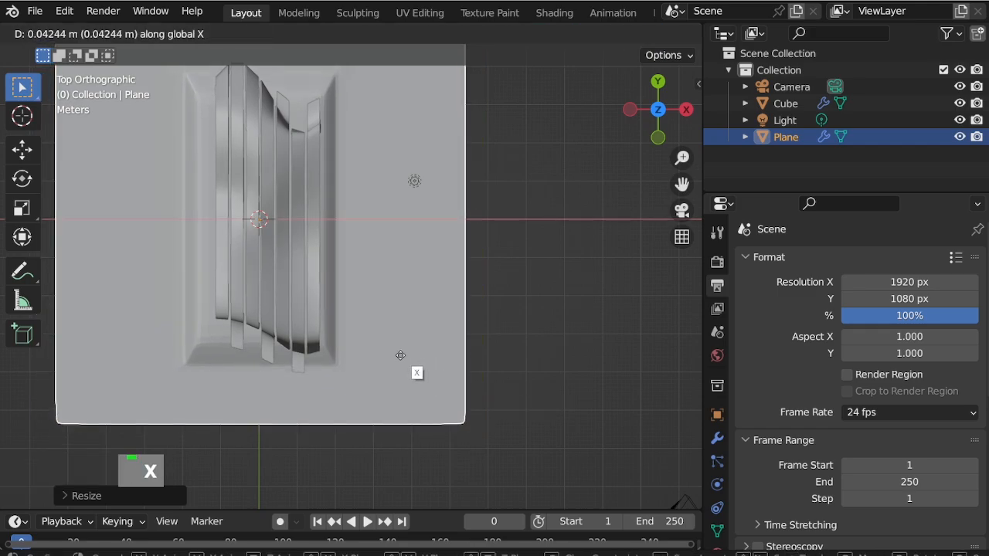
{"action": "left_click", "coordinate": [405, 356]}
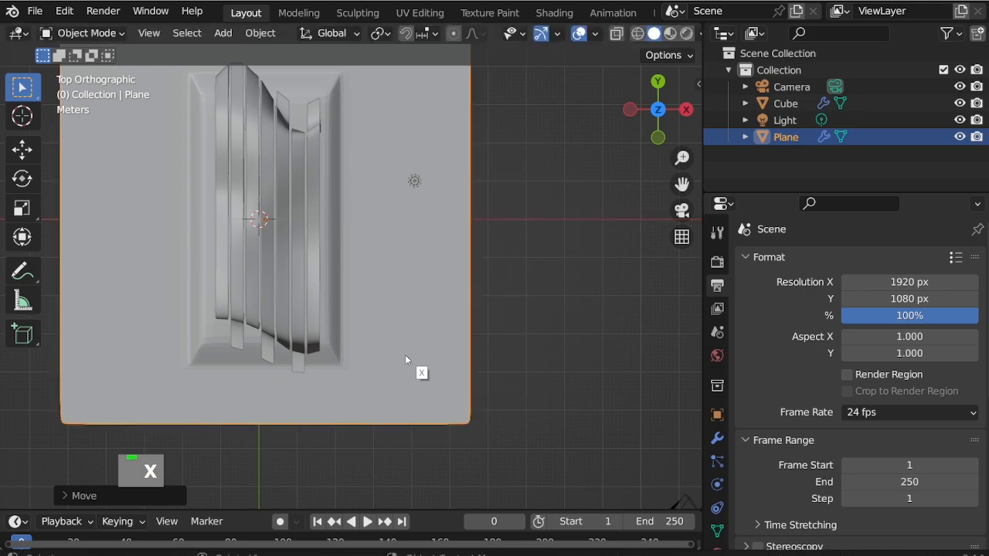
{"action": "key", "text": "s"}
{"action": "key", "text": "y"}
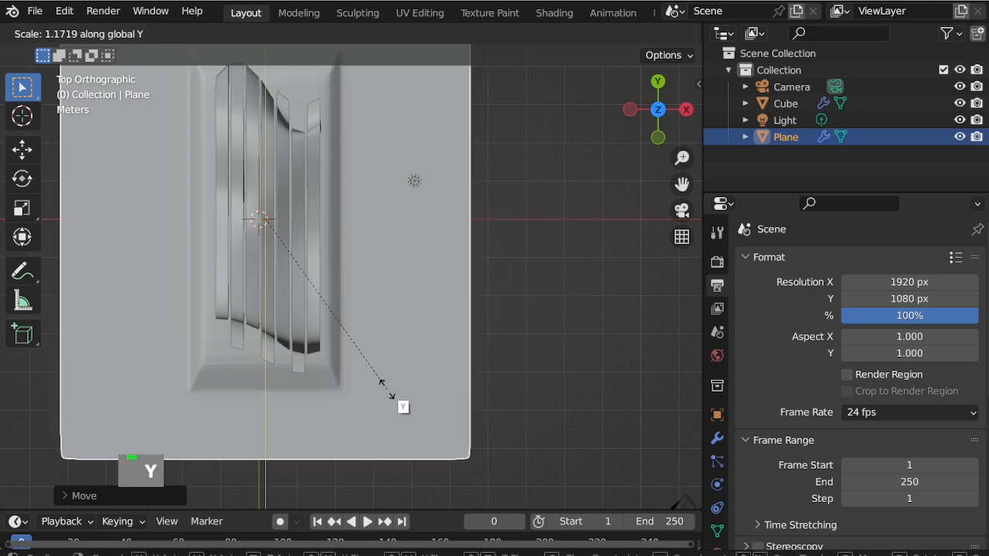
{"action": "left_click", "coordinate": [386, 414]}
Step: Return to the camera view and shift the camera slightly to recentre the bench in the frame
{"action": "middle_click_drag", "start_coordinate": [386, 413], "coordinate": [383, 292]}
{"action": "key", "text": "KP_0"}
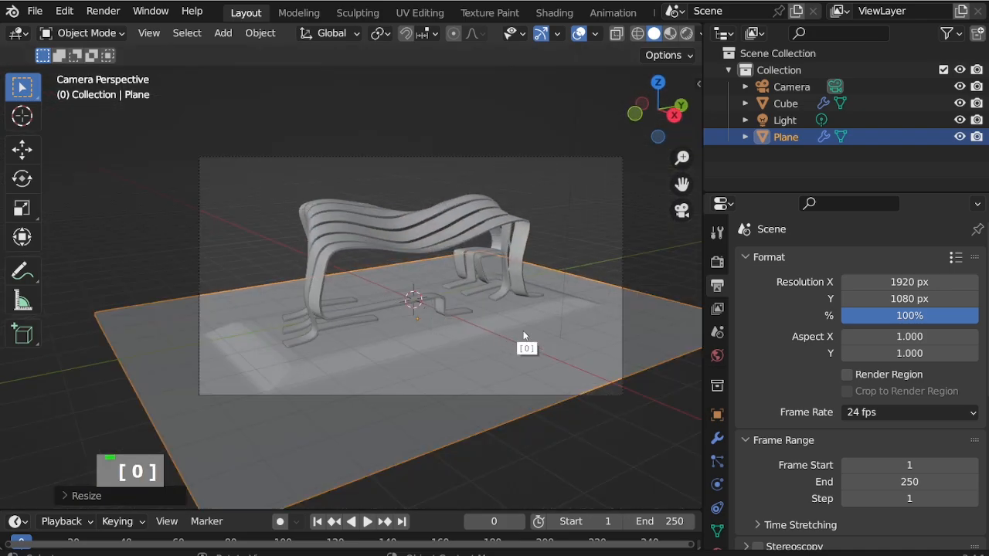
{"action": "left_click", "coordinate": [622, 325]}
{"action": "key", "text": "g"}
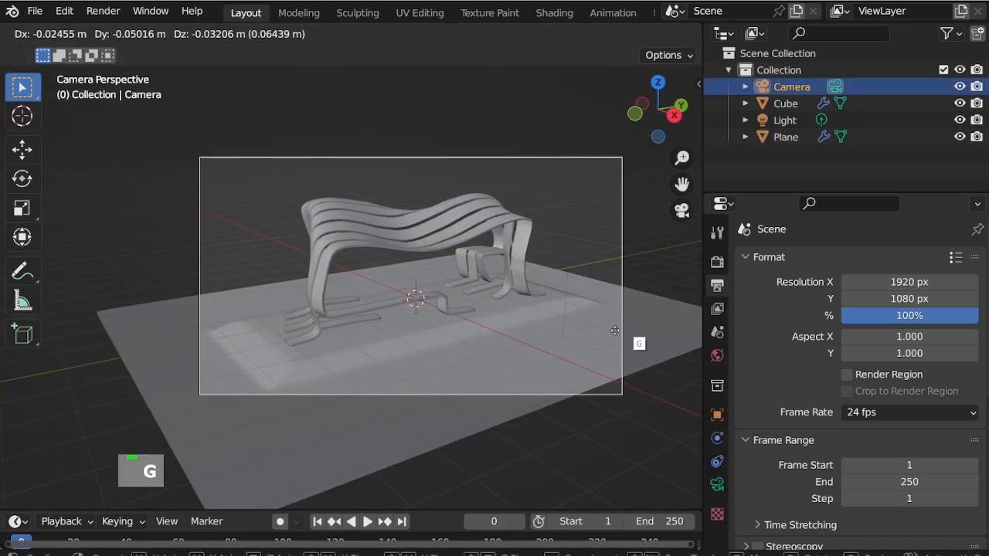
{"action": "double_click", "coordinate": [547, 336]}
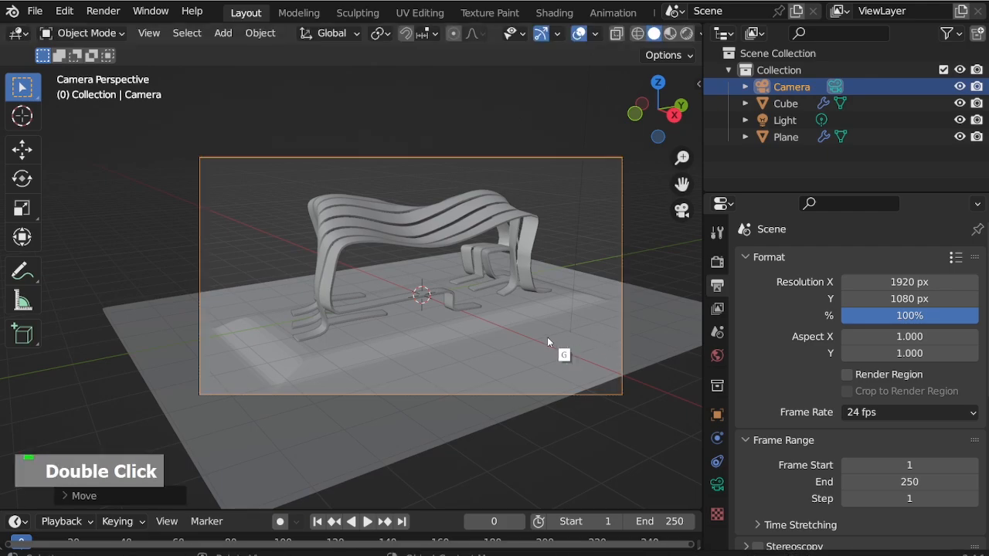
Step: Scale the floor plane's outer boundary loop outward more than fivefold to fill the camera frame, and leave mesh editing
{"action": "double_click", "coordinate": [547, 338]}
{"action": "double_click", "coordinate": [547, 338]}
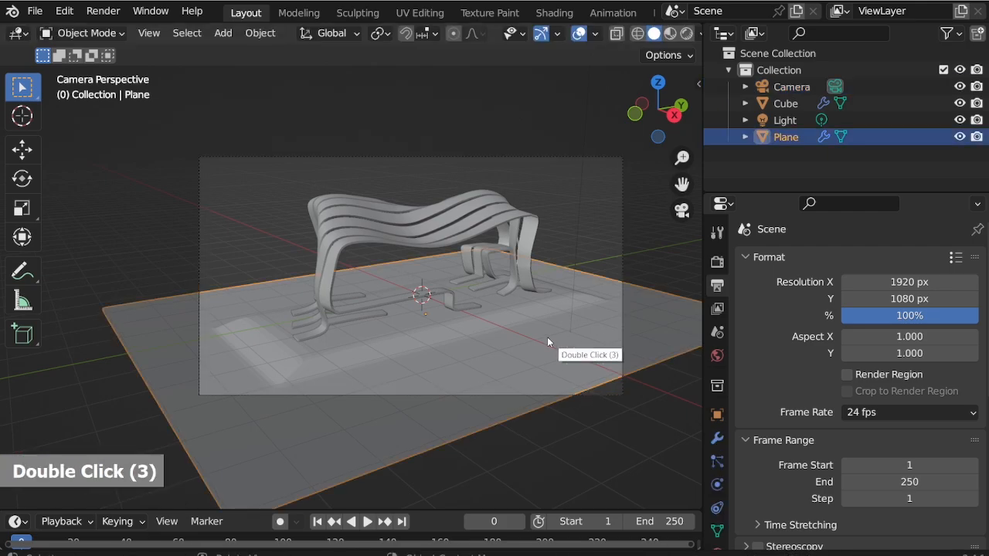
{"action": "key", "text": "ctrl+Tab"}
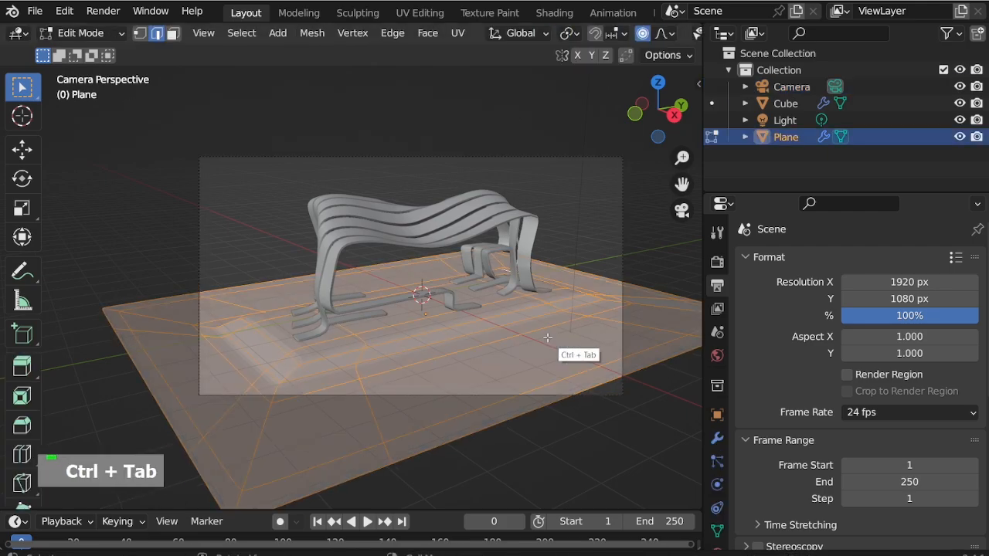
{"action": "double_click", "coordinate": [512, 419]}
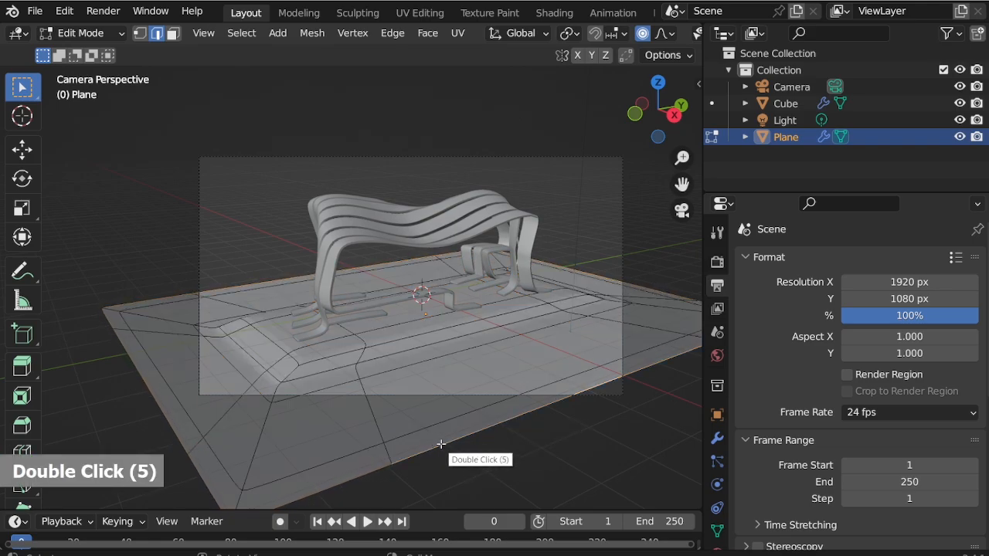
{"action": "key", "text": "s"}
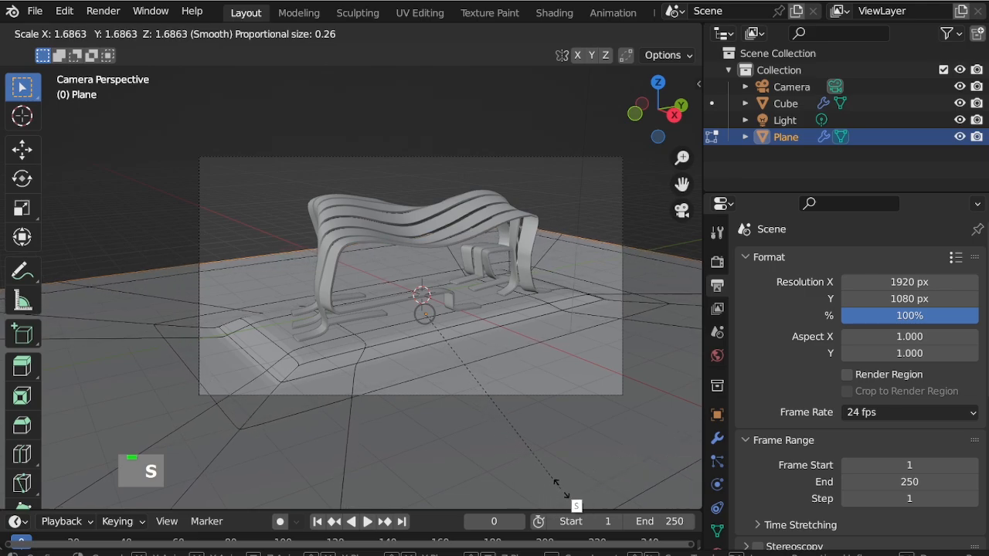
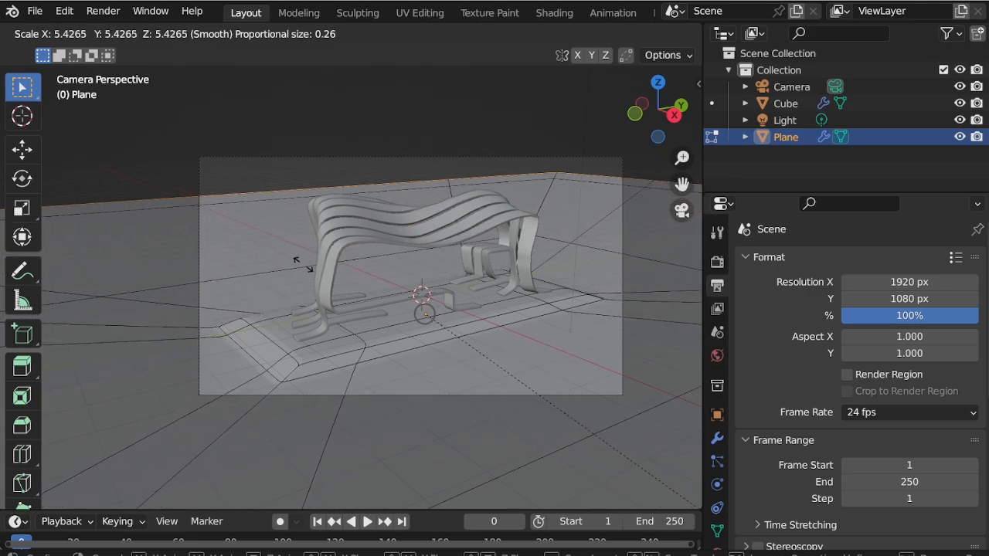
{"action": "left_click", "coordinate": [568, 337]}
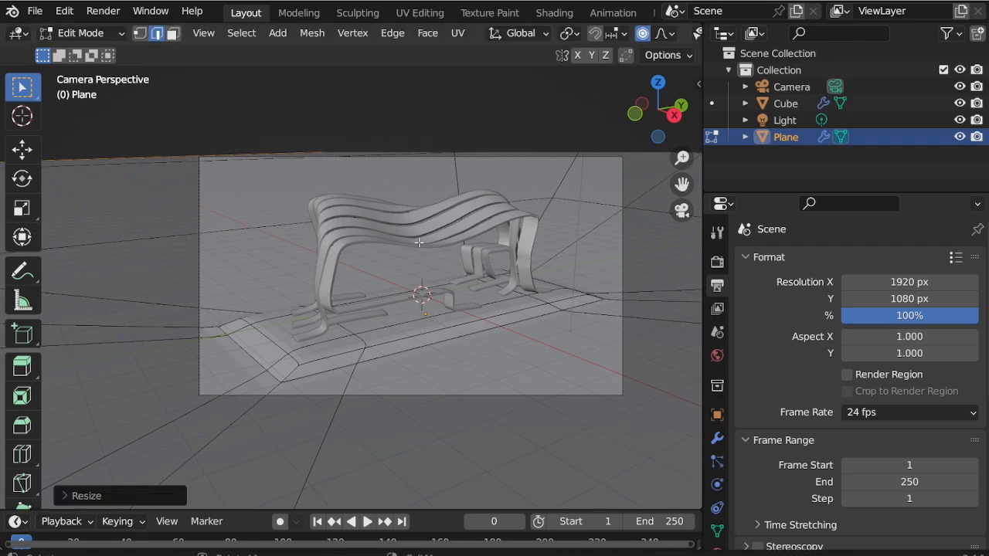
{"action": "scroll", "coordinate": [576, 242], "scroll_direction": "up", "scroll_amount": 2}
{"action": "scroll", "coordinate": [430, 134], "scroll_direction": "down", "scroll_amount": 1}
{"action": "key", "text": "ctrl+Tab"}
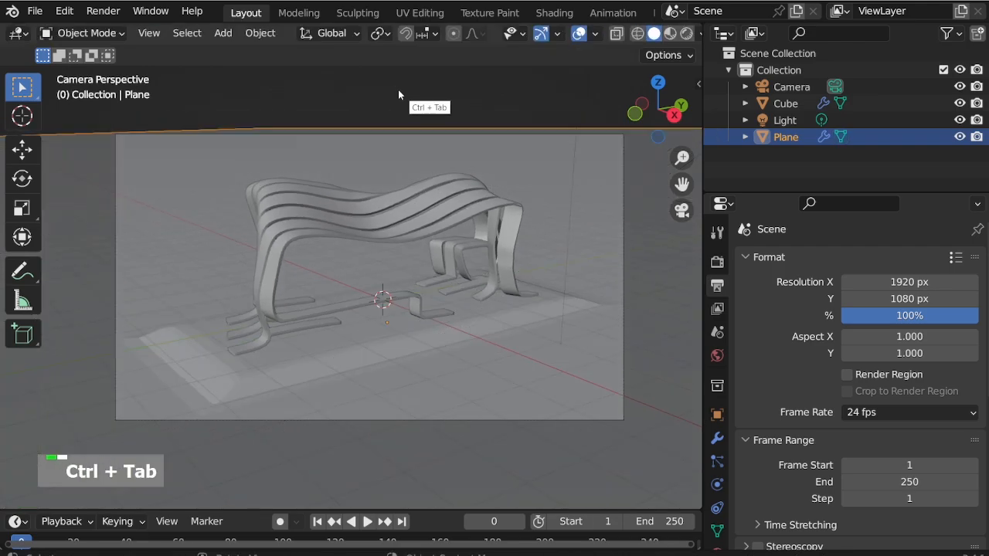
Step: Move the camera slightly so the bench sits a little higher in the frame
{"action": "left_click", "coordinate": [324, 421]}
{"action": "key", "text": "g"}
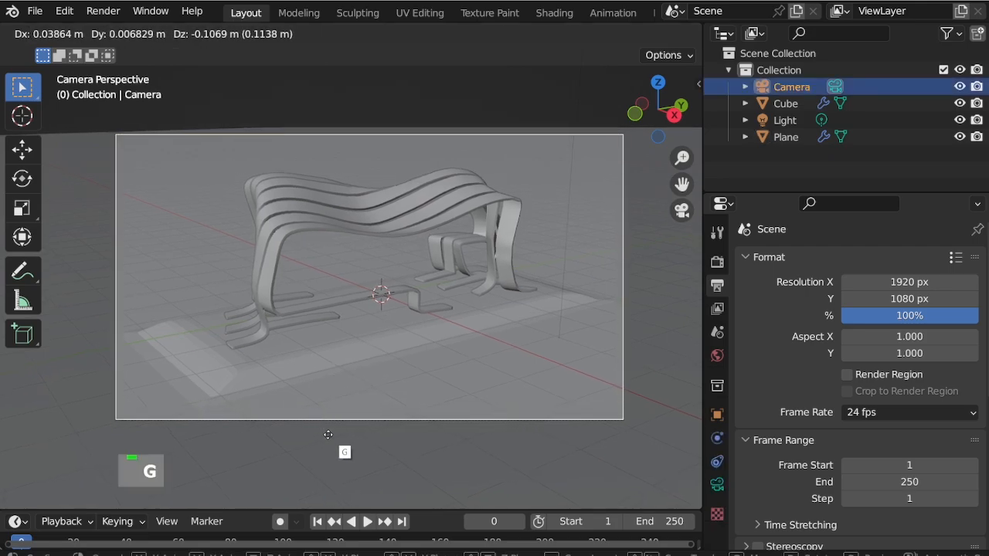
{"action": "left_click", "coordinate": [321, 439]}
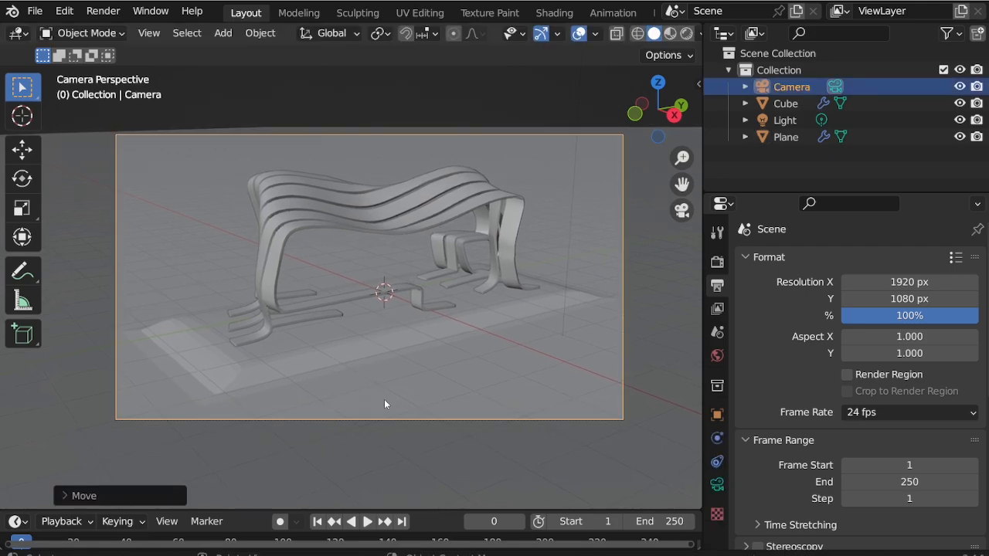
Step: Raise the floor plane about 0.16 m along Z so the platform meets the undersides of the bench's feet
{"action": "left_click", "coordinate": [237, 352]}
{"action": "scroll", "coordinate": [238, 355], "scroll_direction": "up", "scroll_amount": 9}
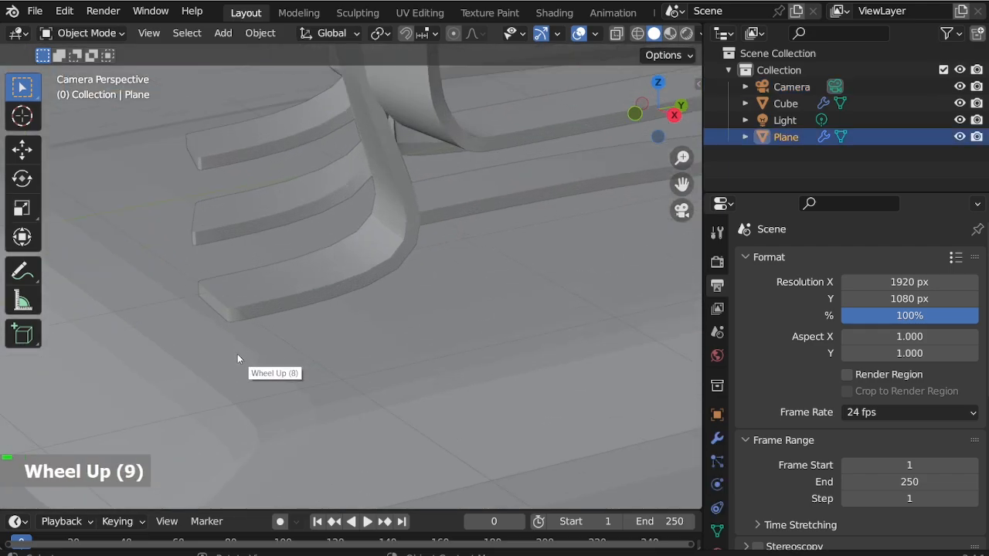
{"action": "scroll", "coordinate": [237, 357], "scroll_direction": "up", "scroll_amount": 3}
{"action": "key", "text": "g"}
{"action": "key", "text": "z"}
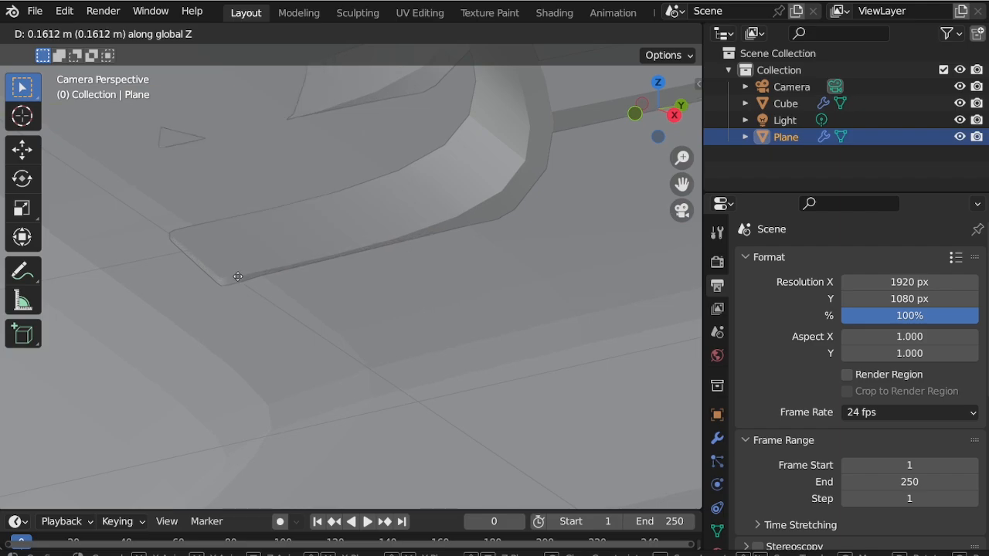
{"action": "left_click", "coordinate": [237, 279]}
{"action": "scroll", "coordinate": [243, 295], "scroll_direction": "down", "scroll_amount": 7}
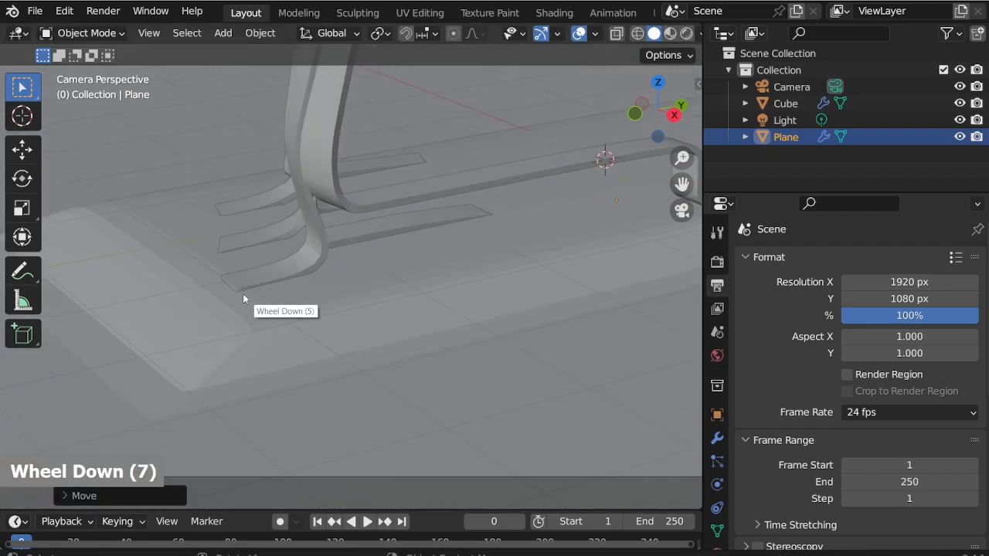
{"action": "scroll", "coordinate": [269, 286], "scroll_direction": "up", "scroll_amount": 2}
{"action": "middle_click_drag", "start_coordinate": [282, 326], "coordinate": [246, 323]}
{"action": "scroll", "coordinate": [247, 323], "scroll_direction": "up", "scroll_amount": 3}
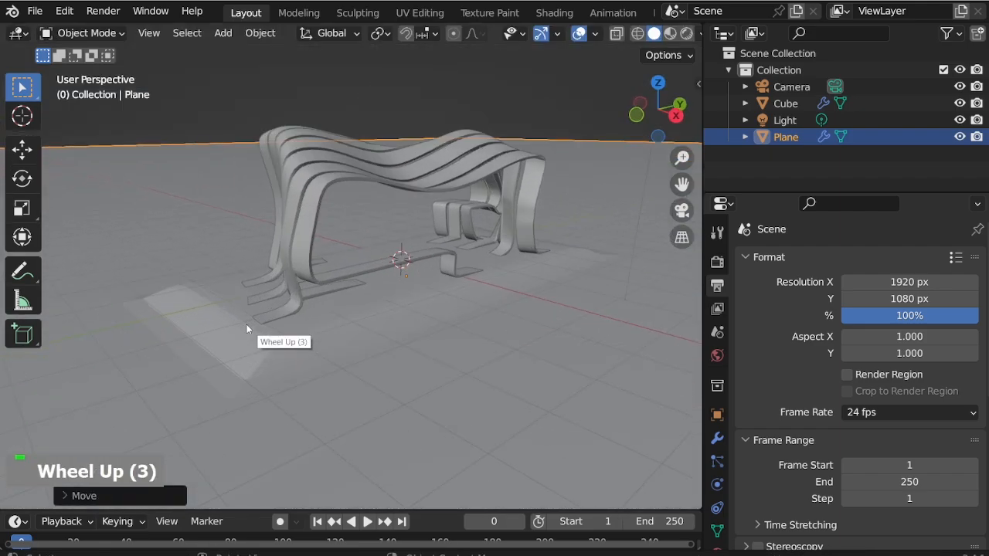
Step: Isolate the floor plane in mesh editing and select the platform's central top face, growing the selection by two rings
{"action": "key", "text": "ctrl+Tab"}
{"action": "scroll", "coordinate": [246, 326], "scroll_direction": "up", "scroll_amount": 3}
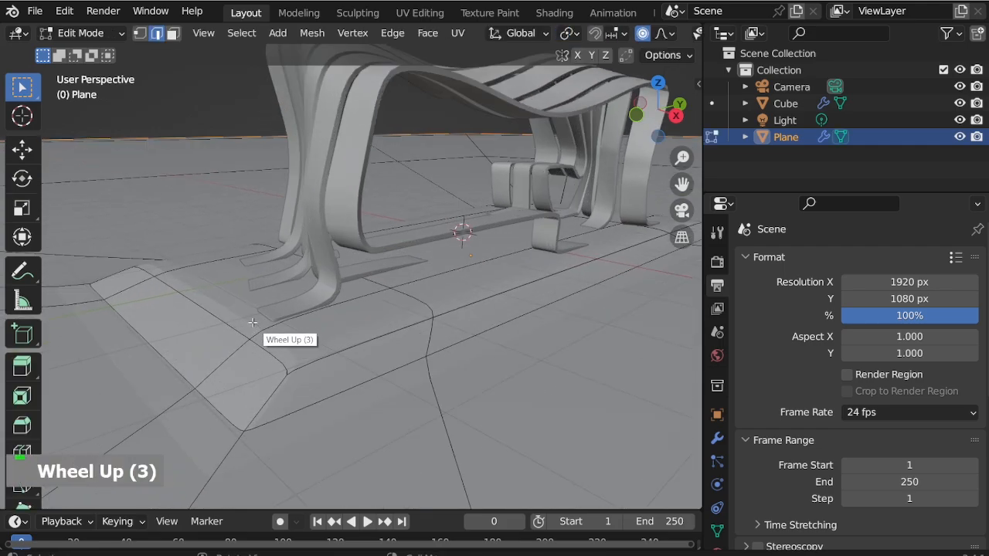
{"action": "middle_click_drag", "start_coordinate": [460, 248], "coordinate": [11, 282]}
{"action": "key", "text": "KP_Divide"}
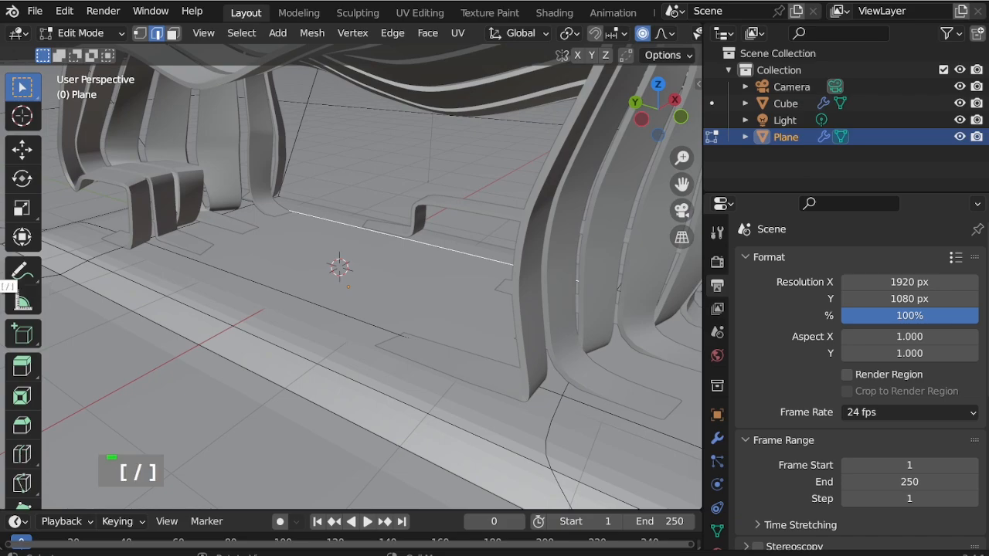
{"action": "scroll", "coordinate": [441, 320], "scroll_direction": "down", "scroll_amount": 2}
{"action": "key", "text": "KP_Divide"}
{"action": "scroll", "coordinate": [316, 262], "scroll_direction": "up", "scroll_amount": 20}
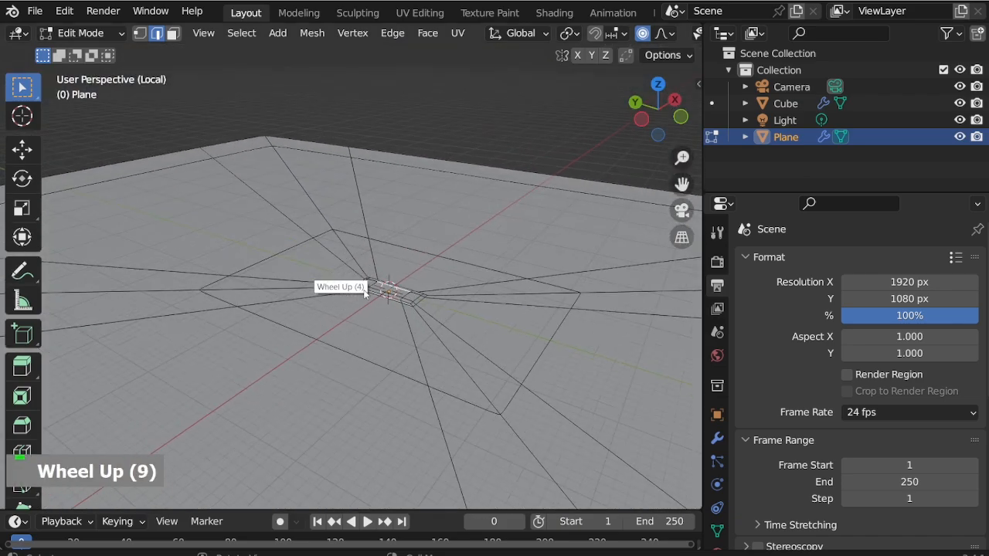
{"action": "middle_click_drag", "start_coordinate": [379, 277], "coordinate": [349, 293]}
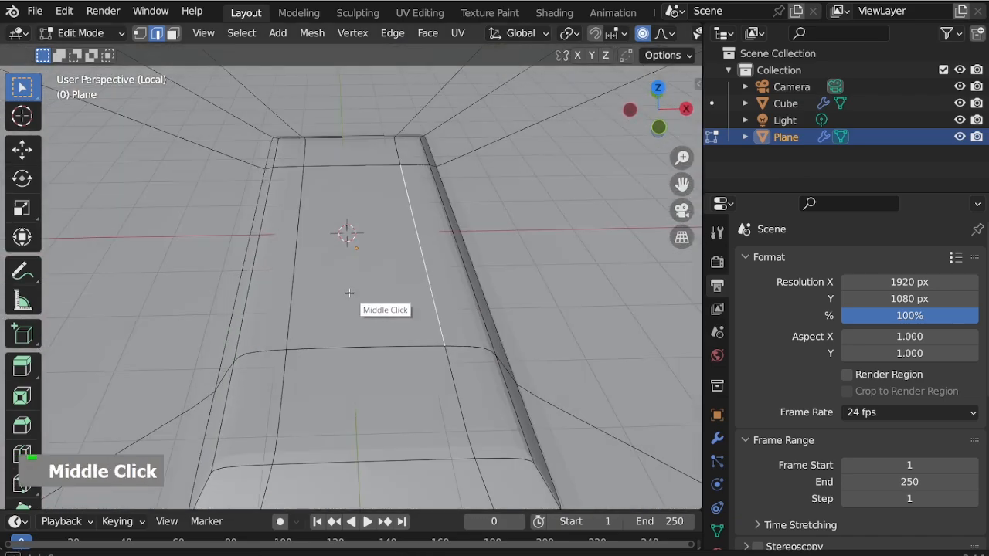
{"action": "key", "text": "3"}
{"action": "left_click", "coordinate": [346, 233]}
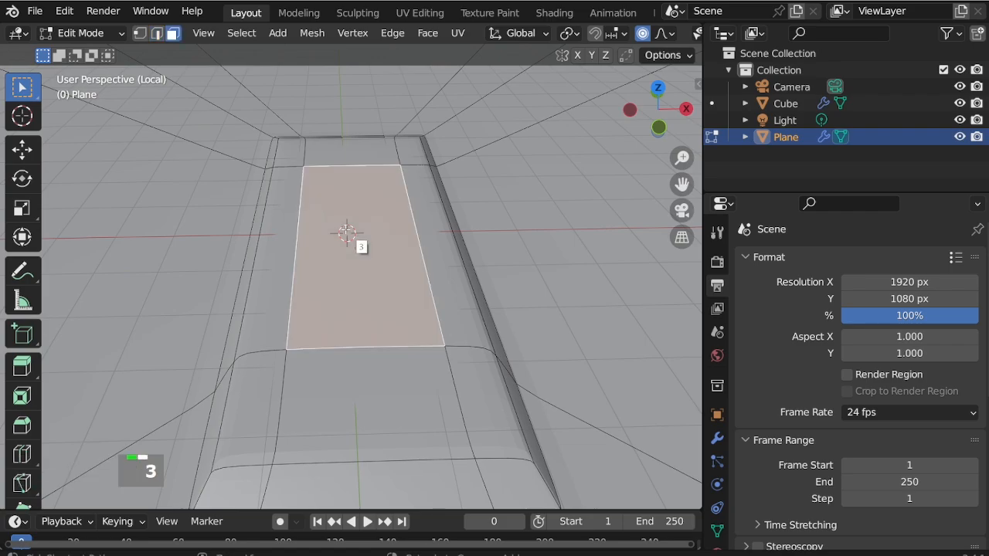
{"action": "key", "text": "ctrl+KP_Add"}
{"action": "key", "text": "ctrl+KP_Add"}
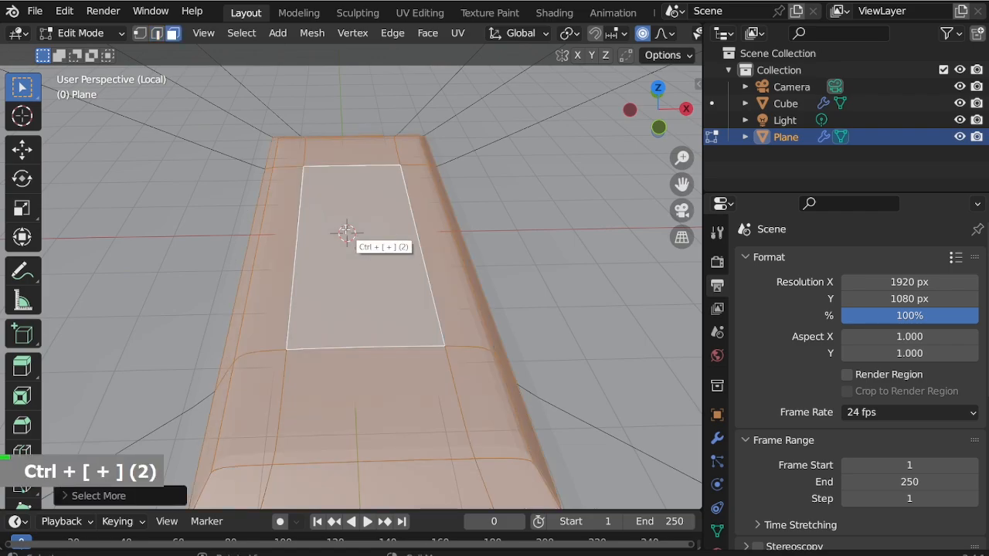
Step: With the bench shown again, shrink the selection by one ring and slightly inset the platform's top faces, ending in the camera view
{"action": "key", "text": "KP_Divide"}
{"action": "scroll", "coordinate": [353, 270], "scroll_direction": "down", "scroll_amount": 2}
{"action": "scroll", "coordinate": [510, 342], "scroll_direction": "up", "scroll_amount": 1}
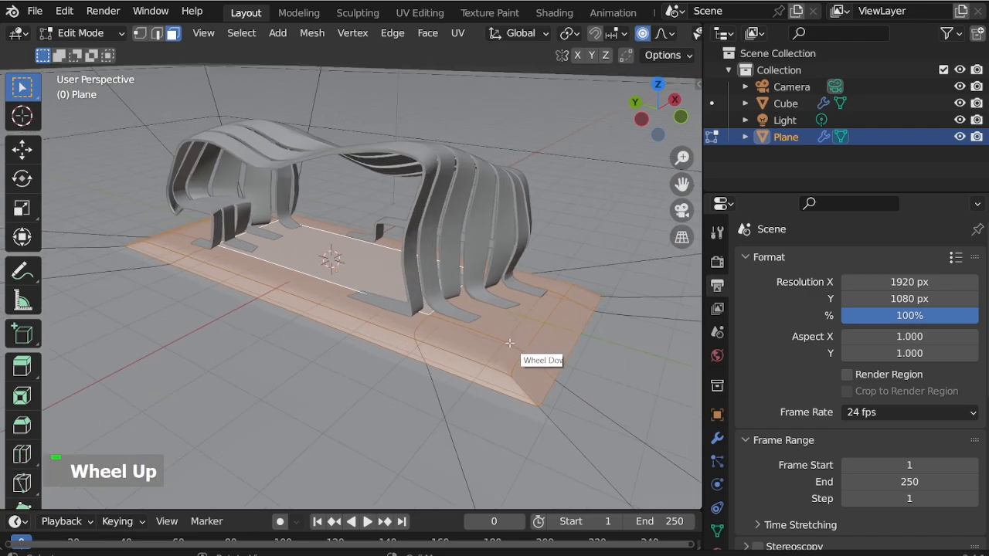
{"action": "scroll", "coordinate": [510, 343], "scroll_direction": "up", "scroll_amount": 3}
{"action": "key", "text": "ctrl+KP_Subtract"}
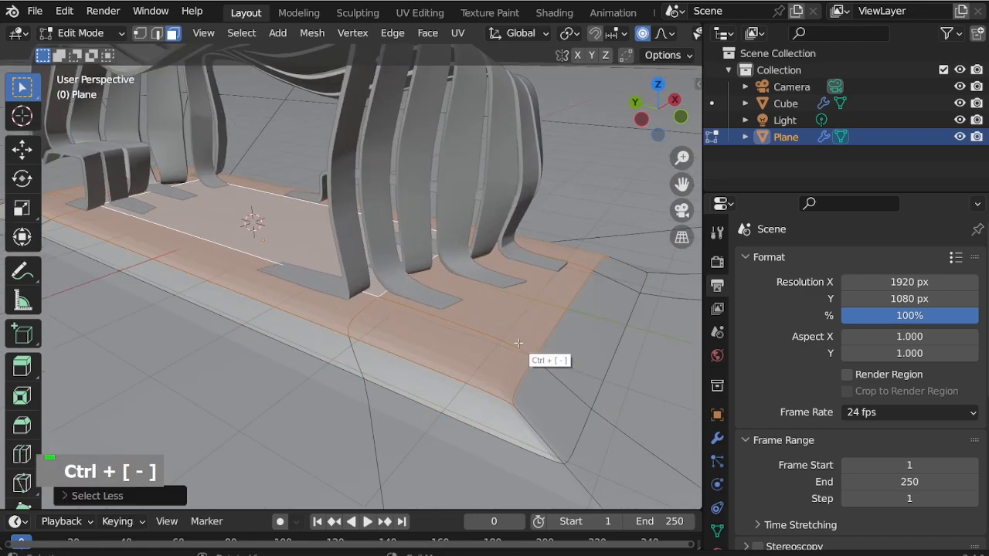
{"action": "key", "text": "i"}
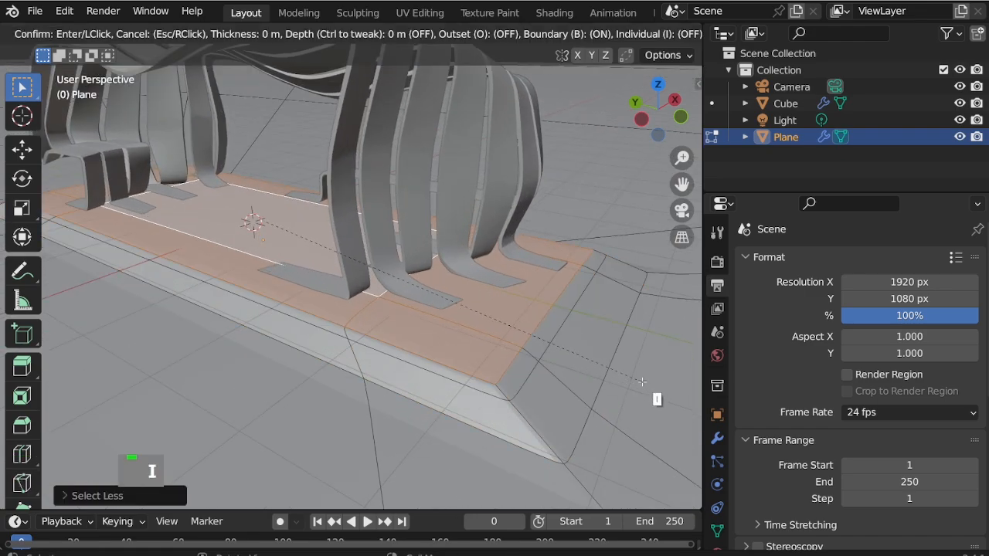
{"action": "left_click", "coordinate": [641, 381]}
{"action": "middle_click_drag", "start_coordinate": [564, 354], "coordinate": [278, 336]}
{"action": "key", "text": "ctrl+Tab"}
{"action": "scroll", "coordinate": [271, 331], "scroll_direction": "down", "scroll_amount": 2}
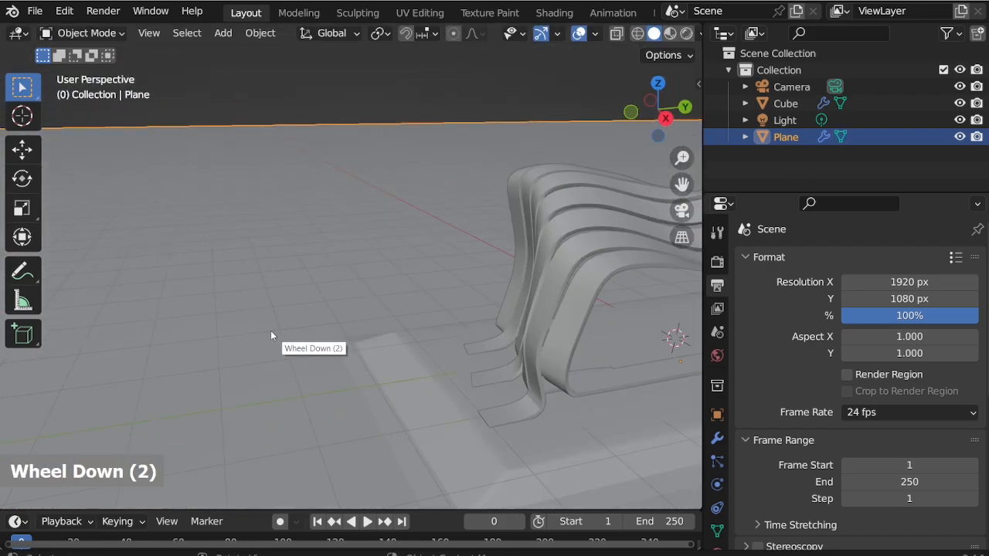
{"action": "key", "text": "KP_0"}
{"action": "scroll", "coordinate": [250, 379], "scroll_direction": "down", "scroll_amount": 4}
{"action": "scroll", "coordinate": [381, 287], "scroll_direction": "up", "scroll_amount": 1}
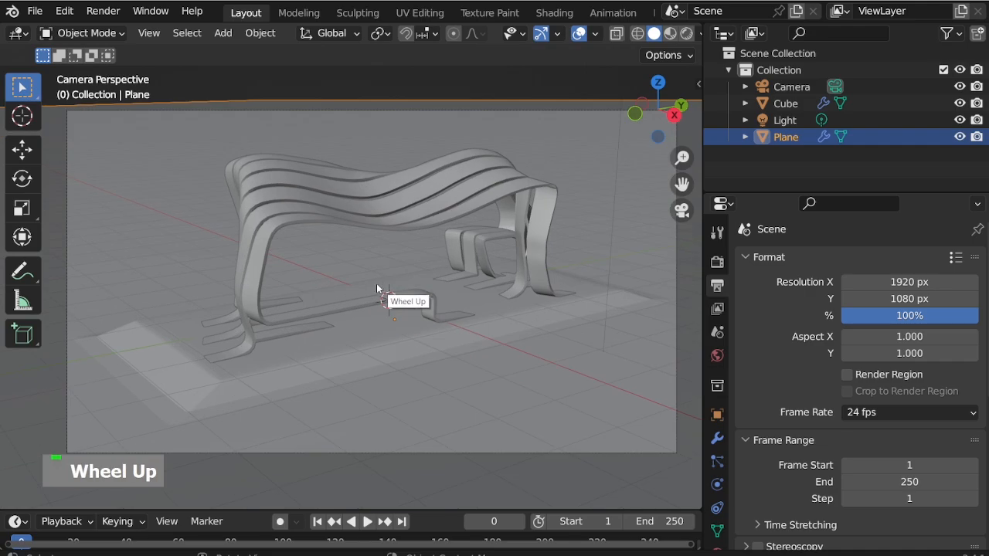
Step: Scale the platform's lower outer edge loop inward to about 0.89 to steepen its sides, and leave mesh editing
{"action": "key", "text": "ctrl+Tab"}
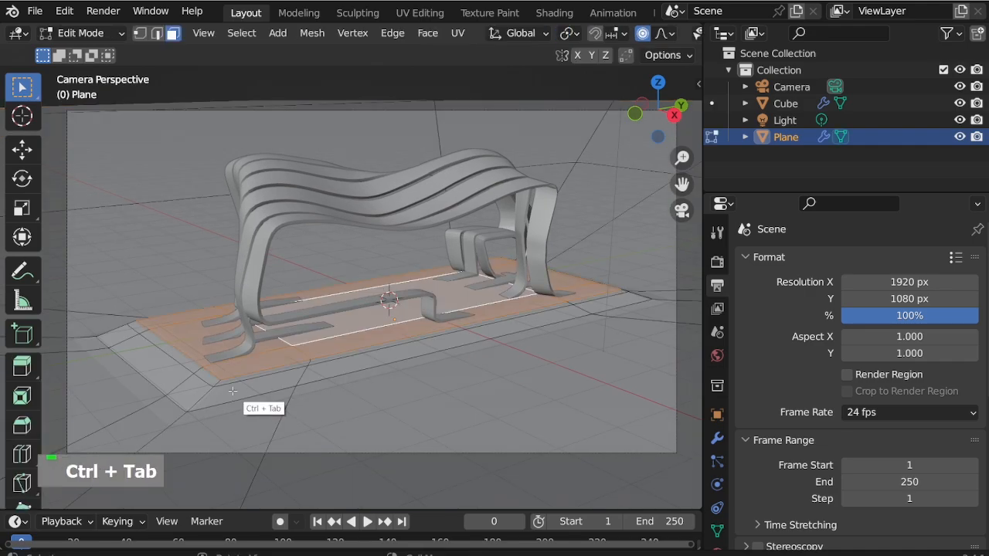
{"action": "double_click", "coordinate": [186, 406]}
{"action": "key", "text": "2"}
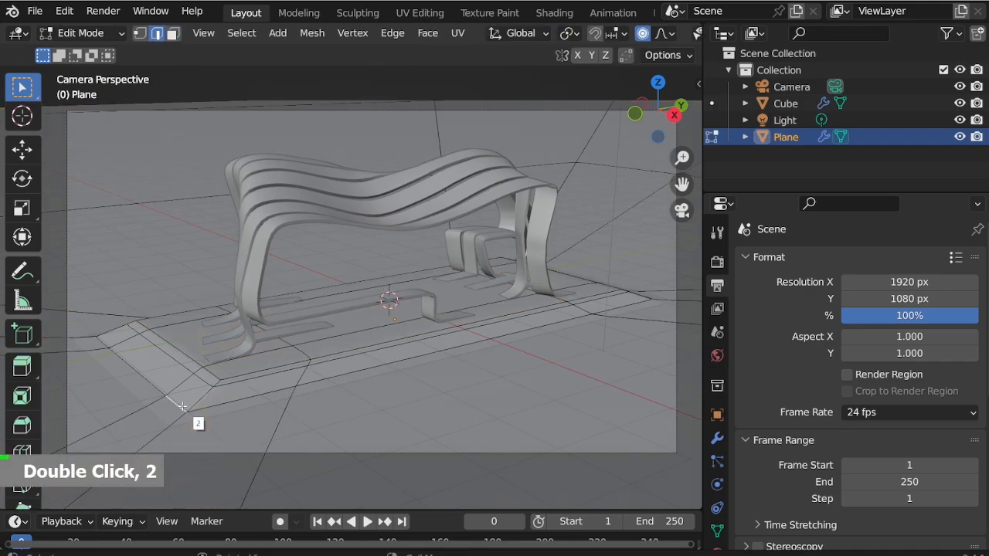
{"action": "key", "text": "s"}
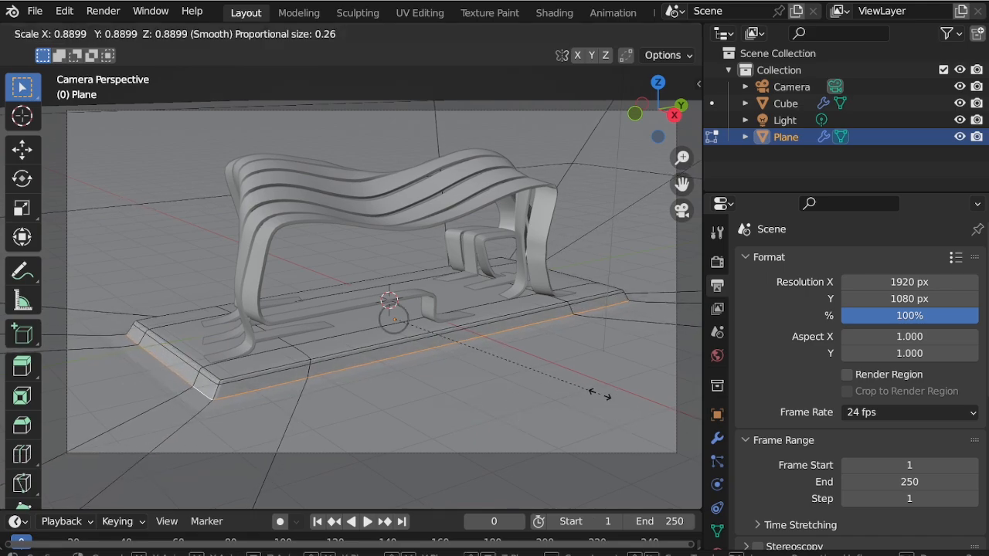
{"action": "left_click", "coordinate": [608, 396]}
{"action": "key", "text": "KP_7"}
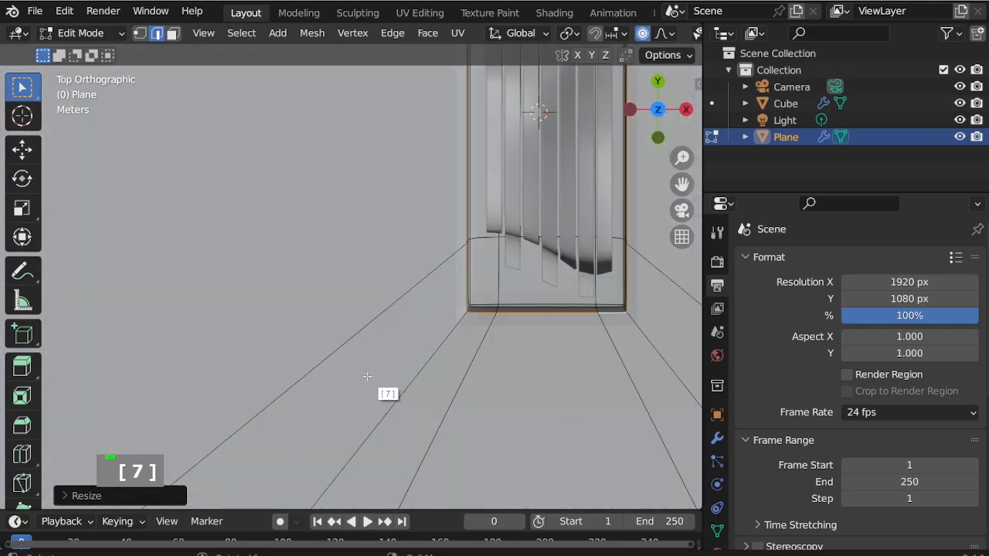
{"action": "scroll", "coordinate": [583, 144], "scroll_direction": "up", "scroll_amount": 2}
{"action": "key", "text": "ctrl+Tab"}
{"action": "key", "text": "KP_0"}
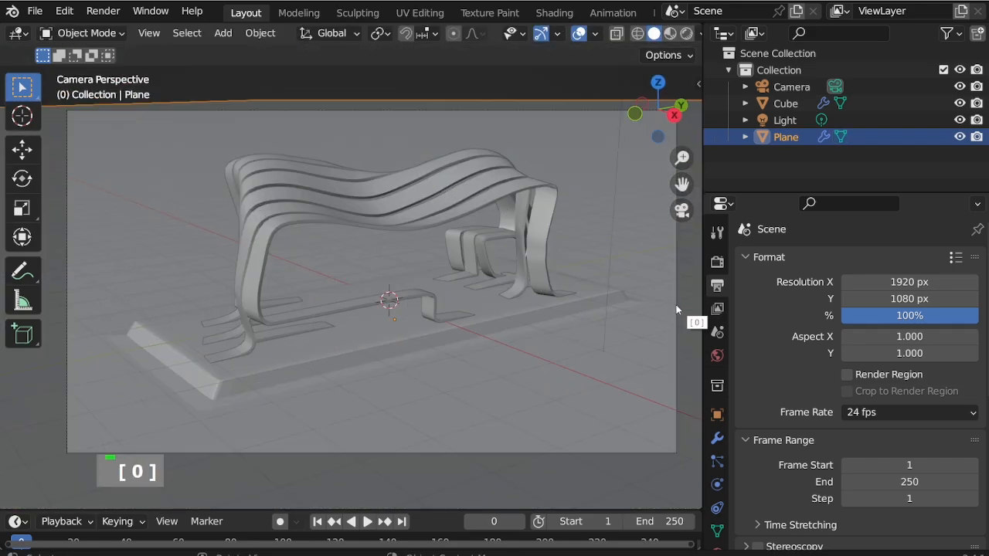
Step: Move the camera closer to the bench along its local Z axis and shift it to recentre the framing
{"action": "left_click", "coordinate": [676, 290]}
{"action": "key", "text": "g"}
{"action": "middle_click", "coordinate": [679, 294]}
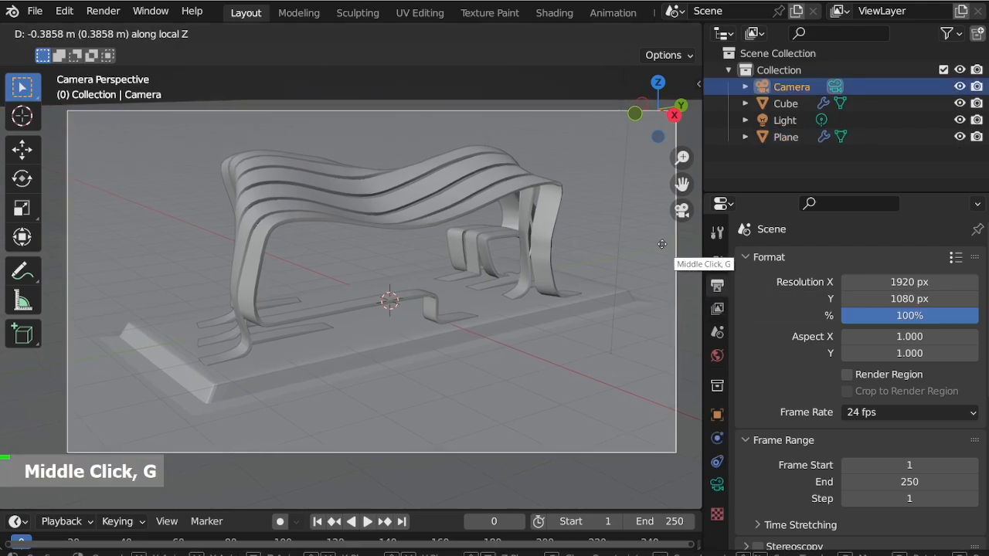
{"action": "key", "text": "g"}
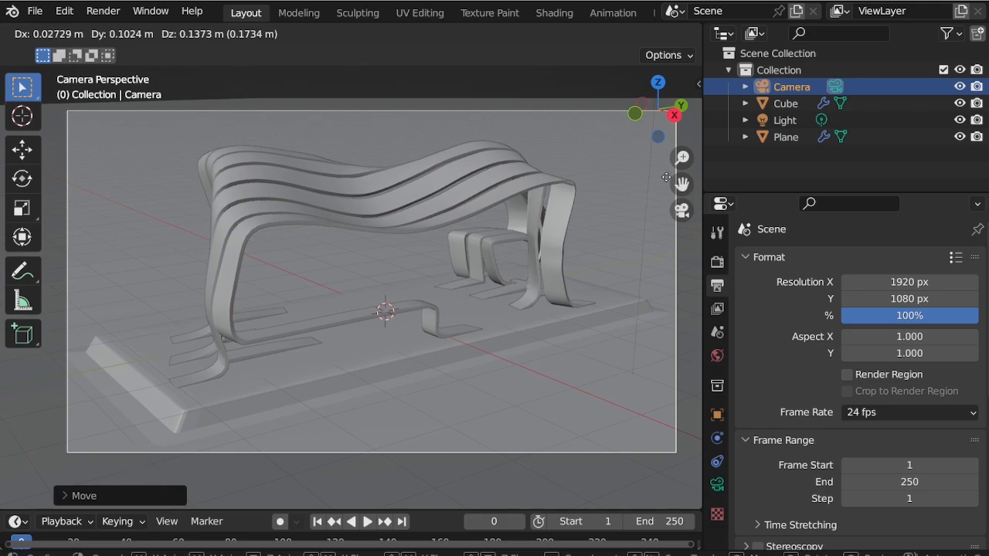
{"action": "left_click", "coordinate": [570, 238]}
Step: In the bench mesh, lower two cross edges of one inner foot by about 0.06 m along Z with proportional editing, selecting them in X-ray
{"action": "middle_click_drag", "start_coordinate": [520, 220], "coordinate": [373, 320]}
{"action": "scroll", "coordinate": [269, 293], "scroll_direction": "up", "scroll_amount": 9}
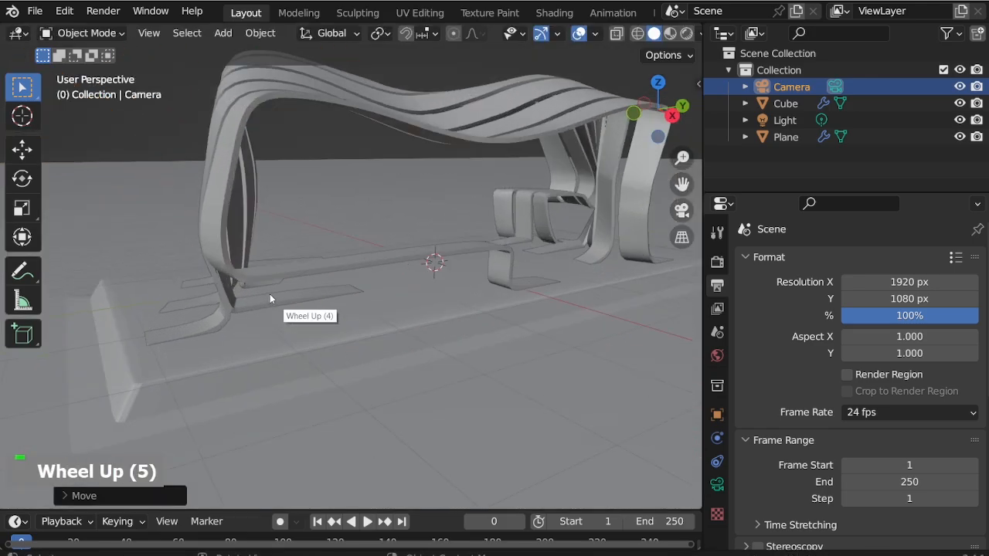
{"action": "left_click", "coordinate": [313, 300]}
{"action": "middle_click_drag", "start_coordinate": [314, 300], "coordinate": [333, 309]}
{"action": "key", "text": "Tab"}
{"action": "scroll", "coordinate": [373, 311], "scroll_direction": "up", "scroll_amount": 2}
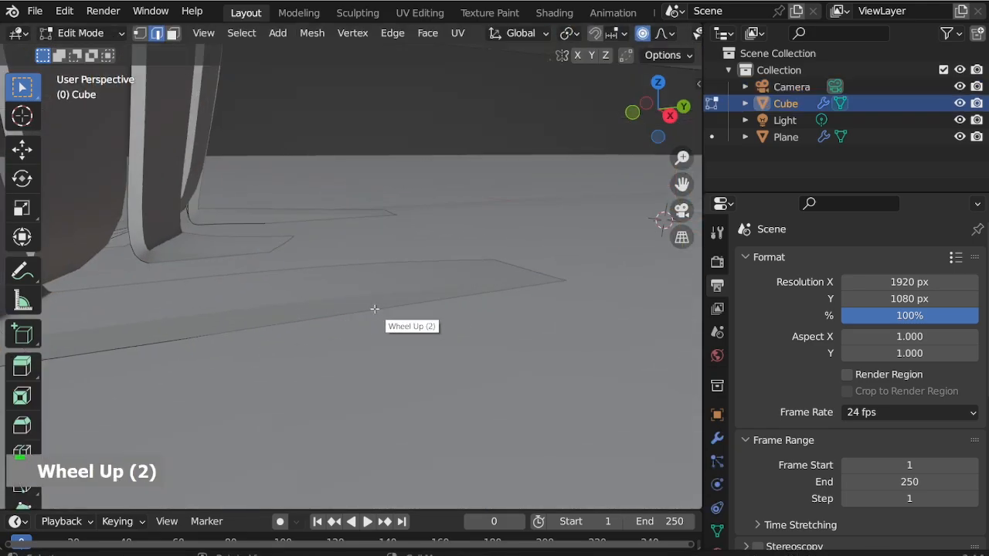
{"action": "key", "text": "alt+z"}
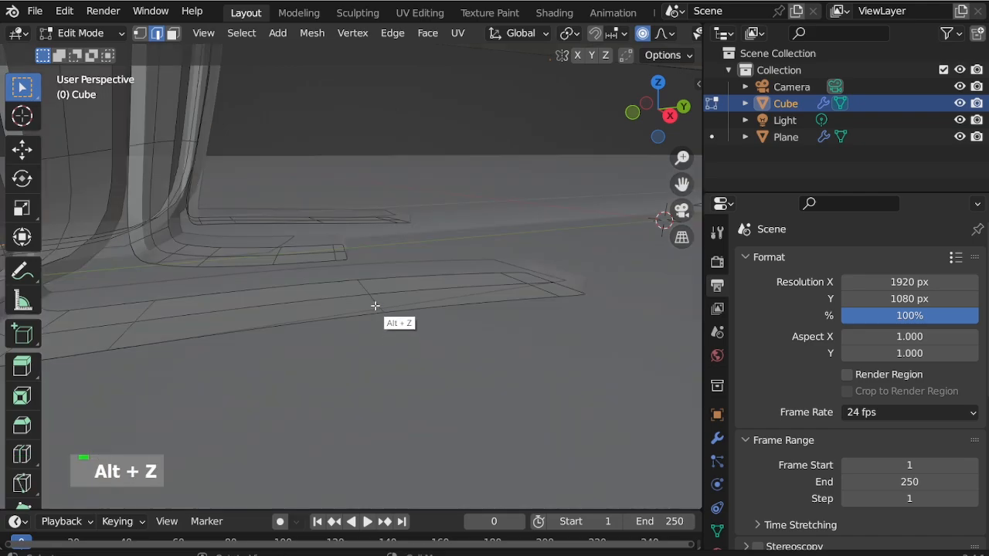
{"action": "left_click", "coordinate": [366, 290], "text": "shift"}
{"action": "left_click", "coordinate": [130, 325], "text": "shift"}
{"action": "left_click", "coordinate": [144, 313], "text": "shift"}
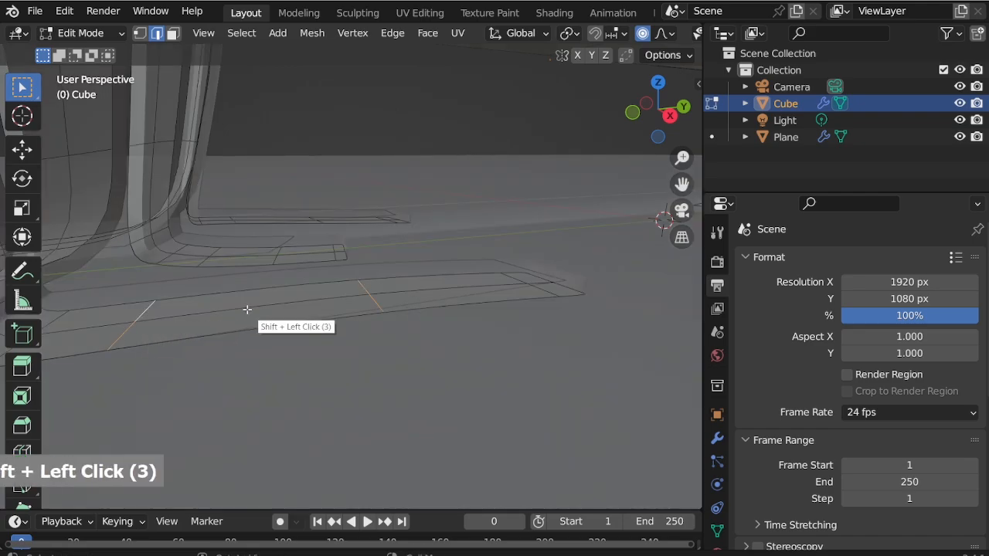
{"action": "key", "text": "g"}
{"action": "key", "text": "z"}
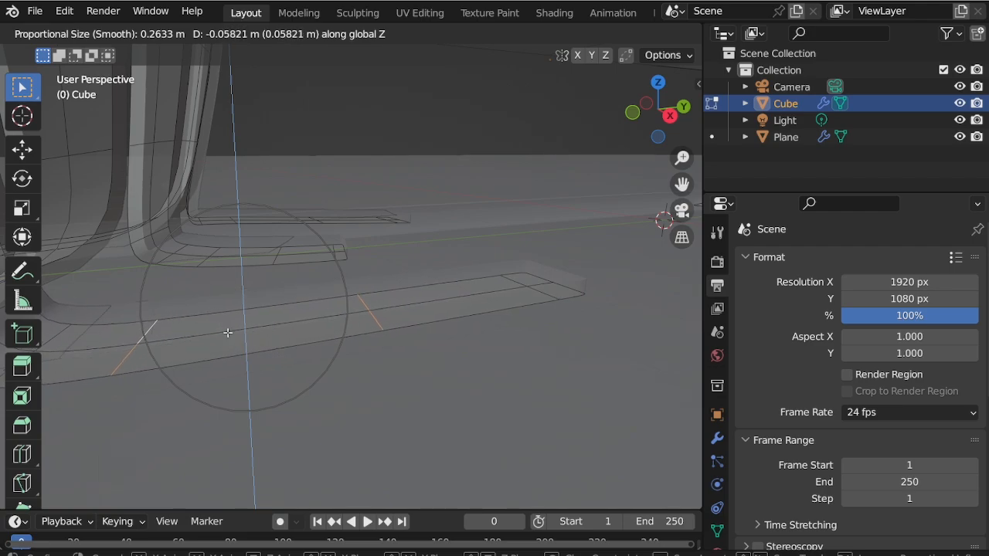
{"action": "left_click", "coordinate": [228, 332]}
{"action": "key", "text": "ctrl+Tab"}
{"action": "scroll", "coordinate": [341, 334], "scroll_direction": "down", "scroll_amount": 3}
{"action": "key", "text": "alt+z"}
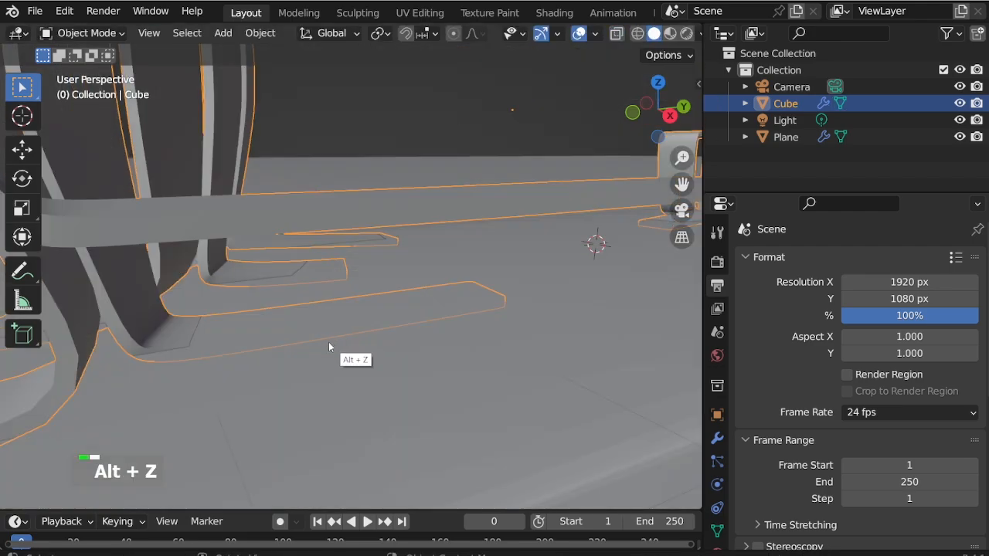
Step: Inspect how the bench's feet rest on the platform from several angles
{"action": "scroll", "coordinate": [329, 341], "scroll_direction": "down", "scroll_amount": 3}
{"action": "middle_click_drag", "start_coordinate": [305, 357], "coordinate": [314, 365]}
{"action": "left_click", "coordinate": [368, 157]}
{"action": "scroll", "coordinate": [365, 165], "scroll_direction": "down", "scroll_amount": 2}
{"action": "middle_click_drag", "start_coordinate": [410, 282], "coordinate": [448, 238]}
{"action": "scroll", "coordinate": [526, 154], "scroll_direction": "up", "scroll_amount": 2}
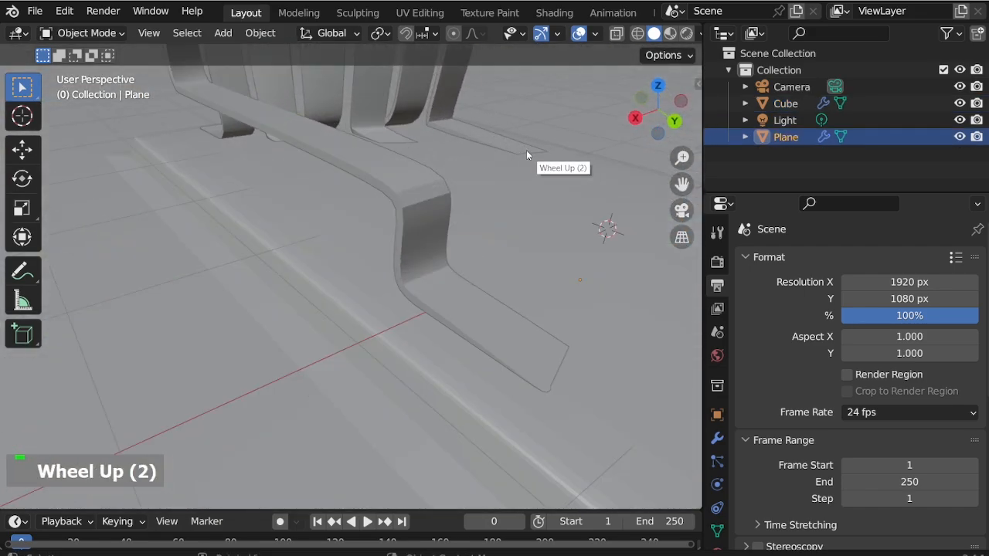
{"action": "middle_click_drag", "start_coordinate": [526, 155], "coordinate": [390, 162]}
{"action": "scroll", "coordinate": [390, 162], "scroll_direction": "down", "scroll_amount": 4}
{"action": "scroll", "coordinate": [410, 277], "scroll_direction": "up", "scroll_amount": 3}
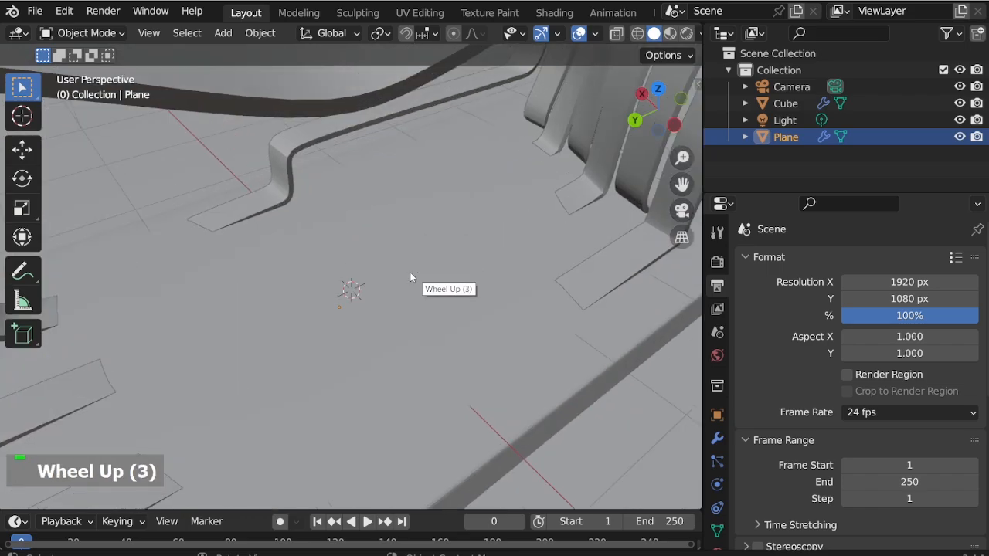
Step: Add a mesh circle at the centre of the platform and raise it along Z above the surface
{"action": "key", "text": "shift+a"}
{"action": "mouse_move", "coordinate": [419, 229]}
{"action": "left_click", "coordinate": [496, 268]}
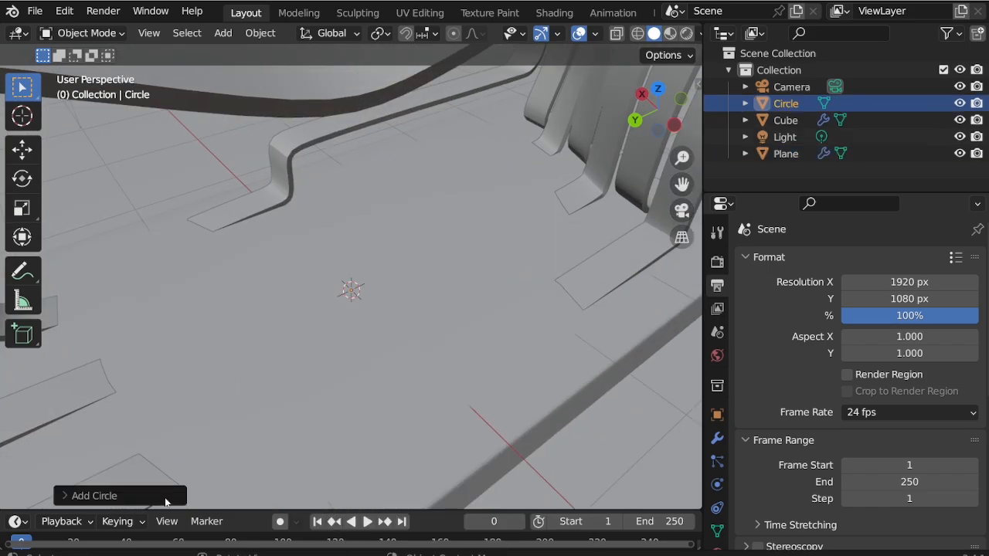
{"action": "key", "text": "g"}
{"action": "key", "text": "z"}
{"action": "left_click", "coordinate": [521, 223]}
Step: Scale the circle down and fill it with a face in mesh editing
{"action": "key", "text": "s"}
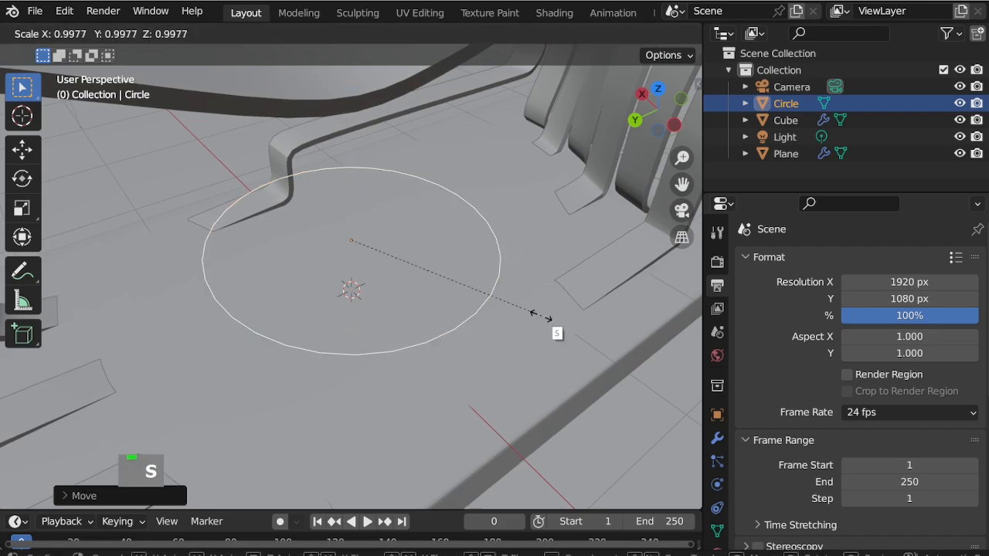
{"action": "left_click", "coordinate": [433, 281]}
{"action": "scroll", "coordinate": [391, 247], "scroll_direction": "up", "scroll_amount": 2}
{"action": "key", "text": "ctrl+Tab"}
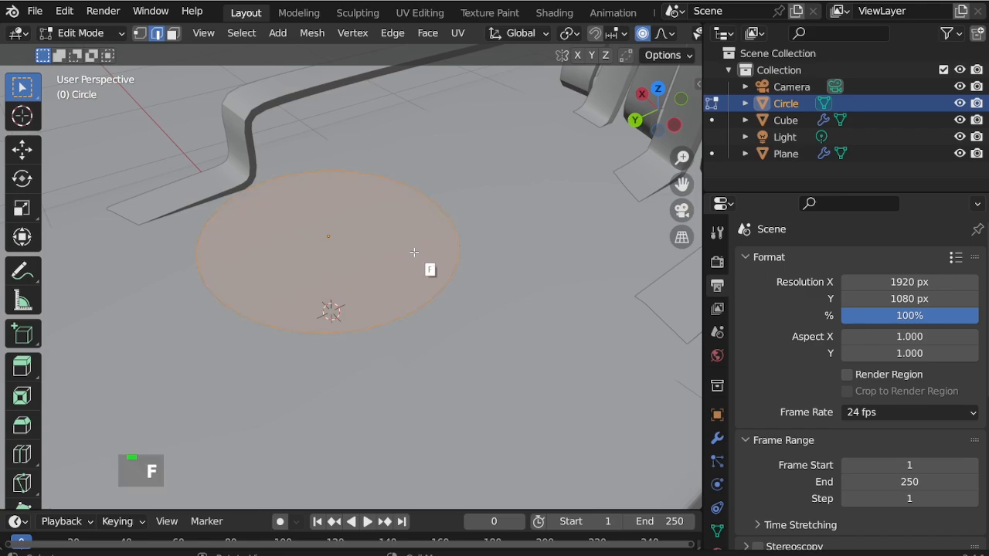
Step: Extrude the filled circle up about 0.04 m into a tabletop disc and raise the whole disc along Z to table height
{"action": "mouse_move", "coordinate": [414, 252]}
{"action": "middle_mouse_down"}
{"action": "mouse_move", "coordinate": [407, 275]}
{"action": "mouse_move", "coordinate": [406, 261]}
{"action": "middle_mouse_up"}
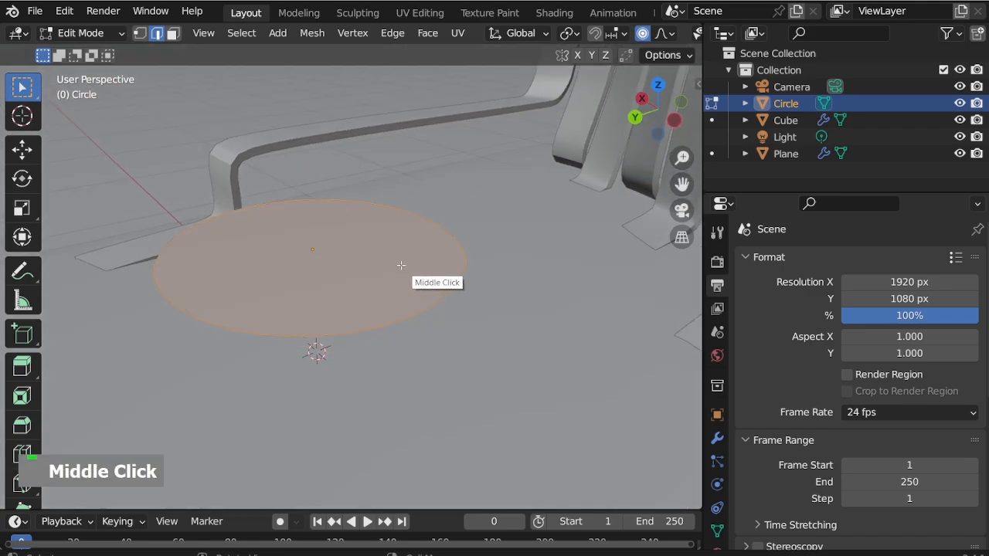
{"action": "key", "text": "e"}
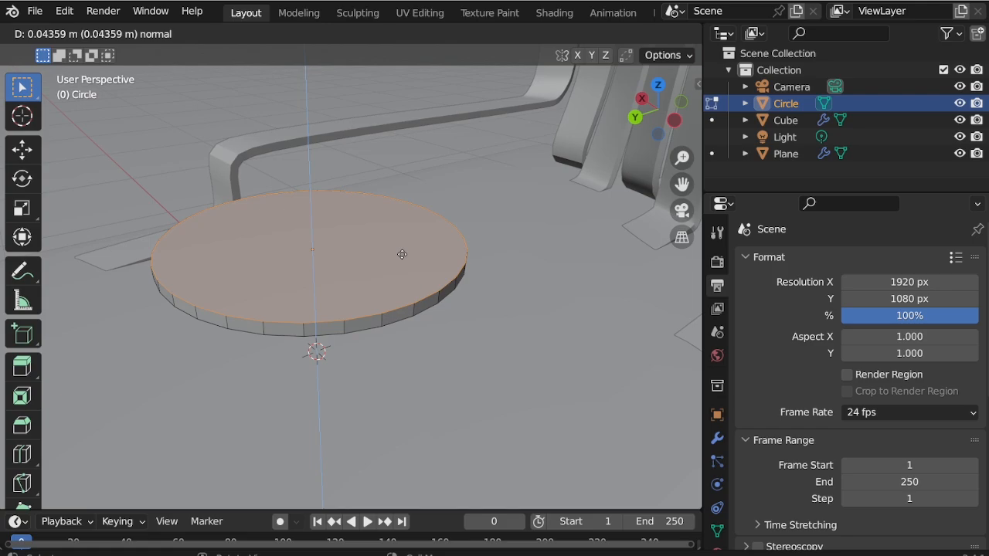
{"action": "left_click", "coordinate": [401, 254]}
{"action": "key", "text": "g"}
{"action": "key", "text": "z"}
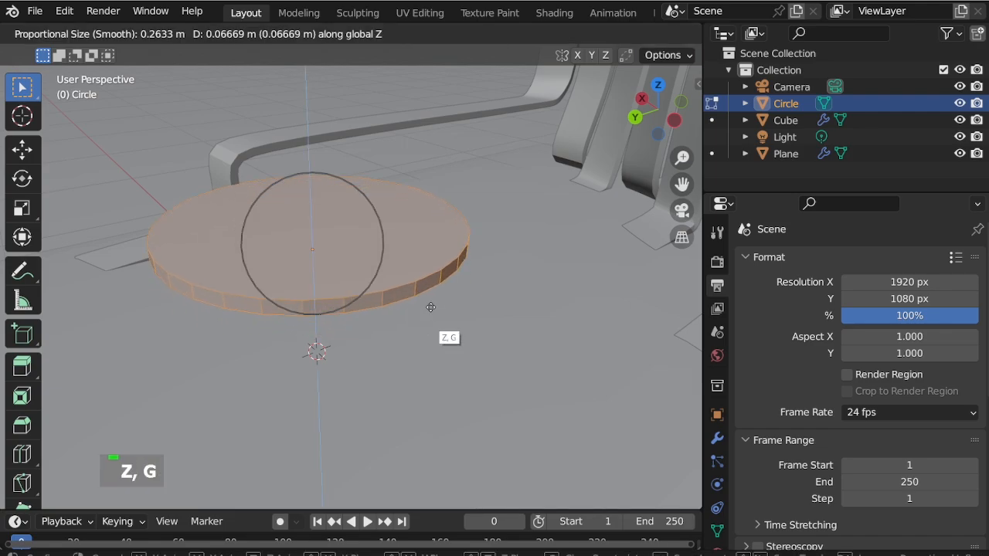
{"action": "left_click", "coordinate": [457, 236]}
Step: Inset the disc's underside face by a thin border, and inset it again by about 0.72 m to outline the leg
{"action": "scroll", "coordinate": [381, 235], "scroll_direction": "up", "scroll_amount": 2}
{"action": "middle_click_drag", "start_coordinate": [381, 235], "coordinate": [395, 282]}
{"action": "key", "text": "3"}
{"action": "scroll", "coordinate": [515, 287], "scroll_direction": "up", "scroll_amount": 2}
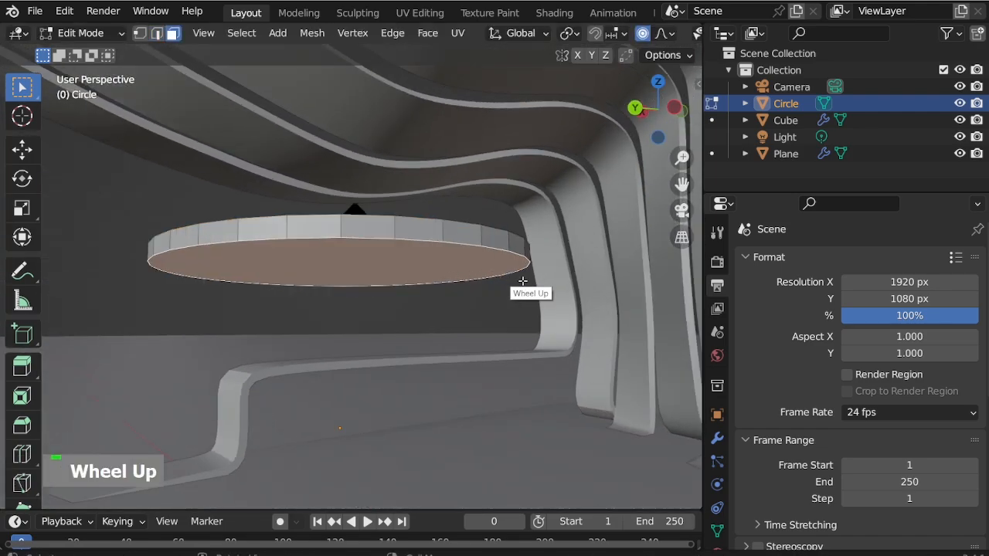
{"action": "scroll", "coordinate": [556, 297], "scroll_direction": "down", "scroll_amount": 2}
{"action": "key", "text": "i"}
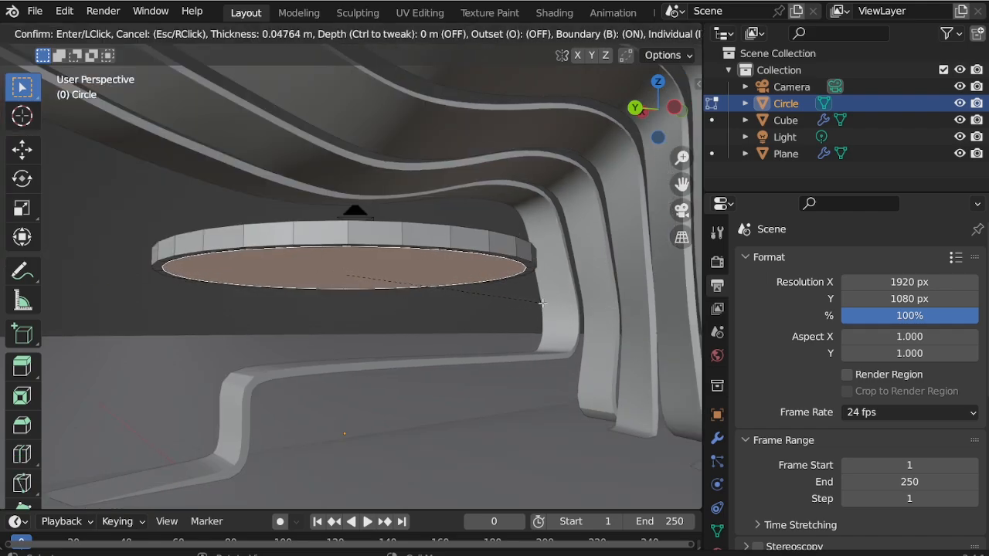
{"action": "key", "text": "i"}
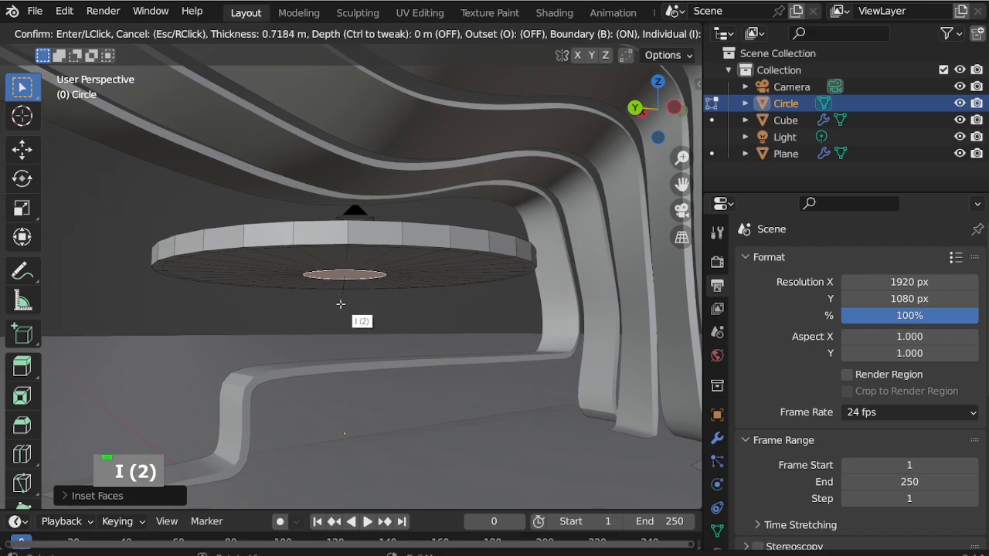
{"action": "left_click", "coordinate": [344, 292]}
Step: Extrude the small underside face down about 0.5 m as the table leg and lower its end face along Z toward the platform
{"action": "key", "text": "e"}
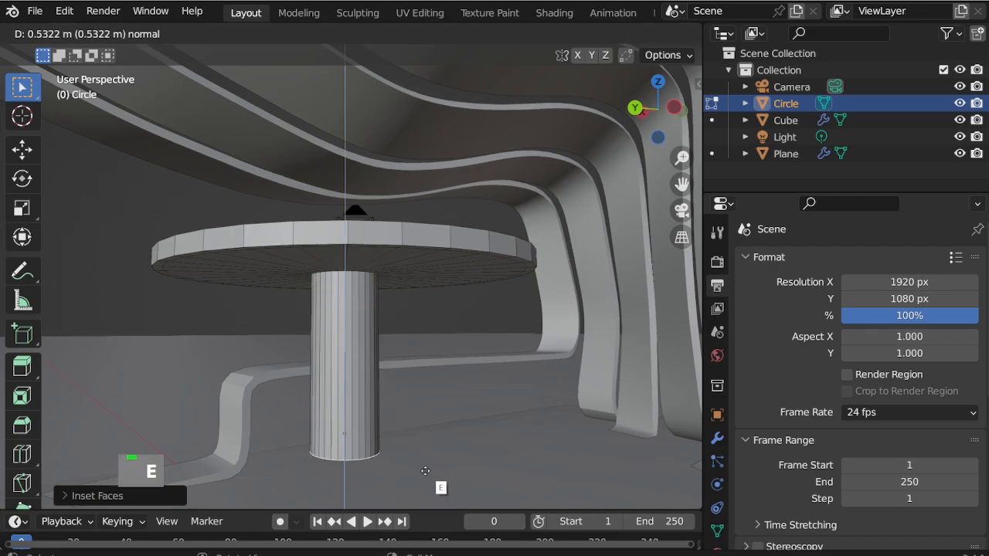
{"action": "left_click", "coordinate": [421, 450]}
{"action": "middle_click_drag", "start_coordinate": [382, 255], "coordinate": [389, 353]}
{"action": "scroll", "coordinate": [393, 375], "scroll_direction": "up", "scroll_amount": 2}
{"action": "key", "text": "g"}
{"action": "key", "text": "z"}
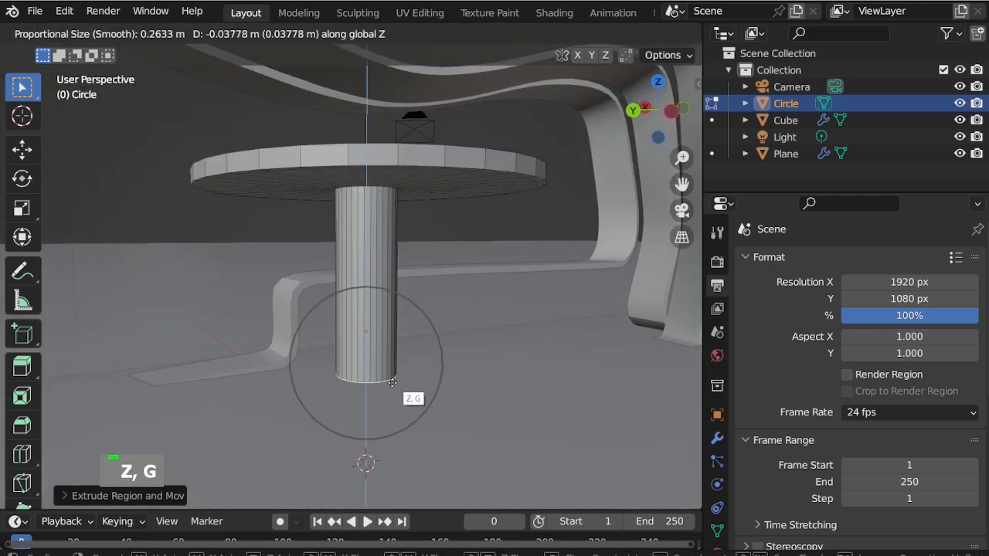
{"action": "left_click", "coordinate": [393, 403]}
Step: Extrude the leg's end face outward at about 2.06 scale and extrude it down about 0.03 m to form a round base
{"action": "scroll", "coordinate": [386, 397], "scroll_direction": "up", "scroll_amount": 2}
{"action": "middle_click_drag", "start_coordinate": [386, 398], "coordinate": [394, 427]}
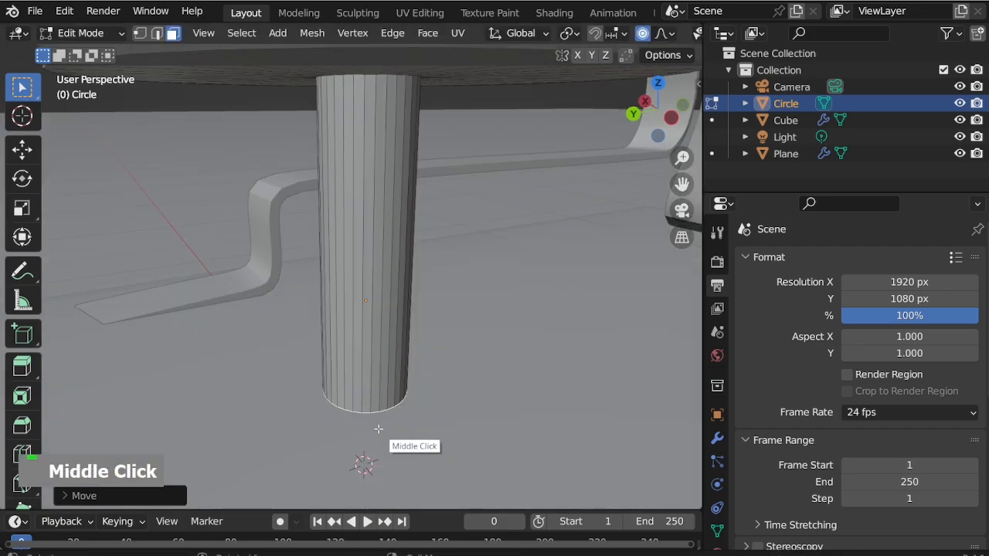
{"action": "key", "text": "e"}
{"action": "key", "text": "s"}
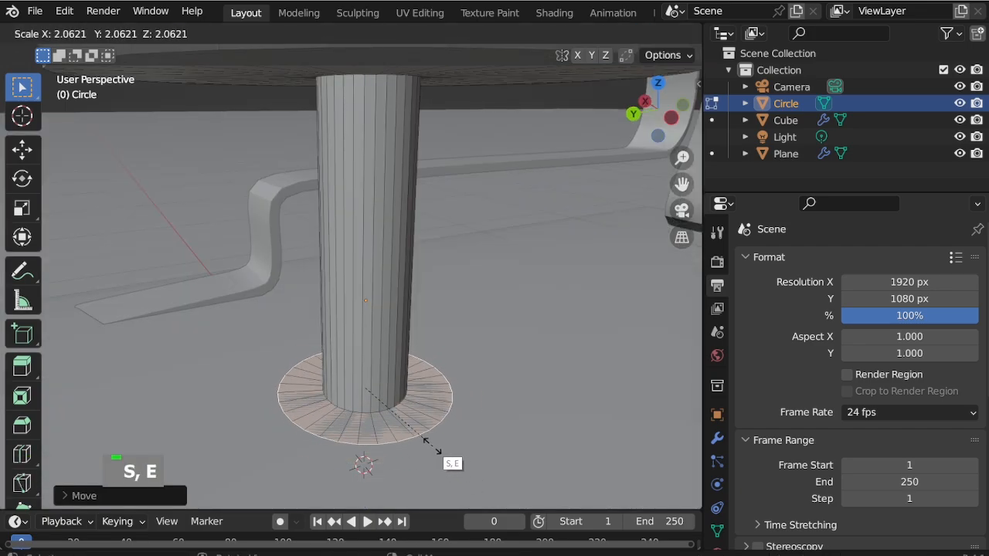
{"action": "left_click", "coordinate": [426, 442]}
{"action": "key", "text": "e"}
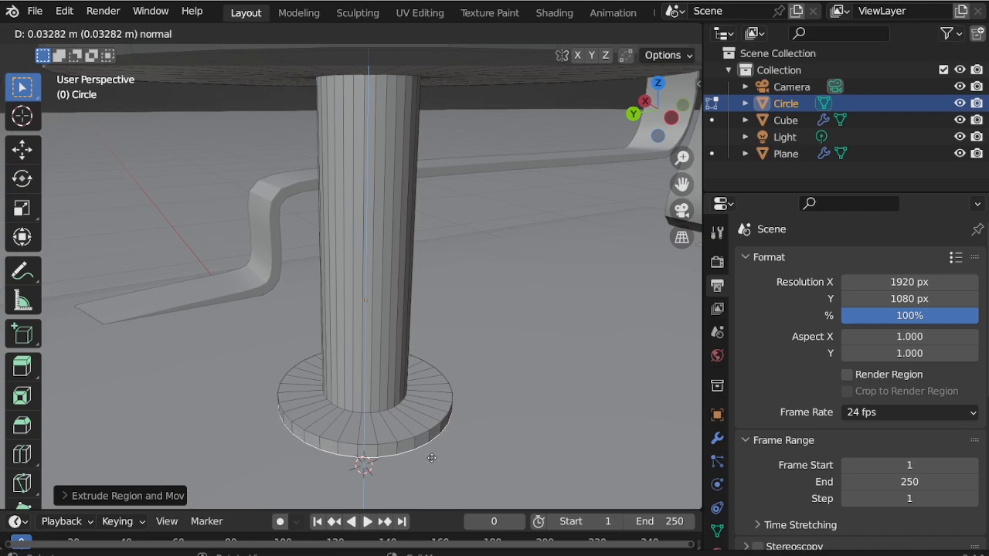
{"action": "left_click", "coordinate": [432, 457]}
Step: Add two loop cuts around the leg and scale them apart along Z toward its top and bottom ends
{"action": "key", "text": "ctrl+r"}
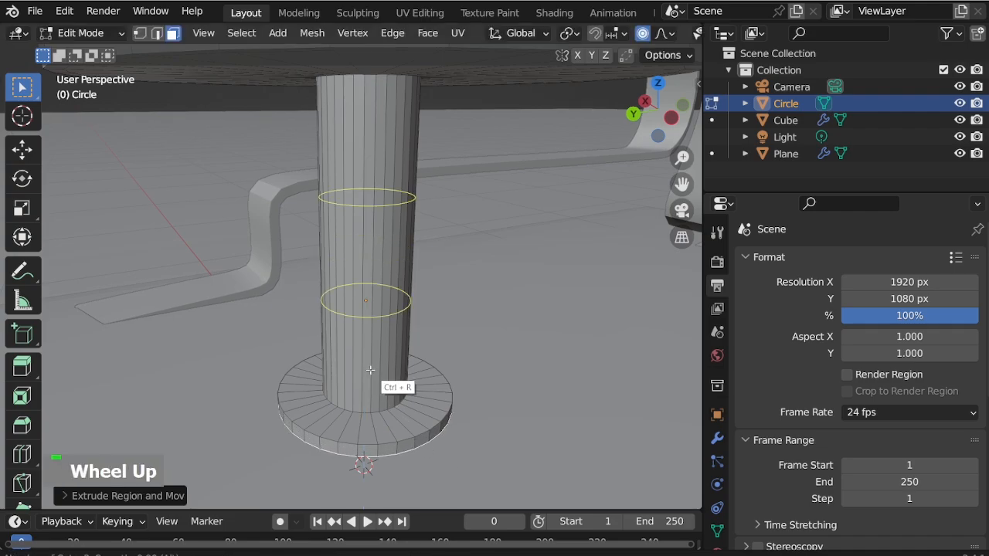
{"action": "left_click", "coordinate": [370, 371]}
{"action": "right_click", "coordinate": [370, 370]}
{"action": "scroll", "coordinate": [415, 340], "scroll_direction": "down", "scroll_amount": 3}
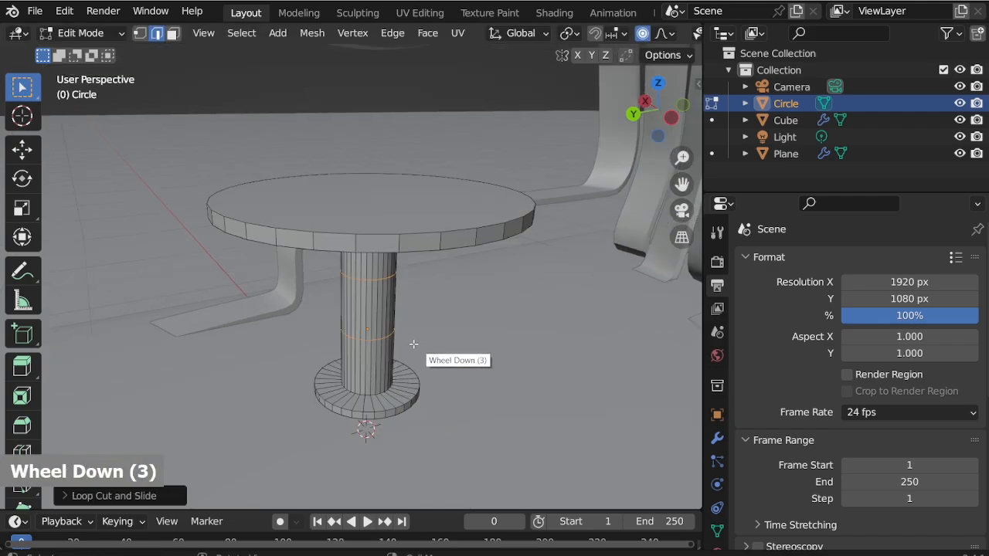
{"action": "scroll", "coordinate": [413, 344], "scroll_direction": "up", "scroll_amount": 2}
{"action": "key", "text": "s"}
{"action": "key", "text": "z"}
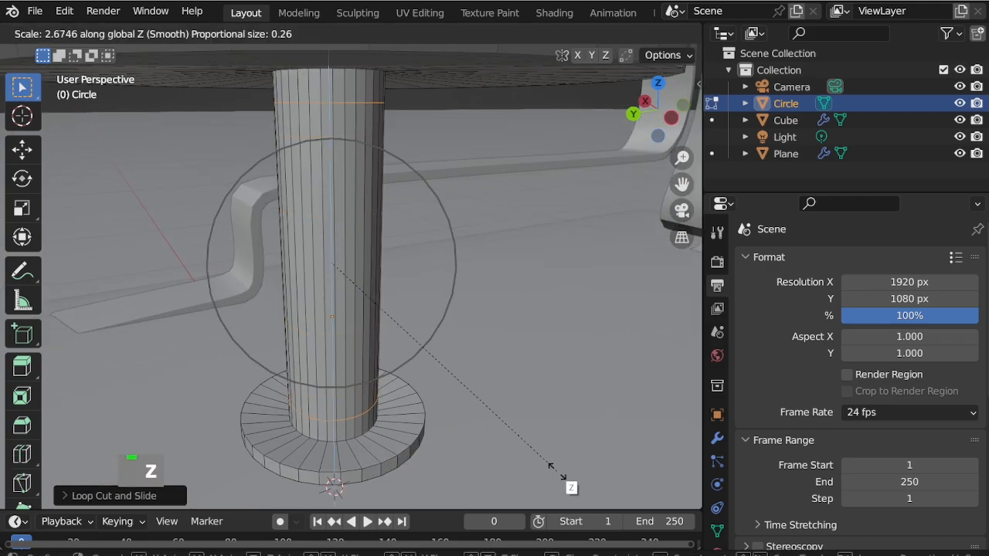
{"action": "left_click", "coordinate": [587, 499]}
{"action": "scroll", "coordinate": [386, 452], "scroll_direction": "down", "scroll_amount": 1}
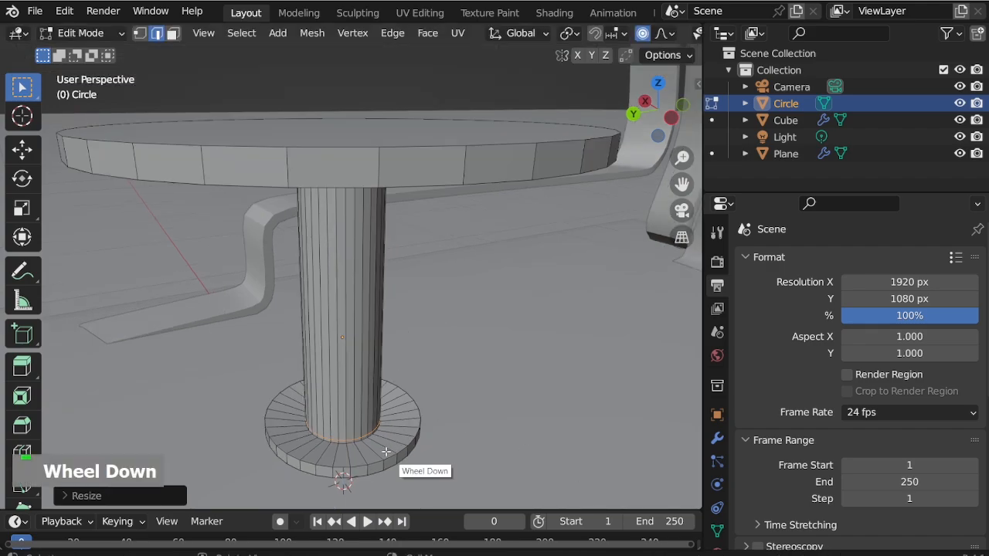
Step: Lower the base's upper outer edge loop along Z with proportional editing off, so that the rim becomes thinner
{"action": "scroll", "coordinate": [363, 444], "scroll_direction": "up", "scroll_amount": 1}
{"action": "scroll", "coordinate": [360, 417], "scroll_direction": "down", "scroll_amount": 2}
{"action": "scroll", "coordinate": [363, 458], "scroll_direction": "up", "scroll_amount": 4}
{"action": "double_click", "coordinate": [365, 446]}
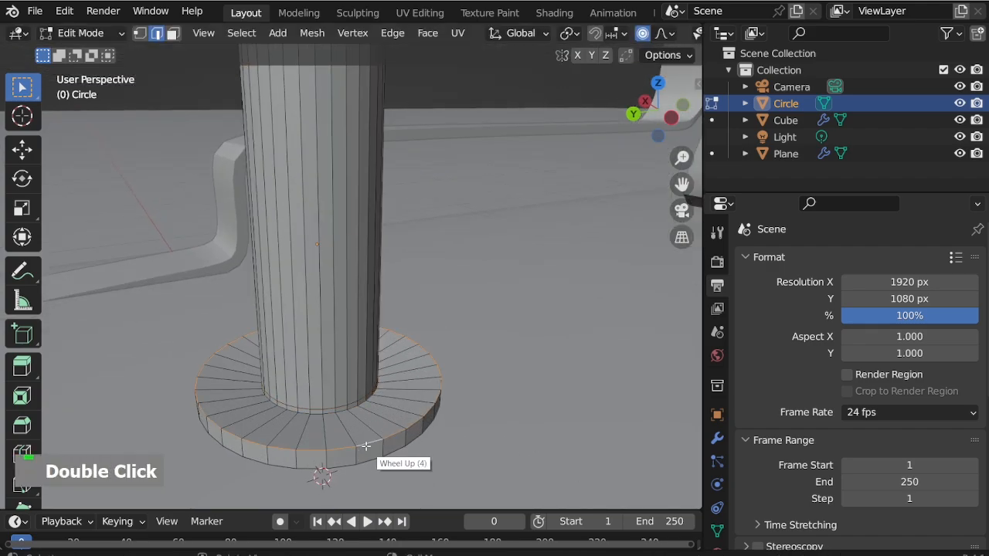
{"action": "key", "text": "g"}
{"action": "key", "text": "z"}
{"action": "key", "text": "Escape"}
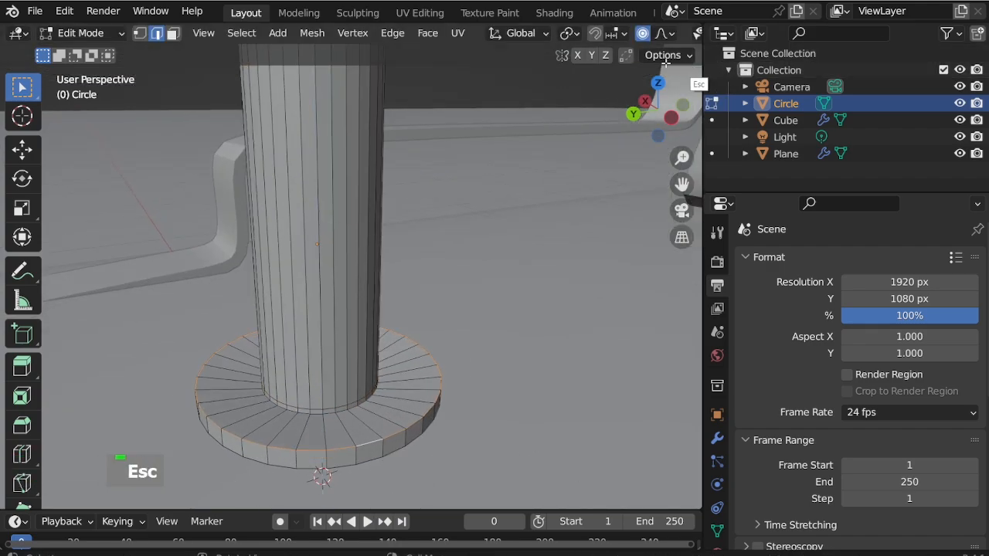
{"action": "key", "text": "g"}
{"action": "key", "text": "z"}
{"action": "left_click", "coordinate": [419, 375]}
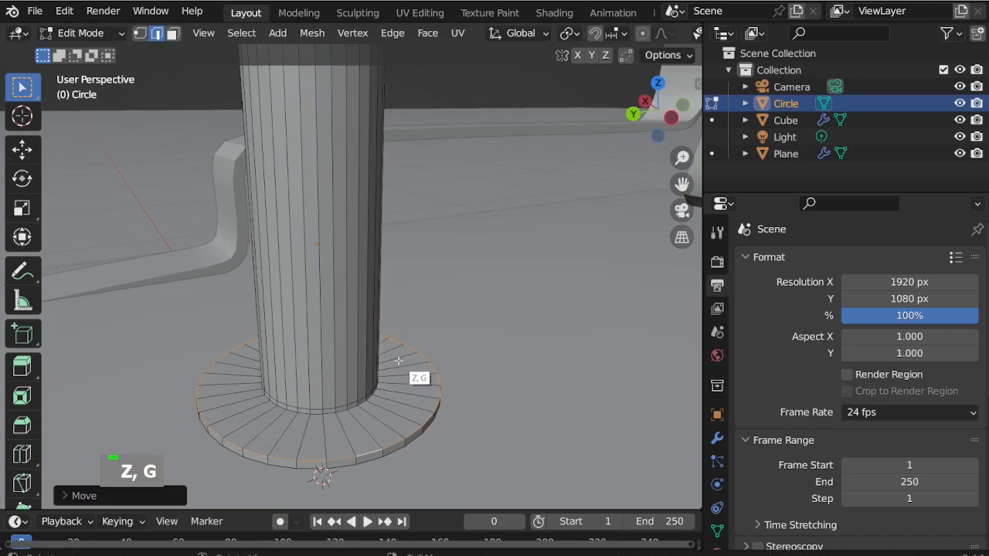
Step: Inset the tabletop's upper face by a narrow border along its rim
{"action": "scroll", "coordinate": [335, 414], "scroll_direction": "down", "scroll_amount": 5}
{"action": "middle_click_drag", "start_coordinate": [335, 414], "coordinate": [343, 328]}
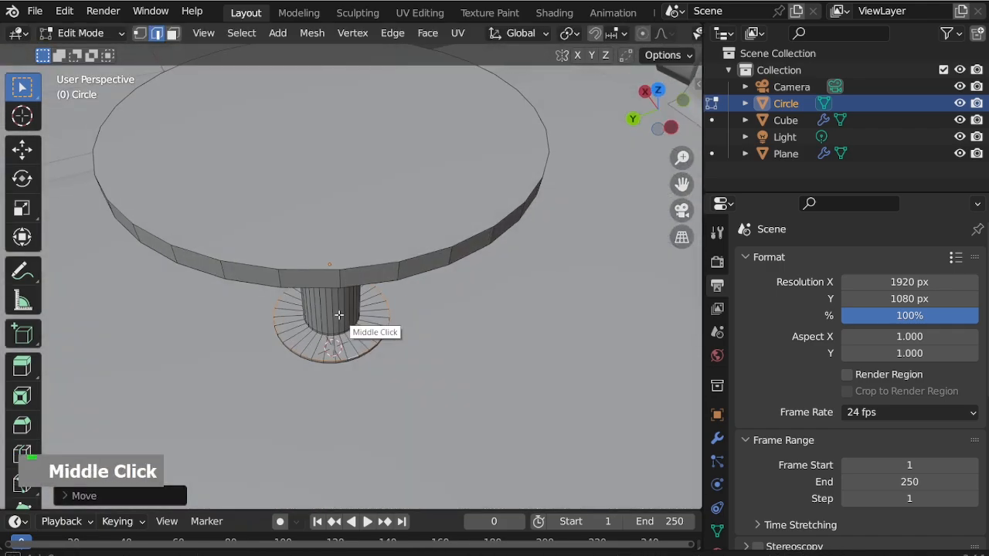
{"action": "scroll", "coordinate": [355, 246], "scroll_direction": "down", "scroll_amount": 1}
{"action": "scroll", "coordinate": [355, 246], "scroll_direction": "up", "scroll_amount": 2}
{"action": "key", "text": "3"}
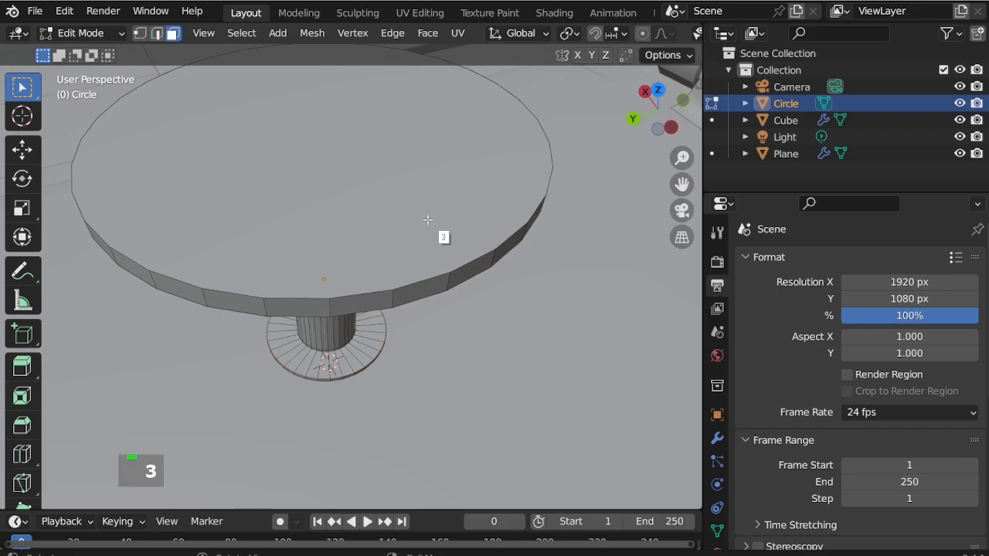
{"action": "left_click", "coordinate": [432, 226]}
{"action": "key", "text": "i"}
{"action": "left_click", "coordinate": [592, 265]}
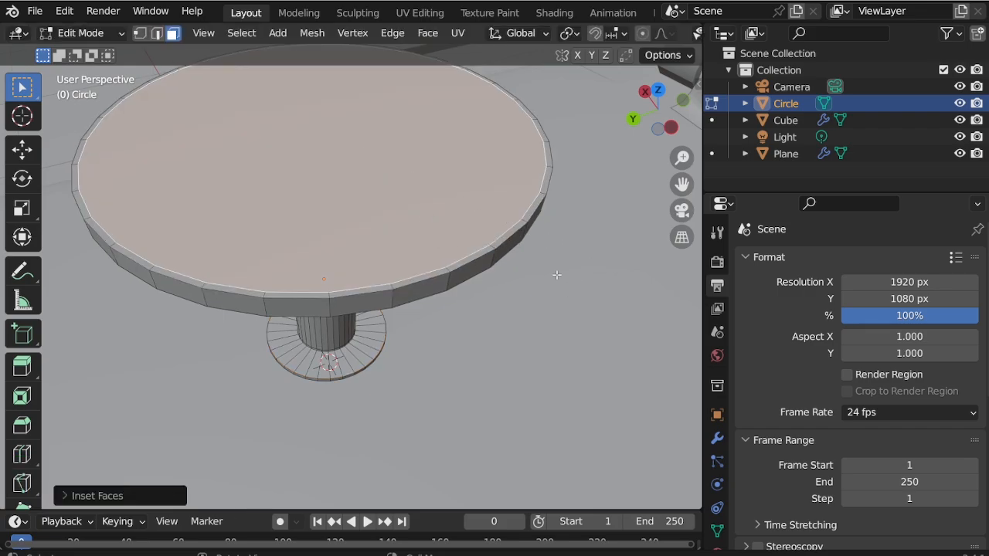
Step: Add two loop cuts around the tabletop's side and scale them apart along Z by about 2.15 toward its edges
{"action": "middle_click_drag", "start_coordinate": [395, 276], "coordinate": [371, 231]}
{"action": "scroll", "coordinate": [324, 310], "scroll_direction": "up", "scroll_amount": 2}
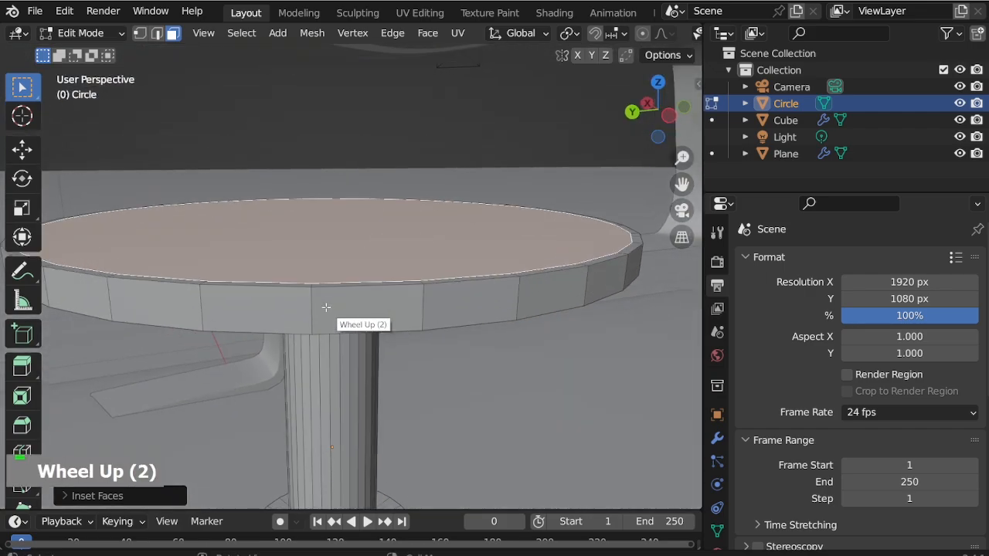
{"action": "key", "text": "ctrl+r"}
{"action": "scroll", "coordinate": [320, 308], "scroll_direction": "up", "scroll_amount": 1}
{"action": "left_click", "coordinate": [355, 323]}
{"action": "right_click", "coordinate": [387, 327]}
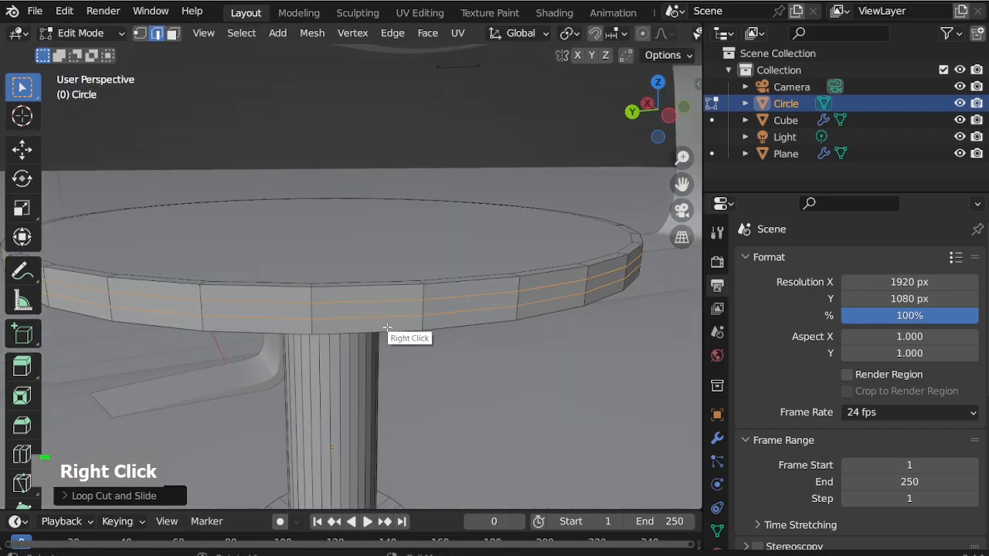
{"action": "key", "text": "s"}
{"action": "key", "text": "z"}
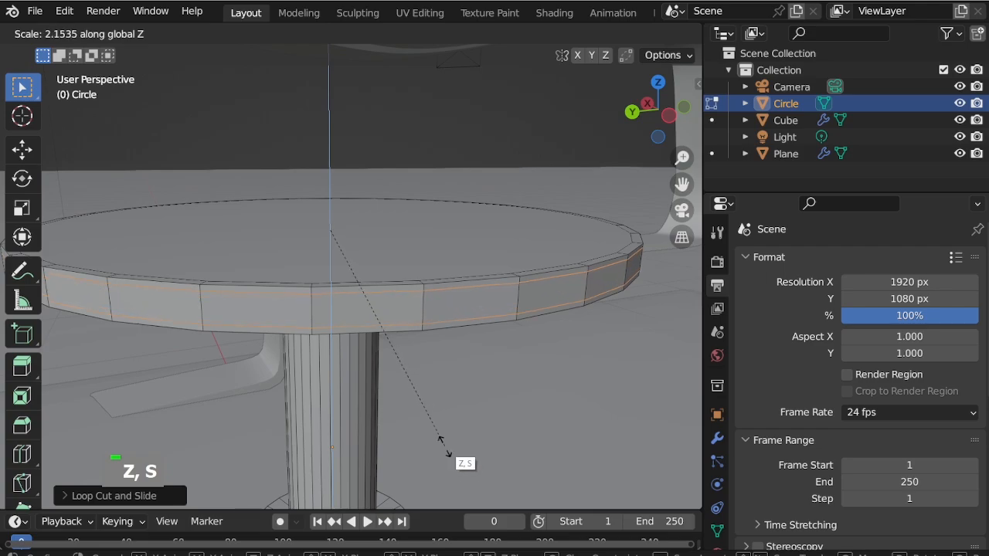
{"action": "left_click", "coordinate": [453, 474]}
Step: In object mode, give the table a level 2 subdivision surface and shade it smooth
{"action": "key", "text": "ctrl+Tab"}
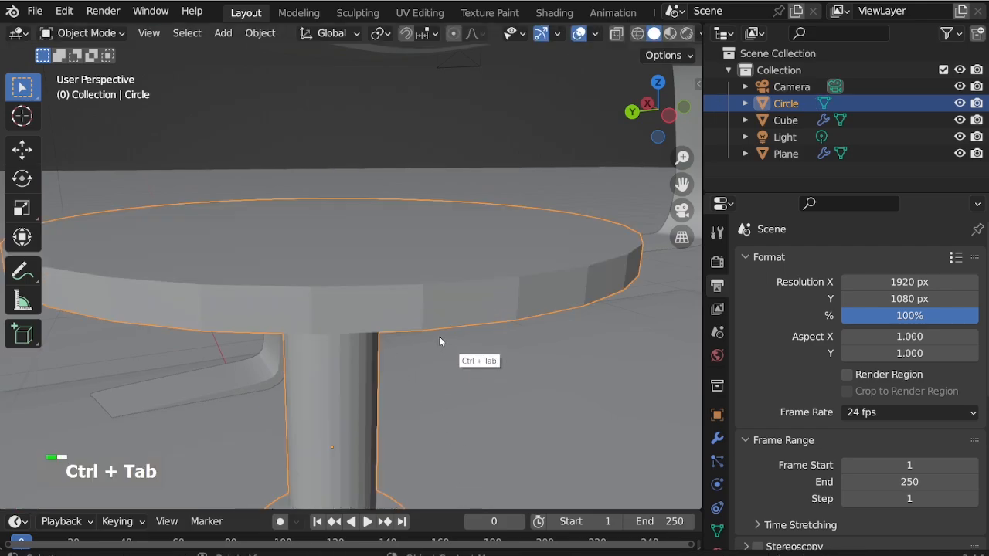
{"action": "key", "text": "ctrl+2"}
{"action": "right_click", "coordinate": [368, 264]}
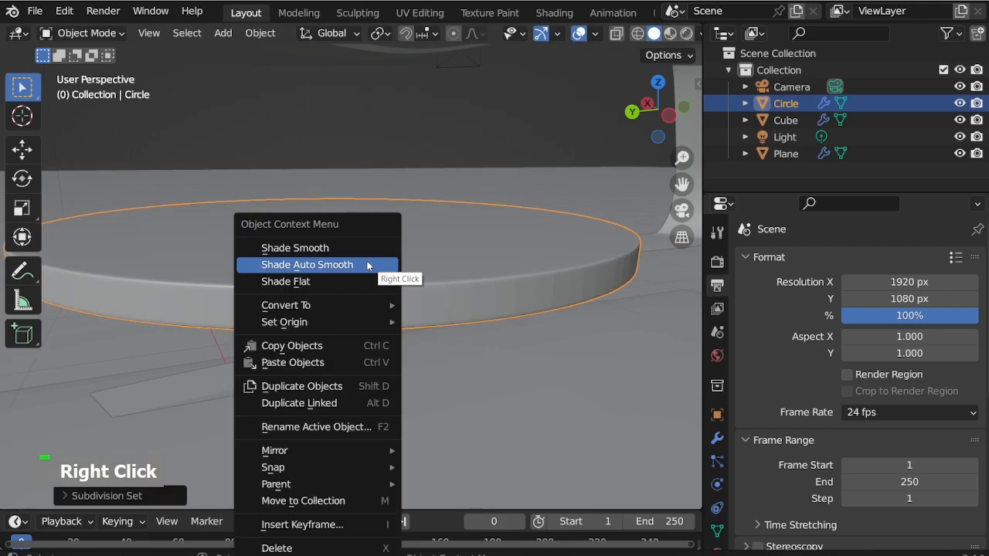
{"action": "left_click", "coordinate": [364, 248]}
{"action": "scroll", "coordinate": [370, 243], "scroll_direction": "down", "scroll_amount": 7}
{"action": "scroll", "coordinate": [360, 309], "scroll_direction": "up", "scroll_amount": 4}
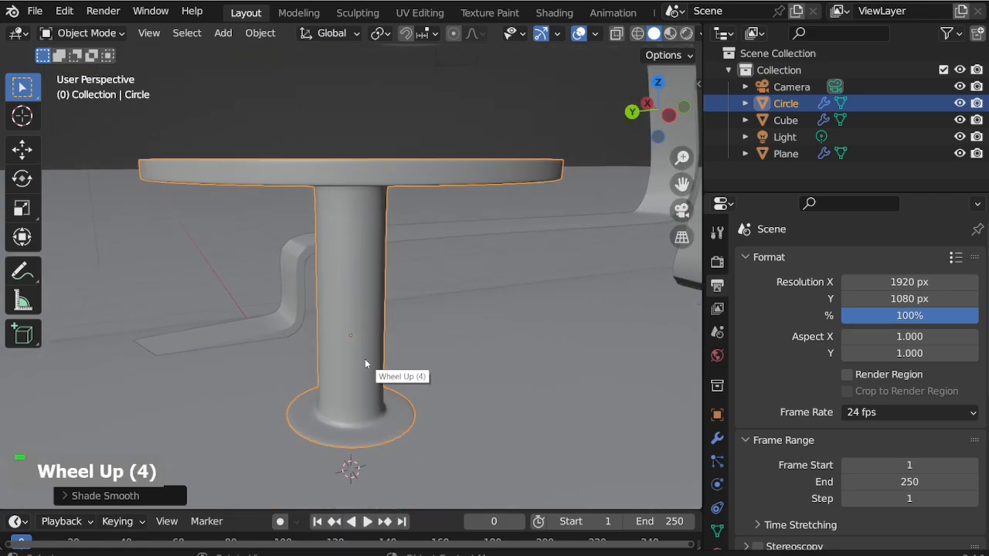
Step: Select the leg's faces in X-ray, expand the selection to both ends, and scale the leg slightly narrower with Z locked
{"action": "key", "text": "ctrl+Tab"}
{"action": "key", "text": "alt+z"}
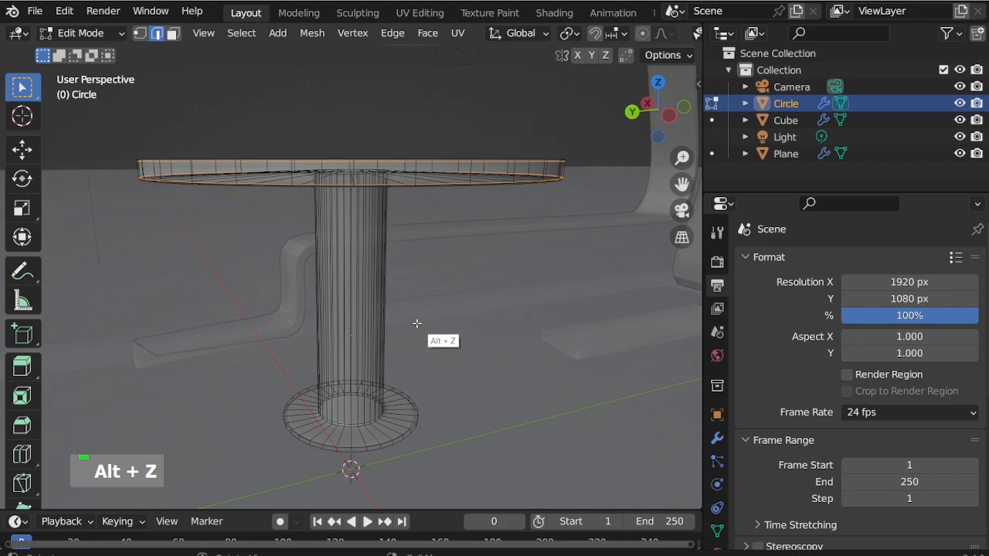
{"action": "key", "text": "3"}
{"action": "left_click", "coordinate": [305, 311], "text": "alt"}
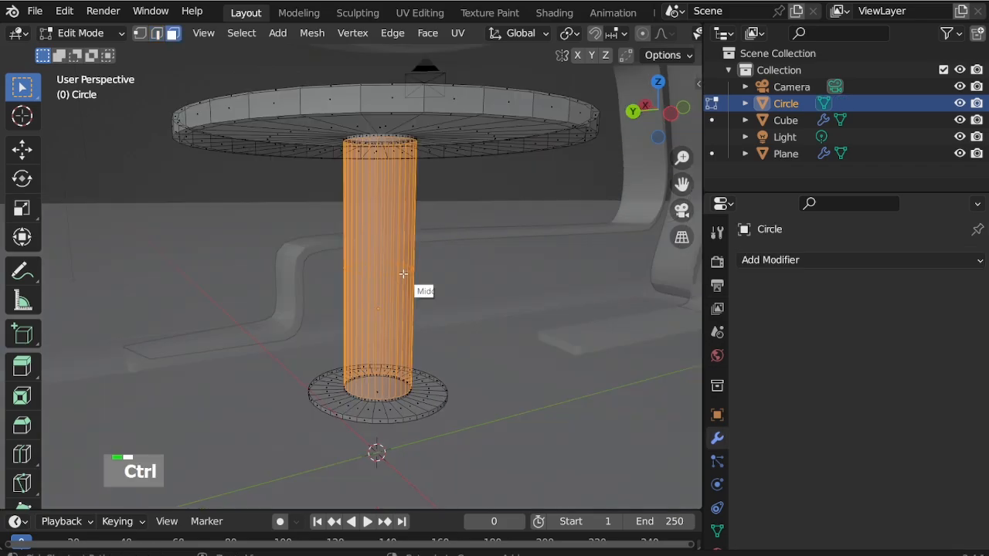
{"action": "key", "text": "ctrl+KP_Add"}
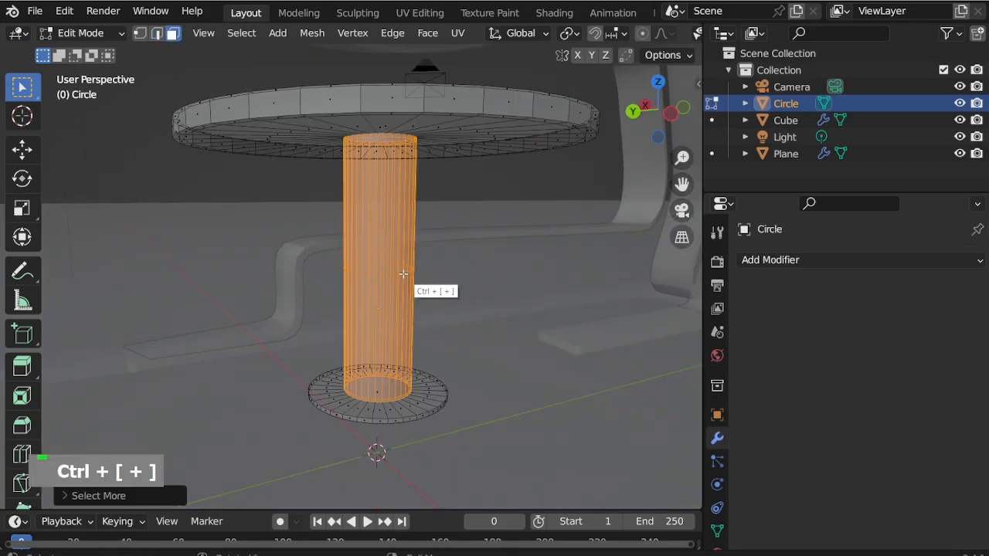
{"action": "key", "text": "alt+z"}
{"action": "scroll", "coordinate": [403, 273], "scroll_direction": "up", "scroll_amount": 2}
{"action": "middle_click_drag", "start_coordinate": [404, 271], "coordinate": [411, 323]}
{"action": "key", "text": "s"}
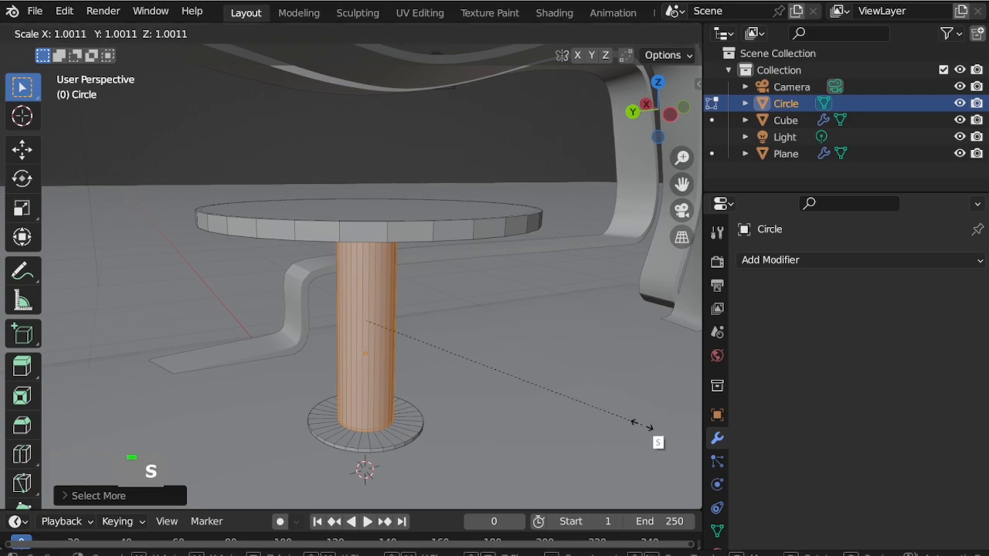
{"action": "key", "text": "shift+z"}
{"action": "left_click", "coordinate": [433, 348]}
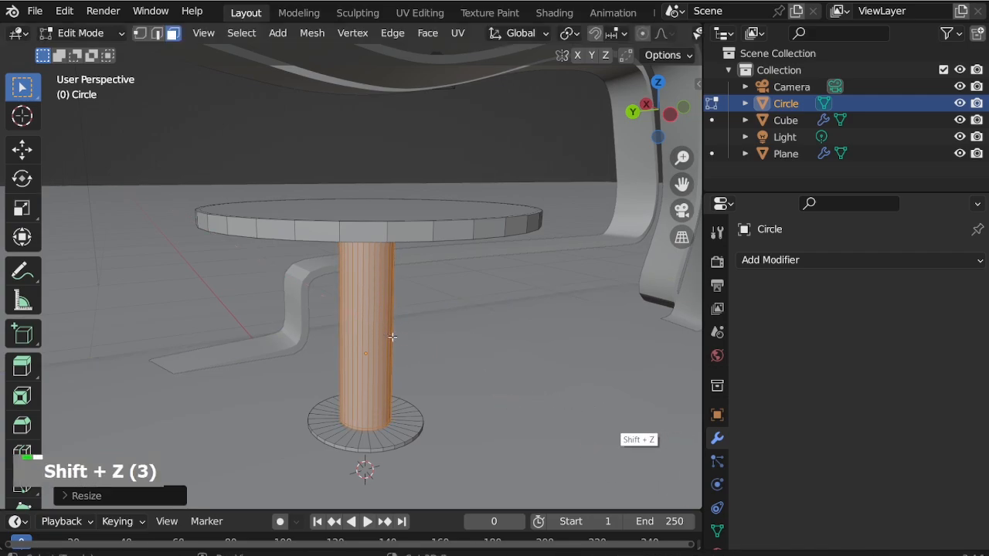
Step: Narrow the leg further to a scale of roughly 0.65 with Z locked, check it in X-ray, and return to object mode
{"action": "key", "text": "s"}
{"action": "key", "text": "shift+z"}
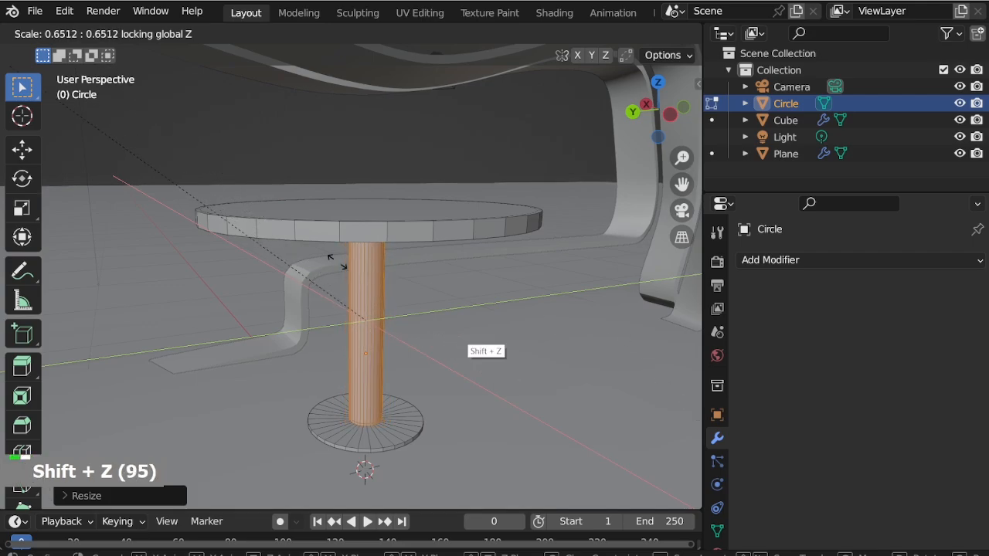
{"action": "left_click", "coordinate": [179, 157]}
{"action": "scroll", "coordinate": [320, 357], "scroll_direction": "up", "scroll_amount": 2}
{"action": "key", "text": "alt+z"}
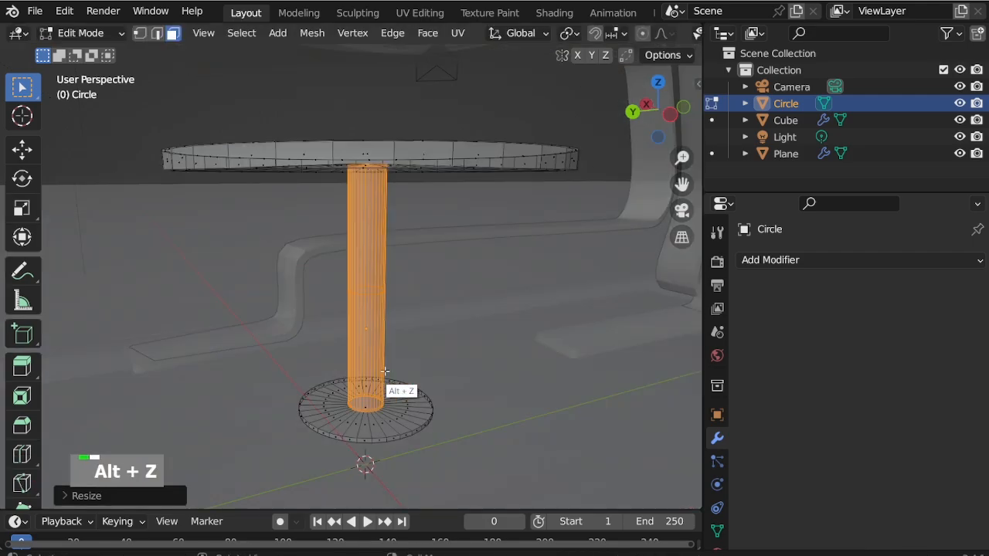
{"action": "mouse_move", "coordinate": [384, 388]}
{"action": "middle_mouse_down"}
{"action": "mouse_move", "coordinate": [391, 378]}
{"action": "mouse_move", "coordinate": [379, 395]}
{"action": "middle_mouse_up"}
{"action": "key", "text": "ctrl+Tab"}
{"action": "key", "text": "alt+z"}
{"action": "scroll", "coordinate": [390, 390], "scroll_direction": "down", "scroll_amount": 2}
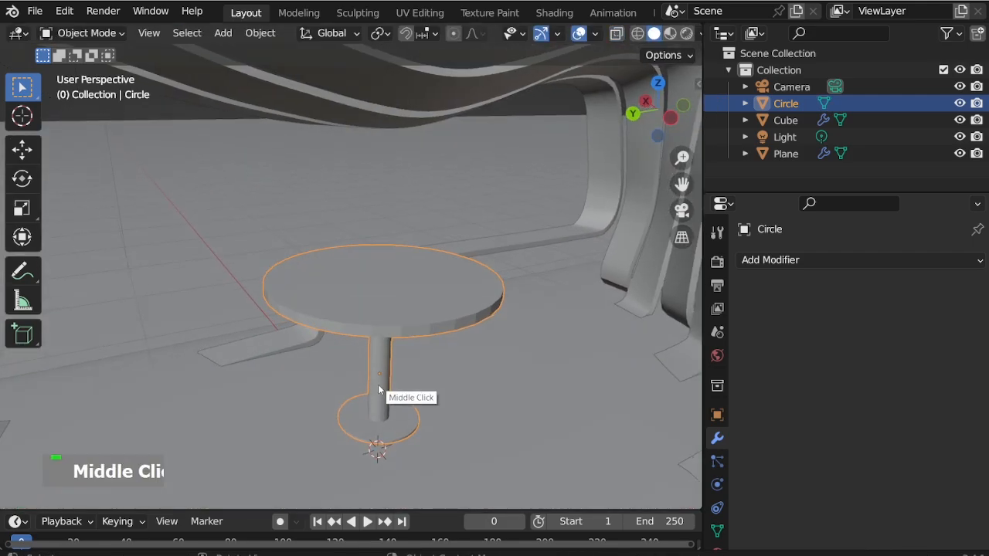
Step: Shade the round table smooth and give it a level 2 subdivision surface
{"action": "scroll", "coordinate": [398, 405], "scroll_direction": "up", "scroll_amount": 3}
{"action": "right_click", "coordinate": [378, 229]}
{"action": "left_click", "coordinate": [376, 232]}
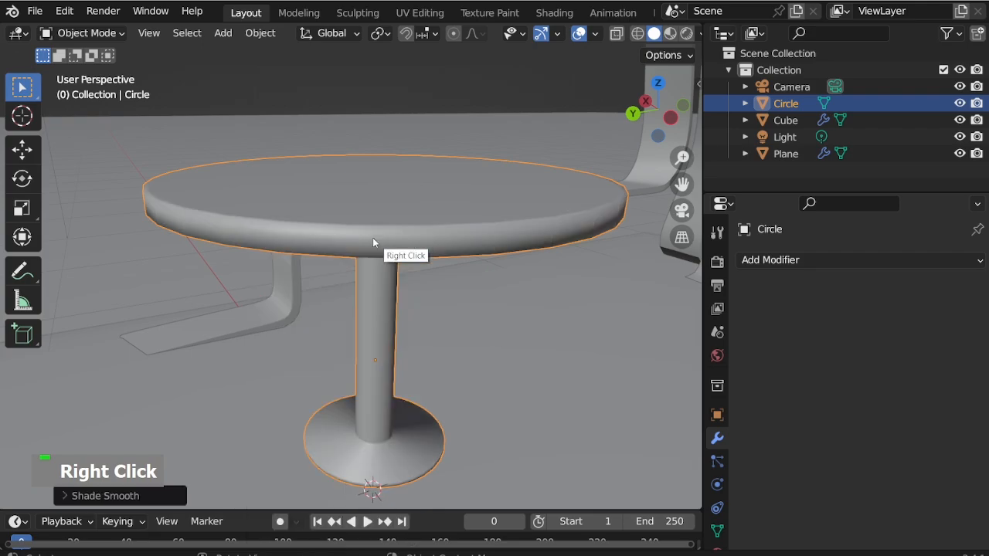
{"action": "right_click", "coordinate": [372, 237]}
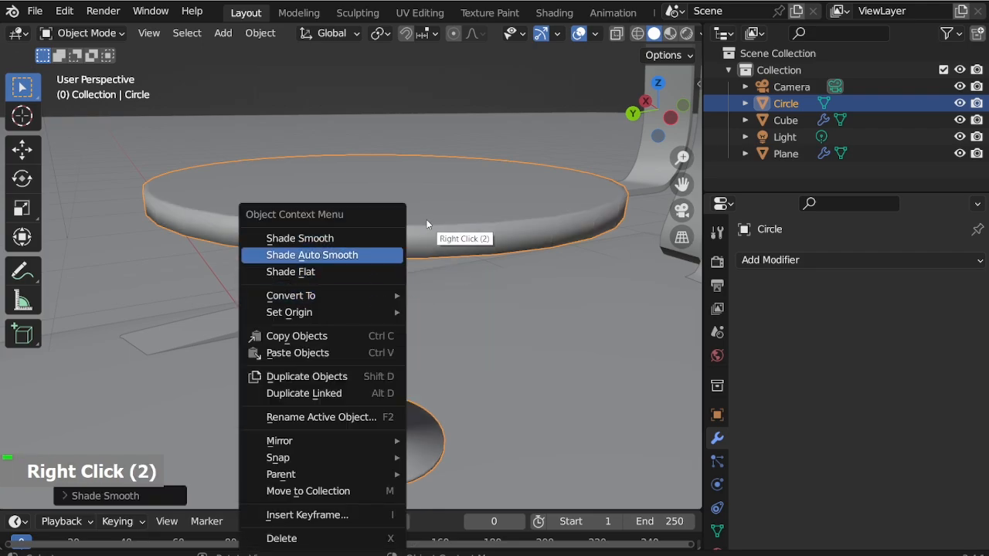
{"action": "key", "text": "ctrl+2"}
{"action": "scroll", "coordinate": [378, 278], "scroll_direction": "down", "scroll_amount": 2}
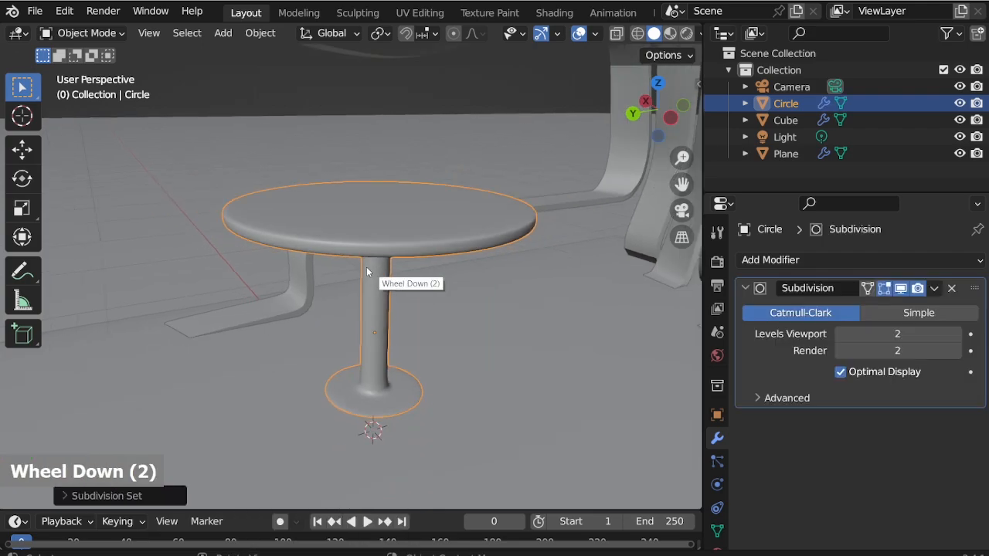
Step: In edit mode, add two loop cuts around the table base's rim, one slid to its lower edge and one to its upper edge
{"action": "middle_click_drag", "start_coordinate": [378, 278], "coordinate": [400, 371]}
{"action": "scroll", "coordinate": [399, 373], "scroll_direction": "up", "scroll_amount": 4}
{"action": "key", "text": "ctrl+Tab"}
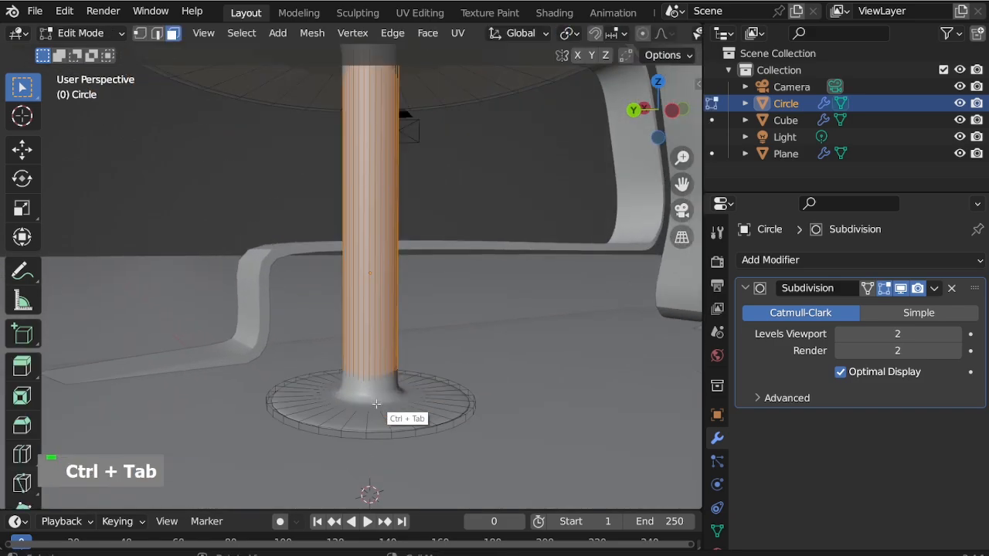
{"action": "scroll", "coordinate": [389, 413], "scroll_direction": "up", "scroll_amount": 5}
{"action": "key", "text": "ctrl+r"}
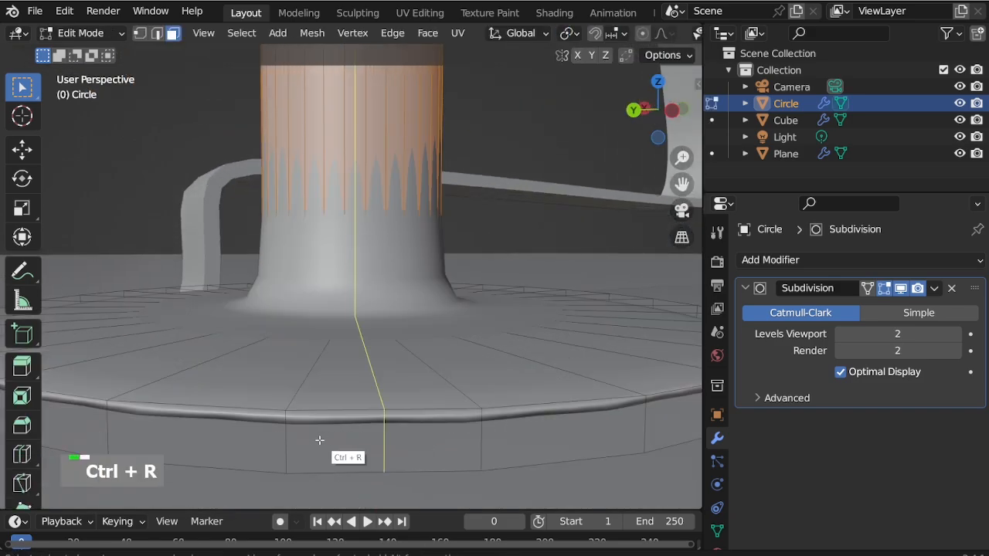
{"action": "left_click", "coordinate": [302, 437]}
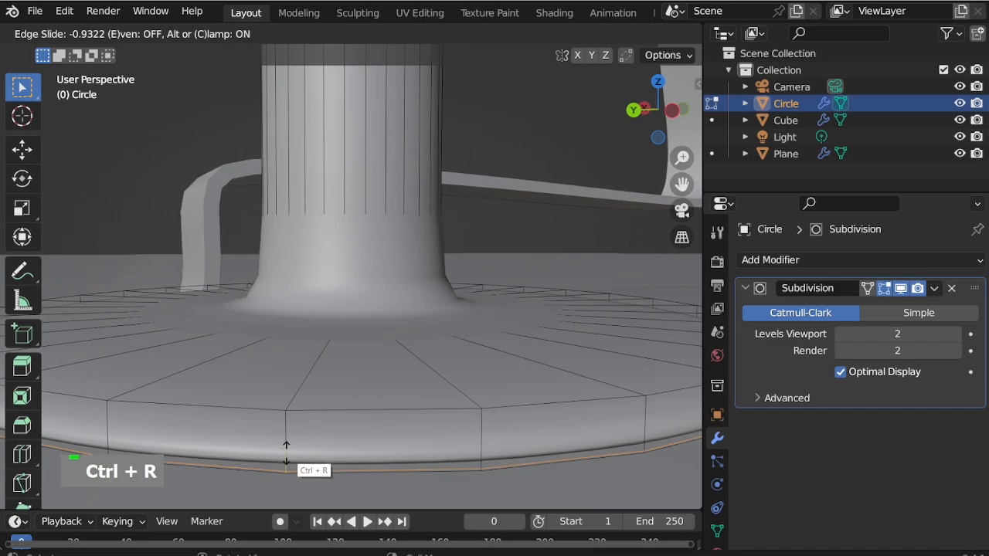
{"action": "left_click", "coordinate": [286, 455]}
{"action": "key", "text": "ctrl+r"}
{"action": "left_click", "coordinate": [303, 408]}
{"action": "left_click", "coordinate": [302, 439]}
{"action": "scroll", "coordinate": [301, 440], "scroll_direction": "down", "scroll_amount": 3}
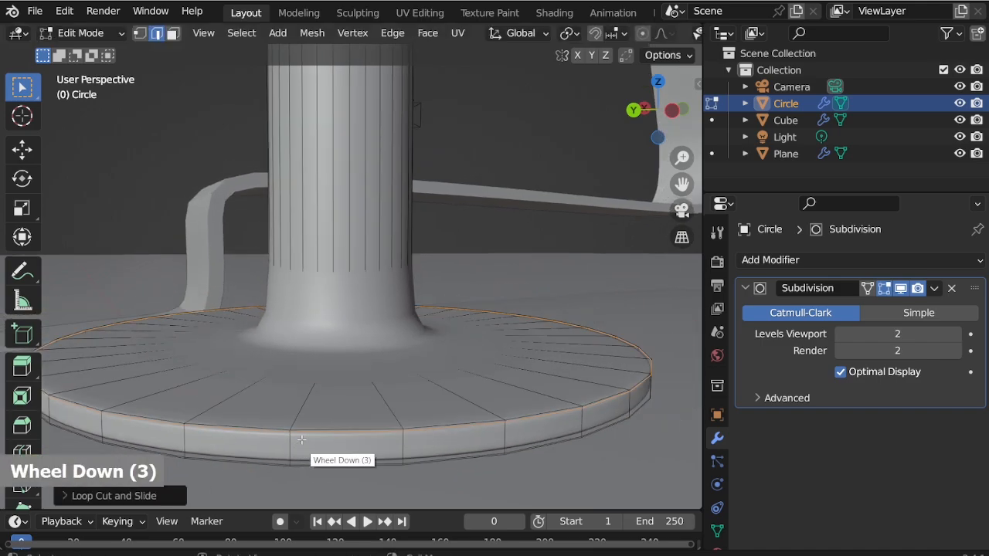
Step: Add a loop cut around the table leg and slide it down to the junction with the base
{"action": "scroll", "coordinate": [341, 387], "scroll_direction": "down", "scroll_amount": 6}
{"action": "middle_click_drag", "start_coordinate": [363, 417], "coordinate": [369, 399]}
{"action": "scroll", "coordinate": [369, 397], "scroll_direction": "up", "scroll_amount": 3}
{"action": "key", "text": "ctrl+r"}
{"action": "left_click", "coordinate": [351, 380]}
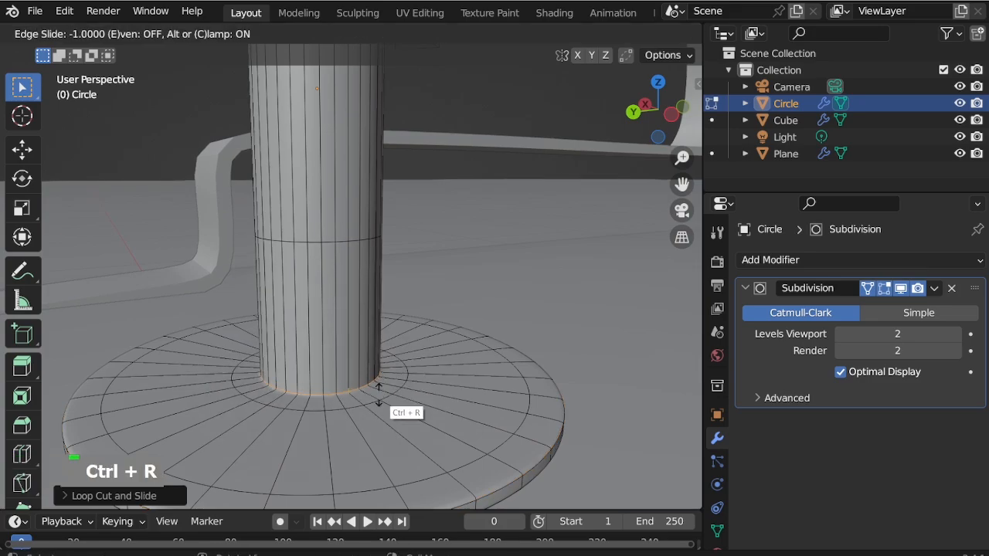
{"action": "left_click", "coordinate": [347, 448]}
Step: Add a loop cut near the leg's upper end, slide it up against the tabletop's underside, and return to object mode
{"action": "scroll", "coordinate": [336, 389], "scroll_direction": "down", "scroll_amount": 7}
{"action": "middle_click_drag", "start_coordinate": [336, 388], "coordinate": [342, 132]}
{"action": "key", "text": "ctrl+r"}
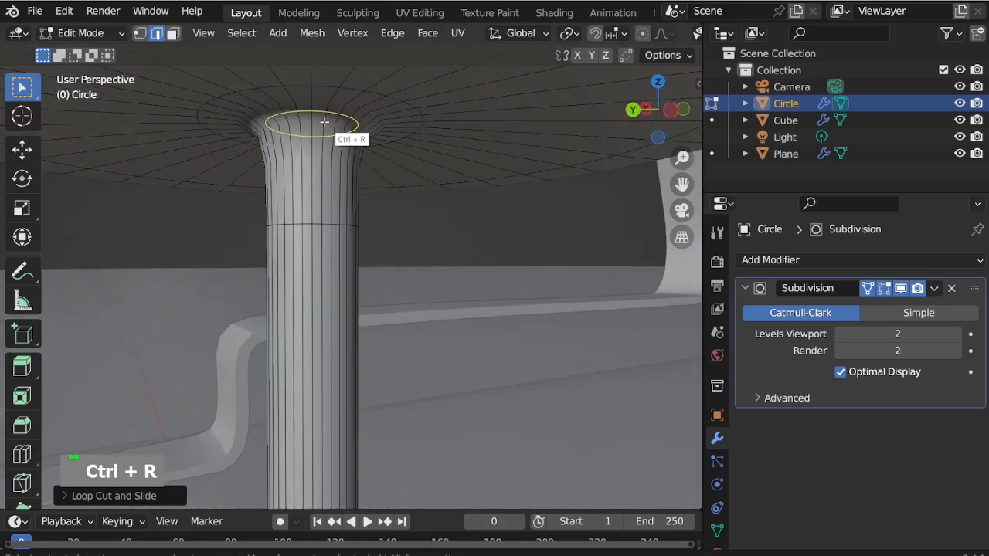
{"action": "left_click", "coordinate": [344, 132]}
{"action": "left_click", "coordinate": [357, 99]}
{"action": "scroll", "coordinate": [333, 196], "scroll_direction": "down", "scroll_amount": 4}
{"action": "scroll", "coordinate": [333, 197], "scroll_direction": "down", "scroll_amount": 1}
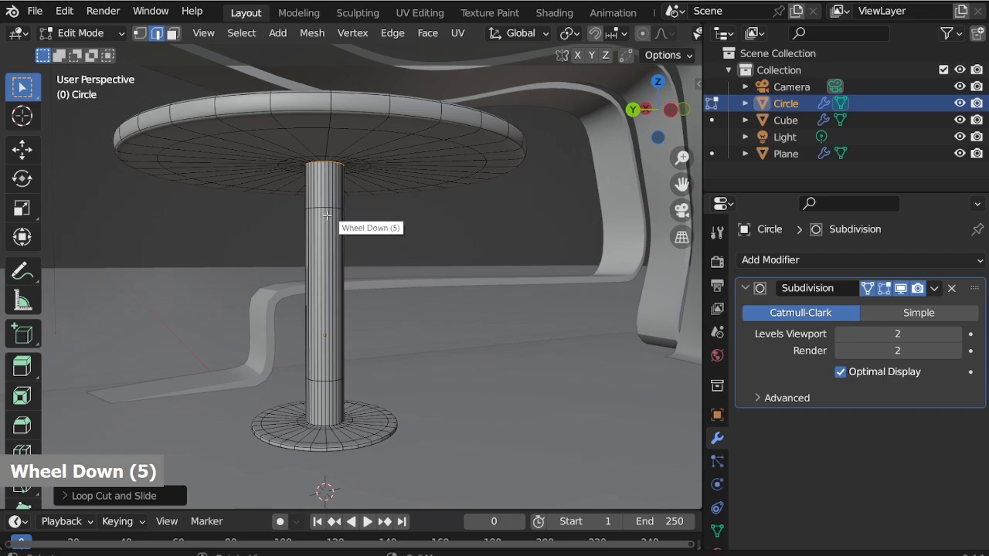
{"action": "key", "text": "ctrl+Tab"}
Step: Scale the whole table narrower to roughly 0.84 with the Z axis locked
{"action": "middle_click_drag", "start_coordinate": [328, 215], "coordinate": [610, 437]}
{"action": "scroll", "coordinate": [334, 304], "scroll_direction": "down", "scroll_amount": 2}
{"action": "scroll", "coordinate": [333, 302], "scroll_direction": "down", "scroll_amount": 6}
{"action": "scroll", "coordinate": [329, 370], "scroll_direction": "up", "scroll_amount": 5}
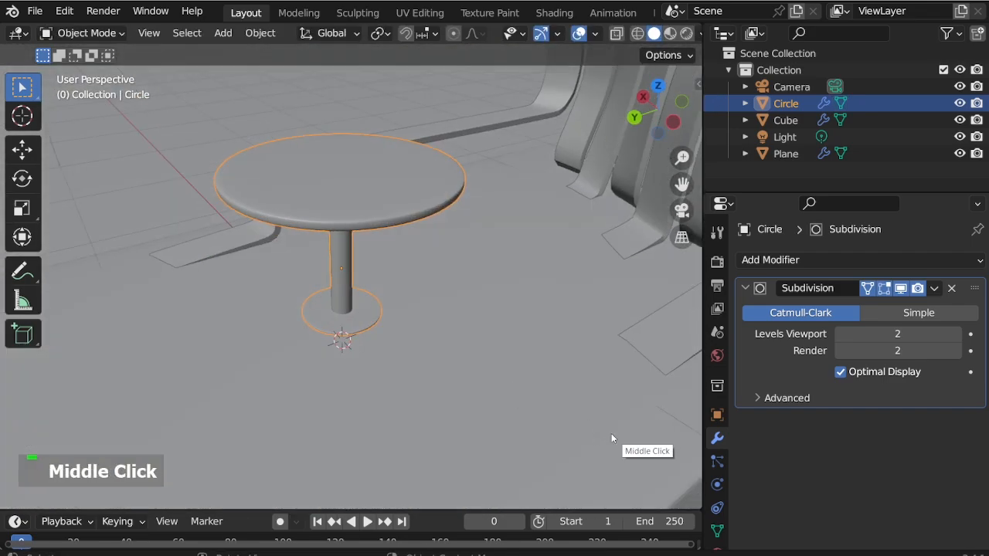
{"action": "key", "text": "s"}
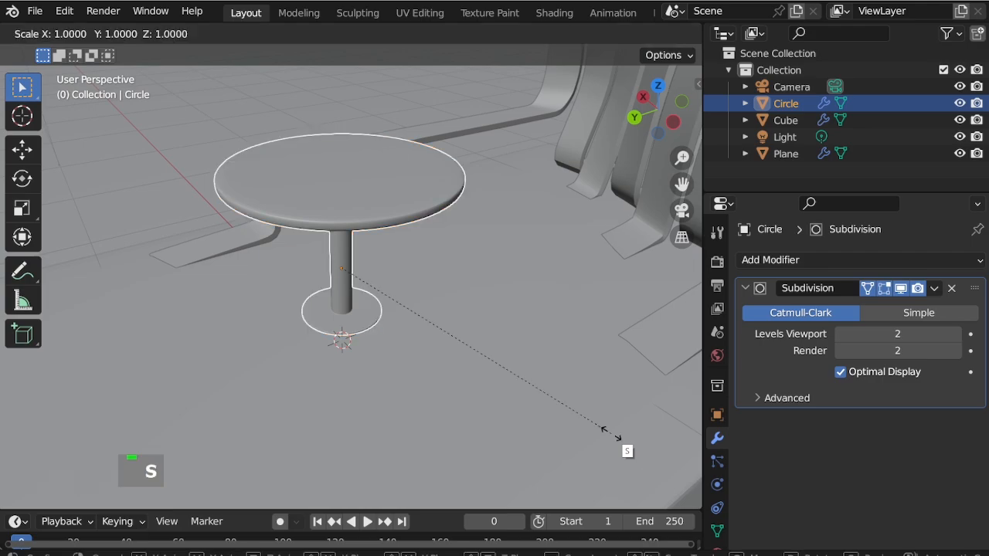
{"action": "key", "text": "shift+z"}
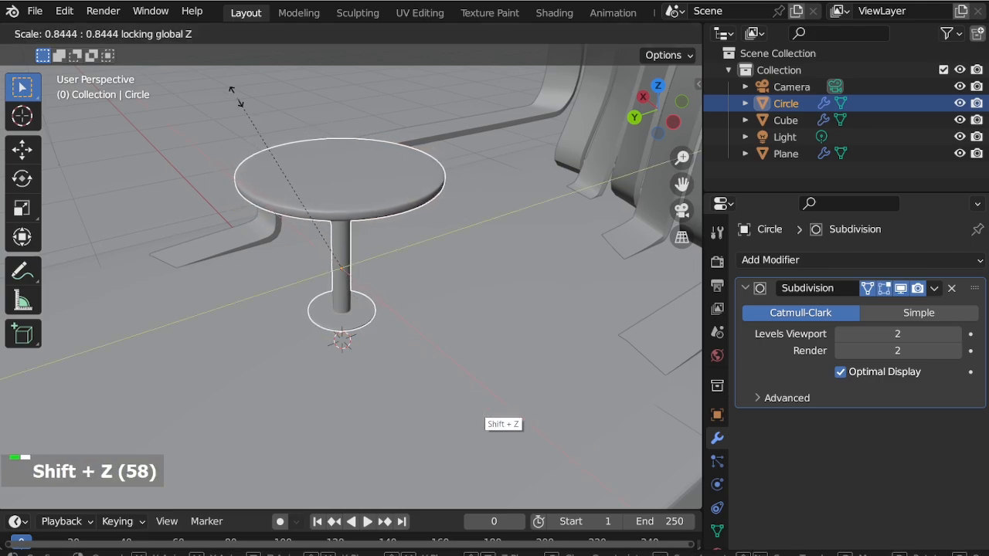
{"action": "left_click", "coordinate": [216, 64]}
Step: In the right orthographic view, lower the table about 0.2 m along Z so its base rests on the platform
{"action": "middle_click_drag", "start_coordinate": [216, 64], "coordinate": [338, 246]}
{"action": "key", "text": "KP_3"}
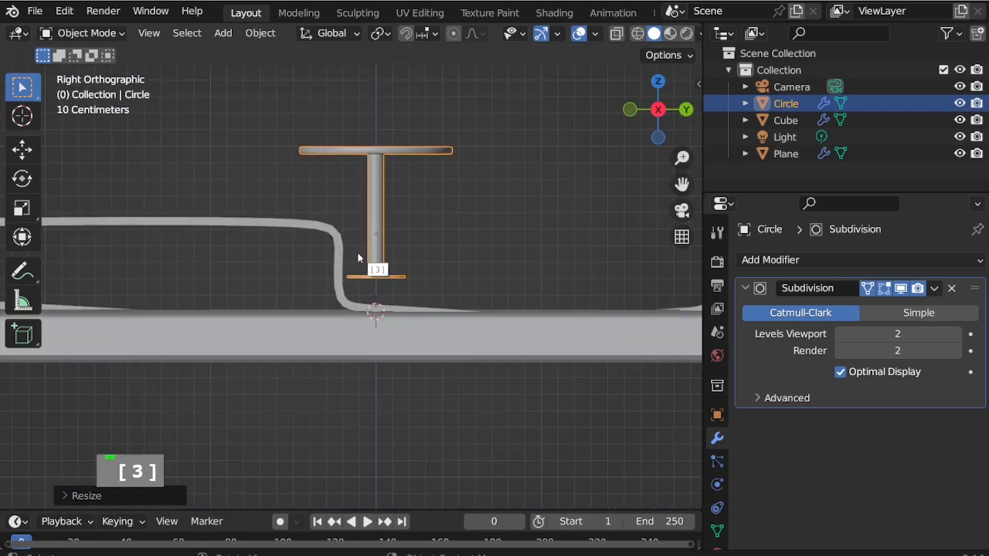
{"action": "scroll", "coordinate": [358, 258], "scroll_direction": "up", "scroll_amount": 4}
{"action": "key", "text": "g"}
{"action": "key", "text": "z"}
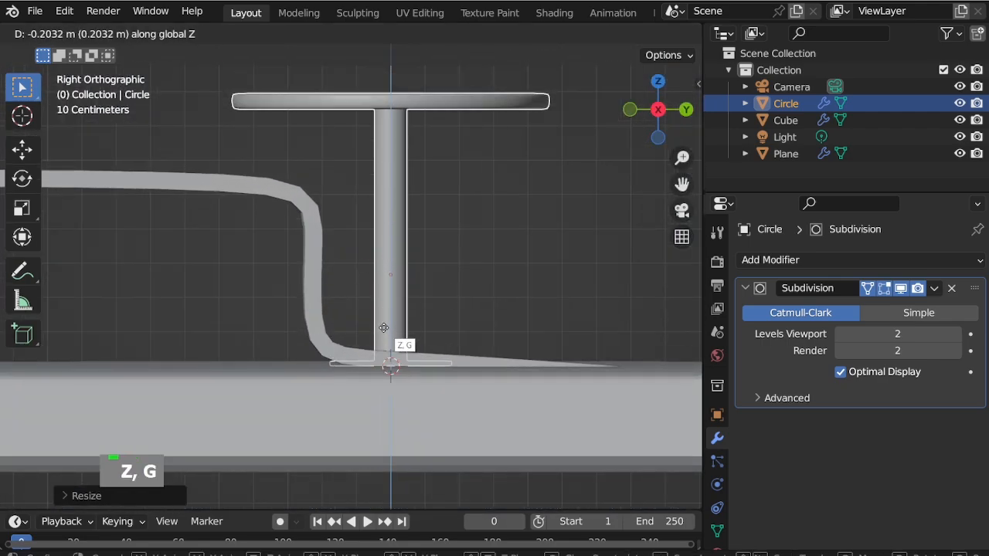
{"action": "left_click", "coordinate": [383, 328]}
{"action": "scroll", "coordinate": [456, 302], "scroll_direction": "down", "scroll_amount": 3}
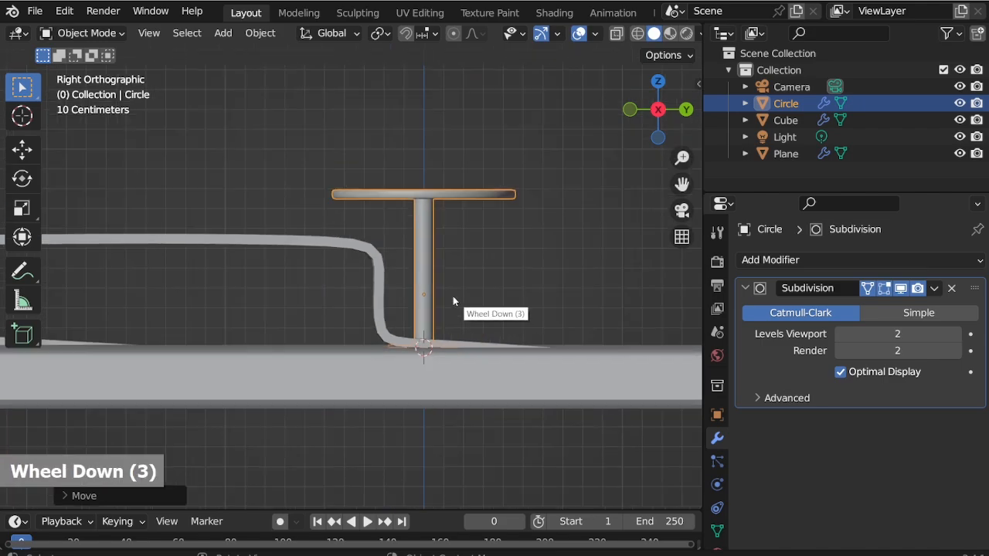
Step: Move the table along Y toward the bench's curved end, and shift it along X toward the long seat
{"action": "key", "text": "g"}
{"action": "key", "text": "y"}
{"action": "left_click", "coordinate": [175, 307]}
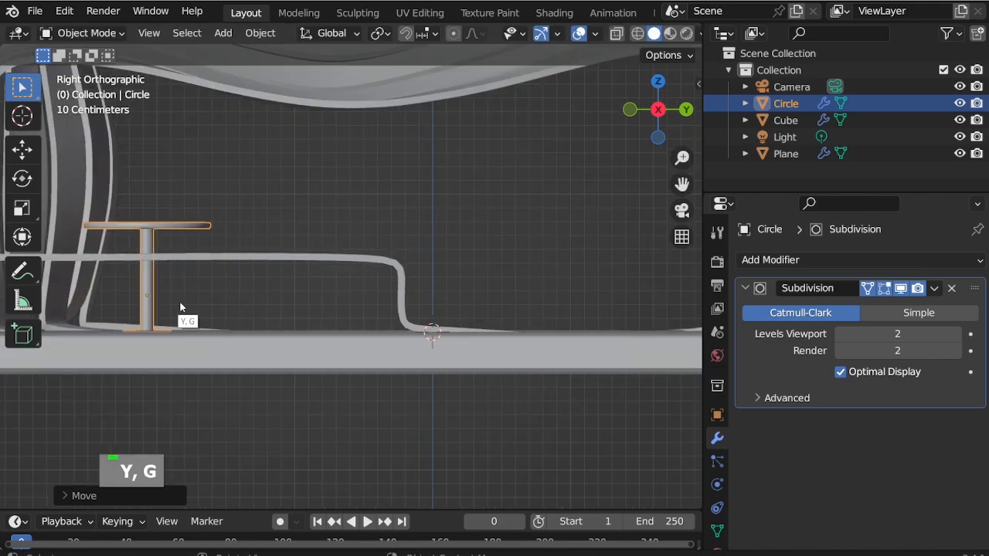
{"action": "middle_click_drag", "start_coordinate": [181, 312], "coordinate": [330, 349]}
{"action": "scroll", "coordinate": [248, 265], "scroll_direction": "up", "scroll_amount": 2}
{"action": "key", "text": "g"}
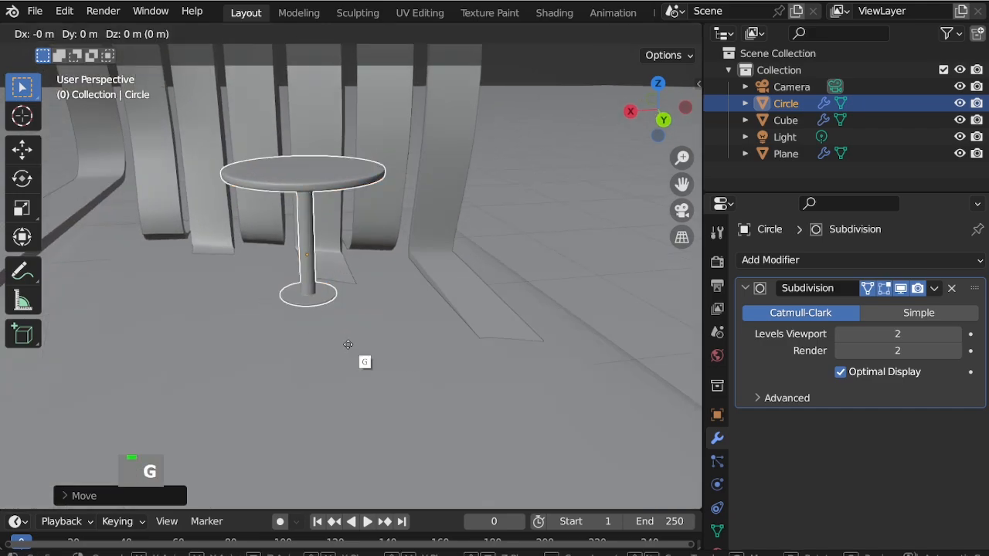
{"action": "key", "text": "x"}
{"action": "left_click", "coordinate": [195, 373]}
Step: Fine-tune the table's X position so it stands beside the bench's long seat
{"action": "middle_click_drag", "start_coordinate": [194, 373], "coordinate": [228, 275]}
{"action": "scroll", "coordinate": [349, 313], "scroll_direction": "down", "scroll_amount": 2}
{"action": "scroll", "coordinate": [229, 275], "scroll_direction": "up", "scroll_amount": 3}
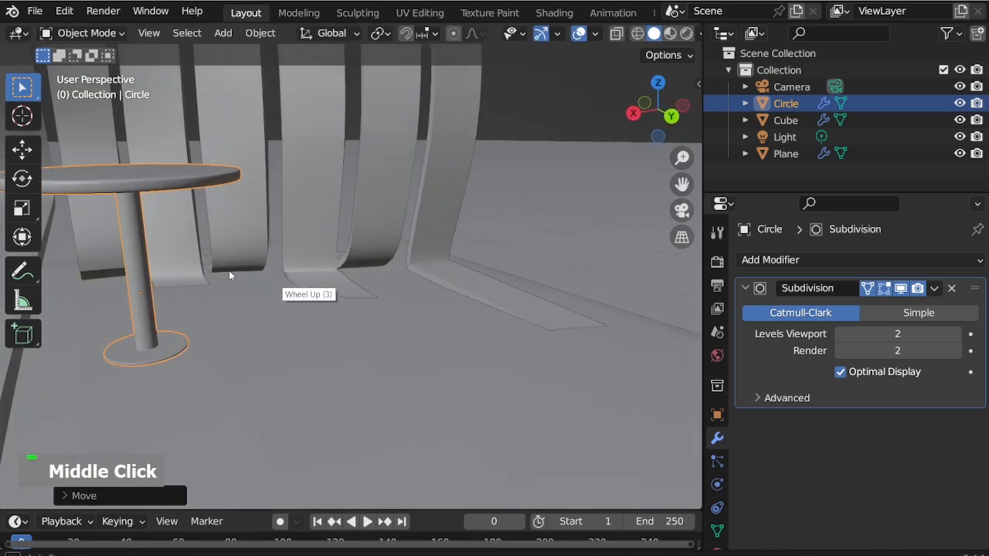
{"action": "scroll", "coordinate": [338, 249], "scroll_direction": "down", "scroll_amount": 3}
{"action": "scroll", "coordinate": [212, 237], "scroll_direction": "up", "scroll_amount": 4}
{"action": "scroll", "coordinate": [243, 253], "scroll_direction": "down", "scroll_amount": 4}
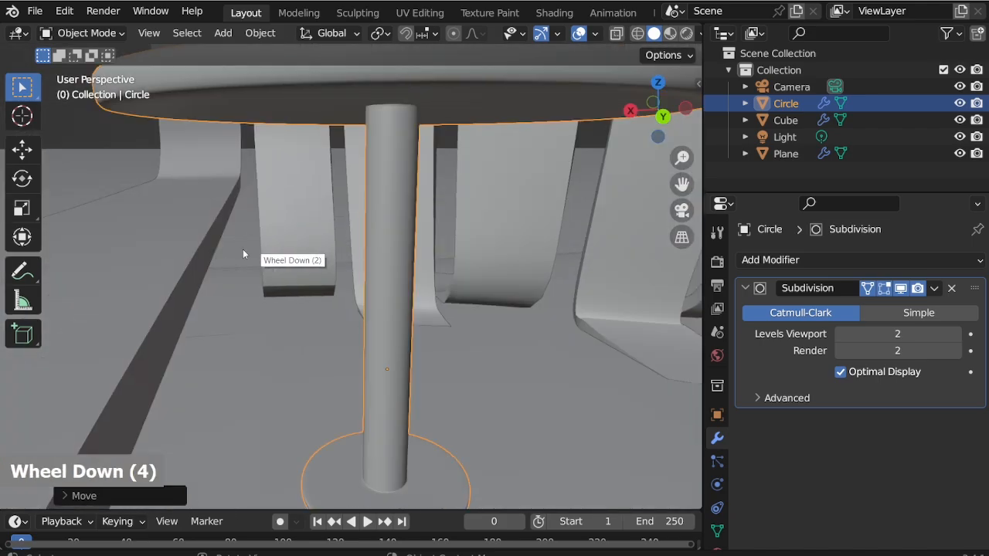
{"action": "scroll", "coordinate": [239, 262], "scroll_direction": "down", "scroll_amount": 2}
{"action": "key", "text": "g"}
{"action": "key", "text": "x"}
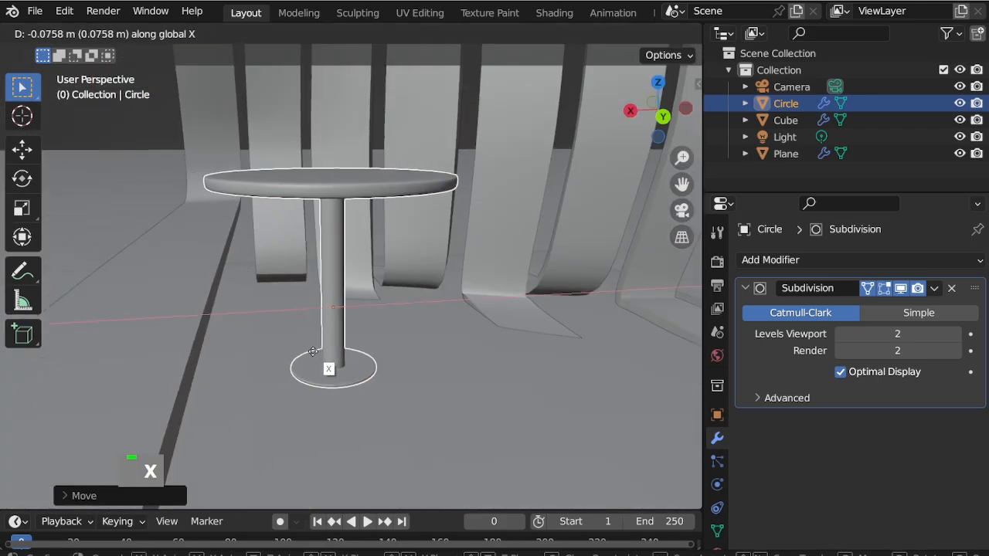
{"action": "left_click", "coordinate": [348, 368]}
Step: Shift the table along Y closer to the bench's curved end
{"action": "middle_click_drag", "start_coordinate": [276, 335], "coordinate": [423, 370]}
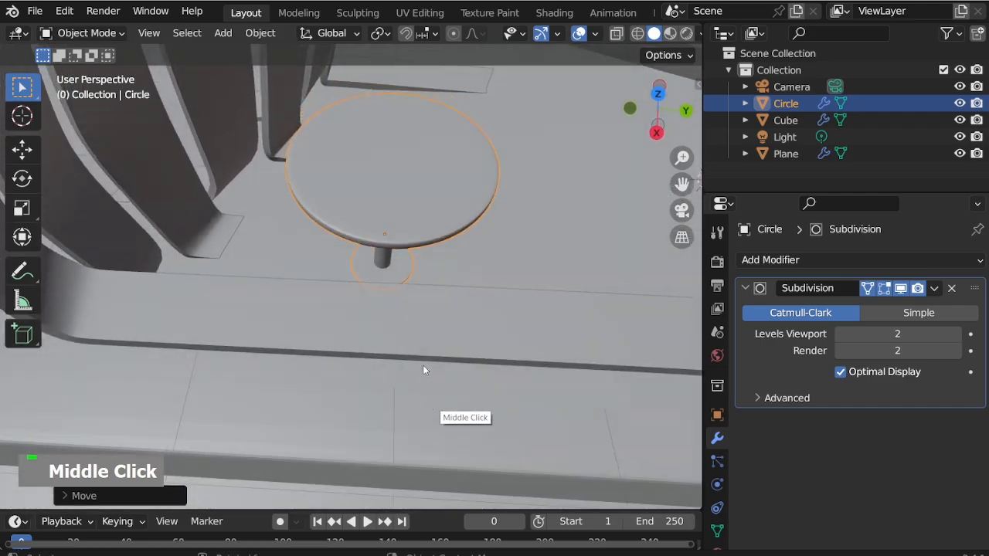
{"action": "key", "text": "g"}
{"action": "key", "text": "y"}
{"action": "left_click", "coordinate": [327, 335]}
{"action": "scroll", "coordinate": [182, 306], "scroll_direction": "down", "scroll_amount": 2}
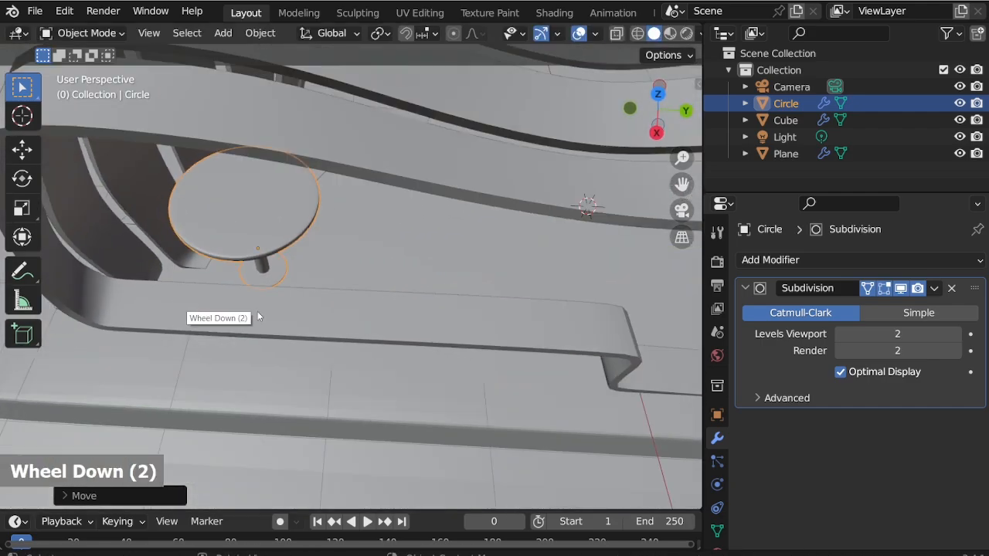
Step: Add an Array modifier to the table with relative offset factors X 0 and Y 1.5
{"action": "middle_click_drag", "start_coordinate": [181, 305], "coordinate": [456, 306]}
{"action": "left_click", "coordinate": [807, 267]}
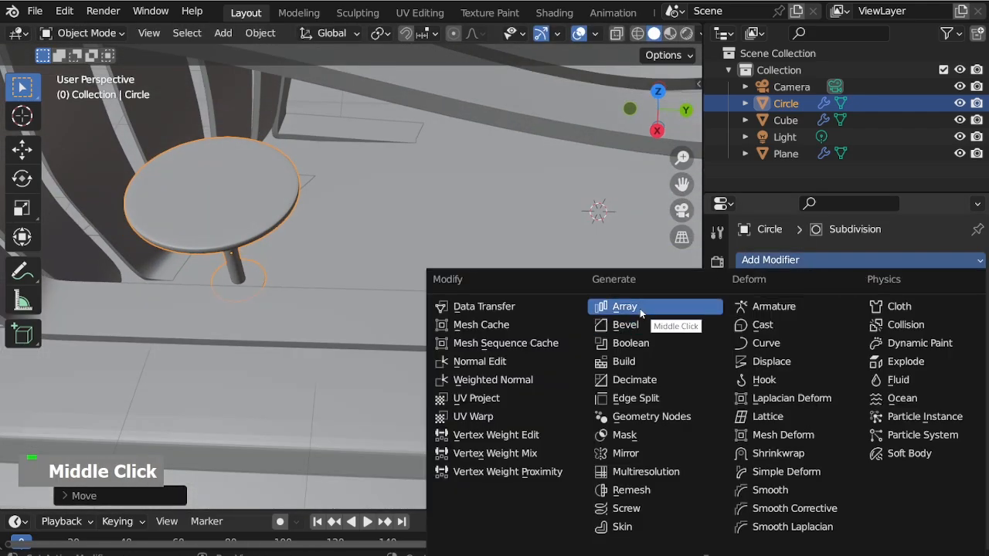
{"action": "left_click", "coordinate": [623, 308]}
{"action": "scroll", "coordinate": [871, 463], "scroll_direction": "down", "scroll_amount": 1}
{"action": "scroll", "coordinate": [870, 464], "scroll_direction": "down", "scroll_amount": 6}
{"action": "left_click", "coordinate": [902, 397]}
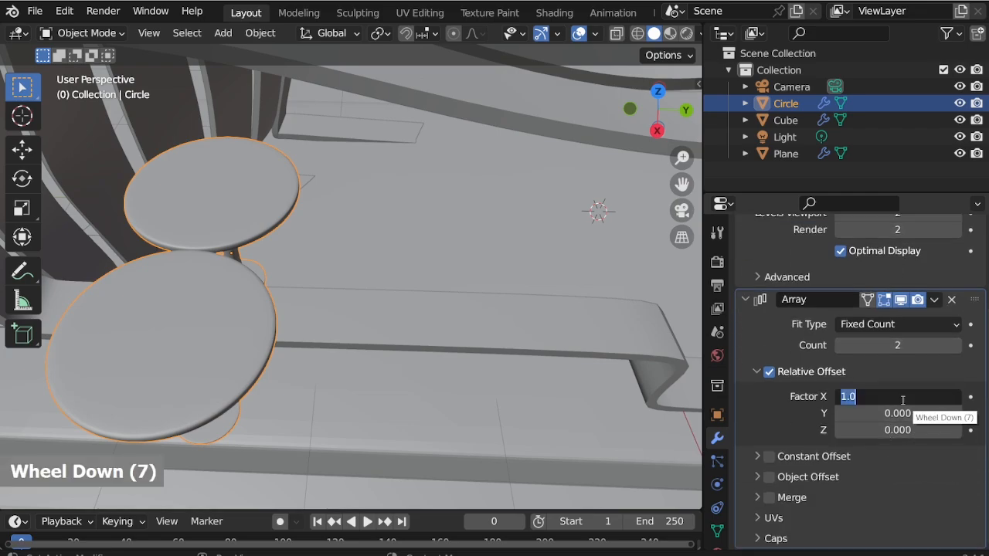
{"action": "type", "text": "0"}
{"action": "left_click", "coordinate": [903, 413]}
{"action": "type", "text": "1"}
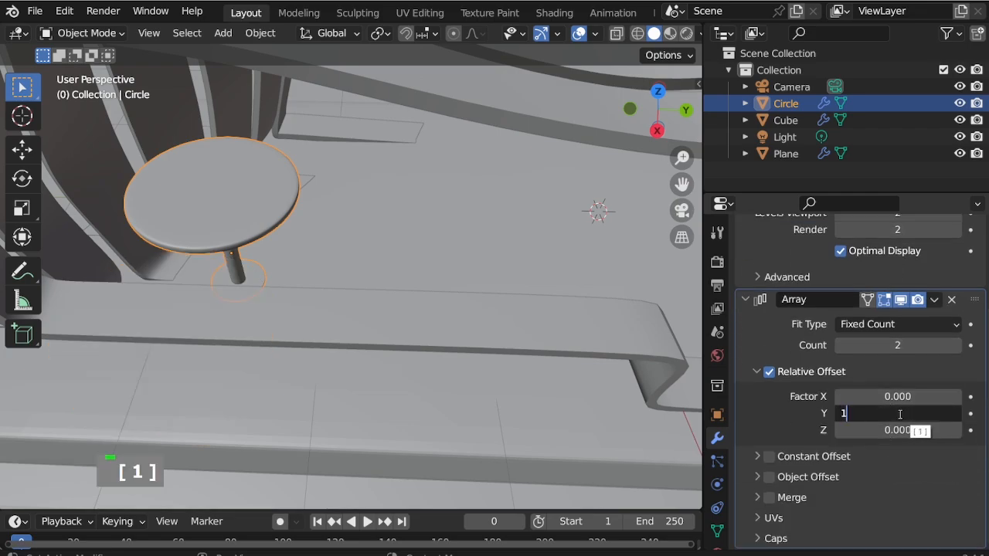
{"action": "type", "text": ".5"}
{"action": "key", "text": "Return"}
Step: Try a relative Y offset of 1.3 for the array, settle on 1.2, and set the count to 3
{"action": "middle_click_drag", "start_coordinate": [414, 340], "coordinate": [432, 309]}
{"action": "left_click", "coordinate": [869, 413]}
{"action": "type", "text": "1.3"}
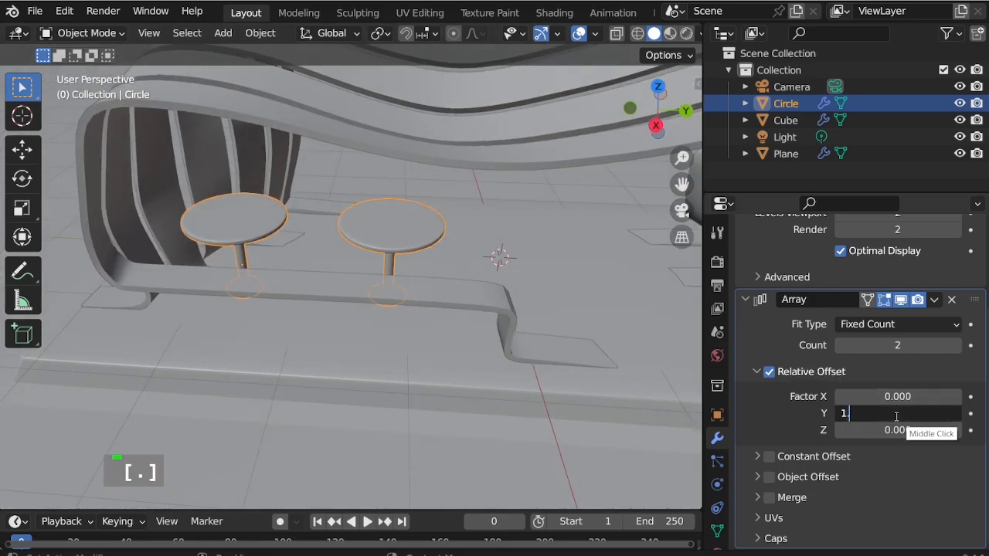
{"action": "key", "text": "Return"}
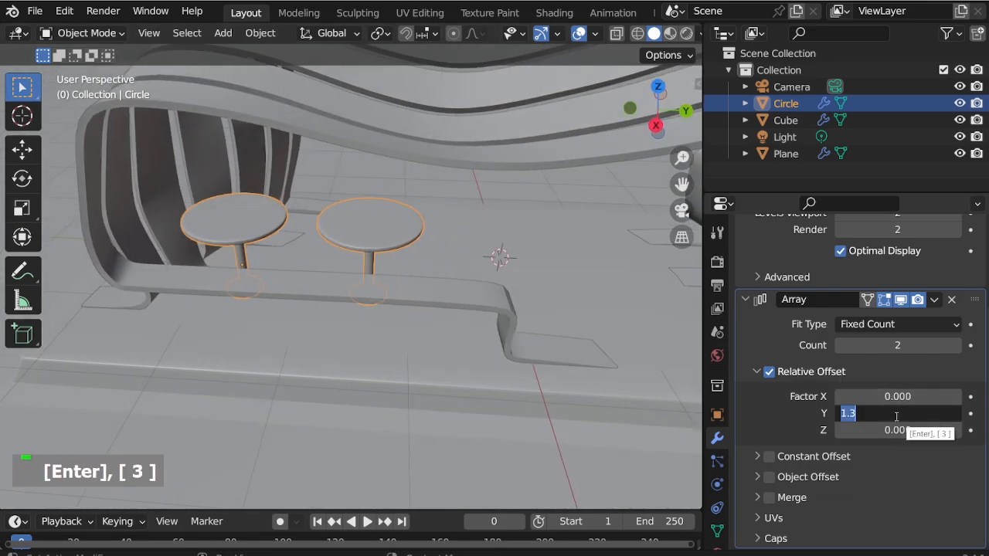
{"action": "type", "text": "1.2"}
{"action": "key", "text": "Return"}
{"action": "left_click", "coordinate": [956, 345]}
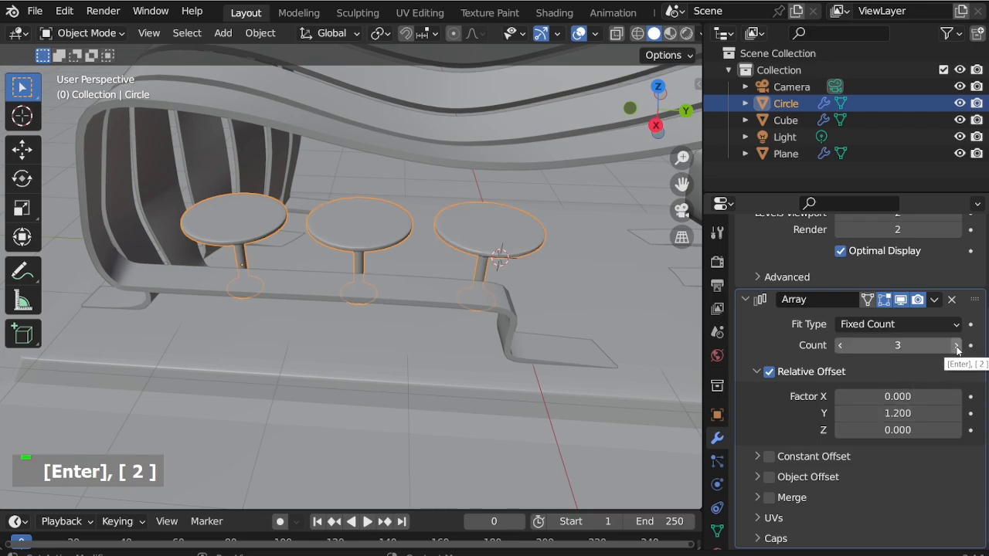
Step: Reposition the row of three tables along Y within the bench
{"action": "middle_click_drag", "start_coordinate": [394, 315], "coordinate": [396, 348]}
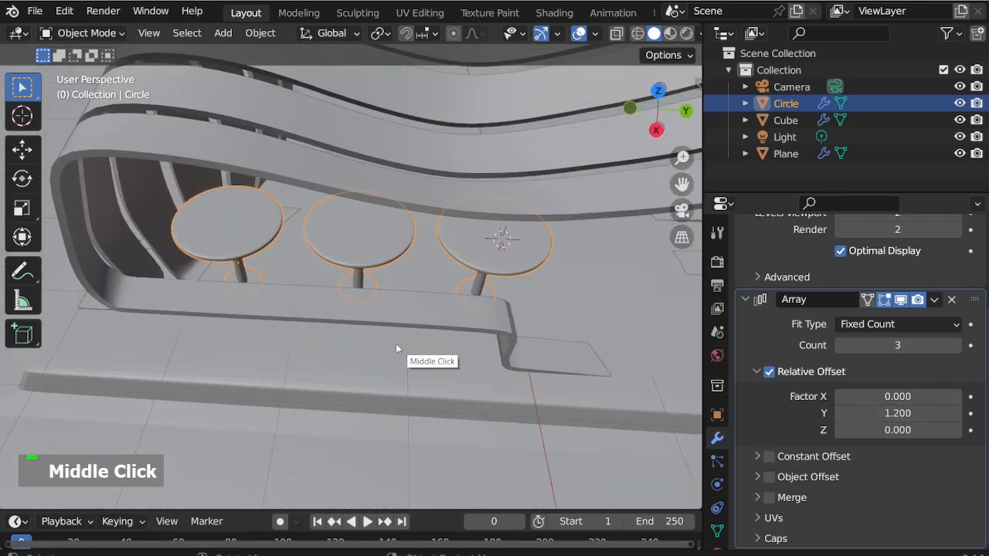
{"action": "key", "text": "g"}
{"action": "key", "text": "y"}
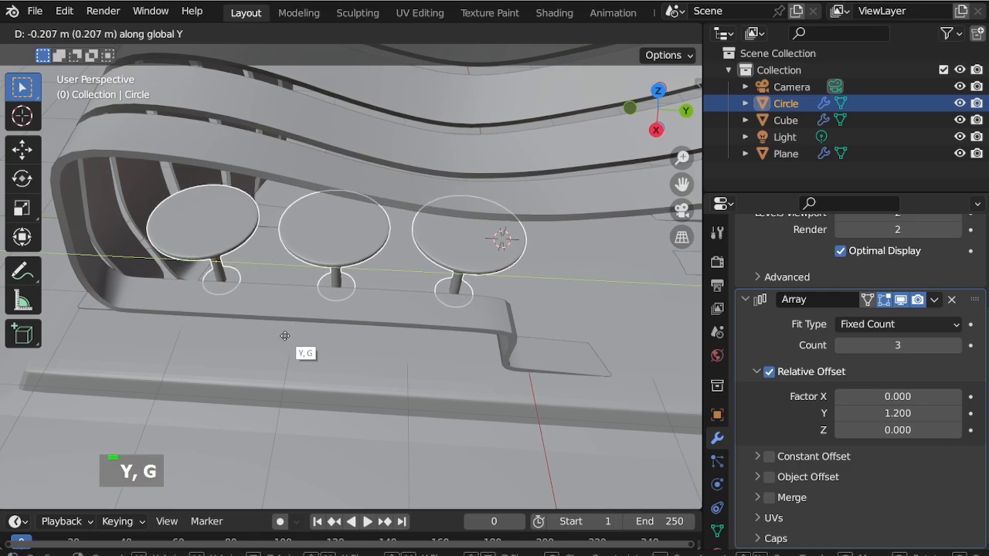
{"action": "left_click", "coordinate": [379, 301]}
Step: Adjust the table row's position along X so the tables line up beside the long seat
{"action": "middle_click_drag", "start_coordinate": [379, 301], "coordinate": [256, 249]}
{"action": "scroll", "coordinate": [464, 342], "scroll_direction": "up", "scroll_amount": 3}
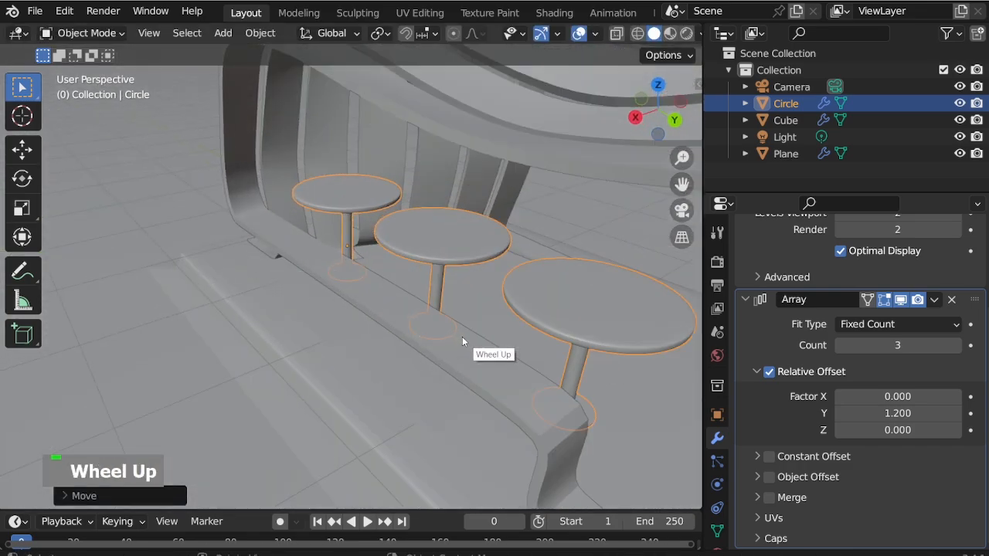
{"action": "key", "text": "g"}
{"action": "key", "text": "x"}
{"action": "left_click", "coordinate": [490, 338]}
{"action": "scroll", "coordinate": [403, 300], "scroll_direction": "up", "scroll_amount": 3}
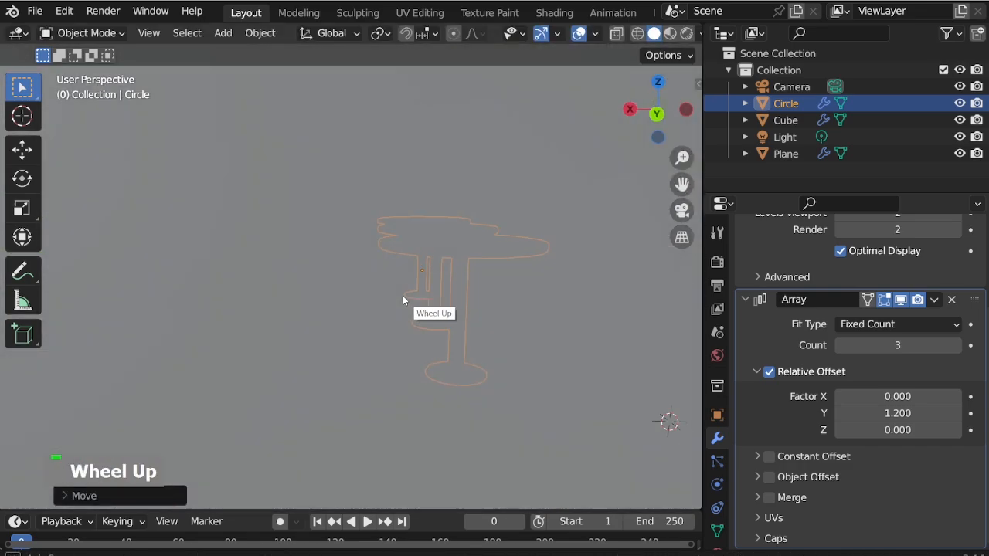
{"action": "scroll", "coordinate": [402, 301], "scroll_direction": "up", "scroll_amount": 2}
{"action": "middle_click_drag", "start_coordinate": [418, 304], "coordinate": [602, 408]}
{"action": "key", "text": "g"}
{"action": "key", "text": "x"}
{"action": "left_click", "coordinate": [438, 294]}
Step: Scale the tables slightly narrower to roughly 0.94 with the Z axis locked
{"action": "key", "text": "s"}
{"action": "key", "text": "shift+z"}
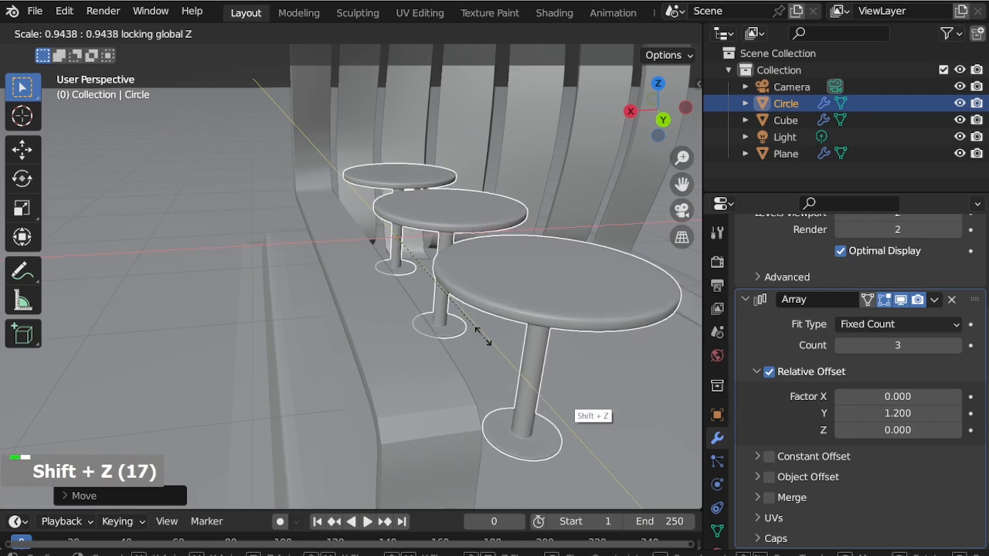
{"action": "left_click", "coordinate": [471, 325]}
{"action": "middle_click_drag", "start_coordinate": [471, 325], "coordinate": [453, 265]}
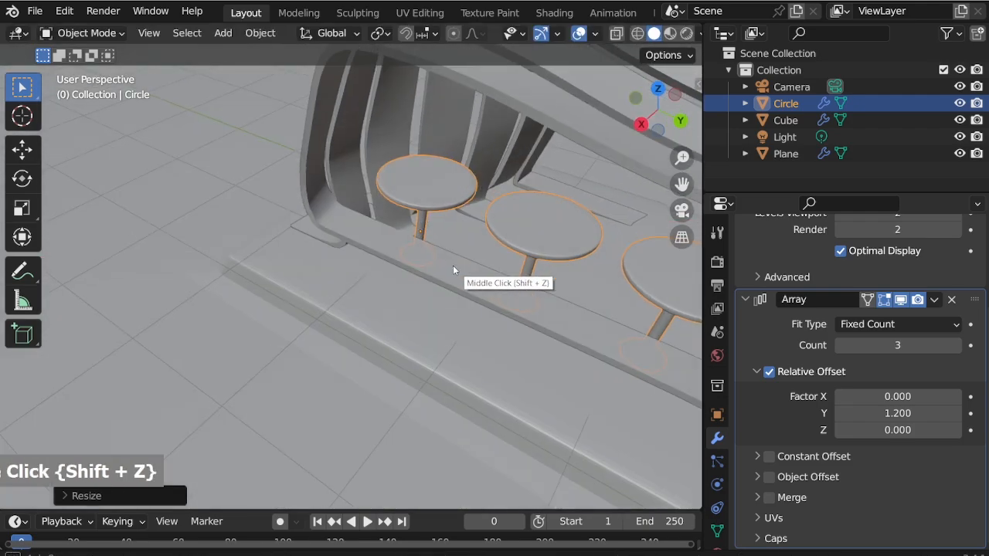
Step: Set the table array's relative Y offset to 1.3
{"action": "scroll", "coordinate": [452, 270], "scroll_direction": "down", "scroll_amount": 2}
{"action": "left_click", "coordinate": [898, 413]}
{"action": "type", "text": "1.3"}
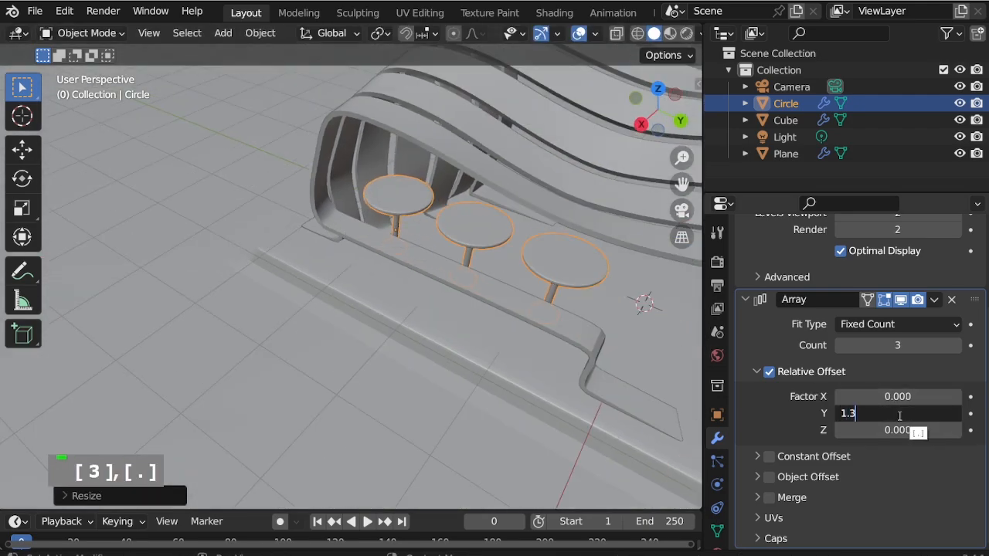
{"action": "key", "text": "Return"}
Step: Adjust the table row's height along Z in the right view so the round bases sit on the platform surface
{"action": "scroll", "coordinate": [604, 378], "scroll_direction": "up", "scroll_amount": 5}
{"action": "middle_click_drag", "start_coordinate": [604, 379], "coordinate": [430, 276]}
{"action": "scroll", "coordinate": [530, 302], "scroll_direction": "up", "scroll_amount": 4}
{"action": "key", "text": "KP_3"}
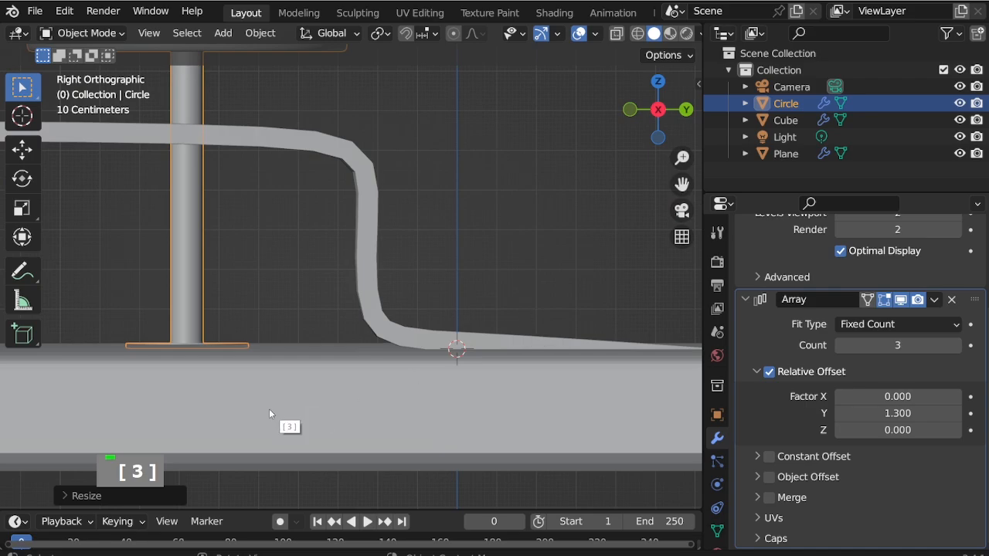
{"action": "key", "text": "g"}
{"action": "key", "text": "z"}
{"action": "left_click", "coordinate": [229, 326]}
{"action": "middle_click_drag", "start_coordinate": [229, 325], "coordinate": [399, 342]}
{"action": "scroll", "coordinate": [399, 342], "scroll_direction": "down", "scroll_amount": 4}
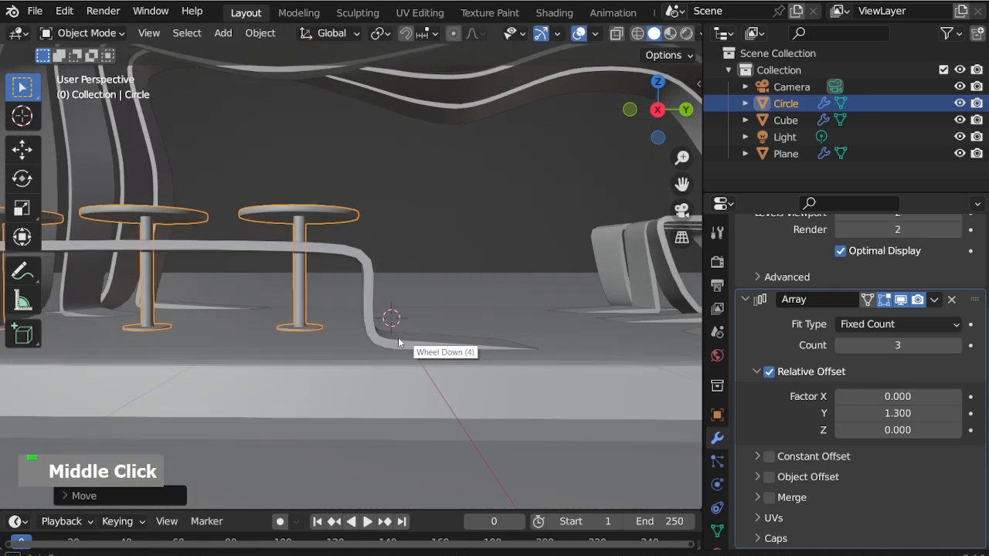
Step: Examine the bench and the row of three tables from several sides to check their spacing and placement
{"action": "scroll", "coordinate": [417, 344], "scroll_direction": "down", "scroll_amount": 5}
{"action": "scroll", "coordinate": [223, 309], "scroll_direction": "up", "scroll_amount": 4}
{"action": "middle_click_drag", "start_coordinate": [223, 309], "coordinate": [58, 317]}
{"action": "left_click", "coordinate": [544, 287]}
{"action": "middle_click_drag", "start_coordinate": [544, 288], "coordinate": [278, 120]}
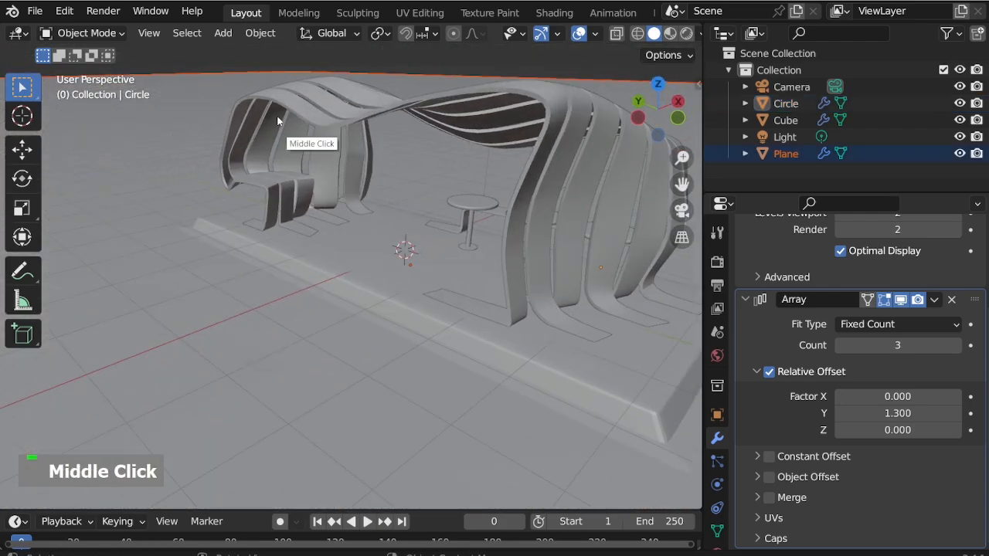
{"action": "scroll", "coordinate": [301, 214], "scroll_direction": "up", "scroll_amount": 3}
{"action": "middle_click_drag", "start_coordinate": [301, 214], "coordinate": [347, 221]}
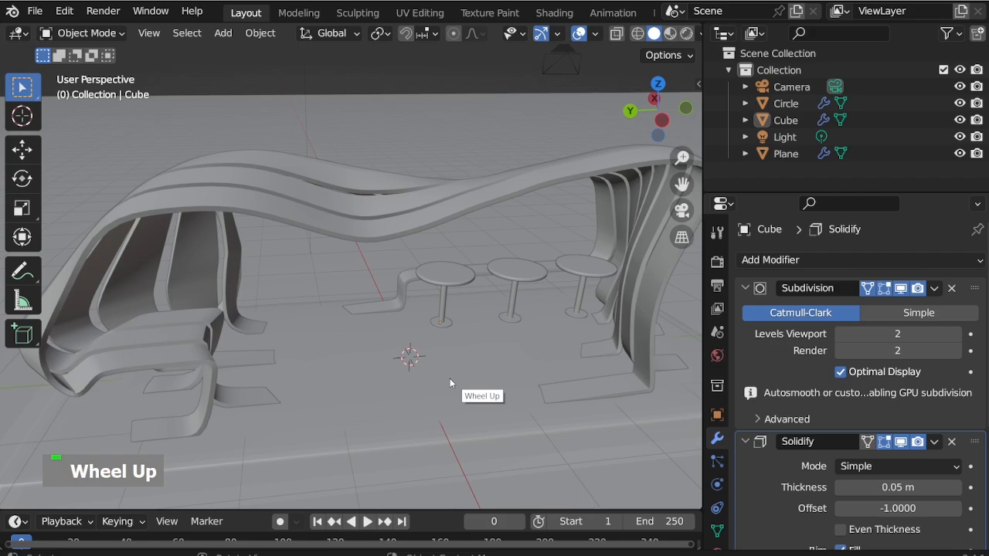
{"action": "scroll", "coordinate": [450, 378], "scroll_direction": "up", "scroll_amount": 2}
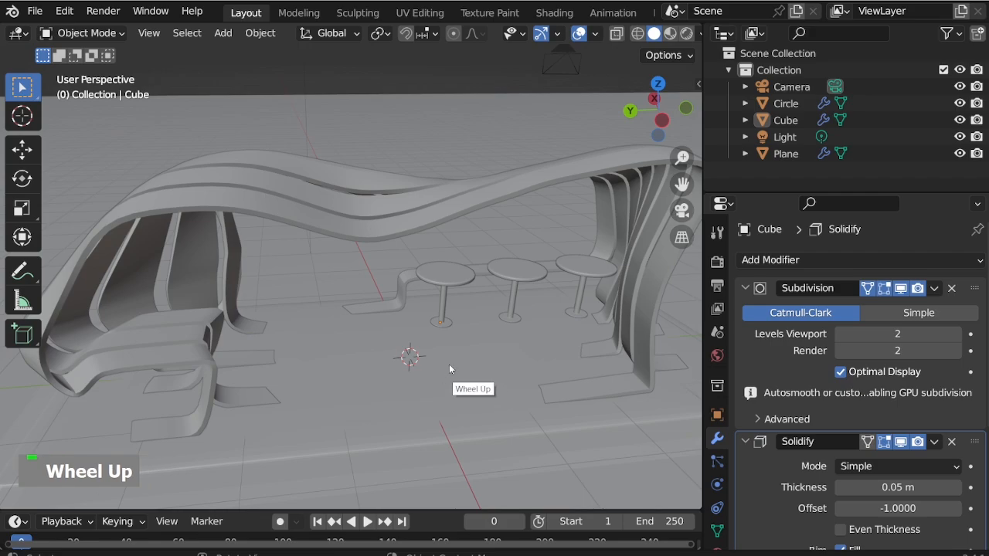
{"action": "middle_click_drag", "start_coordinate": [450, 369], "coordinate": [507, 340]}
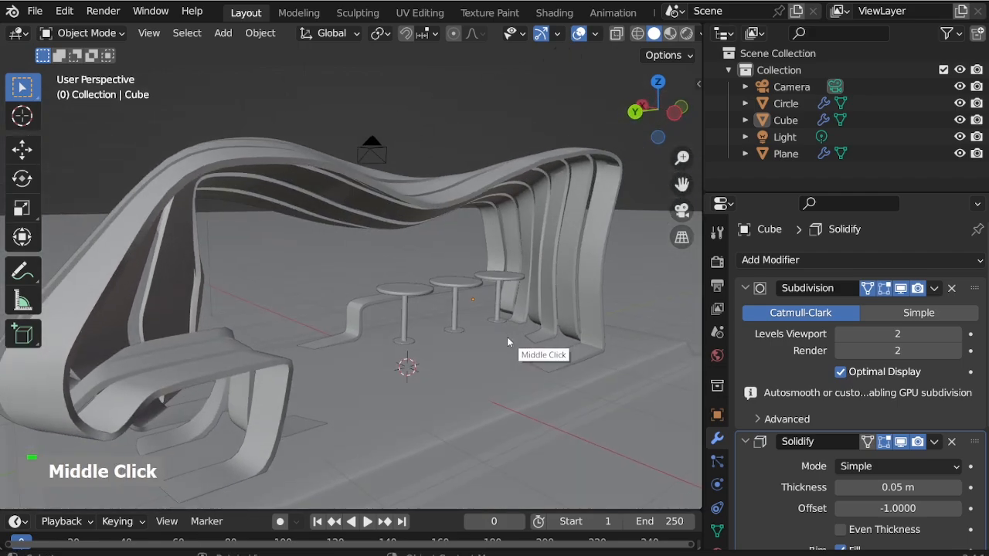
{"action": "middle_click_drag", "start_coordinate": [511, 357], "coordinate": [460, 392]}
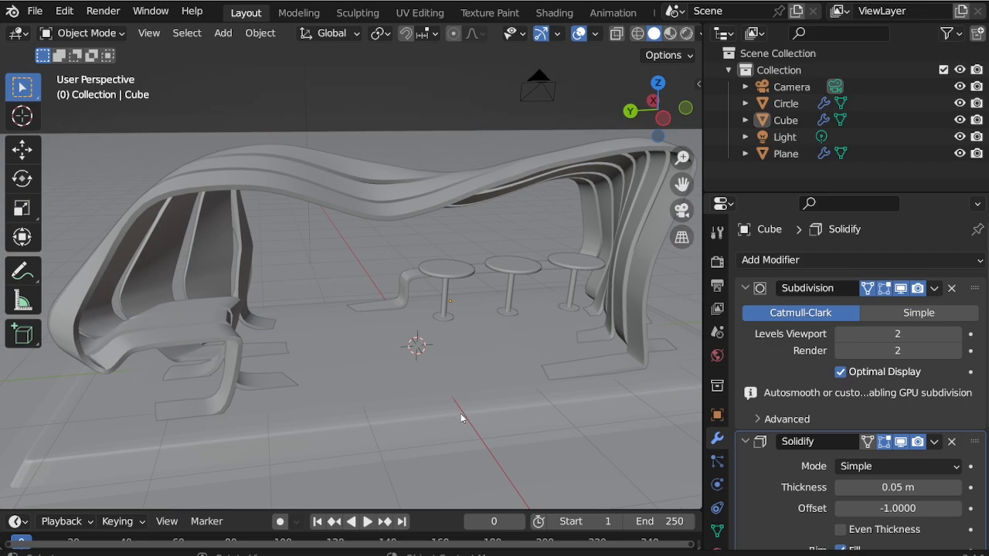
{"action": "scroll", "coordinate": [467, 390], "scroll_direction": "up", "scroll_amount": 4}
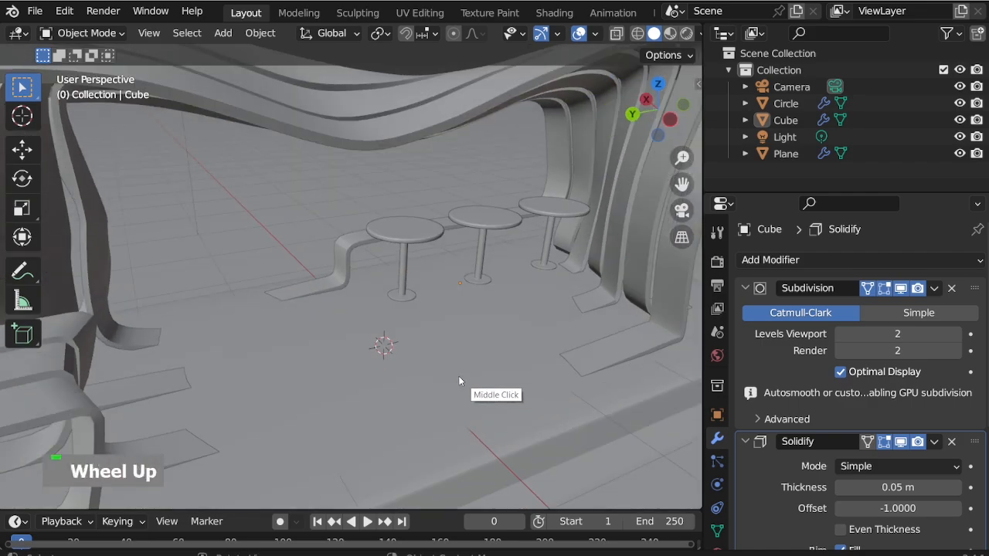
Step: Add a cube mesh on the platform in front of the tables and scale it down to roughly stool size
{"action": "key", "text": "ctrl+a"}
{"action": "left_click", "coordinate": [454, 377]}
{"action": "key", "text": "shift+a"}
{"action": "mouse_move", "coordinate": [378, 234]}
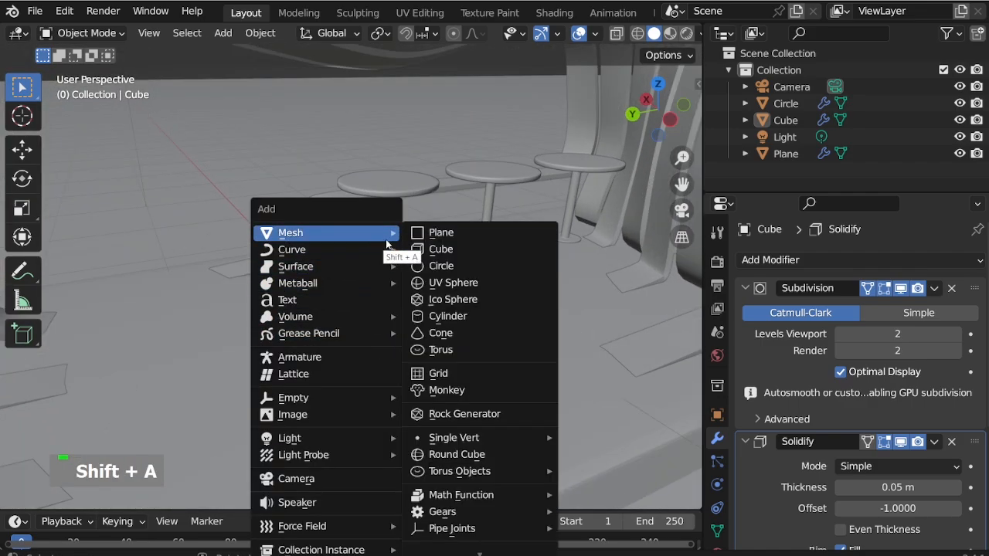
{"action": "left_click", "coordinate": [462, 251]}
{"action": "scroll", "coordinate": [607, 457], "scroll_direction": "down", "scroll_amount": 2}
{"action": "key", "text": "s"}
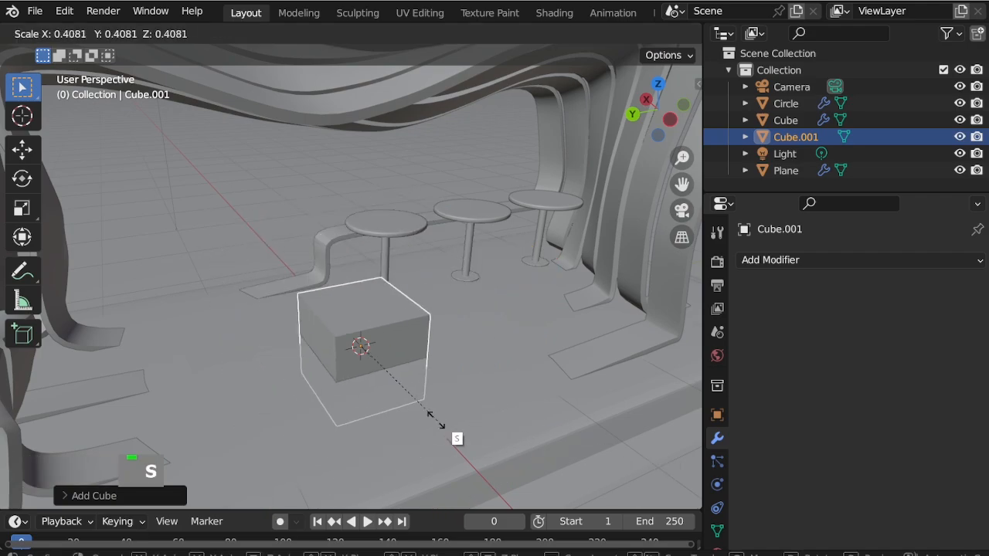
{"action": "left_click", "coordinate": [386, 394]}
Step: Raise the cube along Z out of the platform floor and fine-tune its overall size
{"action": "key", "text": "g"}
{"action": "key", "text": "z"}
{"action": "left_click", "coordinate": [385, 321]}
{"action": "scroll", "coordinate": [402, 332], "scroll_direction": "up", "scroll_amount": 5}
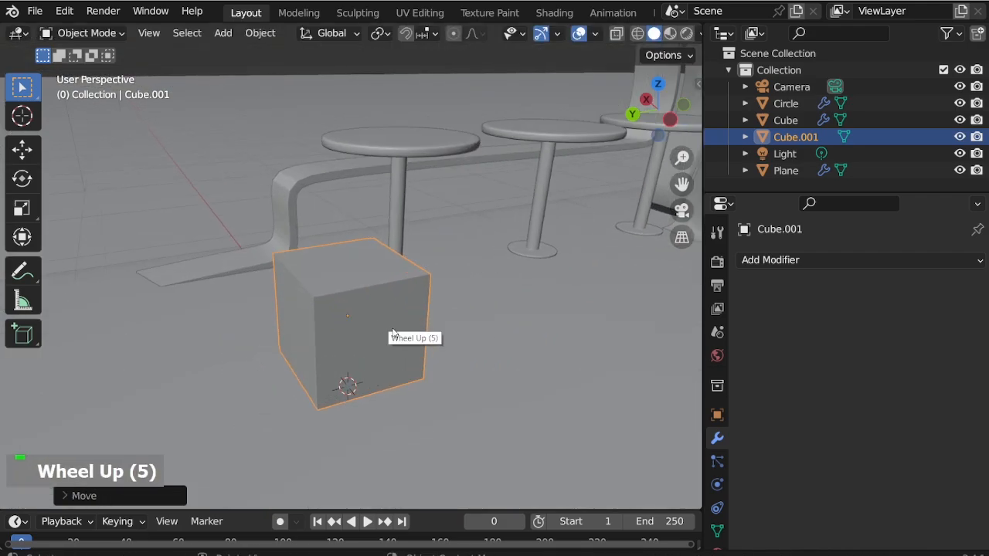
{"action": "key", "text": "s"}
{"action": "left_click", "coordinate": [421, 343]}
Step: Reposition the cube in the right view so it stands on the platform near the end of the table row
{"action": "key", "text": "KP_3"}
{"action": "key", "text": "g"}
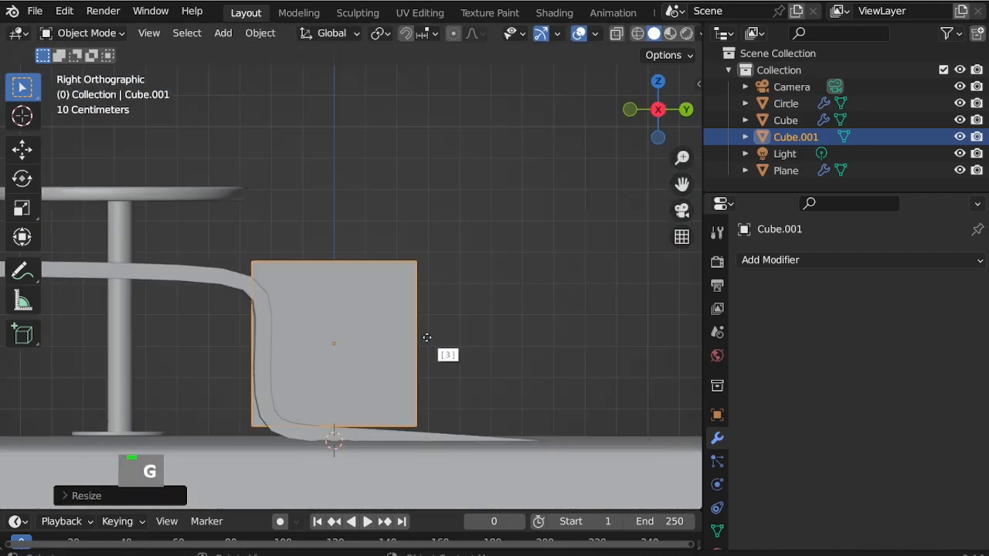
{"action": "left_click", "coordinate": [373, 347]}
{"action": "middle_click_drag", "start_coordinate": [455, 333], "coordinate": [343, 373]}
{"action": "scroll", "coordinate": [466, 330], "scroll_direction": "down", "scroll_amount": 2}
{"action": "scroll", "coordinate": [466, 331], "scroll_direction": "up", "scroll_amount": 3}
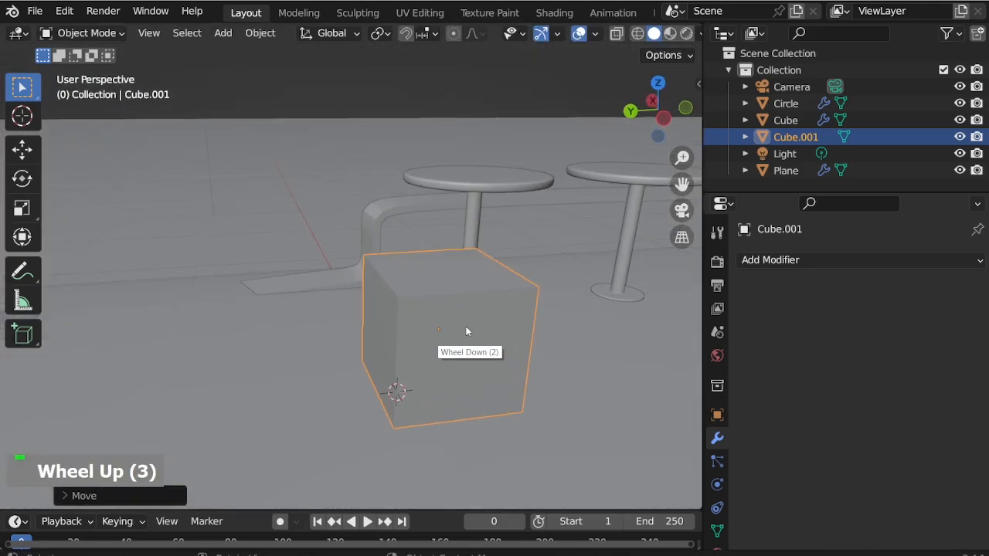
Step: In Edit Mode, add two horizontal loop cuts around the cube and scale them apart along Z toward its upper and lower edges
{"action": "scroll", "coordinate": [466, 327], "scroll_direction": "up", "scroll_amount": 1}
{"action": "middle_click_drag", "start_coordinate": [466, 328], "coordinate": [516, 357]}
{"action": "scroll", "coordinate": [487, 354], "scroll_direction": "up", "scroll_amount": 1}
{"action": "key", "text": "ctrl+Tab"}
{"action": "key", "text": "ctrl+r"}
{"action": "scroll", "coordinate": [348, 320], "scroll_direction": "up", "scroll_amount": 2}
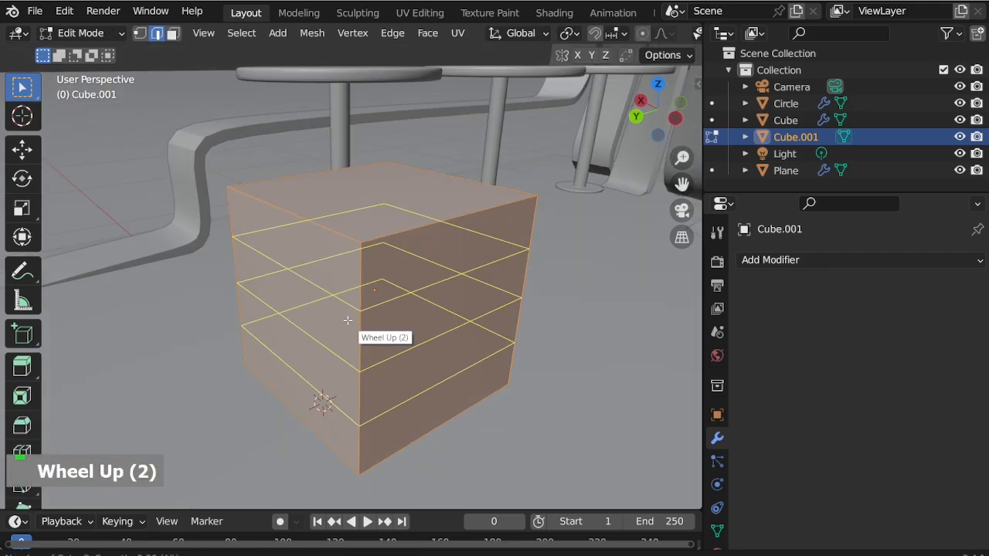
{"action": "scroll", "coordinate": [348, 320], "scroll_direction": "down", "scroll_amount": 2}
{"action": "left_click", "coordinate": [347, 320]}
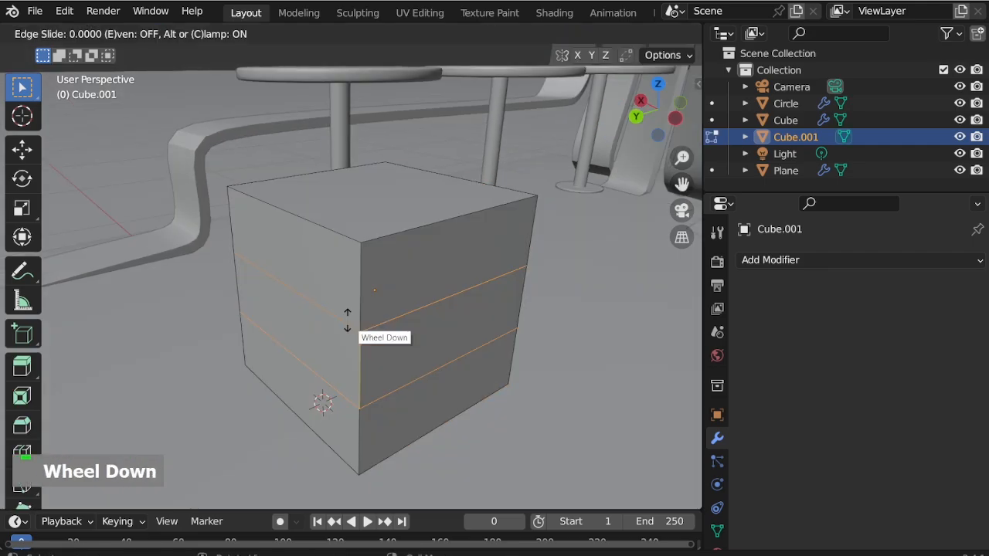
{"action": "right_click", "coordinate": [418, 345]}
{"action": "key", "text": "s"}
{"action": "key", "text": "z"}
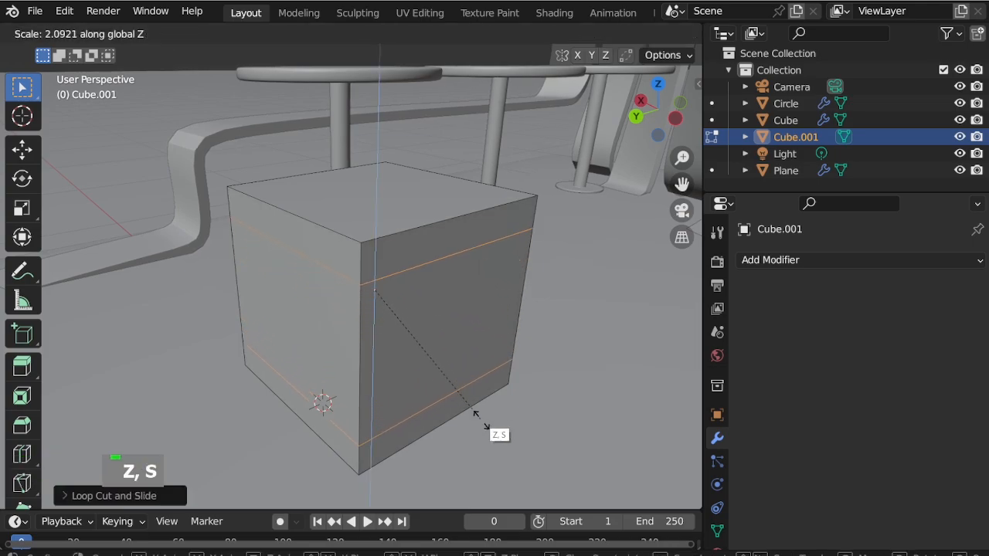
{"action": "left_click", "coordinate": [495, 437]}
Step: Add one centred horizontal loop cut to the cube, plus four evenly spaced vertical loop cuts running over its top
{"action": "key", "text": "ctrl+r"}
{"action": "left_click", "coordinate": [352, 334]}
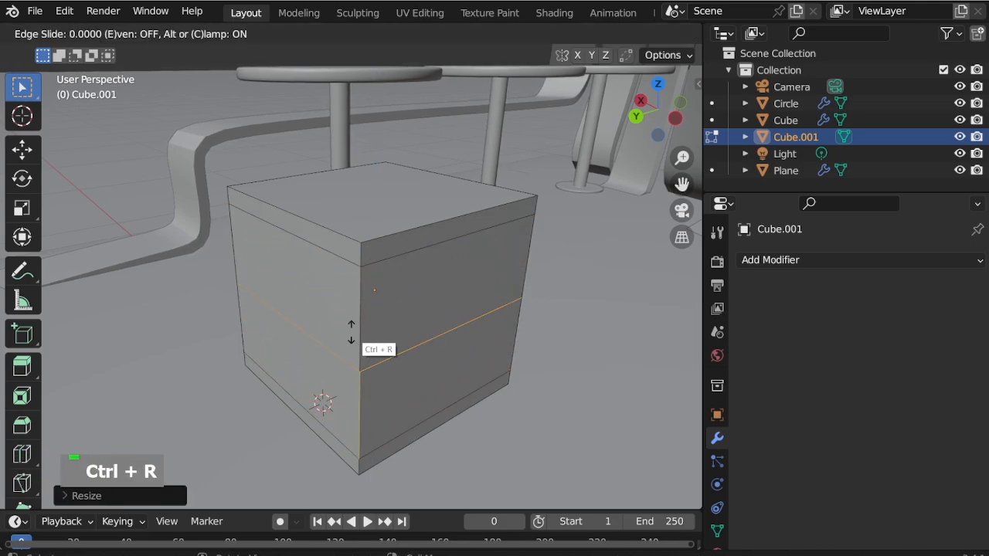
{"action": "right_click", "coordinate": [352, 332]}
{"action": "key", "text": "ctrl+r"}
{"action": "scroll", "coordinate": [315, 250], "scroll_direction": "up", "scroll_amount": 4}
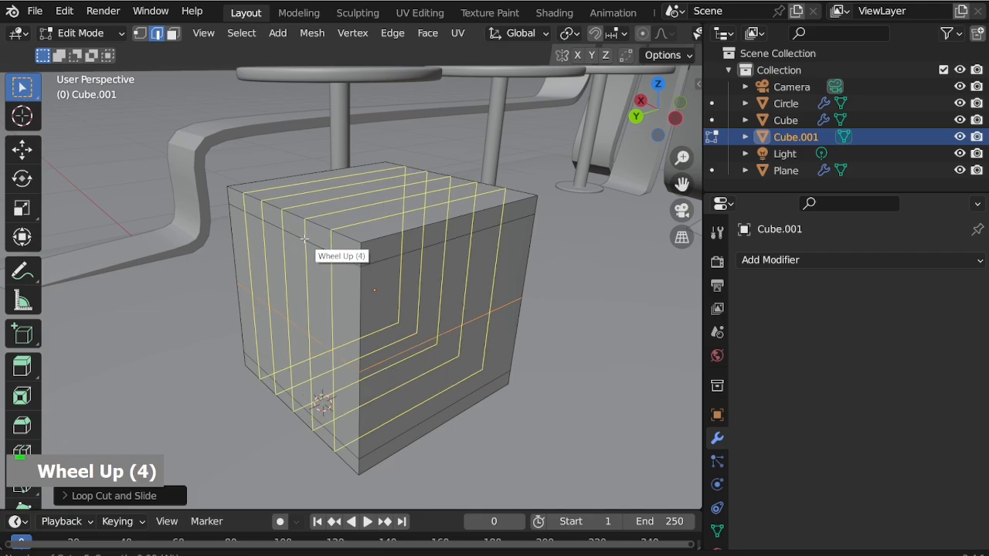
{"action": "scroll", "coordinate": [303, 239], "scroll_direction": "down", "scroll_amount": 1}
{"action": "left_click", "coordinate": [303, 239]}
{"action": "right_click", "coordinate": [303, 240]}
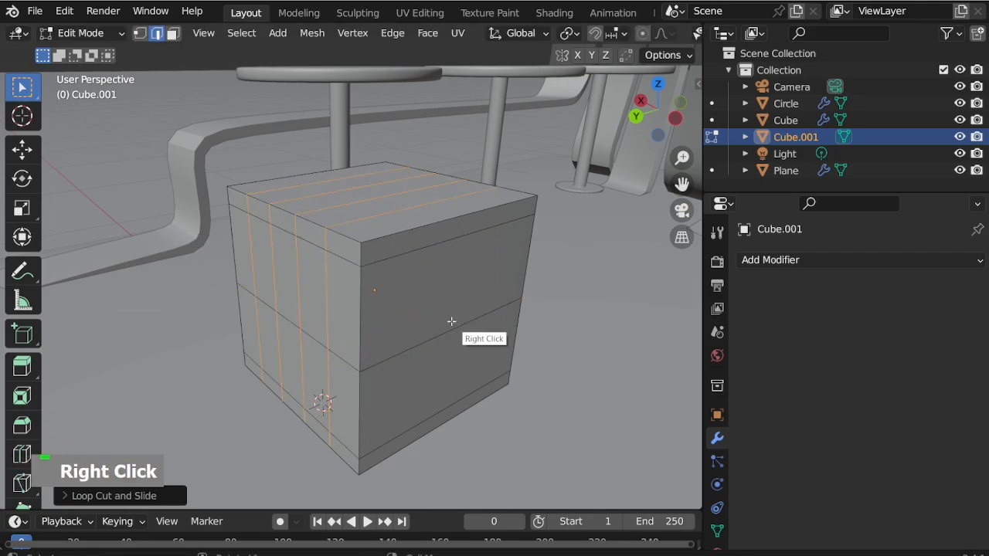
Step: Bevel the four vertical loops into narrow strips and delete the strips' faces to split the cube into five slats
{"action": "key", "text": "ctrl+b"}
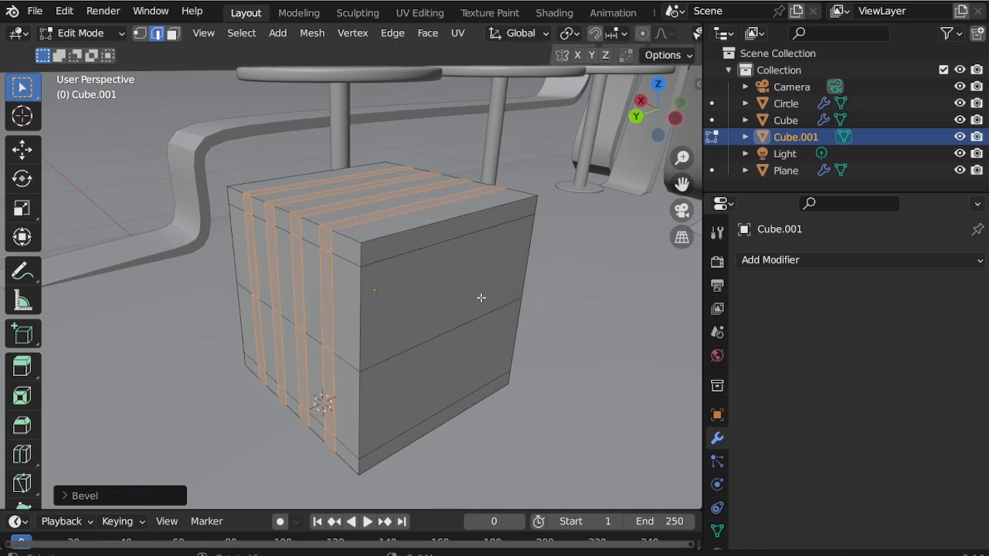
{"action": "key", "text": "x"}
{"action": "left_click", "coordinate": [454, 280]}
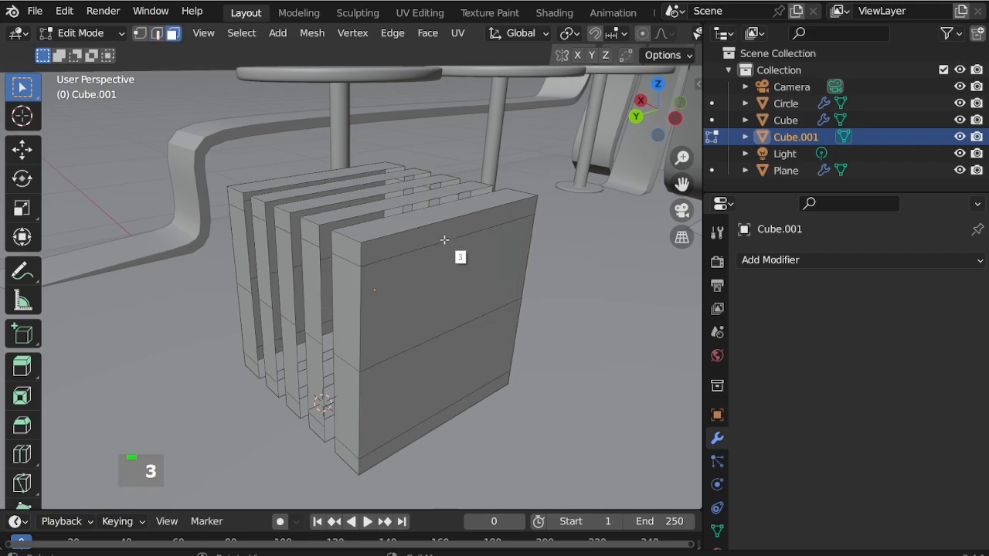
Step: Delete all faces of the two flat end panels, on the first and last slats, to open the slatted cube
{"action": "left_click", "coordinate": [448, 275], "text": "shift"}
{"action": "left_click", "coordinate": [444, 353], "text": "shift"}
{"action": "left_click", "coordinate": [441, 426], "text": "shift"}
{"action": "middle_click_drag", "start_coordinate": [442, 426], "coordinate": [246, 295]}
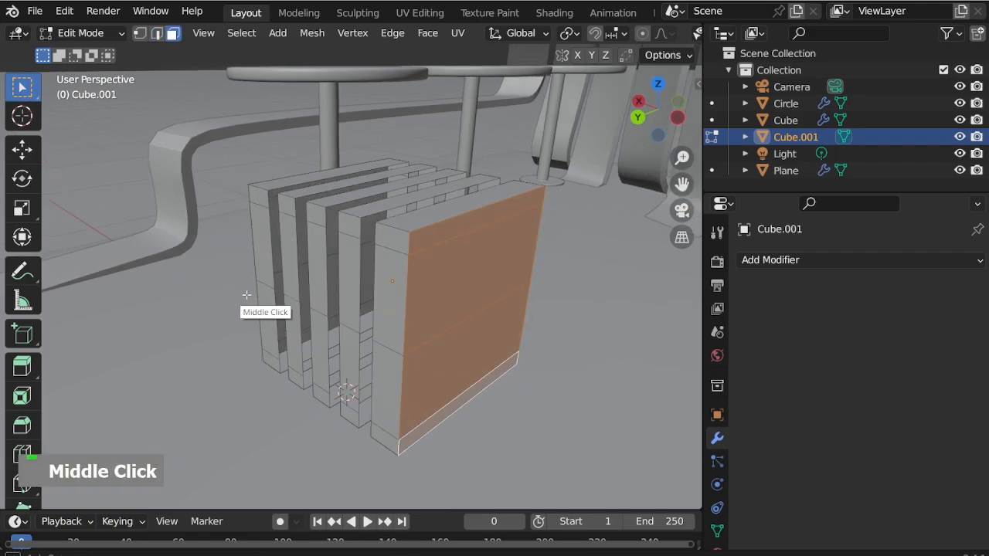
{"action": "scroll", "coordinate": [306, 294], "scroll_direction": "up", "scroll_amount": 3}
{"action": "middle_click_drag", "start_coordinate": [306, 295], "coordinate": [313, 121]}
{"action": "left_click", "coordinate": [309, 115], "text": "shift"}
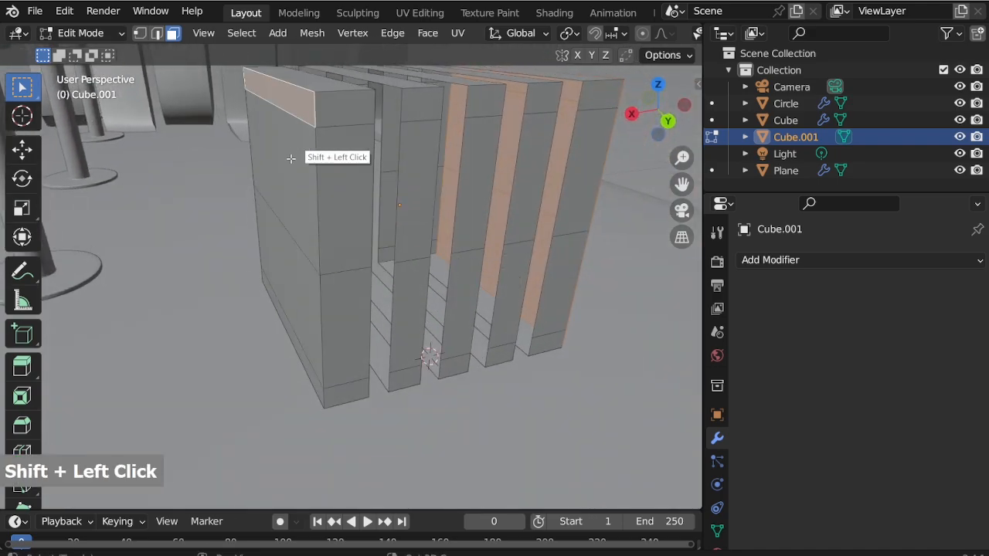
{"action": "left_click", "coordinate": [288, 245], "text": "shift"}
{"action": "left_click", "coordinate": [293, 265], "text": "shift"}
{"action": "left_click", "coordinate": [295, 309], "text": "shift"}
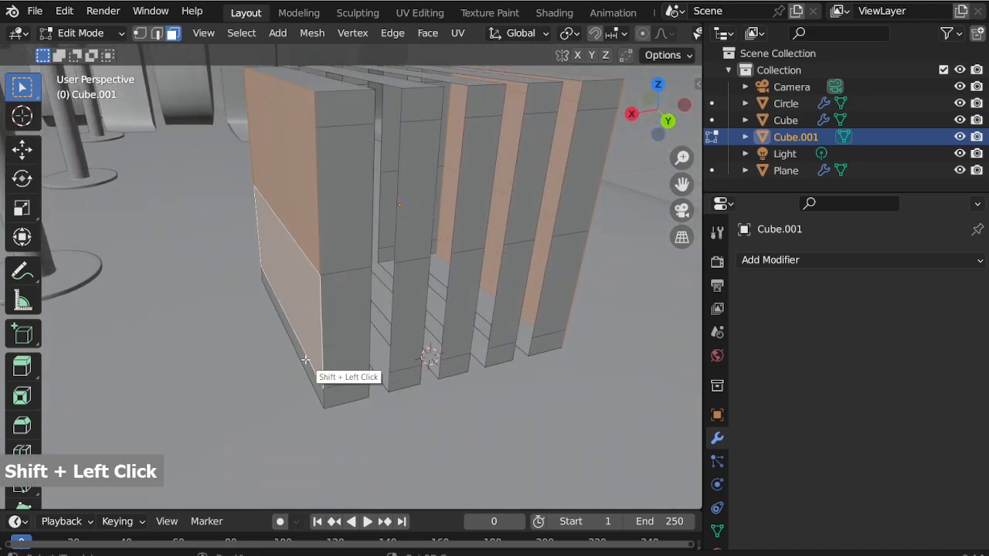
{"action": "left_click", "coordinate": [305, 360], "text": "shift"}
{"action": "key", "text": "x"}
{"action": "left_click", "coordinate": [380, 317]}
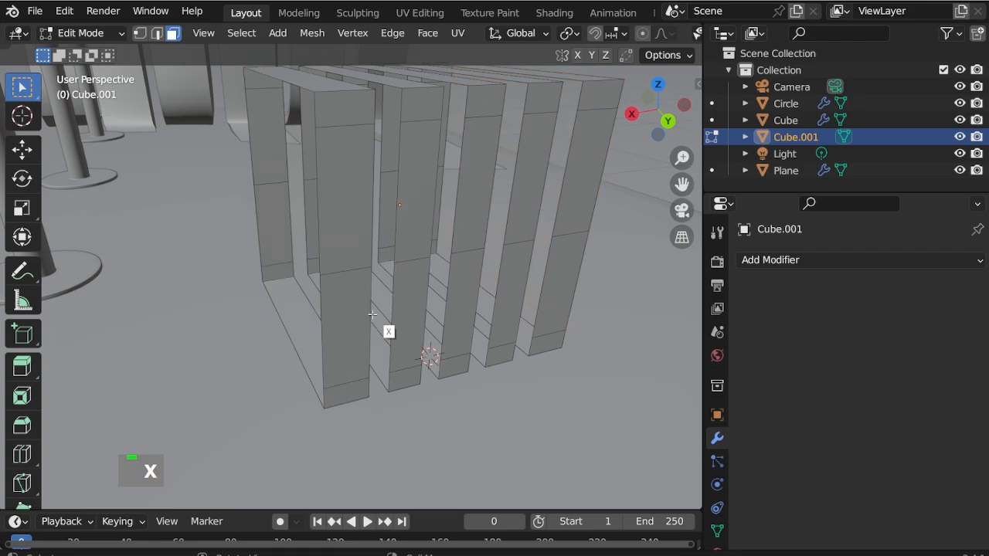
Step: Switch to edge selection, enable proportional editing and select the mid-height edge on one side of the middle slat
{"action": "middle_click_drag", "start_coordinate": [389, 331], "coordinate": [239, 293]}
{"action": "scroll", "coordinate": [239, 293], "scroll_direction": "down", "scroll_amount": 2}
{"action": "scroll", "coordinate": [238, 293], "scroll_direction": "down", "scroll_amount": 1}
{"action": "middle_click_drag", "start_coordinate": [395, 313], "coordinate": [616, 231]}
{"action": "scroll", "coordinate": [616, 231], "scroll_direction": "up", "scroll_amount": 2}
{"action": "scroll", "coordinate": [558, 191], "scroll_direction": "down", "scroll_amount": 1}
{"action": "scroll", "coordinate": [438, 257], "scroll_direction": "up", "scroll_amount": 1}
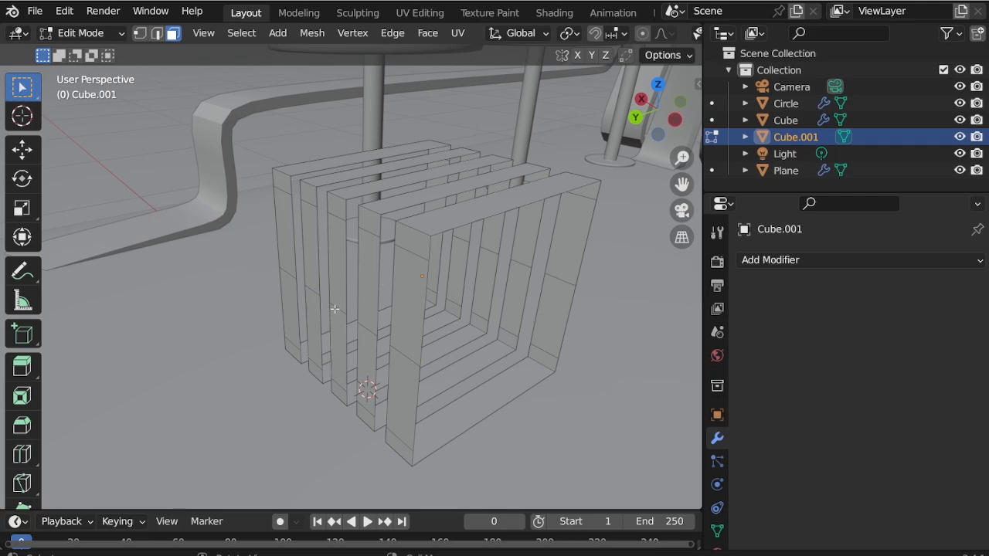
{"action": "key", "text": "2"}
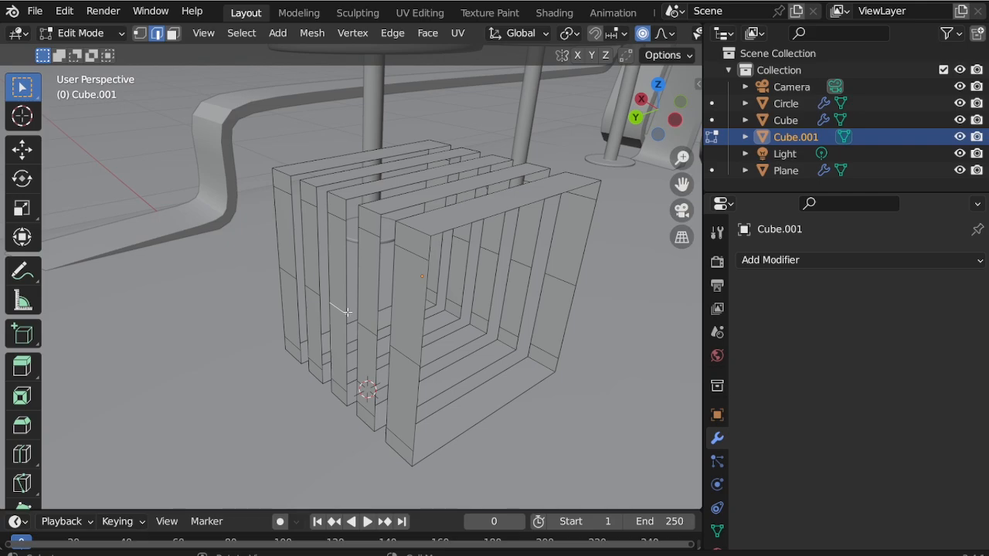
{"action": "key", "text": "g"}
{"action": "key", "text": "y"}
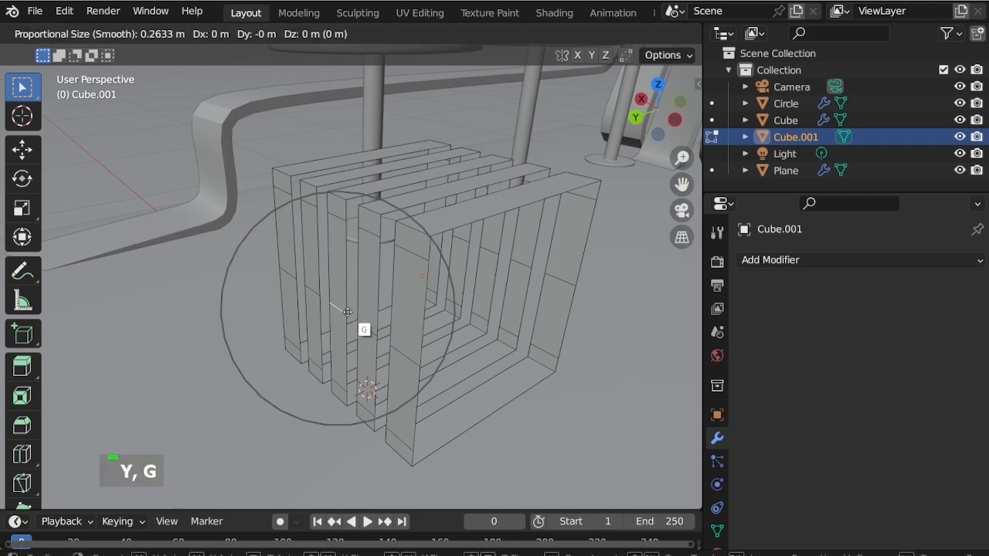
{"action": "scroll", "coordinate": [369, 307], "scroll_direction": "down", "scroll_amount": 1}
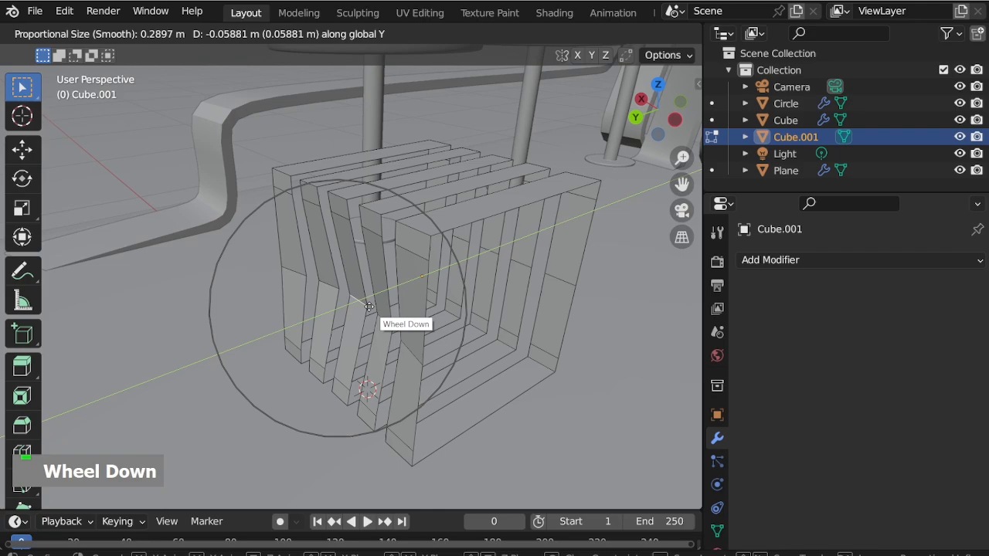
{"action": "key", "text": "Escape"}
Step: Add edge cuts above and below the mid-height edge on one side of the three rearmost slats
{"action": "key", "text": "ctrl+r"}
{"action": "left_click", "coordinate": [282, 264]}
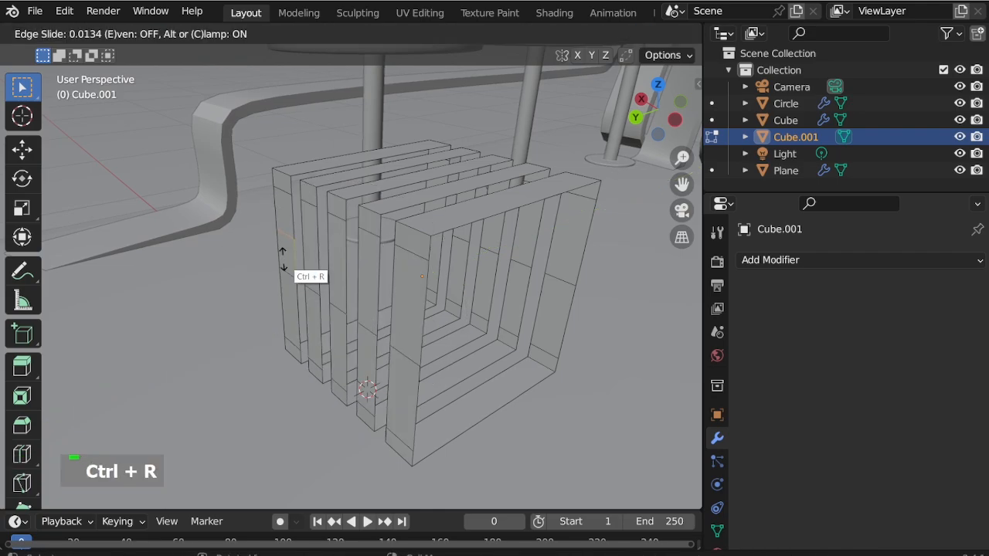
{"action": "right_click", "coordinate": [285, 296]}
{"action": "key", "text": "ctrl+r"}
{"action": "right_click", "coordinate": [285, 298]}
{"action": "key", "text": "ctrl+r"}
{"action": "right_click", "coordinate": [313, 264]}
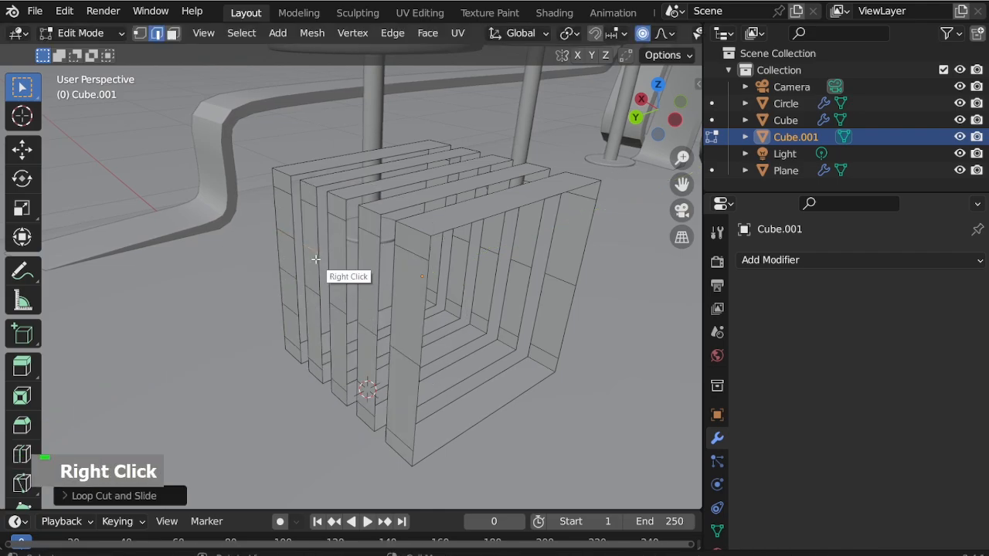
{"action": "key", "text": "ctrl+r"}
{"action": "right_click", "coordinate": [344, 286]}
{"action": "key", "text": "ctrl+r"}
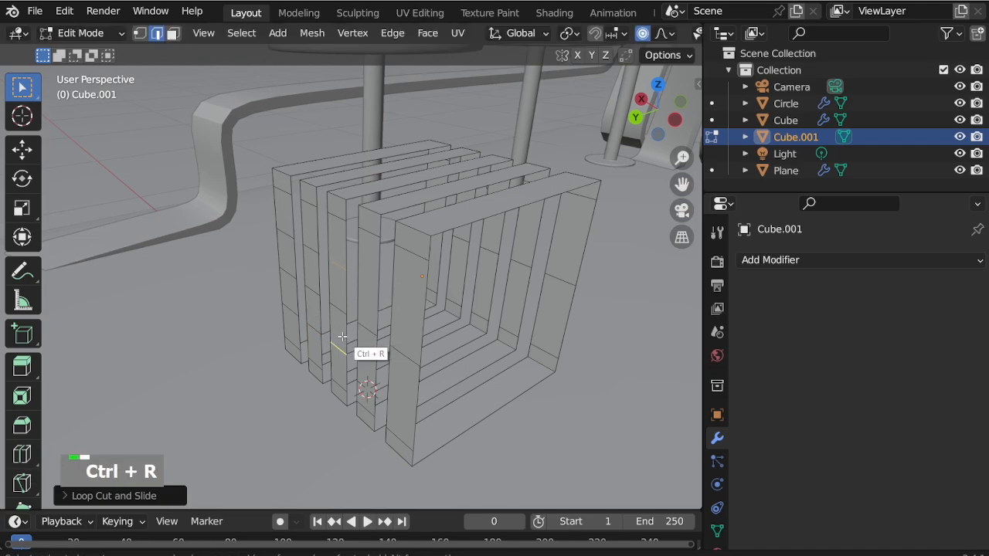
{"action": "right_click", "coordinate": [342, 337]}
{"action": "key", "text": "ctrl+r"}
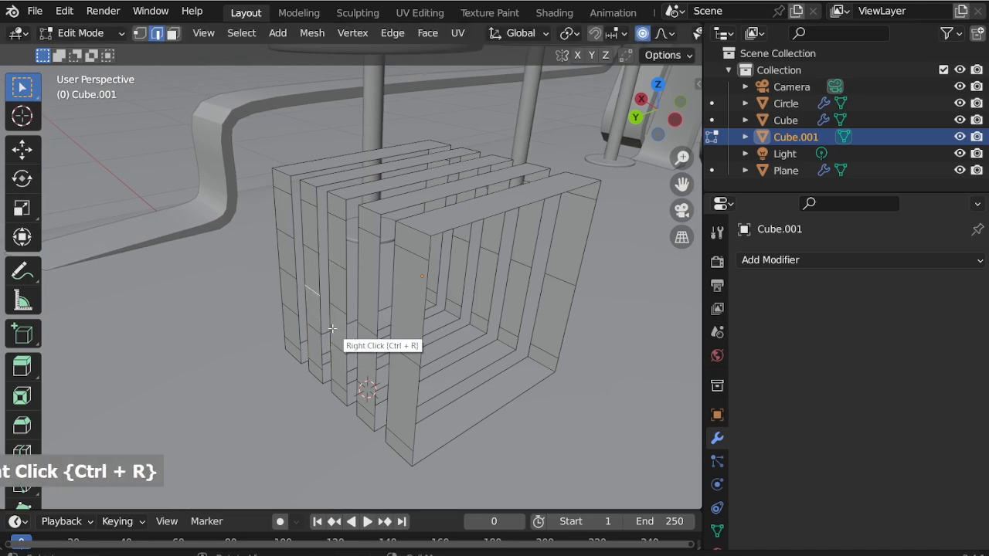
Step: Move the mid-height edge of the second slat from the rear about 0.1 m inward along Y with proportional falloff
{"action": "key", "text": "g"}
{"action": "key", "text": "y"}
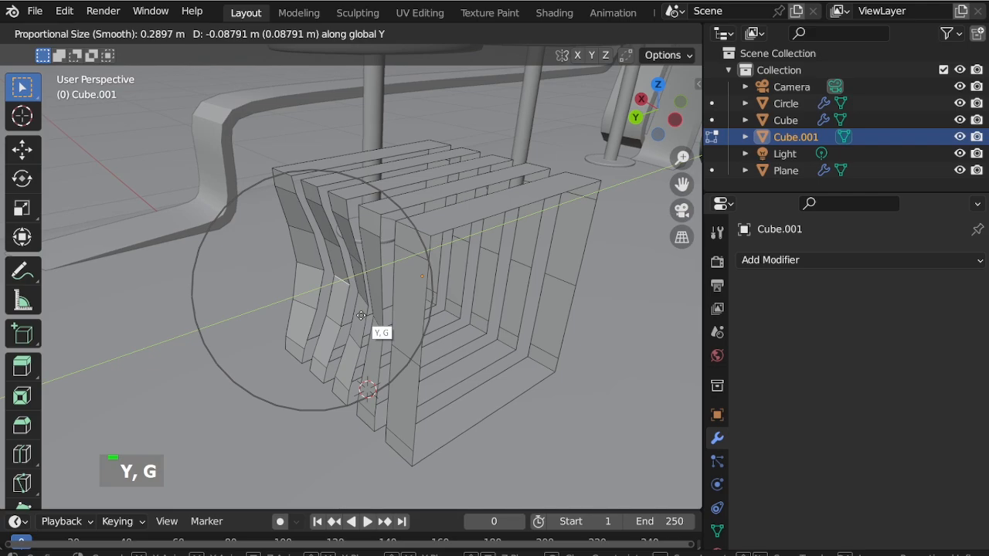
{"action": "left_click", "coordinate": [366, 315]}
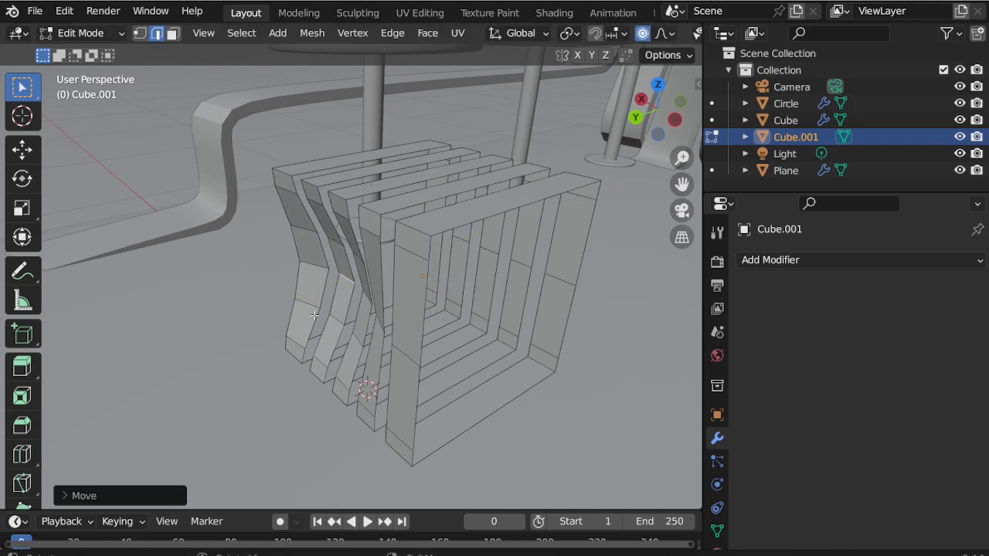
Step: Add edge cuts above and below the mid-height edge on the opposite side of the three front slats
{"action": "middle_click_drag", "start_coordinate": [366, 314], "coordinate": [498, 323]}
{"action": "scroll", "coordinate": [485, 268], "scroll_direction": "up", "scroll_amount": 1}
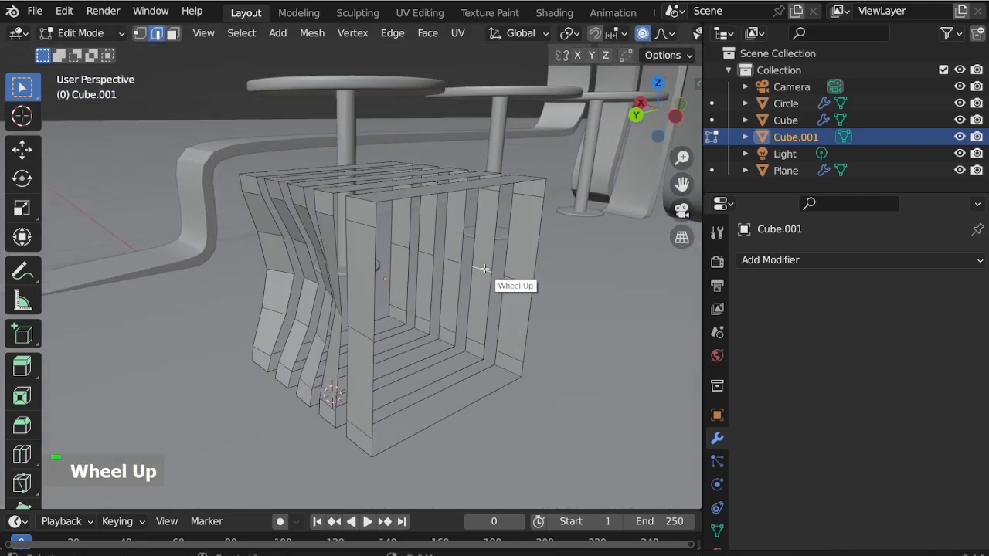
{"action": "key", "text": "ctrl+r"}
{"action": "left_click", "coordinate": [477, 287]}
{"action": "right_click", "coordinate": [477, 290]}
{"action": "key", "text": "ctrl+r"}
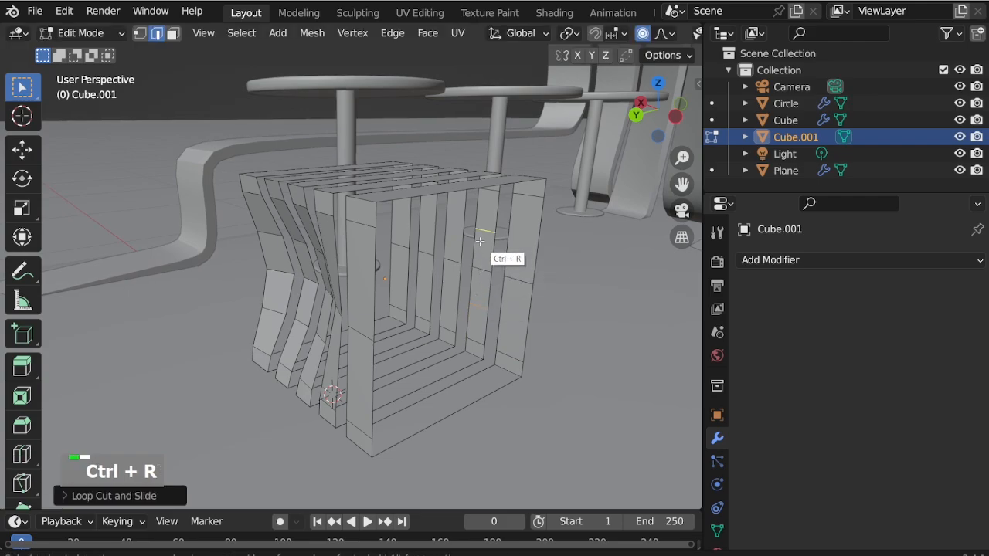
{"action": "right_click", "coordinate": [515, 265]}
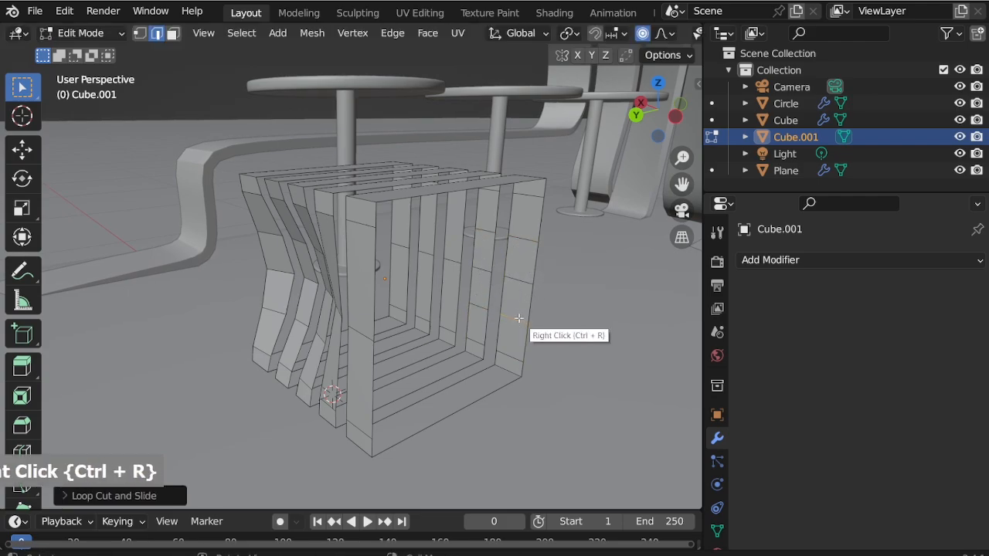
{"action": "key", "text": "ctrl+r"}
{"action": "right_click", "coordinate": [454, 269]}
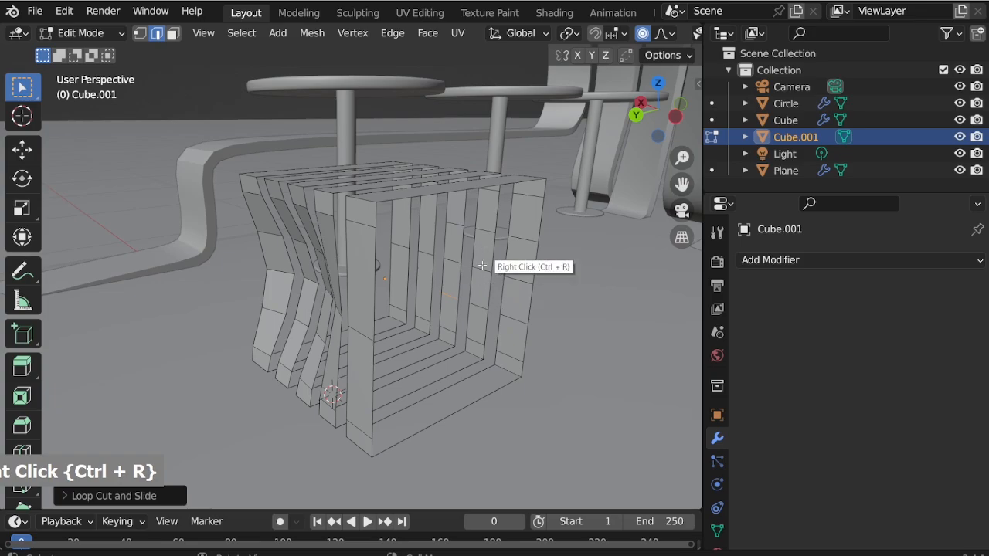
Step: Move the opposite side's mid-height edge on the second slat from the front about 0.08 m inward along Y with proportional falloff
{"action": "key", "text": "g"}
{"action": "key", "text": "y"}
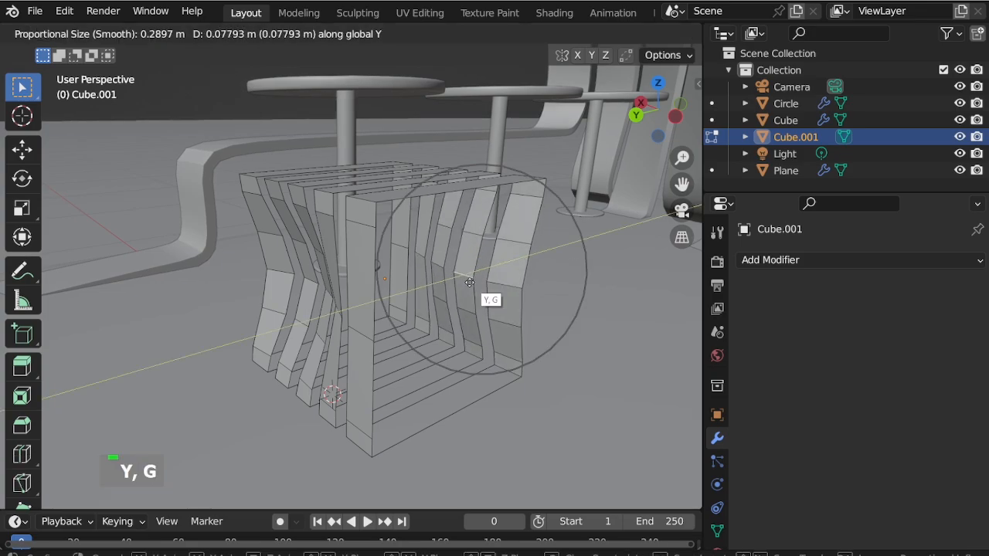
{"action": "left_click", "coordinate": [464, 284]}
Step: Return to Object Mode, add a level 2 Subdivision modifier to the slatted seat and shade it smooth
{"action": "key", "text": "ctrl+Tab"}
{"action": "key", "text": "ctrl+2"}
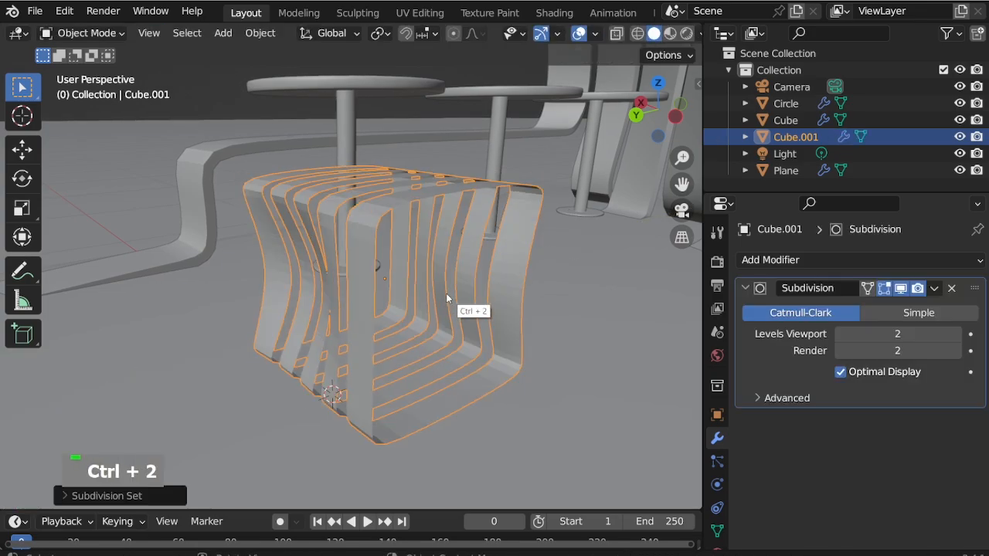
{"action": "right_click", "coordinate": [499, 290]}
{"action": "left_click", "coordinate": [464, 225]}
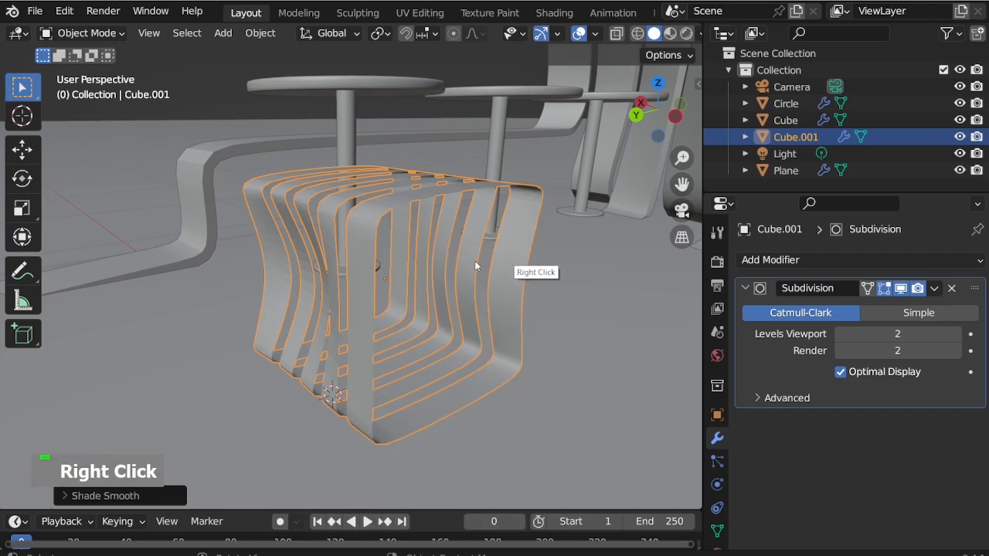
Step: Add a Solidify modifier to the slatted seat with a thickness of 0.03 m
{"action": "middle_click_drag", "start_coordinate": [474, 261], "coordinate": [442, 287]}
{"action": "left_click", "coordinate": [803, 260]}
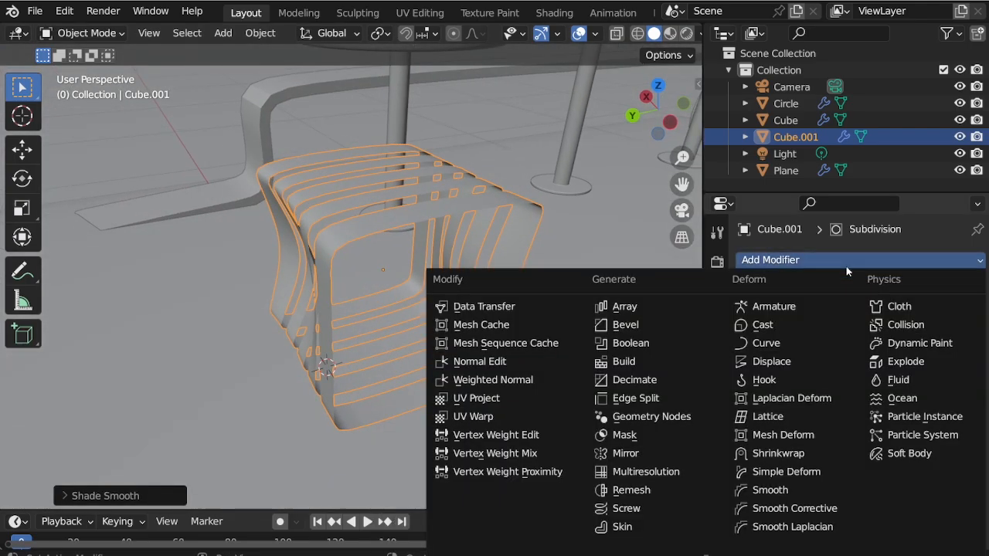
{"action": "scroll", "coordinate": [657, 450], "scroll_direction": "down", "scroll_amount": 2}
{"action": "left_click", "coordinate": [652, 454]}
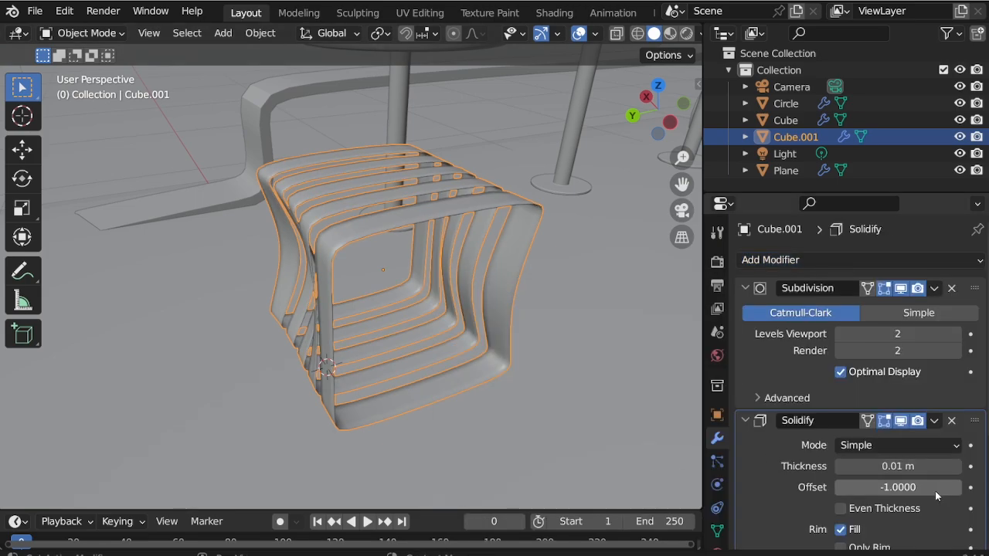
{"action": "double_click", "coordinate": [956, 467]}
Step: Apply Shade Auto Smooth to the slatted seat and set its Solidify thickness to 0.05 m
{"action": "right_click", "coordinate": [510, 252]}
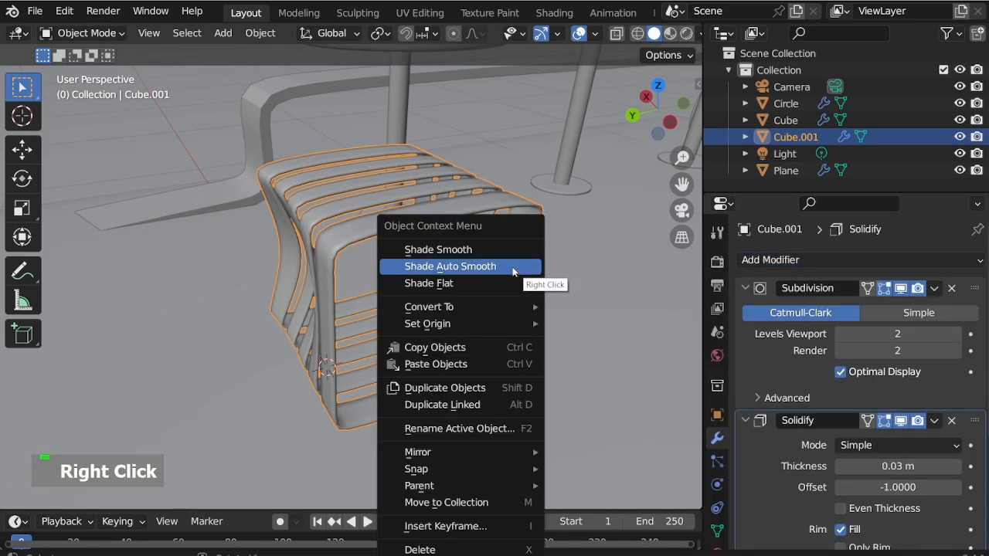
{"action": "left_click", "coordinate": [512, 267]}
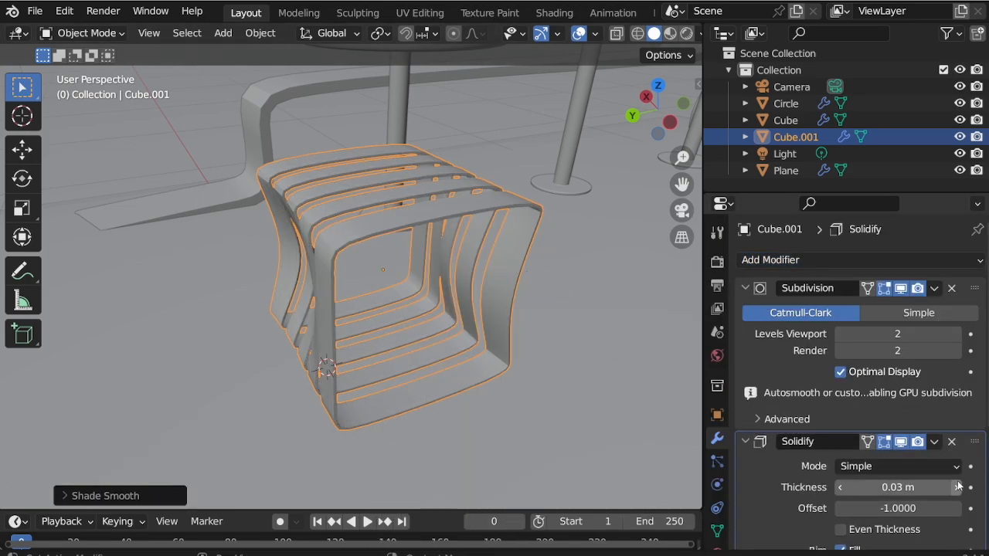
{"action": "left_click", "coordinate": [956, 488]}
{"action": "left_click", "coordinate": [957, 487]}
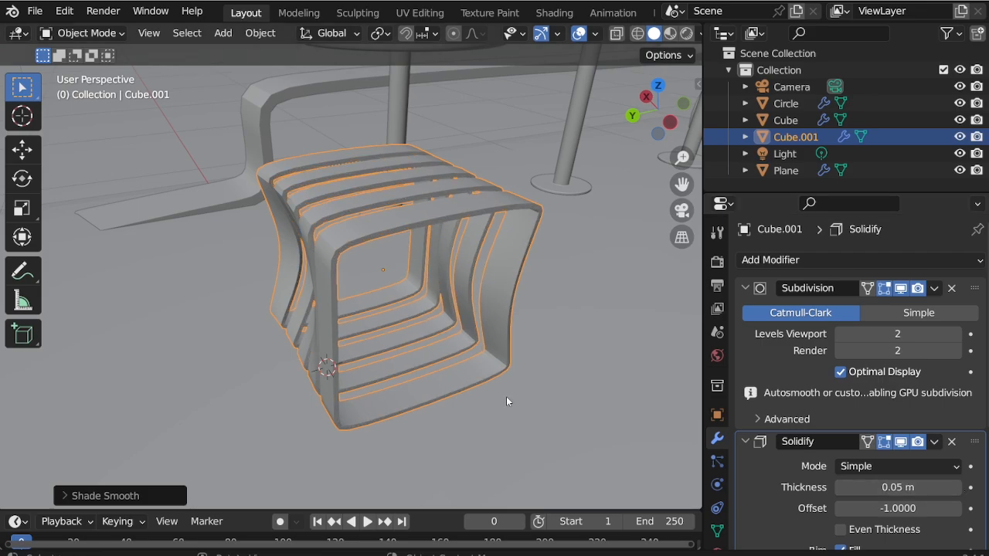
{"action": "middle_click_drag", "start_coordinate": [506, 401], "coordinate": [362, 355]}
{"action": "scroll", "coordinate": [395, 374], "scroll_direction": "up", "scroll_amount": 2}
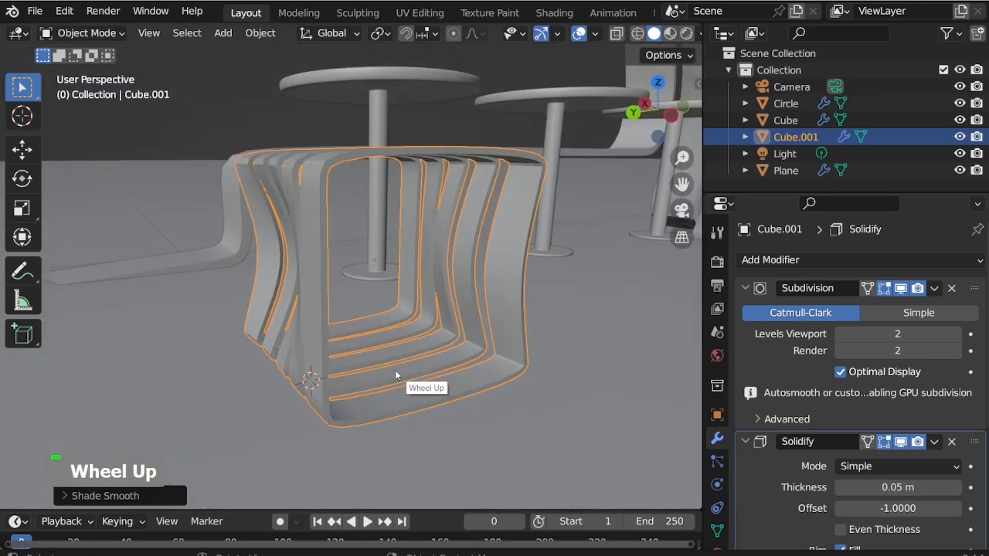
Step: Scale the slatted stool down along Z to about 0.88 of its height
{"action": "key", "text": "s"}
{"action": "key", "text": "z"}
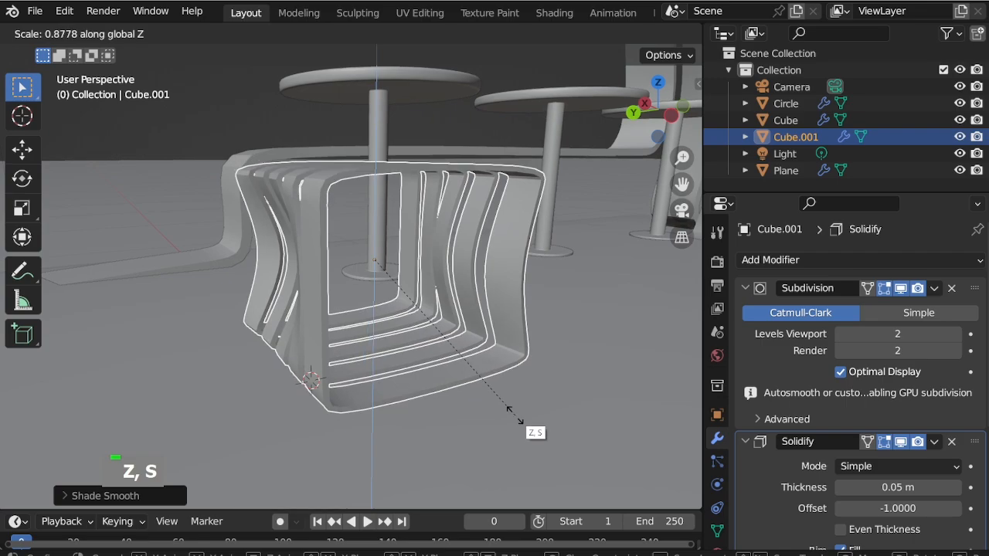
{"action": "left_click", "coordinate": [510, 413]}
{"action": "key", "text": "KP_3"}
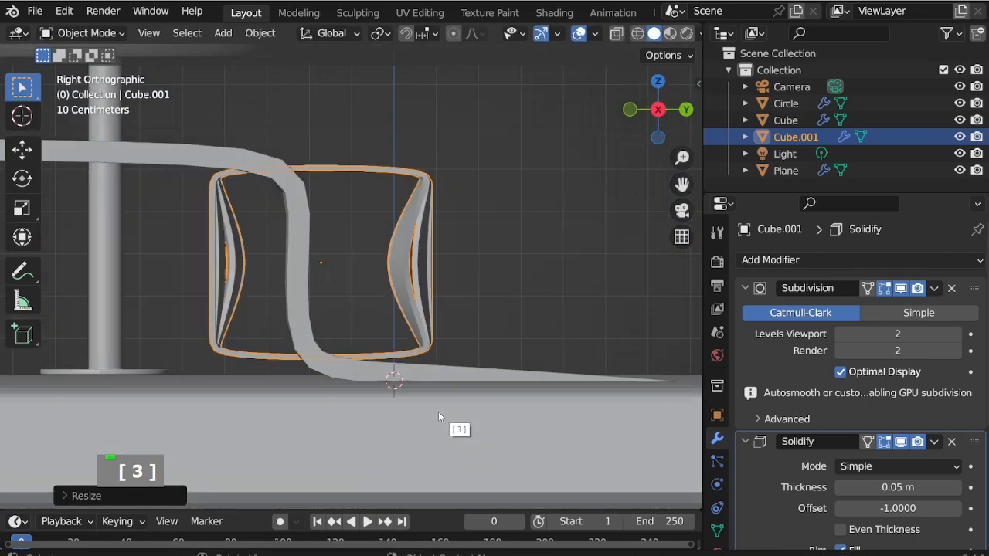
{"action": "middle_click_drag", "start_coordinate": [435, 360], "coordinate": [352, 317]}
{"action": "scroll", "coordinate": [302, 389], "scroll_direction": "up", "scroll_amount": 2}
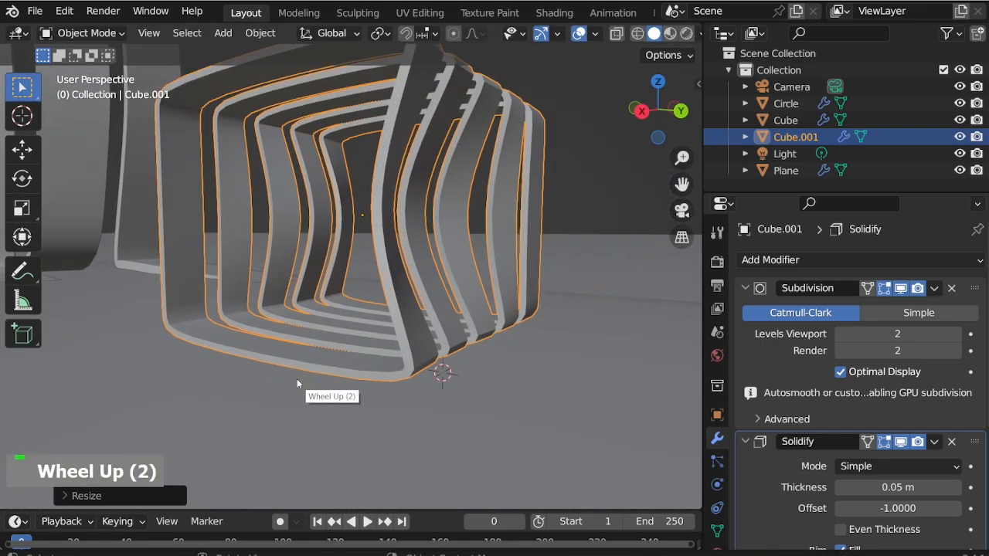
Step: Snap the 3D cursor to the stool's centre, add a cube there and scale it uniformly to about 0.25
{"action": "middle_click_drag", "start_coordinate": [302, 388], "coordinate": [348, 402]}
{"action": "key", "text": "shift+s"}
{"action": "left_click", "coordinate": [352, 475]}
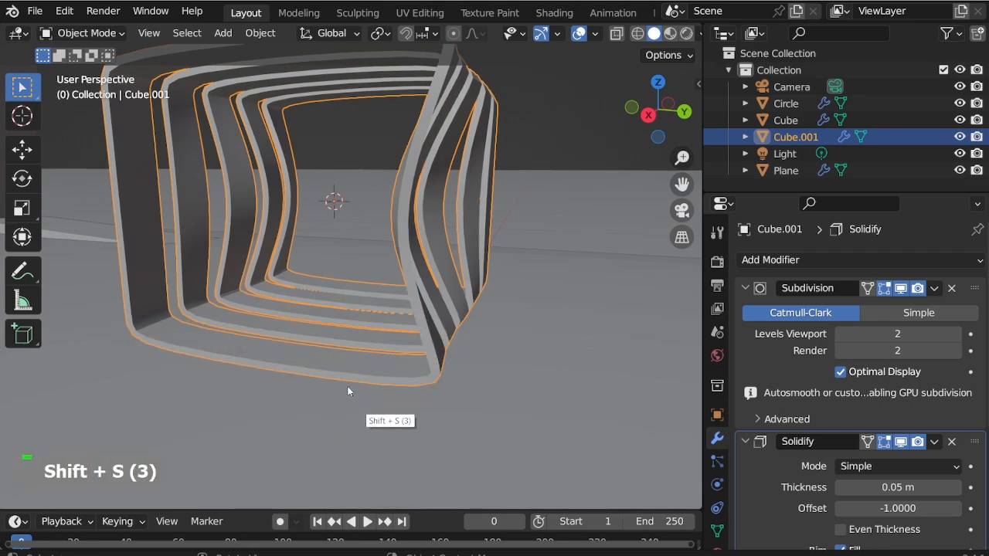
{"action": "key", "text": "shift+a"}
{"action": "mouse_move", "coordinate": [340, 230]}
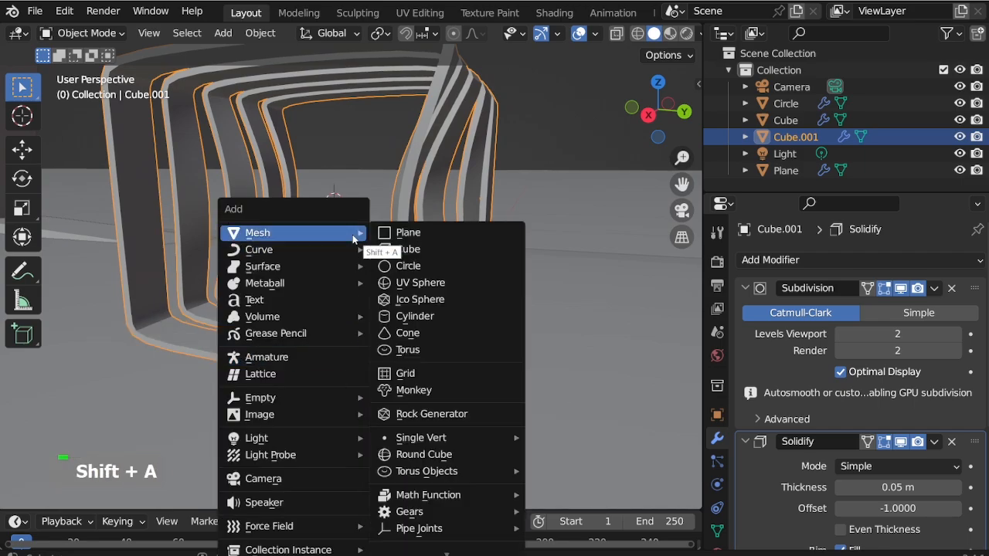
{"action": "left_click", "coordinate": [428, 250]}
{"action": "key", "text": "s"}
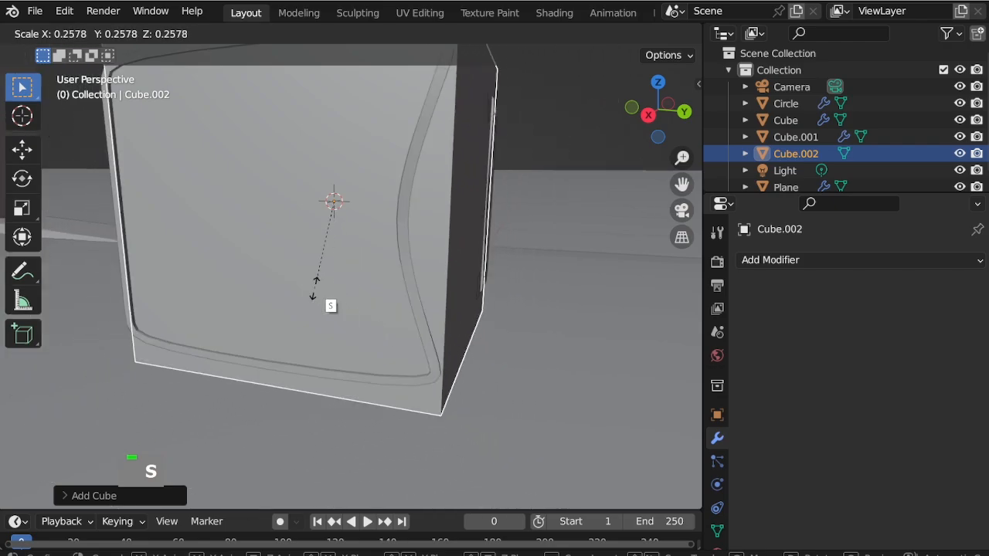
{"action": "left_click", "coordinate": [308, 285]}
Step: Scale the new cube down along Z into a thin slab as wide as the stool
{"action": "scroll", "coordinate": [574, 428], "scroll_direction": "down", "scroll_amount": 2}
{"action": "key", "text": "s"}
{"action": "key", "text": "z"}
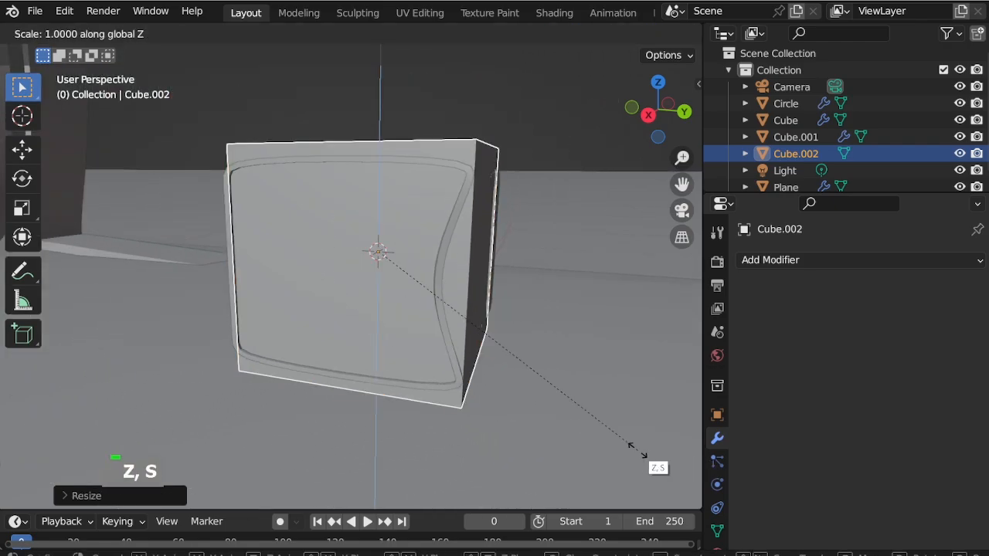
{"action": "left_click", "coordinate": [404, 284]}
Step: Move the slab about 0.25 m down along Z in the side view, placing it directly beneath the stool
{"action": "key", "text": "KP_3"}
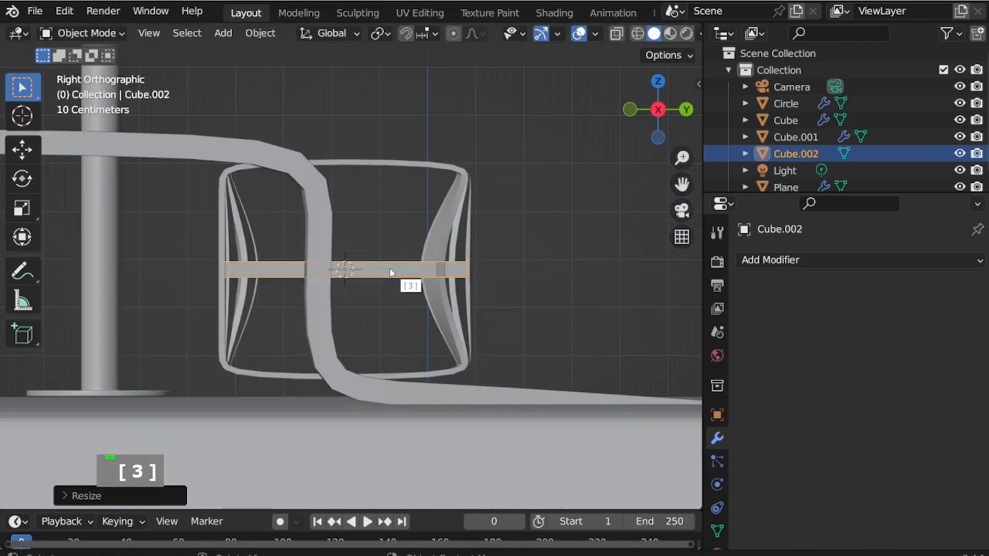
{"action": "key", "text": "KP_9"}
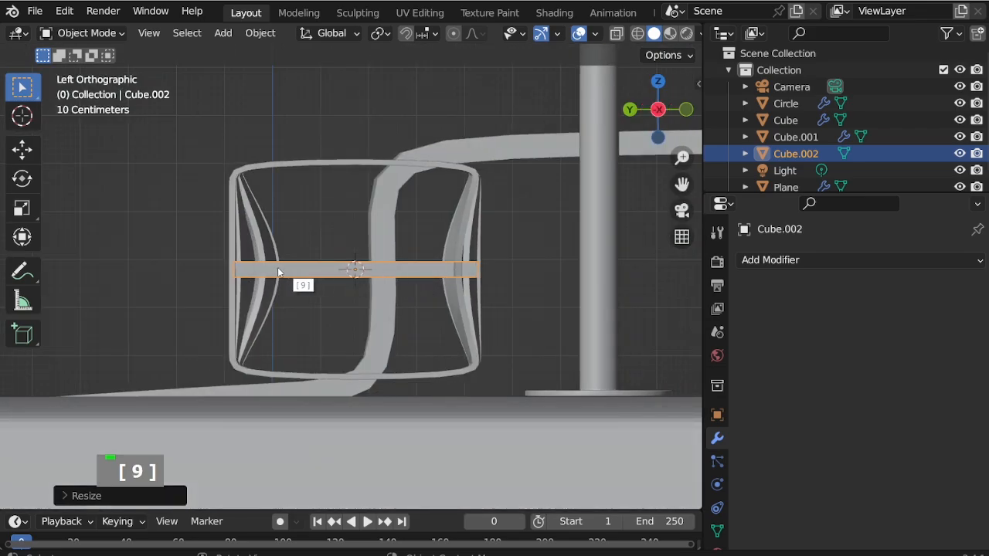
{"action": "scroll", "coordinate": [275, 271], "scroll_direction": "up", "scroll_amount": 3}
{"action": "key", "text": "g"}
{"action": "key", "text": "z"}
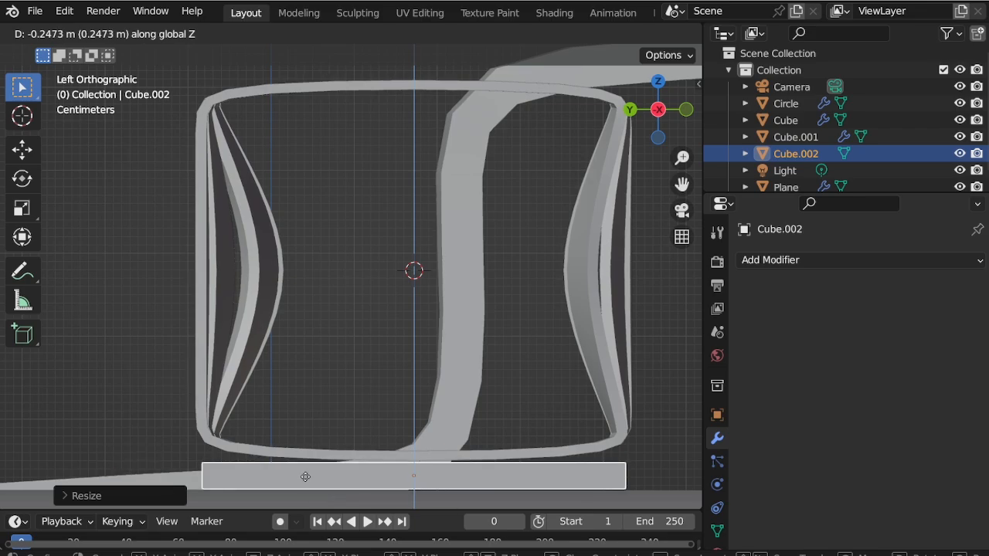
{"action": "left_click", "coordinate": [304, 474]}
{"action": "scroll", "coordinate": [354, 381], "scroll_direction": "down", "scroll_amount": 1}
{"action": "scroll", "coordinate": [403, 473], "scroll_direction": "up", "scroll_amount": 1}
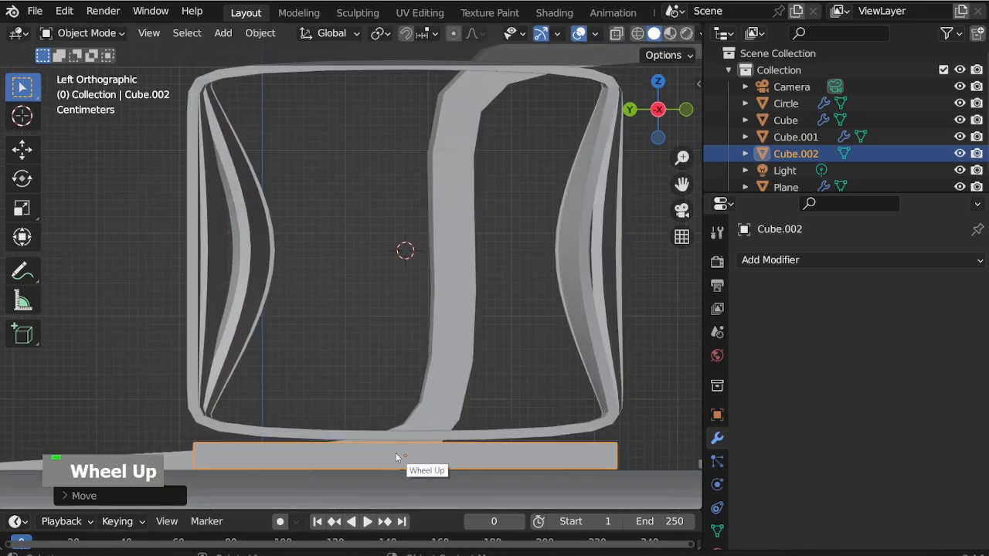
Step: Enter Edit Mode on the base slab, enable X-ray and select its whole top face
{"action": "key", "text": "ctrl+Tab"}
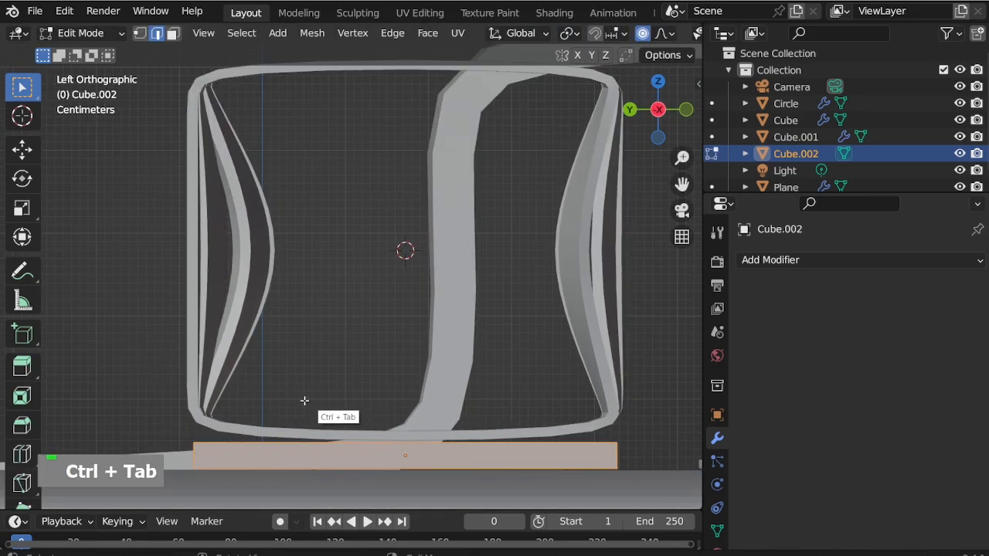
{"action": "key", "text": "alt+z"}
{"action": "left_click_drag", "start_coordinate": [159, 410], "coordinate": [649, 445]}
{"action": "key", "text": "g"}
{"action": "key", "text": "z"}
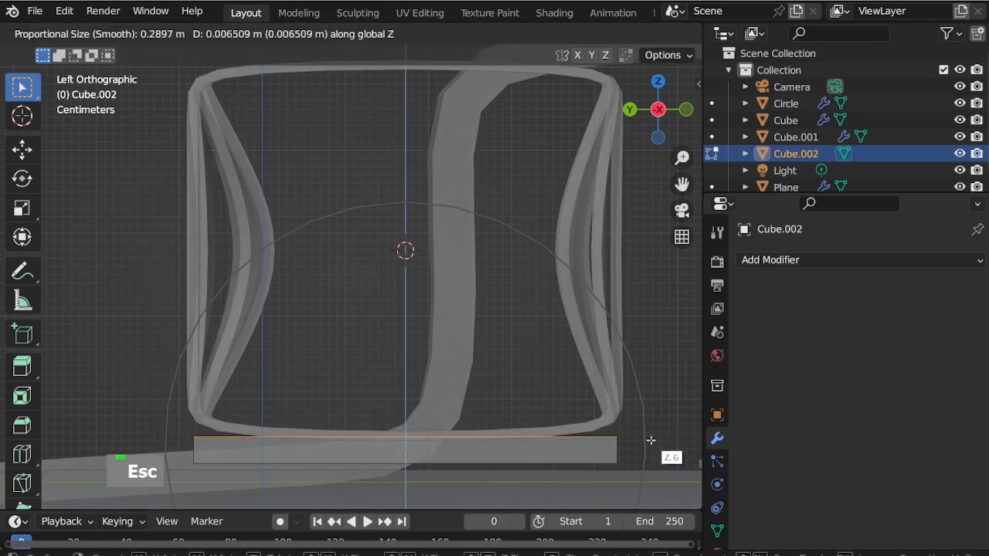
{"action": "key", "text": "Escape"}
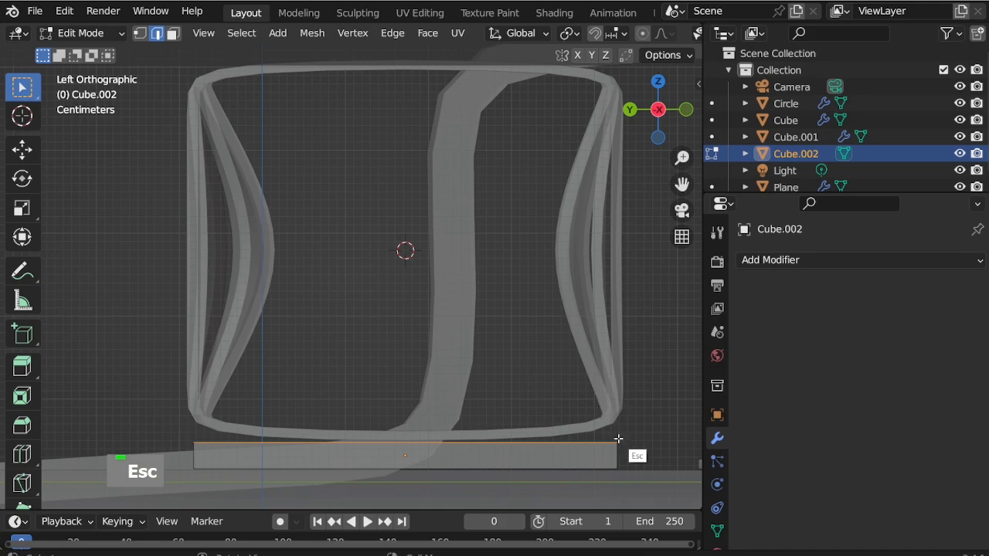
Step: Raise the slab's top face about 0.018 m along Z without proportional editing, disable X-ray and return to Object Mode
{"action": "key", "text": "g"}
{"action": "key", "text": "z"}
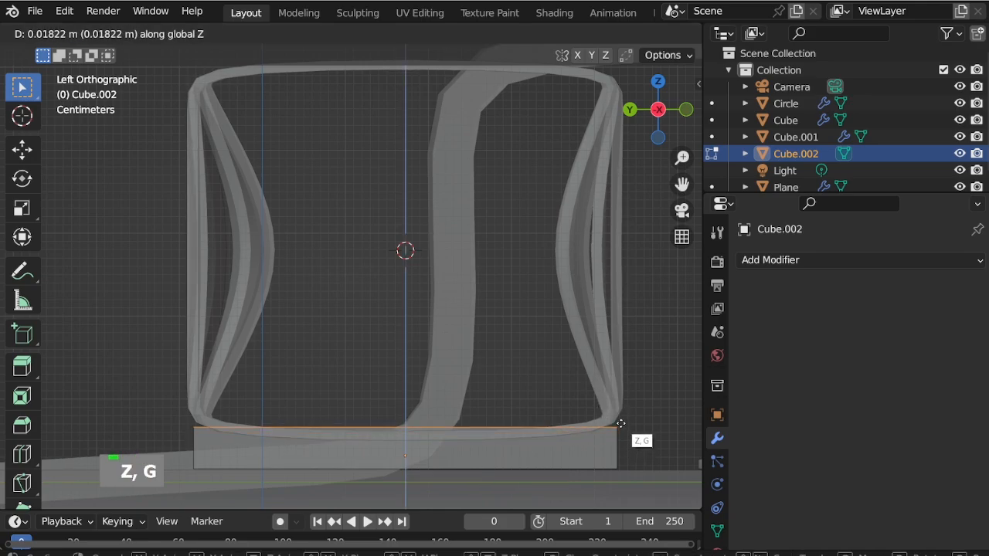
{"action": "left_click", "coordinate": [620, 422]}
{"action": "middle_click_drag", "start_coordinate": [620, 422], "coordinate": [520, 398]}
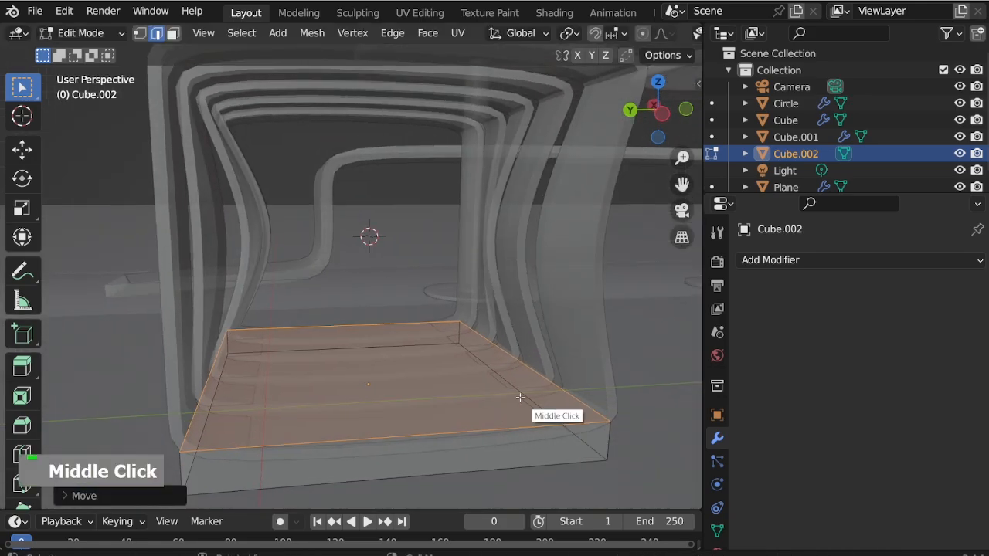
{"action": "scroll", "coordinate": [461, 390], "scroll_direction": "down", "scroll_amount": 2}
{"action": "key", "text": "alt+z"}
{"action": "middle_click_drag", "start_coordinate": [461, 389], "coordinate": [554, 422]}
{"action": "scroll", "coordinate": [556, 421], "scroll_direction": "up", "scroll_amount": 1}
{"action": "key", "text": "ctrl+Tab"}
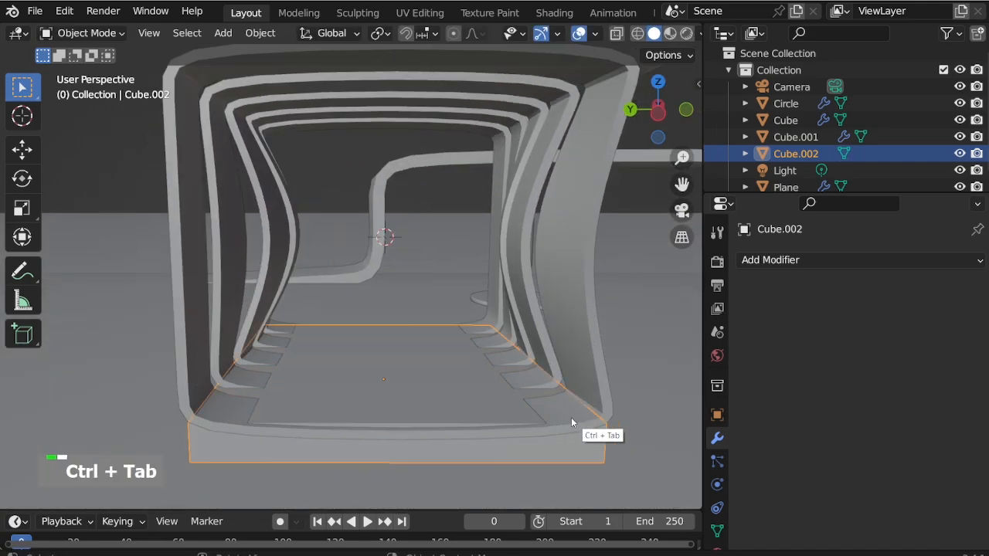
Step: Enter Edit Mode on the slatted stool with X-ray enabled and show its Subdivision modifier on the editing cage
{"action": "left_click", "coordinate": [571, 417]}
{"action": "key", "text": "ctrl+Tab"}
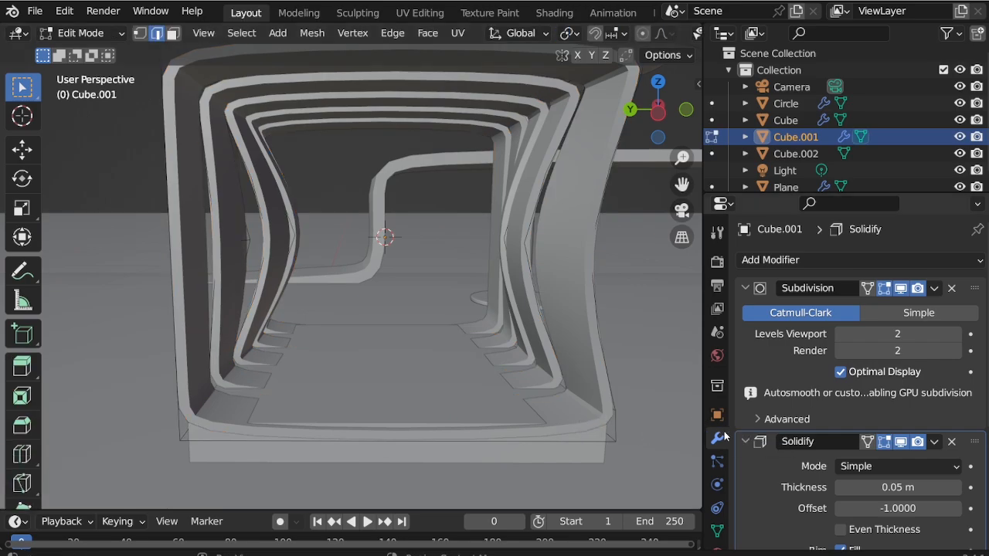
{"action": "key", "text": "alt+z"}
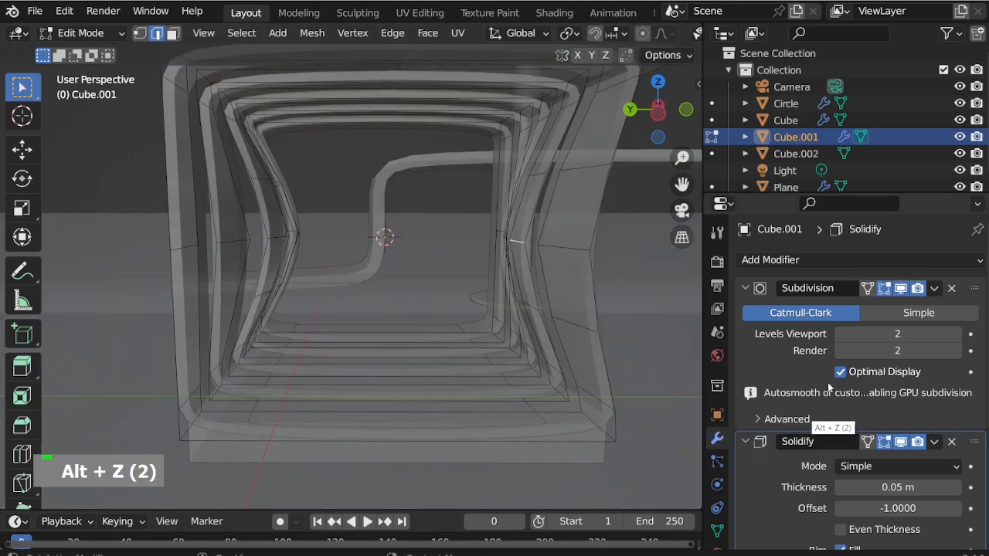
{"action": "key", "text": "alt+z"}
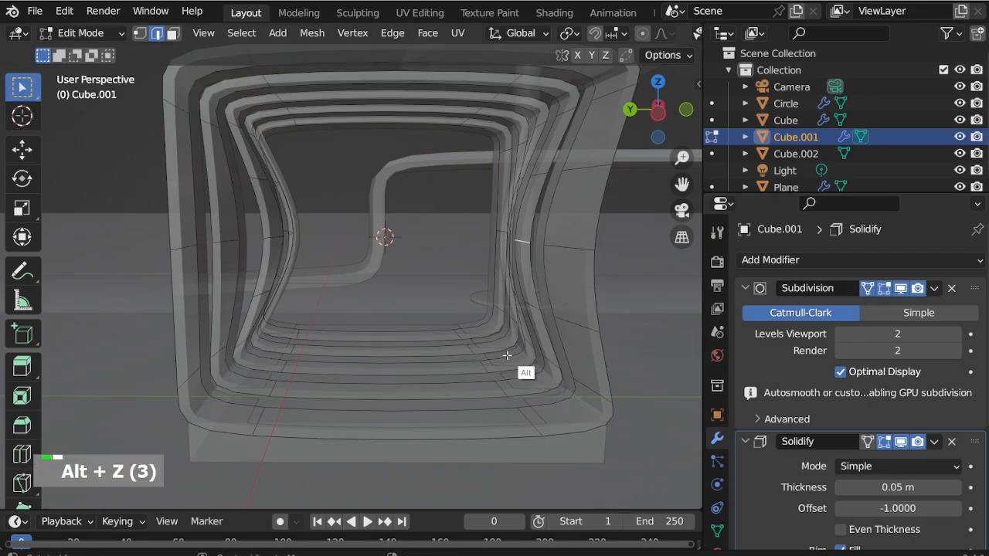
{"action": "mouse_move", "coordinate": [521, 372]}
{"action": "middle_mouse_down"}
{"action": "mouse_move", "coordinate": [497, 379]}
{"action": "mouse_move", "coordinate": [504, 362]}
{"action": "middle_mouse_up"}
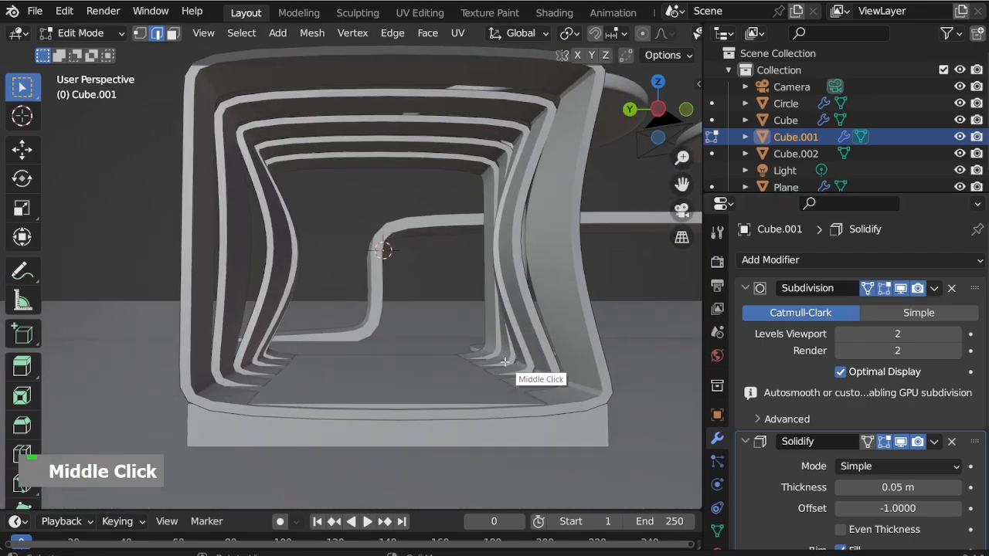
{"action": "key", "text": "alt+z"}
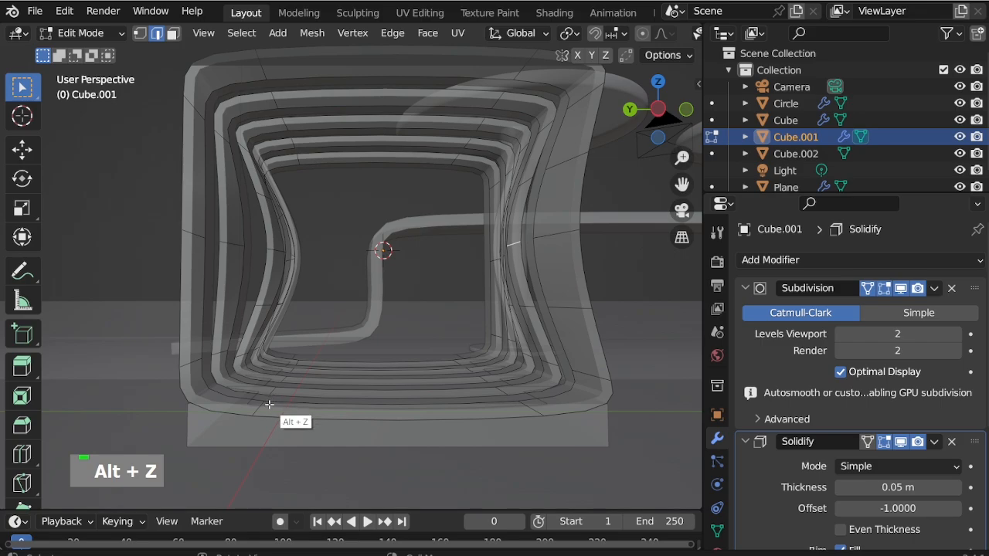
Step: Add a loop cut near the same lower corner of each of the first three slats from the front
{"action": "mouse_move", "coordinate": [229, 404]}
{"action": "middle_mouse_down"}
{"action": "mouse_move", "coordinate": [237, 413]}
{"action": "mouse_move", "coordinate": [223, 402]}
{"action": "middle_mouse_up"}
{"action": "key", "text": "ctrl+r"}
{"action": "left_click", "coordinate": [222, 404]}
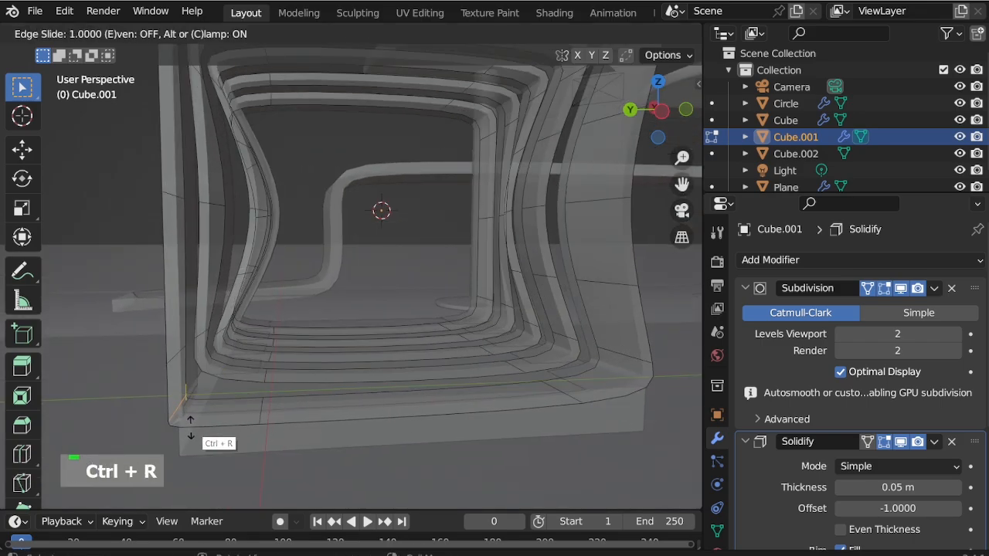
{"action": "right_click", "coordinate": [193, 425]}
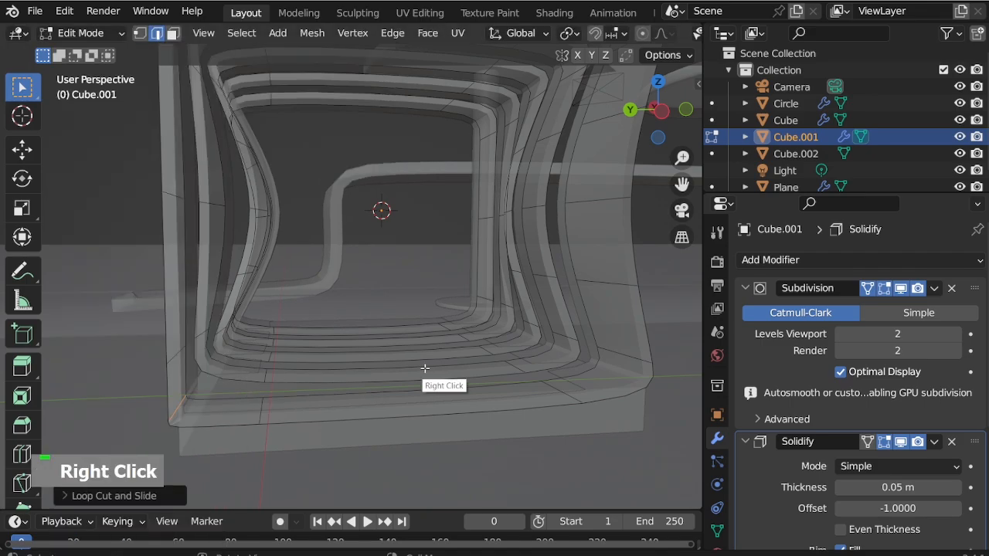
{"action": "scroll", "coordinate": [280, 375], "scroll_direction": "up", "scroll_amount": 2}
{"action": "scroll", "coordinate": [274, 375], "scroll_direction": "up", "scroll_amount": 2}
{"action": "key", "text": "ctrl+r"}
{"action": "right_click", "coordinate": [251, 372]}
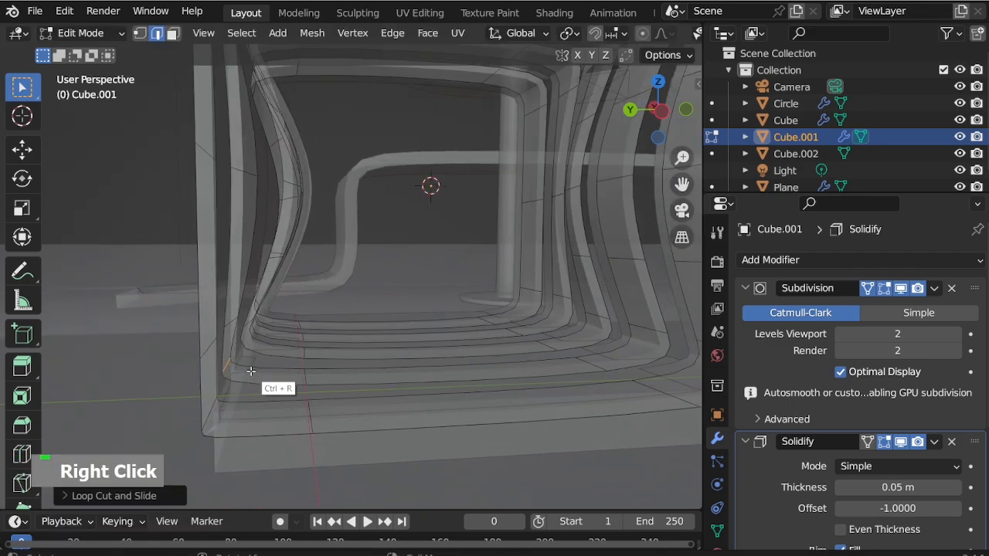
{"action": "key", "text": "ctrl+r"}
{"action": "left_click", "coordinate": [277, 354]}
{"action": "right_click", "coordinate": [324, 360]}
{"action": "middle_click_drag", "start_coordinate": [324, 359], "coordinate": [248, 361]}
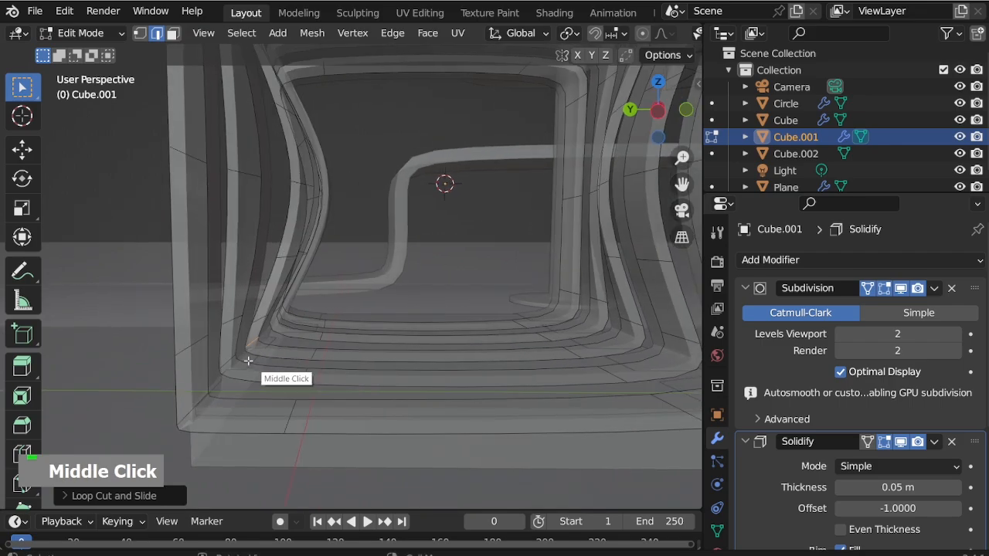
Step: Lower the third slat's new corner edge about 0.01 m along Z and fine-tune its height in the side view
{"action": "key", "text": "g"}
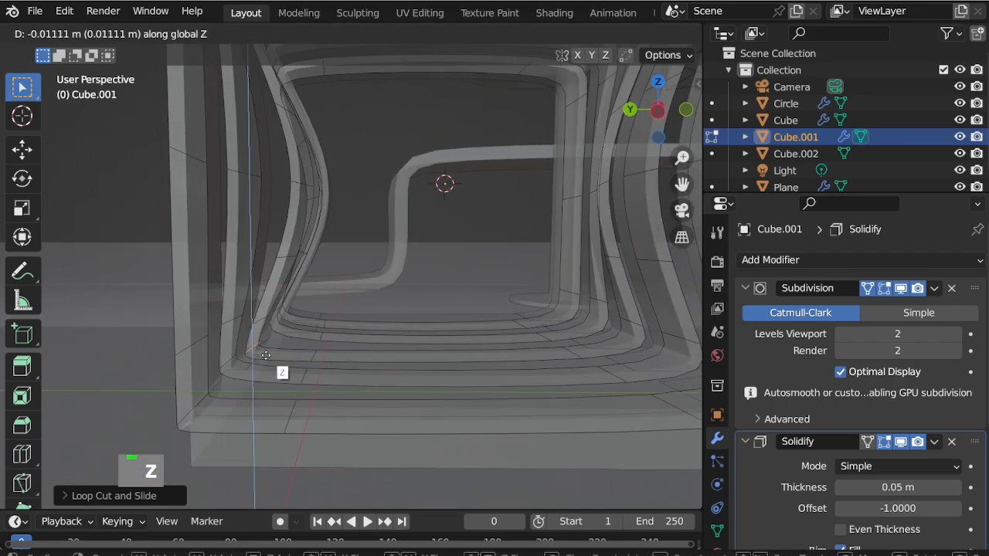
{"action": "left_click", "coordinate": [265, 357]}
{"action": "key", "text": "KP_3"}
{"action": "scroll", "coordinate": [432, 371], "scroll_direction": "down", "scroll_amount": 1}
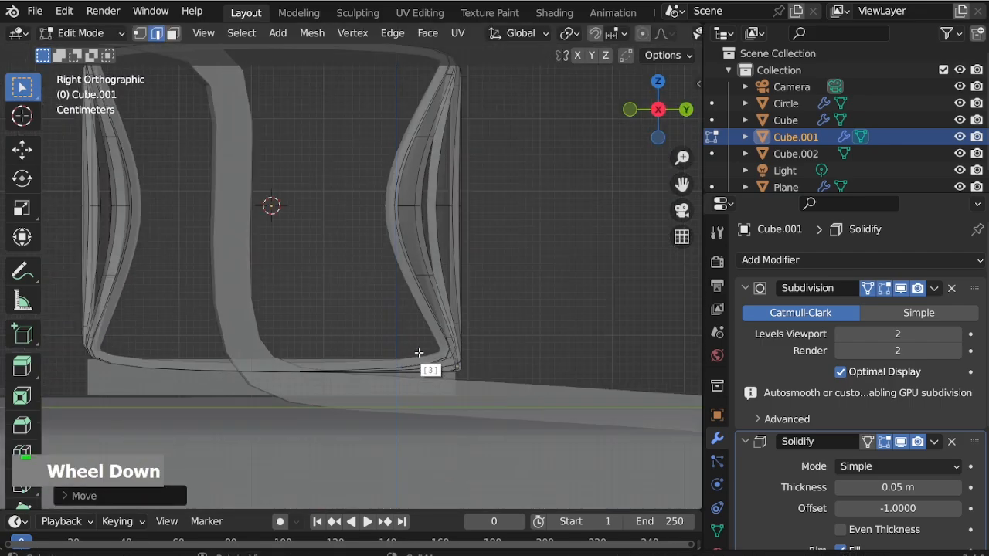
{"action": "scroll", "coordinate": [453, 353], "scroll_direction": "up", "scroll_amount": 3}
{"action": "scroll", "coordinate": [455, 359], "scroll_direction": "up", "scroll_amount": 5}
{"action": "key", "text": "g"}
{"action": "key", "text": "z"}
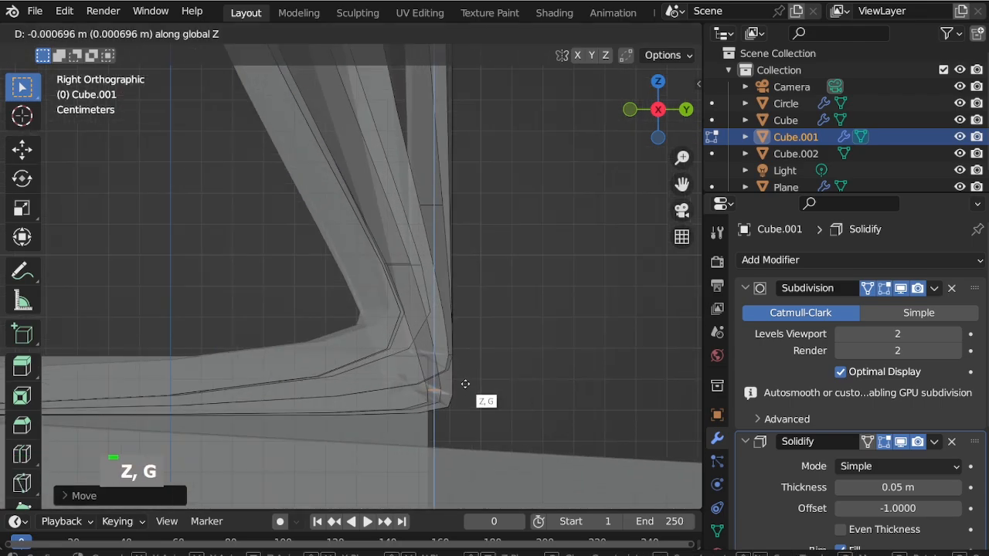
{"action": "left_click", "coordinate": [465, 398]}
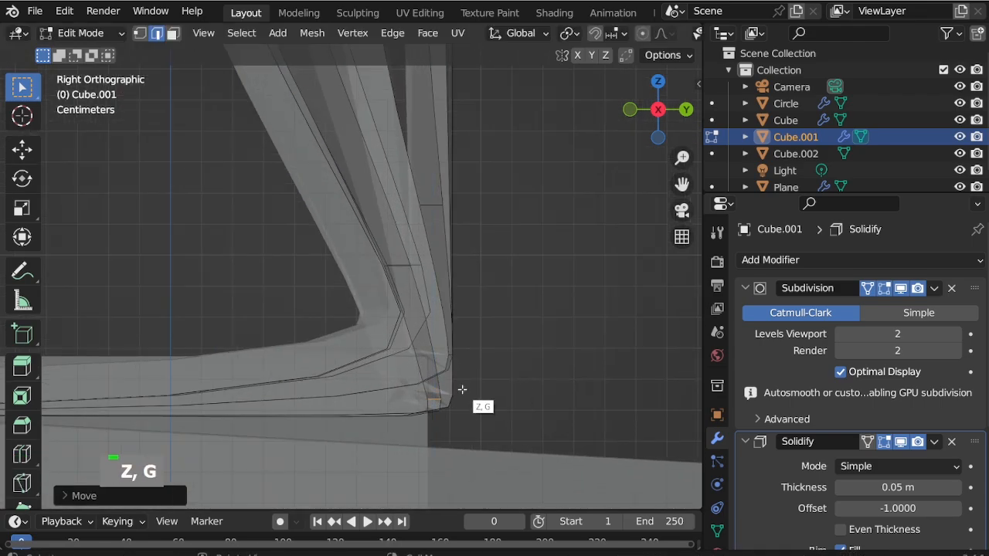
Step: Select the second slat's lower corner edge and move it about 0.02 m down along Z in the side view
{"action": "middle_click_drag", "start_coordinate": [453, 391], "coordinate": [532, 297]}
{"action": "middle_click_drag", "start_coordinate": [530, 338], "coordinate": [552, 324]}
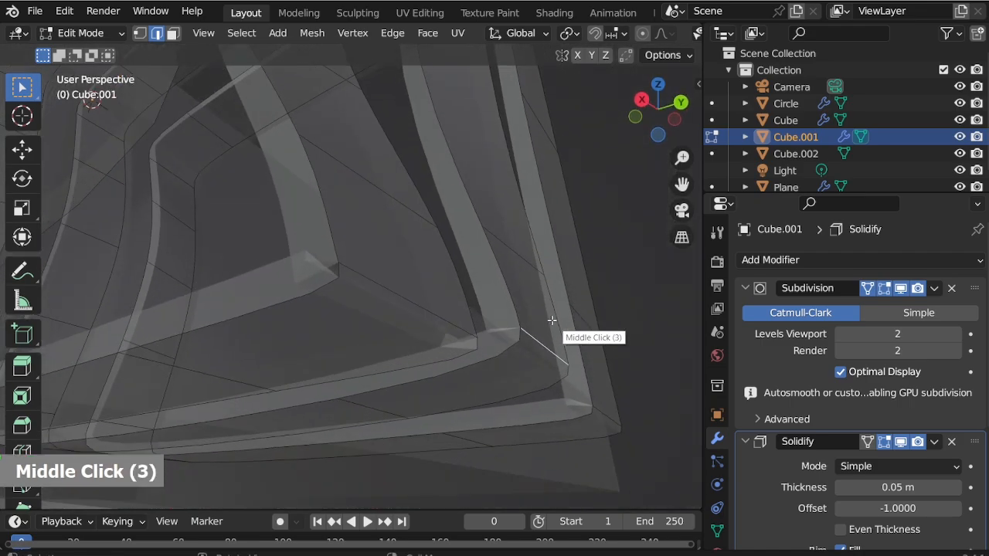
{"action": "key", "text": "KP_3"}
{"action": "key", "text": "g"}
{"action": "key", "text": "z"}
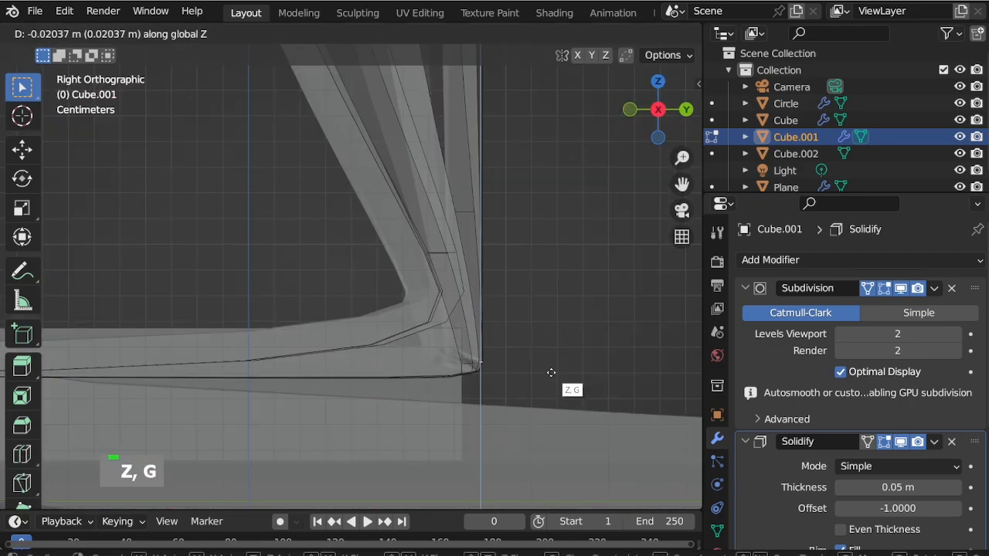
{"action": "left_click", "coordinate": [550, 372]}
{"action": "middle_click_drag", "start_coordinate": [550, 373], "coordinate": [287, 373]}
{"action": "scroll", "coordinate": [499, 292], "scroll_direction": "down", "scroll_amount": 2}
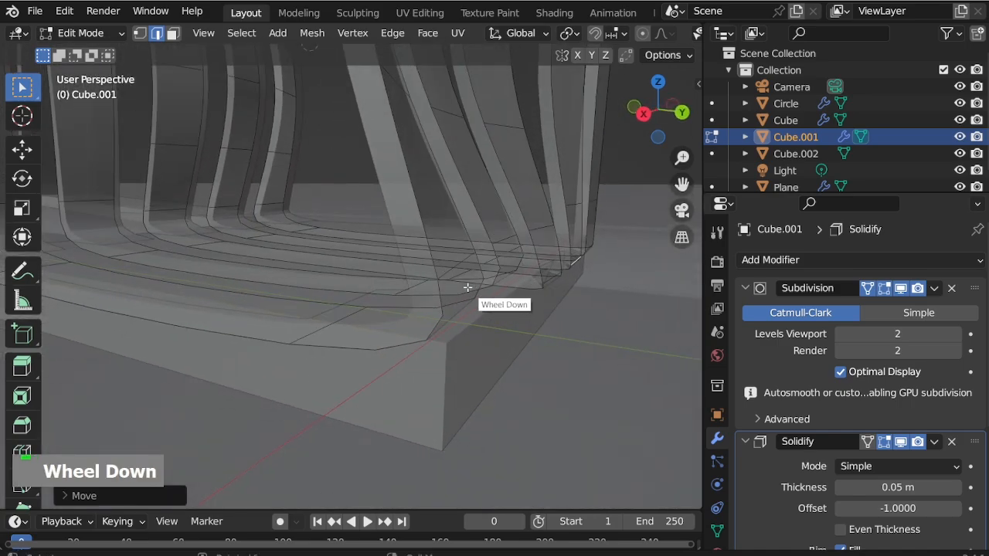
{"action": "middle_click_drag", "start_coordinate": [467, 288], "coordinate": [585, 293]}
{"action": "key", "text": "space"}
{"action": "key", "text": "x"}
{"action": "key", "text": "space"}
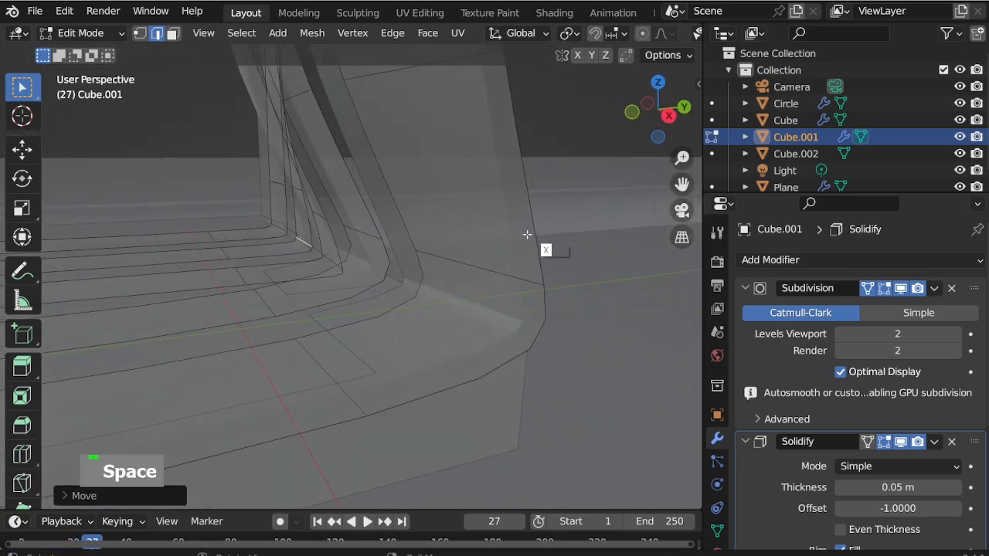
{"action": "key", "text": "x"}
{"action": "left_click", "coordinate": [332, 519]}
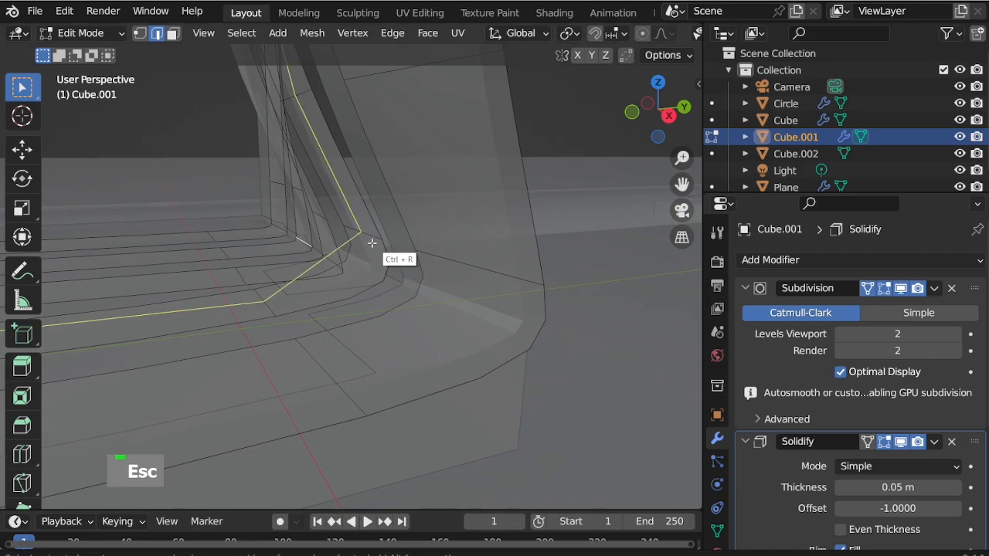
Step: Add a loop cut at the lower corner of the slat just behind the front one and lower it about 0.009 m along Z
{"action": "middle_click_drag", "start_coordinate": [371, 243], "coordinate": [366, 277]}
{"action": "key", "text": "ctrl+r"}
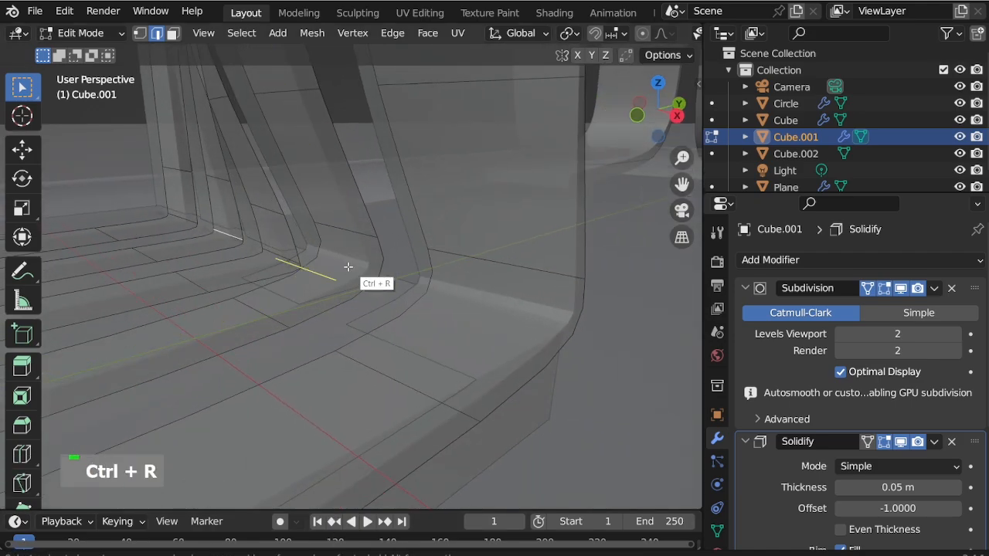
{"action": "left_click", "coordinate": [349, 267]}
{"action": "left_click", "coordinate": [394, 267]}
{"action": "key", "text": "KP_3"}
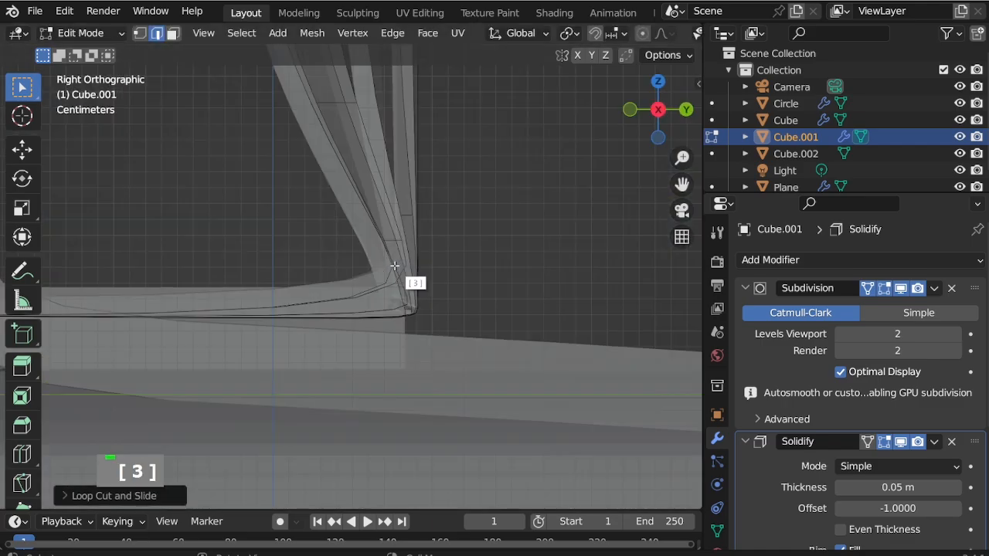
{"action": "key", "text": "g"}
{"action": "key", "text": "z"}
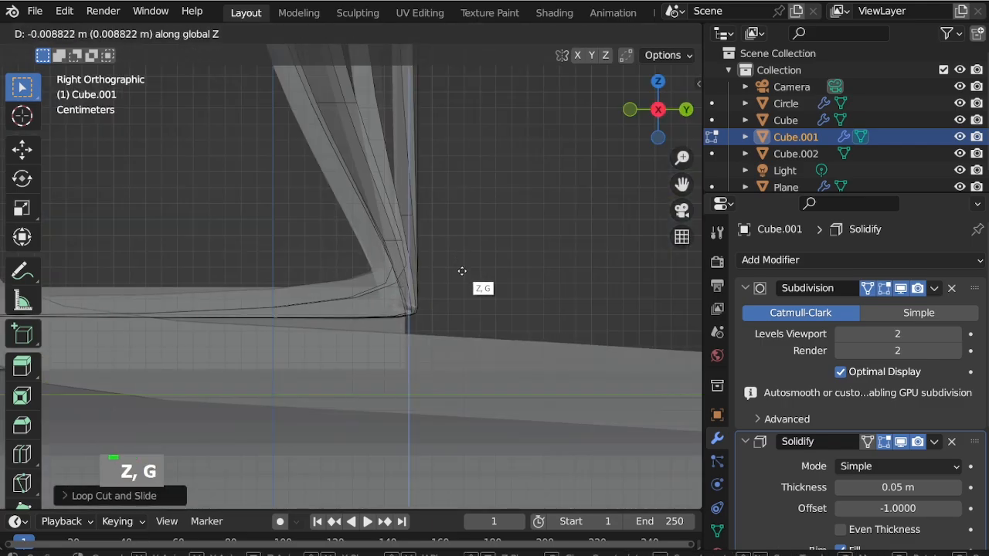
{"action": "left_click", "coordinate": [461, 270]}
Step: Add a loop cut at the front slat's lower corner and adjust its height along Z in the side view
{"action": "middle_click_drag", "start_coordinate": [360, 286], "coordinate": [392, 290]}
{"action": "key", "text": "ctrl+r"}
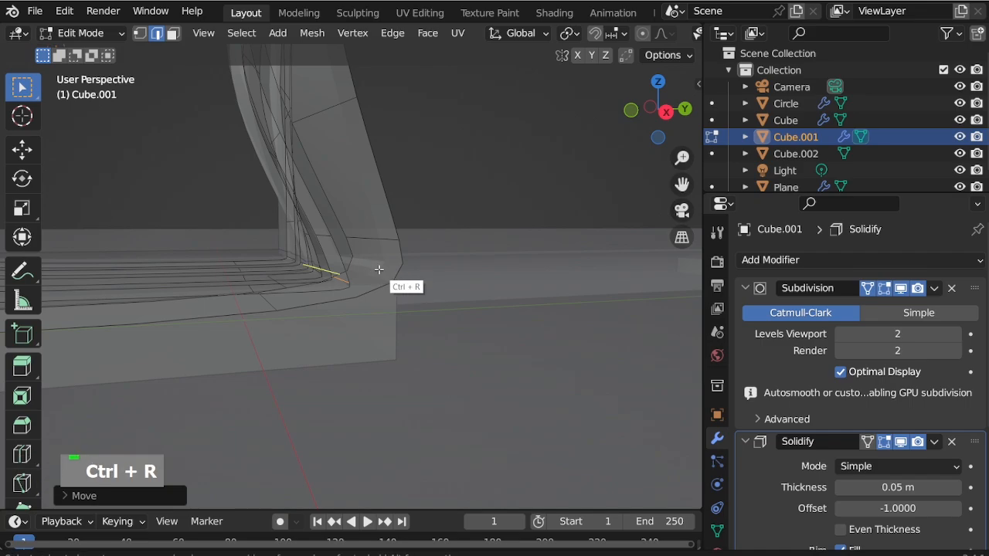
{"action": "left_click", "coordinate": [368, 278]}
{"action": "left_click", "coordinate": [369, 283]}
{"action": "key", "text": "KP_3"}
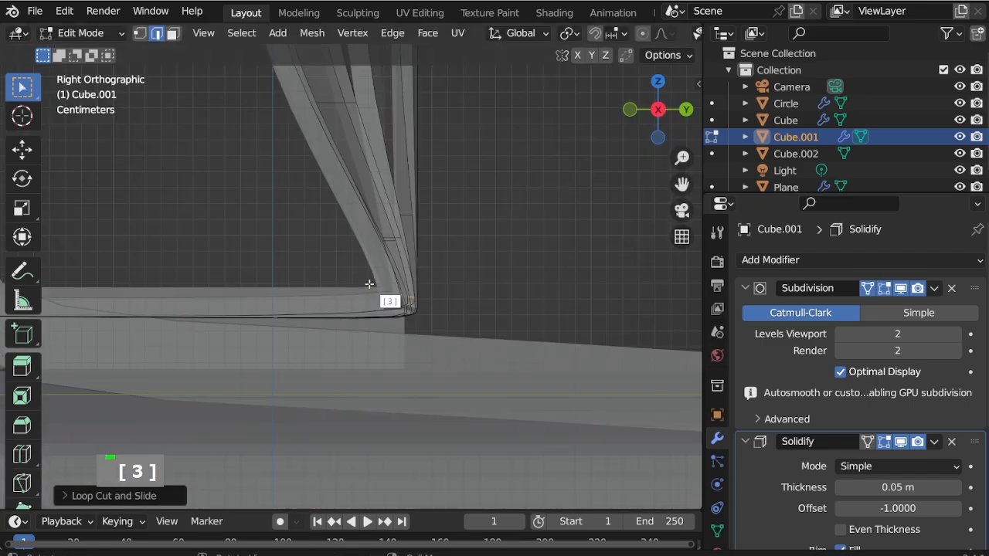
{"action": "key", "text": "g"}
{"action": "key", "text": "z"}
{"action": "left_click", "coordinate": [470, 312]}
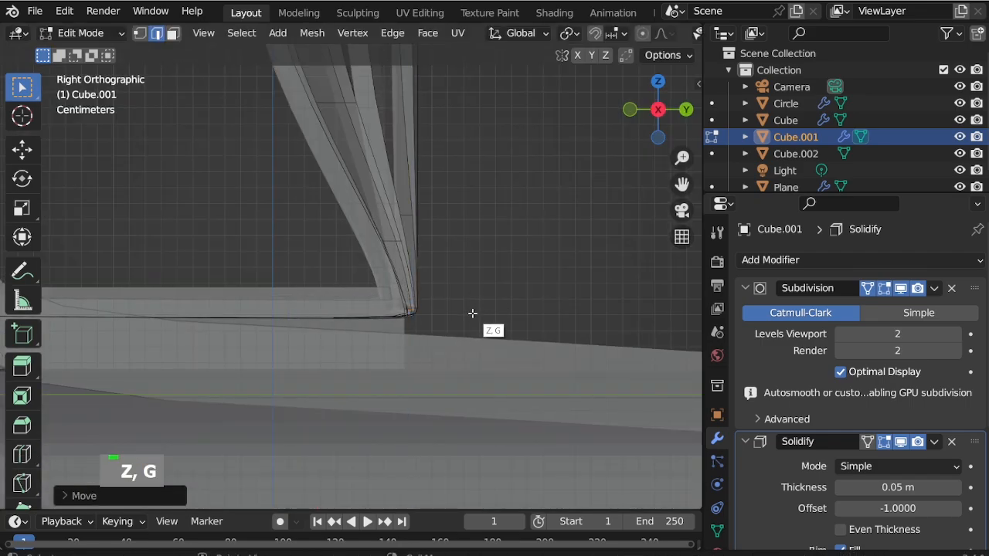
Step: On the stool's opposite side, add an unslid loop cut at the front slat's lower corner and adjust it along Z
{"action": "scroll", "coordinate": [469, 329], "scroll_direction": "down", "scroll_amount": 4}
{"action": "scroll", "coordinate": [464, 317], "scroll_direction": "down", "scroll_amount": 3}
{"action": "scroll", "coordinate": [371, 322], "scroll_direction": "up", "scroll_amount": 4}
{"action": "middle_click_drag", "start_coordinate": [371, 322], "coordinate": [282, 315]}
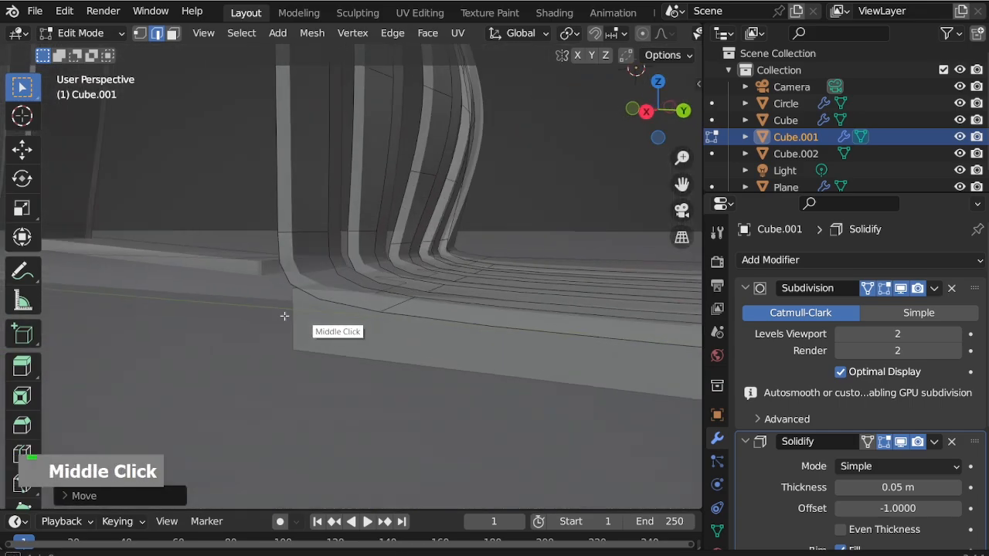
{"action": "scroll", "coordinate": [324, 271], "scroll_direction": "up", "scroll_amount": 1}
{"action": "left_click", "coordinate": [314, 278]}
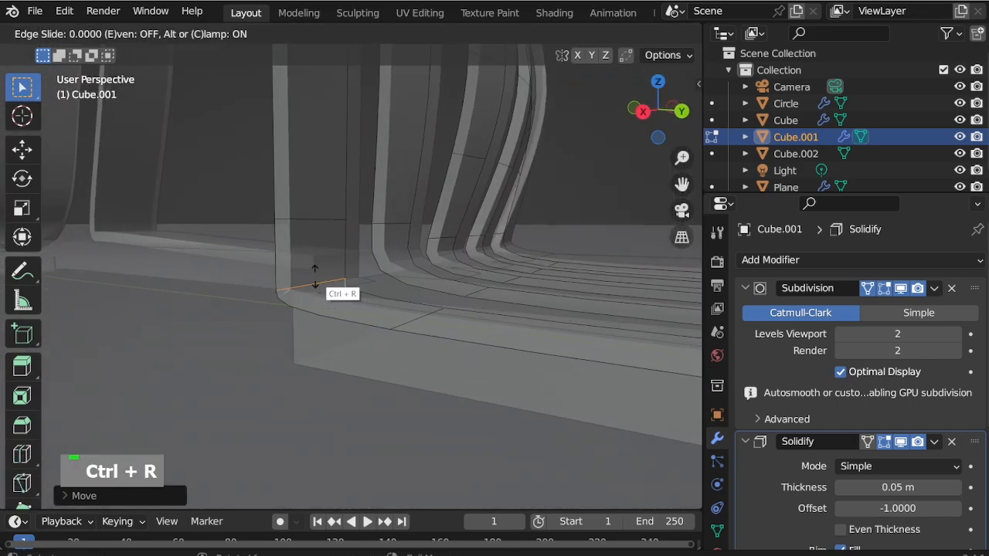
{"action": "right_click", "coordinate": [314, 280]}
{"action": "key", "text": "KP_3"}
{"action": "key", "text": "g"}
{"action": "key", "text": "z"}
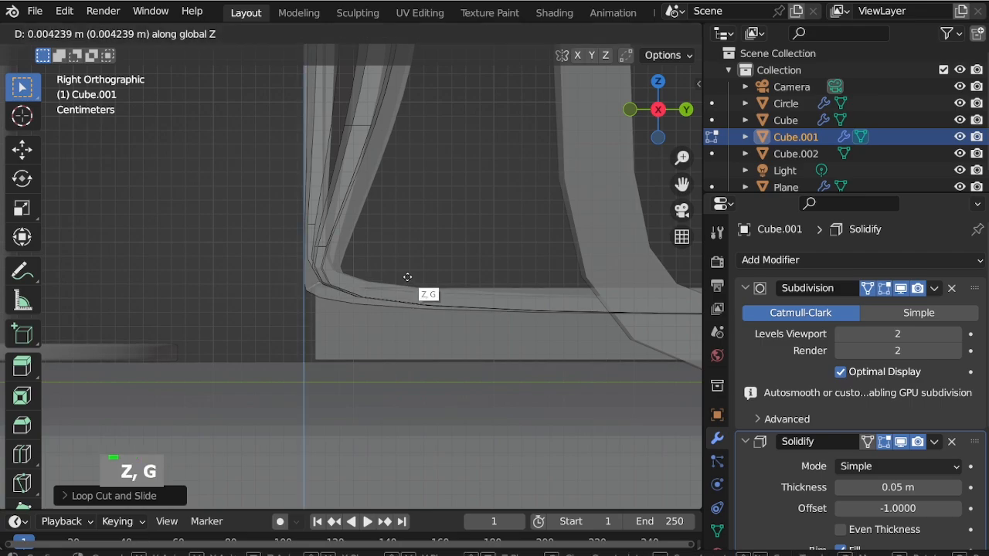
{"action": "left_click", "coordinate": [399, 288]}
Step: Add a loop cut at the second slat's lower corner on the opposite side and adjust it along Z in the side view
{"action": "scroll", "coordinate": [347, 304], "scroll_direction": "down", "scroll_amount": 6}
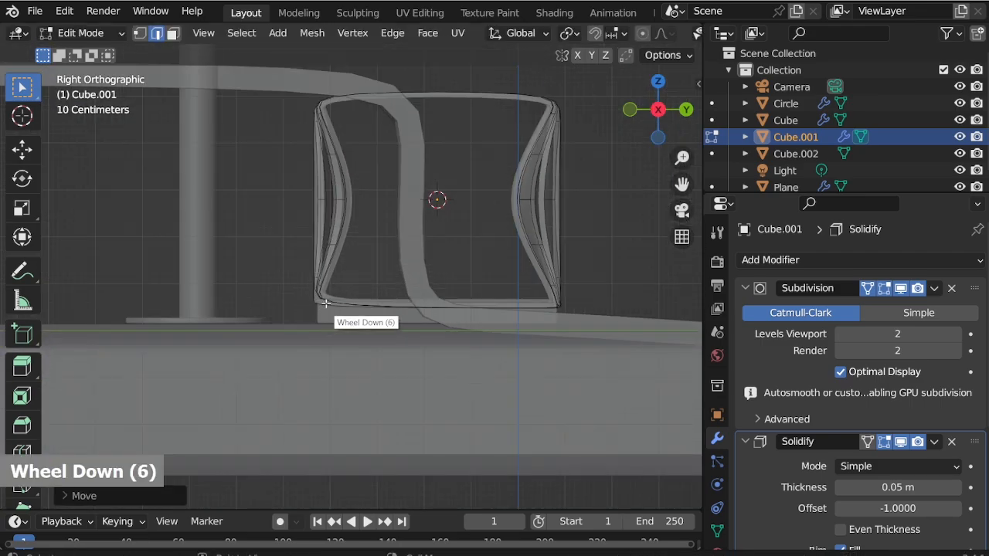
{"action": "scroll", "coordinate": [317, 292], "scroll_direction": "up", "scroll_amount": 4}
{"action": "middle_click_drag", "start_coordinate": [318, 292], "coordinate": [342, 287]}
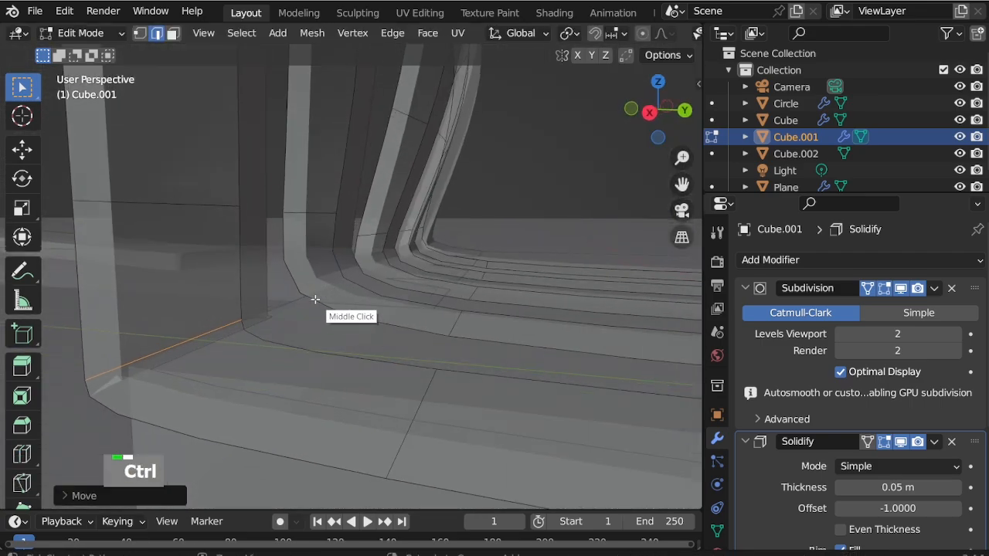
{"action": "key", "text": "ctrl+r"}
{"action": "left_click", "coordinate": [312, 272]}
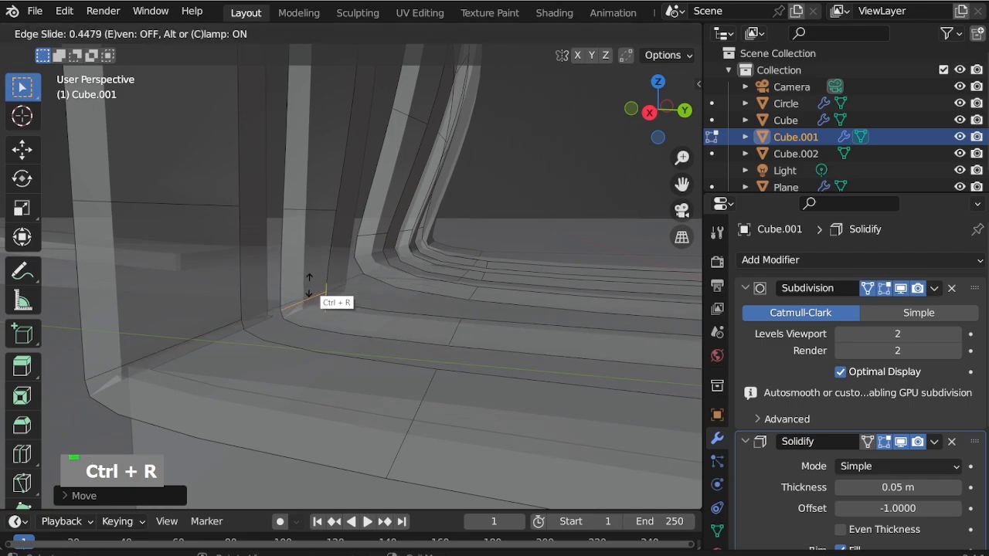
{"action": "left_click", "coordinate": [310, 291]}
{"action": "key", "text": "KP_3"}
{"action": "key", "text": "g"}
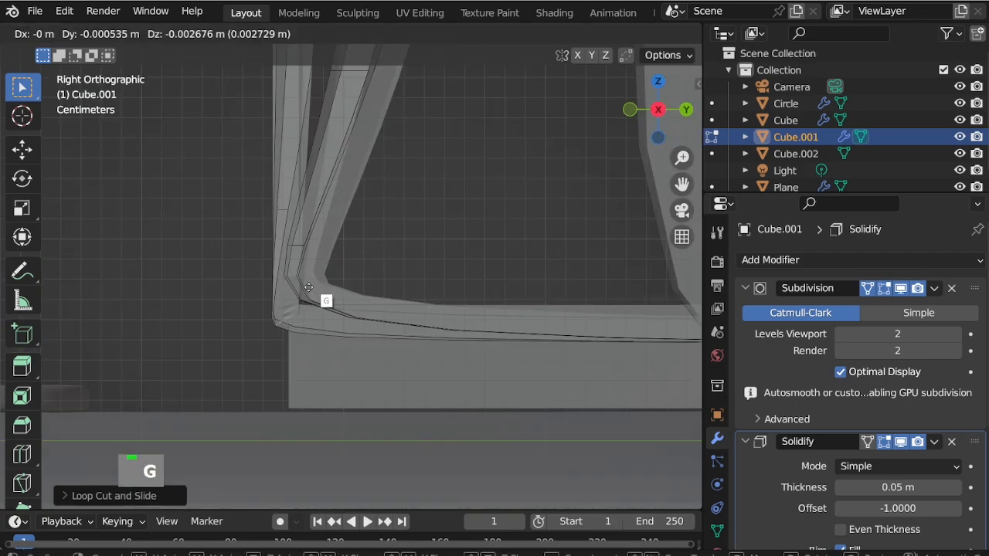
{"action": "key", "text": "z"}
{"action": "left_click", "coordinate": [312, 269]}
Step: Add a centred loop cut at the third slat's lower corner on that side and lower it about 0.006 m along Z
{"action": "middle_click_drag", "start_coordinate": [311, 268], "coordinate": [437, 251]}
{"action": "key", "text": "ctrl+r"}
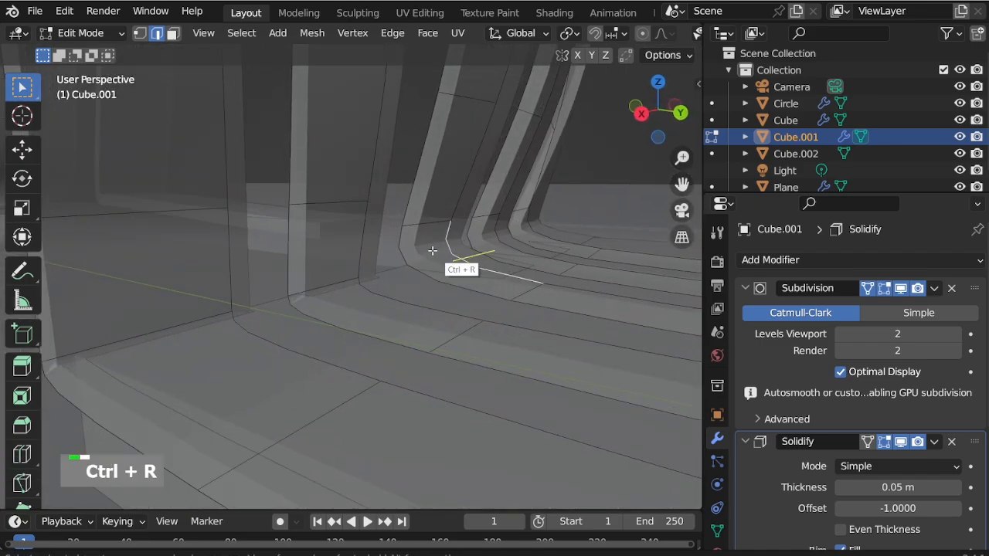
{"action": "left_click", "coordinate": [426, 250]}
{"action": "right_click", "coordinate": [431, 253]}
{"action": "key", "text": "KP_3"}
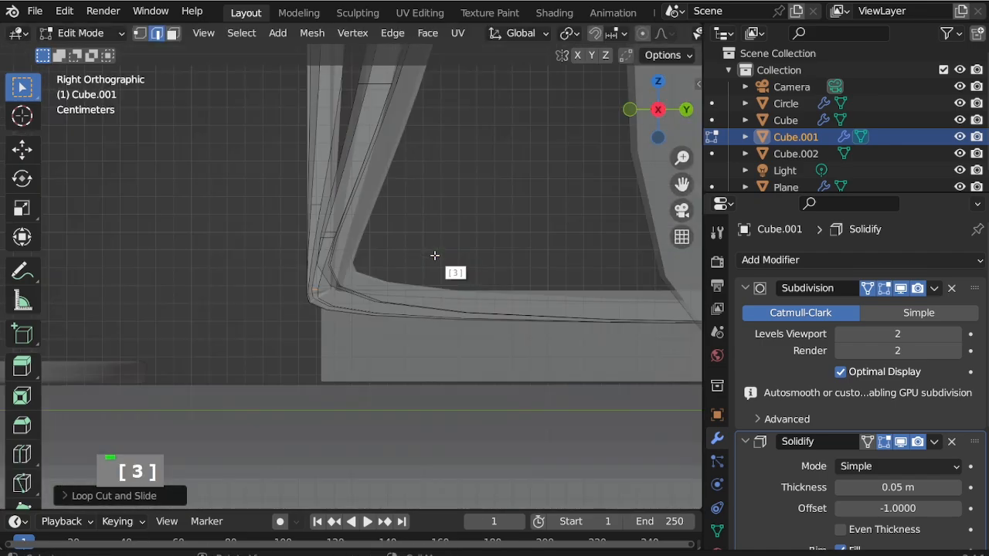
{"action": "key", "text": "g"}
{"action": "key", "text": "z"}
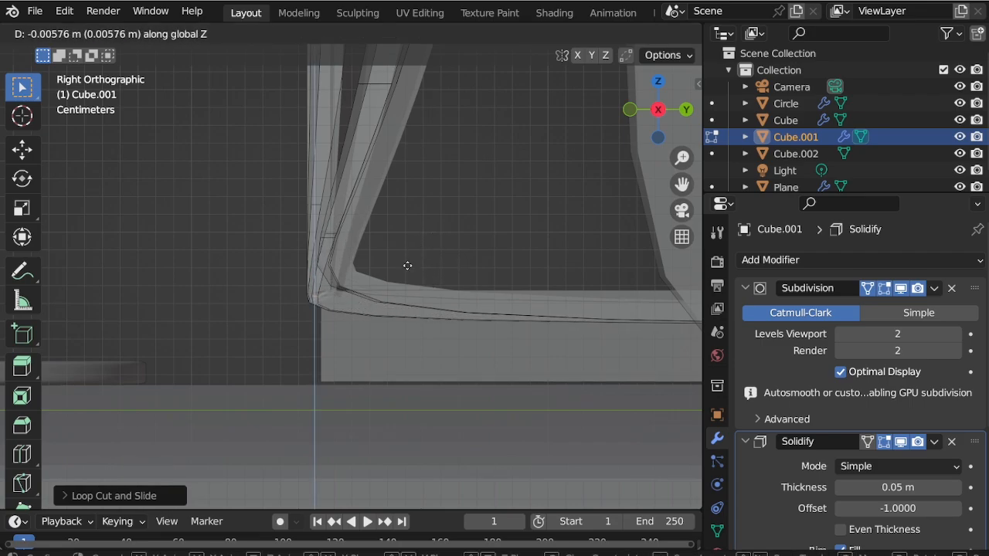
{"action": "left_click", "coordinate": [407, 264]}
Step: Cut an edge loop into the fourth slat's lower corner on the same side and adjust its height along Z
{"action": "middle_click_drag", "start_coordinate": [408, 265], "coordinate": [324, 294]}
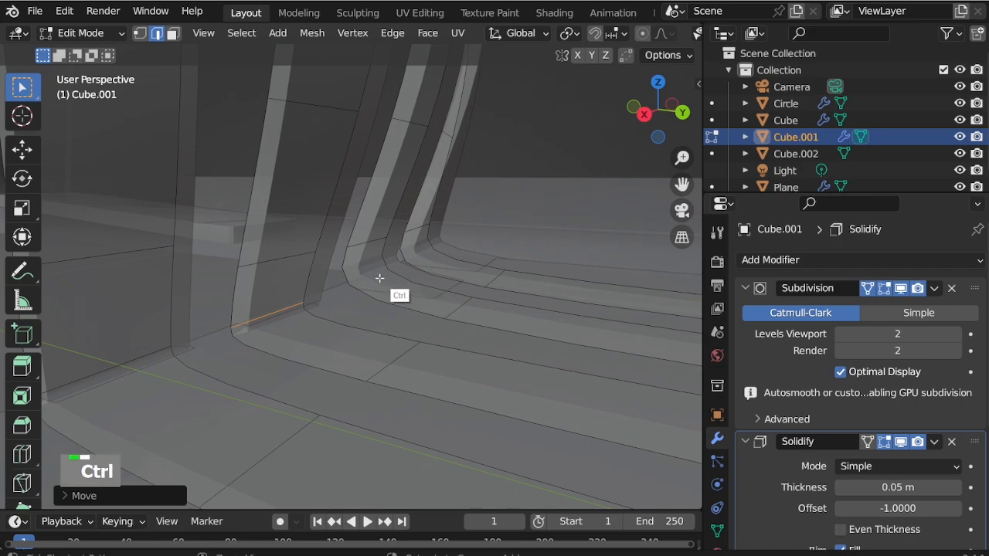
{"action": "key", "text": "ctrl+r"}
{"action": "left_click", "coordinate": [380, 278]}
{"action": "right_click", "coordinate": [379, 278]}
{"action": "key", "text": "KP_3"}
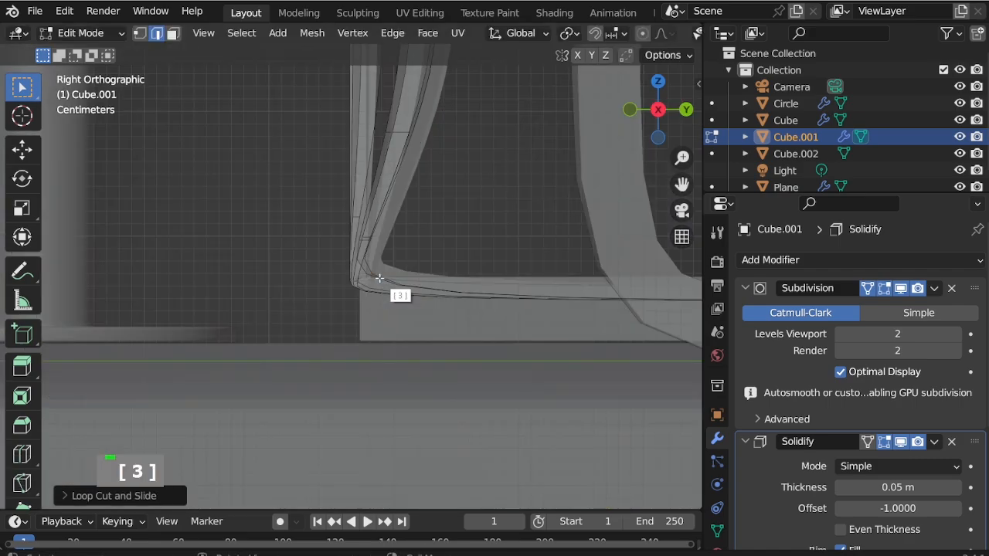
{"action": "key", "text": "g"}
{"action": "key", "text": "z"}
{"action": "left_click", "coordinate": [375, 279]}
Step: Cut an edge loop into the rearmost slat's lower corner on the same side and adjust its height along Z
{"action": "middle_click_drag", "start_coordinate": [374, 279], "coordinate": [407, 261]}
{"action": "left_click", "coordinate": [408, 260]}
{"action": "right_click", "coordinate": [408, 261]}
{"action": "key", "text": "KP_3"}
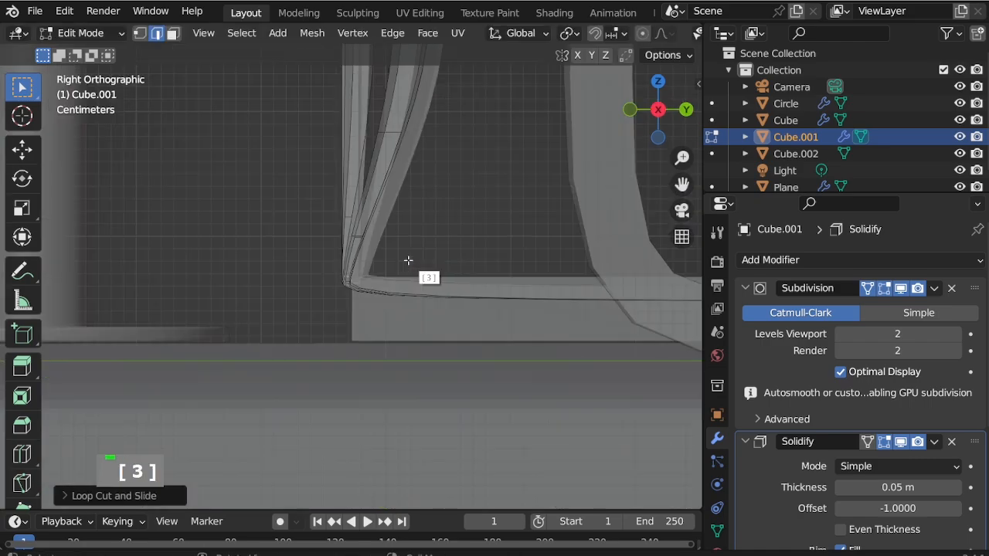
{"action": "key", "text": "g"}
{"action": "key", "text": "z"}
{"action": "left_click", "coordinate": [406, 271]}
{"action": "scroll", "coordinate": [291, 294], "scroll_direction": "down", "scroll_amount": 5}
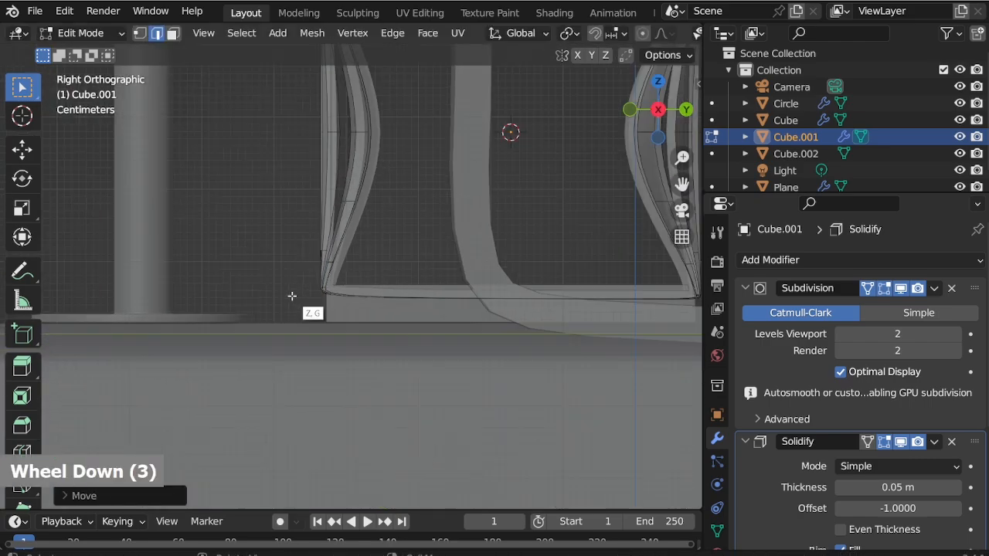
Step: Turn off X-ray, check the slat corners against the base slab, and return to Object Mode
{"action": "key", "text": "alt+z"}
{"action": "middle_click_drag", "start_coordinate": [435, 285], "coordinate": [565, 131]}
{"action": "scroll", "coordinate": [503, 171], "scroll_direction": "up", "scroll_amount": 8}
{"action": "scroll", "coordinate": [437, 234], "scroll_direction": "down", "scroll_amount": 3}
{"action": "scroll", "coordinate": [344, 363], "scroll_direction": "down", "scroll_amount": 3}
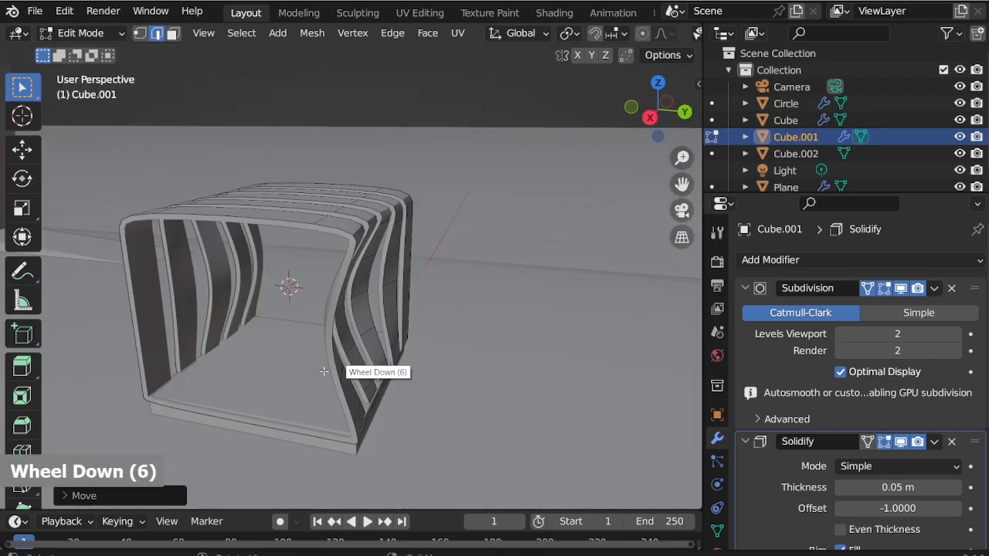
{"action": "scroll", "coordinate": [221, 446], "scroll_direction": "up", "scroll_amount": 2}
{"action": "middle_click_drag", "start_coordinate": [221, 445], "coordinate": [264, 359]}
{"action": "scroll", "coordinate": [333, 369], "scroll_direction": "down", "scroll_amount": 1}
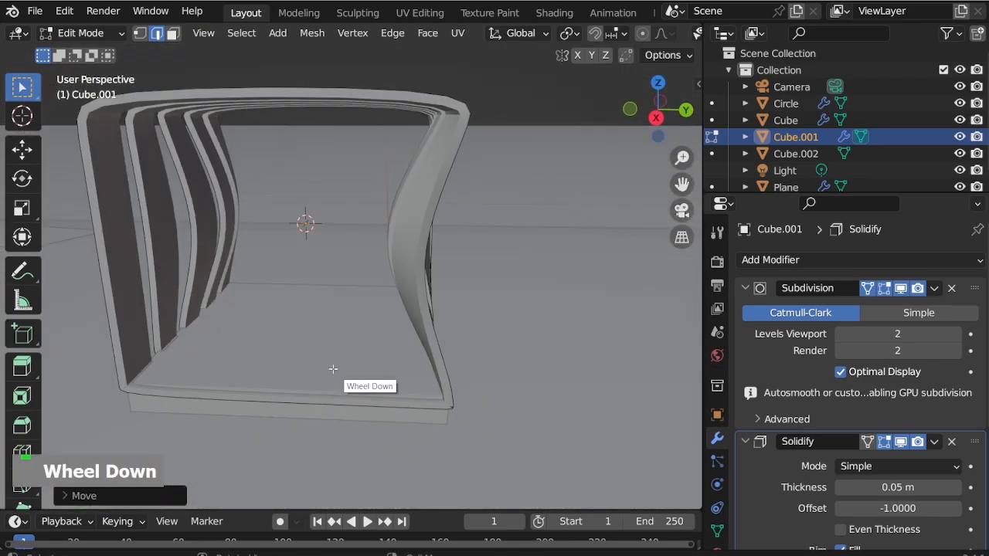
{"action": "key", "text": "ctrl+Tab"}
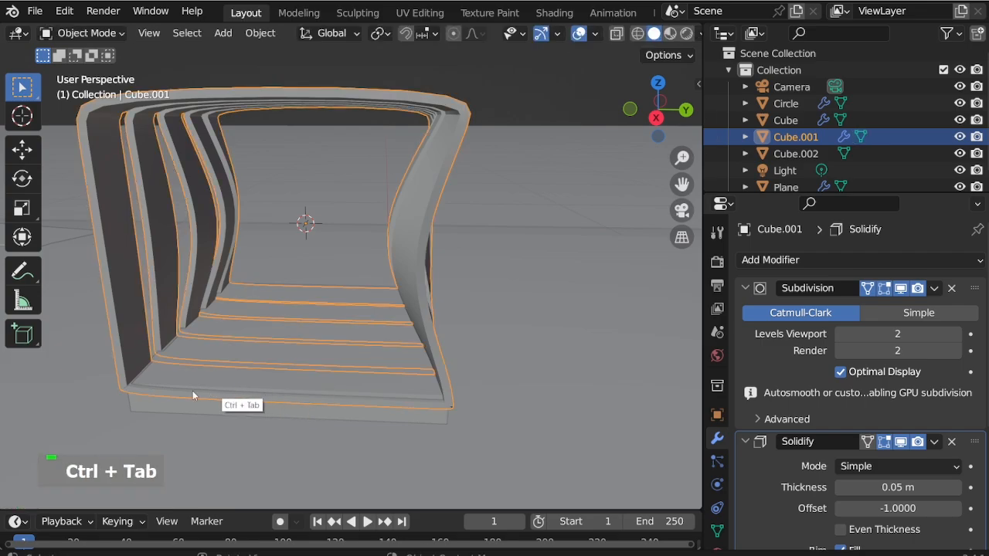
Step: Raise the slatted body about 0.012 m along Z relative to the base slab
{"action": "scroll", "coordinate": [192, 390], "scroll_direction": "up", "scroll_amount": 4}
{"action": "key", "text": "g"}
{"action": "key", "text": "z"}
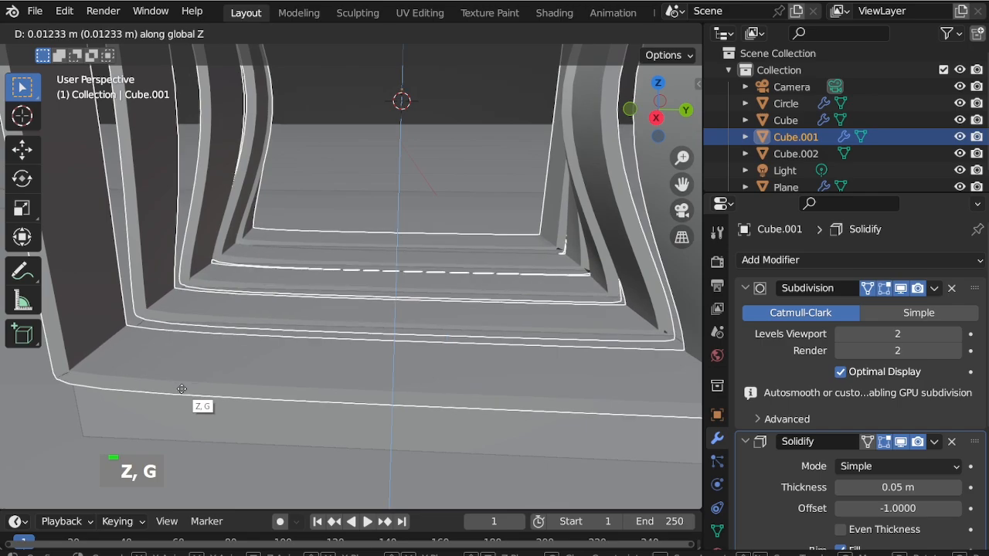
{"action": "left_click", "coordinate": [182, 388]}
{"action": "scroll", "coordinate": [236, 337], "scroll_direction": "down", "scroll_amount": 4}
Step: Try to join the base slab and the slatted body into one object
{"action": "middle_click_drag", "start_coordinate": [279, 347], "coordinate": [332, 373]}
{"action": "left_click", "coordinate": [333, 372], "text": "shift"}
{"action": "left_click", "coordinate": [336, 353], "text": "shift"}
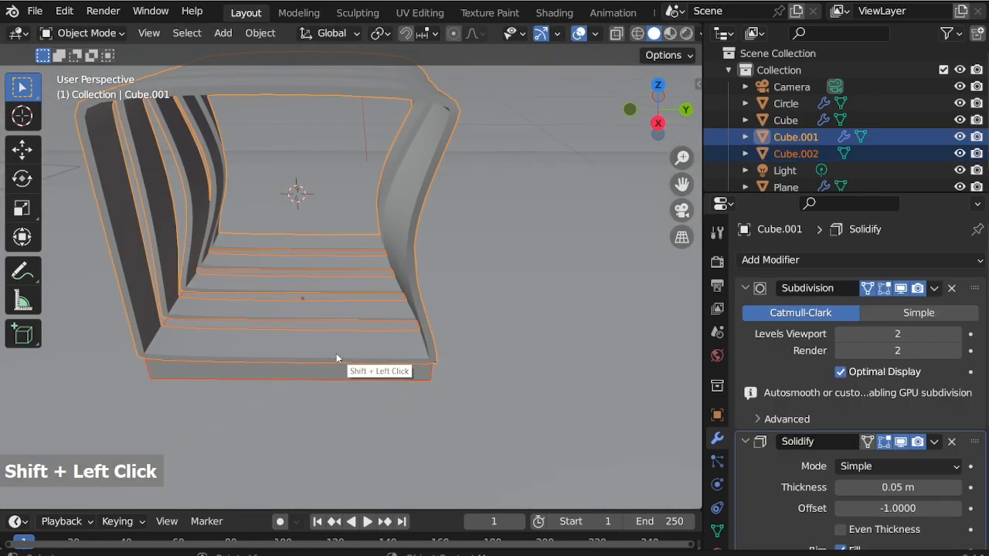
{"action": "key", "text": "ctrl+j"}
{"action": "key", "text": "ctrl+z"}
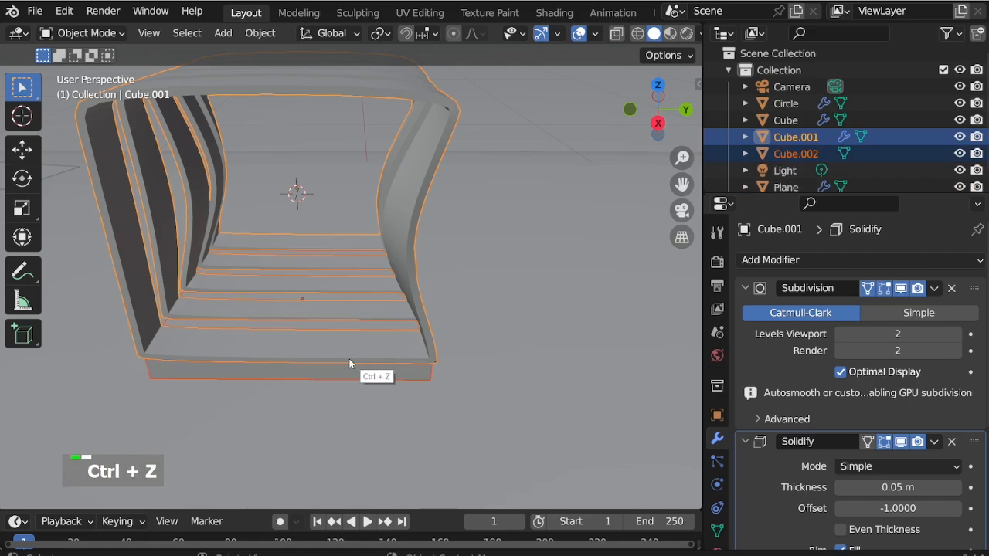
Step: Parent the base slab to the slatted body using the Object parent type
{"action": "middle_click_drag", "start_coordinate": [349, 358], "coordinate": [281, 312]}
{"action": "scroll", "coordinate": [341, 340], "scroll_direction": "down", "scroll_amount": 2}
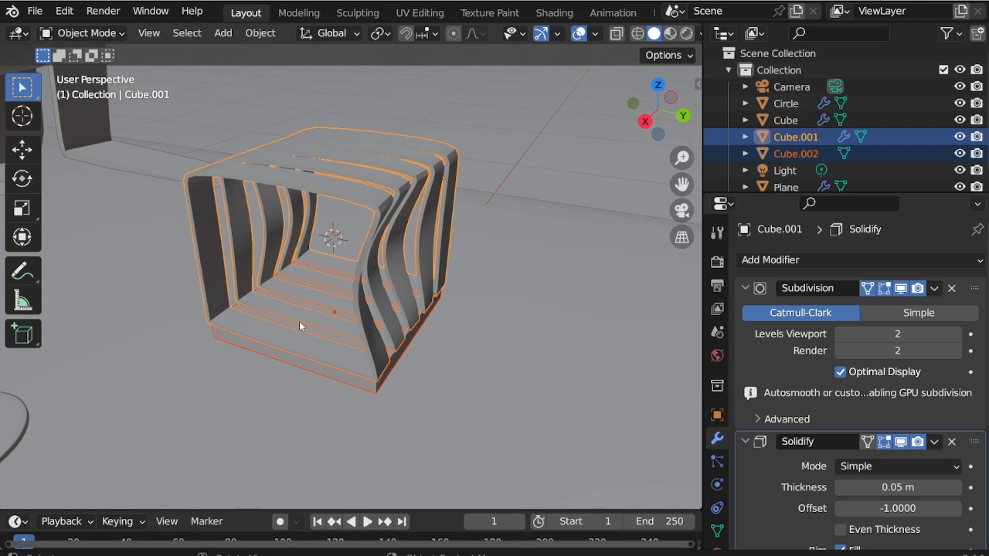
{"action": "left_click", "coordinate": [363, 393]}
{"action": "scroll", "coordinate": [363, 393], "scroll_direction": "up", "scroll_amount": 2}
{"action": "left_click", "coordinate": [374, 379]}
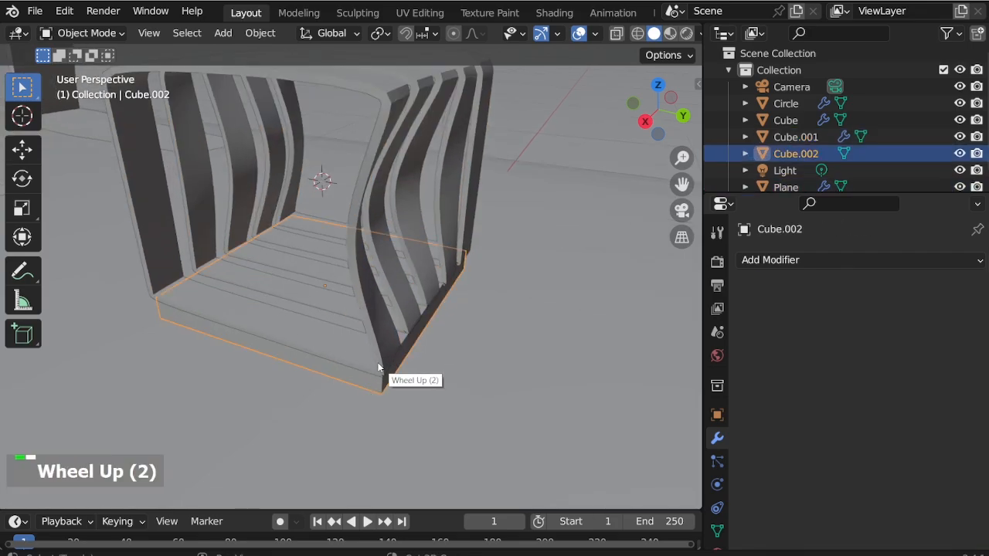
{"action": "left_click", "coordinate": [379, 367], "text": "shift"}
{"action": "key", "text": "ctrl+p"}
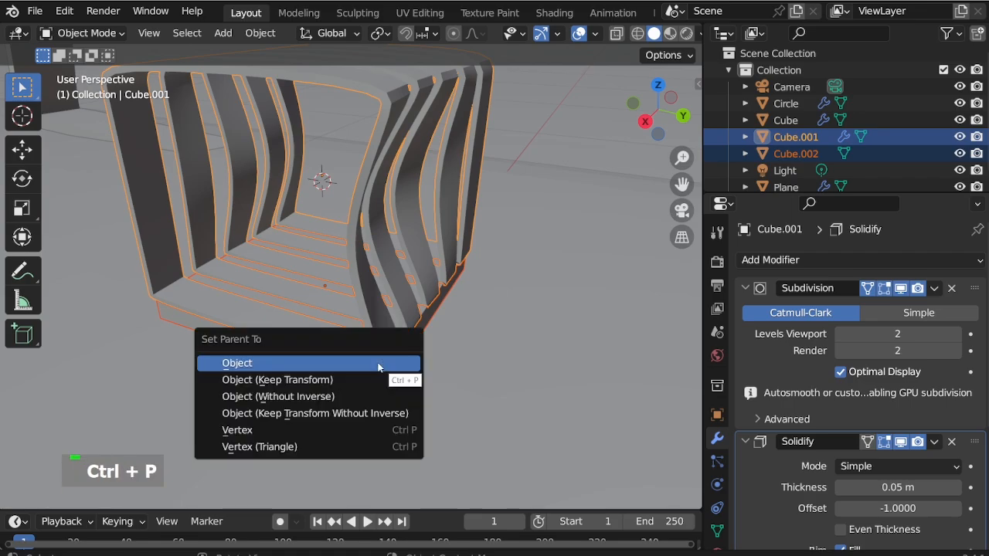
{"action": "left_click", "coordinate": [378, 367]}
Step: Isolate the slatted stool and the round tables in local view and look at them from the top
{"action": "scroll", "coordinate": [366, 338], "scroll_direction": "down", "scroll_amount": 3}
{"action": "middle_click_drag", "start_coordinate": [367, 337], "coordinate": [294, 349]}
{"action": "scroll", "coordinate": [478, 237], "scroll_direction": "up", "scroll_amount": 5}
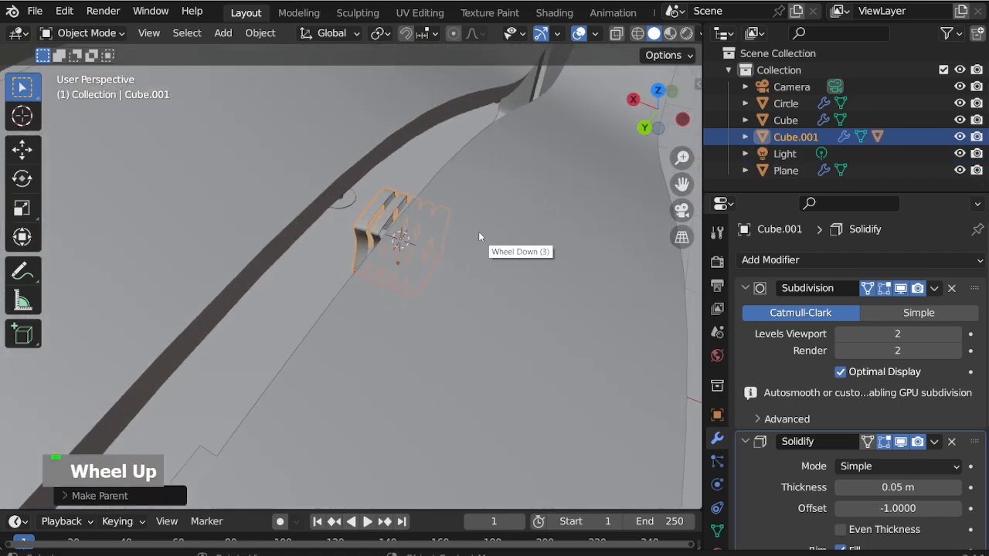
{"action": "scroll", "coordinate": [393, 255], "scroll_direction": "up", "scroll_amount": 4}
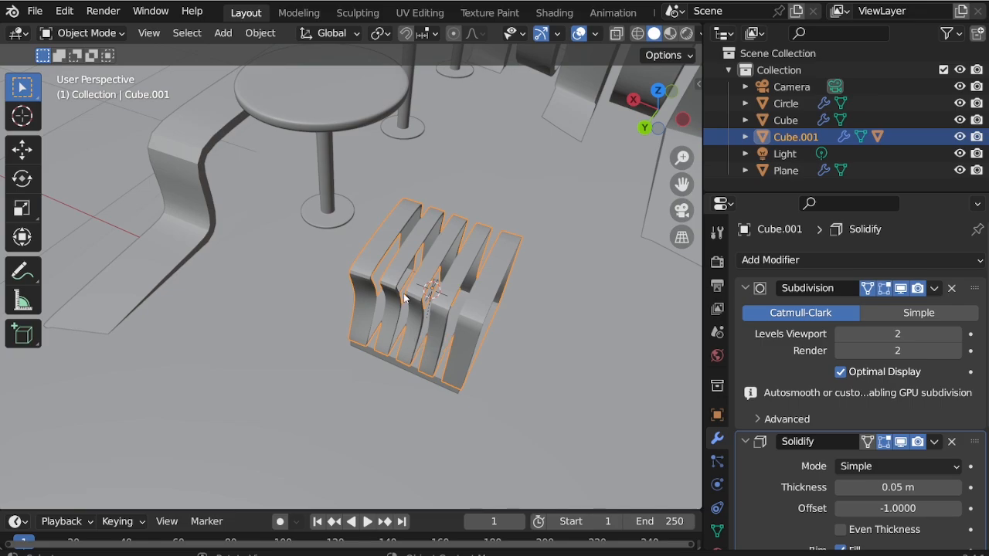
{"action": "left_click", "coordinate": [318, 218], "text": "shift"}
{"action": "scroll", "coordinate": [227, 183], "scroll_direction": "down", "scroll_amount": 2}
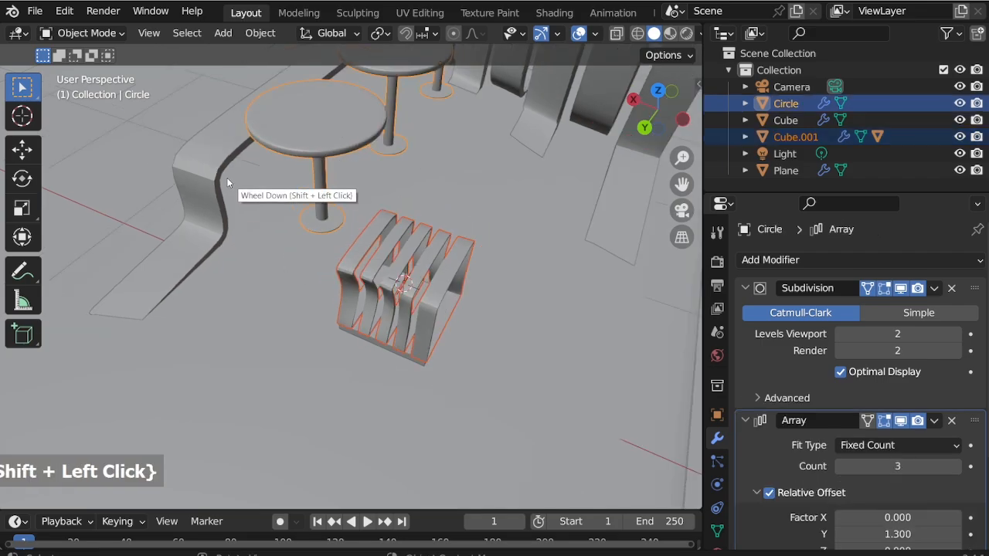
{"action": "key", "text": "KP_Divide"}
{"action": "key", "text": "KP_7"}
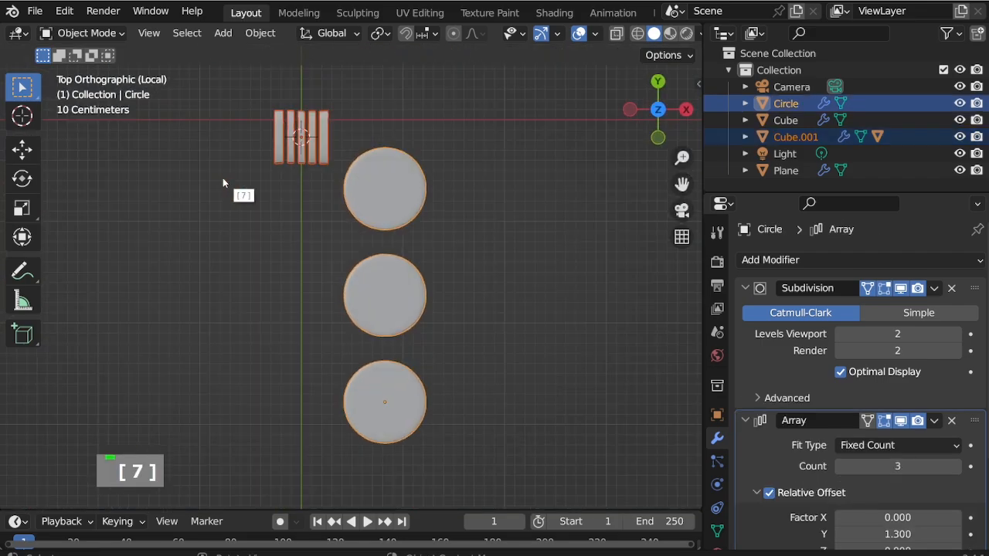
Step: Rotate the slatted stool about -60° and move it closer to the nearest round table at the +Y end
{"action": "left_click", "coordinate": [304, 121]}
{"action": "scroll", "coordinate": [305, 122], "scroll_direction": "up", "scroll_amount": 2}
{"action": "key", "text": "r"}
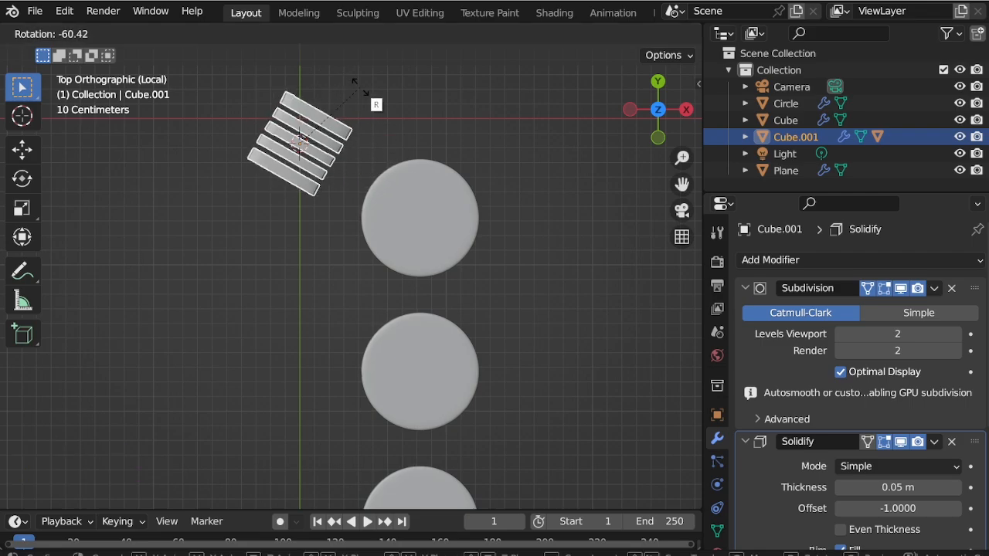
{"action": "left_click", "coordinate": [359, 91]}
{"action": "key", "text": "g"}
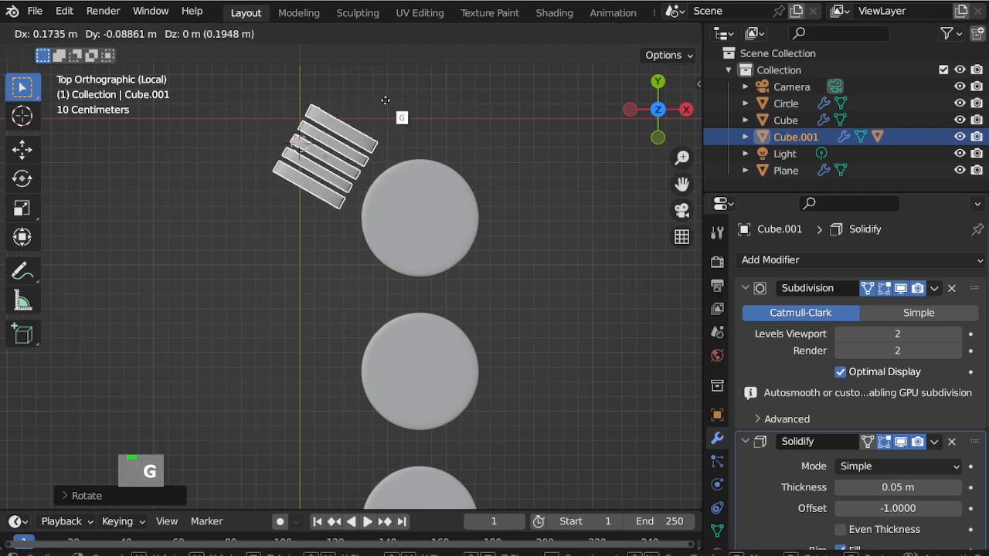
{"action": "left_click", "coordinate": [379, 97]}
Step: Make a linked duplicate of the stool, rotate it the other way, and place it between the first and middle tables
{"action": "key", "text": "alt+d"}
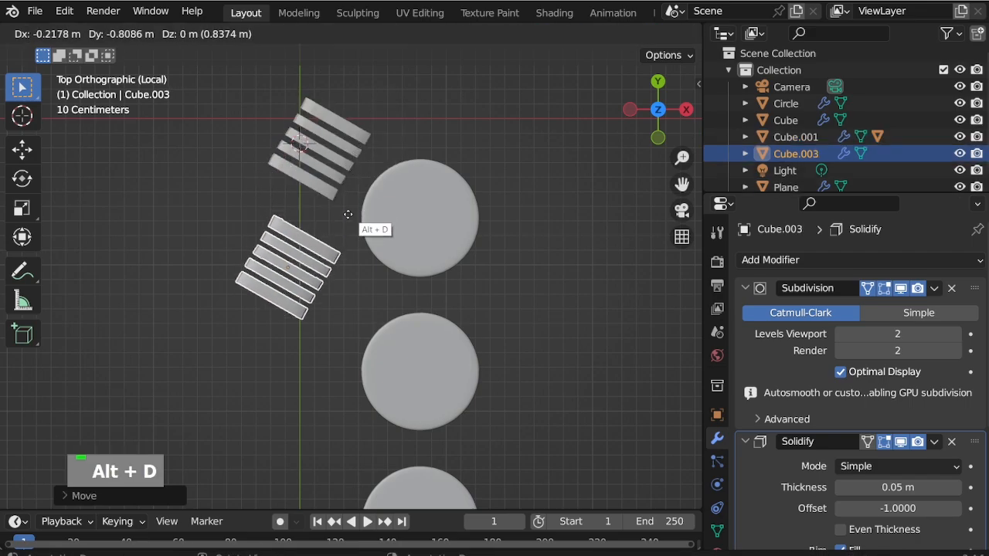
{"action": "left_click", "coordinate": [357, 214]}
{"action": "key", "text": "r"}
{"action": "left_click", "coordinate": [259, 182]}
{"action": "key", "text": "g"}
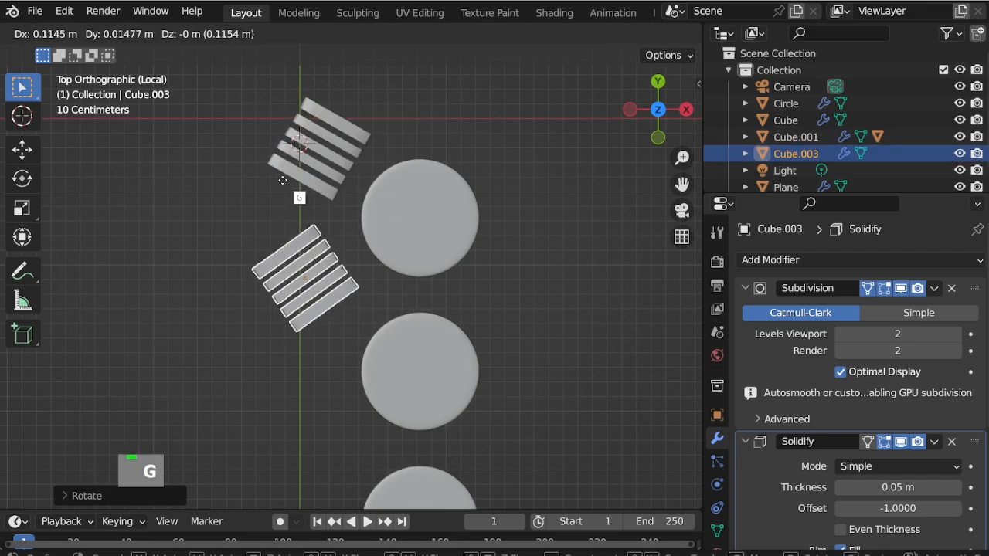
{"action": "left_click", "coordinate": [282, 184]}
{"action": "scroll", "coordinate": [383, 269], "scroll_direction": "down", "scroll_amount": 2}
{"action": "scroll", "coordinate": [354, 236], "scroll_direction": "up", "scroll_amount": 1}
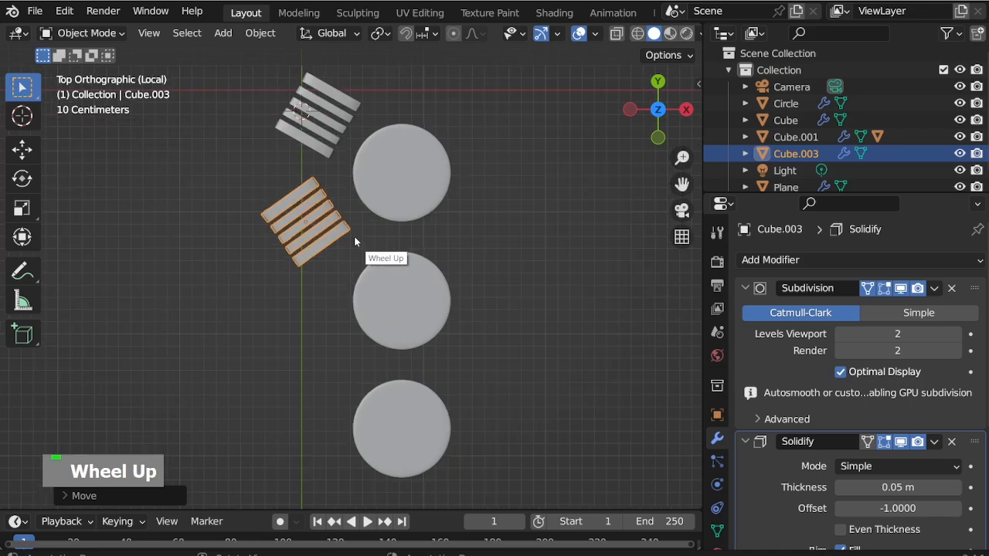
Step: Make another linked duplicate of the stool, place it beside the last table at the -Y end, and turn it slightly
{"action": "key", "text": "alt+d"}
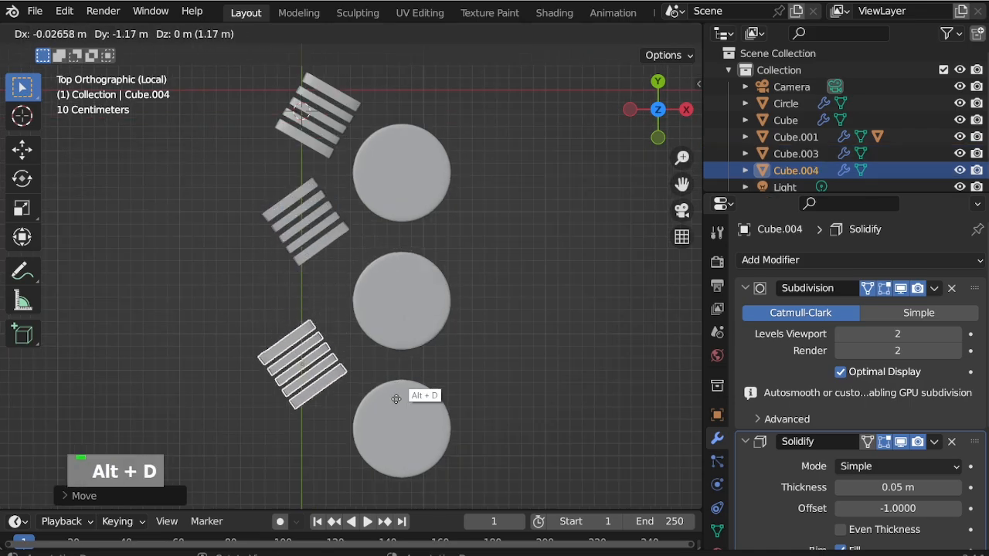
{"action": "left_click", "coordinate": [410, 459]}
{"action": "key", "text": "r"}
{"action": "left_click", "coordinate": [467, 406]}
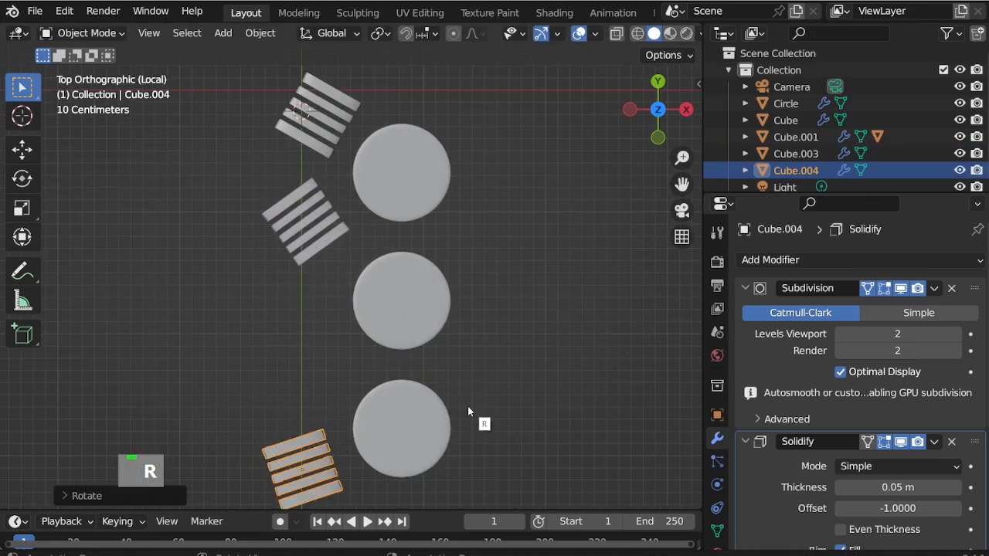
{"action": "key", "text": "g"}
{"action": "left_click", "coordinate": [466, 400]}
Step: Make a linked duplicate of the last stool and angle it beside the gap between the middle and last tables
{"action": "key", "text": "alt+d"}
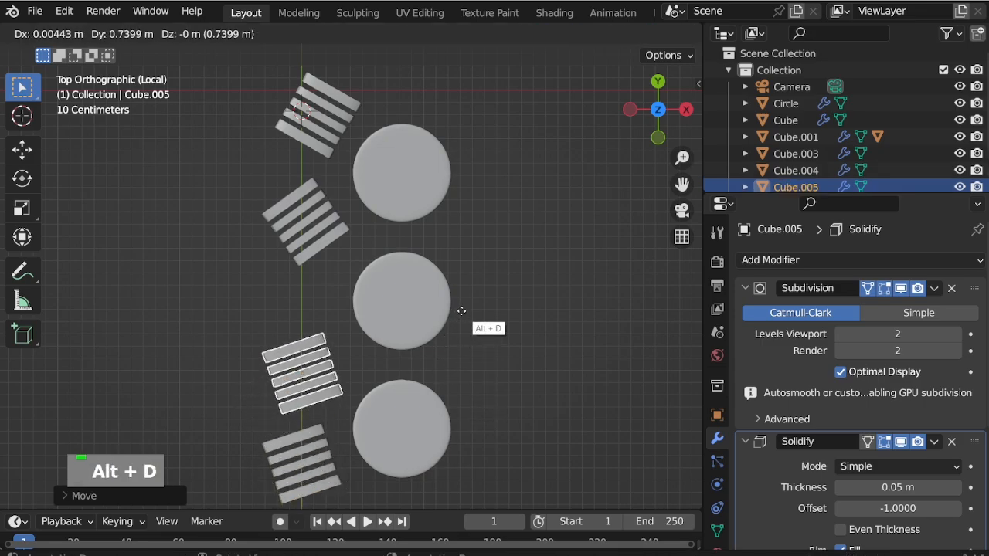
{"action": "left_click", "coordinate": [460, 304]}
{"action": "key", "text": "r"}
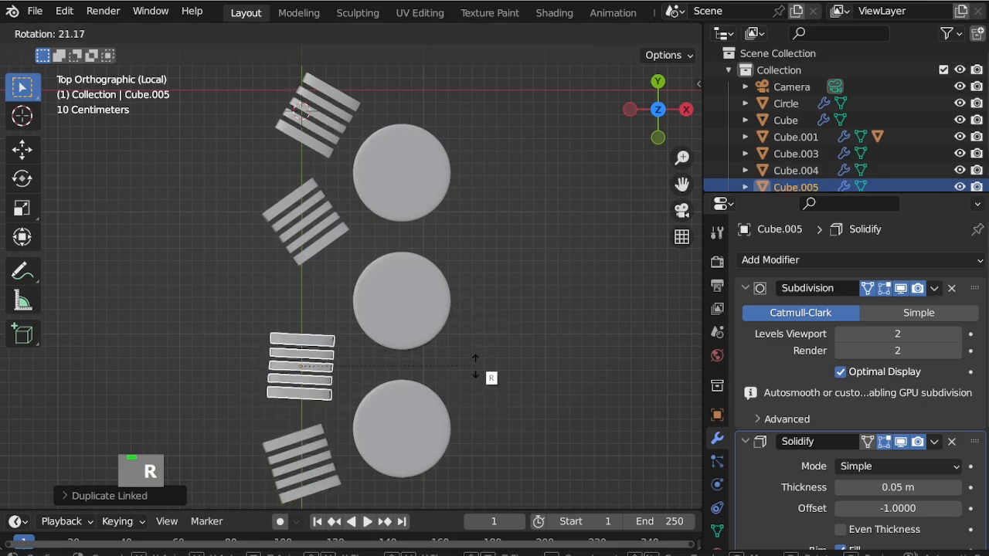
{"action": "left_click", "coordinate": [407, 274]}
{"action": "key", "text": "g"}
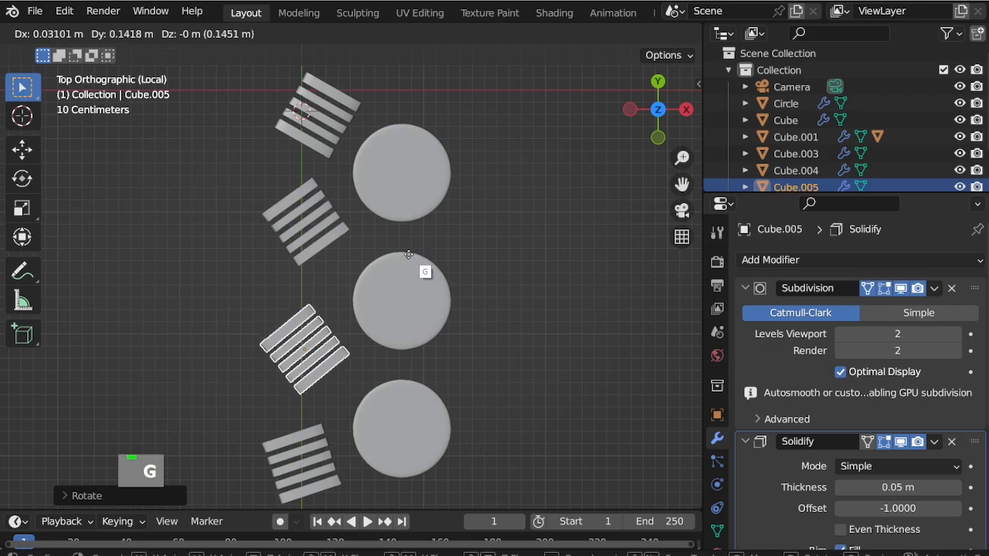
{"action": "left_click", "coordinate": [423, 270]}
Step: Rotate the second stool until its slats run nearly along X and move it farther away from the tables
{"action": "left_click", "coordinate": [331, 236]}
{"action": "key", "text": "r"}
{"action": "left_click", "coordinate": [434, 307]}
{"action": "key", "text": "g"}
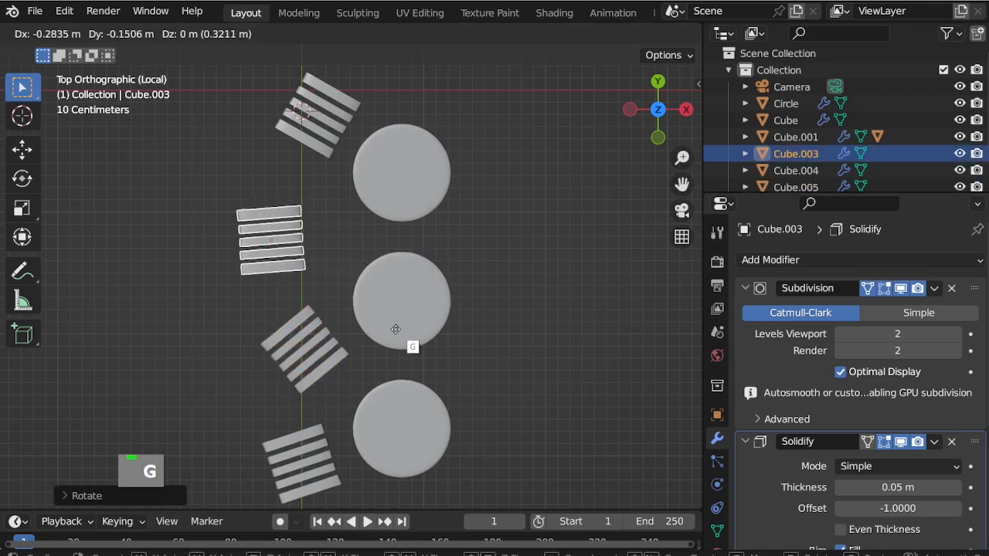
{"action": "left_click", "coordinate": [386, 345]}
Step: Shift the third stool slightly closer to the tables and the last stool slightly farther away from them
{"action": "left_click", "coordinate": [332, 360]}
{"action": "key", "text": "g"}
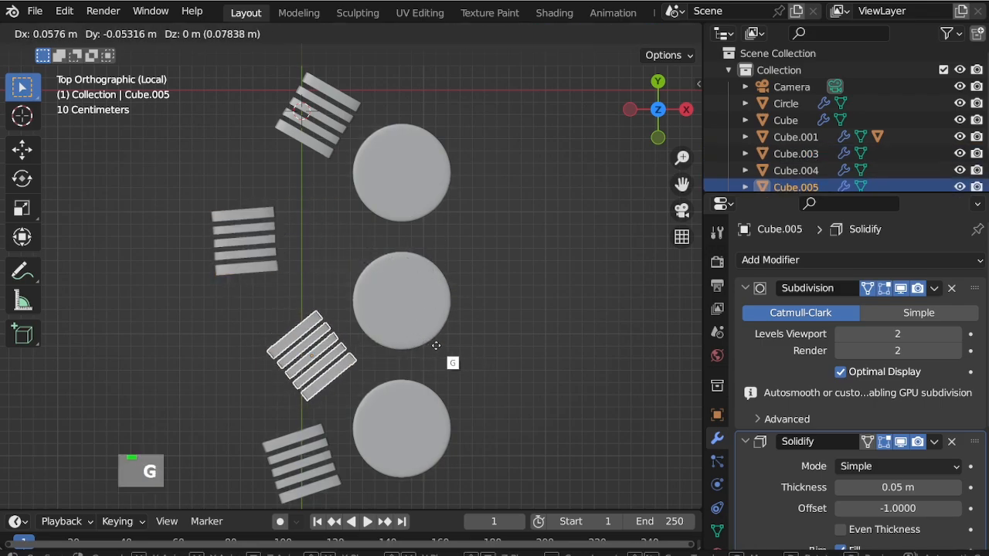
{"action": "left_click", "coordinate": [451, 349]}
{"action": "left_click", "coordinate": [332, 469]}
{"action": "key", "text": "g"}
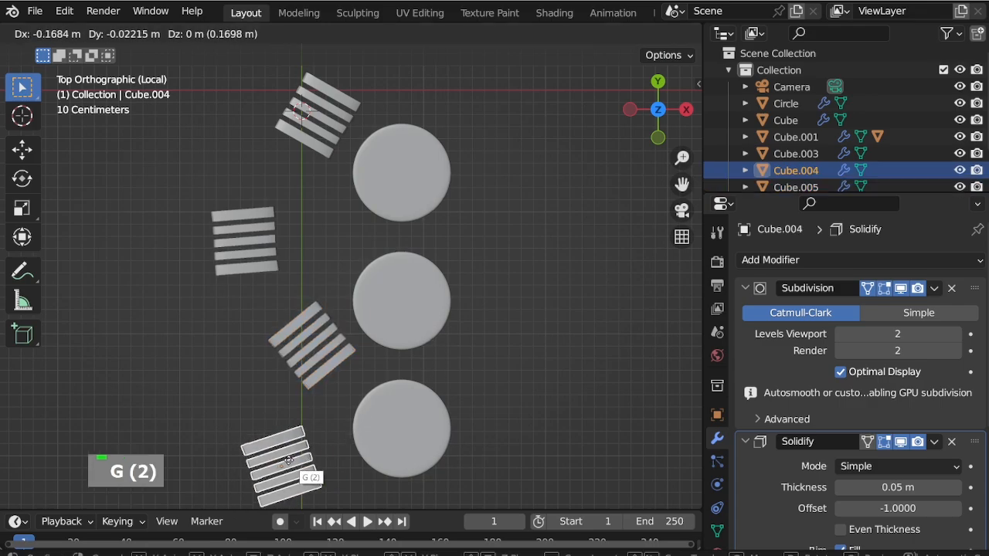
{"action": "left_click", "coordinate": [319, 459]}
Step: Rotate and reposition the first stool near the first table, and move the second stool slightly closer to the tables
{"action": "left_click", "coordinate": [339, 116]}
{"action": "key", "text": "r"}
{"action": "left_click", "coordinate": [450, 153]}
{"action": "key", "text": "g"}
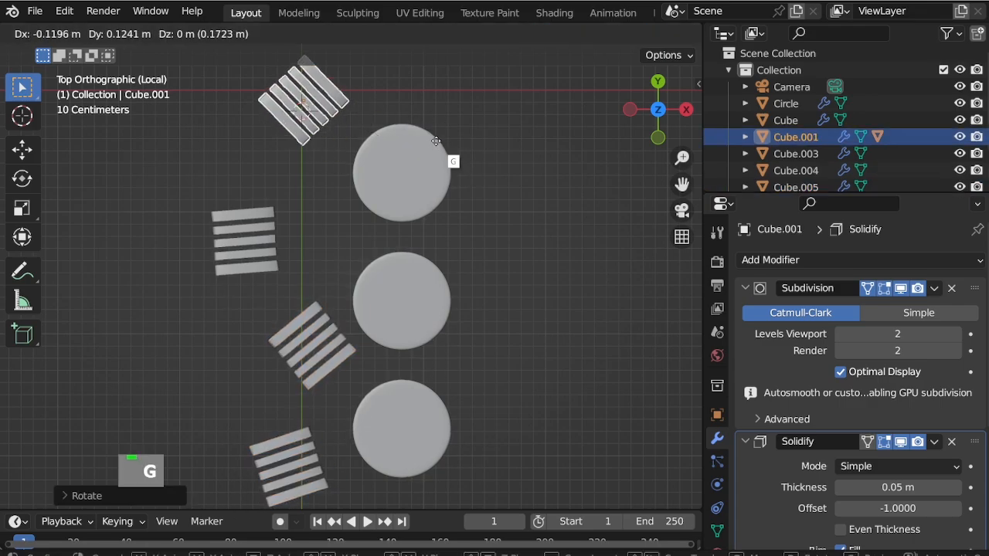
{"action": "left_click", "coordinate": [457, 155]}
{"action": "left_click", "coordinate": [282, 260]}
{"action": "key", "text": "g"}
{"action": "left_click", "coordinate": [281, 244]}
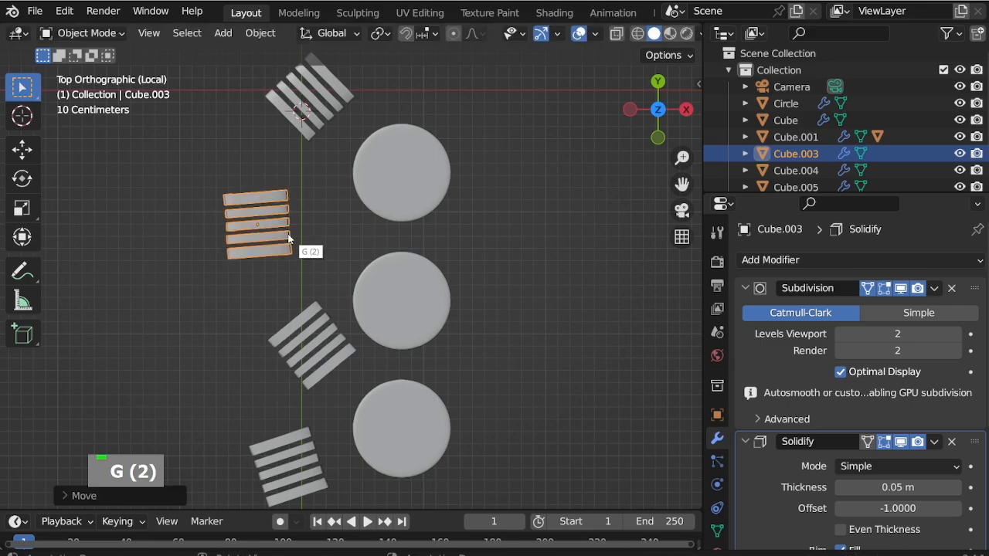
Step: Leave local view and delete the slatted stool standing at the far end beside the canopy support
{"action": "key", "text": "KP_Divide"}
{"action": "middle_click_drag", "start_coordinate": [328, 234], "coordinate": [401, 278]}
{"action": "scroll", "coordinate": [323, 168], "scroll_direction": "down", "scroll_amount": 3}
{"action": "left_click", "coordinate": [449, 306]}
{"action": "scroll", "coordinate": [437, 248], "scroll_direction": "up", "scroll_amount": 2}
{"action": "scroll", "coordinate": [318, 248], "scroll_direction": "down", "scroll_amount": 2}
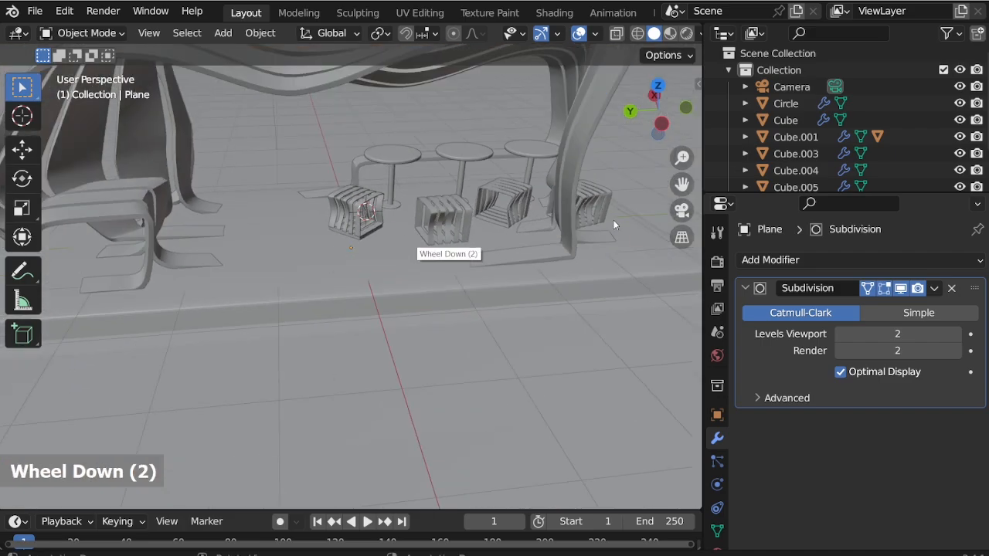
{"action": "scroll", "coordinate": [602, 209], "scroll_direction": "up", "scroll_amount": 2}
{"action": "left_click", "coordinate": [575, 207]}
{"action": "middle_click_drag", "start_coordinate": [556, 220], "coordinate": [469, 256]}
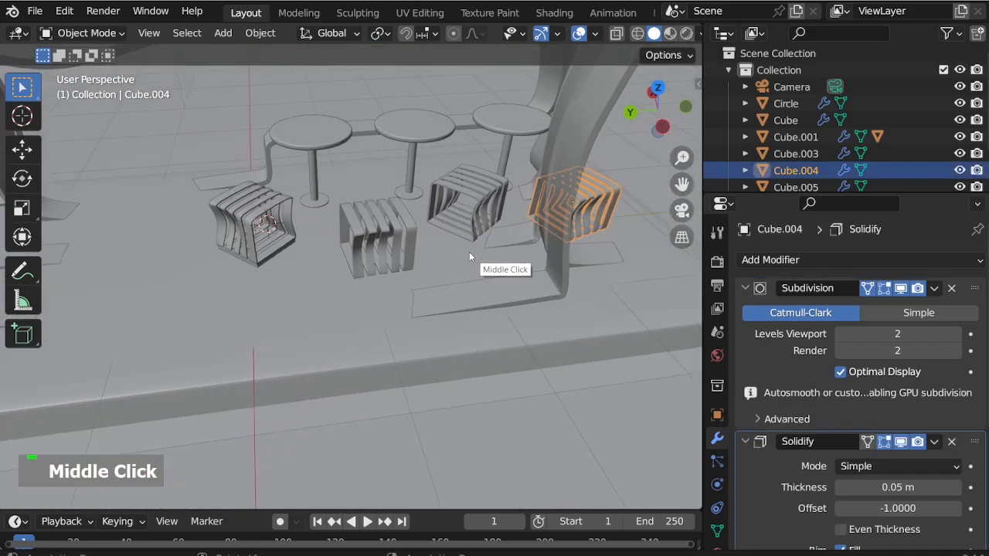
{"action": "key", "text": "Delete"}
Step: Rotate the remaining end stool, partly hidden under the middle table, about the global Z axis
{"action": "scroll", "coordinate": [411, 155], "scroll_direction": "up", "scroll_amount": 3}
{"action": "middle_click_drag", "start_coordinate": [411, 154], "coordinate": [569, 286]}
{"action": "scroll", "coordinate": [485, 255], "scroll_direction": "down", "scroll_amount": 4}
{"action": "middle_click_drag", "start_coordinate": [484, 256], "coordinate": [261, 183]}
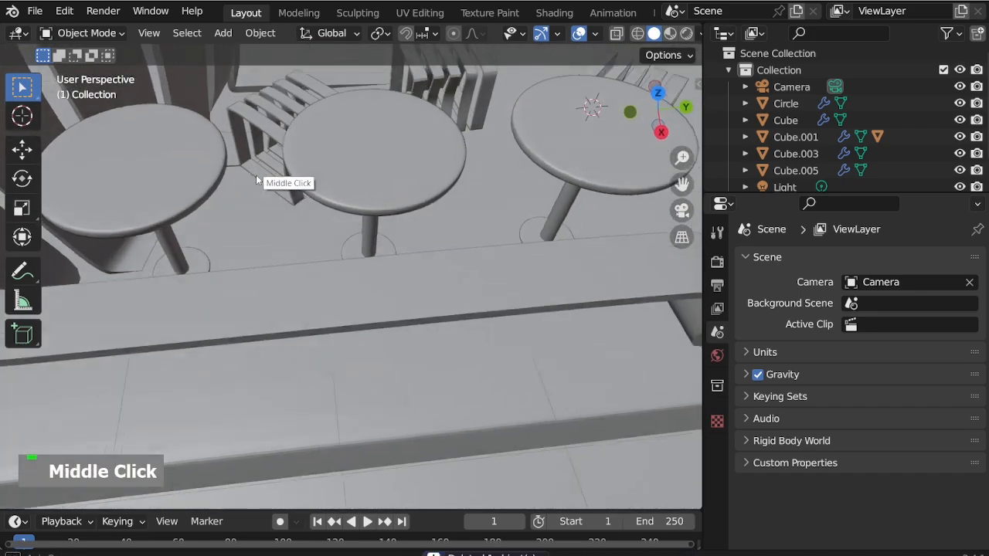
{"action": "left_click", "coordinate": [269, 128]}
{"action": "scroll", "coordinate": [305, 218], "scroll_direction": "up", "scroll_amount": 2}
{"action": "key", "text": "r"}
{"action": "key", "text": "z"}
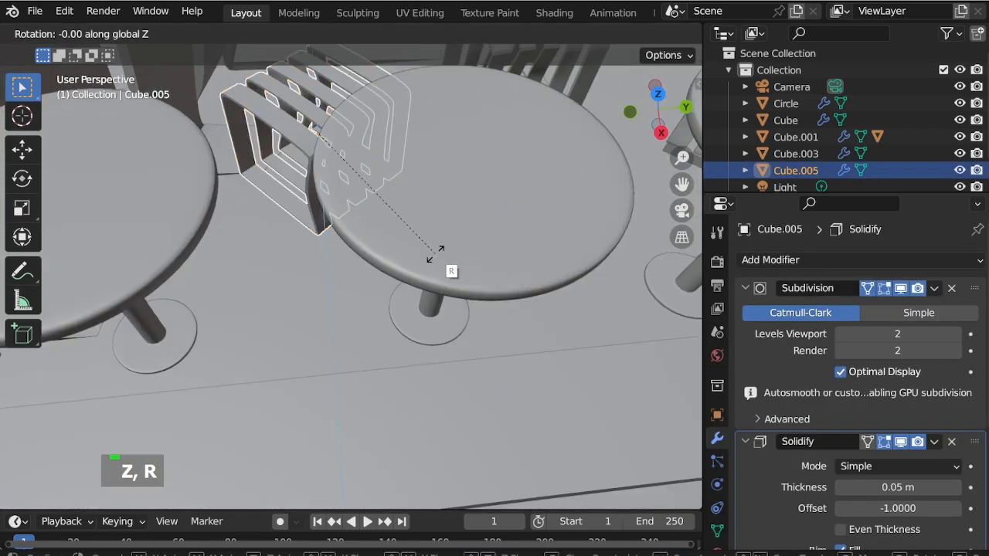
{"action": "left_click", "coordinate": [469, 174]}
Step: Move that stool along global X and then along negative global Y into the space between the two tables
{"action": "key", "text": "g"}
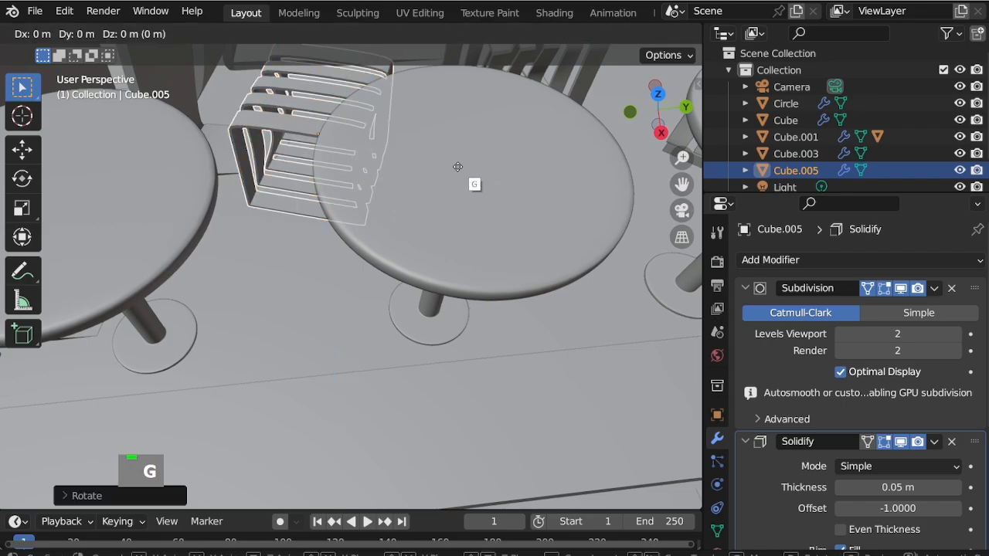
{"action": "key", "text": "x"}
{"action": "left_click", "coordinate": [466, 225]}
{"action": "key", "text": "g"}
{"action": "key", "text": "y"}
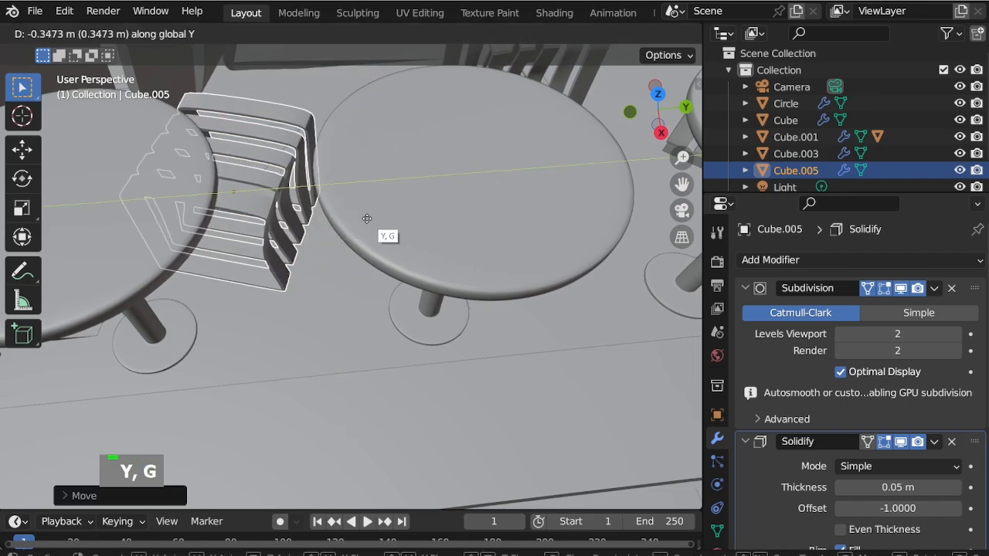
{"action": "left_click", "coordinate": [325, 193]}
Step: Examine the arrangement of the three slatted stools around the round tables under the canopy
{"action": "scroll", "coordinate": [264, 168], "scroll_direction": "down", "scroll_amount": 4}
{"action": "left_click", "coordinate": [401, 164]}
{"action": "middle_click_drag", "start_coordinate": [400, 164], "coordinate": [172, 216]}
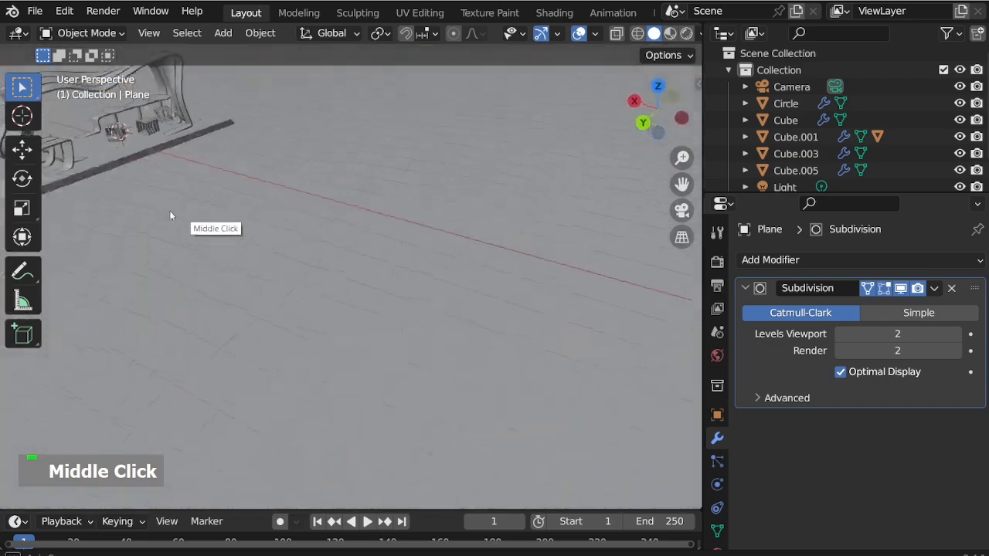
{"action": "scroll", "coordinate": [155, 126], "scroll_direction": "up", "scroll_amount": 2}
{"action": "scroll", "coordinate": [305, 227], "scroll_direction": "down", "scroll_amount": 4}
{"action": "scroll", "coordinate": [113, 145], "scroll_direction": "up", "scroll_amount": 2}
{"action": "scroll", "coordinate": [113, 141], "scroll_direction": "up", "scroll_amount": 4}
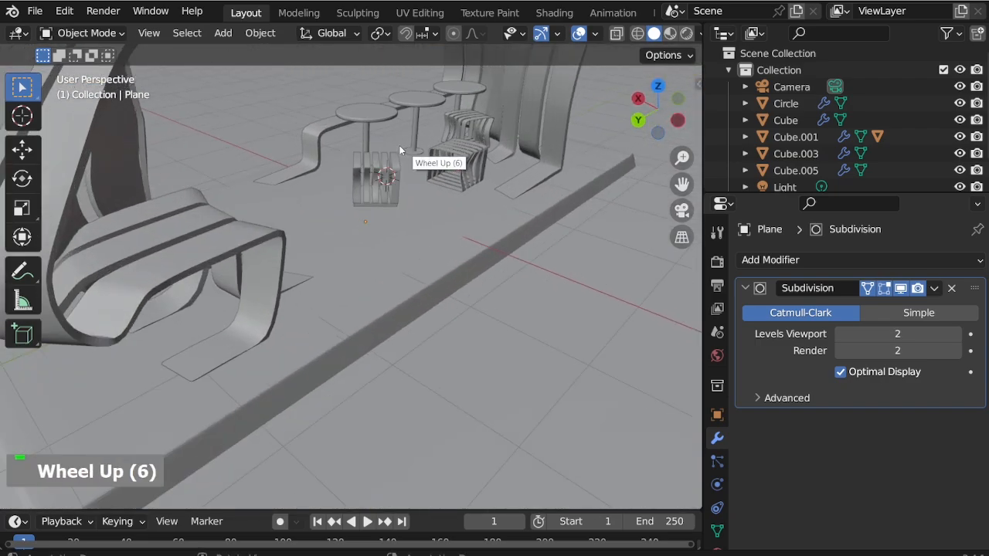
{"action": "middle_click_drag", "start_coordinate": [399, 146], "coordinate": [300, 160]}
{"action": "scroll", "coordinate": [102, 131], "scroll_direction": "up", "scroll_amount": 2}
{"action": "scroll", "coordinate": [257, 301], "scroll_direction": "down", "scroll_amount": 1}
{"action": "mouse_move", "coordinate": [347, 271]}
{"action": "middle_mouse_down"}
{"action": "mouse_move", "coordinate": [342, 264]}
{"action": "mouse_move", "coordinate": [348, 271]}
{"action": "middle_mouse_up"}
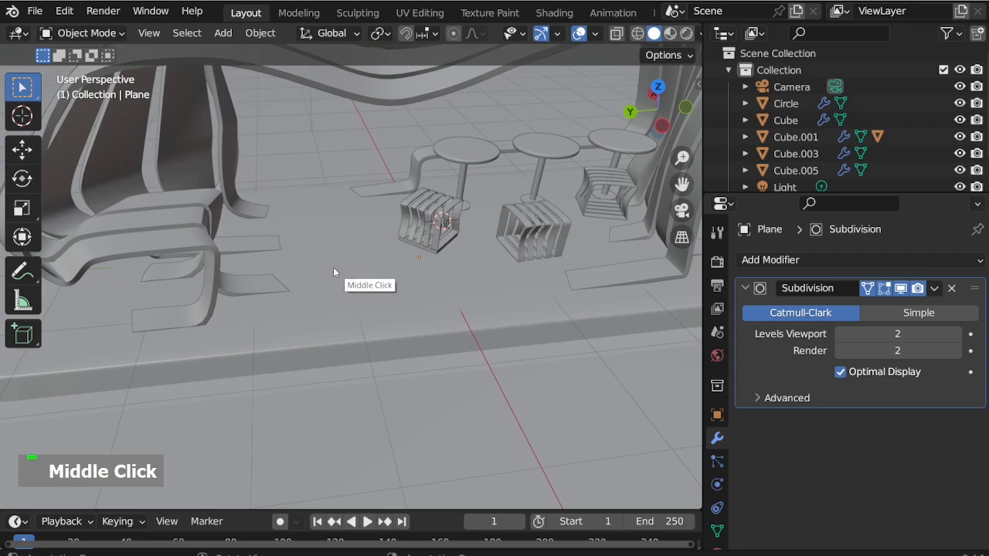
Step: Examine the curved strip bench at the other end of the canopy and the gaps between its seat strips
{"action": "middle_click_drag", "start_coordinate": [321, 283], "coordinate": [258, 84]}
{"action": "scroll", "coordinate": [387, 130], "scroll_direction": "up", "scroll_amount": 3}
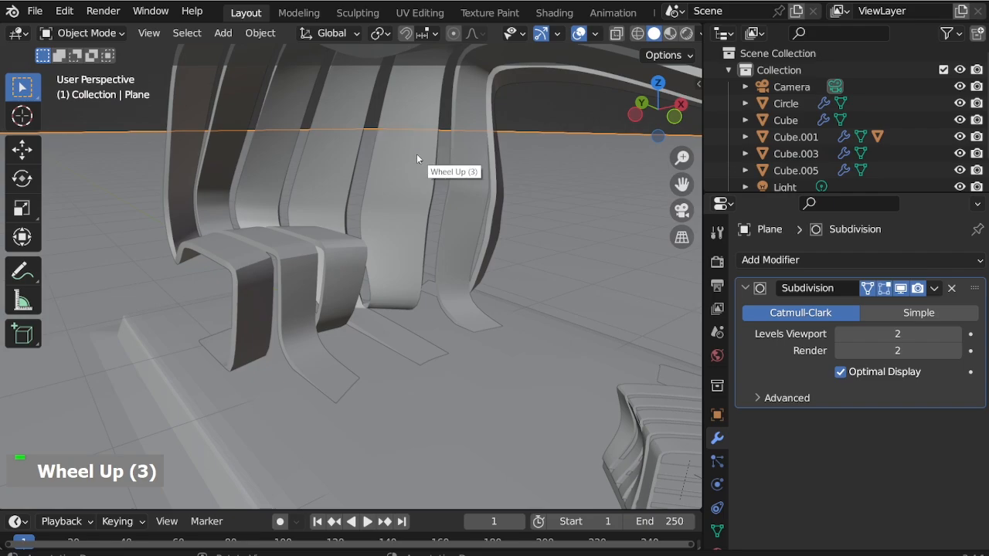
{"action": "scroll", "coordinate": [459, 150], "scroll_direction": "down", "scroll_amount": 1}
{"action": "middle_click_drag", "start_coordinate": [459, 150], "coordinate": [258, 255]}
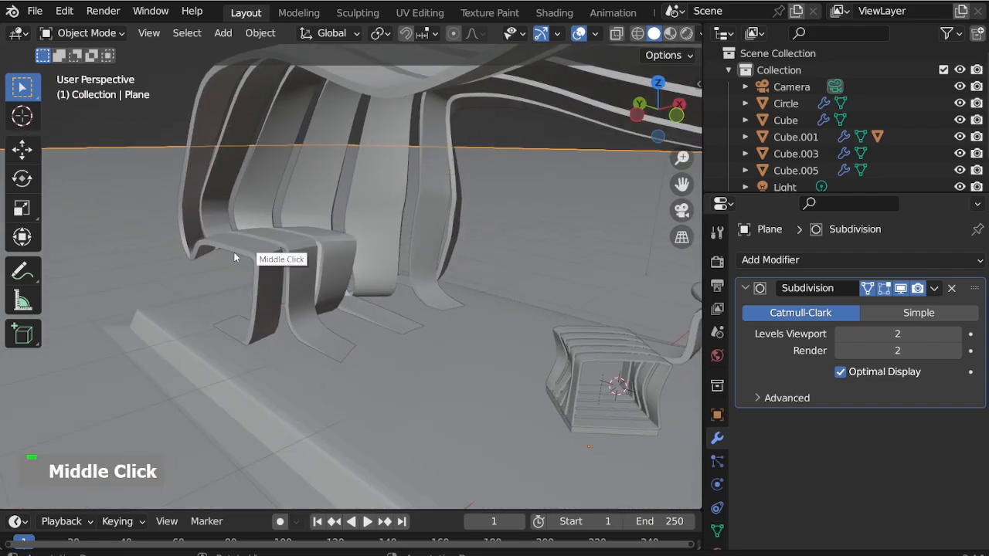
{"action": "scroll", "coordinate": [298, 282], "scroll_direction": "up", "scroll_amount": 1}
{"action": "middle_click_drag", "start_coordinate": [299, 283], "coordinate": [329, 285]}
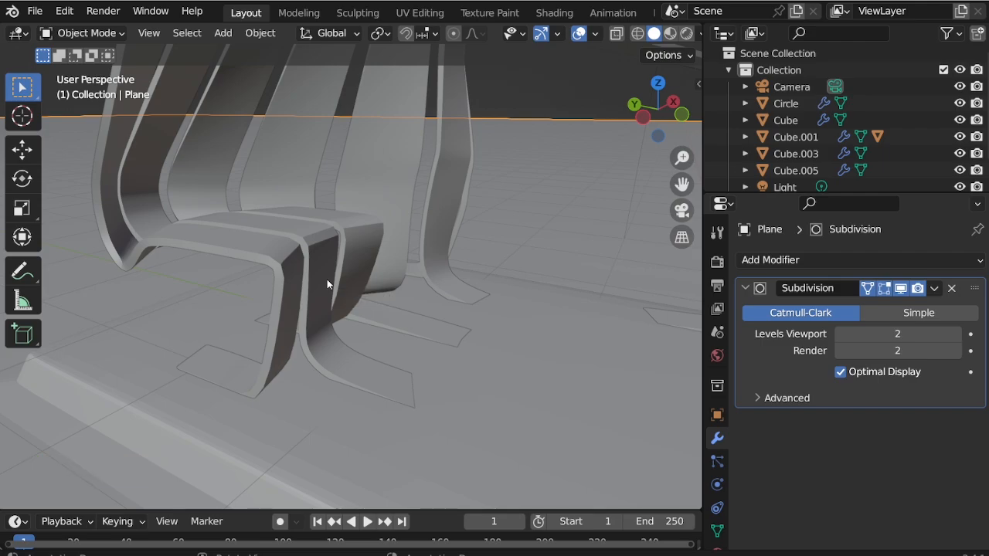
{"action": "scroll", "coordinate": [255, 304], "scroll_direction": "down", "scroll_amount": 2}
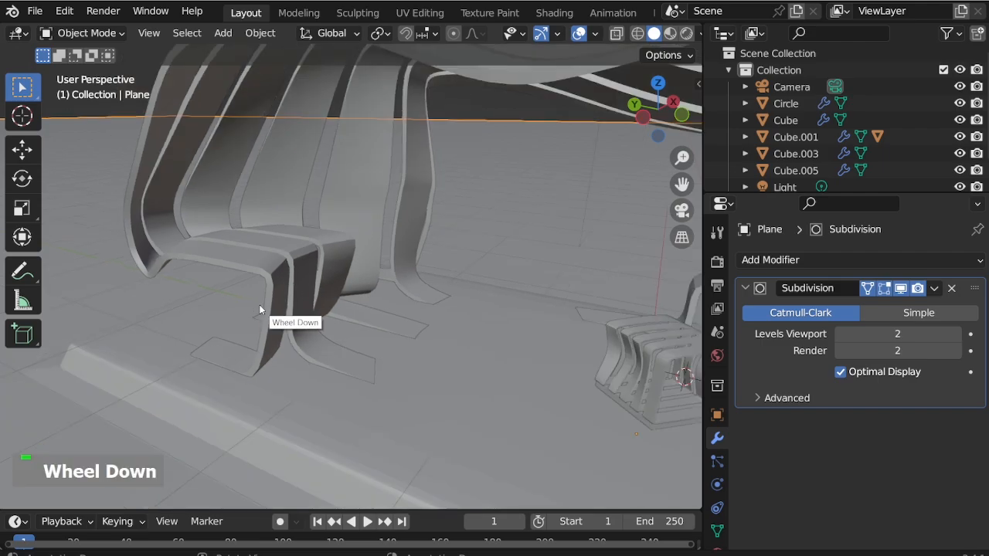
{"action": "middle_click_drag", "start_coordinate": [258, 304], "coordinate": [359, 298]}
{"action": "middle_click_drag", "start_coordinate": [244, 323], "coordinate": [238, 322]}
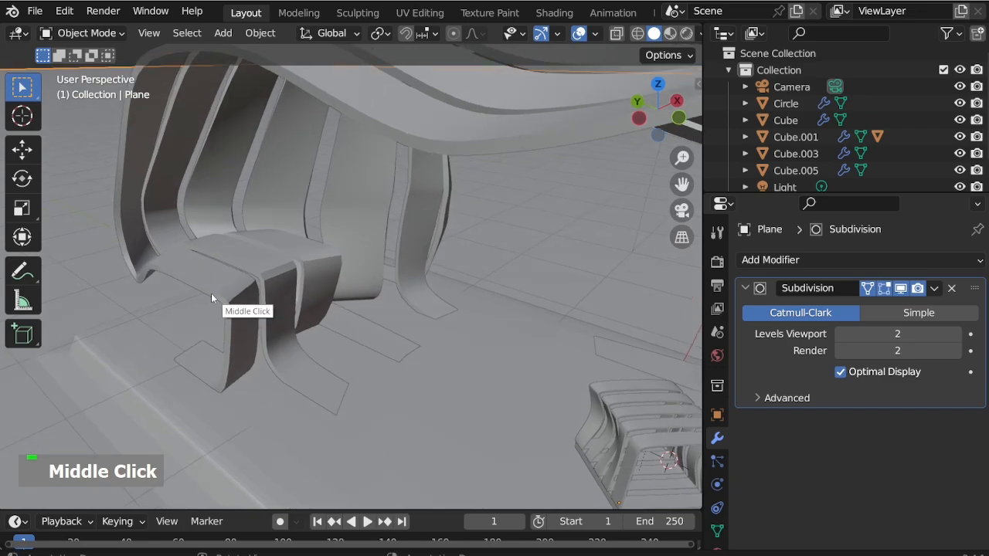
Step: Add a cube mesh and move it up and toward the round tables in the right orthographic view
{"action": "key", "text": "shift+a"}
{"action": "mouse_move", "coordinate": [216, 232]}
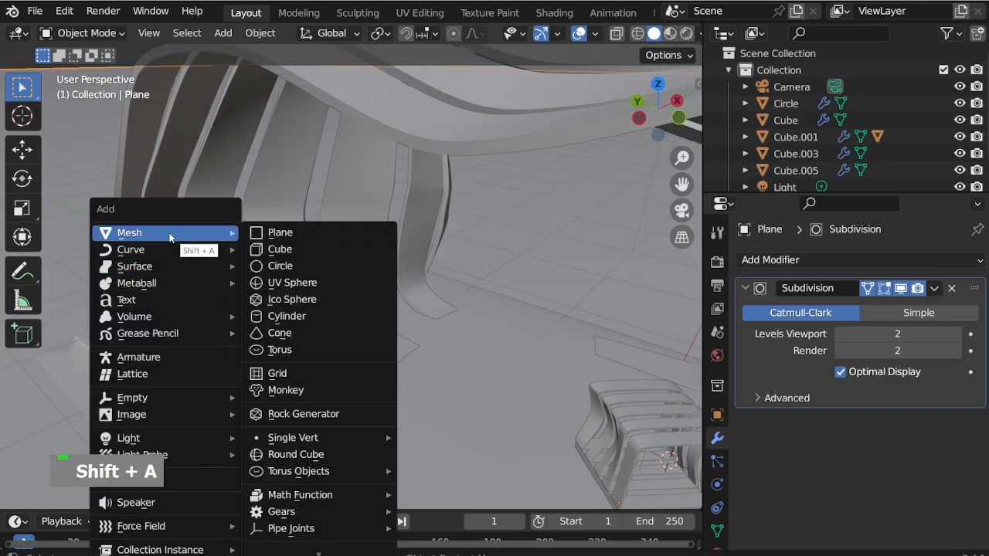
{"action": "left_click", "coordinate": [278, 248]}
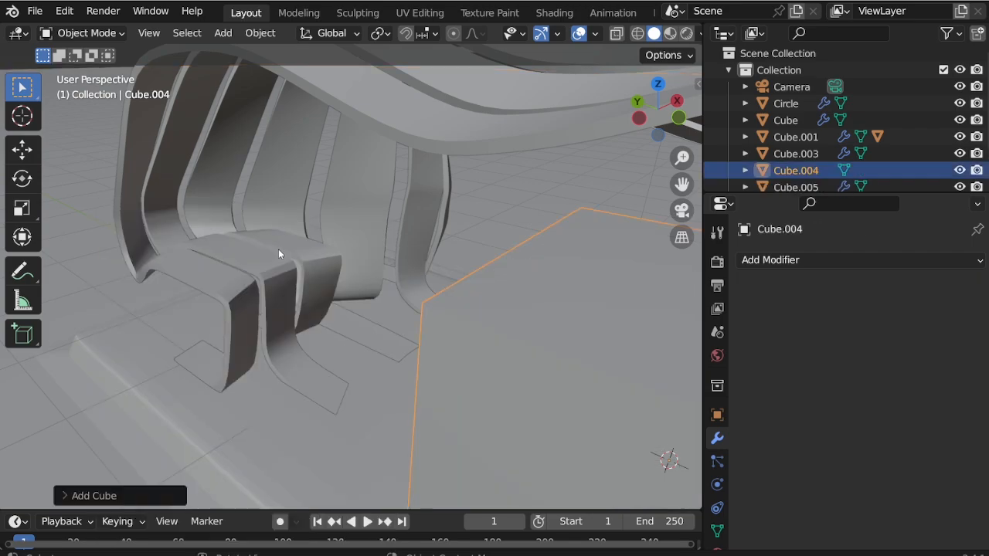
{"action": "scroll", "coordinate": [240, 265], "scroll_direction": "down", "scroll_amount": 2}
{"action": "key", "text": "KP_3"}
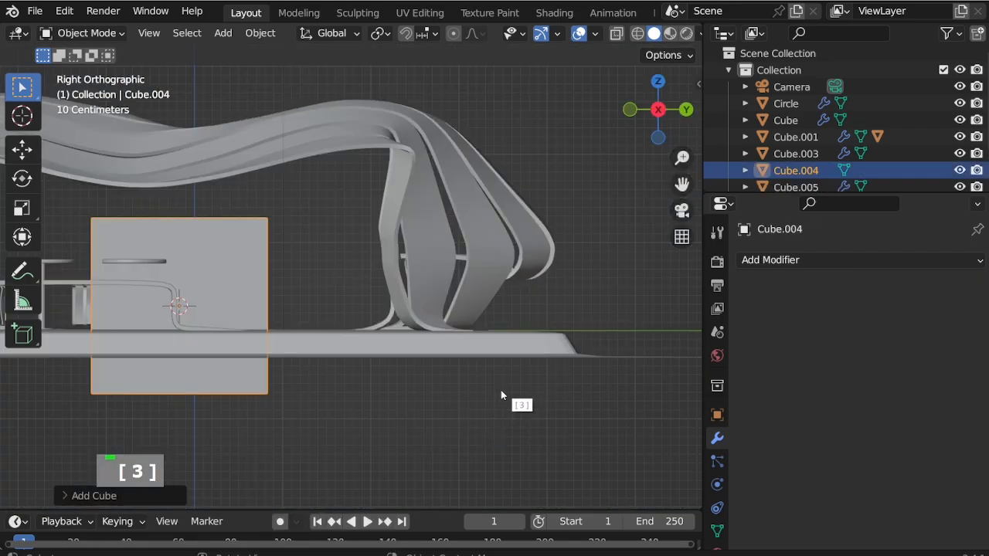
{"action": "key", "text": "g"}
{"action": "scroll", "coordinate": [511, 403], "scroll_direction": "down", "scroll_amount": 5}
{"action": "left_click", "coordinate": [383, 355]}
{"action": "scroll", "coordinate": [385, 351], "scroll_direction": "up", "scroll_amount": 4}
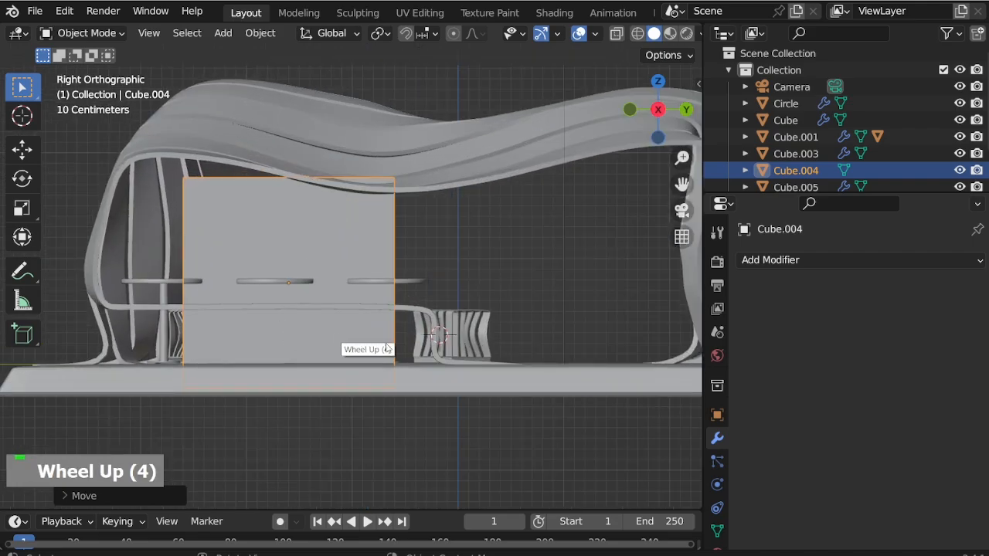
Step: Scale the cube down to about a third of its size and move it along Y to the curved strip bench
{"action": "key", "text": "s"}
{"action": "left_click", "coordinate": [285, 352]}
{"action": "key", "text": "g"}
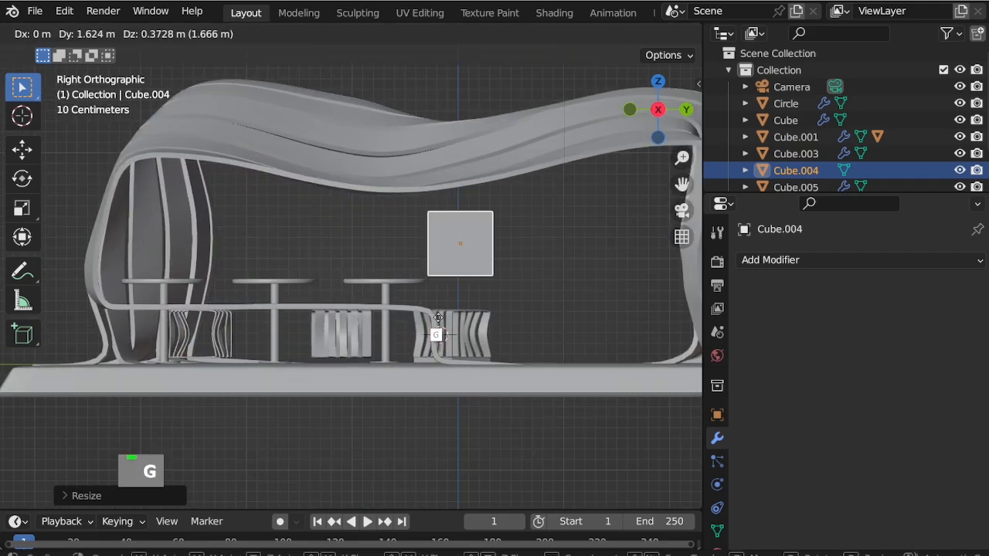
{"action": "left_click", "coordinate": [626, 343]}
Step: Move the small cube along X over the curved bench strips and raise it about 0.32 m along Z
{"action": "middle_click_drag", "start_coordinate": [626, 346], "coordinate": [373, 291]}
{"action": "scroll", "coordinate": [302, 185], "scroll_direction": "up", "scroll_amount": 4}
{"action": "key", "text": "g"}
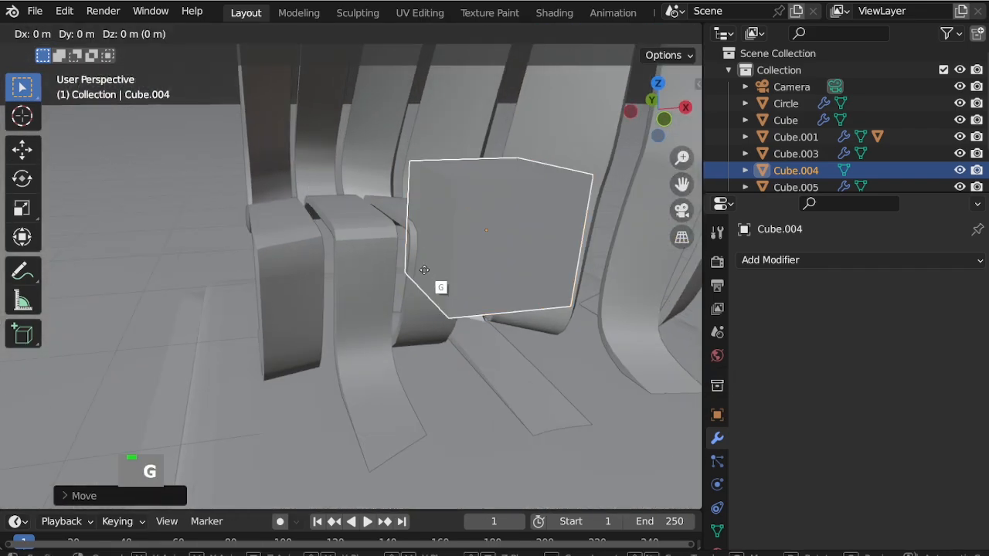
{"action": "key", "text": "x"}
{"action": "left_click", "coordinate": [302, 297]}
{"action": "scroll", "coordinate": [302, 297], "scroll_direction": "up", "scroll_amount": 1}
{"action": "middle_click_drag", "start_coordinate": [301, 297], "coordinate": [323, 284]}
{"action": "key", "text": "g"}
{"action": "key", "text": "z"}
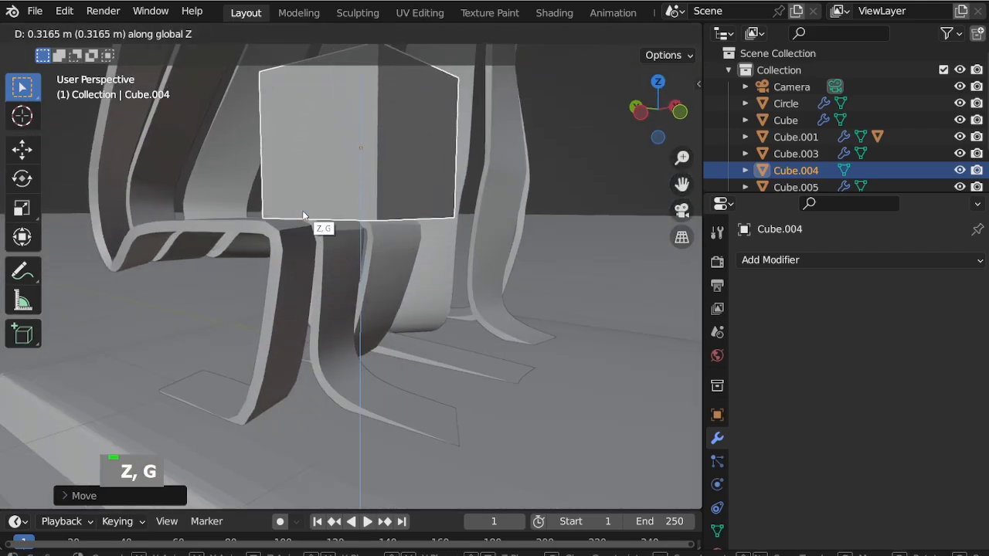
{"action": "left_click", "coordinate": [302, 210]}
Step: Reposition the cube further back over the bench seat in the left orthographic view
{"action": "key", "text": "KP_3"}
{"action": "key", "text": "KP_9"}
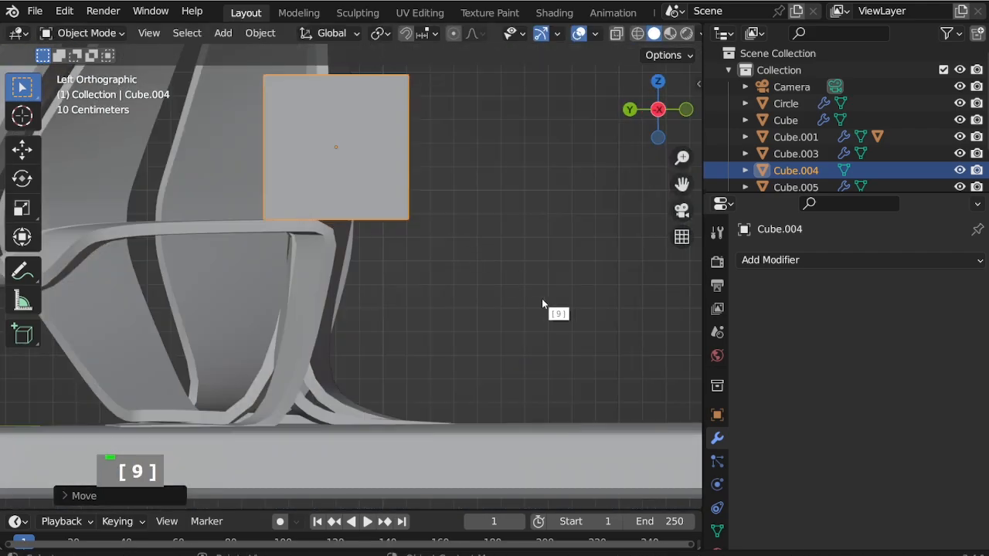
{"action": "key", "text": "g"}
{"action": "left_click", "coordinate": [420, 297]}
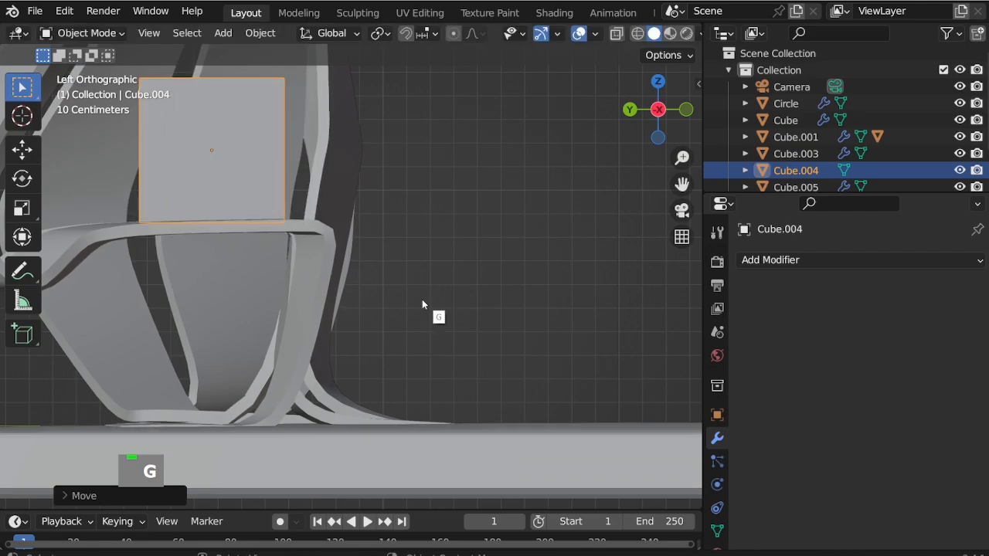
Step: Scale the cube down along Y to make it a thin upright panel
{"action": "scroll", "coordinate": [422, 299], "scroll_direction": "up", "scroll_amount": 2}
{"action": "scroll", "coordinate": [352, 245], "scroll_direction": "down", "scroll_amount": 2}
{"action": "key", "text": "s"}
{"action": "key", "text": "y"}
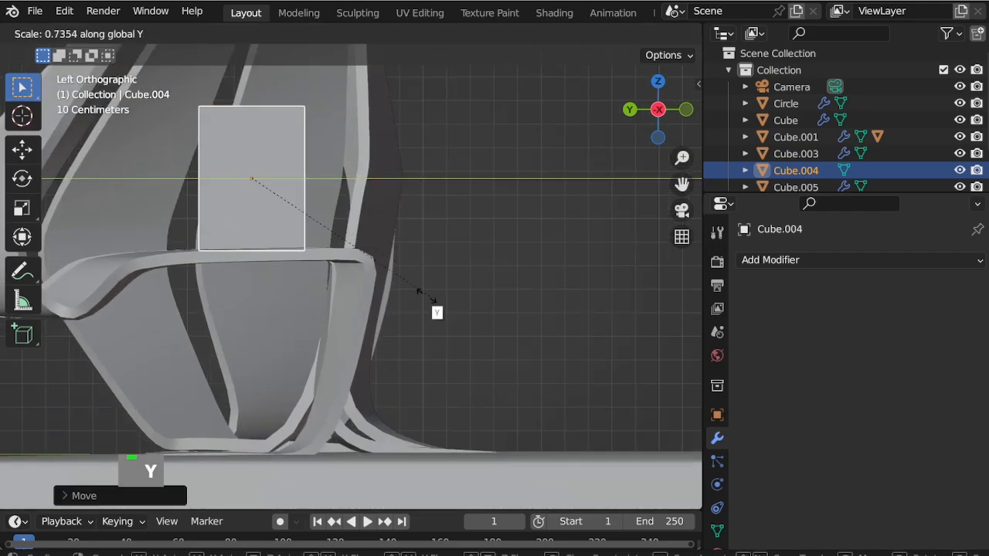
{"action": "left_click", "coordinate": [252, 224]}
{"action": "middle_click_drag", "start_coordinate": [252, 224], "coordinate": [97, 244]}
{"action": "middle_click_drag", "start_coordinate": [342, 304], "coordinate": [376, 203]}
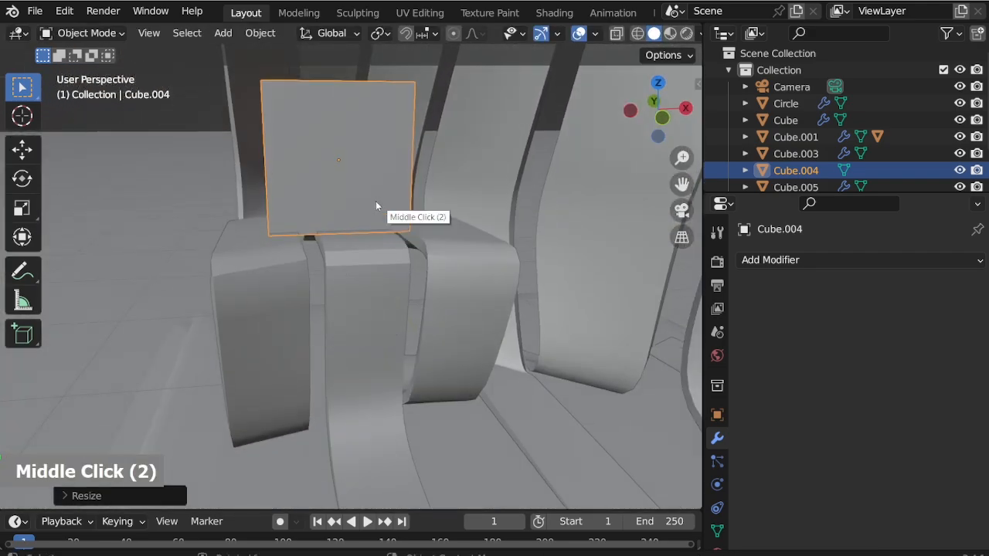
Step: Widen the thin panel along X by a scale factor of about 1.64
{"action": "scroll", "coordinate": [376, 216], "scroll_direction": "up", "scroll_amount": 1}
{"action": "key", "text": "s"}
{"action": "key", "text": "x"}
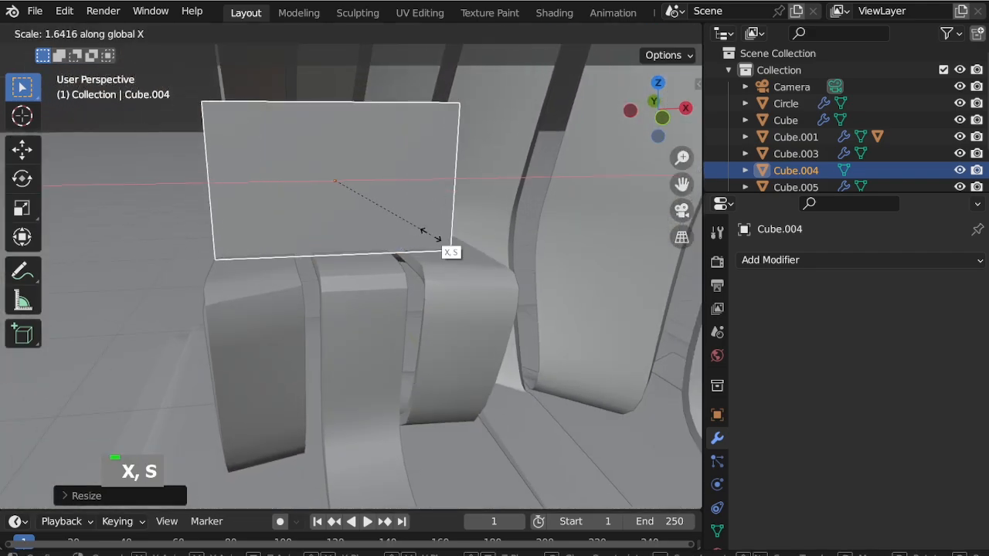
{"action": "left_click", "coordinate": [431, 236]}
{"action": "middle_click_drag", "start_coordinate": [437, 232], "coordinate": [395, 301]}
{"action": "scroll", "coordinate": [402, 305], "scroll_direction": "down", "scroll_amount": 2}
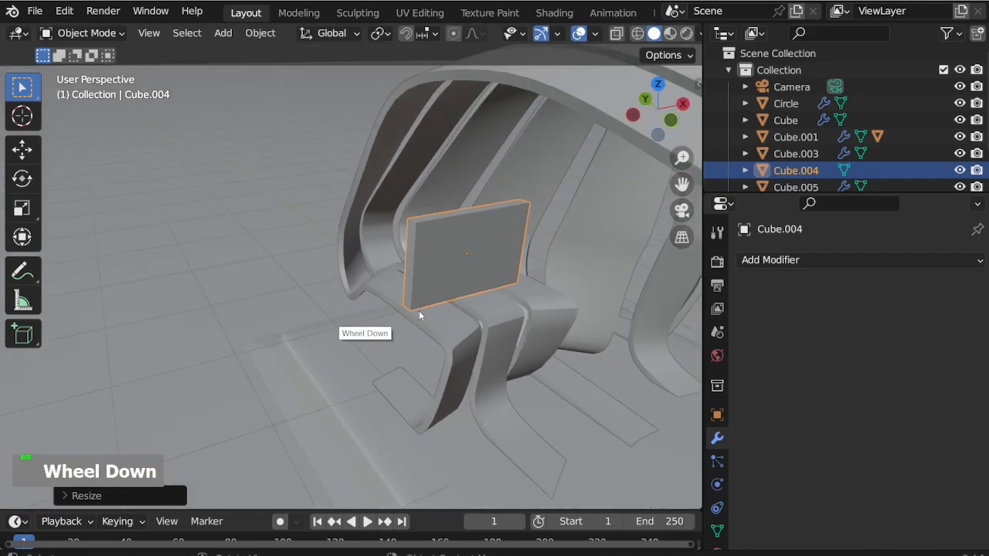
Step: Move the panel along Z so it sits slightly above the bench strips
{"action": "key", "text": "g"}
{"action": "key", "text": "z"}
{"action": "left_click", "coordinate": [483, 289]}
{"action": "scroll", "coordinate": [518, 259], "scroll_direction": "up", "scroll_amount": 3}
{"action": "middle_click_drag", "start_coordinate": [505, 245], "coordinate": [458, 218]}
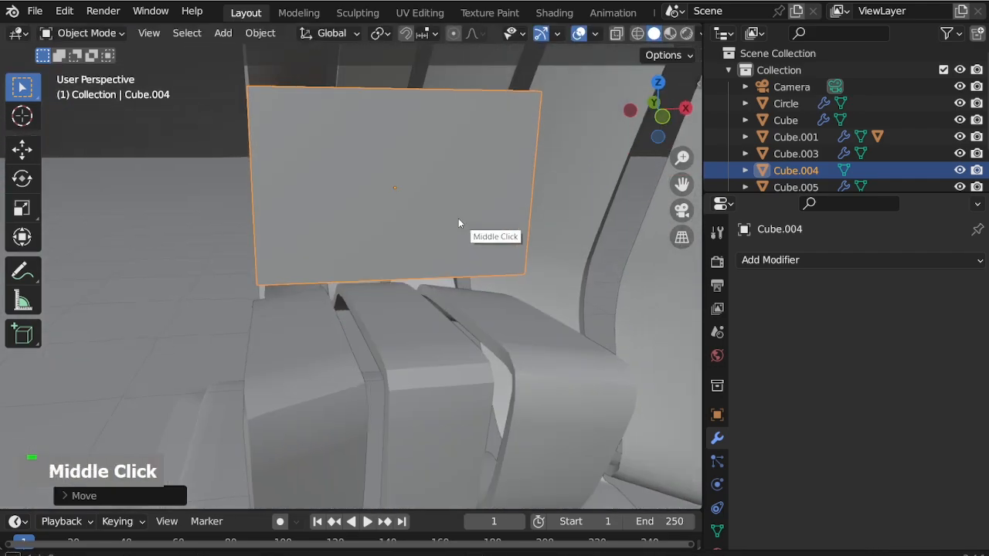
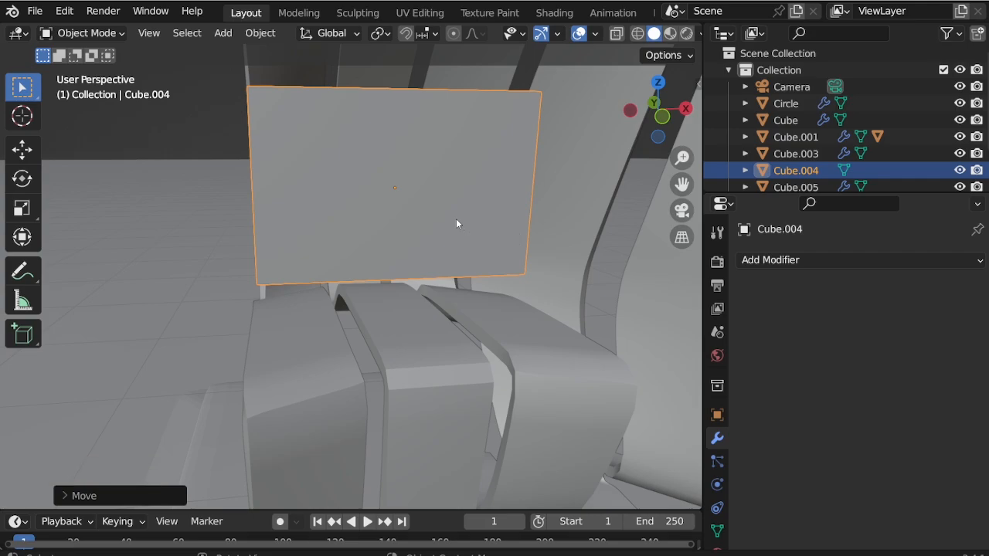
Step: Inset the panel's front face by about 0.076 m and extrude it inward to form a recessed screen
{"action": "key", "text": "ctrl+Tab"}
{"action": "key", "text": "3"}
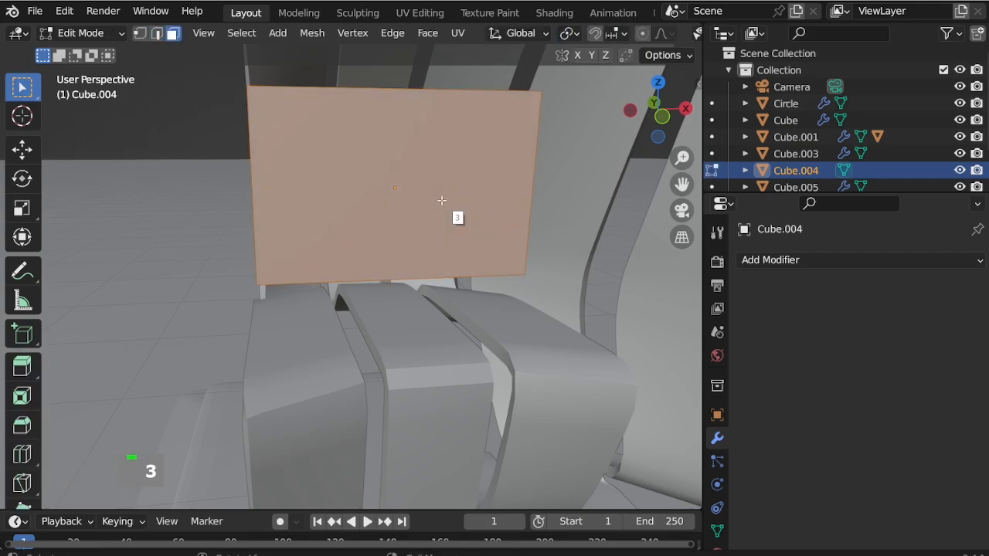
{"action": "key", "text": "i"}
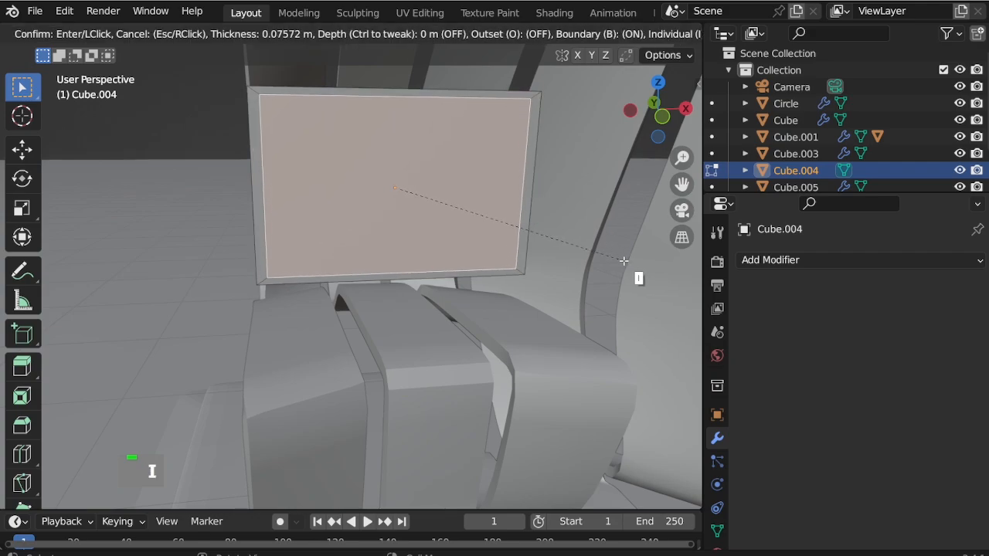
{"action": "left_click", "coordinate": [623, 260]}
{"action": "middle_click_drag", "start_coordinate": [353, 227], "coordinate": [386, 266]}
{"action": "key", "text": "e"}
{"action": "left_click", "coordinate": [363, 241]}
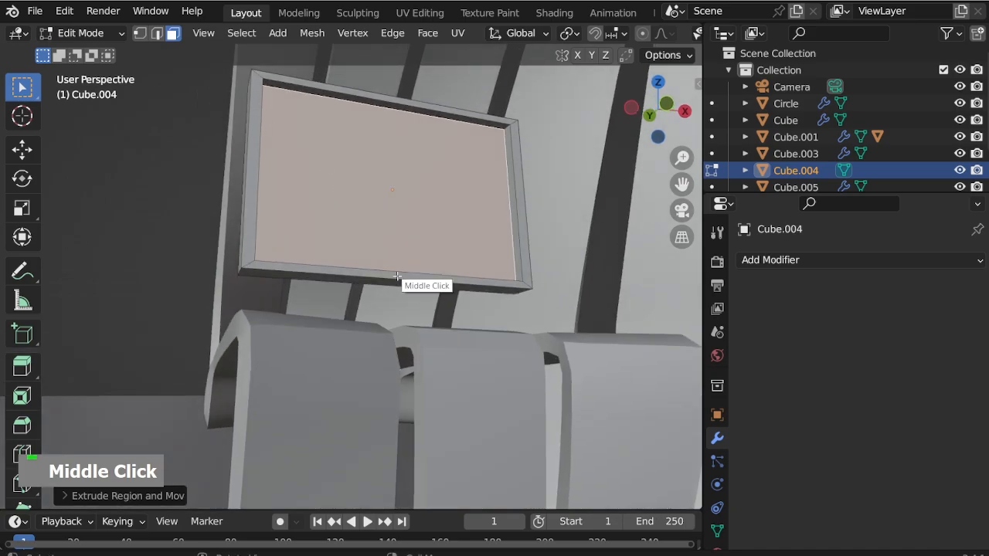
Step: Add two vertical loop cuts around the panel and scale them along X close to its centre
{"action": "scroll", "coordinate": [395, 284], "scroll_direction": "up", "scroll_amount": 2}
{"action": "key", "text": "ctrl+r"}
{"action": "scroll", "coordinate": [389, 282], "scroll_direction": "up", "scroll_amount": 1}
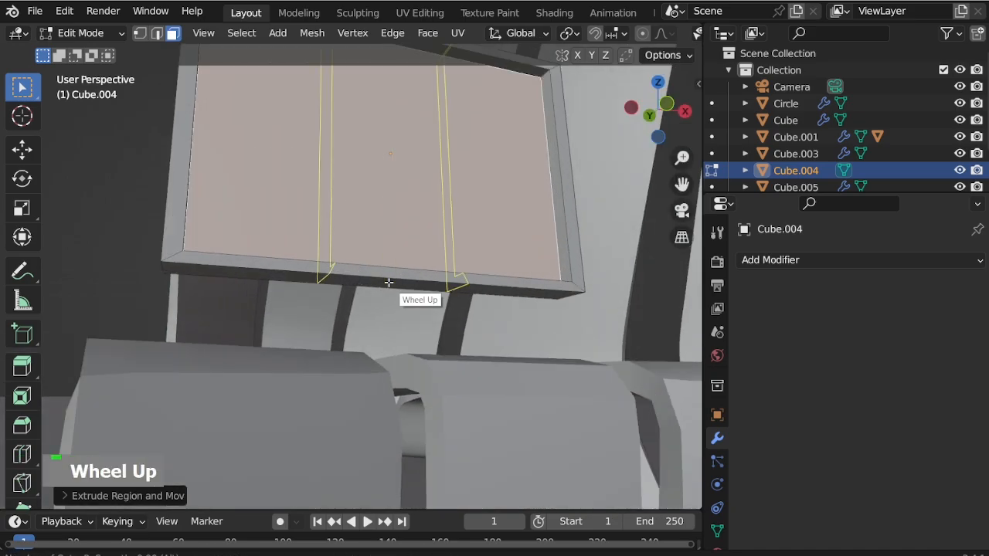
{"action": "left_click", "coordinate": [388, 282]}
{"action": "right_click", "coordinate": [438, 305]}
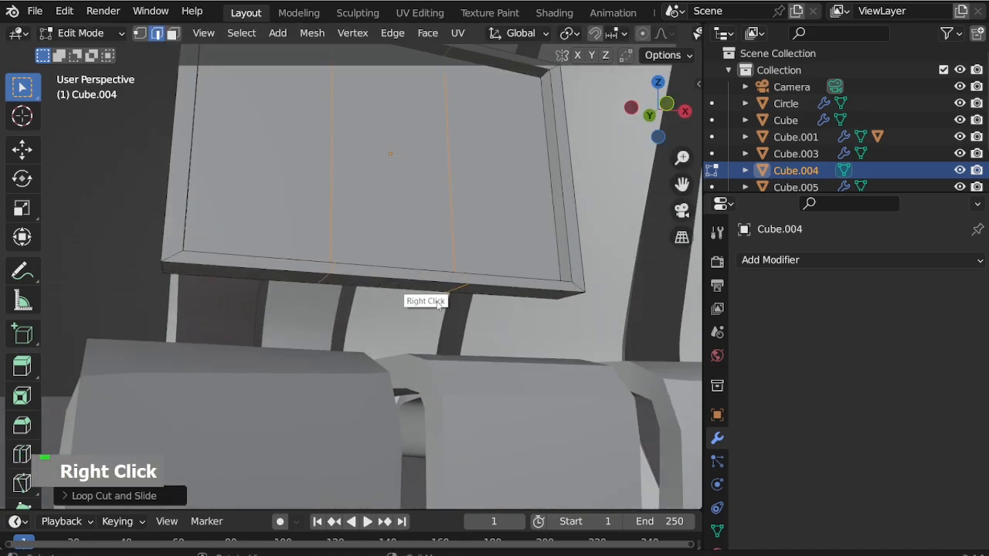
{"action": "key", "text": "s"}
{"action": "key", "text": "z"}
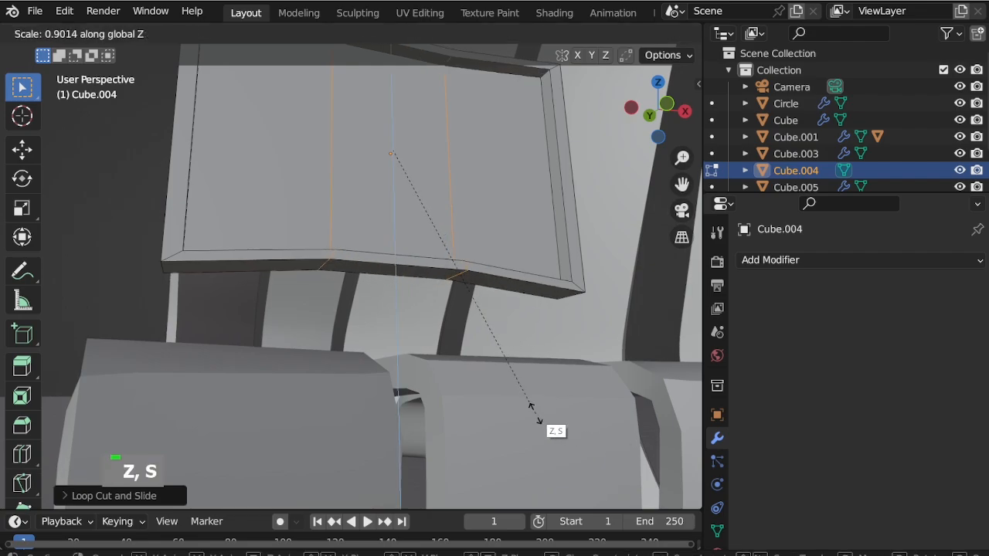
{"action": "key", "text": "x"}
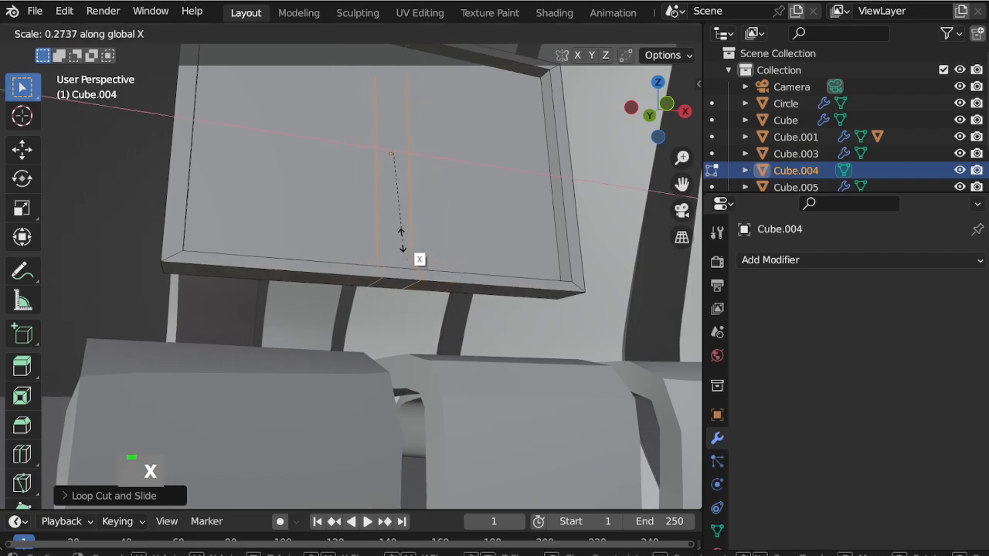
{"action": "left_click", "coordinate": [393, 220]}
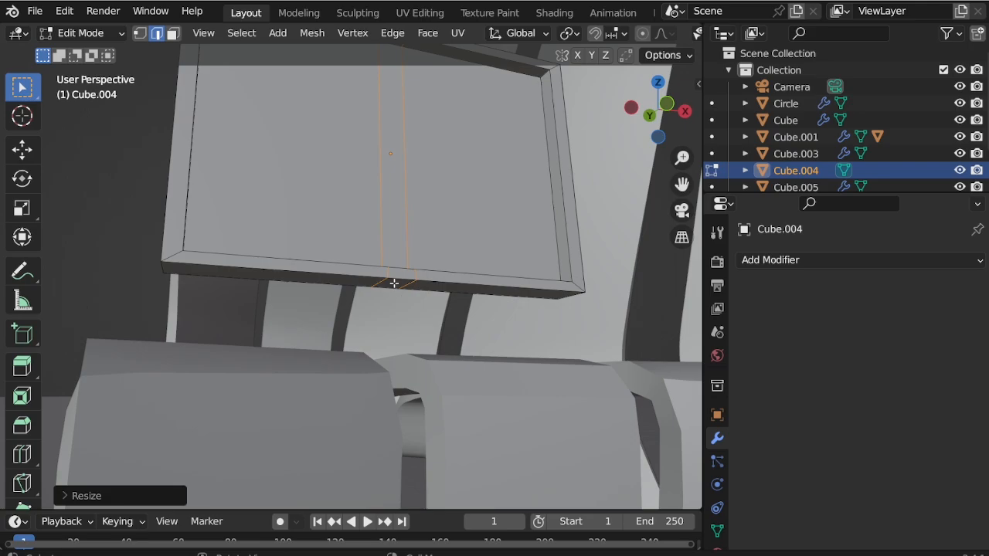
Step: Extrude the narrow centre face on the panel's underside down toward the bench as the monitor's neck
{"action": "key", "text": "3"}
{"action": "key", "text": "g"}
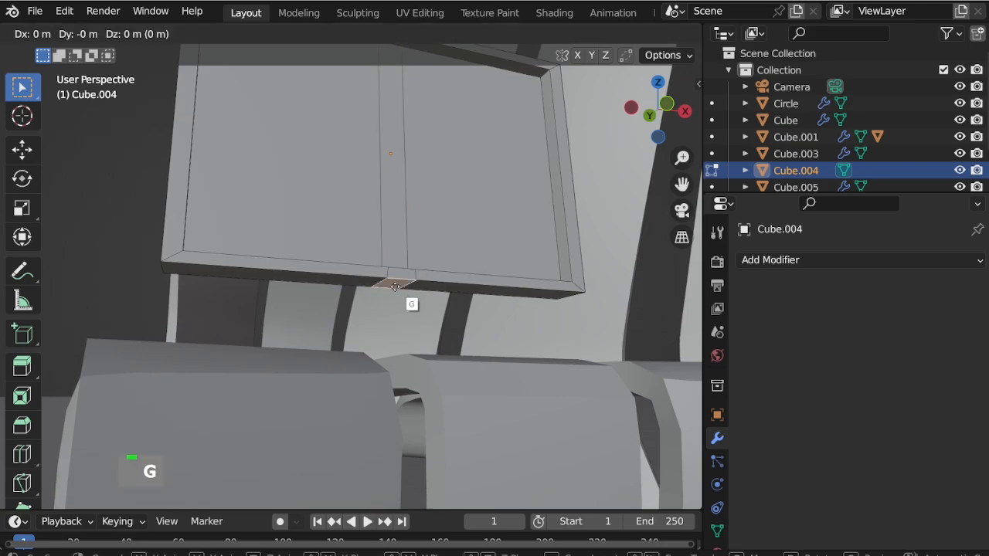
{"action": "key", "text": "e"}
{"action": "key", "text": "Escape"}
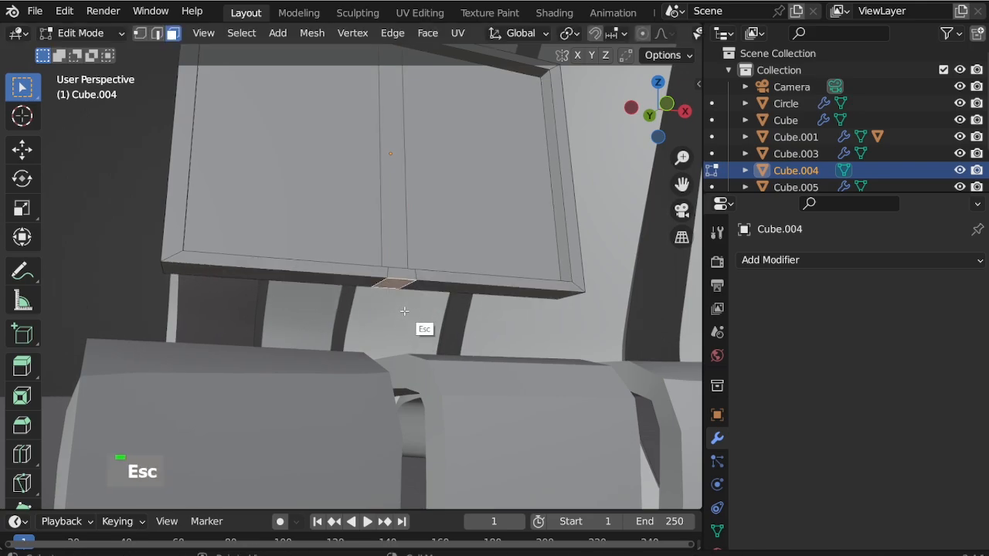
{"action": "key", "text": "e"}
{"action": "left_click", "coordinate": [429, 382]}
{"action": "middle_click_drag", "start_coordinate": [429, 382], "coordinate": [335, 395]}
{"action": "scroll", "coordinate": [428, 410], "scroll_direction": "up", "scroll_amount": 2}
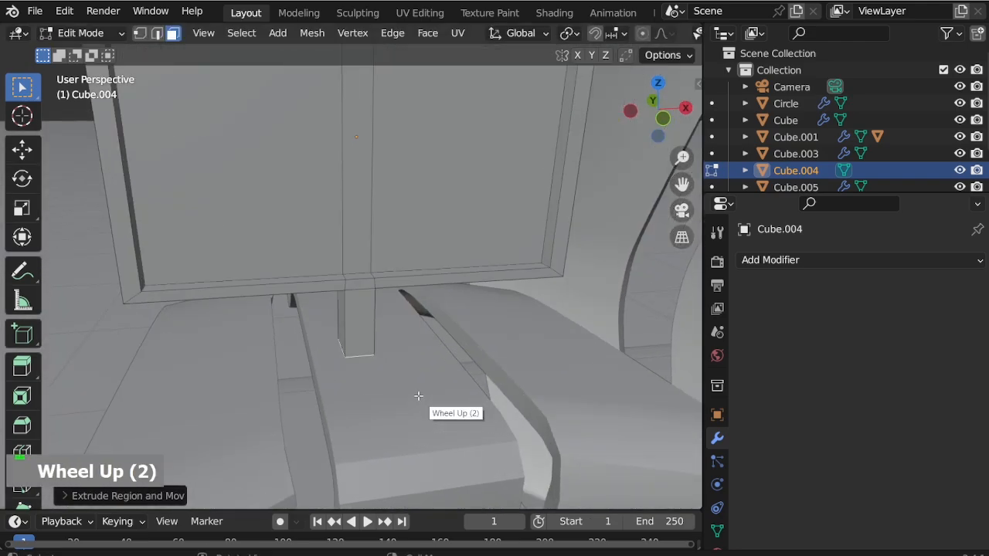
Step: Extrude and enlarge the neck's end face into a flared foot, and extrude it down about 0.012 m for thickness
{"action": "key", "text": "e"}
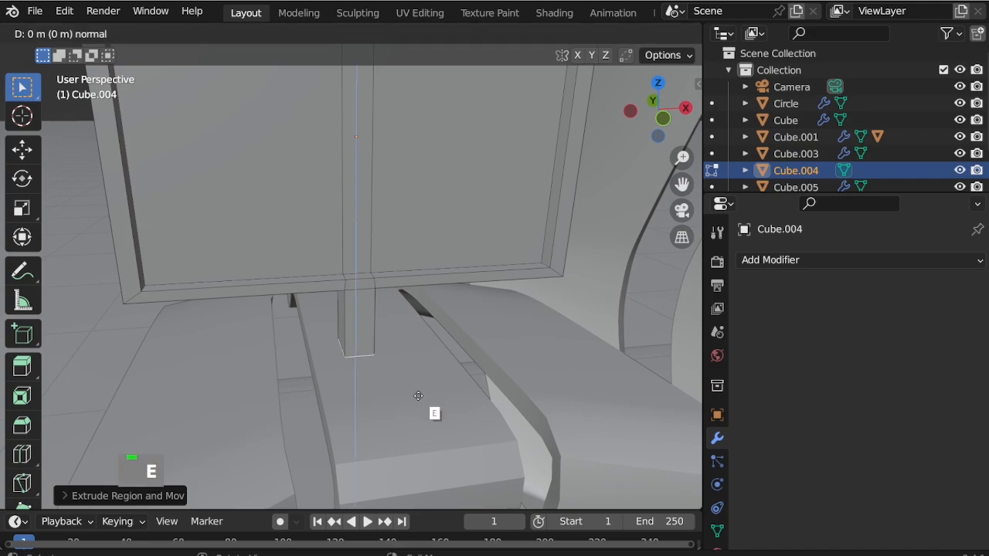
{"action": "key", "text": "s"}
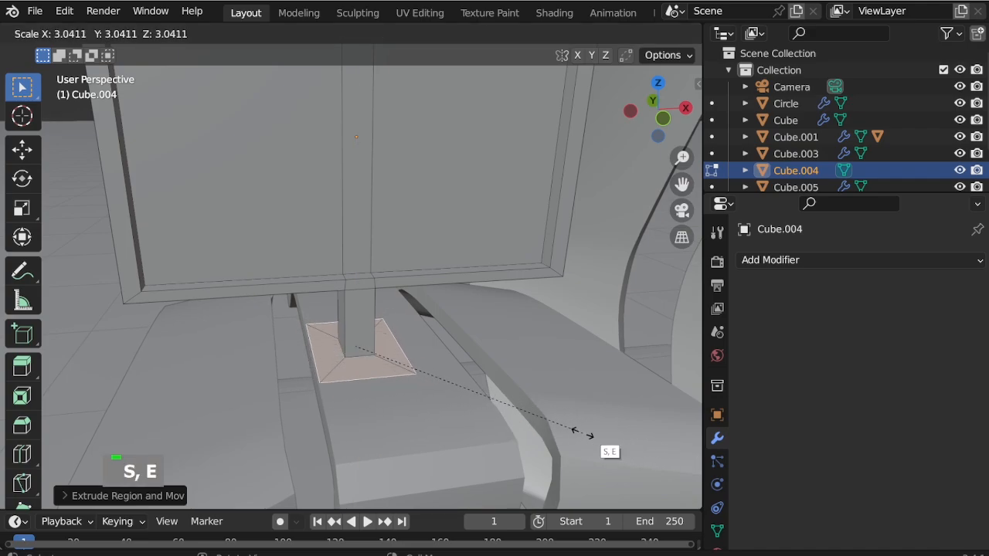
{"action": "left_click", "coordinate": [510, 410]}
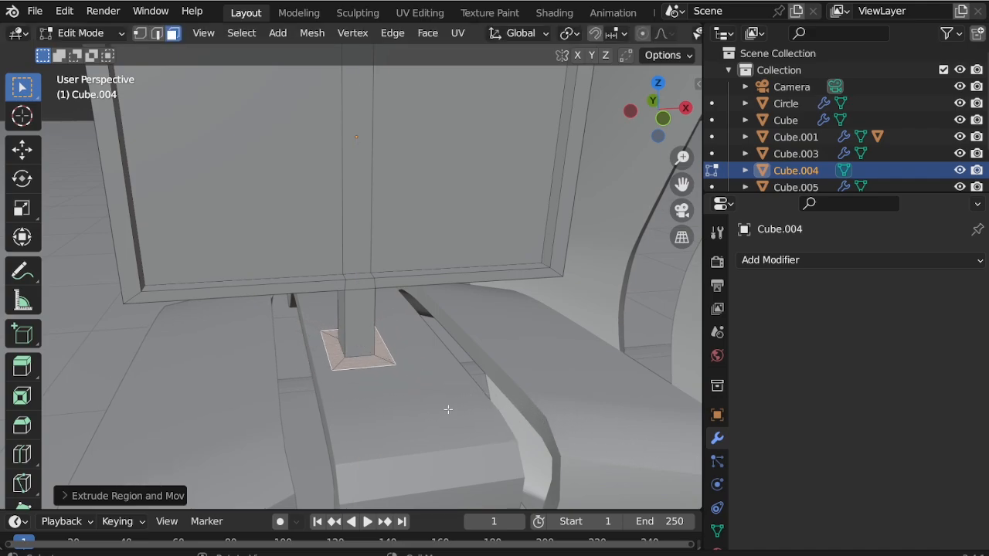
{"action": "key", "text": "e"}
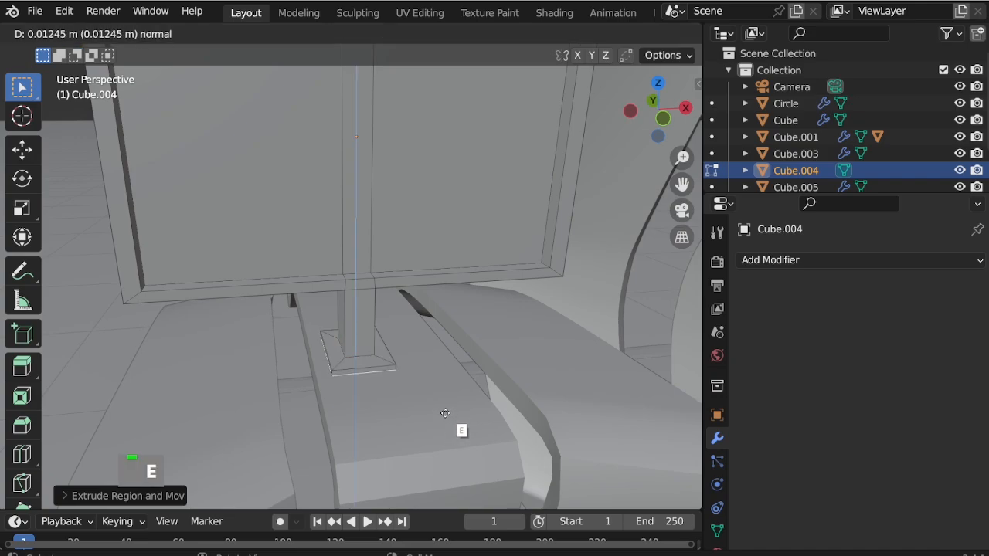
{"action": "left_click", "coordinate": [445, 415]}
{"action": "middle_click_drag", "start_coordinate": [353, 407], "coordinate": [294, 363]}
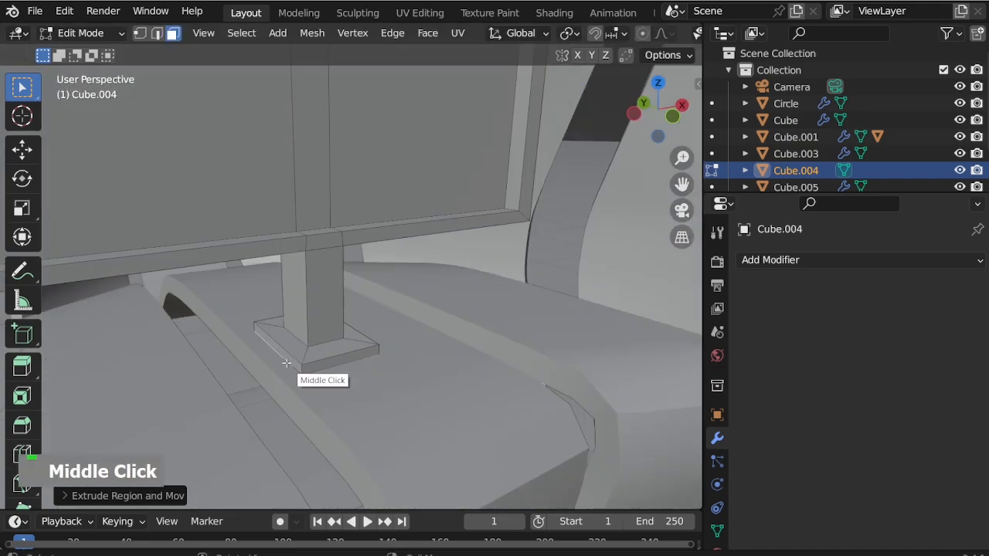
Step: Scale the foot's two opposite side faces apart along X by about 5.8 to form a wide base
{"action": "middle_click_drag", "start_coordinate": [456, 360], "coordinate": [380, 369]}
{"action": "left_click", "coordinate": [384, 367], "text": "shift"}
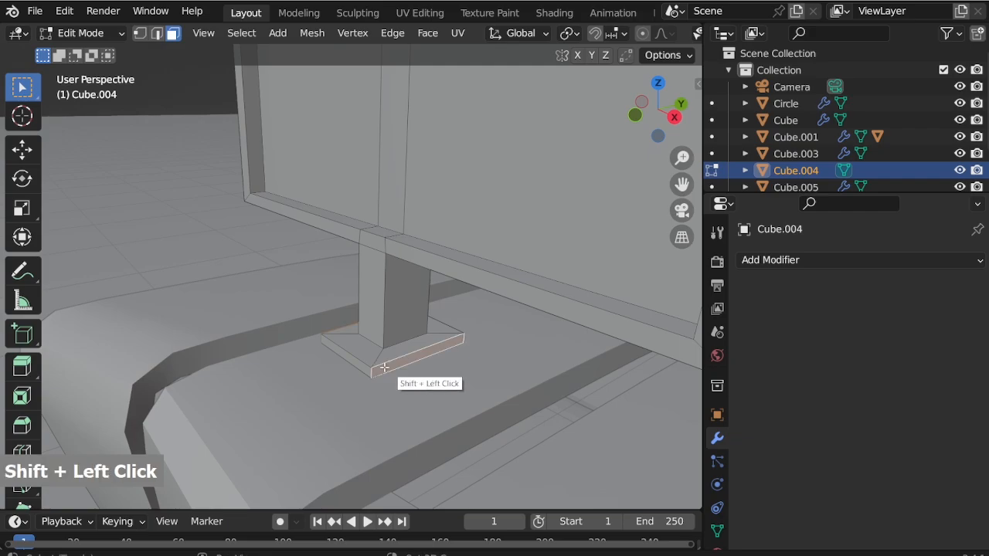
{"action": "middle_click_drag", "start_coordinate": [305, 366], "coordinate": [442, 382]}
{"action": "scroll", "coordinate": [440, 382], "scroll_direction": "down", "scroll_amount": 1}
{"action": "key", "text": "s"}
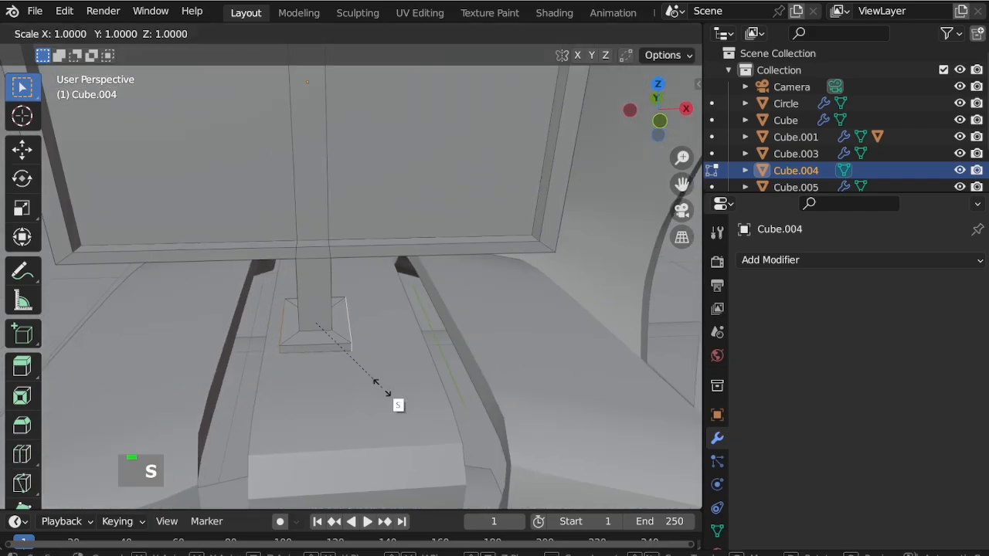
{"action": "key", "text": "x"}
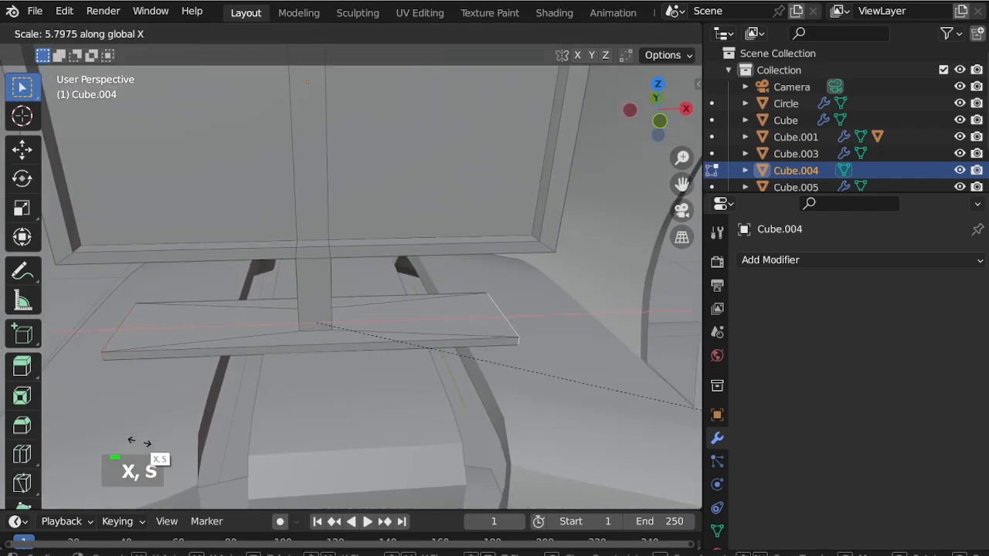
{"action": "left_click", "coordinate": [140, 441]}
{"action": "scroll", "coordinate": [441, 383], "scroll_direction": "down", "scroll_amount": 2}
{"action": "middle_click_drag", "start_coordinate": [378, 376], "coordinate": [357, 384]}
{"action": "scroll", "coordinate": [357, 384], "scroll_direction": "down", "scroll_amount": 1}
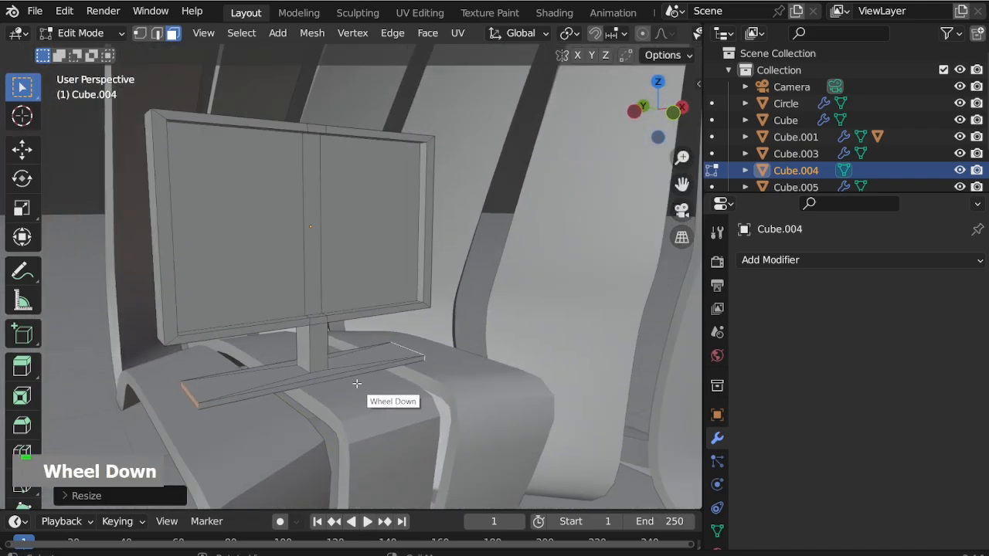
Step: Dissolve the two leftover vertical edges across the monitor's recessed screen face
{"action": "key", "text": "2"}
{"action": "left_click", "coordinate": [304, 267]}
{"action": "left_click", "coordinate": [318, 256], "text": "shift"}
{"action": "left_click_drag", "start_coordinate": [278, 108], "coordinate": [325, 130], "text": "shift"}
{"action": "scroll", "coordinate": [325, 129], "scroll_direction": "up", "scroll_amount": 1}
{"action": "key", "text": "alt+z"}
{"action": "left_click_drag", "start_coordinate": [272, 106], "coordinate": [360, 172], "text": "shift"}
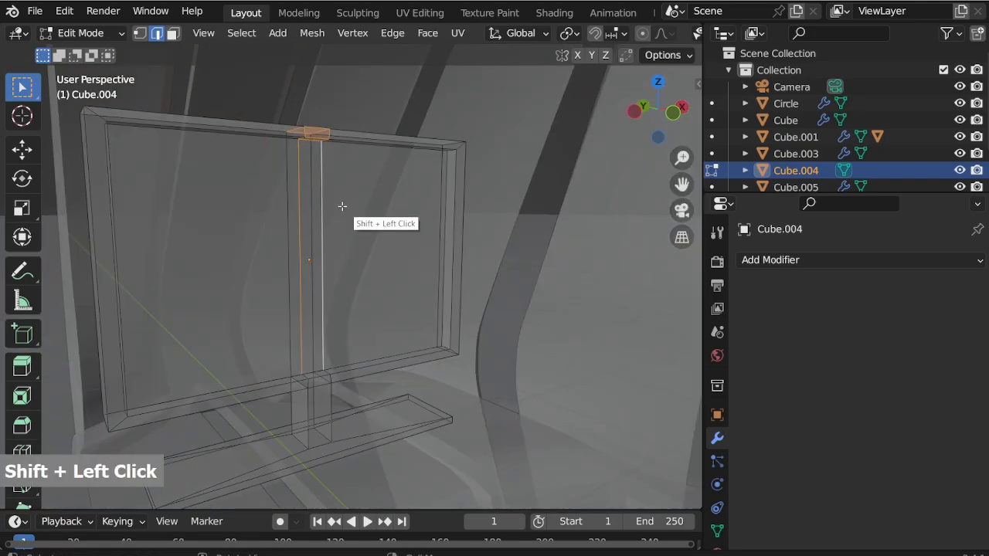
{"action": "middle_click_drag", "start_coordinate": [342, 206], "coordinate": [272, 114]}
{"action": "left_click_drag", "start_coordinate": [263, 90], "coordinate": [376, 378], "text": "shift"}
{"action": "mouse_move", "coordinate": [331, 364]}
{"action": "middle_mouse_down"}
{"action": "mouse_move", "coordinate": [308, 327]}
{"action": "mouse_move", "coordinate": [368, 335]}
{"action": "mouse_move", "coordinate": [306, 391]}
{"action": "mouse_move", "coordinate": [311, 406]}
{"action": "mouse_move", "coordinate": [297, 215]}
{"action": "middle_mouse_up"}
{"action": "key", "text": "alt+z"}
{"action": "left_click", "coordinate": [297, 216], "text": "shift"}
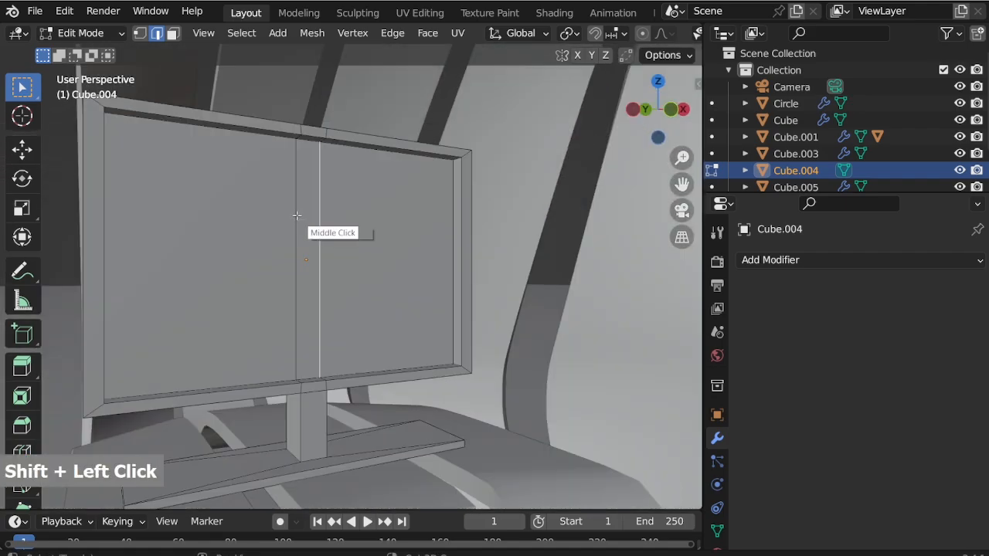
{"action": "key", "text": "x"}
{"action": "left_click", "coordinate": [286, 160]}
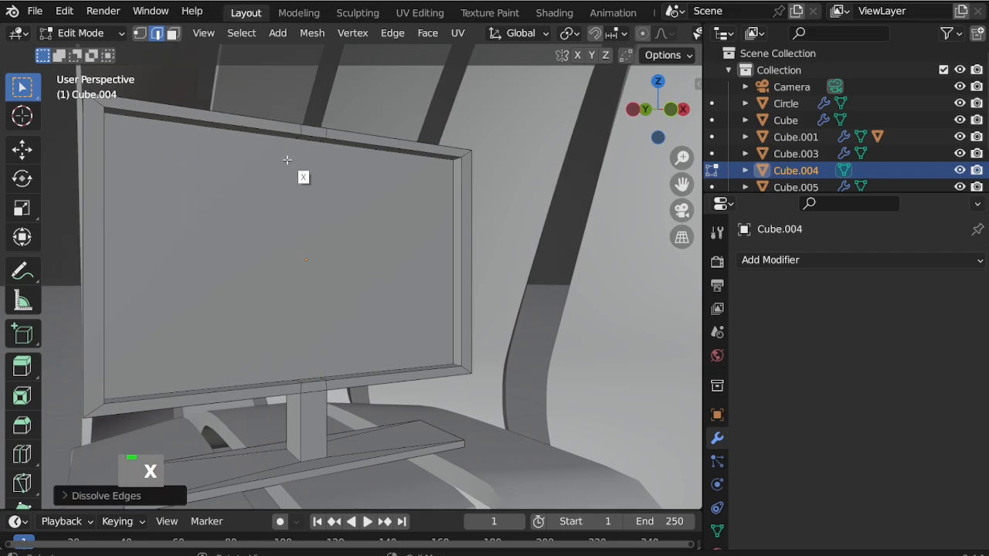
Step: Move the whole monitor about 0.32 m along Y, farther back on the bench
{"action": "scroll", "coordinate": [344, 263], "scroll_direction": "down", "scroll_amount": 2}
{"action": "middle_click_drag", "start_coordinate": [344, 263], "coordinate": [379, 302]}
{"action": "scroll", "coordinate": [335, 338], "scroll_direction": "down", "scroll_amount": 2}
{"action": "middle_click_drag", "start_coordinate": [335, 337], "coordinate": [374, 349]}
{"action": "key", "text": "ctrl+Tab"}
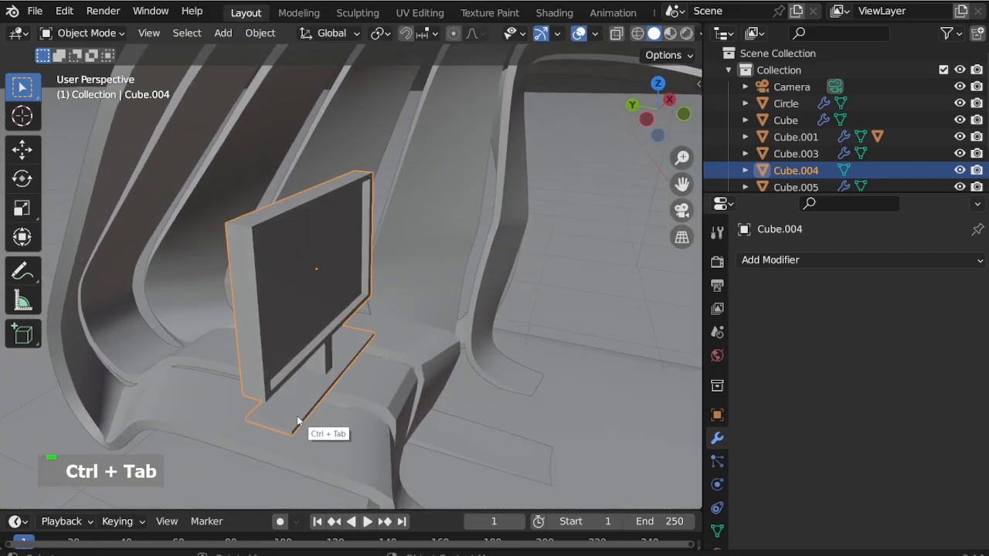
{"action": "key", "text": "g"}
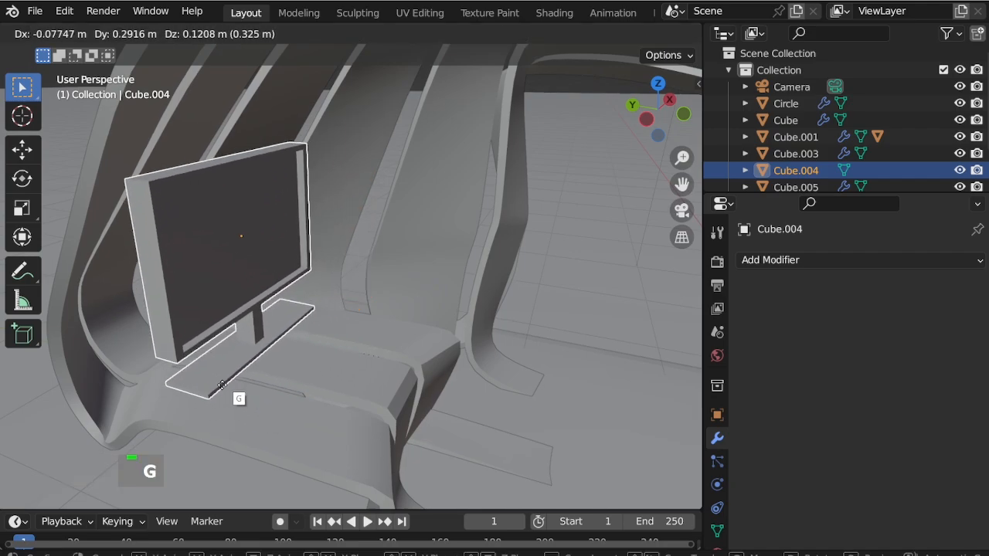
{"action": "key", "text": "y"}
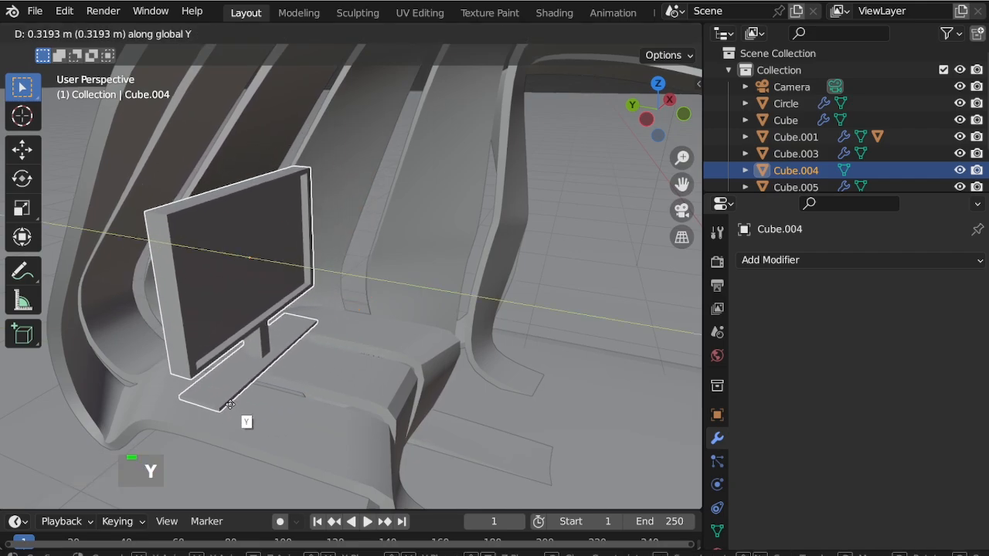
{"action": "left_click", "coordinate": [231, 402]}
{"action": "scroll", "coordinate": [309, 379], "scroll_direction": "down", "scroll_amount": 2}
{"action": "scroll", "coordinate": [311, 392], "scroll_direction": "up", "scroll_amount": 2}
Step: Snap the 3D cursor to the monitor, add a cube there and scale it down to a small block
{"action": "key", "text": "shift+s"}
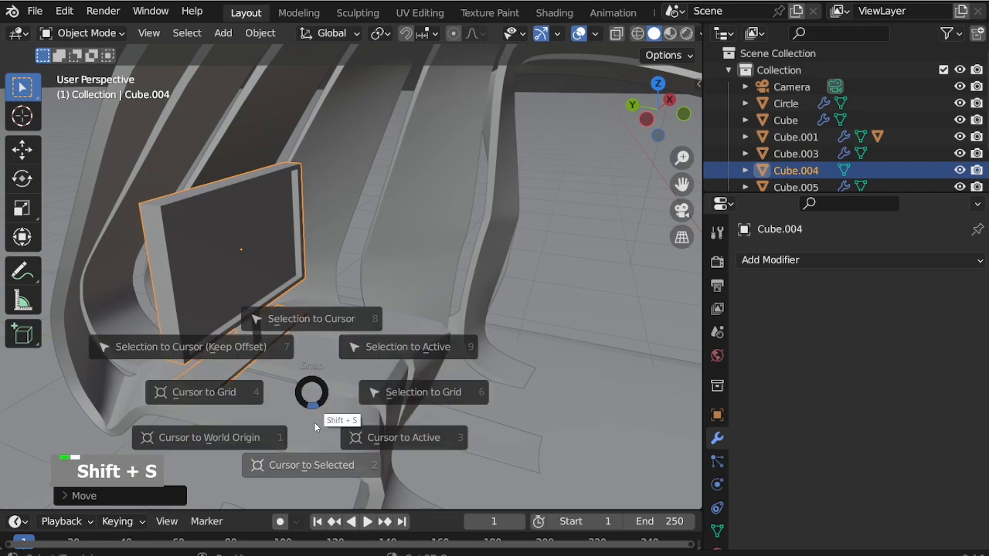
{"action": "left_click", "coordinate": [315, 421]}
{"action": "key", "text": "shift+a"}
{"action": "mouse_move", "coordinate": [309, 229]}
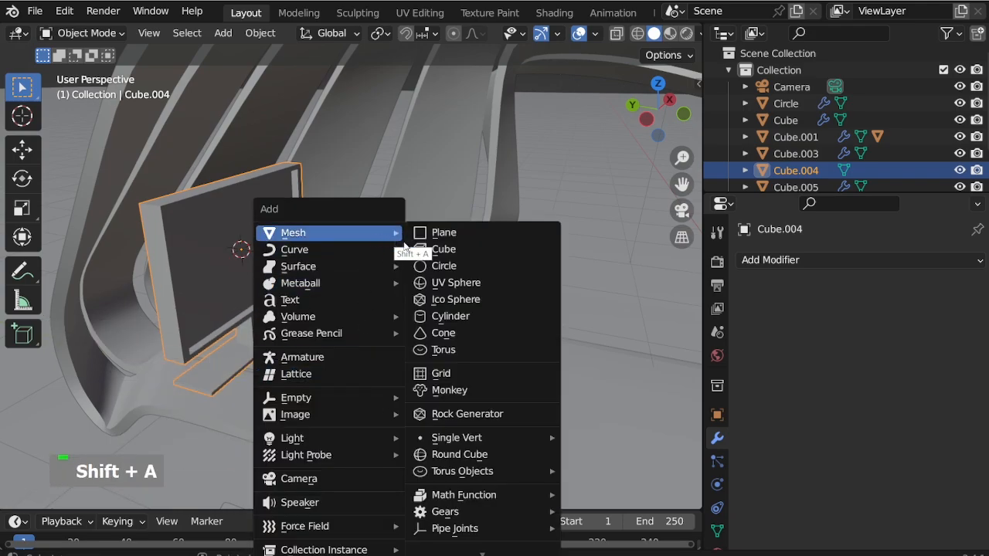
{"action": "left_click", "coordinate": [437, 250]}
{"action": "key", "text": "s"}
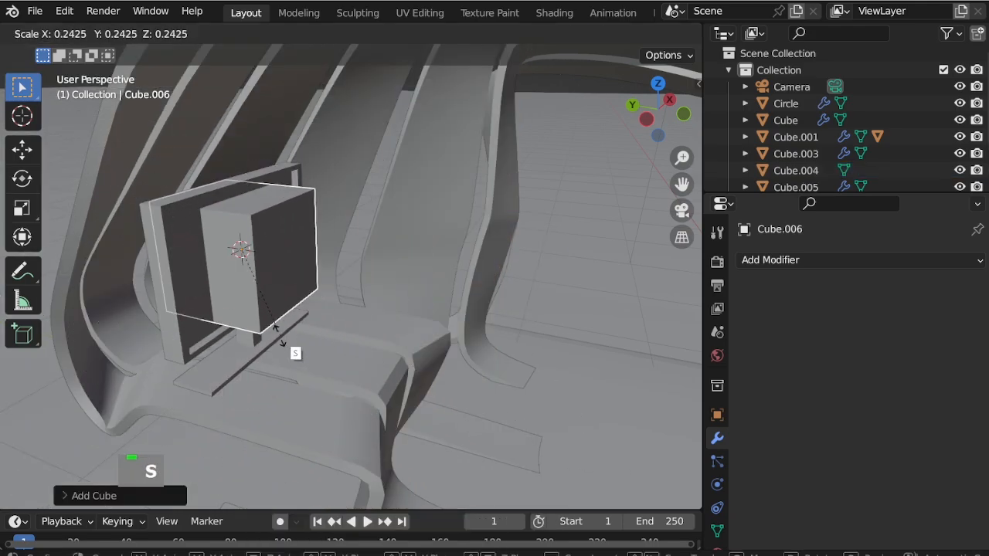
{"action": "left_click", "coordinate": [258, 282]}
Step: Move the small cube forward along Y and down along Z to sit in front of the monitor on the bench
{"action": "key", "text": "g"}
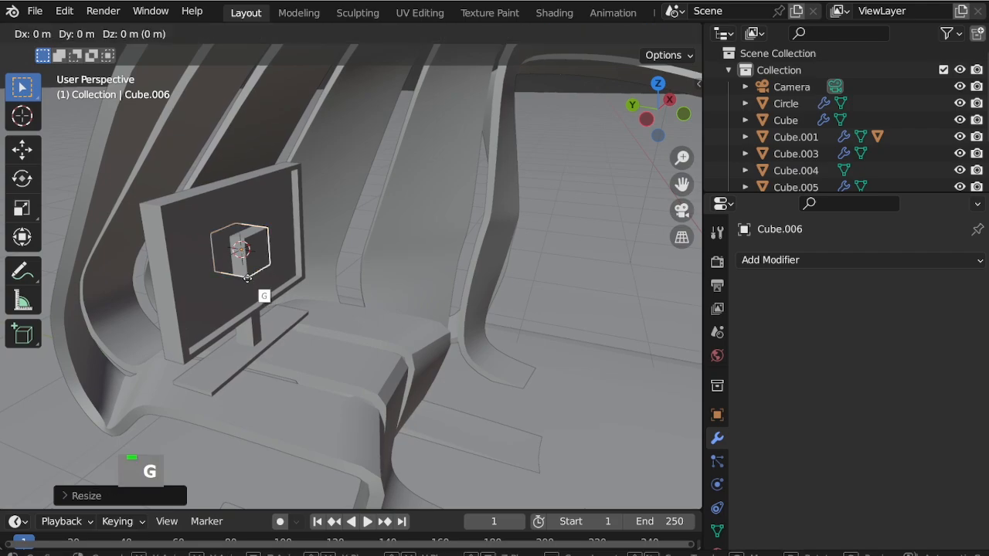
{"action": "key", "text": "y"}
{"action": "left_click", "coordinate": [325, 330]}
{"action": "key", "text": "g"}
{"action": "key", "text": "z"}
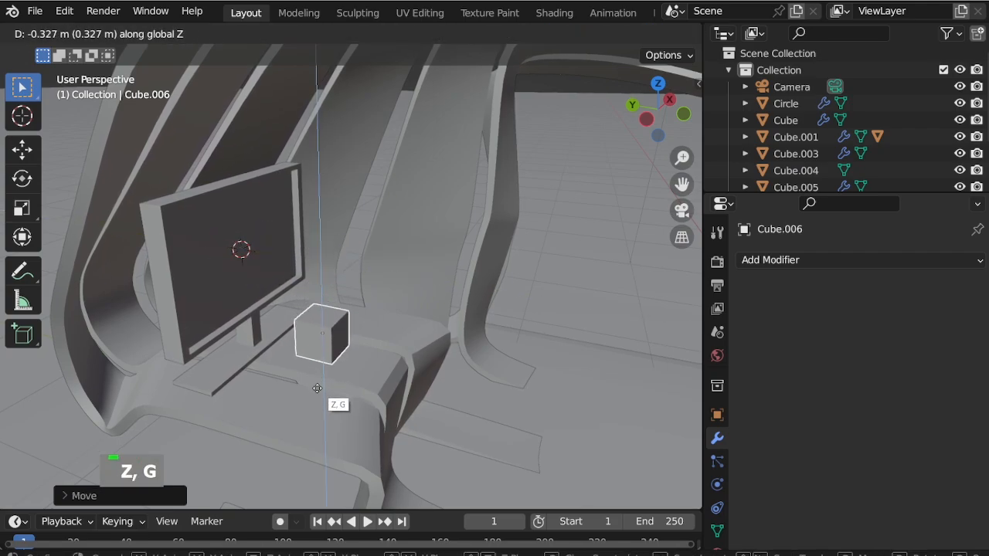
{"action": "left_click", "coordinate": [319, 379]}
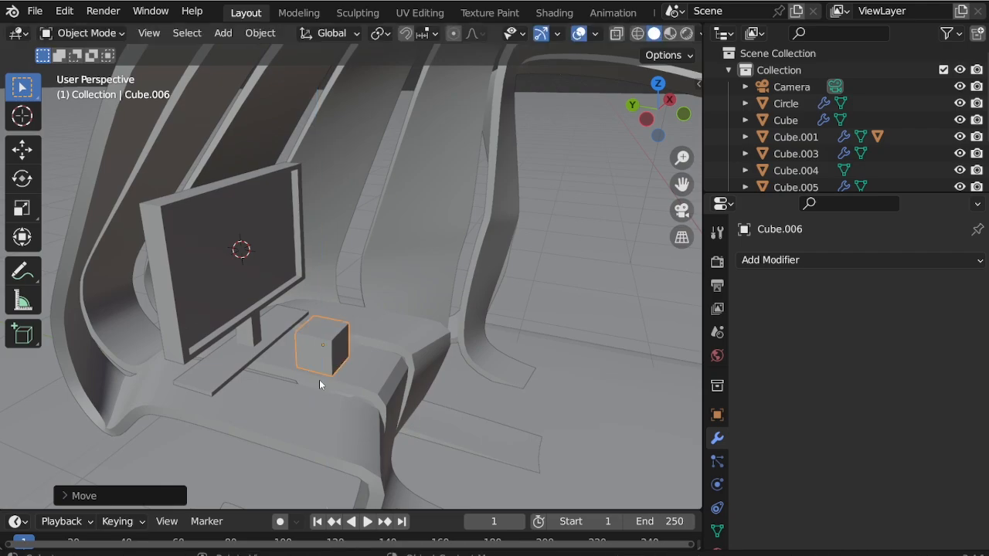
Step: Flatten the cube along Z to about 0.27, enlarge it uniformly, and flatten it along Z again into a thin slab
{"action": "scroll", "coordinate": [319, 379], "scroll_direction": "up", "scroll_amount": 2}
{"action": "key", "text": "s"}
{"action": "key", "text": "z"}
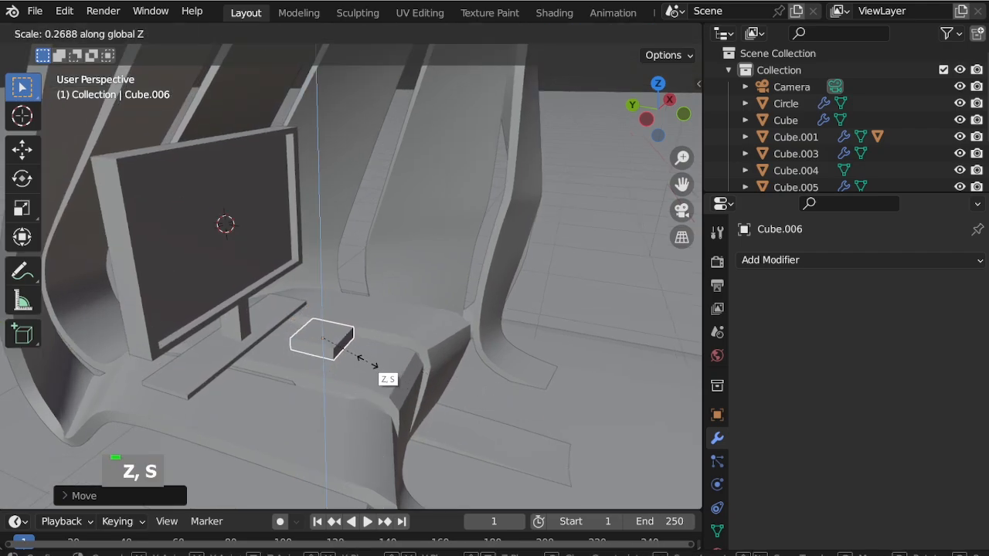
{"action": "left_click", "coordinate": [374, 368]}
{"action": "scroll", "coordinate": [344, 378], "scroll_direction": "up", "scroll_amount": 1}
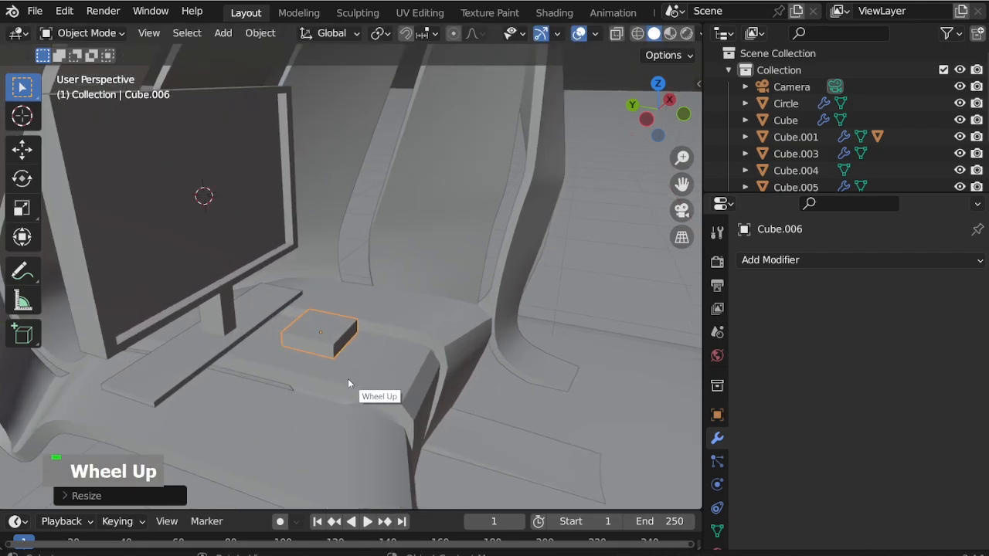
{"action": "key", "text": "s"}
{"action": "left_click", "coordinate": [499, 443]}
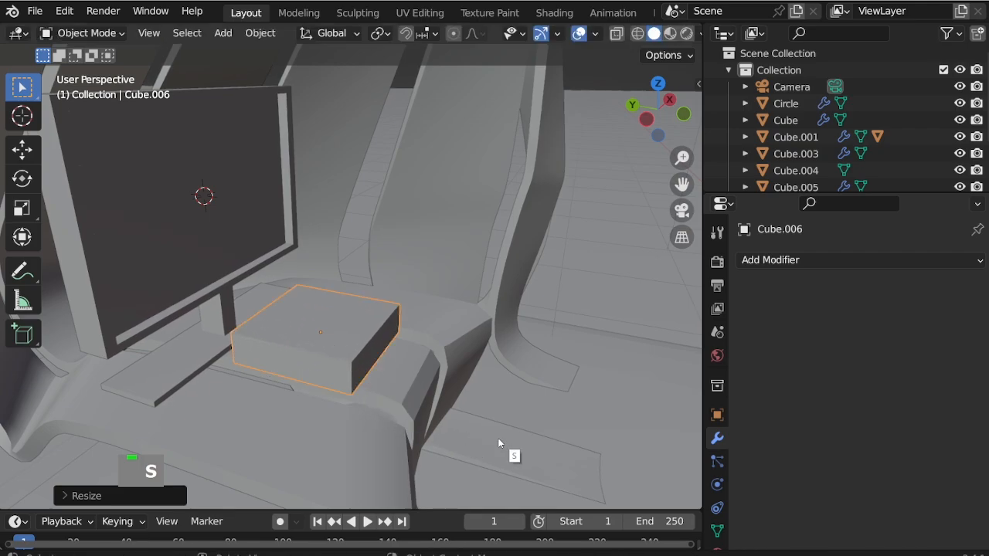
{"action": "key", "text": "s"}
{"action": "key", "text": "z"}
{"action": "left_click", "coordinate": [390, 387]}
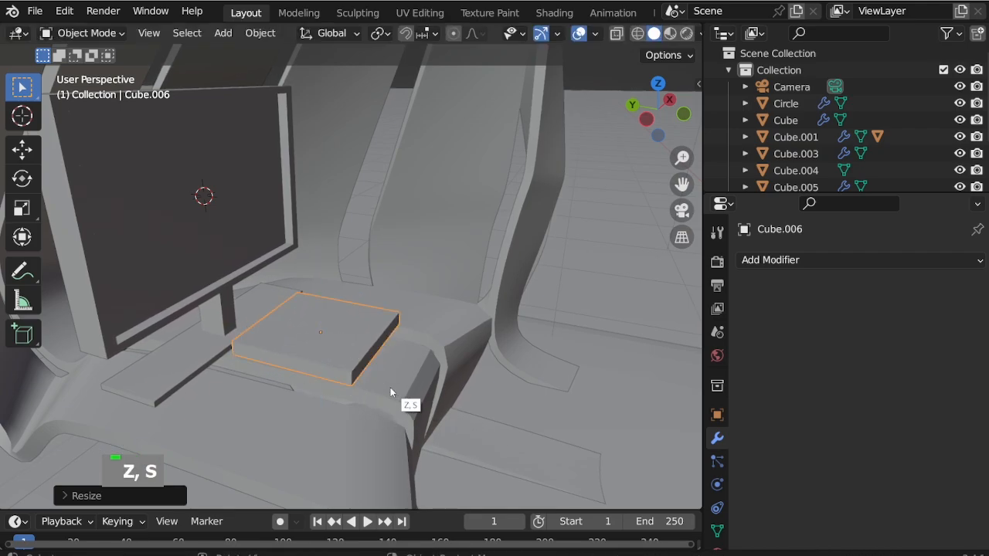
Step: Stretch the slab along X to keyboard proportions, lower it about 0.07 m onto the bench and scale it down slightly
{"action": "middle_click_drag", "start_coordinate": [383, 384], "coordinate": [373, 352]}
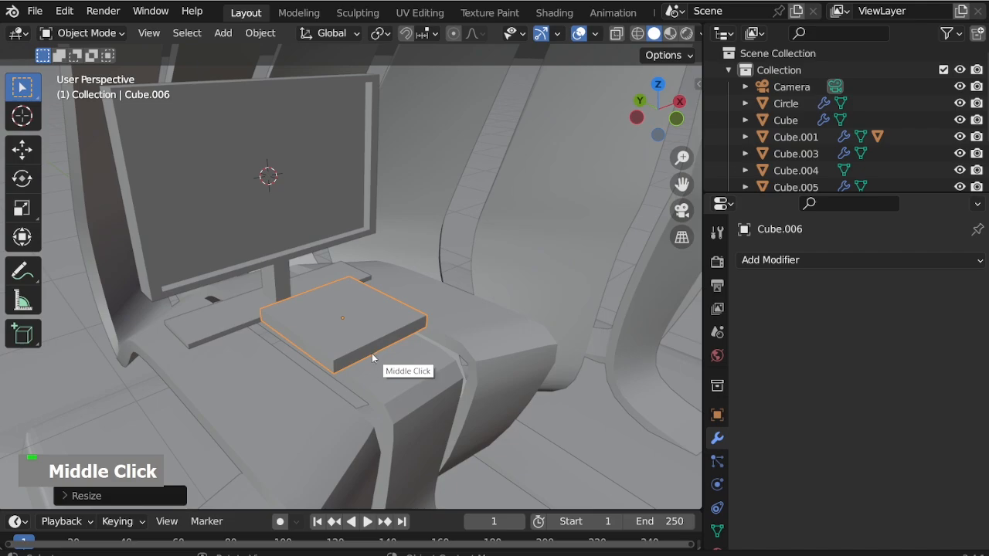
{"action": "key", "text": "s"}
{"action": "key", "text": "x"}
{"action": "left_click", "coordinate": [462, 348]}
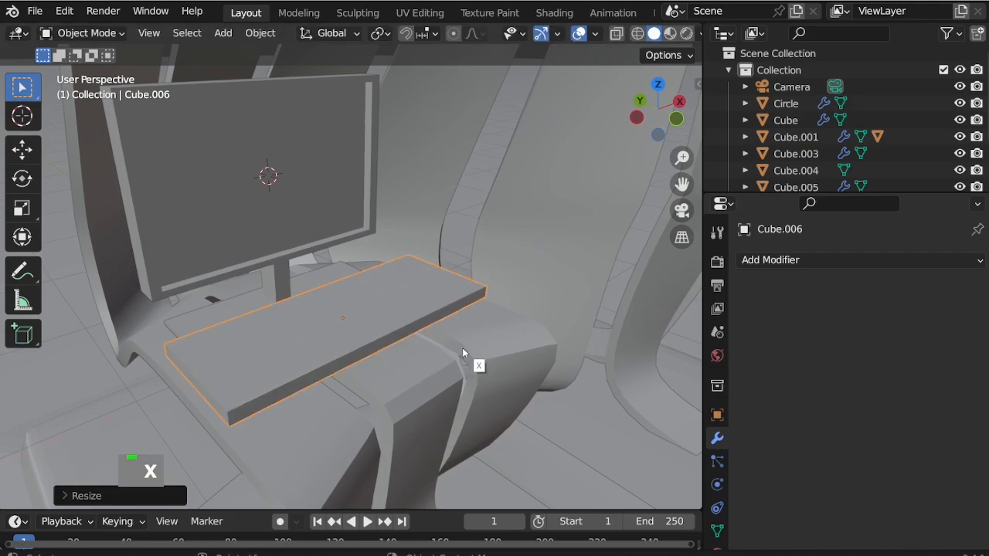
{"action": "key", "text": "g"}
{"action": "key", "text": "z"}
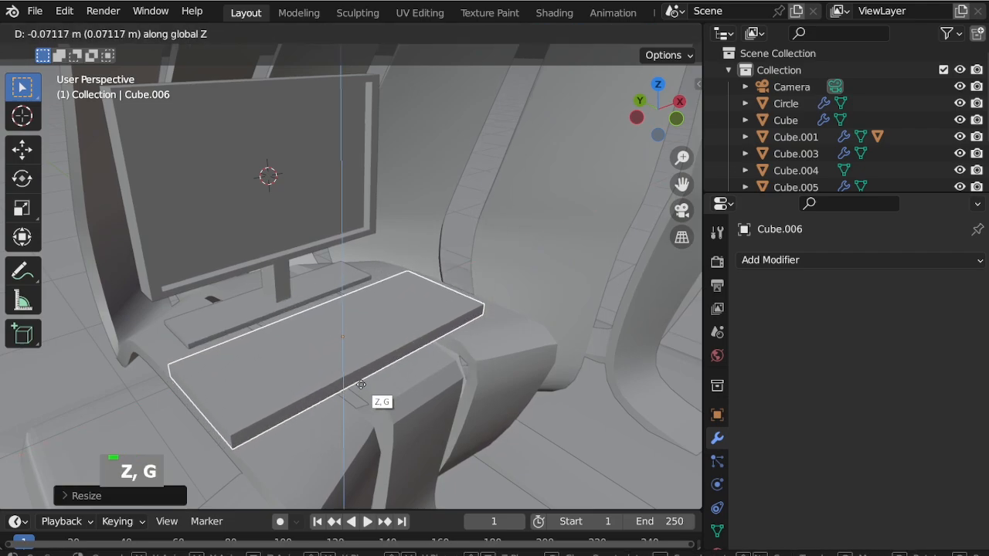
{"action": "left_click", "coordinate": [361, 384]}
{"action": "key", "text": "s"}
{"action": "left_click", "coordinate": [543, 398]}
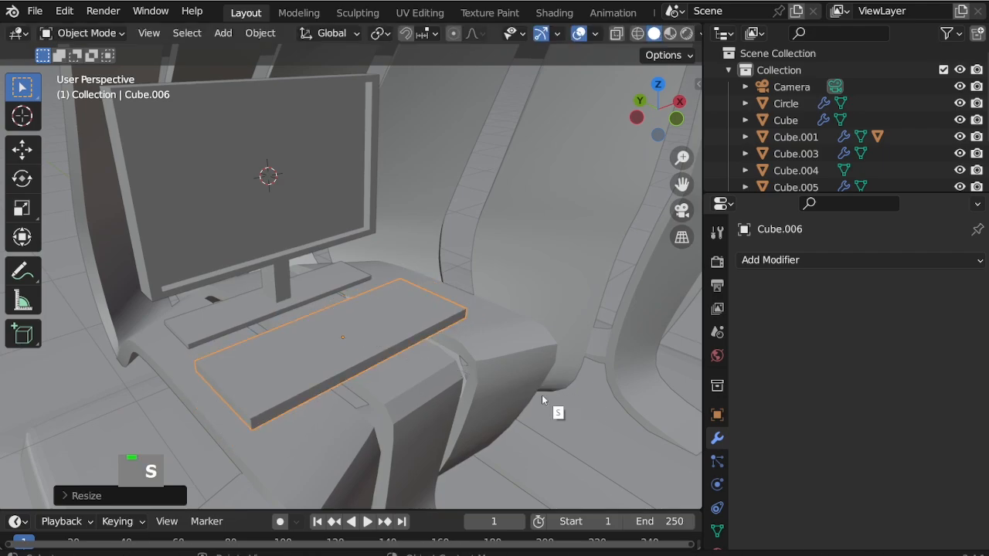
{"action": "scroll", "coordinate": [263, 446], "scroll_direction": "up", "scroll_amount": 3}
{"action": "middle_click_drag", "start_coordinate": [262, 446], "coordinate": [340, 336]}
{"action": "scroll", "coordinate": [232, 408], "scroll_direction": "down", "scroll_amount": 2}
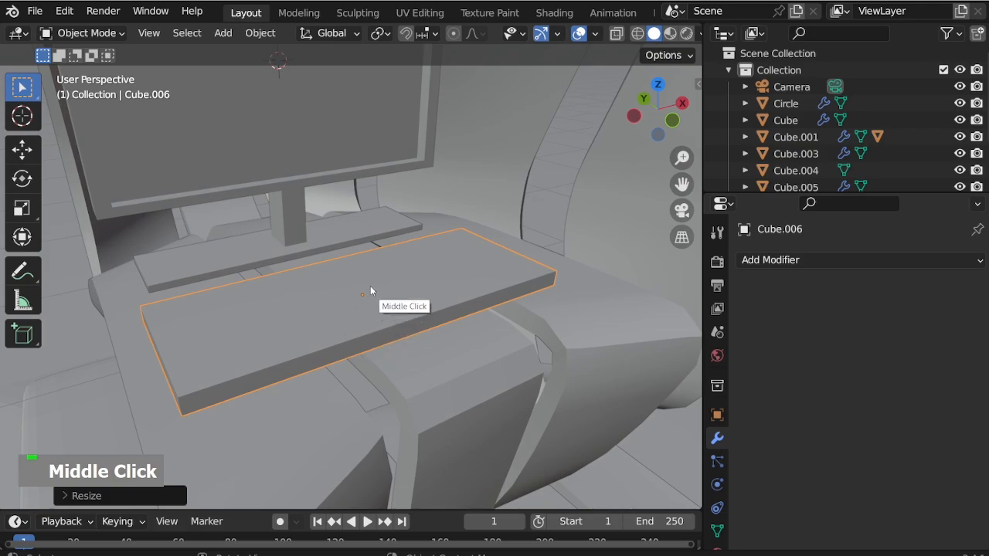
{"action": "key", "text": "ctrl+Tab"}
{"action": "scroll", "coordinate": [453, 282], "scroll_direction": "up", "scroll_amount": 2}
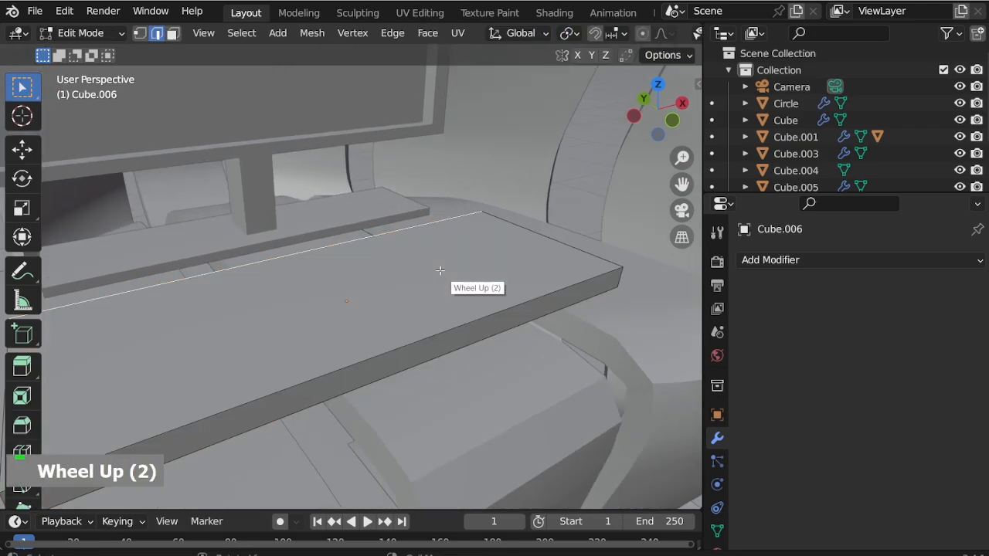
{"action": "key", "text": "3"}
{"action": "scroll", "coordinate": [483, 278], "scroll_direction": "down", "scroll_amount": 1}
{"action": "key", "text": "i"}
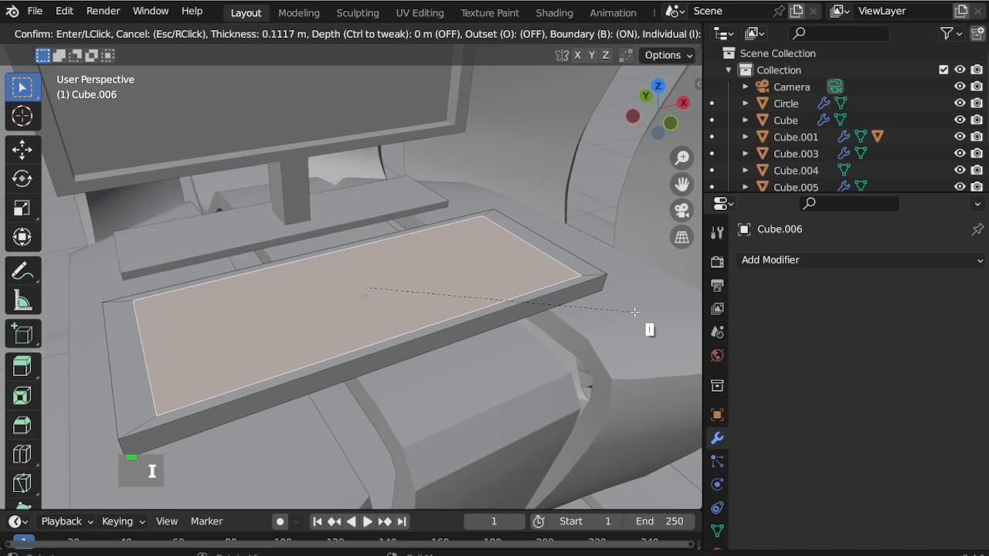
{"action": "key", "text": "Escape"}
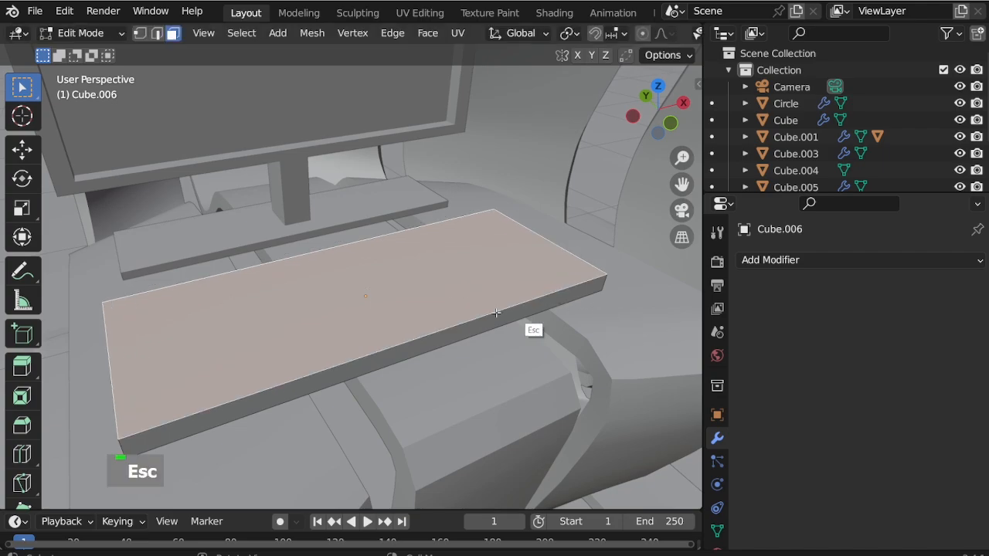
{"action": "key", "text": "ctrl+z"}
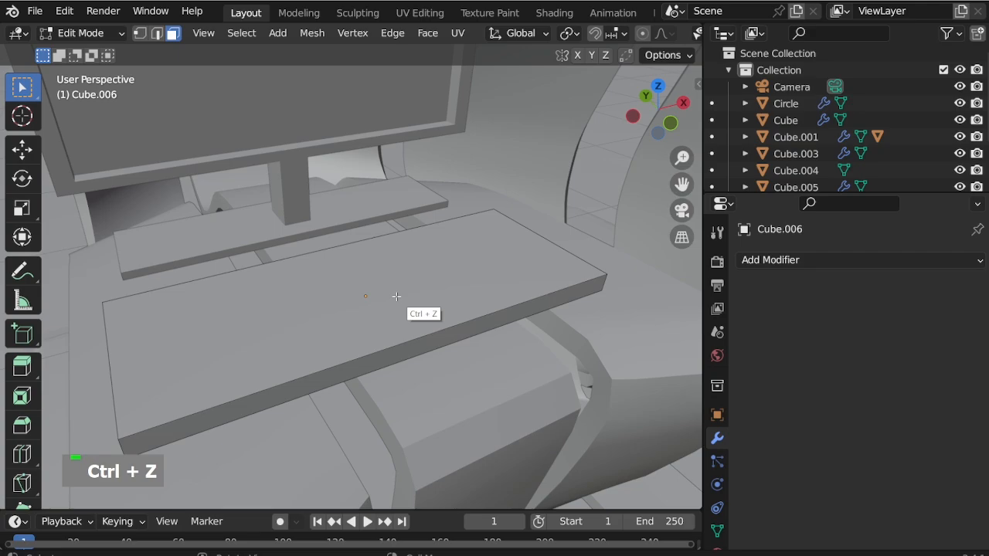
Step: Apply the keyboard slab's scale in Object Mode
{"action": "key", "text": "ctrl+Tab"}
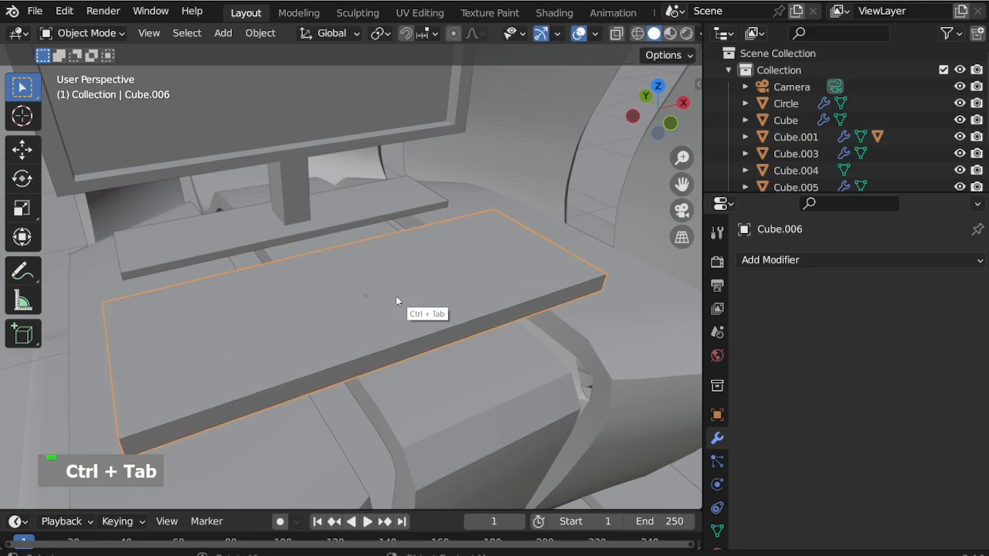
{"action": "key", "text": "shift+s"}
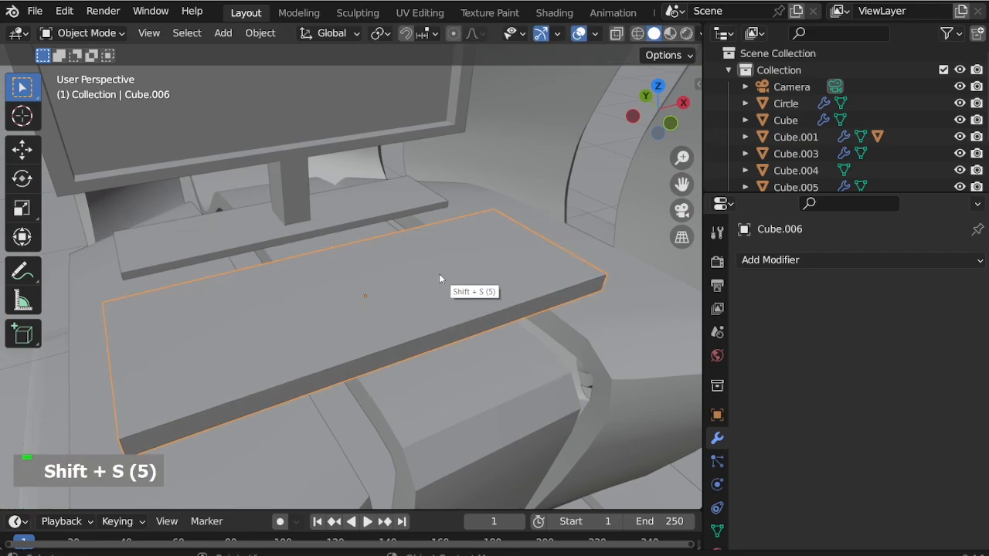
{"action": "key", "text": "ctrl+a"}
{"action": "left_click", "coordinate": [436, 305]}
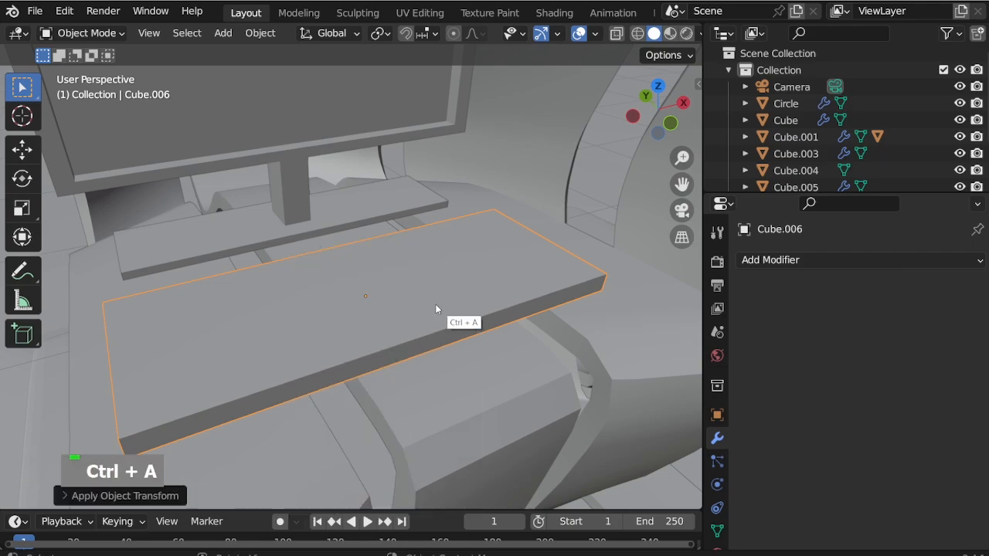
Step: Inset the keyboard slab's top face by a narrow border and extrude the inner face down to form a shallow recess
{"action": "key", "text": "ctrl+Tab"}
{"action": "left_click", "coordinate": [445, 300]}
{"action": "key", "text": "i"}
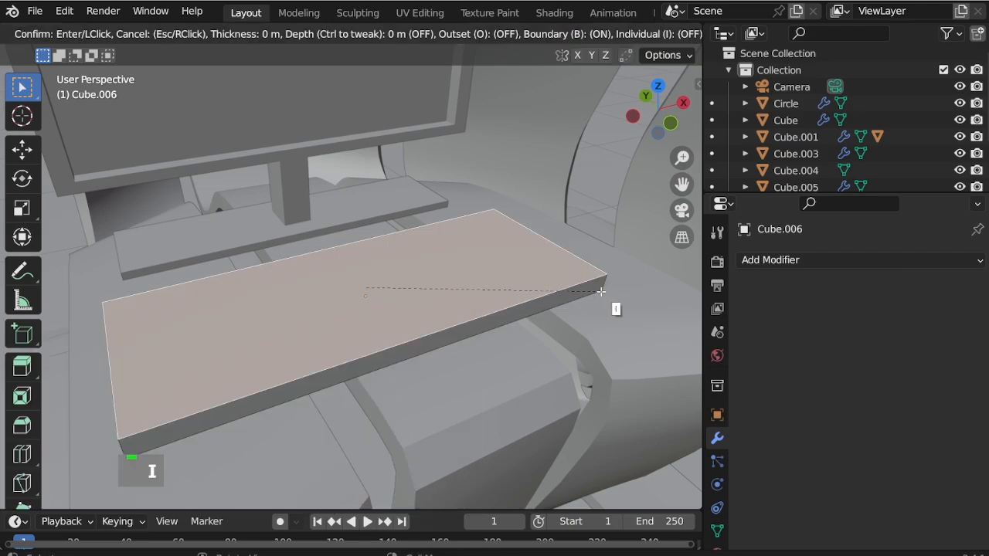
{"action": "left_click", "coordinate": [589, 294]}
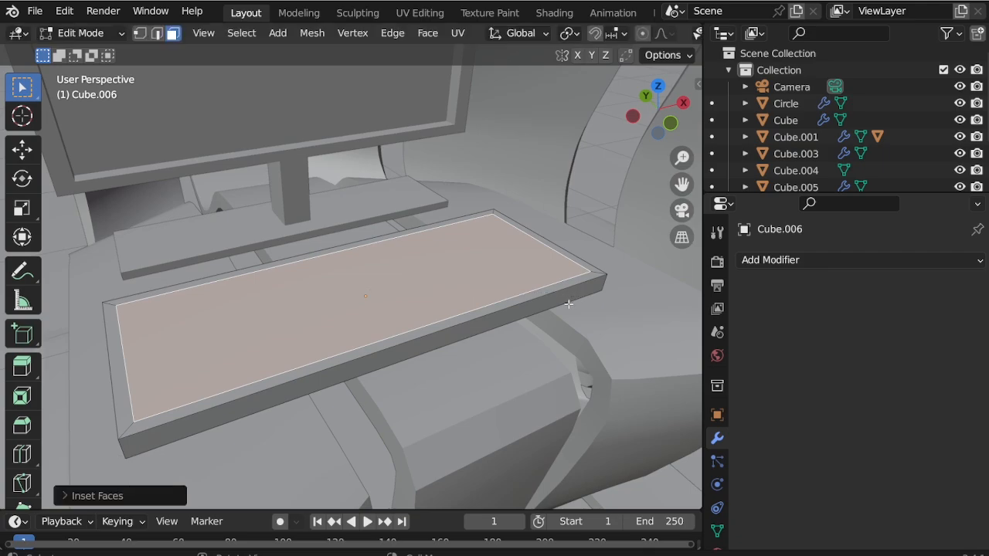
{"action": "key", "text": "e"}
{"action": "left_click", "coordinate": [569, 312]}
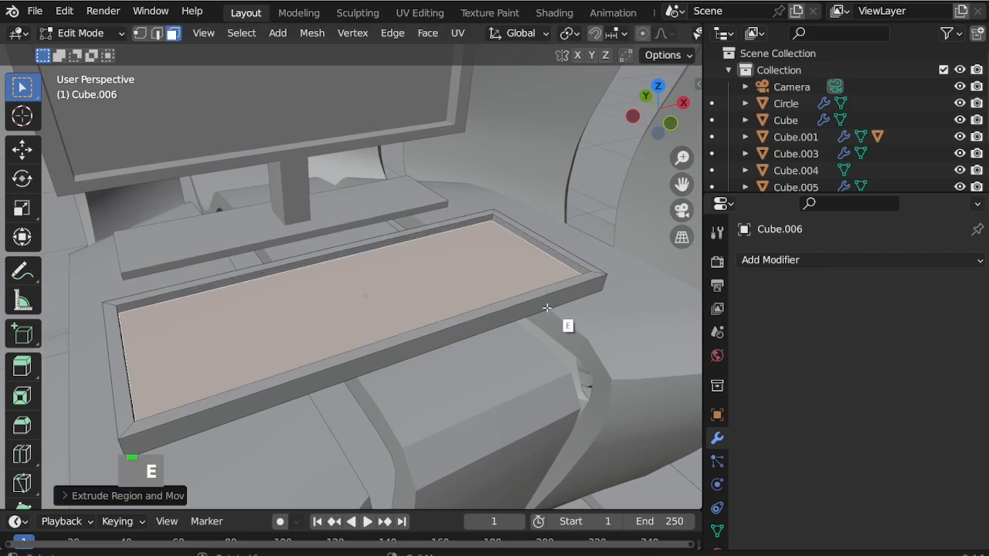
Step: Try to subdivide the keyboard's recessed face
{"action": "middle_click_drag", "start_coordinate": [390, 302], "coordinate": [355, 366]}
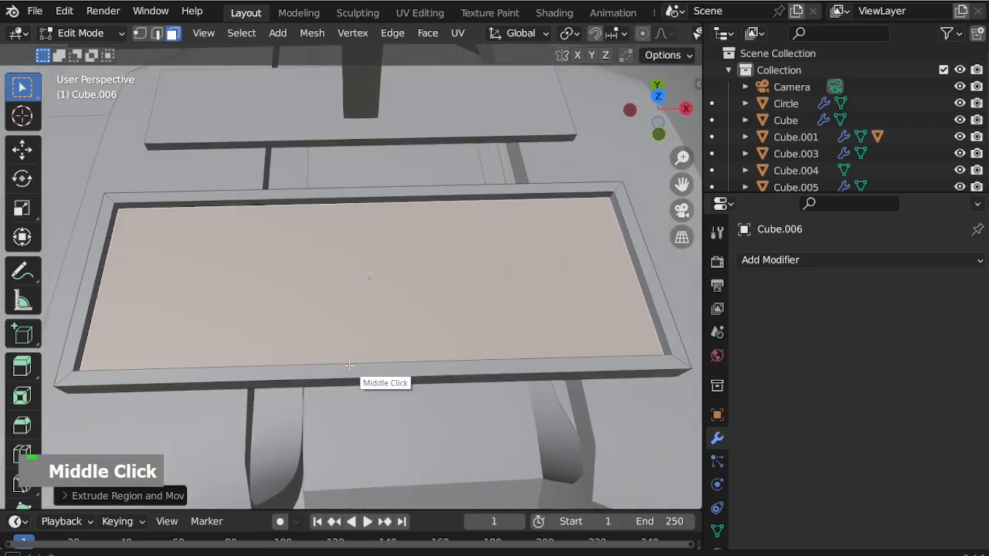
{"action": "right_click", "coordinate": [368, 323]}
{"action": "left_click", "coordinate": [368, 266]}
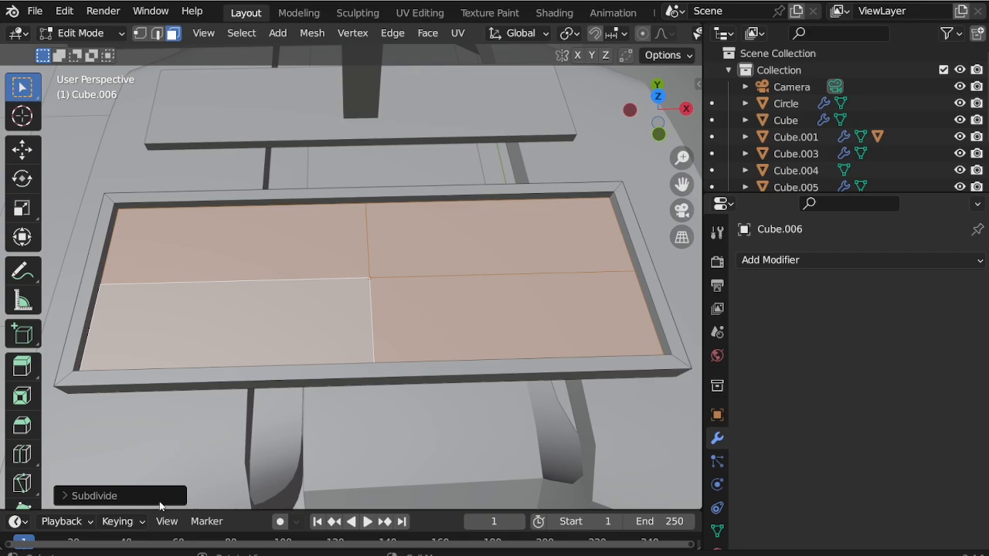
{"action": "left_click", "coordinate": [115, 495]}
{"action": "key", "text": "ctrl+z"}
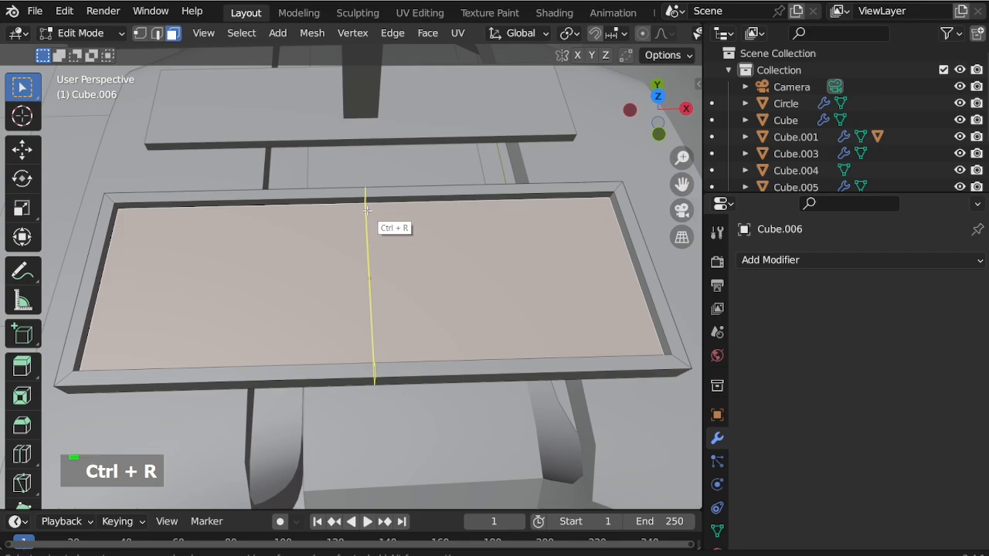
Step: Add 12 evenly spaced loop cuts across the keyboard's width, keeping them unslid
{"action": "scroll", "coordinate": [367, 209], "scroll_direction": "up", "scroll_amount": 9}
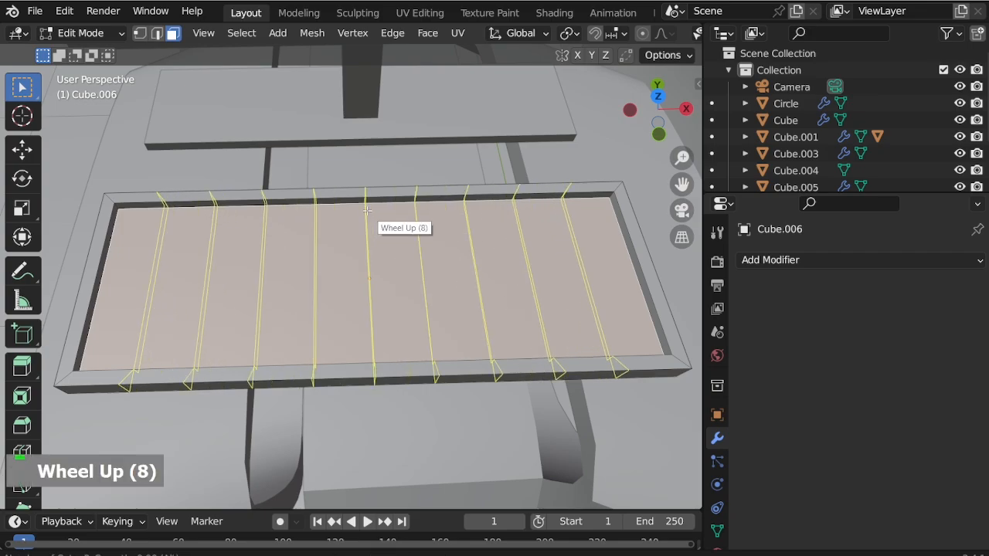
{"action": "scroll", "coordinate": [367, 209], "scroll_direction": "up", "scroll_amount": 2}
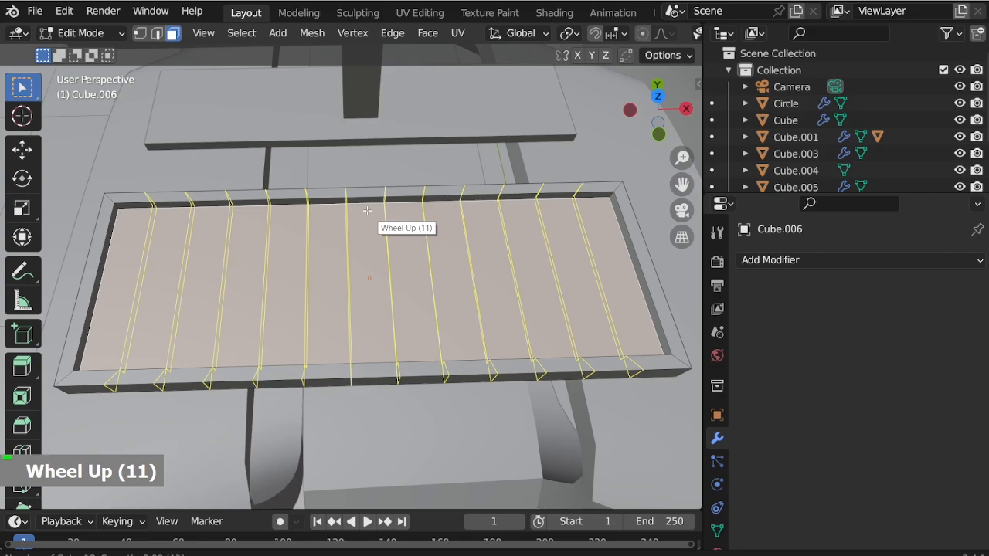
{"action": "left_click", "coordinate": [367, 209]}
{"action": "right_click", "coordinate": [369, 211]}
Step: Add 4 evenly spaced loop cuts along the keyboard's length, keeping them unslid
{"action": "key", "text": "ctrl+r"}
{"action": "scroll", "coordinate": [365, 252], "scroll_direction": "up", "scroll_amount": 4}
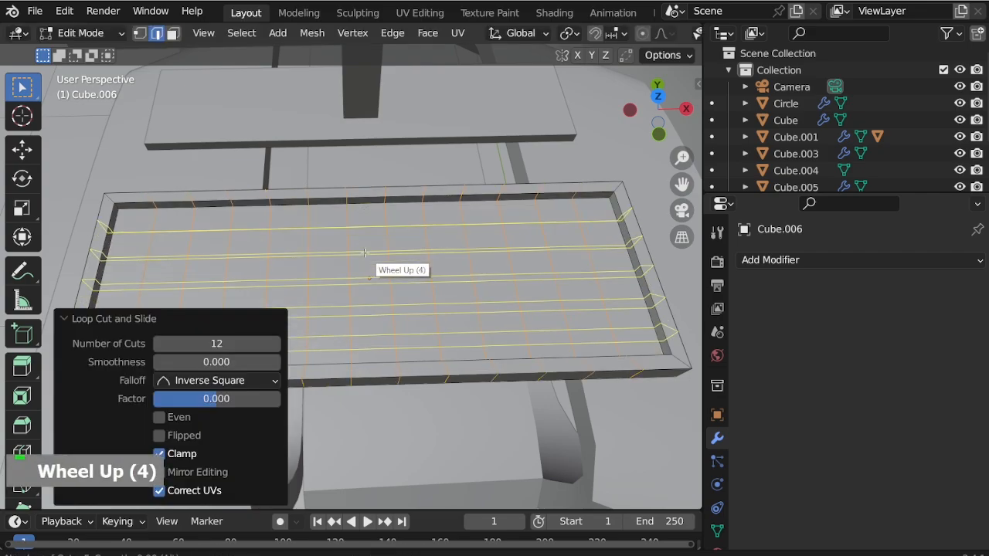
{"action": "scroll", "coordinate": [365, 252], "scroll_direction": "down", "scroll_amount": 1}
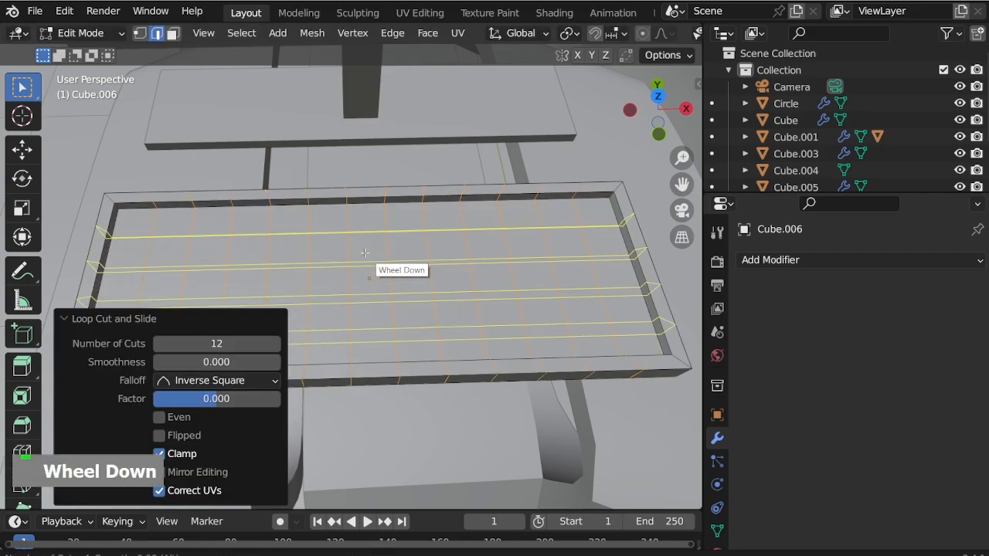
{"action": "left_click", "coordinate": [364, 253]}
{"action": "right_click", "coordinate": [365, 252]}
{"action": "scroll", "coordinate": [386, 278], "scroll_direction": "down", "scroll_amount": 2}
{"action": "middle_click_drag", "start_coordinate": [421, 293], "coordinate": [445, 264]}
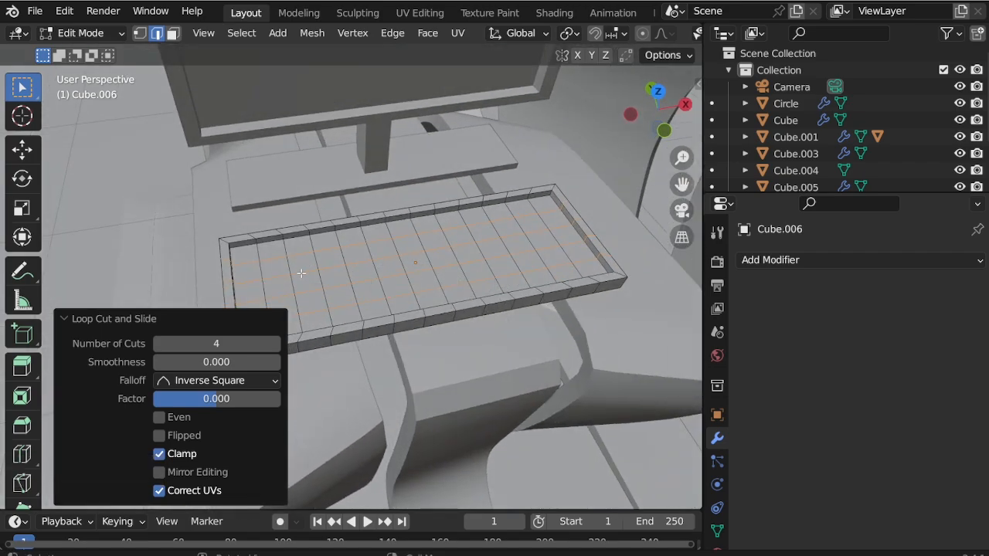
Step: Duplicate four adjacent faces in the recess's front row in place, starting at the third from the corner, and separate them as a spacebar object
{"action": "scroll", "coordinate": [298, 270], "scroll_direction": "up", "scroll_amount": 2}
{"action": "middle_click_drag", "start_coordinate": [298, 270], "coordinate": [397, 307]}
{"action": "key", "text": "3"}
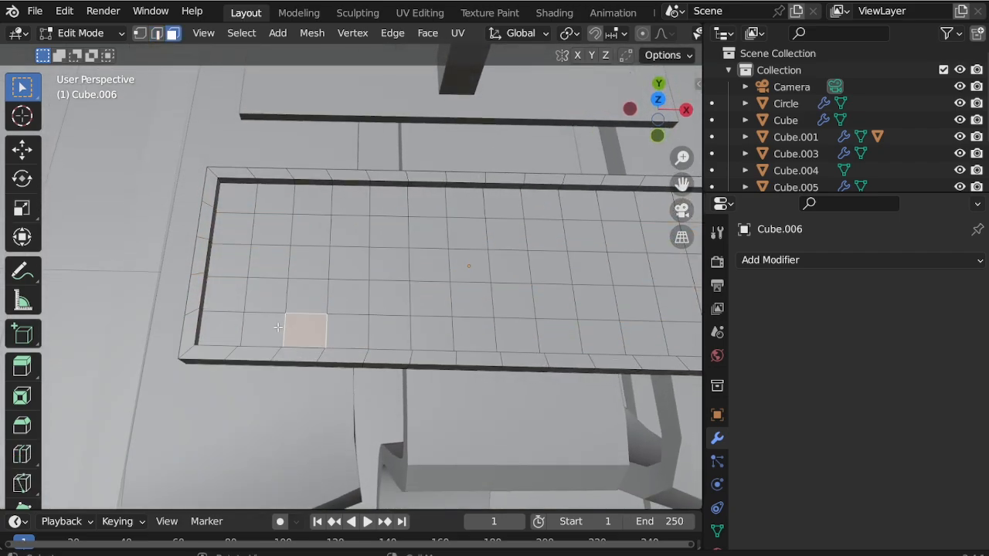
{"action": "left_click", "coordinate": [346, 329], "text": "shift"}
{"action": "left_click", "coordinate": [389, 331], "text": "shift"}
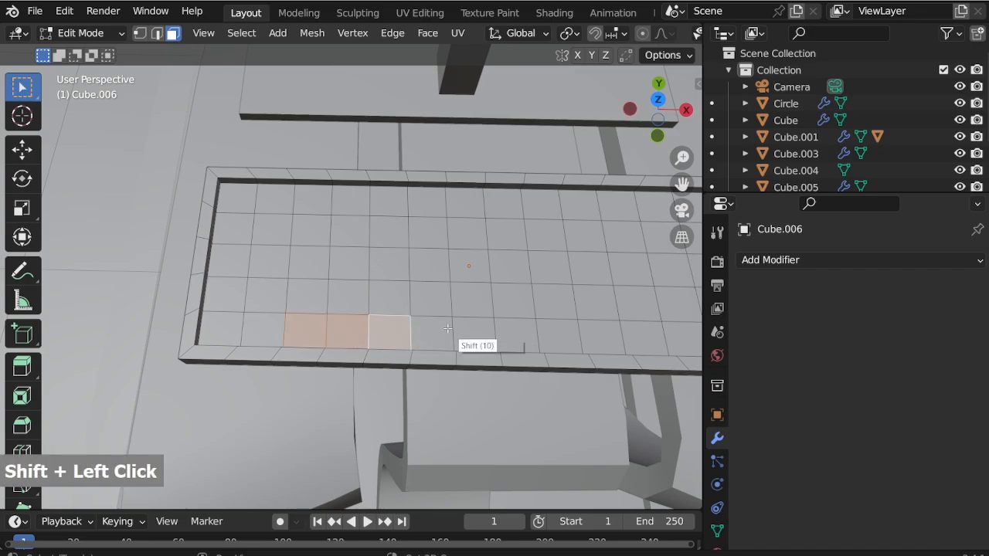
{"action": "left_click", "coordinate": [447, 328], "text": "shift"}
{"action": "middle_click_drag", "start_coordinate": [447, 328], "coordinate": [438, 300]}
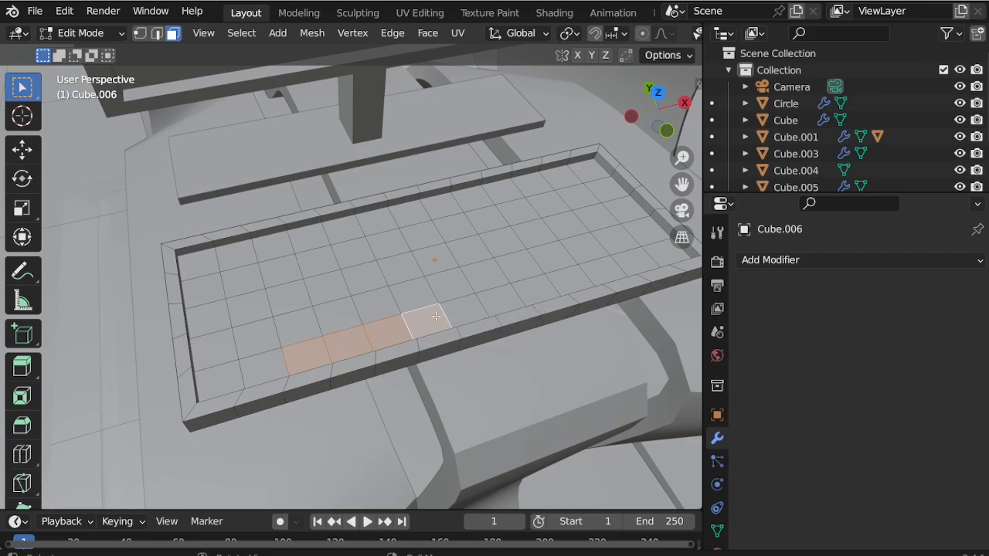
{"action": "key", "text": "shift+d"}
{"action": "right_click", "coordinate": [452, 232]}
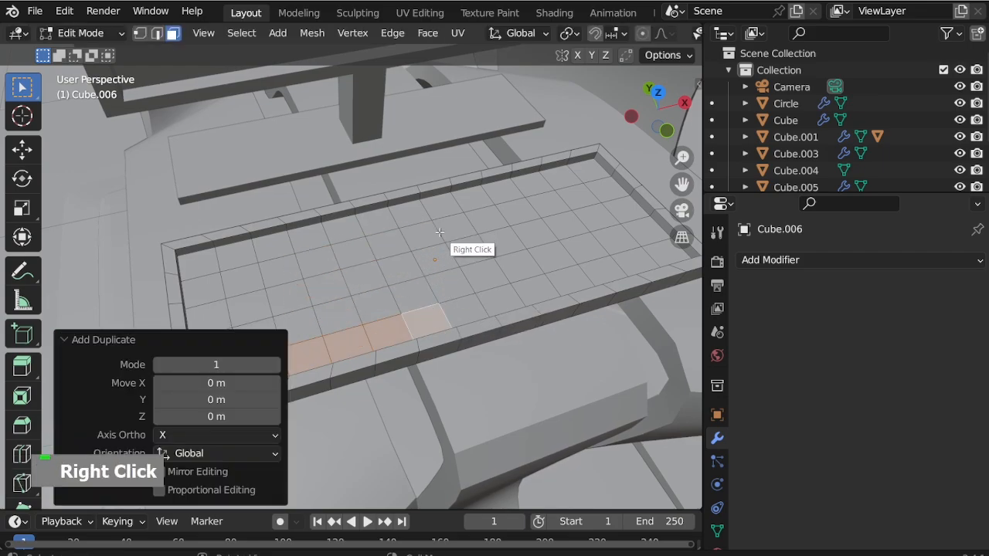
{"action": "key", "text": "p"}
{"action": "left_click", "coordinate": [426, 232]}
Step: Duplicate the recess's front-left corner face in place and separate it as its own key object
{"action": "middle_click_drag", "start_coordinate": [481, 273], "coordinate": [267, 320]}
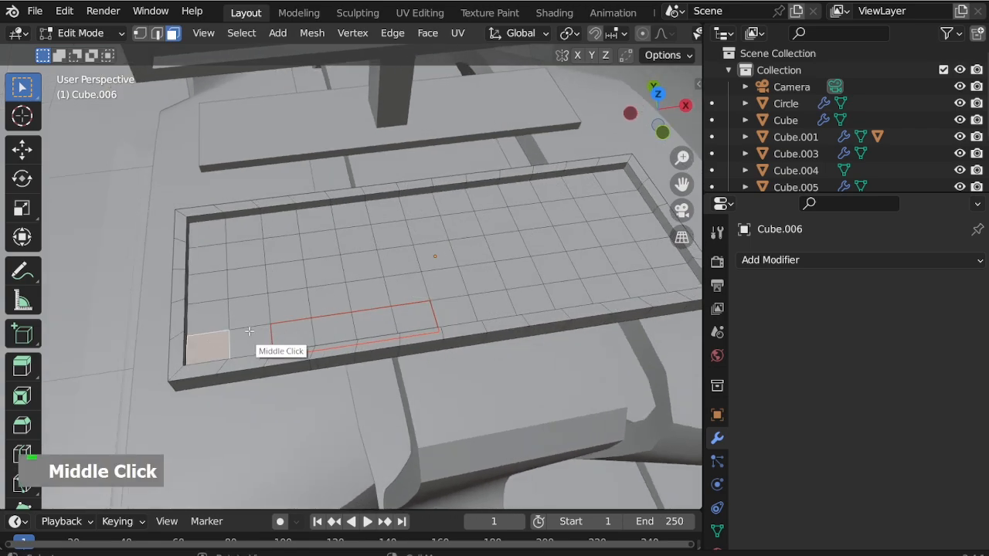
{"action": "key", "text": "shift+d"}
{"action": "right_click", "coordinate": [286, 195]}
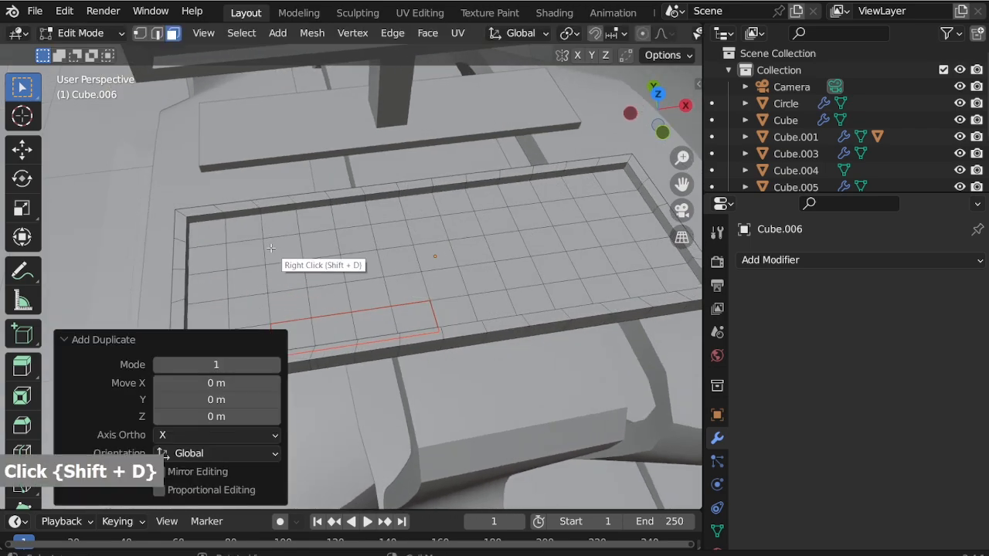
{"action": "key", "text": "p"}
{"action": "left_click", "coordinate": [269, 249]}
Step: Edit the separated corner key and extrude its face upward about 0.0177 m
{"action": "key", "text": "ctrl+Tab"}
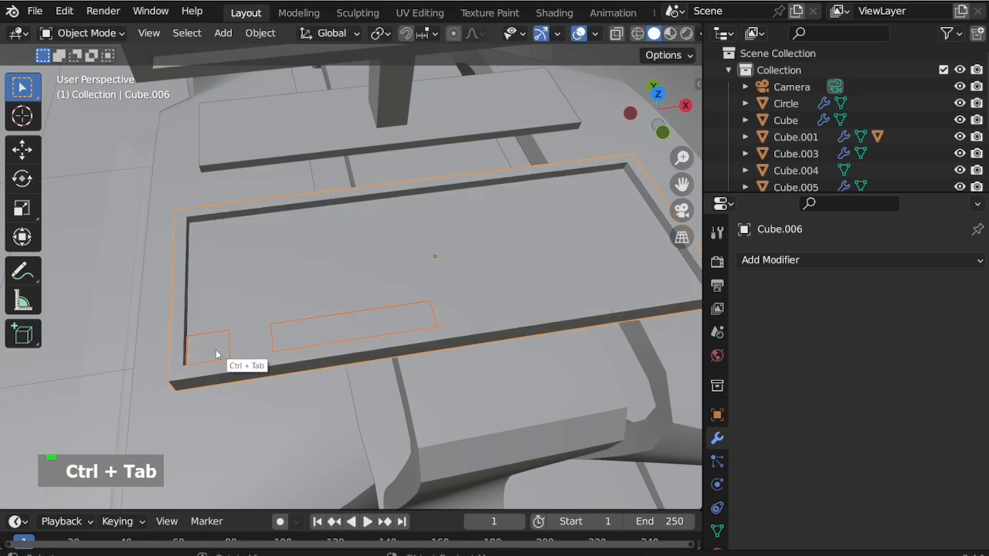
{"action": "left_click", "coordinate": [216, 352]}
{"action": "key", "text": "ctrl+Tab"}
{"action": "scroll", "coordinate": [216, 351], "scroll_direction": "up", "scroll_amount": 2}
{"action": "left_click", "coordinate": [215, 349]}
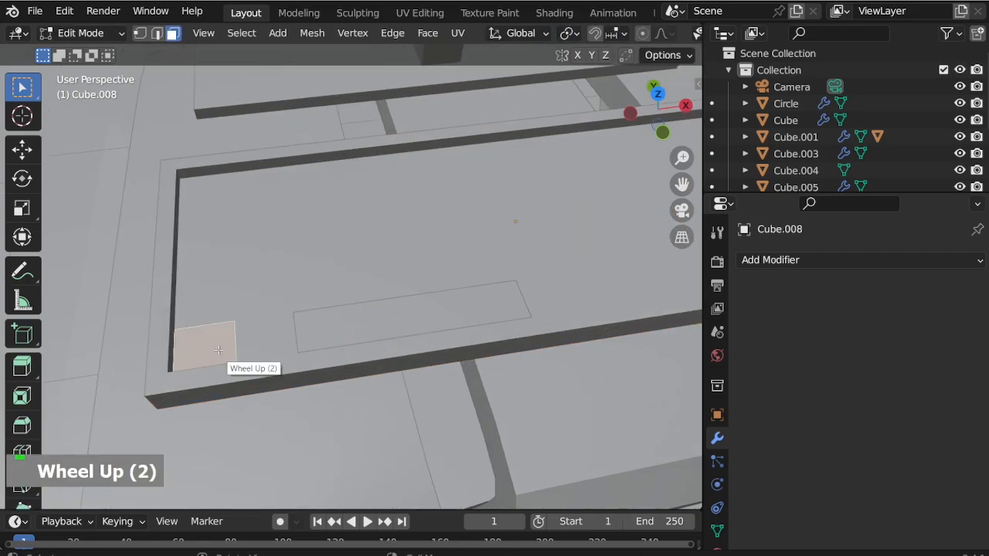
{"action": "key", "text": "e"}
{"action": "left_click", "coordinate": [219, 339]}
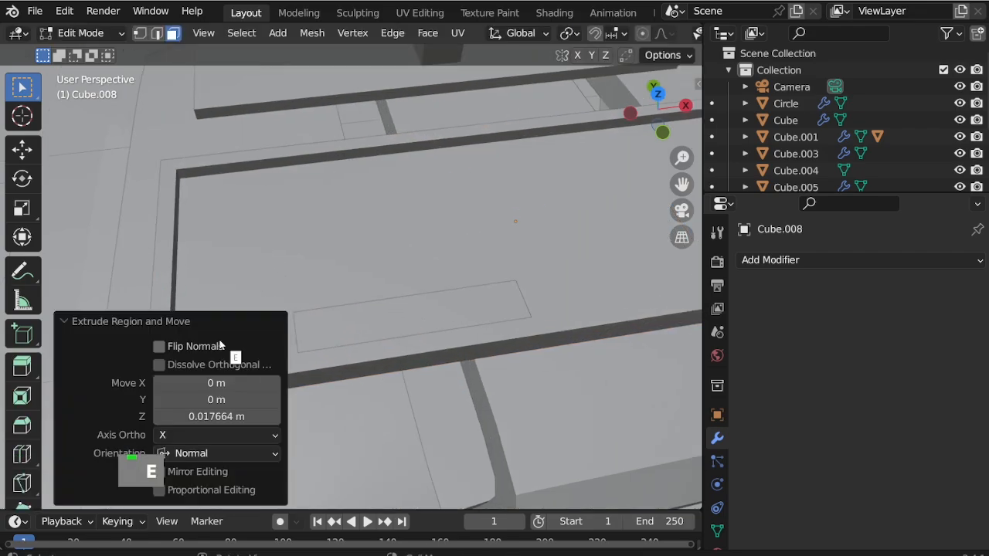
{"action": "key", "text": "ctrl"}
{"action": "middle_click_drag", "start_coordinate": [441, 293], "coordinate": [352, 299]}
{"action": "scroll", "coordinate": [351, 299], "scroll_direction": "up", "scroll_amount": 2}
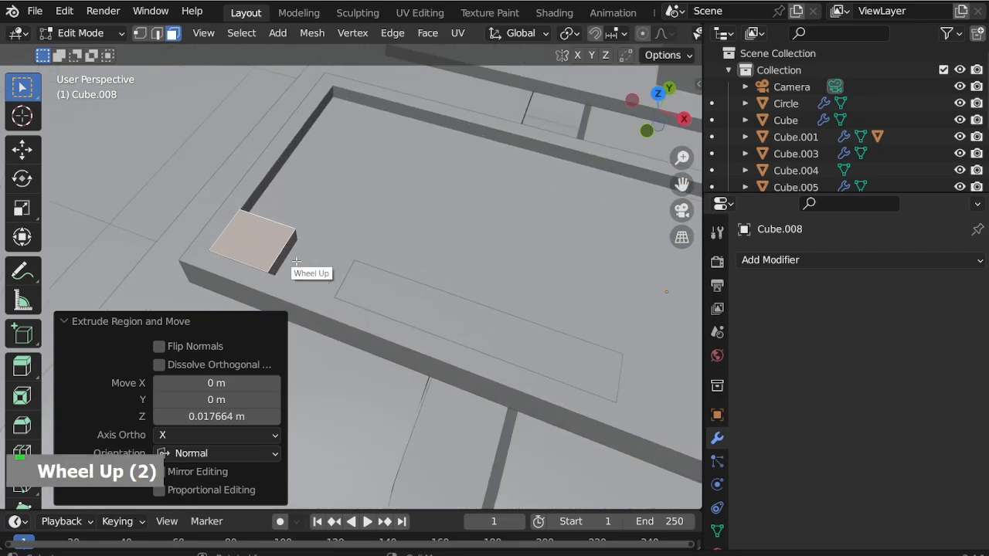
Step: Give the corner key a level 2 Subdivision modifier in Object Mode
{"action": "key", "text": "ctrl+2"}
{"action": "key", "text": "Tab"}
{"action": "key", "text": "ctrl+2"}
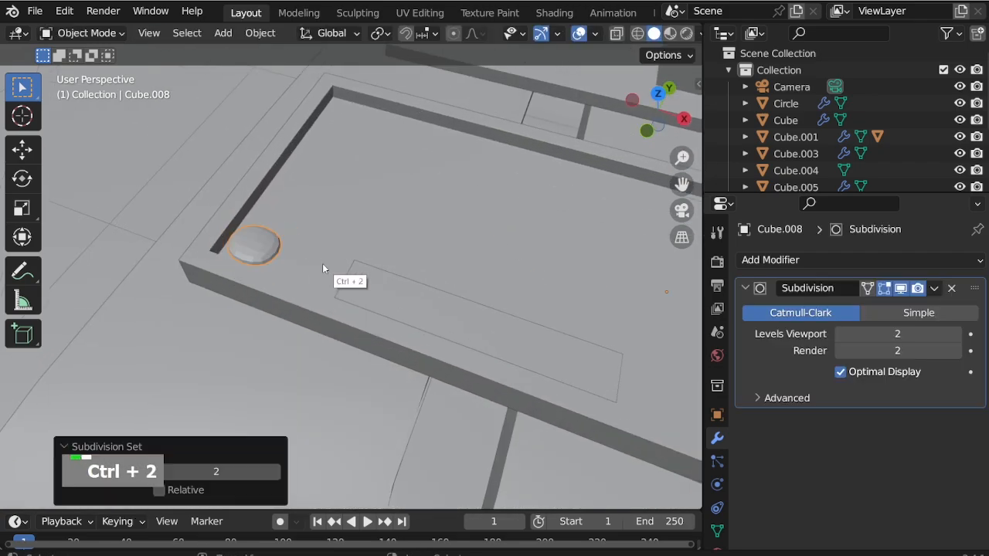
Step: Add two unslid loop cuts running along X on the corner key and scale them apart by about 2.68 along Y
{"action": "key", "text": "ctrl+Tab"}
{"action": "scroll", "coordinate": [296, 245], "scroll_direction": "up", "scroll_amount": 4}
{"action": "key", "text": "ctrl+r"}
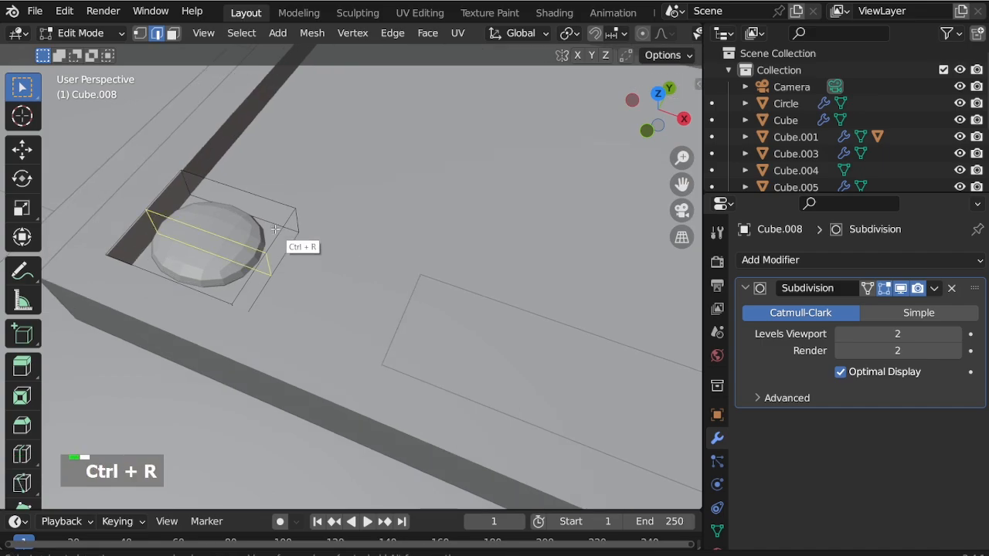
{"action": "scroll", "coordinate": [275, 238], "scroll_direction": "up", "scroll_amount": 1}
{"action": "left_click", "coordinate": [279, 241]}
{"action": "right_click", "coordinate": [318, 257]}
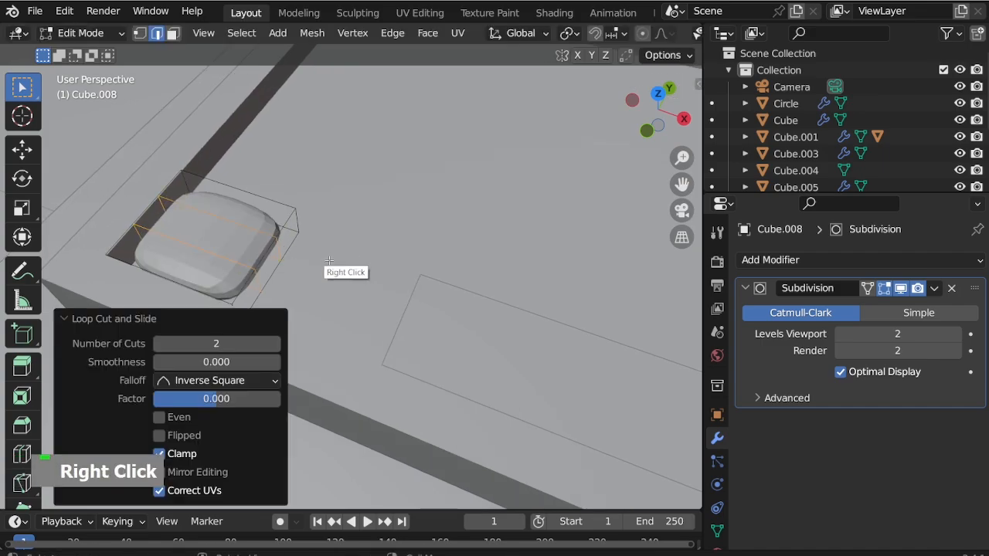
{"action": "key", "text": "s"}
{"action": "key", "text": "y"}
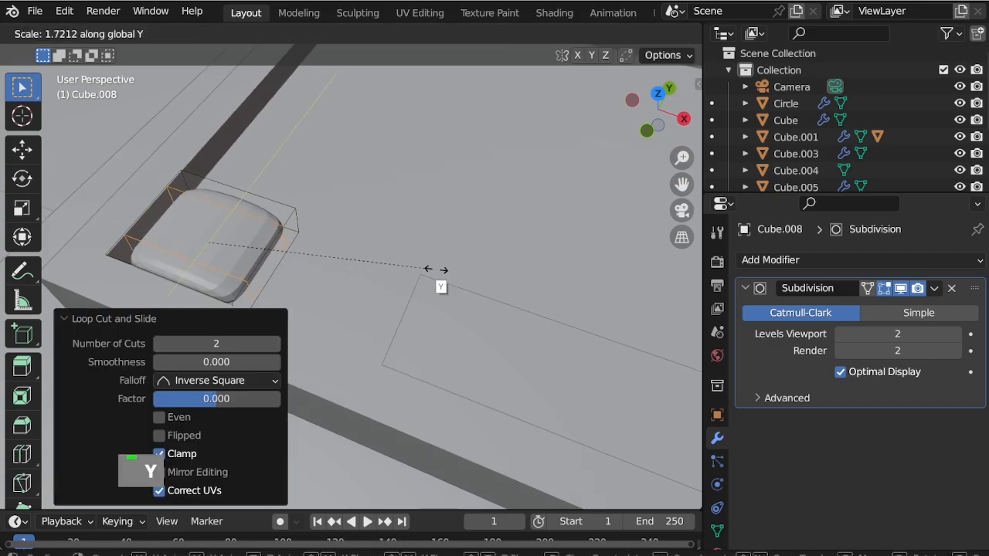
{"action": "left_click", "coordinate": [551, 259]}
Step: Add two unslid loop cuts running along Y on the corner key and scale them apart by about 2.42 along X
{"action": "key", "text": "ctrl+r"}
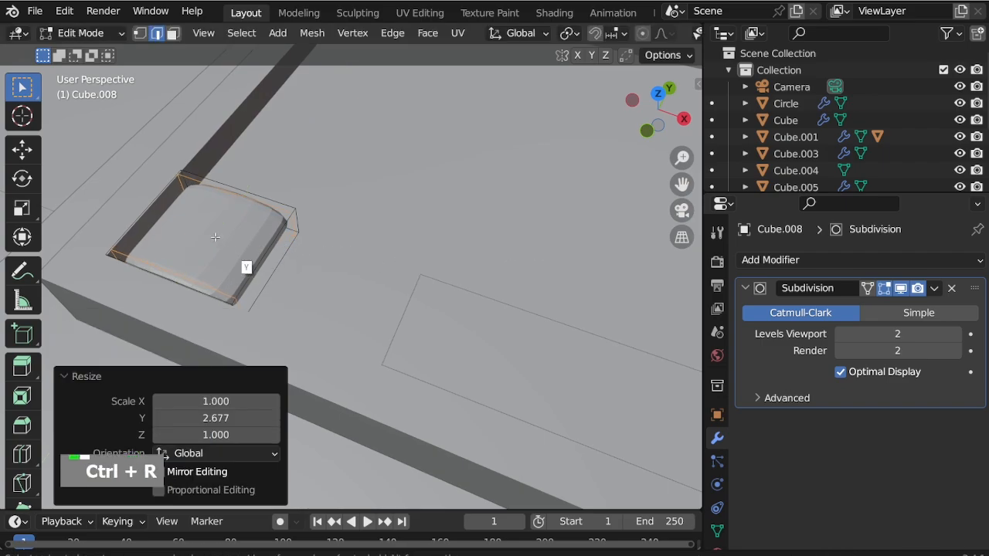
{"action": "scroll", "coordinate": [211, 196], "scroll_direction": "up", "scroll_amount": 1}
{"action": "left_click", "coordinate": [211, 196]}
{"action": "right_click", "coordinate": [317, 259]}
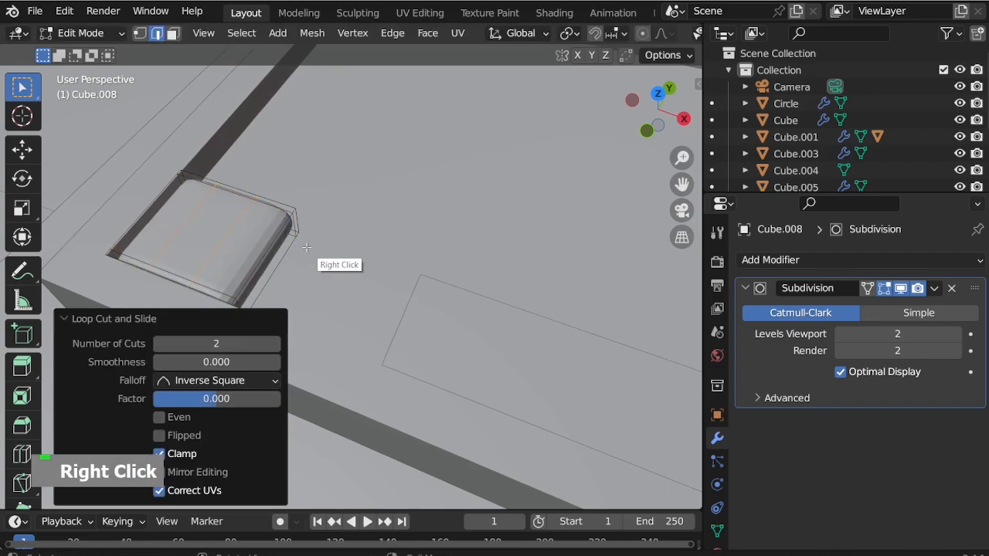
{"action": "key", "text": "s"}
{"action": "key", "text": "x"}
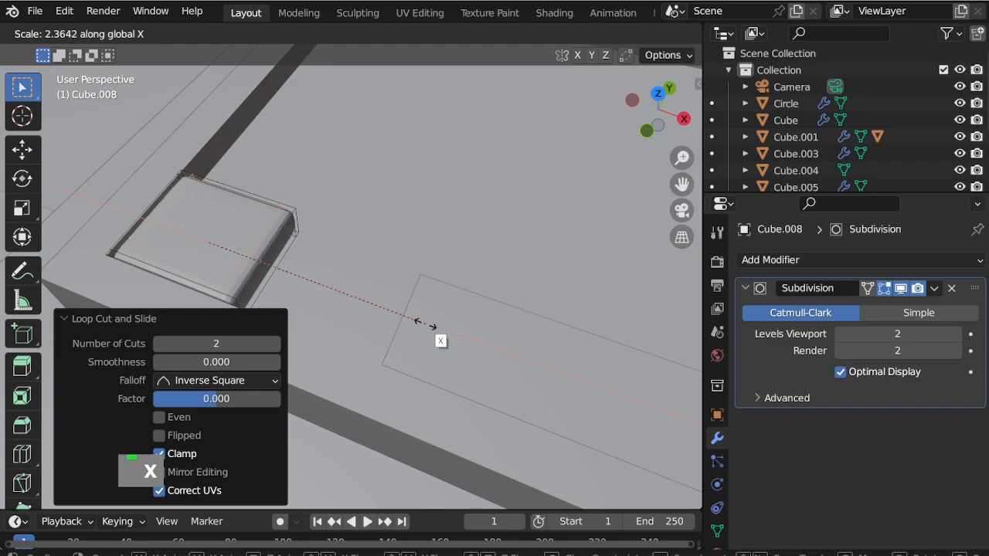
{"action": "left_click", "coordinate": [430, 327]}
{"action": "scroll", "coordinate": [319, 246], "scroll_direction": "down", "scroll_amount": 1}
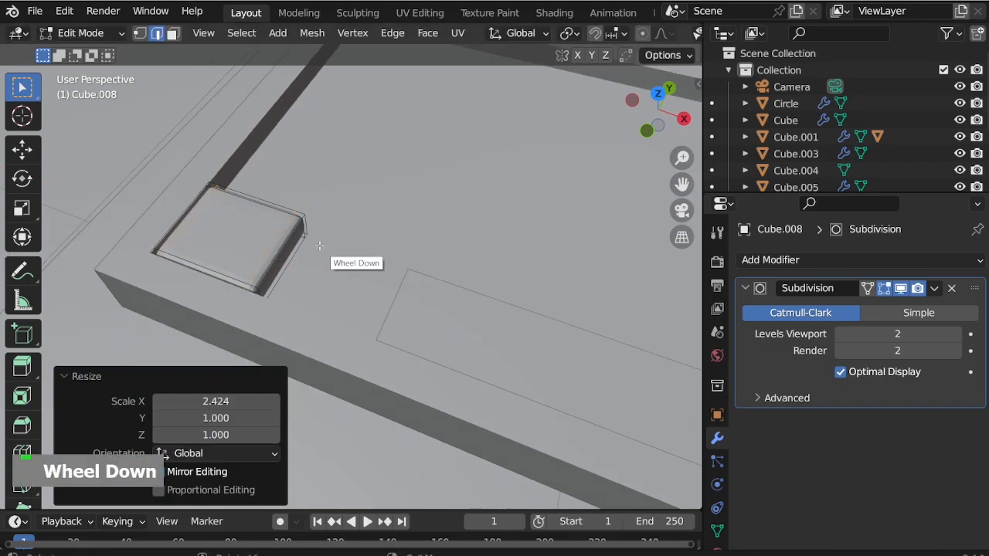
Step: Edit the separated spacebar strip and extrude all its faces upward about 0.0204 m
{"action": "key", "text": "ctrl+Tab"}
{"action": "left_click", "coordinate": [413, 289]}
{"action": "key", "text": "ctrl+Tab"}
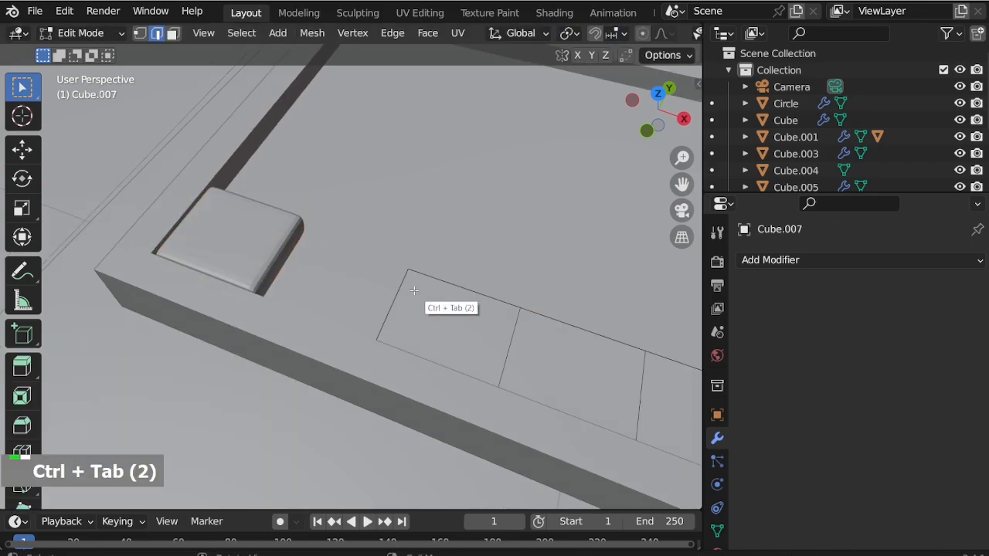
{"action": "key", "text": "a"}
{"action": "key", "text": "e"}
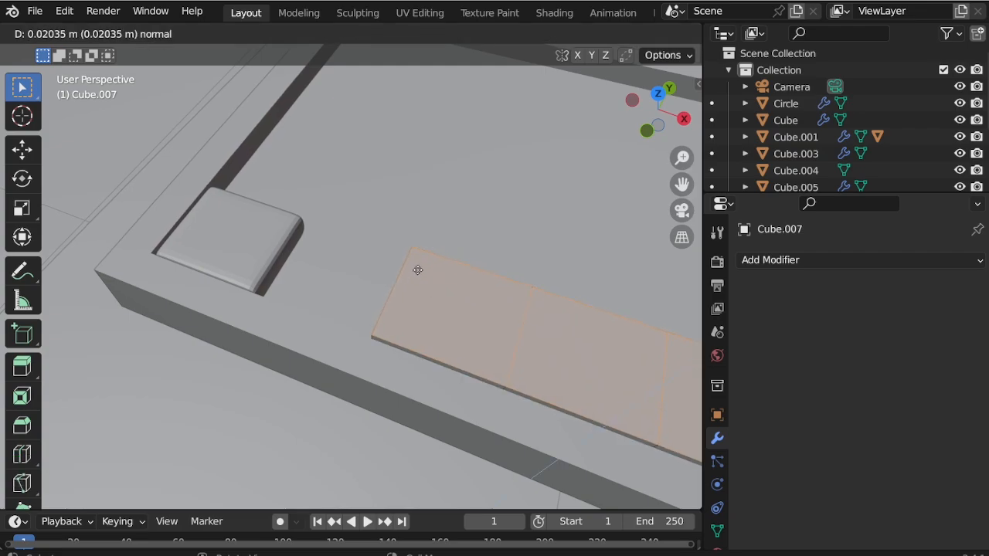
{"action": "left_click", "coordinate": [417, 269]}
Step: Lower the spacebar's extruded top by about 0.0035 m along Z
{"action": "middle_click_drag", "start_coordinate": [417, 269], "coordinate": [305, 172]}
{"action": "key", "text": "g"}
{"action": "key", "text": "z"}
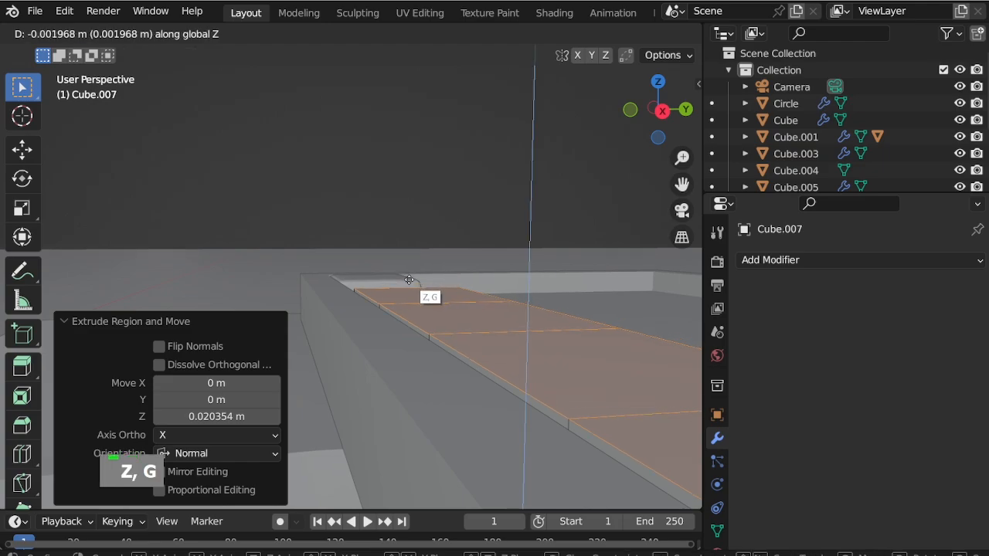
{"action": "left_click", "coordinate": [421, 298]}
{"action": "middle_click_drag", "start_coordinate": [421, 298], "coordinate": [493, 379]}
{"action": "scroll", "coordinate": [331, 324], "scroll_direction": "down", "scroll_amount": 6}
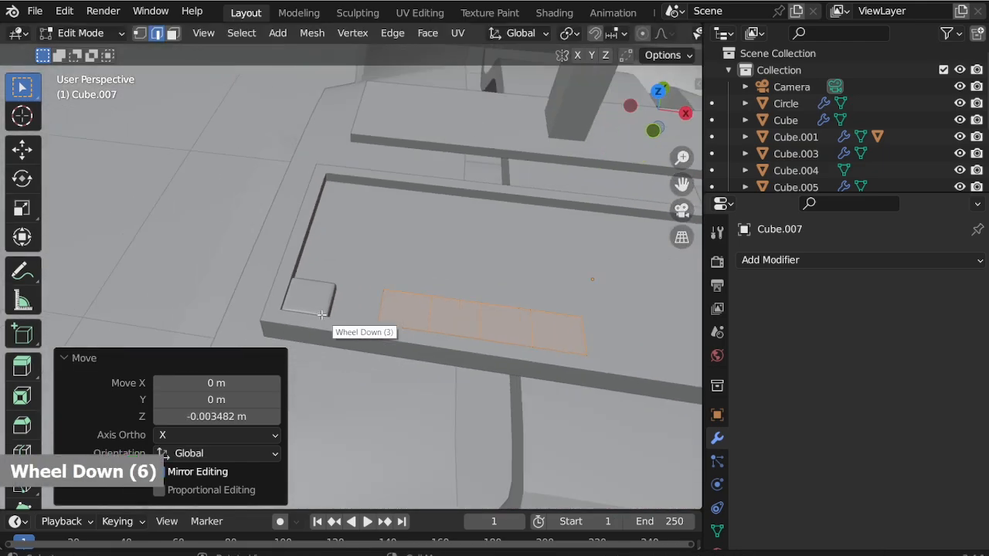
{"action": "scroll", "coordinate": [410, 347], "scroll_direction": "up", "scroll_amount": 6}
{"action": "middle_click_drag", "start_coordinate": [360, 305], "coordinate": [360, 300]}
{"action": "key", "text": "ctrl+r"}
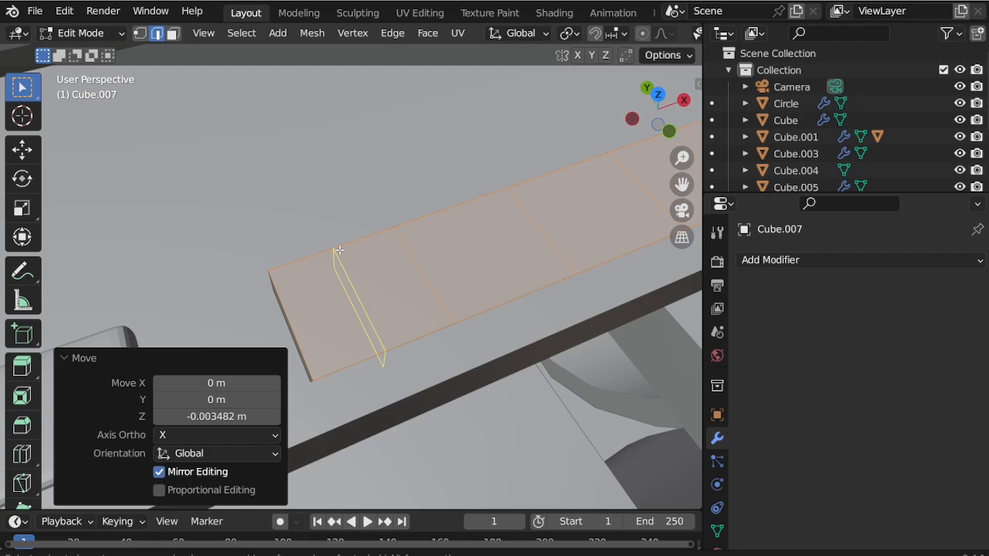
{"action": "key", "text": "Escape"}
Step: Select the spacebar's two outer crosswise edges and scale them apart by about 1.89 along X, close to its short ends
{"action": "scroll", "coordinate": [402, 301], "scroll_direction": "down", "scroll_amount": 3}
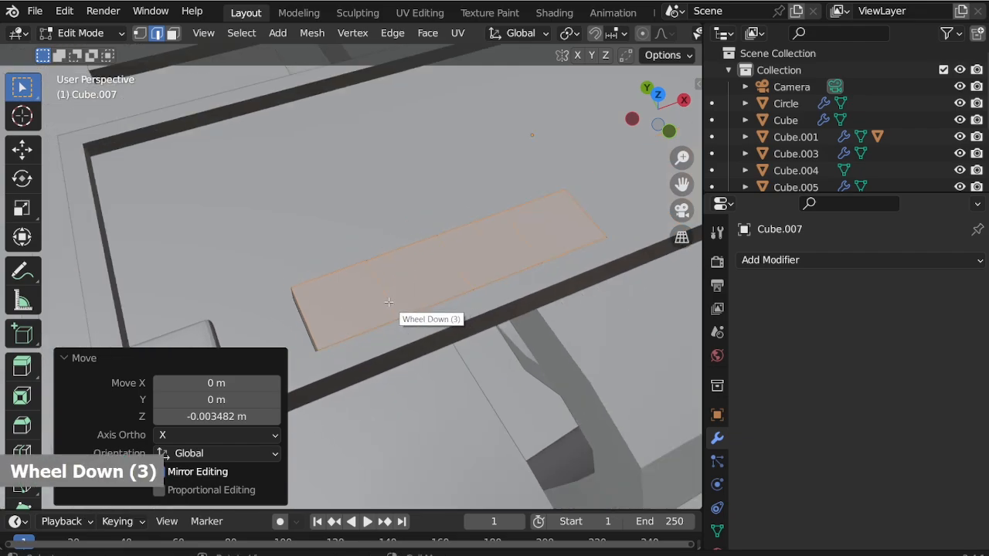
{"action": "double_click", "coordinate": [394, 302]}
{"action": "double_click", "coordinate": [530, 249], "text": "shift"}
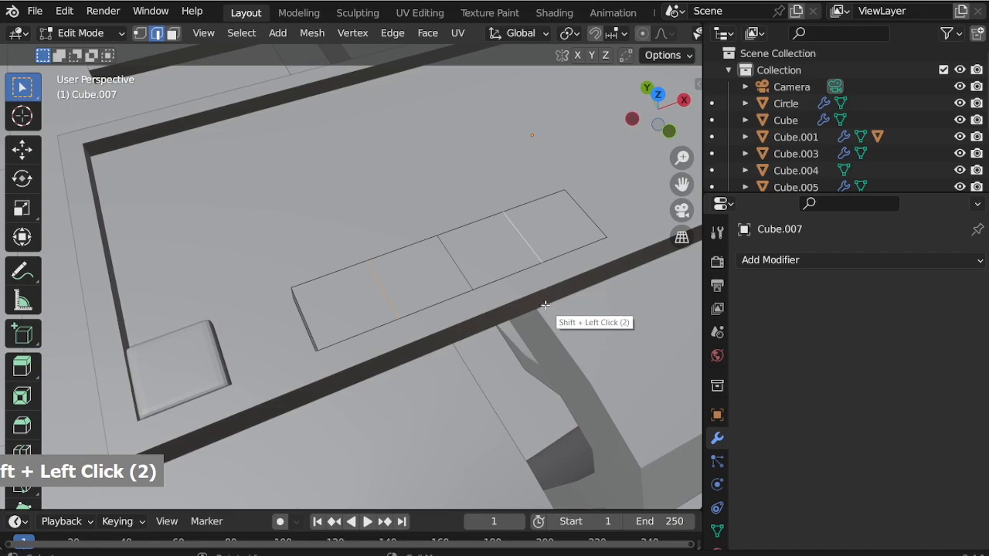
{"action": "key", "text": "s"}
{"action": "key", "text": "x"}
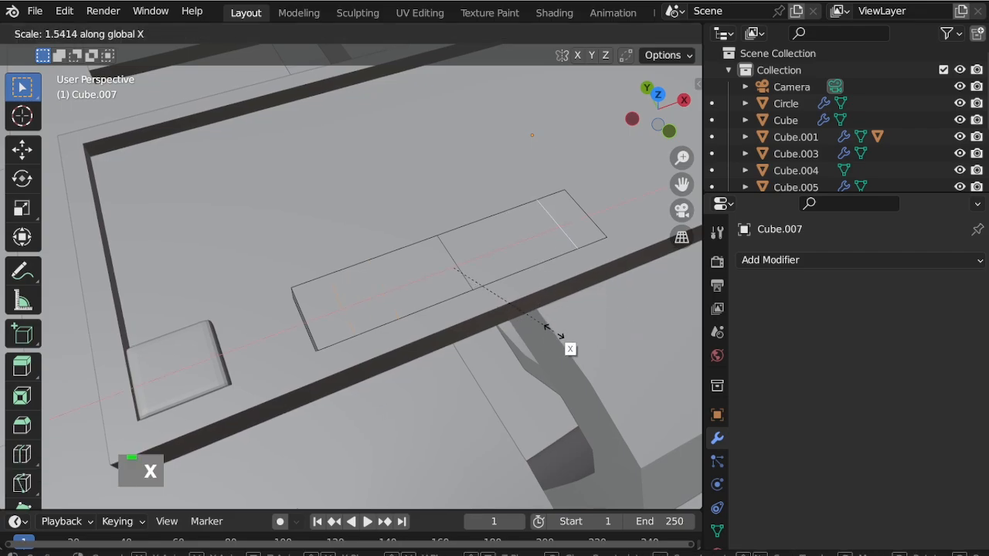
{"action": "left_click", "coordinate": [579, 342]}
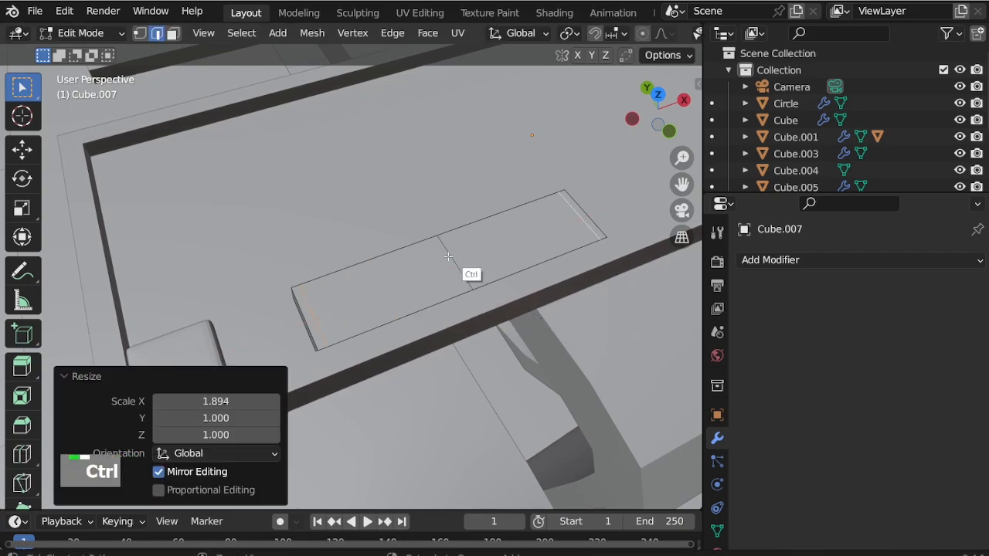
Step: Add two unslid lengthwise loop cuts to the spacebar and scale them apart by about 2.66 along Y, close to its long edges
{"action": "key", "text": "ctrl+r"}
{"action": "scroll", "coordinate": [463, 263], "scroll_direction": "up", "scroll_amount": 1}
{"action": "right_click", "coordinate": [494, 339]}
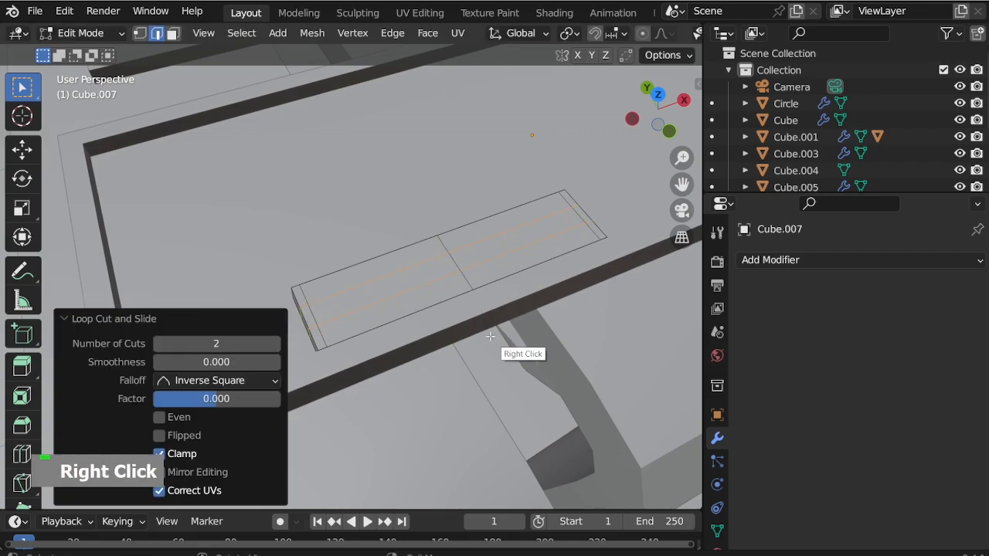
{"action": "key", "text": "s"}
{"action": "key", "text": "y"}
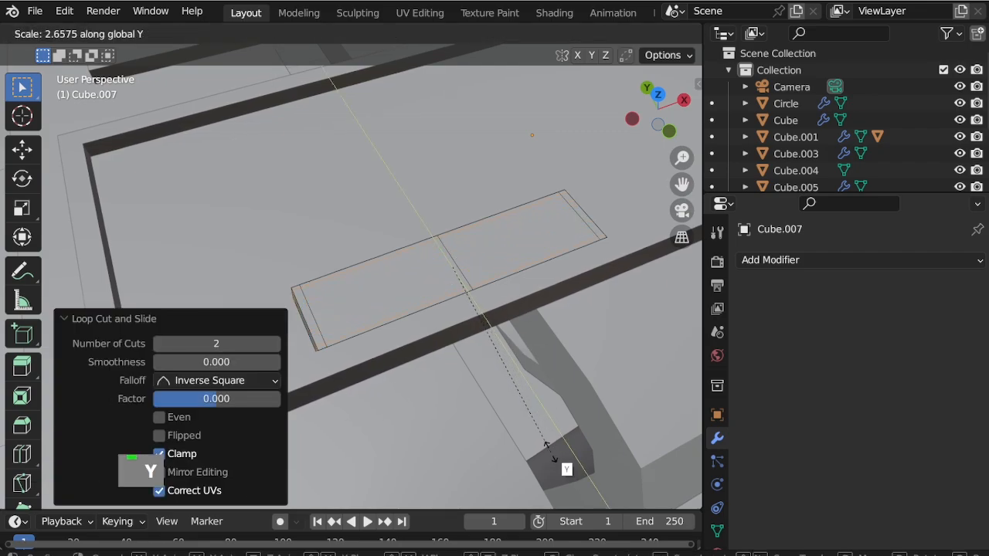
{"action": "left_click", "coordinate": [549, 454]}
Step: Return to Object Mode and give the spacebar a level 2 Subdivision modifier
{"action": "key", "text": "ctrl+Tab"}
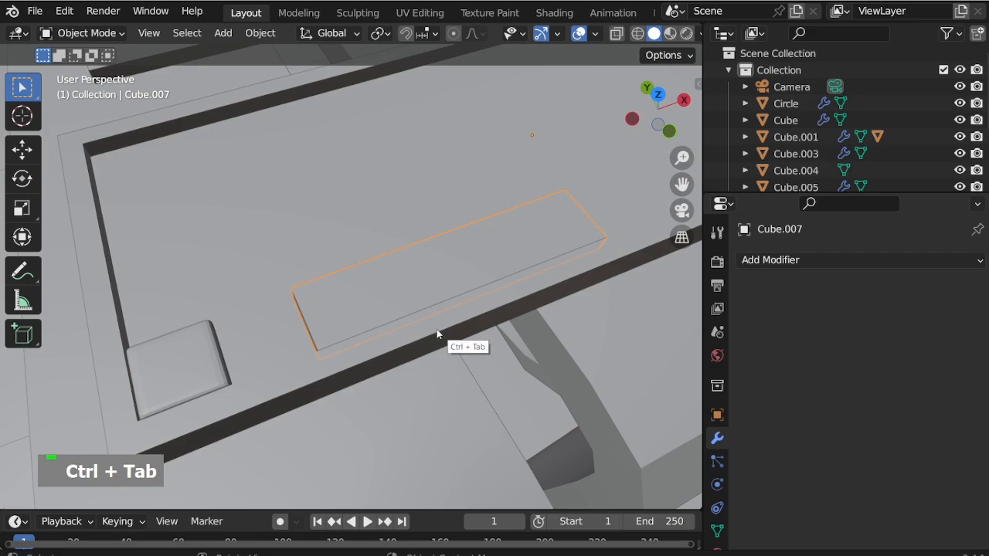
{"action": "key", "text": "ctrl+2"}
{"action": "middle_click_drag", "start_coordinate": [435, 335], "coordinate": [283, 289]}
{"action": "scroll", "coordinate": [266, 297], "scroll_direction": "down", "scroll_amount": 2}
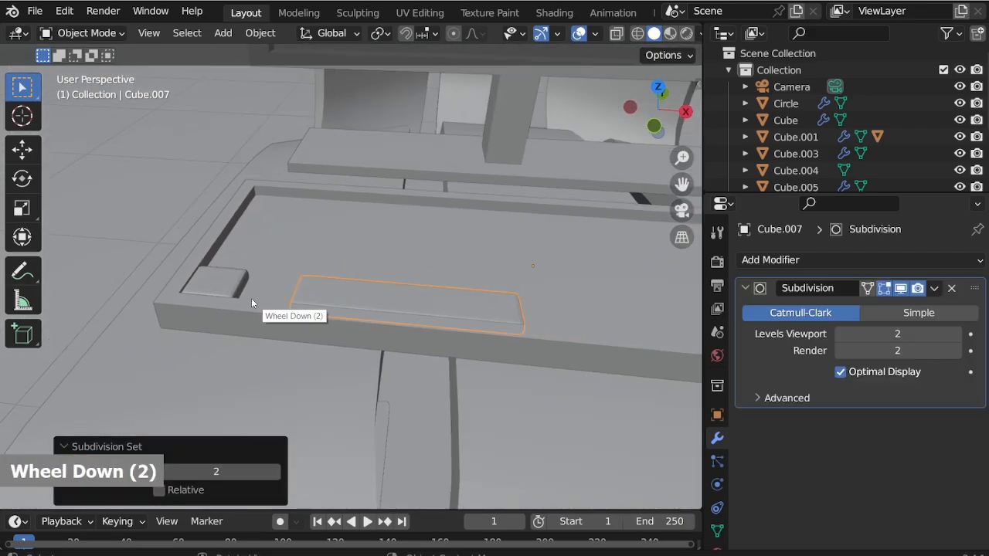
Step: Select the spacebar, corner key and keyboard base together, isolate them in Local View, and view them from above
{"action": "left_click", "coordinate": [251, 298], "text": "shift"}
{"action": "left_click", "coordinate": [249, 289], "text": "shift"}
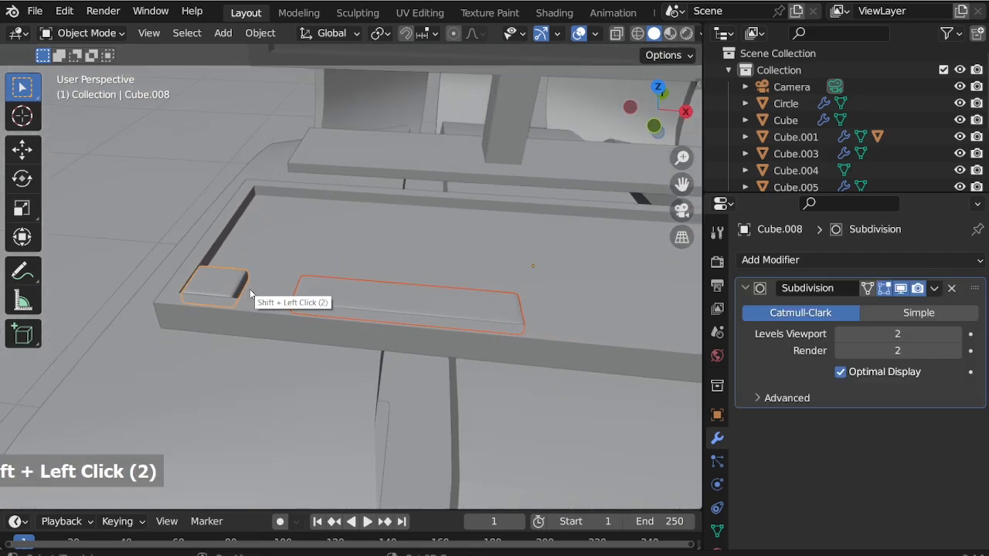
{"action": "left_click", "coordinate": [257, 294], "text": "shift"}
{"action": "key", "text": "KP_Divide"}
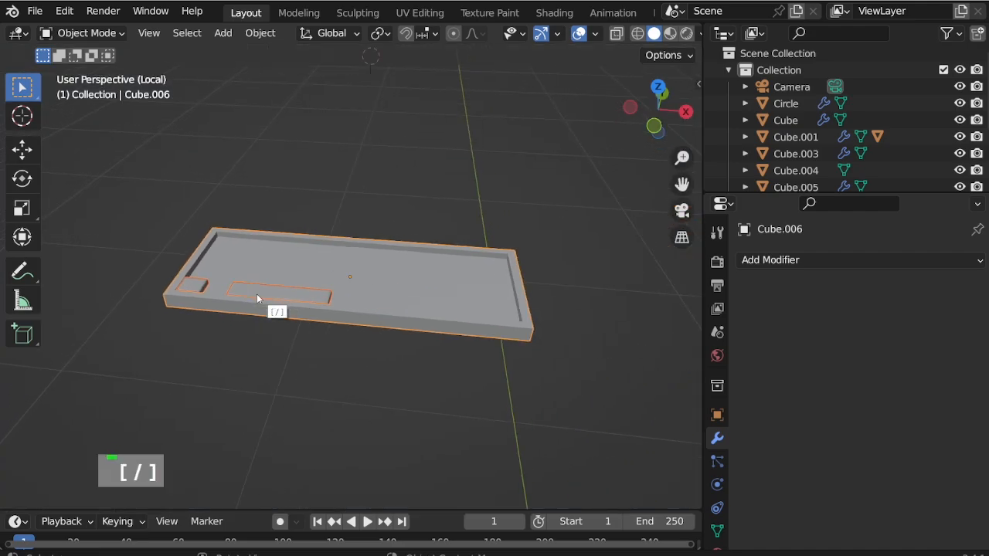
{"action": "key", "text": "KP_7"}
{"action": "scroll", "coordinate": [274, 303], "scroll_direction": "up", "scroll_amount": 2}
{"action": "left_click", "coordinate": [298, 332]}
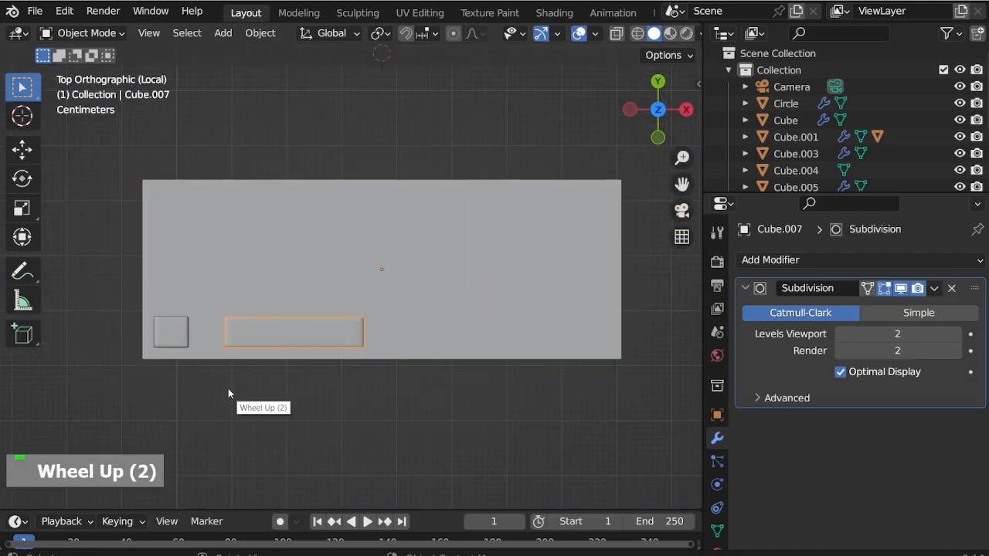
{"action": "key", "text": "g"}
{"action": "key", "text": "x"}
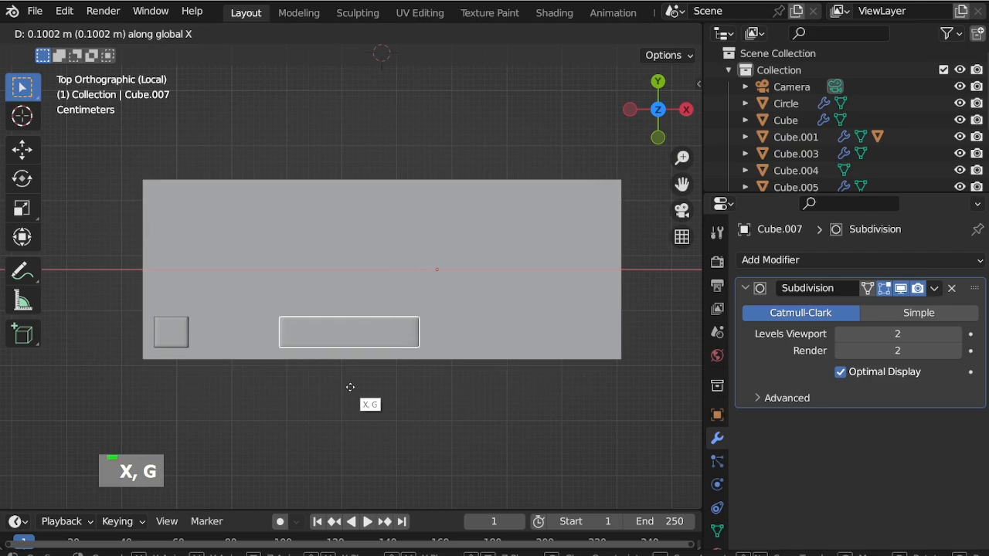
{"action": "key", "text": "Escape"}
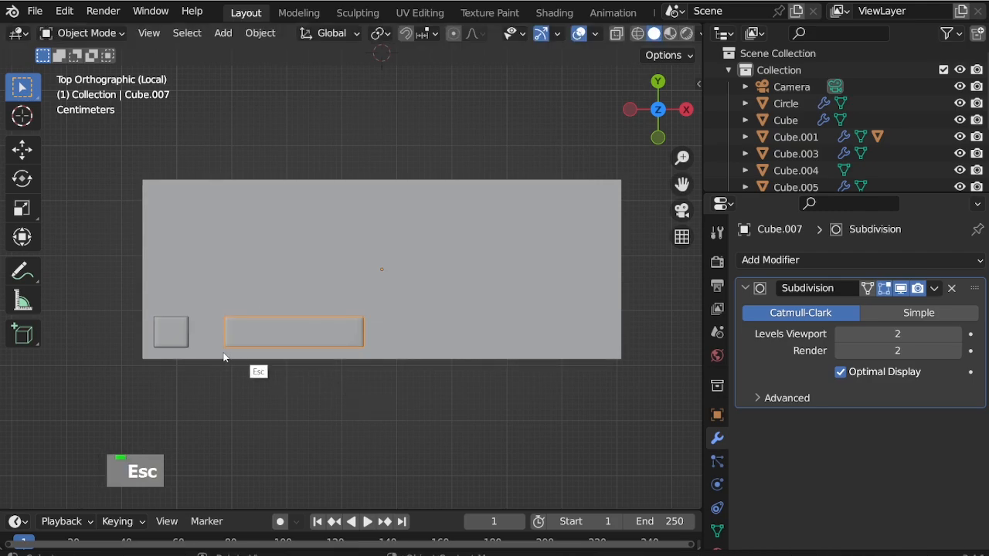
Step: Set the origins of the spacebar, corner key and keyboard base to their own geometry
{"action": "left_click", "coordinate": [213, 284], "text": "shift"}
{"action": "left_click", "coordinate": [212, 283], "text": "shift"}
{"action": "left_click", "coordinate": [261, 32]}
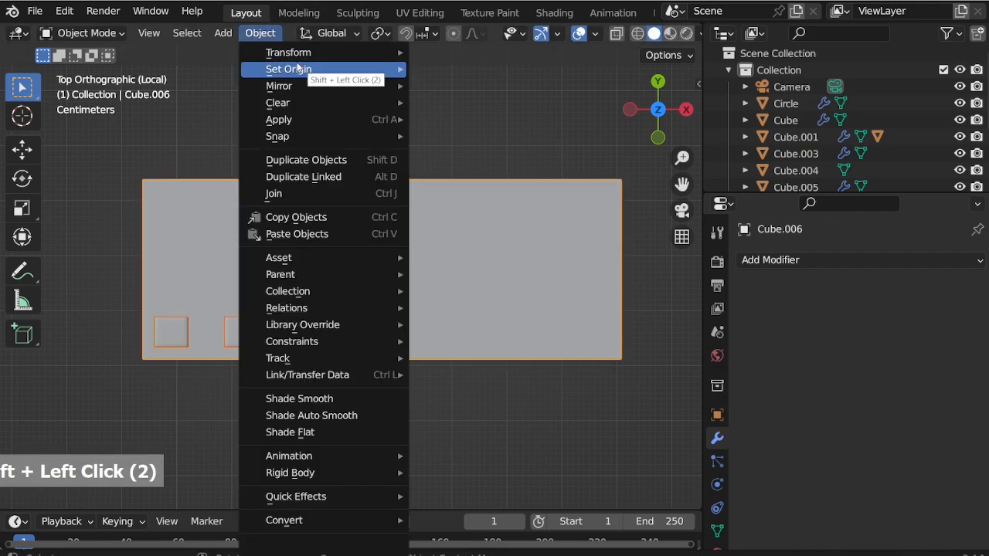
{"action": "mouse_move", "coordinate": [293, 69]}
{"action": "left_click", "coordinate": [477, 87]}
Step: Move the spacebar along X, away from the corner key and closer to the keyboard's middle
{"action": "left_click", "coordinate": [297, 333]}
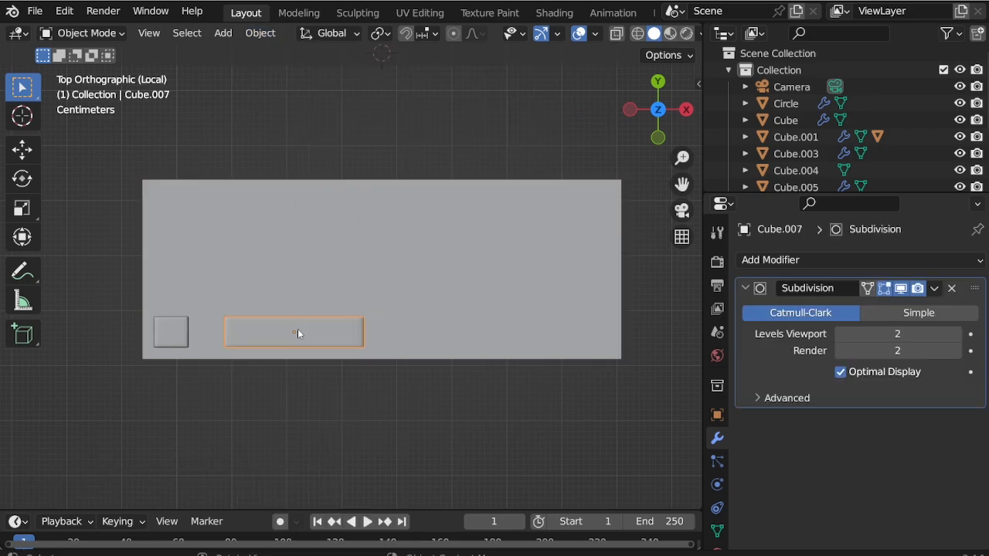
{"action": "key", "text": "g"}
{"action": "key", "text": "x"}
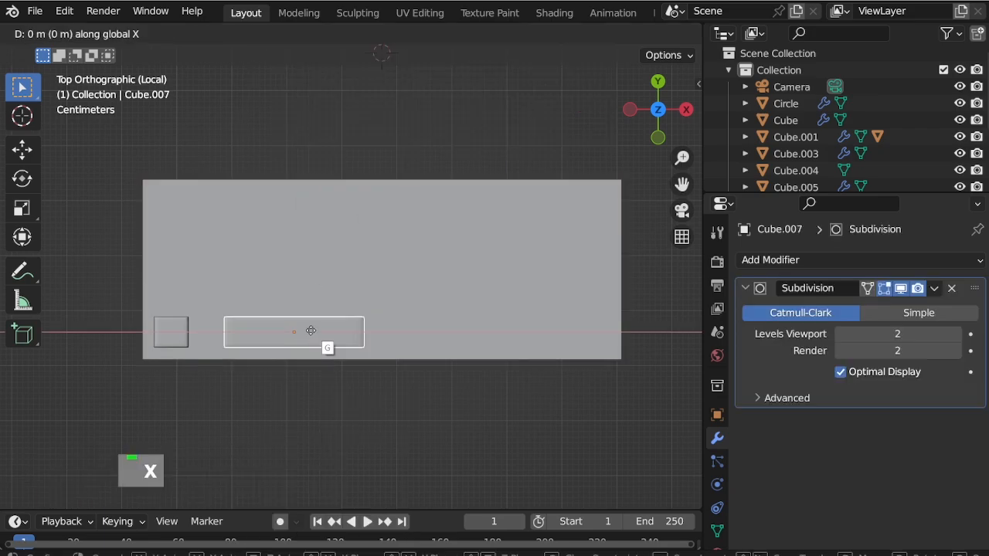
{"action": "left_click", "coordinate": [364, 334]}
Step: Move the corner key about 0.009 m along X, toward the spacebar
{"action": "left_click", "coordinate": [171, 331]}
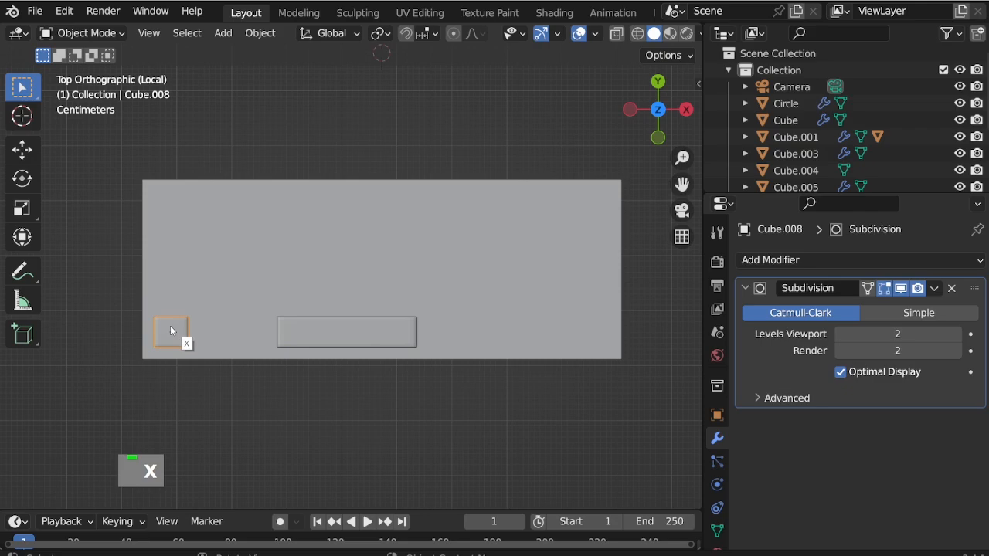
{"action": "key", "text": "g"}
{"action": "key", "text": "x"}
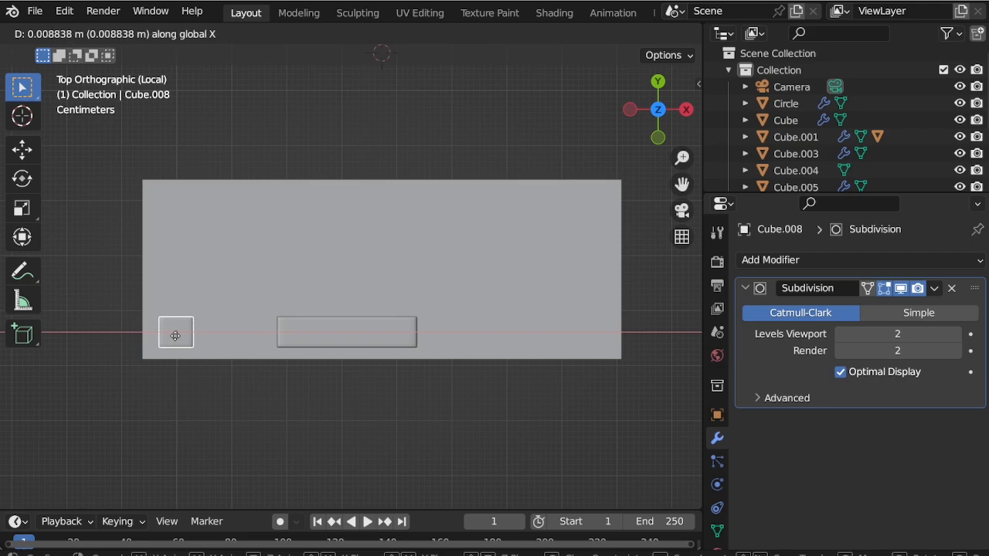
{"action": "left_click", "coordinate": [174, 335]}
Step: Add an Array modifier to the corner key with a relative X offset of 1.2 and a count of 3
{"action": "left_click", "coordinate": [780, 260]}
{"action": "left_click", "coordinate": [622, 307]}
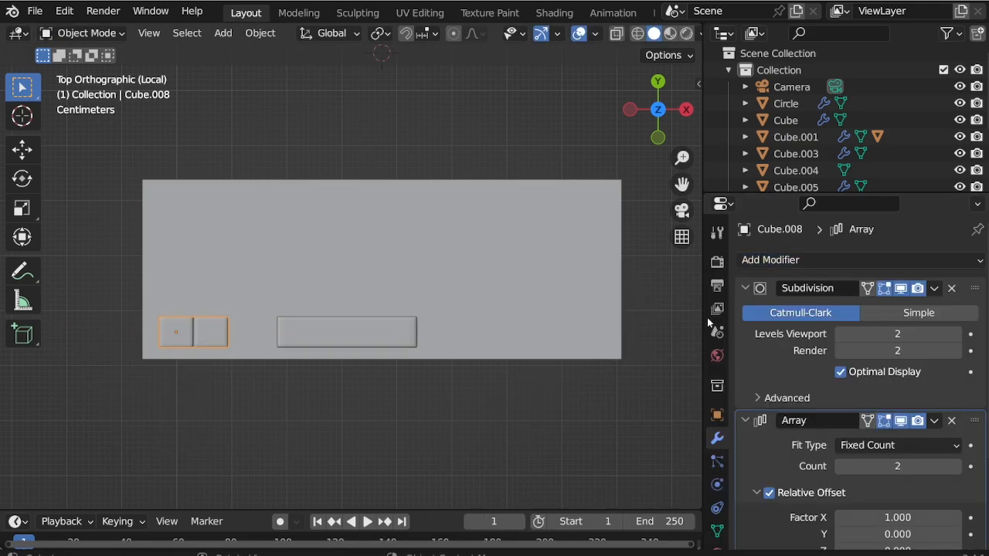
{"action": "scroll", "coordinate": [928, 441], "scroll_direction": "down", "scroll_amount": 2}
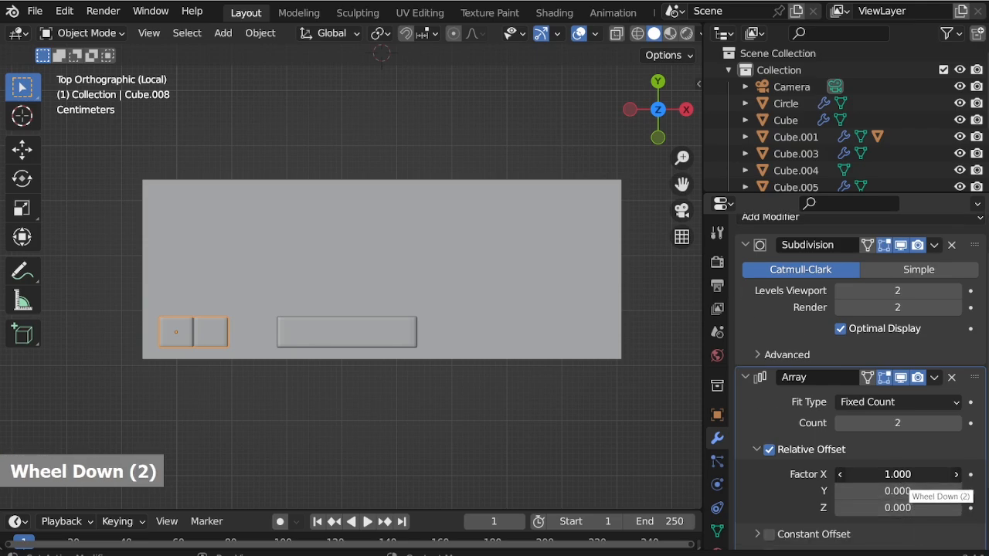
{"action": "type", "text": "1.2"}
{"action": "key", "text": "Return"}
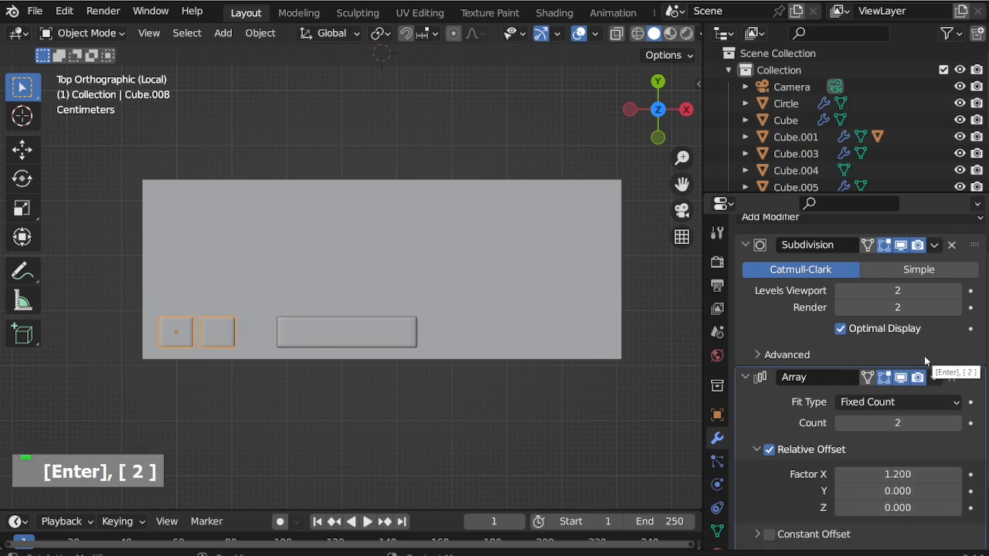
{"action": "left_click", "coordinate": [956, 423]}
Step: Move the spacebar about 0.042 m along X to leave a gap after the third key
{"action": "scroll", "coordinate": [203, 335], "scroll_direction": "up", "scroll_amount": 4}
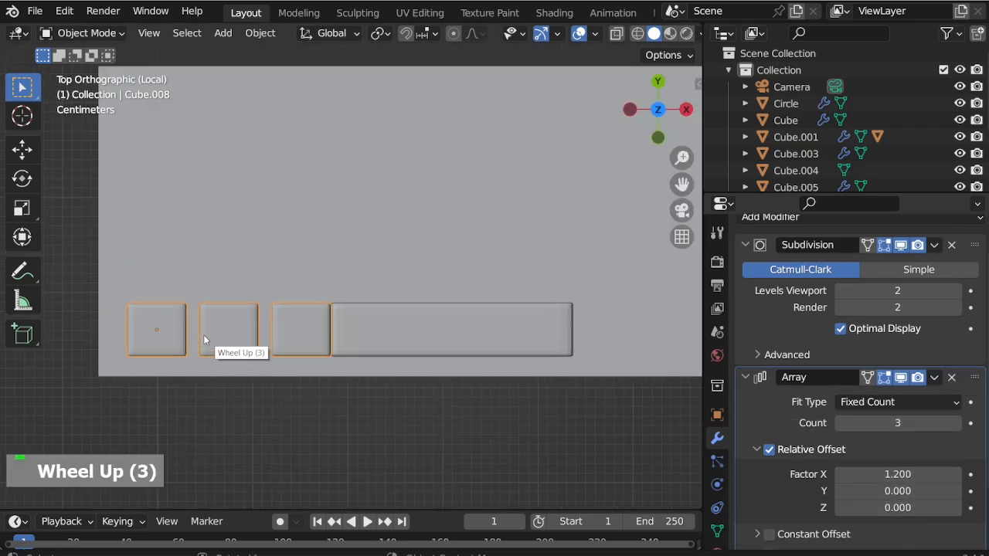
{"action": "middle_click_drag", "start_coordinate": [352, 344], "coordinate": [307, 308]}
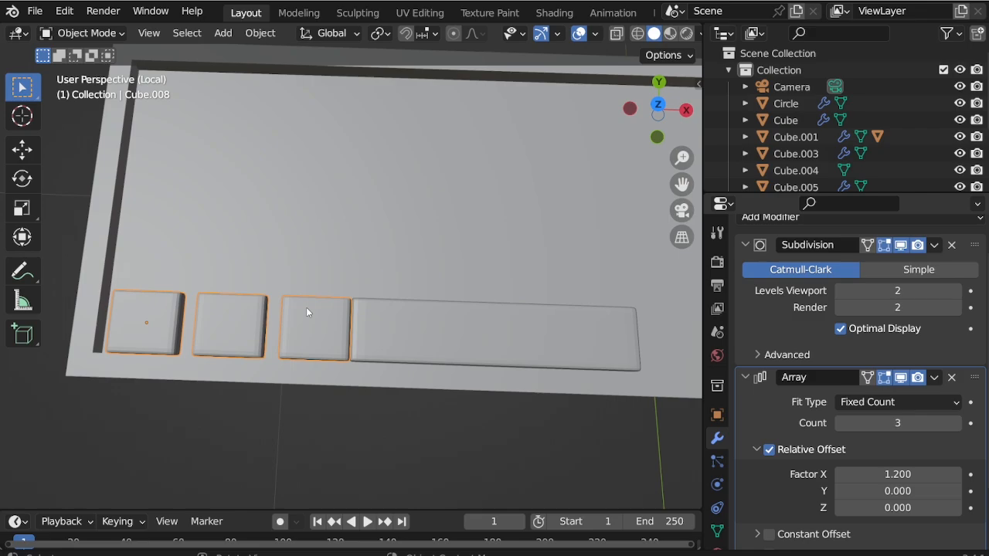
{"action": "scroll", "coordinate": [306, 316], "scroll_direction": "down", "scroll_amount": 3}
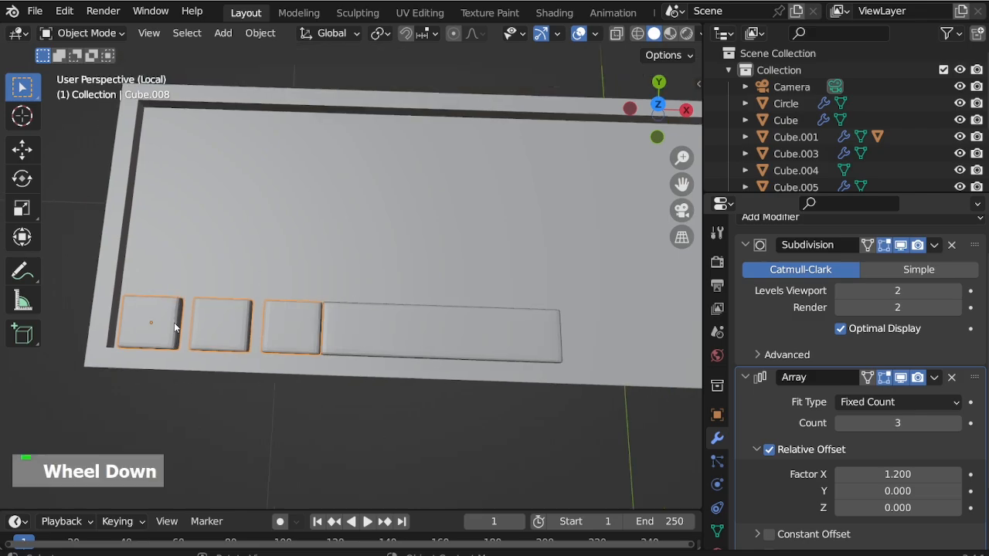
{"action": "scroll", "coordinate": [343, 316], "scroll_direction": "up", "scroll_amount": 2}
{"action": "left_click", "coordinate": [350, 332]}
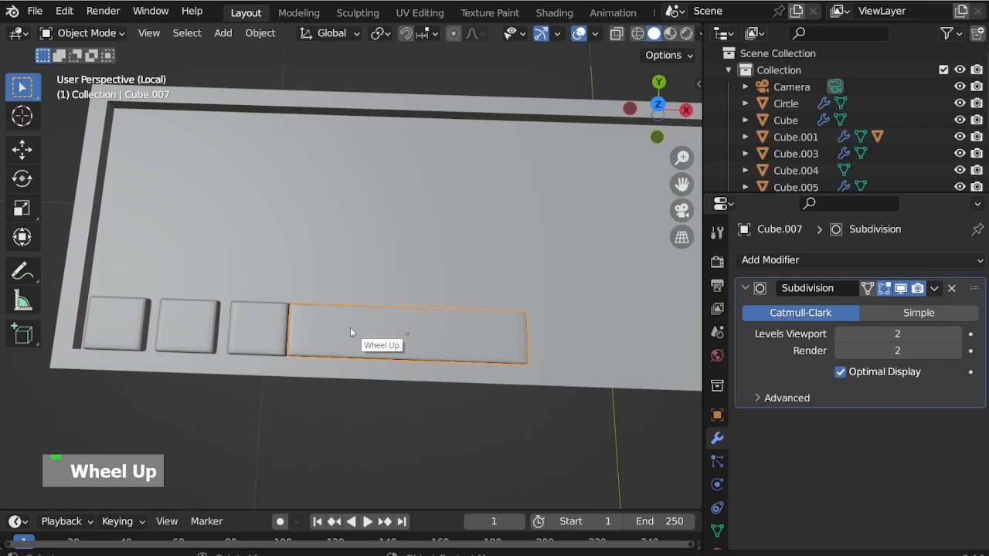
{"action": "key", "text": "g"}
{"action": "key", "text": "x"}
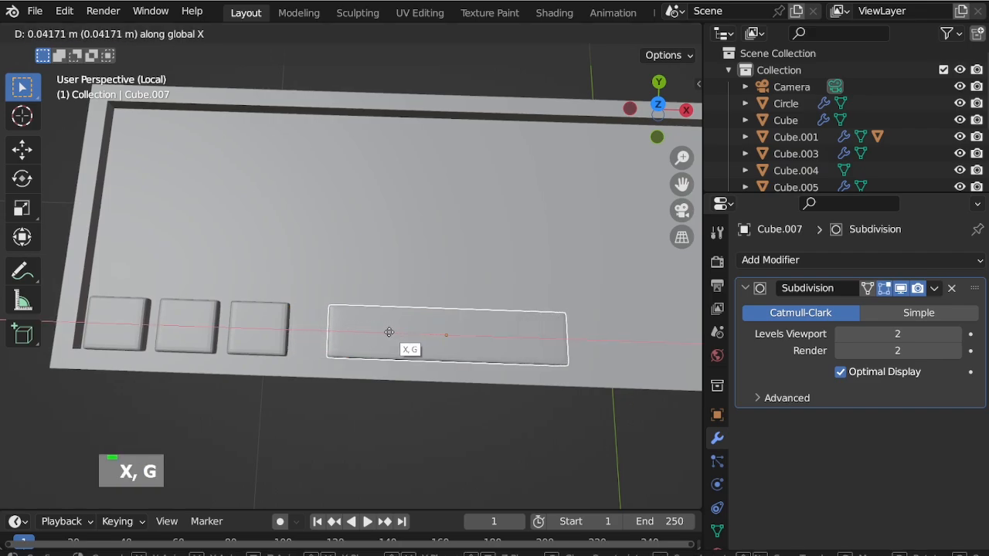
{"action": "left_click", "coordinate": [389, 332]}
Step: Apply the three-key row's Array and Subdivision modifiers and enter Edit Mode on it
{"action": "left_click", "coordinate": [245, 324]}
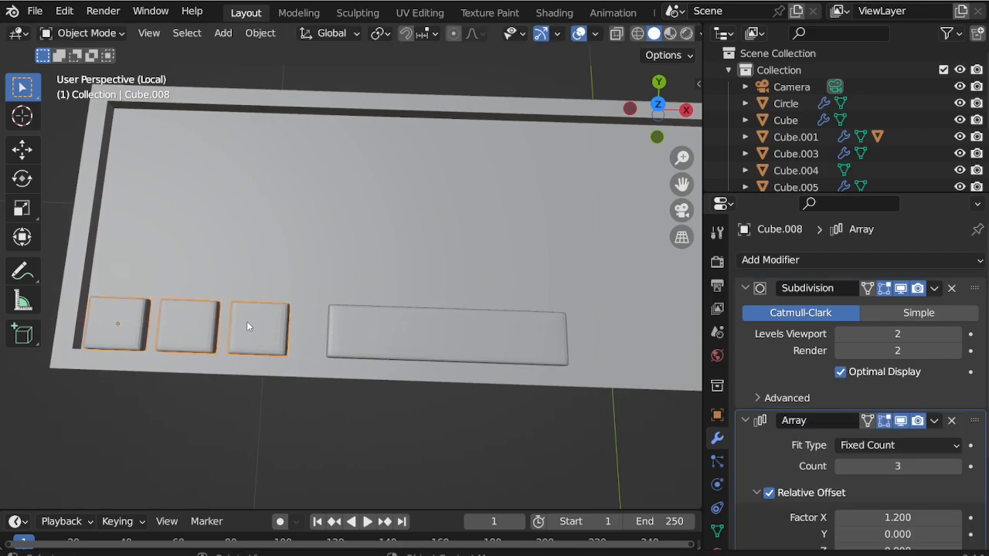
{"action": "left_click", "coordinate": [934, 422]}
{"action": "left_click", "coordinate": [924, 438]}
{"action": "left_click", "coordinate": [933, 288]}
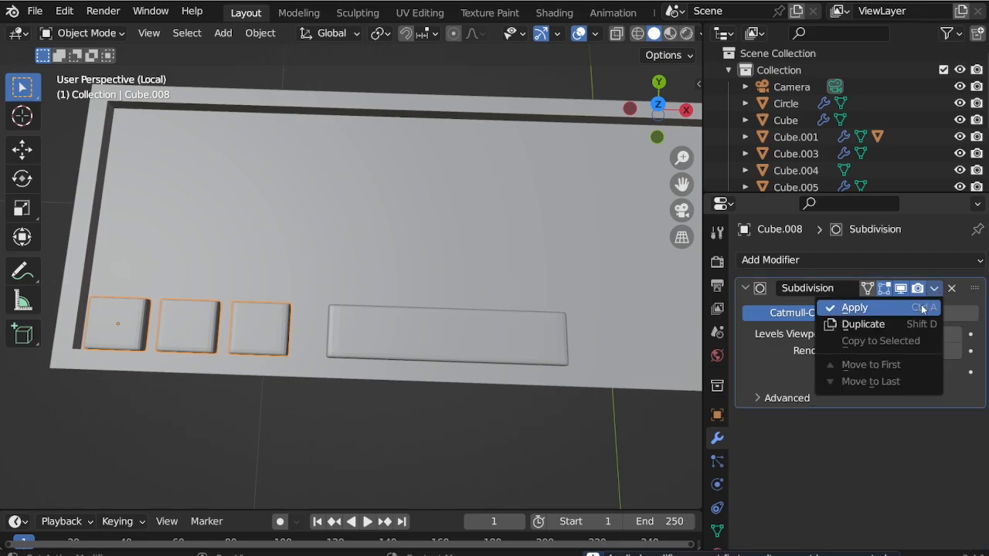
{"action": "left_click", "coordinate": [923, 309]}
{"action": "key", "text": "ctrl+Tab"}
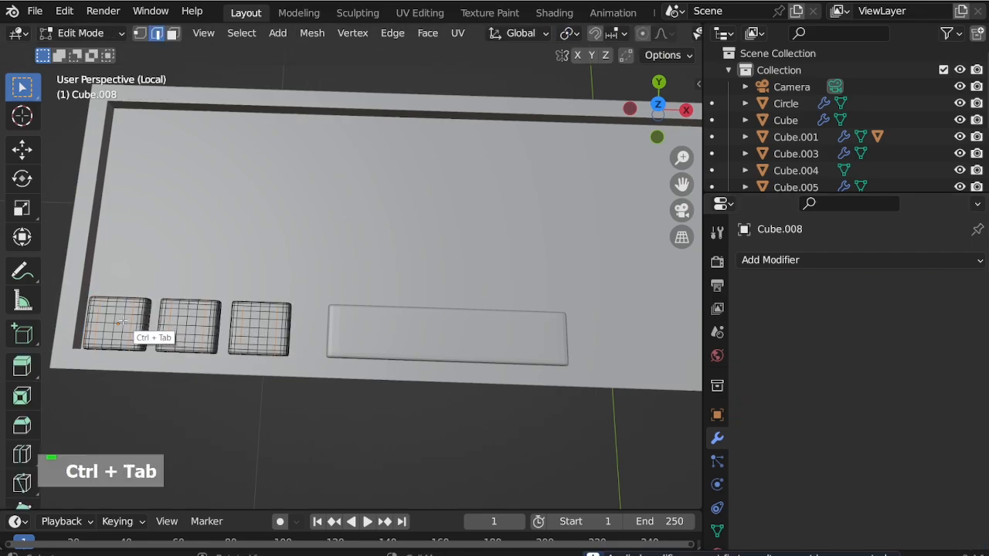
{"action": "key", "text": "l"}
{"action": "key", "text": "s"}
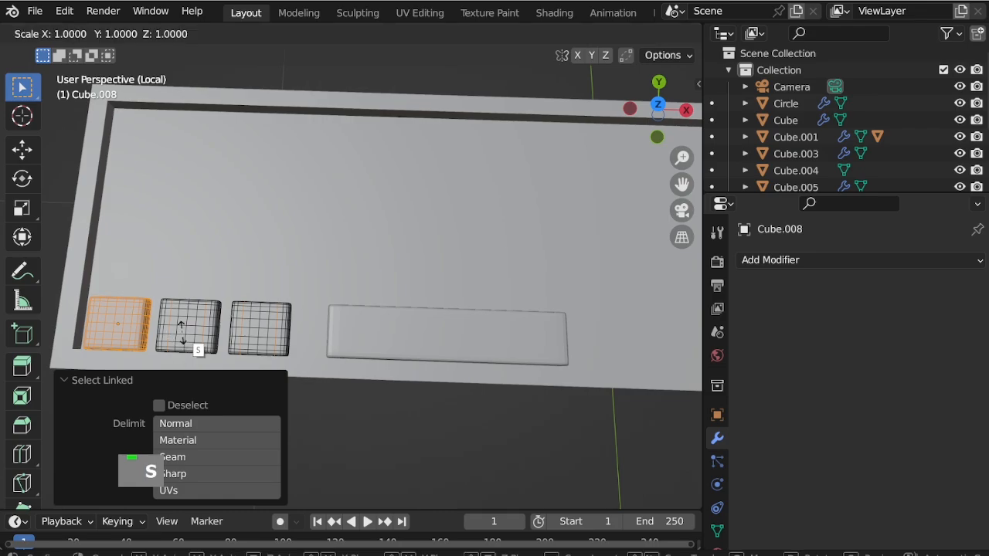
{"action": "key", "text": "x"}
{"action": "scroll", "coordinate": [420, 325], "scroll_direction": "down", "scroll_amount": 1}
{"action": "key", "text": "Escape"}
Step: Select the whole outermost key of the row and widen it by about 1.34 along X
{"action": "scroll", "coordinate": [251, 331], "scroll_direction": "up", "scroll_amount": 4}
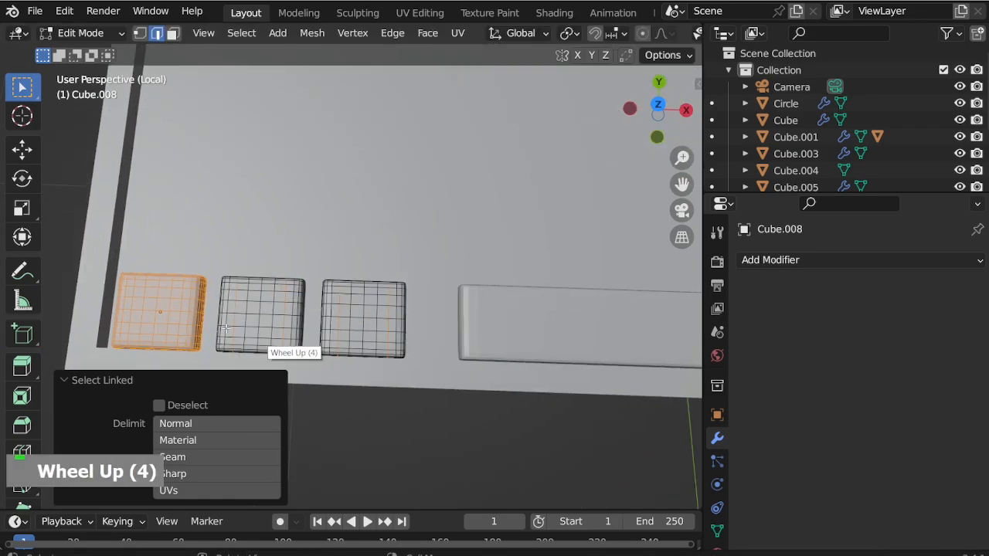
{"action": "left_click", "coordinate": [179, 321]}
{"action": "key", "text": "l"}
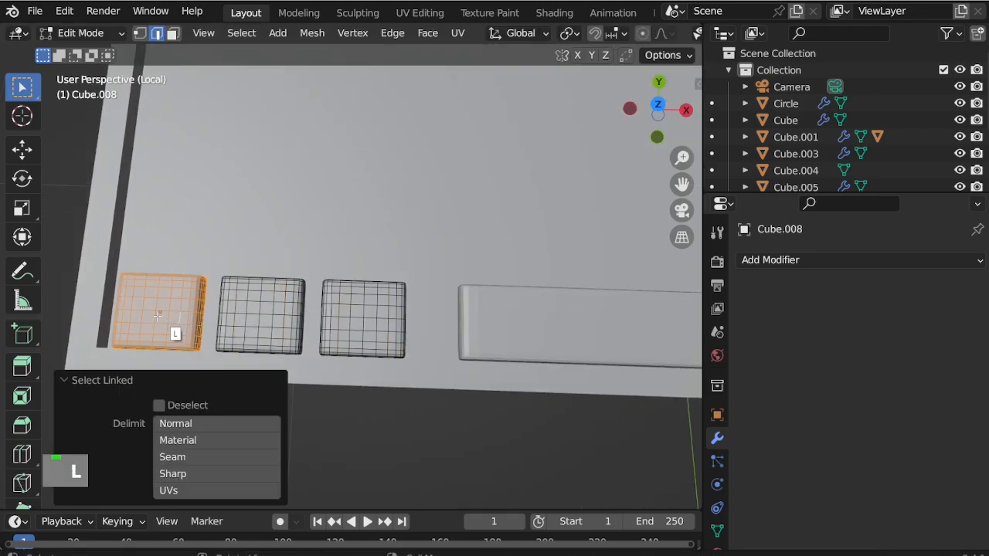
{"action": "scroll", "coordinate": [330, 332], "scroll_direction": "up", "scroll_amount": 2}
{"action": "key", "text": "s"}
{"action": "key", "text": "x"}
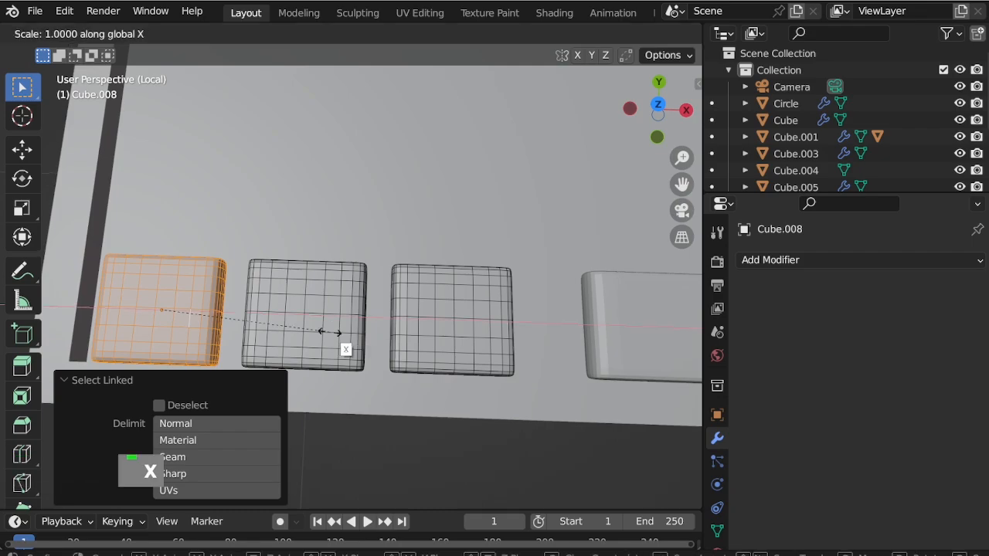
{"action": "left_click", "coordinate": [376, 342]}
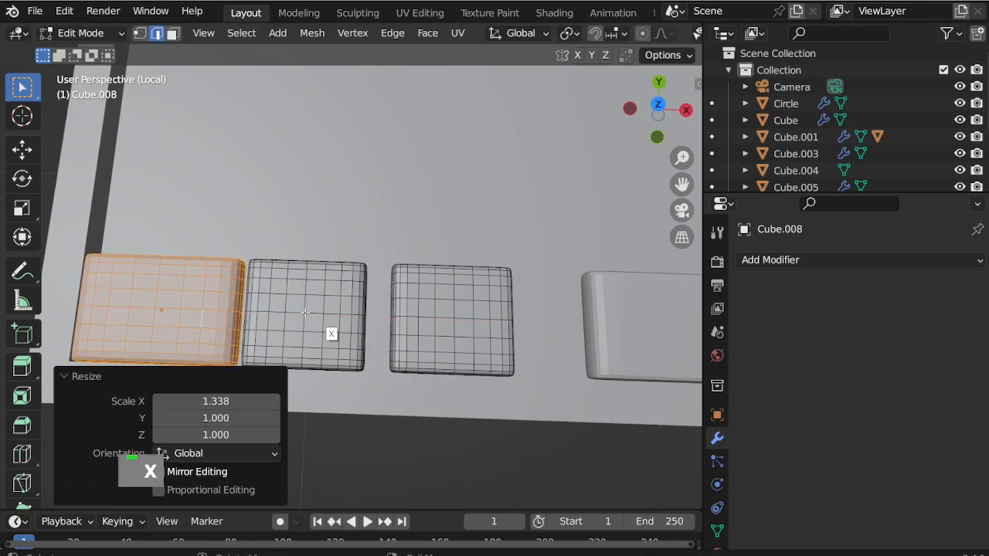
Step: Select the two narrower keys and move them about 0.019 m along X, away from the widened key
{"action": "left_click", "coordinate": [293, 313]}
{"action": "key", "text": "l"}
{"action": "key", "text": "l"}
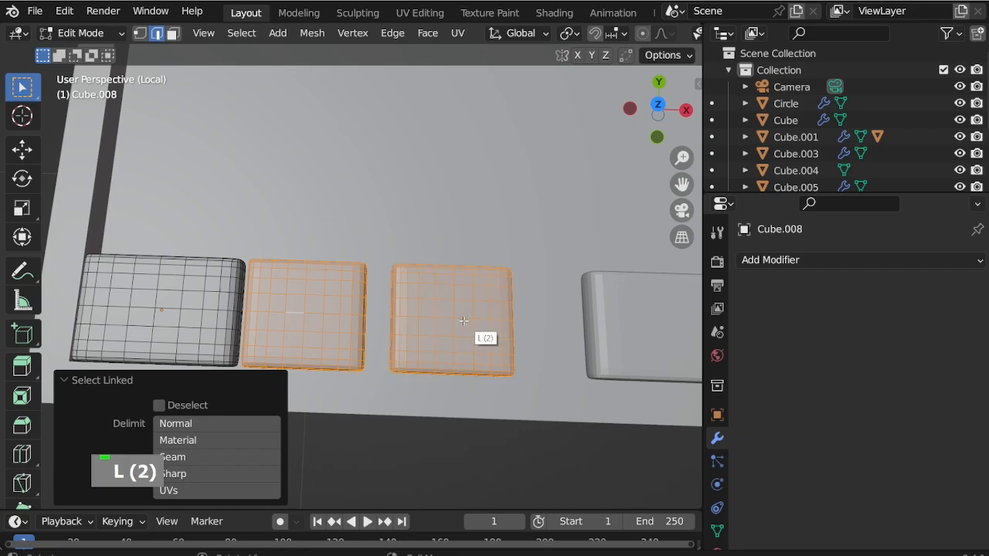
{"action": "key", "text": "g"}
{"action": "key", "text": "x"}
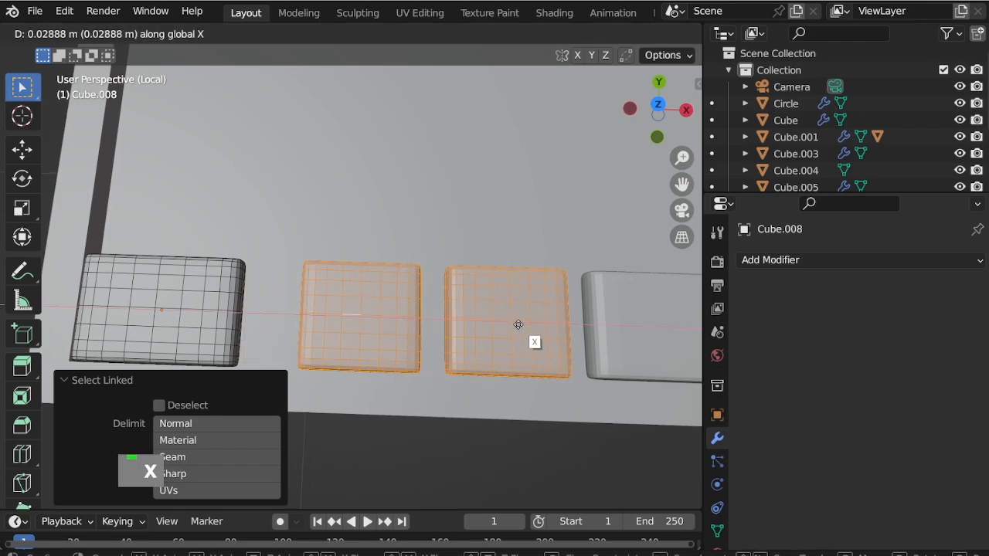
{"action": "left_click", "coordinate": [502, 326]}
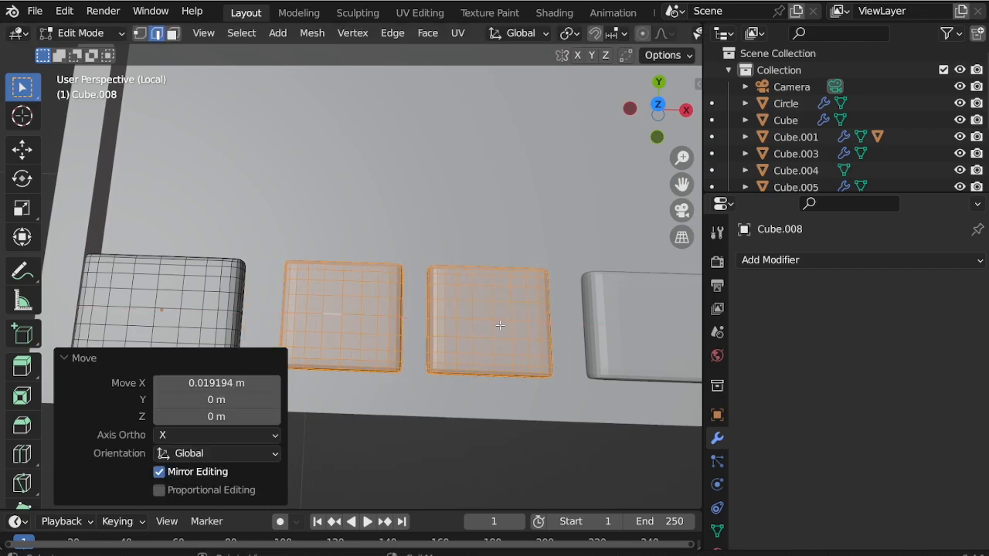
Step: In top view, select only the widened key and move it about 0.01 m along X toward its neighbour
{"action": "key", "text": "KP_7"}
{"action": "key", "text": "alt+a"}
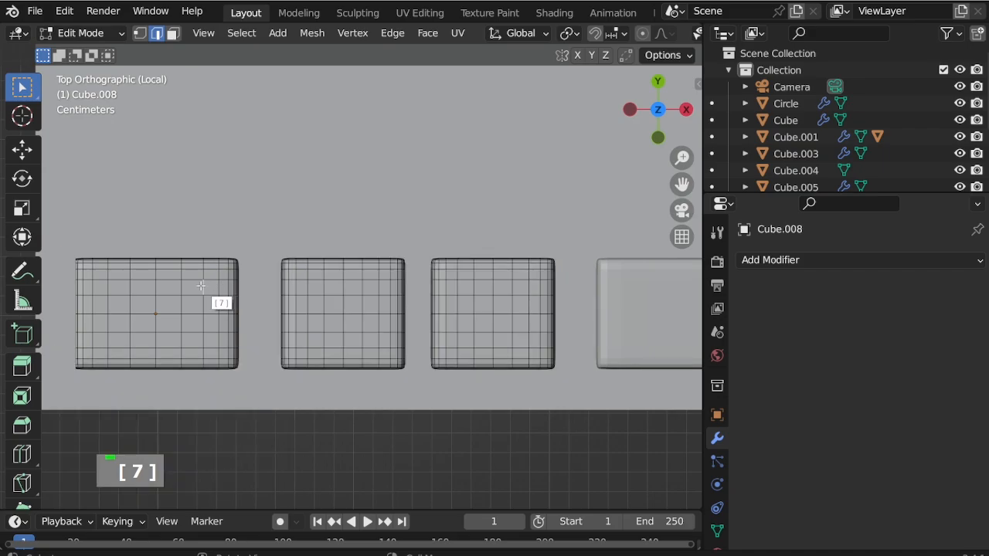
{"action": "key", "text": "l"}
{"action": "key", "text": "g"}
{"action": "key", "text": "x"}
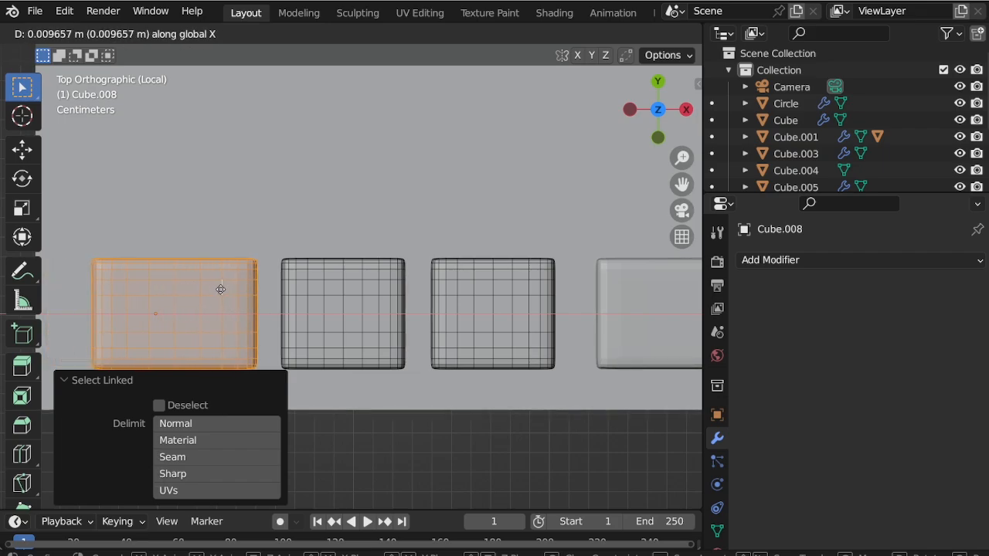
{"action": "left_click", "coordinate": [222, 289]}
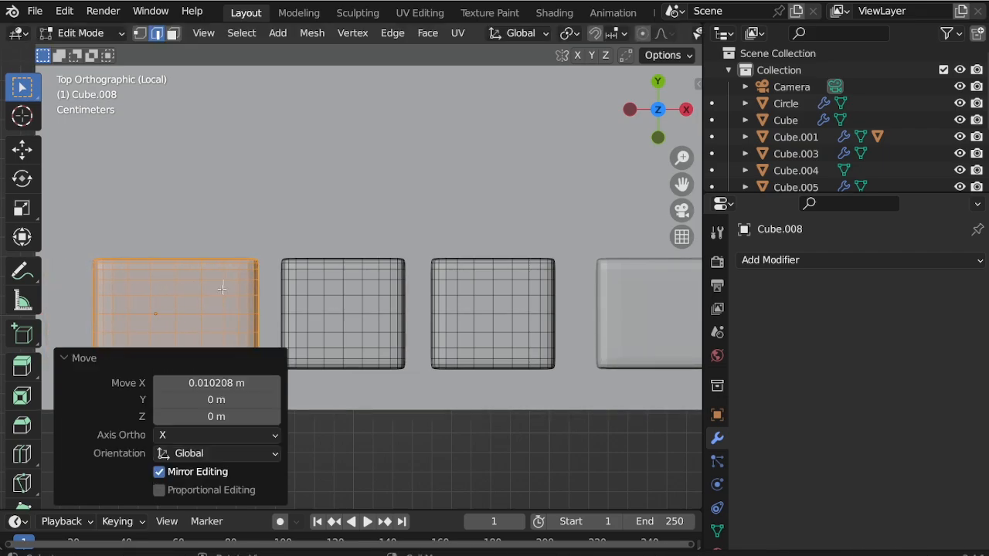
Step: Select the two narrower keys and shift them about 0.002 m along X to even out the gaps
{"action": "key", "text": "alt+a"}
{"action": "key", "text": "l"}
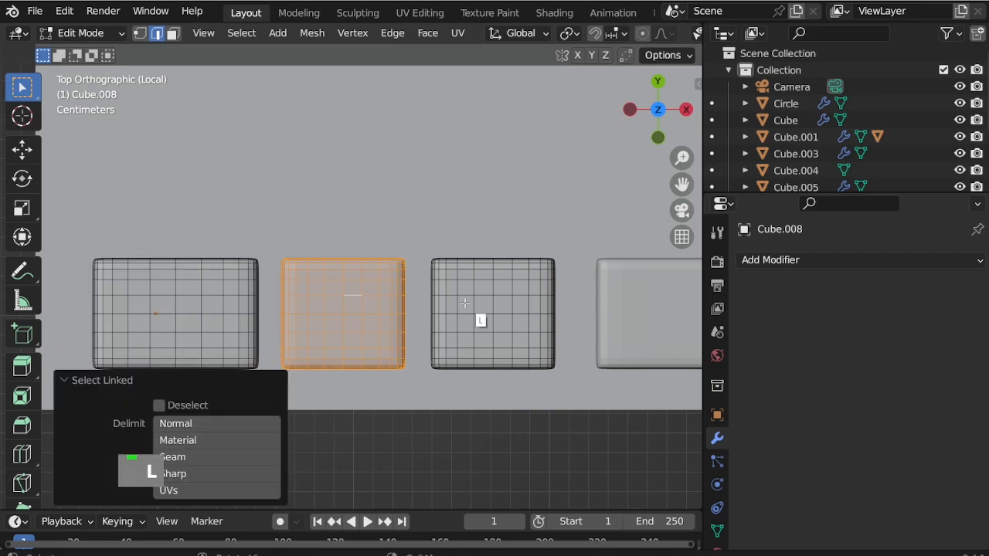
{"action": "key", "text": "l"}
{"action": "key", "text": "g"}
{"action": "key", "text": "x"}
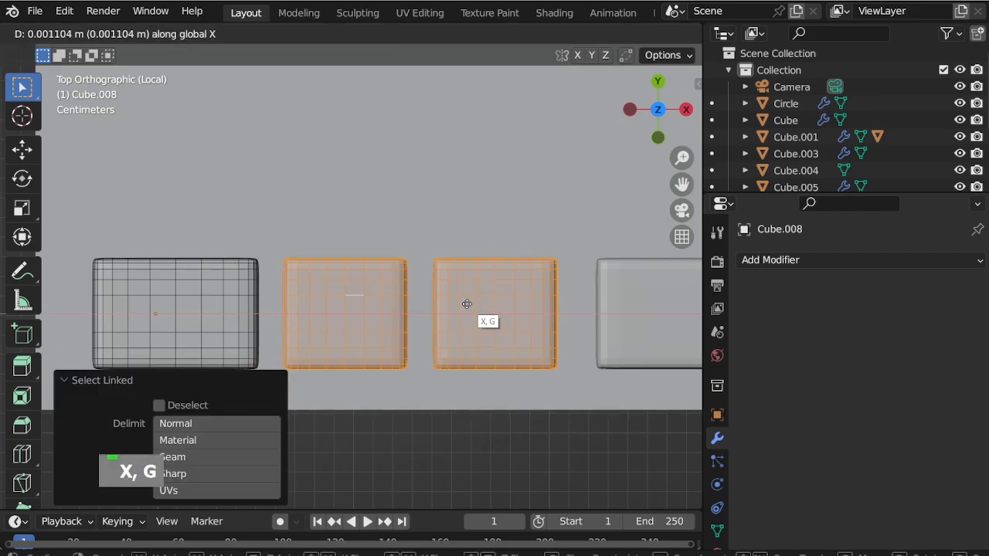
{"action": "left_click", "coordinate": [469, 302]}
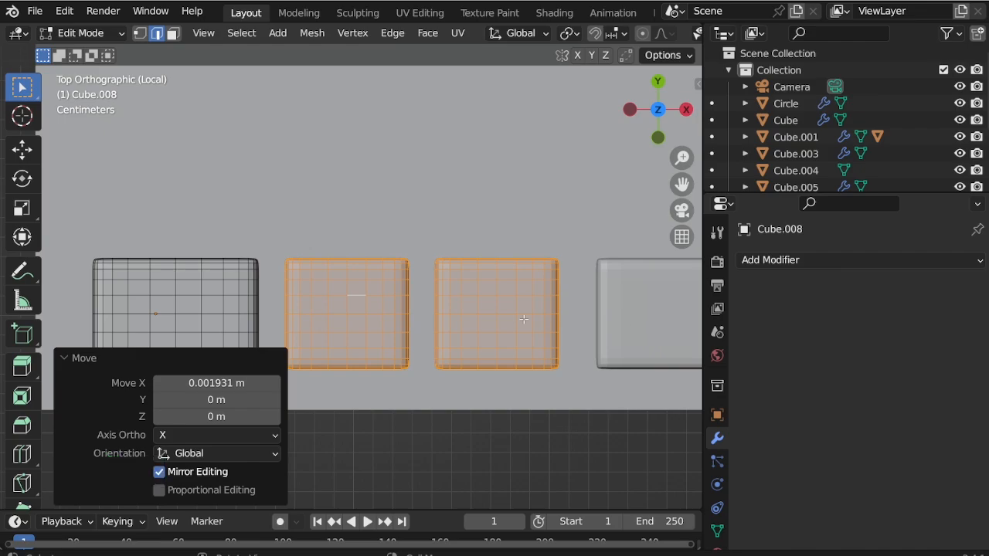
{"action": "key", "text": "g"}
{"action": "key", "text": "x"}
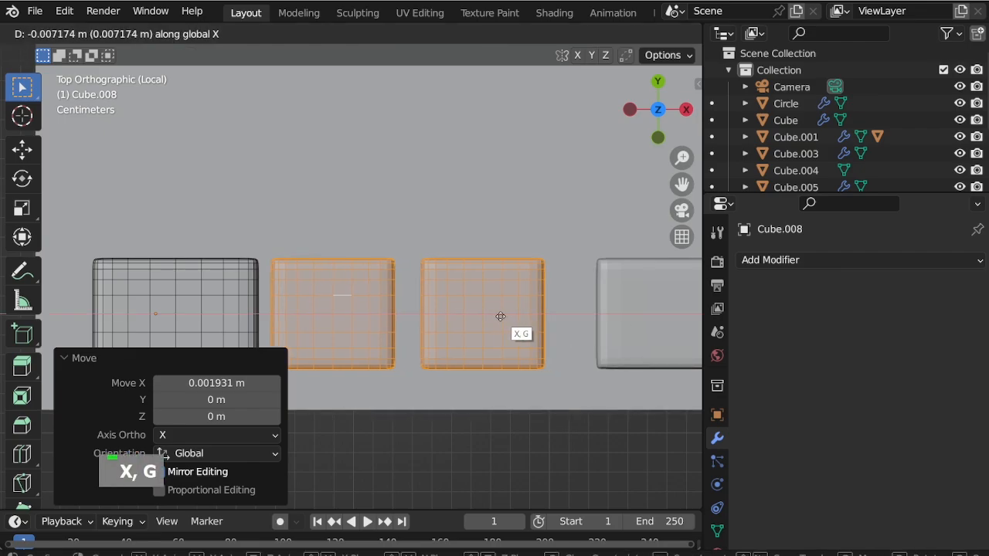
{"action": "key", "text": "Escape"}
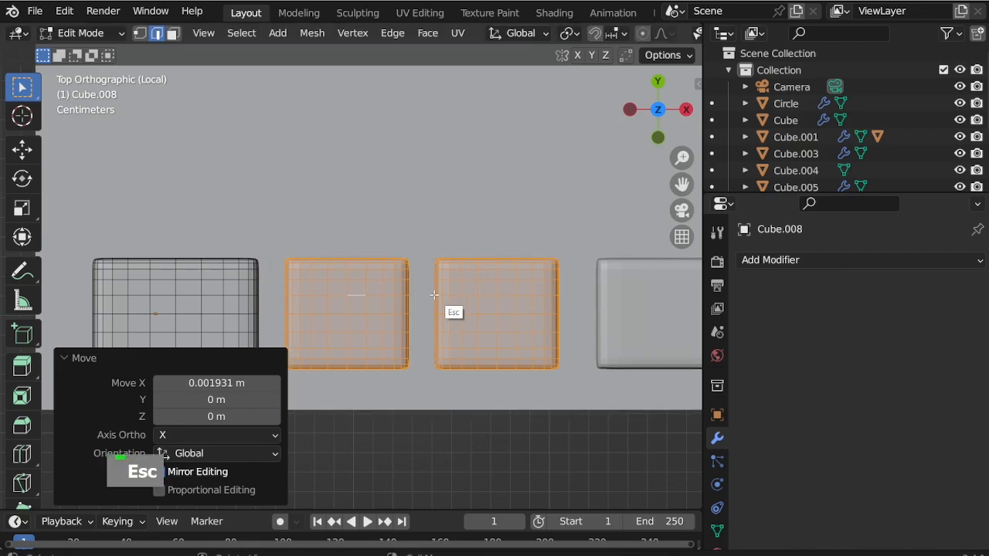
Step: Leave mesh editing and move the spacebar about 0.0016 m along negative X, toward the three keys
{"action": "key", "text": "ctrl+Tab"}
{"action": "middle_click_drag", "start_coordinate": [434, 308], "coordinate": [356, 267]}
{"action": "scroll", "coordinate": [356, 267], "scroll_direction": "down", "scroll_amount": 2}
{"action": "scroll", "coordinate": [465, 279], "scroll_direction": "up", "scroll_amount": 4}
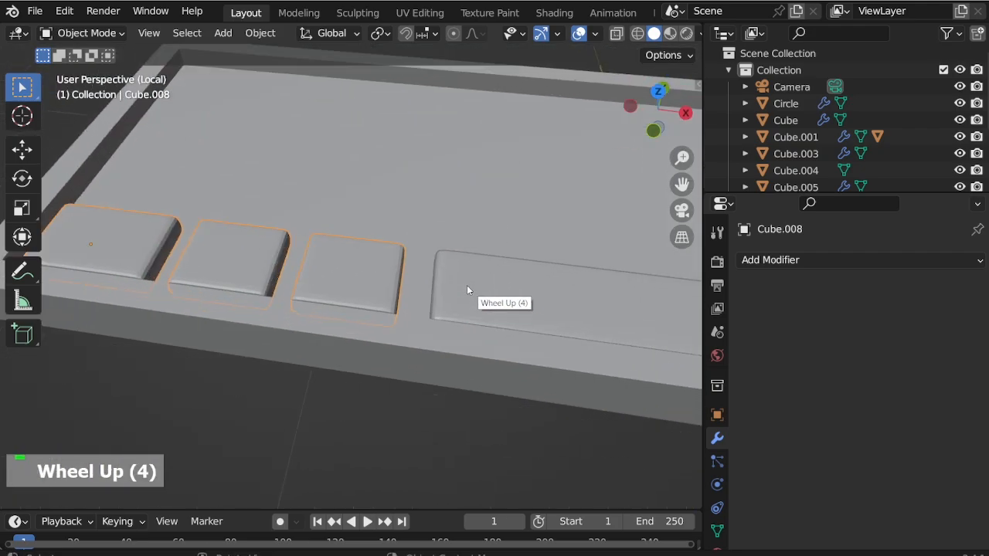
{"action": "left_click", "coordinate": [467, 285]}
{"action": "key", "text": "KP_7"}
{"action": "key", "text": "g"}
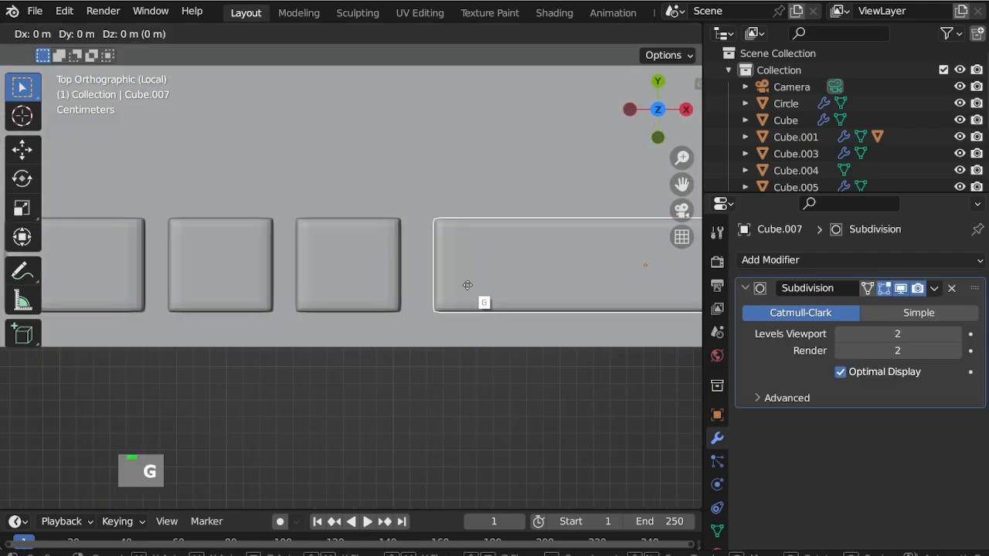
{"action": "key", "text": "x"}
{"action": "left_click", "coordinate": [464, 285]}
{"action": "scroll", "coordinate": [401, 278], "scroll_direction": "down", "scroll_amount": 2}
{"action": "middle_click_drag", "start_coordinate": [396, 275], "coordinate": [391, 204]}
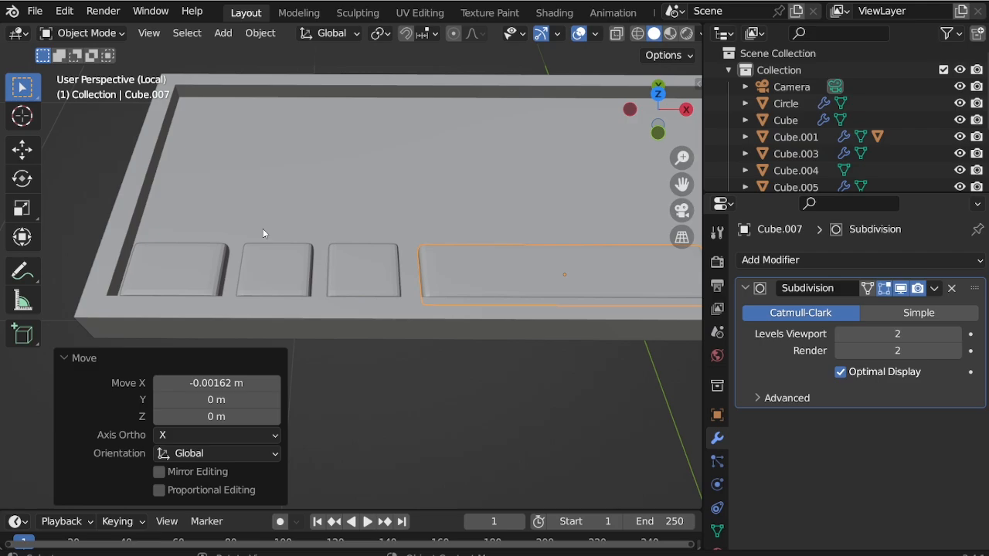
Step: Duplicate the three bottom-row keys about 0.071 m along Y as a second row and offset the copy about 0.034 m along X
{"action": "left_click_drag", "start_coordinate": [409, 232], "coordinate": [198, 282]}
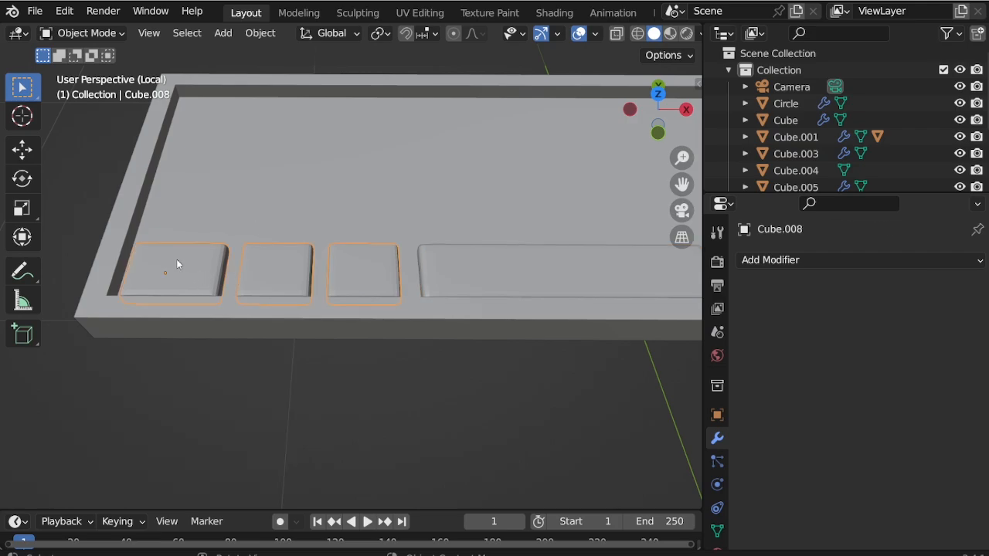
{"action": "key", "text": "KP_7"}
{"action": "key", "text": "shift+d"}
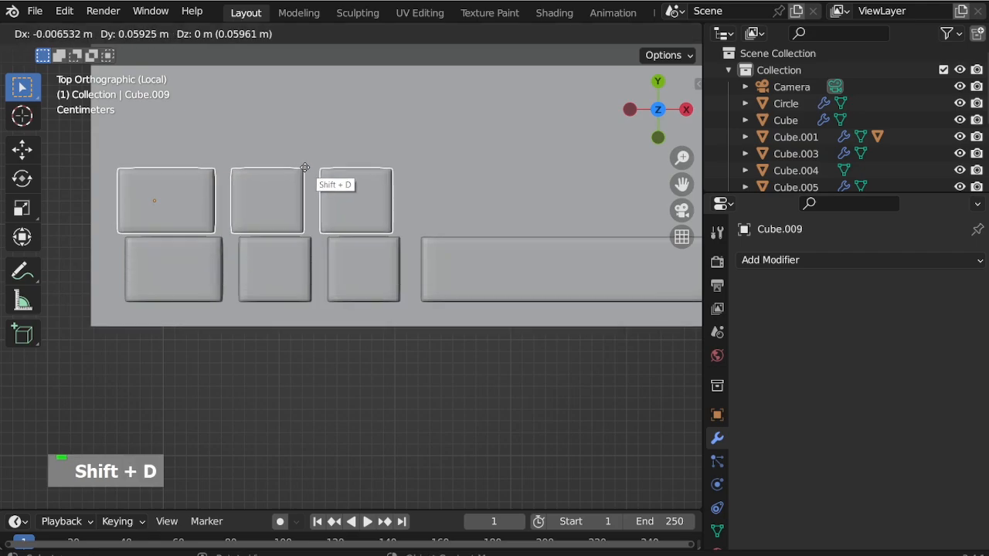
{"action": "key", "text": "y"}
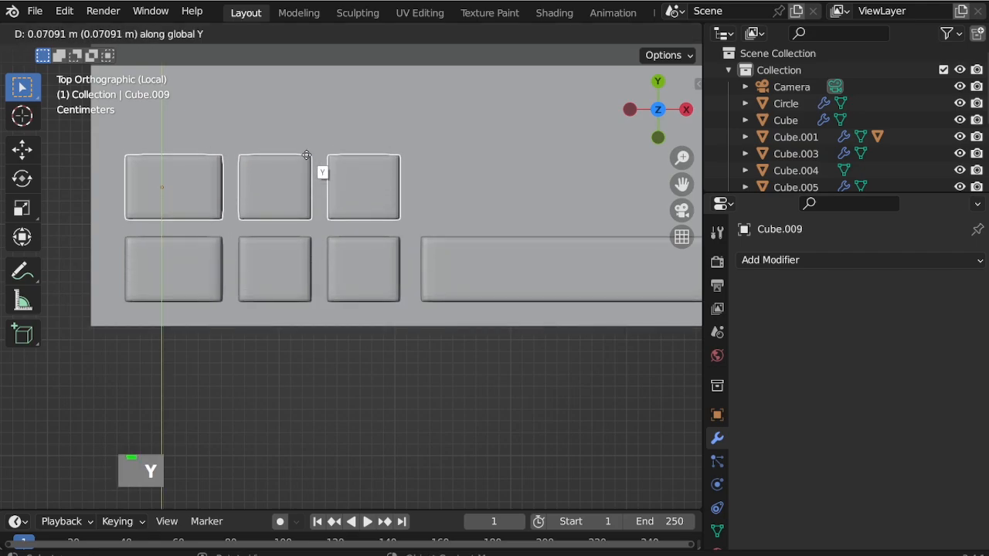
{"action": "left_click", "coordinate": [307, 156]}
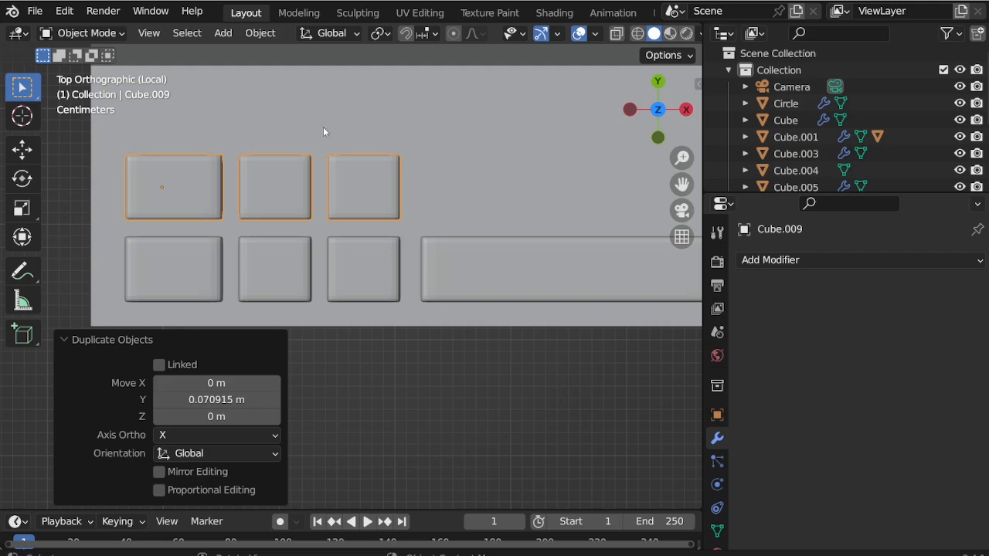
{"action": "key", "text": "g"}
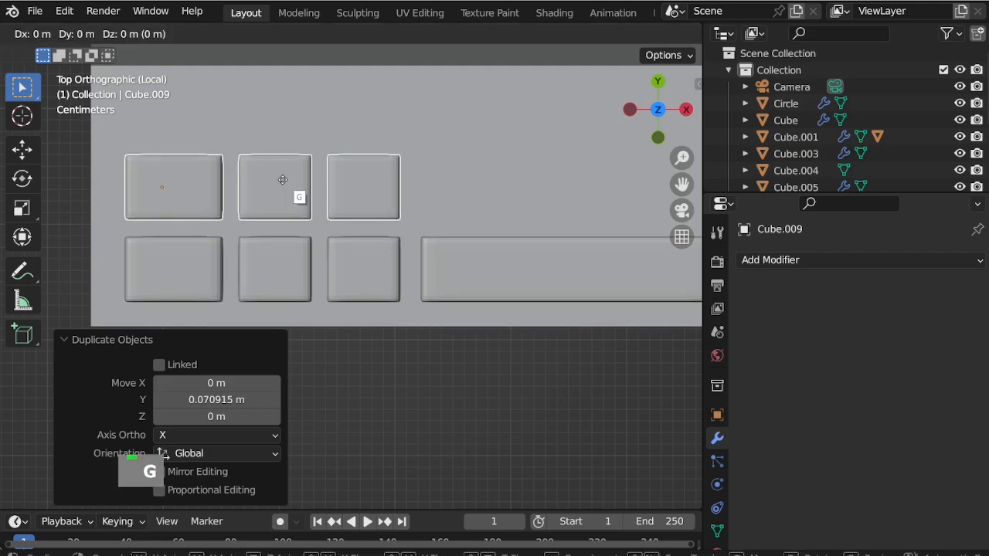
{"action": "key", "text": "x"}
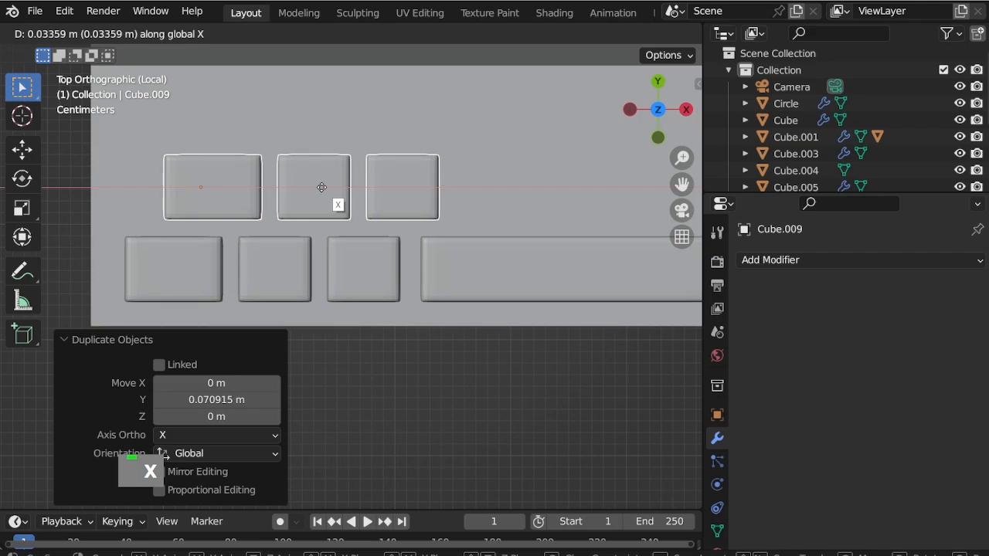
{"action": "left_click", "coordinate": [321, 187]}
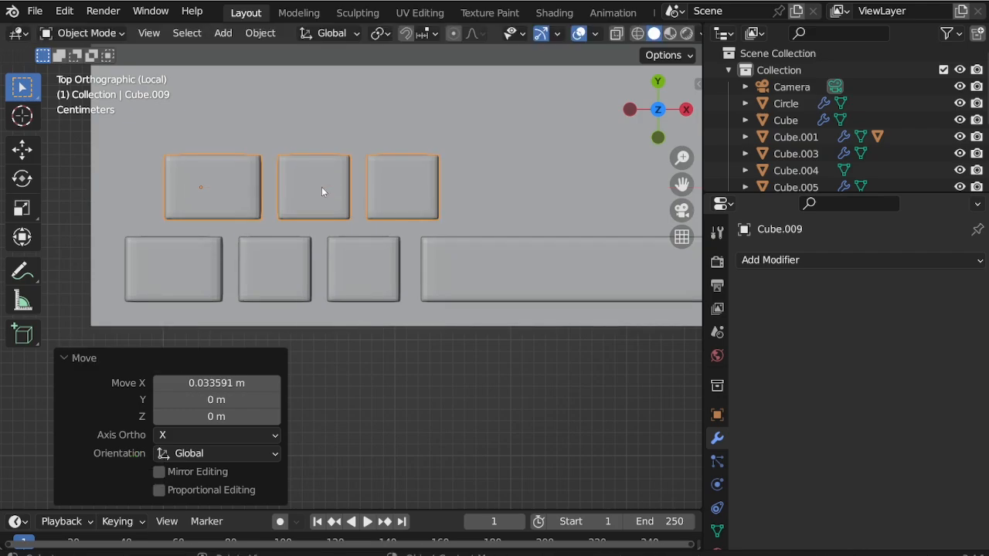
Step: With X-ray on, stretch the second row's wide key by moving its outer end along negative X to line up with the bottom row's edge
{"action": "key", "text": "ctrl+Tab"}
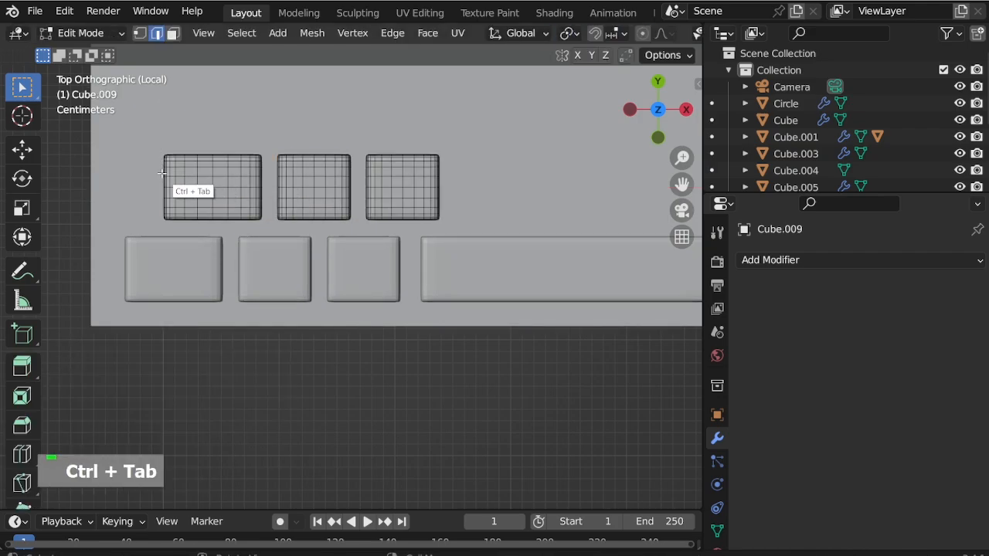
{"action": "key", "text": "alt+z"}
{"action": "left_click_drag", "start_coordinate": [151, 151], "coordinate": [188, 231]}
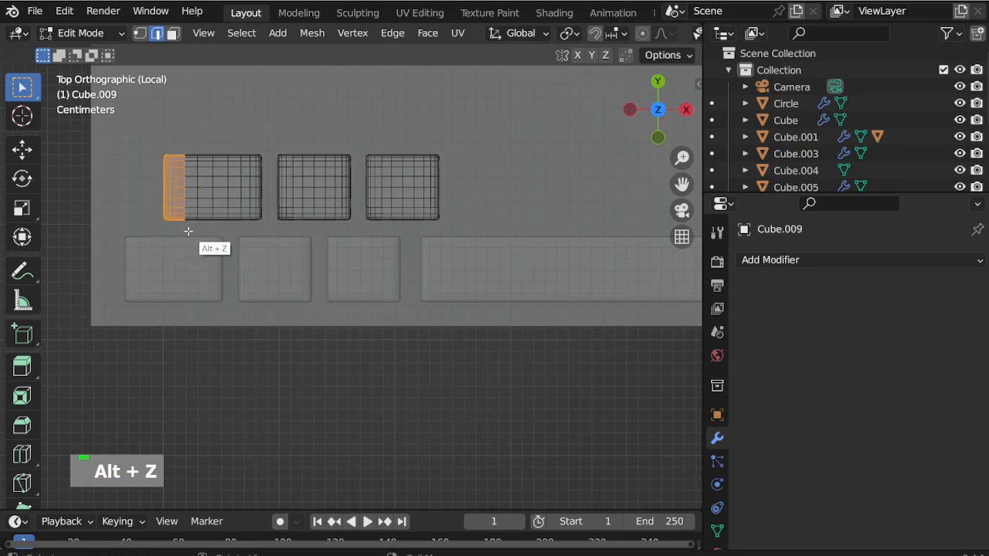
{"action": "key", "text": "g"}
{"action": "key", "text": "x"}
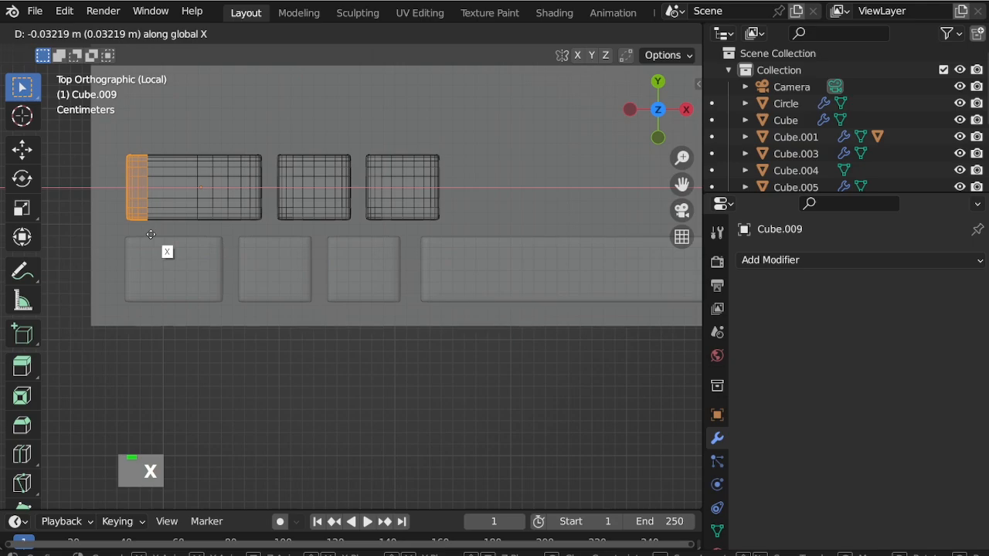
{"action": "left_click", "coordinate": [149, 234]}
{"action": "key", "text": "ctrl+Tab"}
{"action": "scroll", "coordinate": [194, 268], "scroll_direction": "down", "scroll_amount": 1}
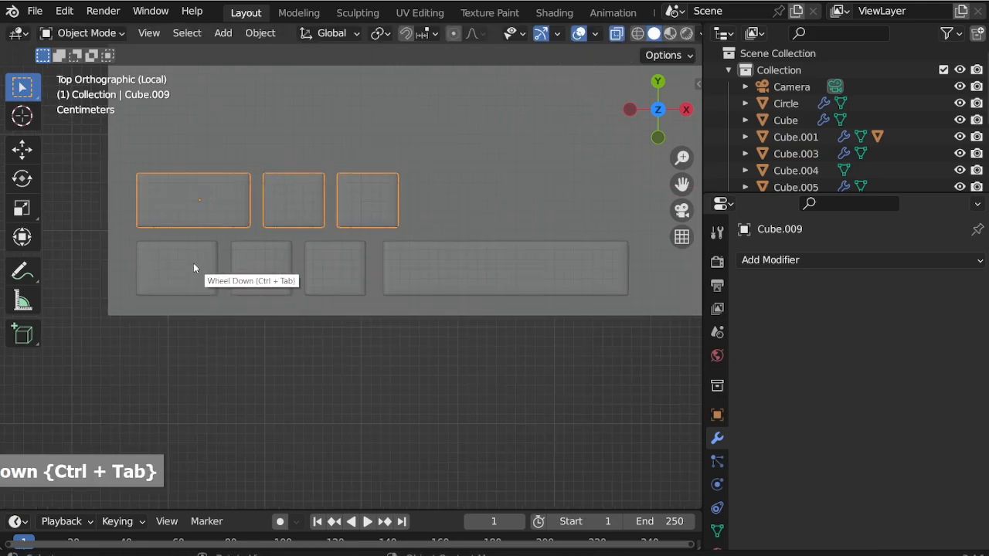
{"action": "scroll", "coordinate": [196, 282], "scroll_direction": "down", "scroll_amount": 1}
{"action": "scroll", "coordinate": [231, 300], "scroll_direction": "up", "scroll_amount": 2}
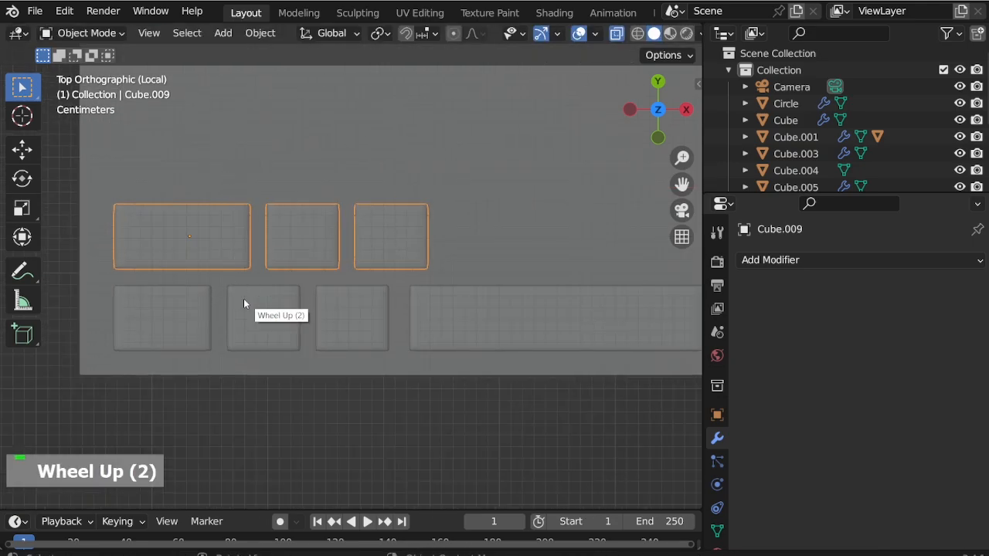
Step: Duplicate the three bottom-row keys about 0.144 m along Y as a third row
{"action": "left_click", "coordinate": [264, 330]}
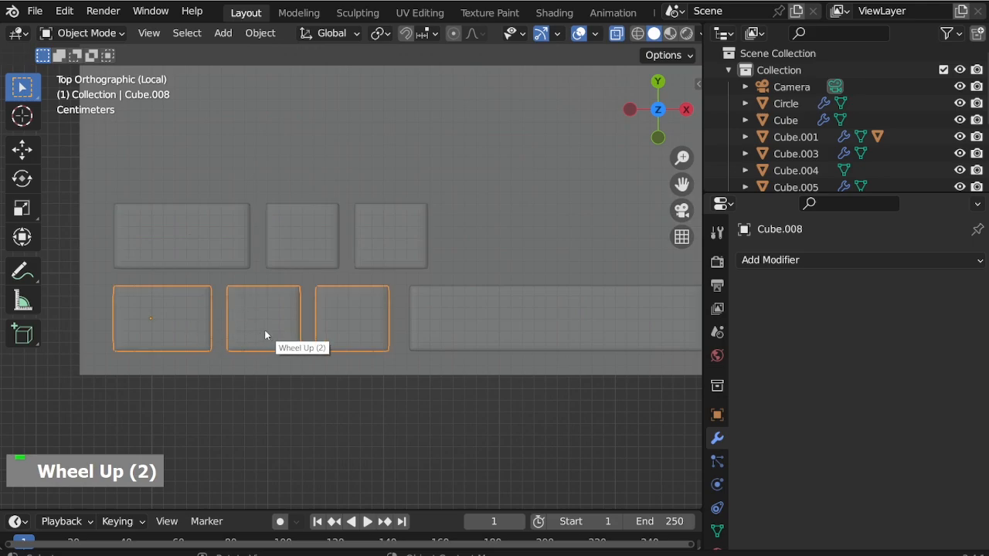
{"action": "key", "text": "shift+d"}
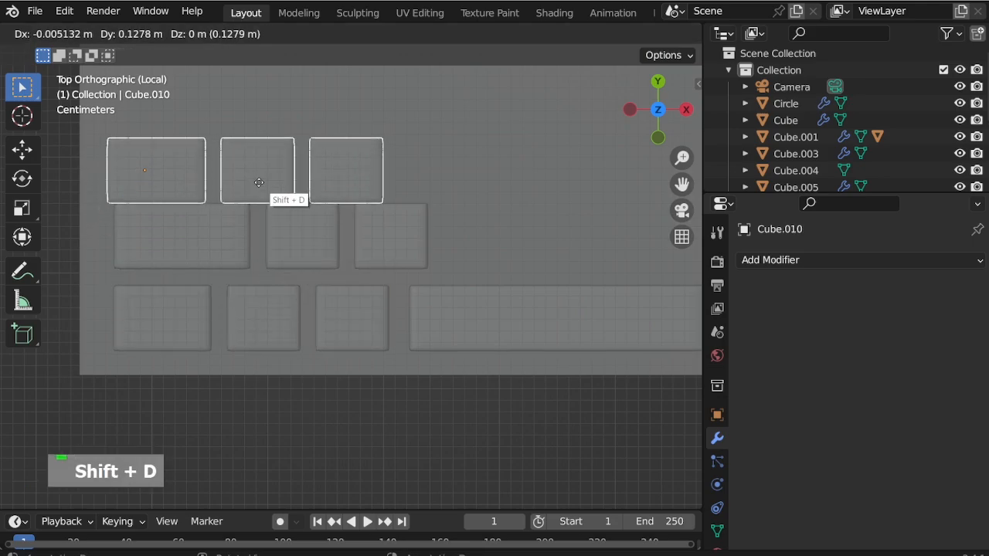
{"action": "key", "text": "y"}
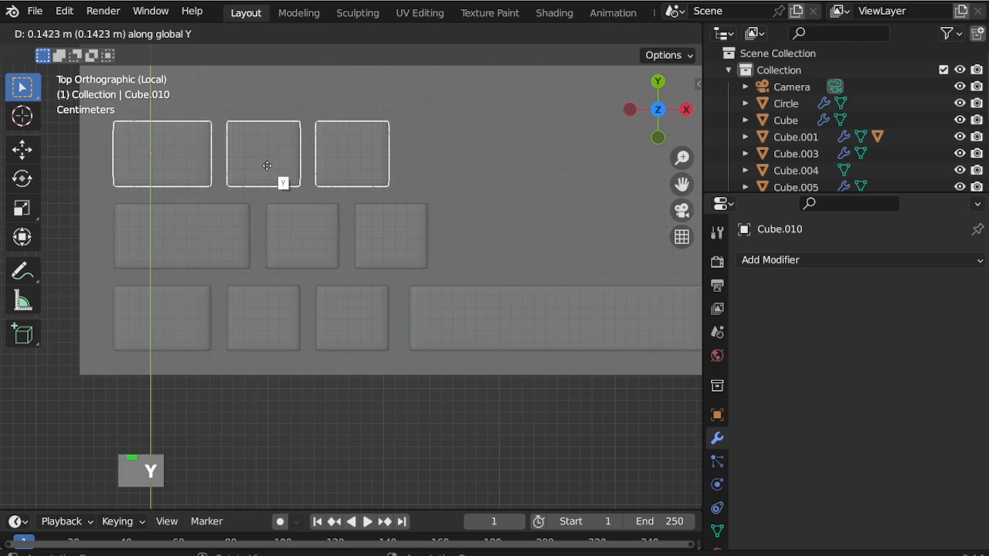
{"action": "left_click", "coordinate": [266, 164]}
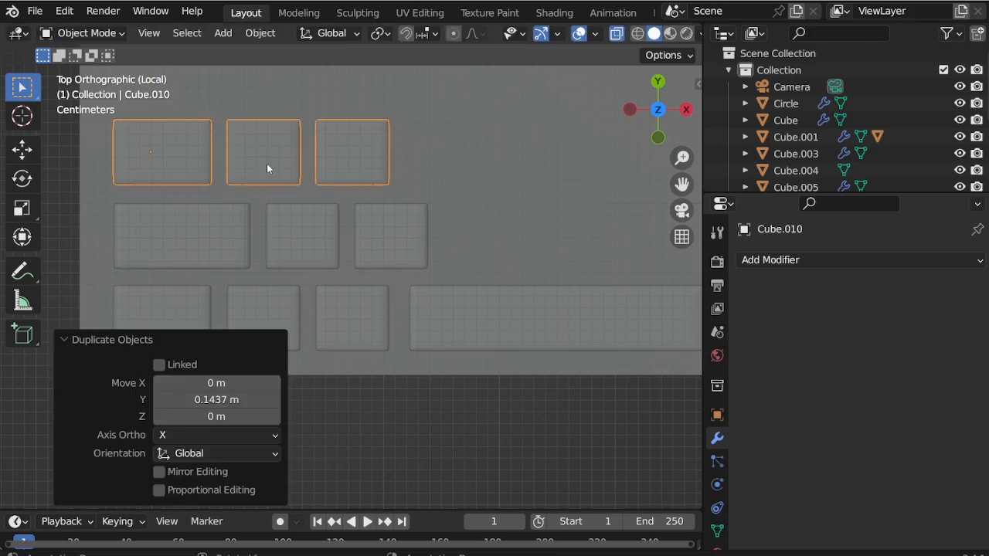
Step: Duplicate the third row of keys about 0.073 m along Y as a fourth row
{"action": "scroll", "coordinate": [295, 276], "scroll_direction": "down", "scroll_amount": 9}
{"action": "scroll", "coordinate": [309, 216], "scroll_direction": "up", "scroll_amount": 3}
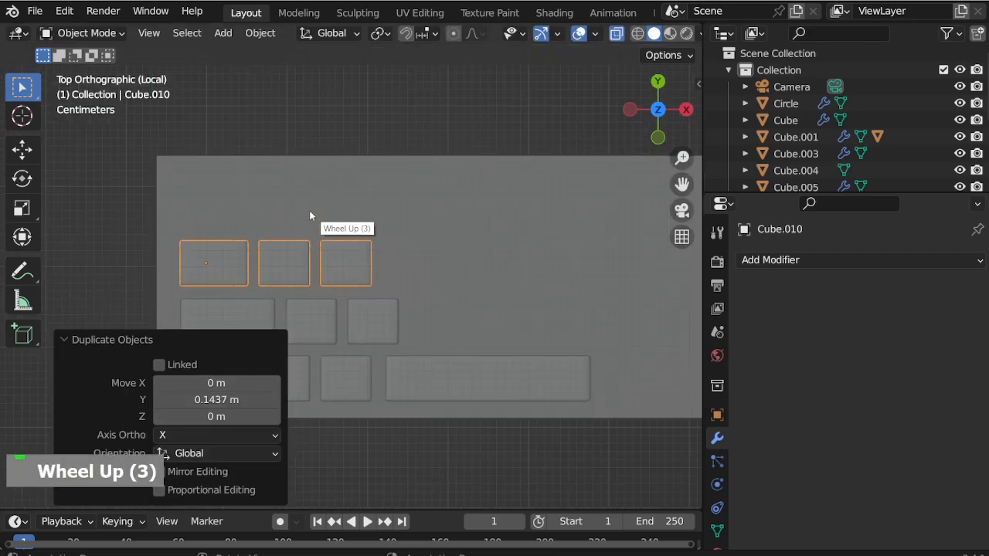
{"action": "key", "text": "shift+d"}
{"action": "key", "text": "y"}
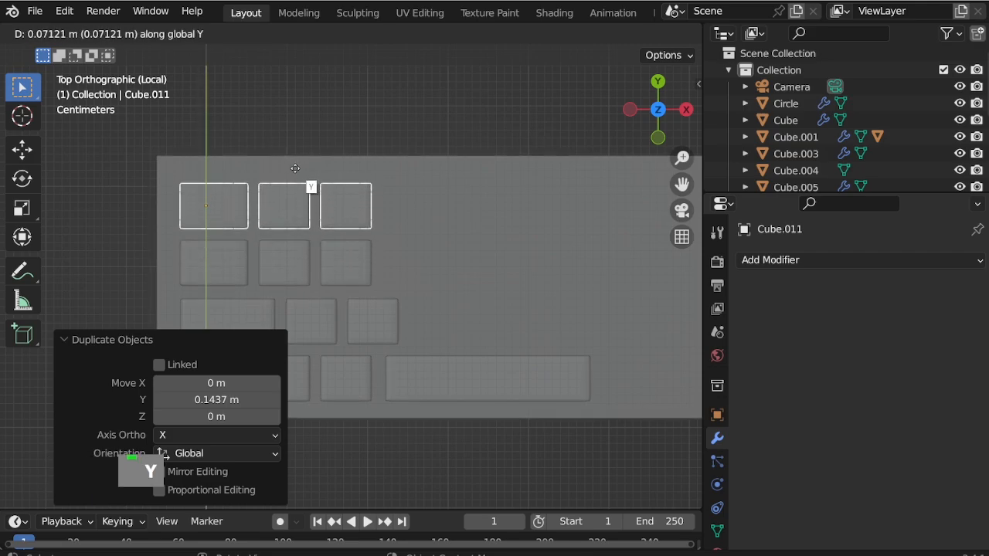
{"action": "left_click", "coordinate": [296, 167]}
{"action": "scroll", "coordinate": [229, 305], "scroll_direction": "up", "scroll_amount": 2}
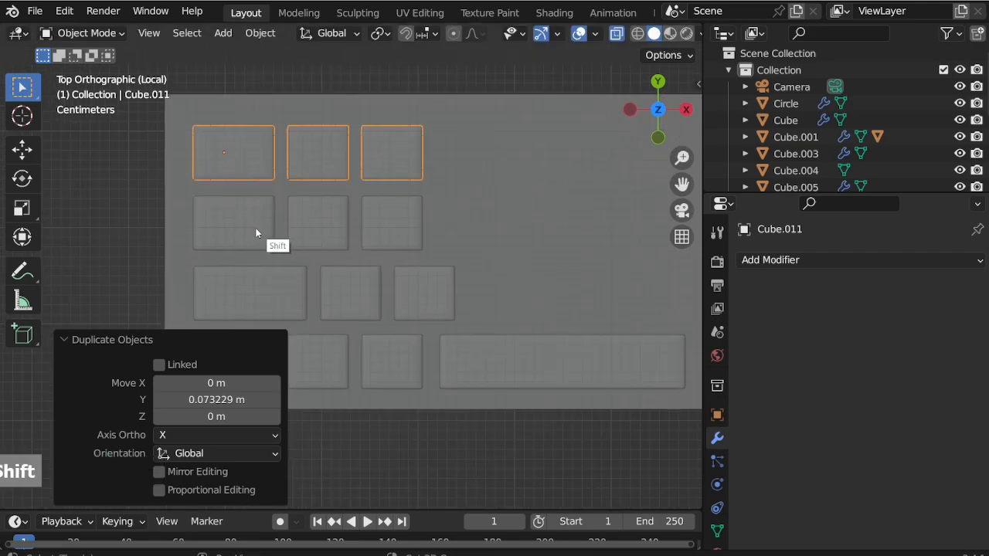
Step: Select the third and fourth rows together and shift them about 0.0008 m along negative Y
{"action": "left_click", "coordinate": [256, 228], "text": "shift"}
{"action": "scroll", "coordinate": [255, 228], "scroll_direction": "up", "scroll_amount": 2}
{"action": "key", "text": "g"}
{"action": "key", "text": "z"}
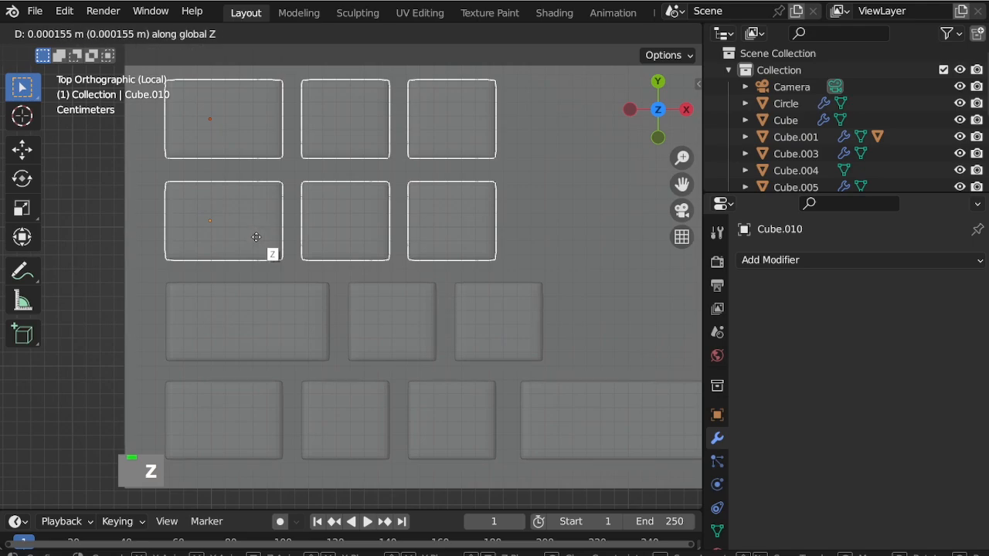
{"action": "key", "text": "y"}
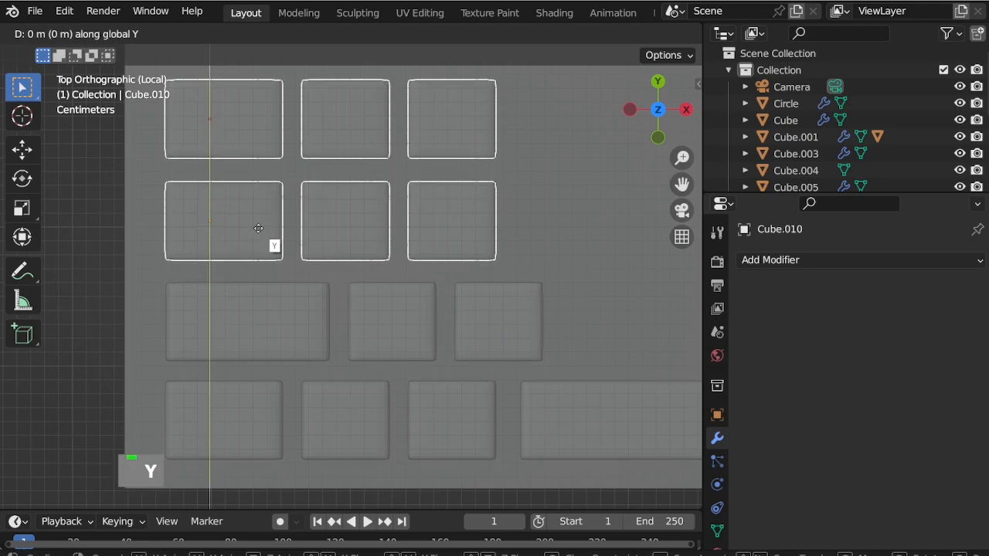
{"action": "left_click", "coordinate": [259, 240]}
{"action": "middle_click_drag", "start_coordinate": [259, 240], "coordinate": [263, 145]}
{"action": "scroll", "coordinate": [259, 135], "scroll_direction": "up", "scroll_amount": 1}
{"action": "scroll", "coordinate": [262, 152], "scroll_direction": "down", "scroll_amount": 4}
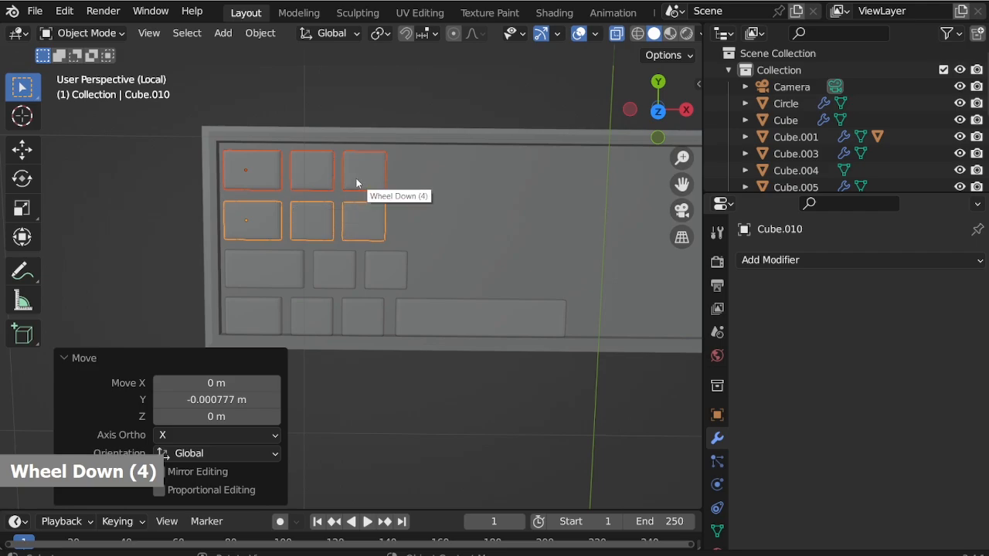
{"action": "scroll", "coordinate": [336, 195], "scroll_direction": "up", "scroll_amount": 1}
{"action": "scroll", "coordinate": [312, 219], "scroll_direction": "down", "scroll_amount": 1}
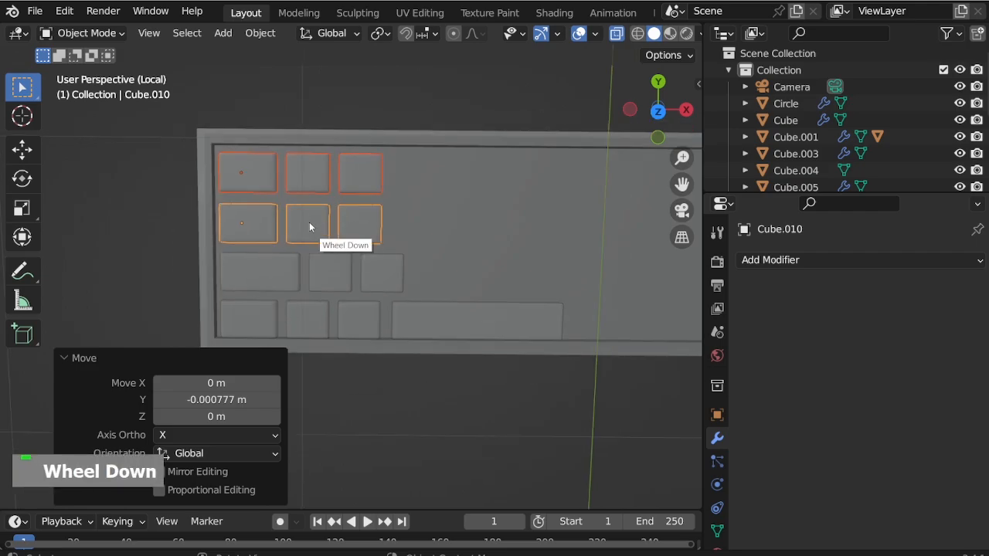
Step: Open only the fourth row's keys for mesh editing in top view
{"action": "scroll", "coordinate": [280, 163], "scroll_direction": "up", "scroll_amount": 2}
{"action": "left_click", "coordinate": [270, 165]}
{"action": "key", "text": "ctrl+Tab"}
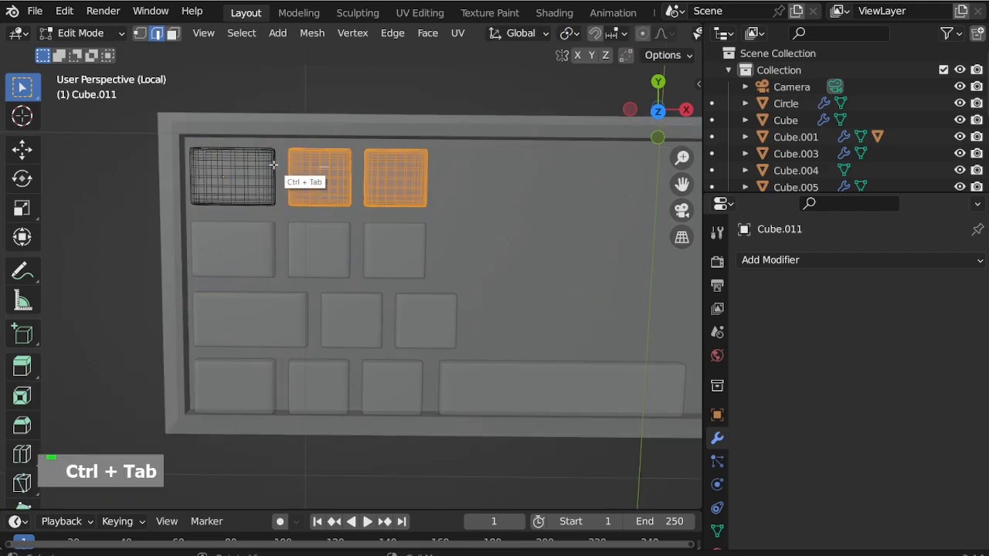
{"action": "key", "text": "KP_7"}
{"action": "scroll", "coordinate": [274, 164], "scroll_direction": "up", "scroll_amount": 1}
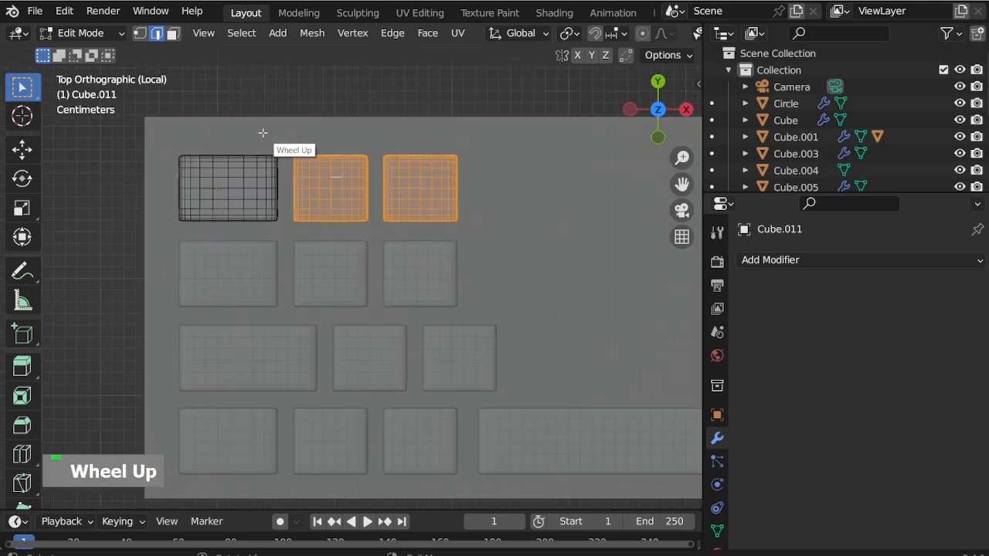
{"action": "left_click_drag", "start_coordinate": [260, 128], "coordinate": [549, 229]}
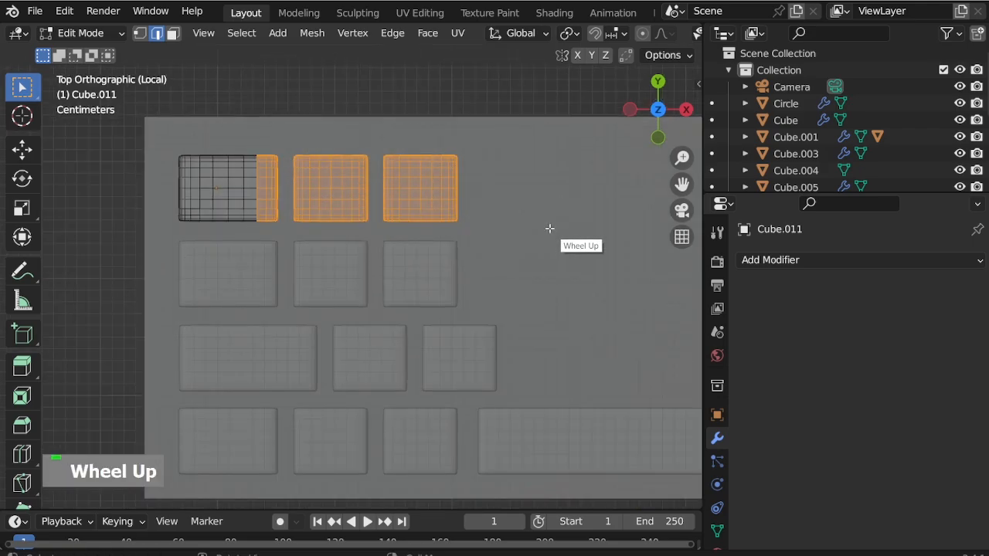
{"action": "key", "text": "g"}
{"action": "key", "text": "x"}
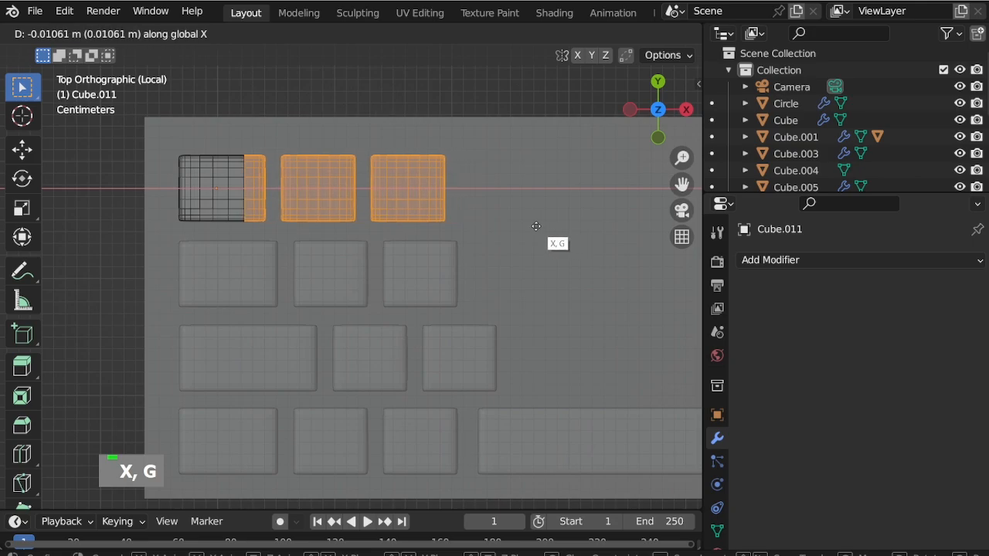
{"action": "key", "text": "Escape"}
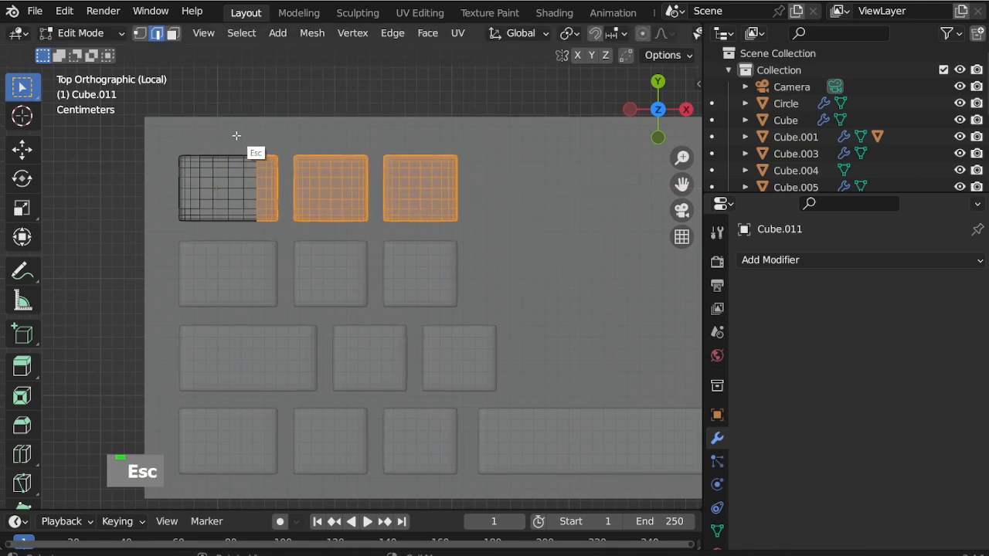
Step: Narrow the fourth row's first key by shifting its right-hand portion and the other two keys along negative X by about 0.0065 m and 0.0088 m
{"action": "left_click_drag", "start_coordinate": [236, 135], "coordinate": [508, 222]}
{"action": "key", "text": "g"}
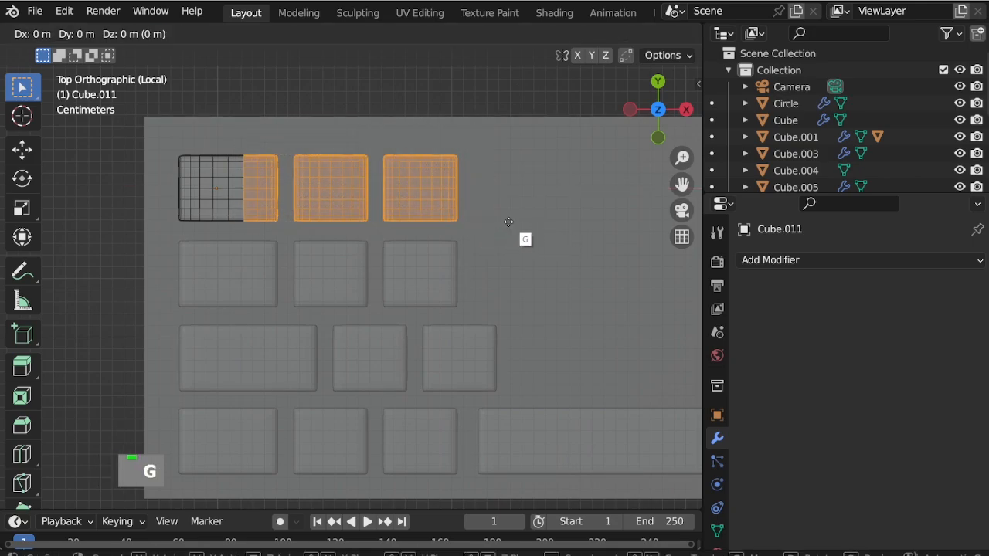
{"action": "key", "text": "x"}
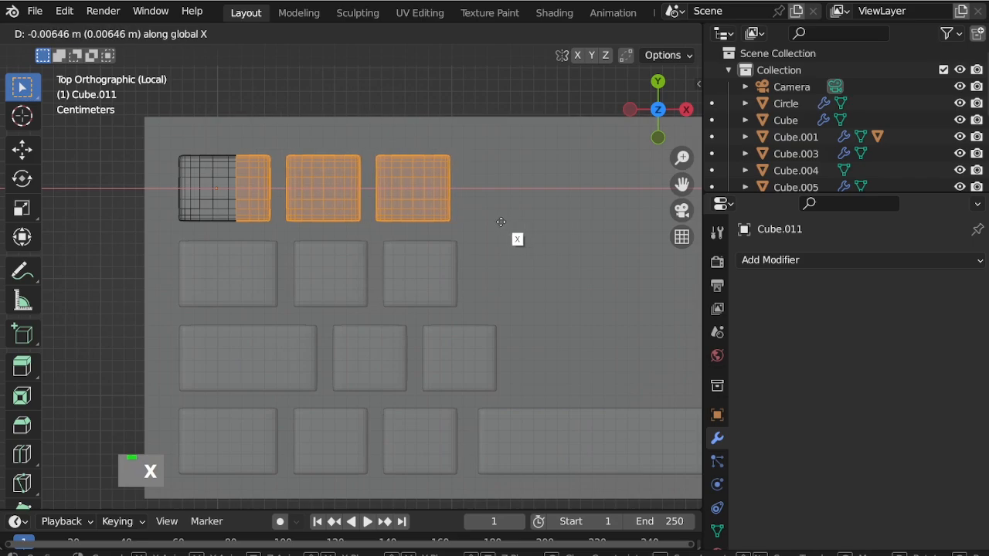
{"action": "left_click", "coordinate": [500, 222]}
{"action": "left_click_drag", "start_coordinate": [224, 128], "coordinate": [510, 232]}
{"action": "key", "text": "g"}
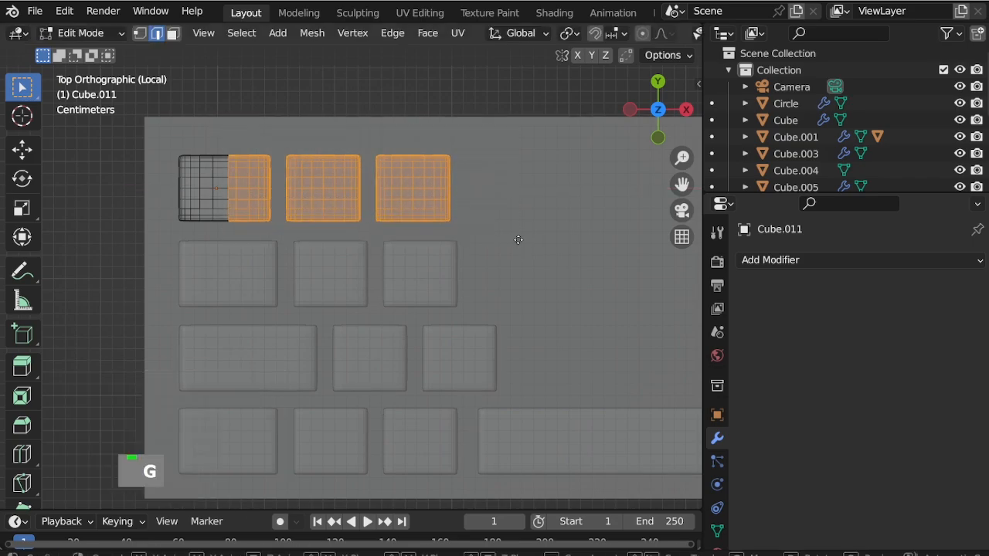
{"action": "key", "text": "x"}
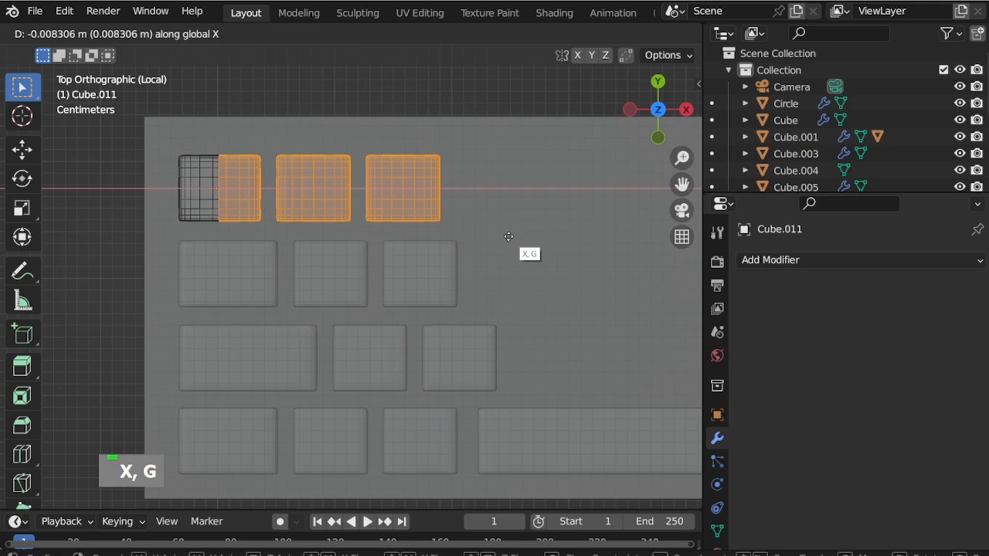
{"action": "left_click", "coordinate": [507, 236]}
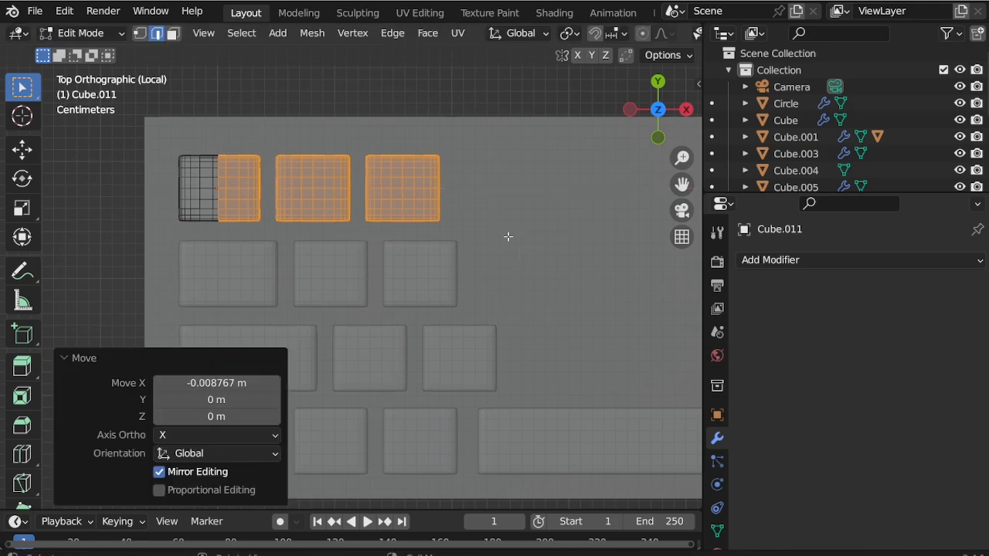
{"action": "key", "text": "ctrl+Tab"}
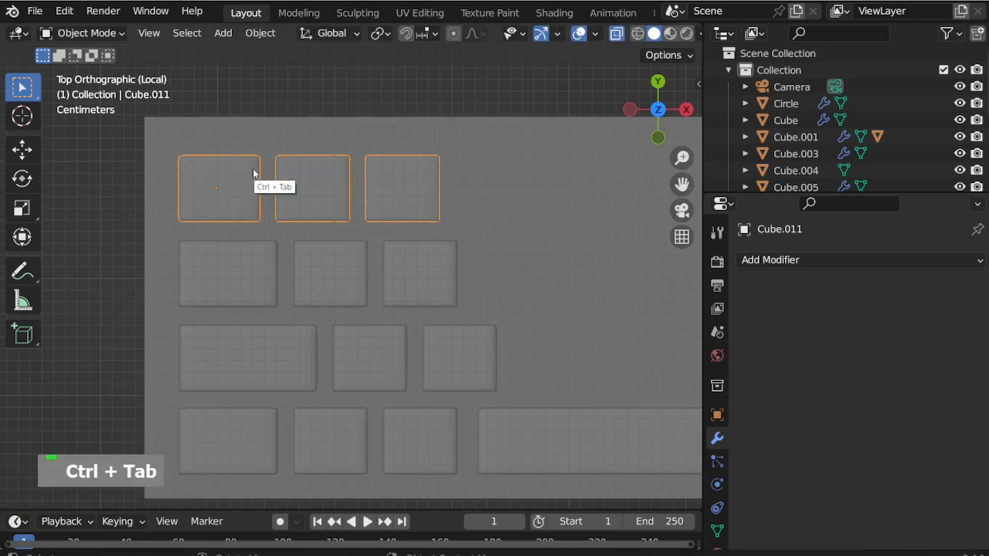
Step: Shift the first key's right edge and the other two fourth-row keys about 0.0032 m further along negative X, and return to Object Mode
{"action": "key", "text": "ctrl+Tab"}
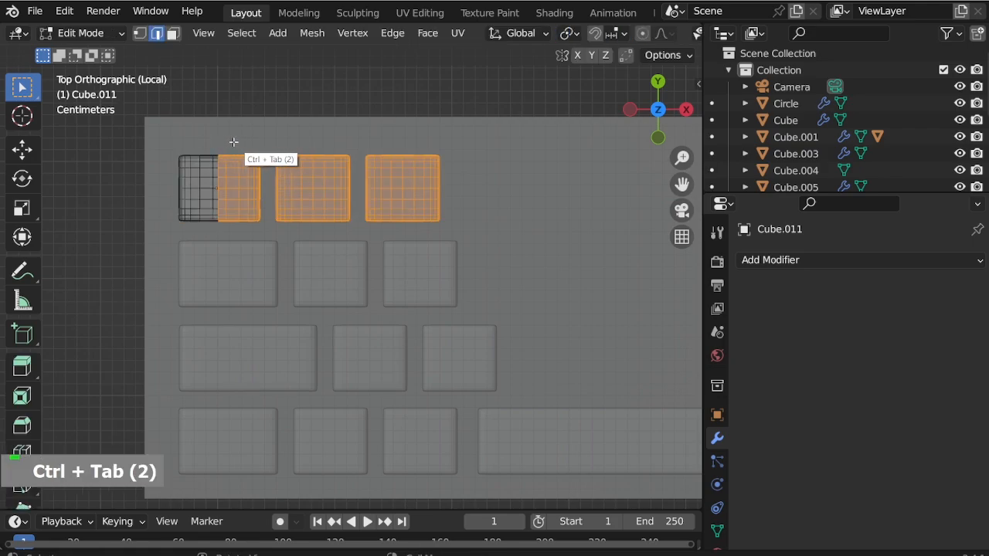
{"action": "left_click_drag", "start_coordinate": [234, 142], "coordinate": [468, 229]}
{"action": "key", "text": "g"}
{"action": "key", "text": "x"}
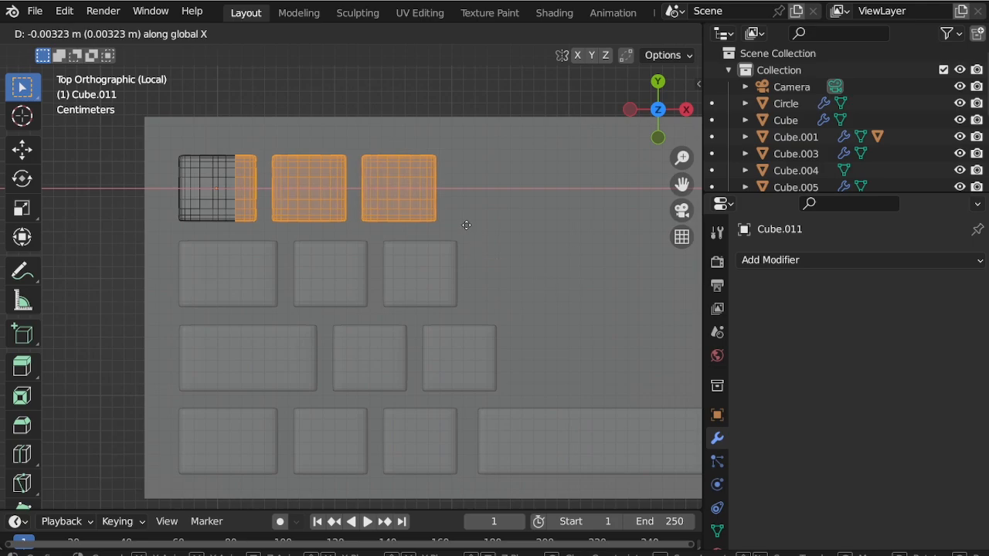
{"action": "left_click", "coordinate": [467, 224]}
{"action": "key", "text": "ctrl+Tab"}
{"action": "key", "text": "Escape"}
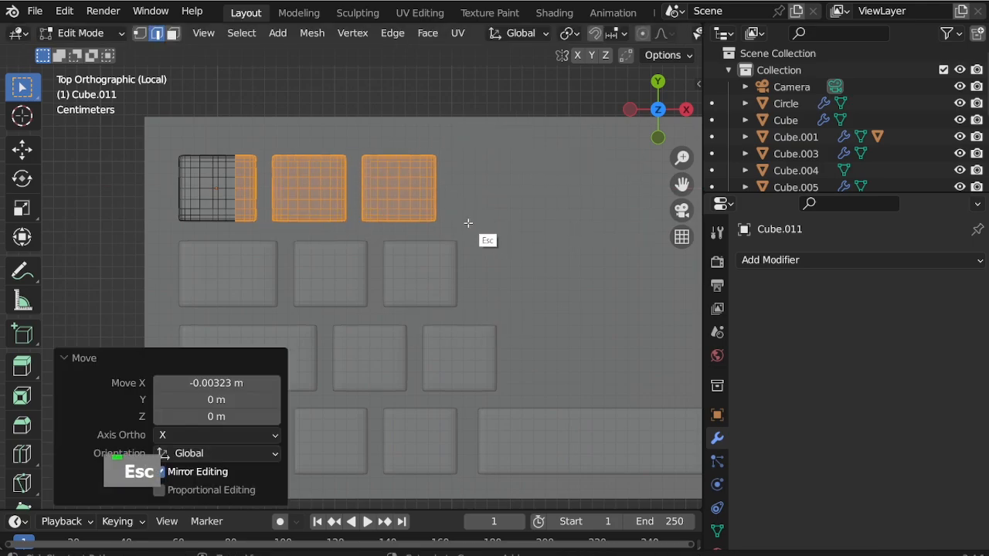
{"action": "key", "text": "ctrl+Tab"}
Step: Duplicate the fourth row's third key in place, separate the copy into its own object, and return to Object Mode
{"action": "scroll", "coordinate": [125, 178], "scroll_direction": "down", "scroll_amount": 3}
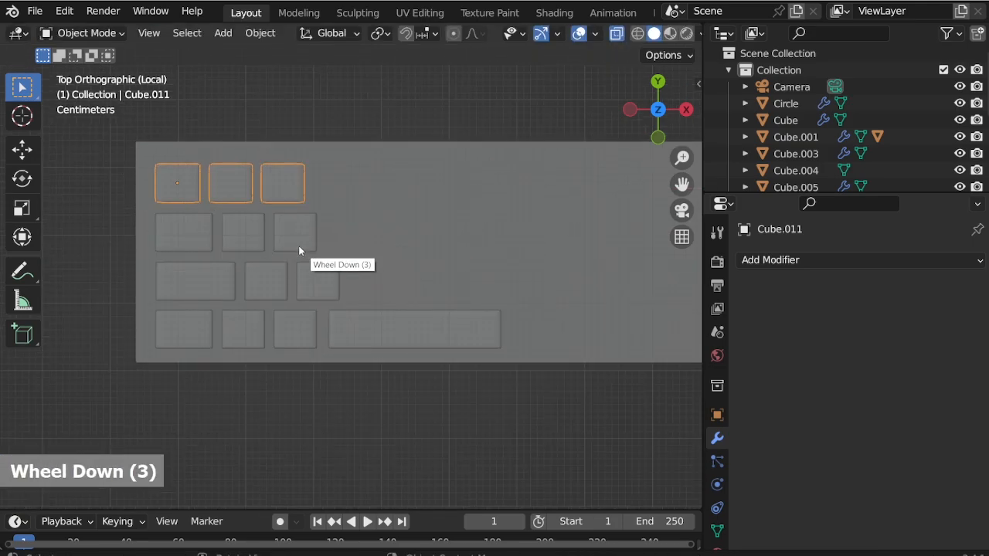
{"action": "scroll", "coordinate": [271, 185], "scroll_direction": "up", "scroll_amount": 1}
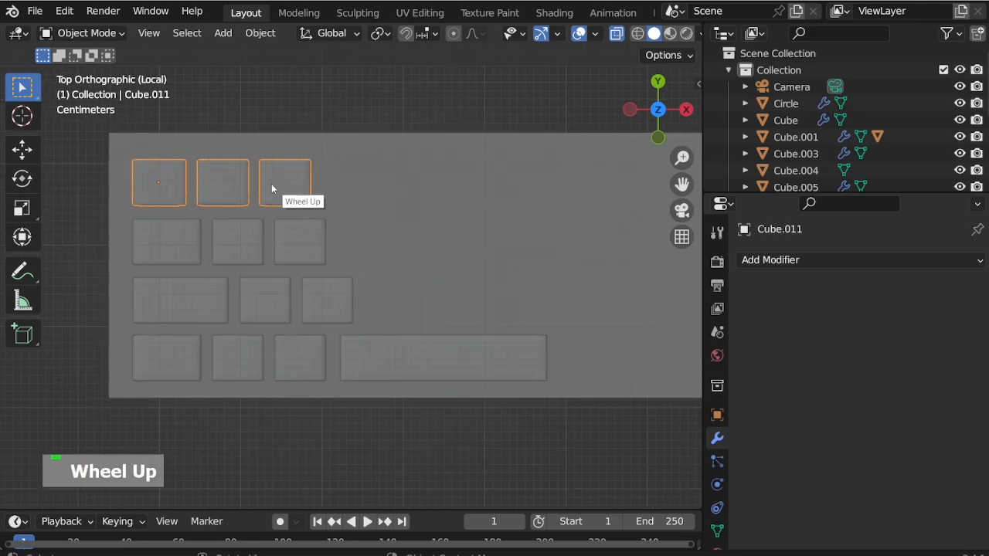
{"action": "key", "text": "ctrl+Tab"}
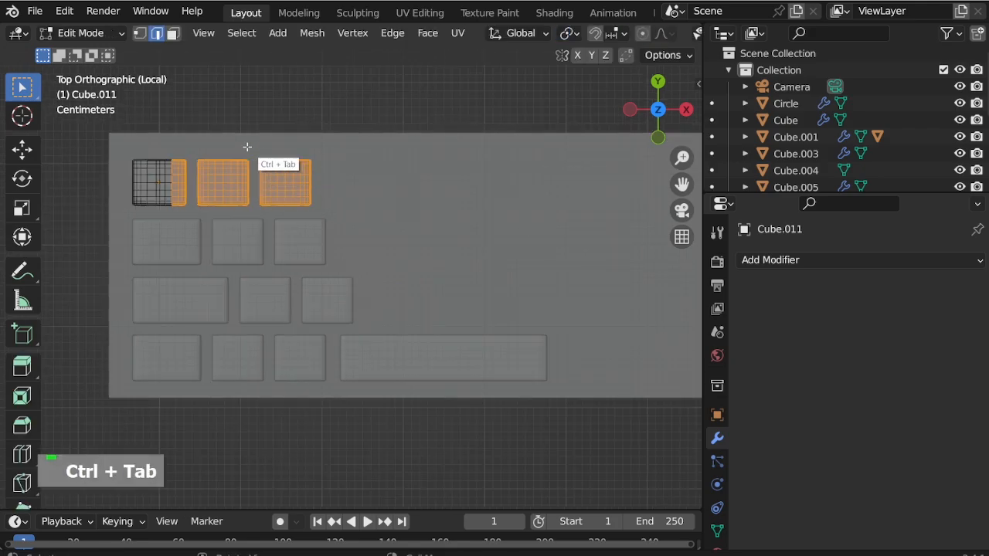
{"action": "left_click_drag", "start_coordinate": [247, 147], "coordinate": [337, 210]}
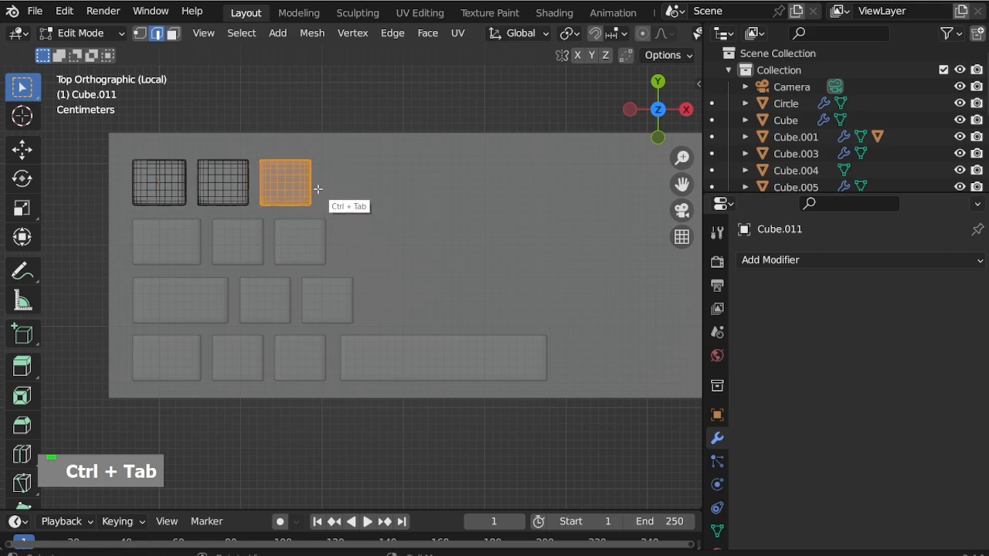
{"action": "scroll", "coordinate": [319, 189], "scroll_direction": "up", "scroll_amount": 1}
{"action": "key", "text": "shift+d"}
{"action": "right_click", "coordinate": [337, 117]}
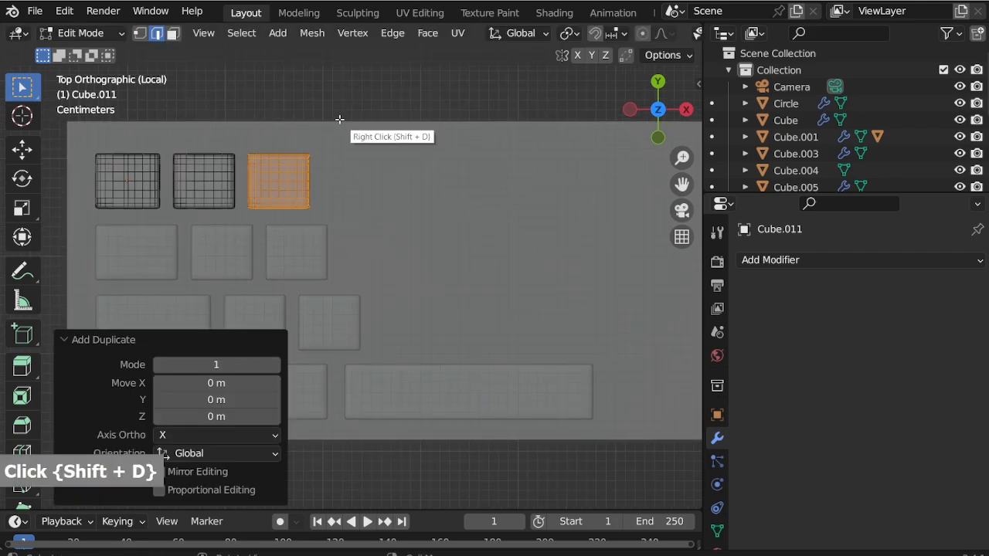
{"action": "key", "text": "p"}
{"action": "left_click", "coordinate": [334, 119]}
{"action": "key", "text": "ctrl+Tab"}
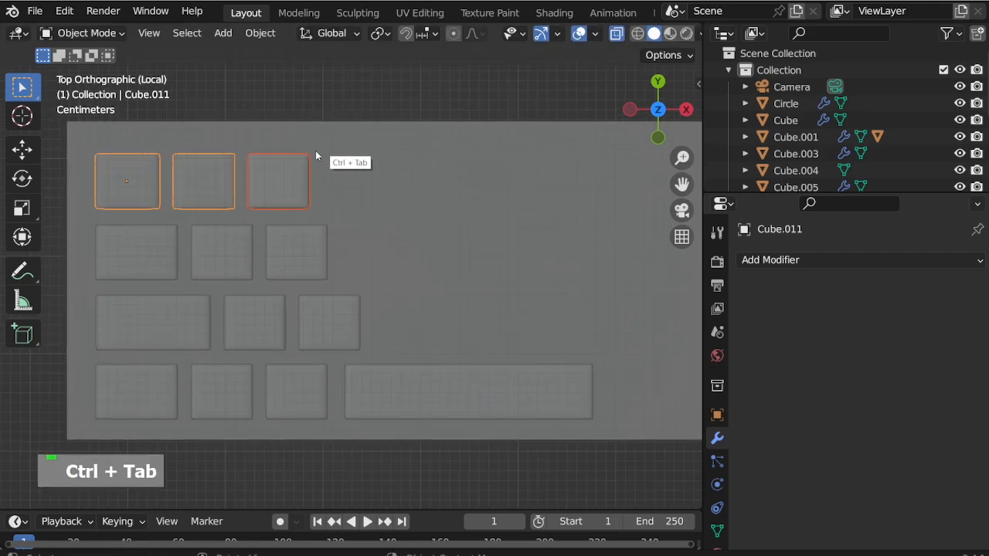
Step: Turn off X-ray display and move the separated key object Cube.012 about 0.078 m along X as the top row's fourth key
{"action": "key", "text": "alt+z"}
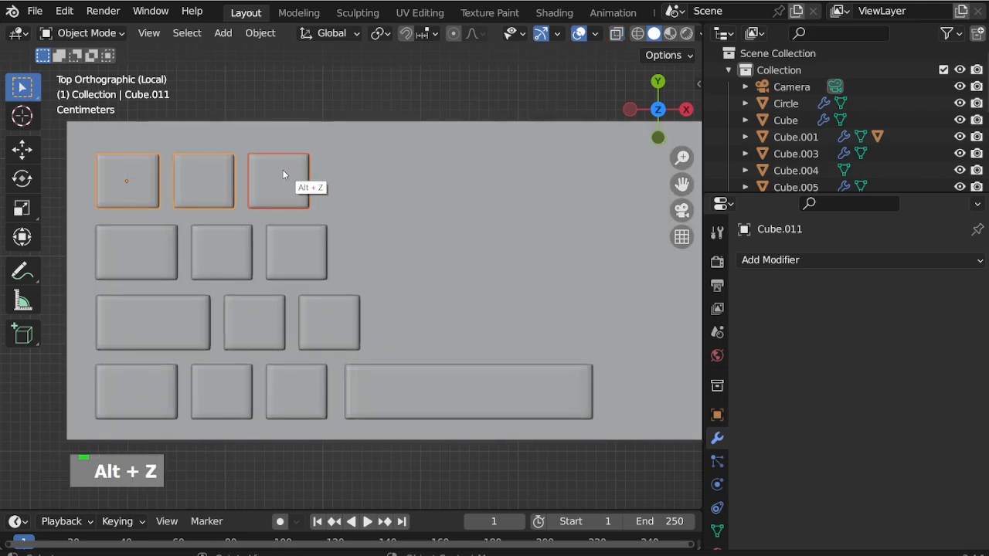
{"action": "key", "text": "g"}
{"action": "key", "text": "Escape"}
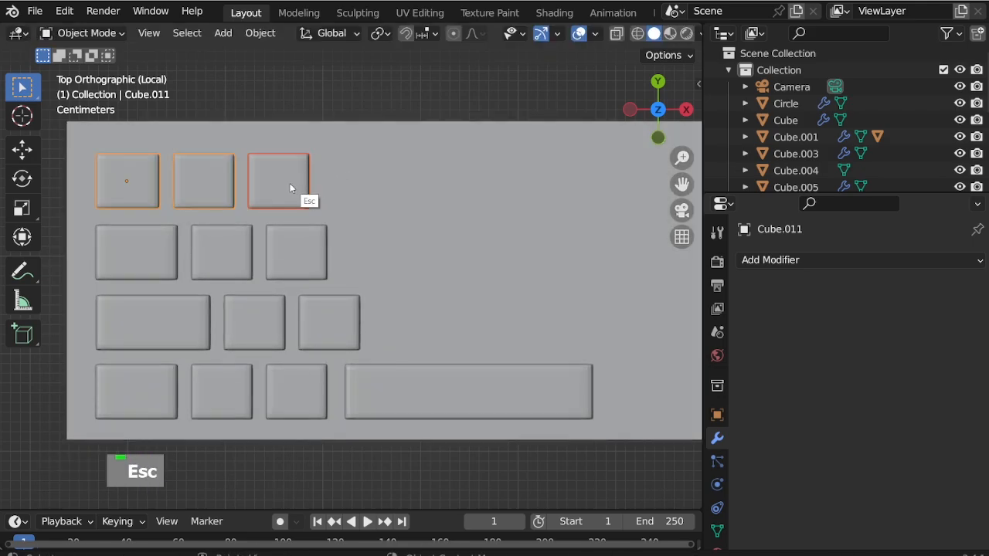
{"action": "double_click", "coordinate": [313, 145]}
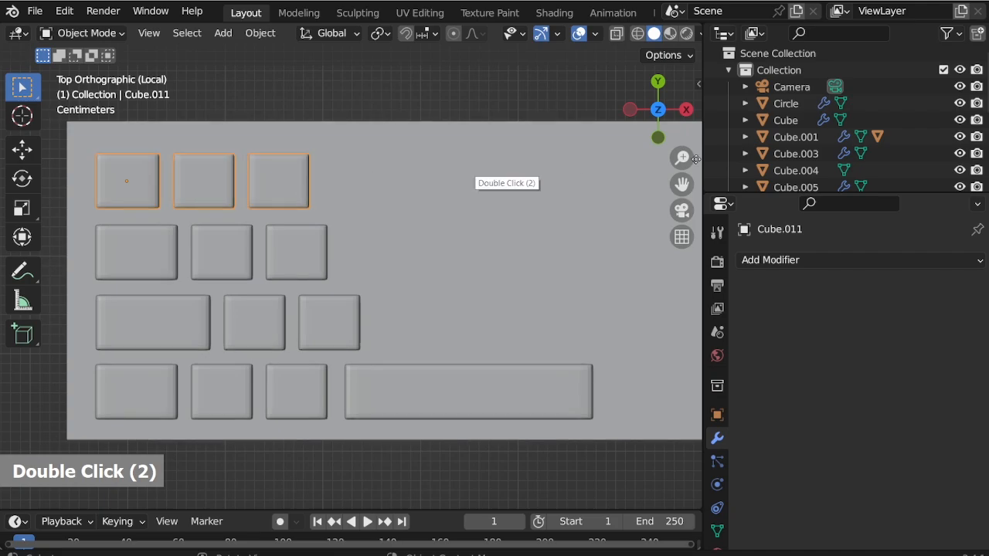
{"action": "scroll", "coordinate": [811, 143], "scroll_direction": "down", "scroll_amount": 8}
{"action": "left_click", "coordinate": [811, 145]}
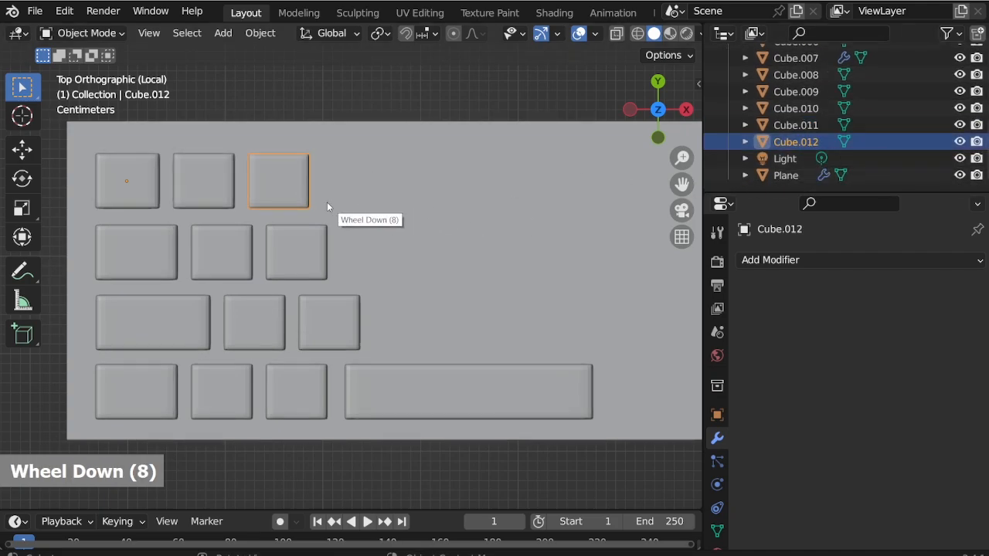
{"action": "key", "text": "g"}
{"action": "key", "text": "x"}
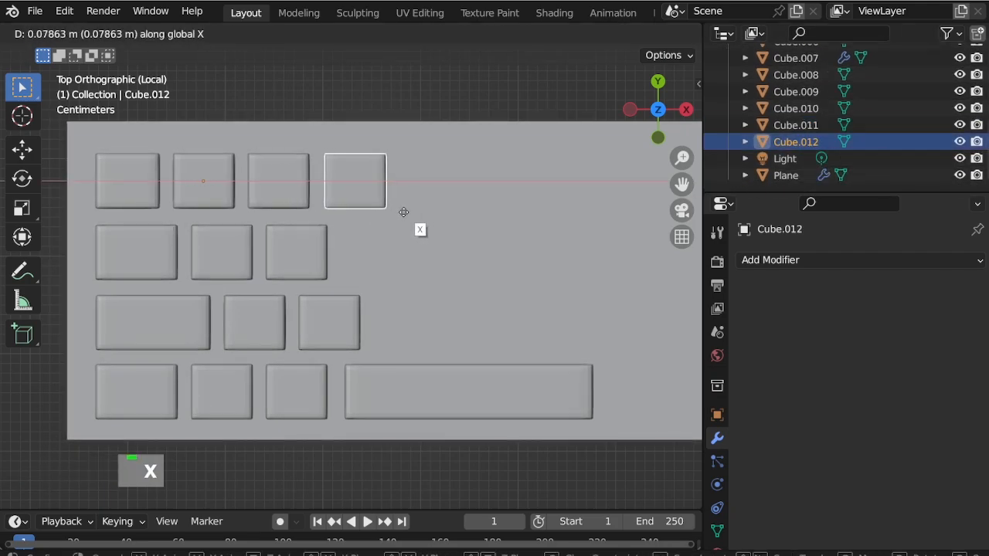
{"action": "left_click", "coordinate": [403, 212]}
Step: Set the moved key's origin to its geometry
{"action": "left_click", "coordinate": [259, 32]}
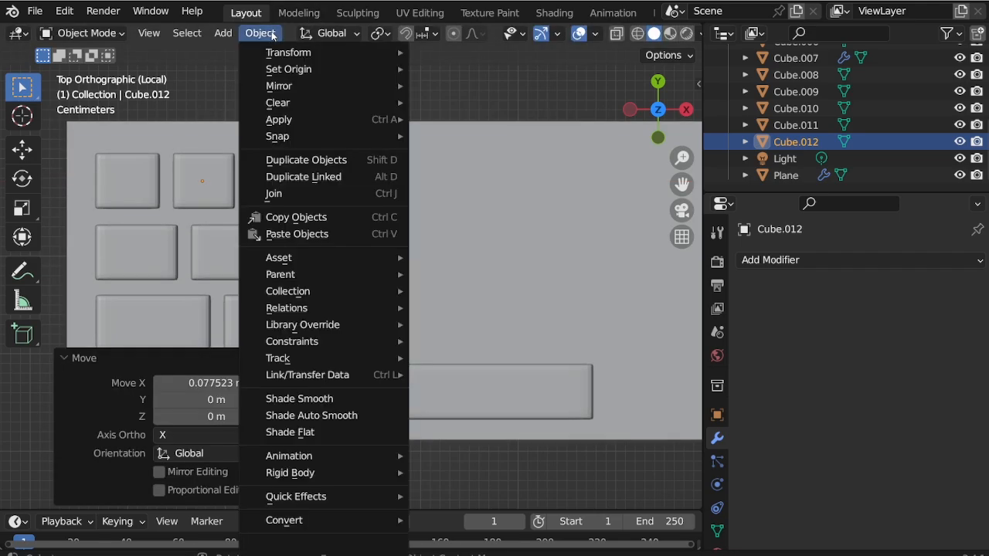
{"action": "mouse_move", "coordinate": [324, 69]}
{"action": "left_click", "coordinate": [513, 86]}
Step: Add an Array modifier to the fourth top-row key with a relative X offset factor of 1.25
{"action": "scroll", "coordinate": [135, 251], "scroll_direction": "down", "scroll_amount": 3}
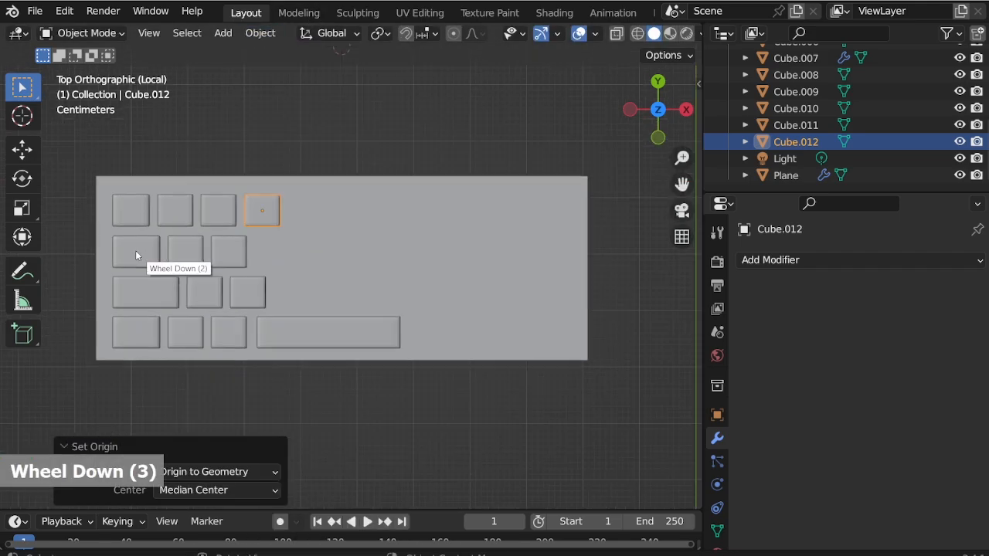
{"action": "scroll", "coordinate": [277, 243], "scroll_direction": "up", "scroll_amount": 1}
{"action": "left_click", "coordinate": [831, 259]}
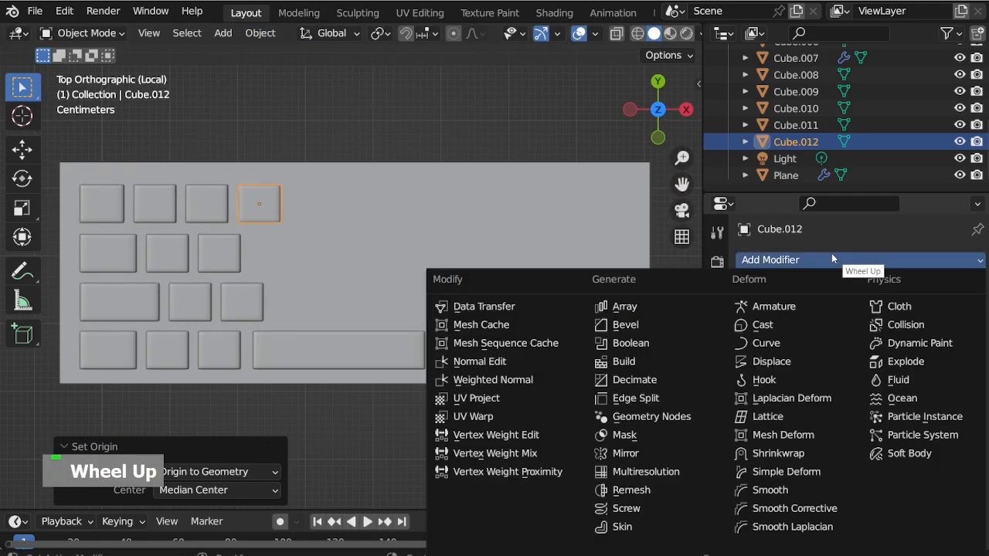
{"action": "left_click", "coordinate": [638, 309]}
{"action": "left_click", "coordinate": [909, 386]}
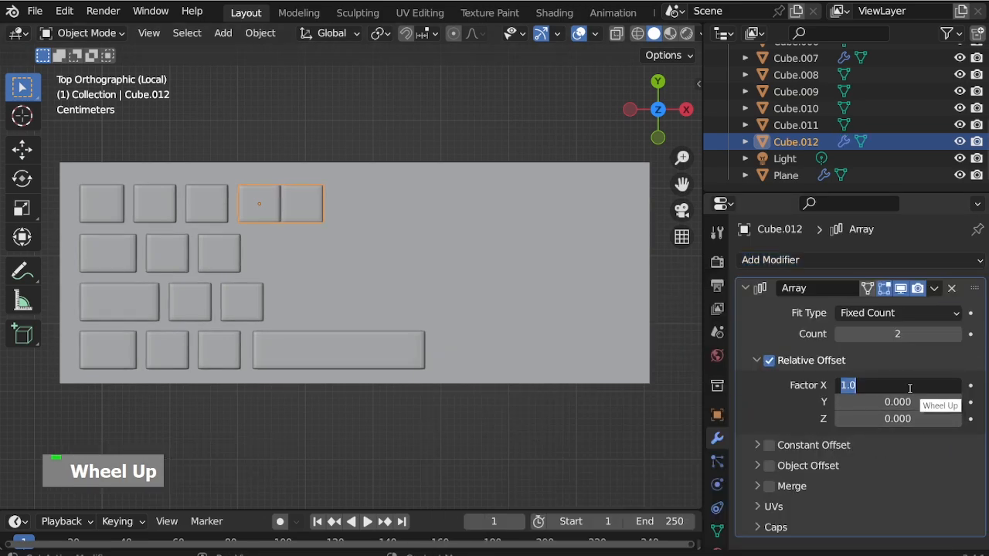
{"action": "type", "text": "1.2"}
{"action": "key", "text": "Return"}
{"action": "scroll", "coordinate": [325, 207], "scroll_direction": "up", "scroll_amount": 3}
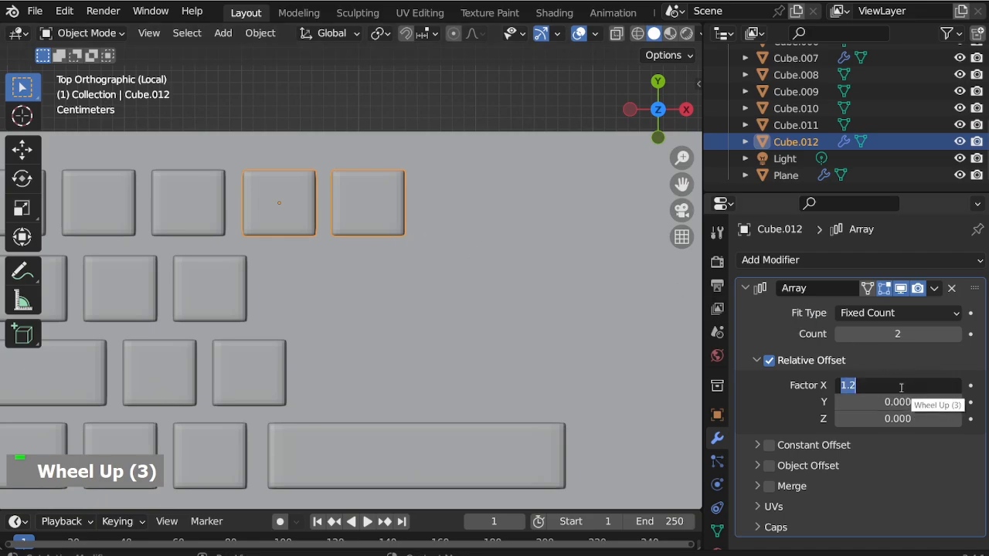
{"action": "type", "text": "1.25"}
{"action": "key", "text": "Return"}
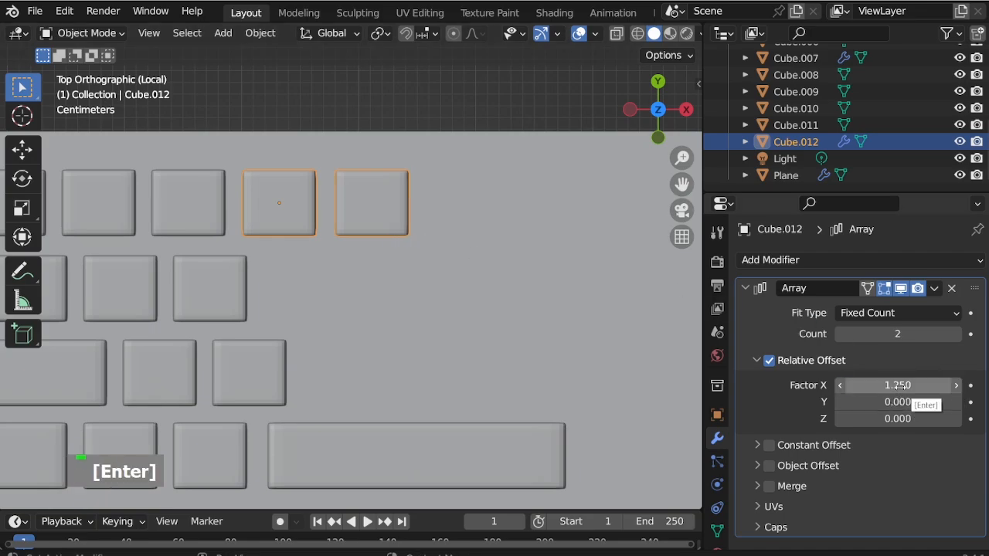
Step: Set the top-row key array's count to 7
{"action": "left_click", "coordinate": [956, 335]}
{"action": "left_click", "coordinate": [956, 334]}
{"action": "left_click", "coordinate": [956, 335]}
{"action": "left_click", "coordinate": [956, 334]}
{"action": "left_click", "coordinate": [957, 334]}
{"action": "scroll", "coordinate": [288, 353], "scroll_direction": "down", "scroll_amount": 4}
{"action": "scroll", "coordinate": [513, 309], "scroll_direction": "up", "scroll_amount": 2}
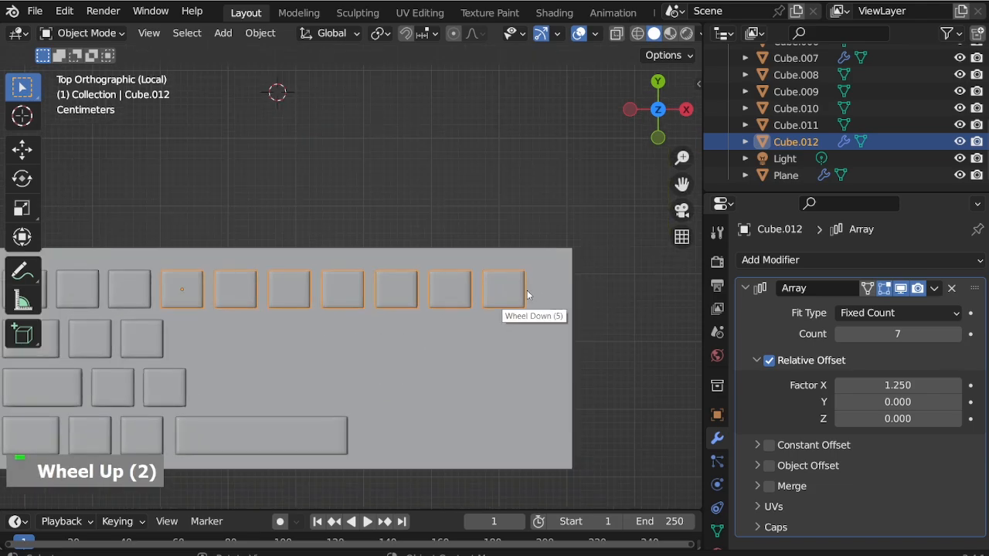
Step: Duplicate the top-row key array into the second row, shifted about 0.020 m in X and -0.074 m in Y
{"action": "middle_click_drag", "start_coordinate": [514, 309], "coordinate": [509, 208]}
{"action": "scroll", "coordinate": [510, 321], "scroll_direction": "up", "scroll_amount": 1}
{"action": "middle_click_drag", "start_coordinate": [510, 320], "coordinate": [537, 329]}
{"action": "scroll", "coordinate": [542, 317], "scroll_direction": "down", "scroll_amount": 1}
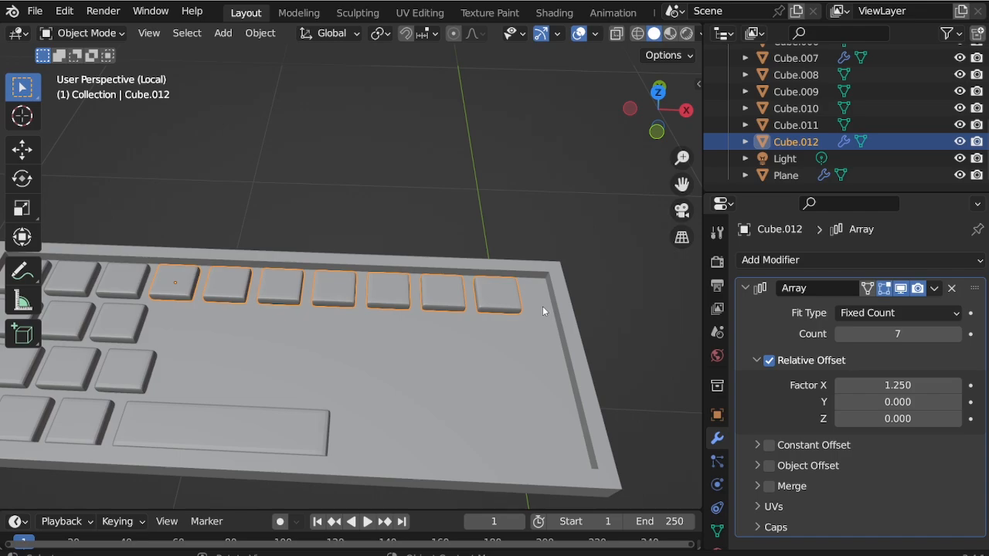
{"action": "middle_click_drag", "start_coordinate": [228, 292], "coordinate": [249, 357]}
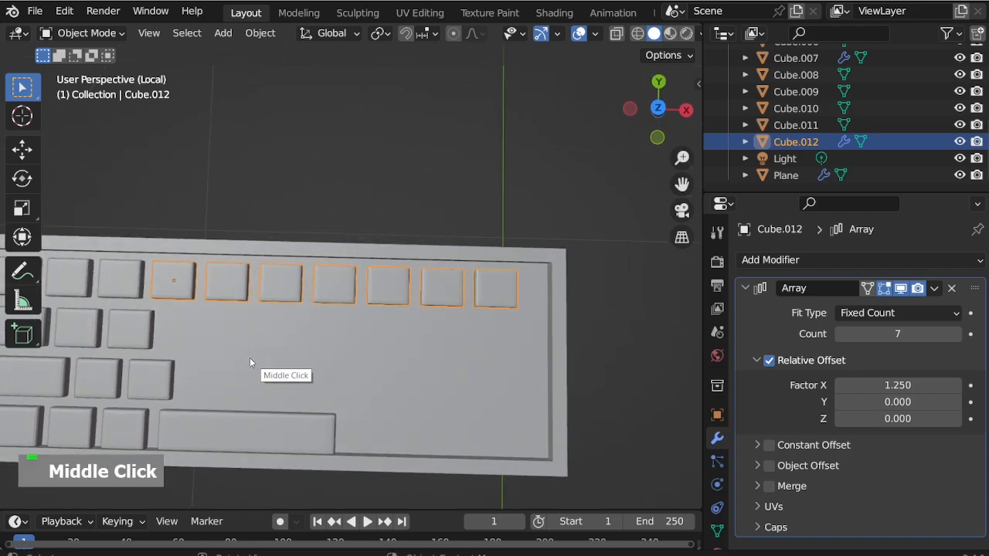
{"action": "key", "text": "KP_7"}
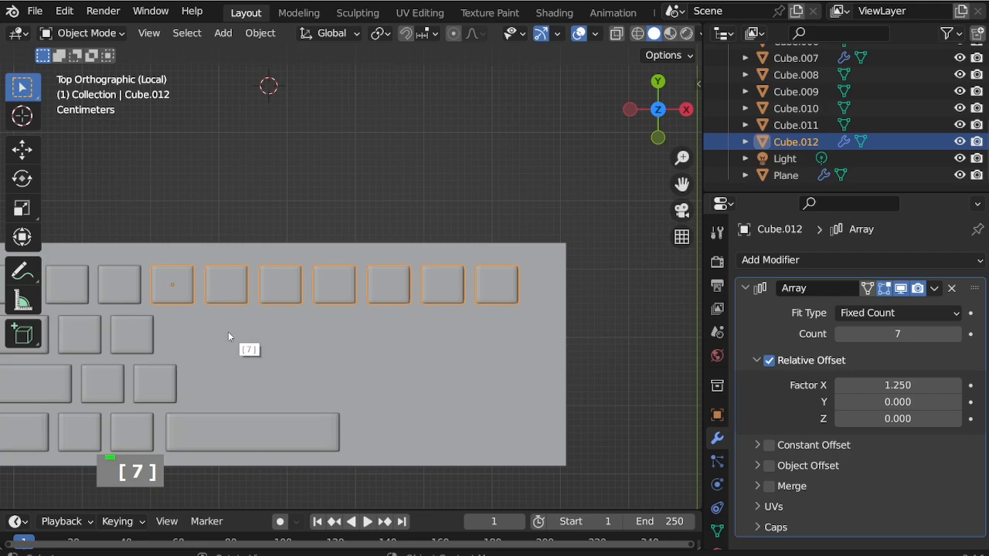
{"action": "key", "text": "shift+d"}
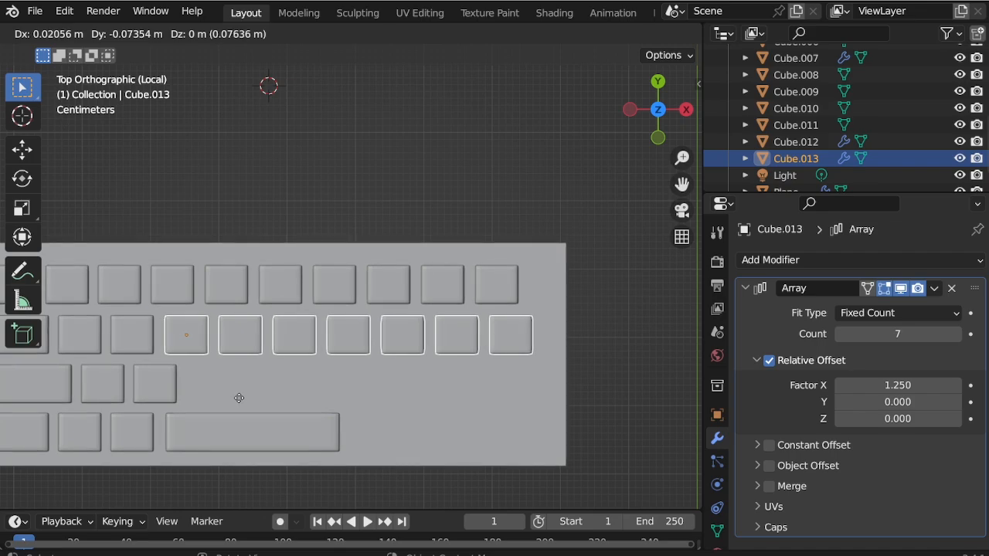
{"action": "left_click", "coordinate": [239, 399]}
Step: Nudge the second-row key array about -0.0004 m along X to even out its spacing
{"action": "scroll", "coordinate": [432, 215], "scroll_direction": "down", "scroll_amount": 4}
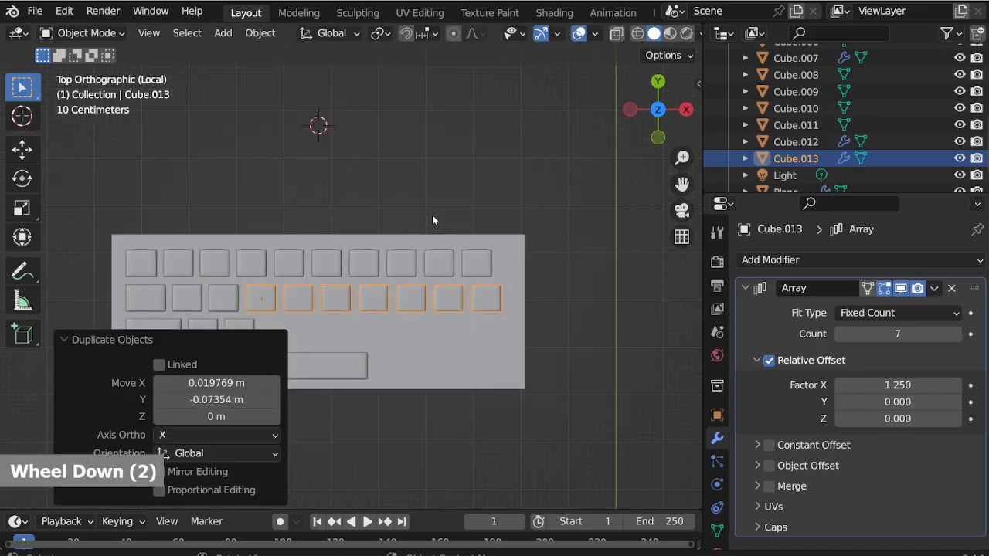
{"action": "scroll", "coordinate": [307, 275], "scroll_direction": "up", "scroll_amount": 6}
{"action": "scroll", "coordinate": [307, 275], "scroll_direction": "up", "scroll_amount": 5}
{"action": "key", "text": "g"}
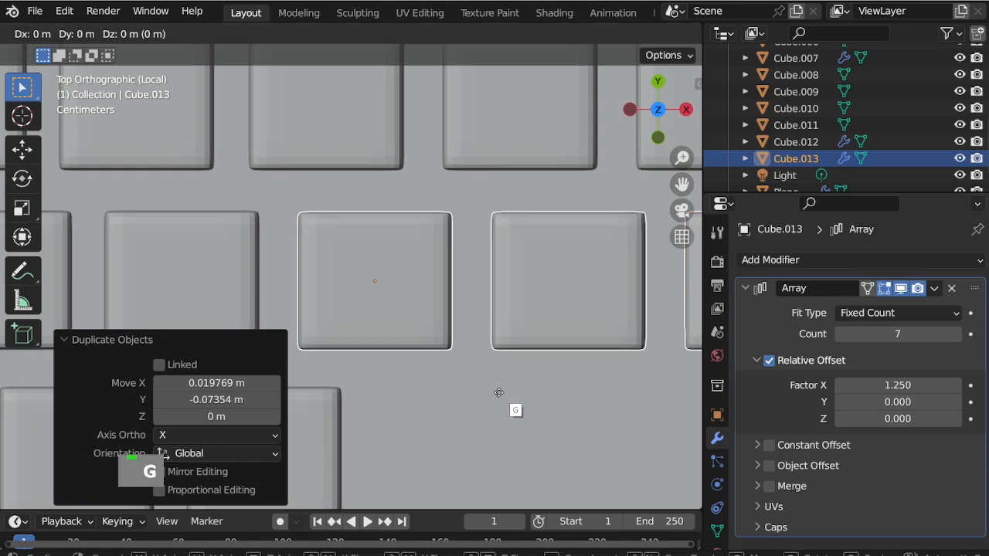
{"action": "left_click", "coordinate": [494, 392]}
Step: Duplicate the second-row array into the third row, shifted about 0.031 m in X and -0.072 m in Y, and nudge it about 0.002 m along X
{"action": "scroll", "coordinate": [209, 193], "scroll_direction": "down", "scroll_amount": 5}
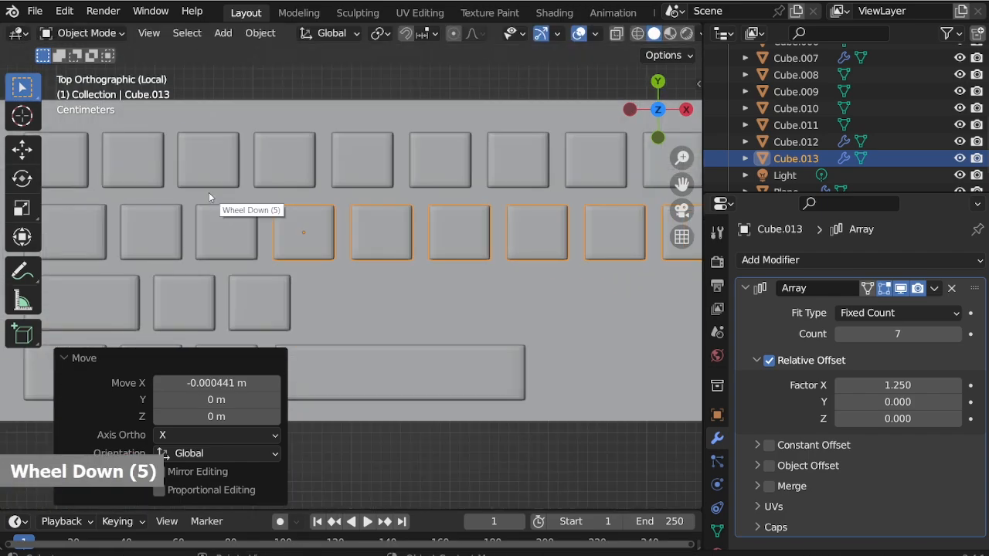
{"action": "key", "text": "shift+d"}
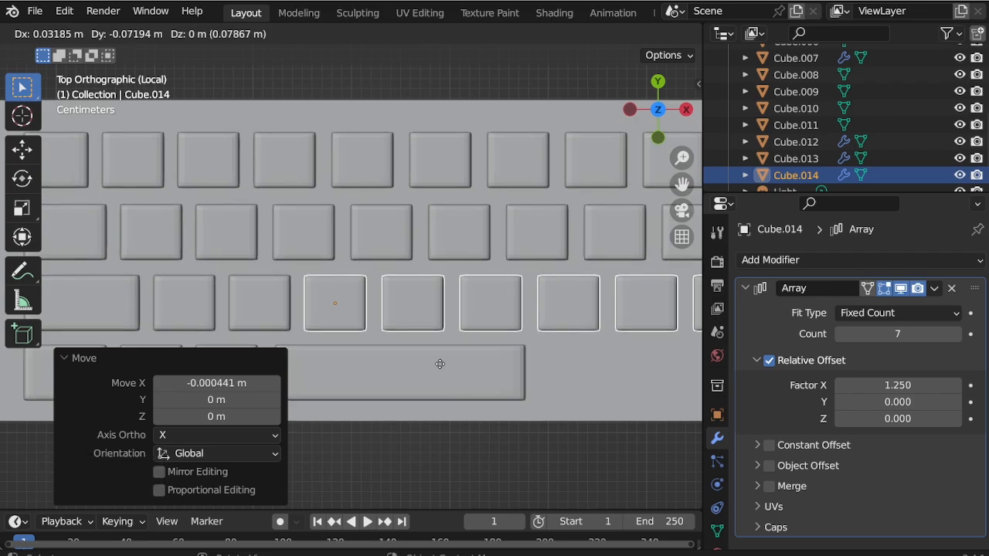
{"action": "left_click", "coordinate": [440, 364]}
{"action": "scroll", "coordinate": [303, 322], "scroll_direction": "up", "scroll_amount": 5}
{"action": "scroll", "coordinate": [389, 332], "scroll_direction": "up", "scroll_amount": 1}
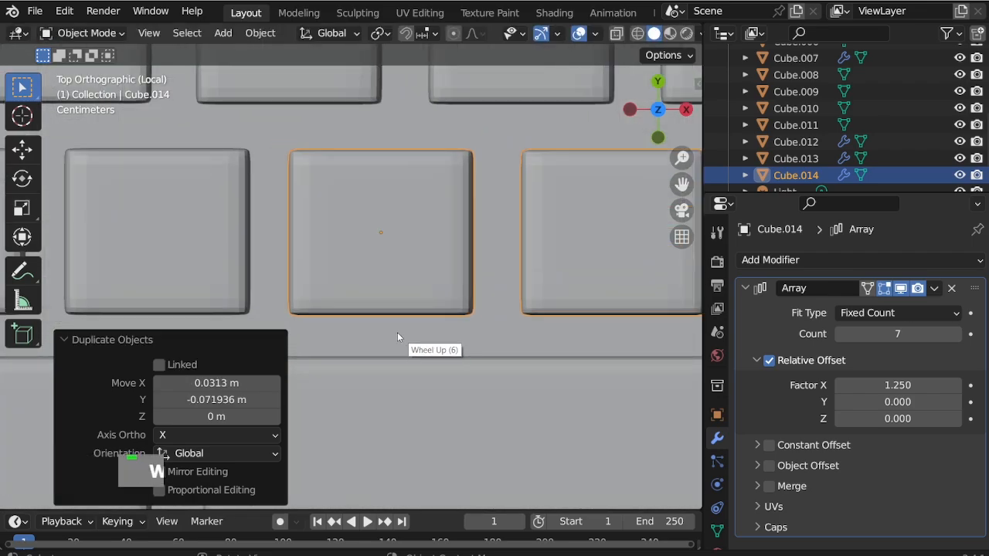
{"action": "key", "text": "g"}
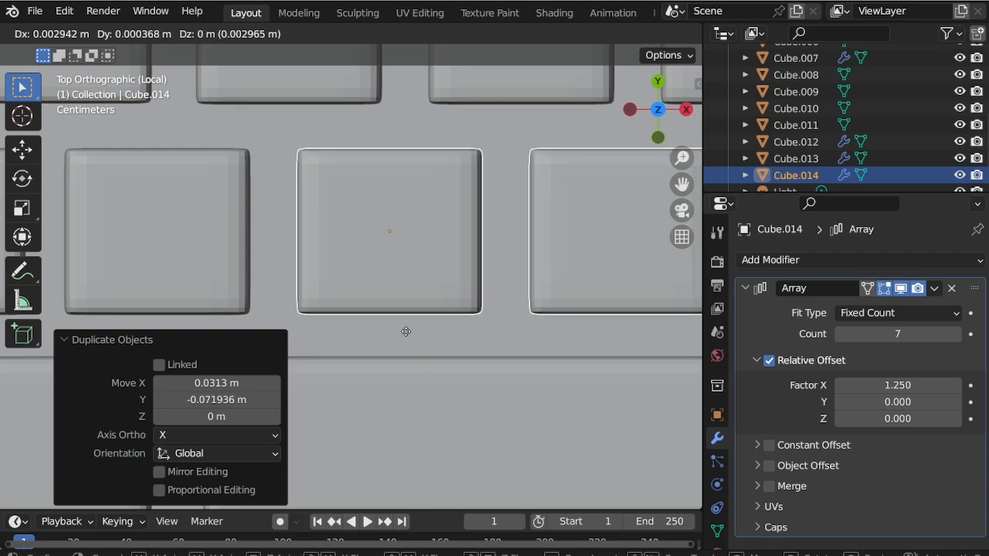
{"action": "left_click", "coordinate": [403, 332]}
Step: Set the third-row key array's count to 6
{"action": "scroll", "coordinate": [256, 207], "scroll_direction": "down", "scroll_amount": 9}
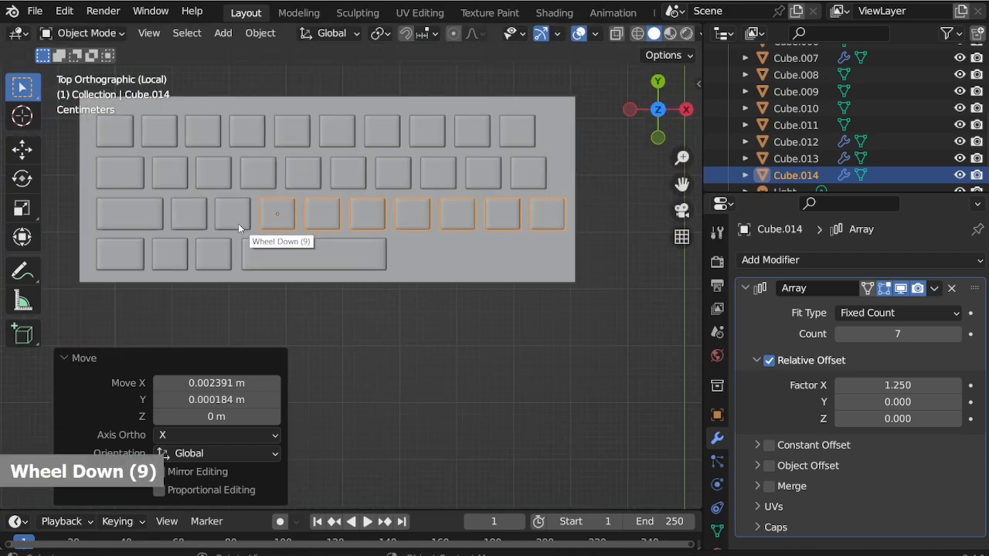
{"action": "scroll", "coordinate": [237, 224], "scroll_direction": "down", "scroll_amount": 1}
{"action": "scroll", "coordinate": [473, 223], "scroll_direction": "up", "scroll_amount": 2}
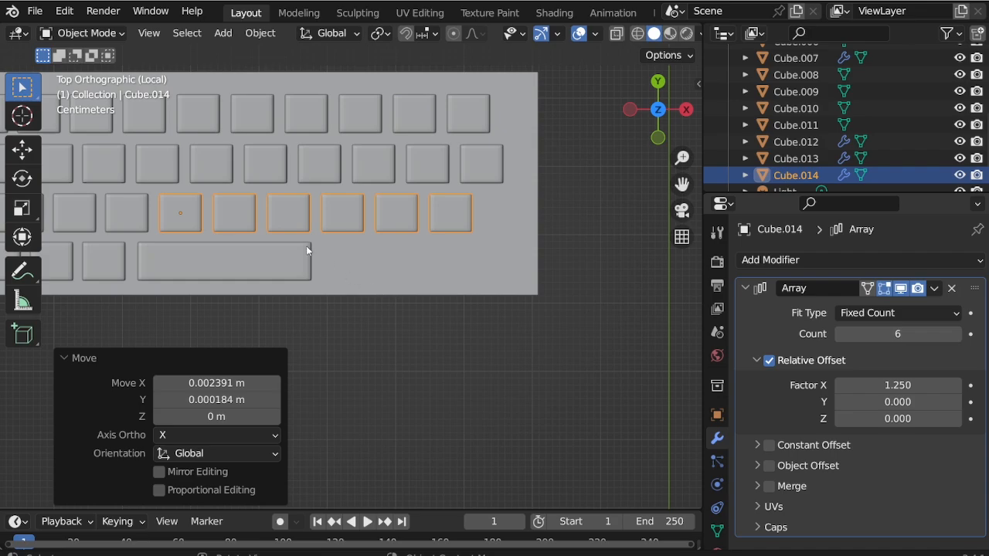
Step: Duplicate the third-row array beside the spacebar, shifted about 0.241 m in X and -0.070 m in Y, and nudge it about -0.002 m along X
{"action": "key", "text": "shift+d"}
{"action": "left_click", "coordinate": [462, 293]}
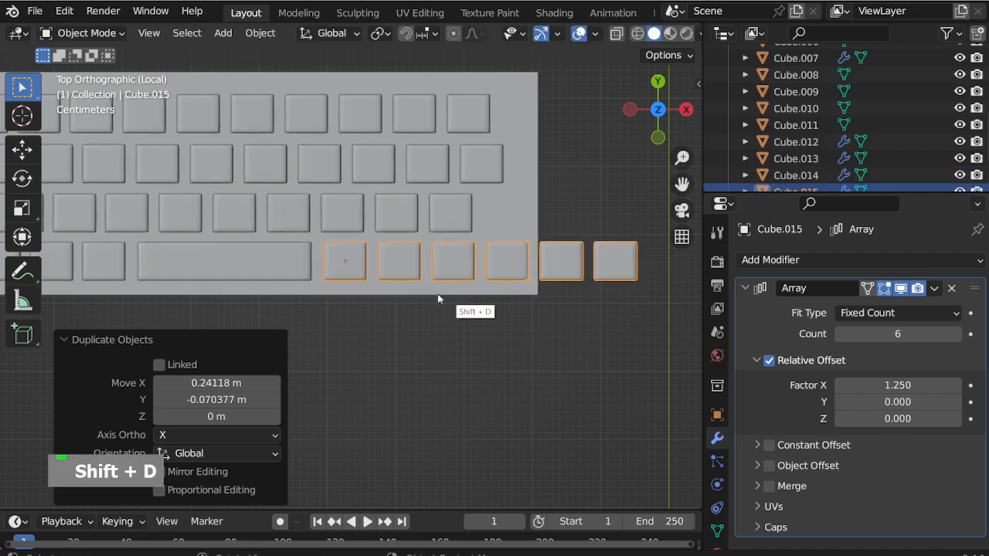
{"action": "scroll", "coordinate": [302, 249], "scroll_direction": "up", "scroll_amount": 8}
{"action": "key", "text": "g"}
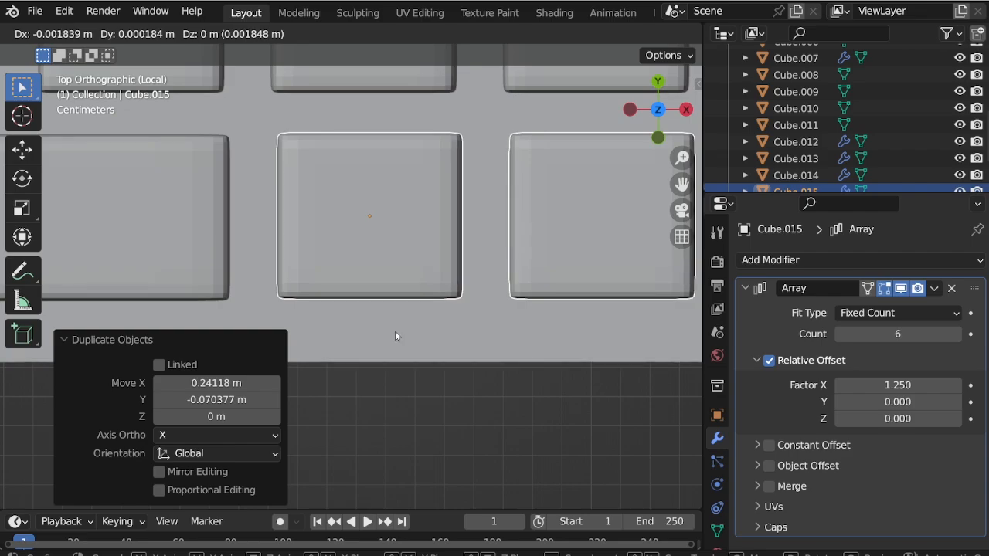
{"action": "left_click", "coordinate": [395, 331]}
Step: Set the bottom-row key array's count to 4 and check how it fits inside the keyboard frame
{"action": "scroll", "coordinate": [401, 318], "scroll_direction": "down", "scroll_amount": 8}
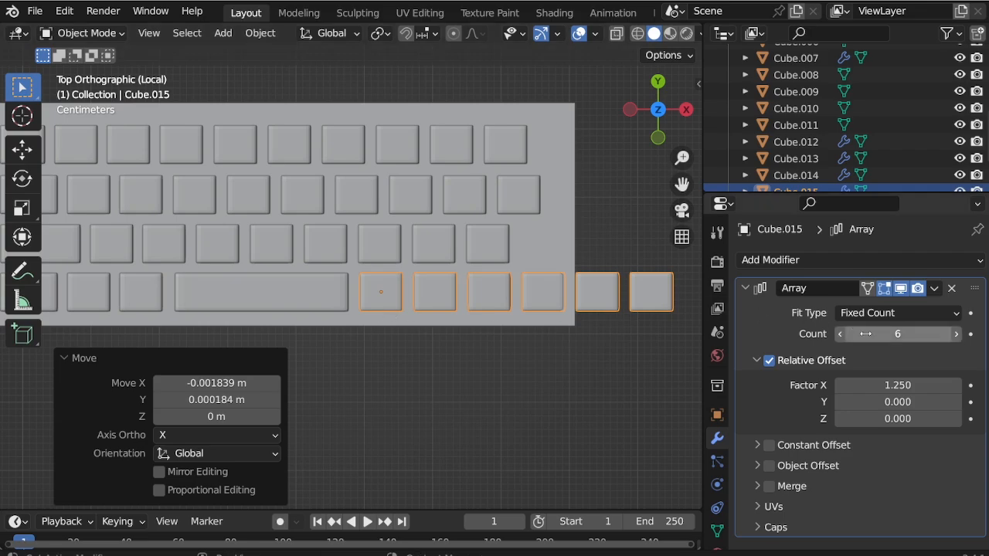
{"action": "double_click", "coordinate": [840, 334]}
{"action": "middle_click_drag", "start_coordinate": [654, 314], "coordinate": [579, 269]}
{"action": "scroll", "coordinate": [579, 268], "scroll_direction": "up", "scroll_amount": 2}
{"action": "scroll", "coordinate": [580, 268], "scroll_direction": "down", "scroll_amount": 3}
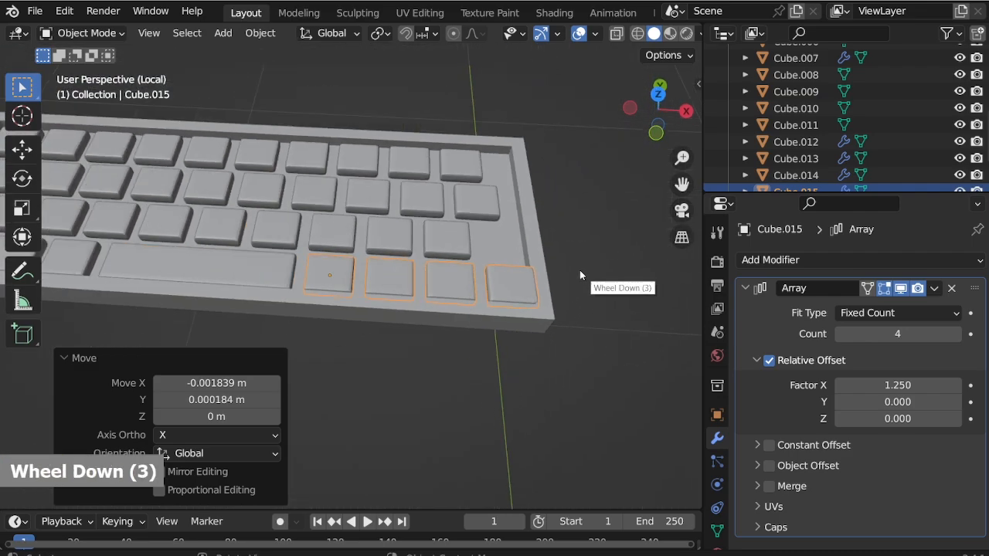
{"action": "scroll", "coordinate": [579, 275], "scroll_direction": "down", "scroll_amount": 1}
Step: Move the spacebar and the bottom-row key array together about -0.003 m along X
{"action": "key", "text": "KP_7"}
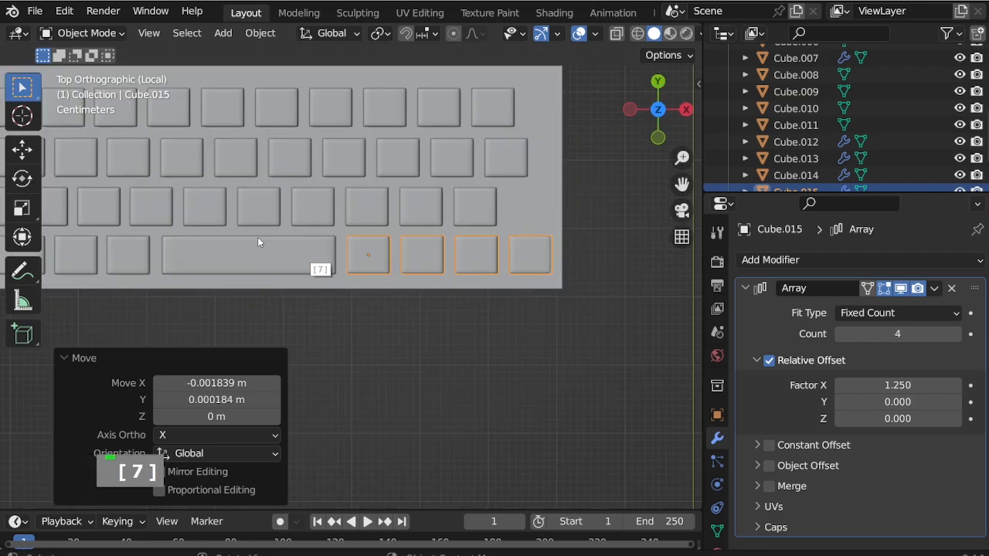
{"action": "left_click", "coordinate": [242, 256], "text": "shift"}
{"action": "scroll", "coordinate": [242, 257], "scroll_direction": "up", "scroll_amount": 3}
{"action": "scroll", "coordinate": [147, 254], "scroll_direction": "up", "scroll_amount": 3}
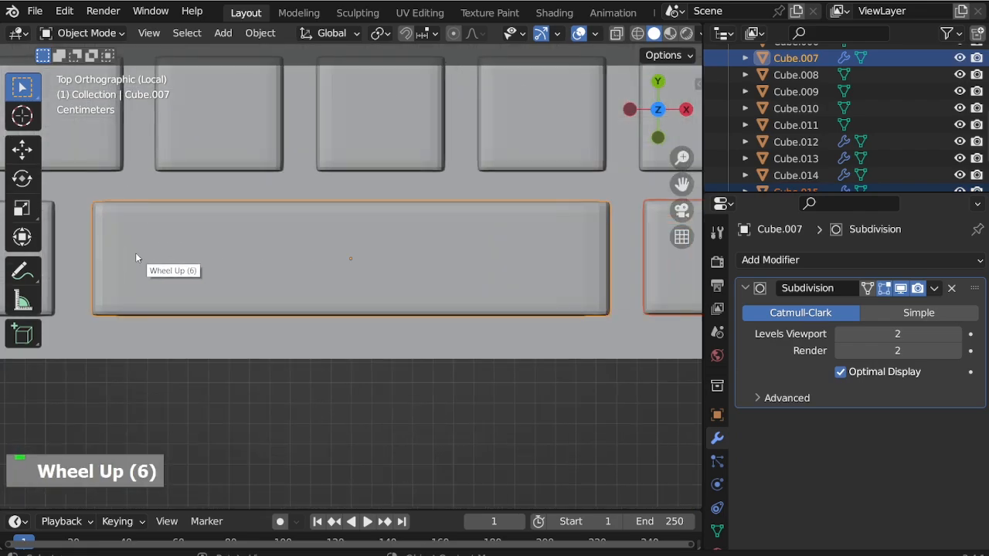
{"action": "key", "text": "x"}
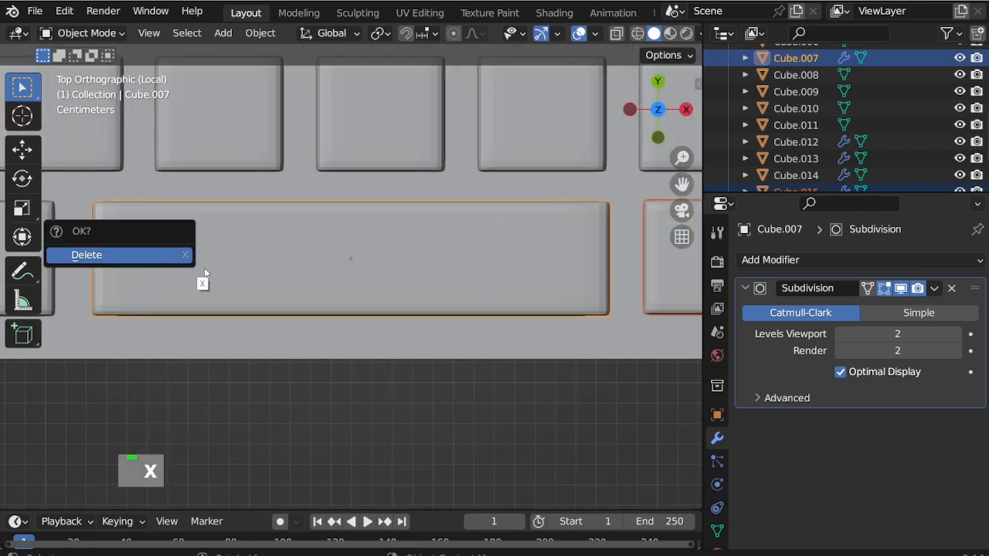
{"action": "key", "text": "g"}
{"action": "key", "text": "x"}
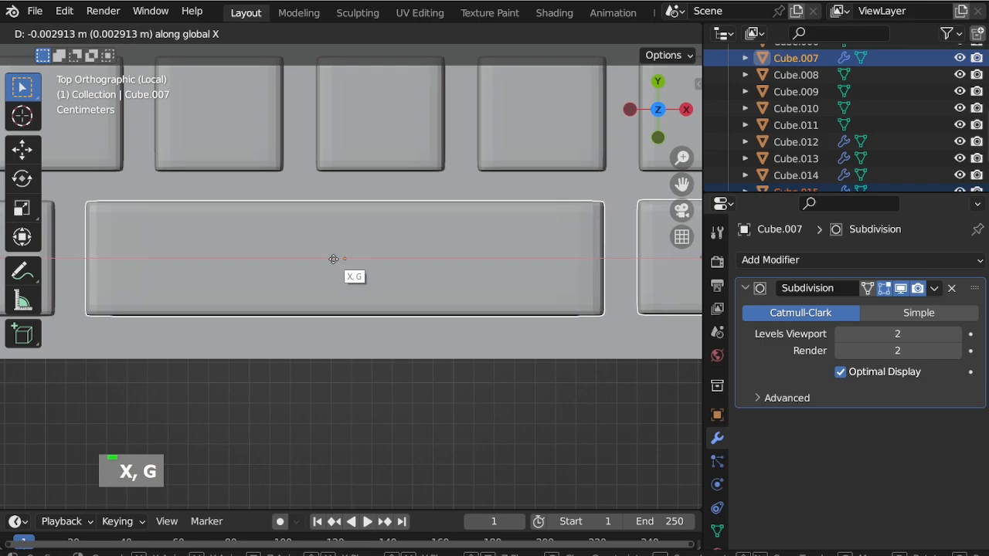
{"action": "left_click", "coordinate": [332, 258]}
Step: Move the key array beside the spacebar about 0.0004 m along X
{"action": "scroll", "coordinate": [308, 270], "scroll_direction": "down", "scroll_amount": 7}
{"action": "scroll", "coordinate": [220, 268], "scroll_direction": "up", "scroll_amount": 6}
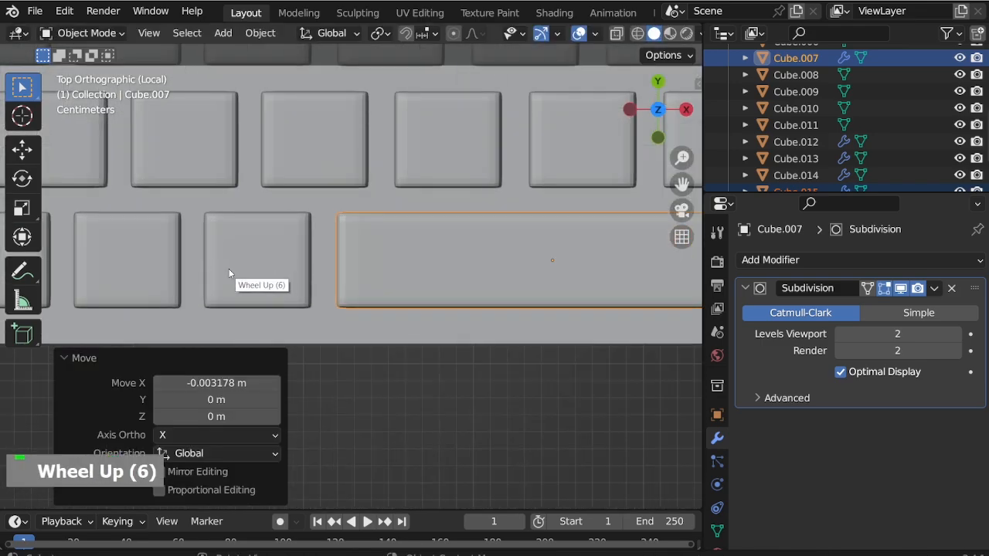
{"action": "left_click", "coordinate": [229, 269]}
{"action": "scroll", "coordinate": [230, 270], "scroll_direction": "down", "scroll_amount": 5}
{"action": "scroll", "coordinate": [440, 270], "scroll_direction": "up", "scroll_amount": 2}
{"action": "left_click", "coordinate": [450, 271]}
{"action": "scroll", "coordinate": [444, 270], "scroll_direction": "up", "scroll_amount": 7}
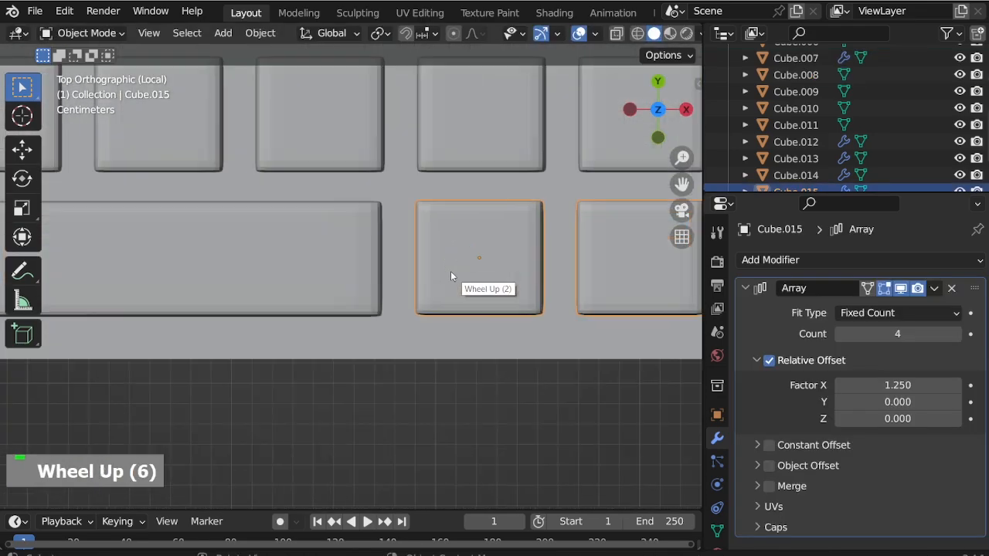
{"action": "scroll", "coordinate": [493, 266], "scroll_direction": "down", "scroll_amount": 1}
{"action": "key", "text": "g"}
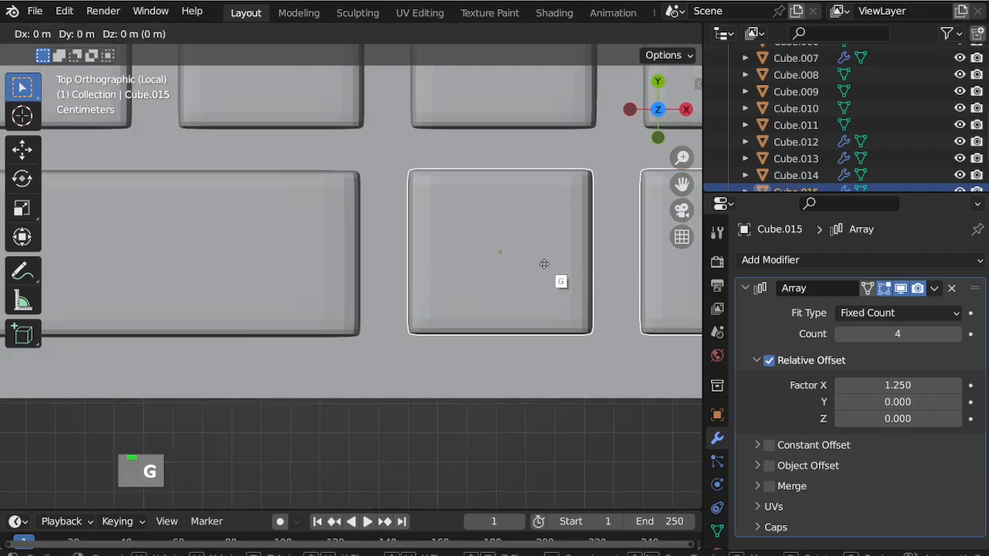
{"action": "key", "text": "x"}
{"action": "left_click", "coordinate": [335, 241]}
Step: Examine how the bottom-row keys sit against the spacebar and the frame's right inner edge
{"action": "middle_click_drag", "start_coordinate": [335, 242], "coordinate": [447, 205]}
{"action": "scroll", "coordinate": [447, 205], "scroll_direction": "down", "scroll_amount": 5}
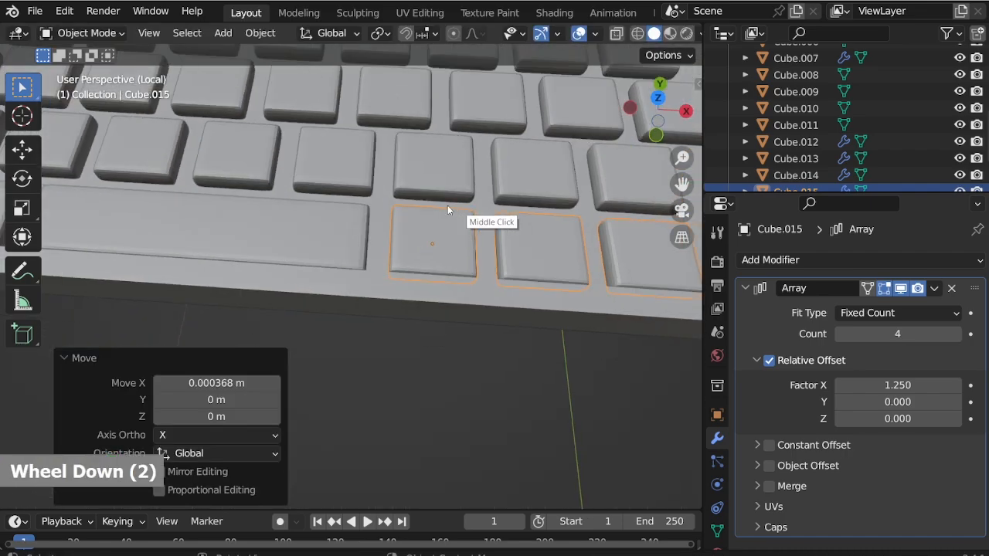
{"action": "scroll", "coordinate": [657, 235], "scroll_direction": "up", "scroll_amount": 6}
{"action": "scroll", "coordinate": [558, 260], "scroll_direction": "down", "scroll_amount": 1}
{"action": "scroll", "coordinate": [558, 260], "scroll_direction": "down", "scroll_amount": 8}
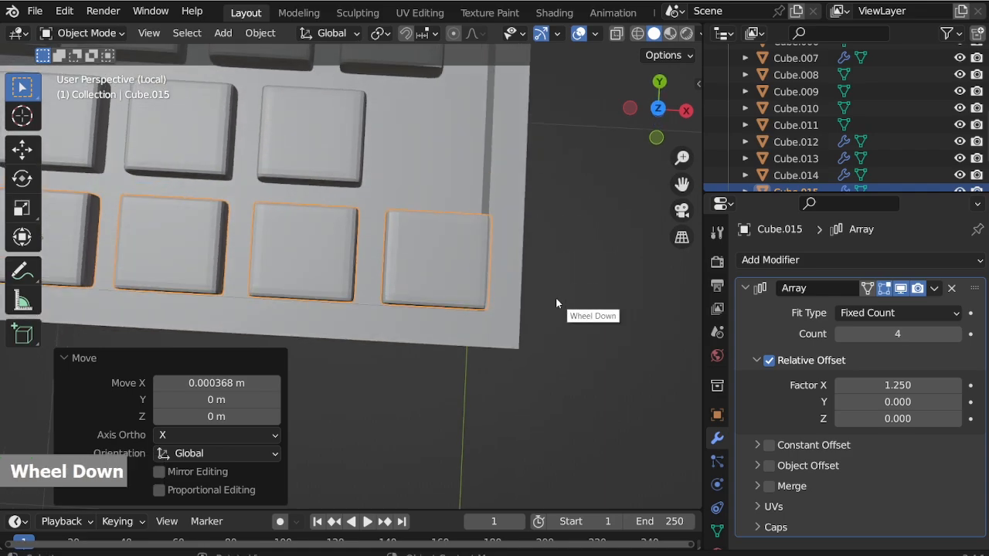
{"action": "scroll", "coordinate": [516, 287], "scroll_direction": "up", "scroll_amount": 1}
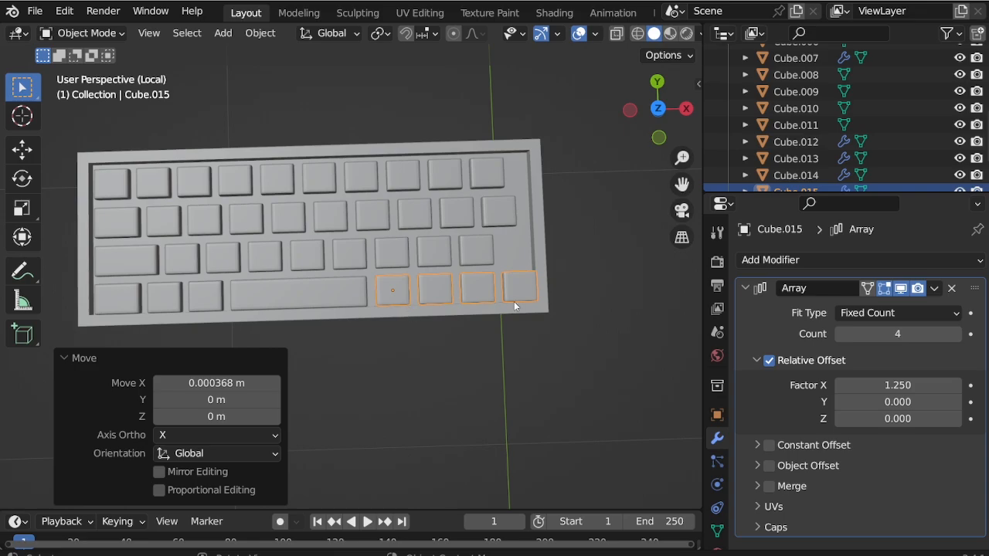
{"action": "scroll", "coordinate": [557, 274], "scroll_direction": "up", "scroll_amount": 5}
{"action": "middle_click_drag", "start_coordinate": [545, 309], "coordinate": [501, 313]}
{"action": "scroll", "coordinate": [517, 300], "scroll_direction": "down", "scroll_amount": 1}
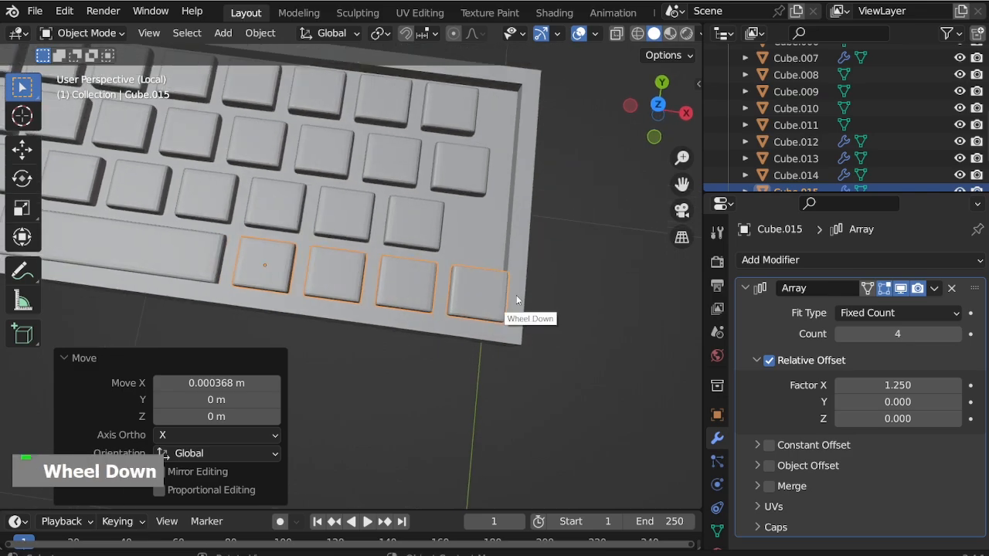
{"action": "scroll", "coordinate": [123, 275], "scroll_direction": "up", "scroll_amount": 2}
{"action": "middle_click_drag", "start_coordinate": [123, 276], "coordinate": [206, 256]}
Step: Move the spacebar and the key array beside it together about 0.002 m along X
{"action": "key", "text": "KP_7"}
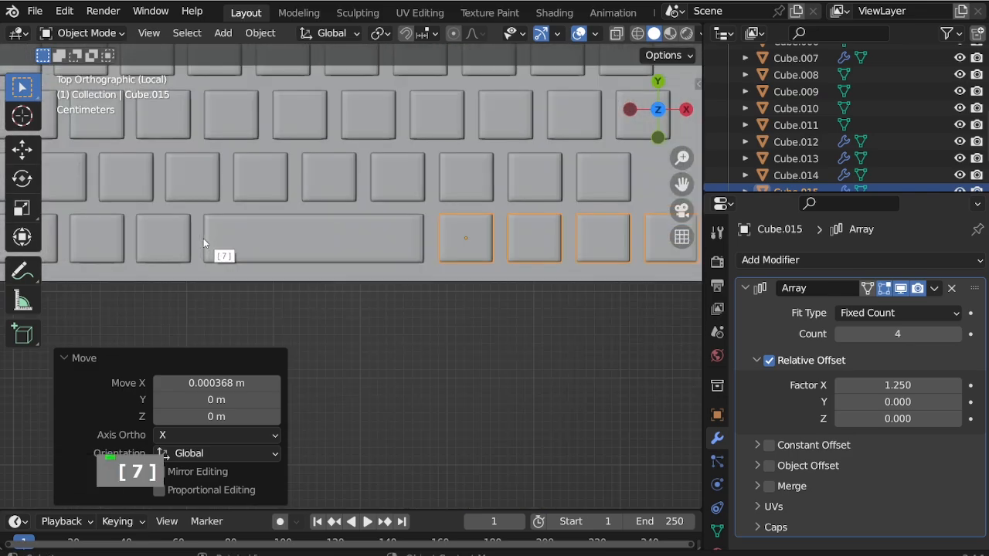
{"action": "scroll", "coordinate": [212, 251], "scroll_direction": "up", "scroll_amount": 2}
{"action": "left_click", "coordinate": [268, 247], "text": "shift"}
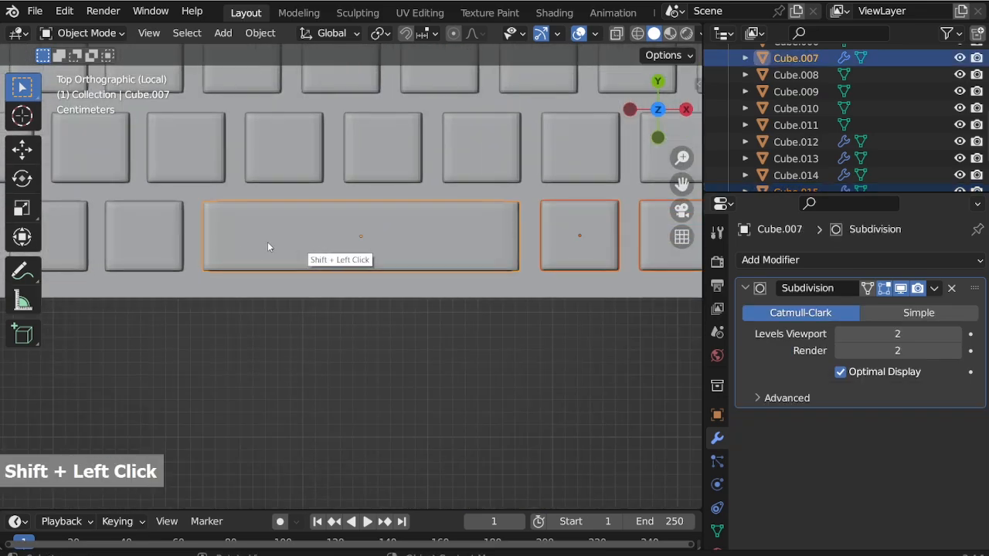
{"action": "key", "text": "g"}
{"action": "key", "text": "x"}
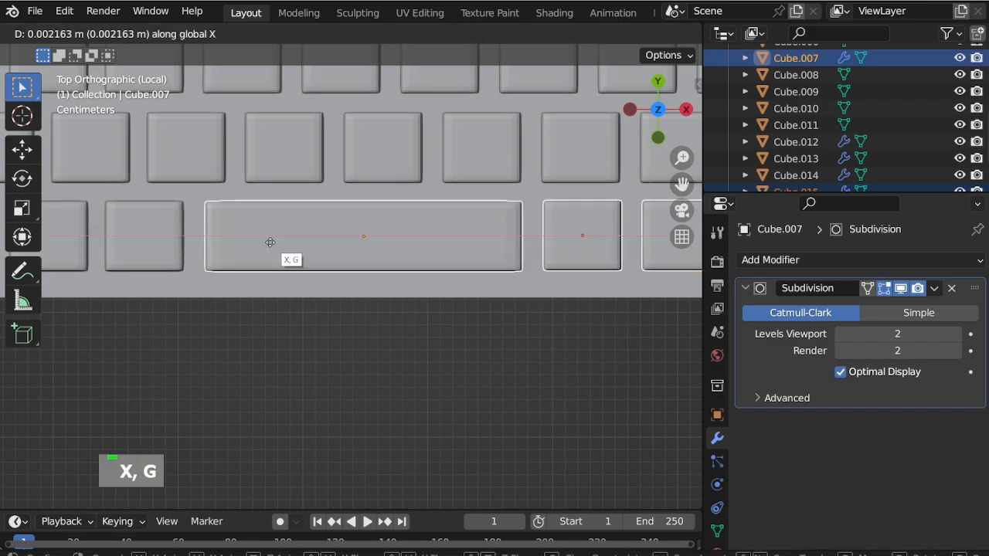
{"action": "left_click", "coordinate": [270, 242]}
Step: Shift only the bottom-row key array about 0.001 m along X, away from the spacebar
{"action": "left_click", "coordinate": [565, 241]}
{"action": "key", "text": "g"}
{"action": "key", "text": "x"}
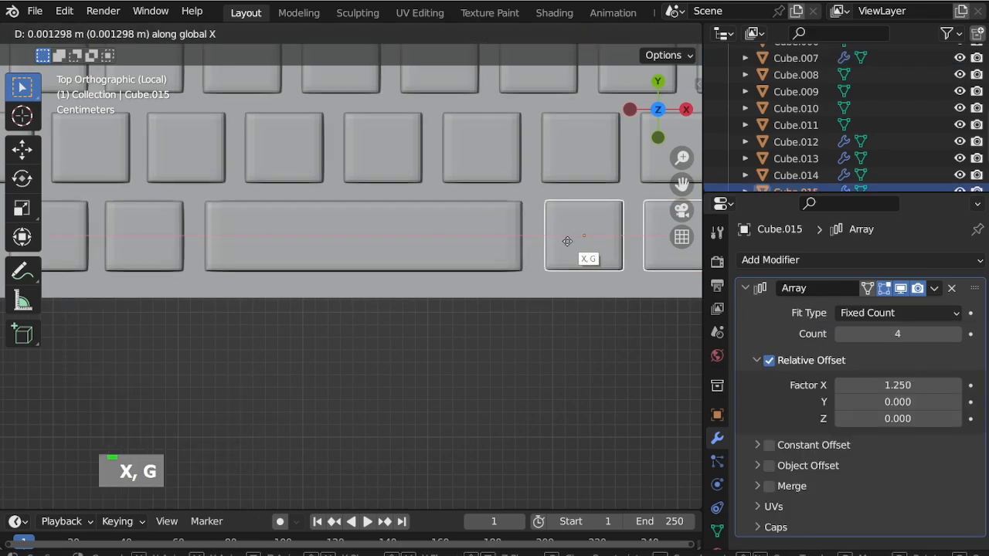
{"action": "left_click", "coordinate": [566, 241]}
Step: Shift only the spacebar about -0.001 m along X to even out its side gaps
{"action": "double_click", "coordinate": [490, 236]}
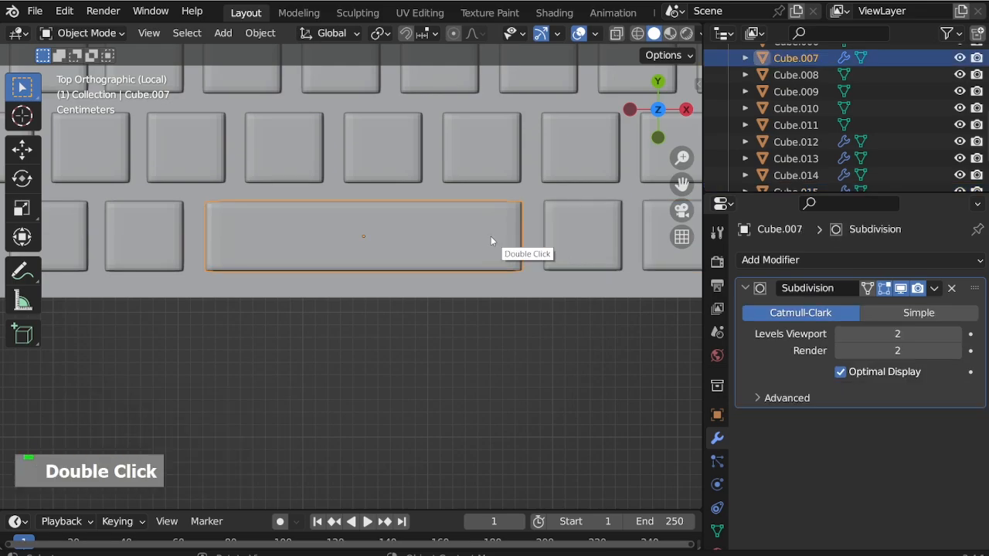
{"action": "key", "text": "g"}
{"action": "key", "text": "x"}
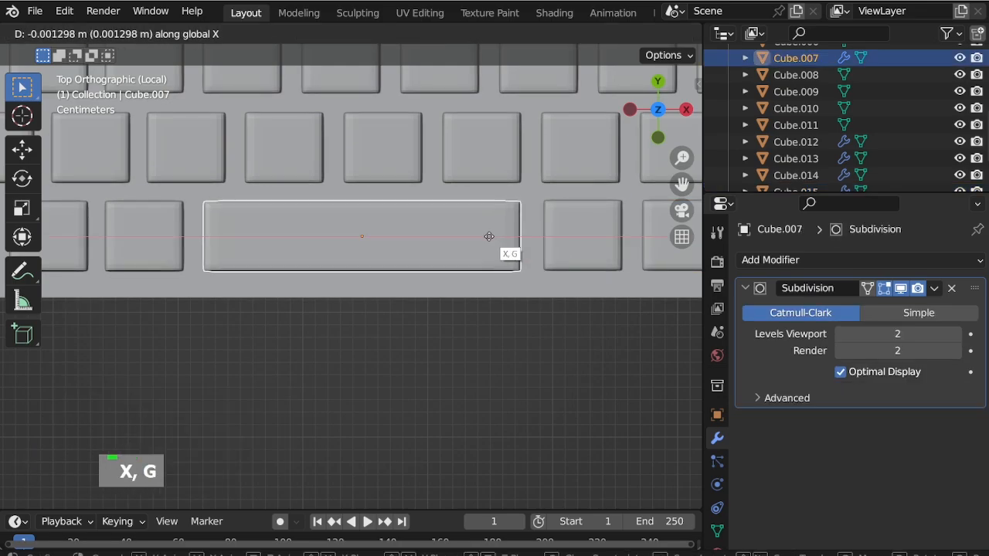
{"action": "left_click", "coordinate": [491, 241]}
Step: Apply the Array modifier on the four-key array beside the spacebar
{"action": "scroll", "coordinate": [536, 295], "scroll_direction": "down", "scroll_amount": 1}
{"action": "left_click", "coordinate": [537, 288]}
{"action": "scroll", "coordinate": [335, 258], "scroll_direction": "down", "scroll_amount": 4}
{"action": "scroll", "coordinate": [547, 237], "scroll_direction": "up", "scroll_amount": 8}
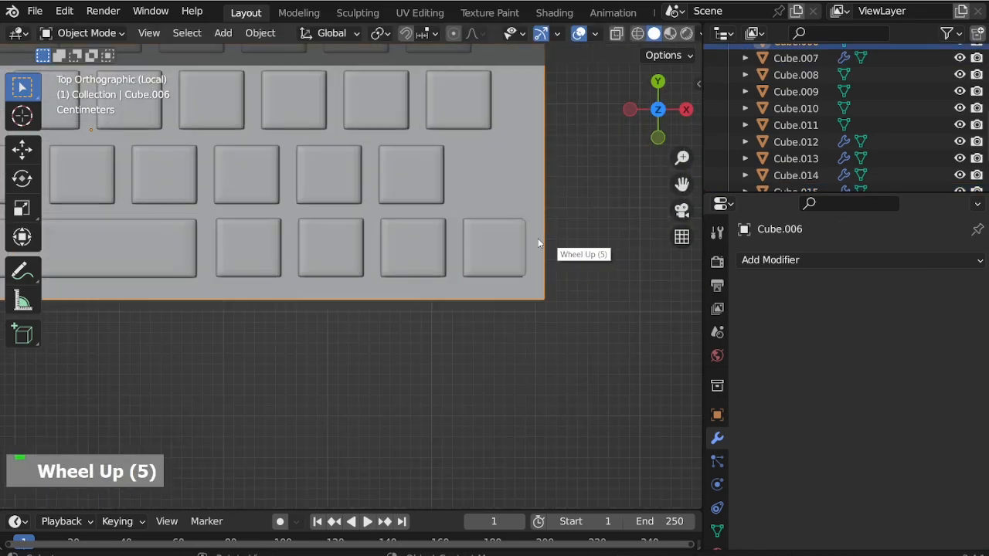
{"action": "left_click", "coordinate": [503, 247]}
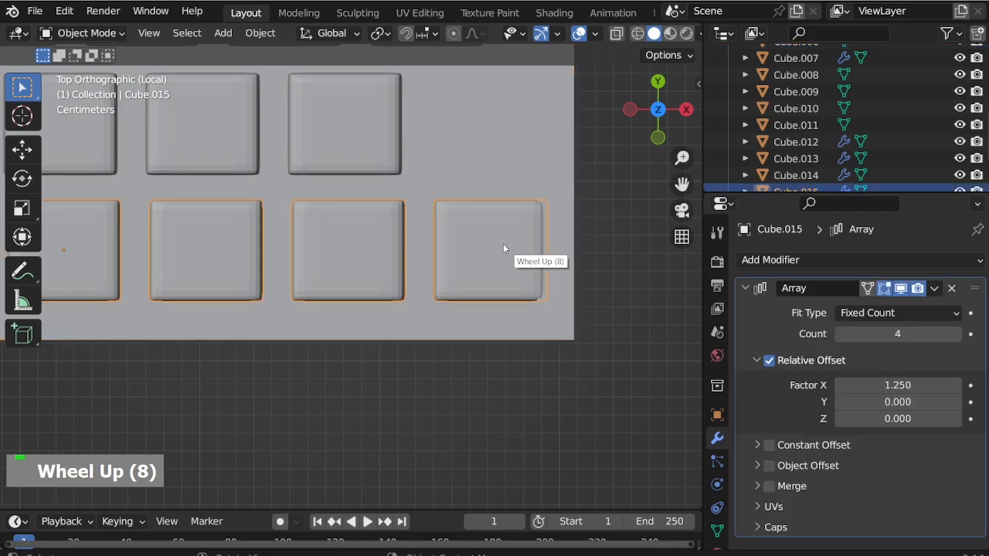
{"action": "left_click", "coordinate": [933, 289]}
{"action": "left_click", "coordinate": [846, 306]}
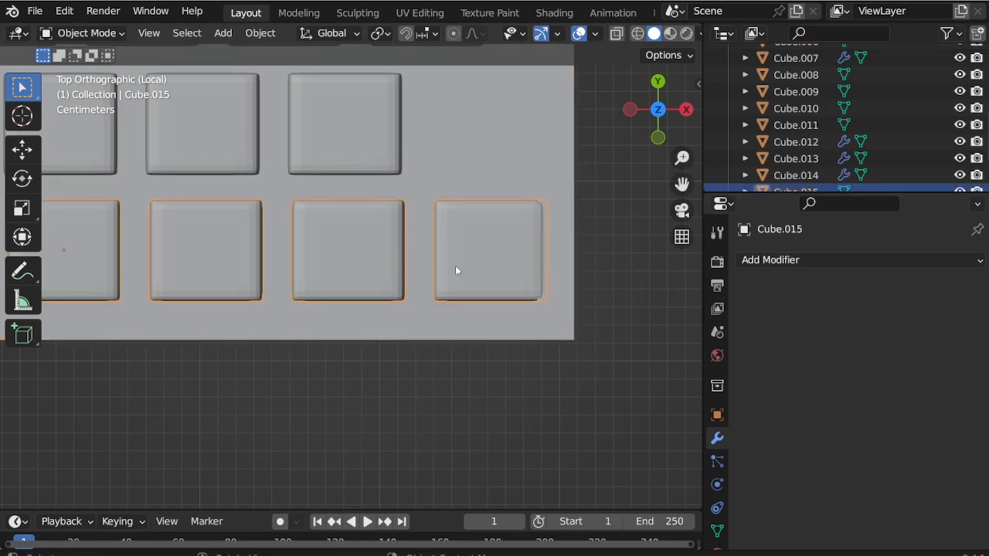
Step: Delete the linked geometry of the rightmost bottom-row key in Edit Mode
{"action": "key", "text": "ctrl+Tab"}
{"action": "key", "text": "l"}
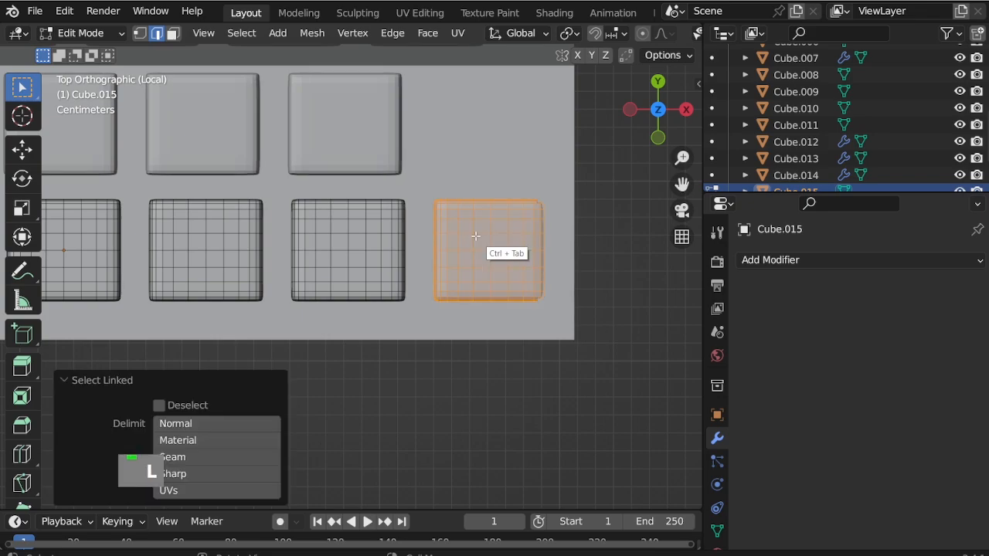
{"action": "key", "text": "Delete"}
{"action": "left_click", "coordinate": [470, 147]}
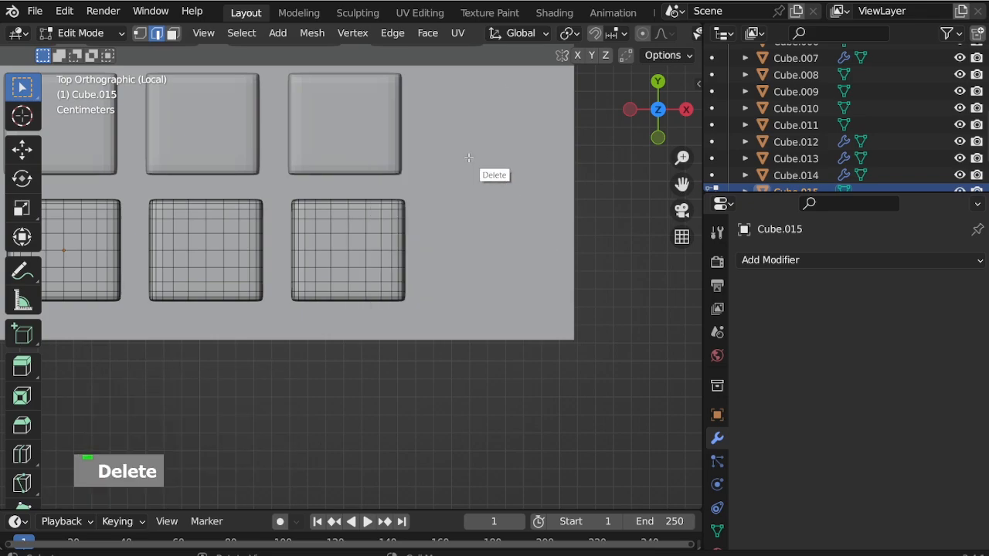
{"action": "middle_click_drag", "start_coordinate": [437, 253], "coordinate": [431, 190]}
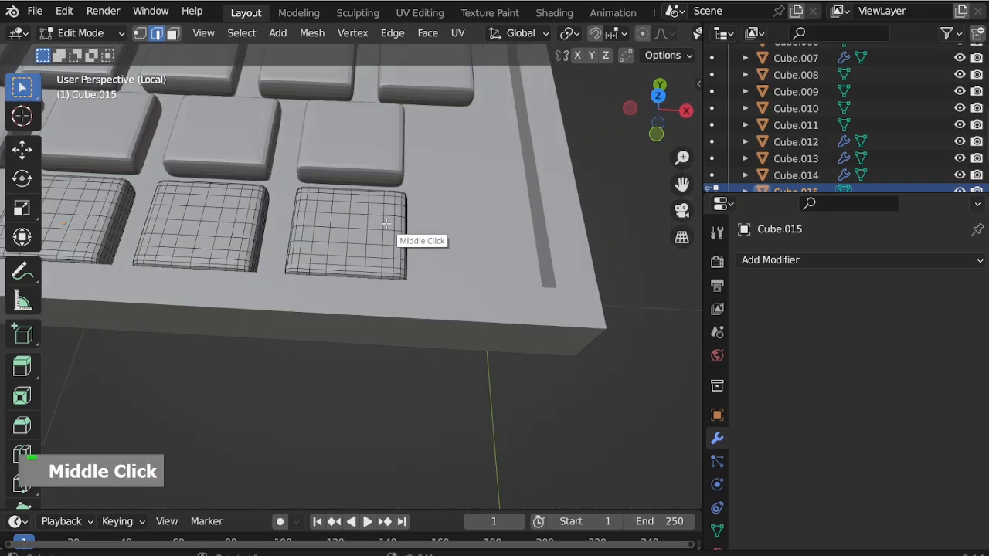
{"action": "key", "text": "l"}
{"action": "key", "text": "s"}
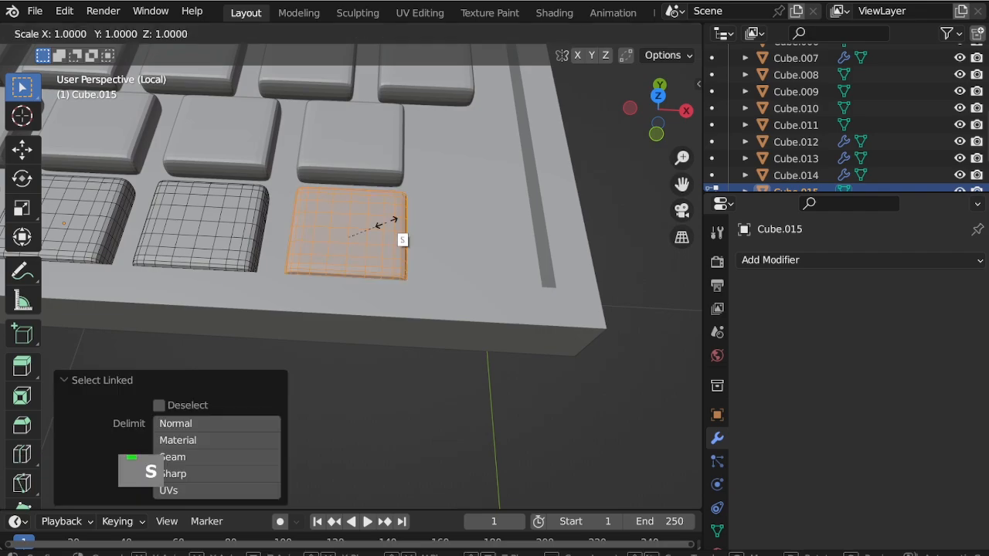
{"action": "key", "text": "x"}
{"action": "key", "text": "Escape"}
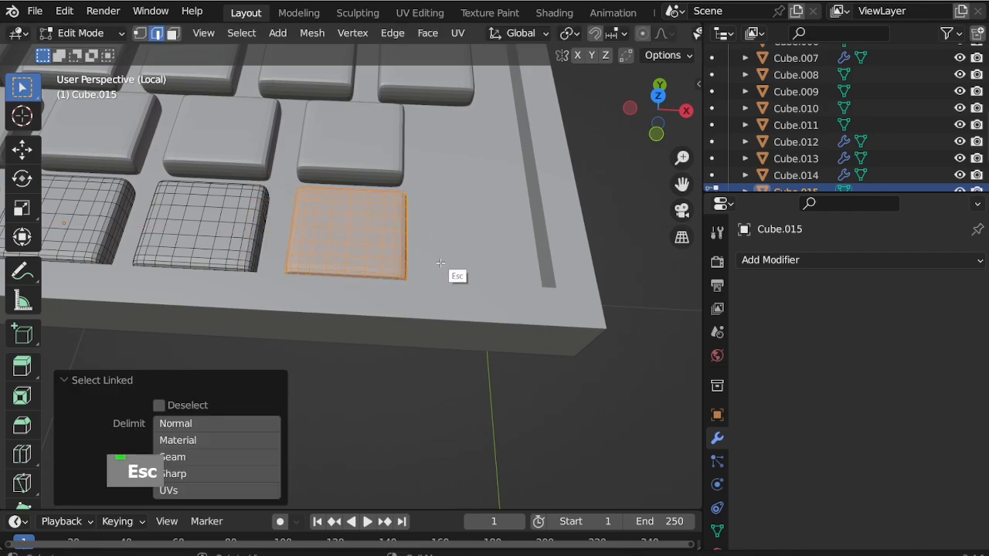
Step: Widen the last bottom-row key by moving its right-side geometry about 0.064 m along X toward the frame edge
{"action": "key", "text": "alt+z"}
{"action": "left_click_drag", "start_coordinate": [443, 332], "coordinate": [354, 166]}
{"action": "key", "text": "alt+z"}
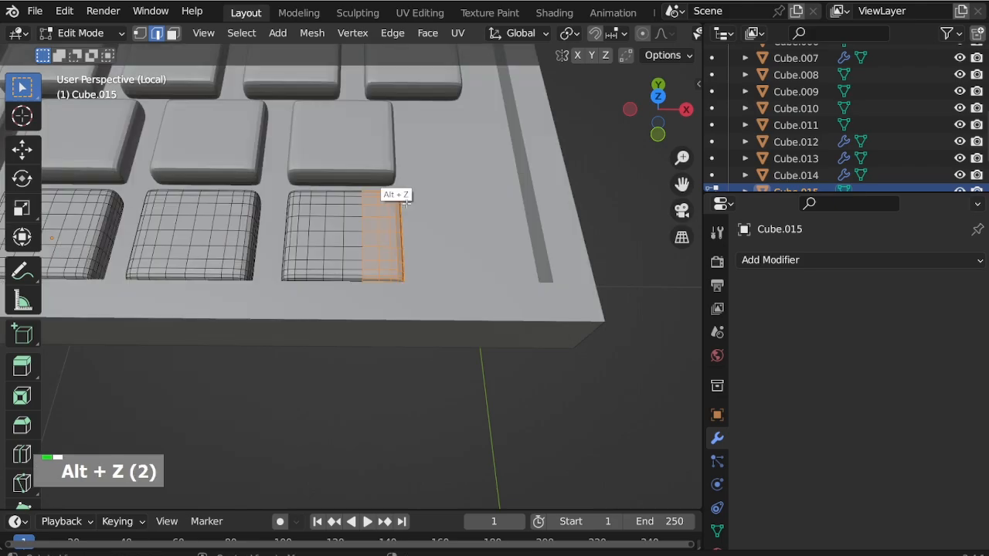
{"action": "scroll", "coordinate": [458, 247], "scroll_direction": "up", "scroll_amount": 1}
{"action": "key", "text": "g"}
{"action": "key", "text": "x"}
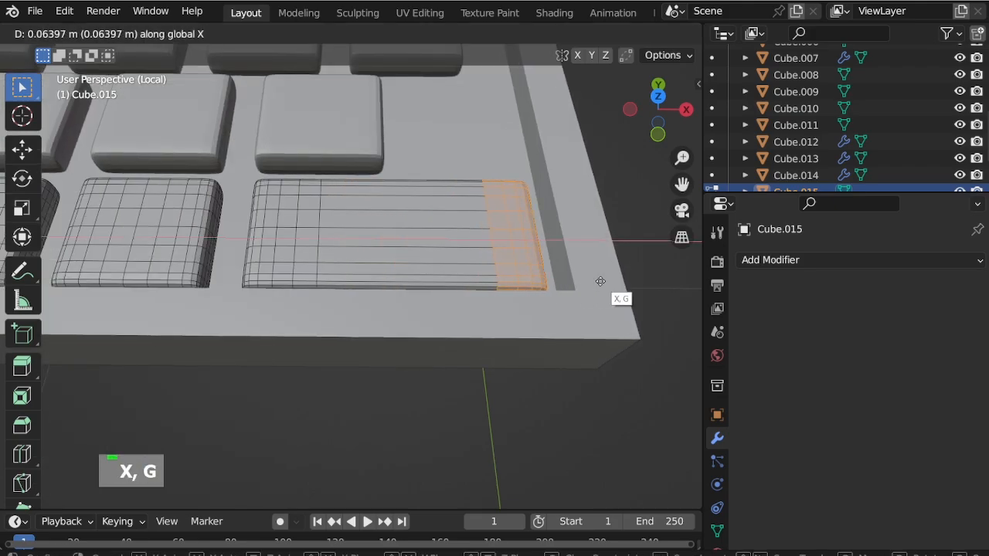
{"action": "left_click", "coordinate": [600, 282]}
Step: Check the widened key's gap to the frame against the keys at the row's other end
{"action": "scroll", "coordinate": [600, 281], "scroll_direction": "down", "scroll_amount": 8}
{"action": "scroll", "coordinate": [243, 258], "scroll_direction": "up", "scroll_amount": 9}
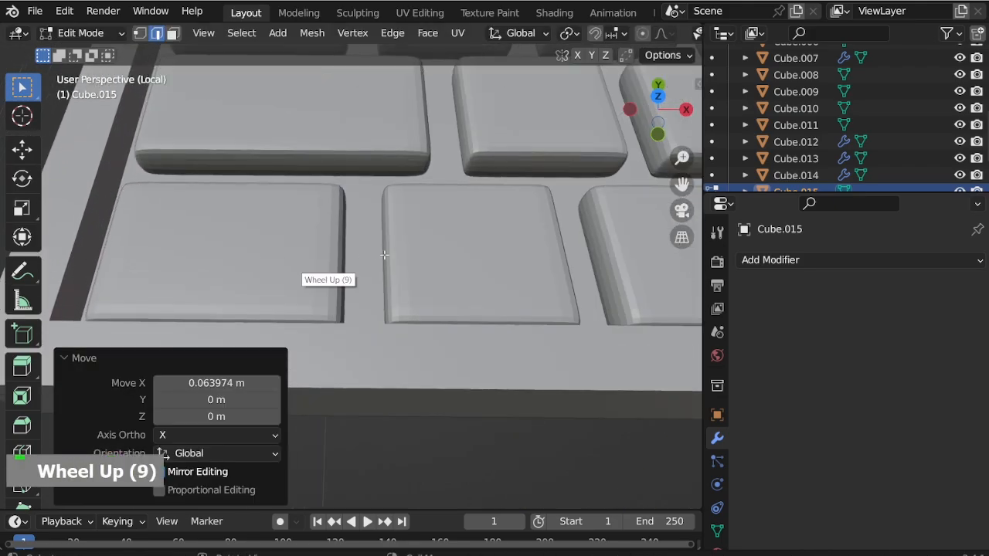
{"action": "scroll", "coordinate": [384, 255], "scroll_direction": "down", "scroll_amount": 9}
{"action": "key", "text": "KP_7"}
{"action": "scroll", "coordinate": [511, 226], "scroll_direction": "down", "scroll_amount": 2}
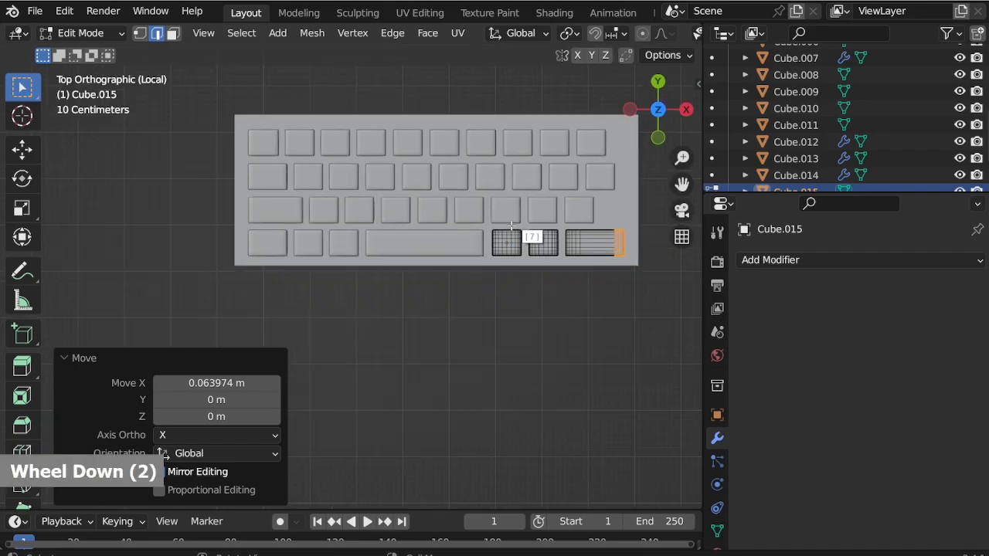
{"action": "scroll", "coordinate": [596, 212], "scroll_direction": "up", "scroll_amount": 9}
{"action": "middle_click_drag", "start_coordinate": [565, 337], "coordinate": [532, 280]}
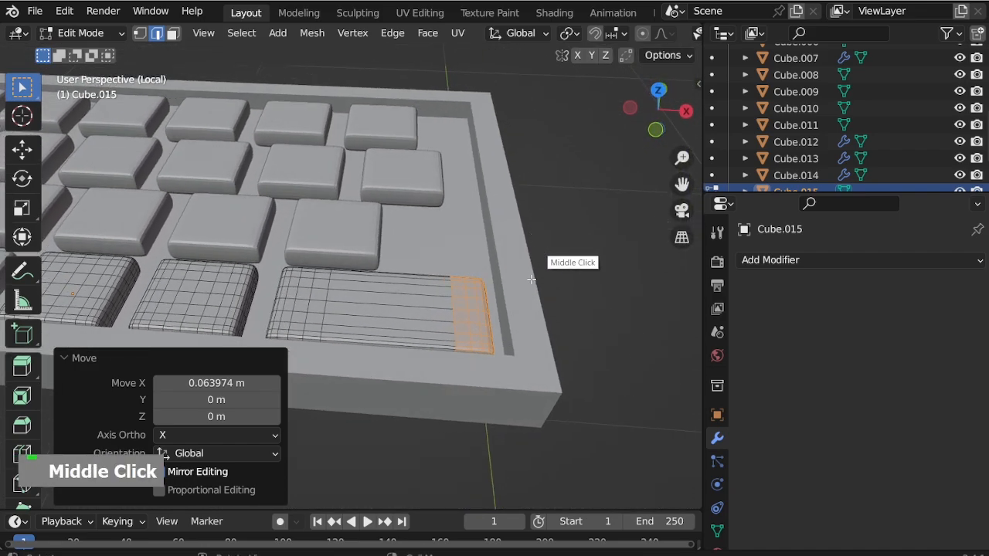
{"action": "key", "text": "g"}
{"action": "key", "text": "x"}
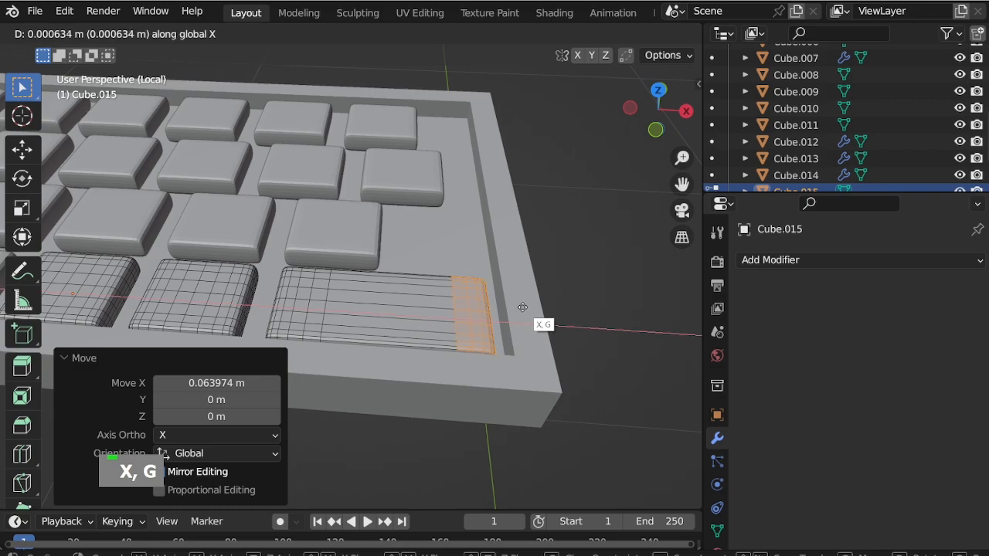
{"action": "right_click", "coordinate": [522, 308]}
Step: Return to Object Mode and apply the Array modifiers on the third-row and second-row keys
{"action": "middle_click_drag", "start_coordinate": [523, 307], "coordinate": [440, 231]}
{"action": "key", "text": "ctrl+Tab"}
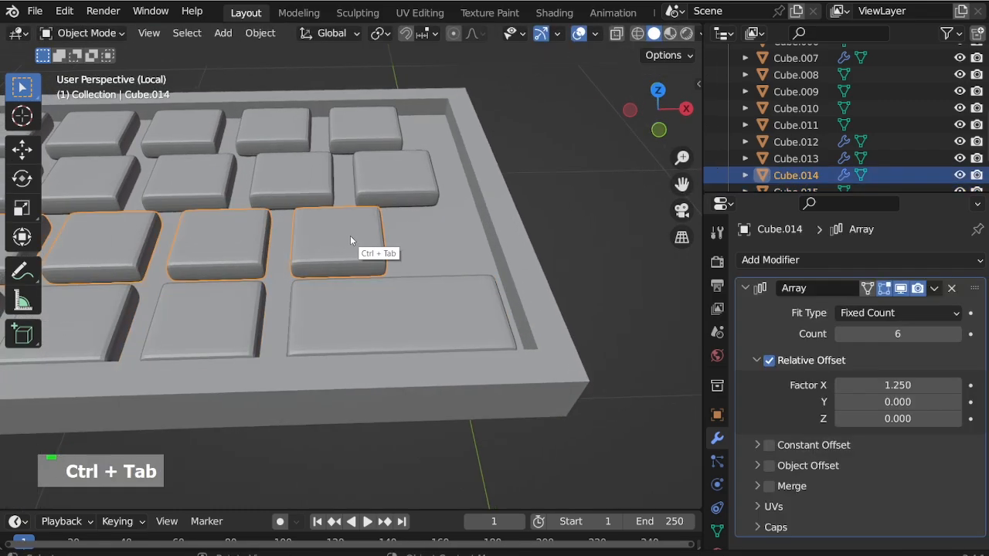
{"action": "left_click", "coordinate": [934, 288]}
{"action": "double_click", "coordinate": [852, 306]}
{"action": "left_click", "coordinate": [421, 180]}
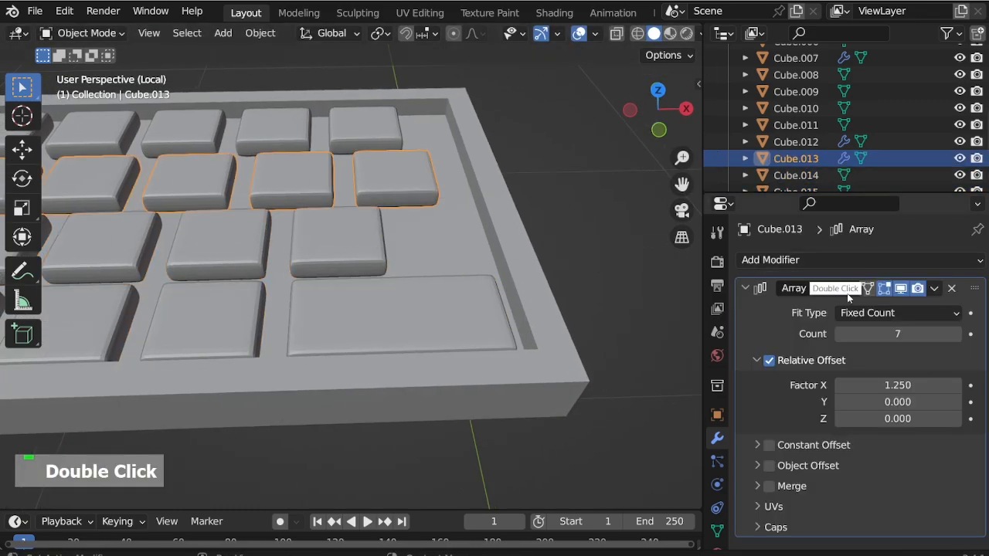
{"action": "left_click", "coordinate": [934, 288]}
{"action": "left_click", "coordinate": [845, 304]}
{"action": "left_click", "coordinate": [394, 140]}
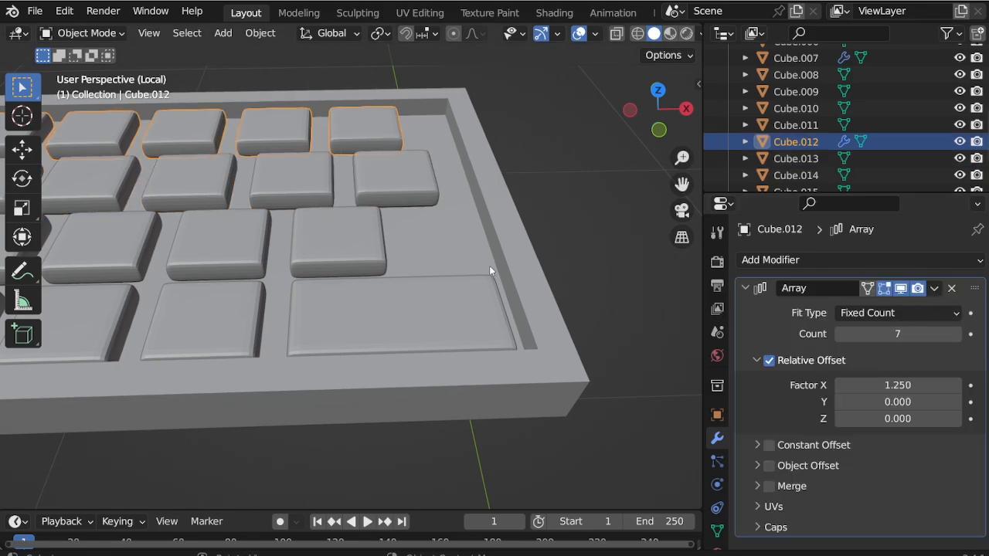
Step: Undo applying the Array modifiers on the second-row and third-row keys
{"action": "middle_click_drag", "start_coordinate": [489, 265], "coordinate": [357, 240]}
{"action": "key", "text": "ctrl+z"}
{"action": "key", "text": "ctrl+z"}
{"action": "key", "text": "ctrl+z"}
{"action": "key", "text": "ctrl+z"}
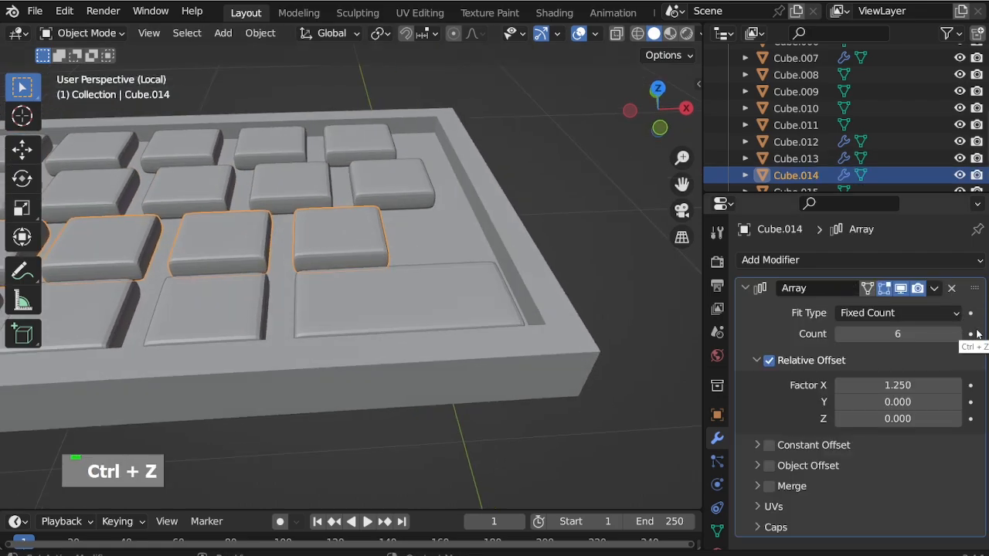
Step: Set the third-row key array's count to 7 and check how it fits inside the frame
{"action": "middle_click_drag", "start_coordinate": [508, 303], "coordinate": [493, 350]}
{"action": "scroll", "coordinate": [492, 350], "scroll_direction": "down", "scroll_amount": 4}
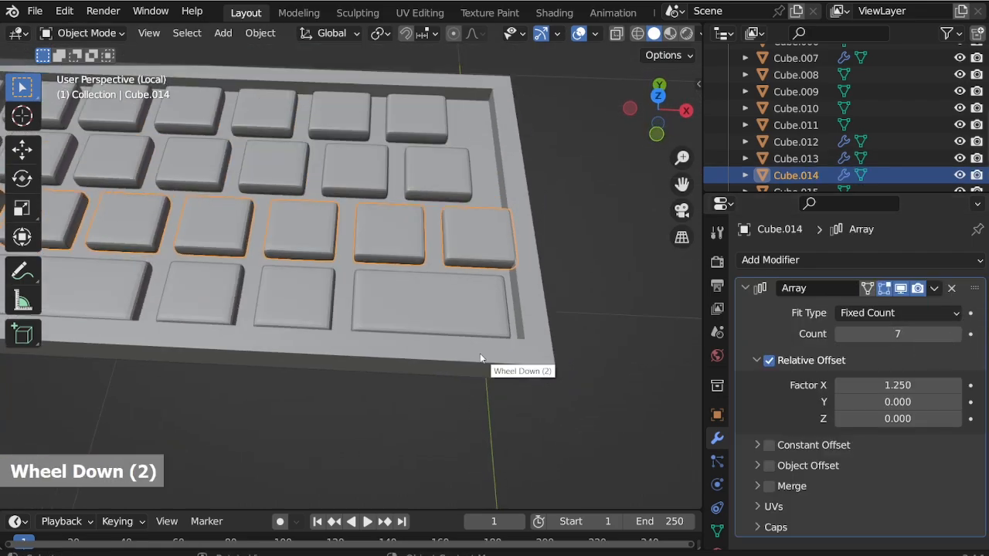
{"action": "scroll", "coordinate": [510, 355], "scroll_direction": "down", "scroll_amount": 2}
{"action": "scroll", "coordinate": [252, 303], "scroll_direction": "up", "scroll_amount": 4}
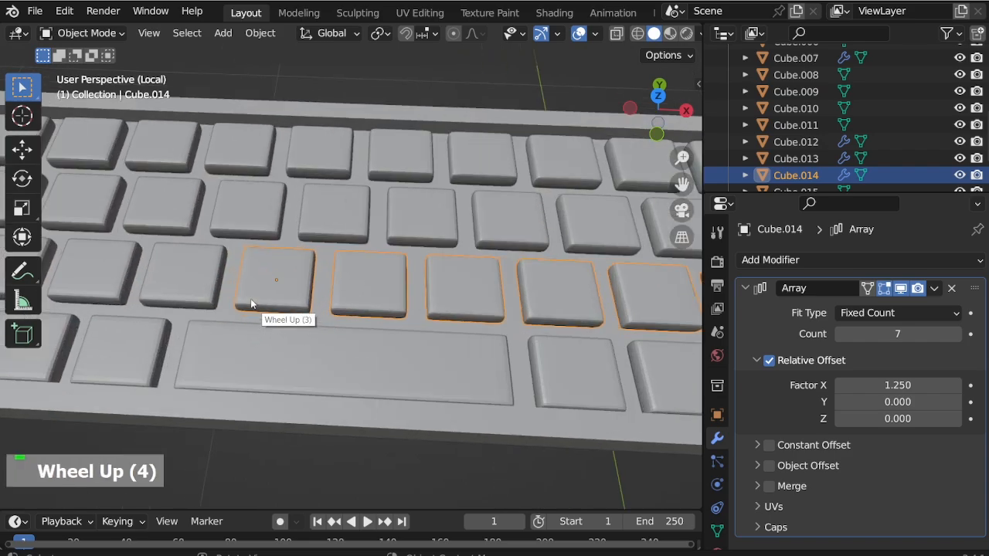
Step: Move the third-row key array about 0.0017 m along negative X, closer to the neighbouring key, in top view
{"action": "middle_click_drag", "start_coordinate": [252, 303], "coordinate": [214, 317]}
{"action": "key", "text": "KP_7"}
{"action": "scroll", "coordinate": [234, 306], "scroll_direction": "up", "scroll_amount": 4}
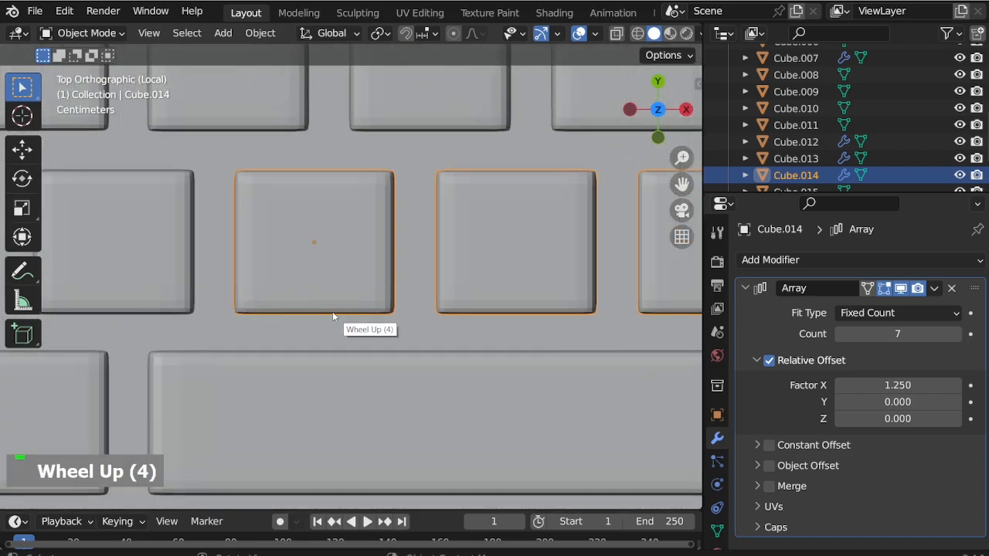
{"action": "key", "text": "g"}
{"action": "key", "text": "z"}
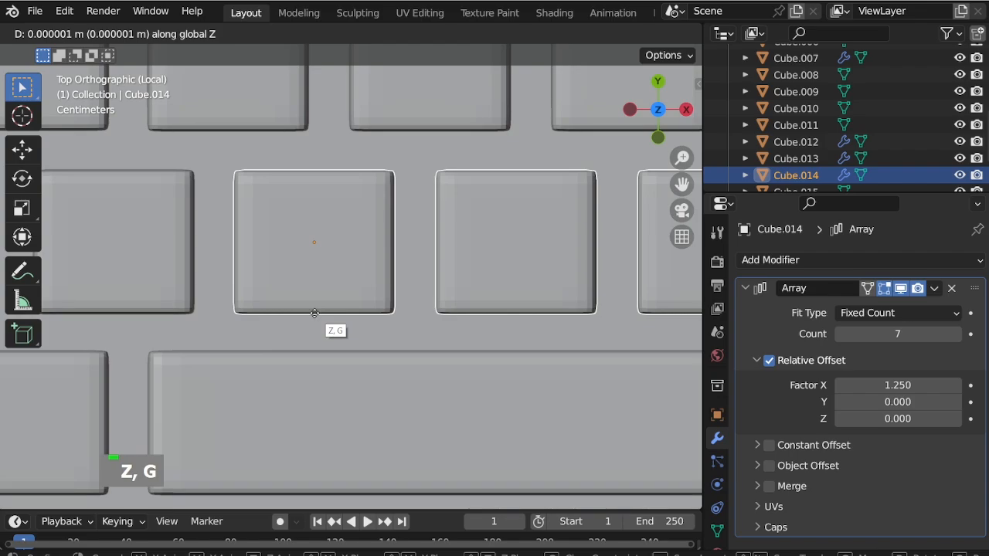
{"action": "key", "text": "x"}
{"action": "left_click", "coordinate": [327, 313]}
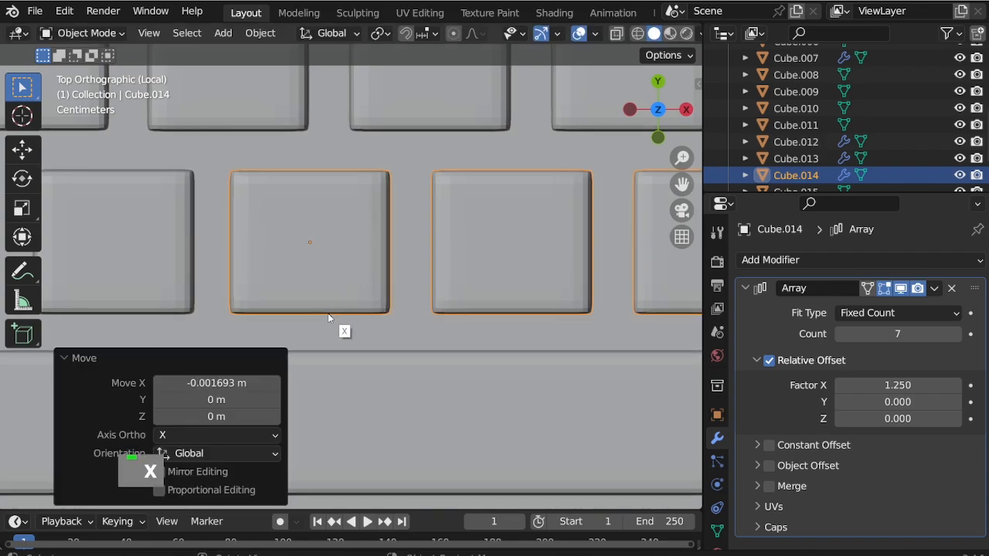
{"action": "scroll", "coordinate": [327, 313], "scroll_direction": "down", "scroll_amount": 3}
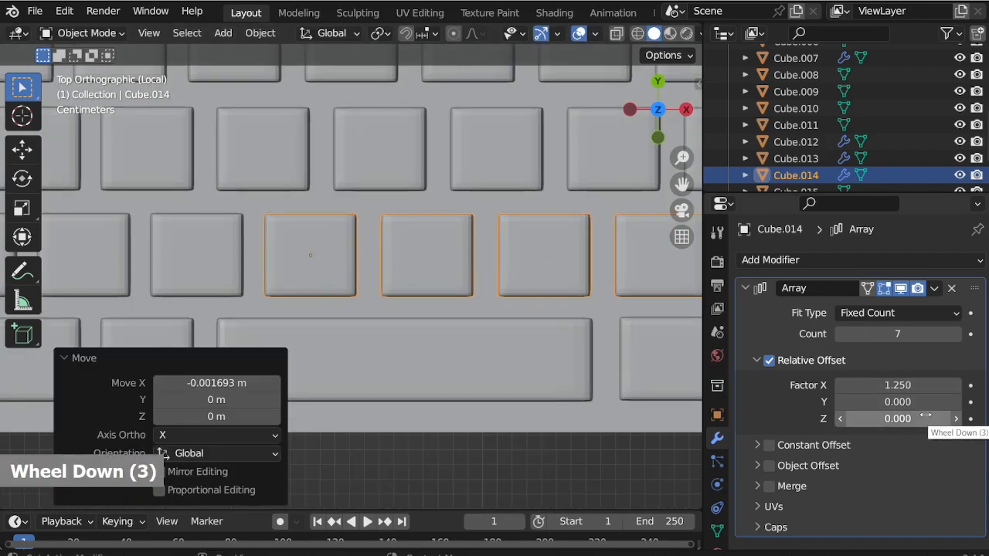
Step: Try a relative offset X factor of 1.23 on the third-row array and check the end key's gap to the frame
{"action": "left_click", "coordinate": [900, 386]}
{"action": "type", "text": "1.23"}
{"action": "key", "text": "Return"}
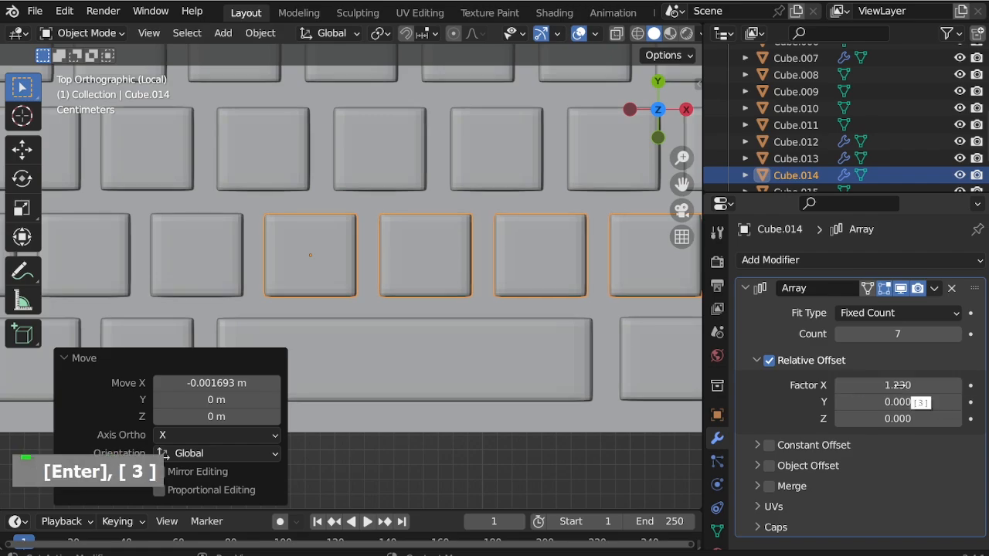
{"action": "scroll", "coordinate": [226, 208], "scroll_direction": "down", "scroll_amount": 5}
{"action": "scroll", "coordinate": [399, 203], "scroll_direction": "up", "scroll_amount": 4}
{"action": "scroll", "coordinate": [398, 203], "scroll_direction": "up", "scroll_amount": 5}
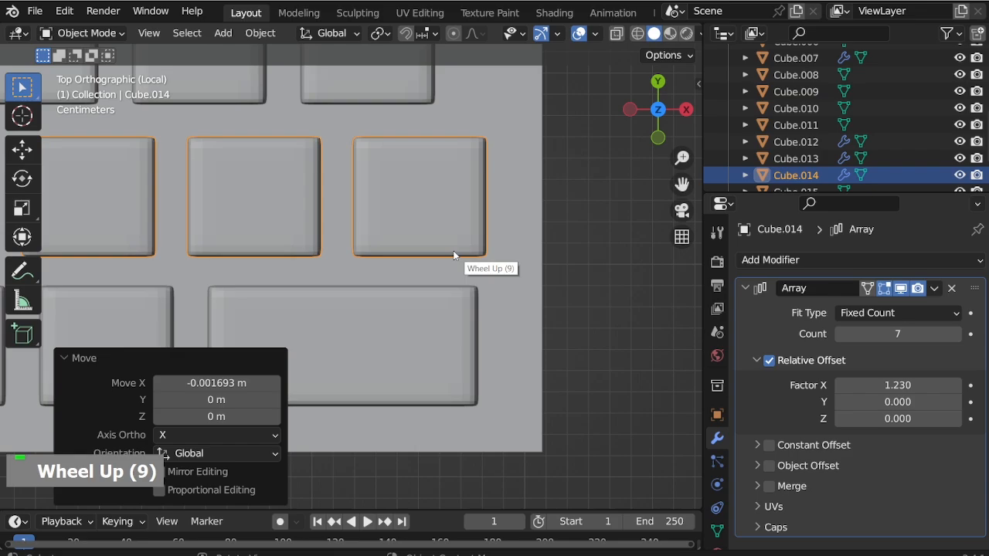
Step: Set the third-row array's relative offset X factor to 1.22 and check its fit in the frame
{"action": "left_click", "coordinate": [913, 384]}
{"action": "type", "text": "1.22"}
{"action": "key", "text": "Return"}
{"action": "middle_click_drag", "start_coordinate": [587, 325], "coordinate": [560, 296]}
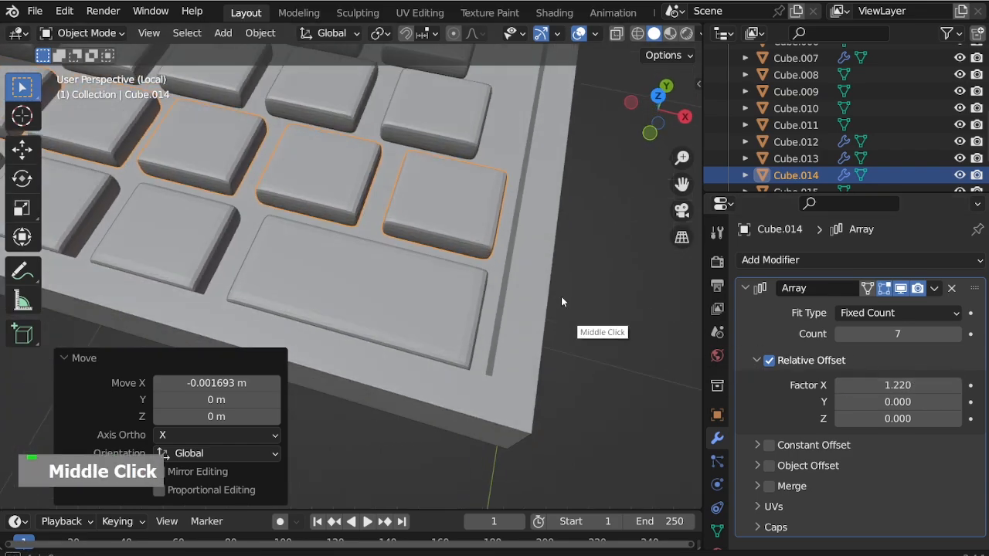
{"action": "scroll", "coordinate": [512, 270], "scroll_direction": "down", "scroll_amount": 4}
Step: Select the second-row key array and apply its Array modifier
{"action": "scroll", "coordinate": [533, 182], "scroll_direction": "up", "scroll_amount": 3}
{"action": "left_click", "coordinate": [464, 204]}
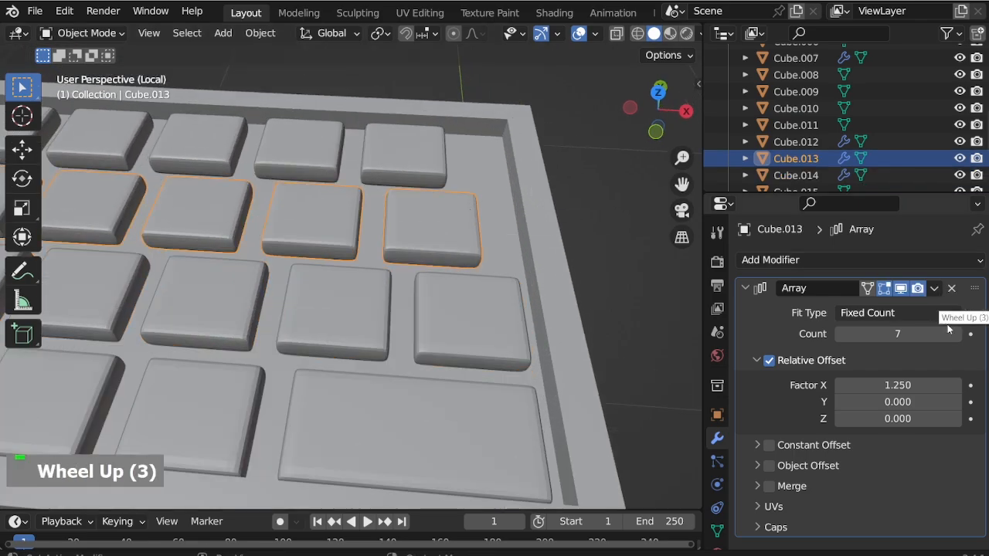
{"action": "left_click", "coordinate": [934, 288]}
{"action": "left_click", "coordinate": [911, 307]}
Step: In Edit Mode, select the outer end of the second row's last key through the mesh using X-ray
{"action": "middle_click_drag", "start_coordinate": [522, 257], "coordinate": [468, 232]}
{"action": "key", "text": "ctrl+Tab"}
{"action": "key", "text": "alt+z"}
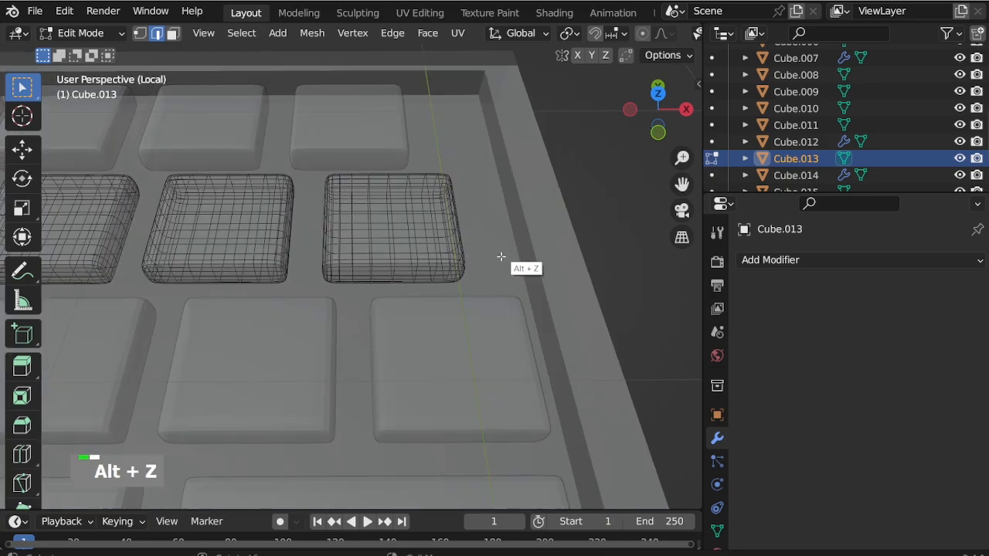
{"action": "left_click_drag", "start_coordinate": [404, 159], "coordinate": [408, 162]}
{"action": "middle_click_drag", "start_coordinate": [464, 255], "coordinate": [497, 309]}
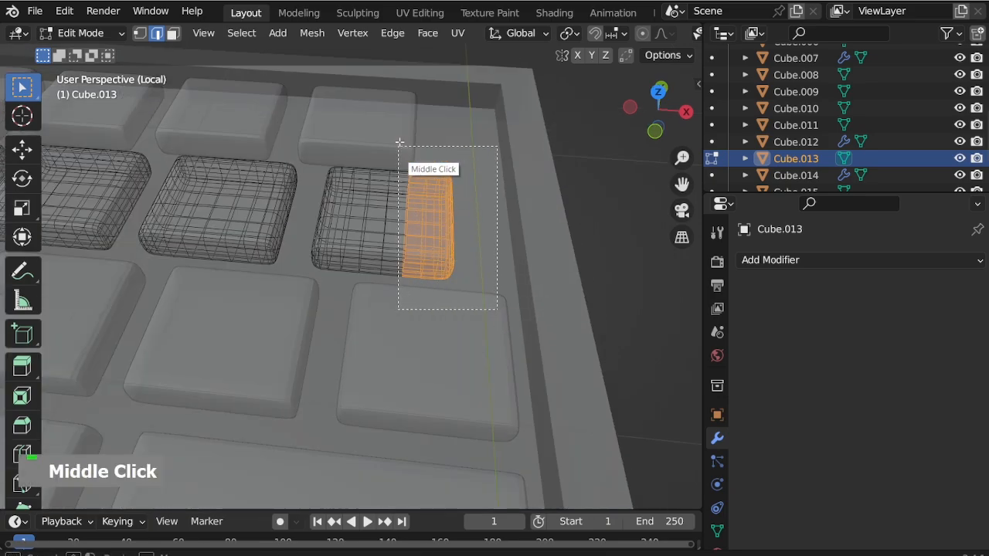
{"action": "left_click_drag", "start_coordinate": [400, 142], "coordinate": [399, 142]}
{"action": "middle_click_drag", "start_coordinate": [401, 144], "coordinate": [466, 238]}
{"action": "key", "text": "alt+z"}
Step: Widen the second row's last key by about 0.021 m along X, aligning its outer edge with the key below
{"action": "scroll", "coordinate": [467, 238], "scroll_direction": "up", "scroll_amount": 1}
{"action": "key", "text": "g"}
{"action": "key", "text": "x"}
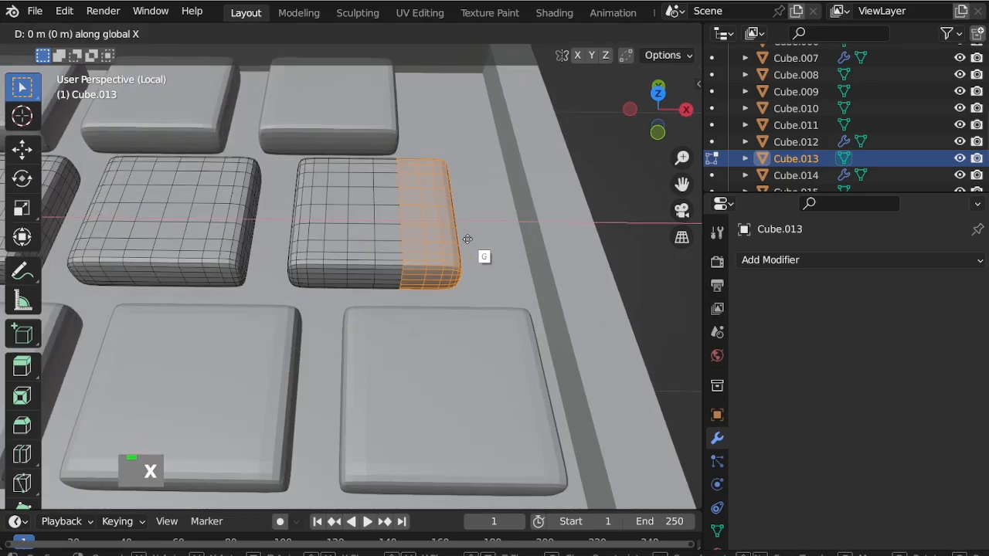
{"action": "left_click", "coordinate": [528, 243]}
{"action": "key", "text": "KP_7"}
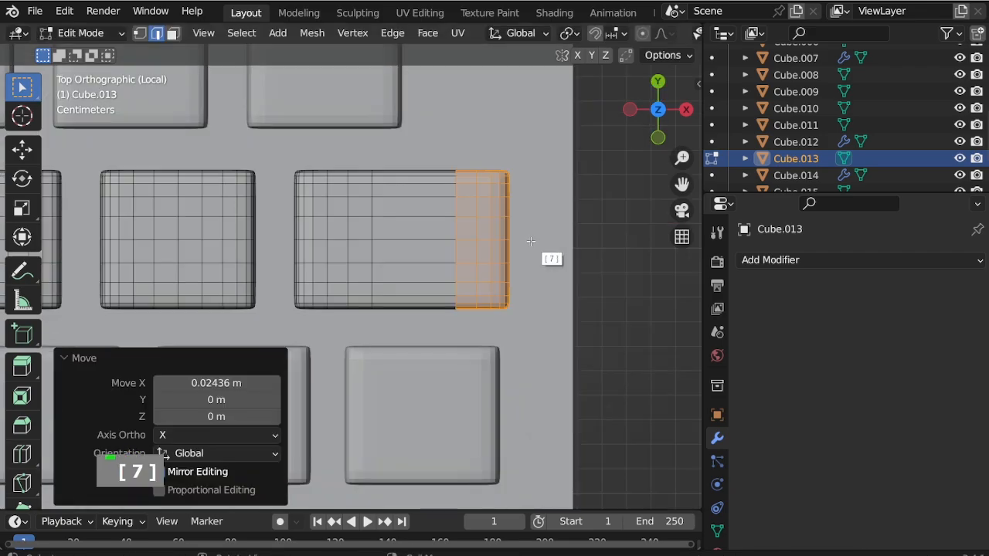
{"action": "key", "text": "g"}
{"action": "key", "text": "x"}
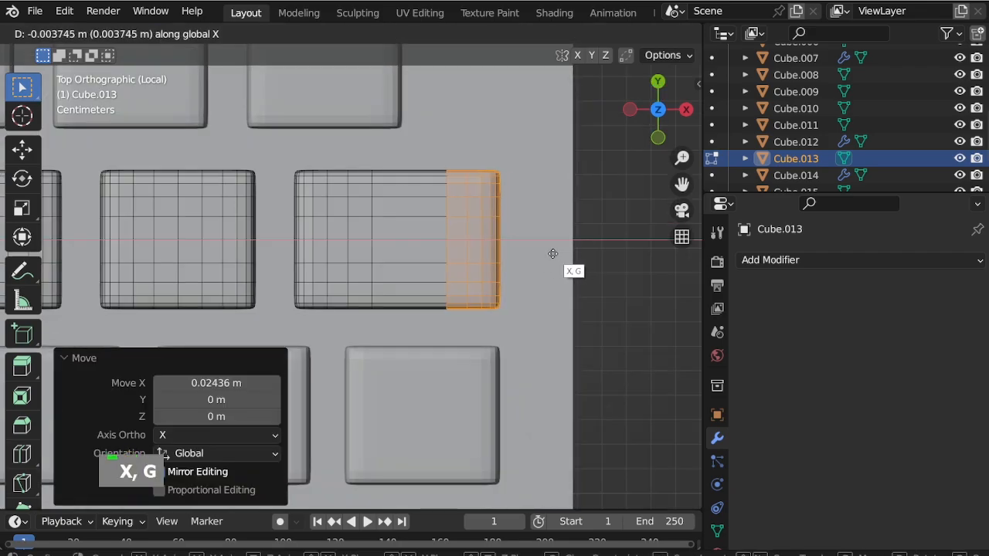
{"action": "left_click", "coordinate": [548, 257]}
{"action": "scroll", "coordinate": [472, 336], "scroll_direction": "down", "scroll_amount": 2}
{"action": "scroll", "coordinate": [472, 336], "scroll_direction": "down", "scroll_amount": 1}
{"action": "scroll", "coordinate": [453, 192], "scroll_direction": "up", "scroll_amount": 1}
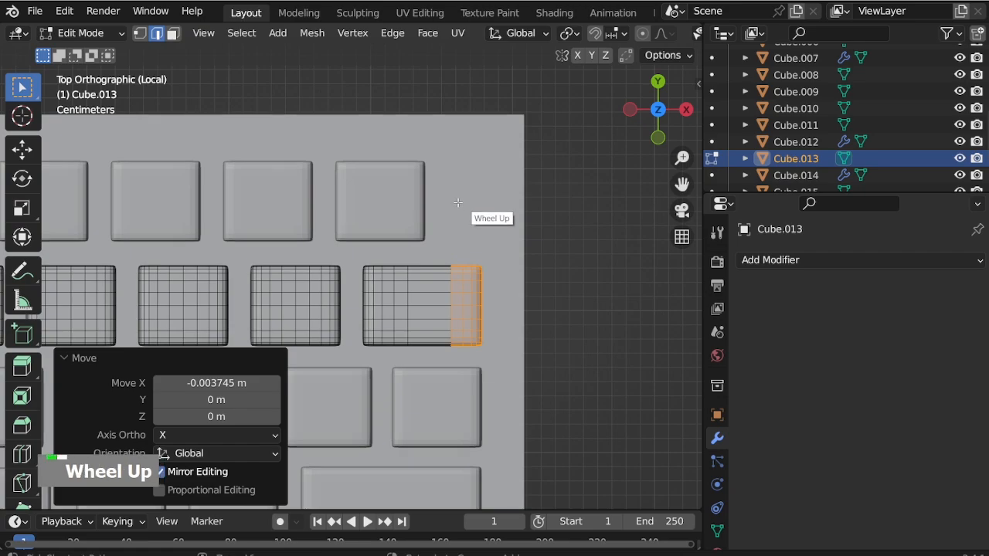
Step: Return to Object Mode and apply the Array modifier on the top-row keys
{"action": "key", "text": "ctrl+Tab"}
{"action": "left_click", "coordinate": [947, 311]}
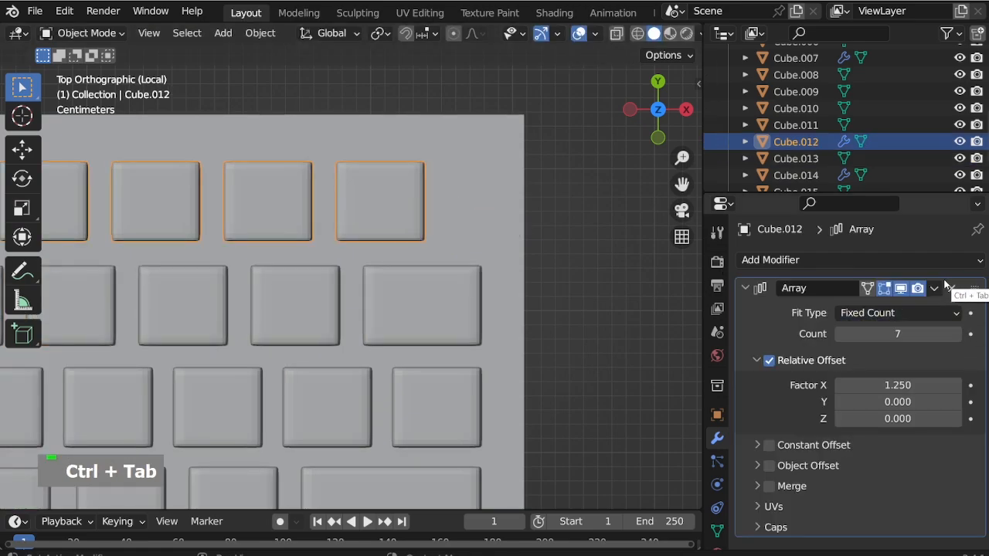
{"action": "left_click", "coordinate": [934, 288]}
{"action": "left_click", "coordinate": [842, 309]}
Step: In Edit Mode, widen the top row's last key by moving its outer end about 0.041 m along X
{"action": "key", "text": "ctrl+Tab"}
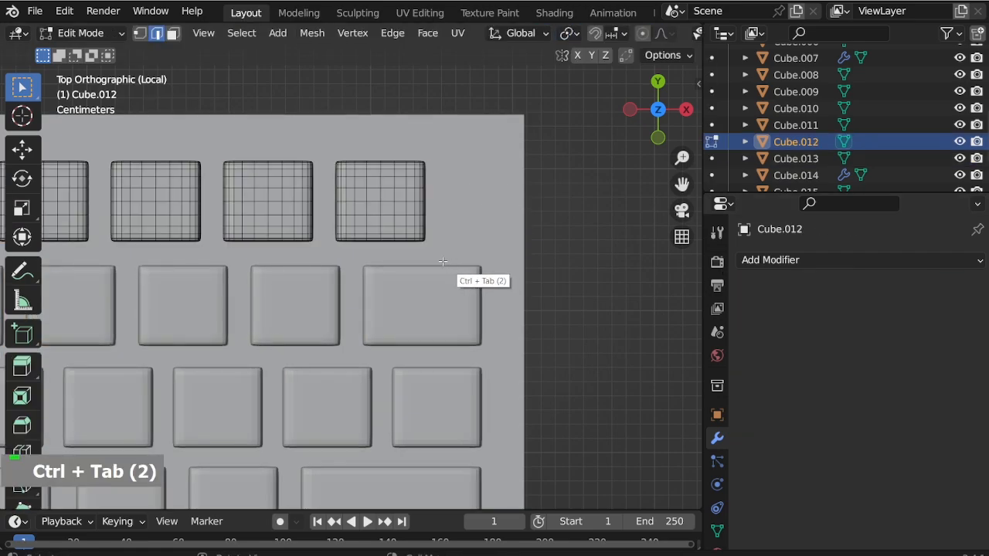
{"action": "key", "text": "alt+z"}
{"action": "left_click_drag", "start_coordinate": [446, 252], "coordinate": [394, 146]}
{"action": "key", "text": "alt+z"}
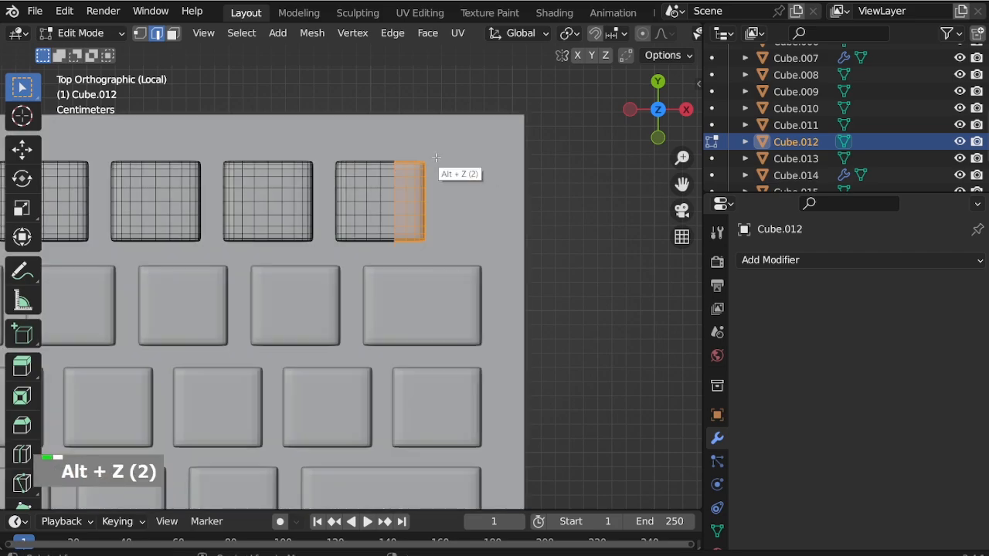
{"action": "scroll", "coordinate": [471, 180], "scroll_direction": "up", "scroll_amount": 3}
{"action": "key", "text": "g"}
{"action": "key", "text": "x"}
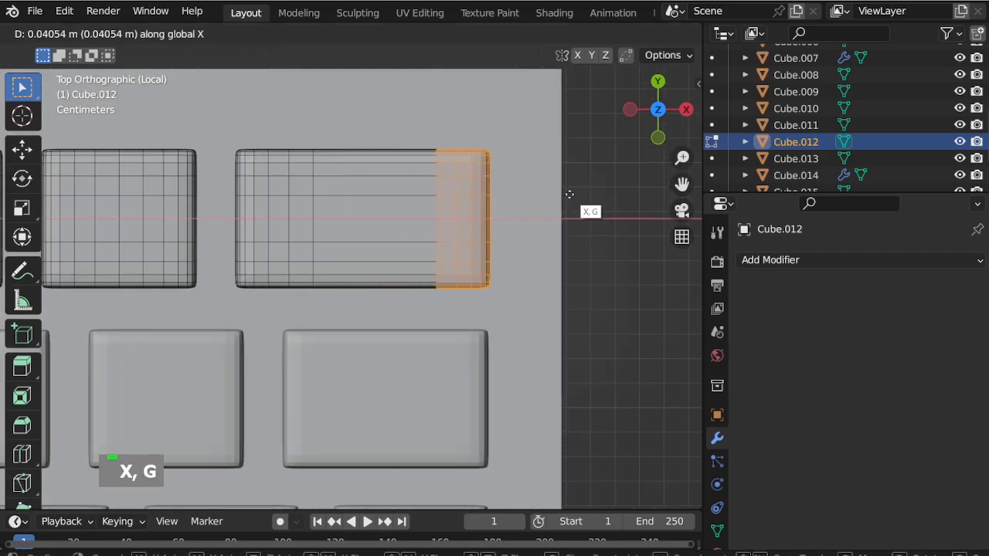
{"action": "left_click", "coordinate": [570, 194]}
{"action": "scroll", "coordinate": [430, 189], "scroll_direction": "down", "scroll_amount": 2}
{"action": "key", "text": "ctrl+Tab"}
{"action": "middle_click_drag", "start_coordinate": [430, 173], "coordinate": [397, 146]}
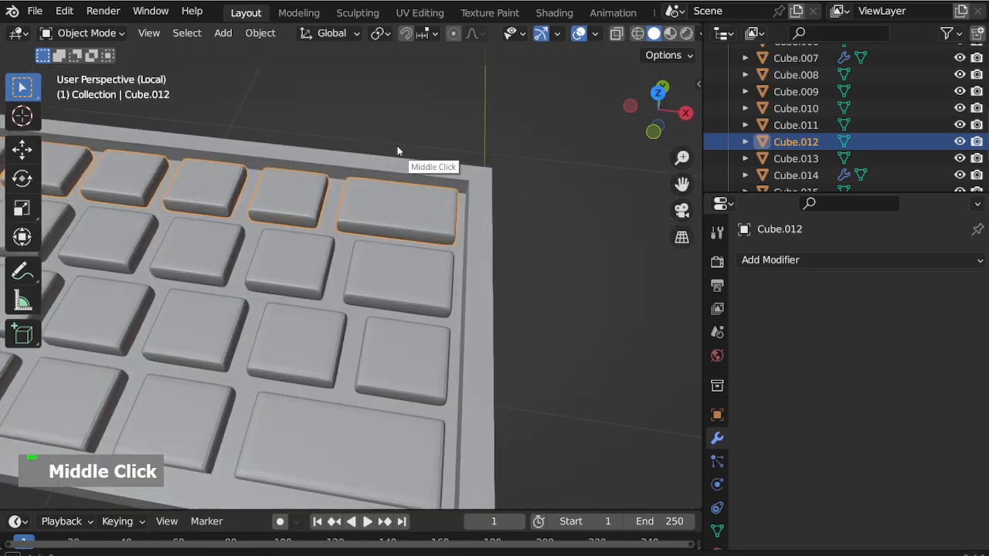
Step: Leave local view and parent all the keyboard's keys to its frame using Object parenting
{"action": "scroll", "coordinate": [521, 217], "scroll_direction": "down", "scroll_amount": 4}
{"action": "scroll", "coordinate": [520, 211], "scroll_direction": "down", "scroll_amount": 2}
{"action": "key", "text": "KP_Divide"}
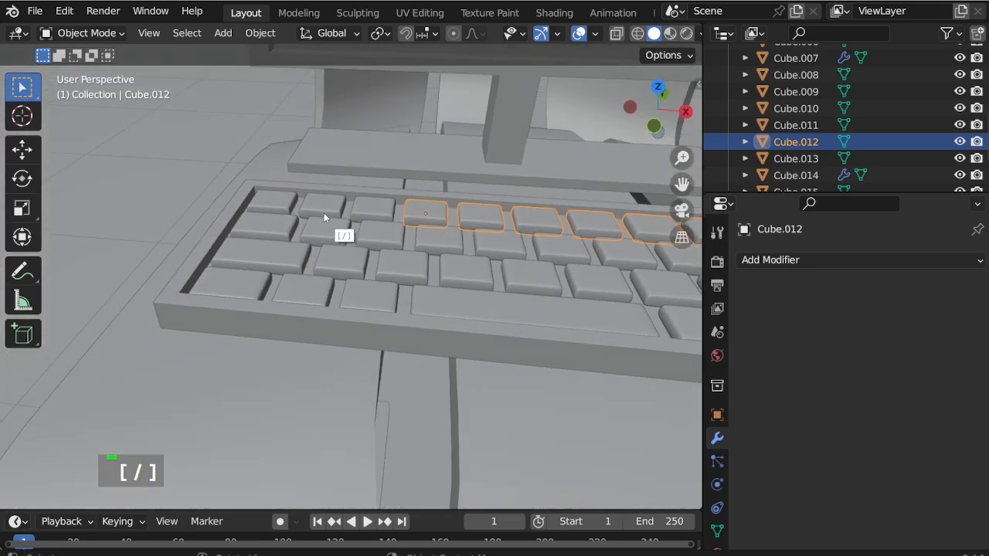
{"action": "left_click", "coordinate": [332, 206], "text": "shift"}
{"action": "left_click", "coordinate": [314, 229], "text": "shift"}
{"action": "left_click", "coordinate": [301, 282], "text": "shift"}
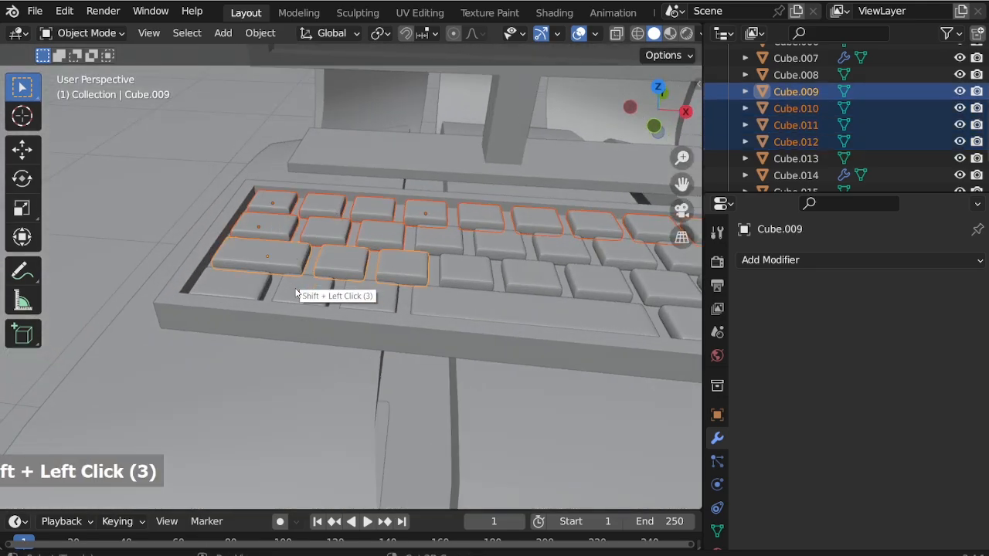
{"action": "left_click", "coordinate": [386, 265], "text": "shift"}
{"action": "left_click", "coordinate": [440, 249], "text": "shift"}
{"action": "left_click", "coordinate": [450, 288], "text": "shift"}
{"action": "left_click", "coordinate": [417, 298], "text": "shift"}
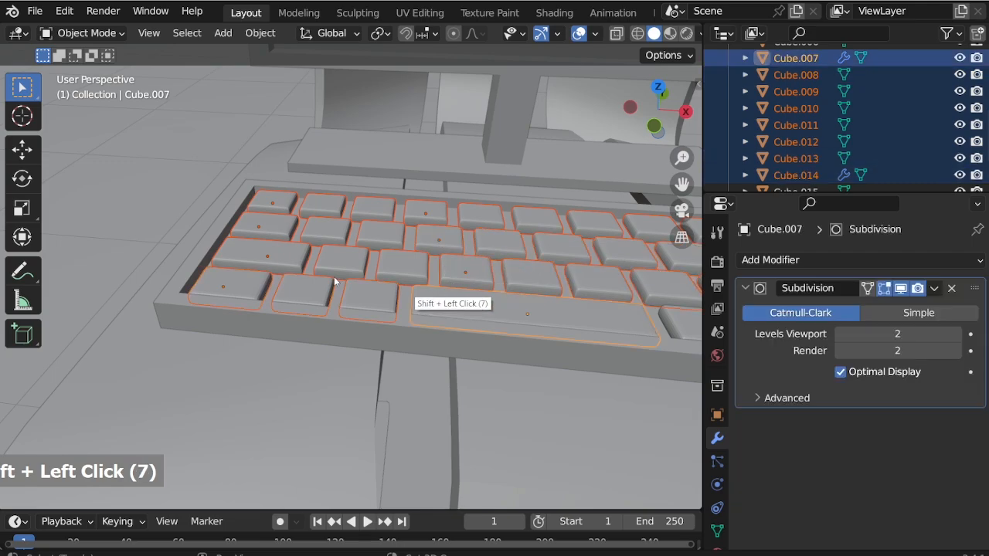
{"action": "middle_click_drag", "start_coordinate": [417, 298], "coordinate": [547, 286]}
{"action": "left_click", "coordinate": [547, 309], "text": "shift"}
{"action": "left_click", "coordinate": [545, 308], "text": "shift"}
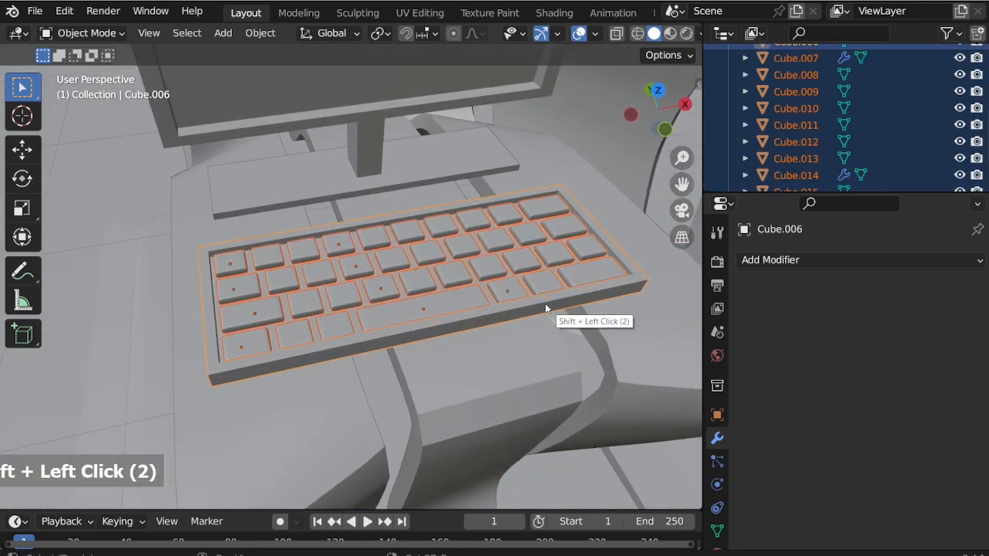
{"action": "key", "text": "ctrl+p"}
{"action": "left_click", "coordinate": [555, 304]}
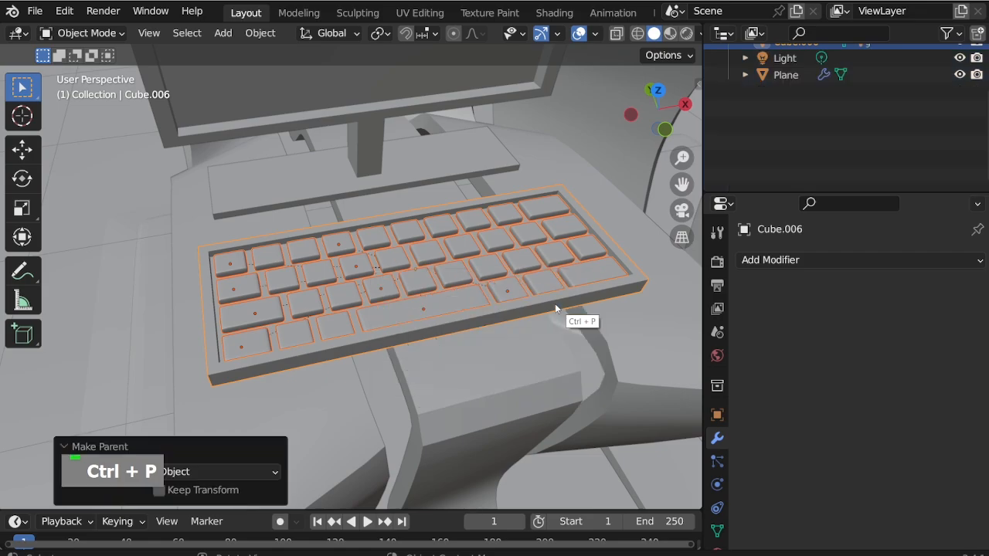
Step: Set the origins of the keyboard frame and keys to their geometry
{"action": "scroll", "coordinate": [474, 309], "scroll_direction": "down", "scroll_amount": 1}
{"action": "middle_click_drag", "start_coordinate": [474, 309], "coordinate": [383, 299]}
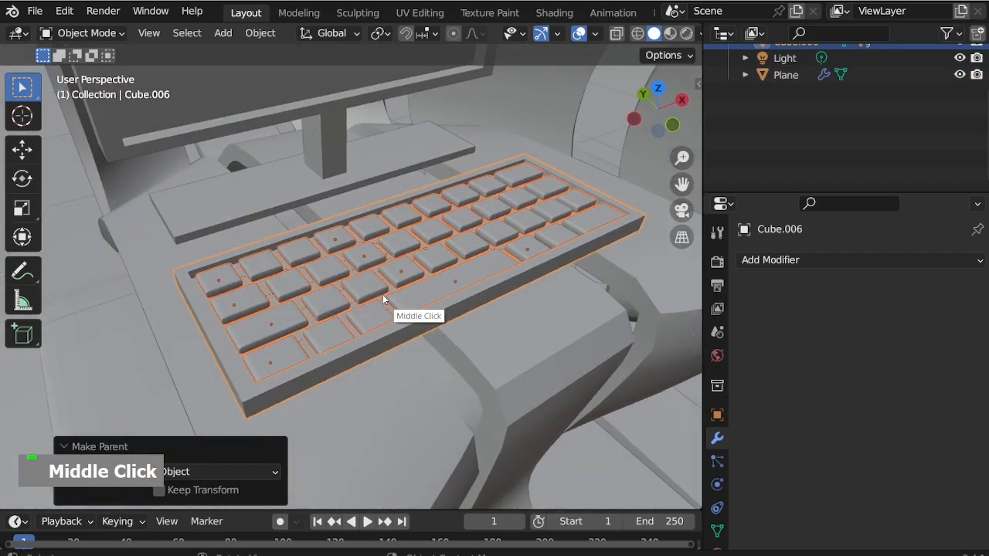
{"action": "left_click", "coordinate": [259, 32]}
{"action": "mouse_move", "coordinate": [332, 69]}
{"action": "left_click", "coordinate": [495, 84]}
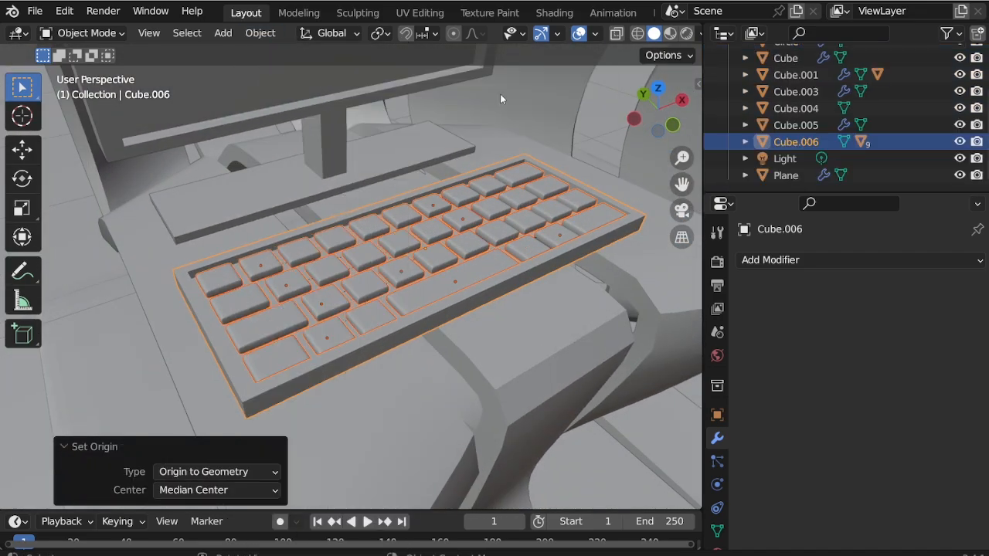
{"action": "middle_click_drag", "start_coordinate": [480, 189], "coordinate": [529, 254]}
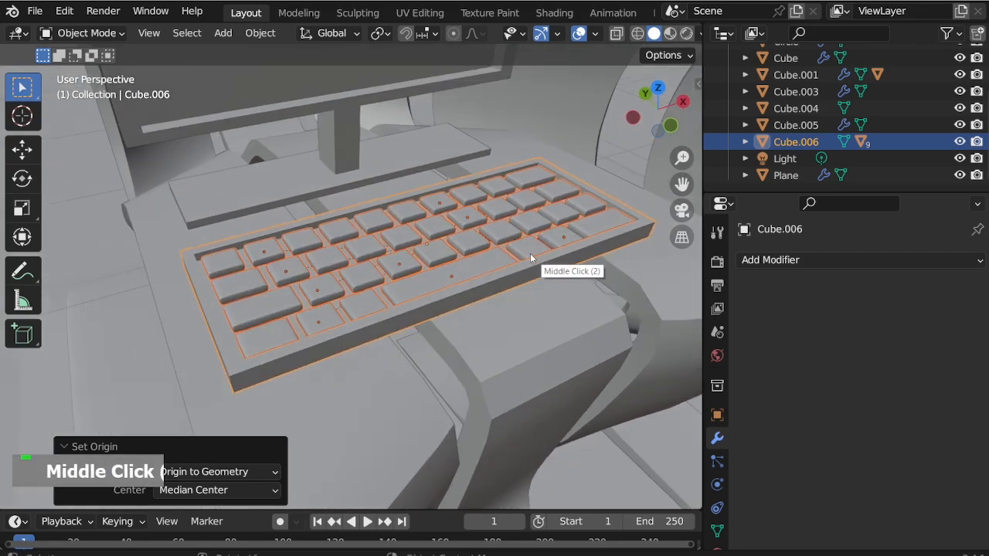
Step: Select only the keyboard frame and scale the whole keyboard uniformly to about 0.906
{"action": "scroll", "coordinate": [397, 256], "scroll_direction": "down", "scroll_amount": 4}
{"action": "left_click", "coordinate": [186, 274]}
{"action": "scroll", "coordinate": [186, 274], "scroll_direction": "down", "scroll_amount": 3}
{"action": "middle_click_drag", "start_coordinate": [186, 274], "coordinate": [288, 279]}
{"action": "scroll", "coordinate": [170, 303], "scroll_direction": "down", "scroll_amount": 2}
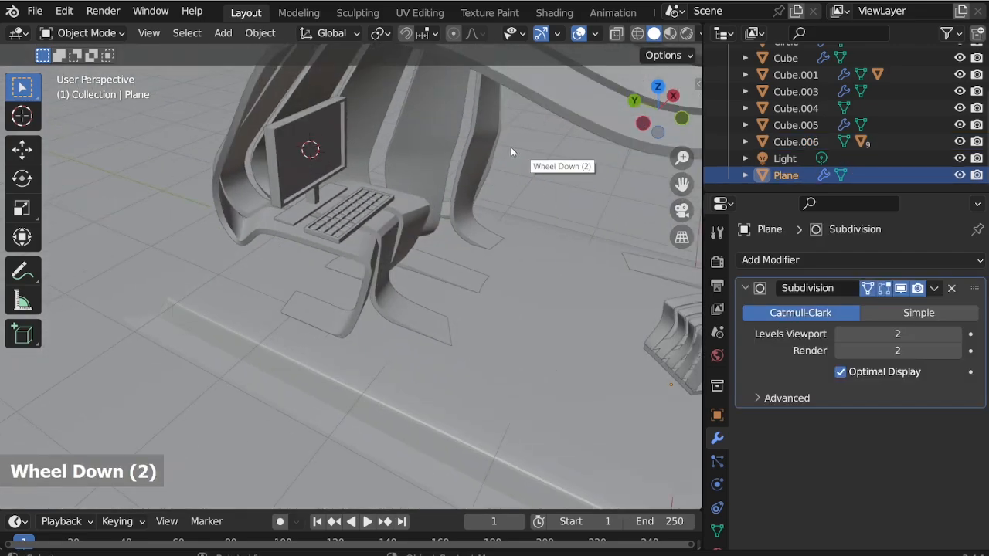
{"action": "scroll", "coordinate": [458, 185], "scroll_direction": "up", "scroll_amount": 5}
{"action": "scroll", "coordinate": [457, 186], "scroll_direction": "down", "scroll_amount": 3}
{"action": "scroll", "coordinate": [185, 312], "scroll_direction": "up", "scroll_amount": 3}
{"action": "left_click", "coordinate": [185, 315]}
{"action": "scroll", "coordinate": [249, 283], "scroll_direction": "down", "scroll_amount": 2}
{"action": "scroll", "coordinate": [255, 280], "scroll_direction": "up", "scroll_amount": 2}
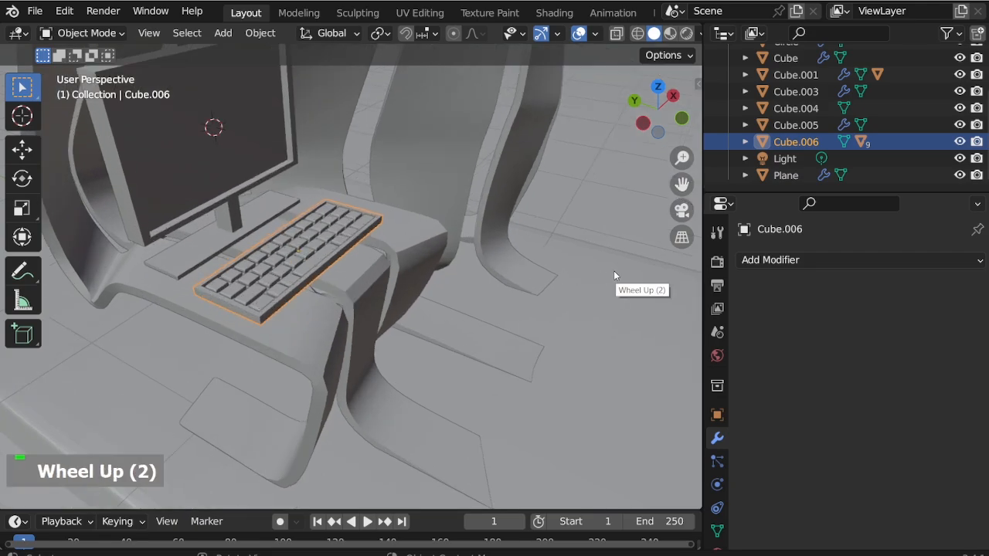
{"action": "key", "text": "s"}
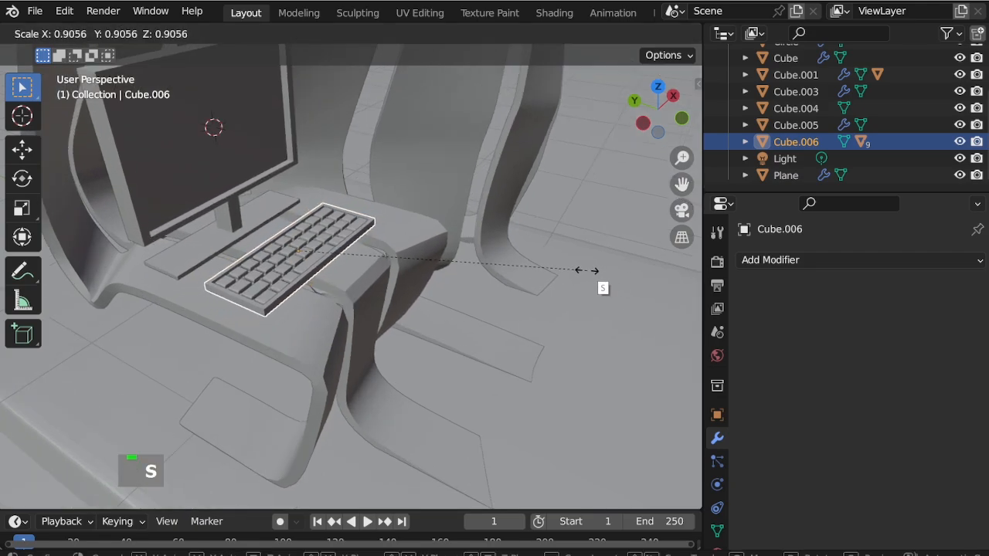
{"action": "left_click", "coordinate": [587, 271]}
Step: In left view, lower the keyboard about 0.005 m along Z onto the desk surface
{"action": "scroll", "coordinate": [223, 318], "scroll_direction": "up", "scroll_amount": 2}
{"action": "key", "text": "KP_3"}
{"action": "key", "text": "KP_9"}
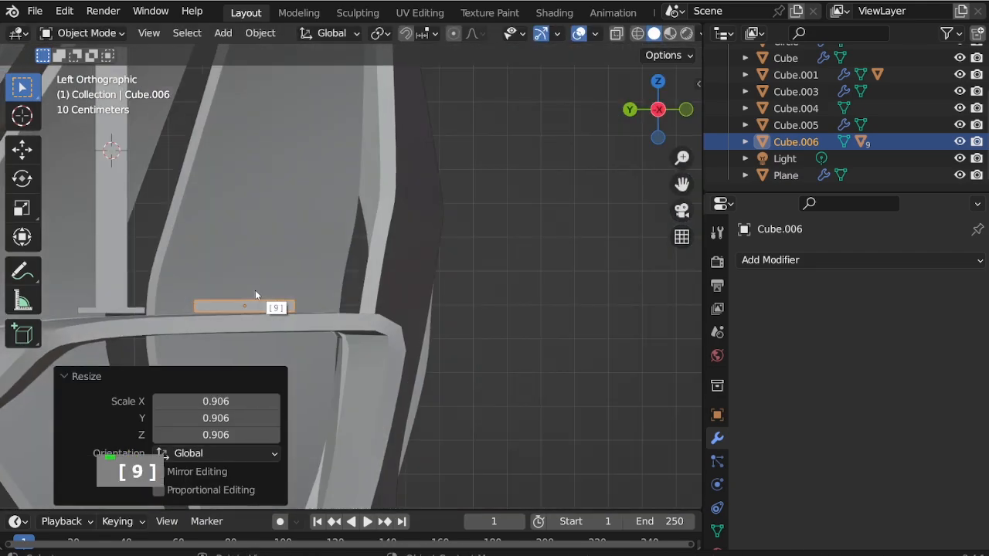
{"action": "key", "text": "g"}
{"action": "key", "text": "z"}
{"action": "left_click", "coordinate": [259, 284]}
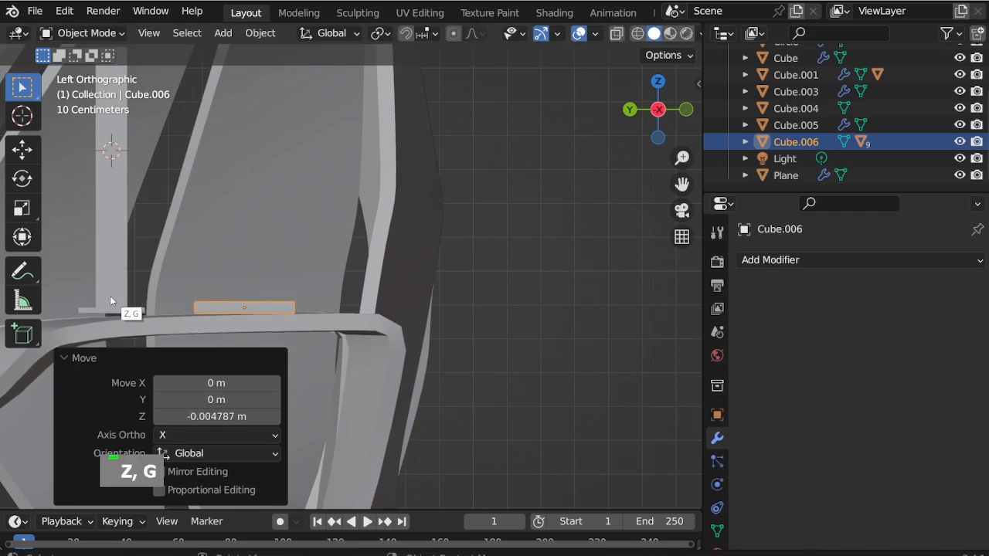
Step: Select the monitor with its stand and lower it about 0.011 m along Z onto the desk
{"action": "left_click", "coordinate": [110, 295]}
{"action": "key", "text": "g"}
{"action": "key", "text": "z"}
{"action": "left_click", "coordinate": [301, 303]}
{"action": "middle_click_drag", "start_coordinate": [300, 304], "coordinate": [215, 326]}
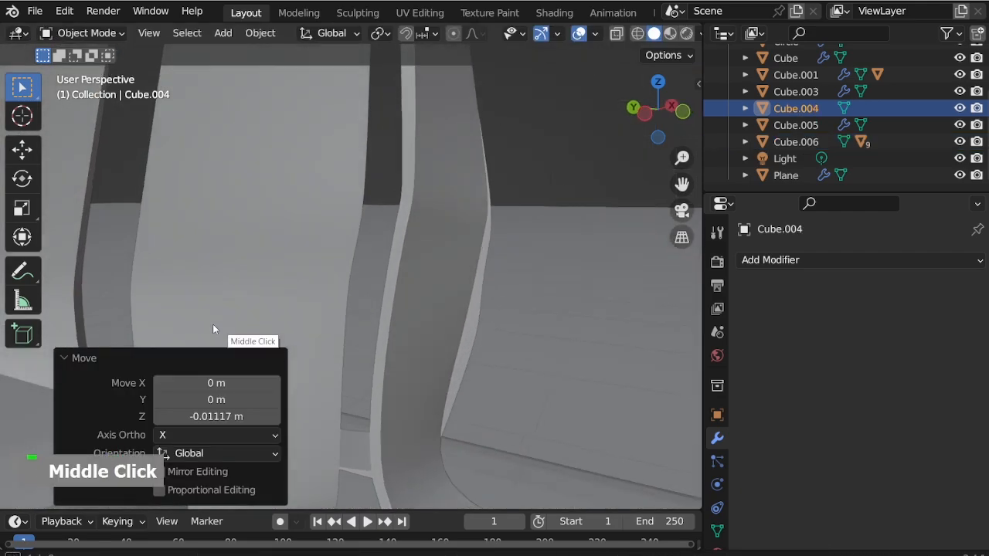
Step: Select the keyboard frame and move the whole keyboard about 0.001 m along Y on the desk
{"action": "scroll", "coordinate": [573, 198], "scroll_direction": "down", "scroll_amount": 2}
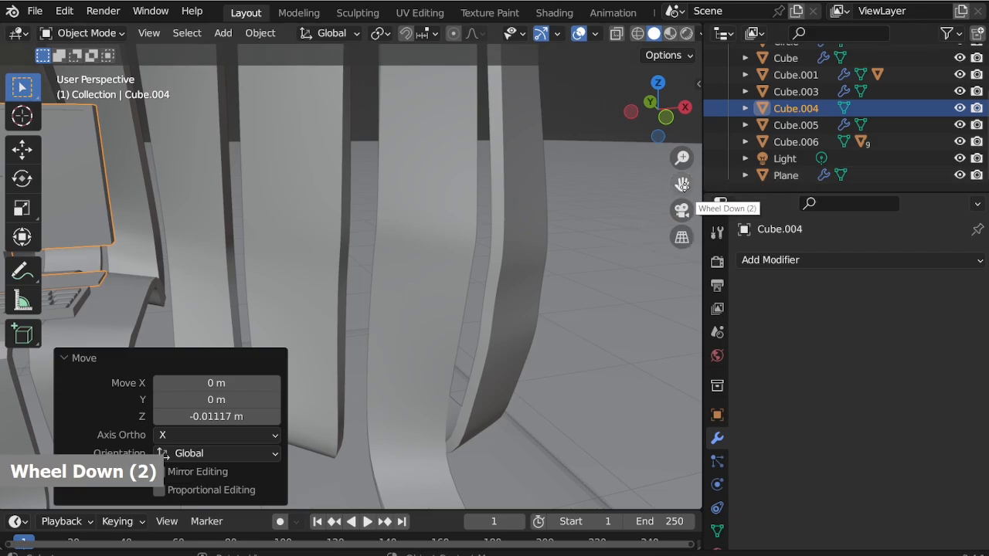
{"action": "middle_click_drag", "start_coordinate": [694, 187], "coordinate": [468, 160], "text": "shift"}
{"action": "middle_click_drag", "start_coordinate": [584, 191], "coordinate": [390, 345]}
{"action": "left_click", "coordinate": [390, 344]}
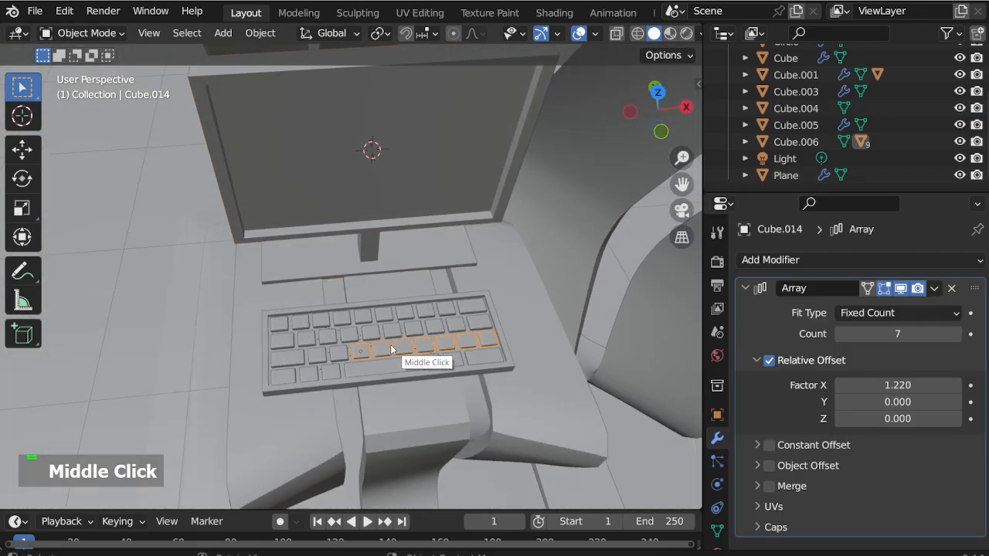
{"action": "double_click", "coordinate": [441, 374]}
{"action": "key", "text": "g"}
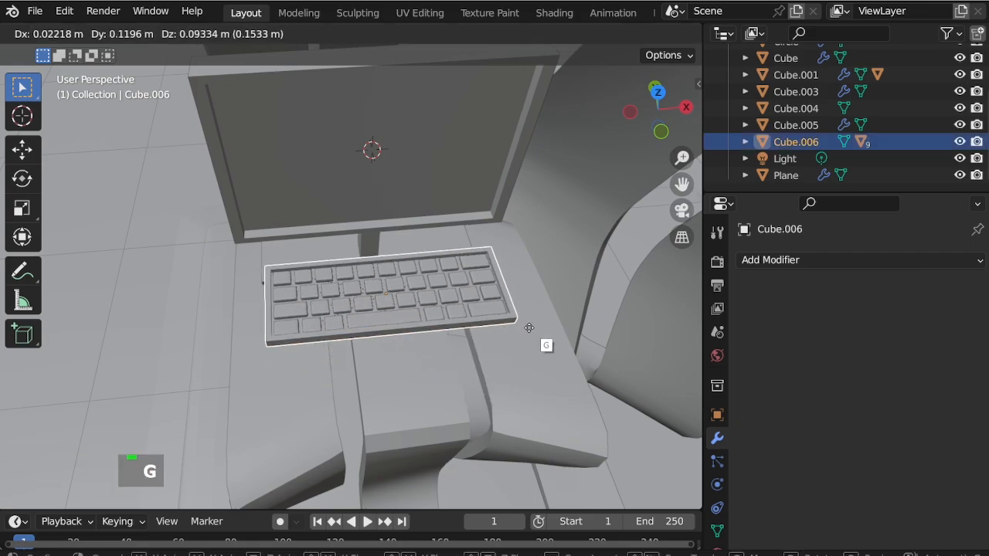
{"action": "key", "text": "y"}
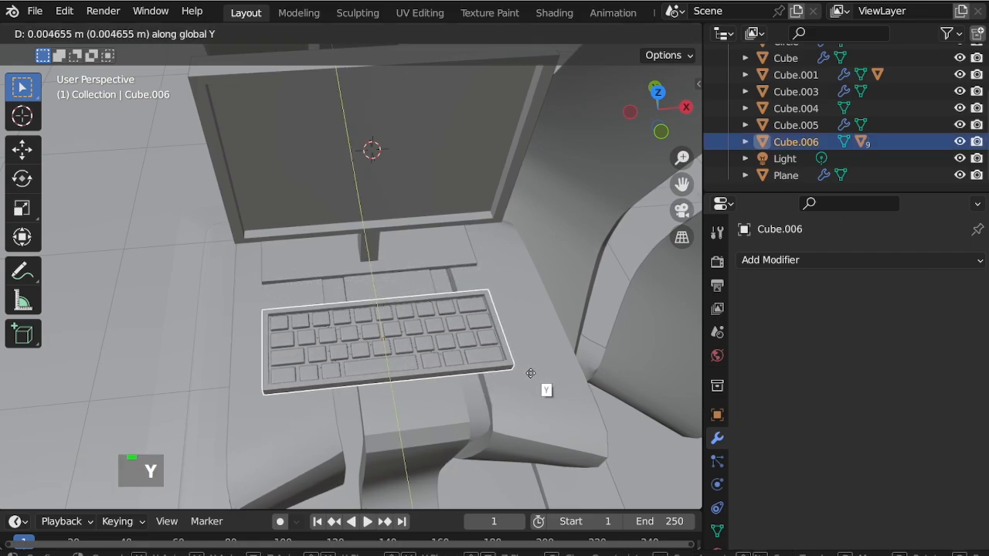
{"action": "left_click", "coordinate": [529, 374]}
{"action": "middle_click_drag", "start_coordinate": [528, 374], "coordinate": [430, 296]}
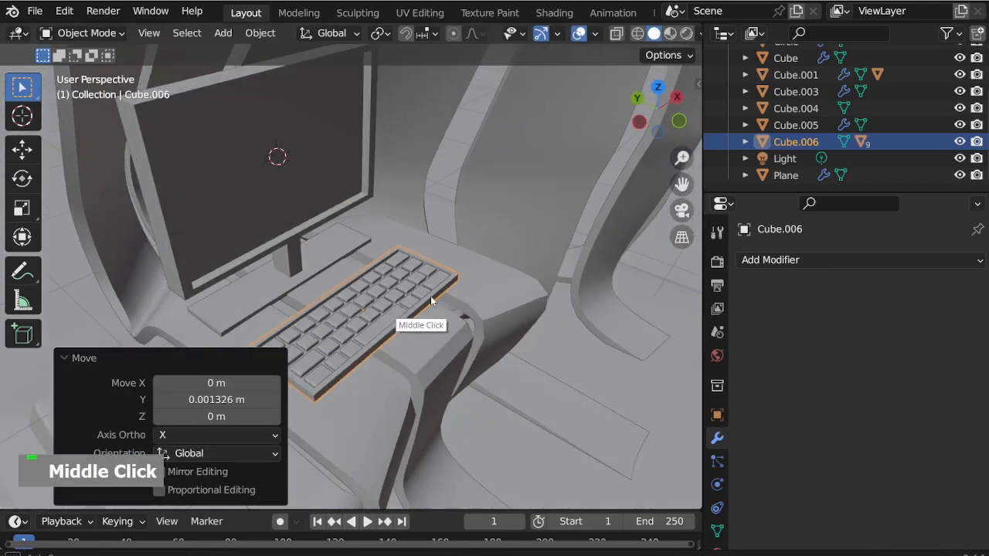
Step: Add a text object to the scene and rotate it -90° about the Z axis
{"action": "scroll", "coordinate": [332, 289], "scroll_direction": "down", "scroll_amount": 4}
{"action": "middle_click_drag", "start_coordinate": [332, 290], "coordinate": [486, 283]}
{"action": "left_click", "coordinate": [146, 327]}
{"action": "scroll", "coordinate": [146, 327], "scroll_direction": "down", "scroll_amount": 3}
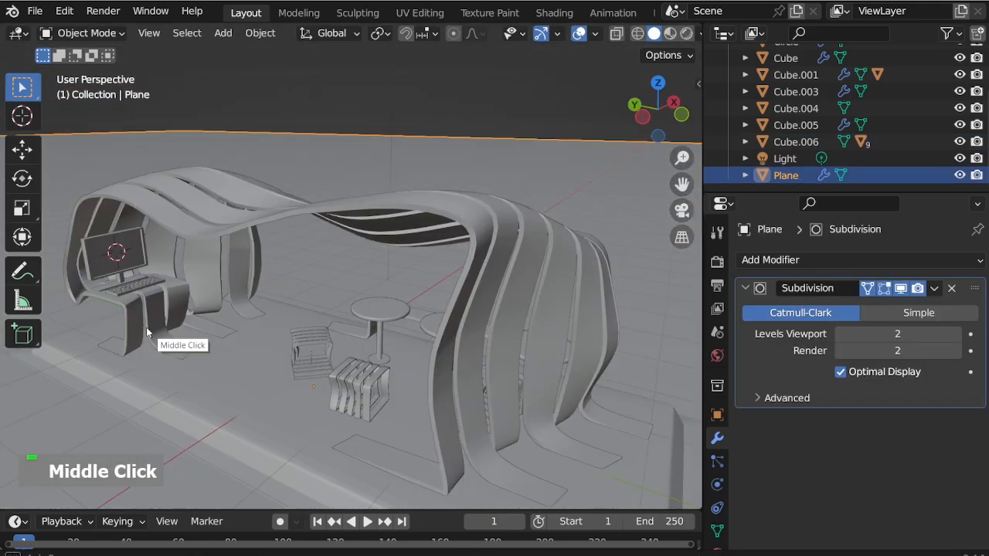
{"action": "middle_click_drag", "start_coordinate": [146, 327], "coordinate": [215, 338]}
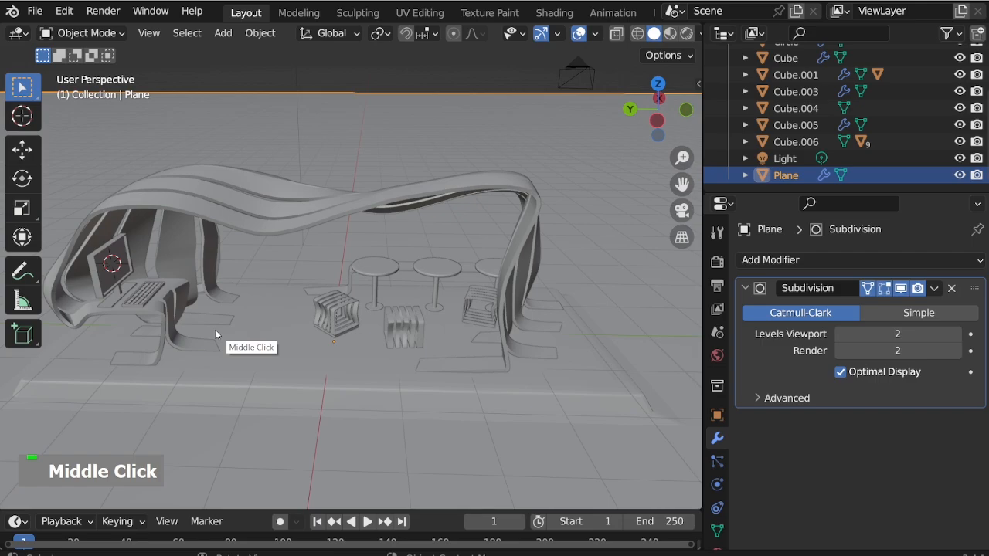
{"action": "key", "text": "shift+a"}
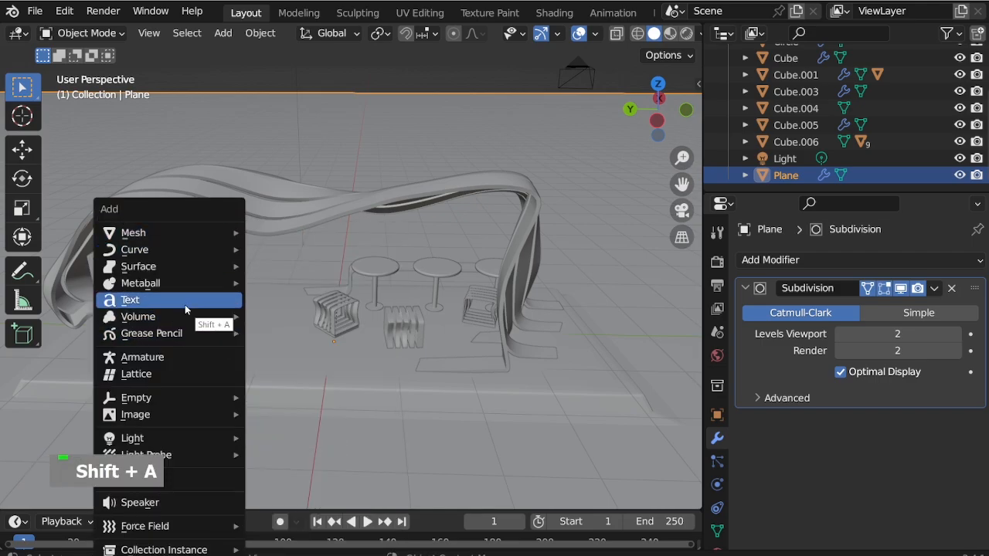
{"action": "left_click", "coordinate": [185, 305]}
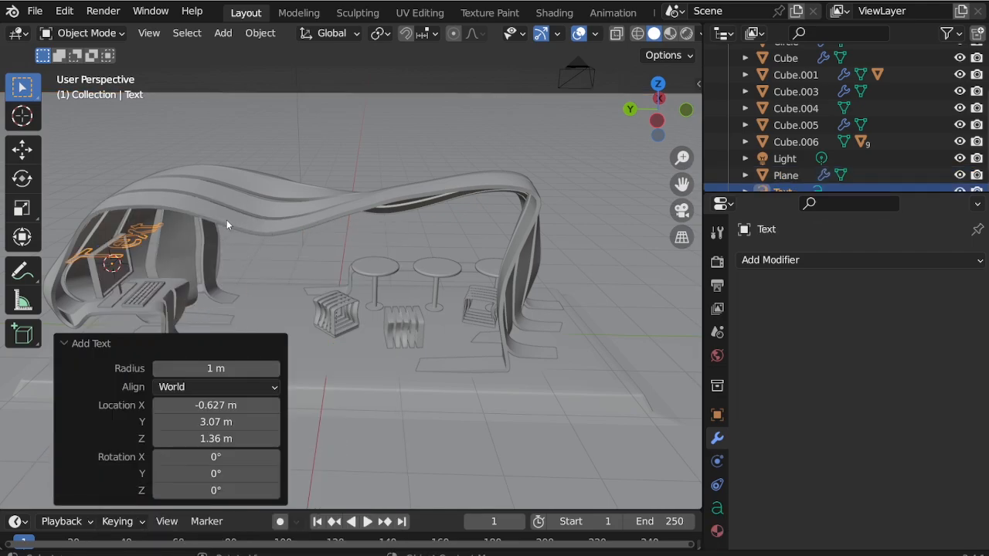
{"action": "key", "text": "r"}
{"action": "key", "text": "z"}
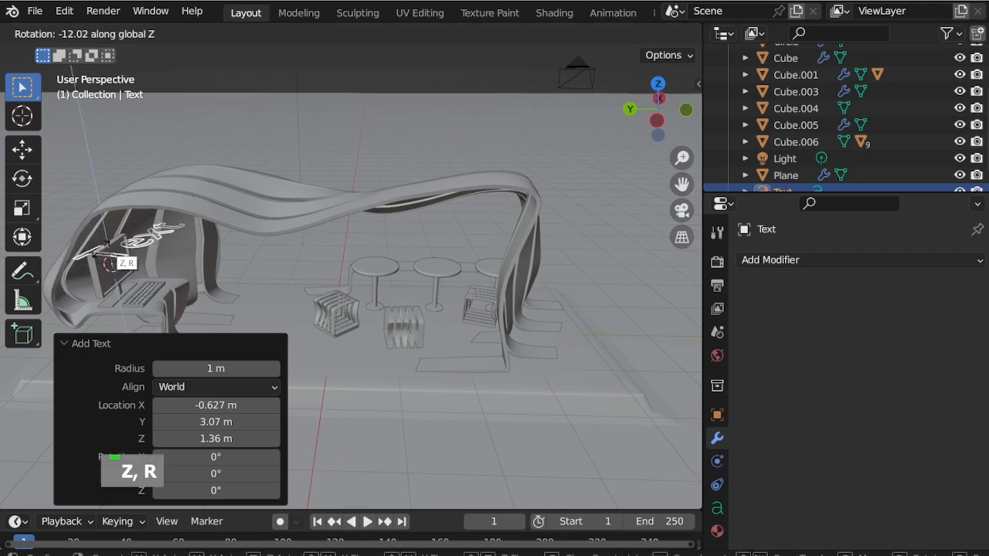
{"action": "type", "text": "-9"}
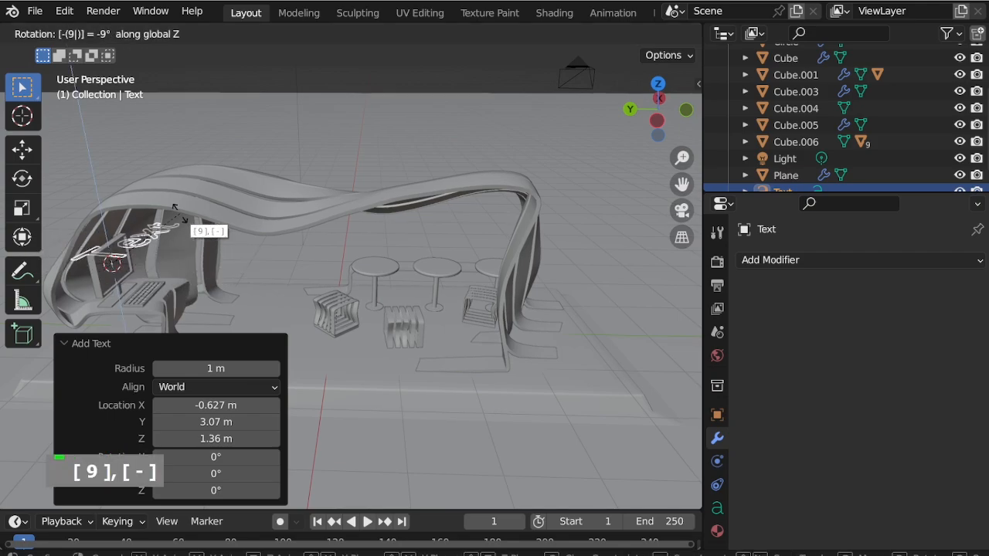
{"action": "type", "text": "0"}
{"action": "key", "text": "Return"}
Step: Enter Edit Mode on the text object and replace its default content with "Blue"
{"action": "scroll", "coordinate": [396, 267], "scroll_direction": "up", "scroll_amount": 4}
{"action": "scroll", "coordinate": [313, 297], "scroll_direction": "up", "scroll_amount": 1}
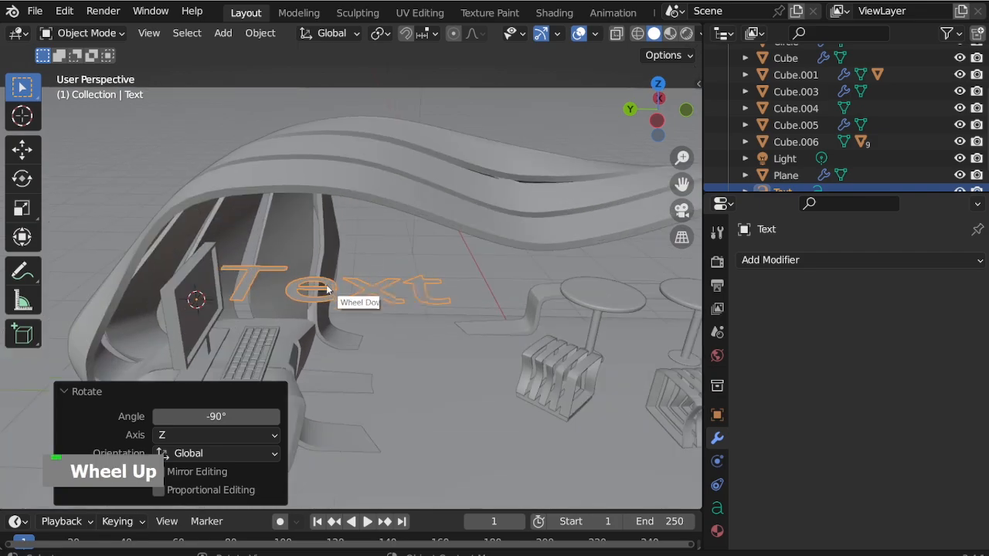
{"action": "middle_click_drag", "start_coordinate": [313, 298], "coordinate": [298, 325]}
{"action": "scroll", "coordinate": [292, 327], "scroll_direction": "down", "scroll_amount": 1}
{"action": "scroll", "coordinate": [293, 330], "scroll_direction": "up", "scroll_amount": 2}
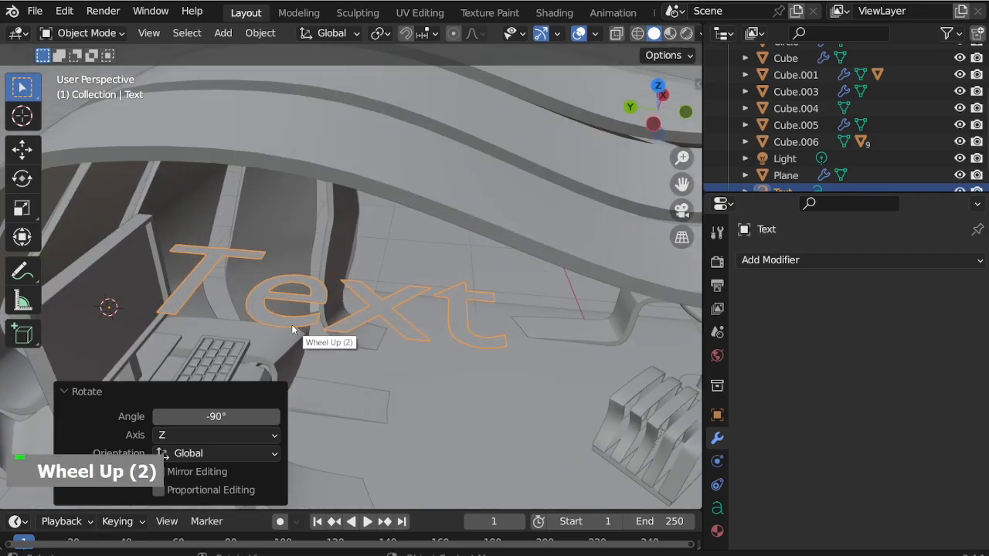
{"action": "key", "text": "ctrl+Tab"}
{"action": "key", "text": "BackSpace"}
{"action": "key", "text": "BackSpace"}
{"action": "key", "text": "BackSpace"}
{"action": "key", "text": "BackSpace"}
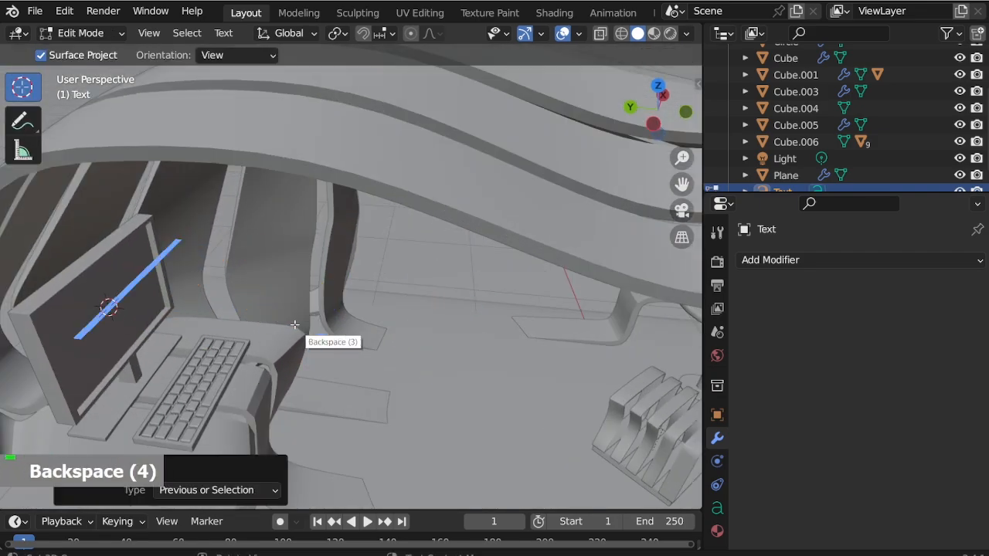
{"action": "type", "text": "Bl"}
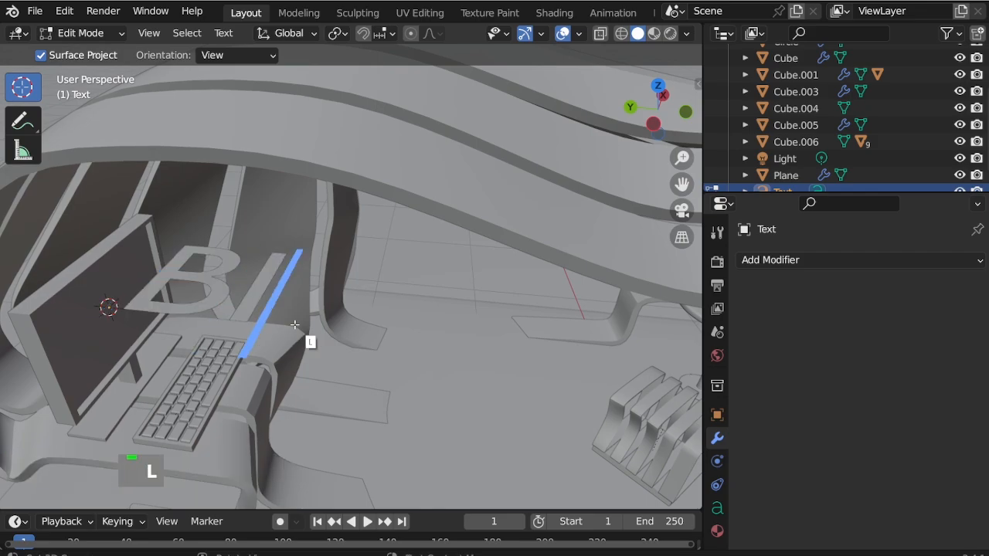
{"action": "type", "text": "ue"}
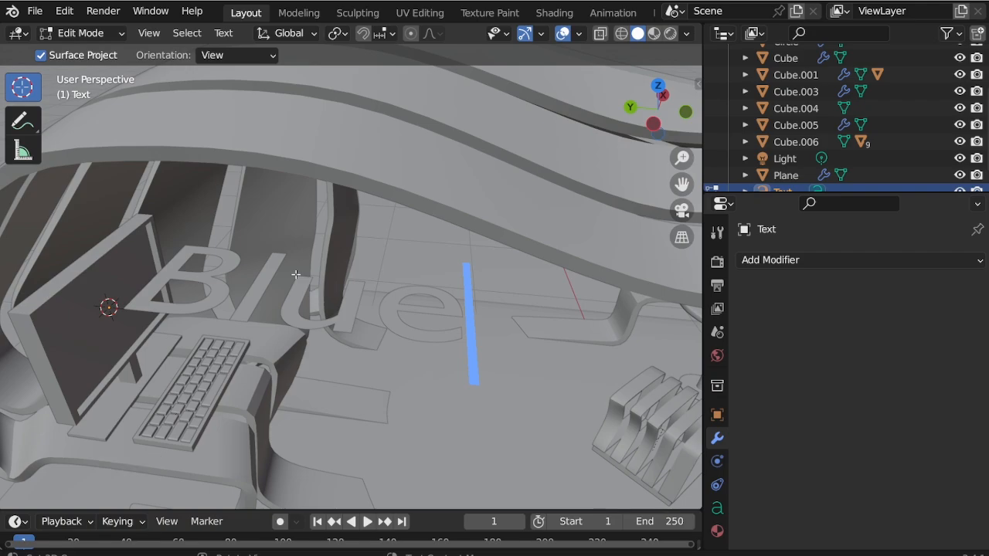
Step: Extend the text to read "Blue.co" and return to Object Mode
{"action": "mouse_move", "coordinate": [390, 309]}
{"action": "middle_mouse_down"}
{"action": "mouse_move", "coordinate": [376, 332]}
{"action": "mouse_move", "coordinate": [383, 316]}
{"action": "middle_mouse_up"}
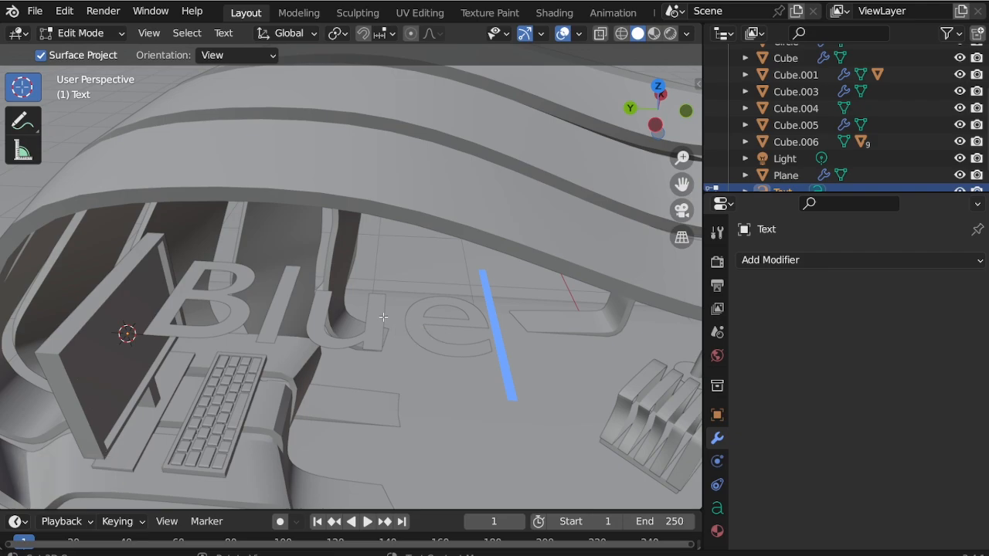
{"action": "type", "text": ".c"}
{"action": "scroll", "coordinate": [383, 316], "scroll_direction": "down", "scroll_amount": 2}
{"action": "scroll", "coordinate": [410, 321], "scroll_direction": "up", "scroll_amount": 1}
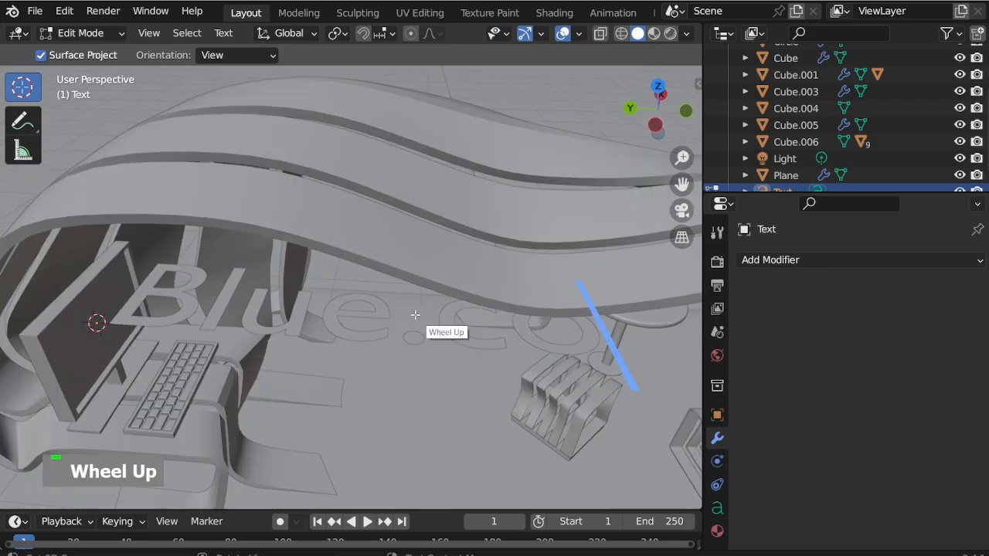
{"action": "middle_click_drag", "start_coordinate": [410, 321], "coordinate": [414, 323]}
{"action": "scroll", "coordinate": [424, 325], "scroll_direction": "up", "scroll_amount": 1}
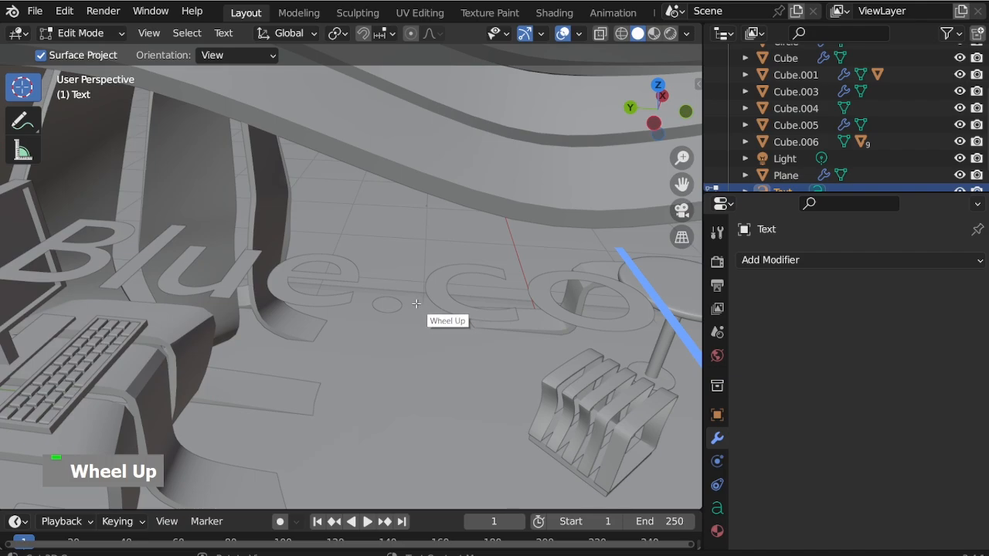
{"action": "key", "text": "ctrl+a"}
{"action": "scroll", "coordinate": [472, 320], "scroll_direction": "down", "scroll_amount": 1}
{"action": "mouse_move", "coordinate": [473, 319]}
{"action": "middle_mouse_down"}
{"action": "mouse_move", "coordinate": [465, 317]}
{"action": "mouse_move", "coordinate": [475, 320]}
{"action": "middle_mouse_up"}
{"action": "scroll", "coordinate": [478, 321], "scroll_direction": "up", "scroll_amount": 1}
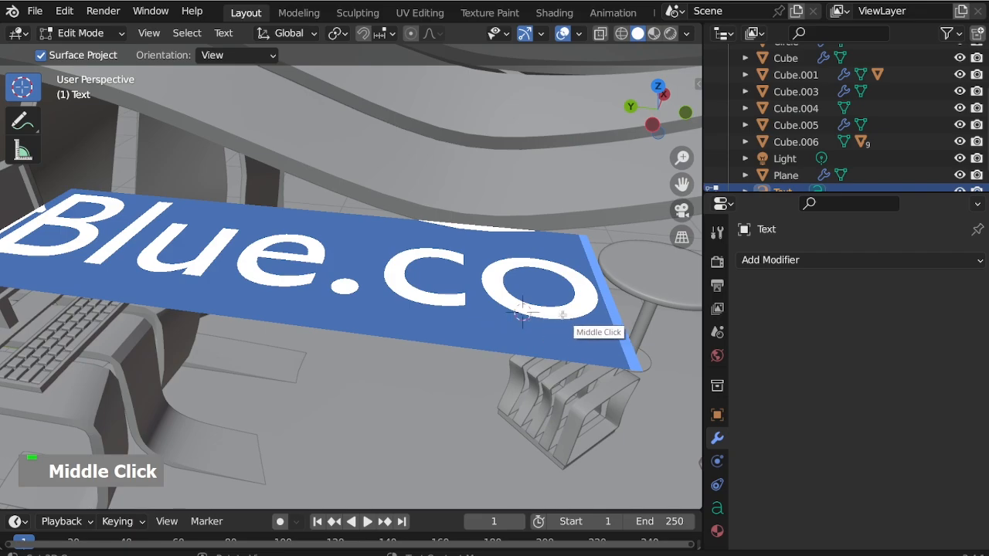
{"action": "key", "text": "ctrl+Tab"}
{"action": "scroll", "coordinate": [468, 296], "scroll_direction": "down", "scroll_amount": 1}
Step: Load the Text Me One Regular font file as the text object's regular font
{"action": "middle_click_drag", "start_coordinate": [490, 296], "coordinate": [525, 338]}
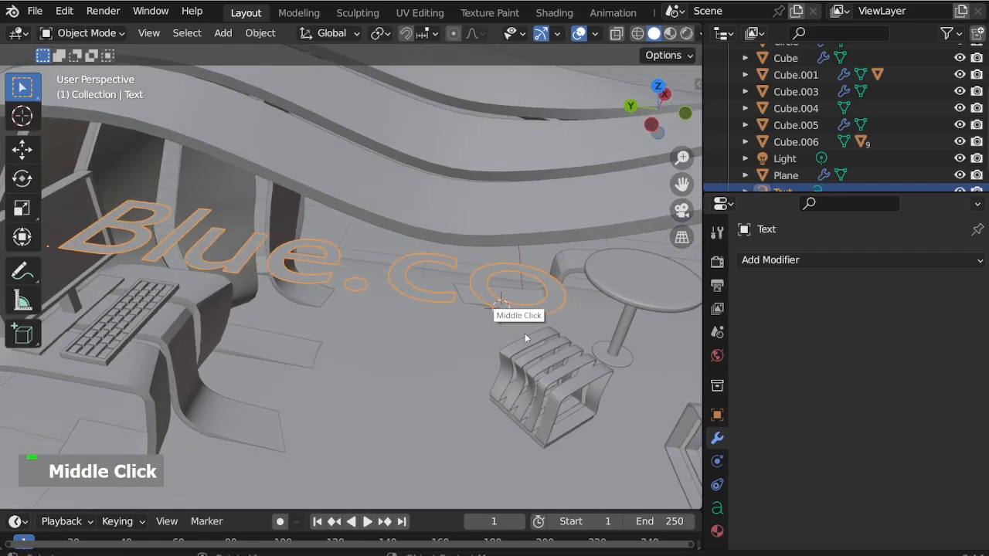
{"action": "left_click", "coordinate": [717, 509]}
{"action": "scroll", "coordinate": [801, 444], "scroll_direction": "down", "scroll_amount": 11}
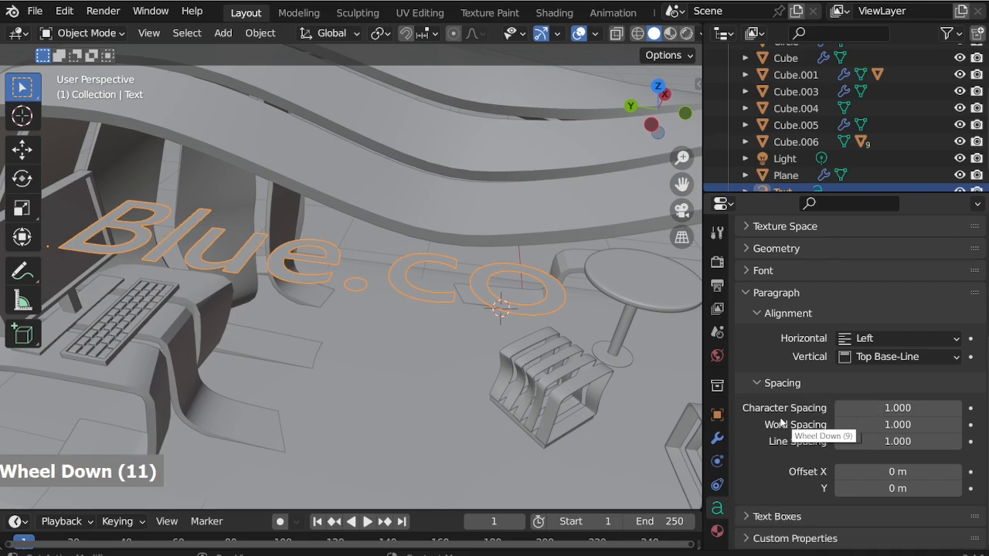
{"action": "left_click", "coordinate": [770, 275]}
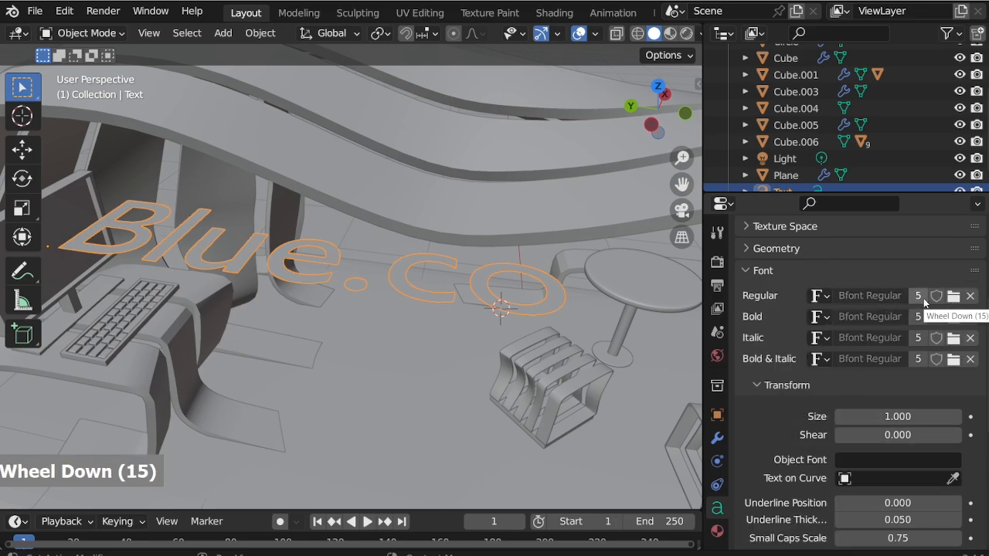
{"action": "left_click", "coordinate": [954, 297]}
{"action": "left_click", "coordinate": [806, 504]}
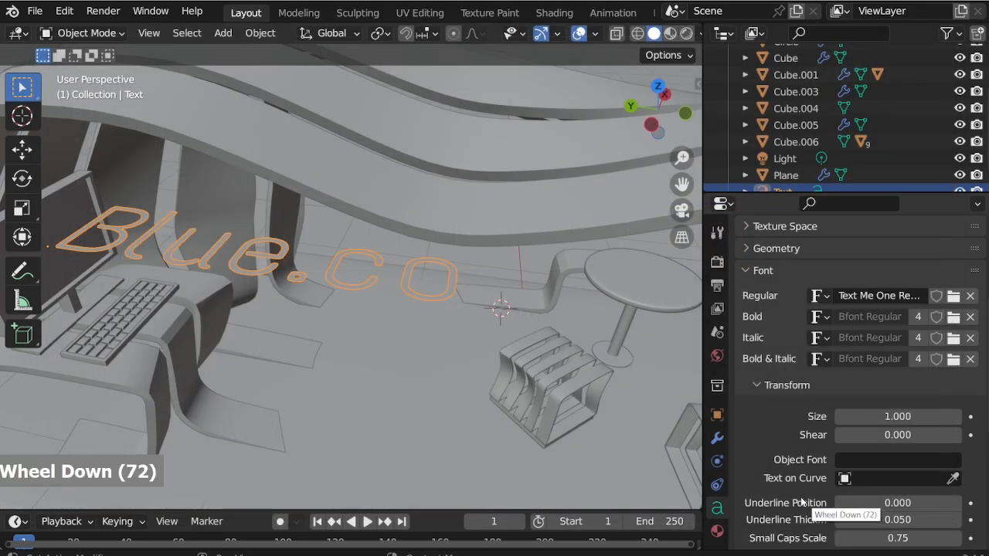
Step: Stand the "Blue.co" text upright by rotating it -90° about the global Y axis
{"action": "scroll", "coordinate": [254, 283], "scroll_direction": "up", "scroll_amount": 1}
{"action": "middle_click_drag", "start_coordinate": [254, 283], "coordinate": [356, 255]}
{"action": "scroll", "coordinate": [339, 258], "scroll_direction": "up", "scroll_amount": 1}
{"action": "scroll", "coordinate": [444, 288], "scroll_direction": "up", "scroll_amount": 1}
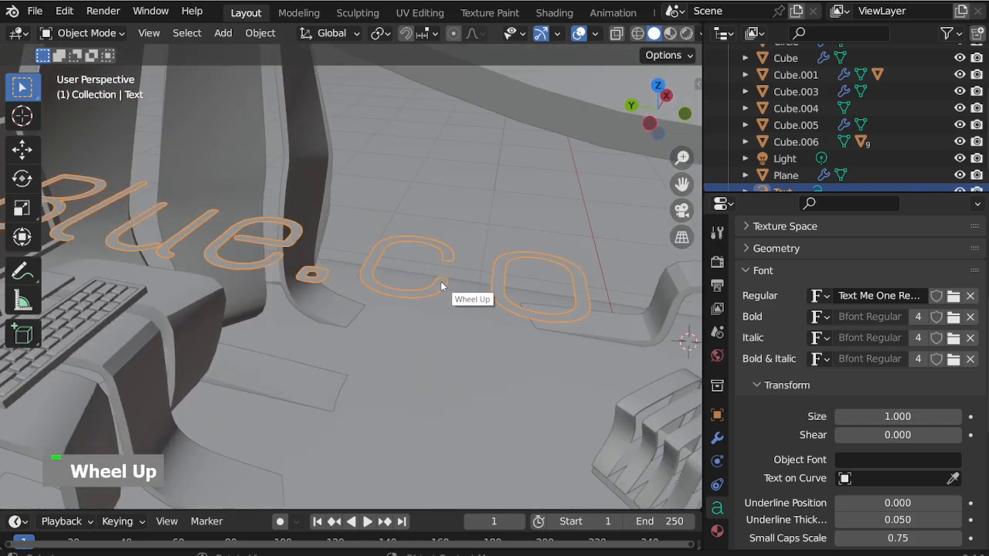
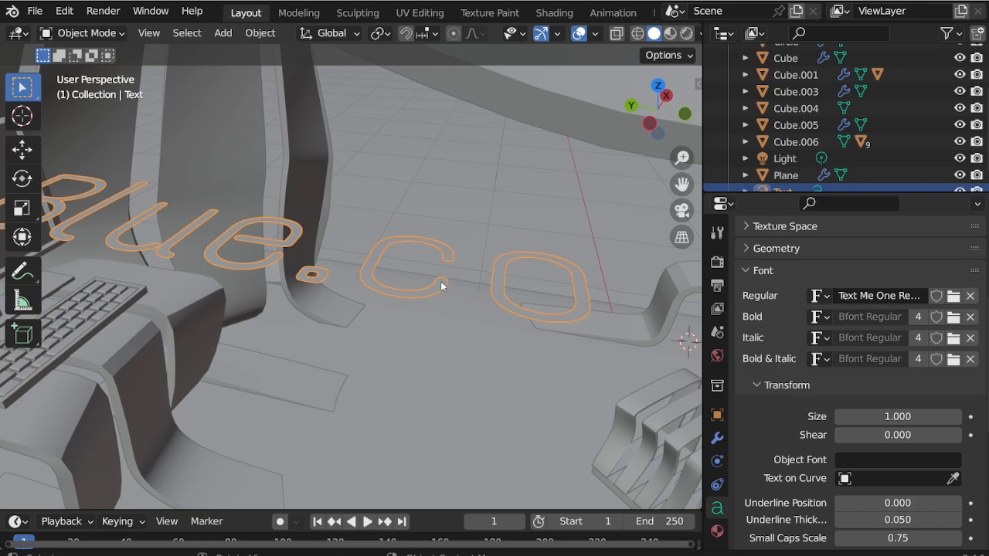
{"action": "key", "text": "r"}
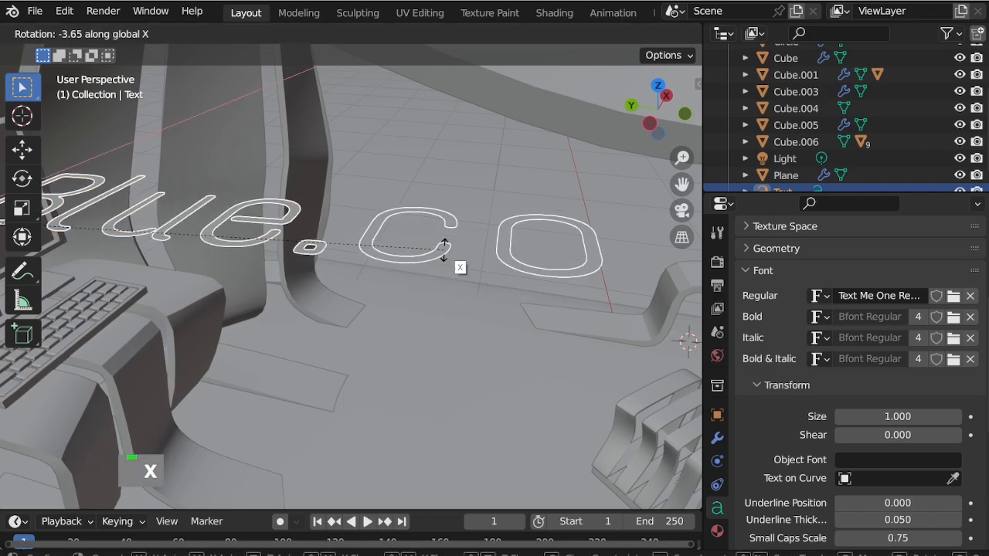
{"action": "key", "text": "y"}
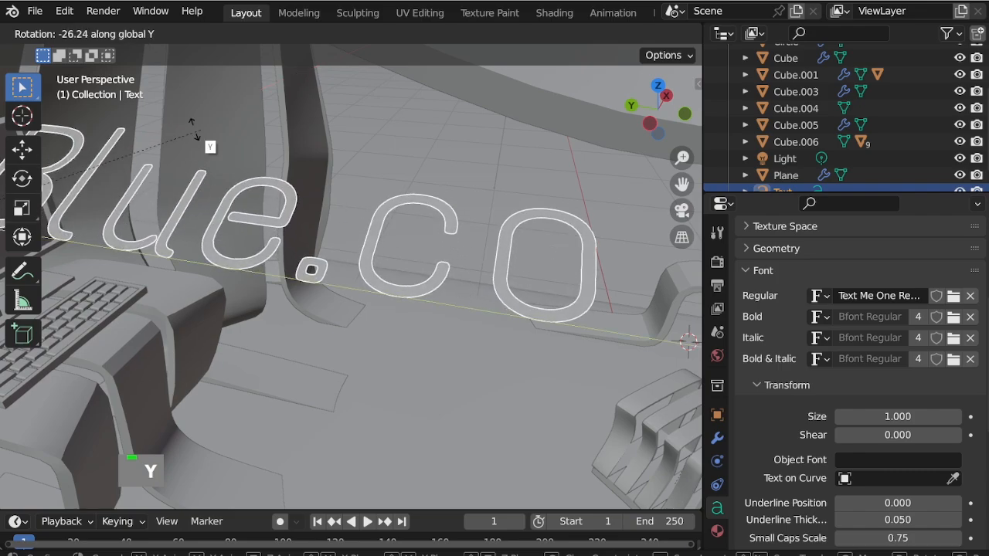
{"action": "type", "text": "-90"}
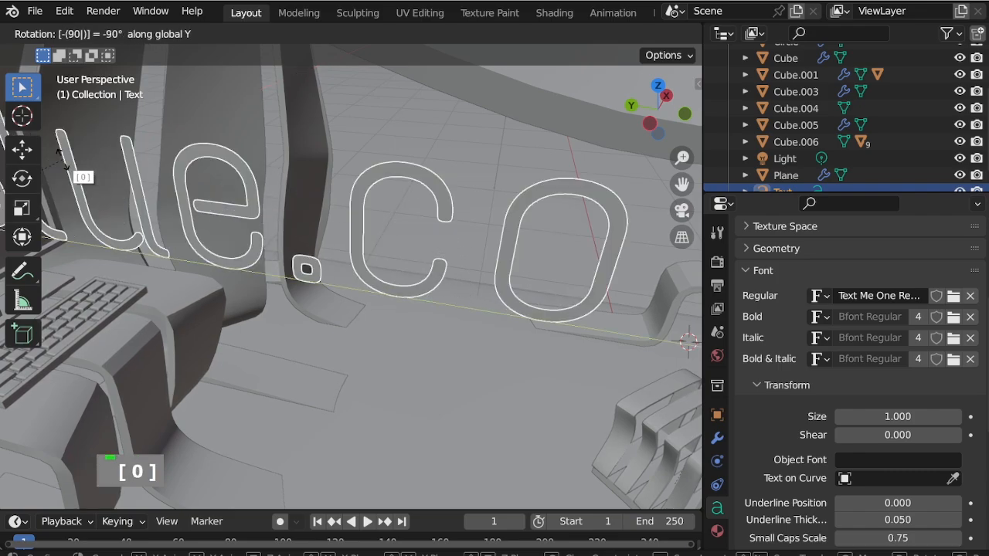
{"action": "scroll", "coordinate": [274, 296], "scroll_direction": "down", "scroll_amount": 5}
{"action": "key", "text": "Return"}
{"action": "scroll", "coordinate": [395, 218], "scroll_direction": "down", "scroll_amount": 5}
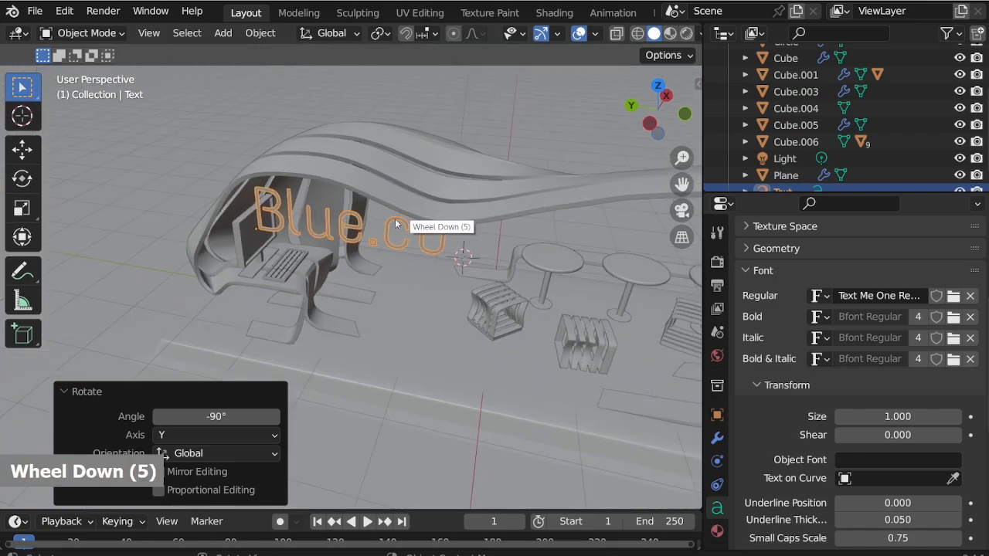
Step: In top view, move the text about -0.519 m in X and -2.65 m in Y to the pavilion's outer edge
{"action": "middle_click_drag", "start_coordinate": [395, 219], "coordinate": [418, 258]}
{"action": "key", "text": "KP_7"}
{"action": "scroll", "coordinate": [399, 207], "scroll_direction": "down", "scroll_amount": 4}
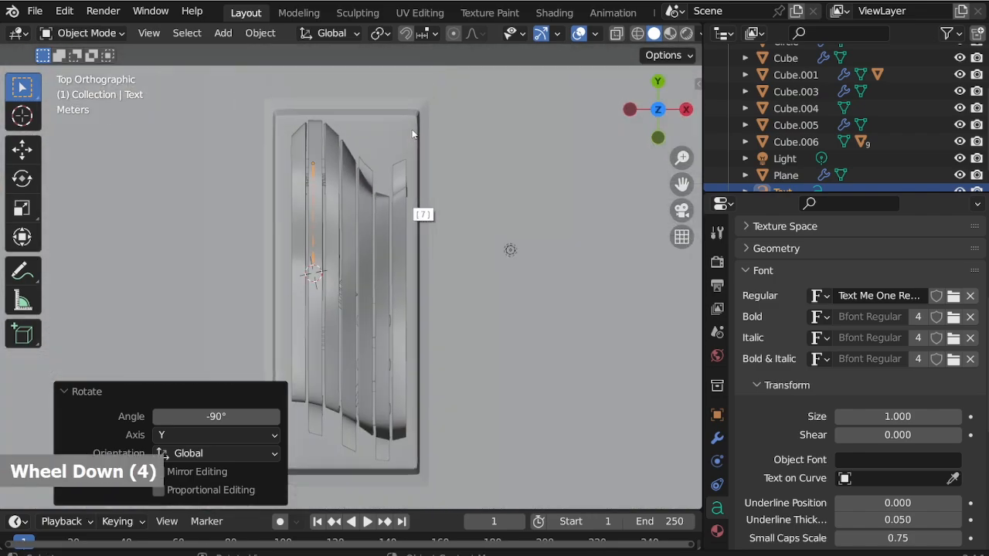
{"action": "key", "text": "g"}
{"action": "left_click", "coordinate": [413, 251]}
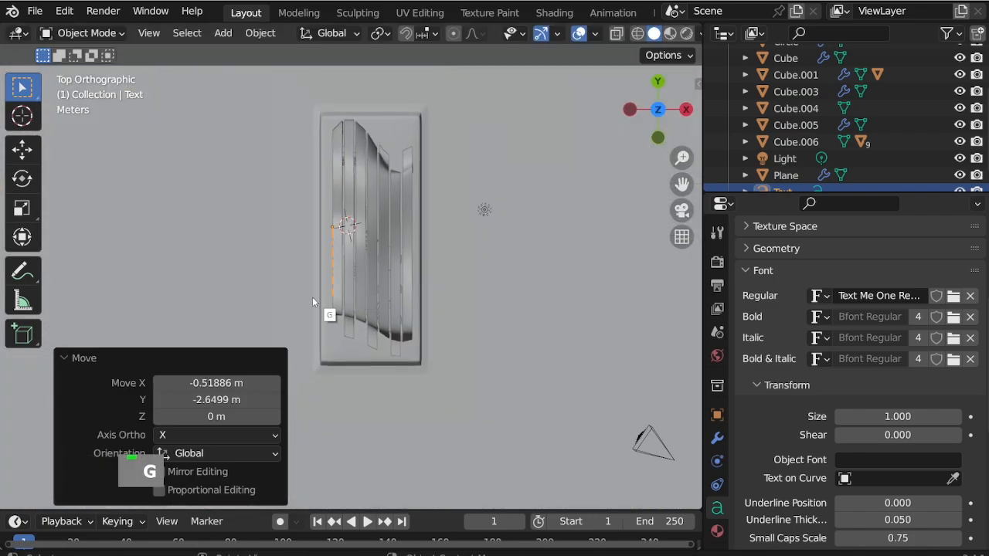
{"action": "middle_click_drag", "start_coordinate": [312, 296], "coordinate": [557, 167]}
{"action": "scroll", "coordinate": [99, 282], "scroll_direction": "up", "scroll_amount": 2}
{"action": "scroll", "coordinate": [445, 168], "scroll_direction": "up", "scroll_amount": 4}
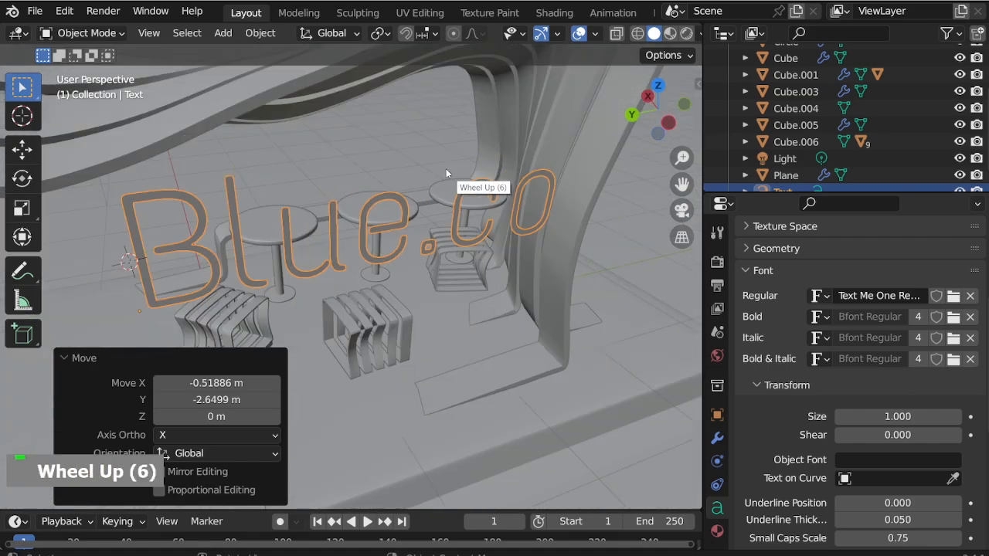
Step: Try to convert the upright "Blue.co" text to a mesh
{"action": "middle_click_drag", "start_coordinate": [439, 165], "coordinate": [461, 167]}
{"action": "scroll", "coordinate": [461, 167], "scroll_direction": "down", "scroll_amount": 5}
{"action": "scroll", "coordinate": [394, 170], "scroll_direction": "up", "scroll_amount": 4}
{"action": "middle_click_drag", "start_coordinate": [394, 171], "coordinate": [373, 184]}
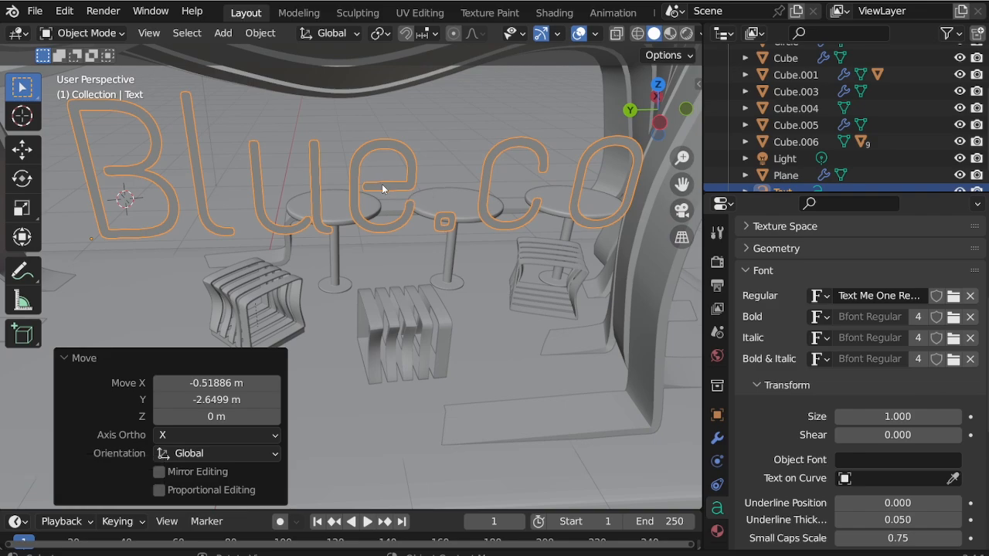
{"action": "scroll", "coordinate": [780, 419], "scroll_direction": "down", "scroll_amount": 13}
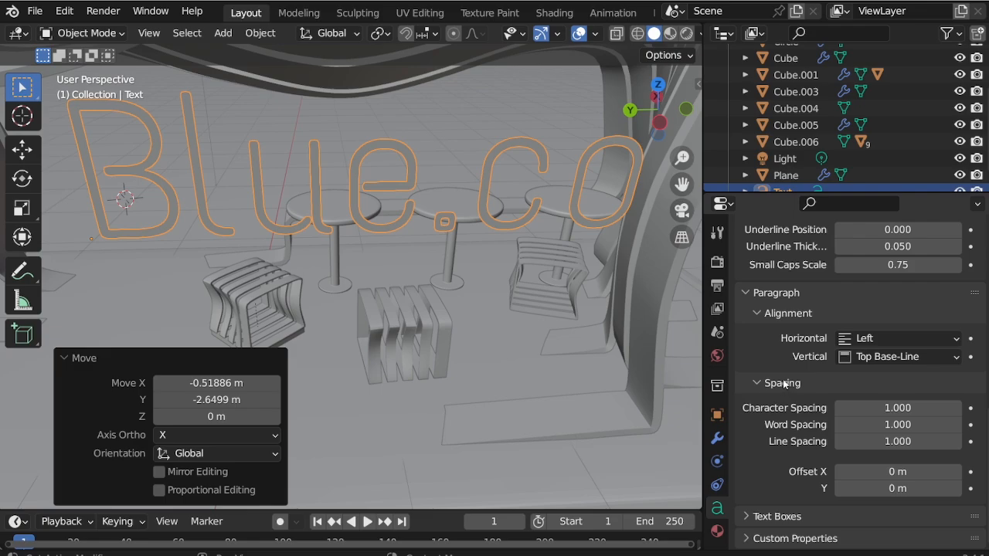
{"action": "right_click", "coordinate": [530, 222]}
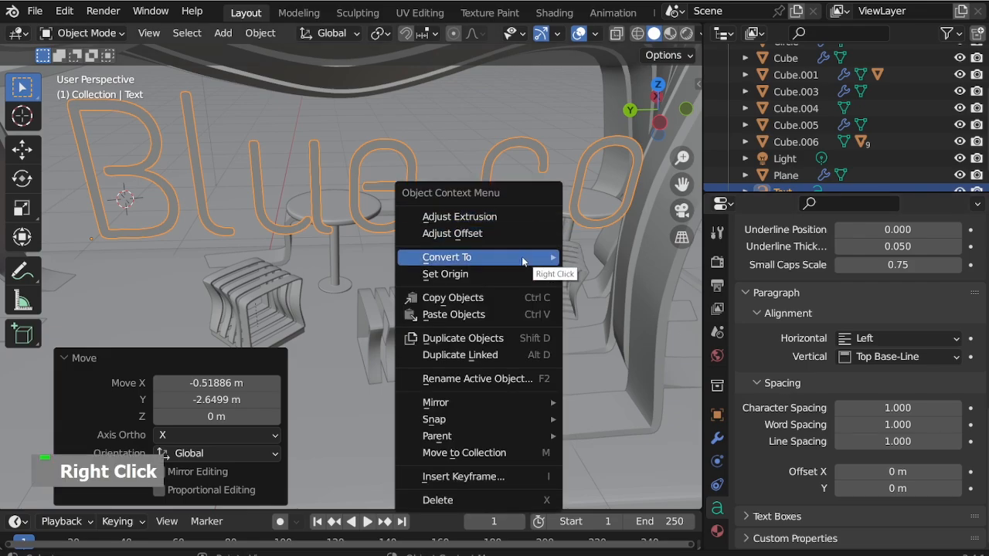
{"action": "mouse_move", "coordinate": [527, 256]}
{"action": "left_click", "coordinate": [594, 275]}
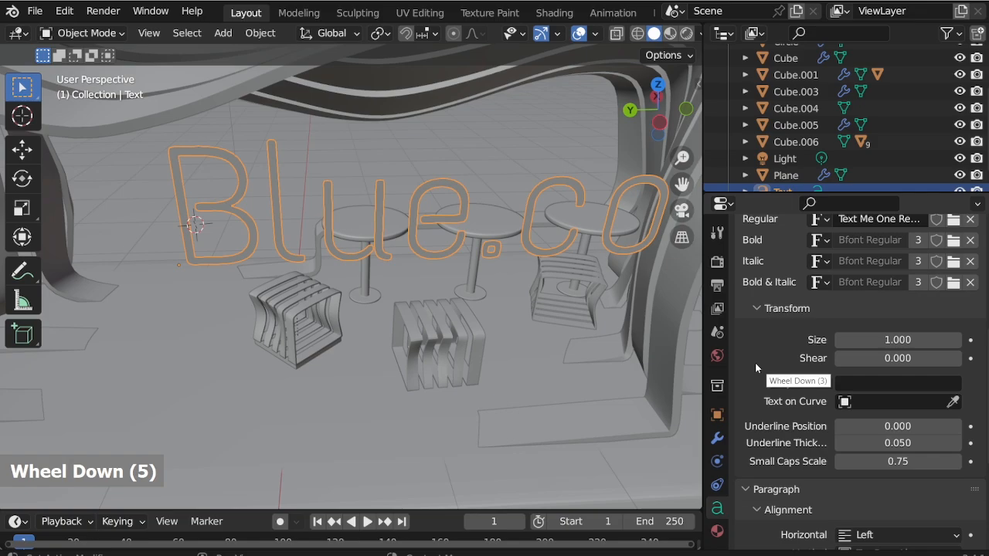
Step: Set the "Blue.co" text's fill mode to None so only the letter outlines remain
{"action": "scroll", "coordinate": [754, 362], "scroll_direction": "down", "scroll_amount": 1}
{"action": "scroll", "coordinate": [754, 362], "scroll_direction": "down", "scroll_amount": 9}
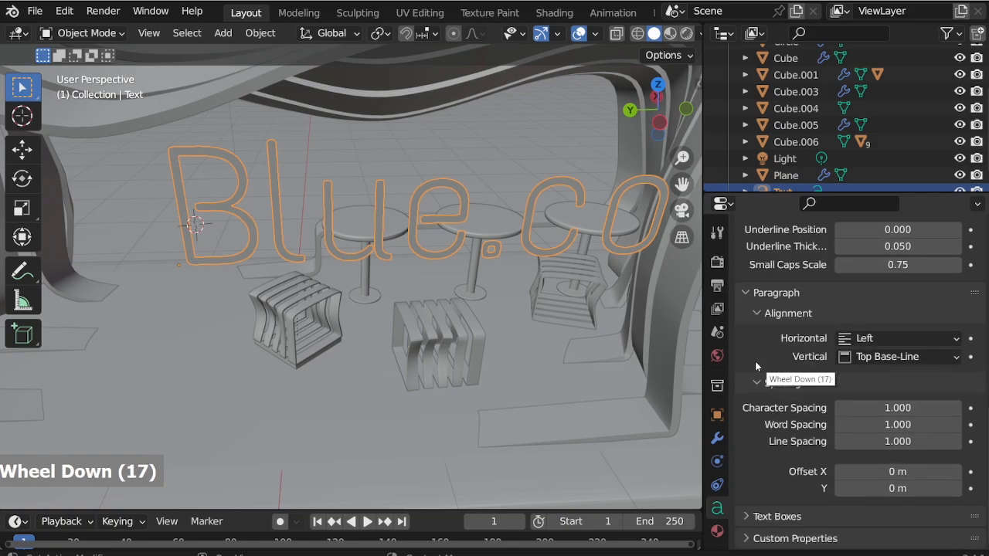
{"action": "scroll", "coordinate": [754, 360], "scroll_direction": "up", "scroll_amount": 15}
{"action": "scroll", "coordinate": [757, 366], "scroll_direction": "up", "scroll_amount": 5}
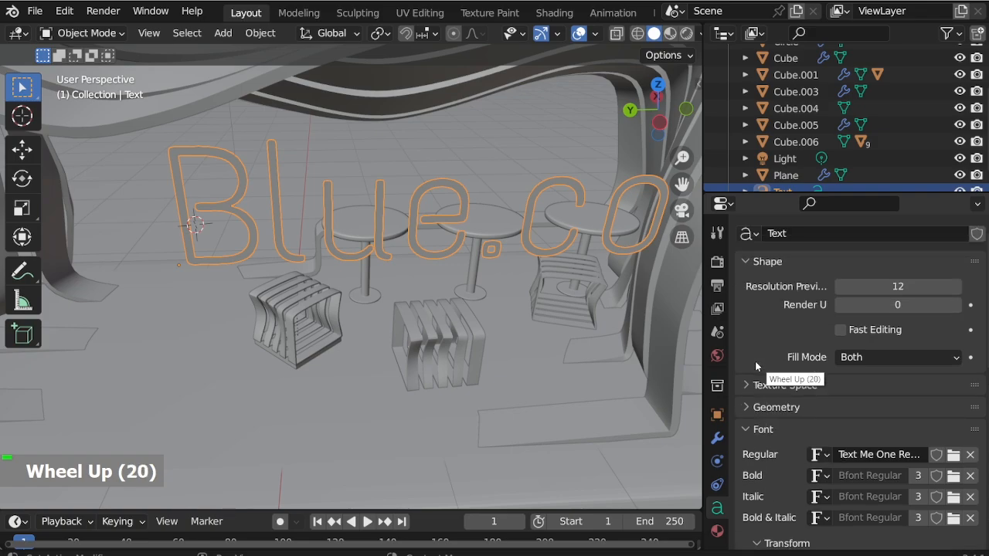
{"action": "left_click", "coordinate": [862, 359]}
{"action": "left_click", "coordinate": [862, 377]}
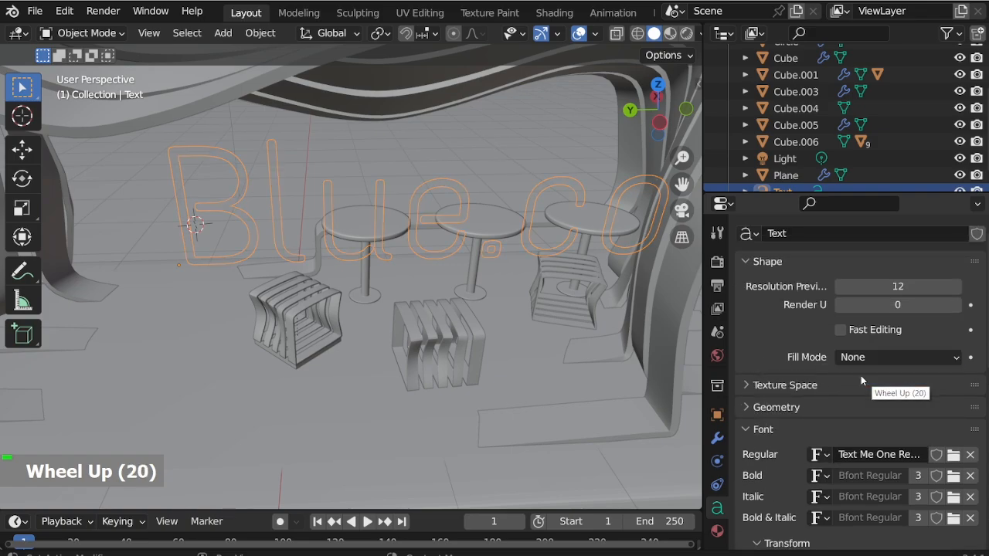
Step: Convert the outlined "Blue.co" text object to a mesh
{"action": "scroll", "coordinate": [325, 190], "scroll_direction": "up", "scroll_amount": 3}
{"action": "scroll", "coordinate": [275, 234], "scroll_direction": "down", "scroll_amount": 2}
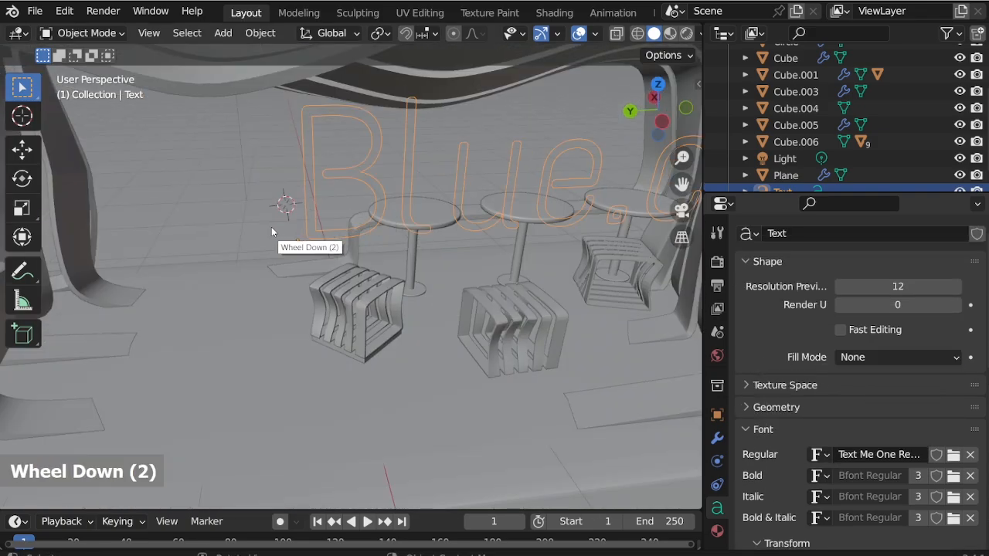
{"action": "scroll", "coordinate": [525, 185], "scroll_direction": "down", "scroll_amount": 1}
{"action": "scroll", "coordinate": [467, 186], "scroll_direction": "up", "scroll_amount": 4}
{"action": "scroll", "coordinate": [467, 185], "scroll_direction": "down", "scroll_amount": 2}
{"action": "right_click", "coordinate": [412, 185]}
{"action": "mouse_move", "coordinate": [415, 189]}
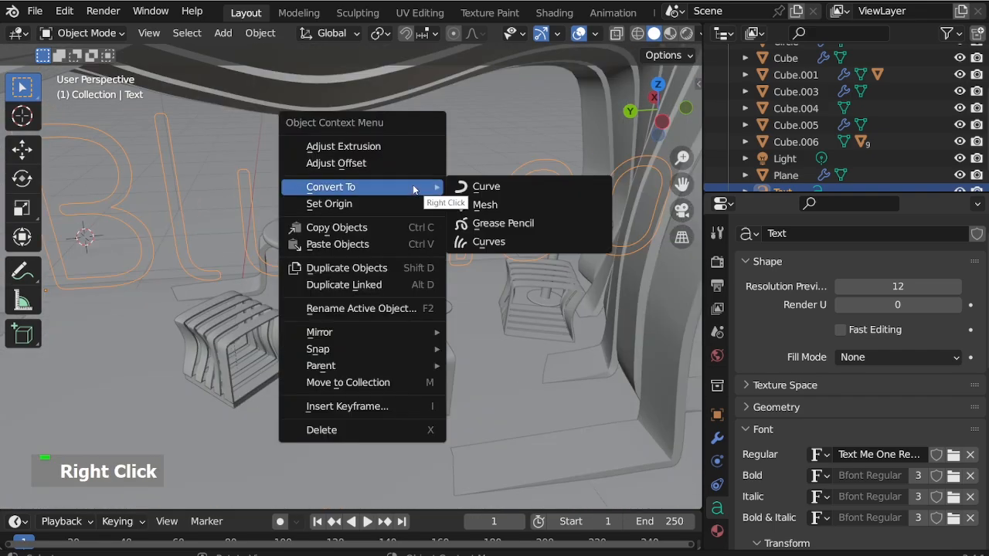
{"action": "left_click", "coordinate": [482, 203]}
{"action": "scroll", "coordinate": [475, 265], "scroll_direction": "down", "scroll_amount": 1}
{"action": "scroll", "coordinate": [445, 247], "scroll_direction": "up", "scroll_amount": 1}
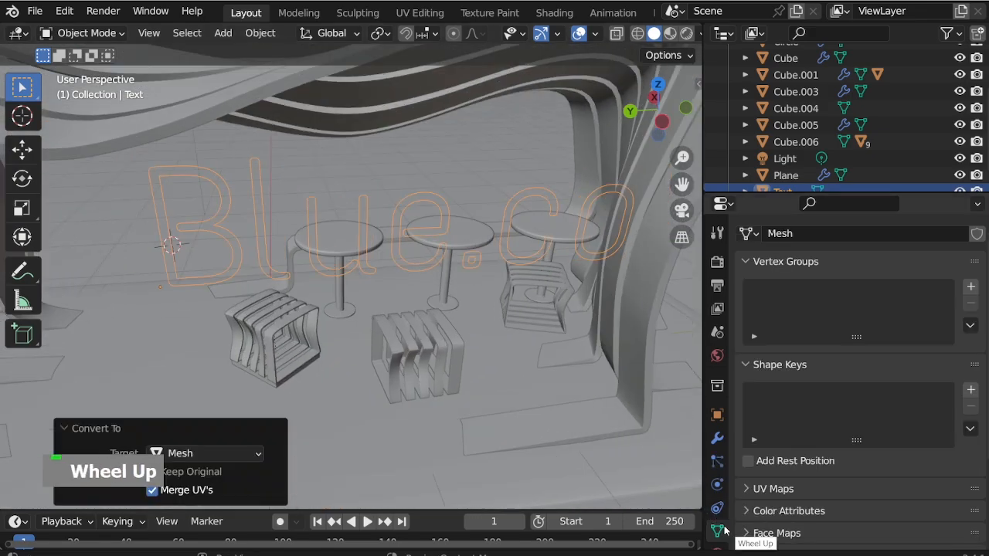
Step: Convert the "Blue.co" outline mesh to a curve object
{"action": "scroll", "coordinate": [725, 525], "scroll_direction": "down", "scroll_amount": 4}
{"action": "right_click", "coordinate": [539, 245]}
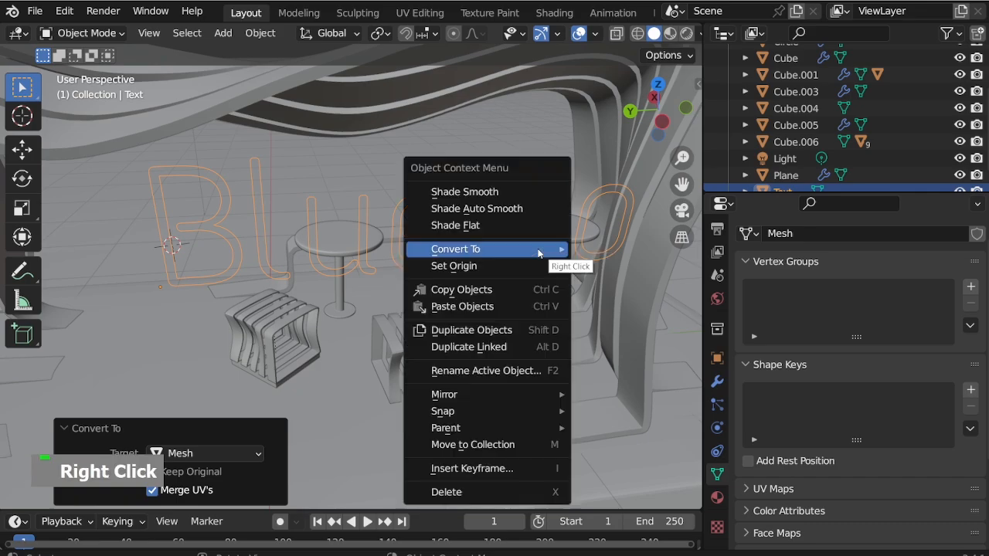
{"action": "mouse_move", "coordinate": [541, 252]}
{"action": "left_click", "coordinate": [610, 249]}
Step: Give the "Blue.co" curve a round bevel with a depth of 0.01 m, keeping its offset at 0 m
{"action": "scroll", "coordinate": [755, 464], "scroll_direction": "down", "scroll_amount": 11}
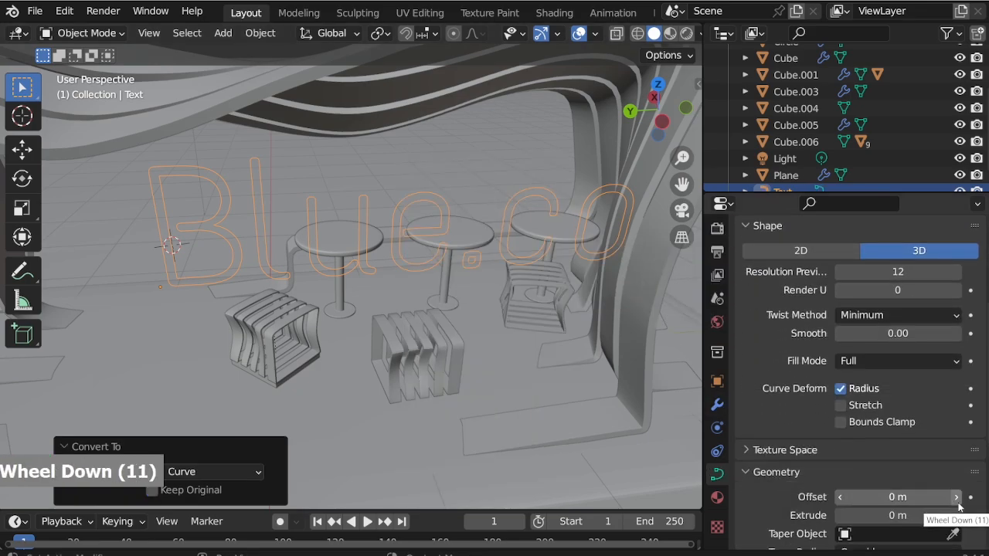
{"action": "double_click", "coordinate": [956, 497]}
{"action": "double_click", "coordinate": [840, 496]}
{"action": "scroll", "coordinate": [821, 456], "scroll_direction": "down", "scroll_amount": 3}
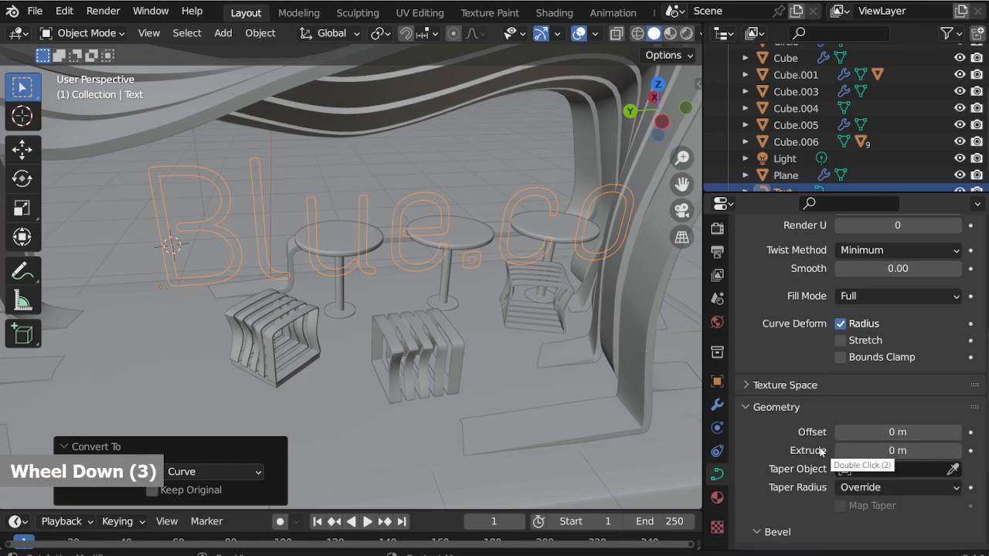
{"action": "scroll", "coordinate": [892, 497], "scroll_direction": "down", "scroll_amount": 5}
{"action": "double_click", "coordinate": [954, 469]}
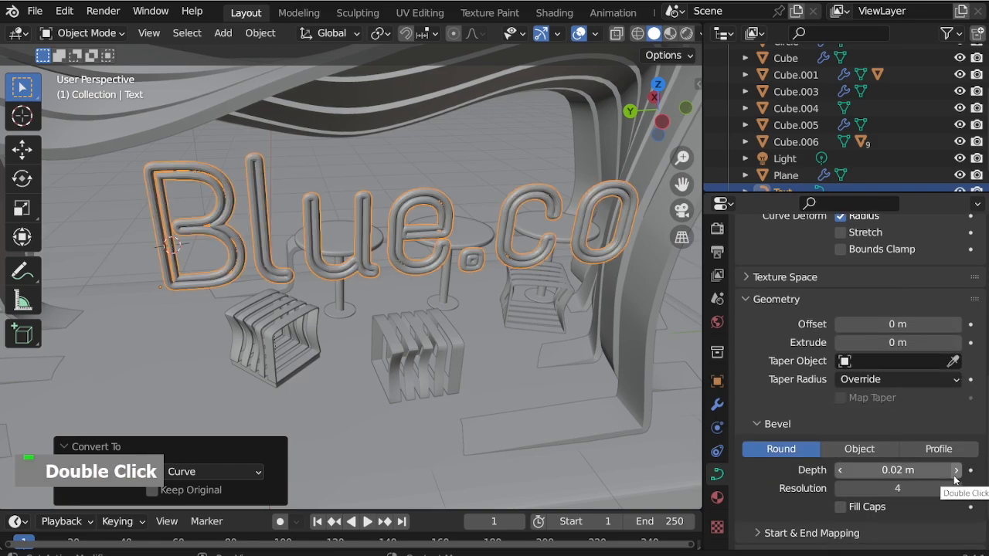
{"action": "middle_click_drag", "start_coordinate": [345, 314], "coordinate": [335, 288]}
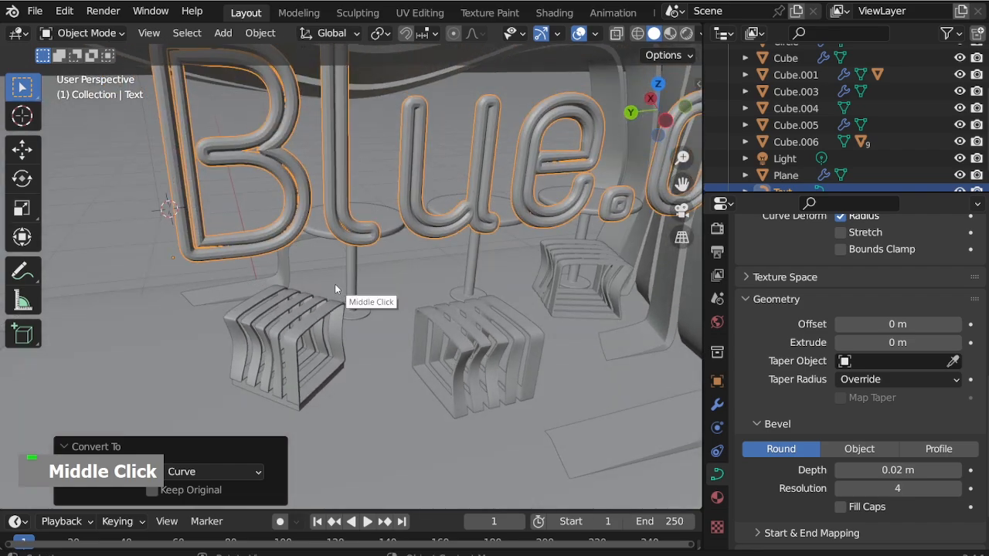
{"action": "scroll", "coordinate": [334, 286], "scroll_direction": "down", "scroll_amount": 2}
{"action": "scroll", "coordinate": [845, 476], "scroll_direction": "down", "scroll_amount": 1, "text": "ctrl"}
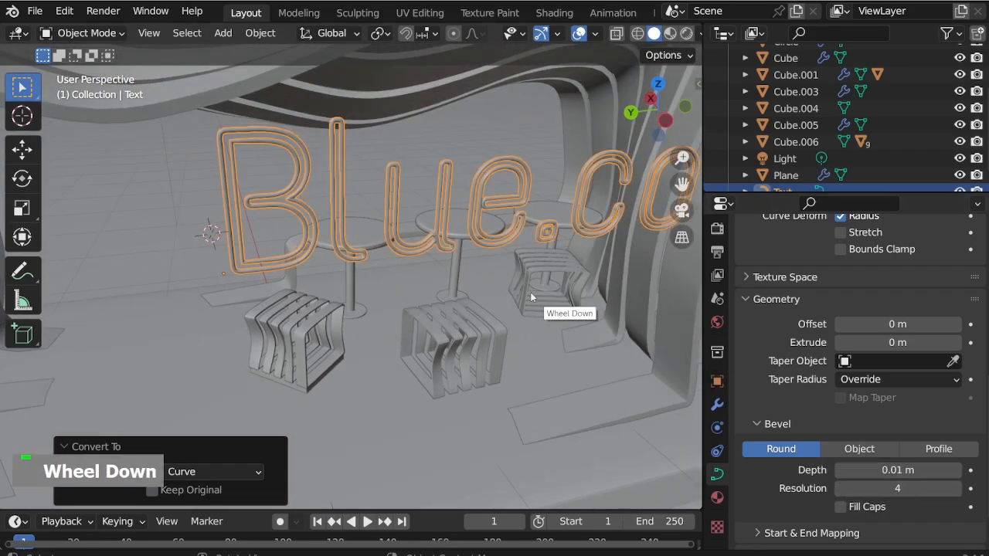
Step: In left view, move the sign about -0.292 m in Y and 0.14 m in Z
{"action": "middle_click_drag", "start_coordinate": [530, 292], "coordinate": [532, 253]}
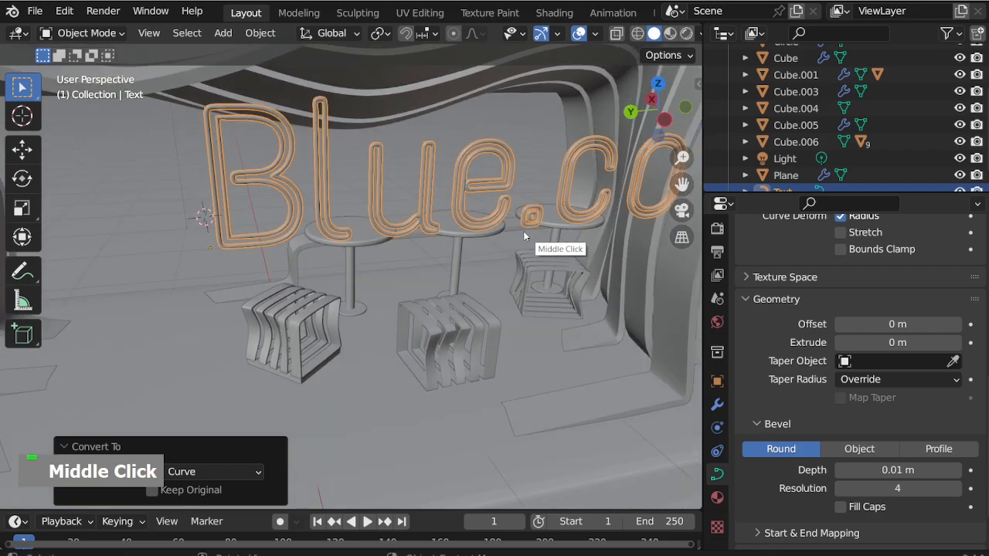
{"action": "key", "text": "KP_3"}
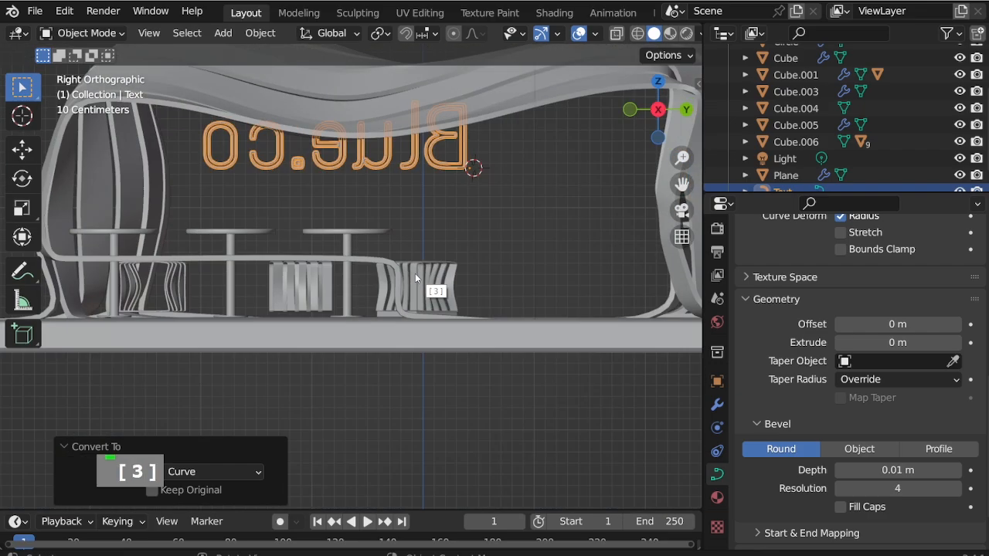
{"action": "key", "text": "KP_9"}
{"action": "scroll", "coordinate": [374, 249], "scroll_direction": "down", "scroll_amount": 1}
{"action": "key", "text": "g"}
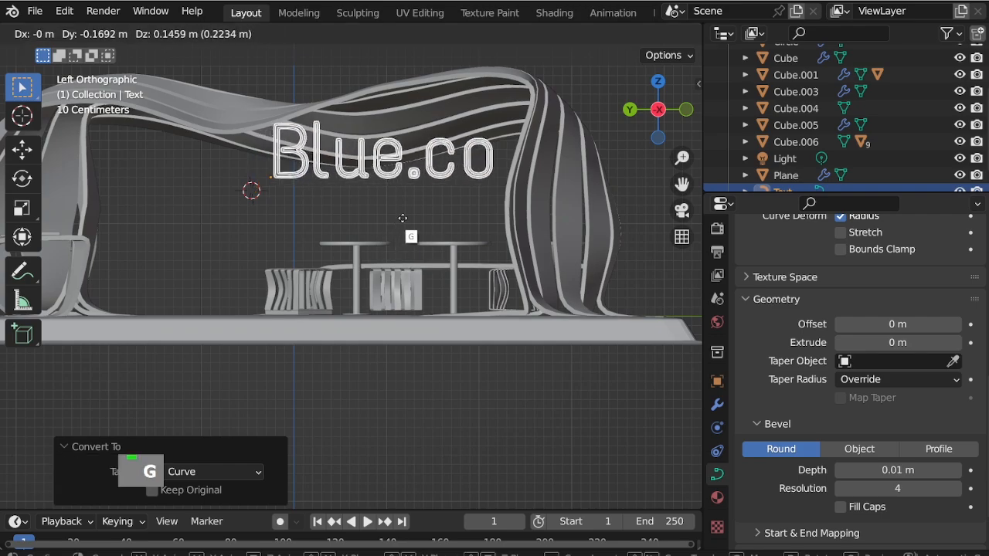
{"action": "left_click", "coordinate": [408, 219]}
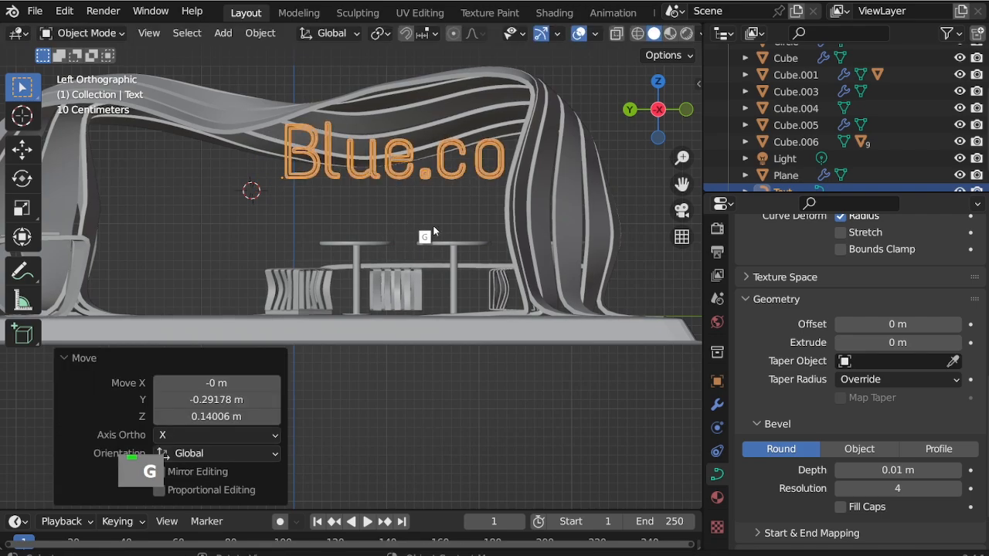
Step: Scale the sign by about 0.822 and move it about -0.426 m in Y and 0.245 m in Z, onto the roof ribs
{"action": "key", "text": "s"}
{"action": "left_click", "coordinate": [512, 315]}
{"action": "key", "text": "g"}
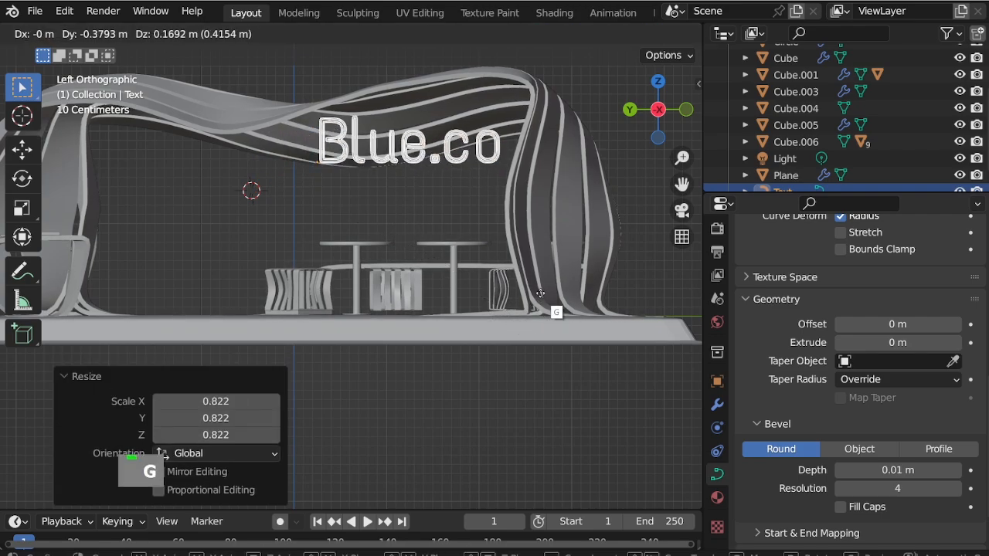
{"action": "left_click", "coordinate": [514, 251]}
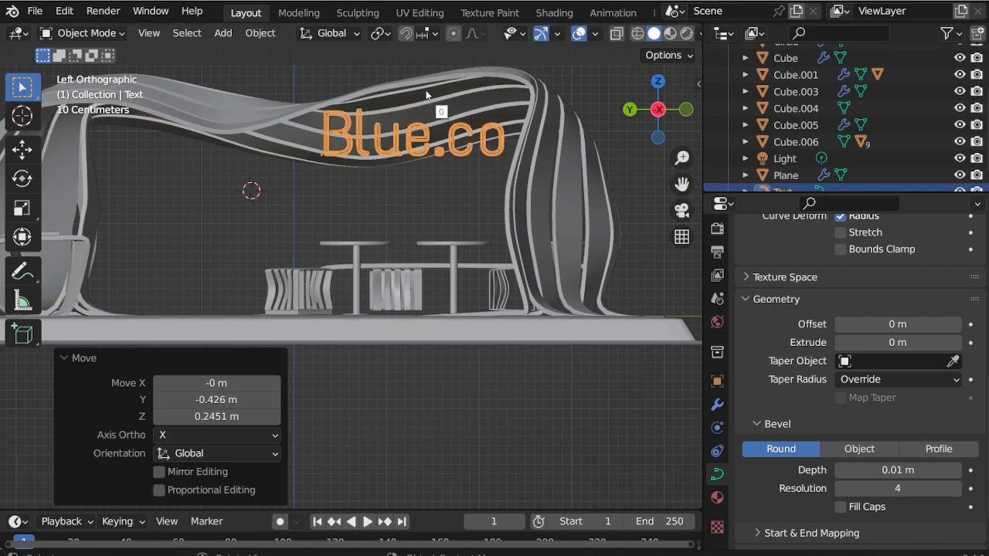
Step: Select the "Blue.co" sign and scale it uniformly by 1.2
{"action": "scroll", "coordinate": [403, 250], "scroll_direction": "up", "scroll_amount": 7}
{"action": "middle_click_drag", "start_coordinate": [403, 163], "coordinate": [398, 198]}
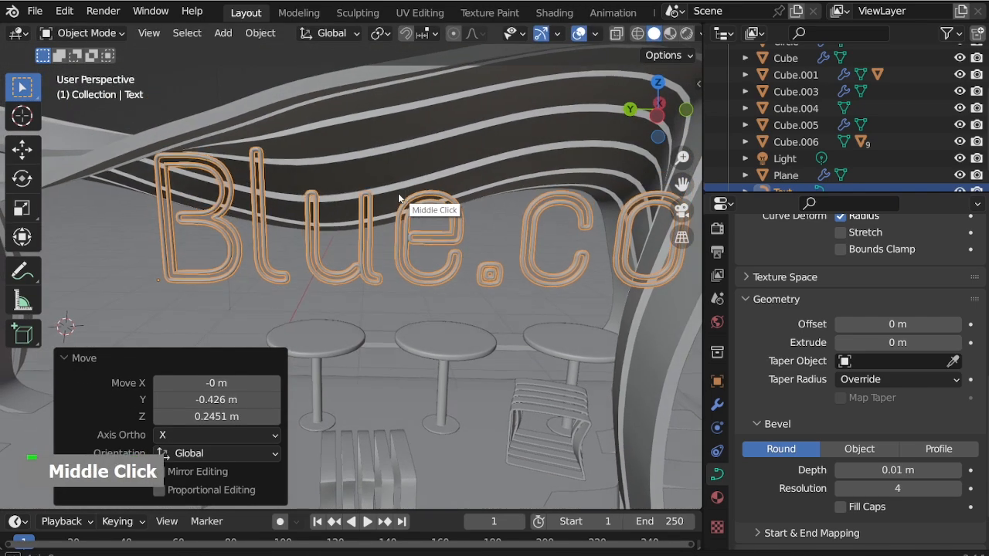
{"action": "scroll", "coordinate": [360, 211], "scroll_direction": "down", "scroll_amount": 3}
{"action": "scroll", "coordinate": [359, 212], "scroll_direction": "up", "scroll_amount": 2}
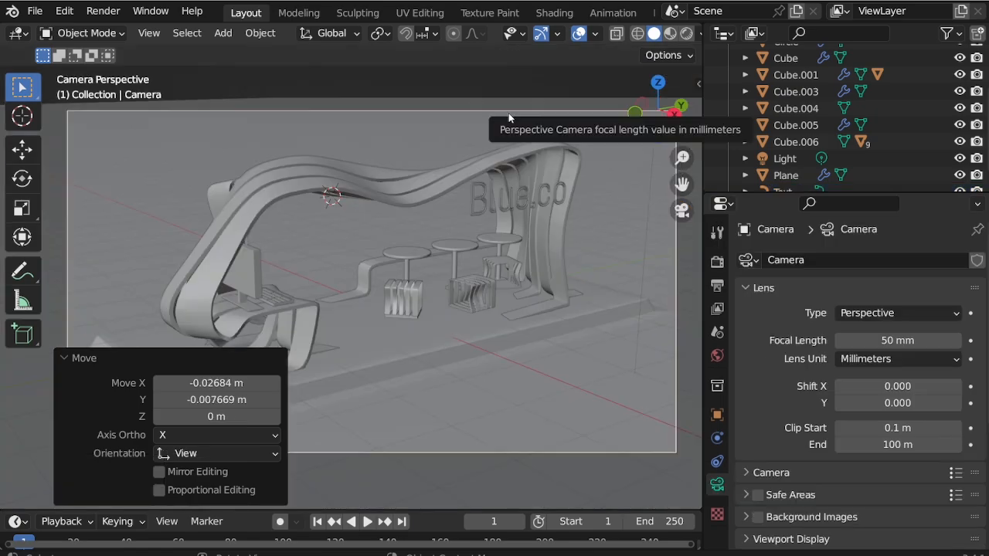
{"action": "middle_click_drag", "start_coordinate": [528, 202], "coordinate": [529, 207]}
{"action": "scroll", "coordinate": [400, 232], "scroll_direction": "up", "scroll_amount": 8}
{"action": "scroll", "coordinate": [379, 243], "scroll_direction": "down", "scroll_amount": 2}
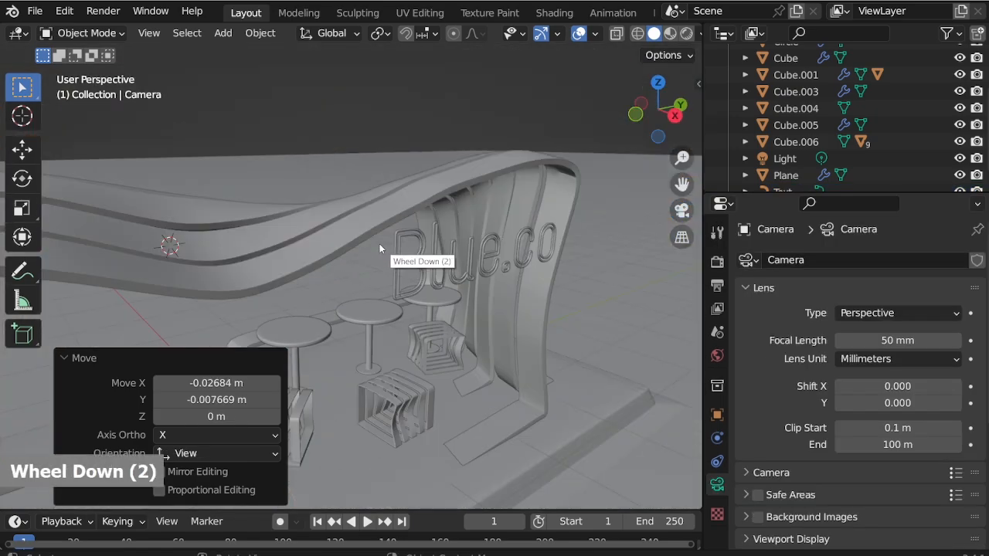
{"action": "left_click", "coordinate": [434, 230]}
{"action": "key", "text": "s"}
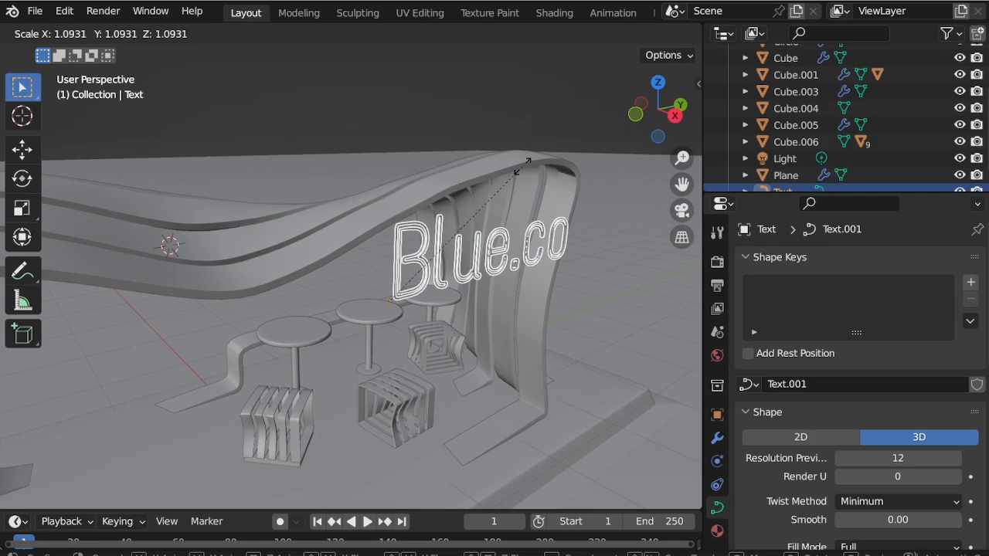
{"action": "type", "text": "1.2"}
{"action": "key", "text": "Return"}
Step: In right view, shift the sign about 0.061 m in Y along the pavilion's roof edge
{"action": "key", "text": "KP_3"}
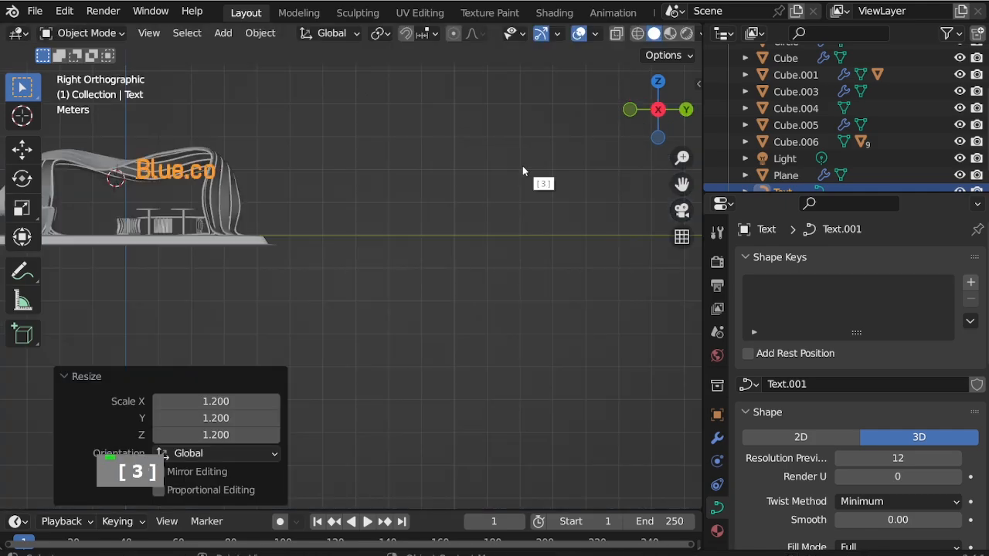
{"action": "scroll", "coordinate": [160, 176], "scroll_direction": "up", "scroll_amount": 9}
{"action": "scroll", "coordinate": [160, 176], "scroll_direction": "up", "scroll_amount": 1}
{"action": "key", "text": "g"}
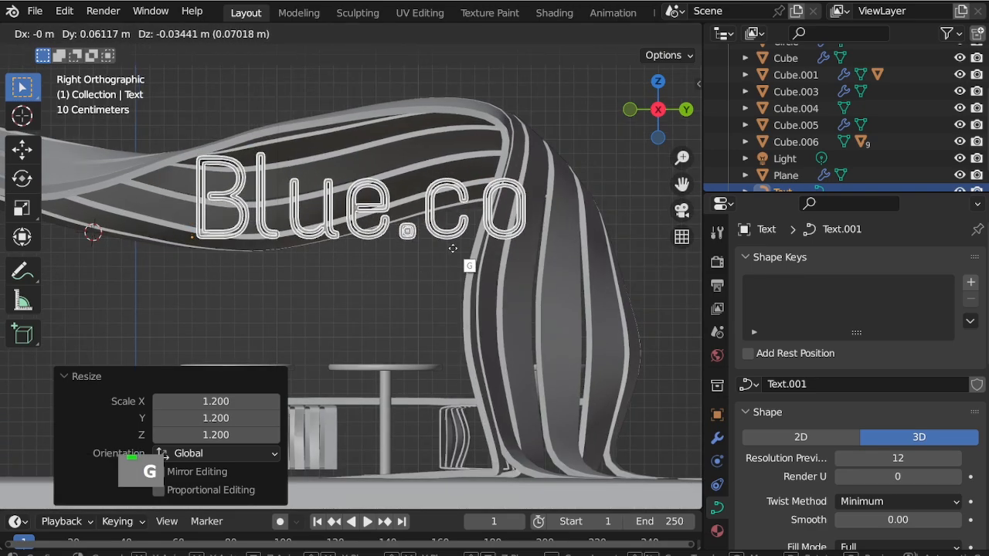
{"action": "left_click", "coordinate": [452, 241]}
Step: In front view, move the sign about -0.005 m in X against the outer rib's face
{"action": "middle_click_drag", "start_coordinate": [452, 241], "coordinate": [495, 235]}
{"action": "scroll", "coordinate": [345, 246], "scroll_direction": "down", "scroll_amount": 2}
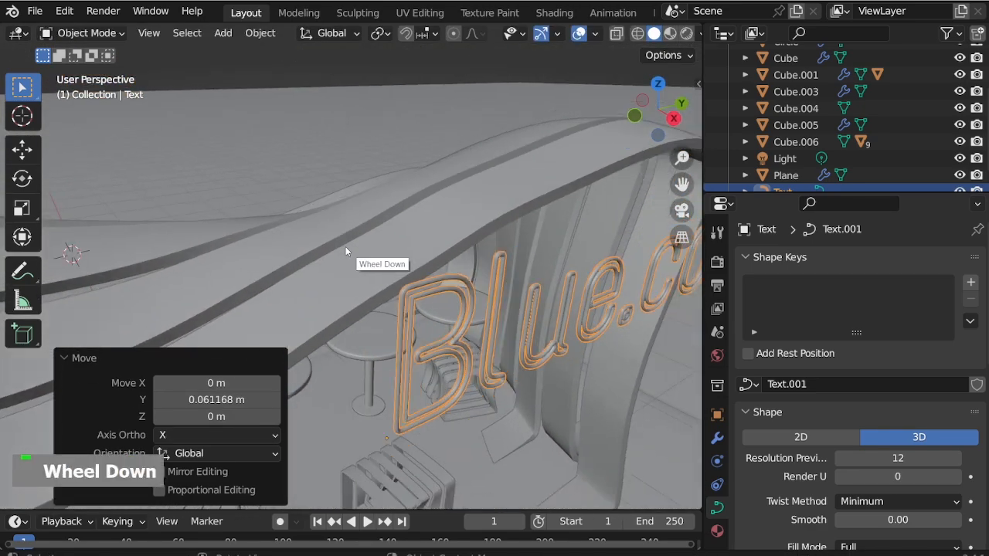
{"action": "key", "text": "KP_3"}
{"action": "key", "text": "KP_1"}
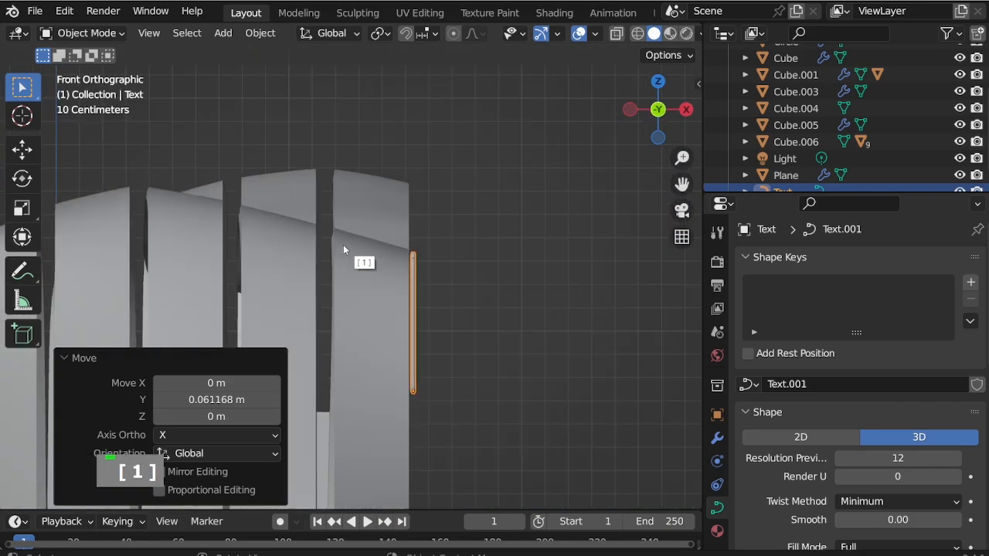
{"action": "key", "text": "g"}
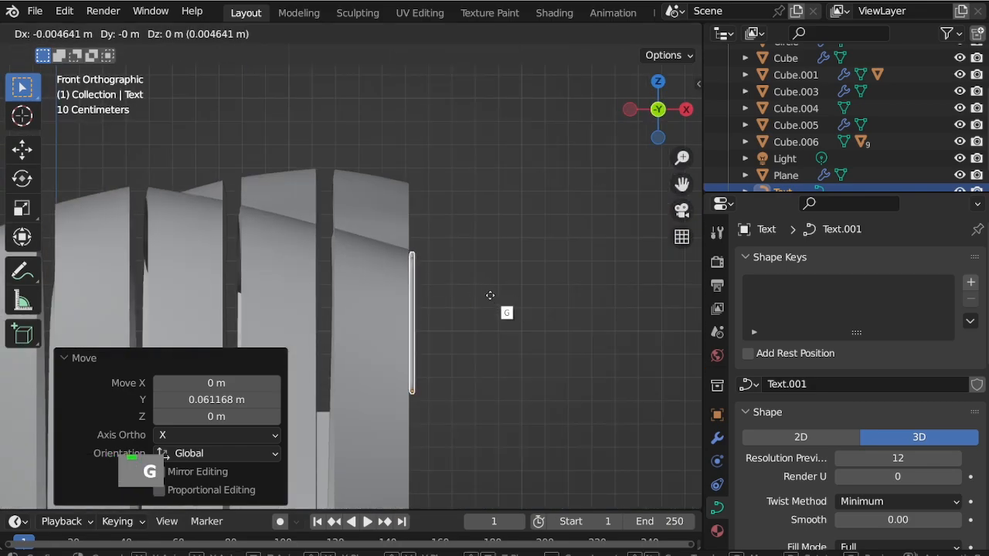
{"action": "left_click", "coordinate": [490, 295]}
Step: In right view, raise the sign about 0.11 m along the global Z axis and deselect it
{"action": "key", "text": "KP_3"}
{"action": "scroll", "coordinate": [271, 258], "scroll_direction": "down", "scroll_amount": 3}
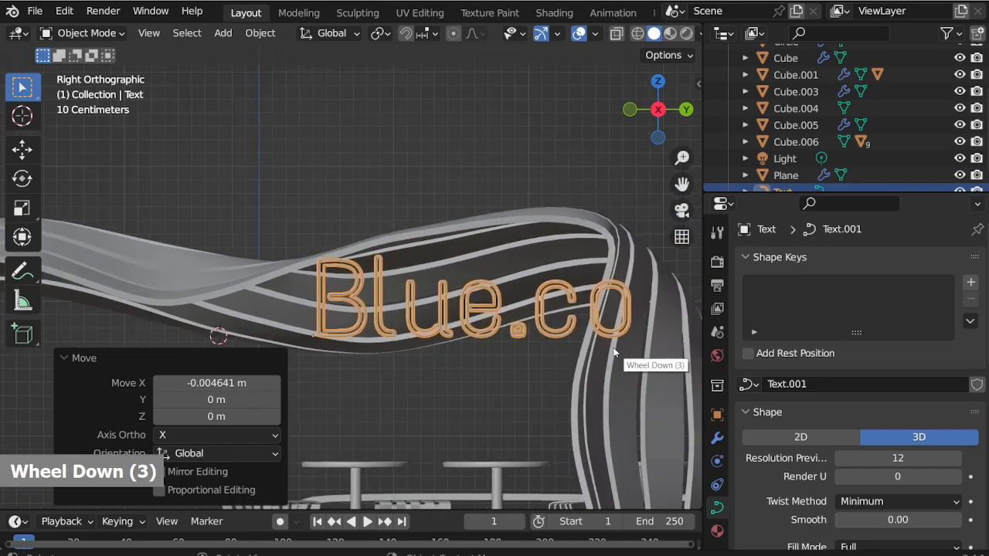
{"action": "key", "text": "g"}
{"action": "key", "text": "z"}
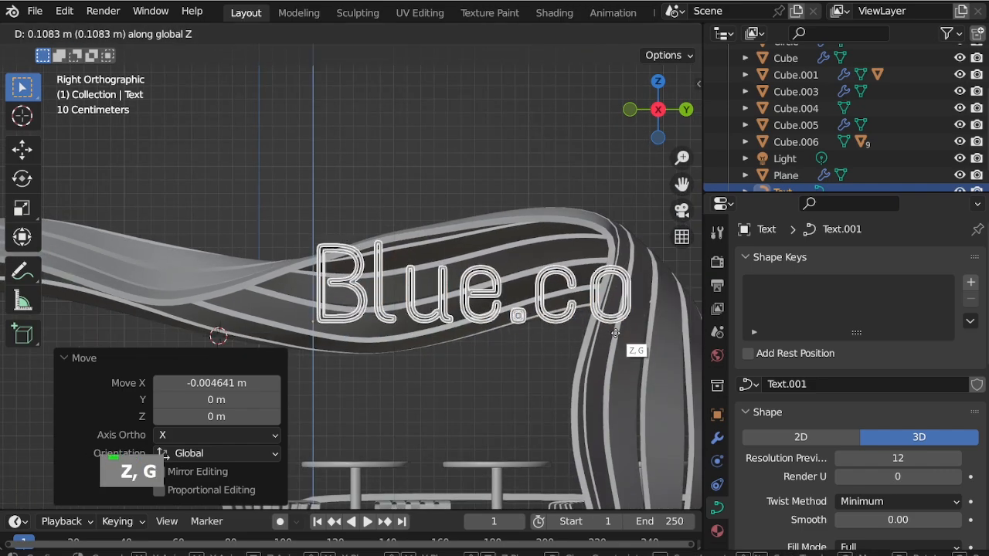
{"action": "double_click", "coordinate": [615, 170]}
Step: Examine the sign's placement on the whole pavilion, ending with the scene camera's view
{"action": "middle_click_drag", "start_coordinate": [614, 169], "coordinate": [467, 373]}
{"action": "scroll", "coordinate": [583, 262], "scroll_direction": "down", "scroll_amount": 2}
{"action": "scroll", "coordinate": [572, 272], "scroll_direction": "up", "scroll_amount": 4}
{"action": "scroll", "coordinate": [467, 392], "scroll_direction": "down", "scroll_amount": 2}
{"action": "scroll", "coordinate": [373, 397], "scroll_direction": "up", "scroll_amount": 2}
{"action": "mouse_move", "coordinate": [372, 397]}
{"action": "middle_mouse_down"}
{"action": "mouse_move", "coordinate": [424, 391]}
{"action": "mouse_move", "coordinate": [371, 398]}
{"action": "mouse_move", "coordinate": [391, 395]}
{"action": "middle_mouse_up"}
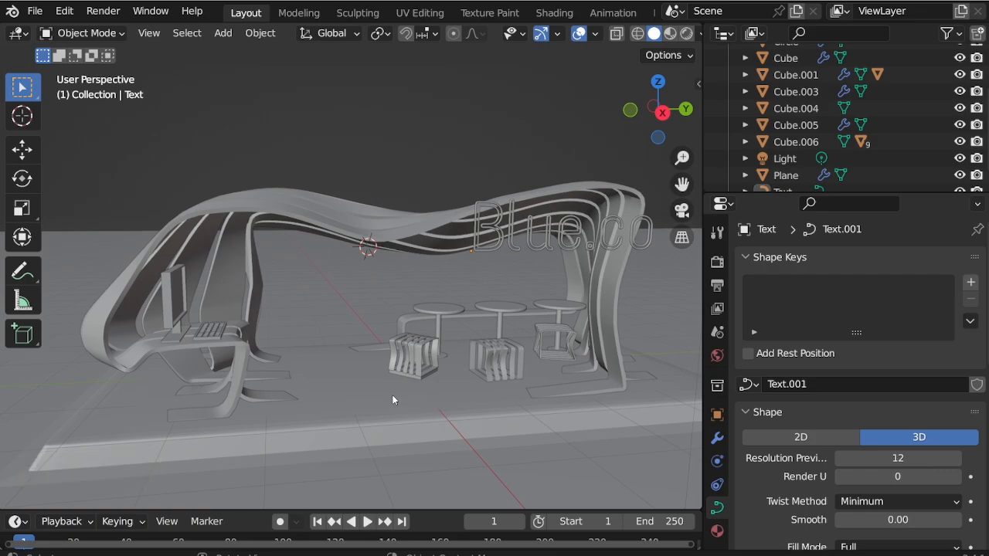
{"action": "key", "text": "KP_0"}
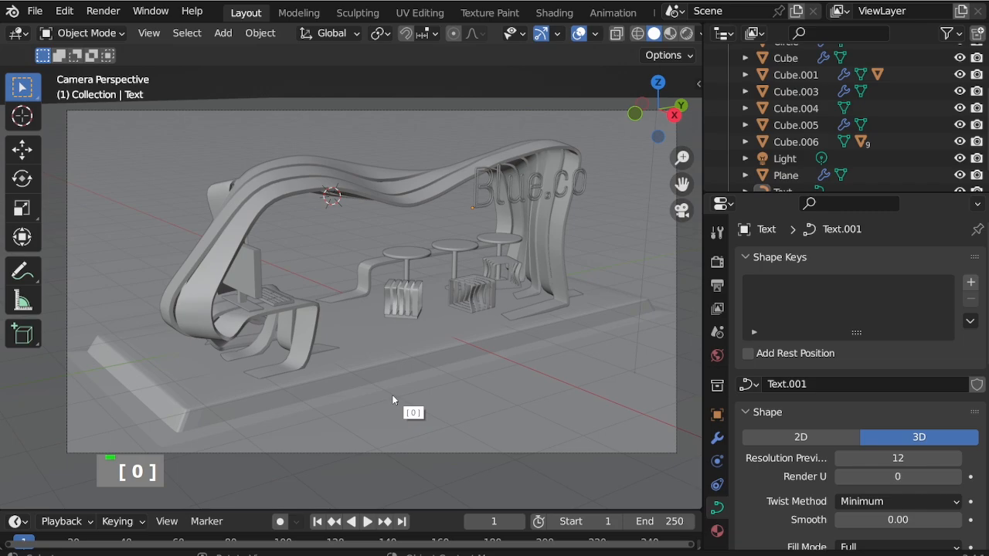
Step: Show the camera view in rendered shading and replace the scene's point light with a Sun light
{"action": "left_click", "coordinate": [685, 33]}
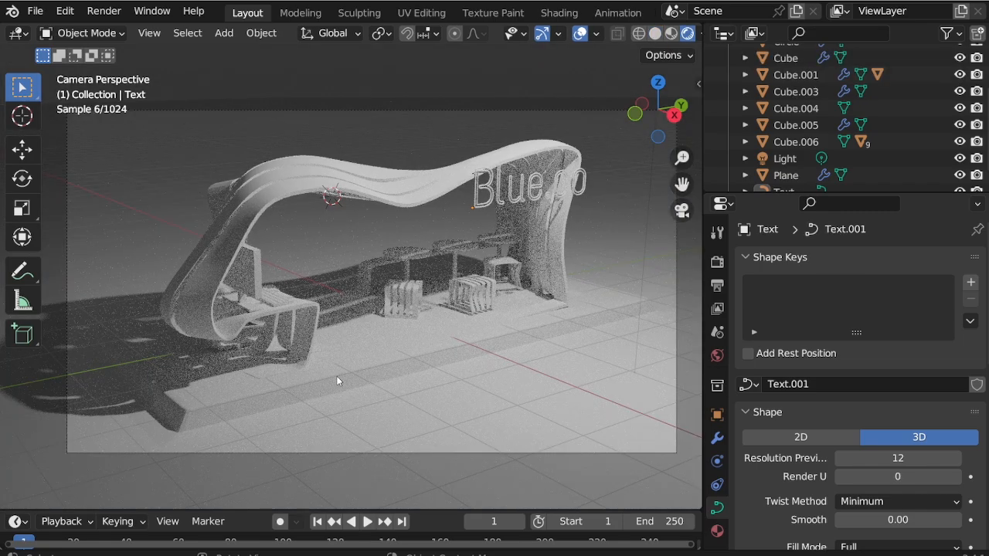
{"action": "left_click", "coordinate": [635, 343]}
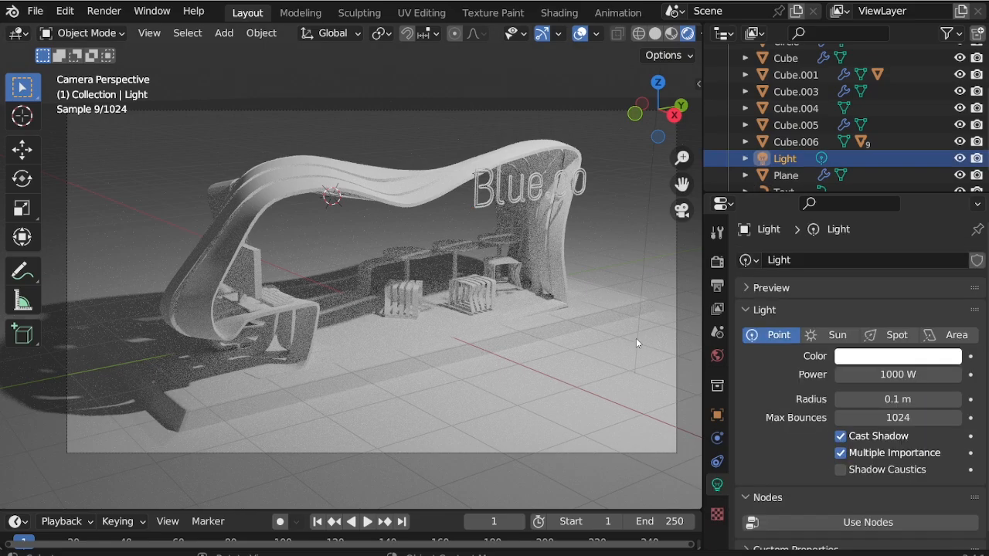
{"action": "key", "text": "Delete"}
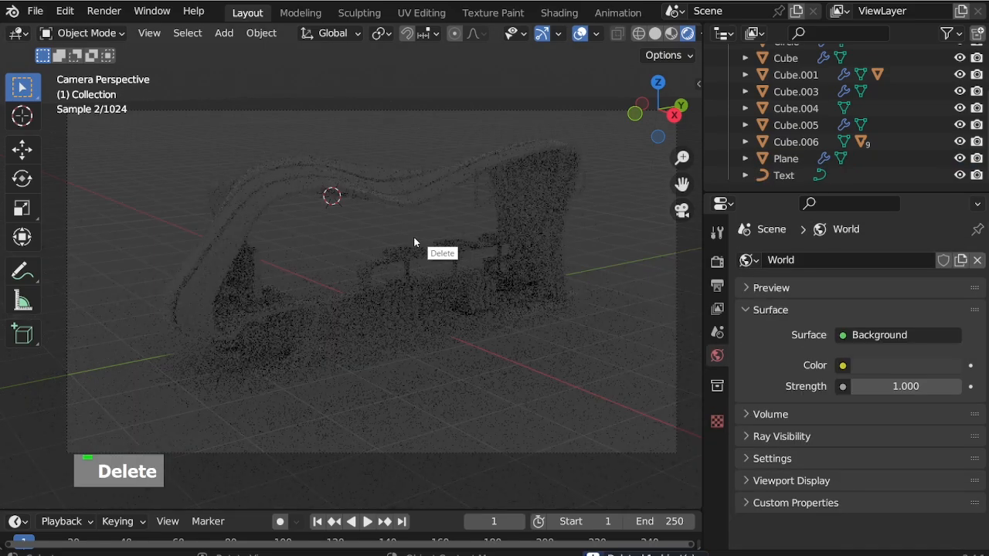
{"action": "key", "text": "shift+a"}
{"action": "mouse_move", "coordinate": [404, 438]}
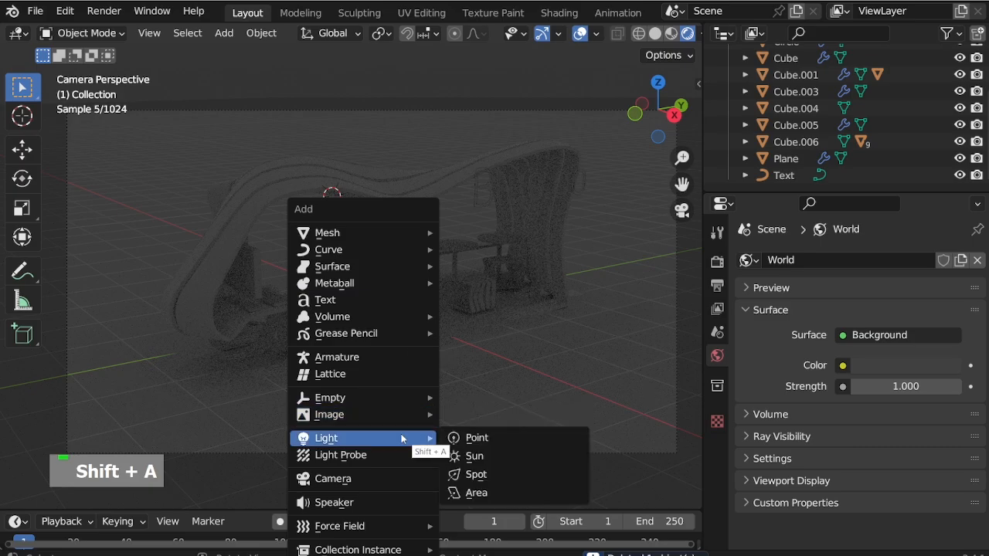
{"action": "left_click", "coordinate": [499, 456]}
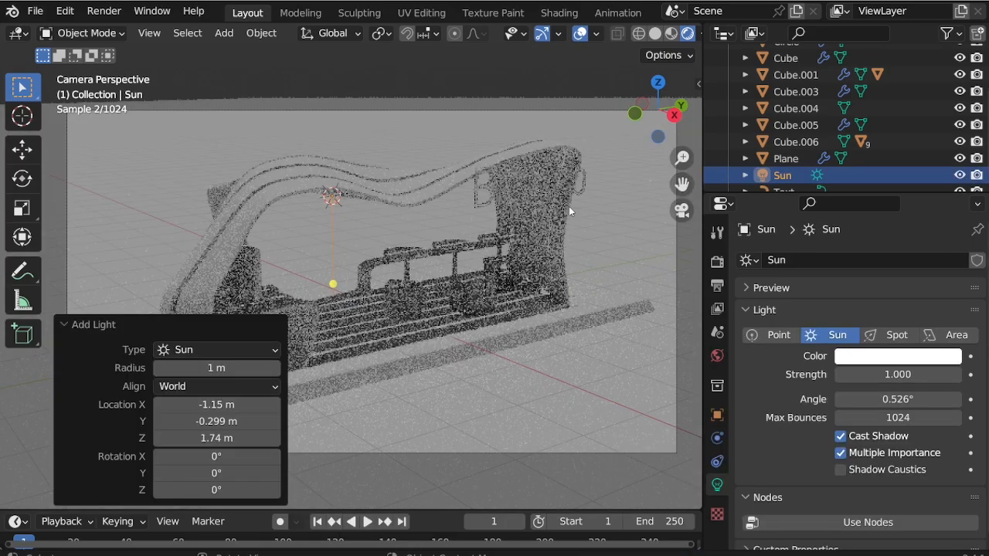
Step: Rotate the sun about 10.6° in the camera view and about 19.7° around the global Z axis
{"action": "key", "text": "r"}
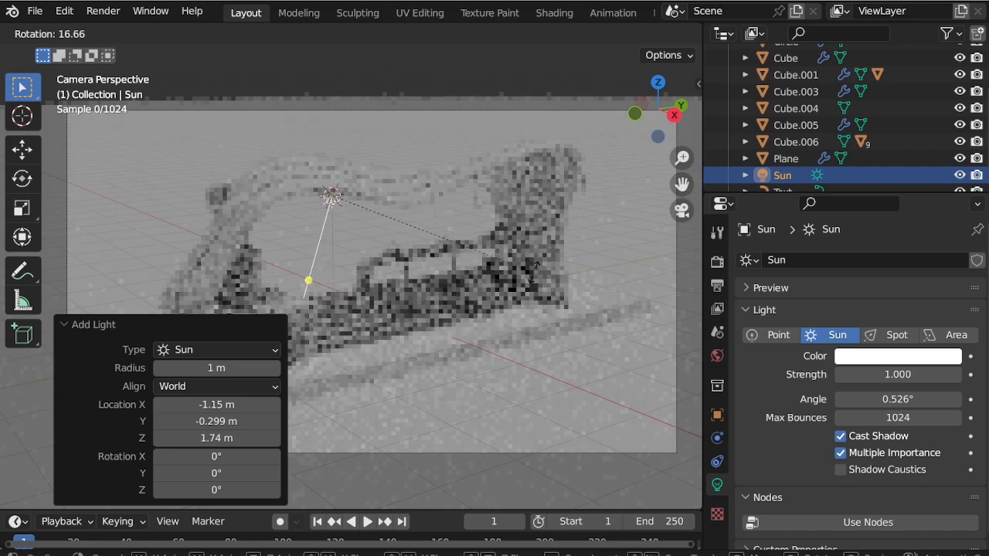
{"action": "left_click", "coordinate": [552, 258]}
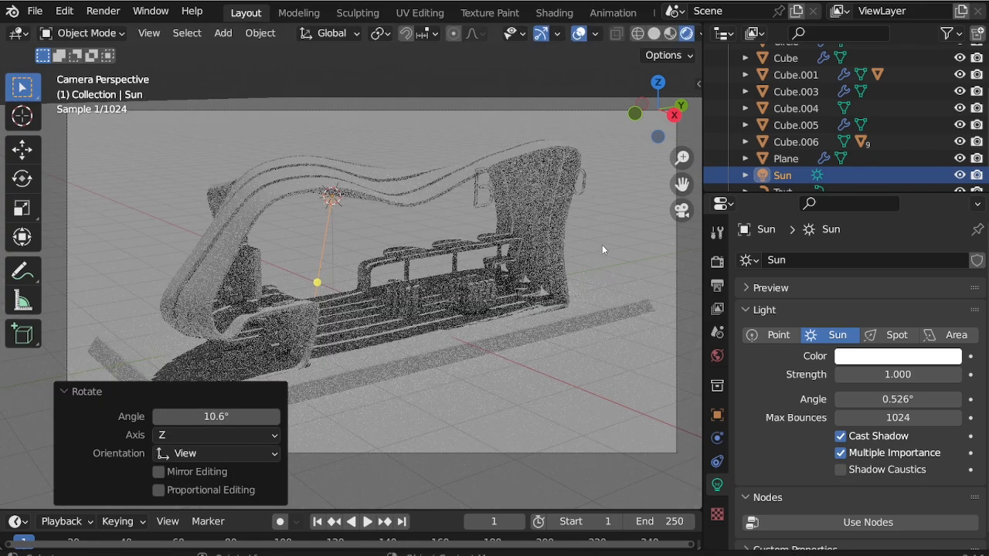
{"action": "key", "text": "r"}
{"action": "key", "text": "r"}
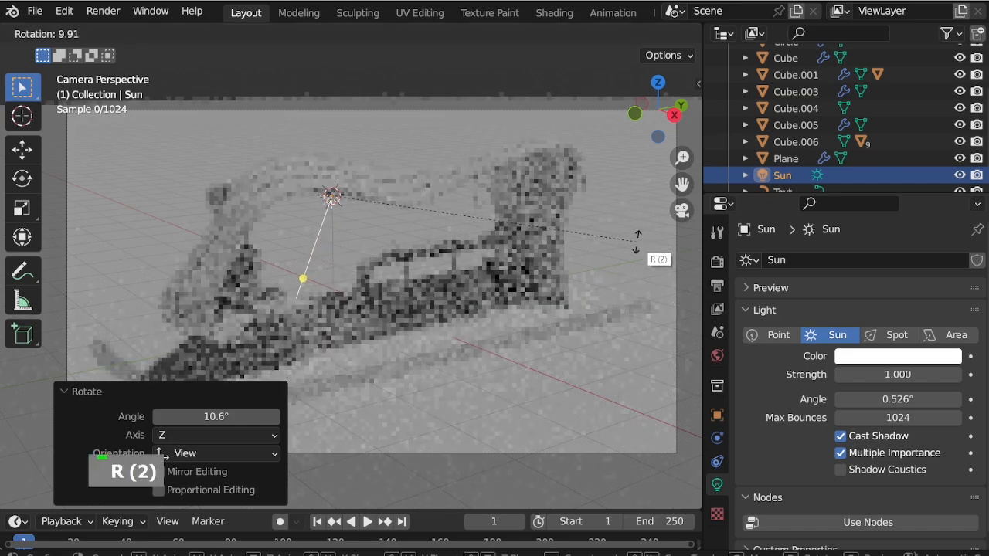
{"action": "key", "text": "z"}
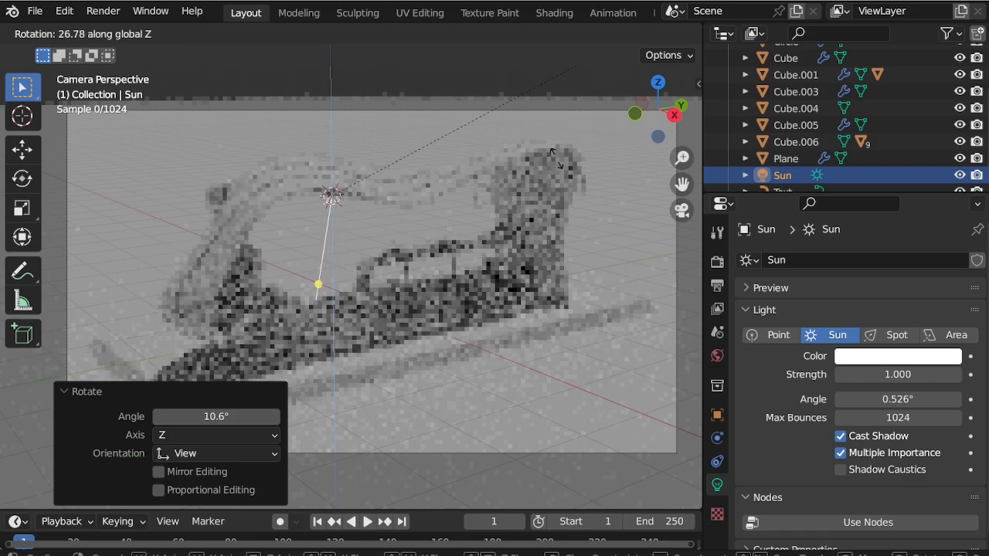
{"action": "left_click", "coordinate": [521, 354]}
Step: Rotate the sun about 5.86° around the global Y axis
{"action": "key", "text": "r"}
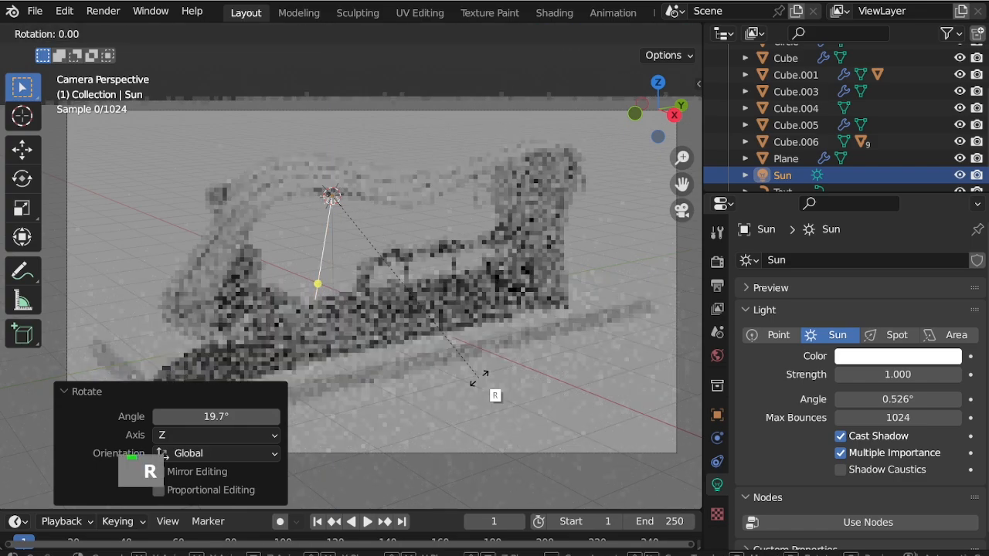
{"action": "key", "text": "y"}
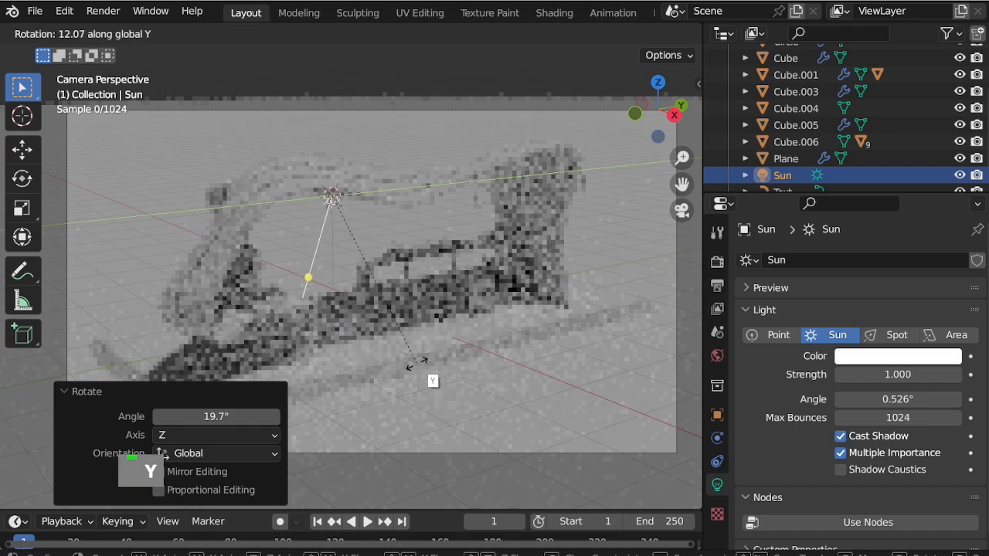
{"action": "left_click", "coordinate": [455, 385]}
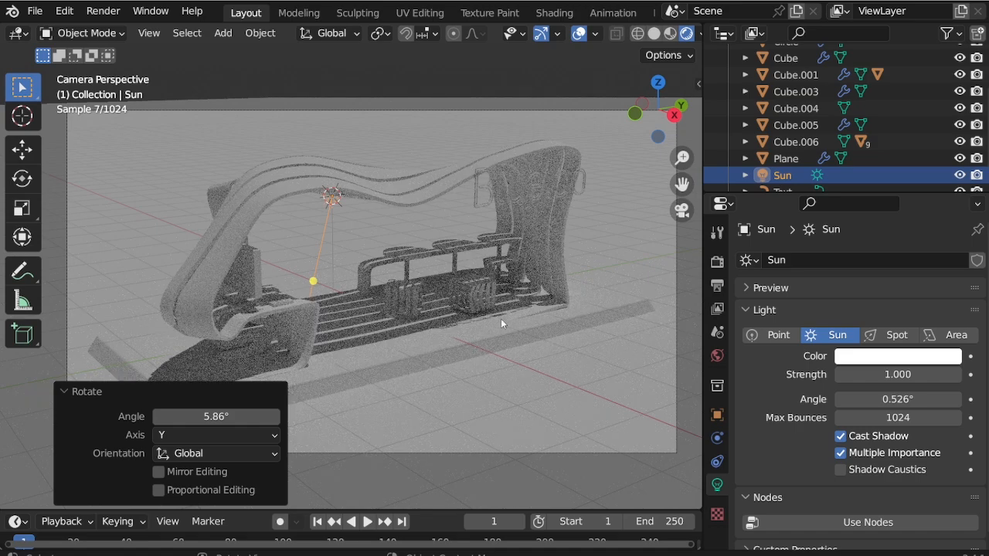
Step: Give the "Blue.co" sign a new material and raise its emission color to full white
{"action": "left_click", "coordinate": [491, 200]}
{"action": "scroll", "coordinate": [725, 483], "scroll_direction": "down", "scroll_amount": 2}
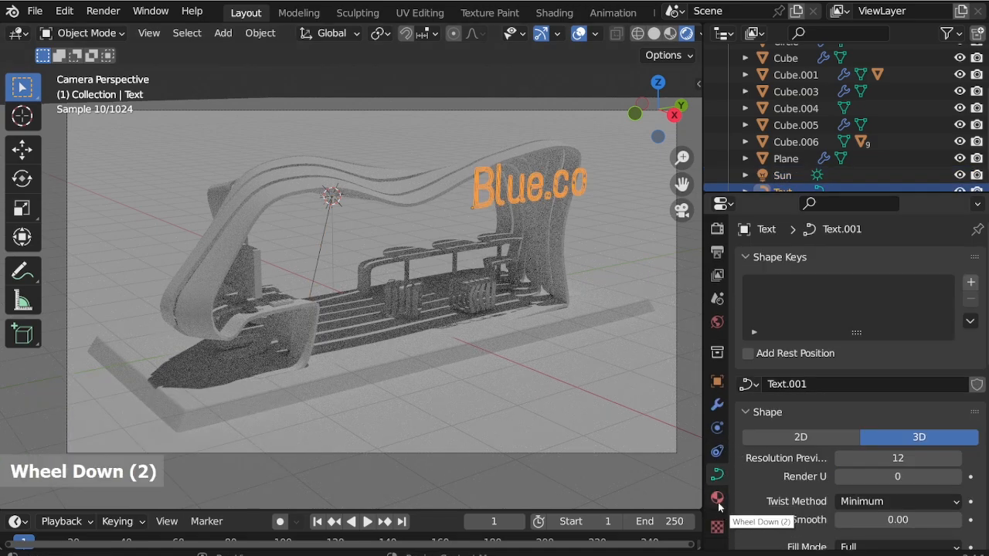
{"action": "left_click", "coordinate": [716, 496]}
{"action": "left_click", "coordinate": [878, 331]}
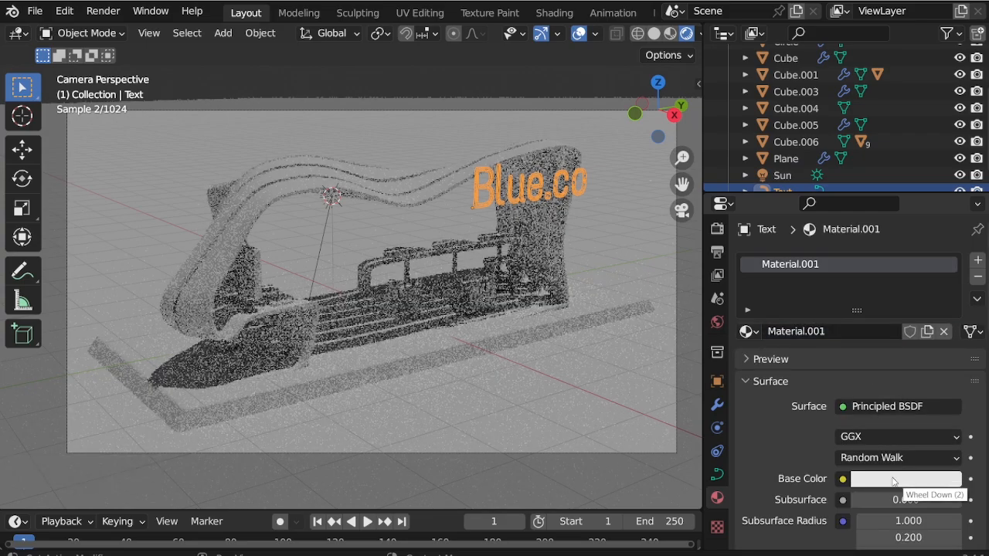
{"action": "scroll", "coordinate": [806, 465], "scroll_direction": "down", "scroll_amount": 20}
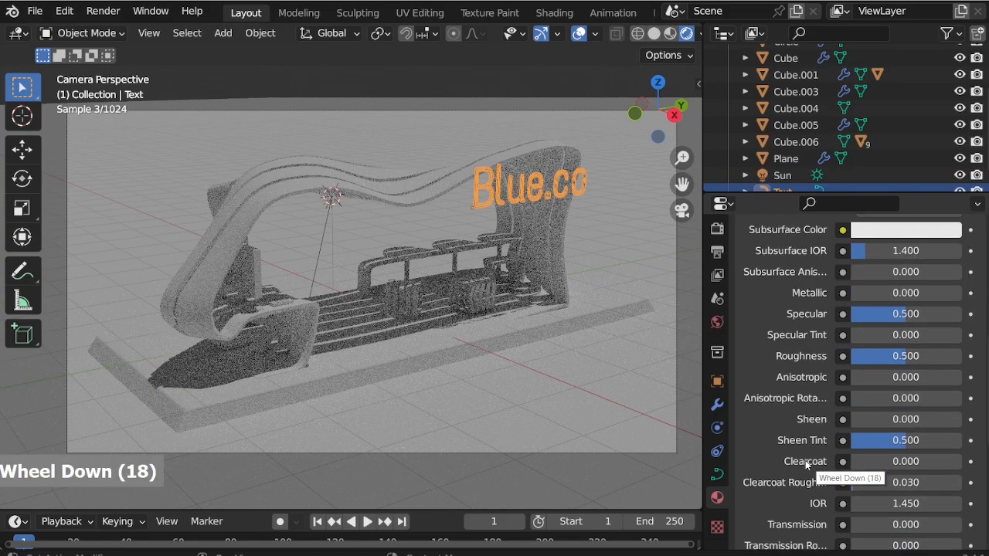
{"action": "scroll", "coordinate": [811, 400], "scroll_direction": "down", "scroll_amount": 2}
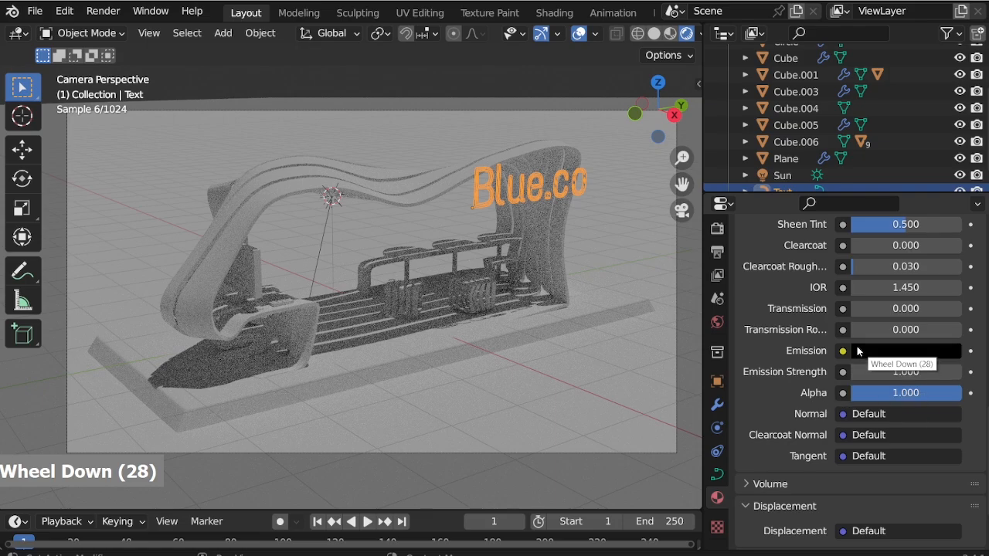
{"action": "left_click", "coordinate": [858, 351]}
{"action": "left_click_drag", "start_coordinate": [948, 225], "coordinate": [948, 112]}
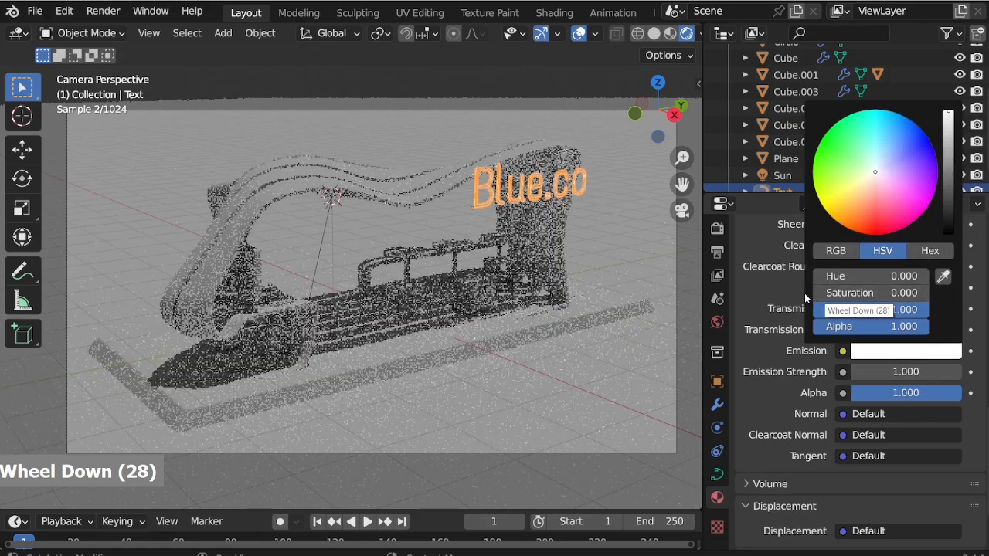
Step: Set the sign material's base color to blue, with a hue of about 0.65
{"action": "scroll", "coordinate": [906, 413], "scroll_direction": "up", "scroll_amount": 8}
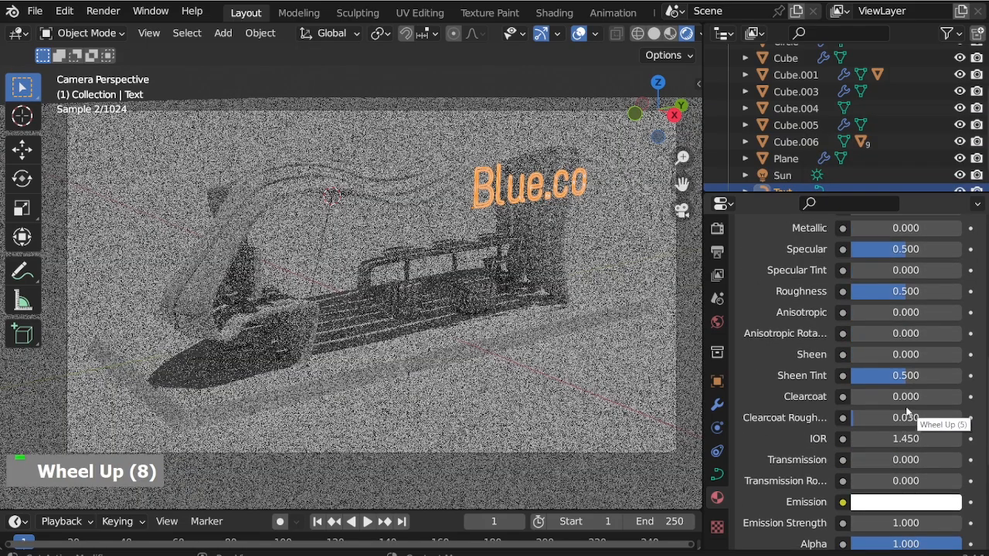
{"action": "scroll", "coordinate": [907, 411], "scroll_direction": "up", "scroll_amount": 16}
{"action": "left_click", "coordinate": [884, 442]}
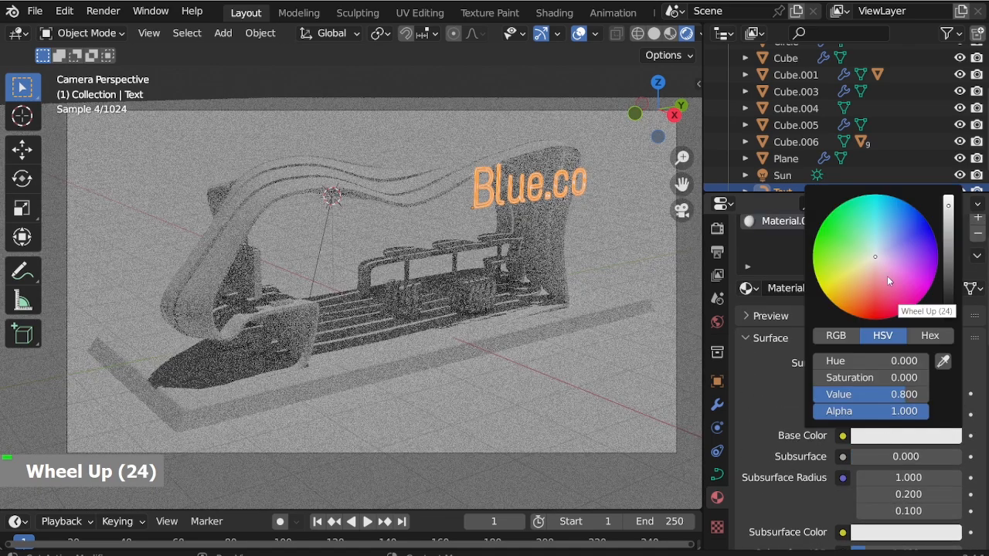
{"action": "left_click_drag", "start_coordinate": [887, 276], "coordinate": [912, 236]}
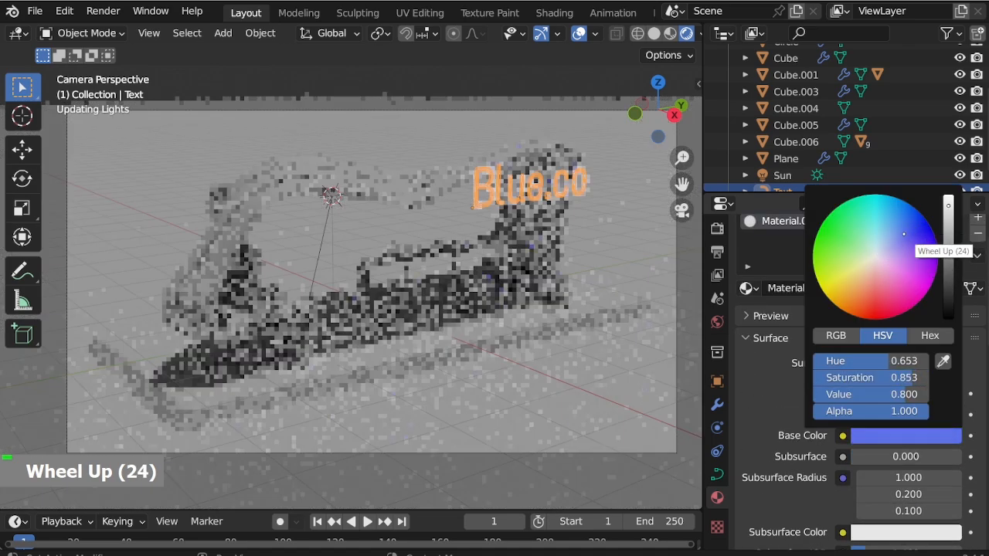
{"action": "scroll", "coordinate": [780, 444], "scroll_direction": "down", "scroll_amount": 4}
{"action": "scroll", "coordinate": [780, 436], "scroll_direction": "up", "scroll_amount": 3}
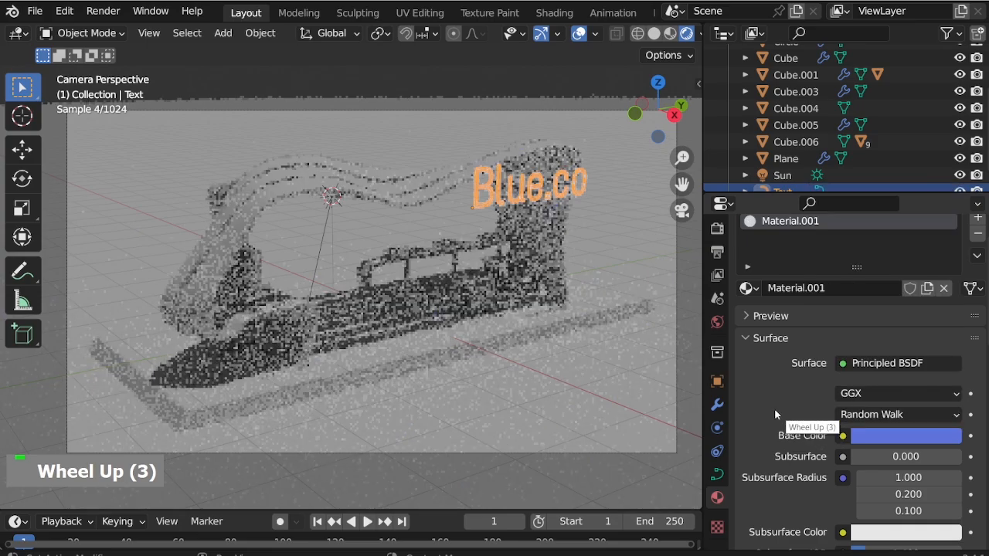
Step: Make the sign's emission color blue with an emission strength of 3 and deselect the sign
{"action": "scroll", "coordinate": [774, 408], "scroll_direction": "down", "scroll_amount": 9}
{"action": "scroll", "coordinate": [773, 409], "scroll_direction": "down", "scroll_amount": 11}
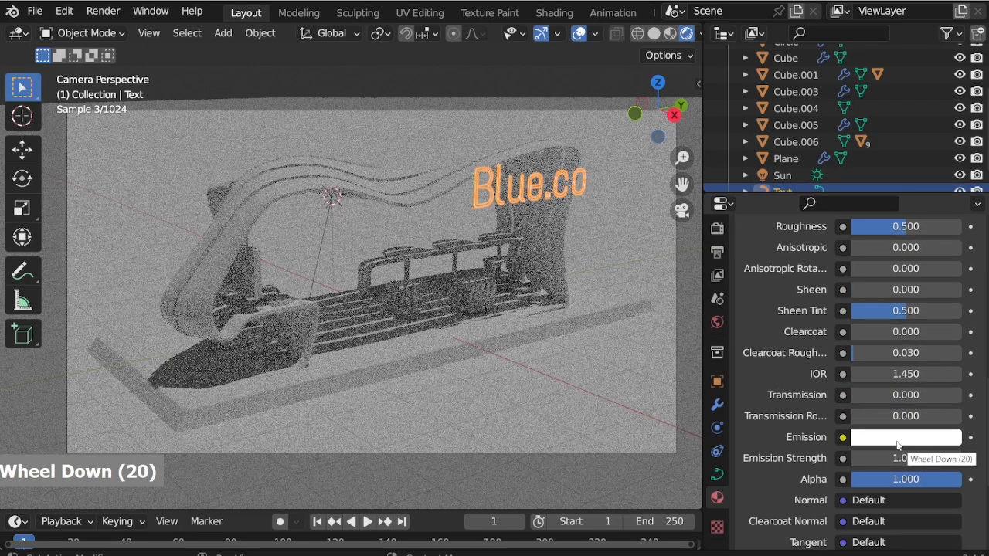
{"action": "left_click", "coordinate": [900, 438]}
{"action": "mouse_move", "coordinate": [899, 249]}
{"action": "left_mouse_down"}
{"action": "mouse_move", "coordinate": [917, 234]}
{"action": "mouse_move", "coordinate": [911, 240]}
{"action": "left_mouse_up"}
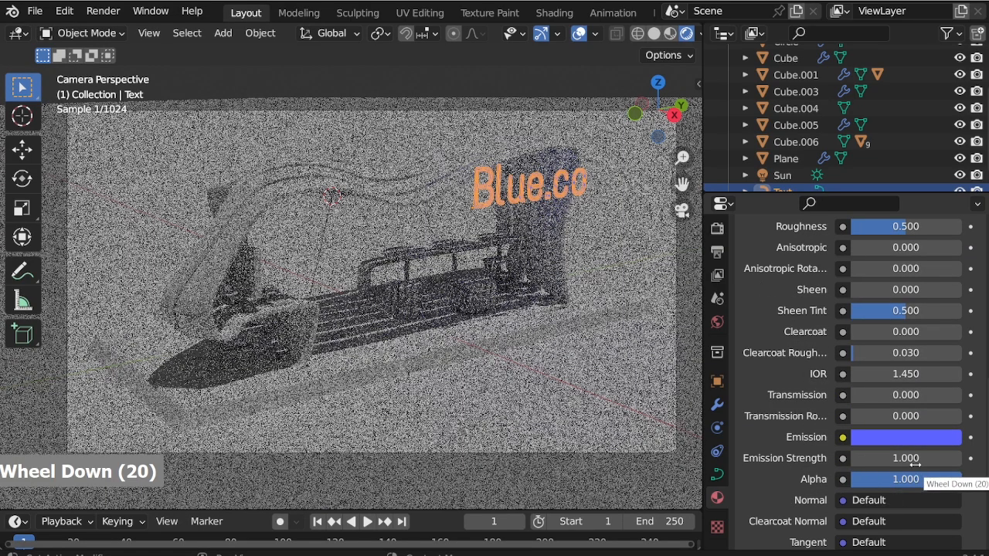
{"action": "double_click", "coordinate": [910, 458]}
{"action": "type", "text": "3"}
{"action": "key", "text": "Return"}
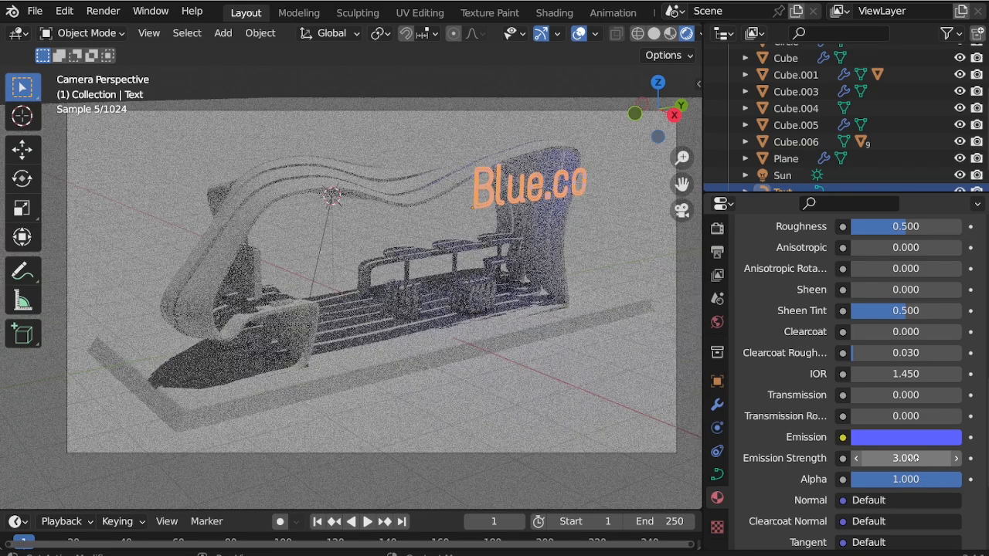
{"action": "left_click", "coordinate": [543, 87]}
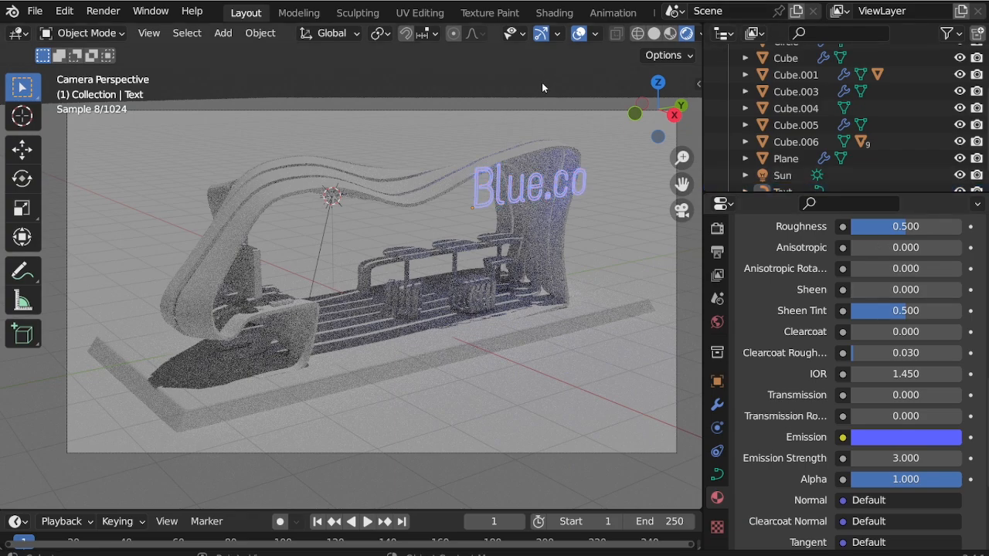
Step: Set the base color of the pavilion's ribbed structure to a muted dark blue
{"action": "left_click", "coordinate": [559, 268]}
{"action": "scroll", "coordinate": [880, 384], "scroll_direction": "up", "scroll_amount": 19}
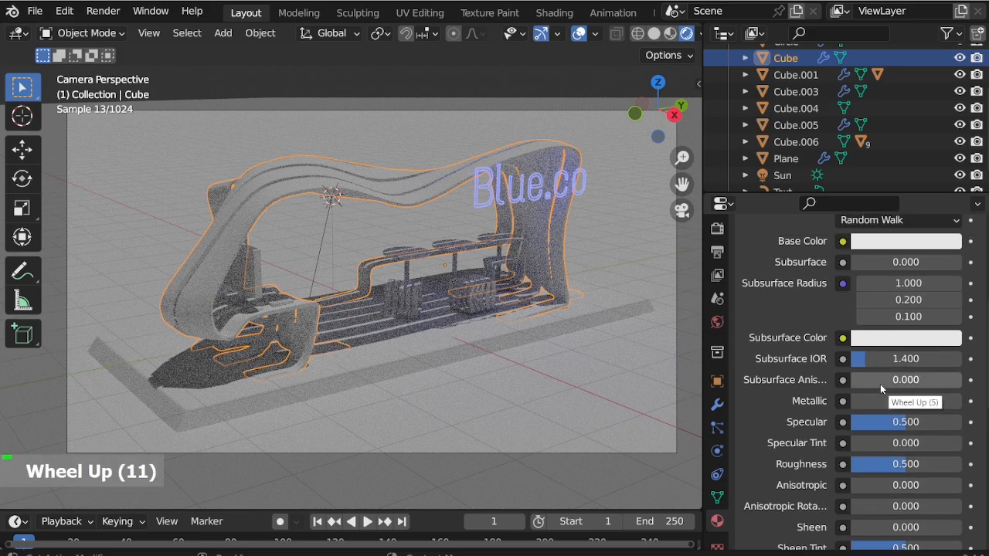
{"action": "left_click", "coordinate": [882, 417]}
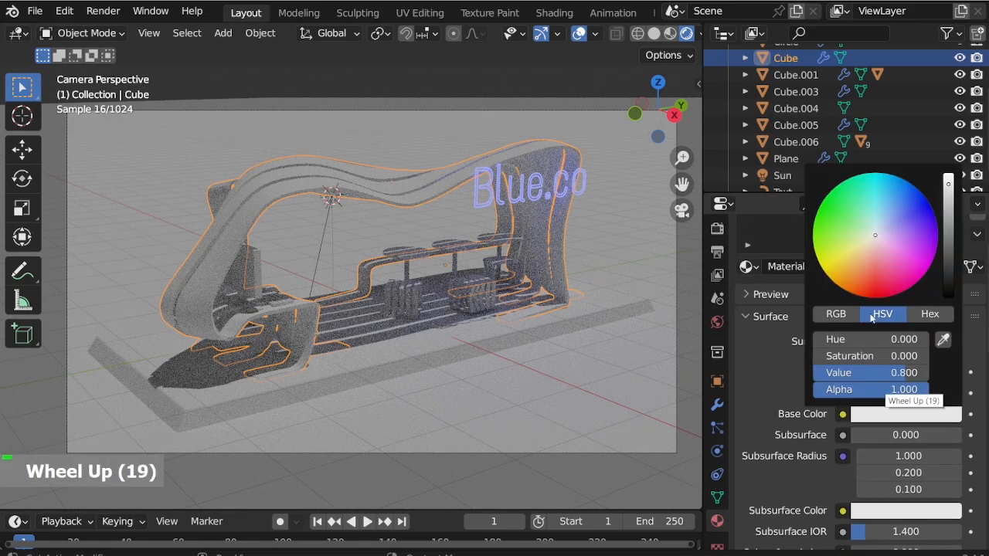
{"action": "left_click_drag", "start_coordinate": [862, 254], "coordinate": [914, 217]}
{"action": "mouse_move", "coordinate": [948, 227]}
{"action": "left_mouse_down"}
{"action": "mouse_move", "coordinate": [907, 222]}
{"action": "mouse_move", "coordinate": [912, 205]}
{"action": "mouse_move", "coordinate": [896, 218]}
{"action": "mouse_move", "coordinate": [893, 209]}
{"action": "left_mouse_up"}
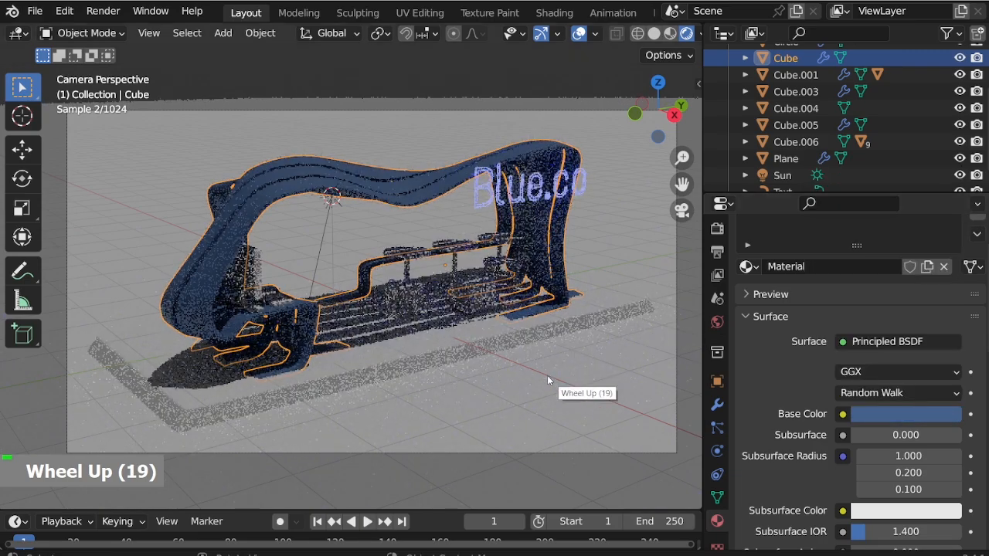
Step: Assign the pavilion's existing blue material, Material, to the ground plane
{"action": "left_click", "coordinate": [547, 375]}
{"action": "left_click", "coordinate": [746, 330]}
{"action": "left_click", "coordinate": [766, 358]}
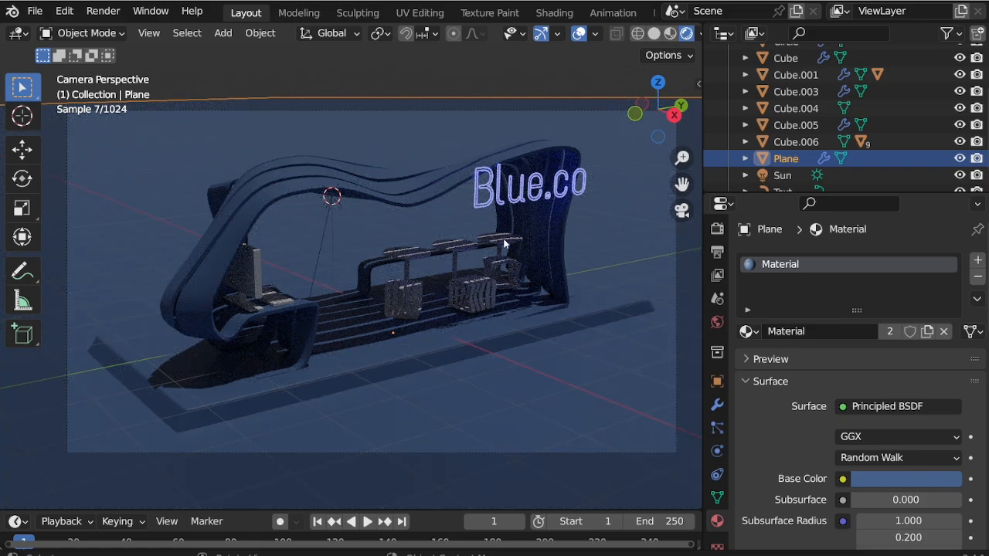
Step: Give the computer screen on the desk a new material with a near-black base color, value about 0.018
{"action": "left_click", "coordinate": [258, 284]}
{"action": "left_click", "coordinate": [880, 331]}
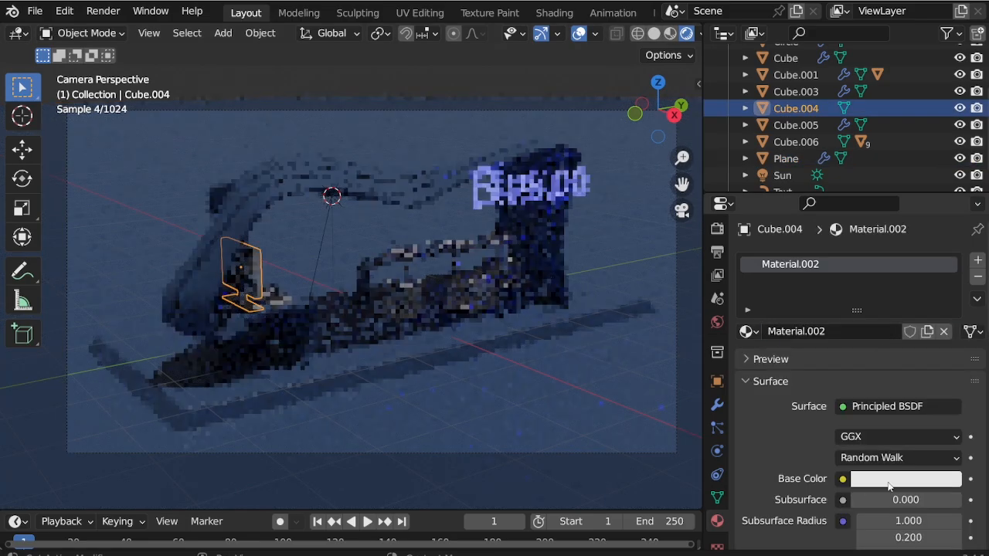
{"action": "left_click", "coordinate": [896, 482]}
{"action": "left_click_drag", "start_coordinate": [930, 301], "coordinate": [945, 348]}
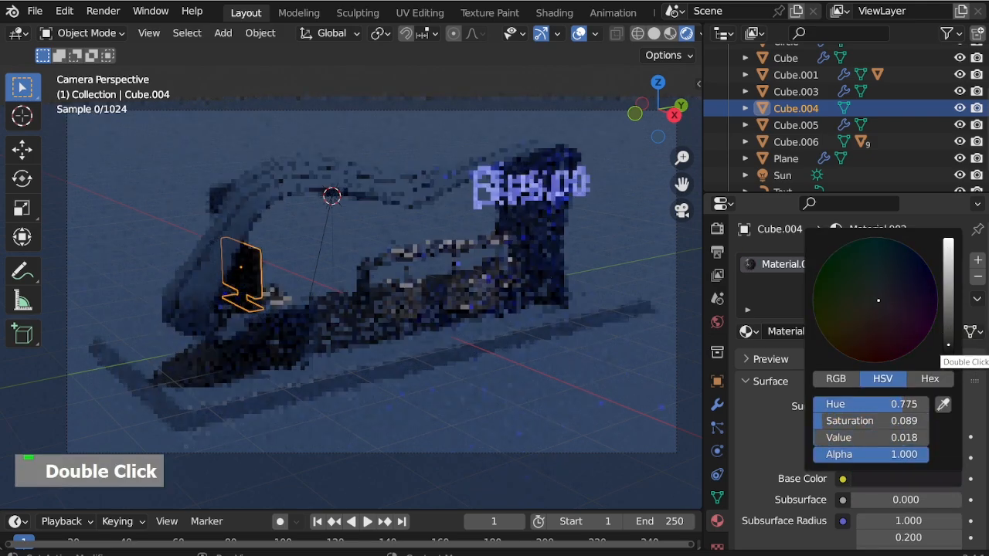
Step: Assign the near-black Material.002 to the keyboard in front of the screen and lower the material's roughness
{"action": "left_click", "coordinate": [282, 299]}
{"action": "left_click", "coordinate": [747, 331]}
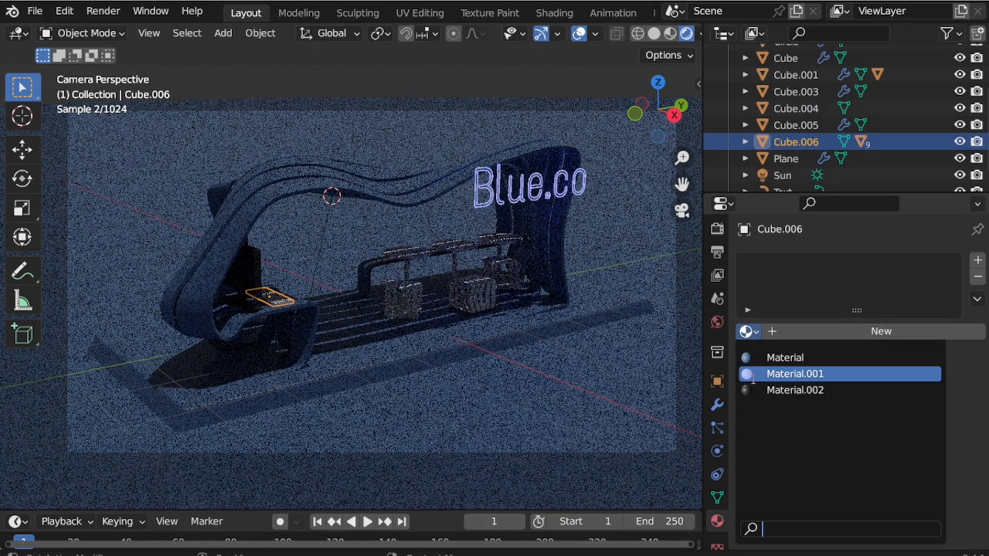
{"action": "left_click", "coordinate": [793, 384]}
{"action": "scroll", "coordinate": [781, 409], "scroll_direction": "down", "scroll_amount": 9}
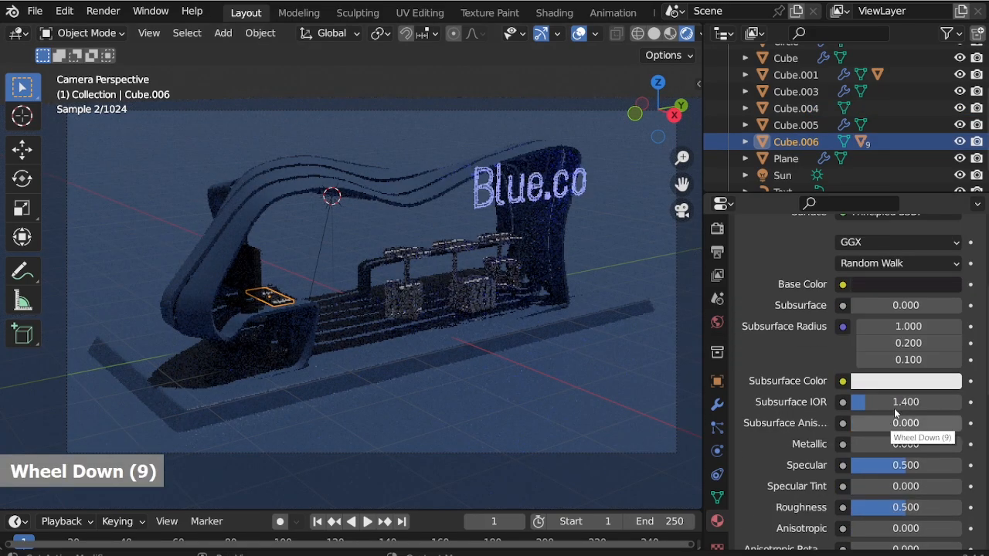
{"action": "left_click_drag", "start_coordinate": [905, 507], "coordinate": [882, 507]}
Step: Give the three round tables a new material with a yellow base color and lower its roughness
{"action": "left_click", "coordinate": [444, 261]}
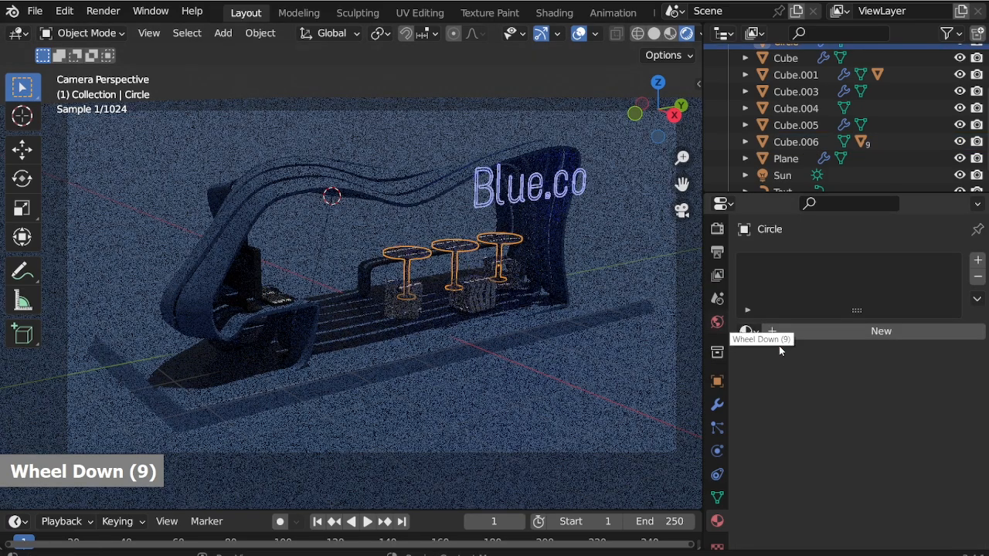
{"action": "left_click", "coordinate": [794, 330]}
{"action": "scroll", "coordinate": [888, 463], "scroll_direction": "down", "scroll_amount": 20}
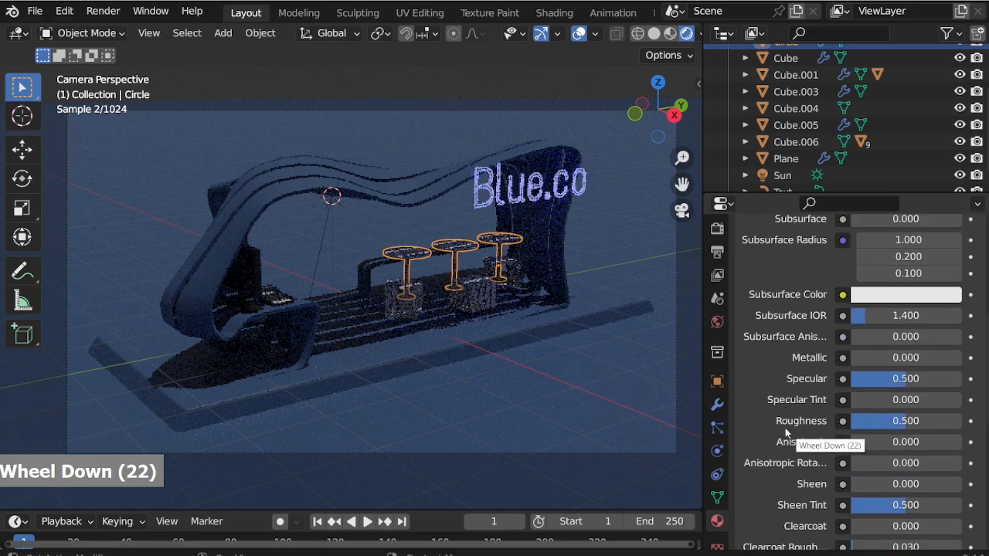
{"action": "scroll", "coordinate": [780, 381], "scroll_direction": "up", "scroll_amount": 7}
{"action": "scroll", "coordinate": [780, 381], "scroll_direction": "up", "scroll_amount": 2}
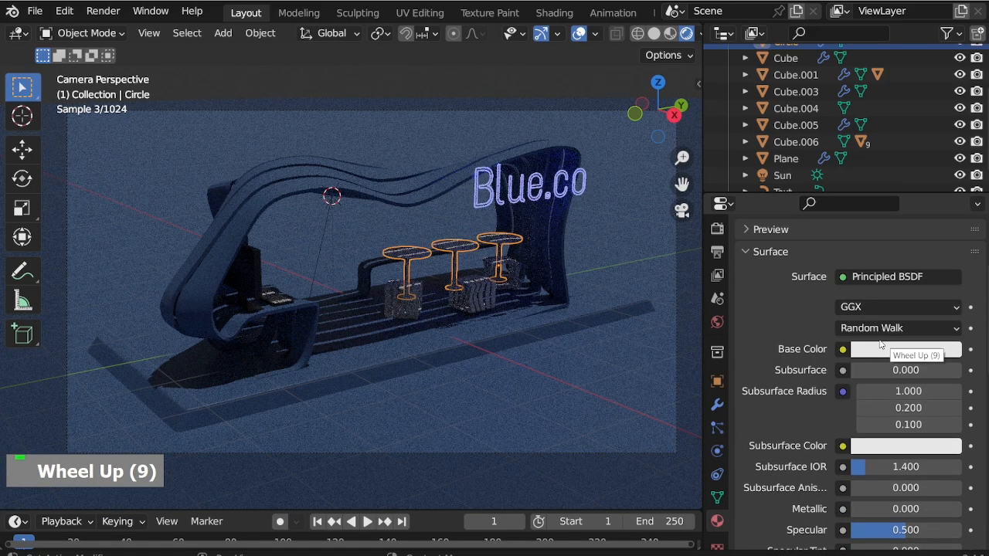
{"action": "left_click", "coordinate": [883, 350]}
{"action": "left_click_drag", "start_coordinate": [839, 193], "coordinate": [837, 194]}
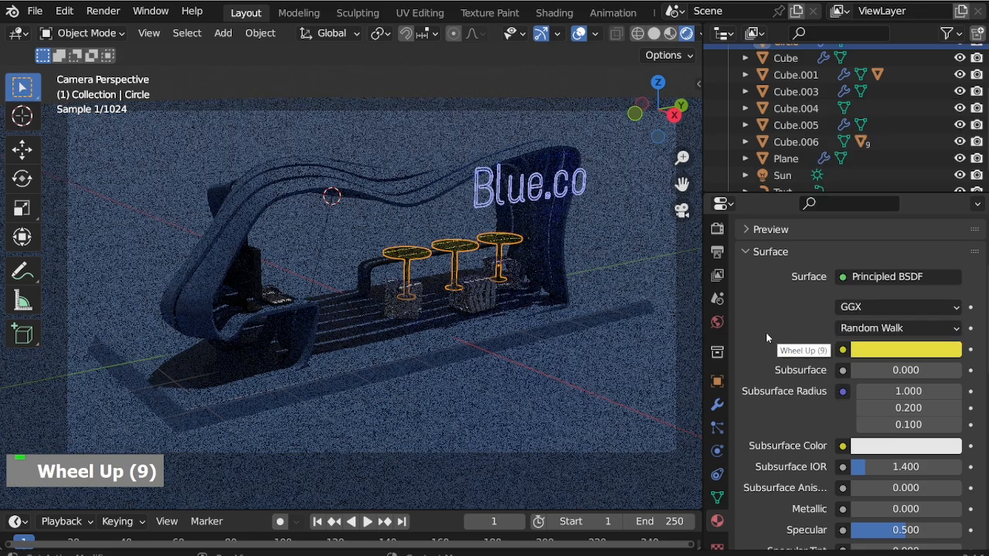
{"action": "scroll", "coordinate": [770, 339], "scroll_direction": "down", "scroll_amount": 7}
{"action": "left_click_drag", "start_coordinate": [873, 421], "coordinate": [848, 421]}
Step: Give the slatted cube seats a new white material with a roughness of about 0.25
{"action": "left_click", "coordinate": [421, 314]}
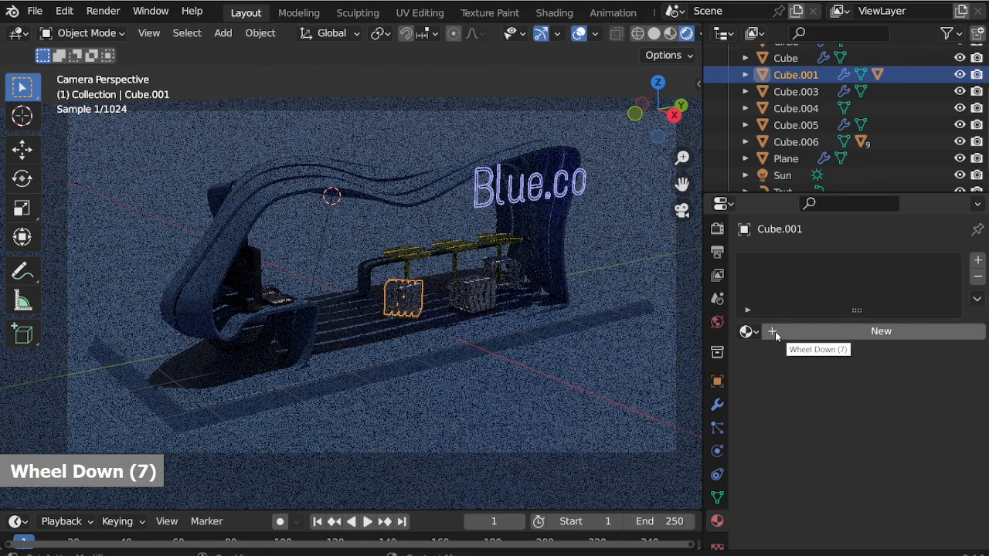
{"action": "left_click", "coordinate": [775, 332]}
{"action": "scroll", "coordinate": [803, 434], "scroll_direction": "down", "scroll_amount": 18}
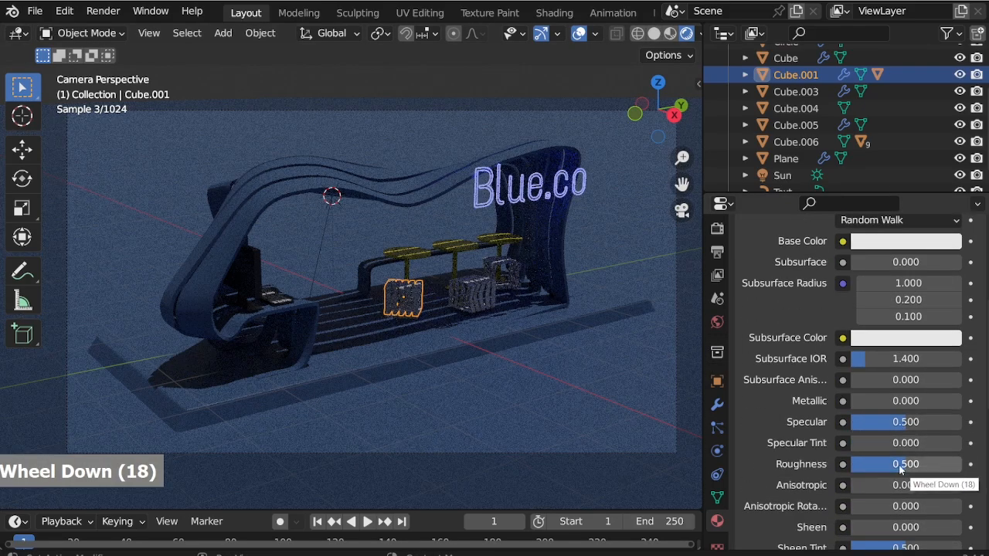
{"action": "left_click_drag", "start_coordinate": [905, 463], "coordinate": [885, 463]}
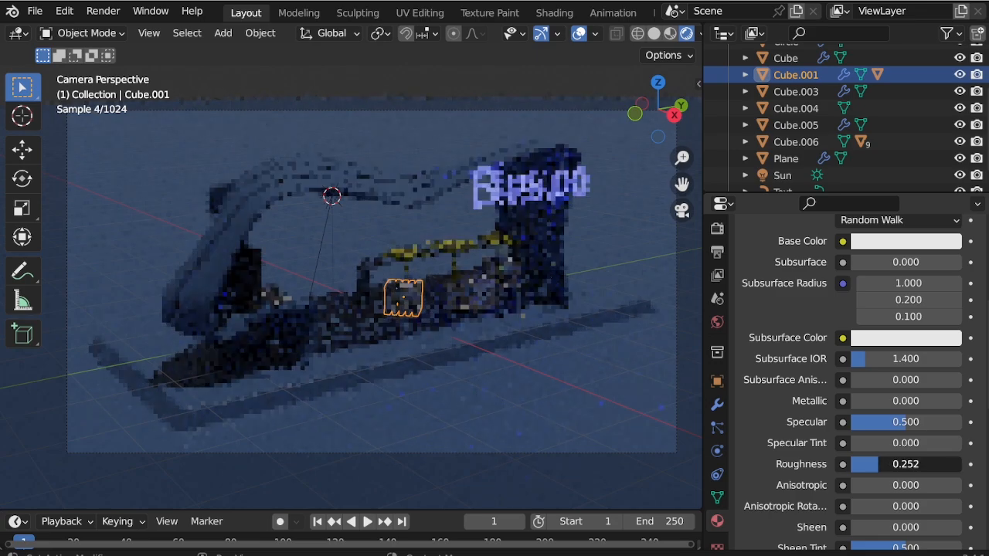
{"action": "left_click", "coordinate": [495, 302]}
{"action": "scroll", "coordinate": [776, 319], "scroll_direction": "up", "scroll_amount": 14}
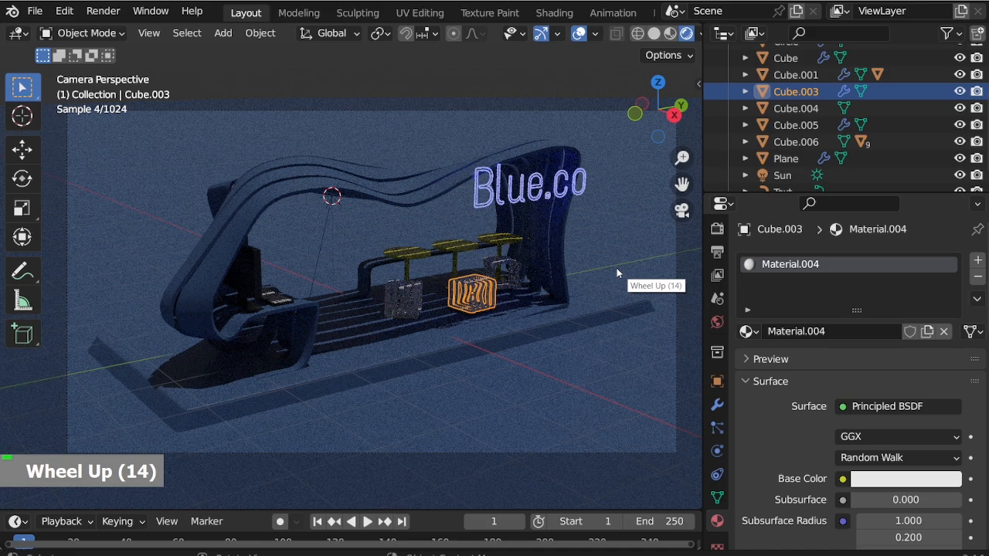
Step: Rotate the sun light about 30.4° in the camera view so it lights the pavilion from the front
{"action": "left_click", "coordinate": [332, 198]}
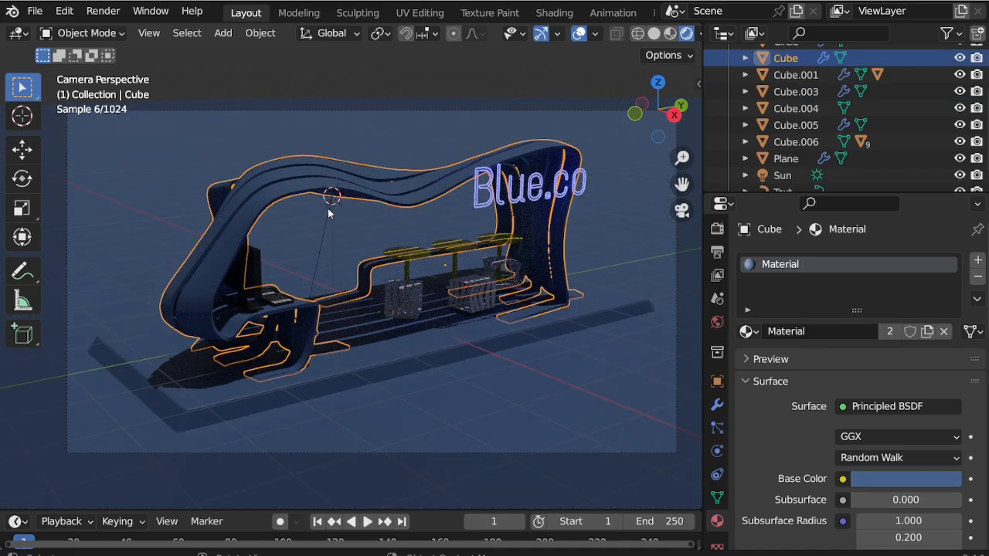
{"action": "left_click", "coordinate": [328, 210]}
{"action": "key", "text": "r"}
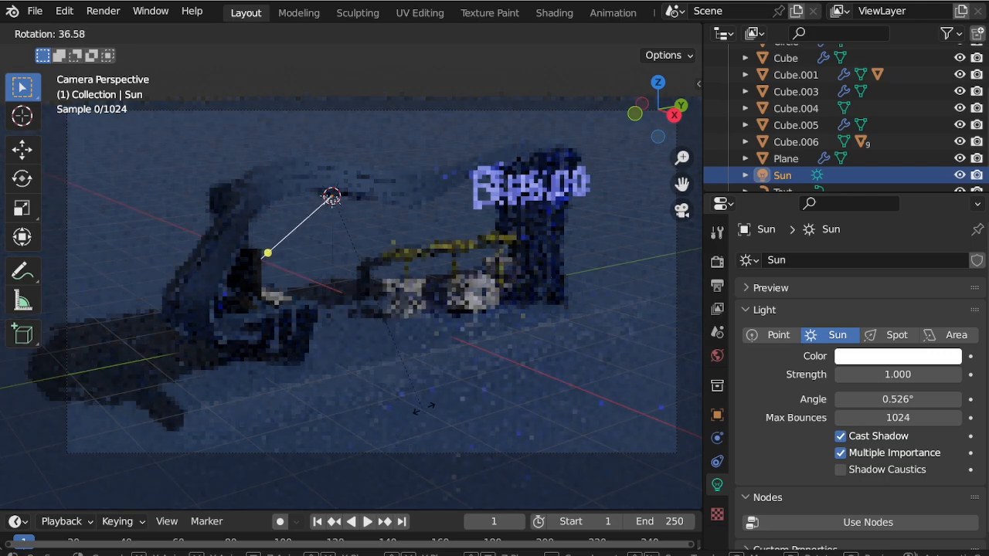
{"action": "left_click", "coordinate": [491, 410]}
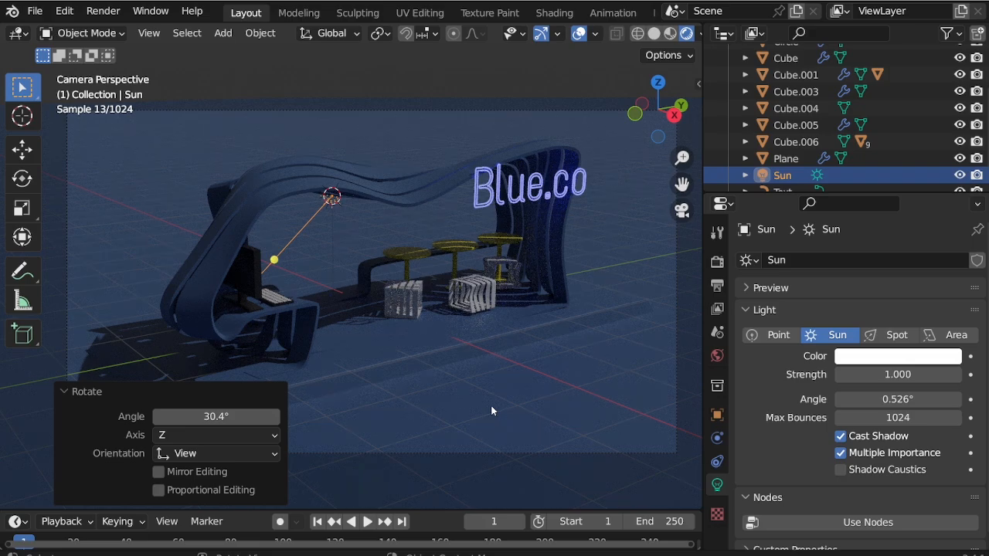
Step: Add an area light, raise it about 1.92 m above the pavilion and scale it up about 4.17 times
{"action": "key", "text": "shift+a"}
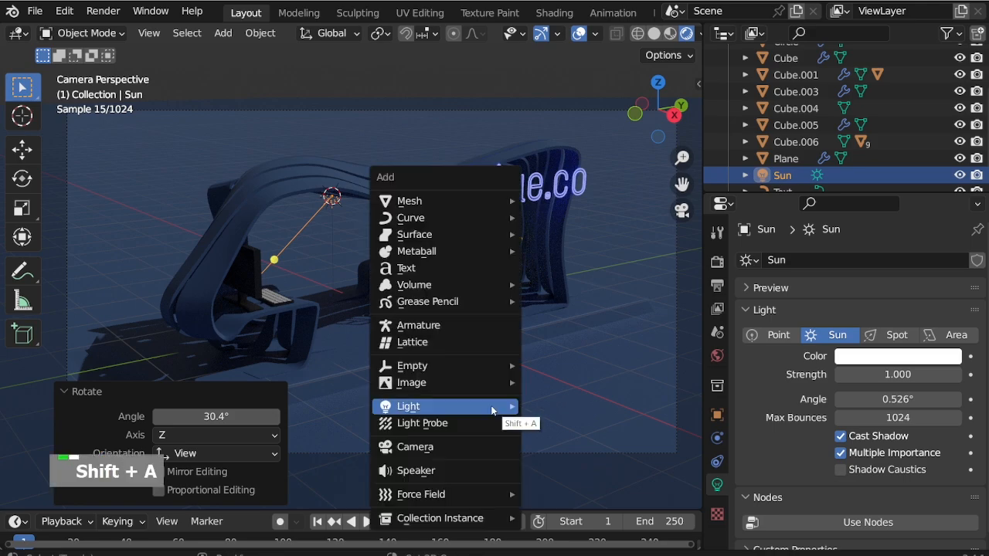
{"action": "mouse_move", "coordinate": [479, 407]}
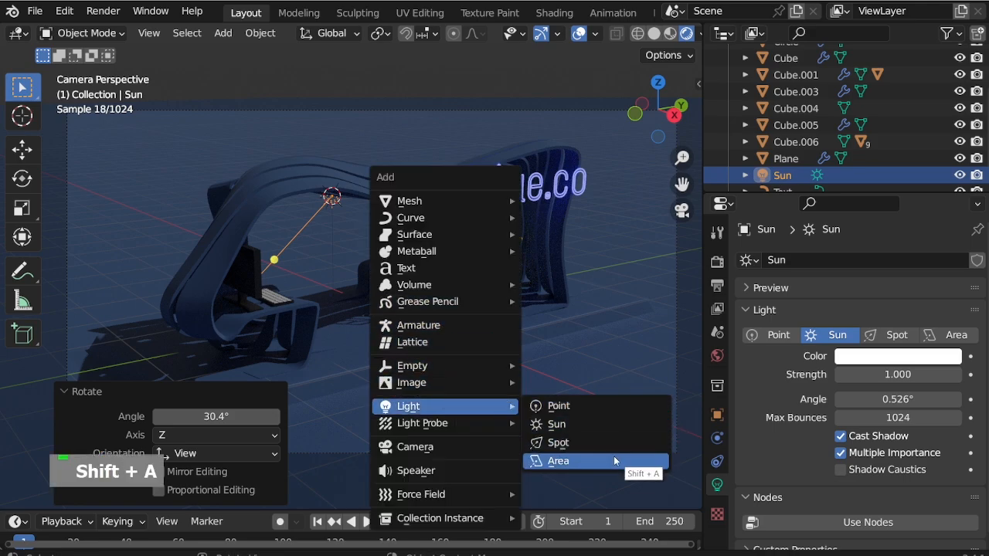
{"action": "left_click", "coordinate": [611, 459]}
{"action": "key", "text": "g"}
{"action": "key", "text": "z"}
{"action": "left_click", "coordinate": [505, 247]}
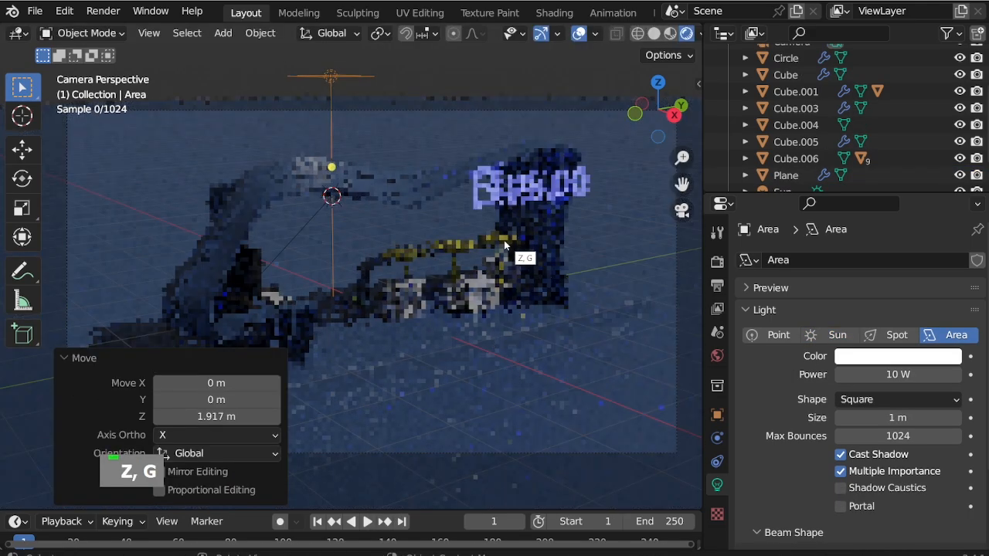
{"action": "key", "text": "s"}
{"action": "left_click", "coordinate": [298, 427]}
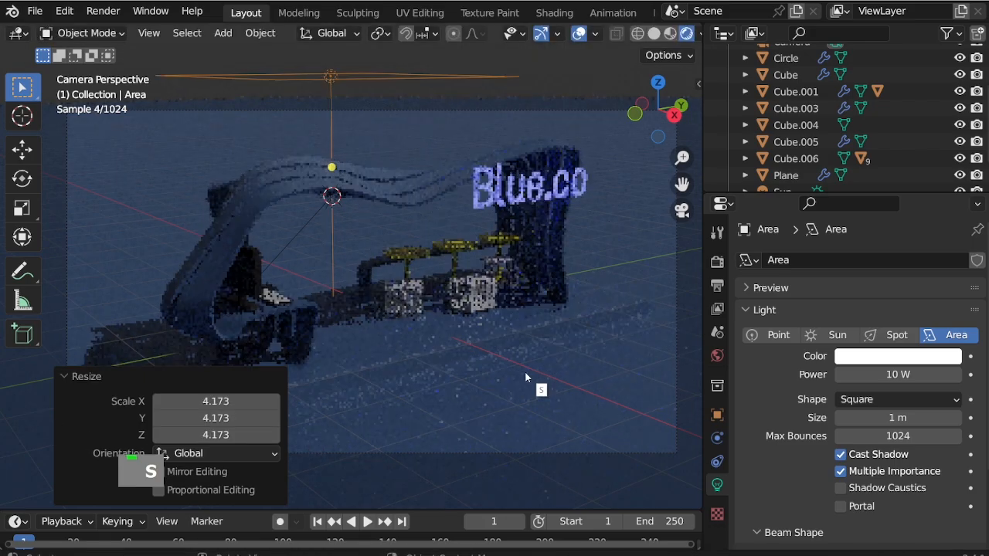
Step: Set the overhead area light's shape to Disk and its power to 300 W
{"action": "left_click", "coordinate": [942, 401]}
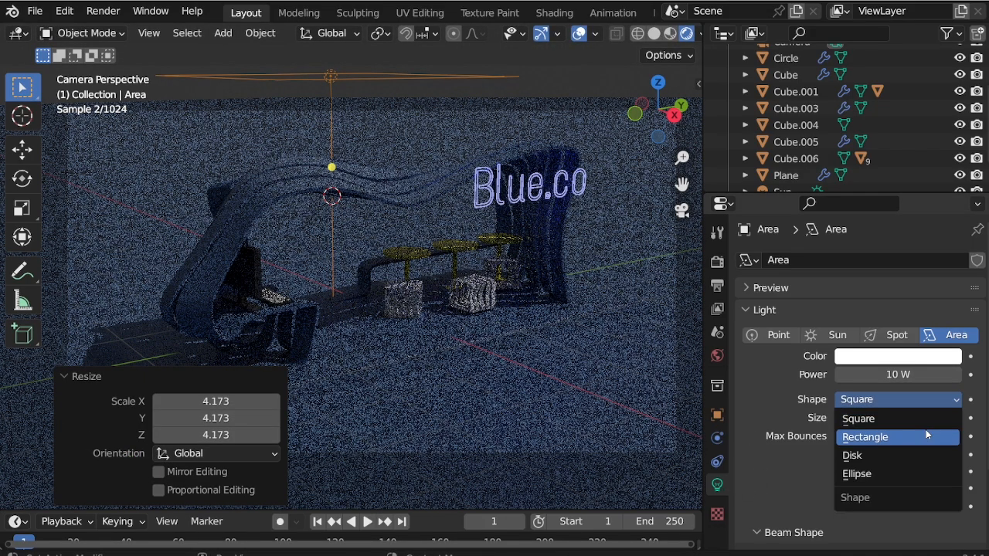
{"action": "left_click", "coordinate": [920, 448]}
{"action": "left_click", "coordinate": [898, 374]}
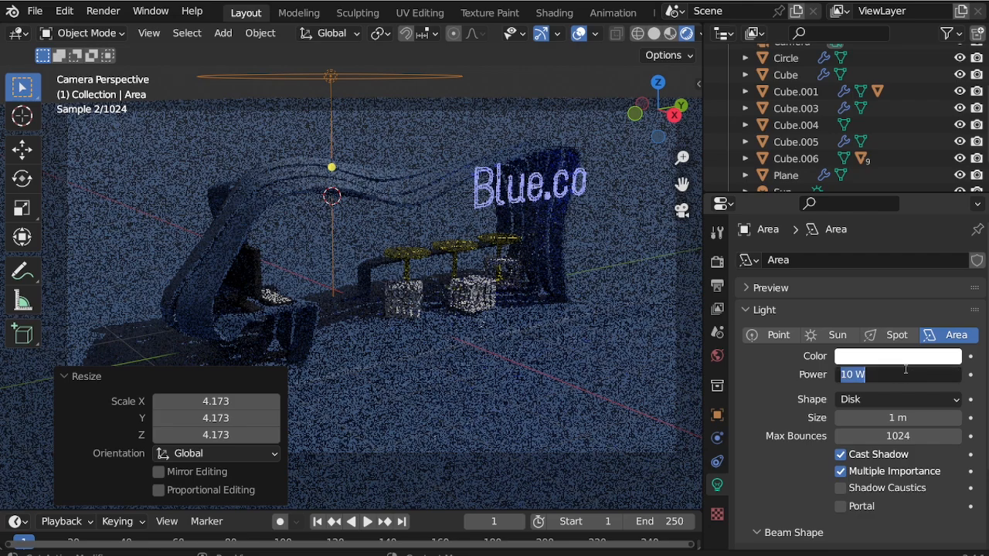
{"action": "type", "text": "300"}
{"action": "key", "text": "Return"}
Step: Raise the overhead disk light about 2.05 m, scale it up about 1.96 times and reduce it by a factor of about 0.79
{"action": "key", "text": "s"}
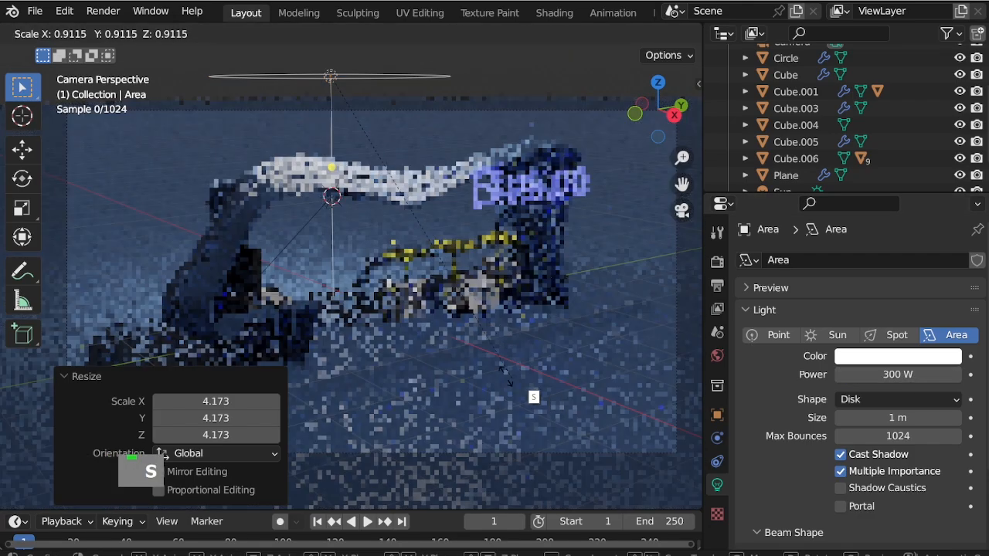
{"action": "left_click", "coordinate": [554, 410]}
{"action": "key", "text": "g"}
{"action": "key", "text": "z"}
{"action": "left_click", "coordinate": [550, 268]}
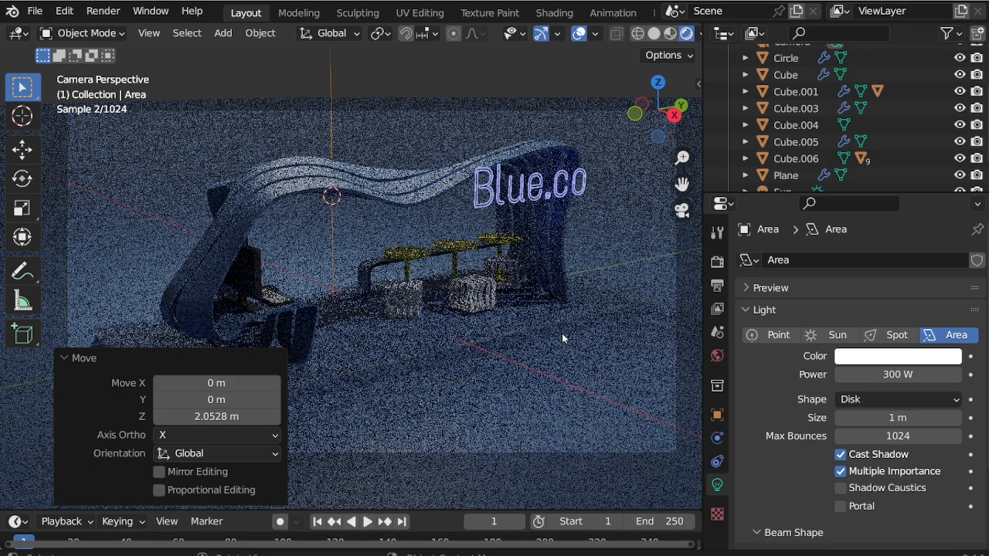
{"action": "key", "text": "s"}
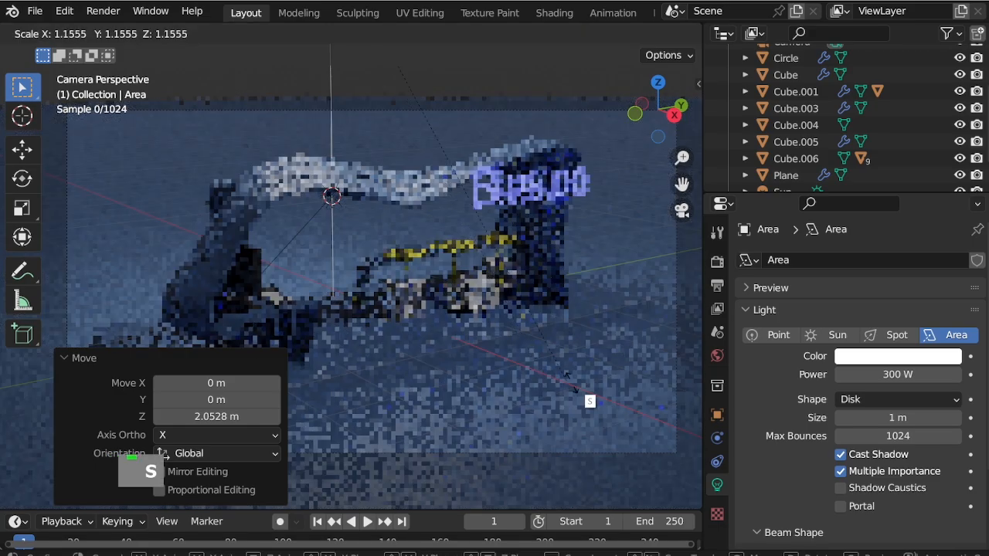
{"action": "left_click", "coordinate": [360, 317]}
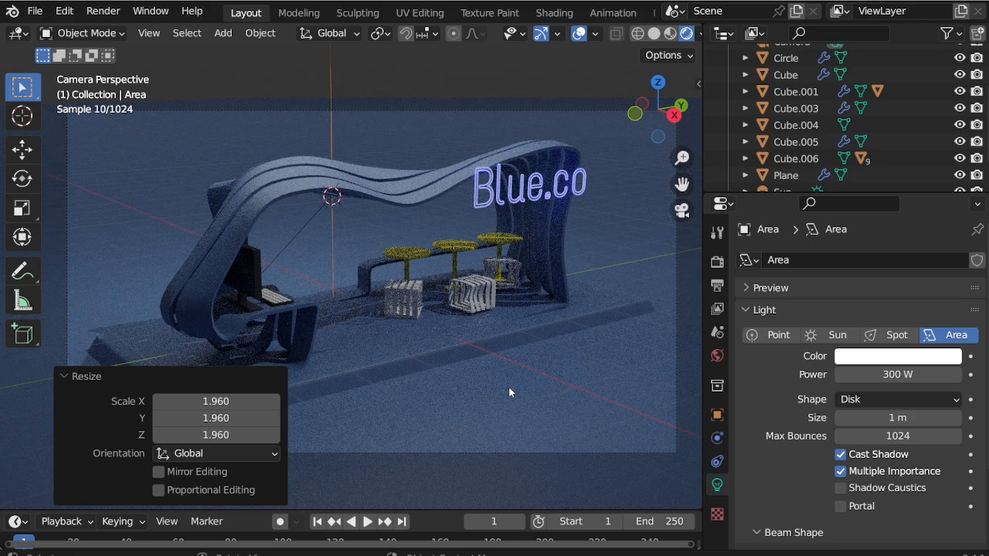
{"action": "key", "text": "s"}
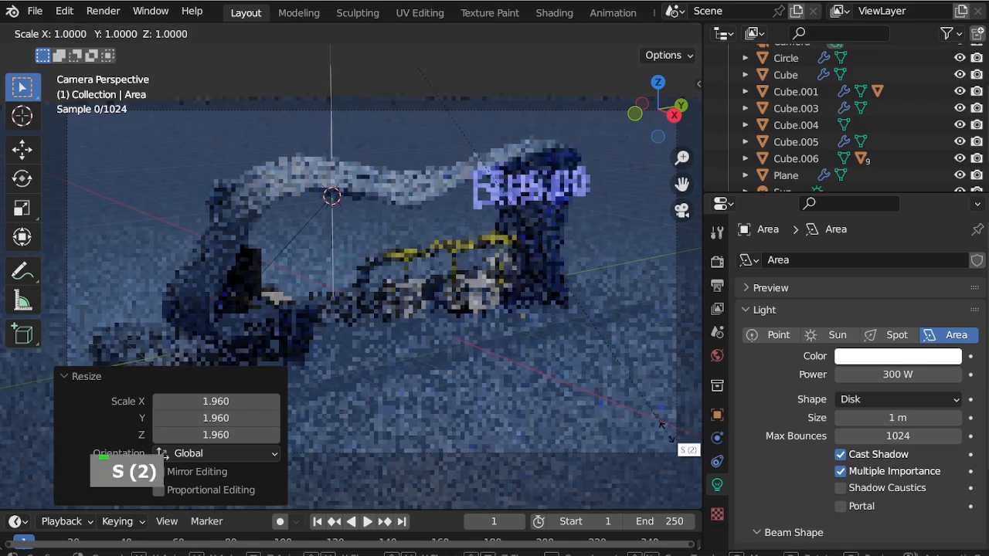
{"action": "left_click", "coordinate": [559, 348]}
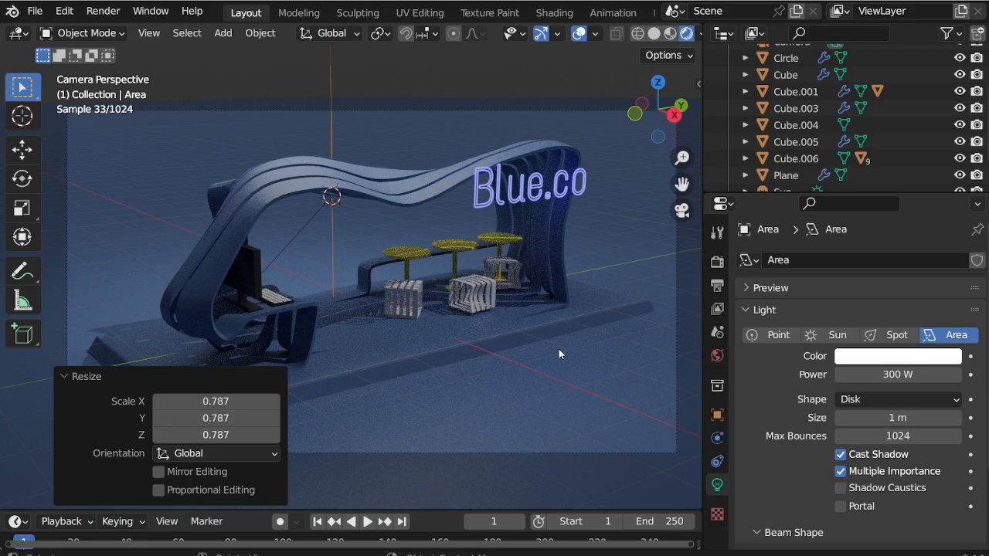
Step: Duplicate the overhead light about 5.68 m along X and 1.91 m lower, and tilt the copy roughly 45° toward the pavilion
{"action": "key", "text": "KP_3"}
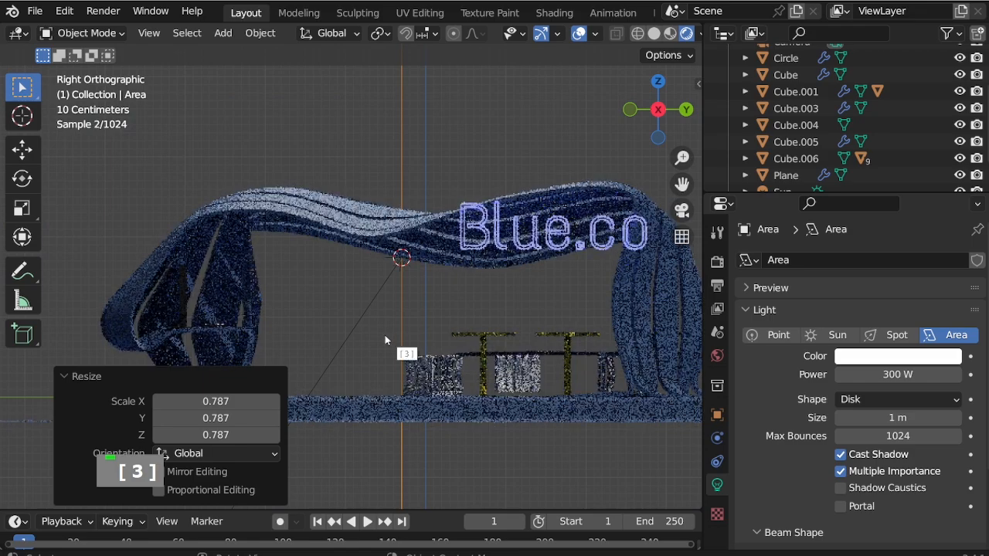
{"action": "scroll", "coordinate": [374, 339], "scroll_direction": "down", "scroll_amount": 3}
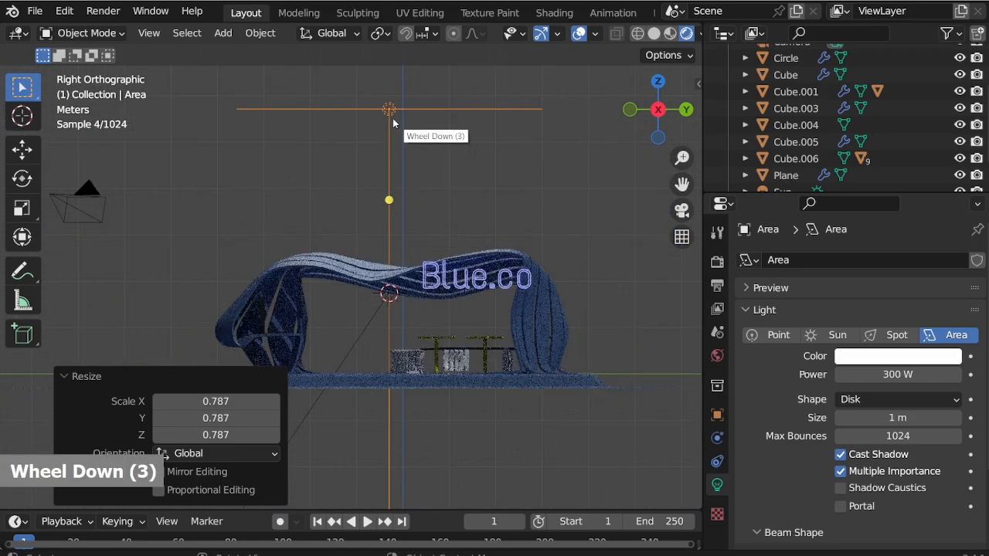
{"action": "key", "text": "KP_1"}
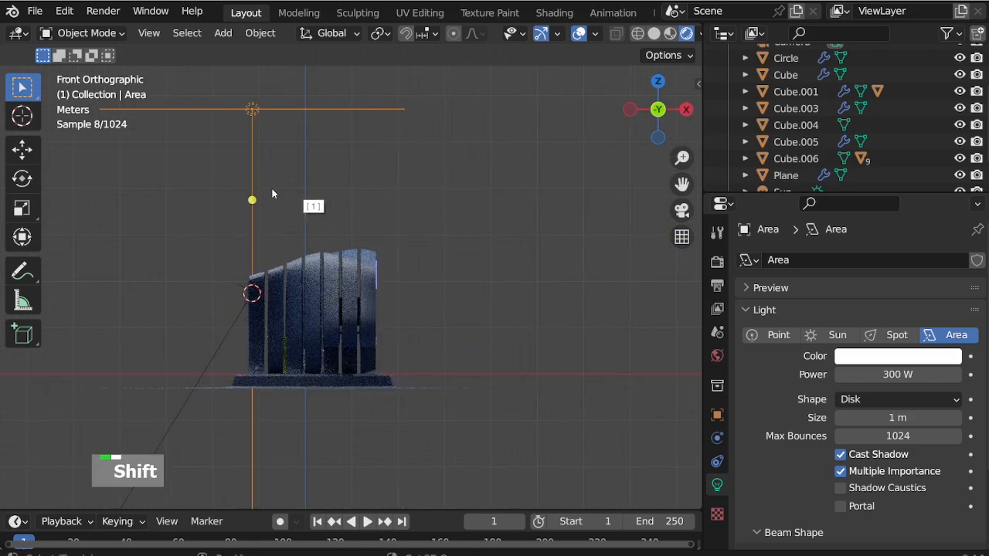
{"action": "key", "text": "shift+d"}
{"action": "left_click", "coordinate": [533, 276]}
{"action": "key", "text": "r"}
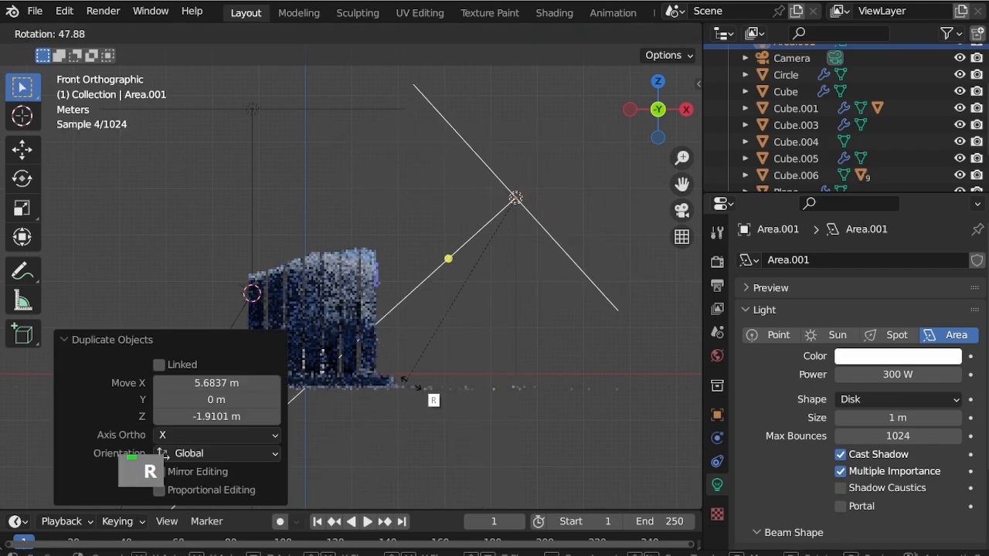
{"action": "left_click", "coordinate": [421, 379]}
Step: Move the duplicated light farther out from the pavilion and rotate it to a shallower angle, checking the camera view
{"action": "key", "text": "g"}
{"action": "left_click", "coordinate": [473, 266]}
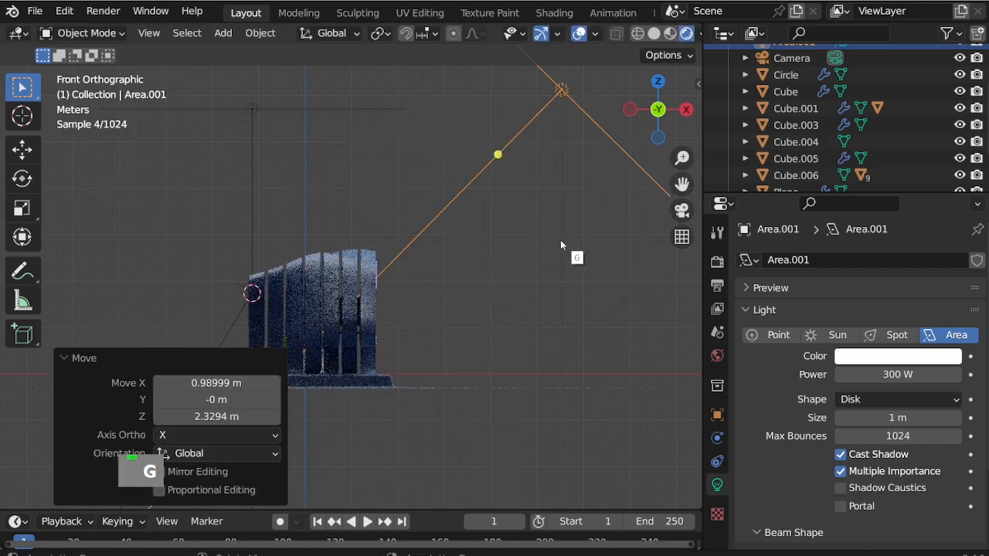
{"action": "key", "text": "r"}
{"action": "left_click", "coordinate": [519, 287]}
{"action": "key", "text": "g"}
{"action": "left_click", "coordinate": [612, 262]}
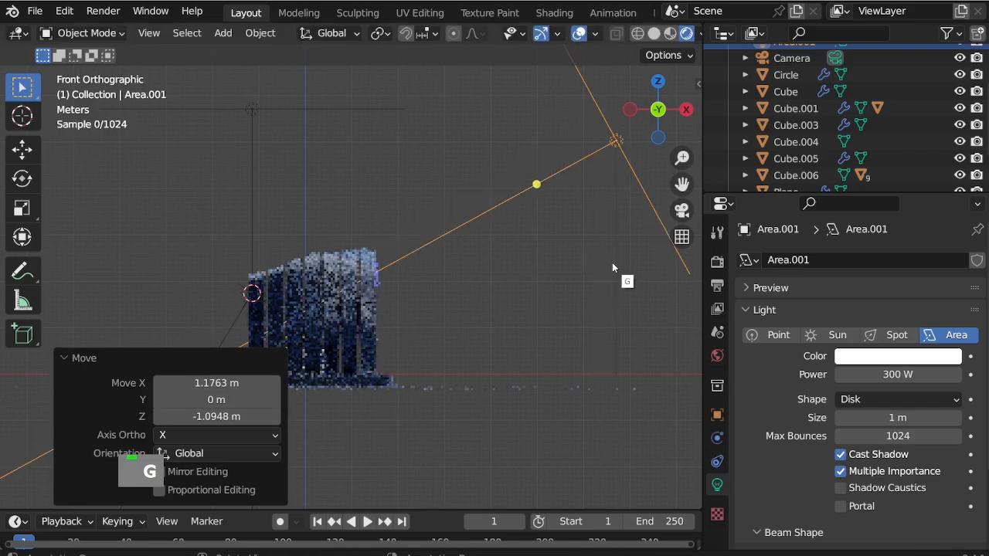
{"action": "key", "text": "KP_0"}
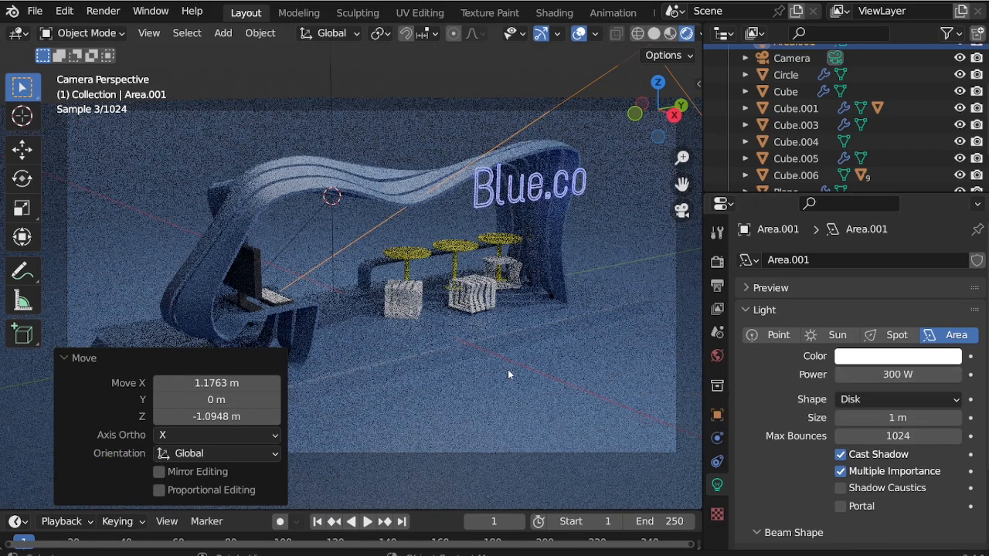
Step: Bring the duplicated light closer to the pavilion, rotate it about -14.7° and raise it about 0.96 m
{"action": "key", "text": "KP_1"}
{"action": "key", "text": "g"}
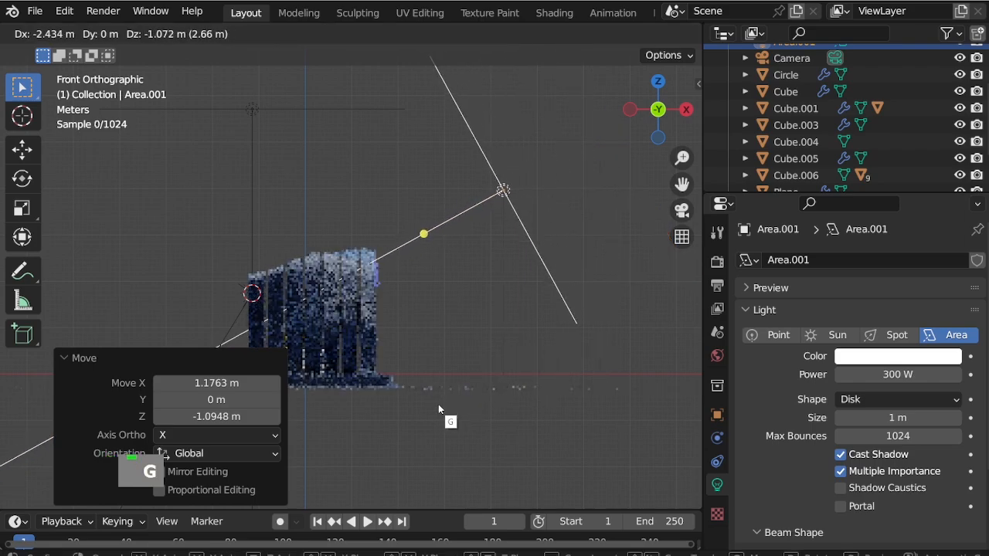
{"action": "left_click", "coordinate": [451, 401]}
{"action": "key", "text": "r"}
{"action": "left_click", "coordinate": [639, 361]}
{"action": "key", "text": "g"}
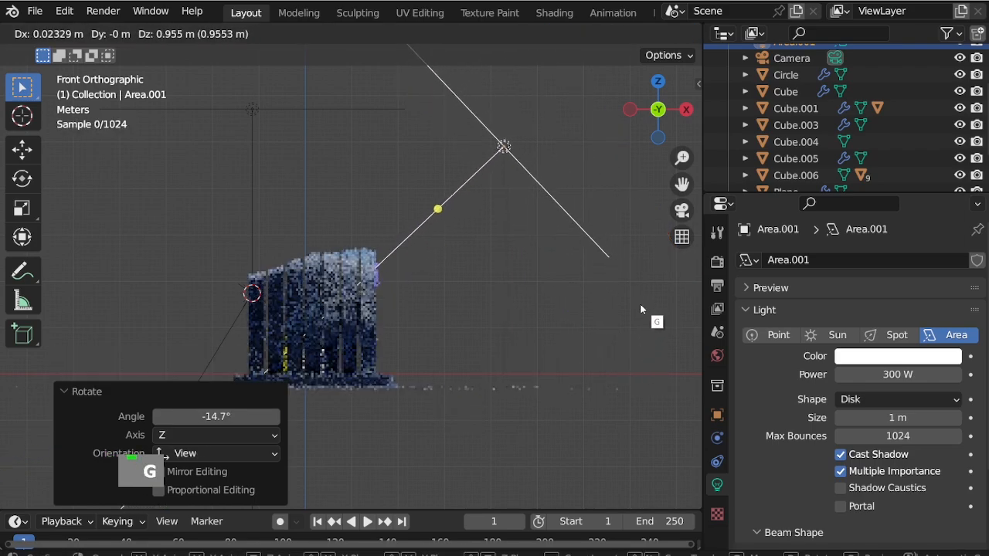
{"action": "left_click", "coordinate": [639, 304]}
Step: Return to the camera view and change the duplicated area light's shape to Rectangle
{"action": "key", "text": "KP_0"}
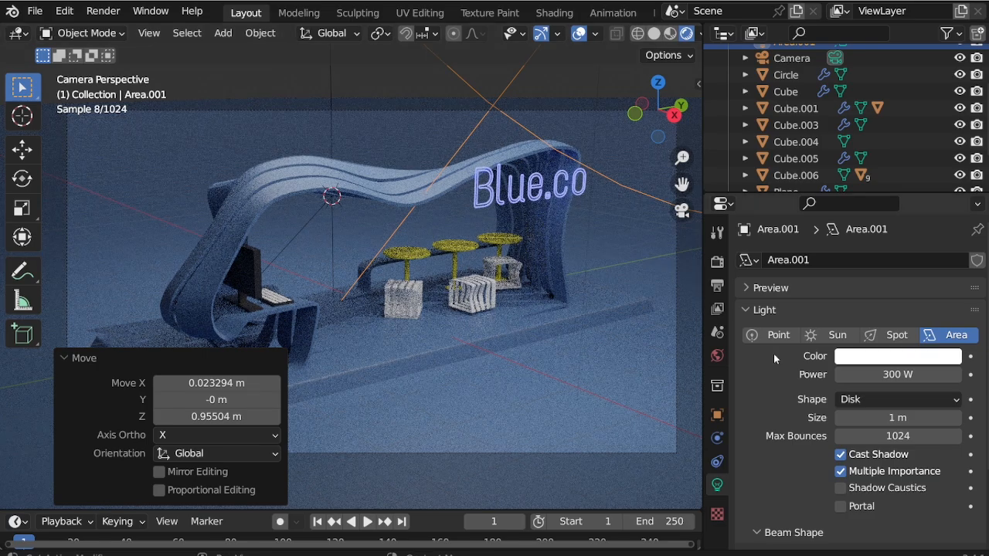
{"action": "left_click", "coordinate": [888, 399]}
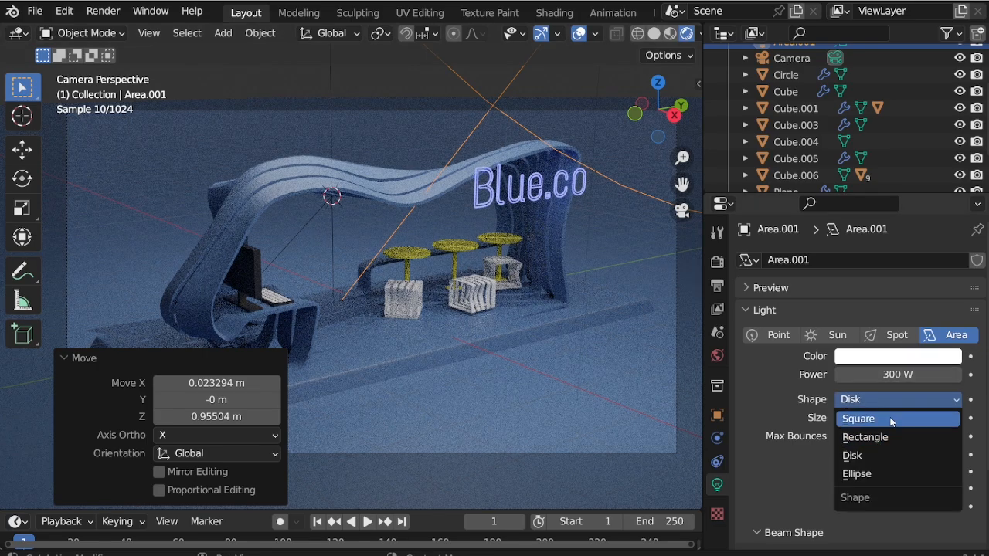
{"action": "left_click", "coordinate": [888, 437]}
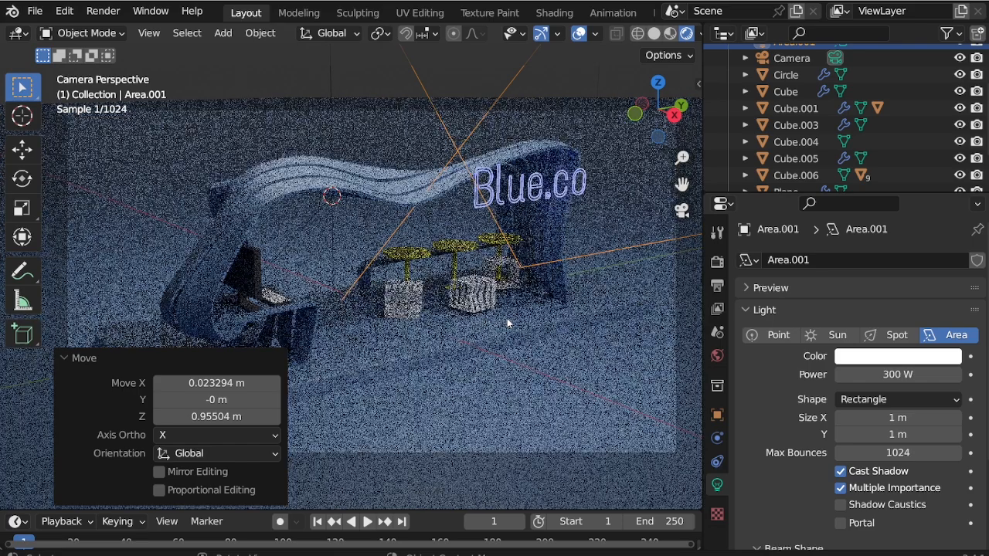
Step: Tilt the duplicated area light to a shallower beam, move it about 1.69 m along X and 1.99 m lower, and check the camera view
{"action": "key", "text": "KP_1"}
{"action": "key", "text": "r"}
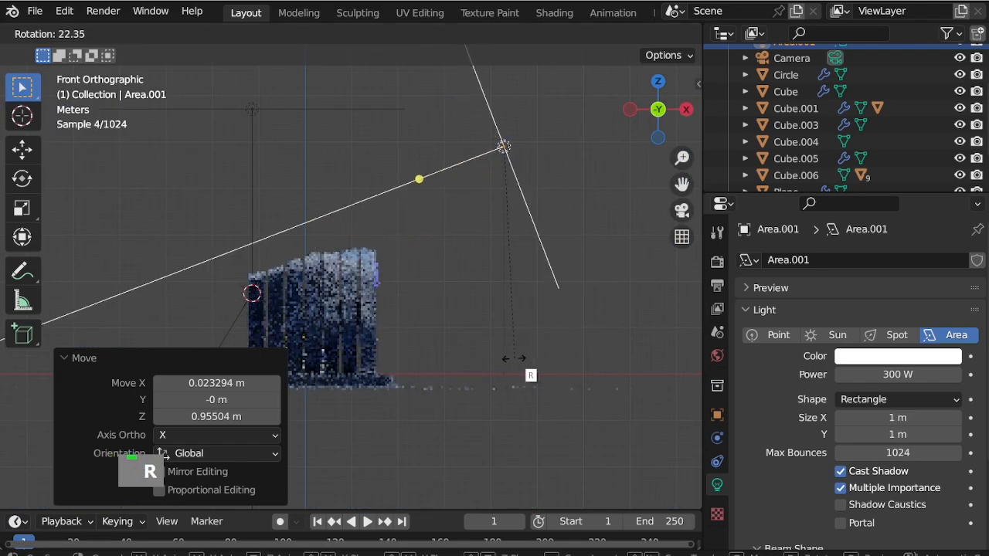
{"action": "left_click", "coordinate": [532, 369]}
{"action": "key", "text": "g"}
{"action": "left_click", "coordinate": [584, 434]}
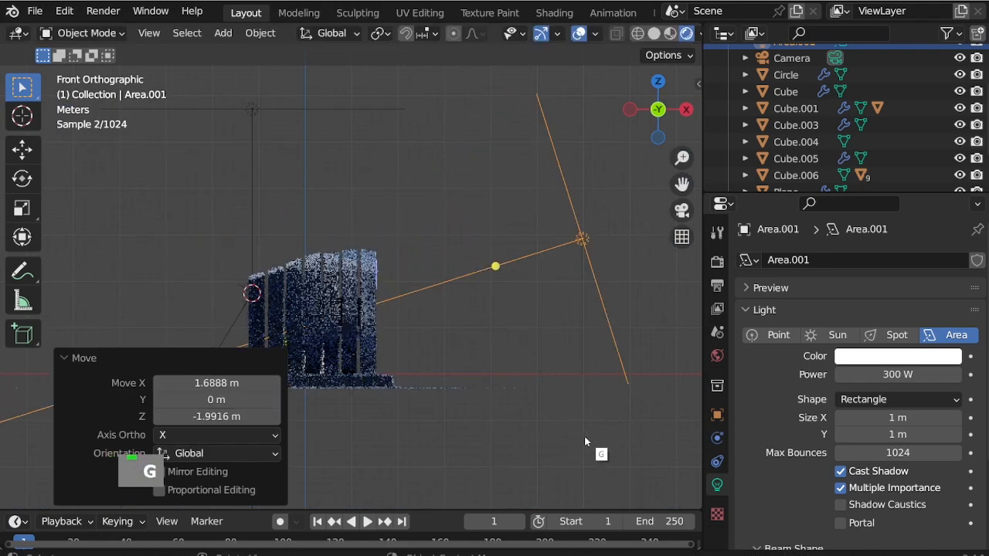
{"action": "key", "text": "KP_0"}
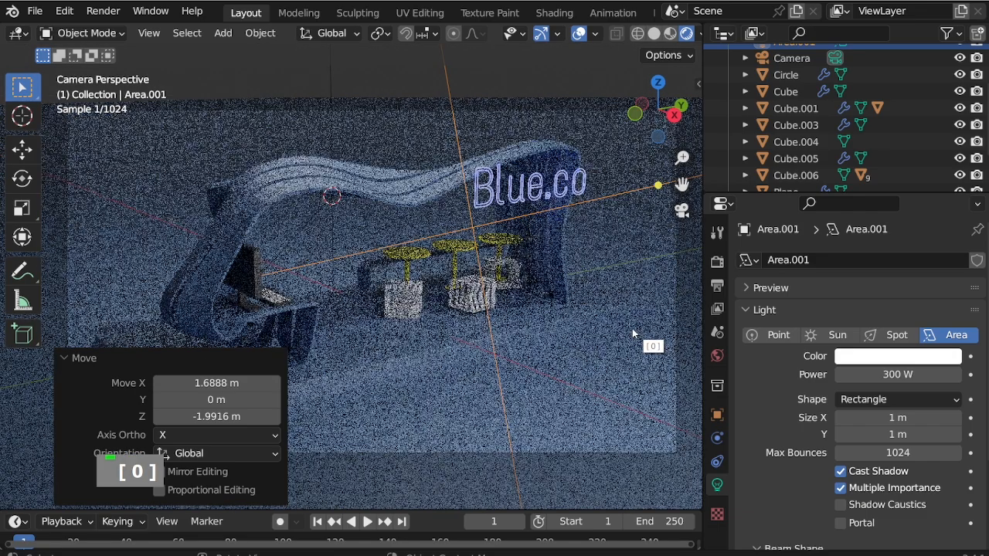
Step: Move the area light about -3.00 m along X and 0.28 m lower, return to the camera view and deselect it
{"action": "key", "text": "KP_1"}
{"action": "key", "text": "g"}
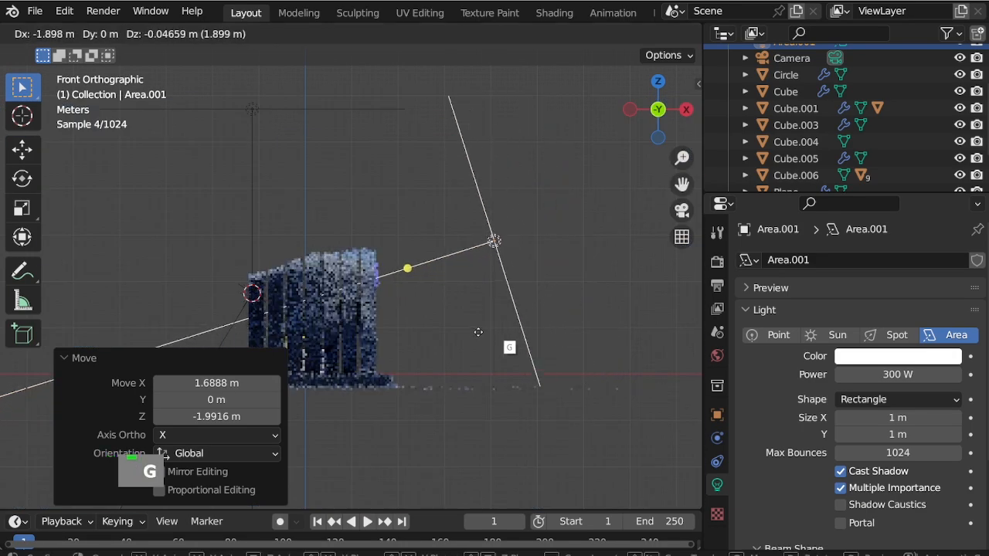
{"action": "left_click", "coordinate": [435, 341]}
{"action": "key", "text": "KP_0"}
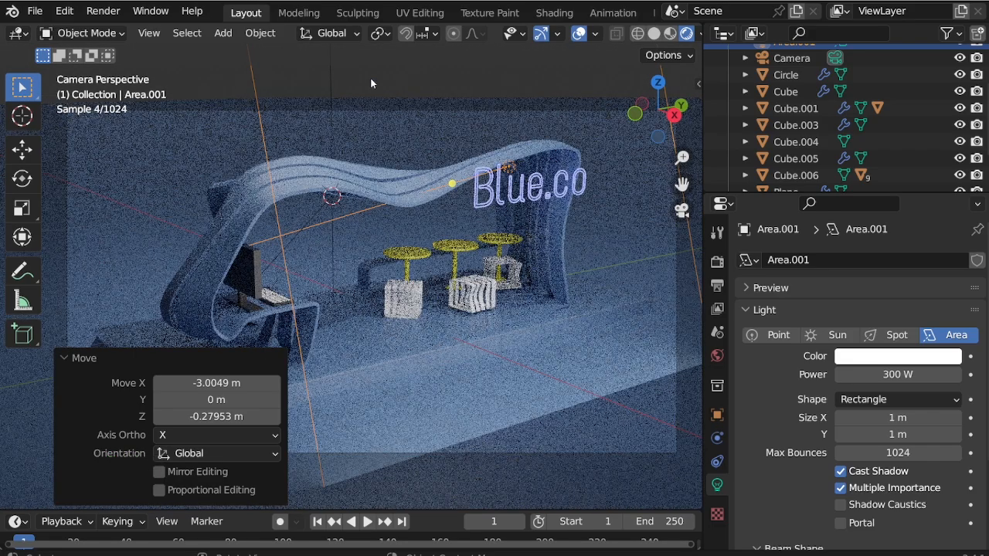
{"action": "key", "text": "alt+a"}
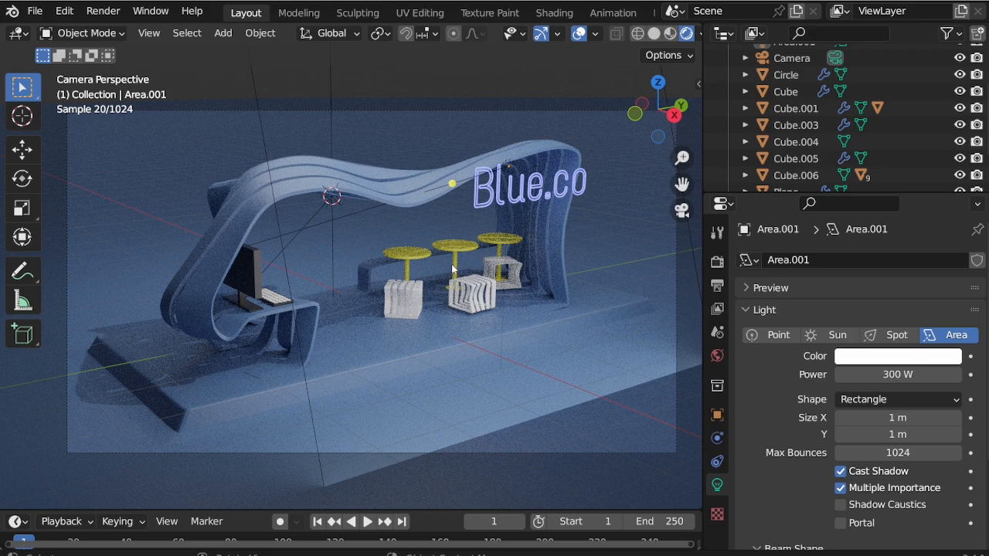
Step: Change the base color of the round tables' material to orange
{"action": "left_click", "coordinate": [422, 258]}
{"action": "scroll", "coordinate": [788, 444], "scroll_direction": "down", "scroll_amount": 4}
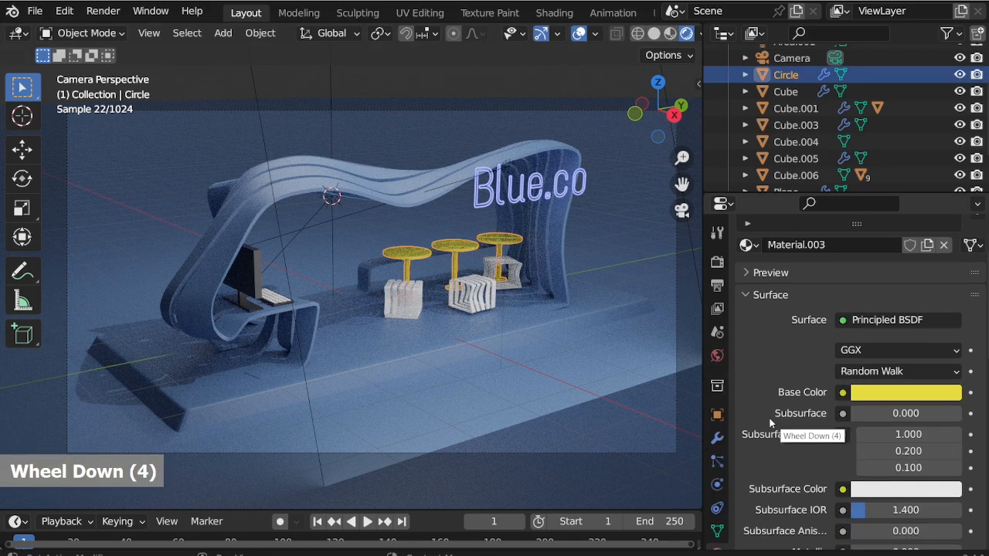
{"action": "scroll", "coordinate": [769, 418], "scroll_direction": "down", "scroll_amount": 2}
{"action": "left_click", "coordinate": [913, 349]}
{"action": "mouse_move", "coordinate": [839, 193]}
{"action": "left_mouse_down"}
{"action": "mouse_move", "coordinate": [857, 191]}
{"action": "mouse_move", "coordinate": [847, 216]}
{"action": "left_mouse_up"}
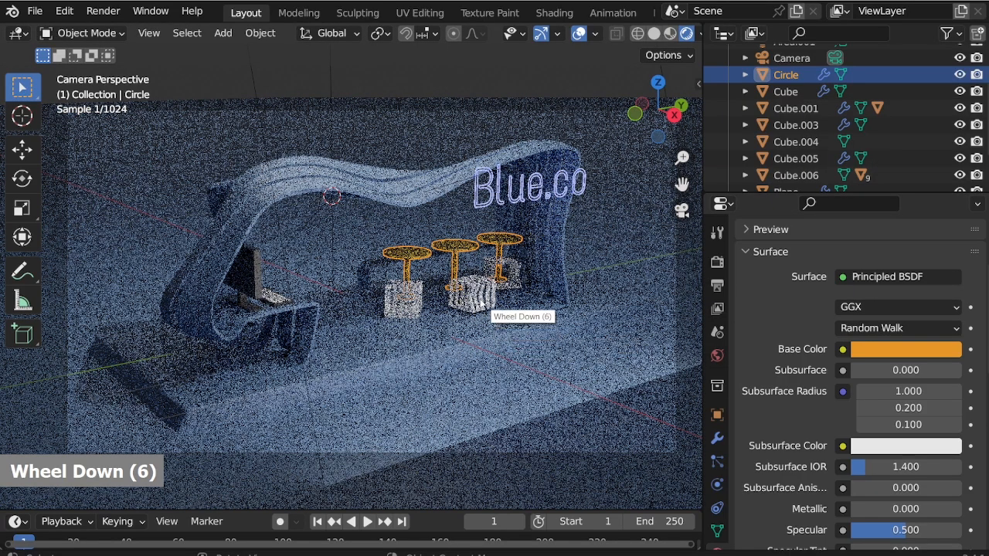
Step: Change the base color of the slatted cube stools' material to light blue and deselect them
{"action": "left_click", "coordinate": [478, 301]}
{"action": "left_click", "coordinate": [873, 349]}
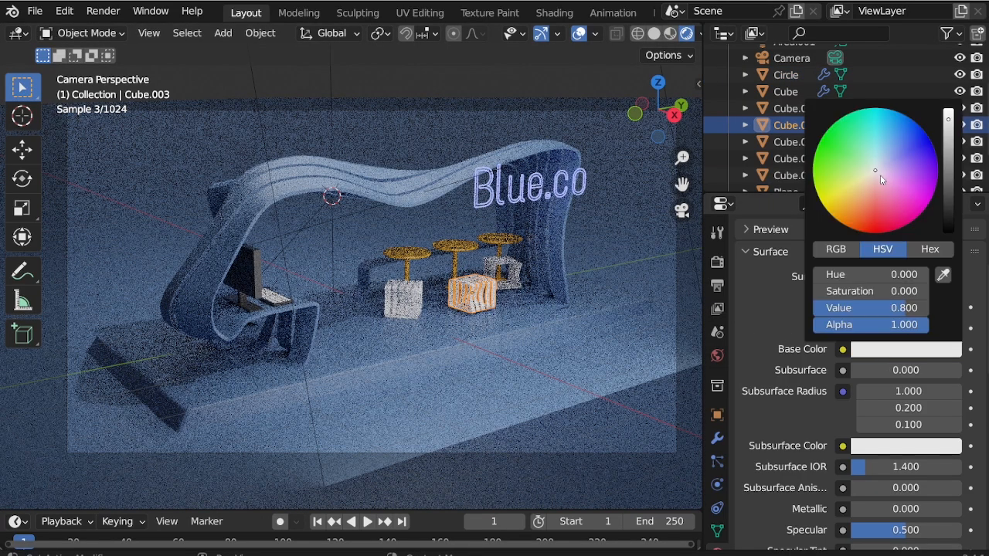
{"action": "left_click_drag", "start_coordinate": [881, 180], "coordinate": [883, 151]}
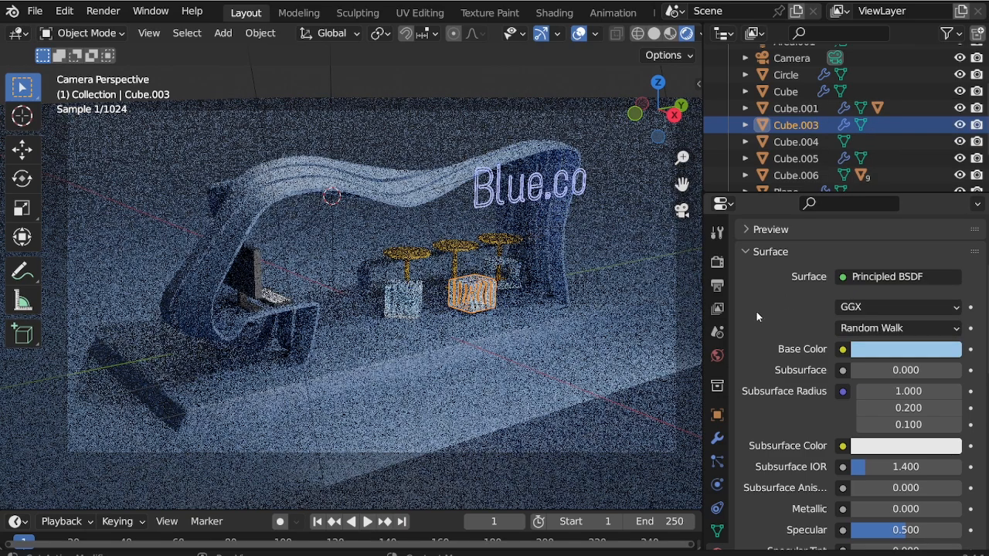
{"action": "left_click", "coordinate": [515, 81]}
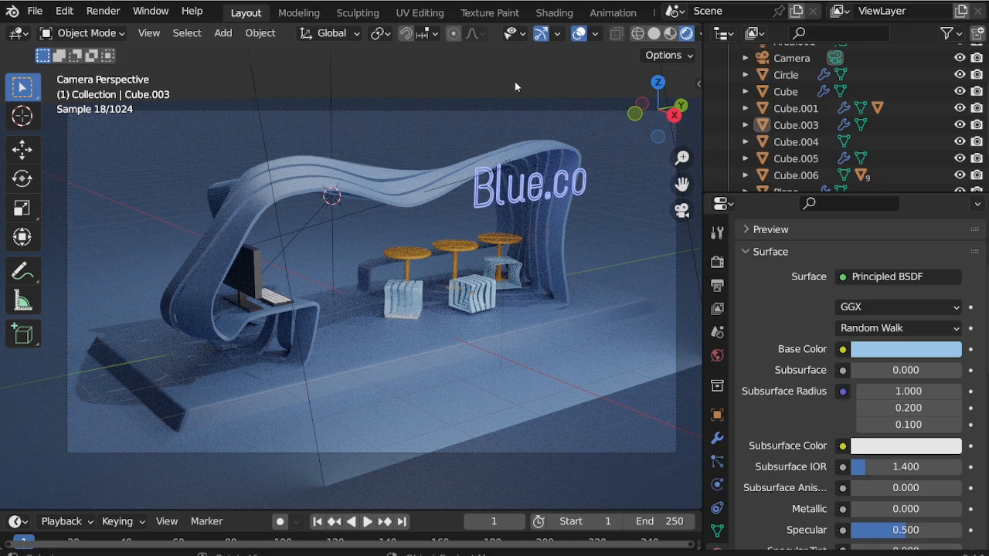
Step: Rotate the second area light about -134° and move it about -7.34 m along X to the pavilion's opposite side, raised 0.54 m
{"action": "key", "text": "KP_1"}
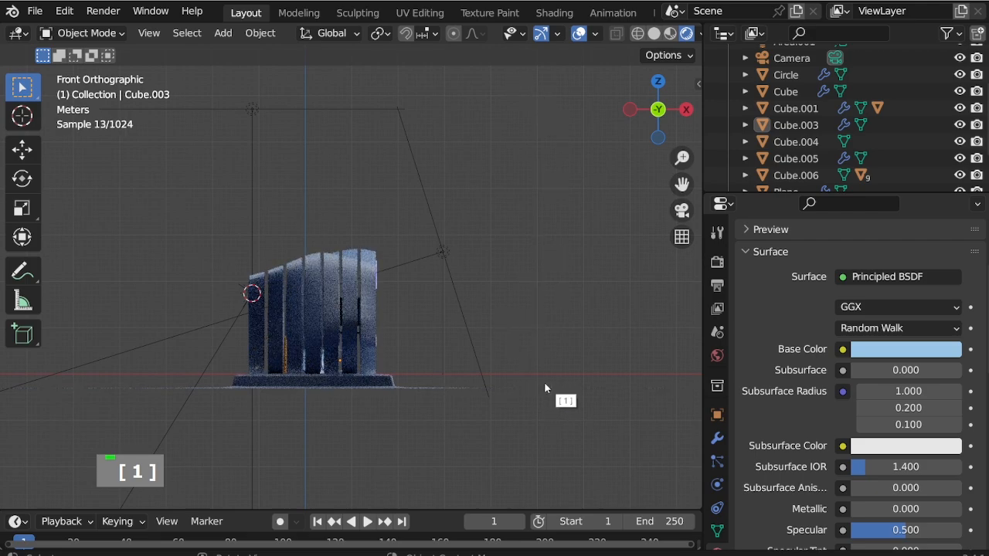
{"action": "key", "text": "r"}
{"action": "left_click", "coordinate": [451, 261]}
{"action": "key", "text": "r"}
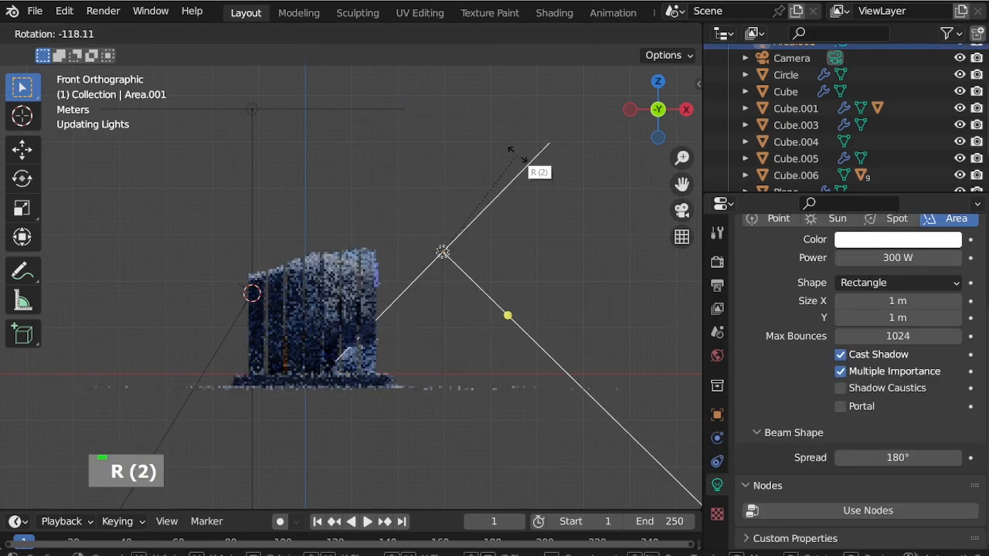
{"action": "left_click", "coordinate": [507, 160]}
{"action": "key", "text": "g"}
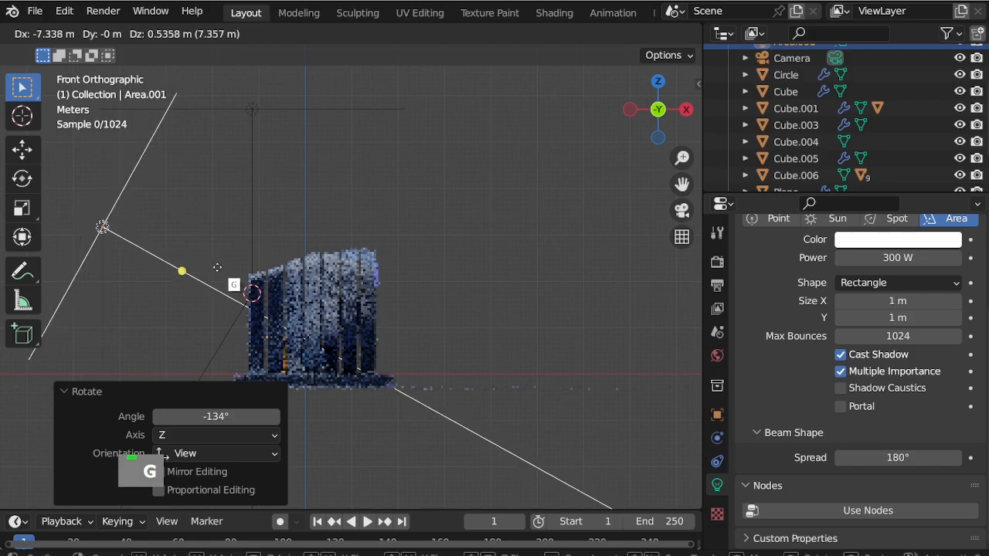
{"action": "left_click", "coordinate": [217, 267]}
{"action": "key", "text": "KP_0"}
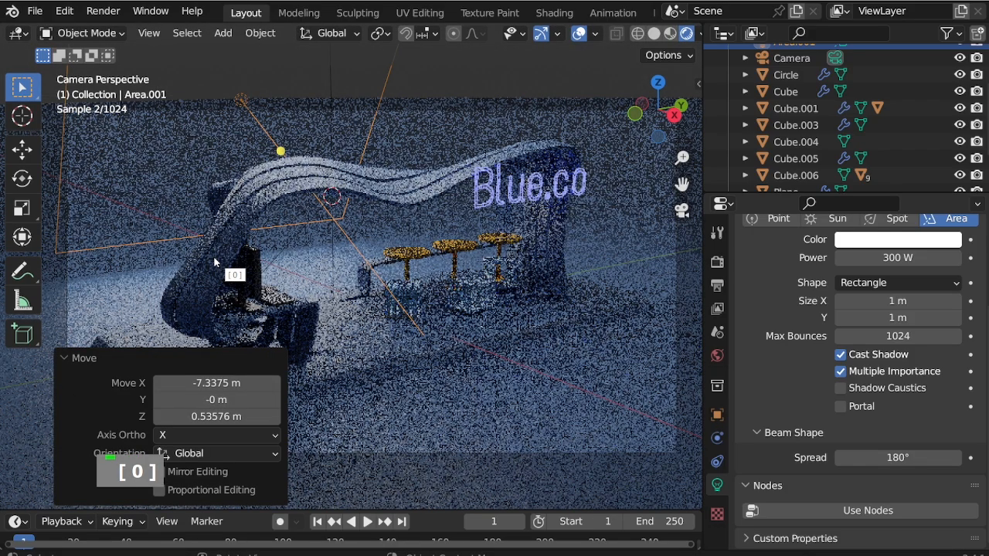
Step: Move the area light about 4.30 m along X and scale it down to about 0.68
{"action": "key", "text": "g"}
{"action": "key", "text": "x"}
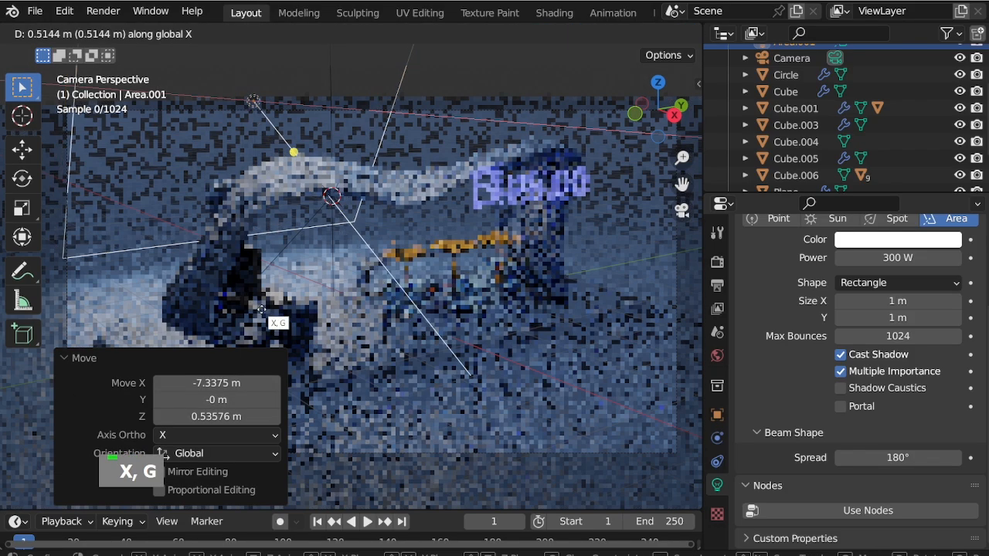
{"action": "left_click", "coordinate": [379, 398]}
{"action": "key", "text": "s"}
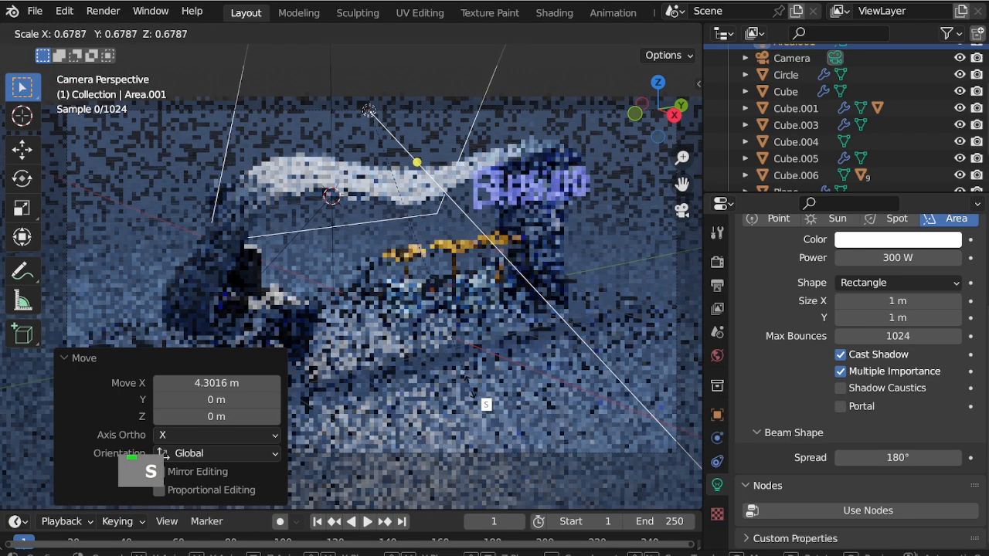
{"action": "left_click", "coordinate": [471, 391]}
Step: Lower the area light about 0.48 m and set its power to 150 W
{"action": "key", "text": "g"}
{"action": "key", "text": "z"}
{"action": "left_click", "coordinate": [483, 435]}
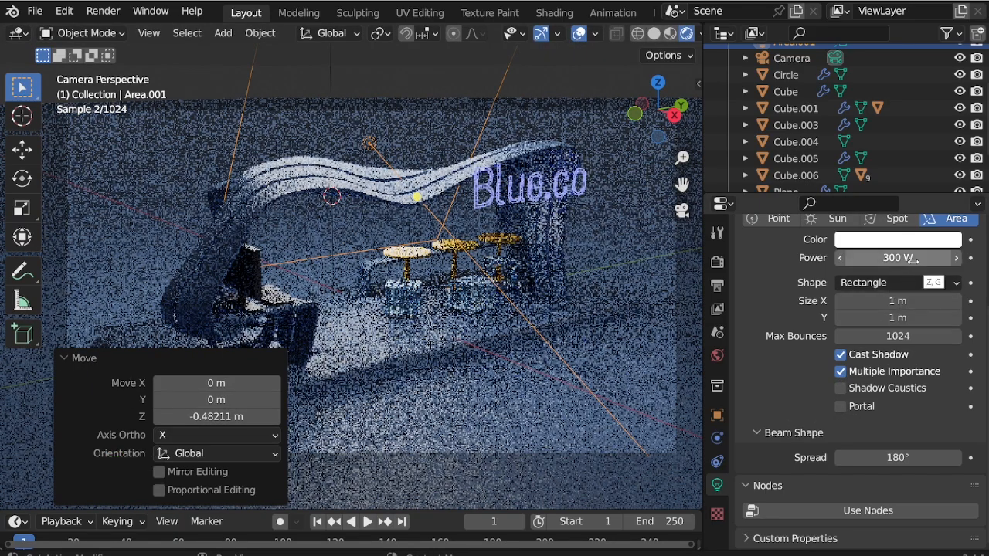
{"action": "left_click", "coordinate": [896, 257]}
{"action": "type", "text": "150"}
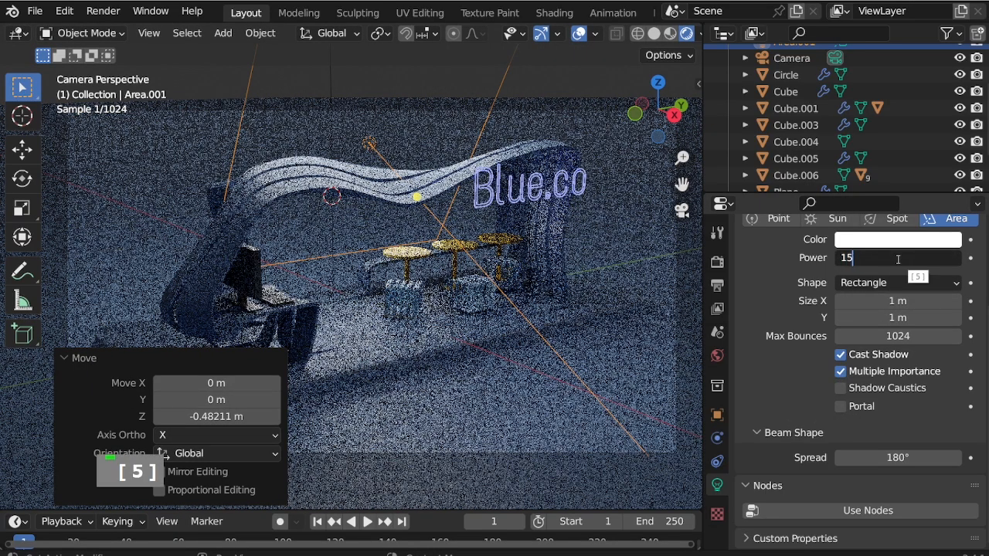
{"action": "key", "text": "Return"}
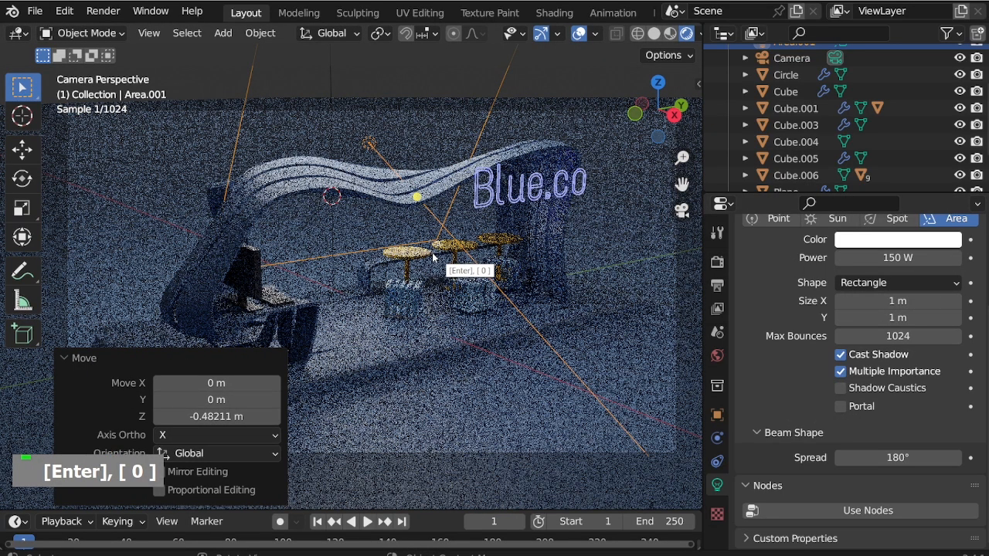
Step: Stretch the area light to about 2.07 along Y, and scale it uniformly to about 0.71
{"action": "key", "text": "s"}
{"action": "key", "text": "y"}
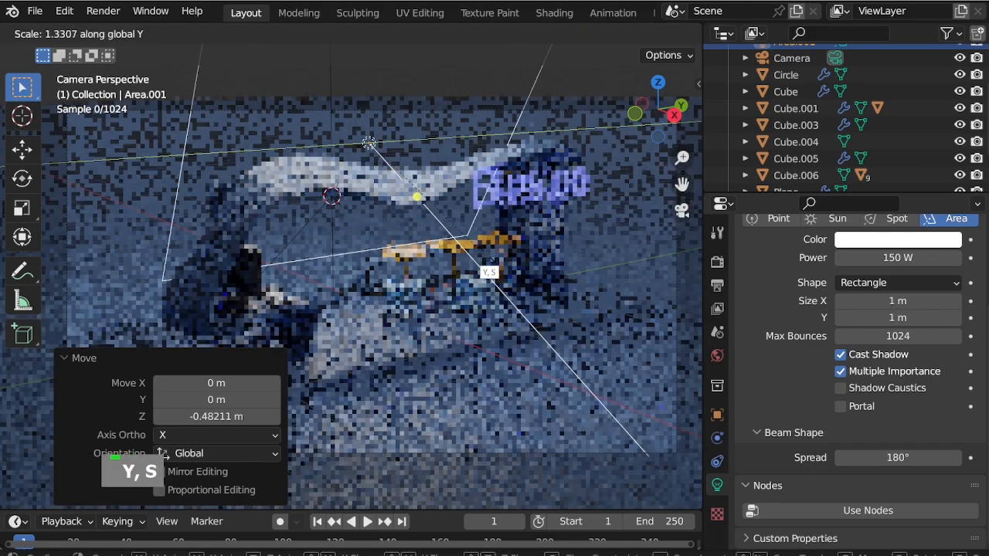
{"action": "left_click", "coordinate": [584, 253]}
{"action": "key", "text": "s"}
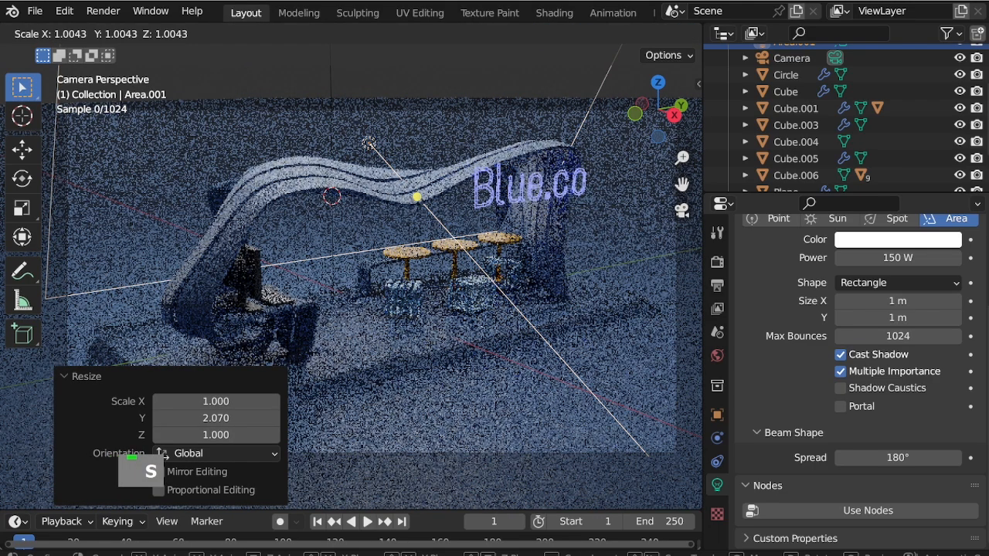
{"action": "left_click", "coordinate": [570, 292]}
Step: Move the area light about -2.92 m along X and 0.42 m lower in the front view, and check the camera view
{"action": "key", "text": "KP_1"}
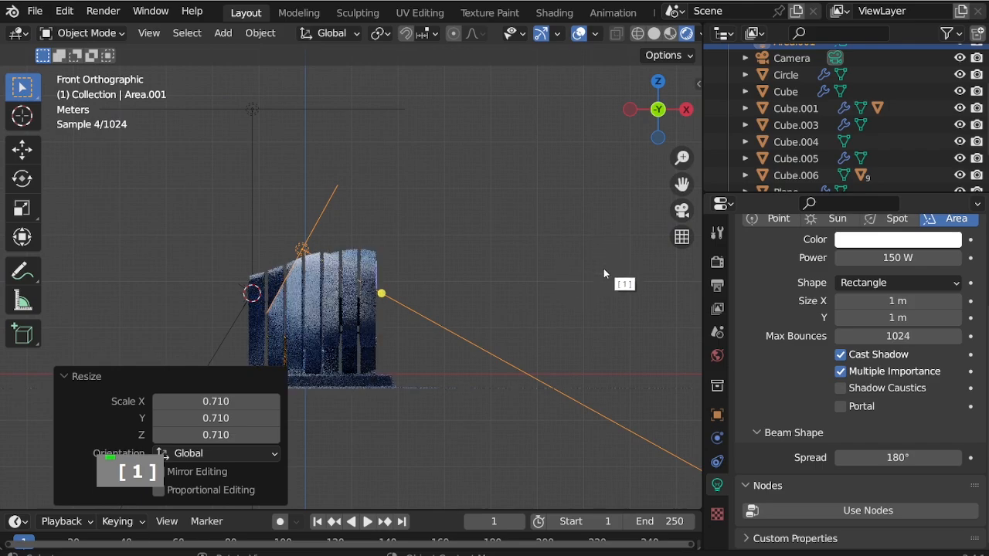
{"action": "key", "text": "g"}
{"action": "left_click", "coordinate": [454, 290]}
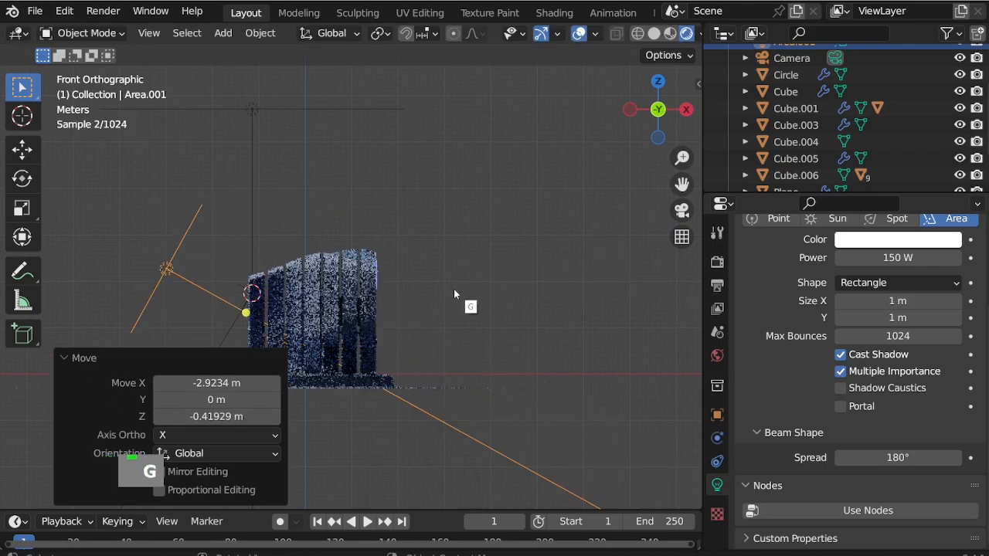
{"action": "key", "text": "KP_0"}
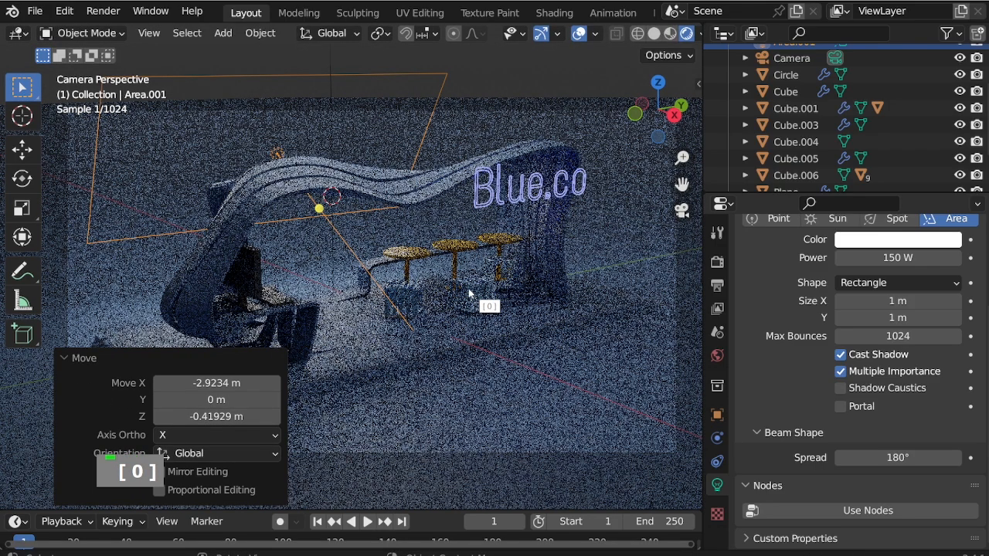
Step: Stretch the area light to about 1.74 along Y and move it about 2.11 m along Y
{"action": "key", "text": "s"}
{"action": "key", "text": "y"}
{"action": "left_click", "coordinate": [510, 303]}
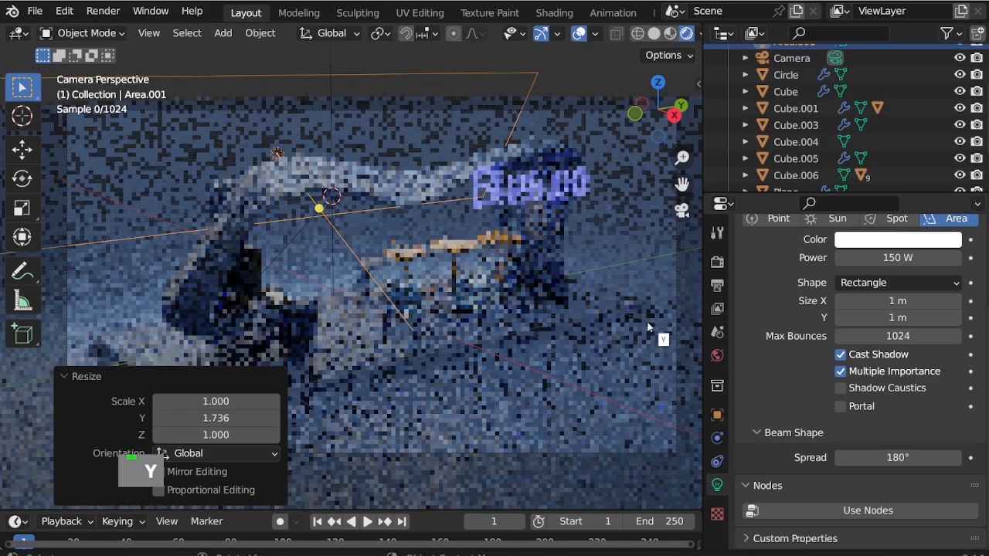
{"action": "key", "text": "g"}
{"action": "key", "text": "y"}
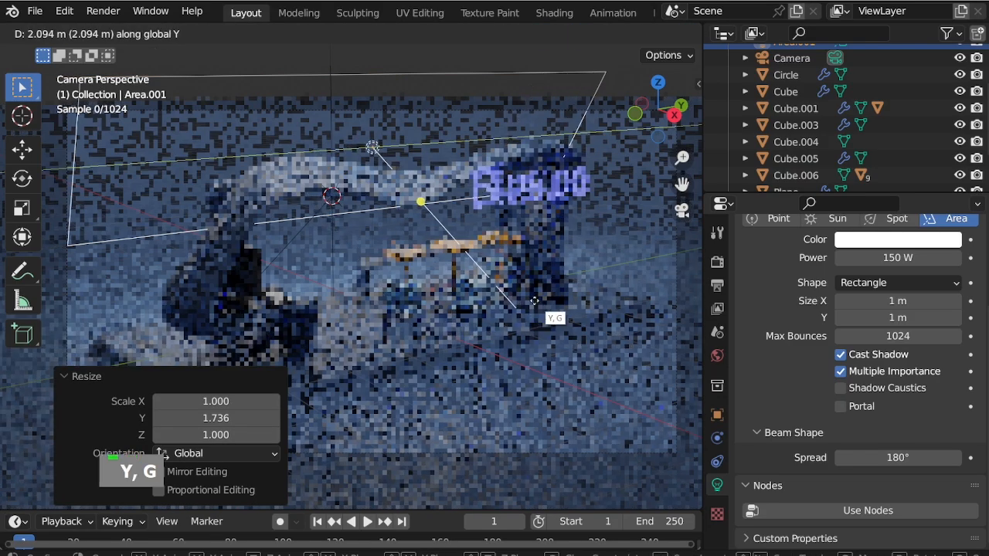
{"action": "left_click", "coordinate": [535, 305]}
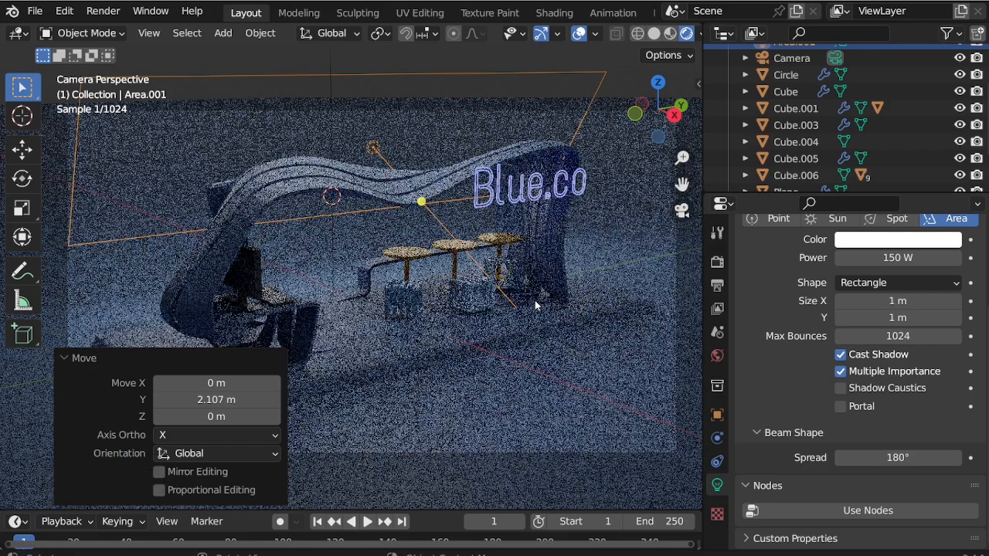
Step: Rotate the area light about -12° in the front view and reposition it, finishing with a shift of -0.43 m in X and -0.26 m in Z
{"action": "key", "text": "KP_0"}
{"action": "key", "text": "g"}
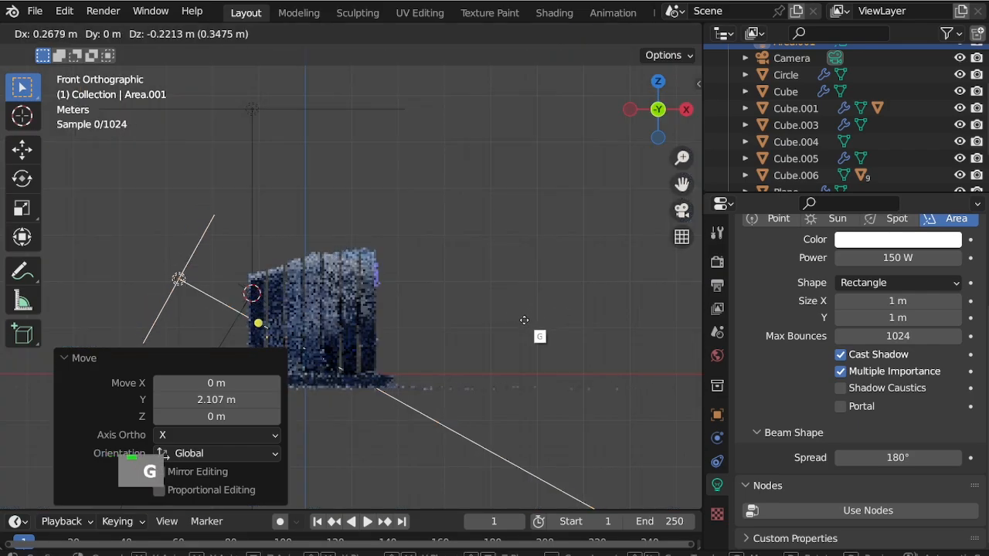
{"action": "left_click", "coordinate": [527, 320]}
{"action": "key", "text": "r"}
{"action": "left_click", "coordinate": [495, 275]}
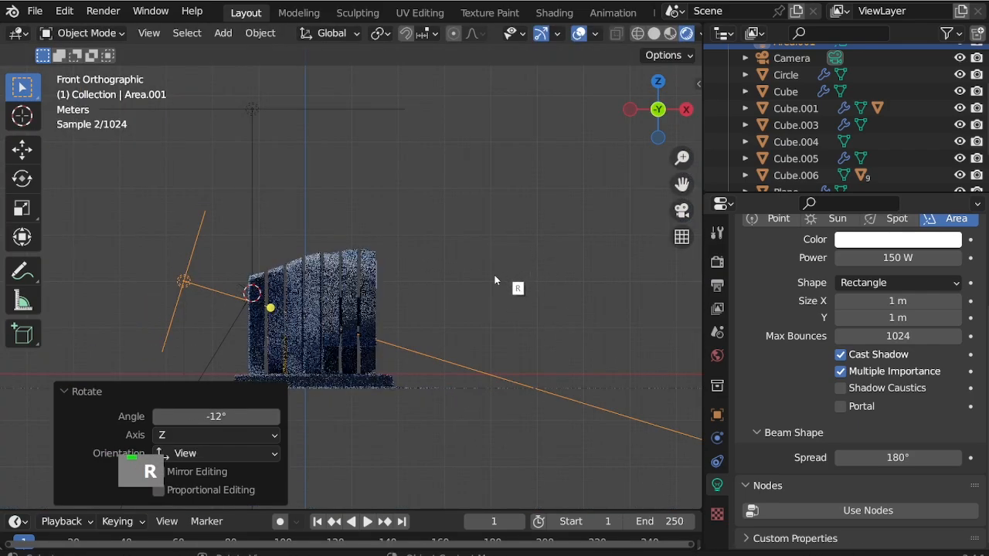
{"action": "key", "text": "g"}
{"action": "left_click", "coordinate": [583, 280]}
Step: Tint the area light pale yellow with hue 0.163 and saturation 0.480, return to the camera view and deselect it
{"action": "left_click", "coordinate": [893, 239]}
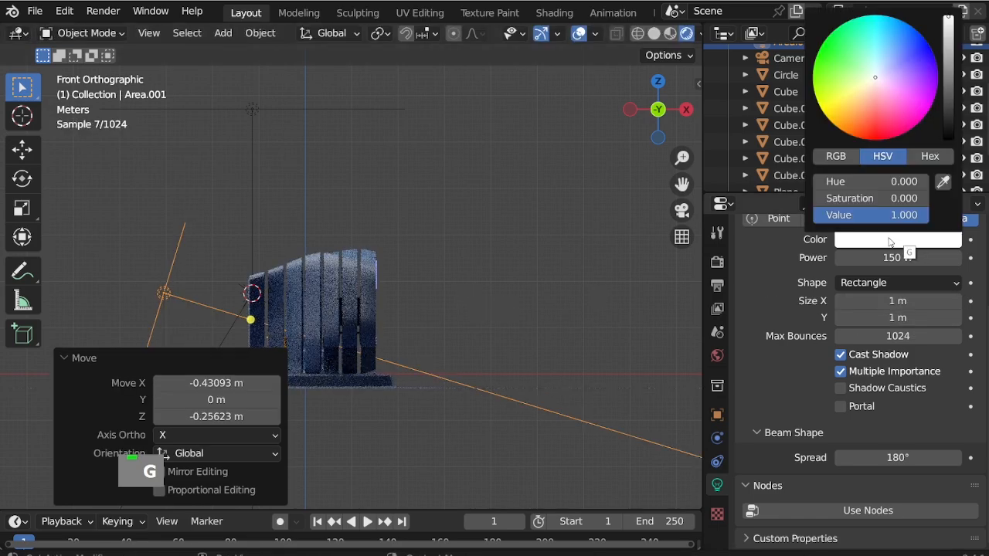
{"action": "left_click", "coordinate": [861, 89]}
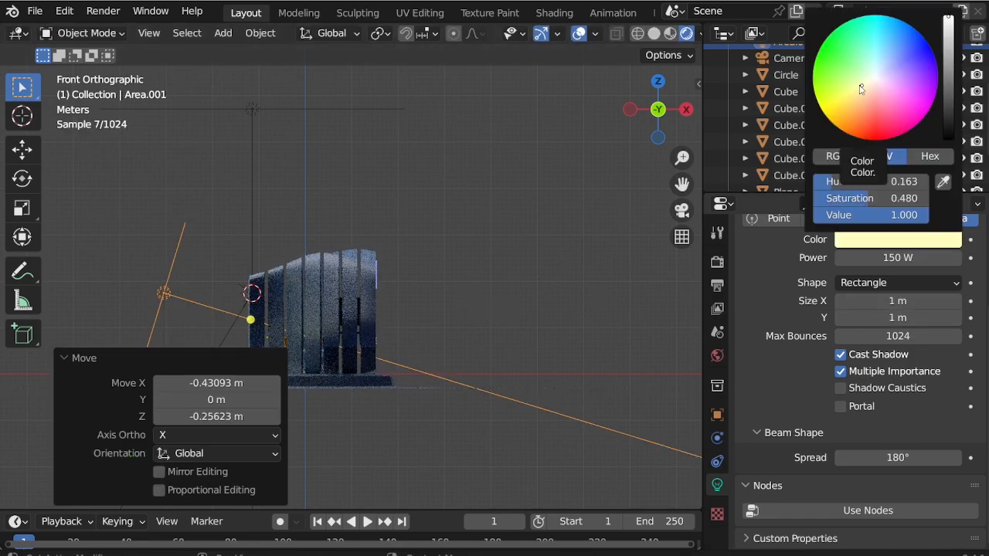
{"action": "key", "text": "KP_0"}
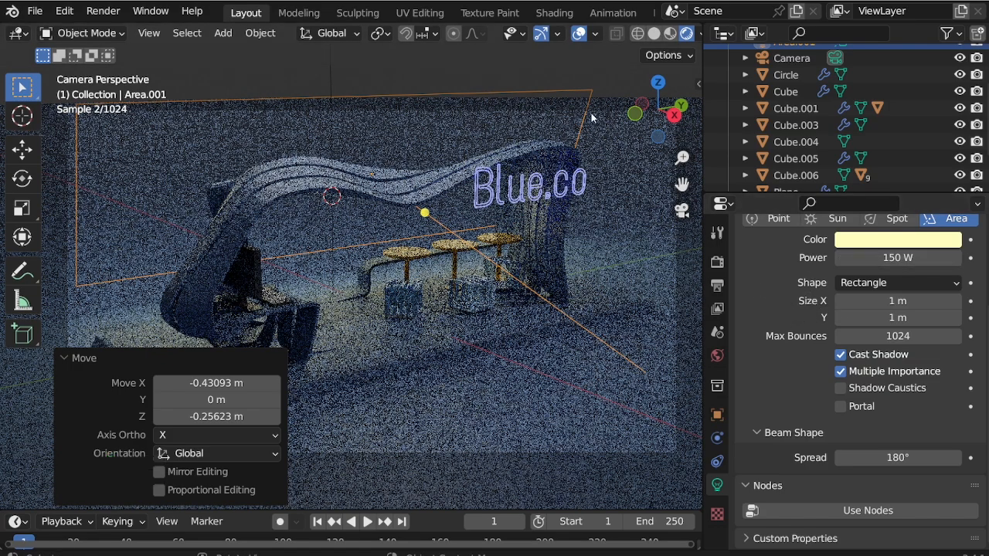
{"action": "left_click", "coordinate": [580, 70]}
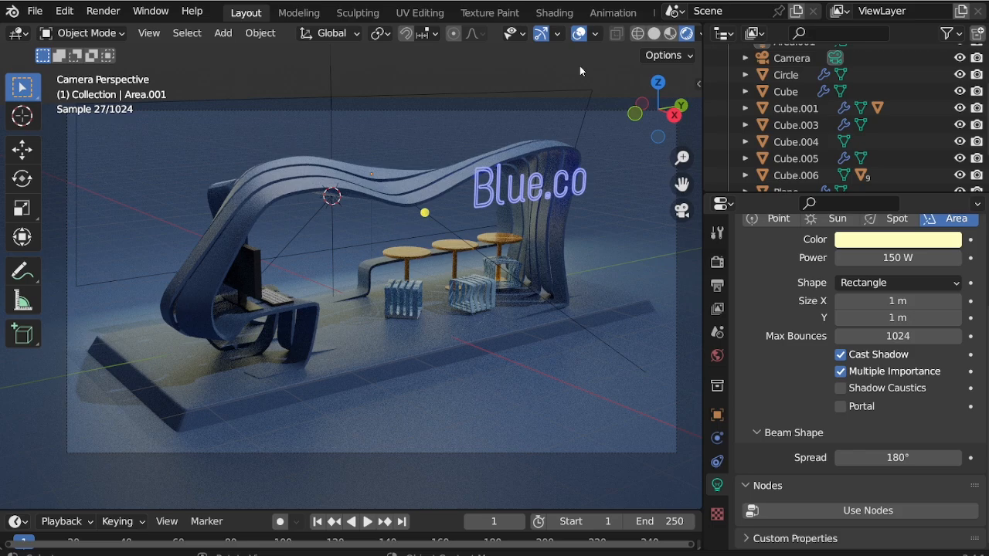
Step: Set the emission strength of the "Blue.co" sign's material to 5
{"action": "left_click", "coordinate": [529, 199]}
{"action": "scroll", "coordinate": [785, 414], "scroll_direction": "down", "scroll_amount": 5}
{"action": "scroll", "coordinate": [785, 414], "scroll_direction": "down", "scroll_amount": 20}
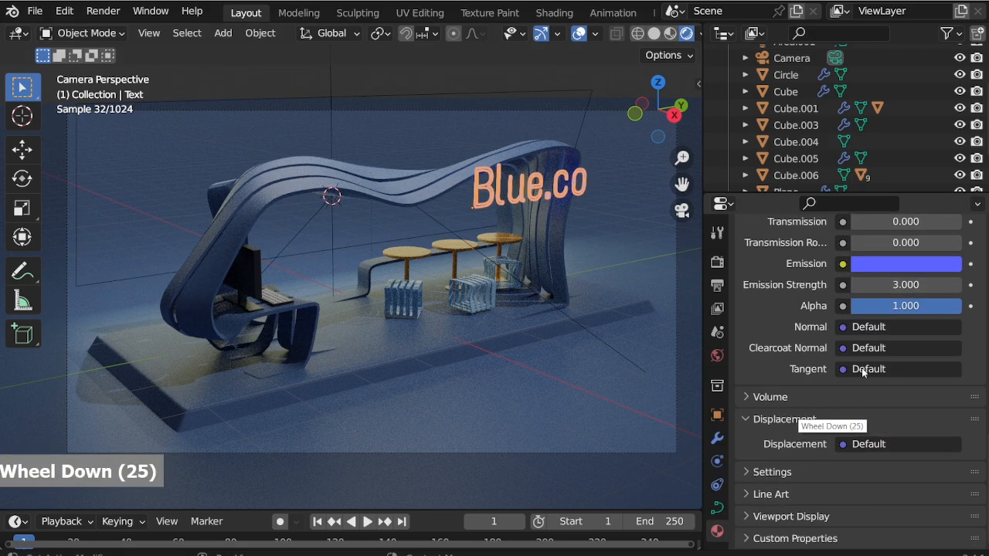
{"action": "left_click", "coordinate": [912, 284]}
{"action": "type", "text": "5"}
{"action": "key", "text": "Return"}
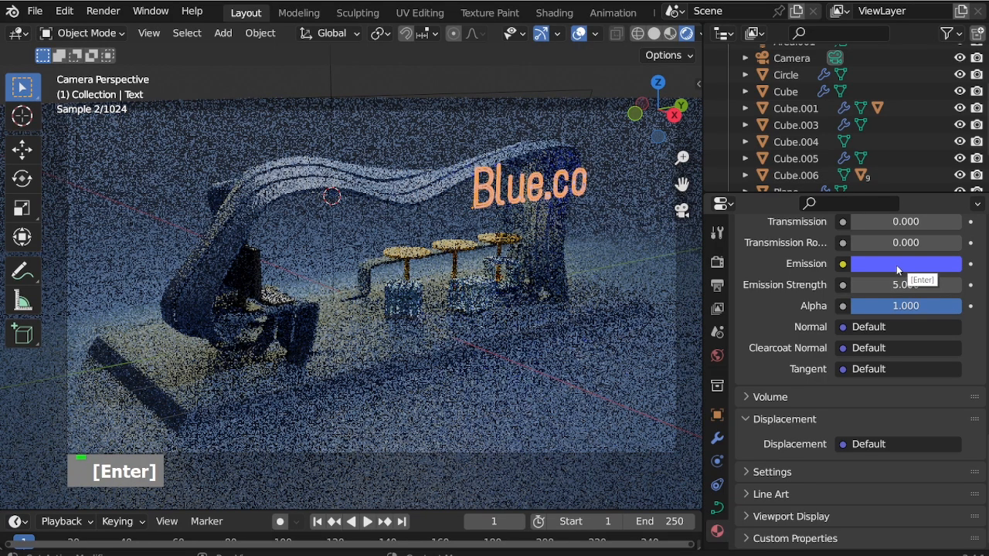
Step: Lighten the sign's emission color to pale lavender and save the file
{"action": "left_click", "coordinate": [896, 264]}
{"action": "left_click", "coordinate": [887, 78]}
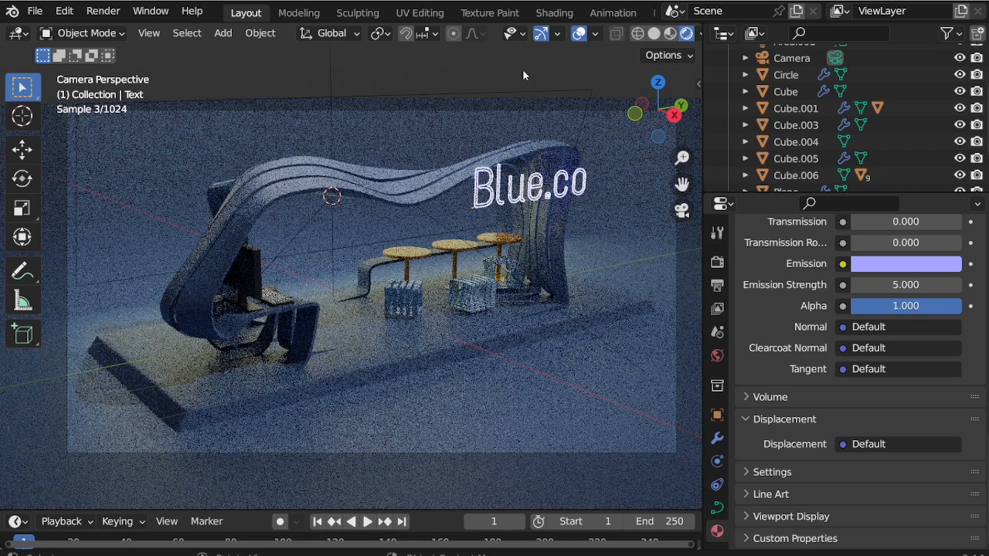
{"action": "key", "text": "ctrl+s"}
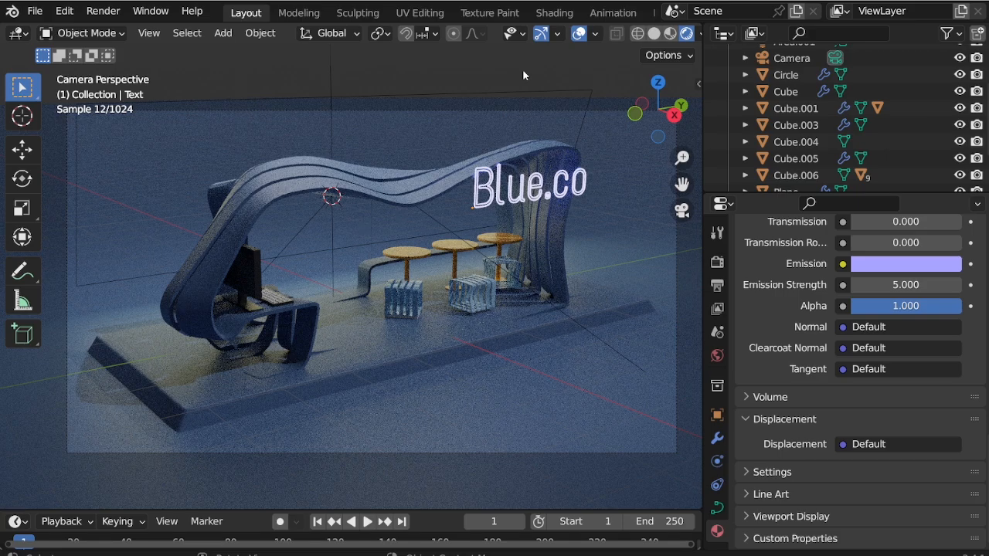
{"action": "key", "text": "KP_3"}
{"action": "scroll", "coordinate": [485, 387], "scroll_direction": "up", "scroll_amount": 6}
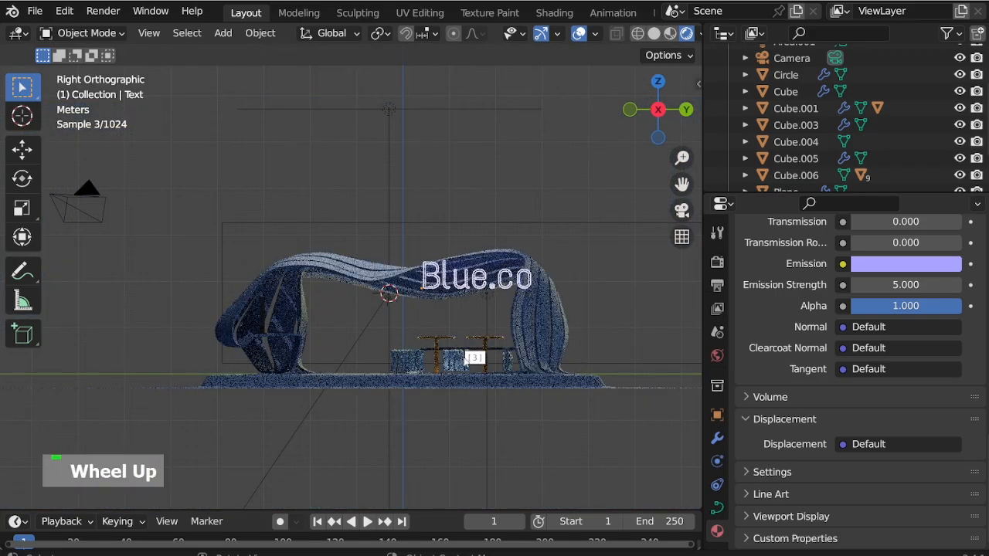
{"action": "scroll", "coordinate": [485, 386], "scroll_direction": "up", "scroll_amount": 5}
{"action": "left_click", "coordinate": [446, 370]}
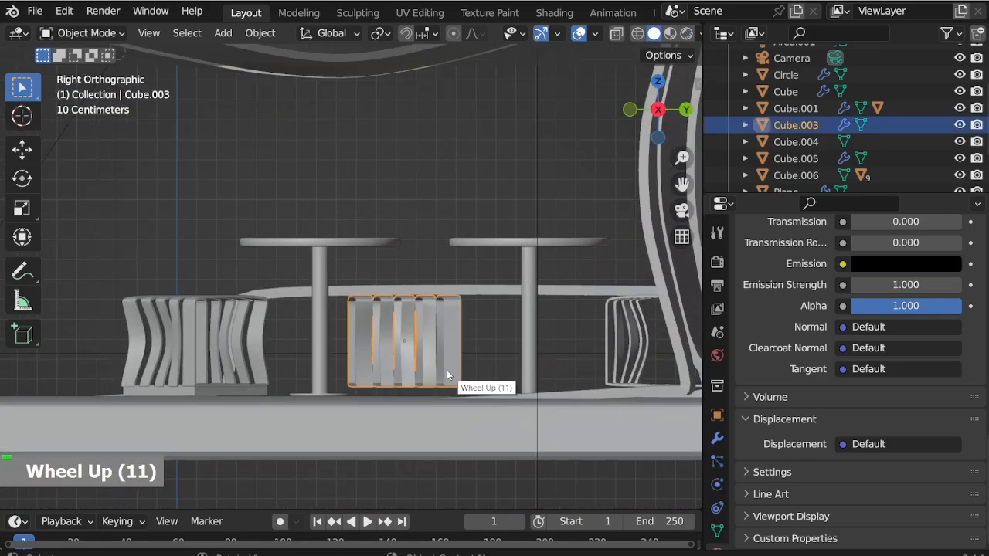
{"action": "left_click", "coordinate": [215, 386]}
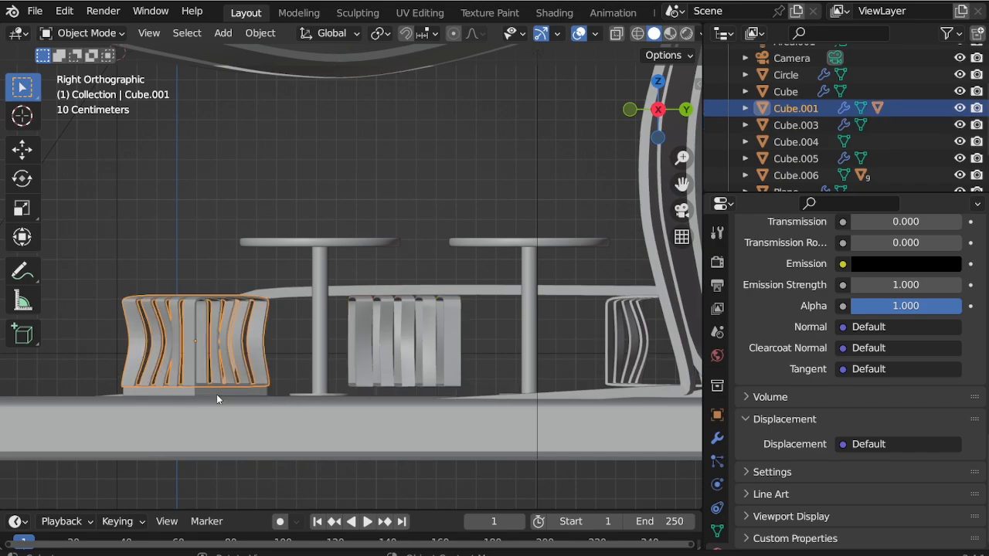
{"action": "left_click", "coordinate": [276, 395]}
{"action": "left_click", "coordinate": [408, 384]}
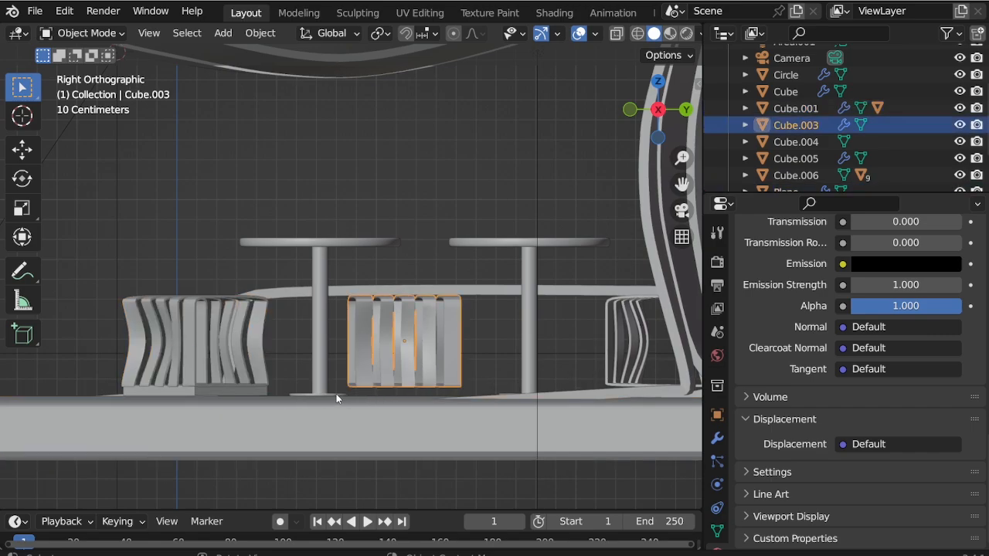
{"action": "left_click", "coordinate": [231, 390]}
{"action": "key", "text": "shift+d"}
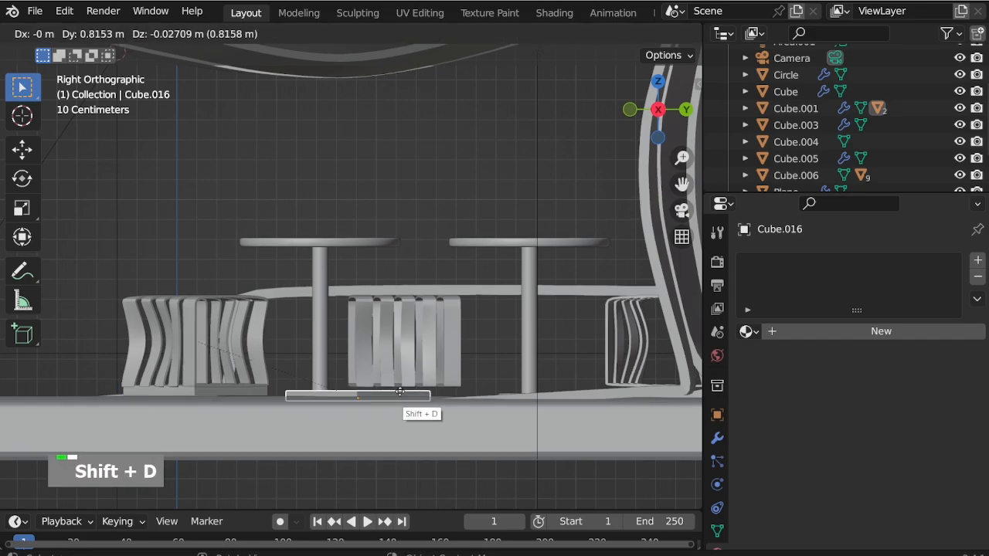
{"action": "key", "text": "Escape"}
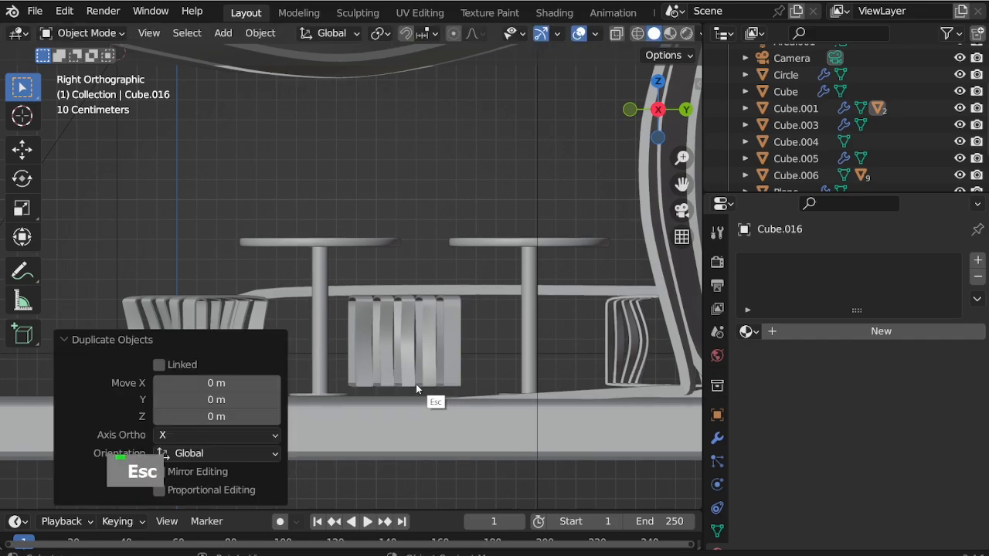
{"action": "key", "text": "Delete"}
Step: Delete the middle and far stools, keeping only the near stool that has a base plate
{"action": "middle_click_drag", "start_coordinate": [574, 338], "coordinate": [448, 275]}
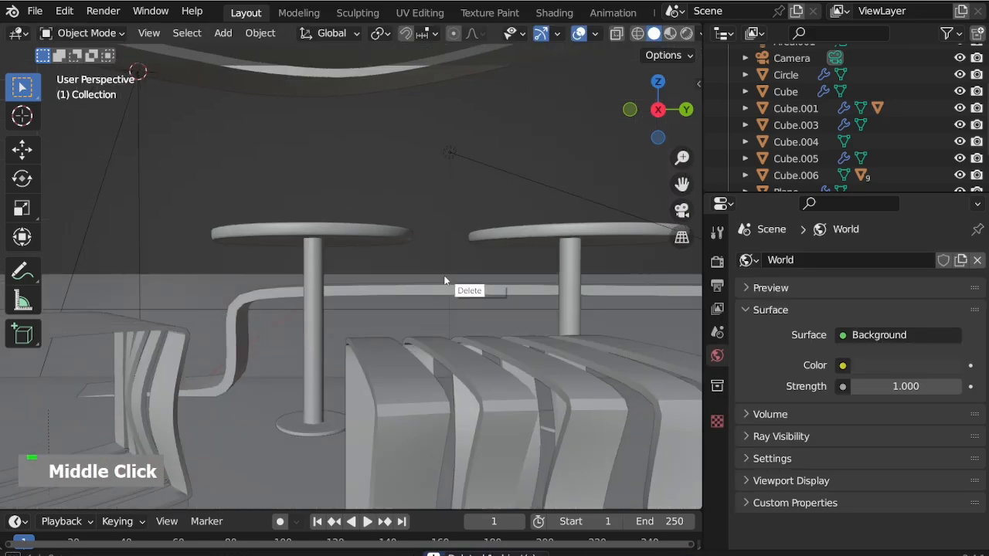
{"action": "scroll", "coordinate": [273, 266], "scroll_direction": "down", "scroll_amount": 1}
{"action": "scroll", "coordinate": [354, 336], "scroll_direction": "up", "scroll_amount": 2}
{"action": "scroll", "coordinate": [351, 332], "scroll_direction": "up", "scroll_amount": 2}
{"action": "left_click", "coordinate": [326, 309]}
{"action": "scroll", "coordinate": [328, 311], "scroll_direction": "up", "scroll_amount": 2}
{"action": "middle_click_drag", "start_coordinate": [328, 311], "coordinate": [356, 325]}
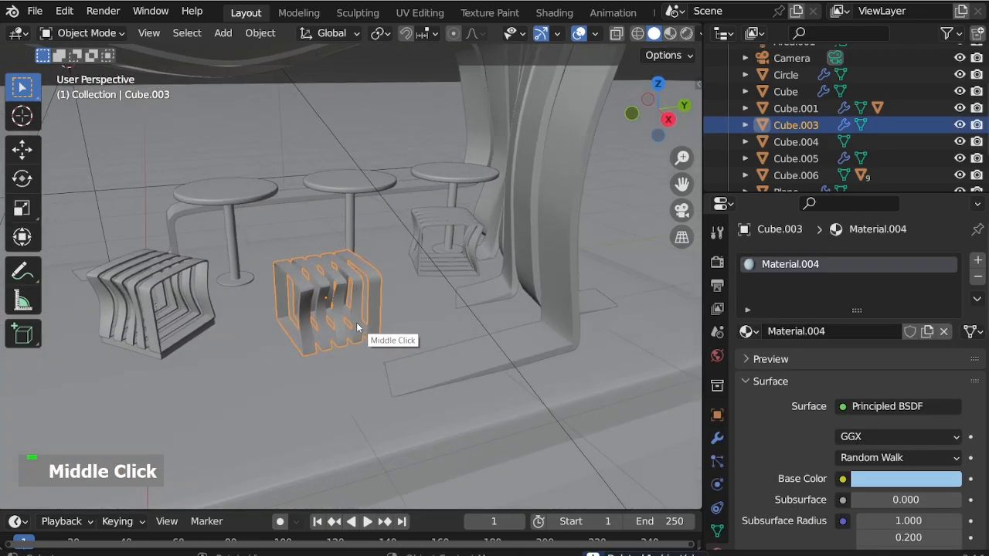
{"action": "key", "text": "Delete"}
{"action": "left_click", "coordinate": [435, 235]}
{"action": "key", "text": "Delete"}
Step: Select the remaining stool together with its base plate and isolate both in the top view
{"action": "left_click", "coordinate": [169, 321]}
{"action": "scroll", "coordinate": [165, 358], "scroll_direction": "up", "scroll_amount": 2}
{"action": "scroll", "coordinate": [173, 374], "scroll_direction": "up", "scroll_amount": 2}
{"action": "left_click", "coordinate": [183, 389], "text": "shift"}
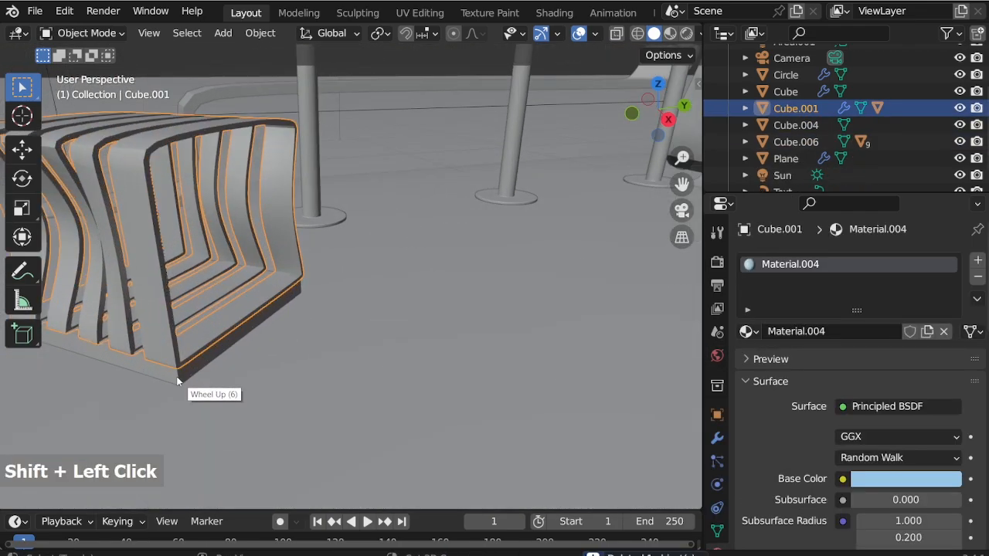
{"action": "scroll", "coordinate": [247, 389], "scroll_direction": "down", "scroll_amount": 2}
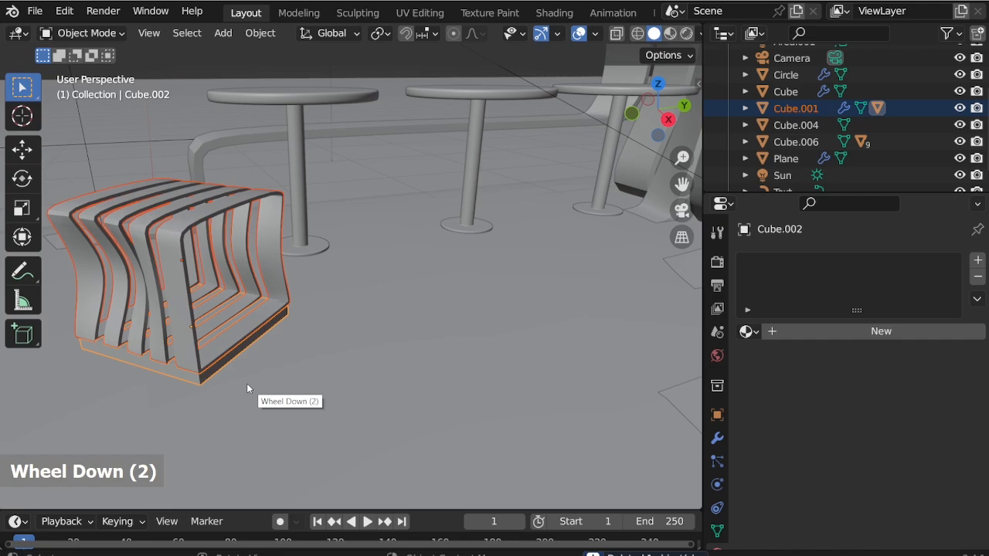
{"action": "key", "text": "KP_7"}
{"action": "scroll", "coordinate": [350, 271], "scroll_direction": "down", "scroll_amount": 4}
{"action": "scroll", "coordinate": [353, 323], "scroll_direction": "down", "scroll_amount": 7}
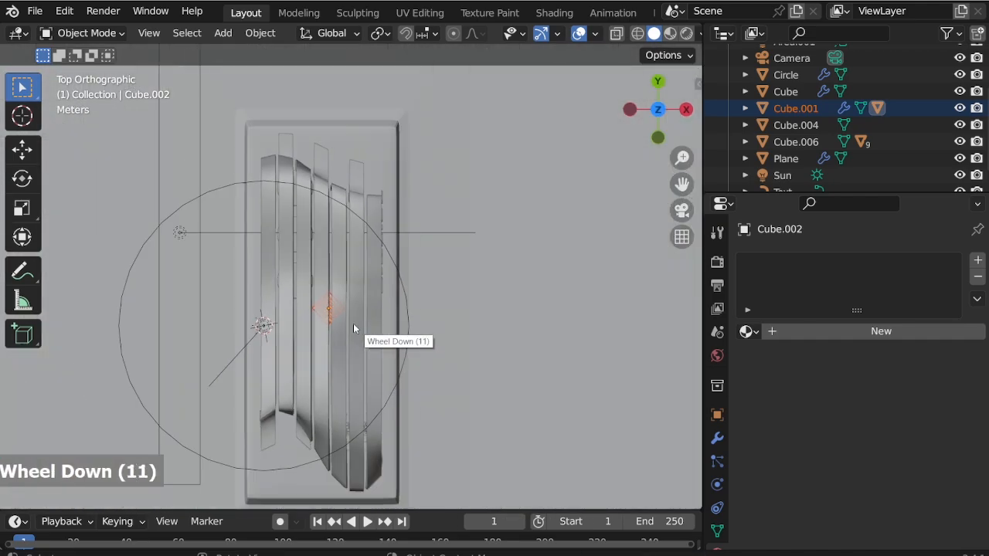
{"action": "key", "text": "KP_Divide"}
{"action": "scroll", "coordinate": [339, 343], "scroll_direction": "down", "scroll_amount": 4}
{"action": "scroll", "coordinate": [431, 380], "scroll_direction": "down", "scroll_amount": 2}
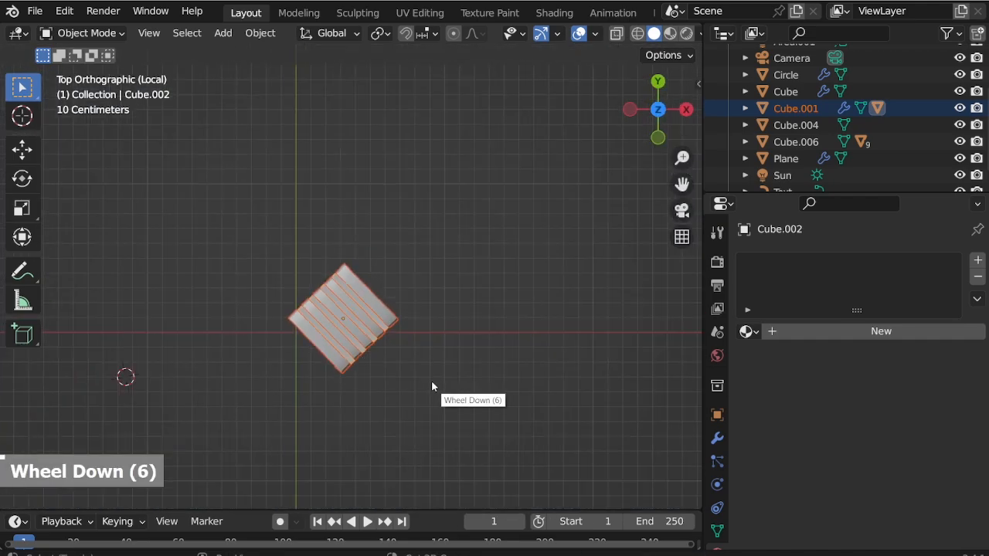
Step: Duplicate the stool and its base twice along Y, offset about 1.08 m and 1.04 m, and exit isolation
{"action": "key", "text": "shift+d"}
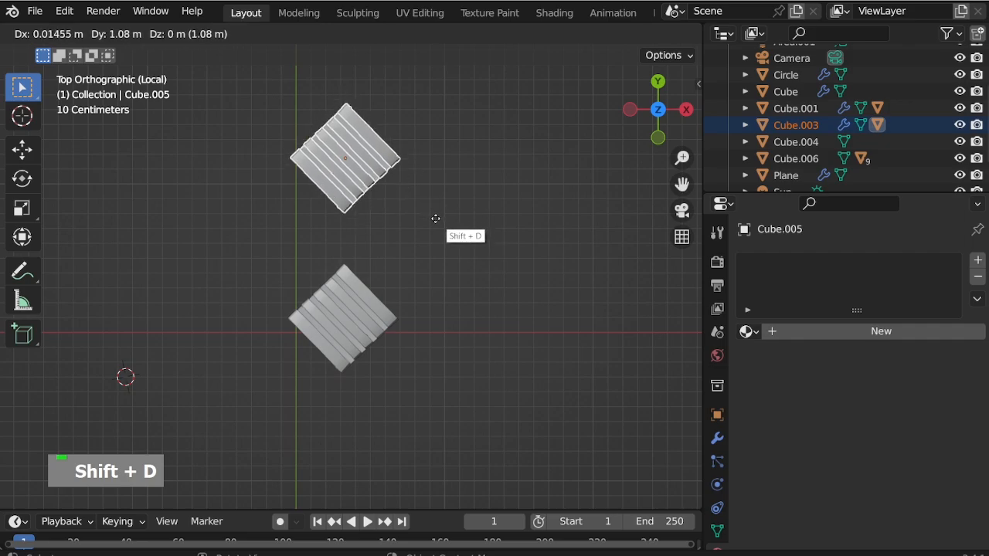
{"action": "left_click", "coordinate": [434, 219]}
{"action": "scroll", "coordinate": [437, 247], "scroll_direction": "down", "scroll_amount": 3}
{"action": "key", "text": "shift+d"}
{"action": "left_click", "coordinate": [432, 160]}
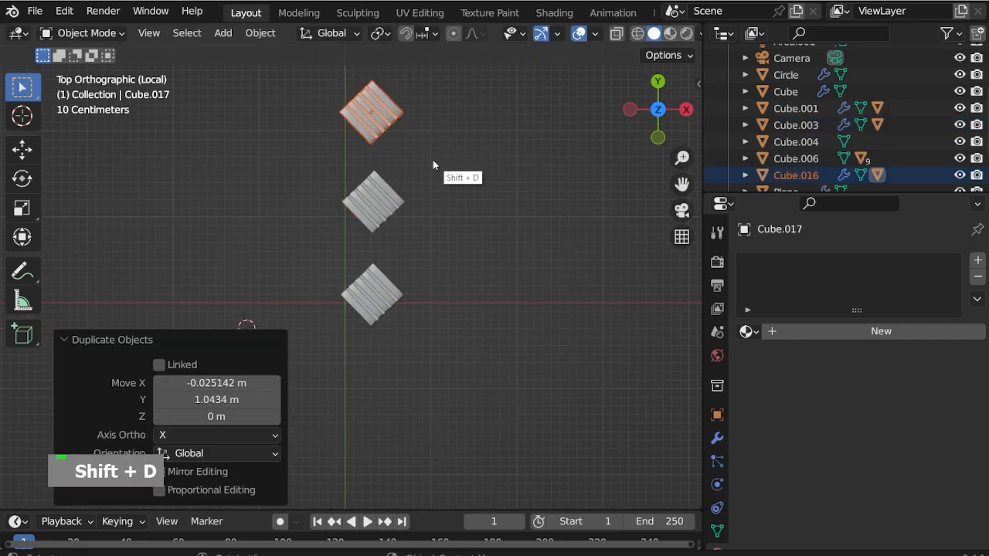
{"action": "key", "text": "KP_Divide"}
Step: Select all three stools with their bases plus the round tables, and isolate them in the top view
{"action": "middle_click_drag", "start_coordinate": [433, 159], "coordinate": [243, 121]}
{"action": "scroll", "coordinate": [527, 284], "scroll_direction": "up", "scroll_amount": 5}
{"action": "scroll", "coordinate": [455, 284], "scroll_direction": "up", "scroll_amount": 4}
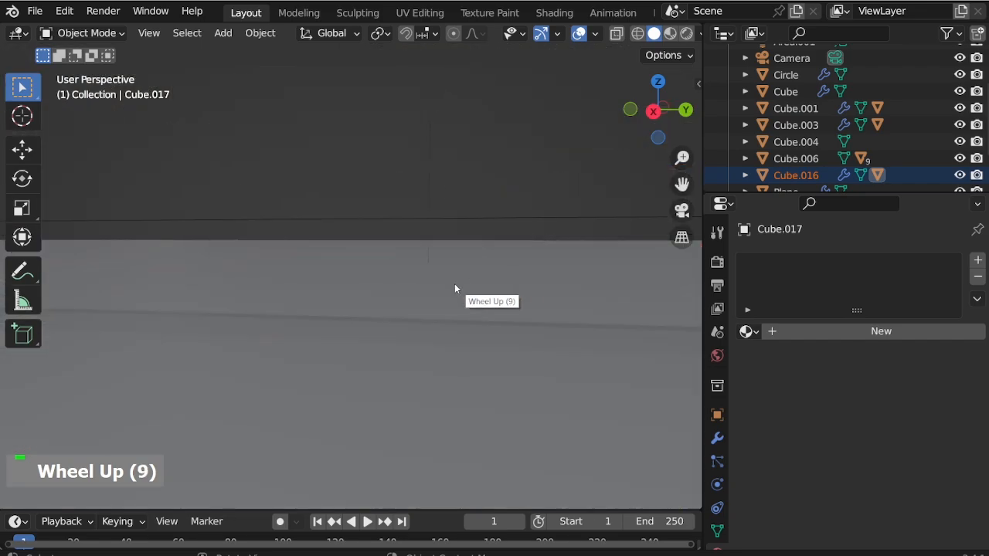
{"action": "scroll", "coordinate": [459, 305], "scroll_direction": "down", "scroll_amount": 4}
{"action": "left_click", "coordinate": [335, 317], "text": "shift"}
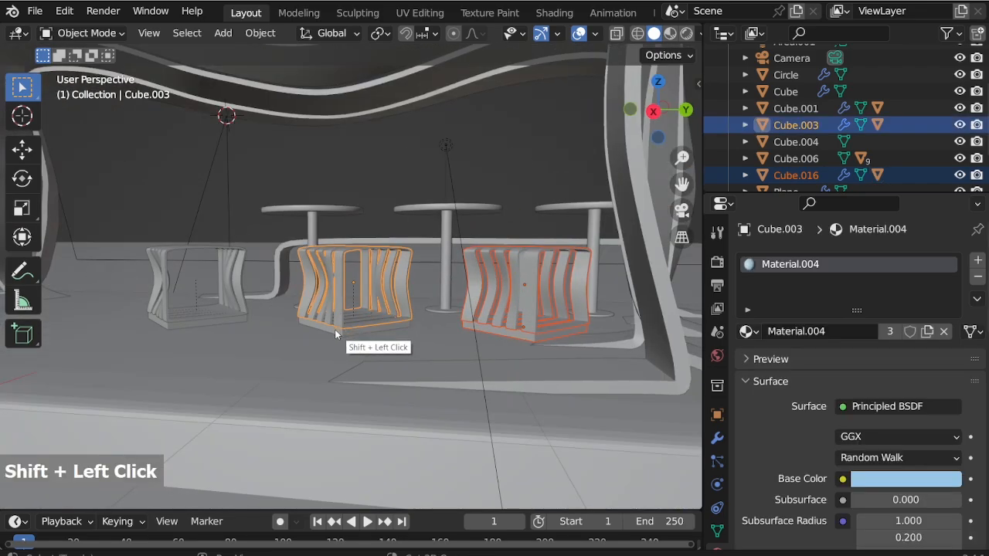
{"action": "left_click", "coordinate": [245, 332], "text": "shift"}
{"action": "scroll", "coordinate": [166, 323], "scroll_direction": "up", "scroll_amount": 1}
{"action": "left_click", "coordinate": [159, 322], "text": "shift"}
{"action": "left_click", "coordinate": [166, 330], "text": "shift"}
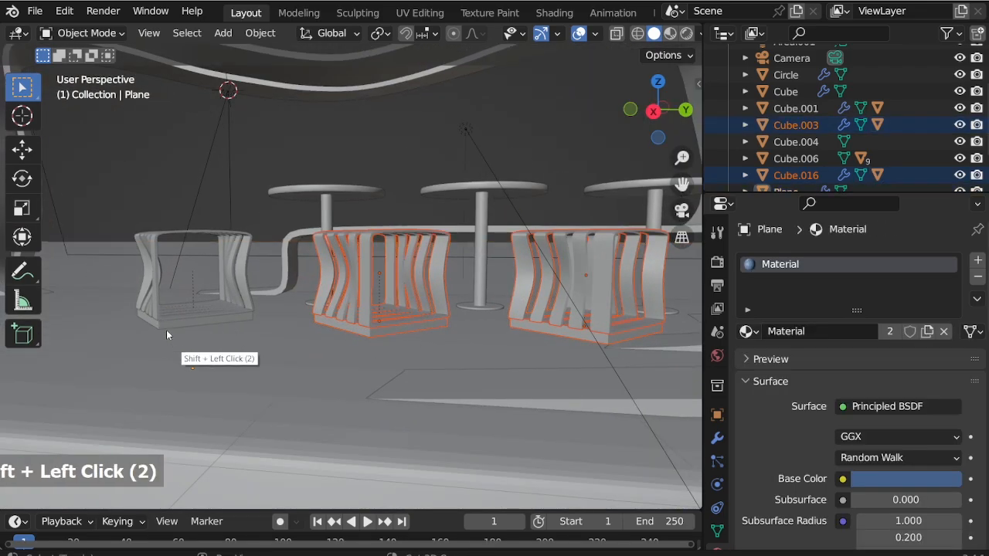
{"action": "left_click", "coordinate": [163, 329], "text": "shift"}
{"action": "left_click", "coordinate": [161, 326], "text": "shift"}
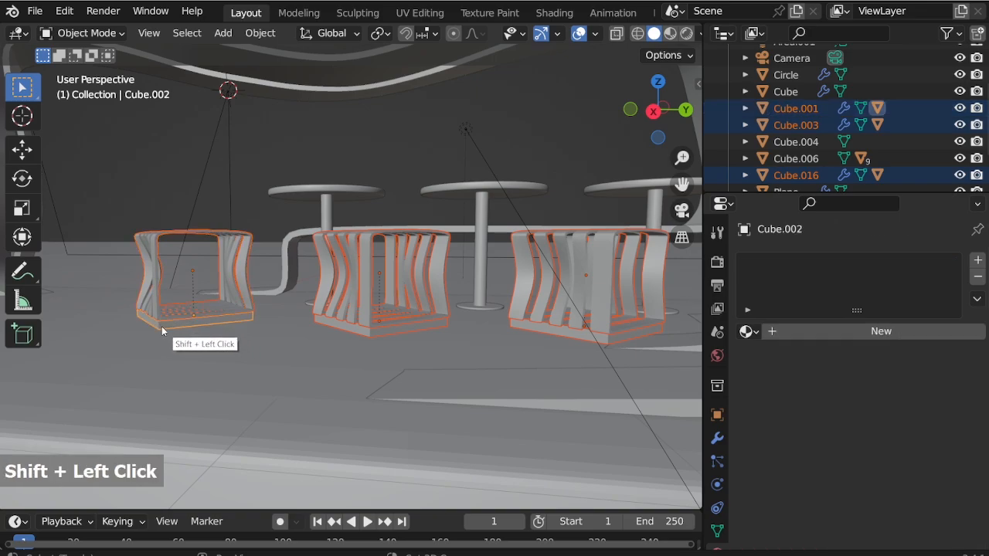
{"action": "left_click", "coordinate": [315, 190], "text": "shift"}
{"action": "key", "text": "KP_7"}
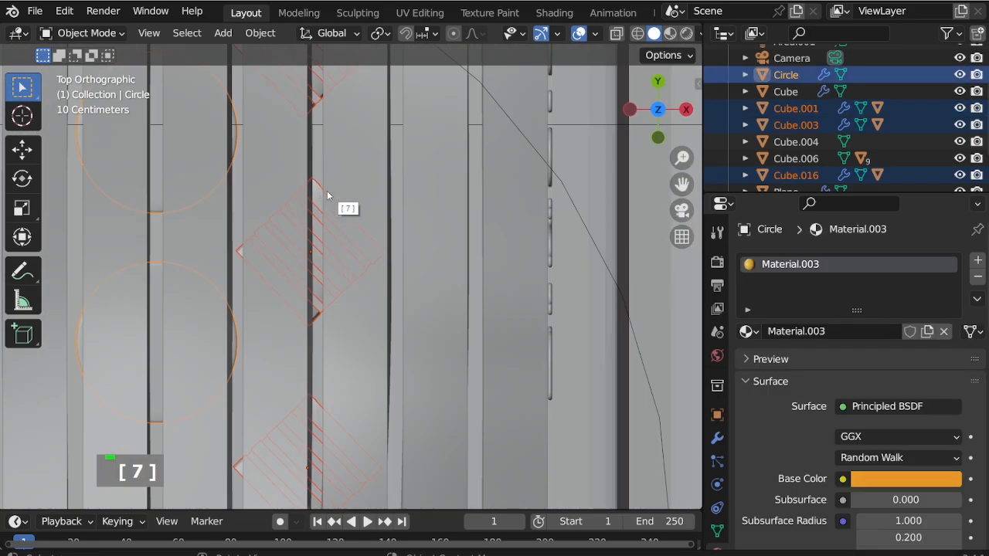
{"action": "key", "text": "KP_Divide"}
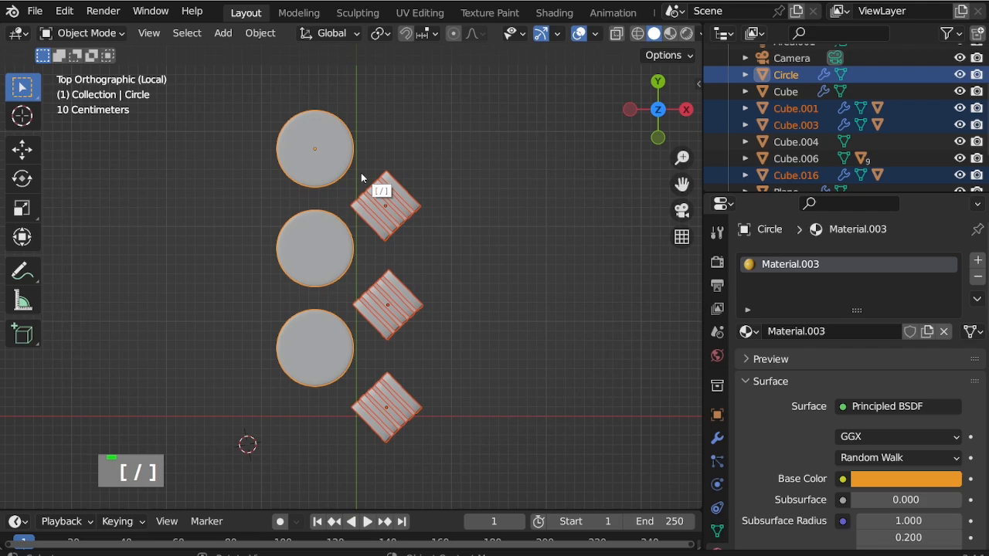
Step: Move the far stool and base about 0.04 m in X and 0.19 m in Y, rotate them about 82°, and shift them 0.02 m and 0.05 m further
{"action": "left_click", "coordinate": [388, 196]}
{"action": "scroll", "coordinate": [390, 203], "scroll_direction": "up", "scroll_amount": 9}
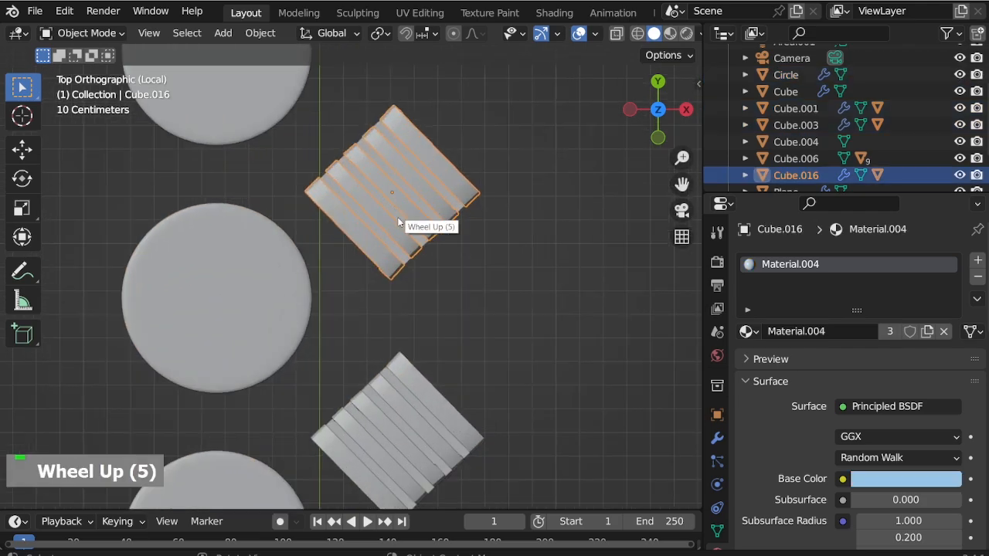
{"action": "left_click", "coordinate": [401, 269], "text": "shift"}
{"action": "scroll", "coordinate": [476, 323], "scroll_direction": "down", "scroll_amount": 4}
{"action": "key", "text": "g"}
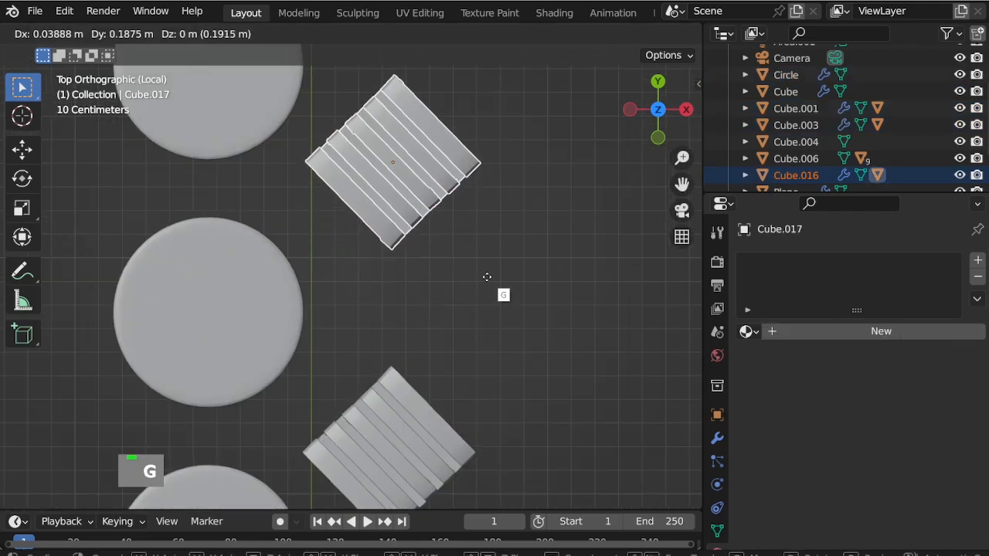
{"action": "left_click", "coordinate": [506, 286]}
{"action": "key", "text": "r"}
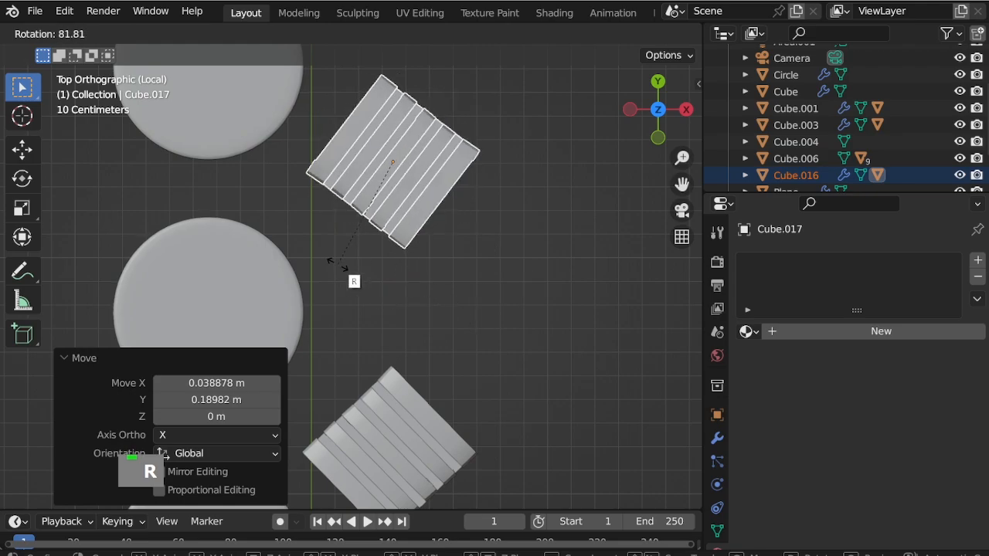
{"action": "left_click", "coordinate": [353, 278]}
{"action": "scroll", "coordinate": [429, 270], "scroll_direction": "down", "scroll_amount": 2}
{"action": "key", "text": "g"}
{"action": "left_click", "coordinate": [456, 281]}
{"action": "scroll", "coordinate": [413, 319], "scroll_direction": "down", "scroll_amount": 2}
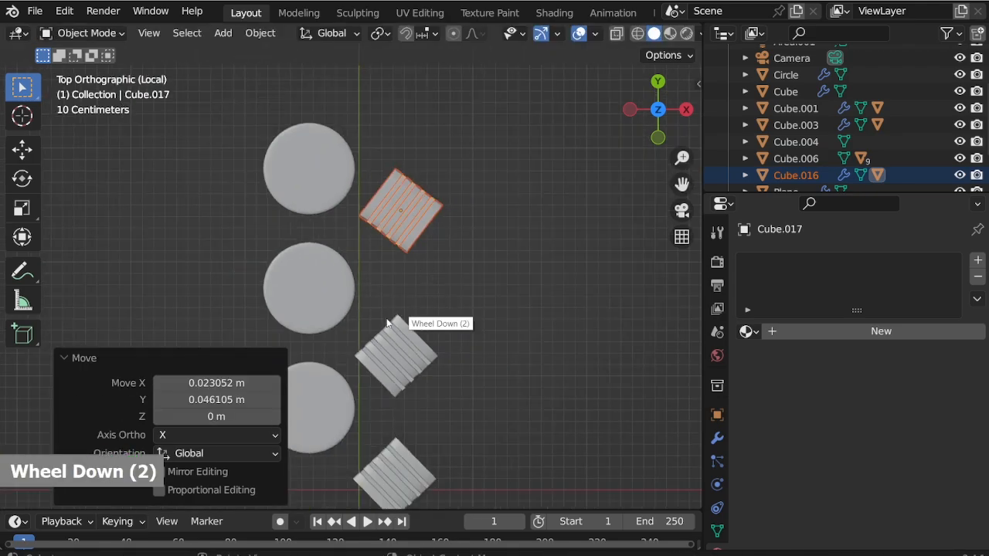
Step: Rotate the middle stool -36°, move it about 0.12 m in X and 0.16 m in Y, and check it through the camera
{"action": "scroll", "coordinate": [375, 371], "scroll_direction": "up", "scroll_amount": 7}
{"action": "left_click", "coordinate": [373, 361]}
{"action": "left_click", "coordinate": [373, 355], "text": "shift"}
{"action": "left_click", "coordinate": [373, 373], "text": "shift"}
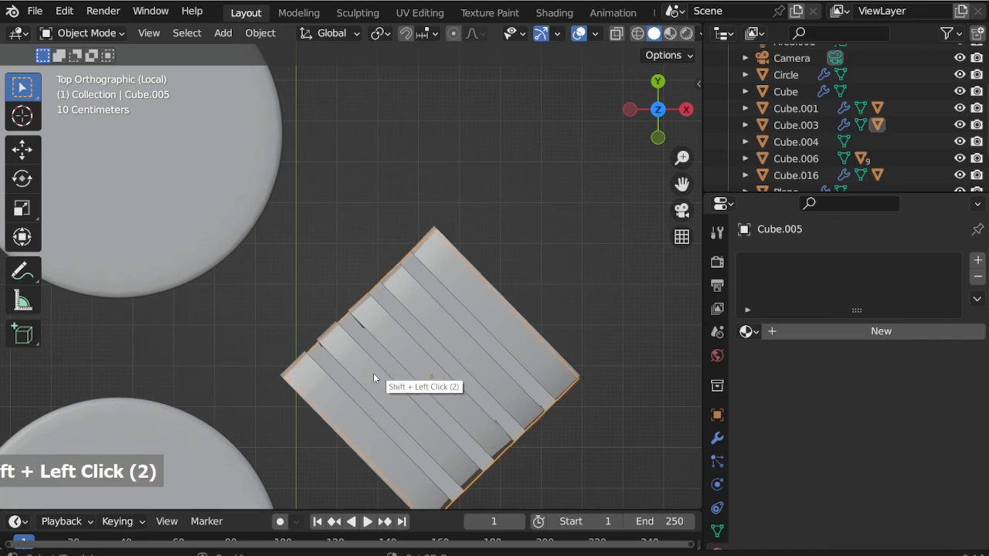
{"action": "left_click", "coordinate": [373, 373], "text": "shift"}
{"action": "scroll", "coordinate": [432, 398], "scroll_direction": "down", "scroll_amount": 3}
{"action": "key", "text": "r"}
{"action": "left_click", "coordinate": [543, 357]}
{"action": "key", "text": "g"}
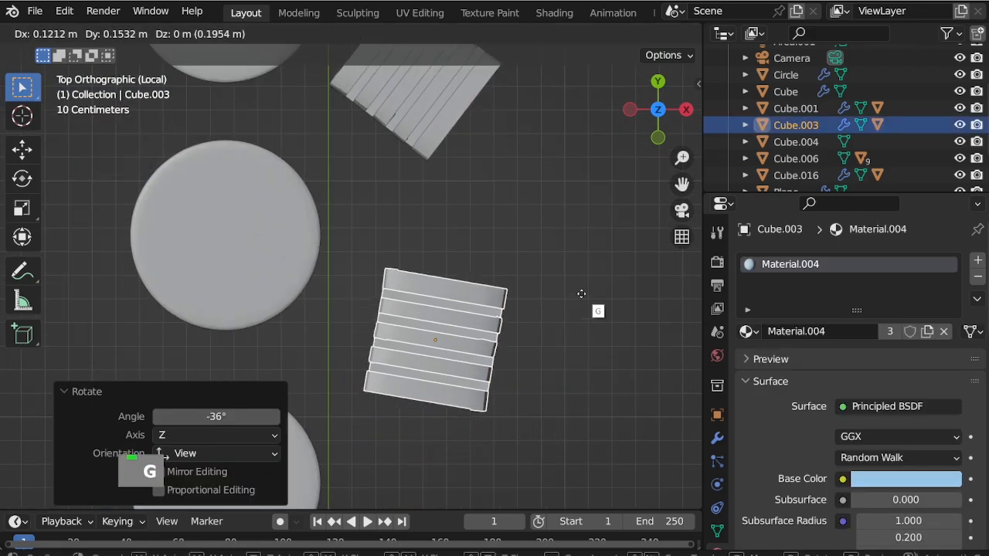
{"action": "left_click", "coordinate": [596, 309]}
{"action": "scroll", "coordinate": [466, 332], "scroll_direction": "down", "scroll_amount": 4}
{"action": "key", "text": "KP_0"}
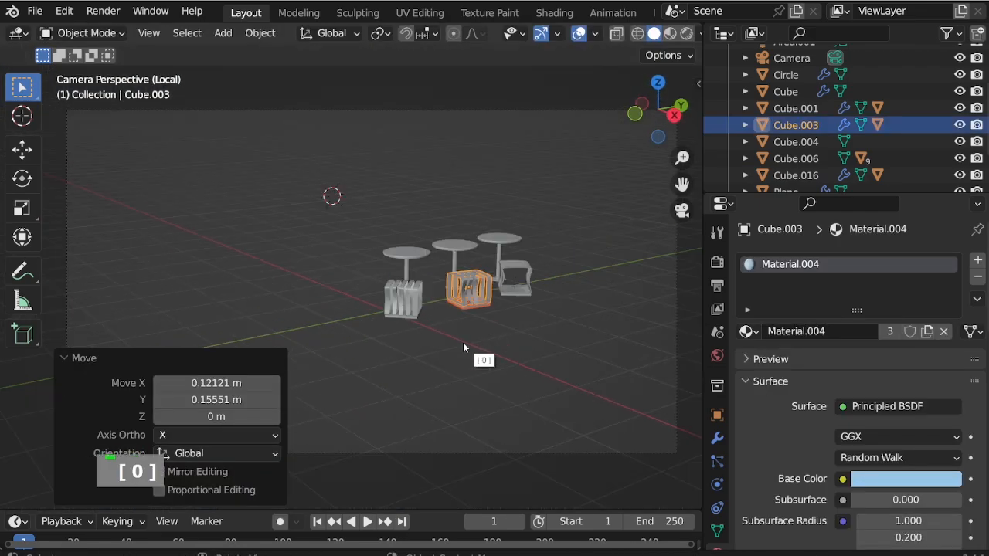
Step: Show the whole scene through the camera again, save the file and switch to rendered shading
{"action": "key", "text": "KP_Divide"}
{"action": "key", "text": "KP_0"}
{"action": "key", "text": "KP_0"}
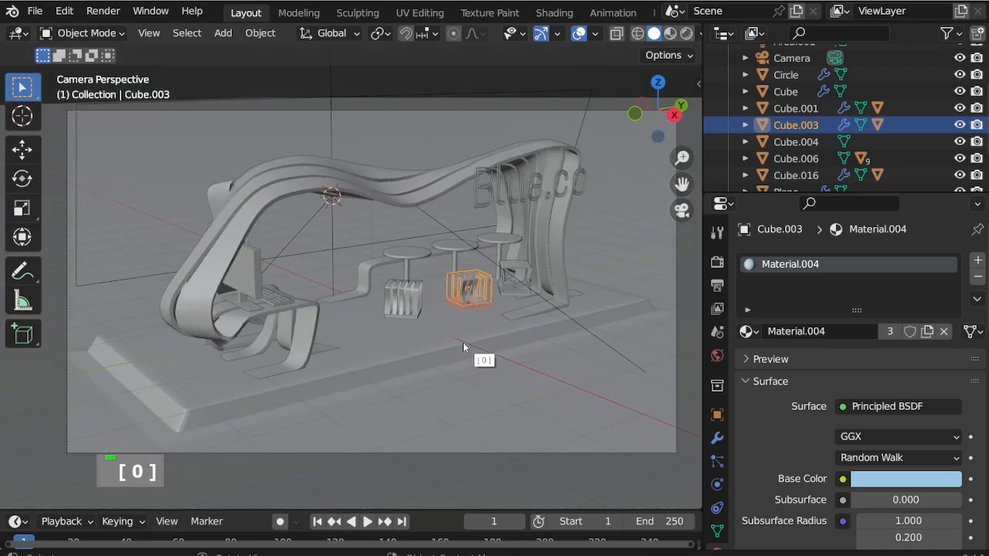
{"action": "left_click", "coordinate": [461, 83]}
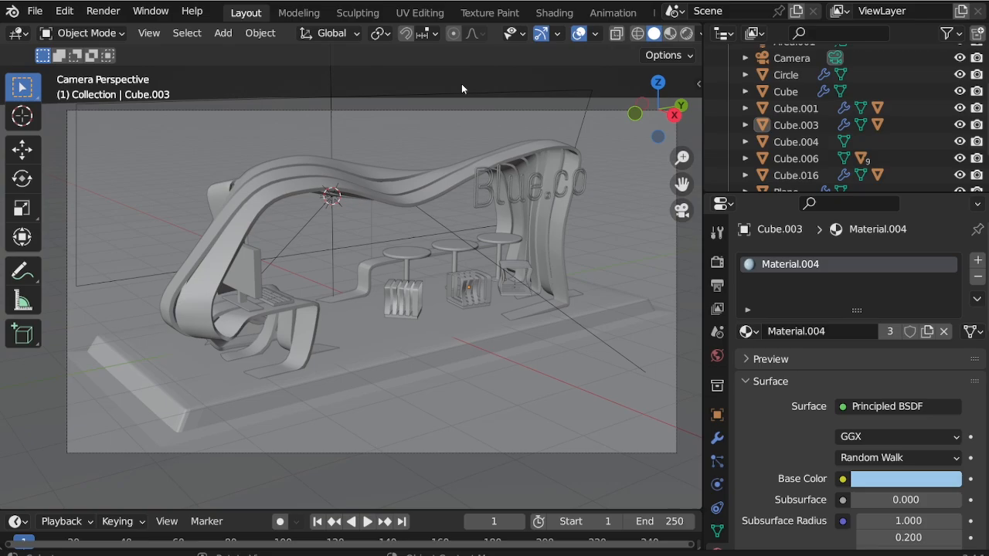
{"action": "key", "text": "ctrl+s"}
{"action": "left_click", "coordinate": [686, 34]}
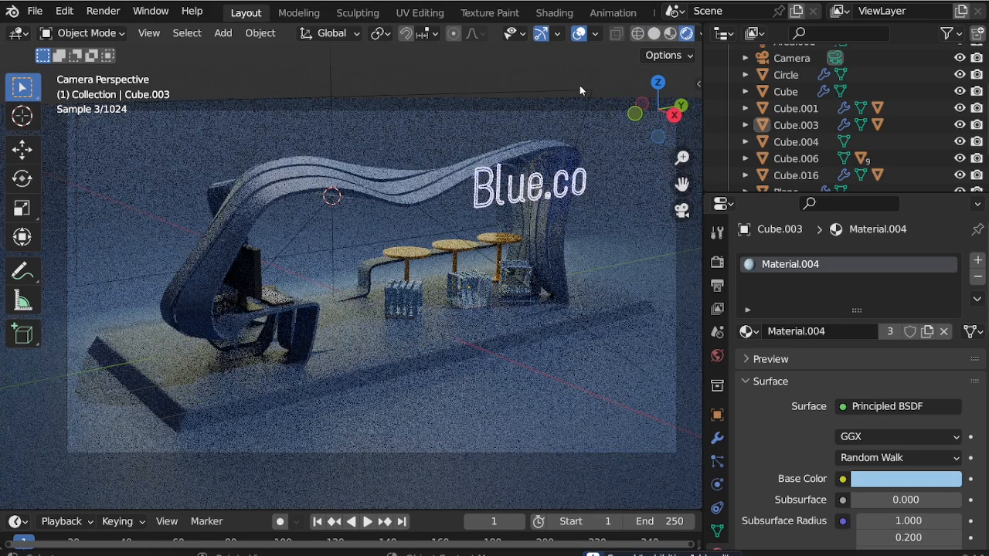
{"action": "left_click", "coordinate": [515, 295]}
{"action": "left_click", "coordinate": [516, 294]}
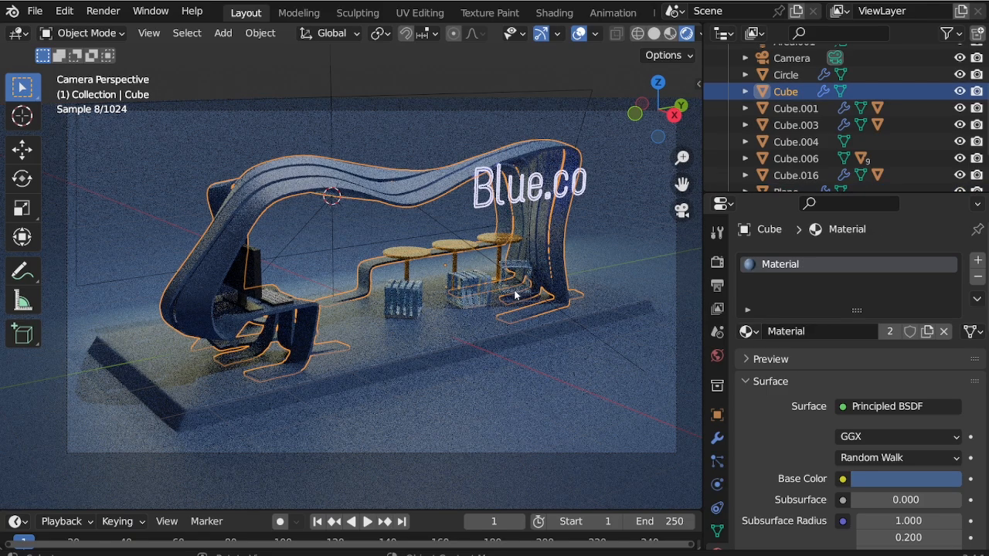
Step: Select the far slatted stool beside the pavilion's end wall and move it about -0.115 m along Y
{"action": "left_click", "coordinate": [515, 295]}
{"action": "left_click", "coordinate": [515, 301], "text": "shift"}
{"action": "scroll", "coordinate": [515, 308], "scroll_direction": "up", "scroll_amount": 12}
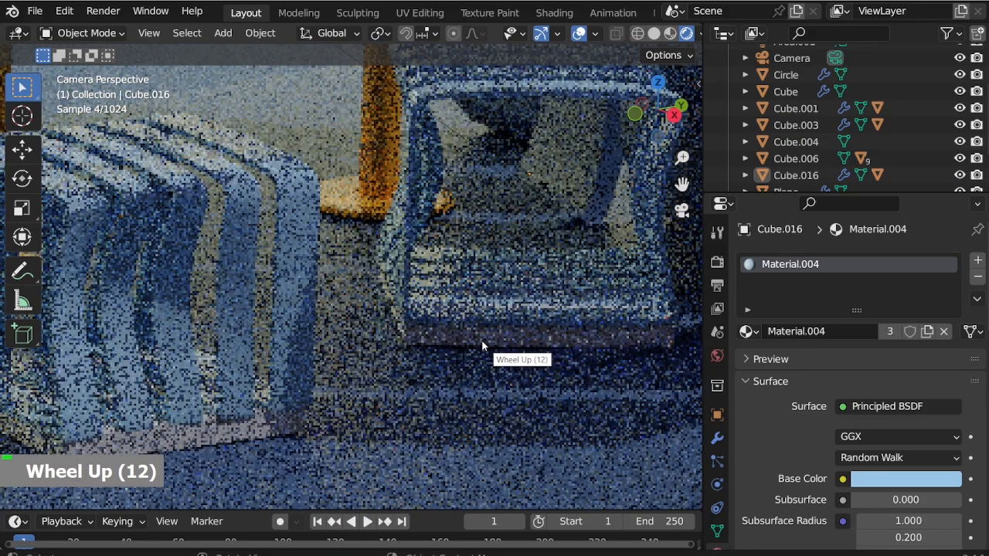
{"action": "left_click", "coordinate": [485, 317]}
{"action": "left_click", "coordinate": [481, 328]}
{"action": "scroll", "coordinate": [479, 330], "scroll_direction": "down", "scroll_amount": 3}
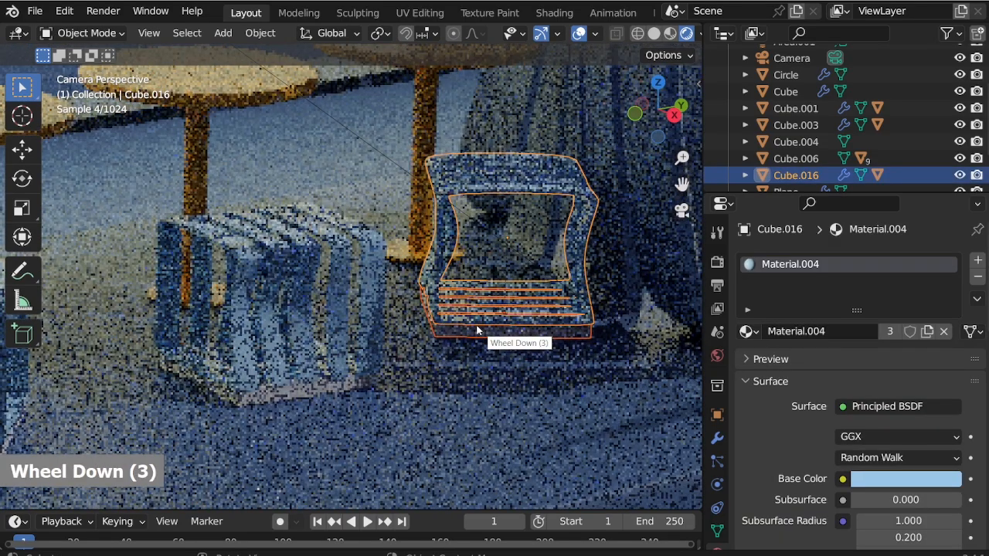
{"action": "key", "text": "g"}
{"action": "key", "text": "y"}
{"action": "left_click", "coordinate": [448, 334]}
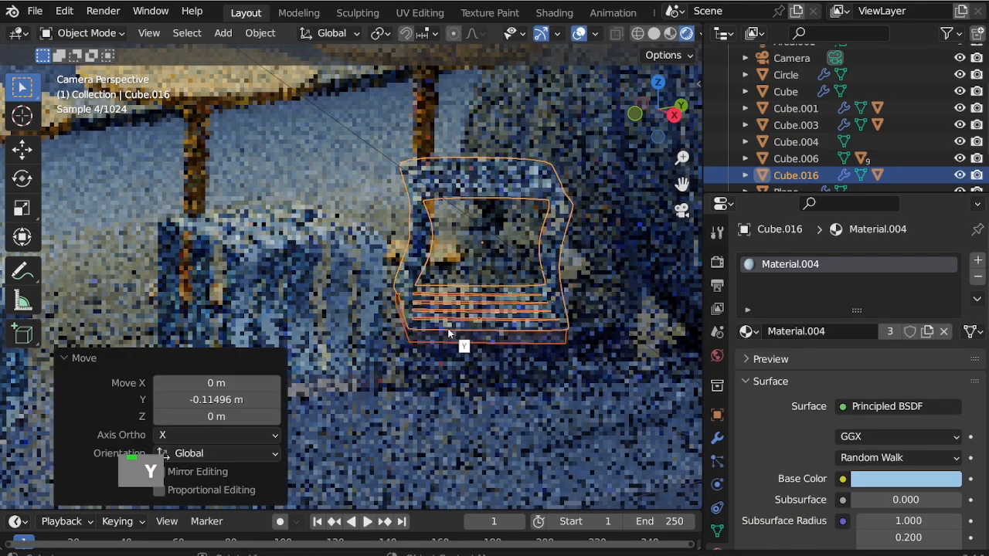
Step: Assign the existing light-blue Material.004 to the bases of the far and middle stools
{"action": "left_click", "coordinate": [462, 339]}
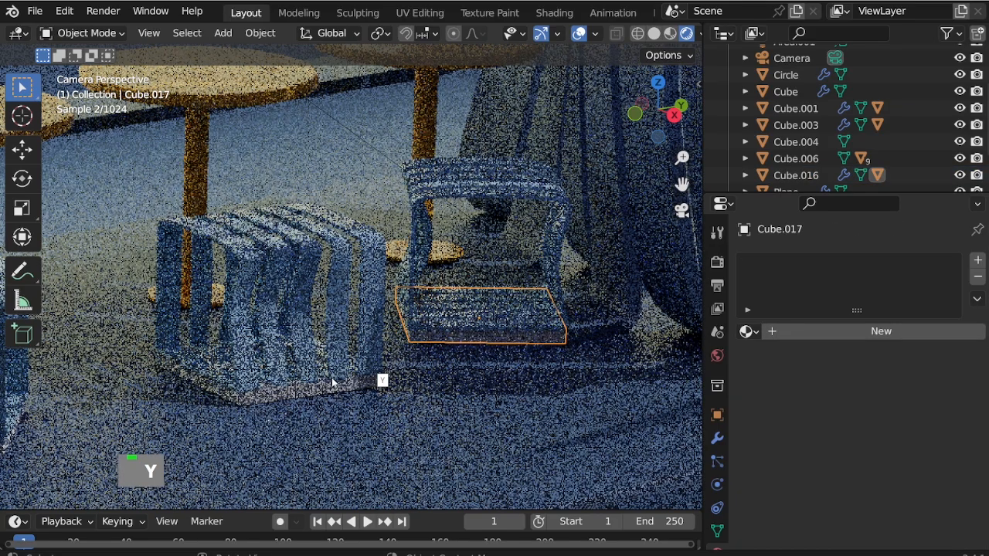
{"action": "left_click", "coordinate": [746, 332]}
{"action": "left_click", "coordinate": [772, 419]}
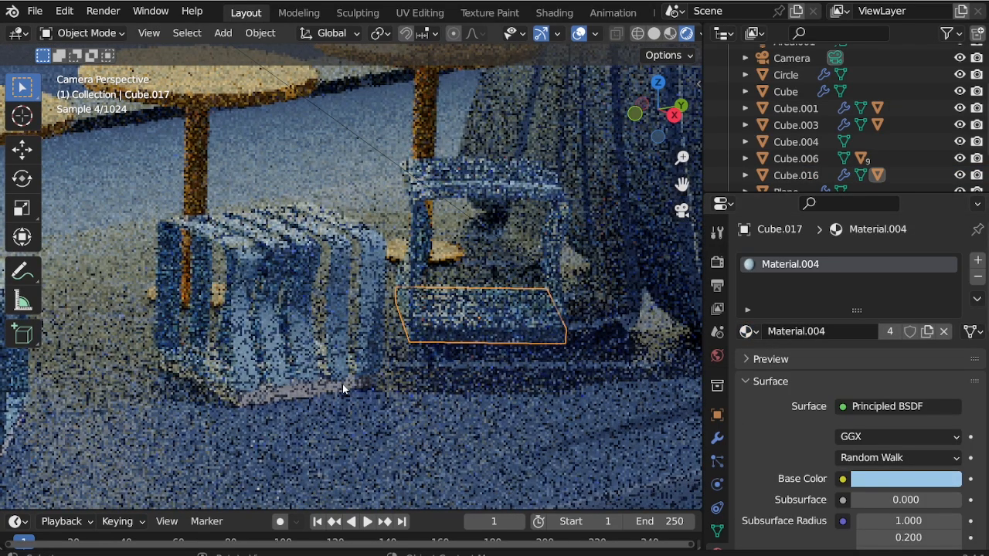
{"action": "left_click", "coordinate": [342, 384]}
{"action": "left_click", "coordinate": [746, 331]}
{"action": "left_click", "coordinate": [781, 420]}
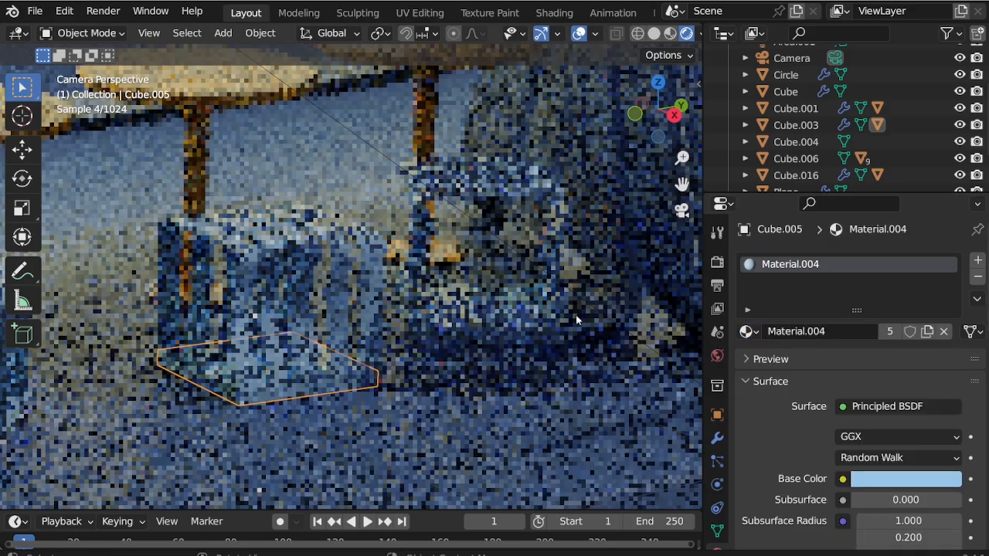
Step: Select the near stool's base and give it the existing black Material.002
{"action": "scroll", "coordinate": [575, 317], "scroll_direction": "down", "scroll_amount": 3}
{"action": "scroll", "coordinate": [196, 388], "scroll_direction": "up", "scroll_amount": 6}
{"action": "left_click", "coordinate": [214, 390]}
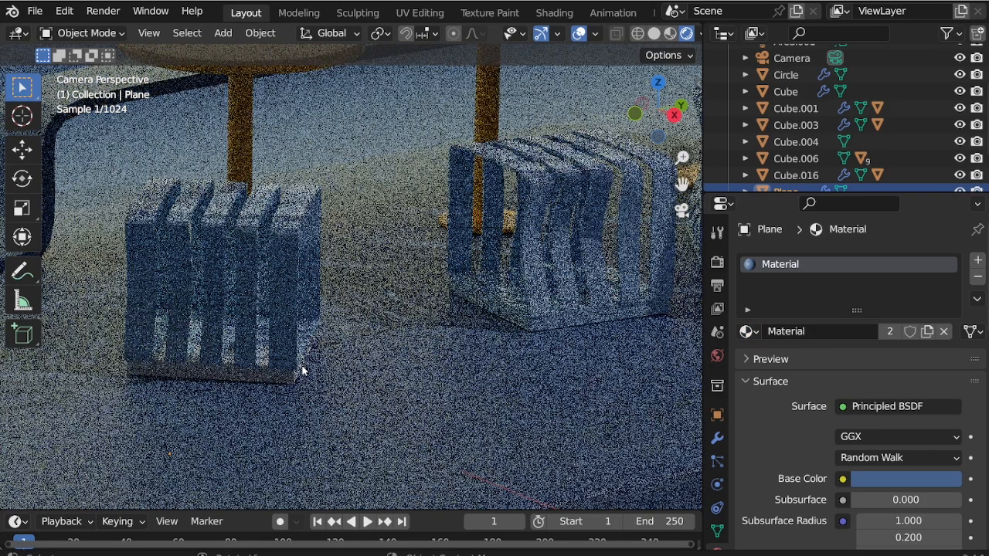
{"action": "left_click", "coordinate": [302, 372]}
{"action": "left_click", "coordinate": [302, 372]}
{"action": "left_click", "coordinate": [799, 333]}
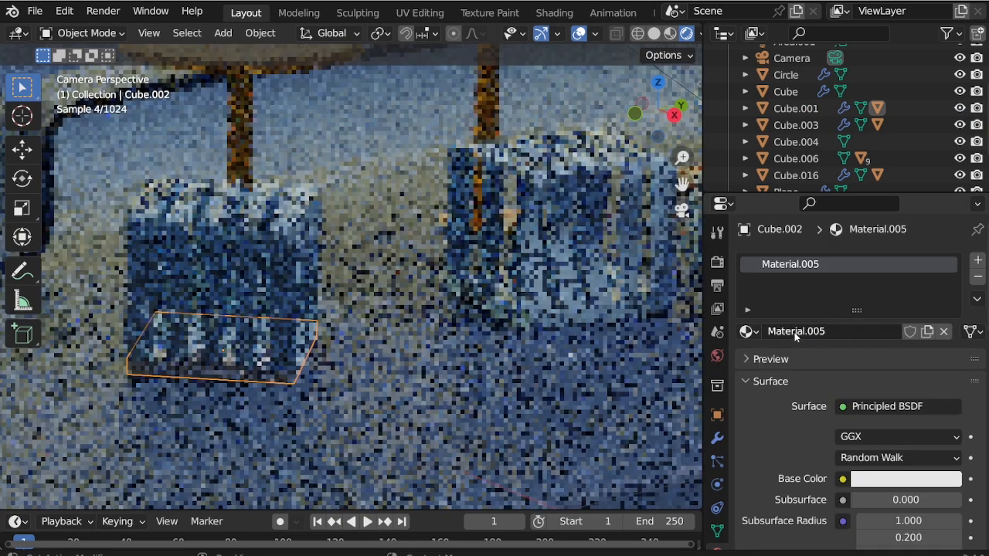
{"action": "left_click", "coordinate": [943, 330]}
{"action": "left_click", "coordinate": [747, 330]}
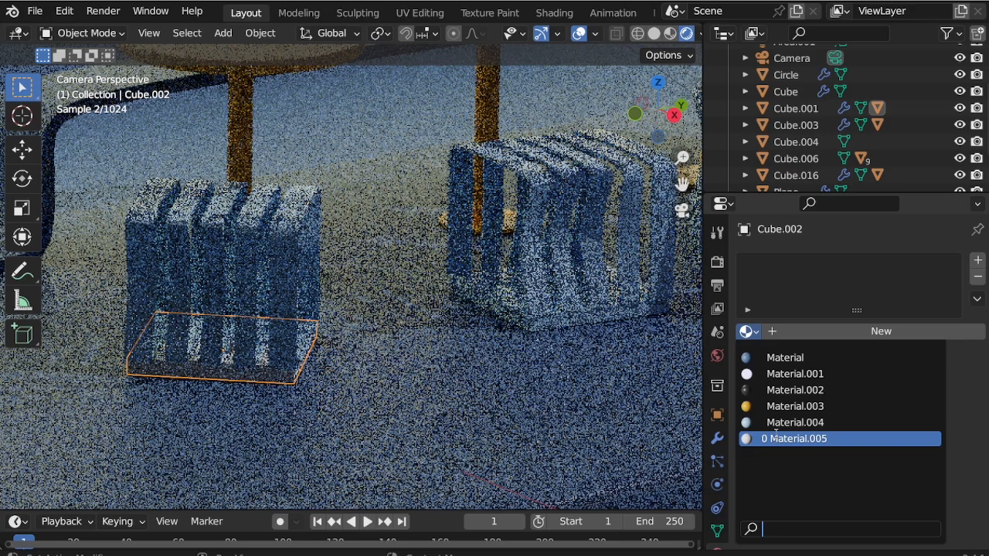
{"action": "left_click", "coordinate": [794, 438]}
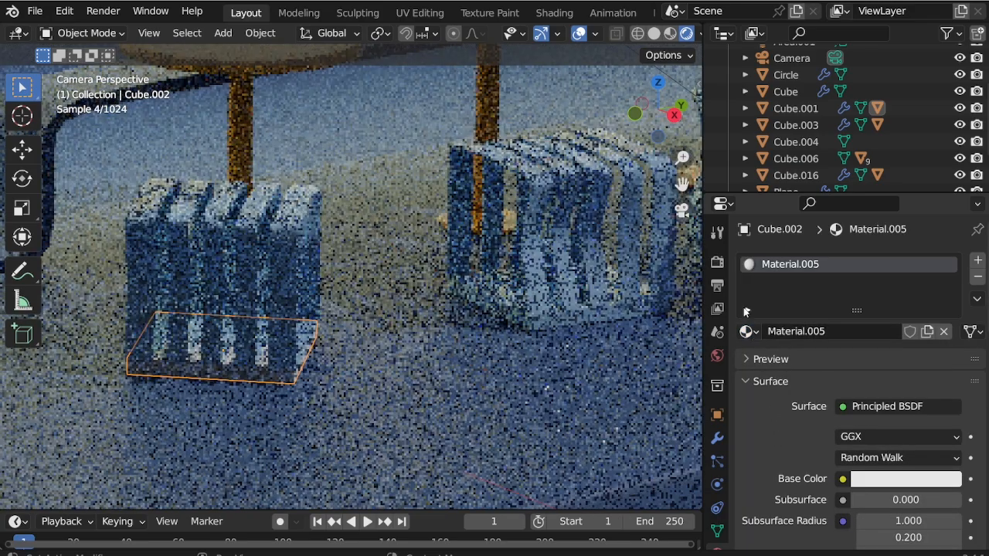
{"action": "left_click", "coordinate": [746, 331]}
{"action": "left_click", "coordinate": [767, 390]}
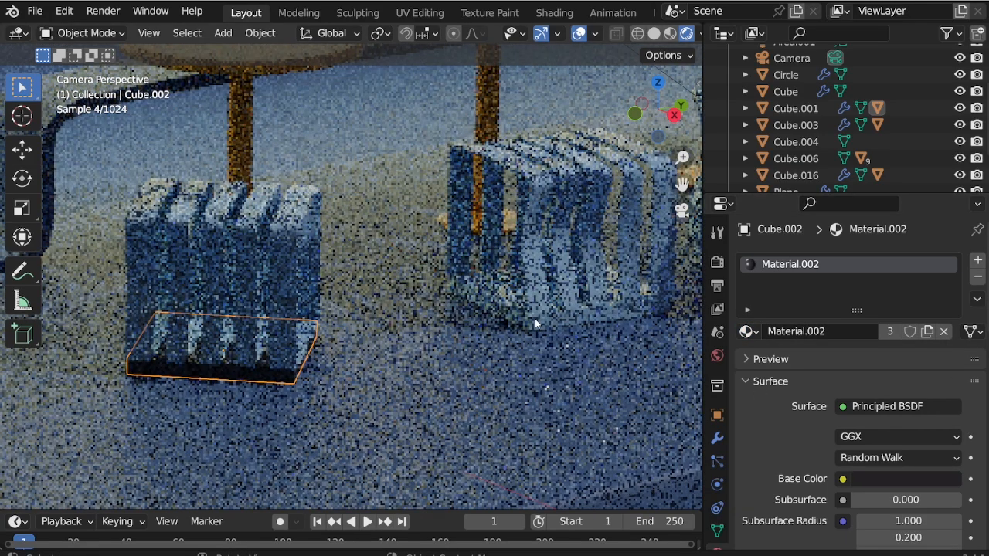
Step: Change the material of the middle and far stools' bases to Material.002
{"action": "left_click", "coordinate": [535, 323]}
{"action": "left_click", "coordinate": [746, 331]}
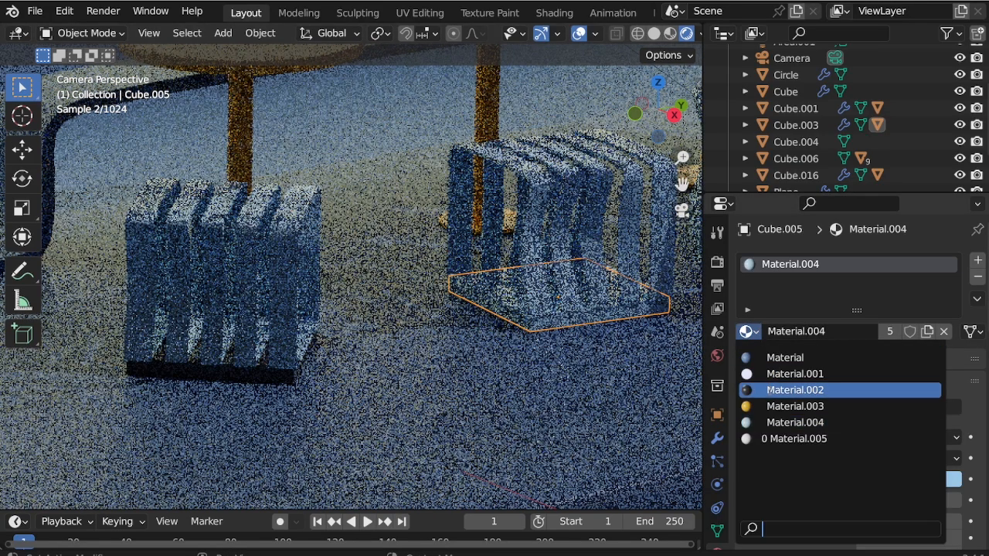
{"action": "left_click", "coordinate": [795, 389]}
{"action": "scroll", "coordinate": [682, 298], "scroll_direction": "down", "scroll_amount": 2}
{"action": "left_click", "coordinate": [658, 280]}
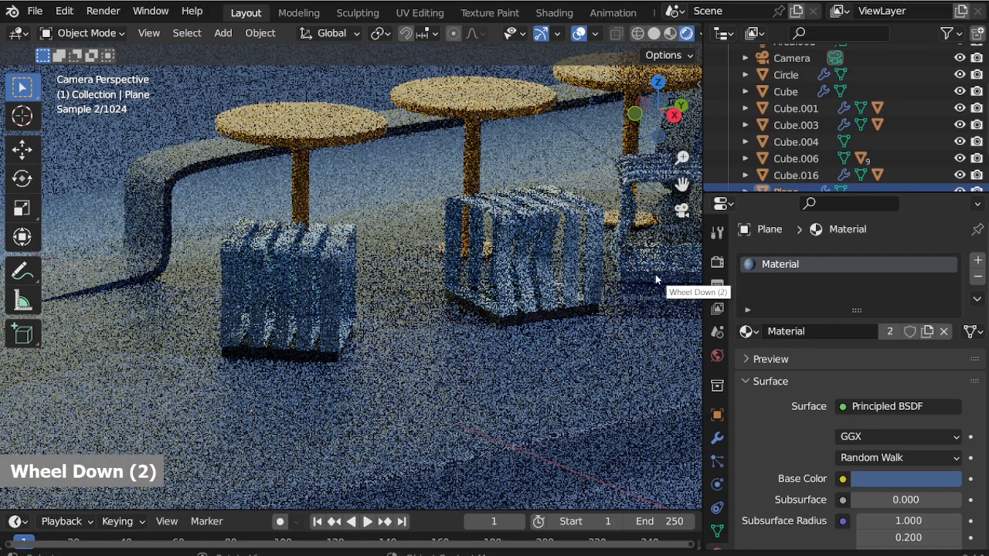
{"action": "left_click", "coordinate": [656, 280]}
{"action": "left_click", "coordinate": [746, 331]}
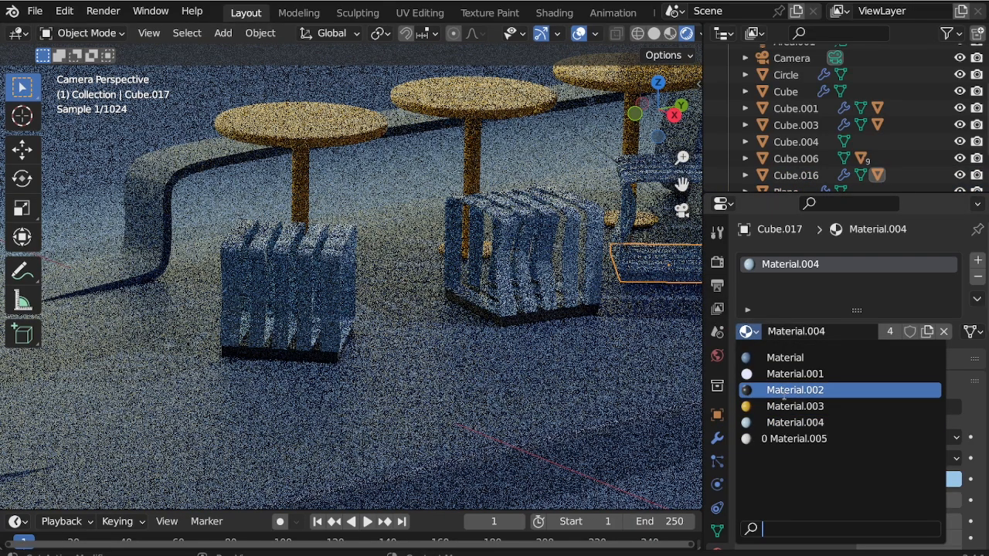
{"action": "left_click", "coordinate": [794, 389]}
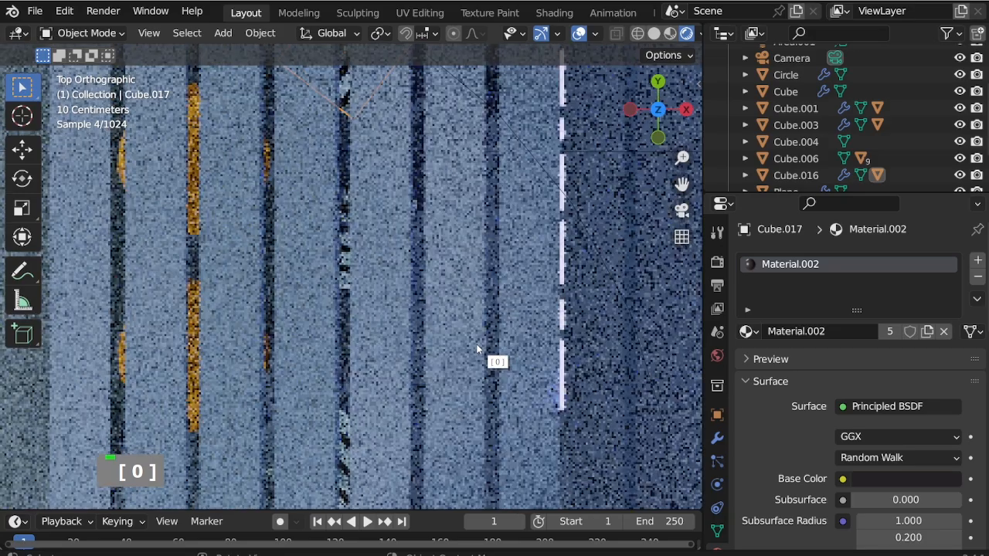
Step: Return to the camera view and check the whole pavilion with its stools in rendered shading
{"action": "key", "text": "KP_0"}
{"action": "scroll", "coordinate": [448, 362], "scroll_direction": "down", "scroll_amount": 5}
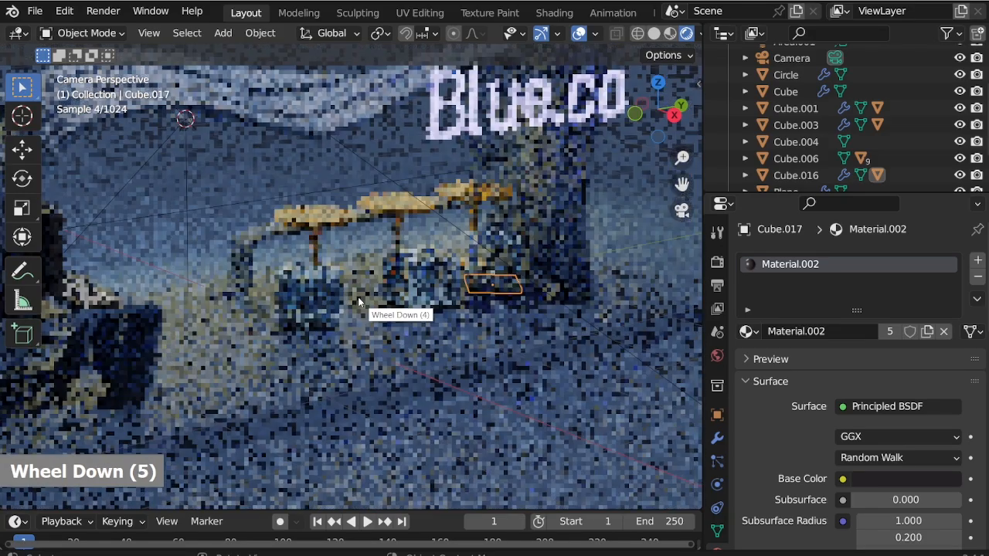
{"action": "scroll", "coordinate": [262, 317], "scroll_direction": "up", "scroll_amount": 1}
{"action": "scroll", "coordinate": [540, 344], "scroll_direction": "down", "scroll_amount": 3}
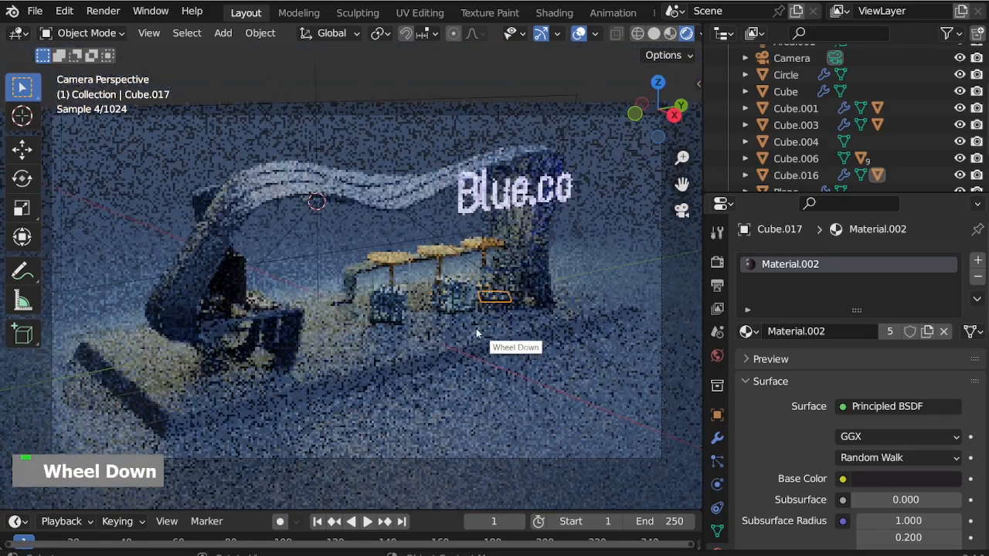